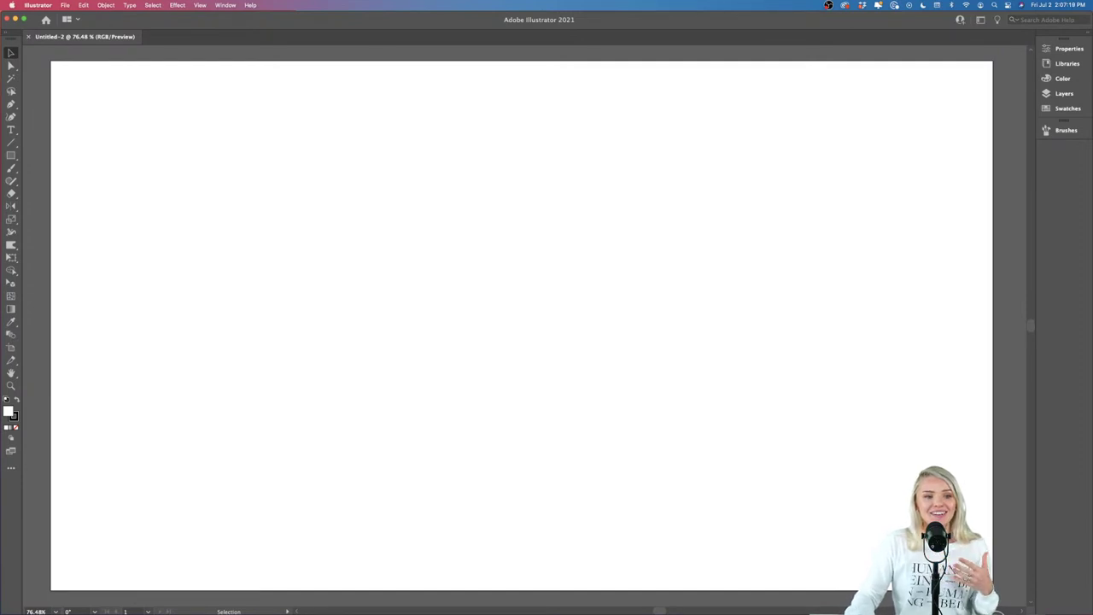
{"action": "scroll", "coordinate": [511, 399], "scroll_direction": "right", "scroll_amount": 1}
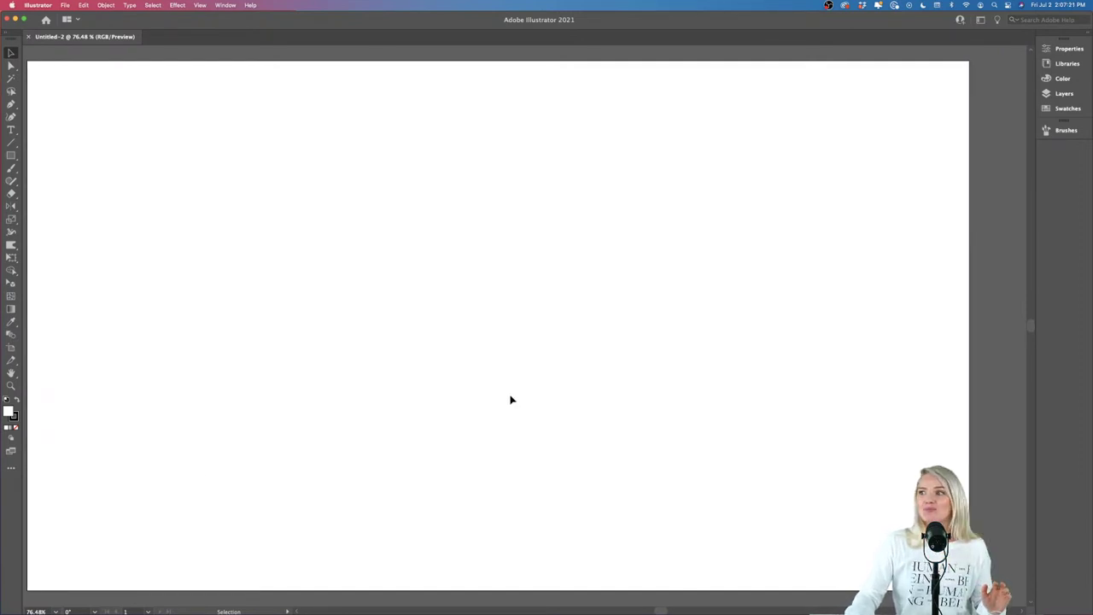
{"action": "scroll", "coordinate": [511, 399], "scroll_direction": "left", "scroll_amount": 1}
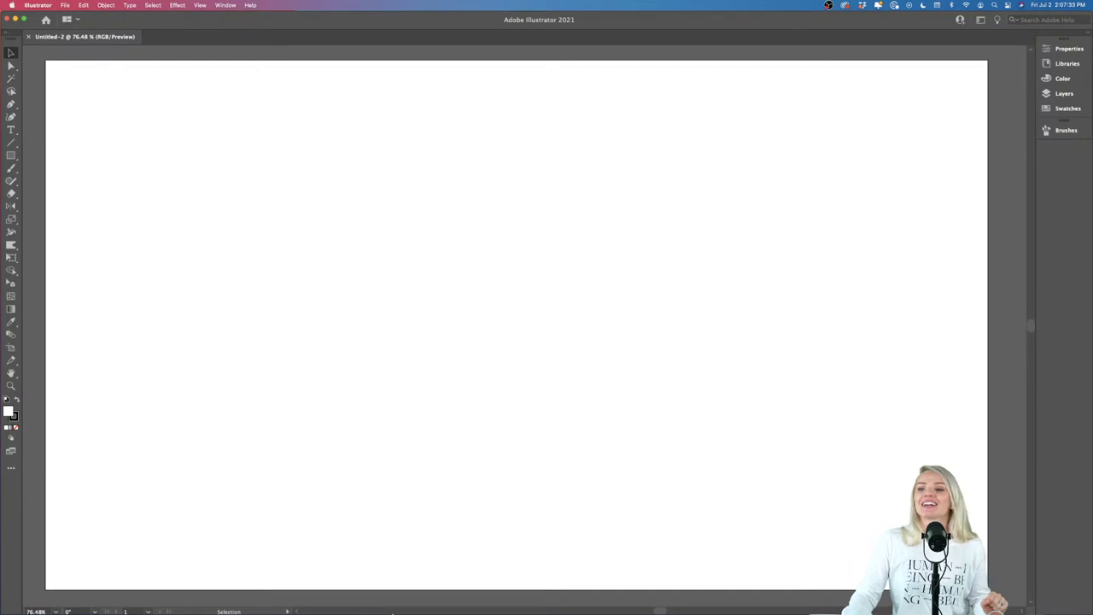
Step: Switch to Pinterest in Safari and search for "tequila branding"
{"action": "mouse_move", "coordinate": [401, 608]}
{"action": "left_click", "coordinate": [207, 593]}
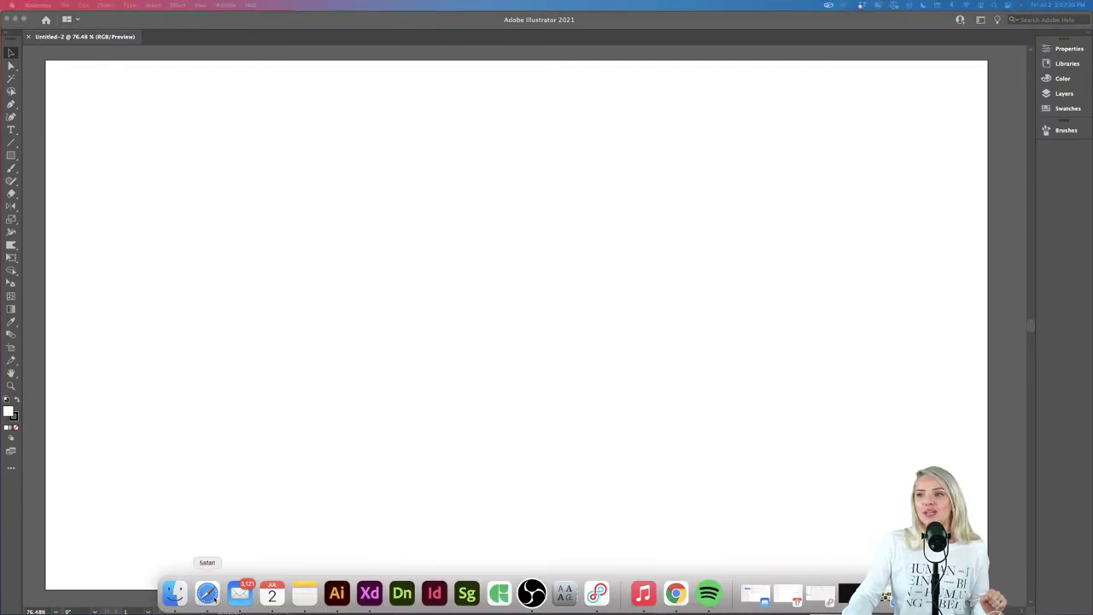
{"action": "left_click", "coordinate": [789, 592]}
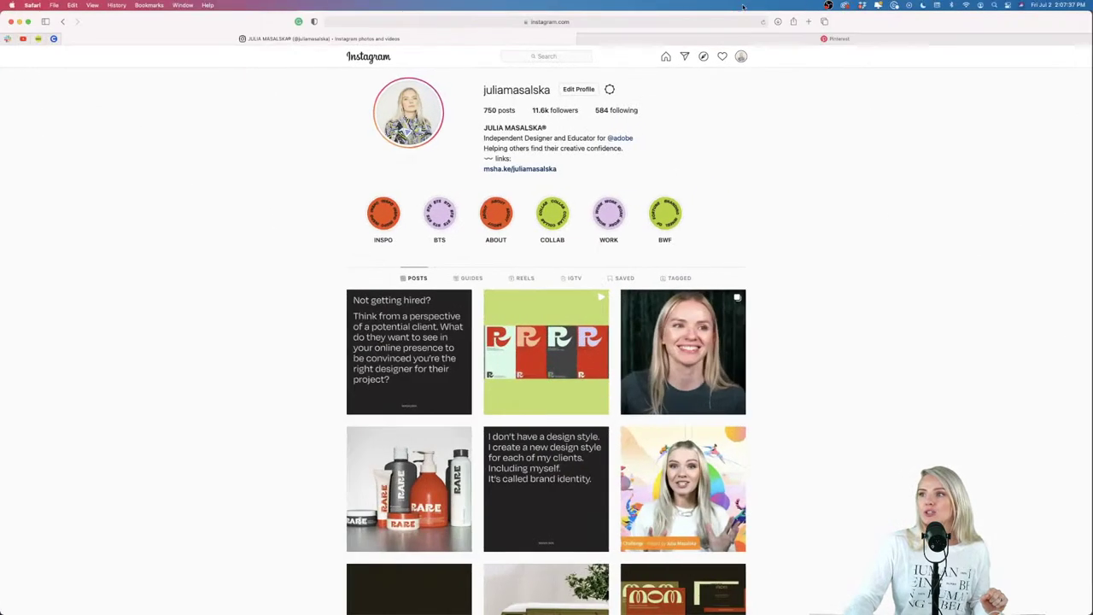
{"action": "left_click", "coordinate": [685, 39]}
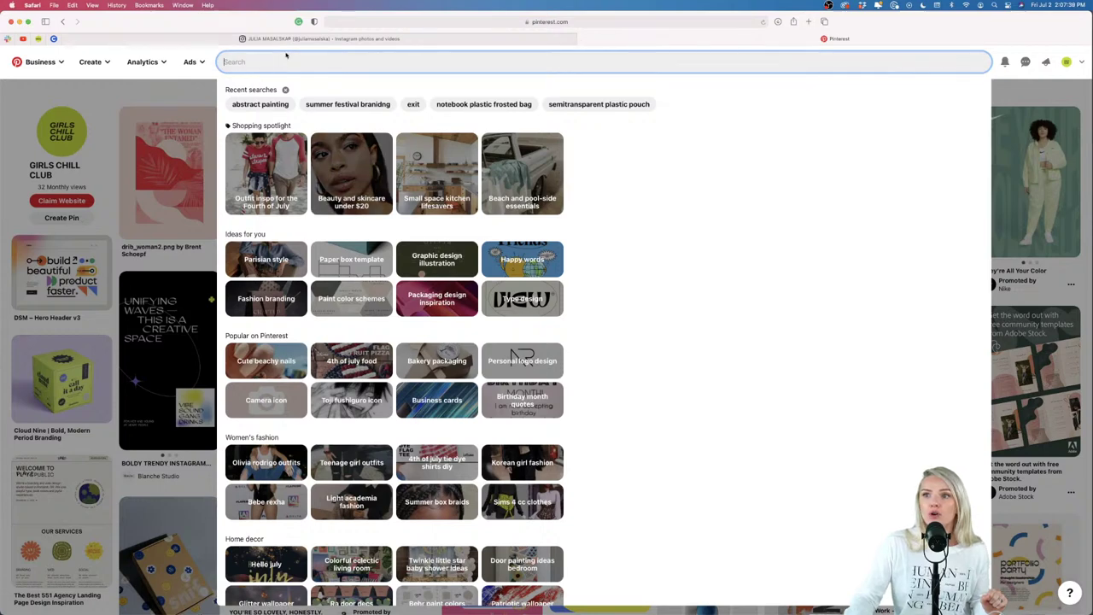
{"action": "left_click", "coordinate": [287, 43]}
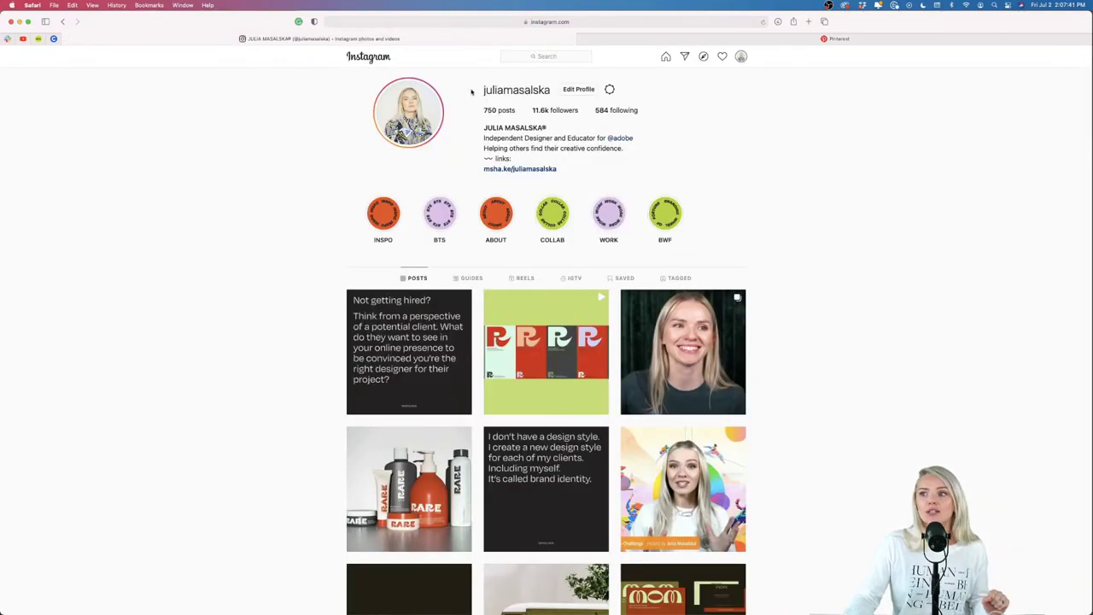
{"action": "left_click", "coordinate": [794, 41]}
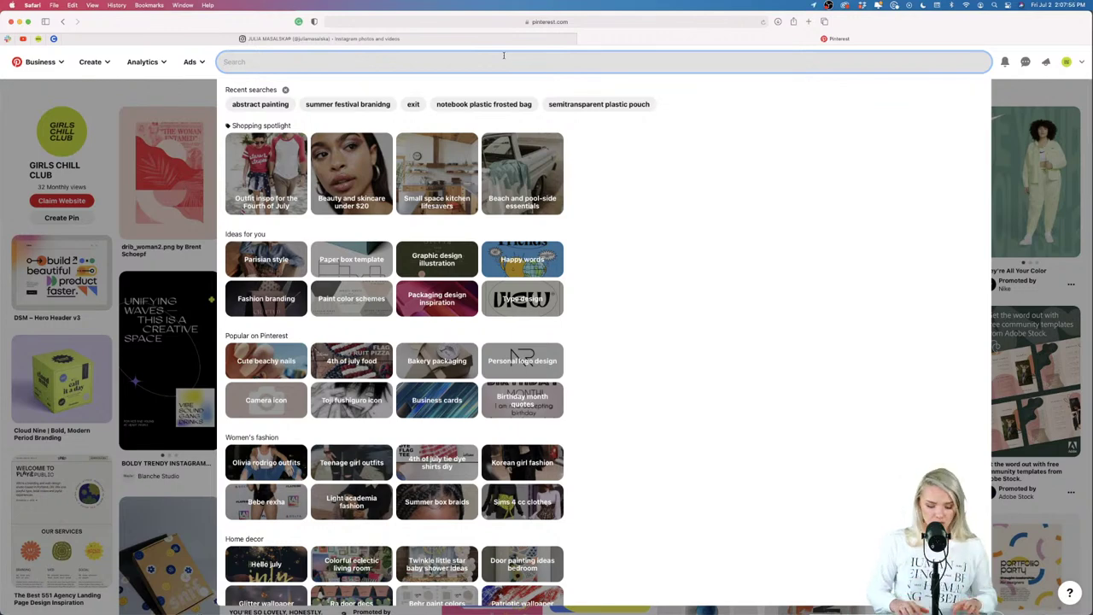
{"action": "type", "text": "tequila branding"}
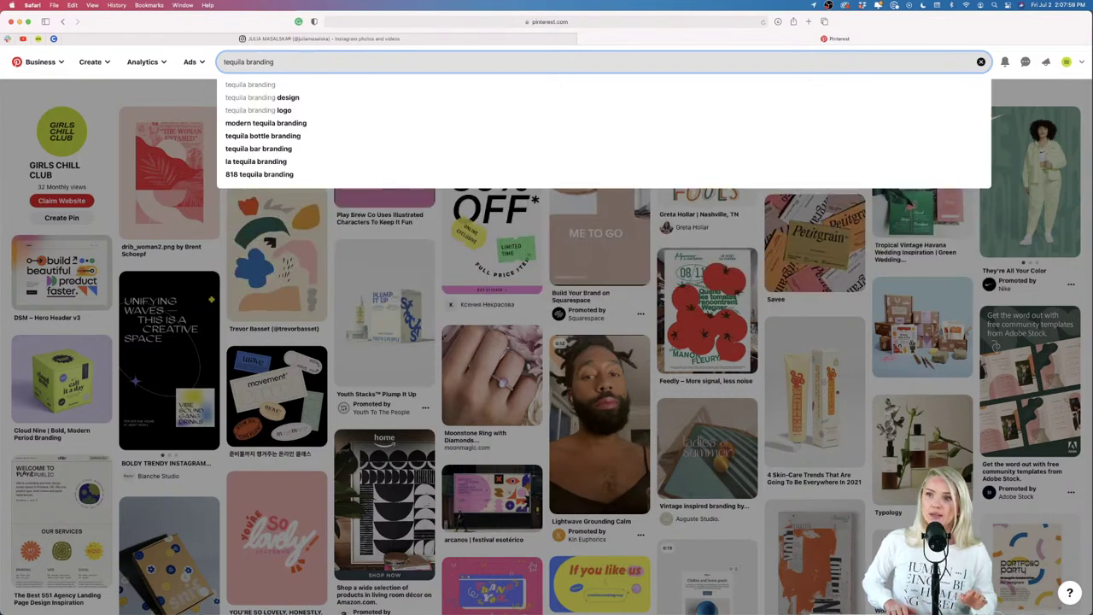
{"action": "key", "text": "Return"}
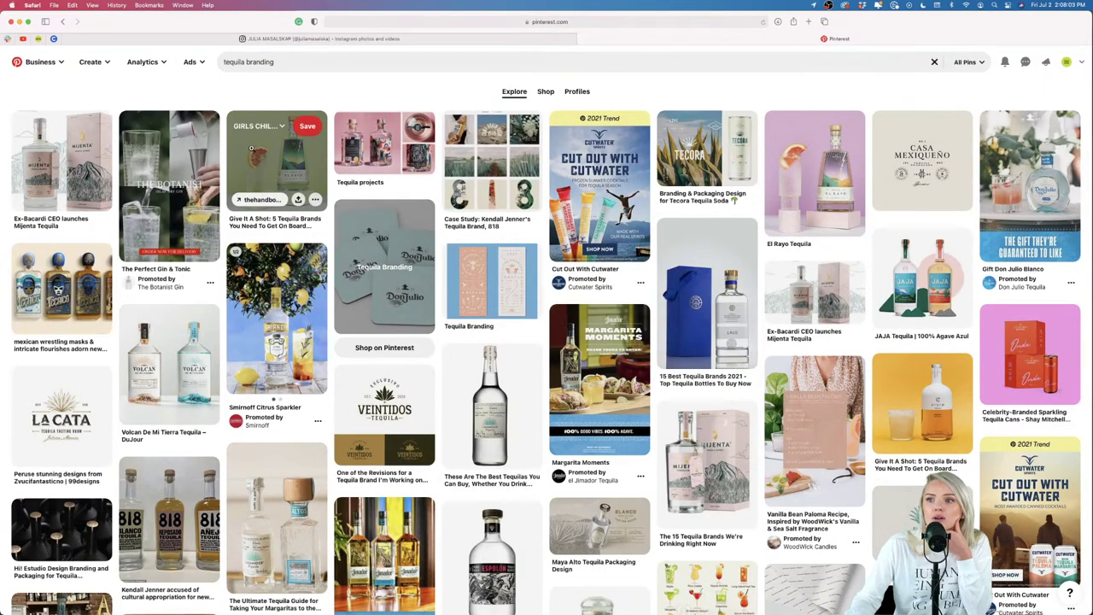
Step: Open the green El Rayo tequila pin and place its photo in the upper-left corner of the Illustrator artboard
{"action": "left_click", "coordinate": [292, 176]}
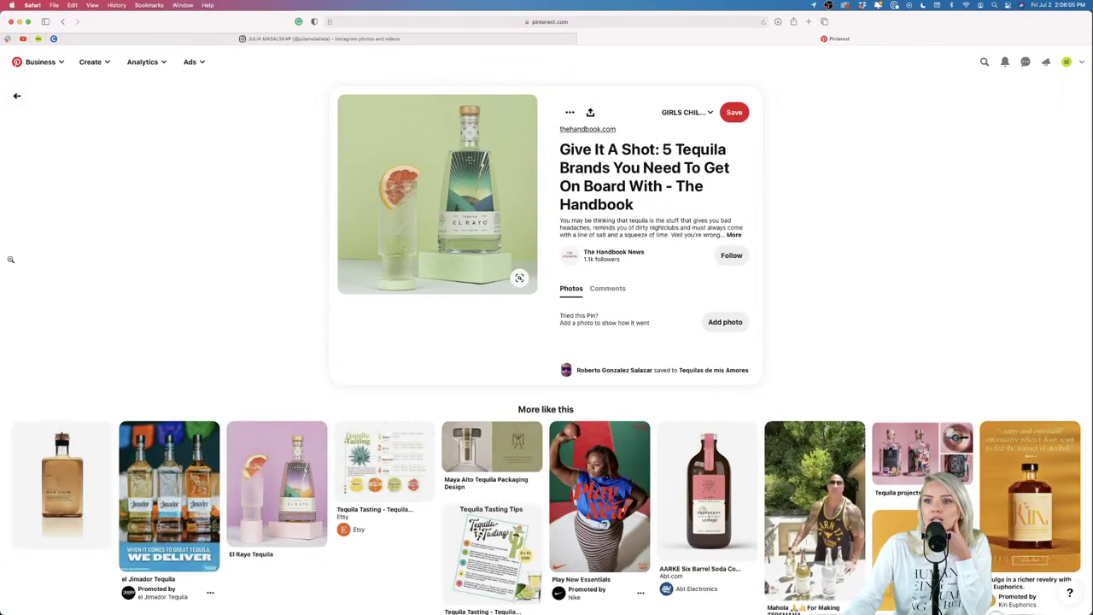
{"action": "left_click_drag", "start_coordinate": [2, 253], "coordinate": [385, 252]}
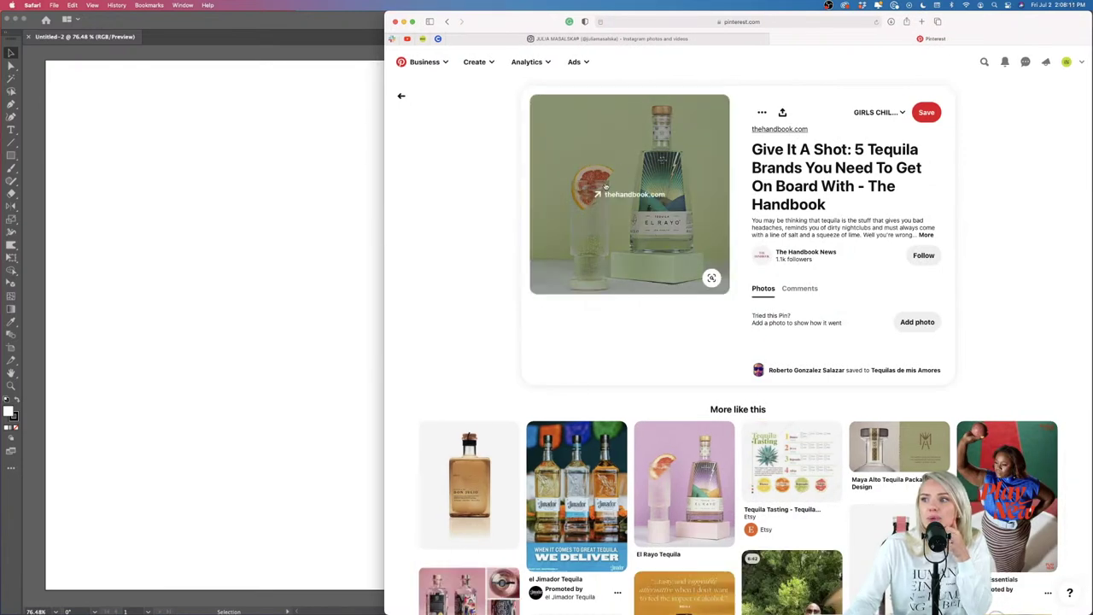
{"action": "left_click_drag", "start_coordinate": [648, 244], "coordinate": [102, 275]}
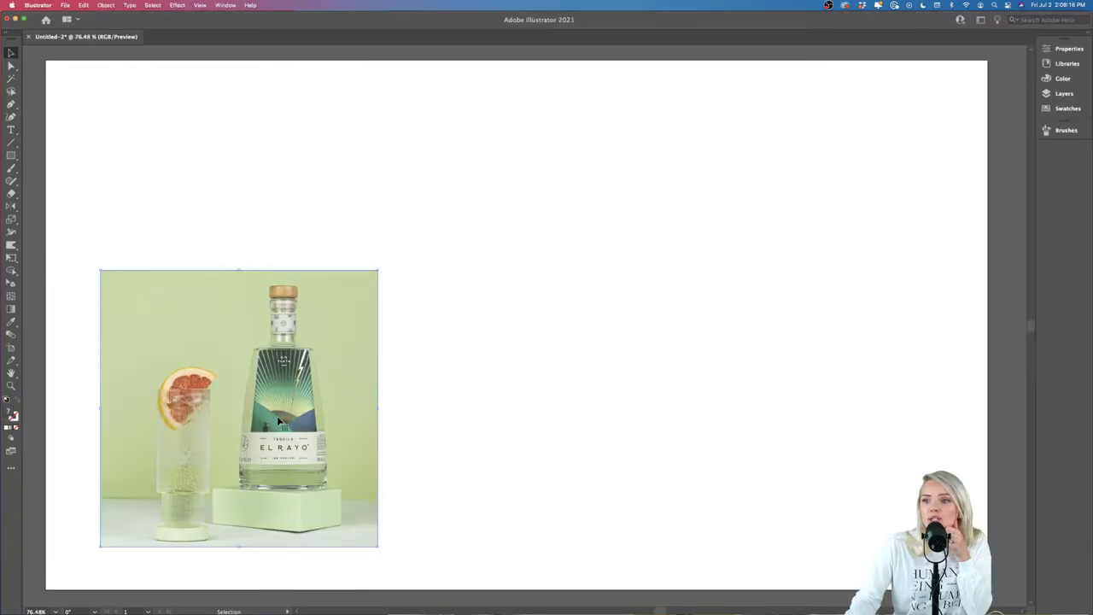
{"action": "left_click_drag", "start_coordinate": [281, 423], "coordinate": [227, 213]}
Step: Find the Maya Alto Tequila Packaging Design pin in Safari and place its image on the artboard directly below the El Rayo photo
{"action": "left_click", "coordinate": [223, 595]}
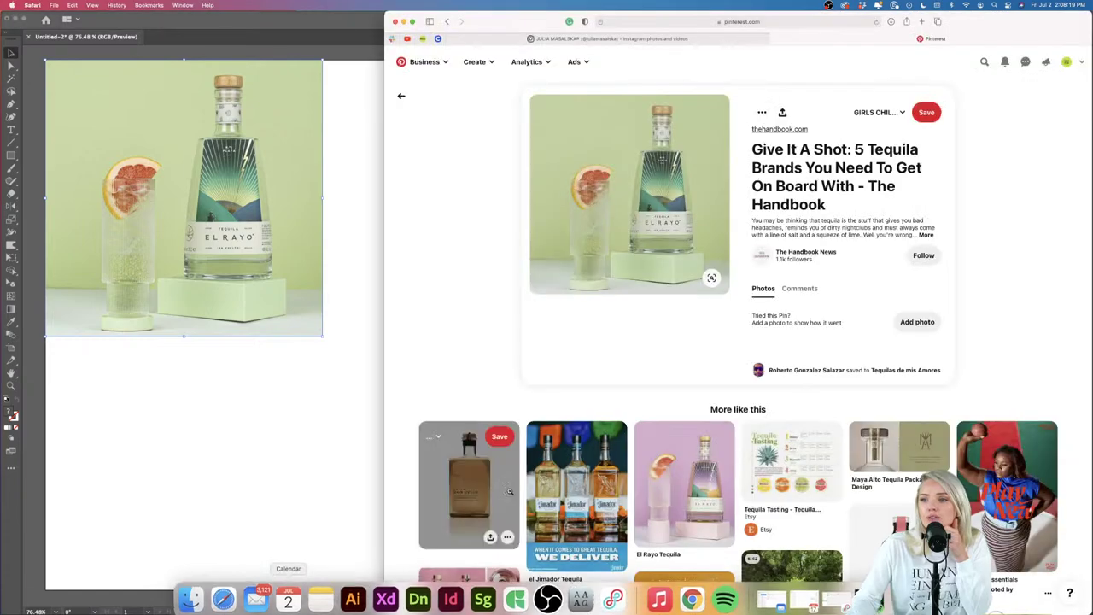
{"action": "scroll", "coordinate": [444, 496], "scroll_direction": "down", "scroll_amount": 3}
{"action": "left_click", "coordinate": [485, 407]}
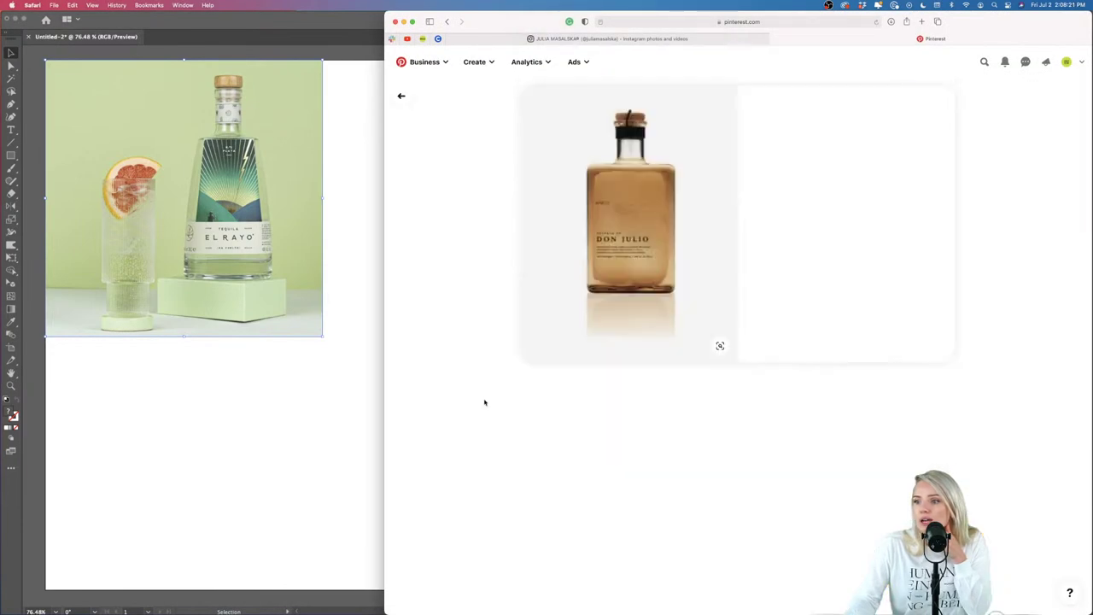
{"action": "left_click", "coordinate": [400, 95]}
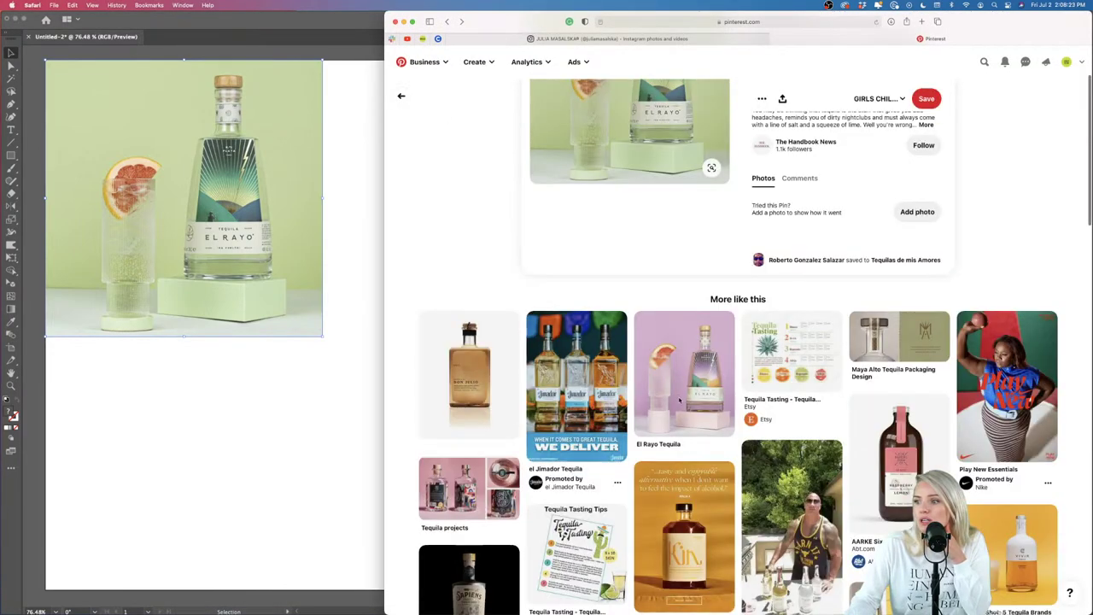
{"action": "scroll", "coordinate": [836, 455], "scroll_direction": "down", "scroll_amount": 3}
{"action": "scroll", "coordinate": [835, 455], "scroll_direction": "down", "scroll_amount": 2}
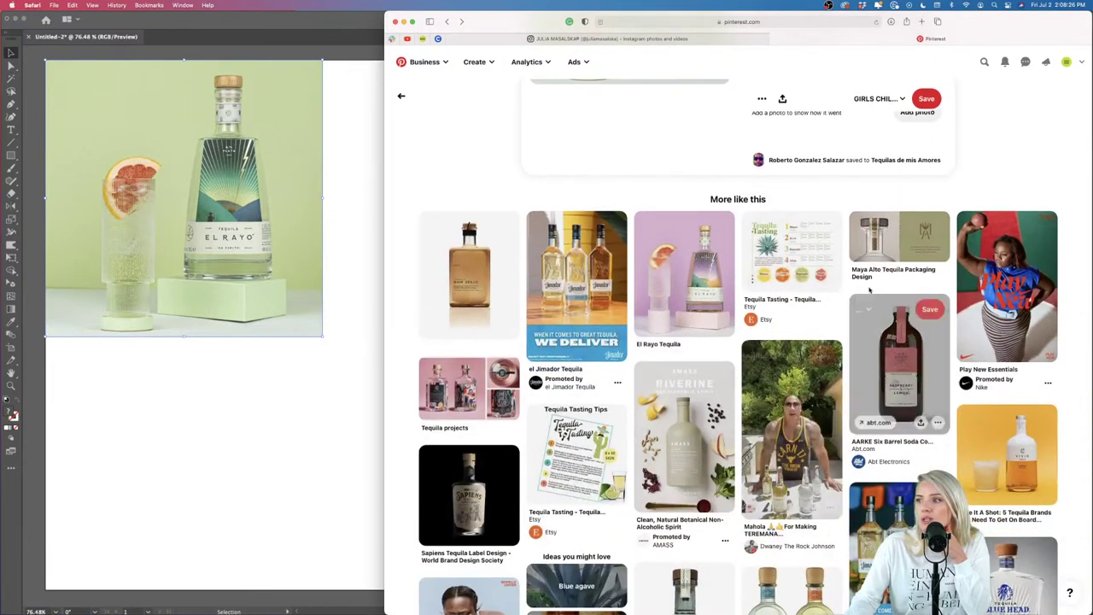
{"action": "left_click", "coordinate": [874, 241]}
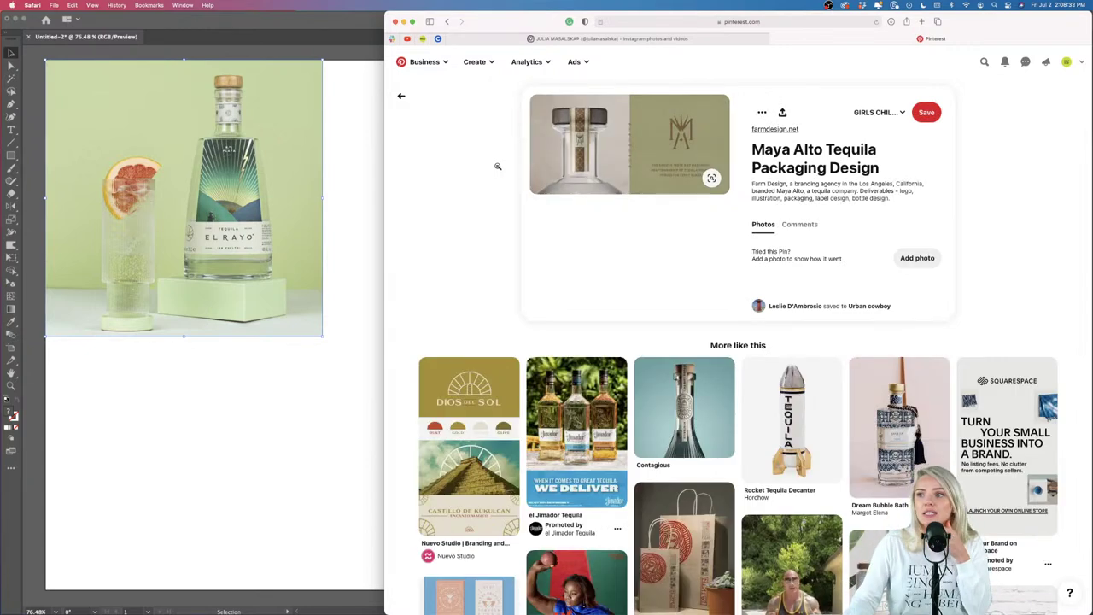
{"action": "left_click_drag", "start_coordinate": [572, 165], "coordinate": [162, 427]}
{"action": "left_click_drag", "start_coordinate": [393, 465], "coordinate": [278, 393]}
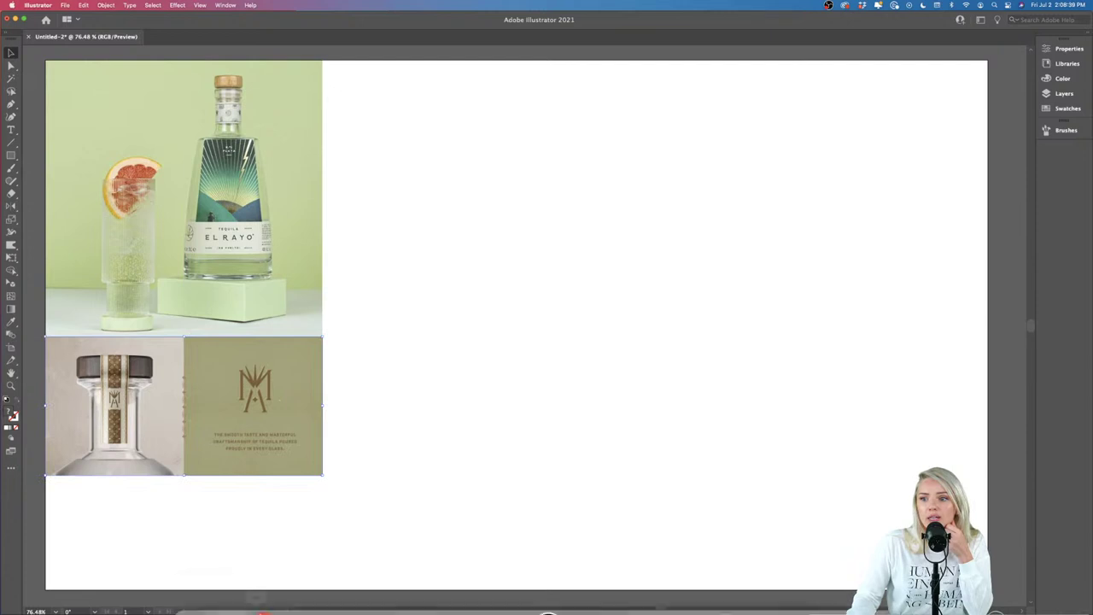
Step: Open the Nuevo Studio "Dios del Sol" pin in Safari and place its image beside the El Rayo photo, aligned to the artboard's top edge
{"action": "left_click", "coordinate": [285, 591]}
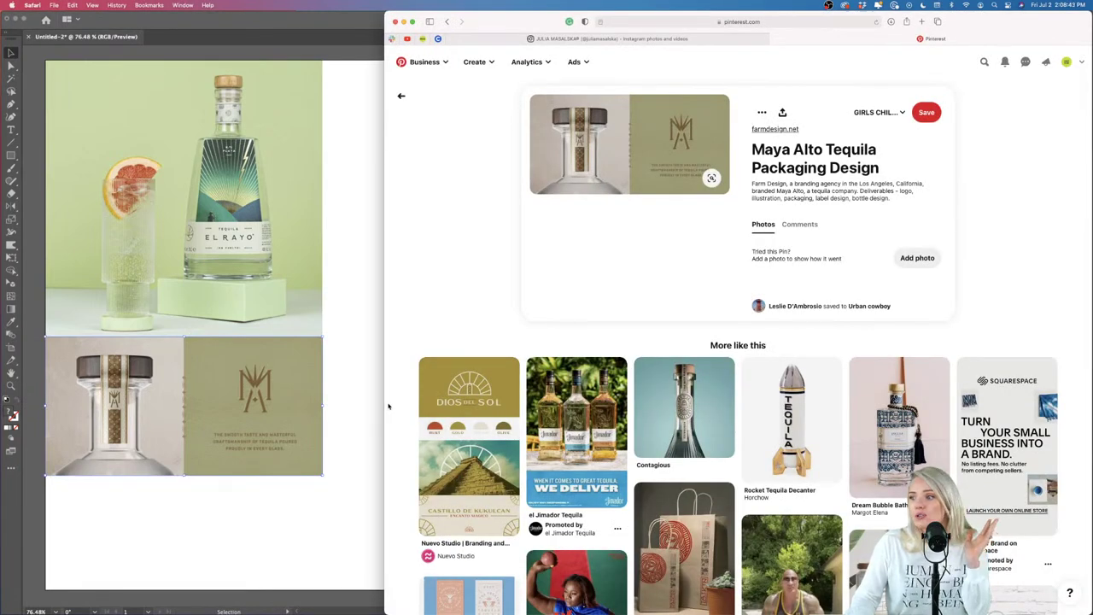
{"action": "scroll", "coordinate": [485, 376], "scroll_direction": "down", "scroll_amount": 3}
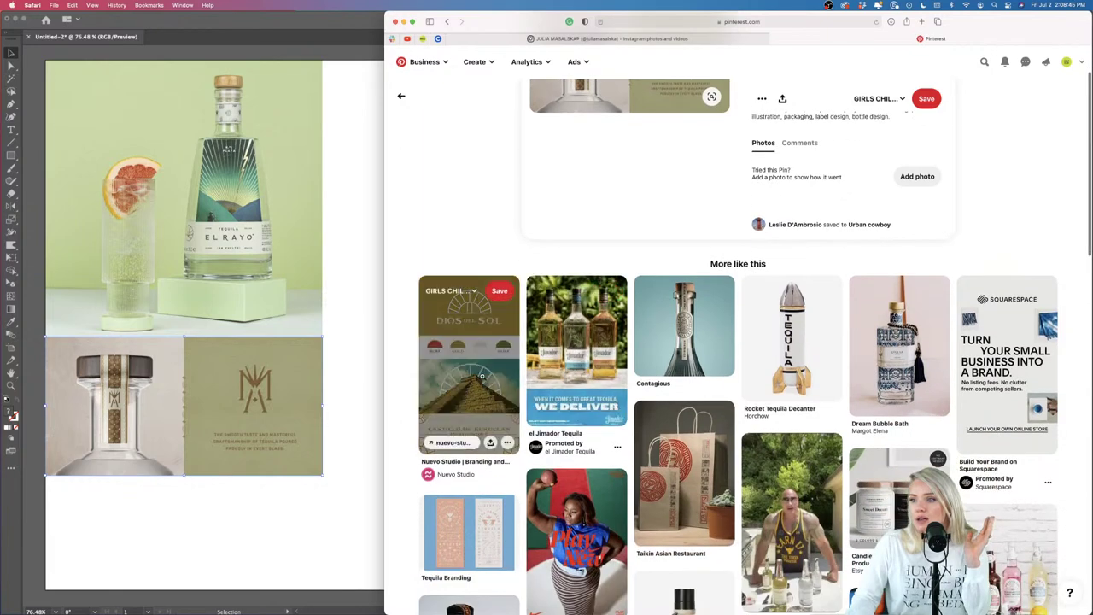
{"action": "scroll", "coordinate": [484, 378], "scroll_direction": "down", "scroll_amount": 2}
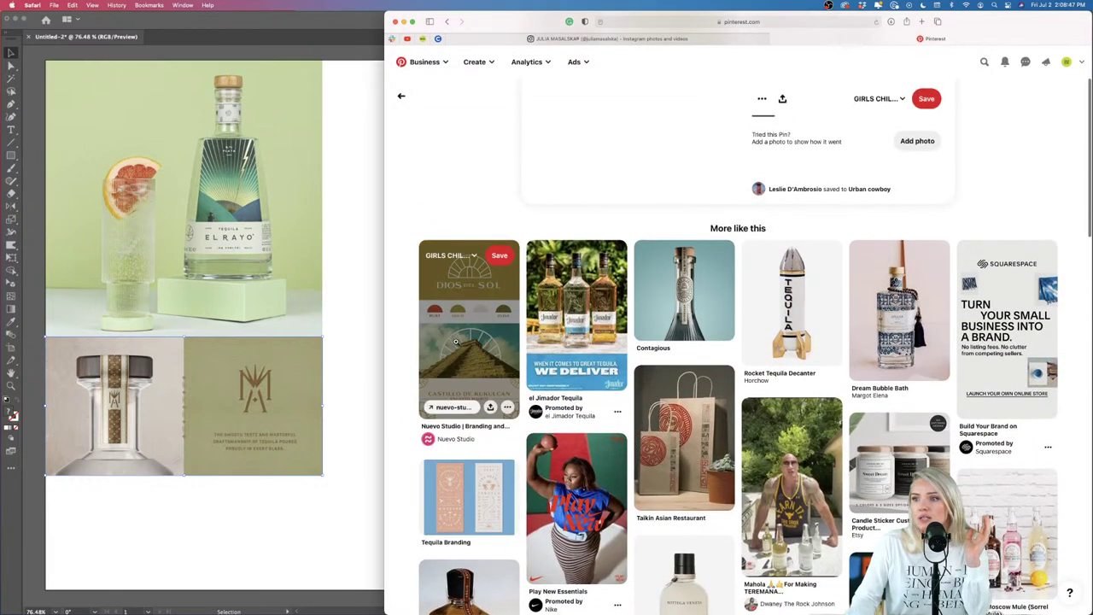
{"action": "left_click", "coordinate": [455, 341]}
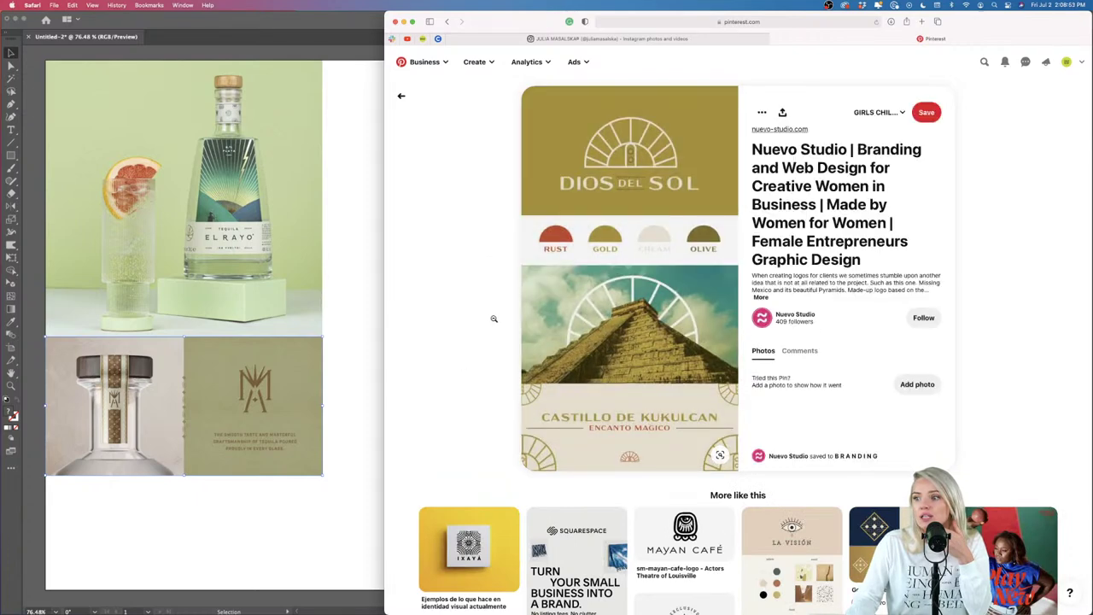
{"action": "left_click_drag", "start_coordinate": [623, 326], "coordinate": [504, 529]}
{"action": "left_click_drag", "start_coordinate": [559, 558], "coordinate": [557, 531]}
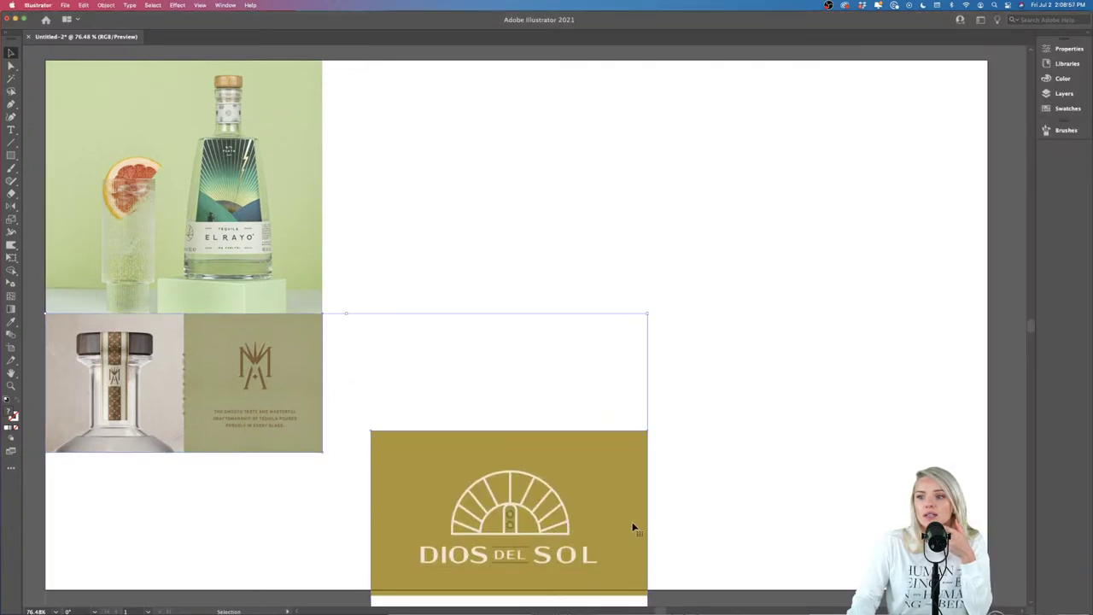
{"action": "left_click", "coordinate": [736, 501]}
{"action": "key", "text": "super+z"}
{"action": "left_click_drag", "start_coordinate": [578, 534], "coordinate": [530, 141]}
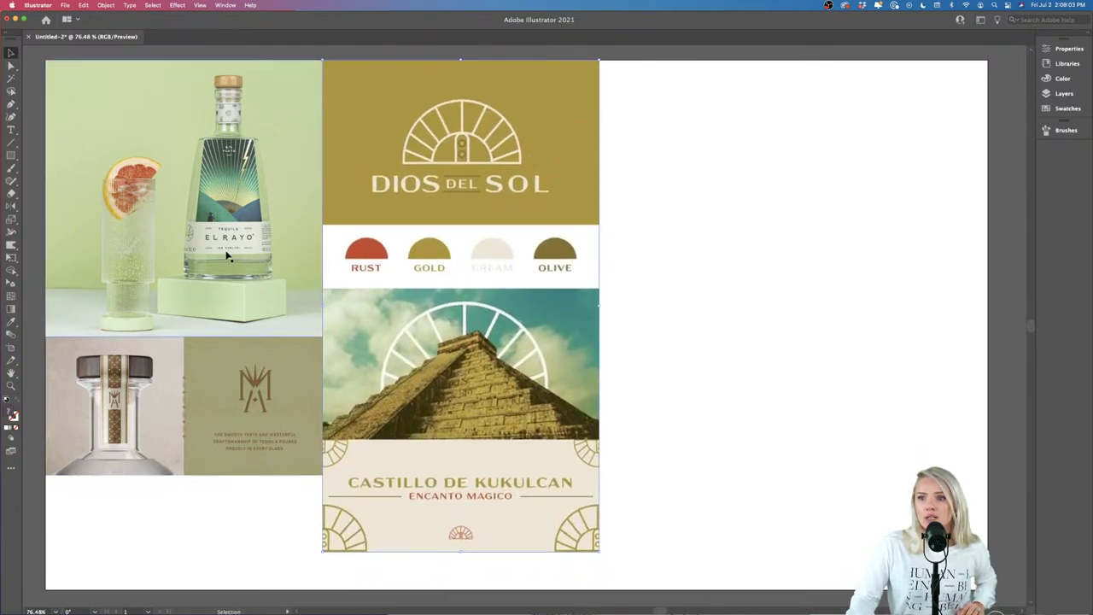
{"action": "left_click", "coordinate": [654, 458]}
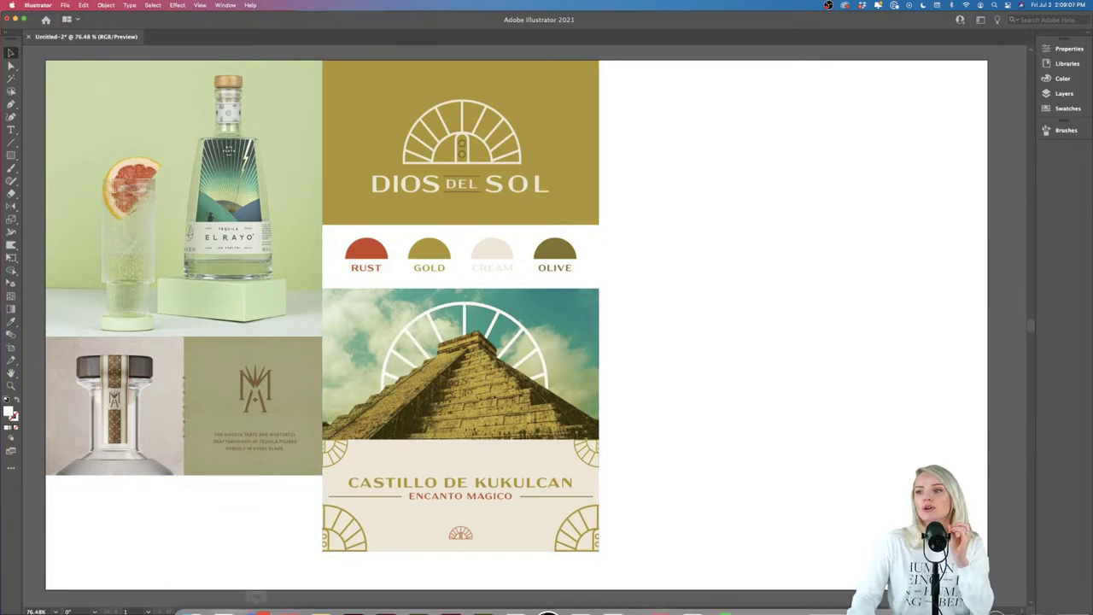
Step: Open the yellow IXAYÁ identity pin in Safari and place its image beside the Dios del Sol image along the artboard's top edge
{"action": "left_click", "coordinate": [224, 591]}
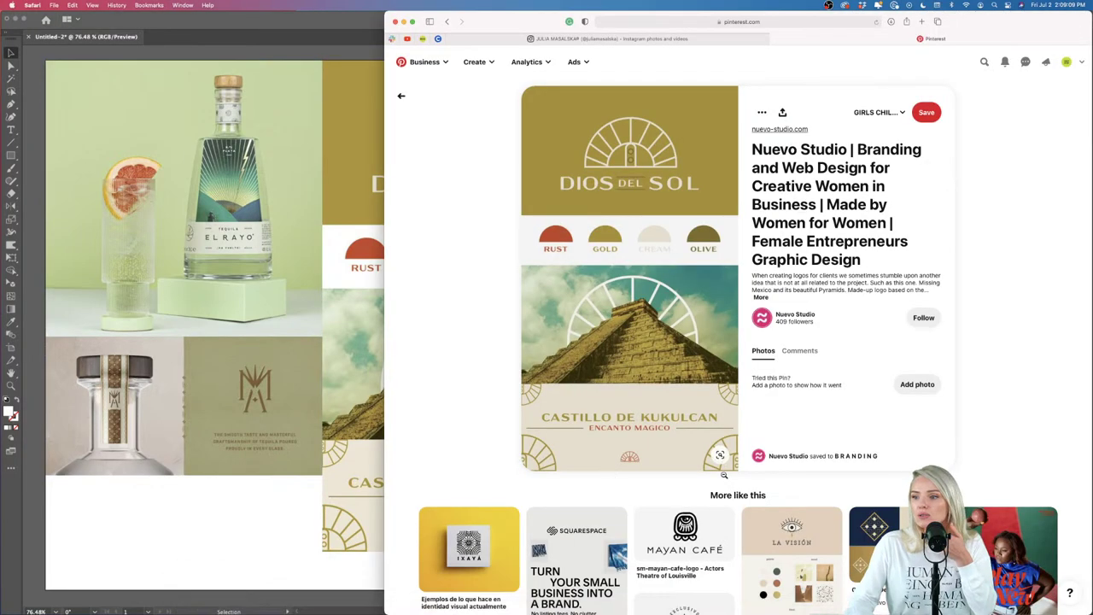
{"action": "scroll", "coordinate": [856, 495], "scroll_direction": "down", "scroll_amount": 4}
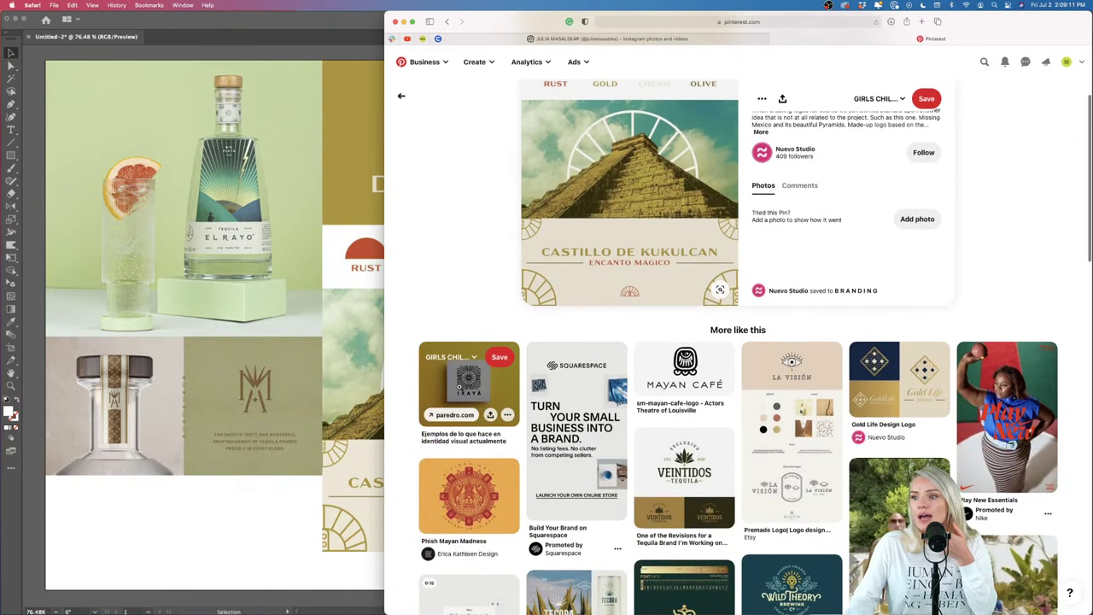
{"action": "left_click", "coordinate": [498, 389]}
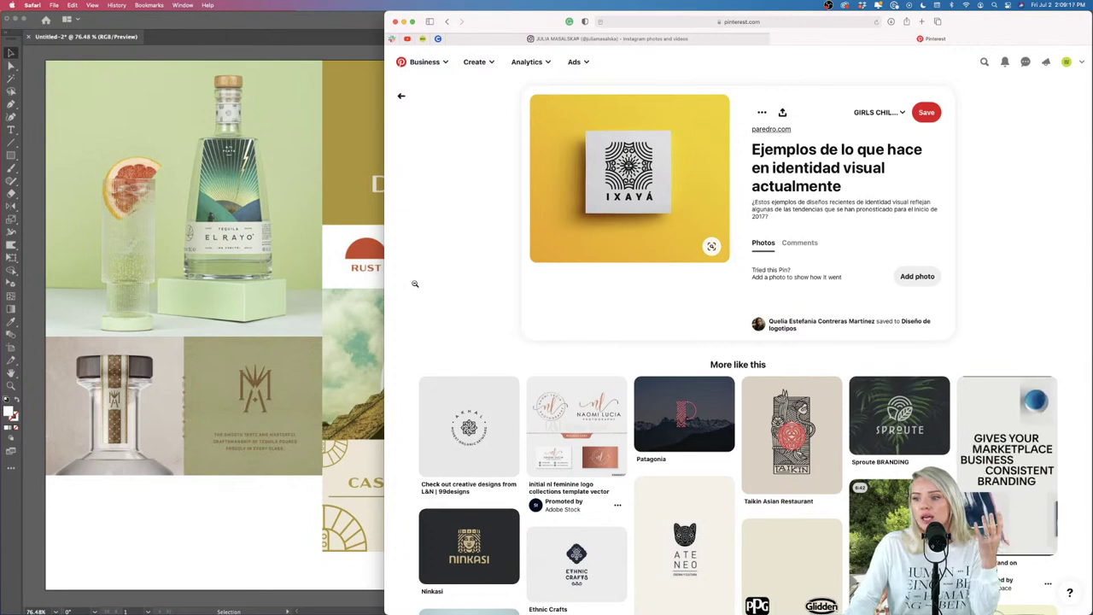
{"action": "left_click_drag", "start_coordinate": [589, 239], "coordinate": [299, 524]}
{"action": "left_click_drag", "start_coordinate": [471, 572], "coordinate": [797, 102]}
{"action": "left_click", "coordinate": [766, 378]}
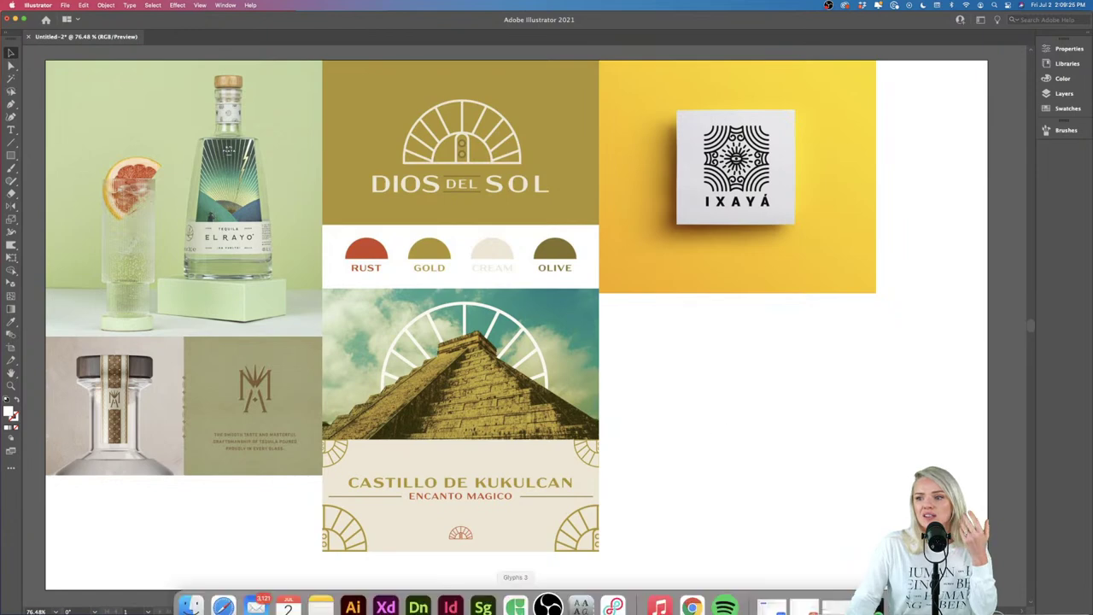
Step: Open the Taikin Asian Restaurant pin in Safari and place its illustration on the artboard directly below the IXAYÁ image
{"action": "left_click", "coordinate": [222, 592]}
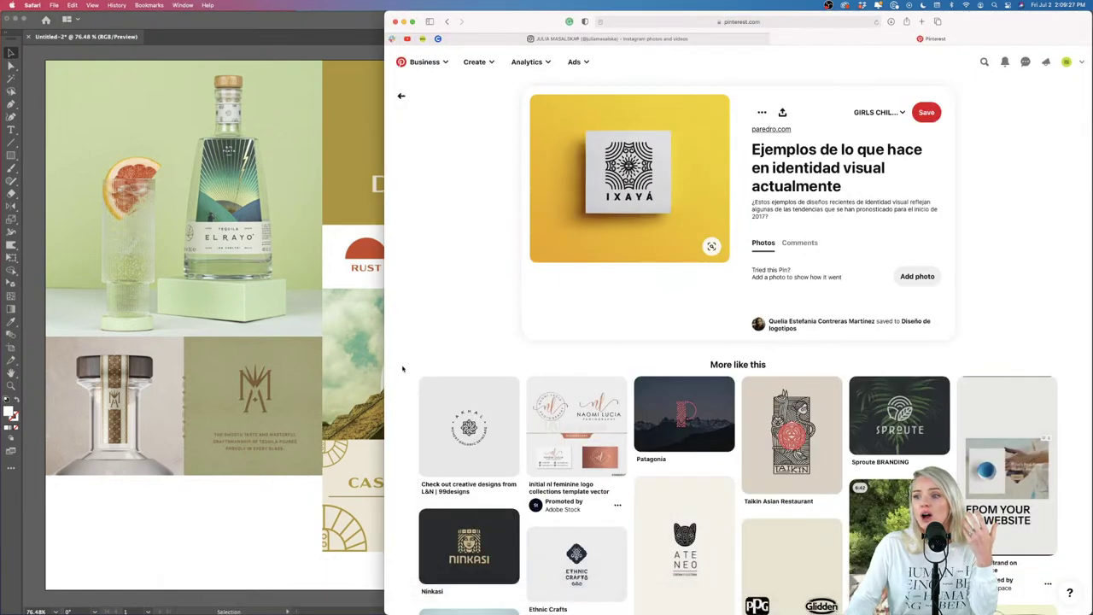
{"action": "scroll", "coordinate": [396, 420], "scroll_direction": "down", "scroll_amount": 1}
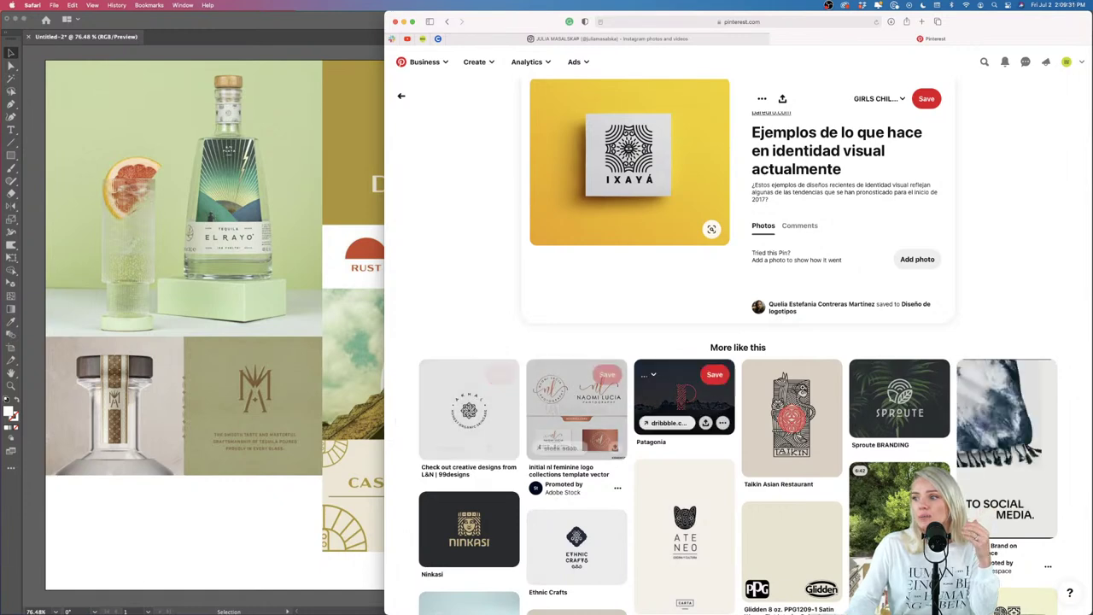
{"action": "left_click", "coordinate": [773, 406]}
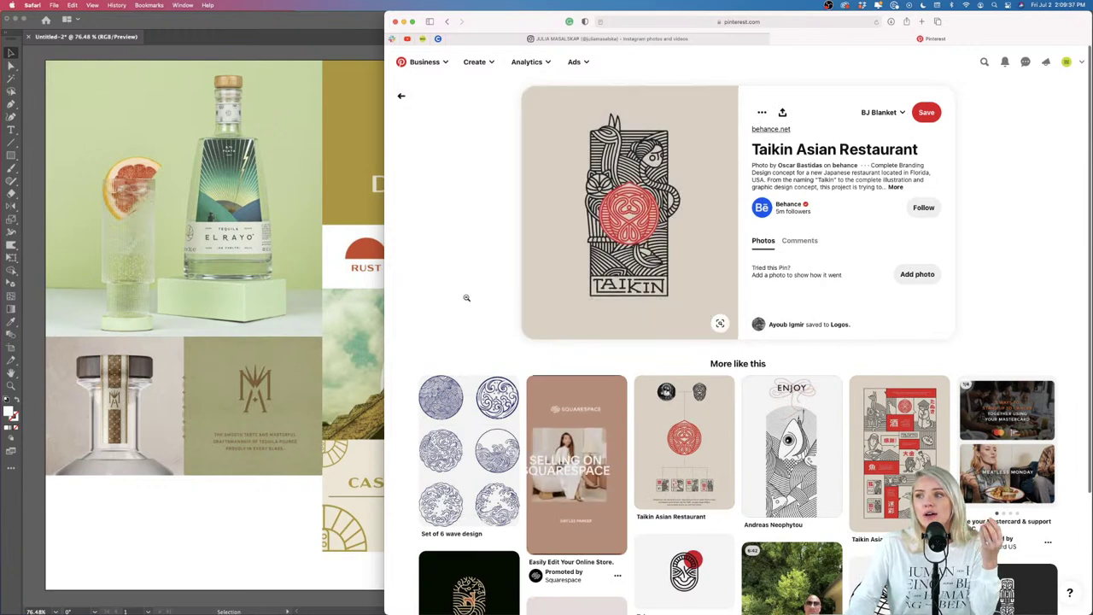
{"action": "left_click_drag", "start_coordinate": [680, 223], "coordinate": [236, 547]}
{"action": "left_click_drag", "start_coordinate": [310, 583], "coordinate": [698, 351]}
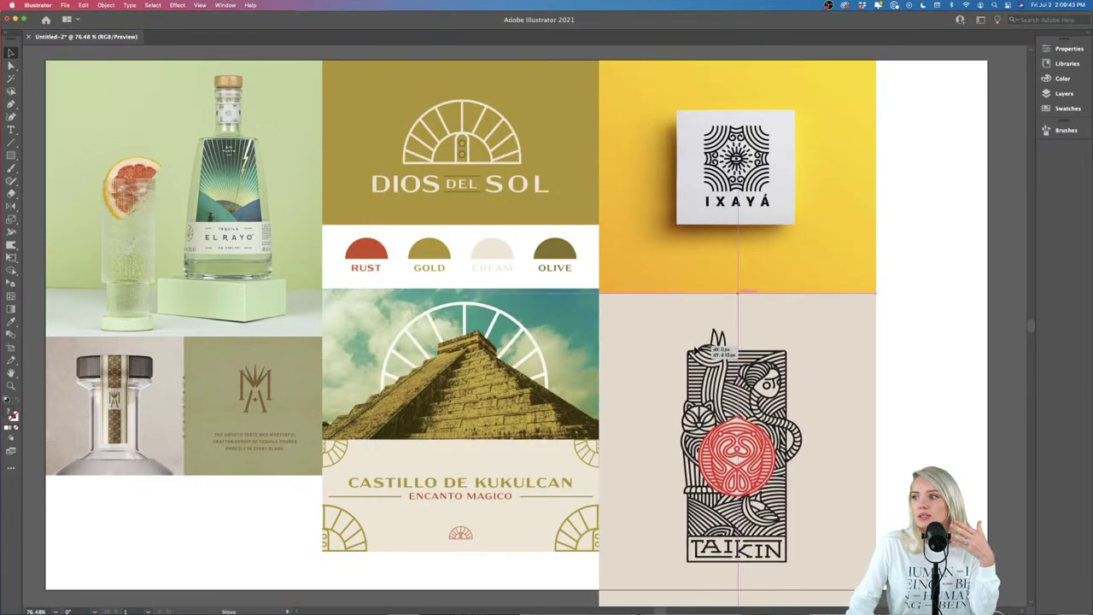
{"action": "mouse_move", "coordinate": [320, 607]}
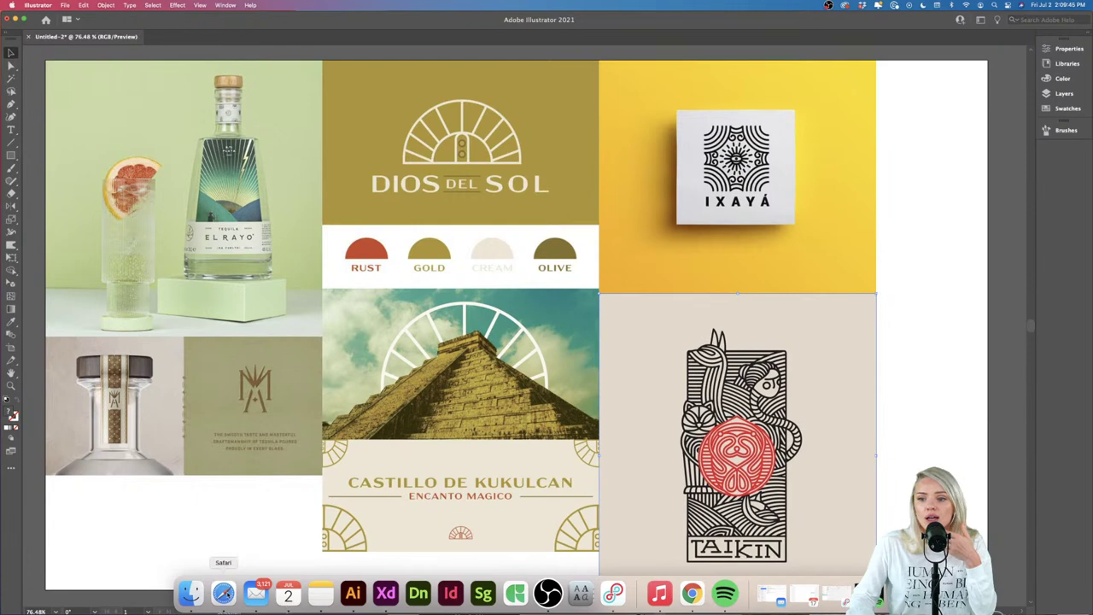
{"action": "left_click", "coordinate": [223, 592]}
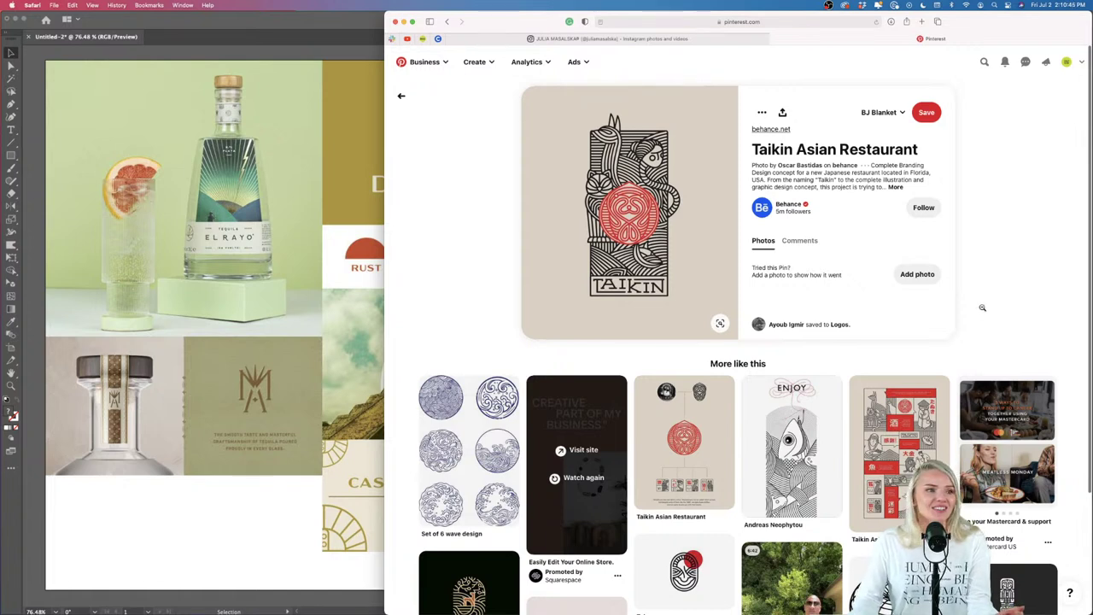
{"action": "left_click", "coordinate": [237, 535]}
Step: Add a text block reading "Jalisco" in the empty white strip beside the yellow IXAYÁ image
{"action": "key", "text": "super+equal"}
{"action": "key", "text": "super+equal"}
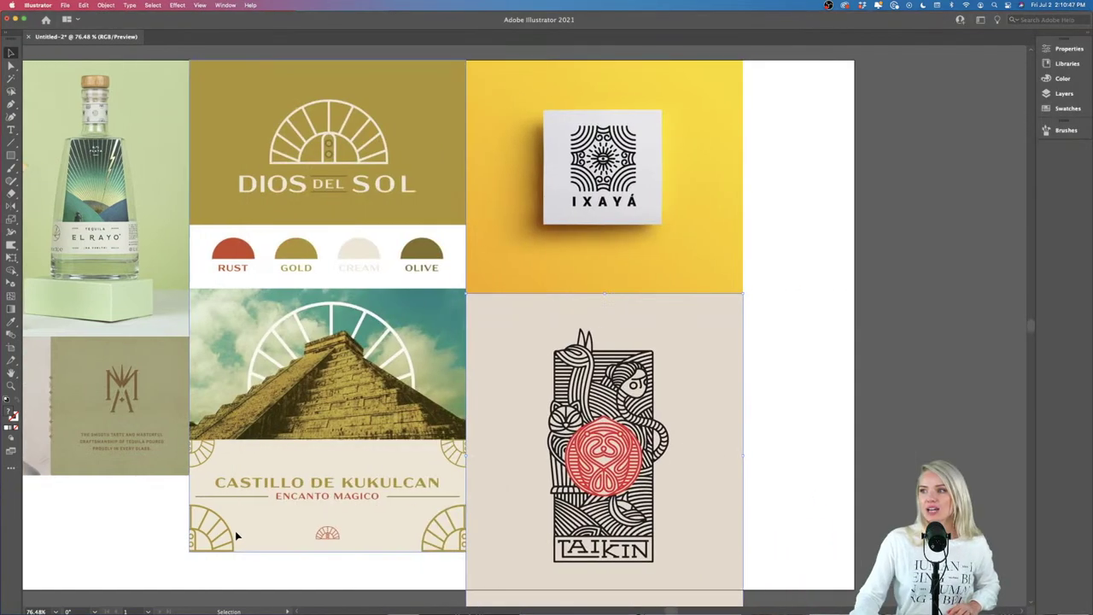
{"action": "scroll", "coordinate": [235, 530], "scroll_direction": "up", "scroll_amount": 3}
{"action": "scroll", "coordinate": [235, 530], "scroll_direction": "right", "scroll_amount": 3}
{"action": "left_click", "coordinate": [12, 130]}
{"action": "left_click", "coordinate": [437, 149]}
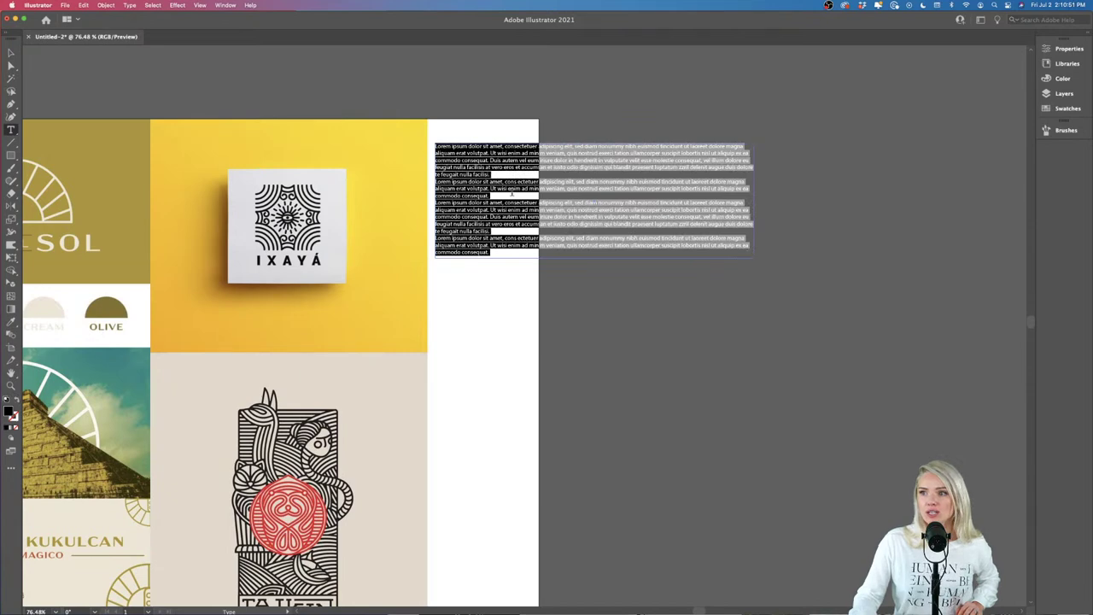
{"action": "key", "text": "BackSpace"}
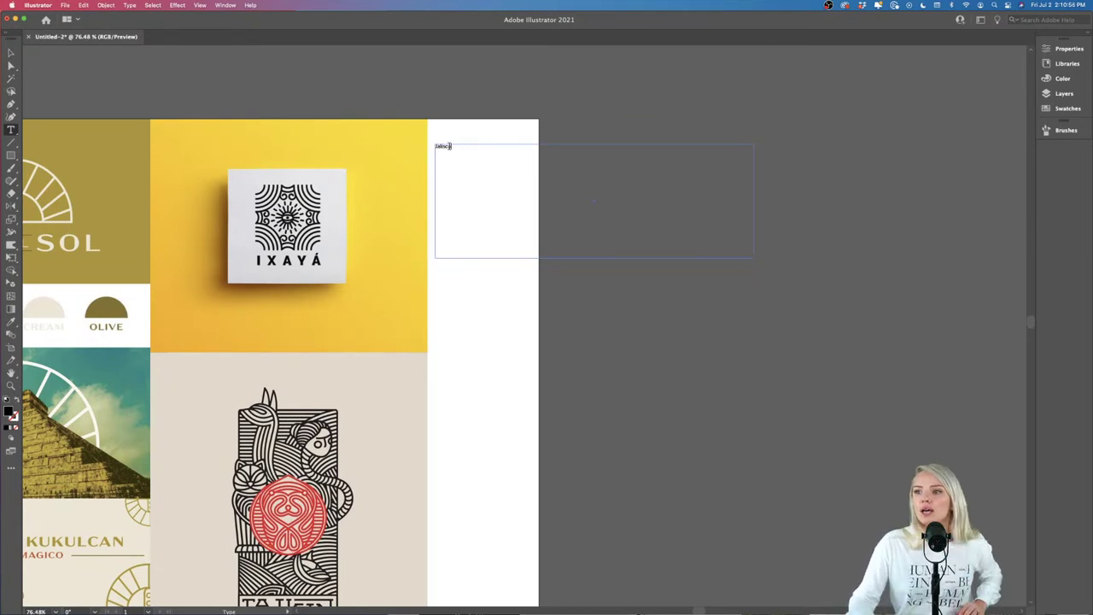
Step: Set the font size of the "Jalisco" text to 60 pt
{"action": "scroll", "coordinate": [443, 146], "scroll_direction": "up", "scroll_amount": 5}
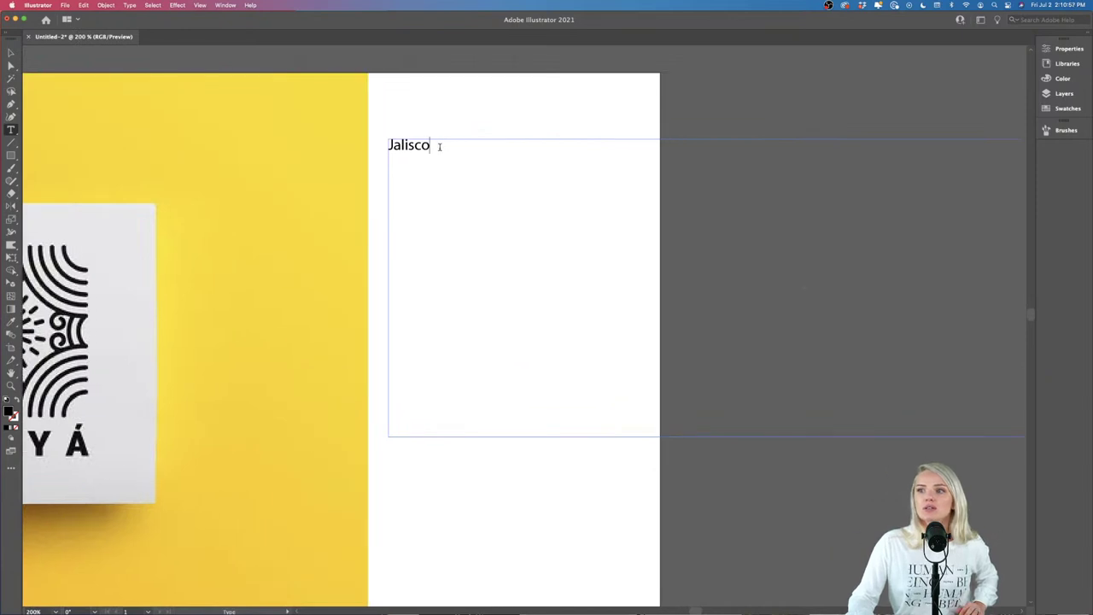
{"action": "double_click", "coordinate": [439, 146]}
{"action": "left_click", "coordinate": [1067, 48]}
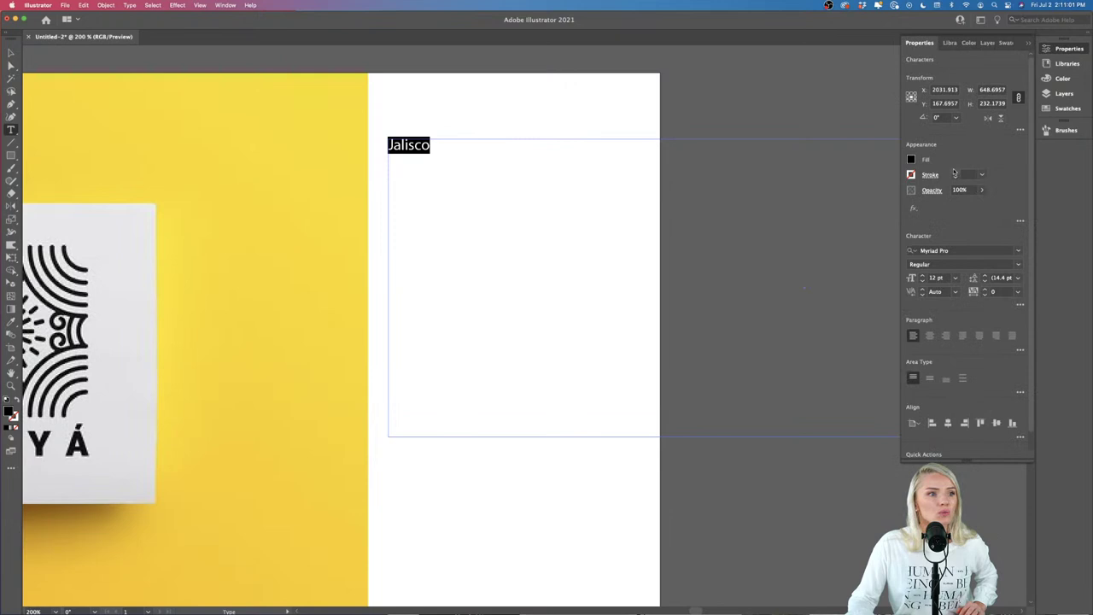
{"action": "left_click", "coordinate": [954, 278]}
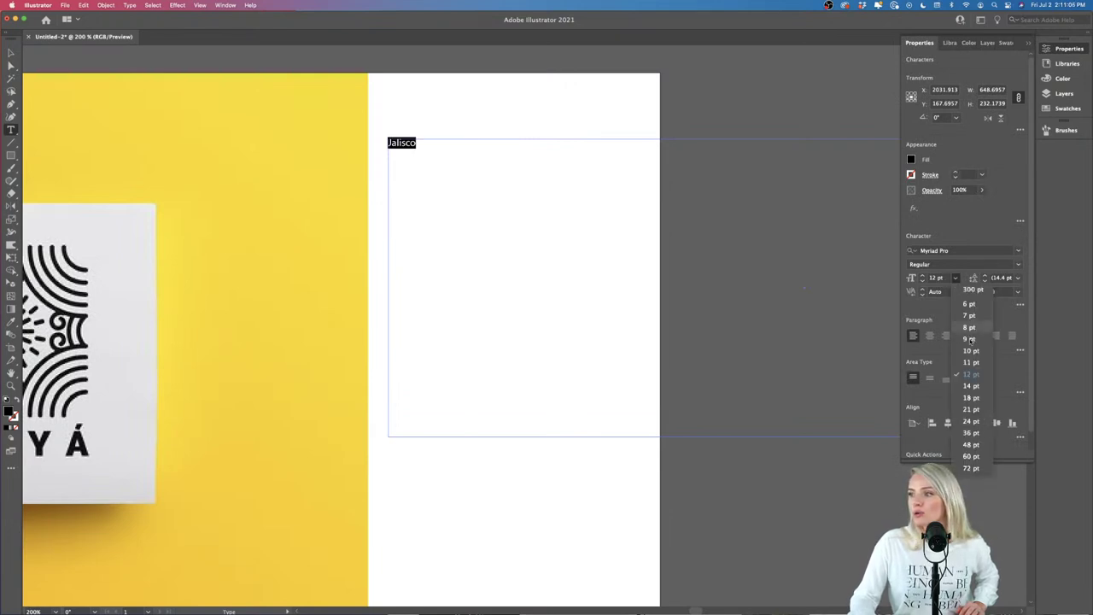
{"action": "left_click", "coordinate": [973, 444]}
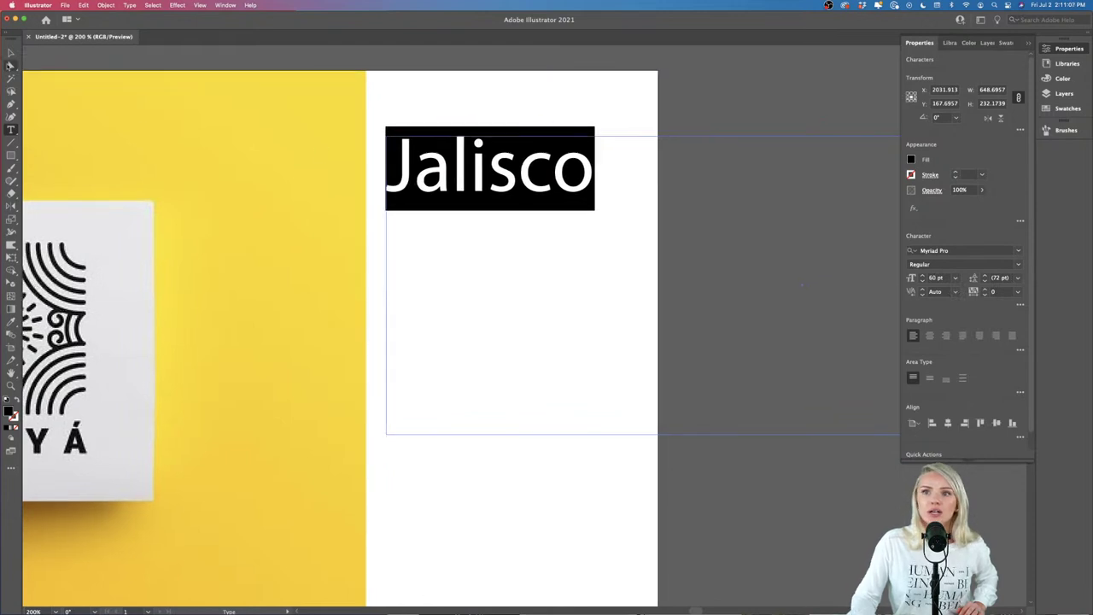
Step: Shrink the text frame to fit around the word "Jalisco" and place a duplicate of it directly below
{"action": "left_click", "coordinate": [11, 53]}
{"action": "scroll", "coordinate": [378, 208], "scroll_direction": "right", "scroll_amount": 10}
{"action": "scroll", "coordinate": [382, 207], "scroll_direction": "down", "scroll_amount": 1}
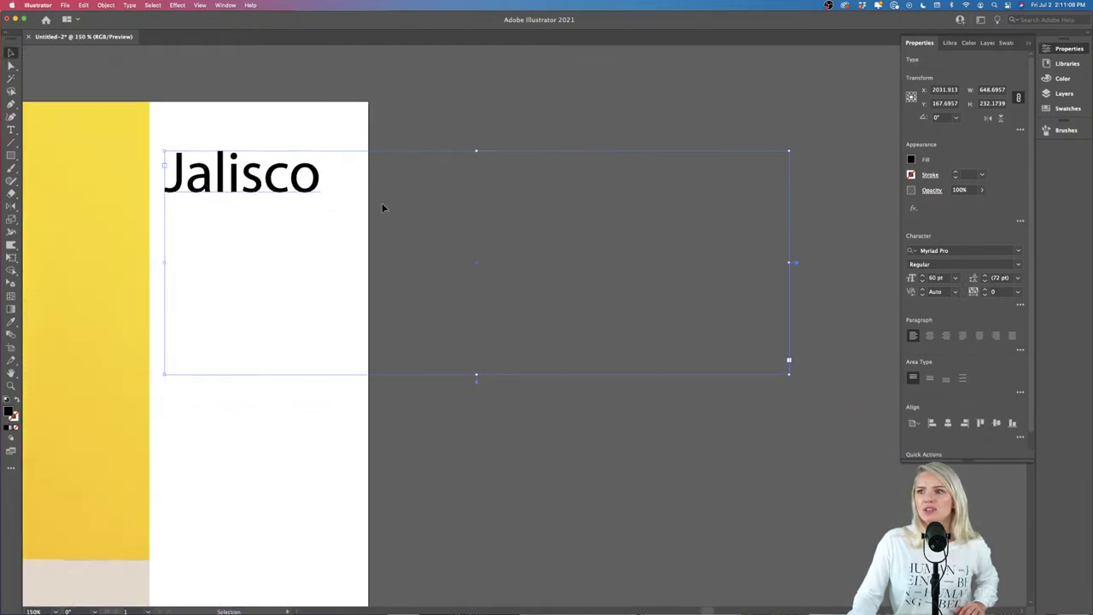
{"action": "left_click_drag", "start_coordinate": [788, 364], "coordinate": [398, 205]}
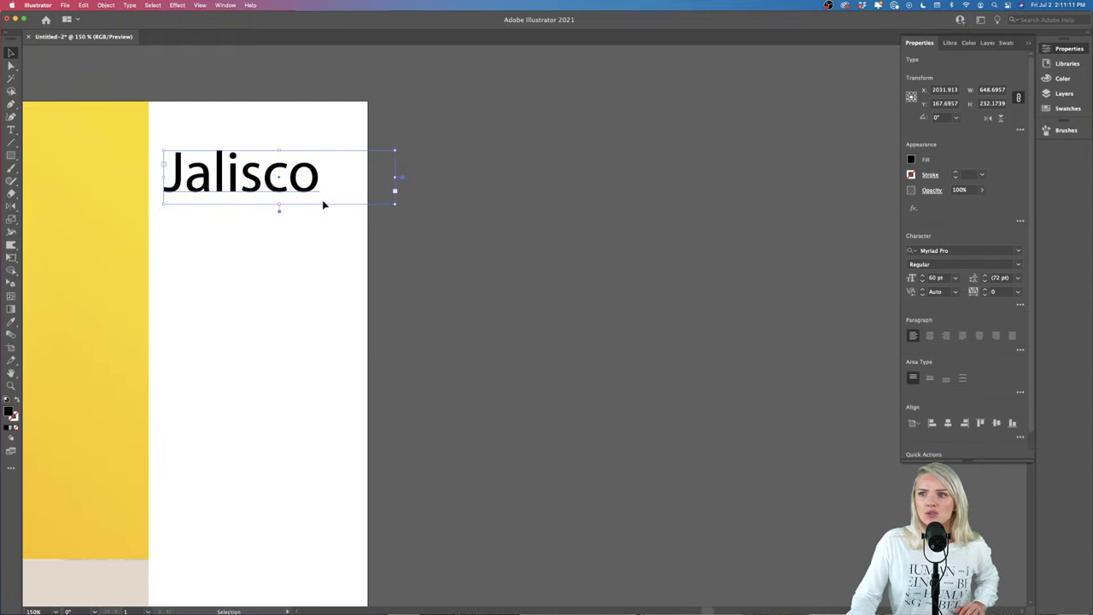
{"action": "left_click_drag", "start_coordinate": [306, 194], "coordinate": [308, 252]}
{"action": "scroll", "coordinate": [304, 248], "scroll_direction": "left", "scroll_amount": 3}
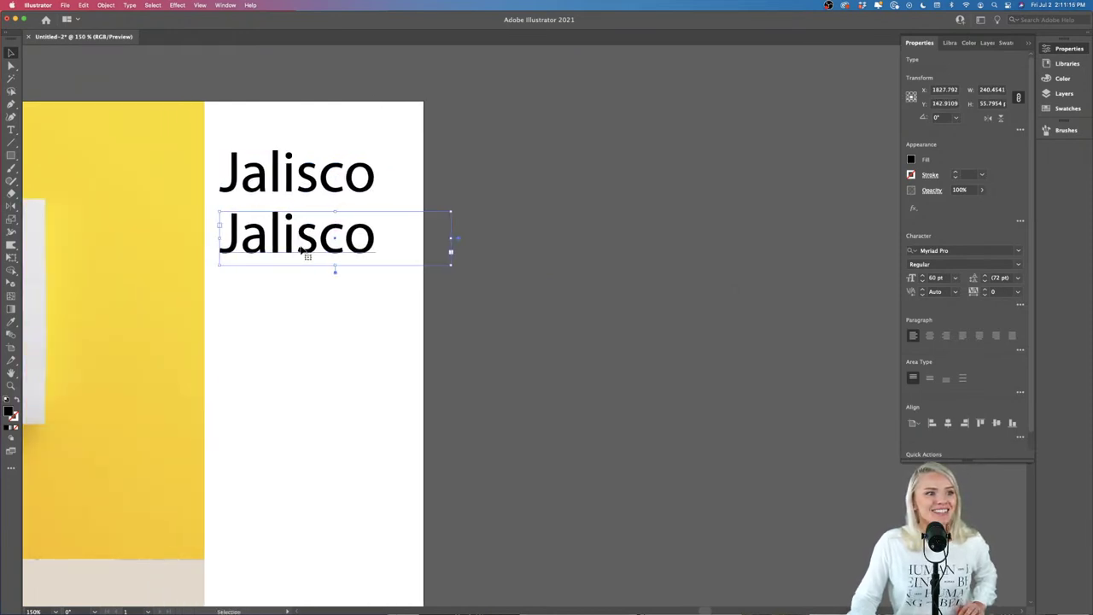
{"action": "left_click", "coordinate": [290, 325]}
Step: Return to the IXAYÁ pin in Safari and open the Boxha Coffee House pin from its related pins
{"action": "scroll", "coordinate": [290, 325], "scroll_direction": "left", "scroll_amount": 10}
{"action": "scroll", "coordinate": [290, 325], "scroll_direction": "down", "scroll_amount": 5}
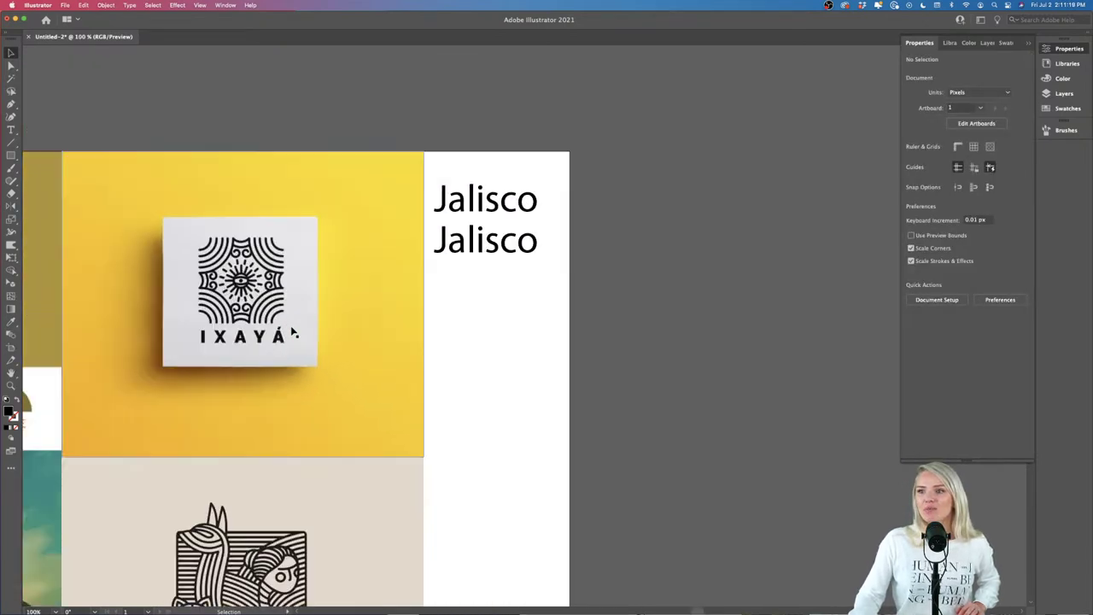
{"action": "scroll", "coordinate": [290, 331], "scroll_direction": "left", "scroll_amount": 5}
{"action": "scroll", "coordinate": [291, 331], "scroll_direction": "down", "scroll_amount": 2}
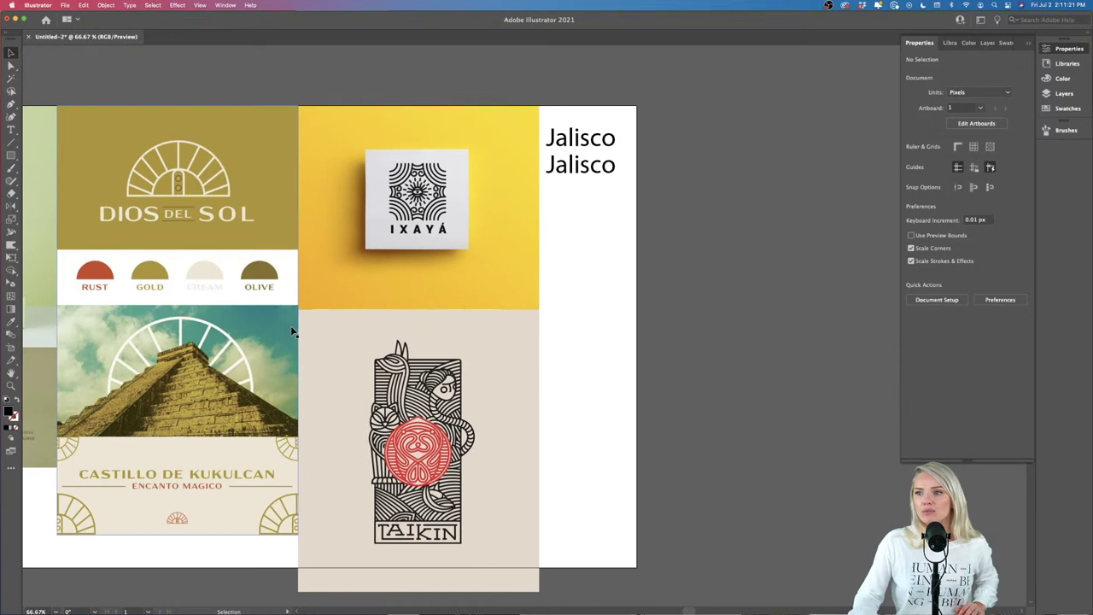
{"action": "mouse_move", "coordinate": [223, 597]}
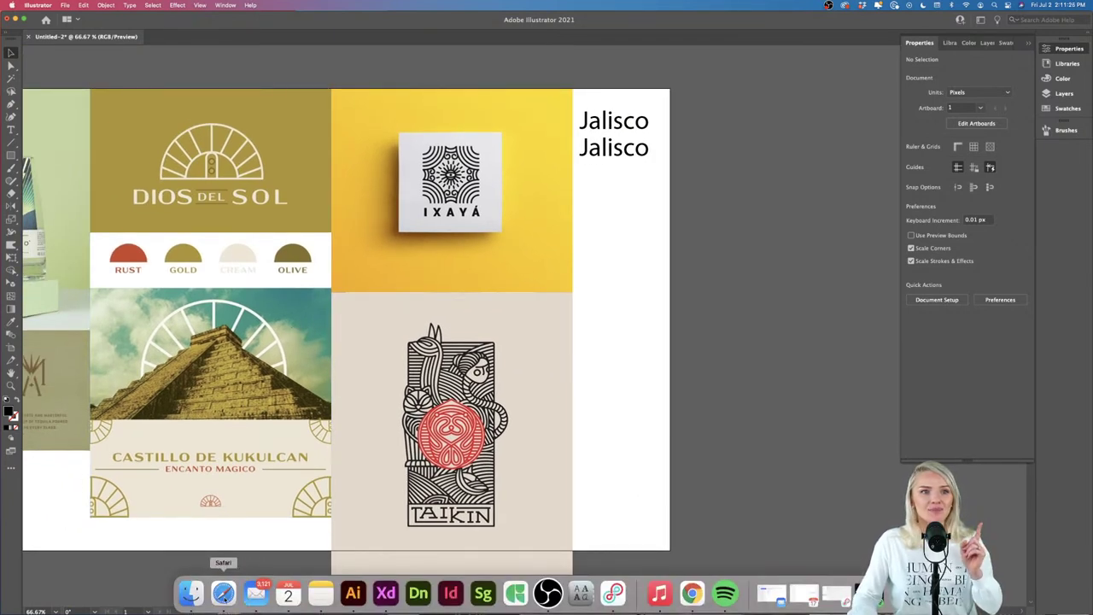
{"action": "left_click", "coordinate": [223, 594]}
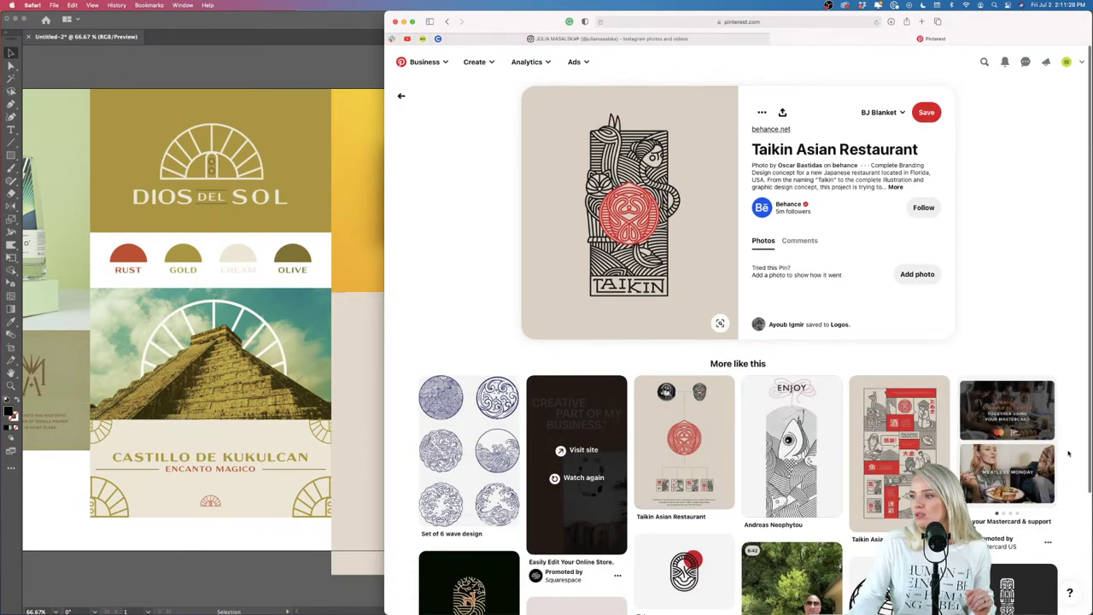
{"action": "scroll", "coordinate": [1059, 453], "scroll_direction": "down", "scroll_amount": 4}
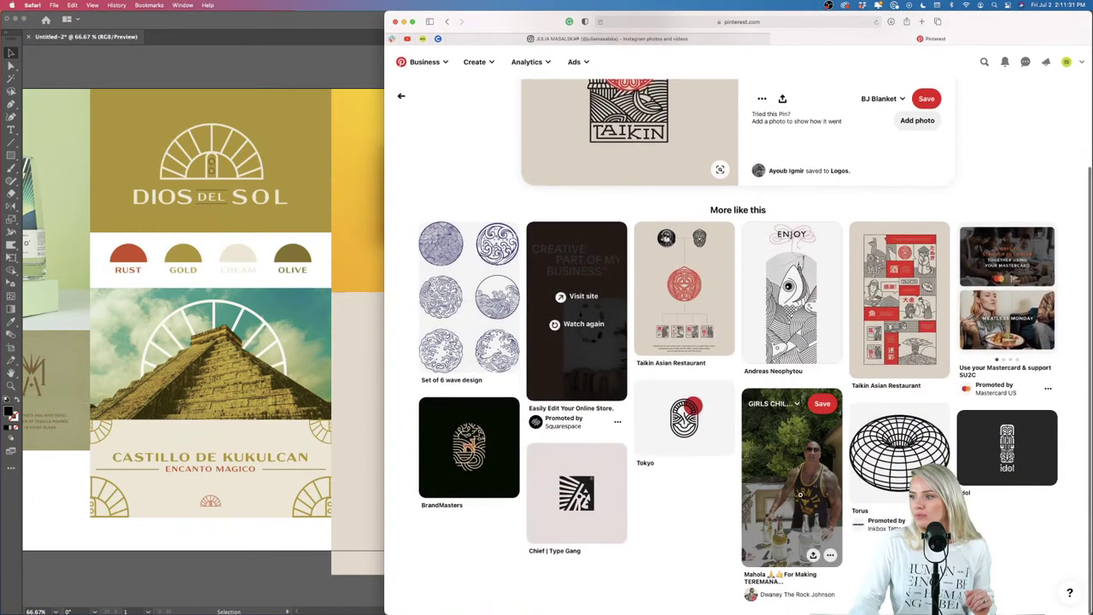
{"action": "scroll", "coordinate": [415, 82], "scroll_direction": "up", "scroll_amount": 4}
{"action": "left_click", "coordinate": [401, 96]}
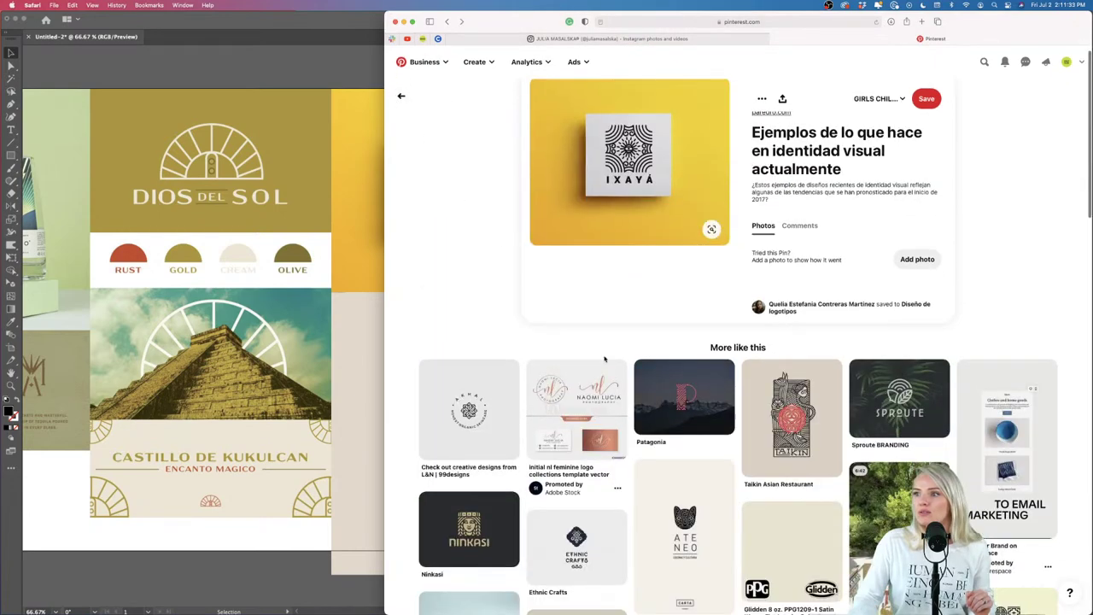
{"action": "scroll", "coordinate": [401, 354], "scroll_direction": "down", "scroll_amount": 10}
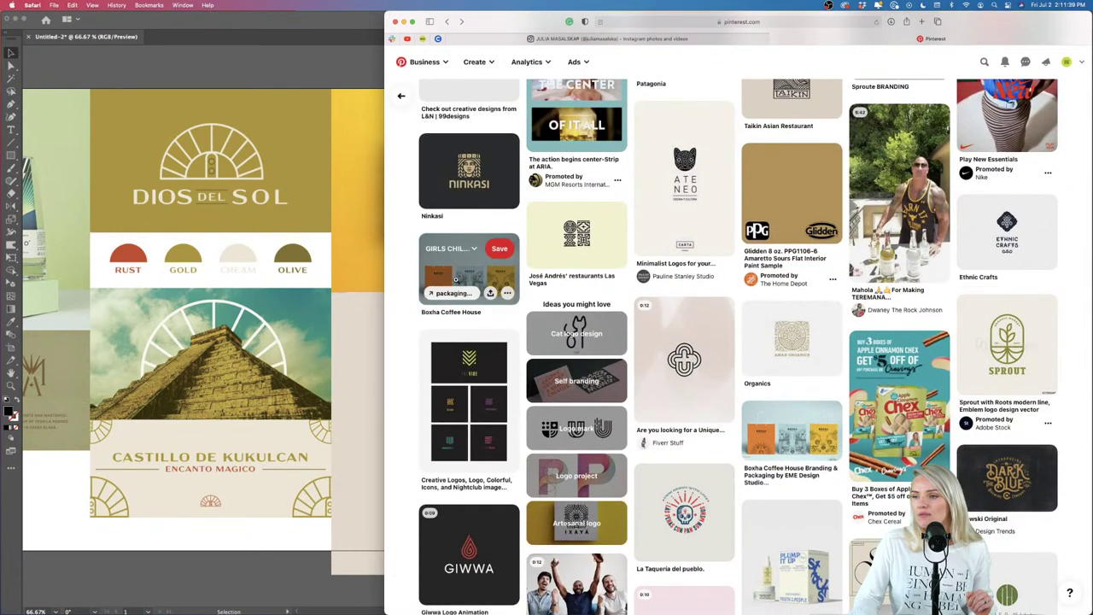
{"action": "left_click", "coordinate": [456, 279]}
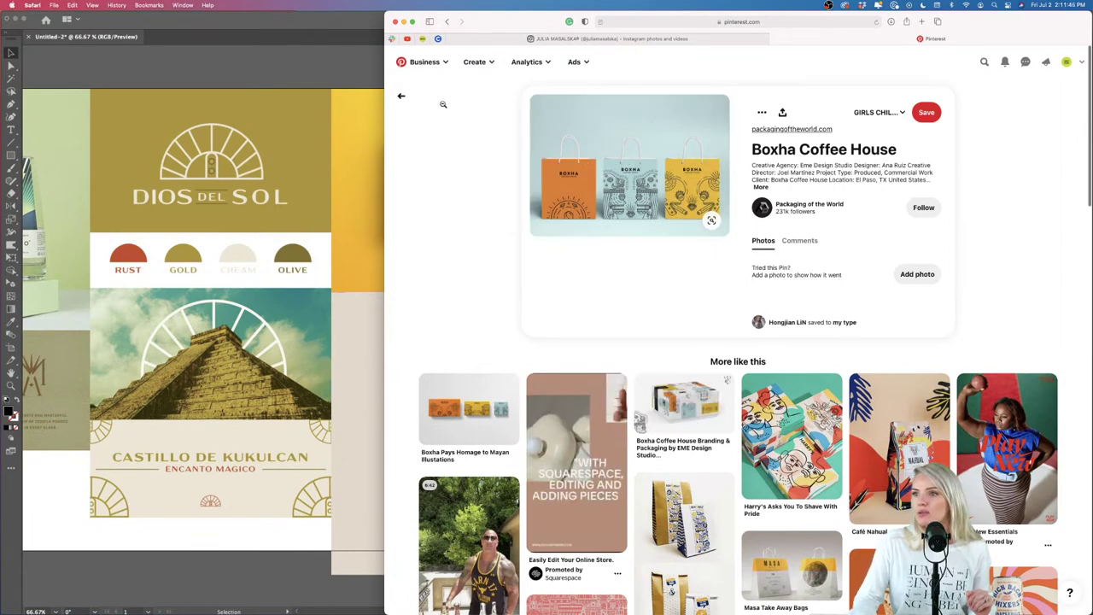
Step: Go back to the related pins, find the Veintidos Tequila pin and place its image on the artboard below the two "Jalisco" texts
{"action": "left_click", "coordinate": [401, 97]}
{"action": "scroll", "coordinate": [479, 339], "scroll_direction": "down", "scroll_amount": 10}
{"action": "scroll", "coordinate": [512, 337], "scroll_direction": "up", "scroll_amount": 10}
{"action": "scroll", "coordinate": [1067, 437], "scroll_direction": "down", "scroll_amount": 5}
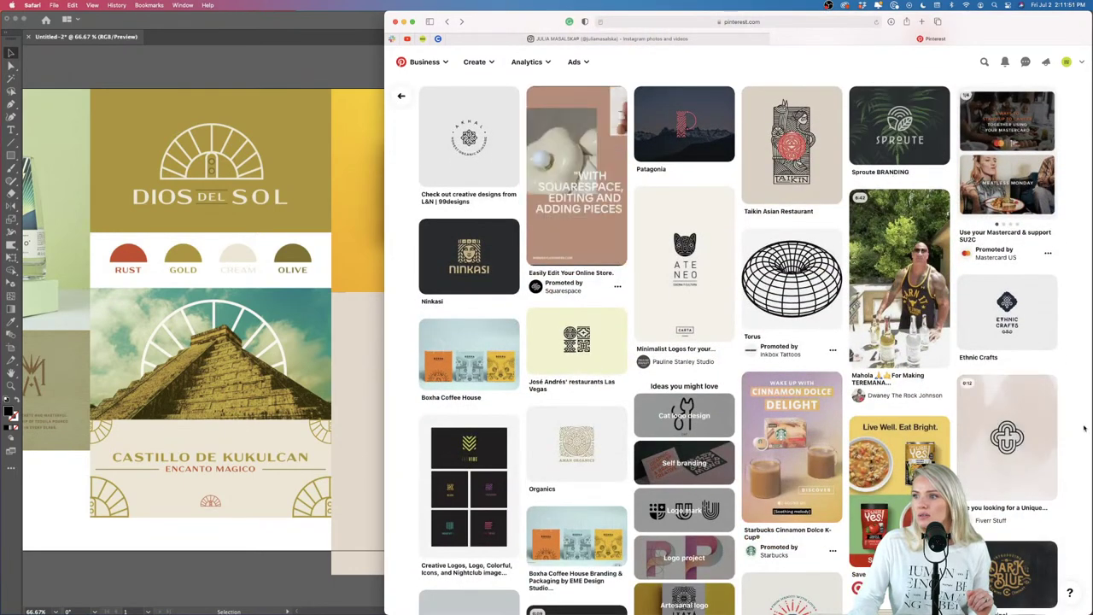
{"action": "scroll", "coordinate": [1080, 429], "scroll_direction": "down", "scroll_amount": 5}
{"action": "scroll", "coordinate": [1084, 428], "scroll_direction": "down", "scroll_amount": 6}
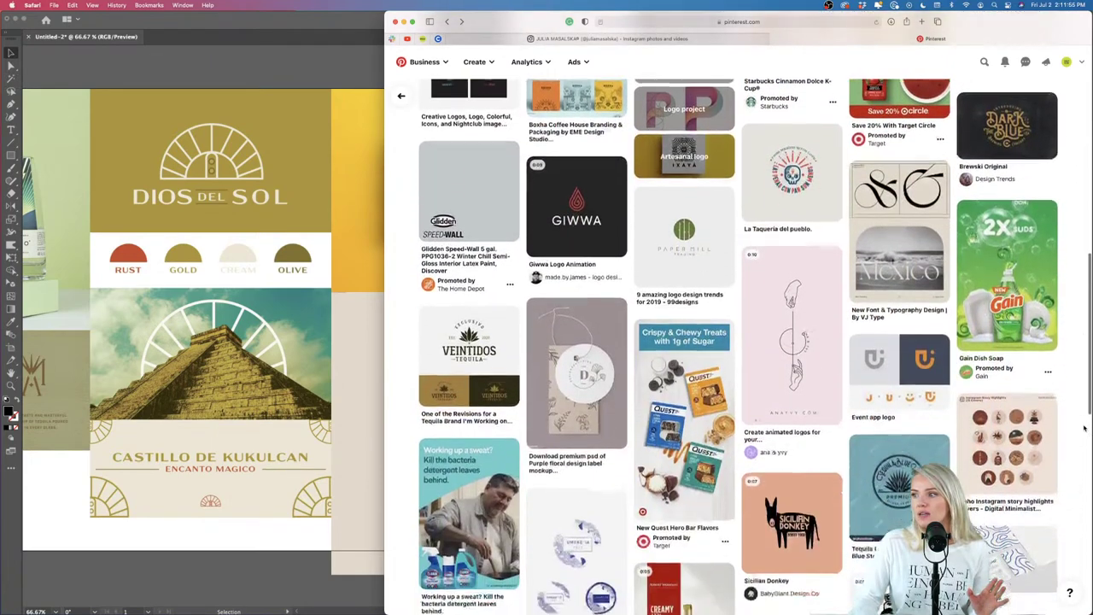
{"action": "scroll", "coordinate": [1084, 429], "scroll_direction": "down", "scroll_amount": 3}
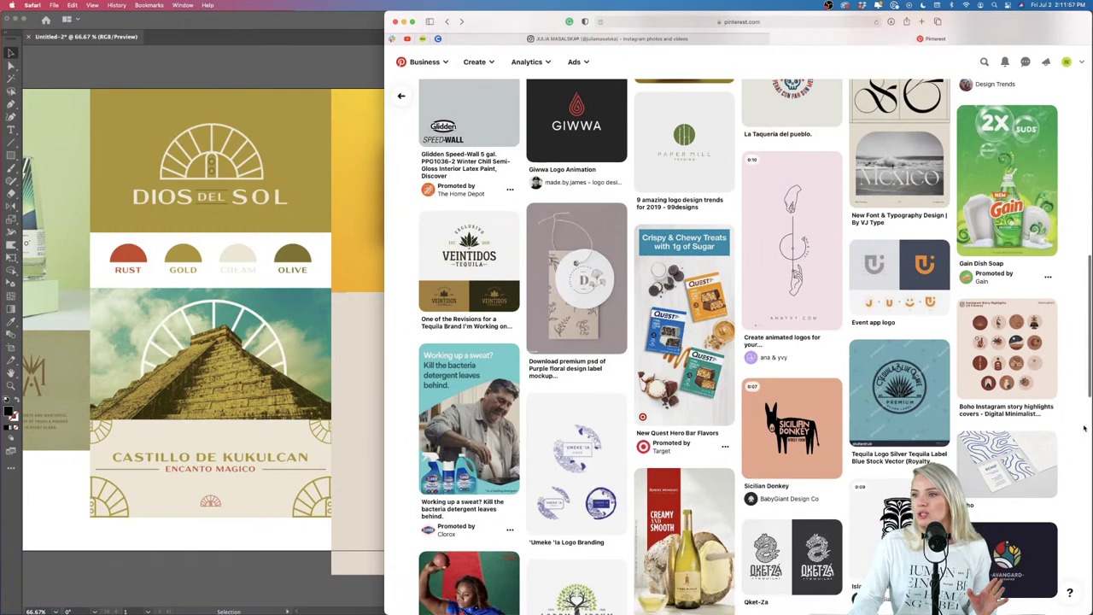
{"action": "scroll", "coordinate": [1083, 429], "scroll_direction": "down", "scroll_amount": 2}
{"action": "left_click", "coordinate": [426, 269]}
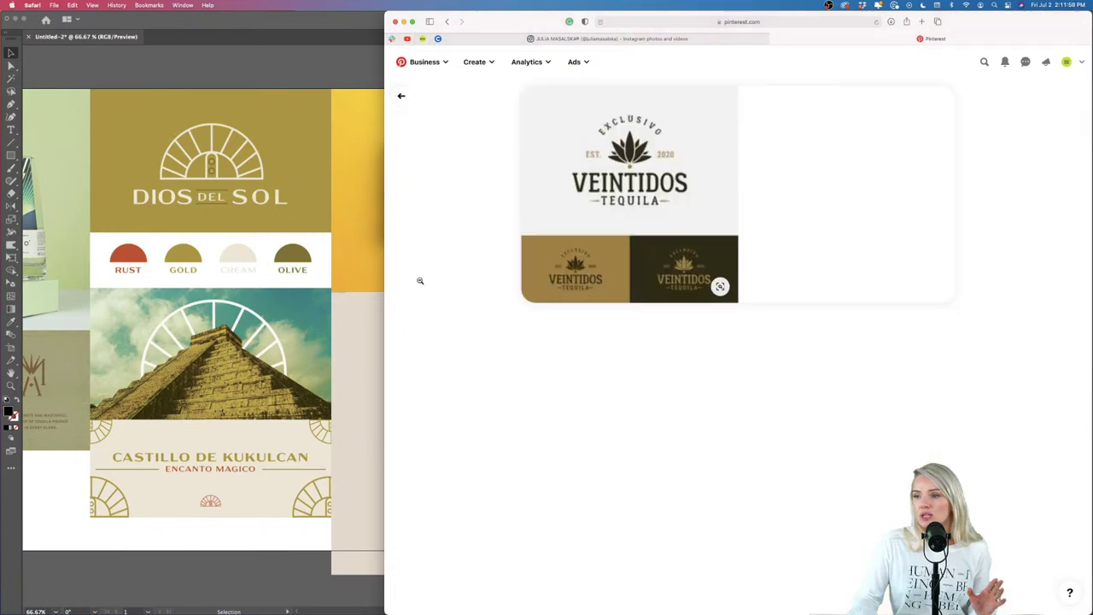
{"action": "left_click_drag", "start_coordinate": [639, 245], "coordinate": [702, 208]}
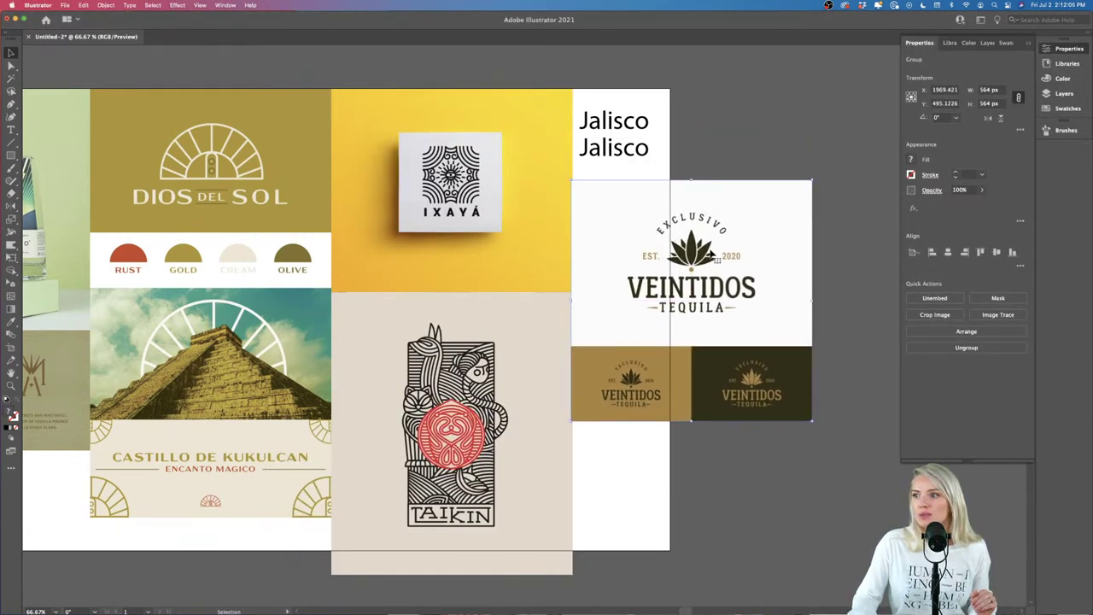
{"action": "left_click", "coordinate": [674, 495]}
{"action": "scroll", "coordinate": [675, 496], "scroll_direction": "right", "scroll_amount": 5}
{"action": "scroll", "coordinate": [675, 496], "scroll_direction": "down", "scroll_amount": 2}
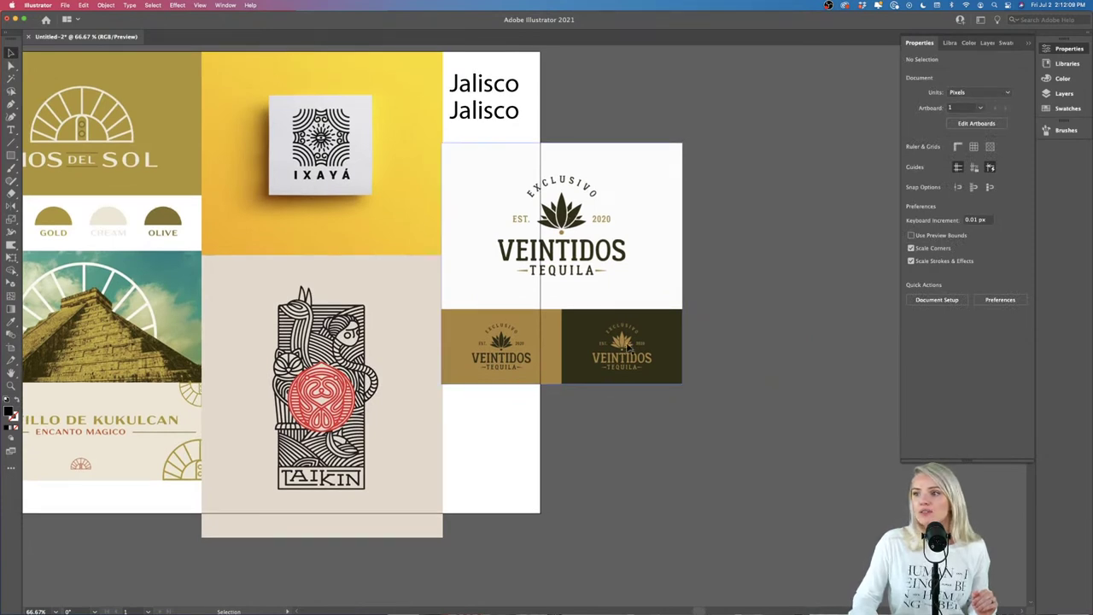
Step: Look at the Mexican labels set SVG pin in Safari and return to the Veintidos Tequila pin
{"action": "mouse_move", "coordinate": [515, 608]}
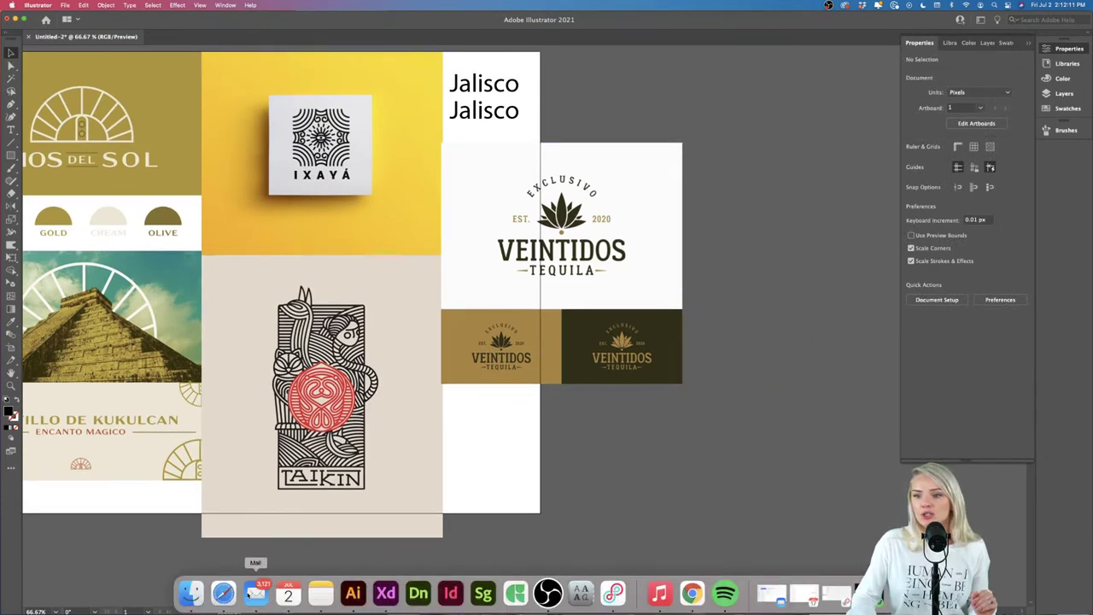
{"action": "left_click", "coordinate": [224, 595]}
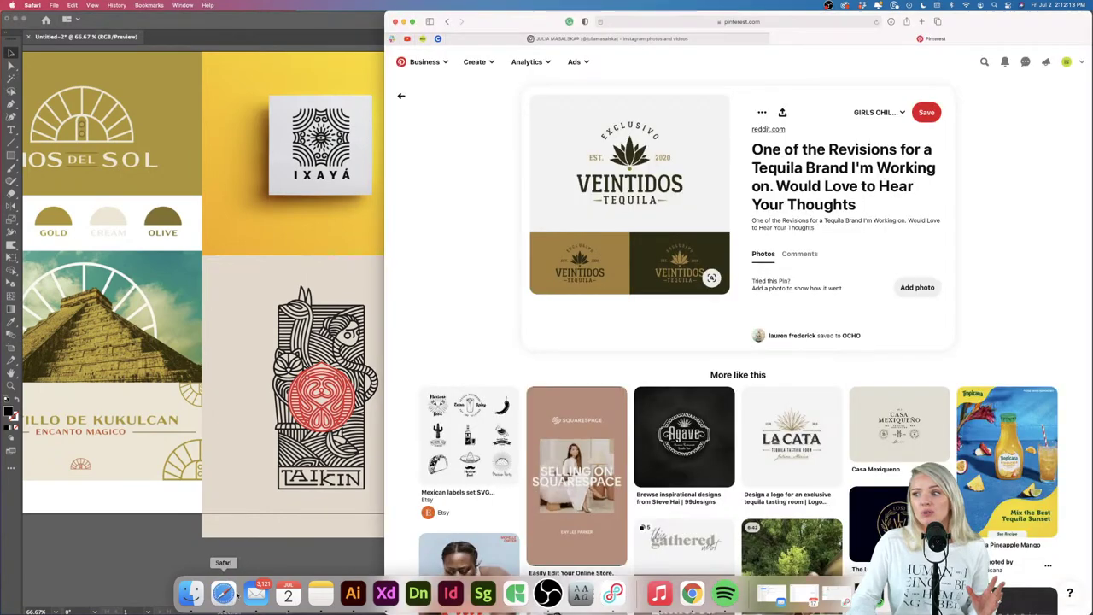
{"action": "left_click", "coordinate": [478, 439]}
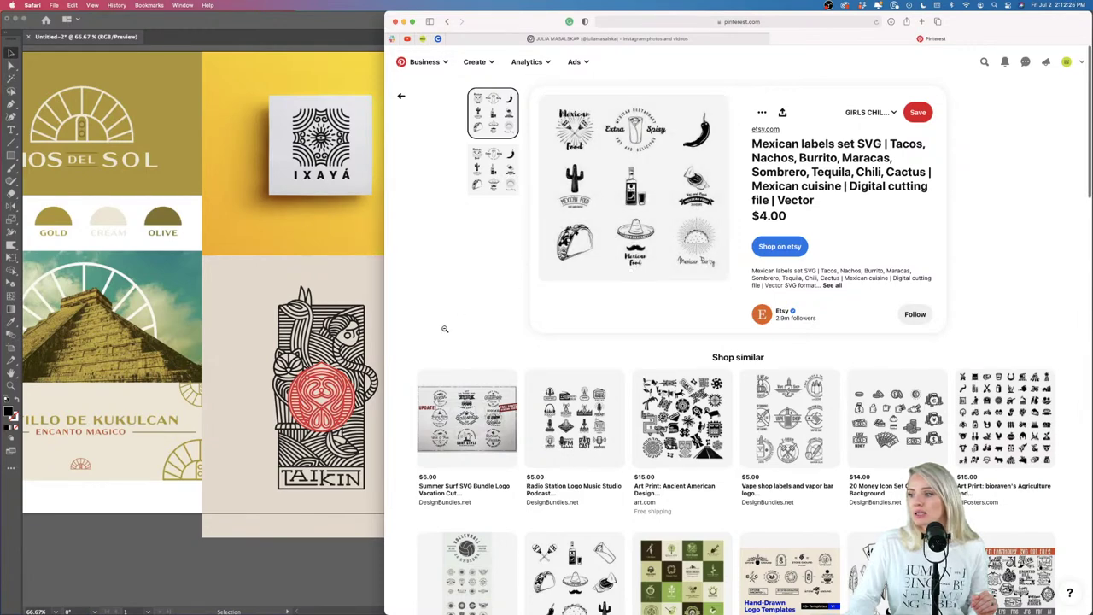
{"action": "scroll", "coordinate": [444, 328], "scroll_direction": "down", "scroll_amount": 3}
{"action": "scroll", "coordinate": [444, 329], "scroll_direction": "up", "scroll_amount": 3}
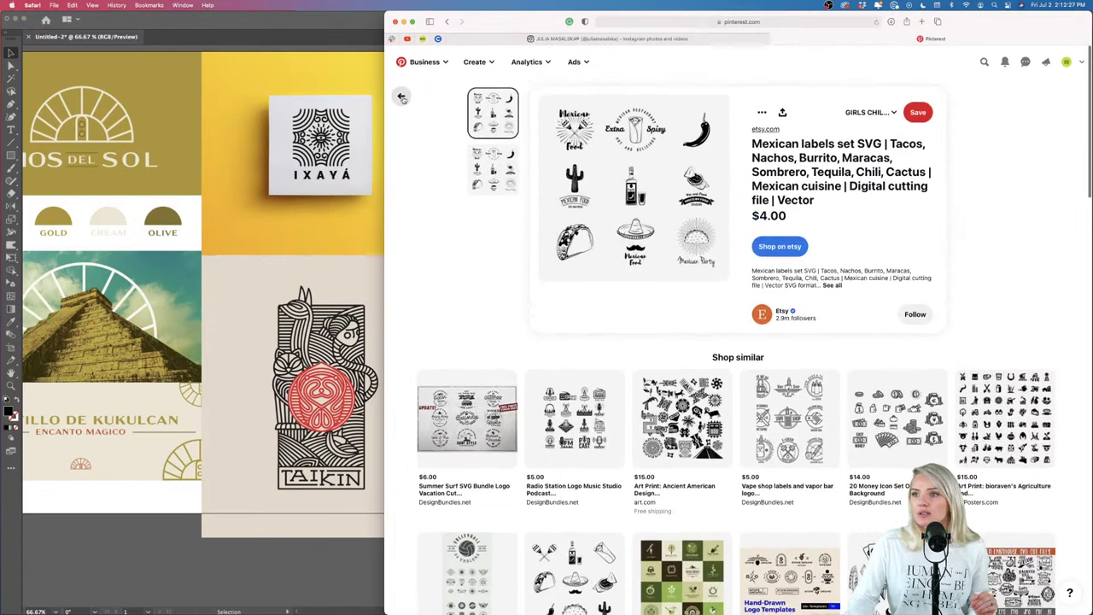
{"action": "key", "text": "super+bracketleft"}
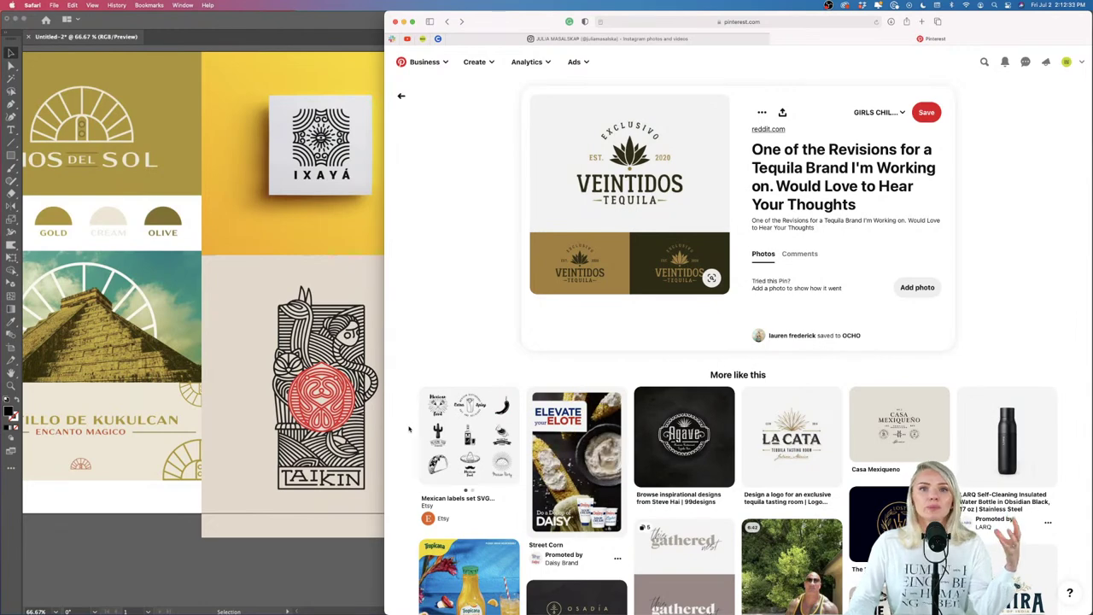
Step: Open the Casa Mexiqueño pin and place its image in Illustrator directly below the Veintidos Tequila image
{"action": "scroll", "coordinate": [408, 429], "scroll_direction": "down", "scroll_amount": 4}
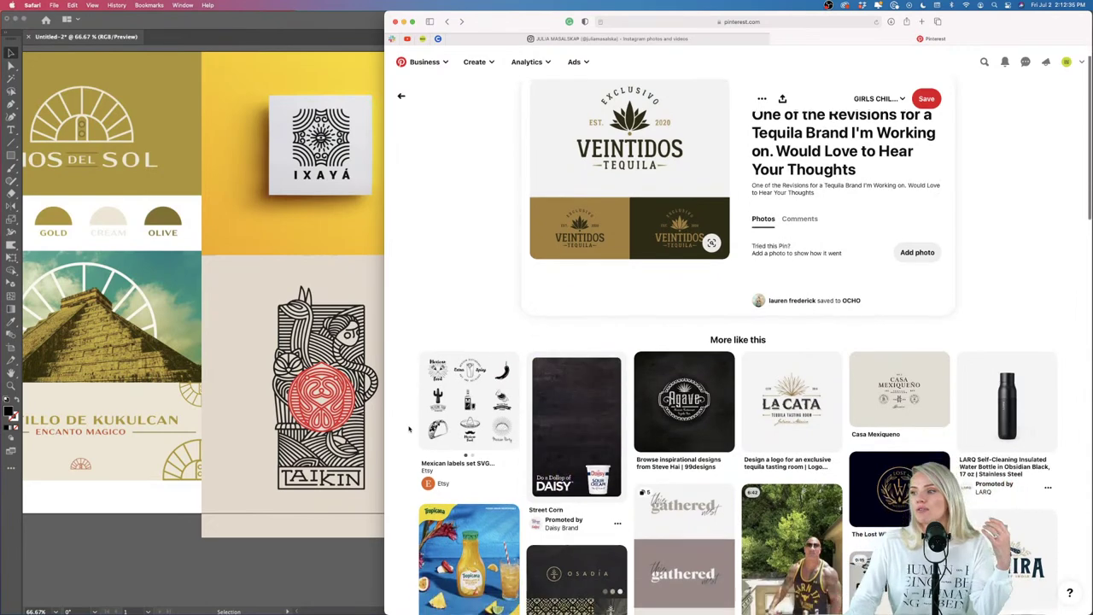
{"action": "left_click", "coordinate": [882, 271]}
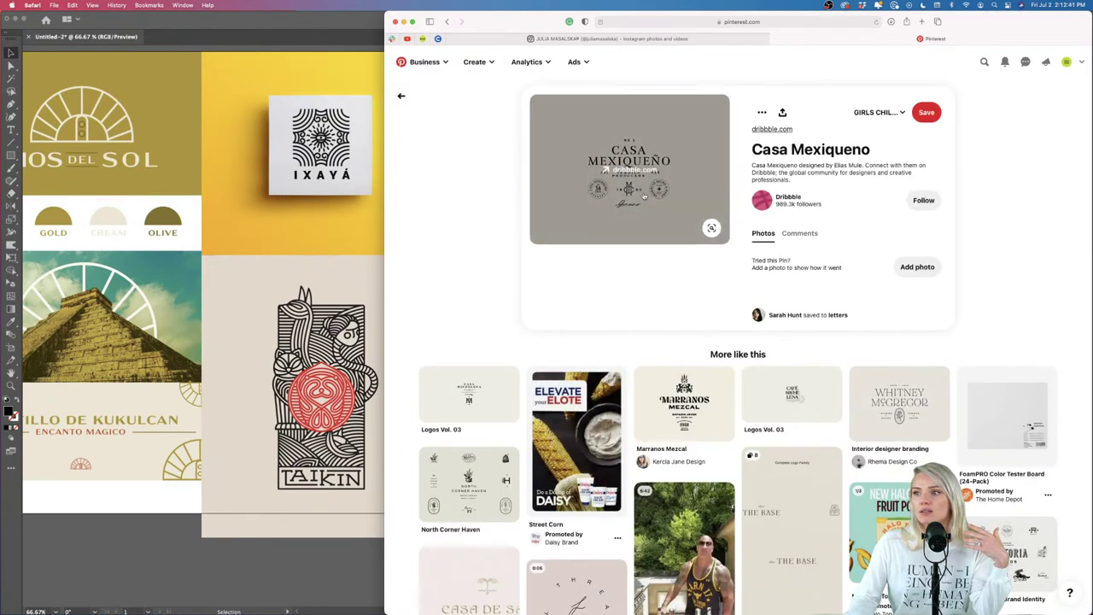
{"action": "left_click_drag", "start_coordinate": [617, 227], "coordinate": [316, 547]}
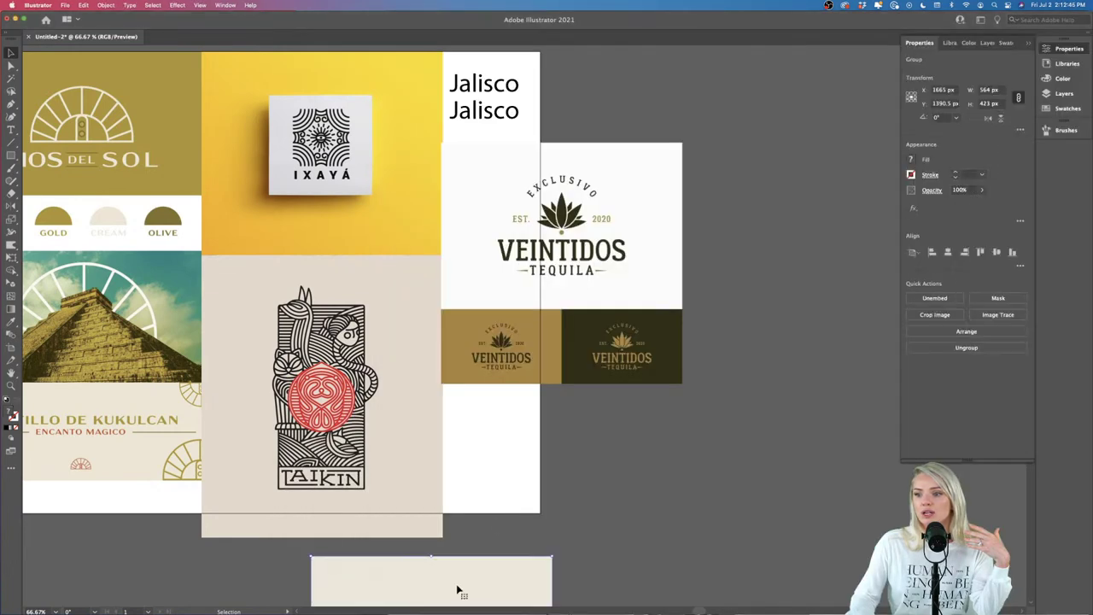
{"action": "left_click_drag", "start_coordinate": [456, 589], "coordinate": [586, 464]}
{"action": "scroll", "coordinate": [570, 479], "scroll_direction": "up", "scroll_amount": 6}
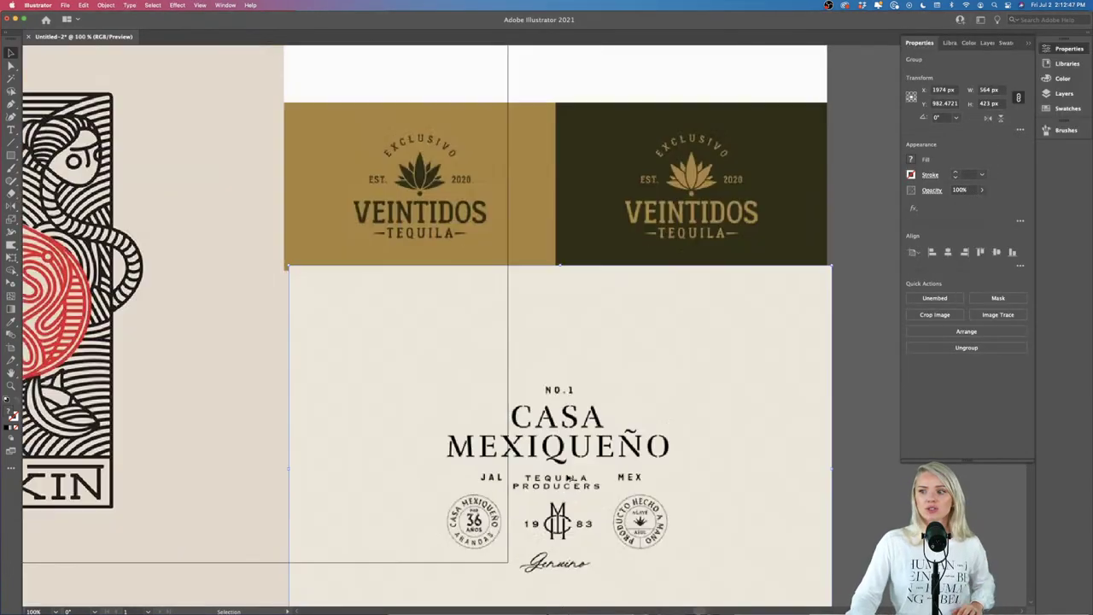
Step: Shift the Casa Mexiqueño image so its edges line up flush beneath the Veintidos Tequila image
{"action": "scroll", "coordinate": [572, 483], "scroll_direction": "down", "scroll_amount": 6}
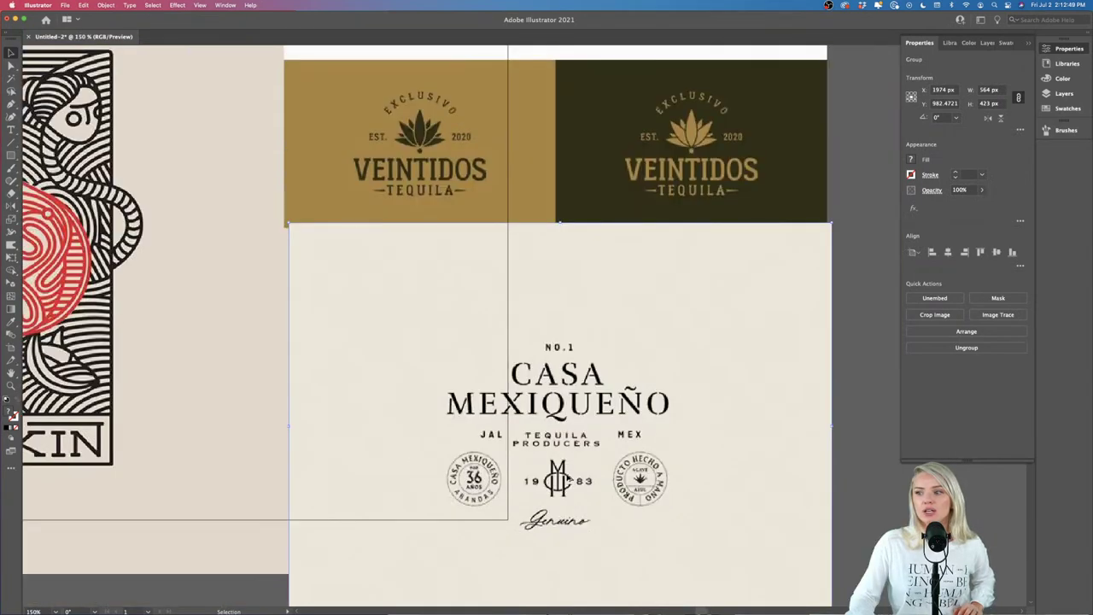
{"action": "left_click", "coordinate": [761, 496]}
{"action": "left_click", "coordinate": [657, 498]}
{"action": "left_click_drag", "start_coordinate": [656, 499], "coordinate": [673, 490]}
{"action": "left_click", "coordinate": [723, 505]}
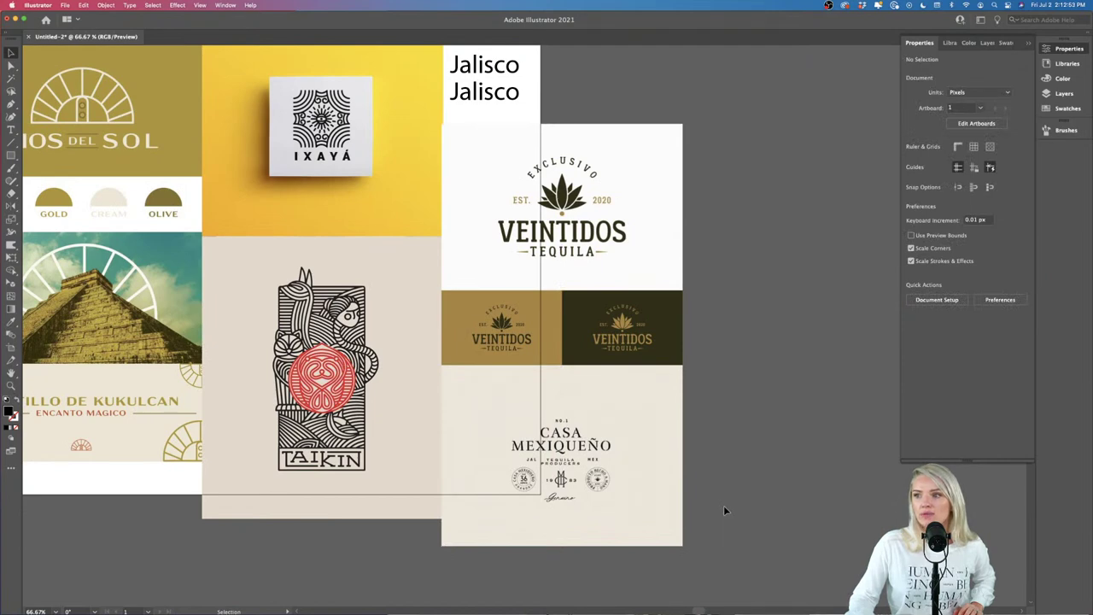
{"action": "scroll", "coordinate": [723, 511], "scroll_direction": "down", "scroll_amount": 1}
{"action": "scroll", "coordinate": [723, 511], "scroll_direction": "left", "scroll_amount": 4}
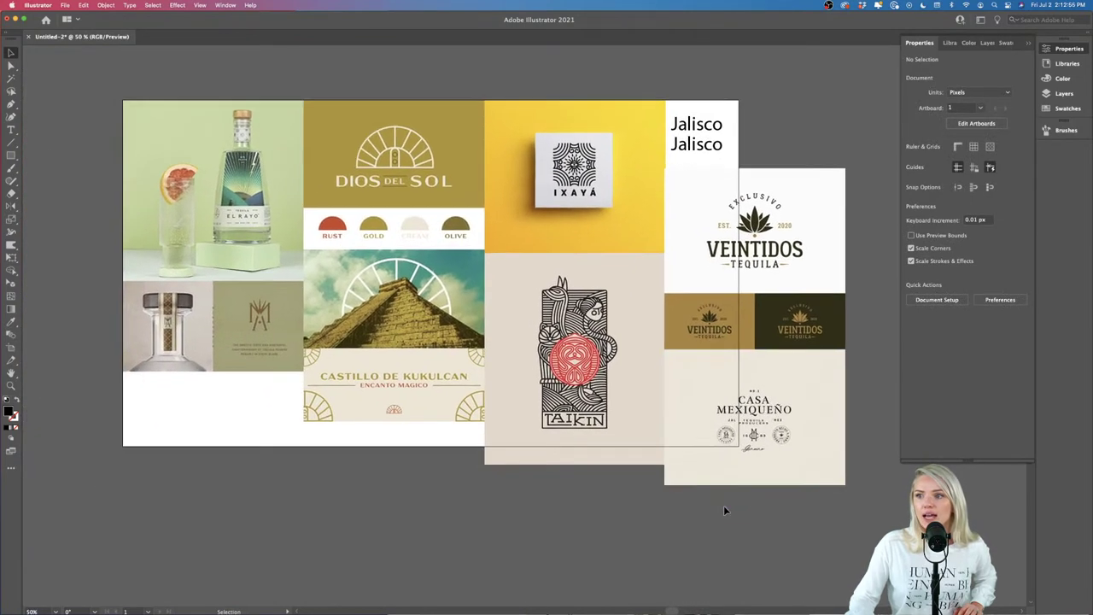
Step: Scale all the reference images down together to fit within the artboard, leaving the two "Jalisco" texts at their size
{"action": "key", "text": "super+a"}
{"action": "key", "text": "super+g"}
{"action": "left_click_drag", "start_coordinate": [848, 292], "coordinate": [690, 288]}
{"action": "left_click", "coordinate": [708, 374]}
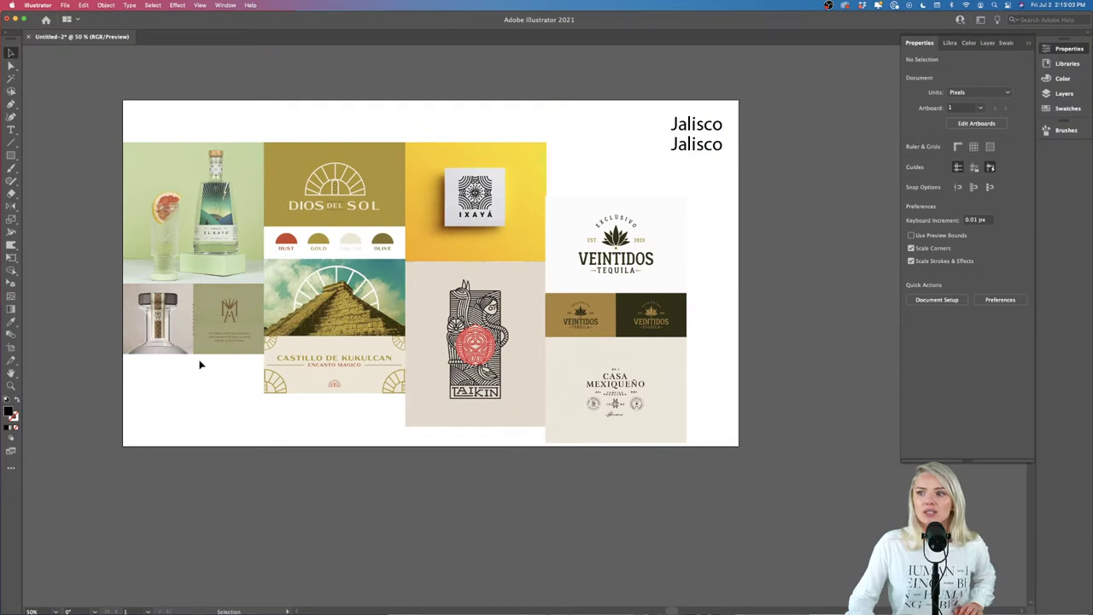
Step: Stack the IXAYÁ image under the bottle images in the artboard's first column and scale that column to the full artboard height
{"action": "left_click_drag", "start_coordinate": [218, 291], "coordinate": [228, 247]}
{"action": "left_click_drag", "start_coordinate": [339, 257], "coordinate": [364, 224]}
{"action": "left_click_drag", "start_coordinate": [527, 214], "coordinate": [243, 383]}
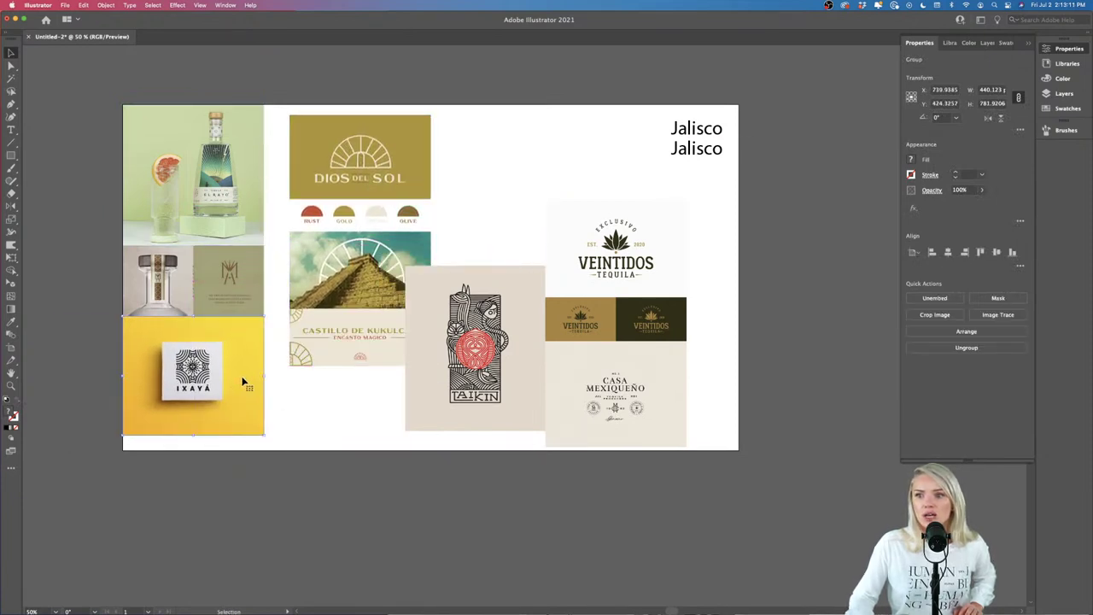
{"action": "scroll", "coordinate": [242, 382], "scroll_direction": "left", "scroll_amount": 3}
{"action": "left_click", "coordinate": [299, 244], "text": "shift"}
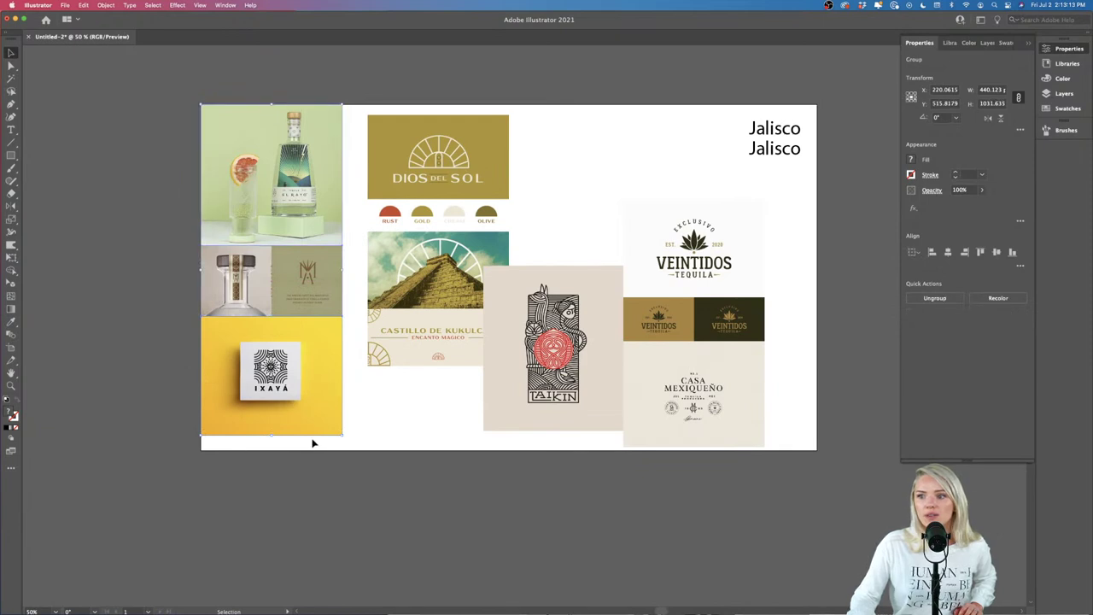
{"action": "left_click_drag", "start_coordinate": [339, 439], "coordinate": [349, 453]}
{"action": "left_click", "coordinate": [395, 434]}
Step: Build a full-height second column beside the first from the Dios del Sol board with the Taikin image beneath it
{"action": "left_click_drag", "start_coordinate": [420, 322], "coordinate": [401, 313]}
{"action": "left_click_drag", "start_coordinate": [675, 256], "coordinate": [655, 276]}
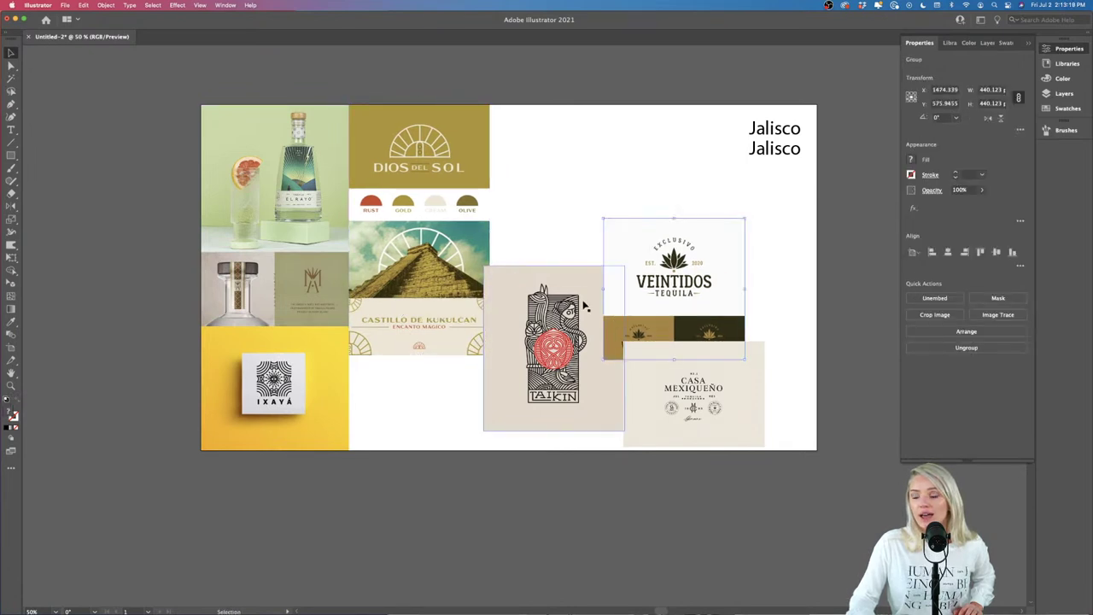
{"action": "left_click_drag", "start_coordinate": [543, 289], "coordinate": [408, 378]}
{"action": "left_click", "coordinate": [468, 339], "text": "shift"}
{"action": "left_click_drag", "start_coordinate": [492, 523], "coordinate": [469, 485]}
{"action": "left_click", "coordinate": [551, 418]}
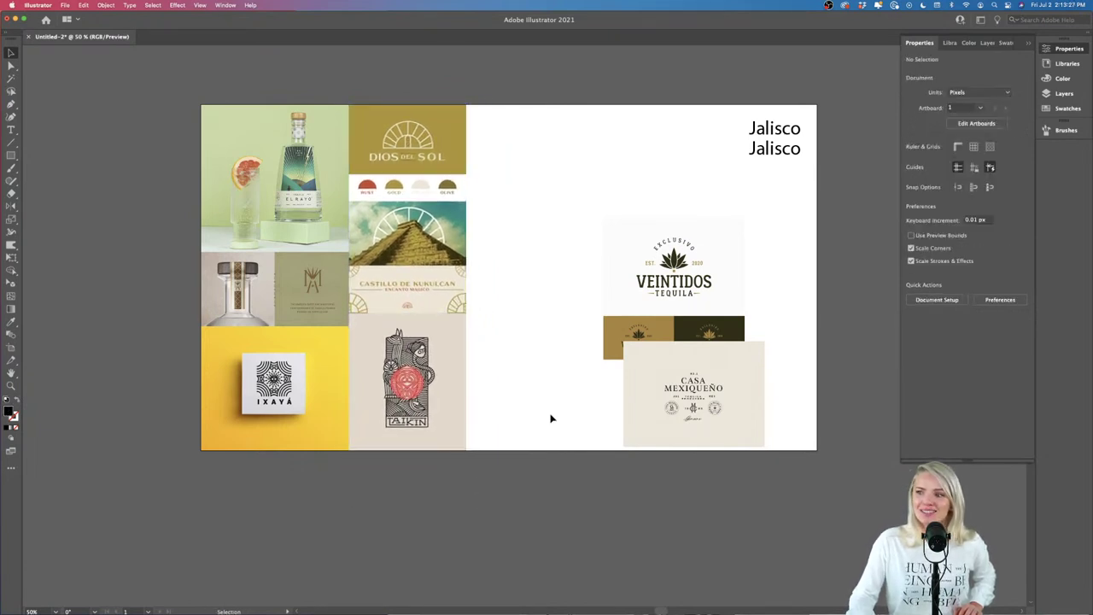
Step: Start the third column with the Veintidos Tequila image at the artboard's bottom edge and the Casa Mexiqueño image directly above it
{"action": "left_click_drag", "start_coordinate": [684, 262], "coordinate": [543, 353]}
{"action": "left_click_drag", "start_coordinate": [712, 383], "coordinate": [555, 246]}
{"action": "left_click", "coordinate": [734, 269]}
{"action": "scroll", "coordinate": [734, 271], "scroll_direction": "up", "scroll_amount": 1}
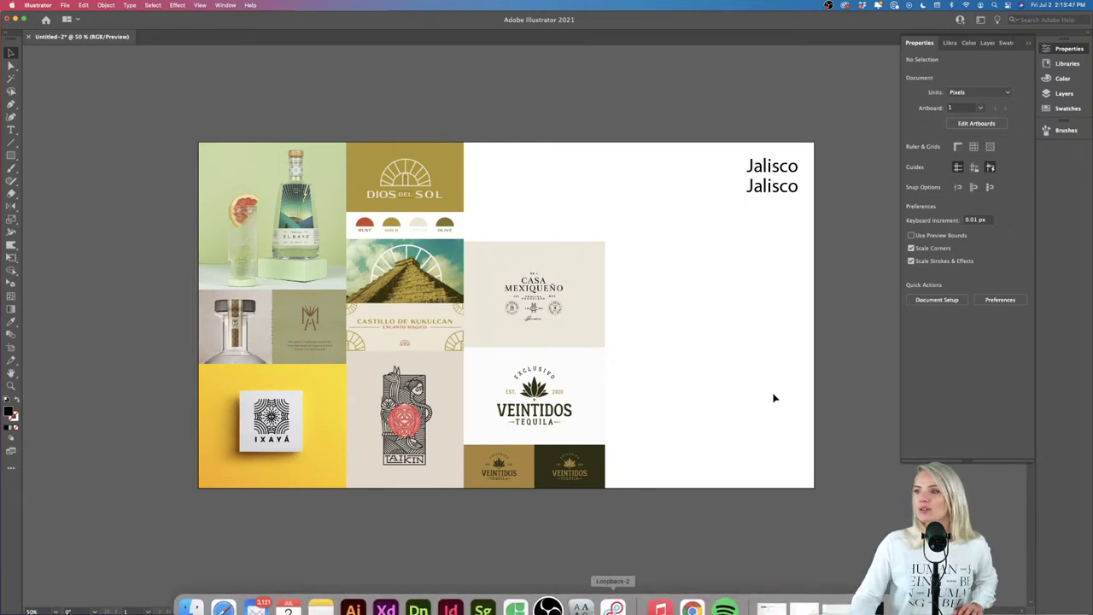
Step: Delete the lower "Jalisco" text and move the remaining one into the empty area beside the Casa Mexiqueño image
{"action": "left_click", "coordinate": [779, 196]}
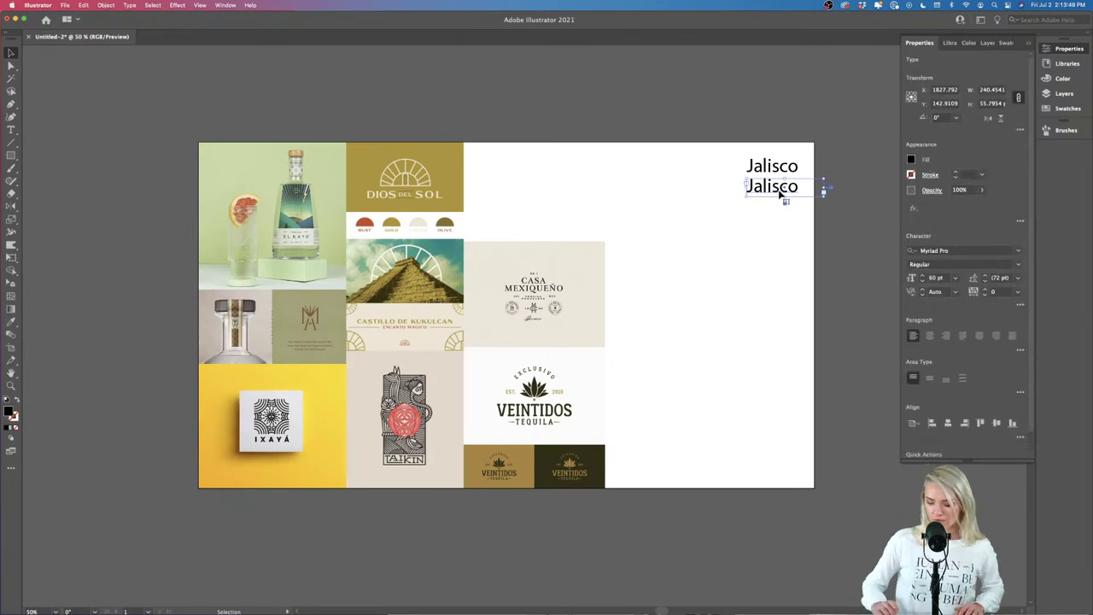
{"action": "key", "text": "Delete"}
{"action": "left_click_drag", "start_coordinate": [770, 173], "coordinate": [655, 300]}
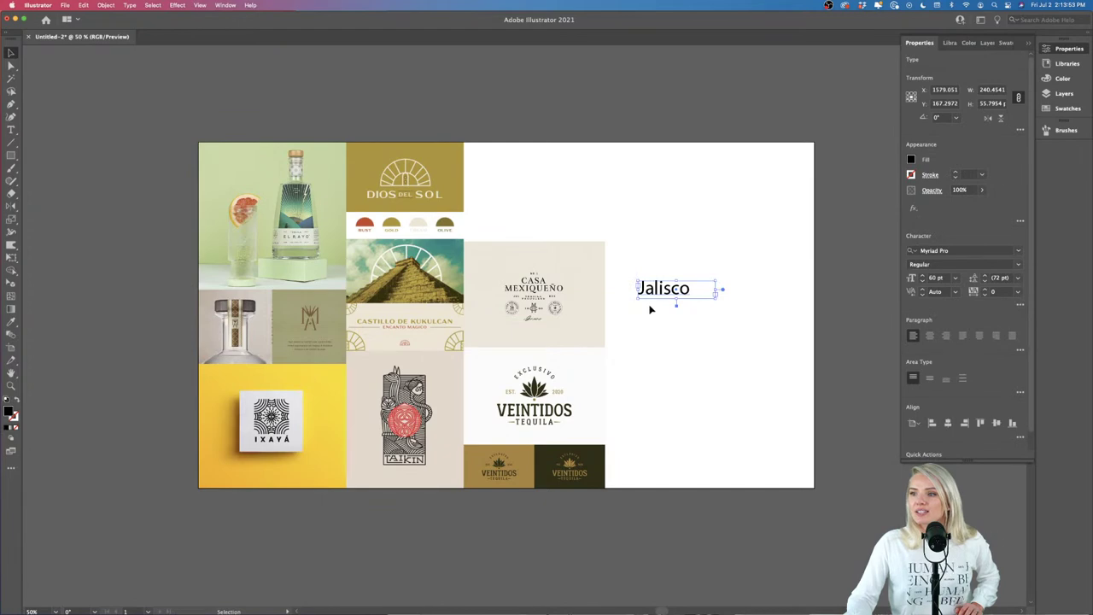
Step: Open the Marranos Mezcal pin in Safari, place its image above Casa Mexiqueño in Illustrator and scale it to the column width
{"action": "left_click", "coordinate": [224, 592]}
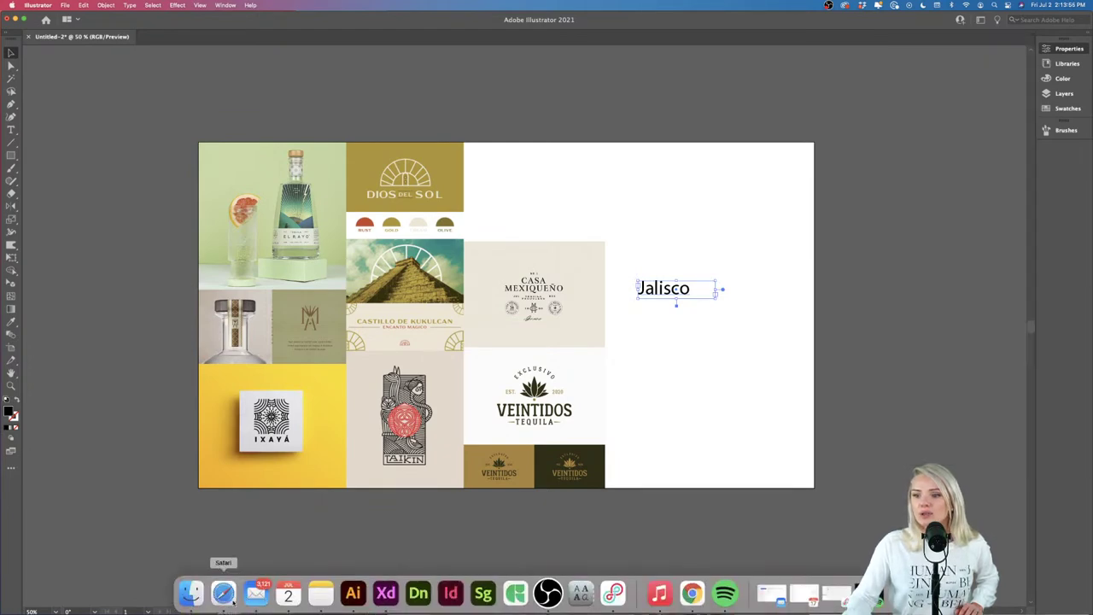
{"action": "scroll", "coordinate": [403, 483], "scroll_direction": "down", "scroll_amount": 5}
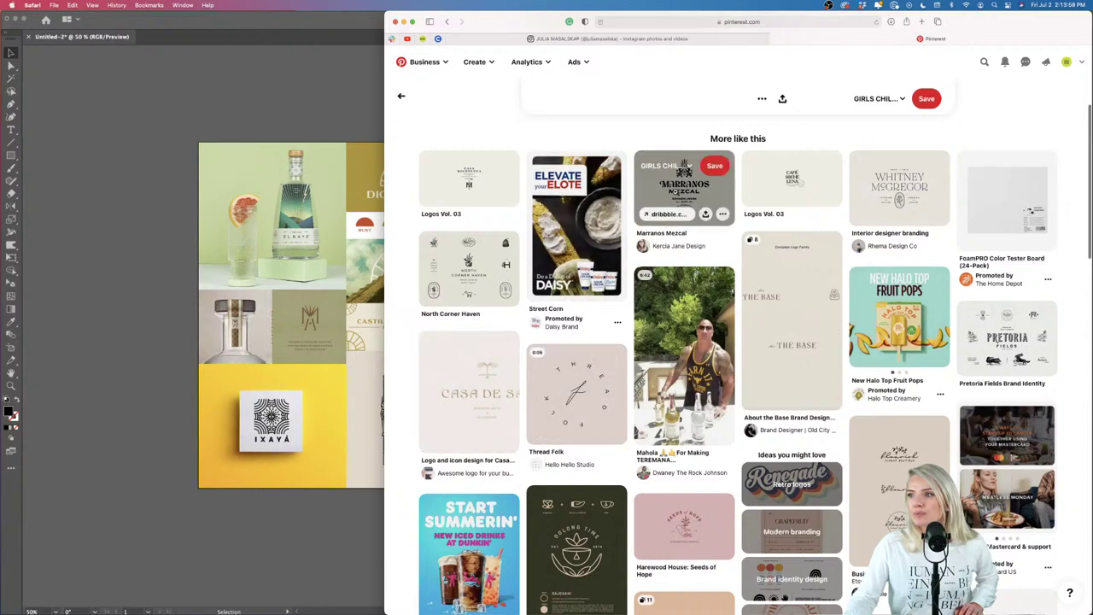
{"action": "left_click", "coordinate": [674, 195]}
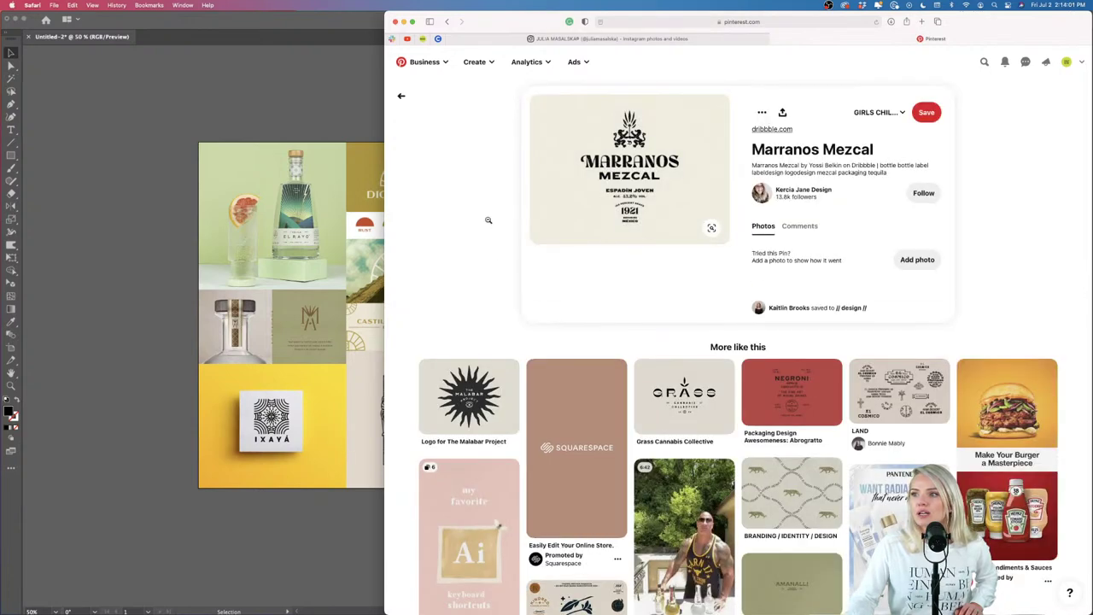
{"action": "left_click_drag", "start_coordinate": [599, 217], "coordinate": [149, 348]}
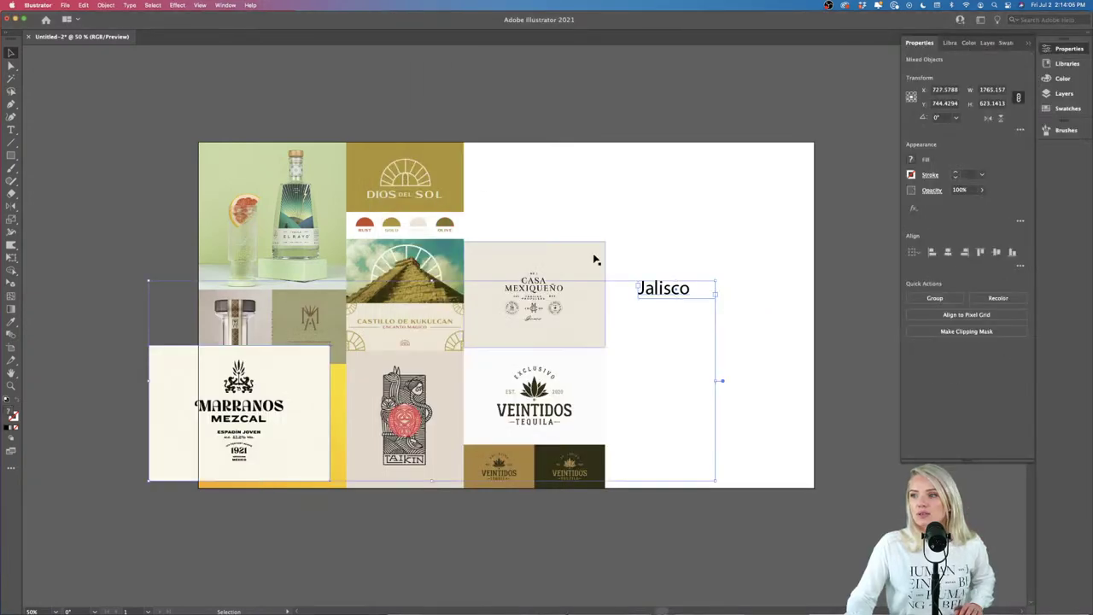
{"action": "key", "text": "super+shift+a"}
{"action": "left_click_drag", "start_coordinate": [197, 425], "coordinate": [512, 186]}
{"action": "left_click_drag", "start_coordinate": [643, 108], "coordinate": [606, 129]}
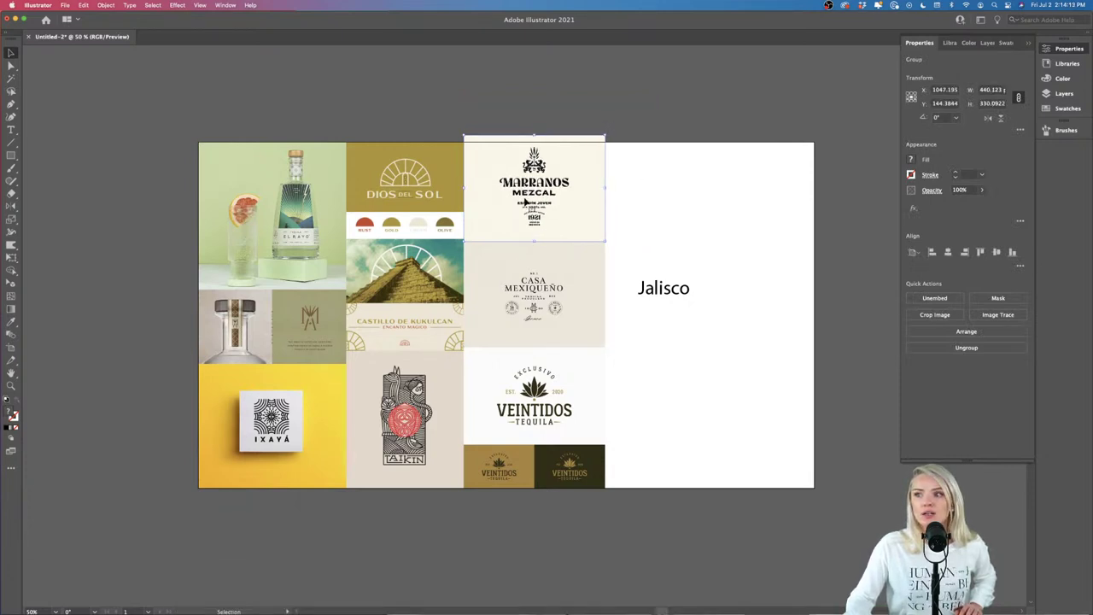
Step: Open the leopard pattern pin in Safari, place its image in the artboard's lower right corner and scale it to the remaining width
{"action": "left_click", "coordinate": [224, 594]}
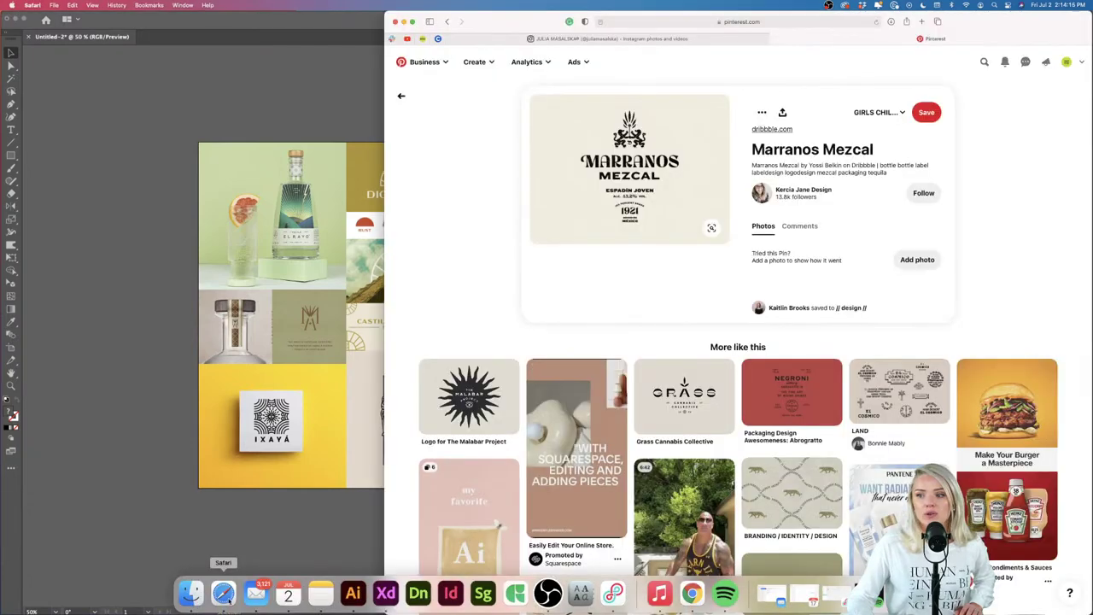
{"action": "scroll", "coordinate": [640, 461], "scroll_direction": "down", "scroll_amount": 2}
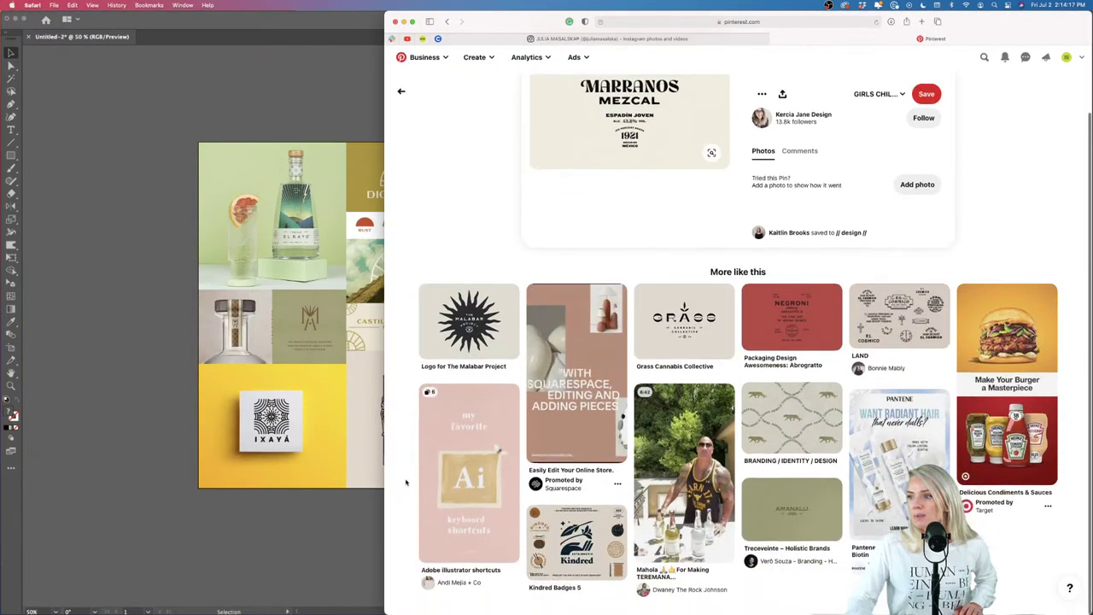
{"action": "left_click", "coordinate": [793, 420]}
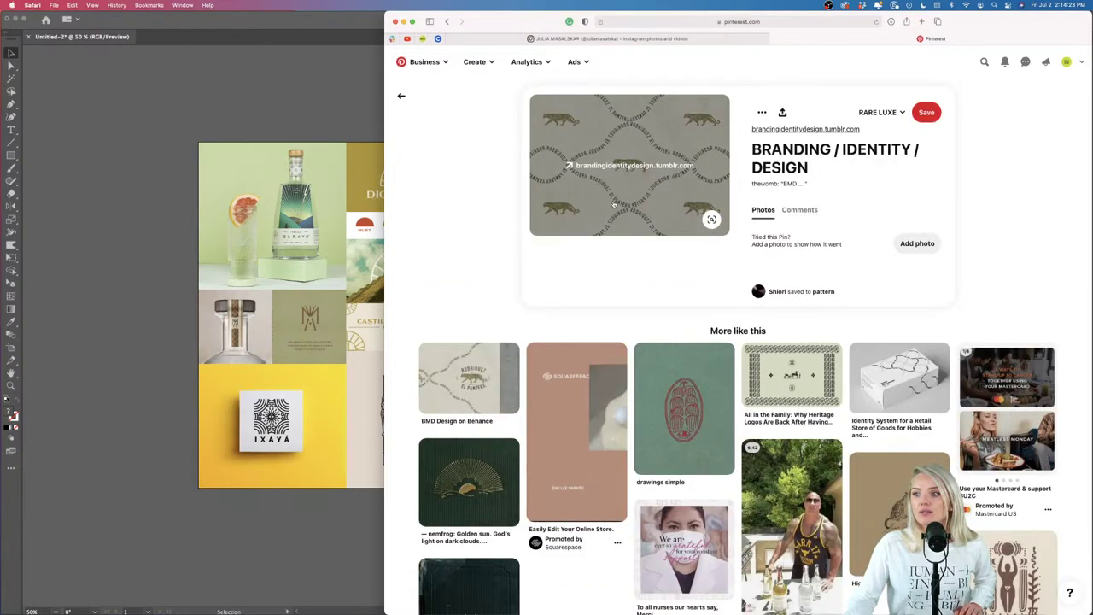
{"action": "left_click_drag", "start_coordinate": [615, 201], "coordinate": [669, 425]}
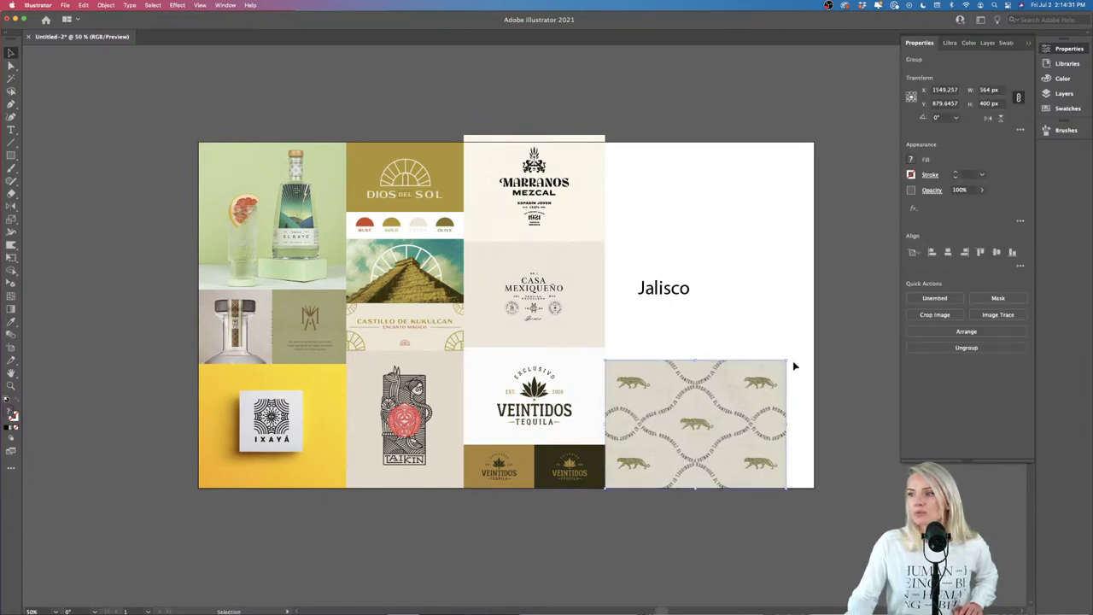
{"action": "left_click_drag", "start_coordinate": [787, 358], "coordinate": [814, 340]}
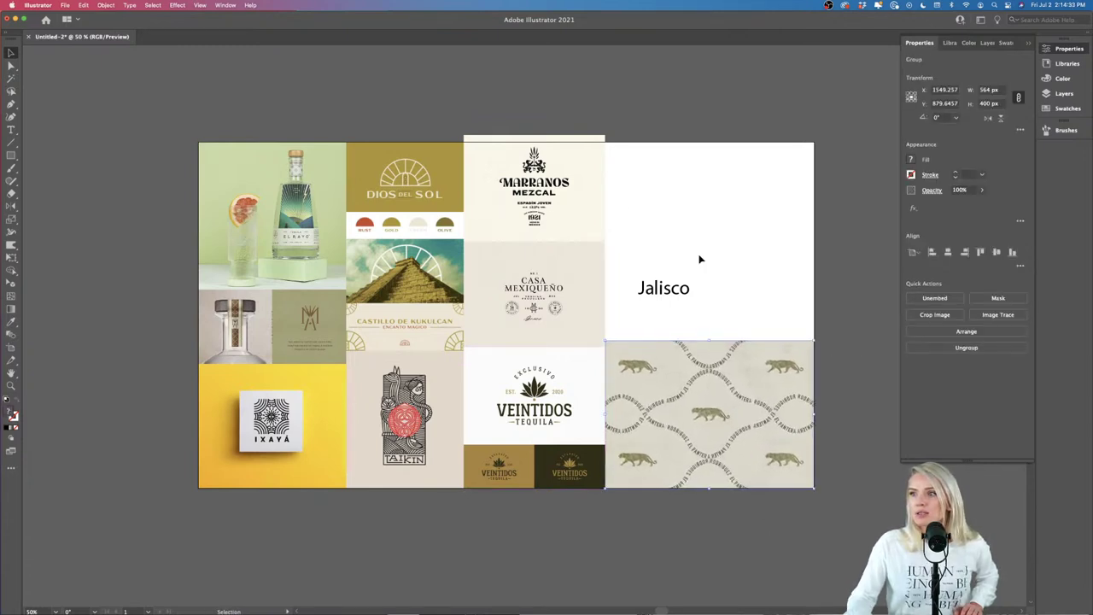
Step: Scale the third column to the exact artboard height and refit the leopard pattern between that column and the artboard's right edge
{"action": "left_click", "coordinate": [563, 227]}
{"action": "left_click_drag", "start_coordinate": [605, 144], "coordinate": [603, 140]}
{"action": "left_click", "coordinate": [708, 419]}
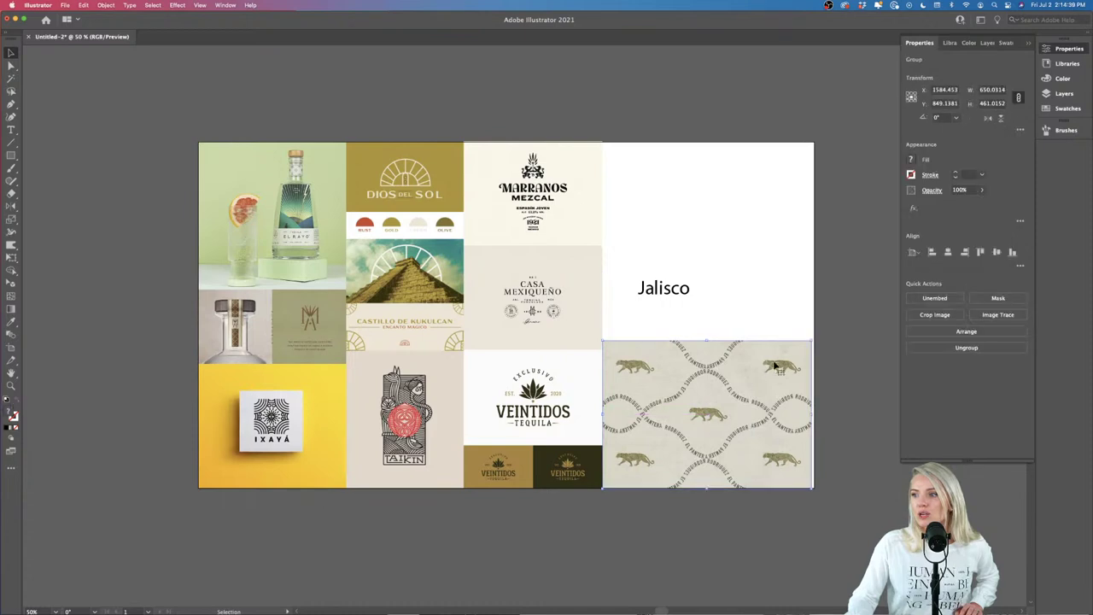
{"action": "left_click_drag", "start_coordinate": [807, 340], "coordinate": [815, 337]}
{"action": "left_click", "coordinate": [832, 395]}
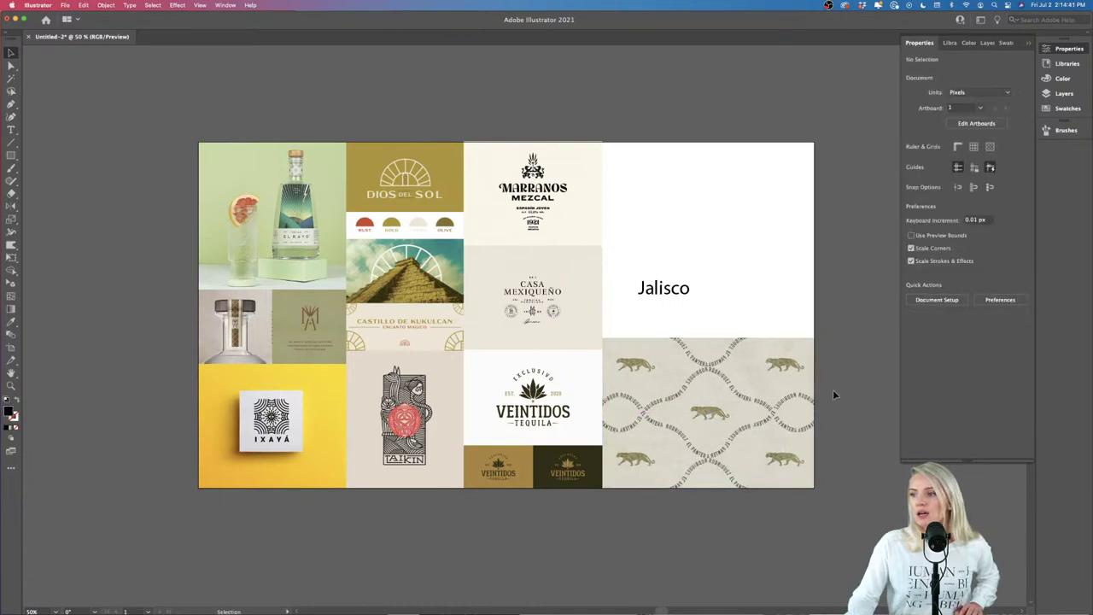
Step: Move the "Jalisco" text off the artboard, to the right of it
{"action": "scroll", "coordinate": [834, 394], "scroll_direction": "right", "scroll_amount": 2}
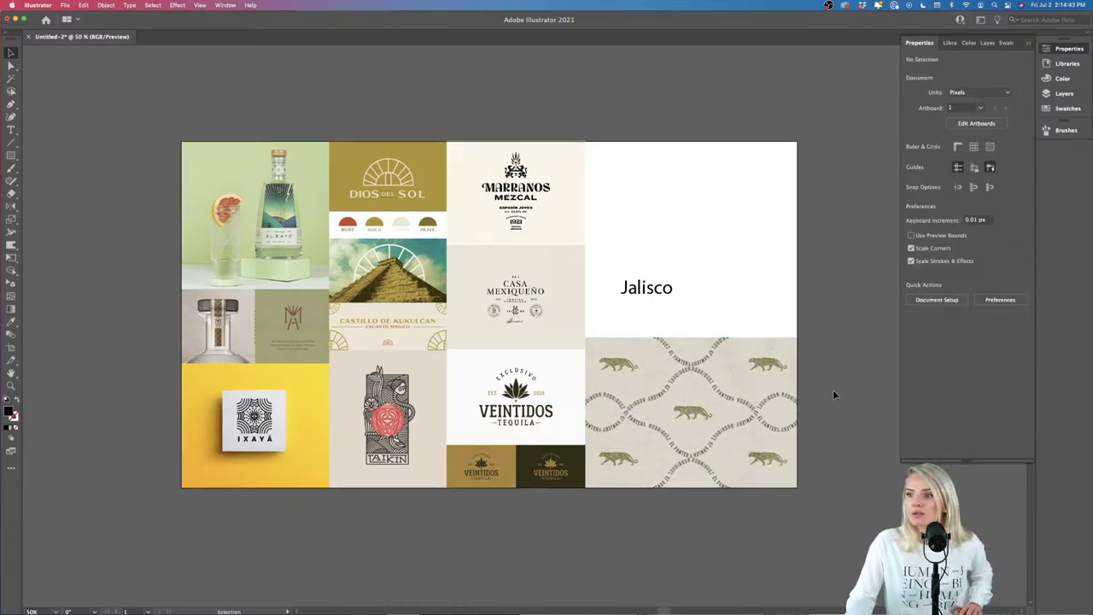
{"action": "left_click_drag", "start_coordinate": [644, 285], "coordinate": [844, 232]}
{"action": "left_click", "coordinate": [867, 409]}
Step: Browse from the heritage logos pin in Safari to the Farm House logo pin and place its image above the leopard pattern
{"action": "left_click", "coordinate": [223, 595]}
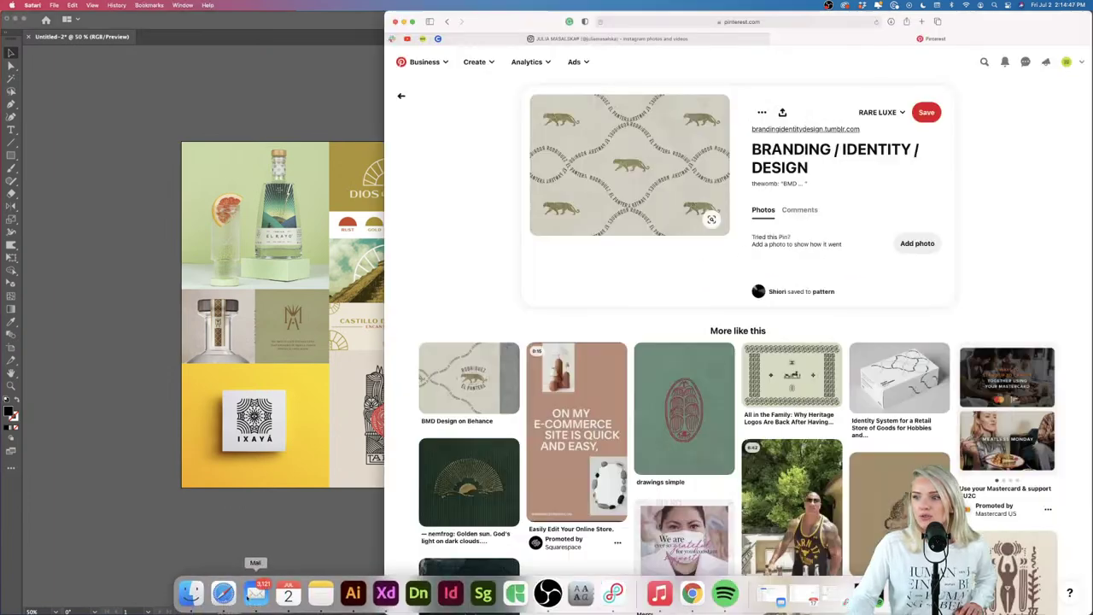
{"action": "left_click", "coordinate": [783, 381]}
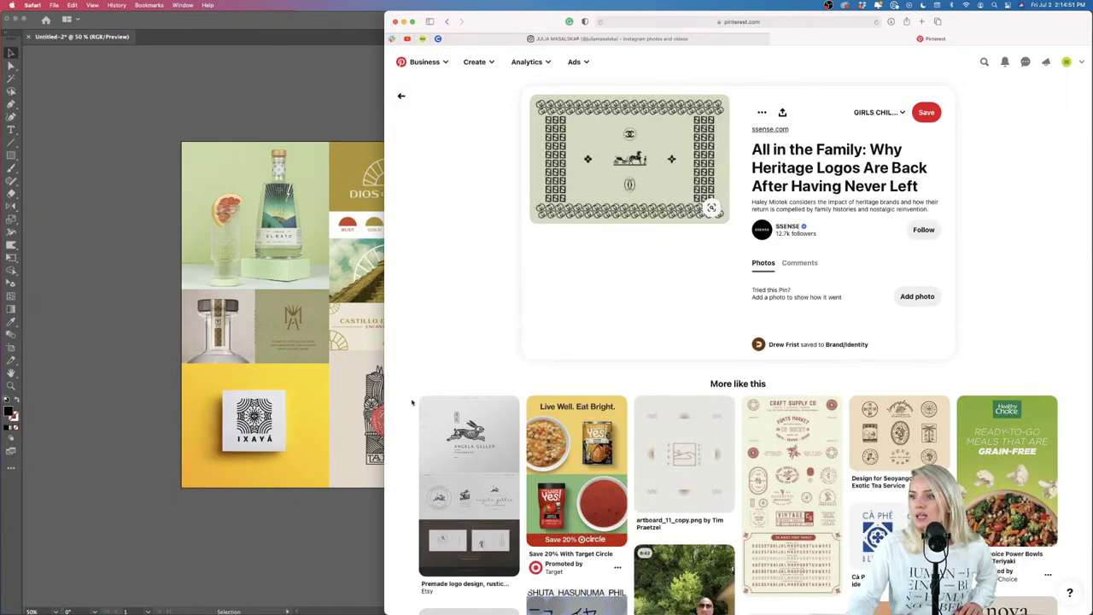
{"action": "scroll", "coordinate": [404, 460], "scroll_direction": "down", "scroll_amount": 3}
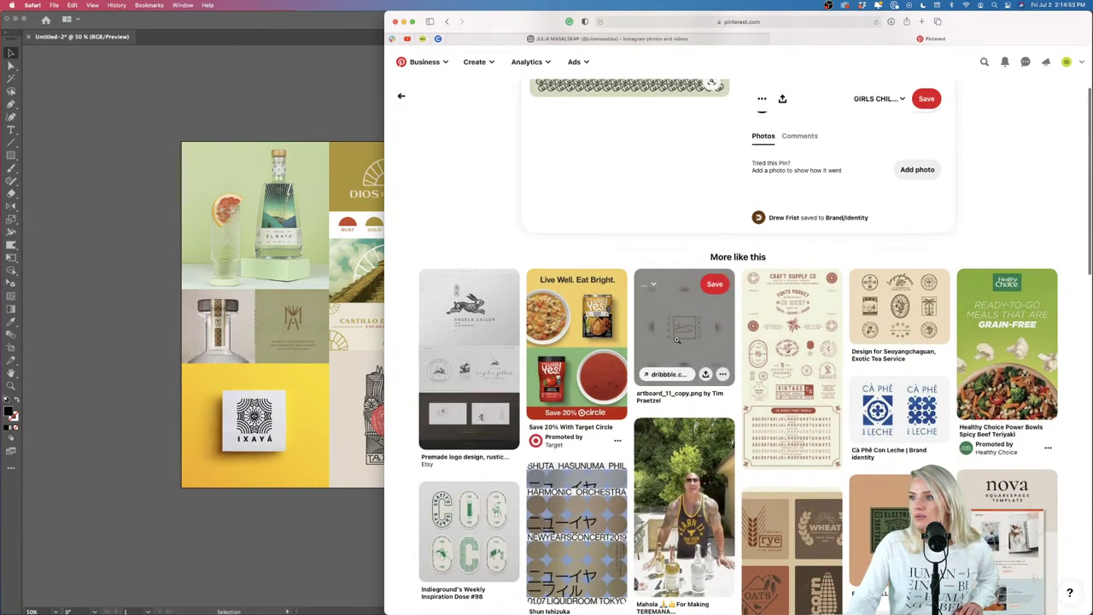
{"action": "left_click", "coordinate": [679, 340]}
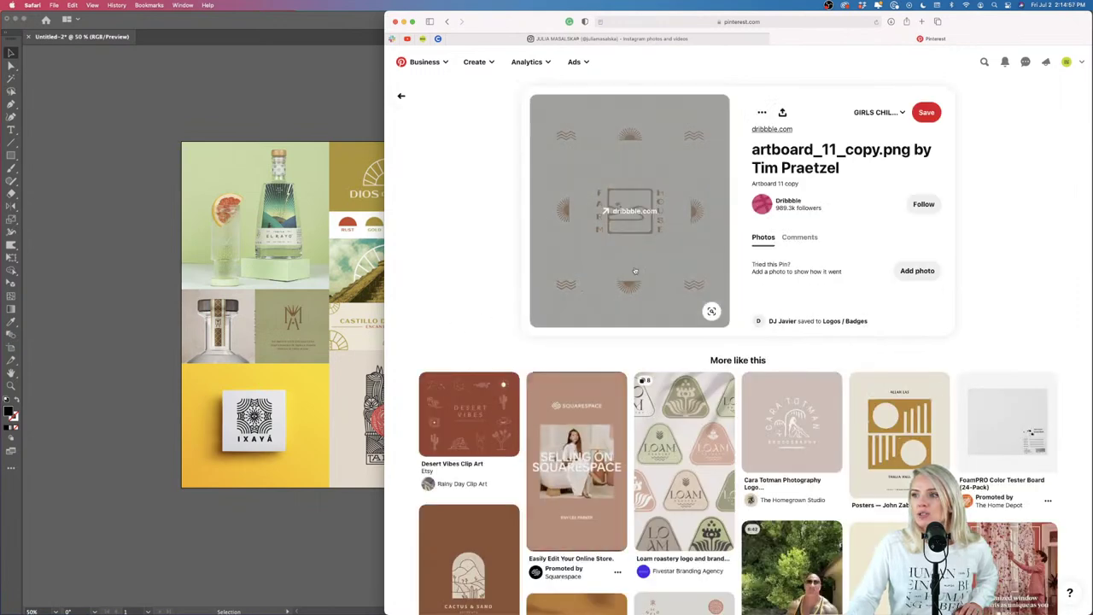
{"action": "left_click_drag", "start_coordinate": [631, 253], "coordinate": [287, 536]}
{"action": "left_click_drag", "start_coordinate": [601, 265], "coordinate": [677, 158]}
Step: Match the leopard pattern's width to the Farm House image and scale both to fill the artboard's height as the fourth column
{"action": "left_click", "coordinate": [775, 361]}
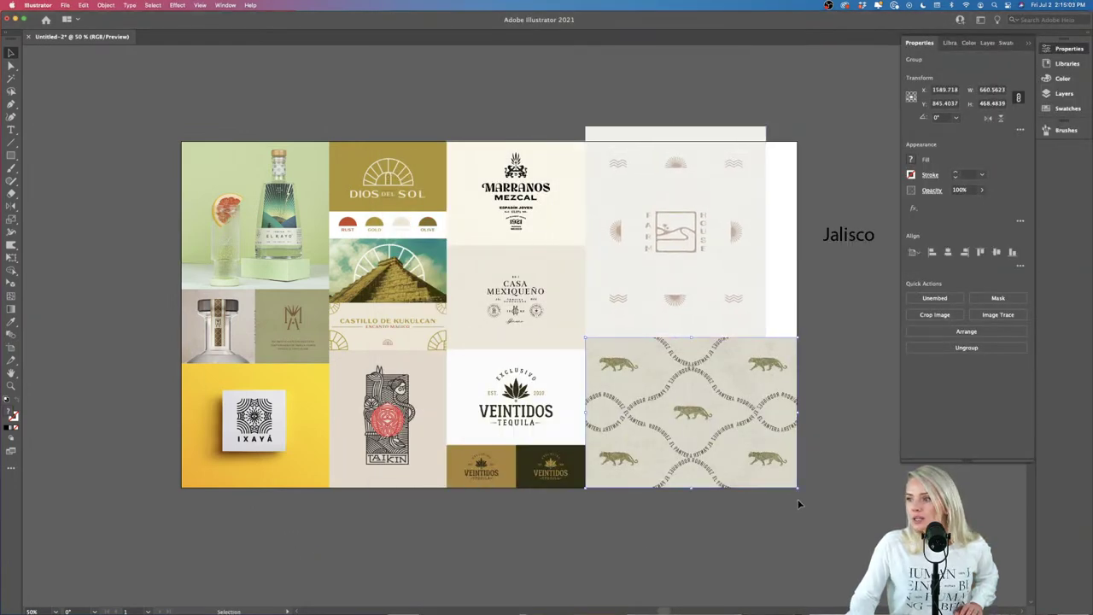
{"action": "left_click_drag", "start_coordinate": [799, 491], "coordinate": [766, 466]}
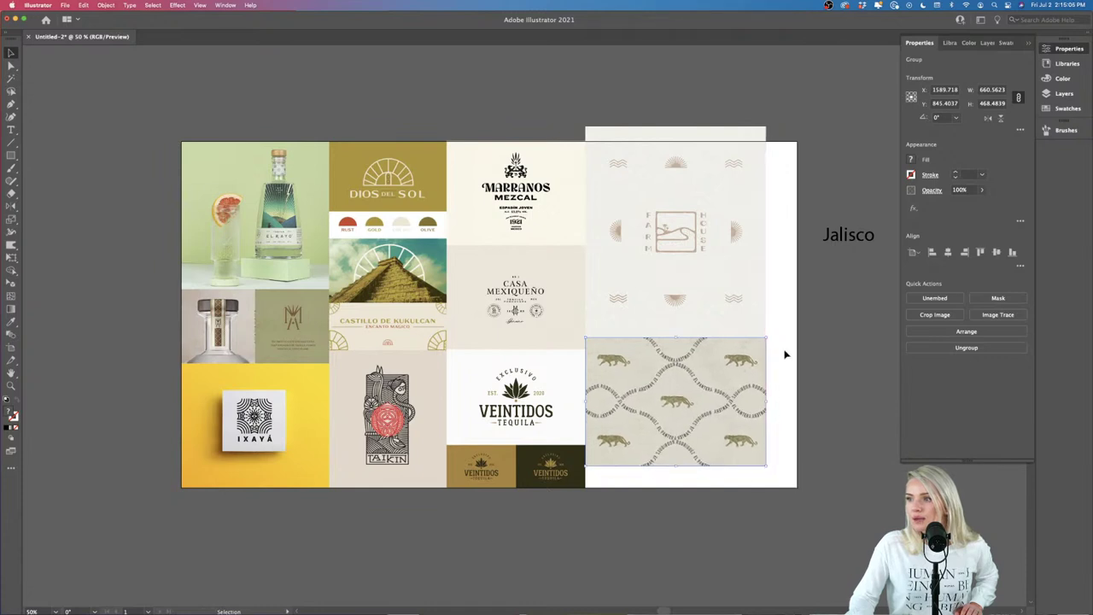
{"action": "left_click_drag", "start_coordinate": [742, 313], "coordinate": [741, 333]}
{"action": "left_click_drag", "start_coordinate": [766, 480], "coordinate": [773, 487]}
{"action": "left_click", "coordinate": [822, 481]}
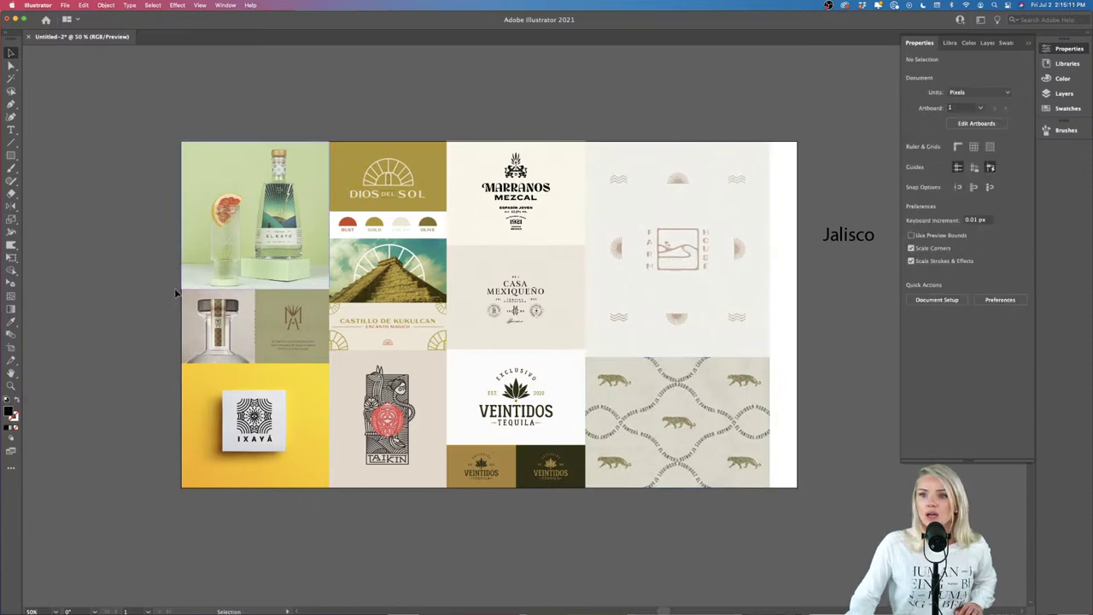
Step: Narrow the artboard so its right edge meets the edge of the fourth image column
{"action": "left_click", "coordinate": [11, 348]}
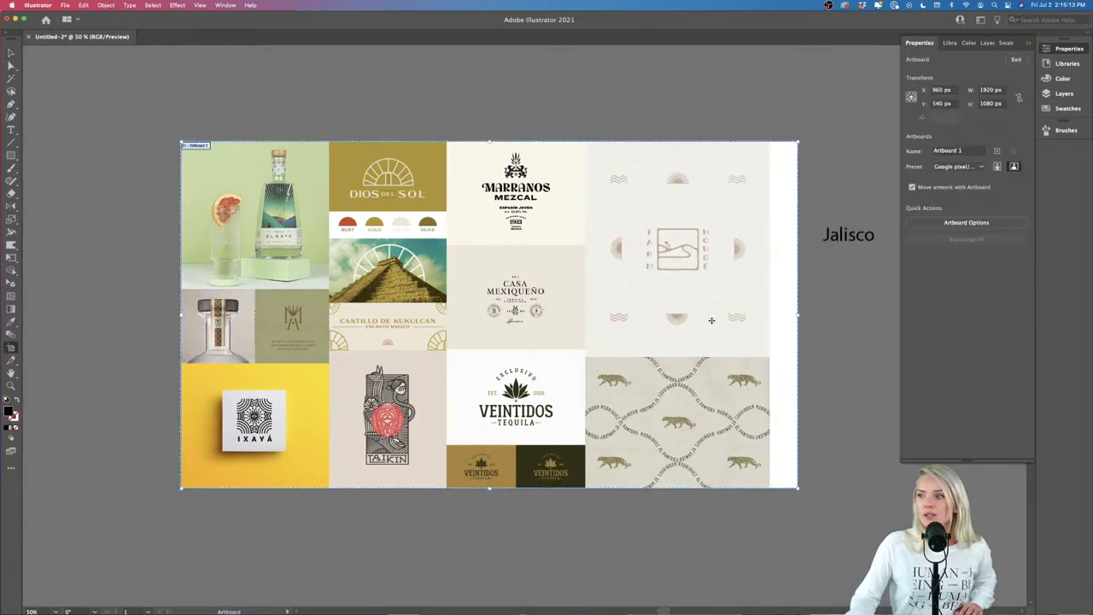
{"action": "left_click_drag", "start_coordinate": [803, 317], "coordinate": [771, 317]}
{"action": "left_click", "coordinate": [11, 53]}
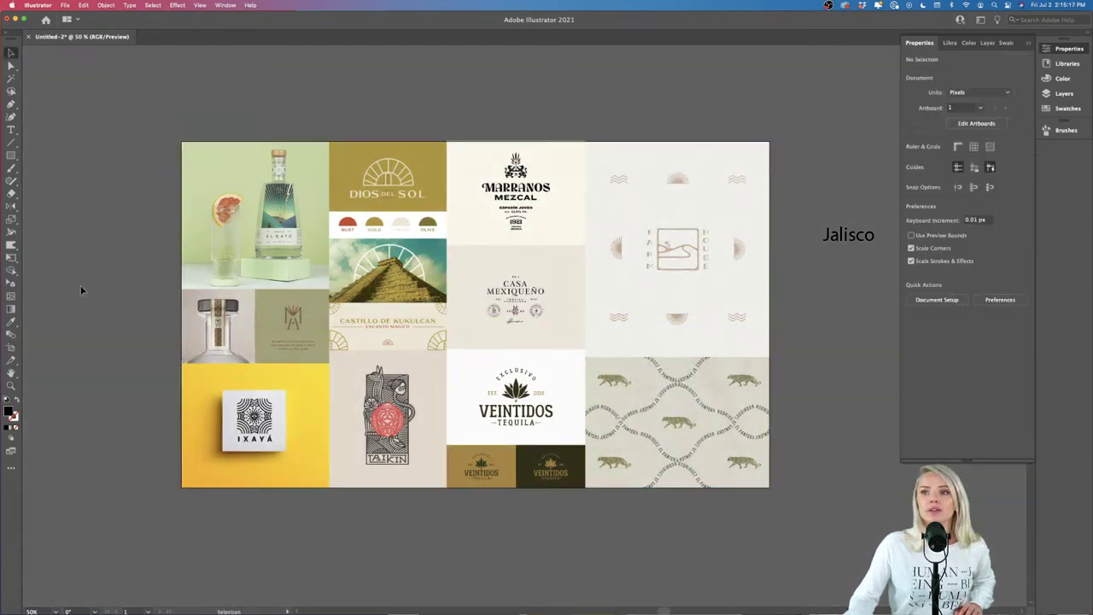
Step: Move the "Jalisco" text slightly higher in the empty space beside the artboard
{"action": "scroll", "coordinate": [111, 359], "scroll_direction": "right", "scroll_amount": 4}
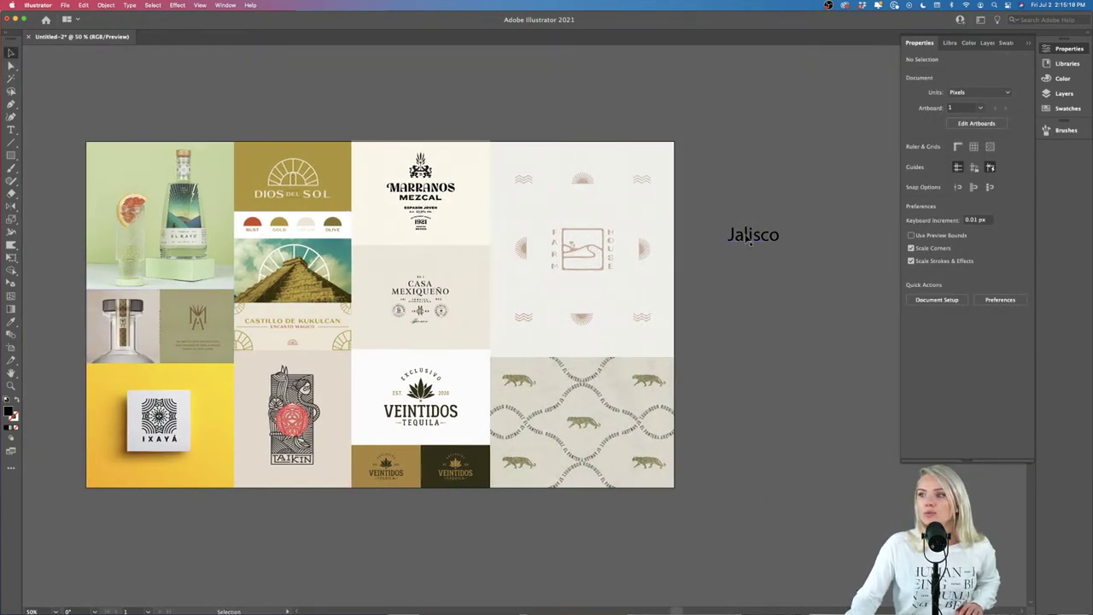
{"action": "left_click_drag", "start_coordinate": [749, 240], "coordinate": [761, 204]}
{"action": "left_click", "coordinate": [743, 312]}
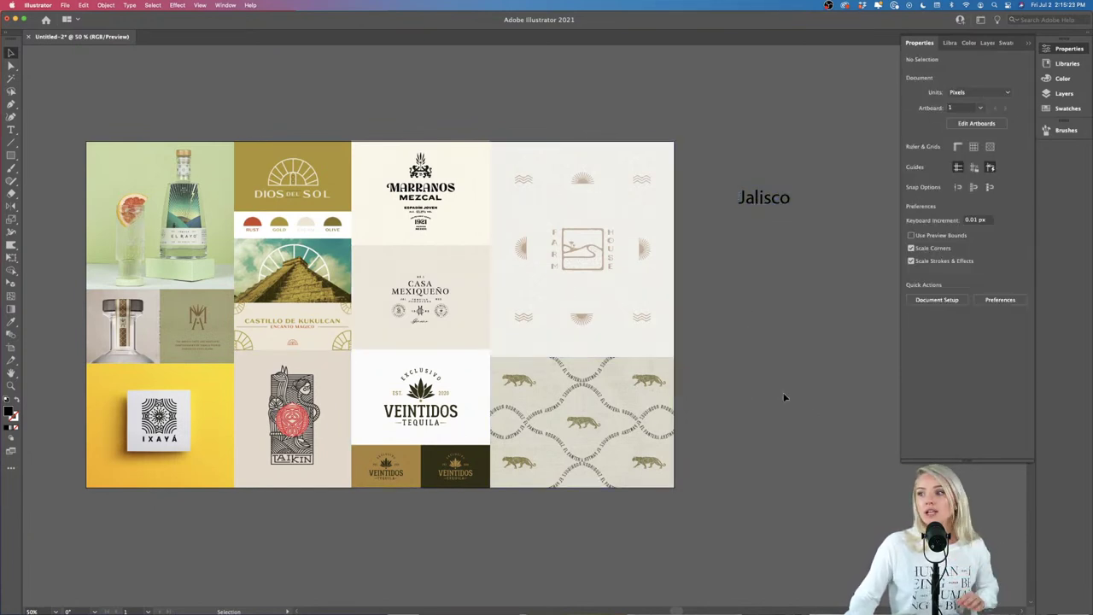
Step: Duplicate the mood board's artboard to its right without moving artwork along, so the copy lies beneath the "Jalisco" text
{"action": "scroll", "coordinate": [776, 393], "scroll_direction": "right", "scroll_amount": 2}
{"action": "key", "text": "super+minus"}
{"action": "scroll", "coordinate": [775, 396], "scroll_direction": "down", "scroll_amount": 1}
{"action": "scroll", "coordinate": [638, 317], "scroll_direction": "right", "scroll_amount": 1}
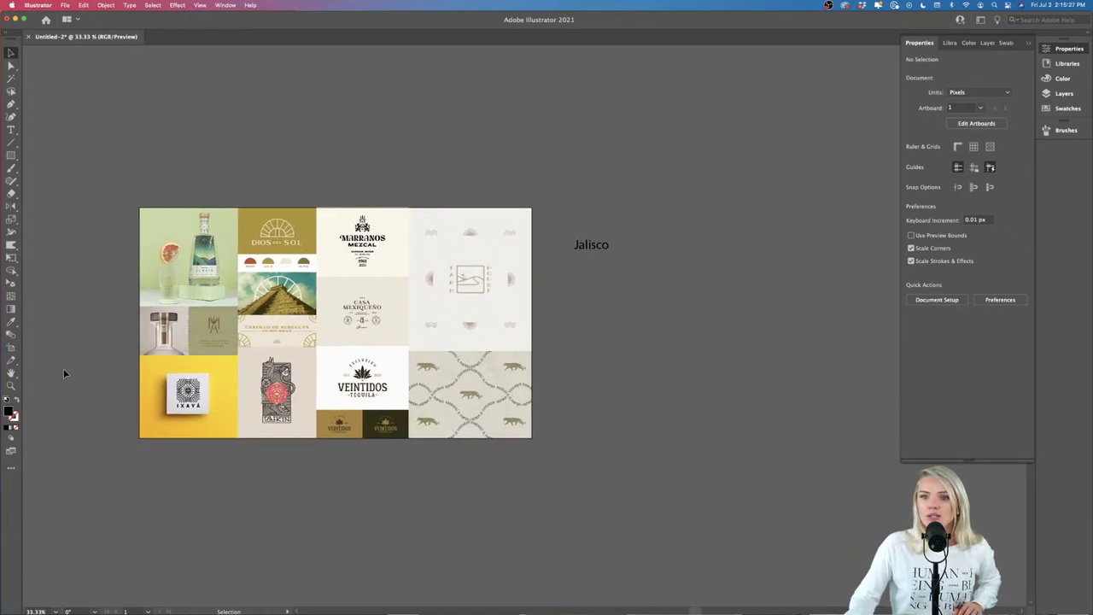
{"action": "key", "text": "shift+o"}
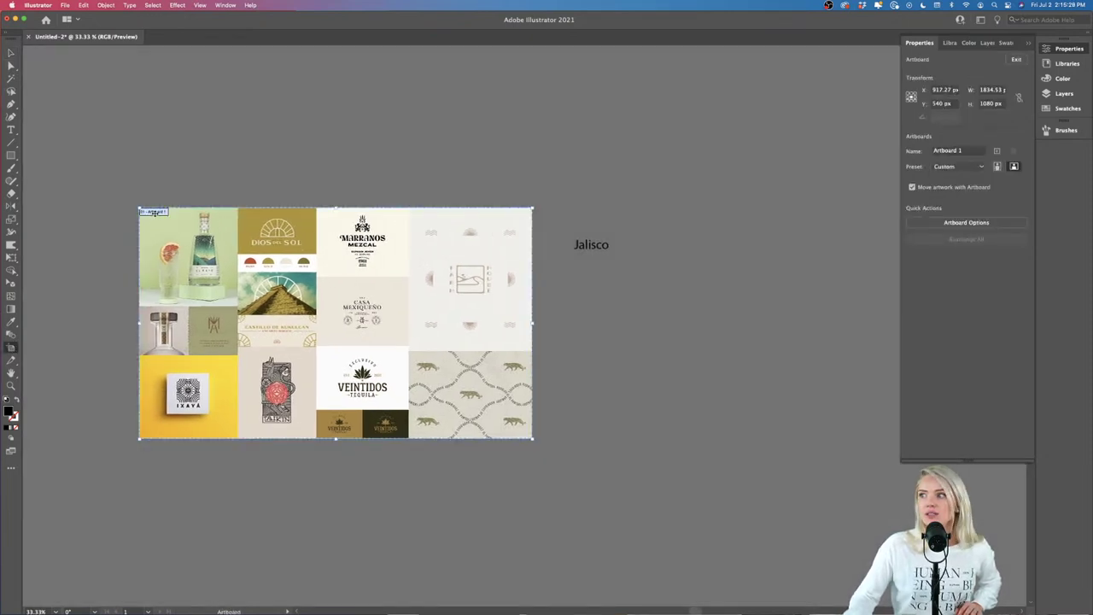
{"action": "left_click", "coordinate": [912, 187]}
{"action": "left_click_drag", "start_coordinate": [144, 211], "coordinate": [561, 215]}
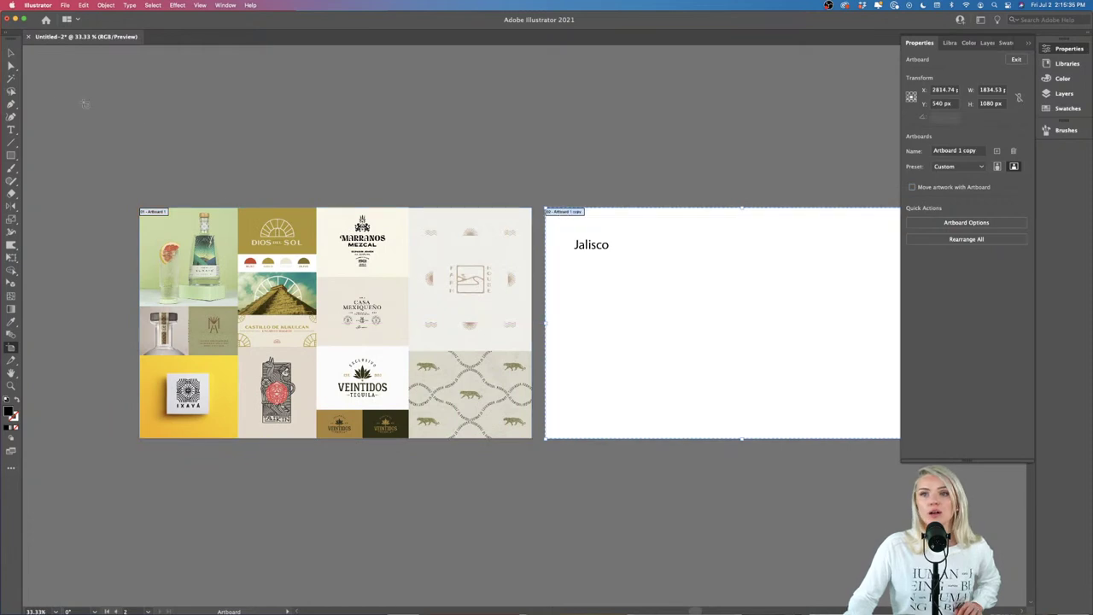
{"action": "left_click", "coordinate": [14, 53]}
Step: Move the "Jalisco" text closer to the upper-left corner of the new artboard and deselect it
{"action": "scroll", "coordinate": [766, 256], "scroll_direction": "up", "scroll_amount": 3}
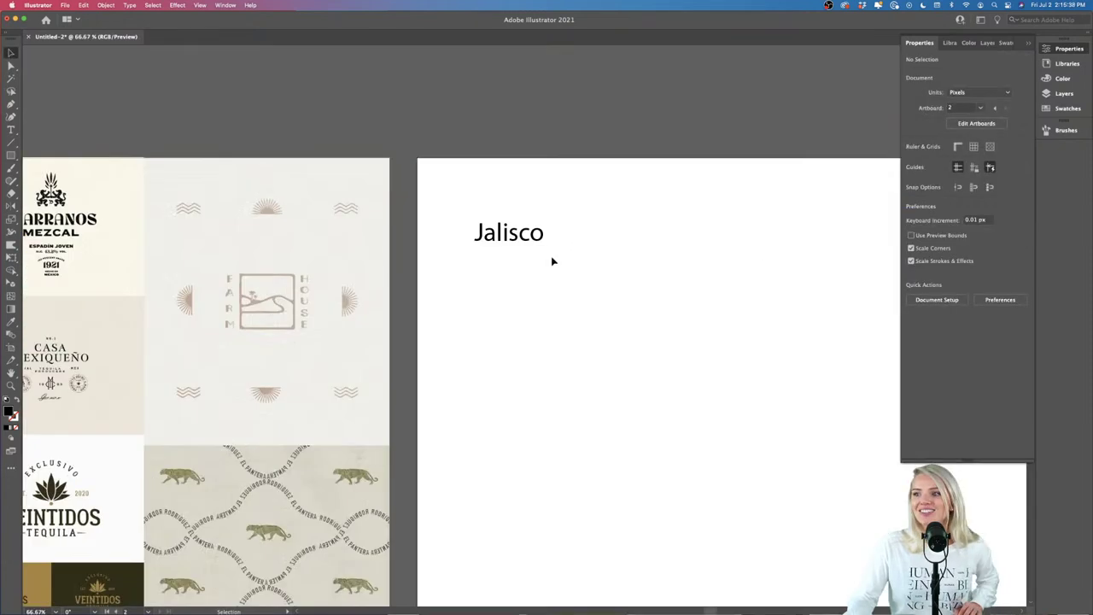
{"action": "scroll", "coordinate": [552, 261], "scroll_direction": "down", "scroll_amount": 2}
{"action": "scroll", "coordinate": [553, 262], "scroll_direction": "right", "scroll_amount": 2}
{"action": "left_click_drag", "start_coordinate": [470, 199], "coordinate": [442, 161]}
{"action": "scroll", "coordinate": [457, 163], "scroll_direction": "up", "scroll_amount": 1}
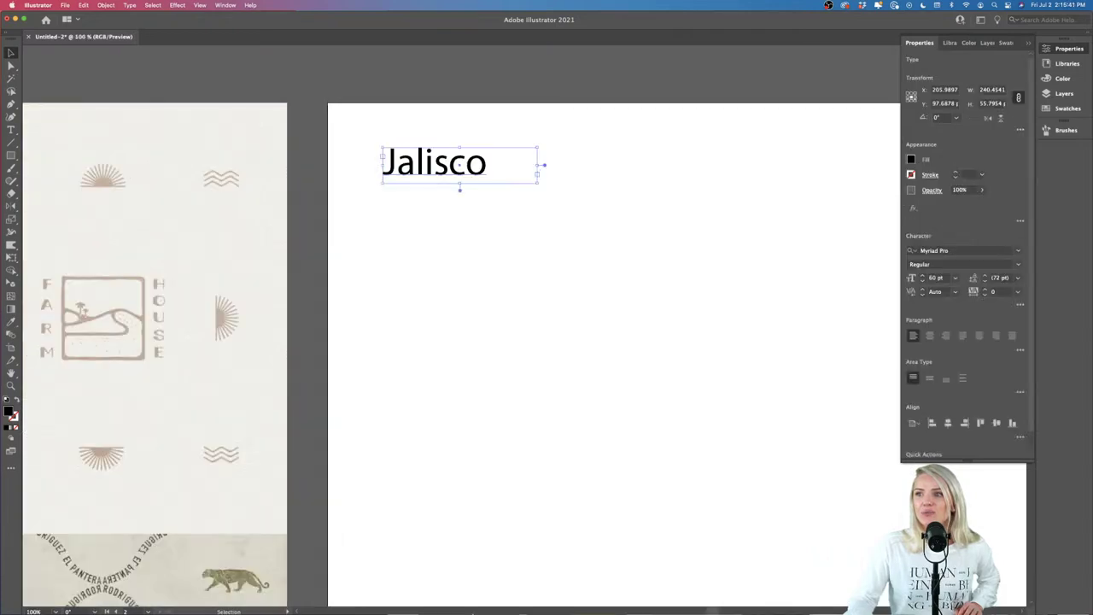
{"action": "mouse_move", "coordinate": [450, 595]}
{"action": "left_click", "coordinate": [464, 487]}
Step: Switch to Safari, enlarge its window to full width and open the Adobe Fonts website
{"action": "scroll", "coordinate": [464, 489], "scroll_direction": "down", "scroll_amount": 2}
{"action": "scroll", "coordinate": [465, 490], "scroll_direction": "left", "scroll_amount": 3}
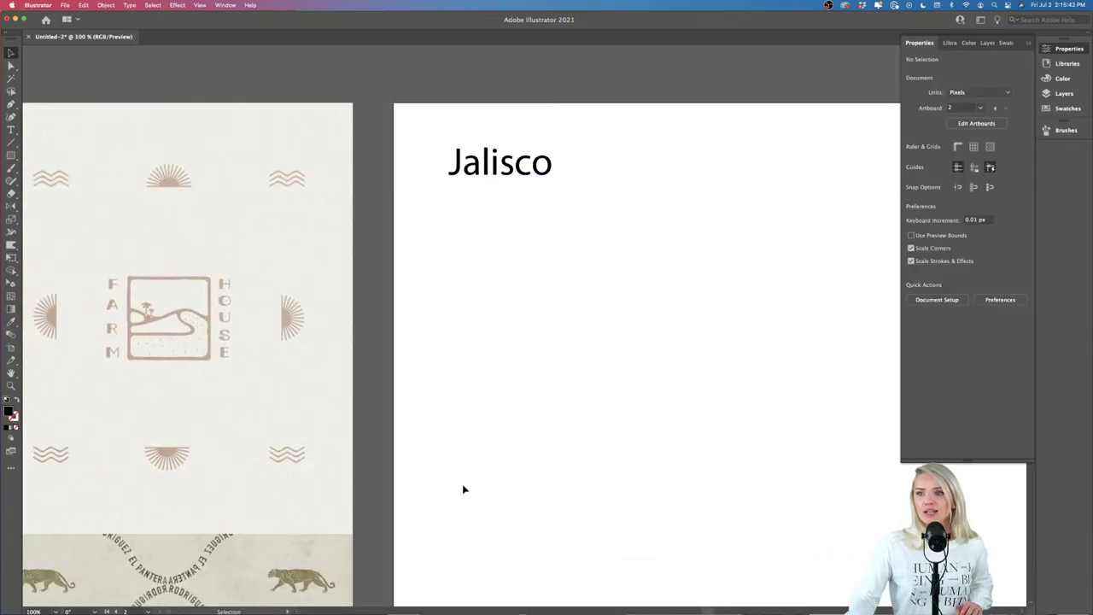
{"action": "scroll", "coordinate": [464, 489], "scroll_direction": "down", "scroll_amount": 1}
{"action": "scroll", "coordinate": [464, 488], "scroll_direction": "left", "scroll_amount": 5}
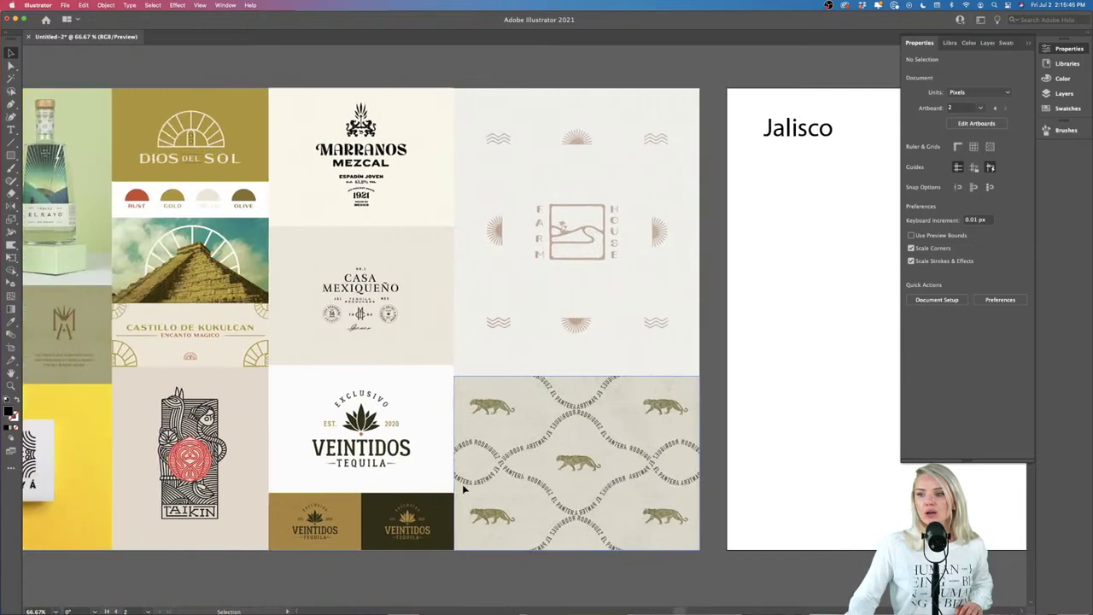
{"action": "scroll", "coordinate": [464, 487], "scroll_direction": "right", "scroll_amount": 1}
{"action": "mouse_move", "coordinate": [854, 594]}
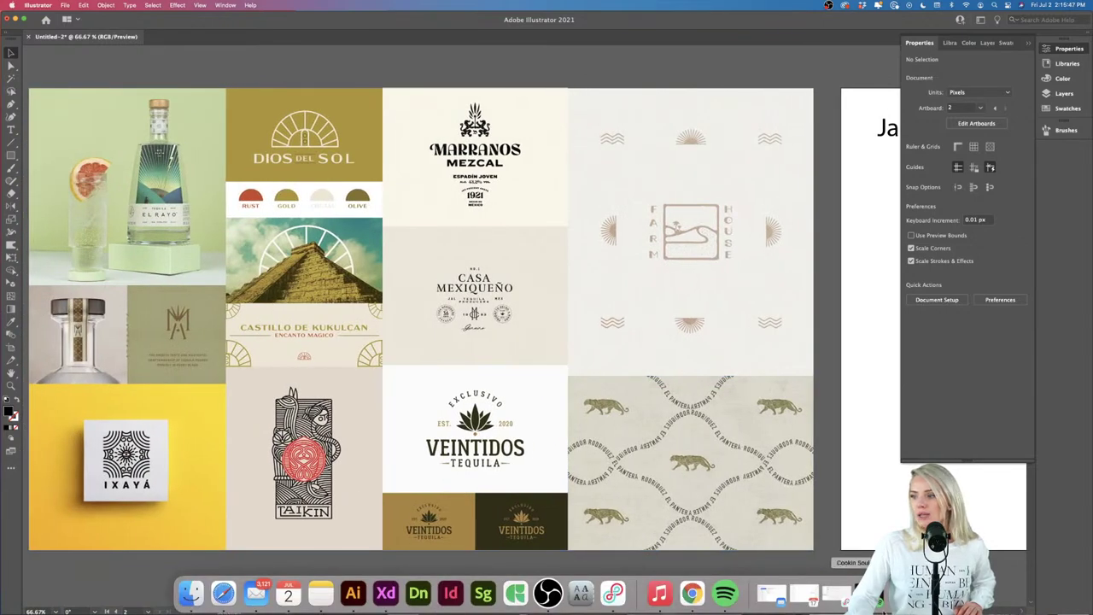
{"action": "left_click", "coordinate": [223, 593]}
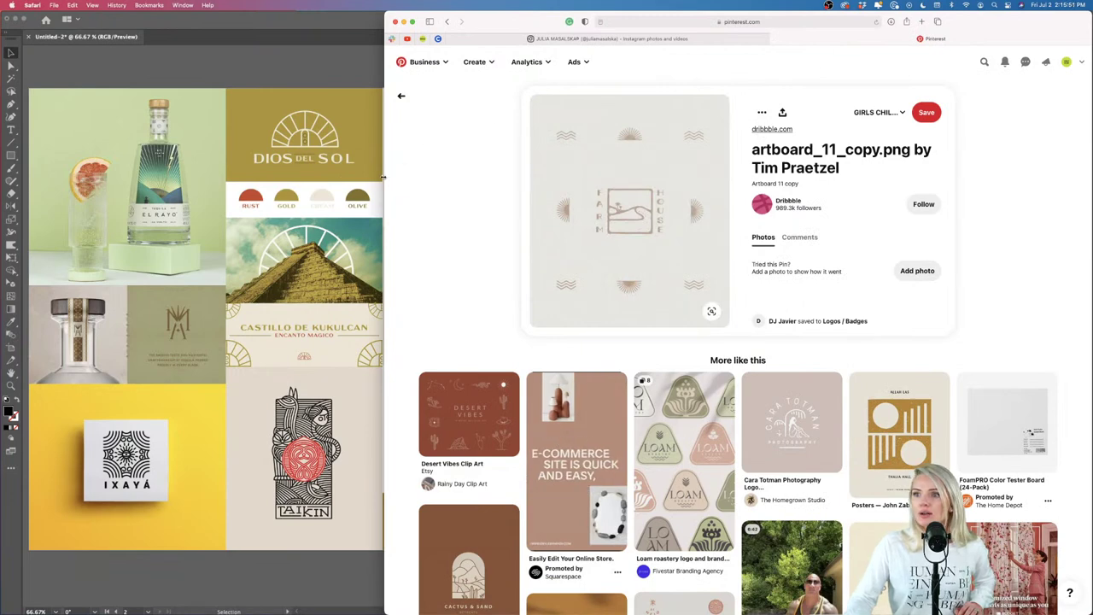
{"action": "double_click", "coordinate": [444, 29]}
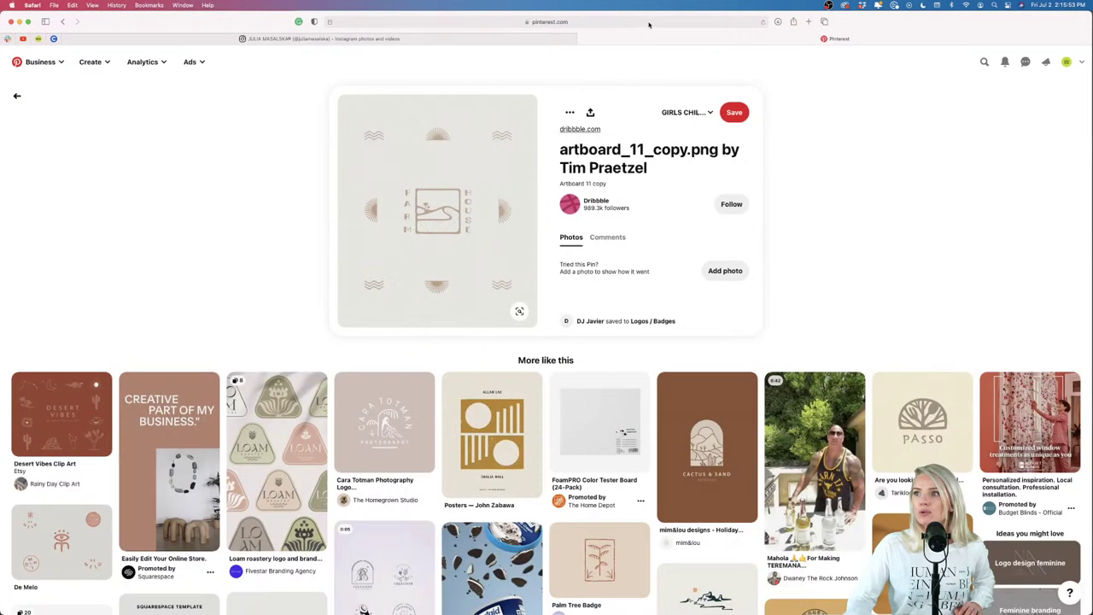
{"action": "left_click", "coordinate": [649, 22]}
{"action": "type", "text": "fonts.adob"}
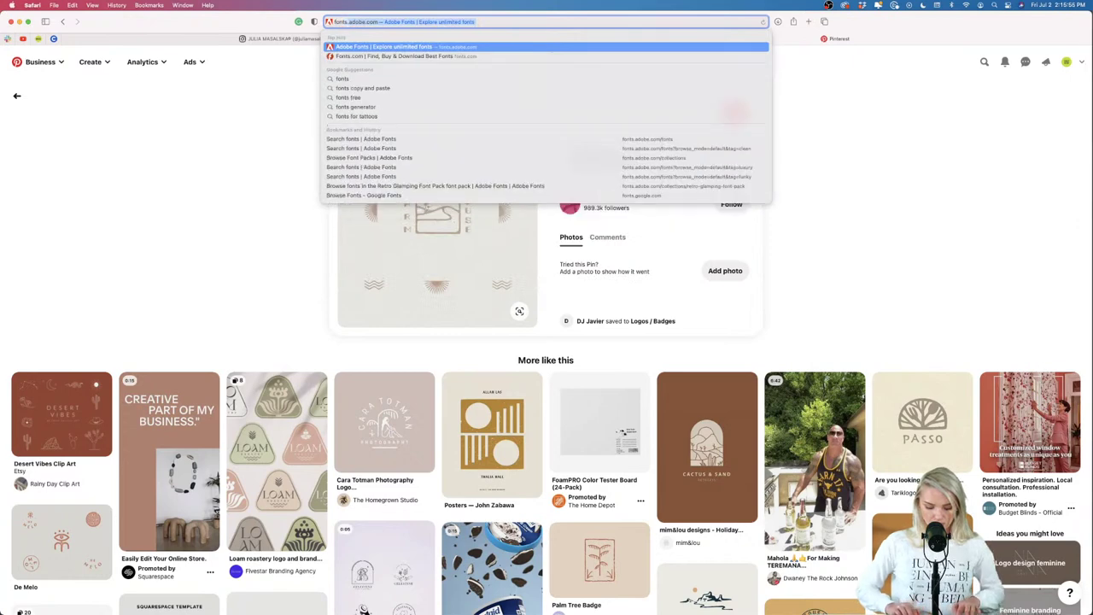
{"action": "key", "text": "Return"}
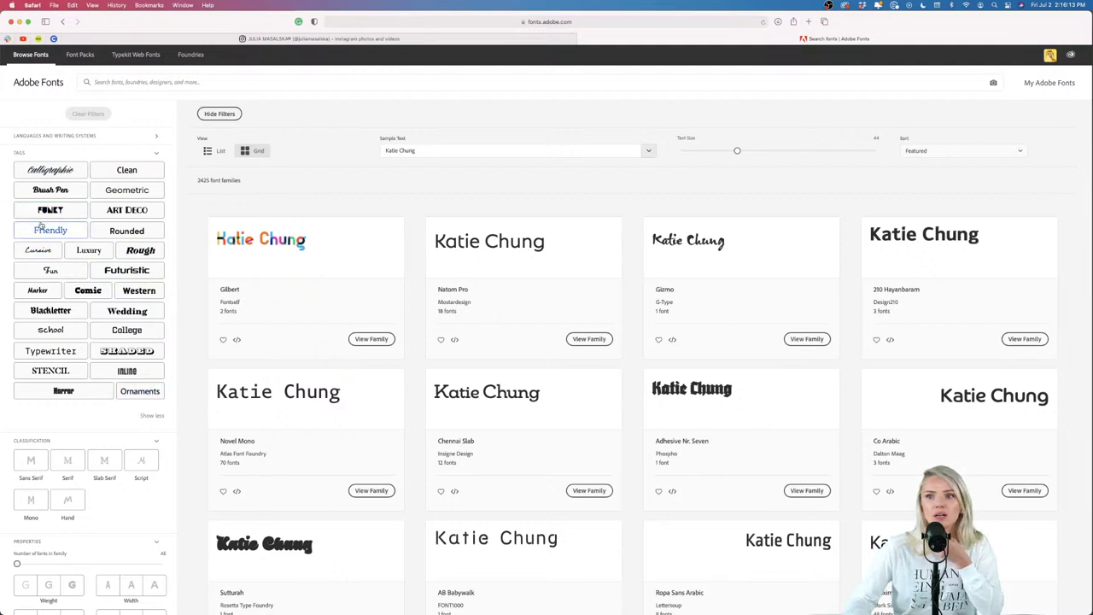
Step: Filter the font library by the Clean tag and look through the first page of families
{"action": "left_click", "coordinate": [127, 171]}
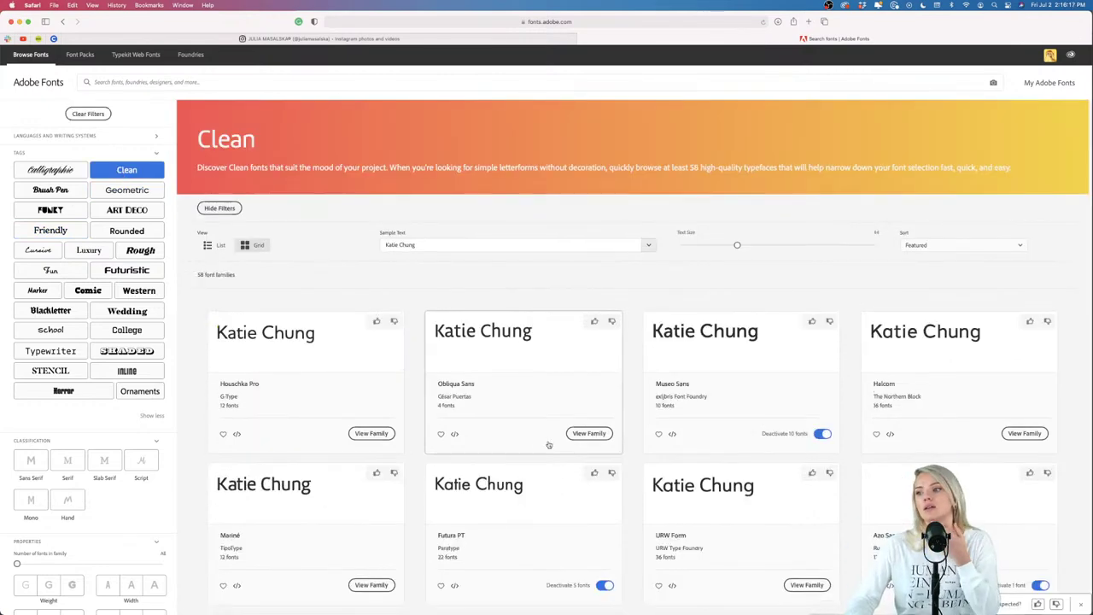
{"action": "scroll", "coordinate": [631, 477], "scroll_direction": "down", "scroll_amount": 5}
{"action": "scroll", "coordinate": [631, 477], "scroll_direction": "down", "scroll_amount": 5}
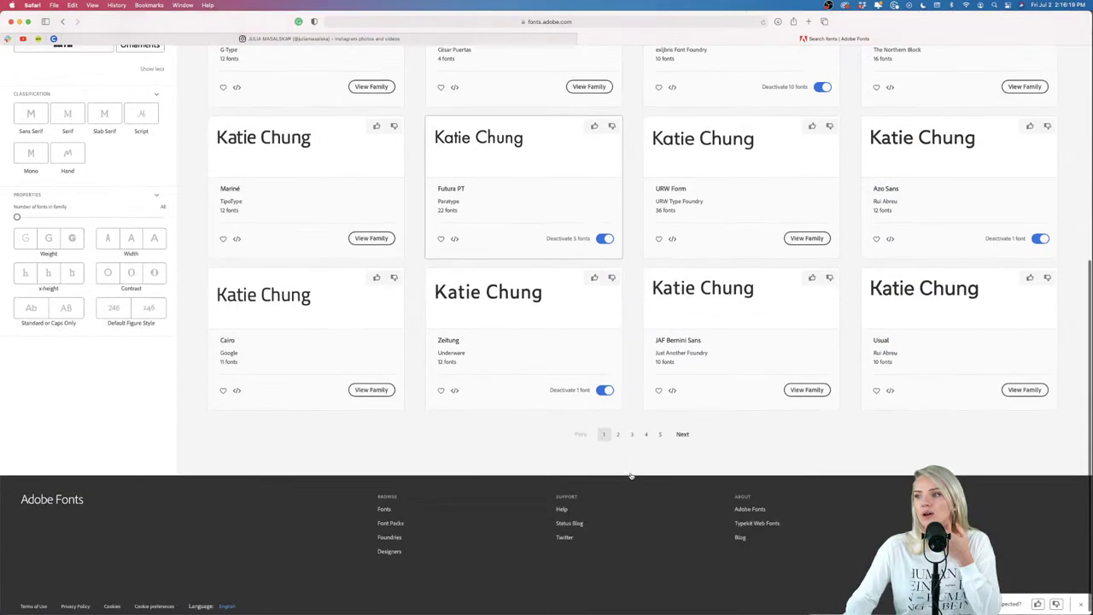
{"action": "scroll", "coordinate": [631, 477], "scroll_direction": "up", "scroll_amount": 10}
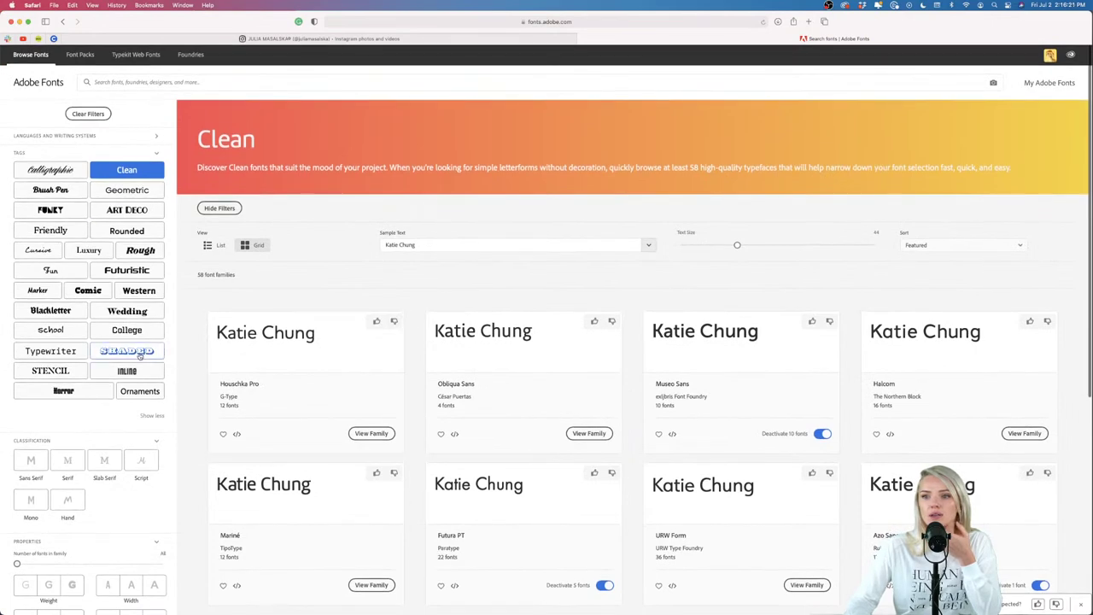
Step: Filter the font library by the Shaded tag instead and look through its families
{"action": "left_click", "coordinate": [139, 353]}
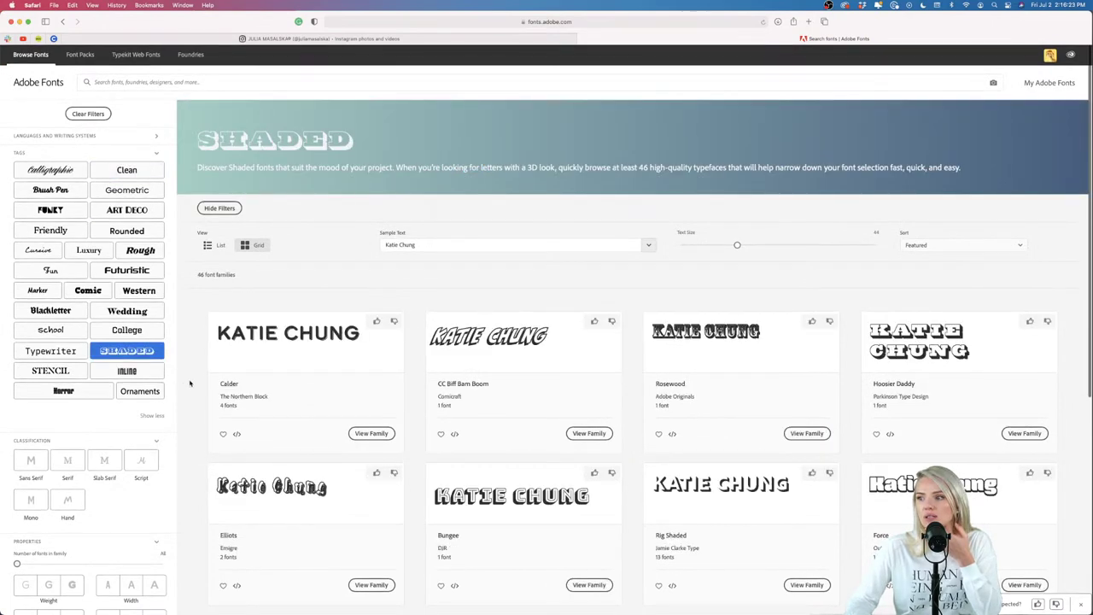
{"action": "scroll", "coordinate": [190, 383], "scroll_direction": "down", "scroll_amount": 3}
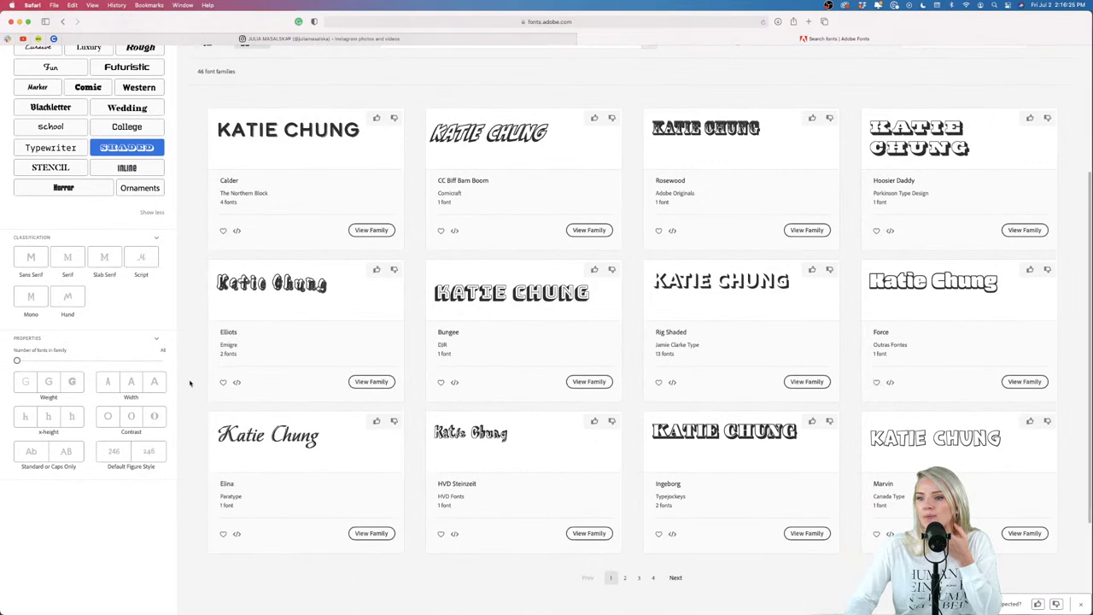
{"action": "scroll", "coordinate": [189, 384], "scroll_direction": "down", "scroll_amount": 1}
{"action": "scroll", "coordinate": [189, 383], "scroll_direction": "up", "scroll_amount": 1}
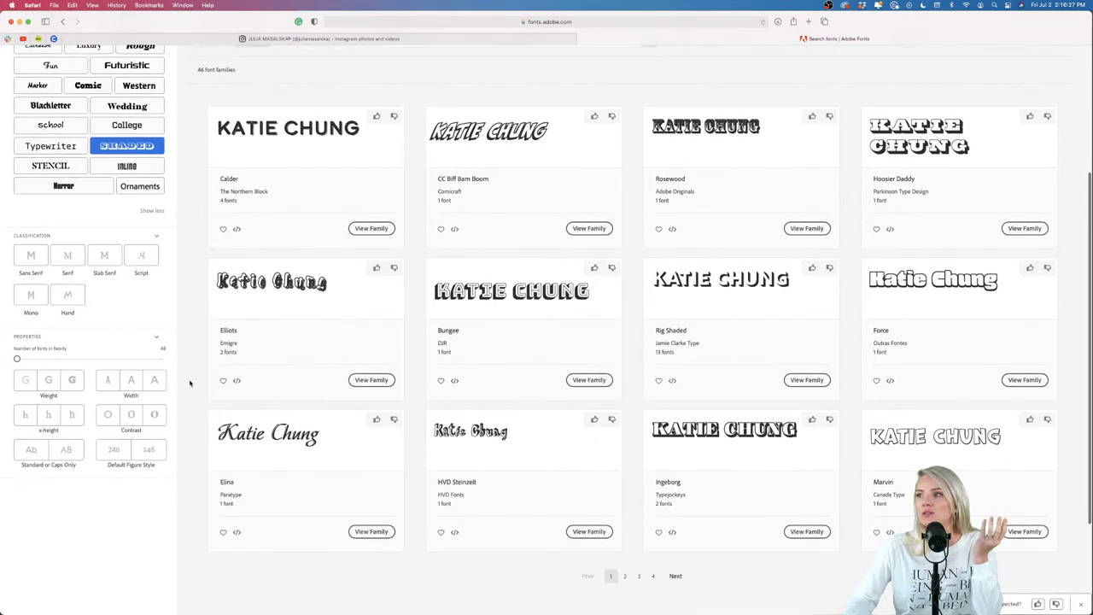
{"action": "scroll", "coordinate": [190, 383], "scroll_direction": "up", "scroll_amount": 5}
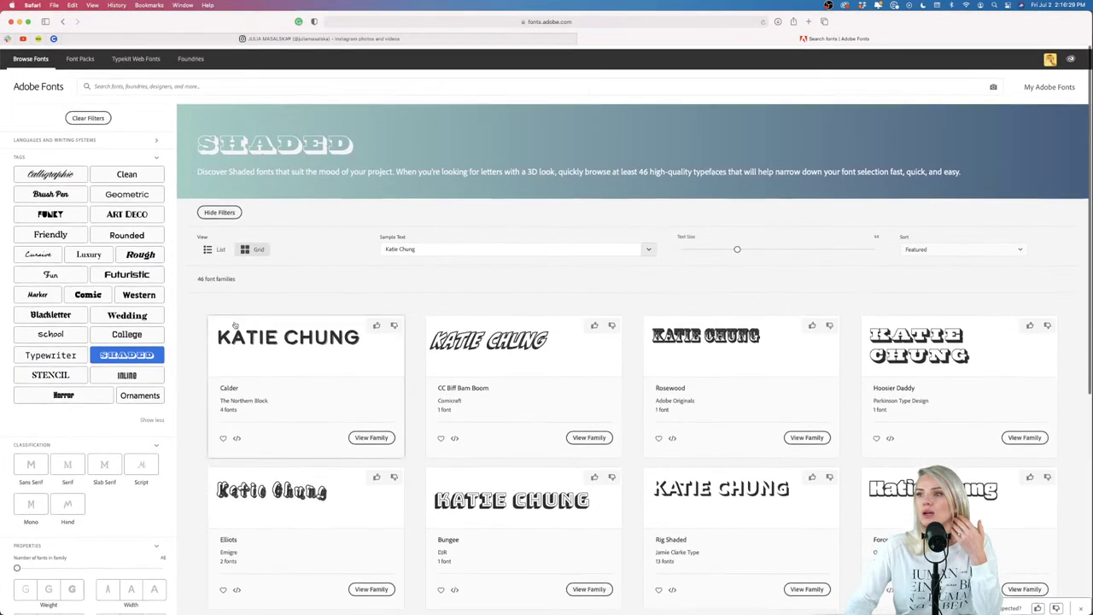
Step: Replace the sample text of the Shaded font previews with "Jalisco"
{"action": "left_click_drag", "start_coordinate": [440, 246], "coordinate": [372, 246]}
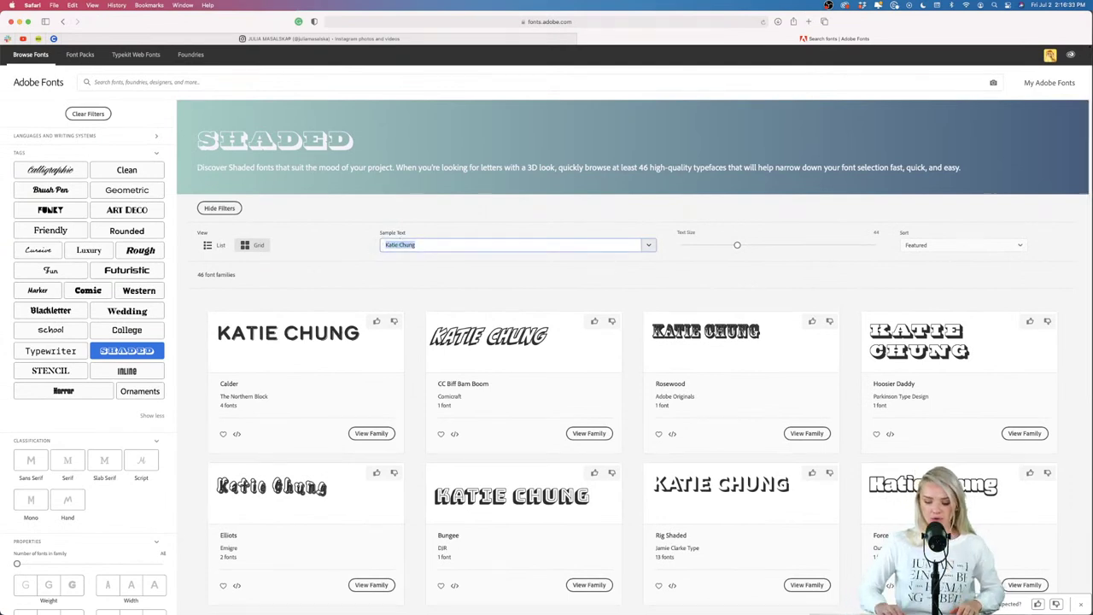
{"action": "key", "text": "BackSpace"}
{"action": "type", "text": "Ja"}
{"action": "key", "text": "BackSpace"}
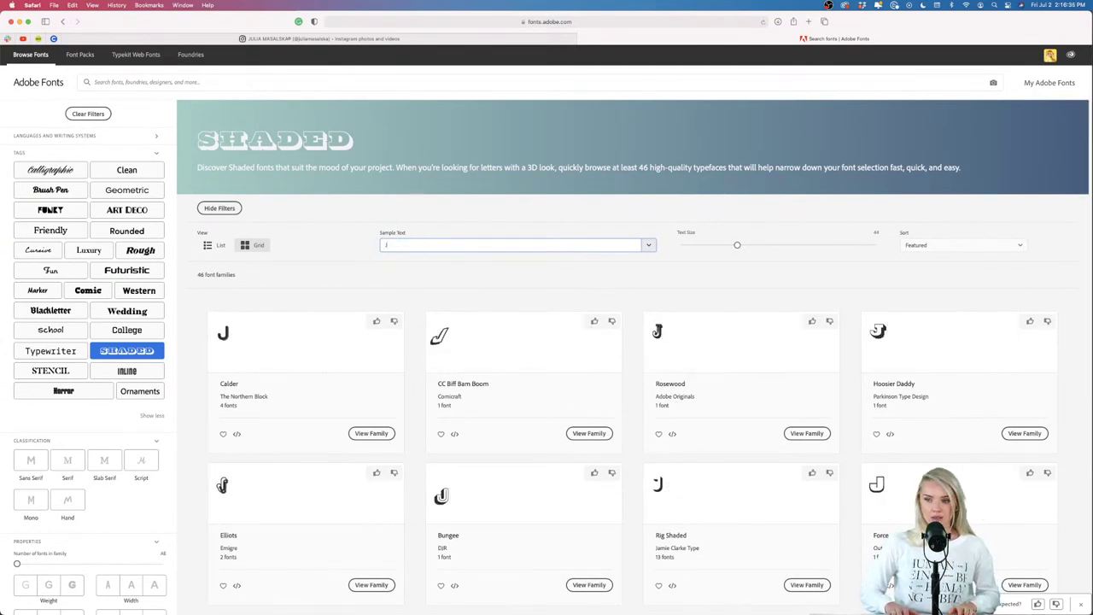
{"action": "type", "text": "alisc"}
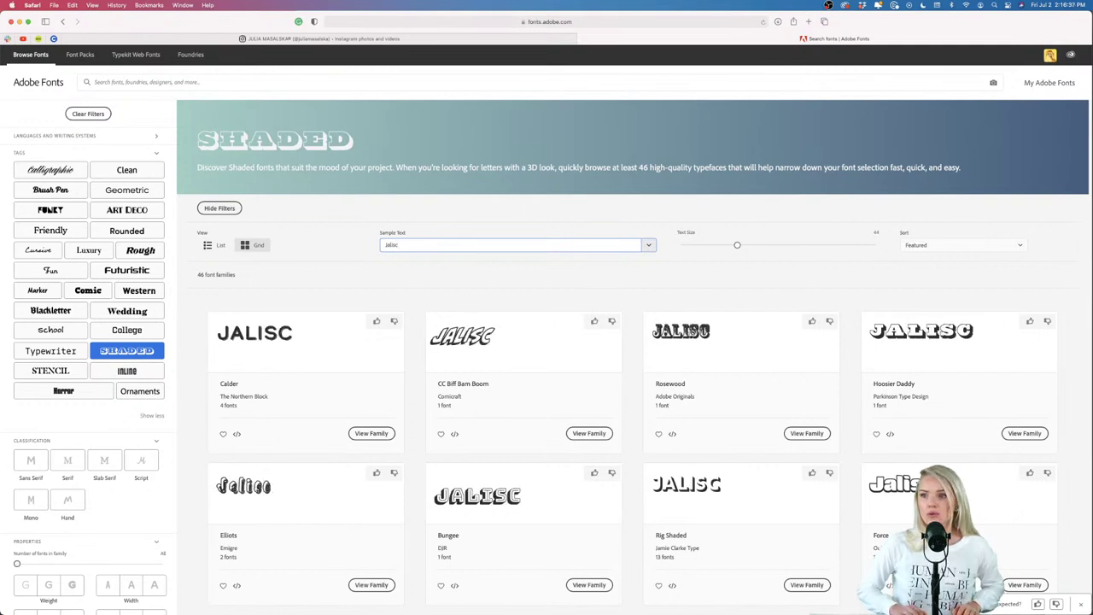
{"action": "type", "text": "o"}
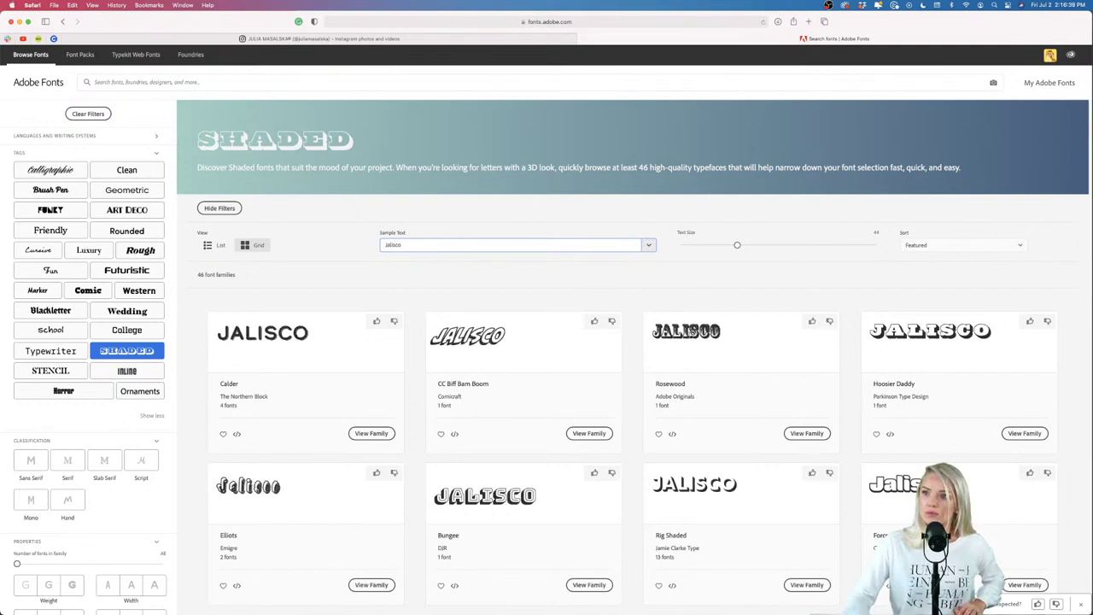
{"action": "left_click", "coordinate": [389, 278]}
Step: Open the Calder family from the Shaded fonts and look over its individual styles
{"action": "scroll", "coordinate": [342, 286], "scroll_direction": "down", "scroll_amount": 1}
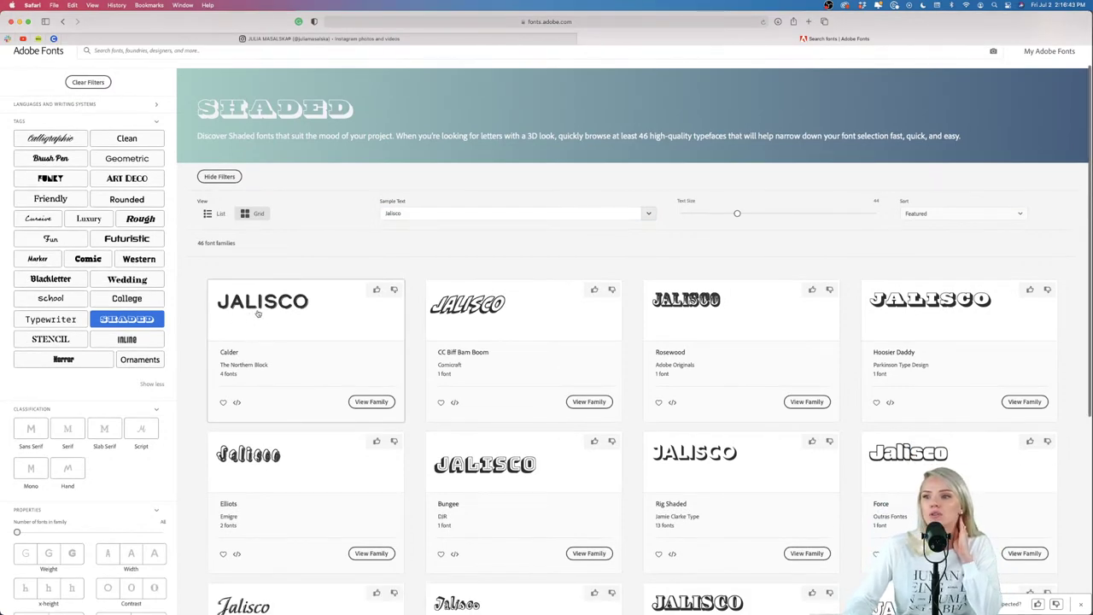
{"action": "scroll", "coordinate": [256, 314], "scroll_direction": "down", "scroll_amount": 1}
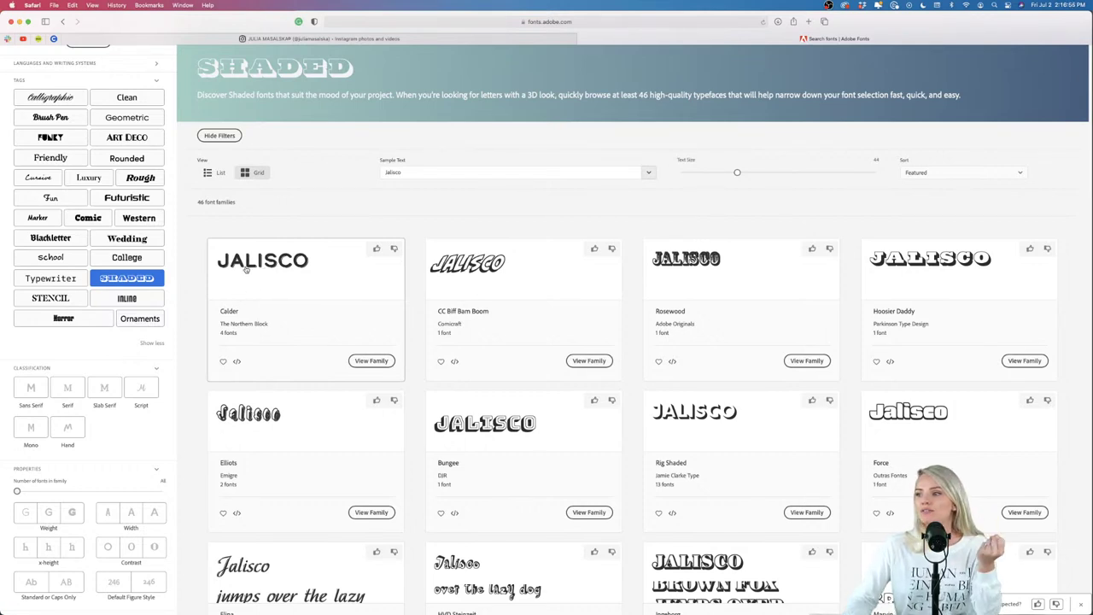
{"action": "left_click", "coordinate": [371, 361]}
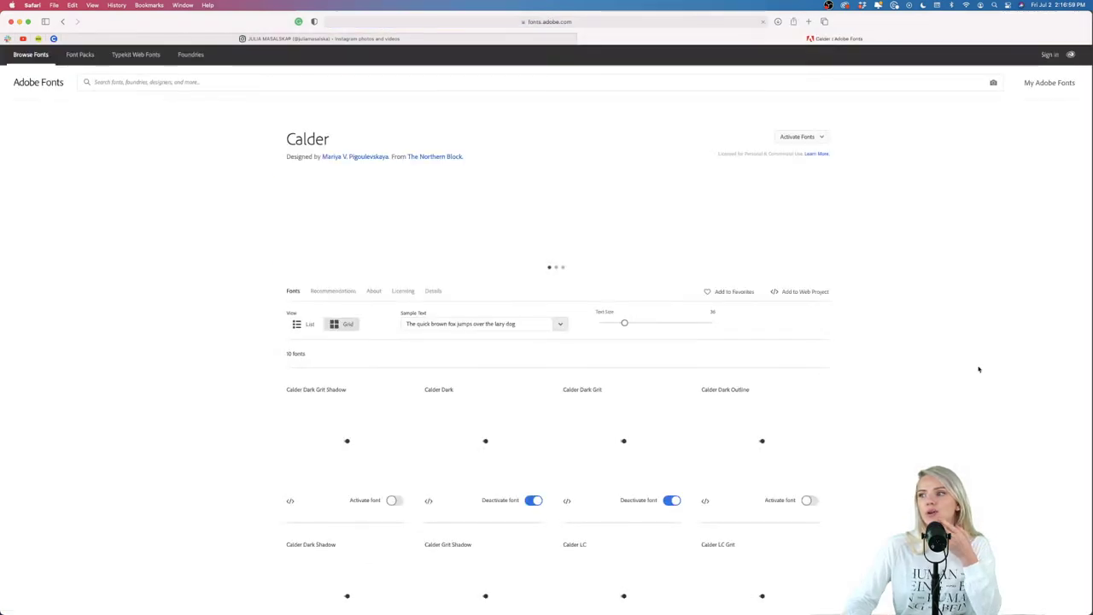
{"action": "scroll", "coordinate": [939, 371], "scroll_direction": "down", "scroll_amount": 2}
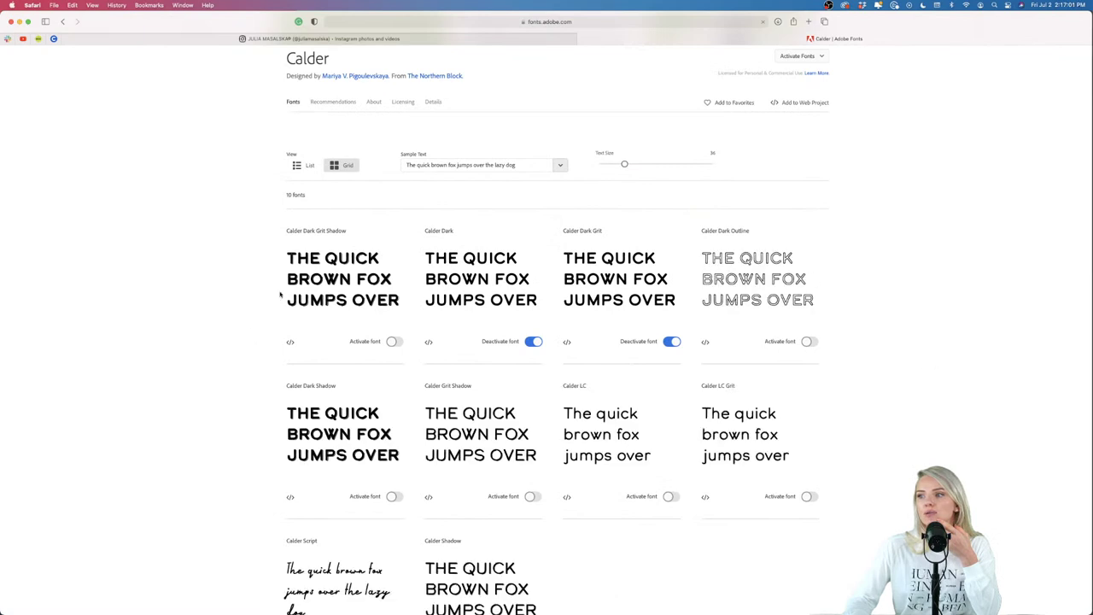
{"action": "scroll", "coordinate": [649, 342], "scroll_direction": "down", "scroll_amount": 1}
{"action": "scroll", "coordinate": [690, 412], "scroll_direction": "up", "scroll_amount": 5}
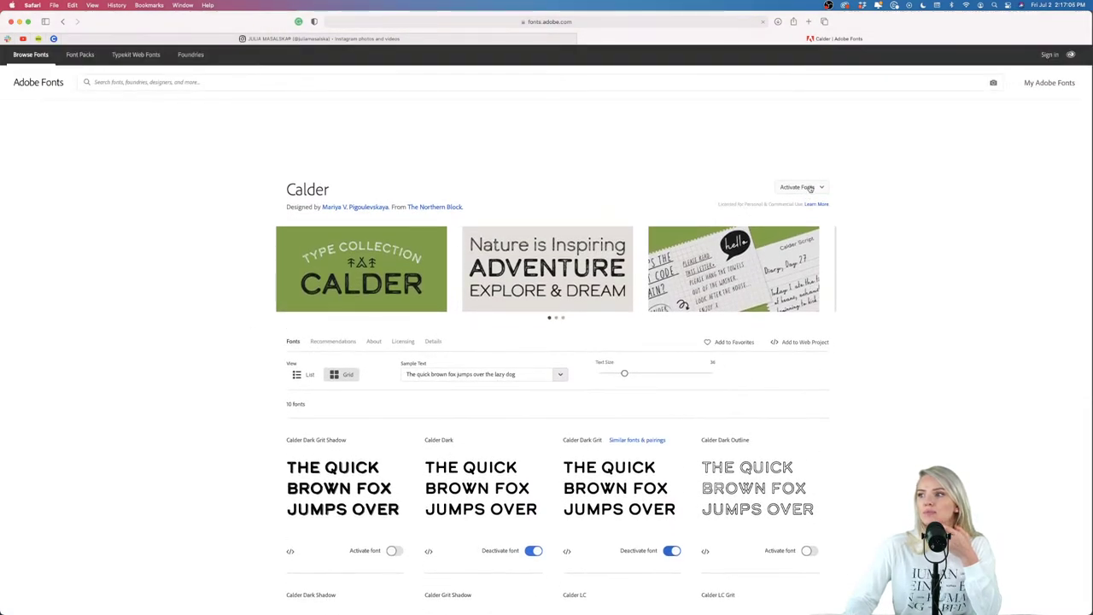
{"action": "scroll", "coordinate": [822, 189], "scroll_direction": "down", "scroll_amount": 1}
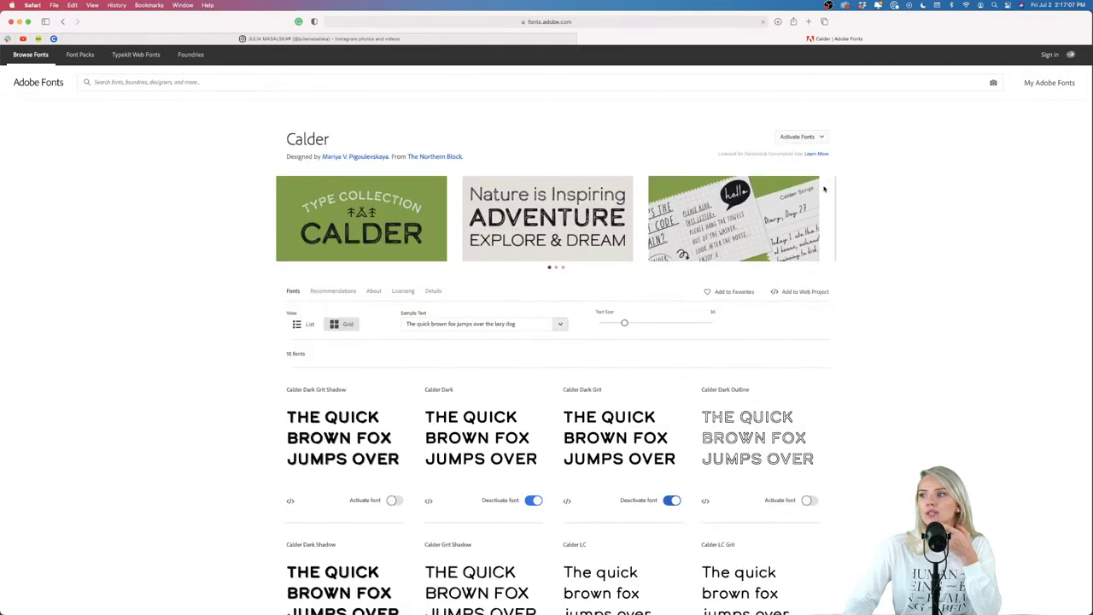
Step: Activate the inactive Calder fonts: Dark Grit Shadow, Dark Outline, Dark Shadow, Grit Shadow, LC, LC Grit and Shadow
{"action": "left_click", "coordinate": [822, 138]}
{"action": "left_click", "coordinate": [815, 155]}
{"action": "left_click", "coordinate": [815, 196]}
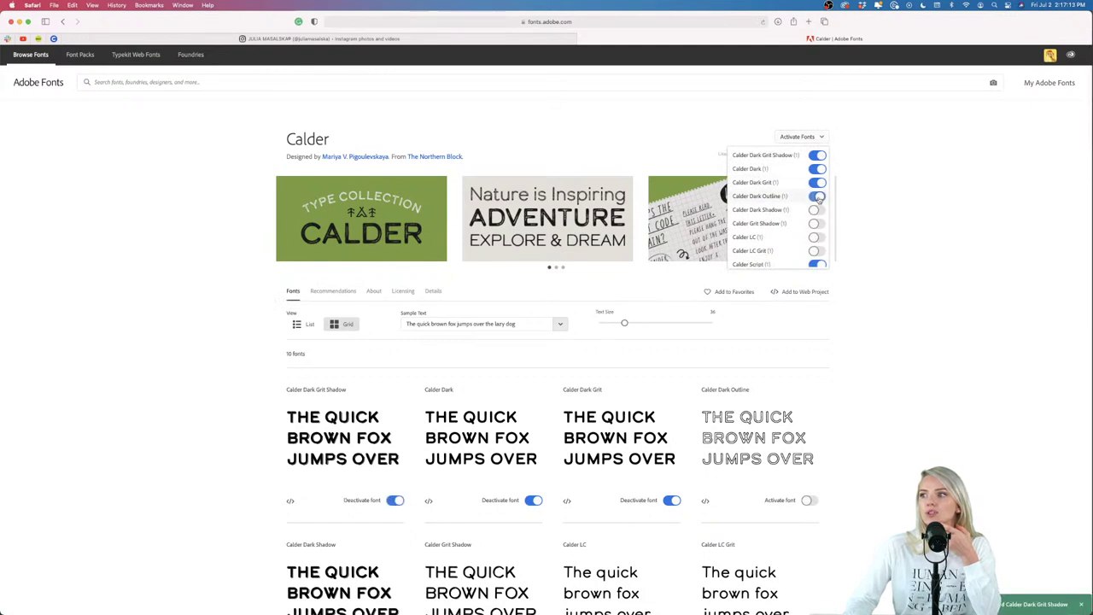
{"action": "left_click", "coordinate": [815, 210]}
{"action": "left_click", "coordinate": [816, 224]}
{"action": "left_click", "coordinate": [815, 237]}
{"action": "left_click", "coordinate": [815, 250]}
{"action": "scroll", "coordinate": [814, 252], "scroll_direction": "down", "scroll_amount": 1}
{"action": "left_click", "coordinate": [814, 259]}
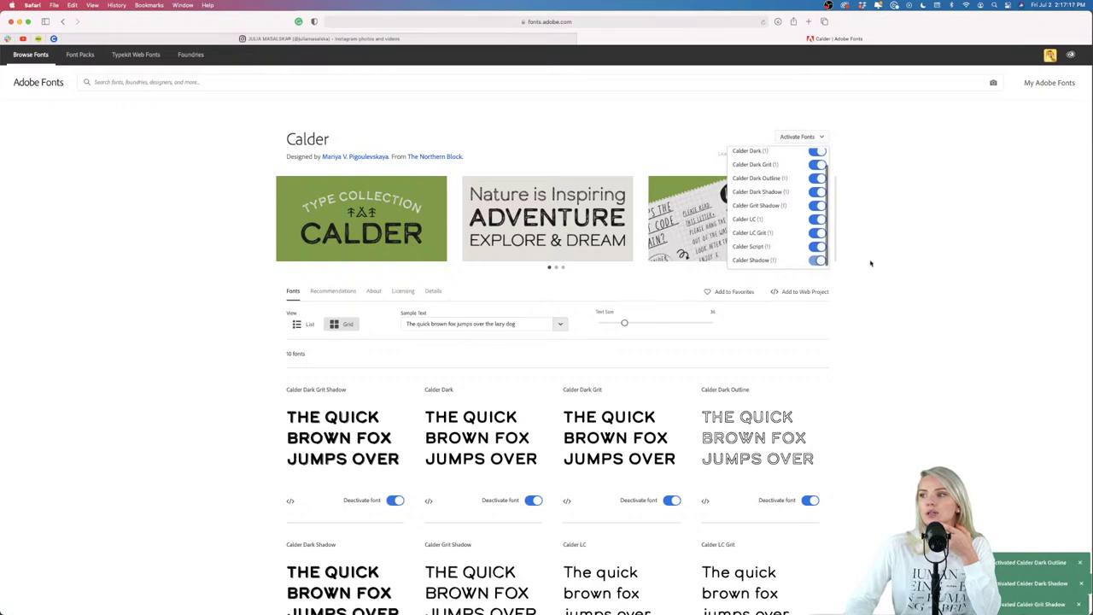
Step: Review the sample previews of all Calder styles, from Dark Grit Shadow to Script and Shadow
{"action": "scroll", "coordinate": [873, 275], "scroll_direction": "down", "scroll_amount": 5}
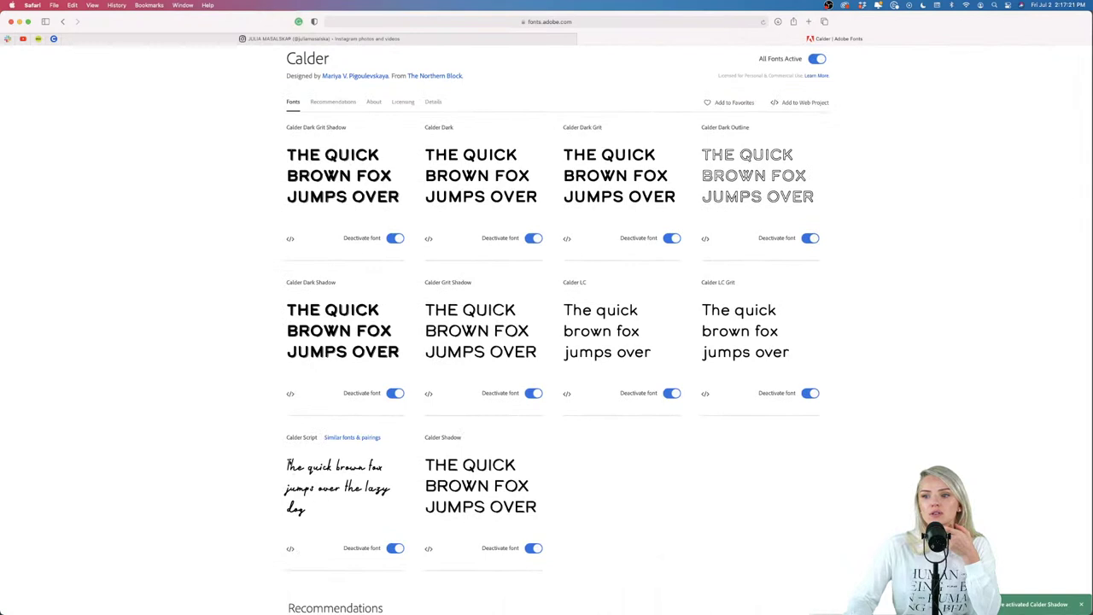
{"action": "scroll", "coordinate": [280, 493], "scroll_direction": "down", "scroll_amount": 2}
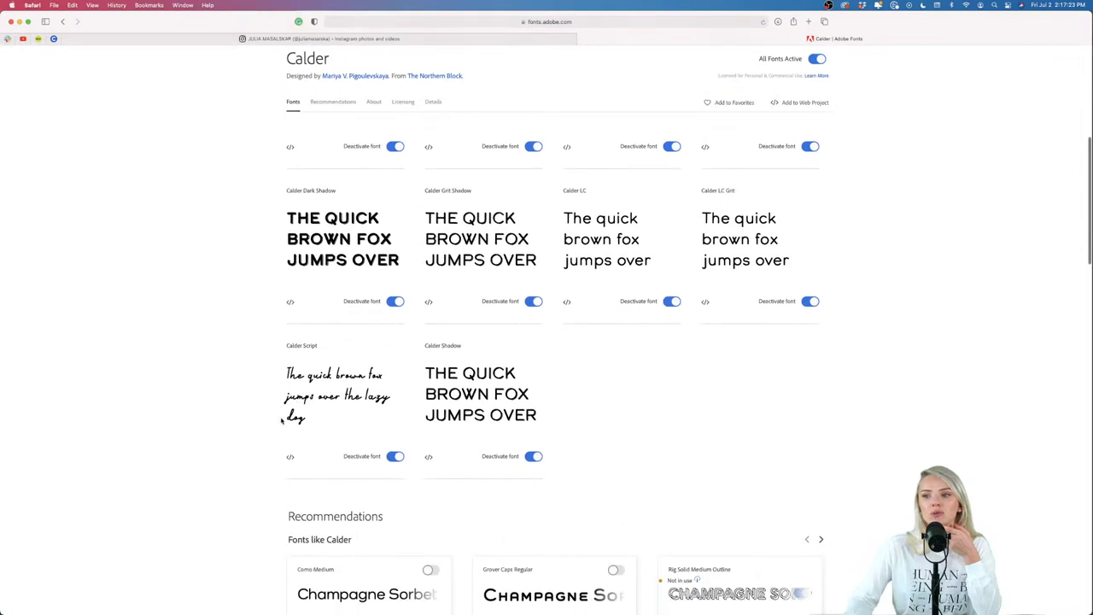
{"action": "scroll", "coordinate": [832, 449], "scroll_direction": "up", "scroll_amount": 2}
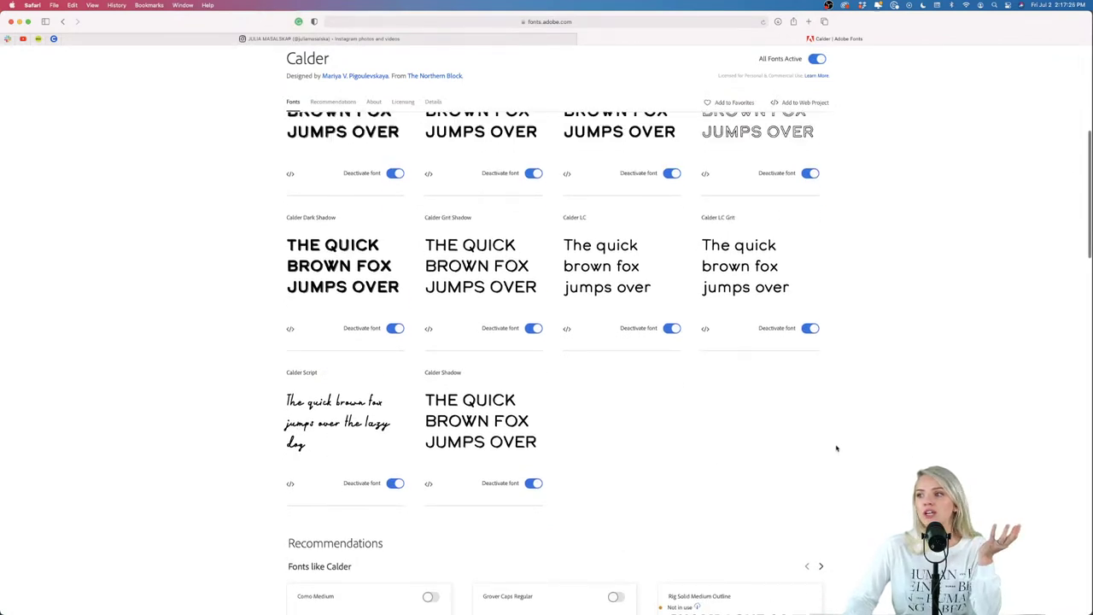
{"action": "scroll", "coordinate": [837, 447], "scroll_direction": "up", "scroll_amount": 2}
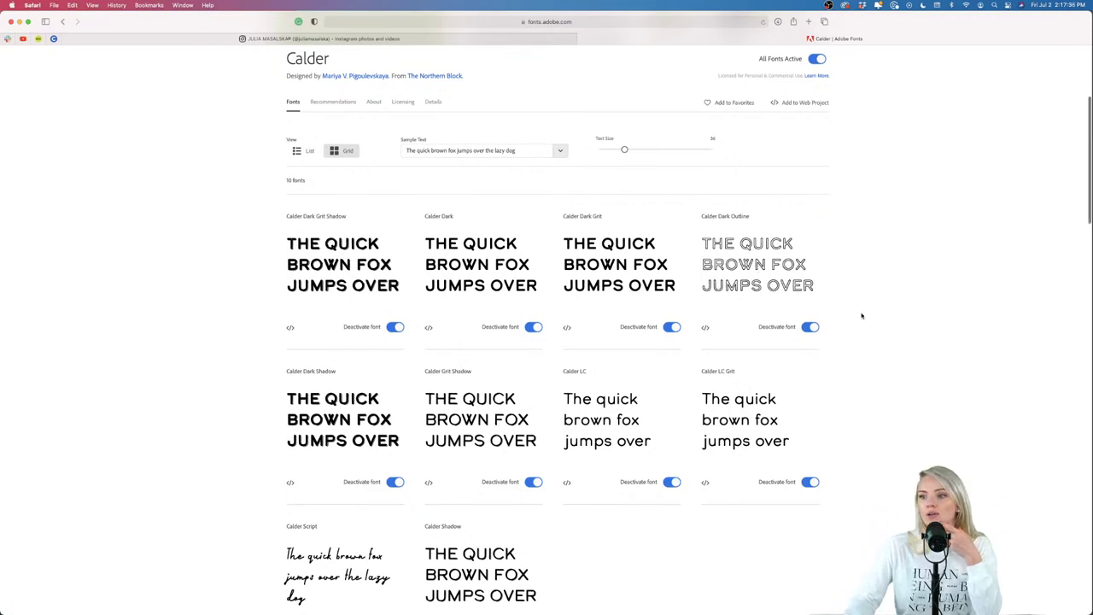
Step: Return from the Calder family to the search results and browse the Friendly fonts' "Jalisco" previews
{"action": "scroll", "coordinate": [859, 312], "scroll_direction": "down", "scroll_amount": 5}
{"action": "scroll", "coordinate": [861, 314], "scroll_direction": "up", "scroll_amount": 8}
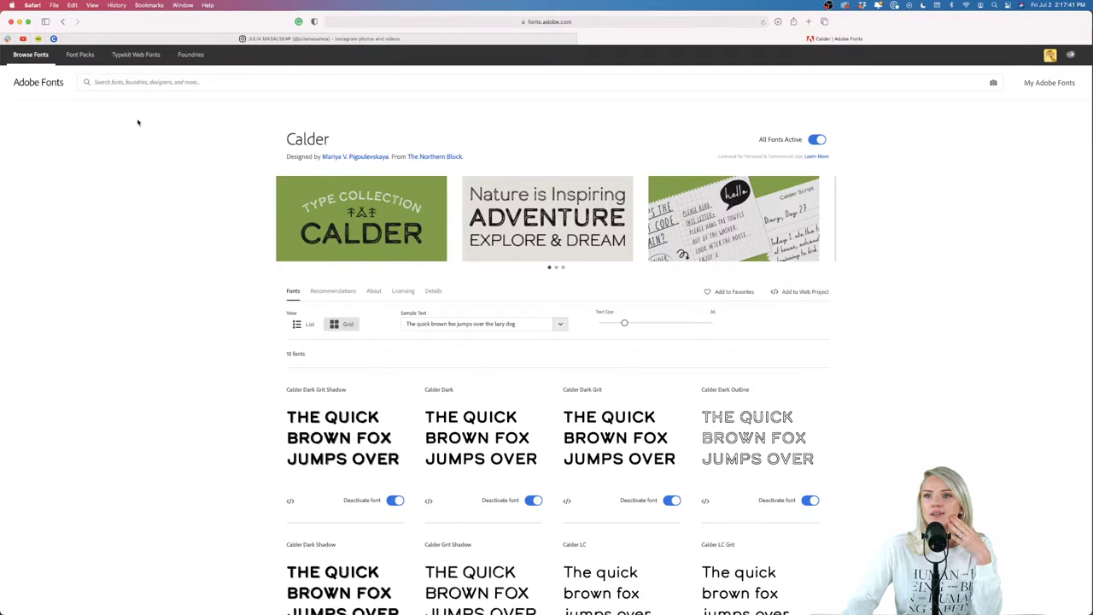
{"action": "left_click", "coordinate": [62, 23]}
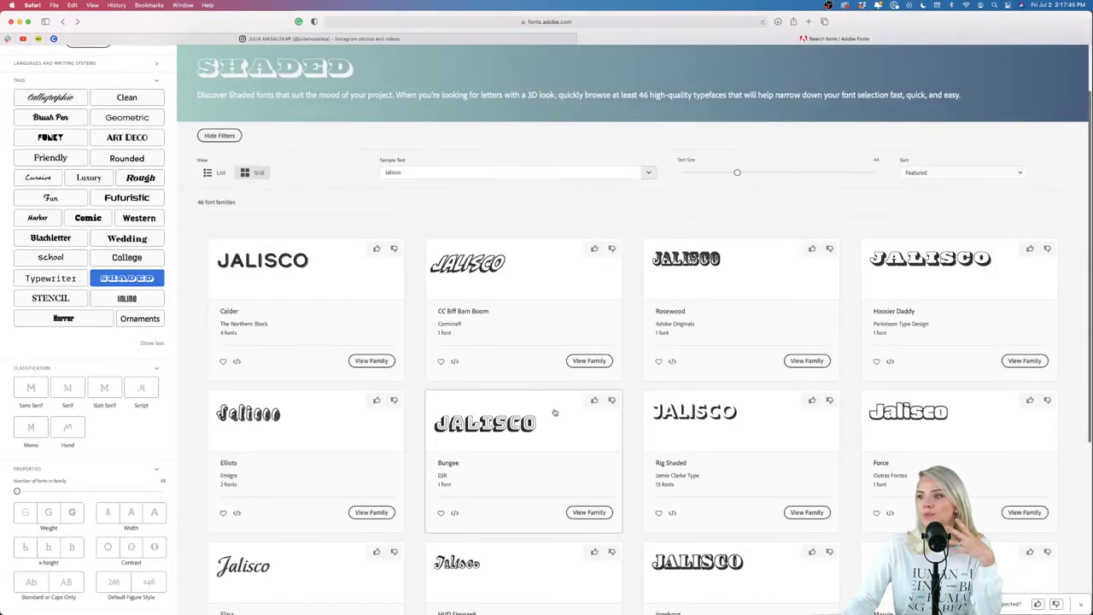
{"action": "left_click", "coordinate": [51, 157]}
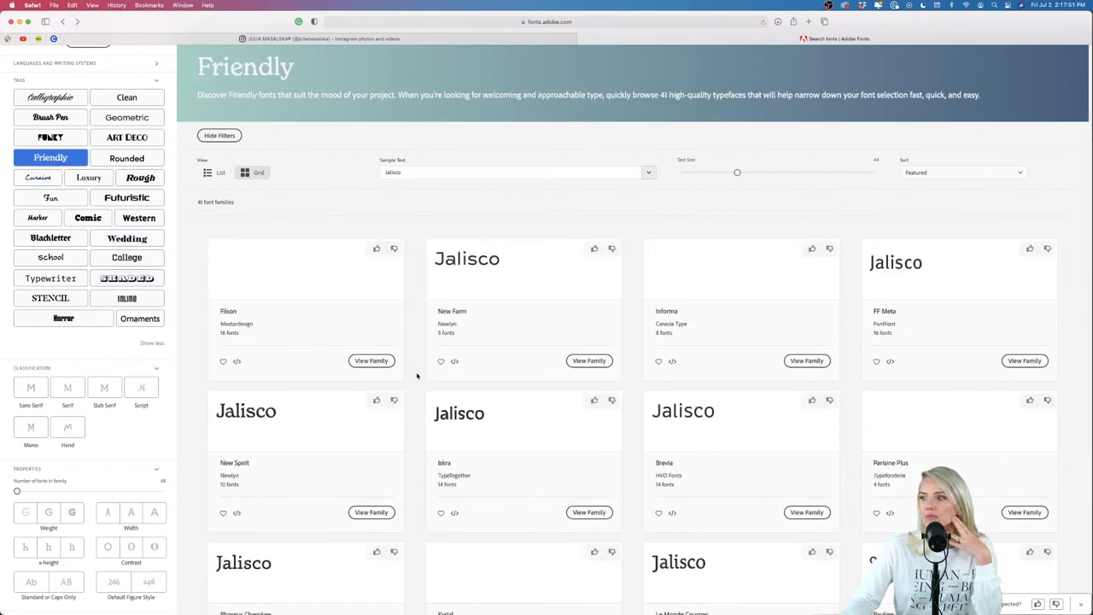
{"action": "scroll", "coordinate": [417, 376], "scroll_direction": "down", "scroll_amount": 3}
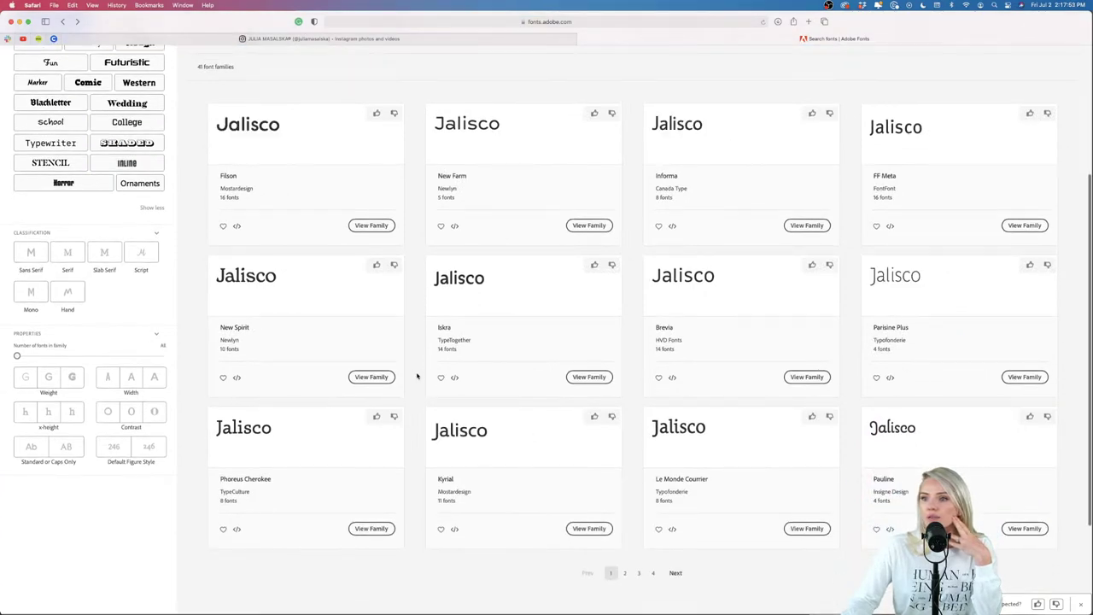
{"action": "scroll", "coordinate": [417, 376], "scroll_direction": "up", "scroll_amount": 5}
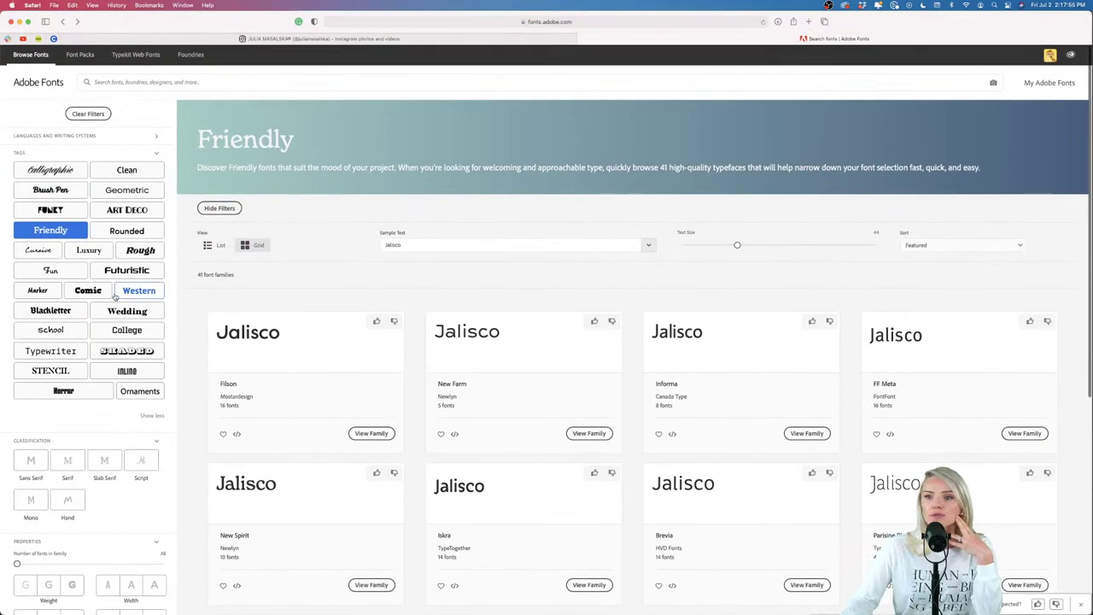
Step: Filter the fonts by the Rough tag and compare their "Jalisco" previews
{"action": "left_click", "coordinate": [141, 251]}
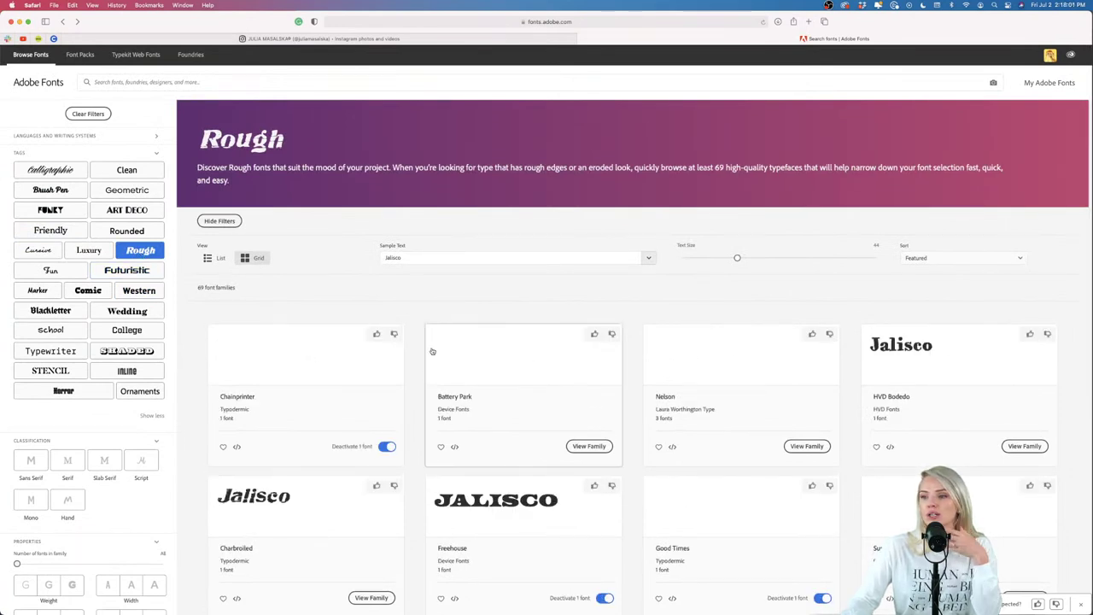
{"action": "scroll", "coordinate": [432, 351], "scroll_direction": "down", "scroll_amount": 1}
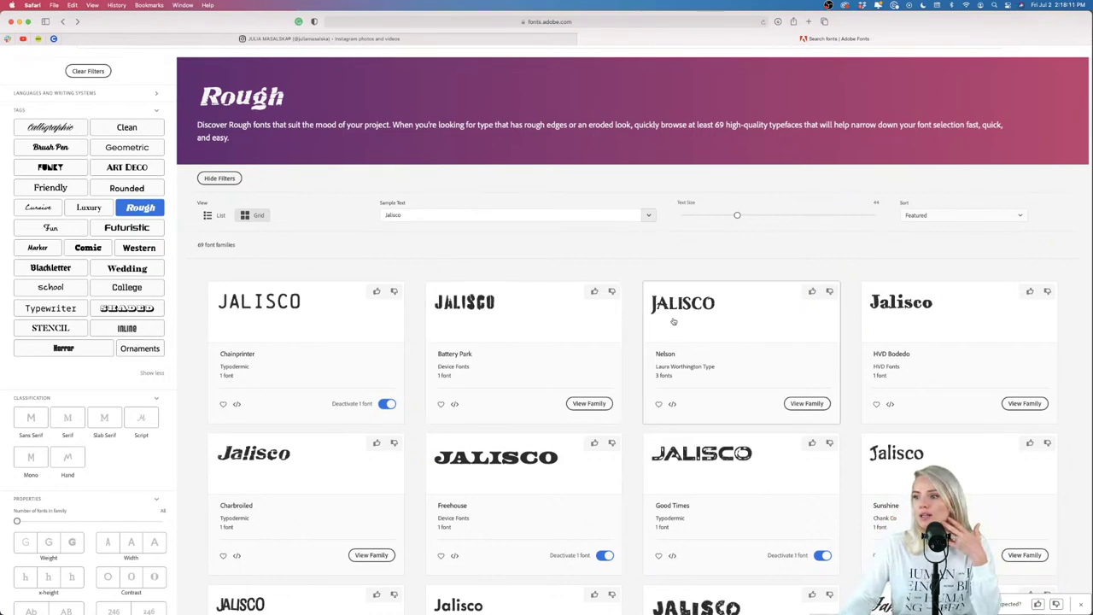
{"action": "scroll", "coordinate": [673, 321], "scroll_direction": "down", "scroll_amount": 3}
{"action": "key", "text": "super+shift+4"}
{"action": "left_click_drag", "start_coordinate": [607, 265], "coordinate": [781, 352]}
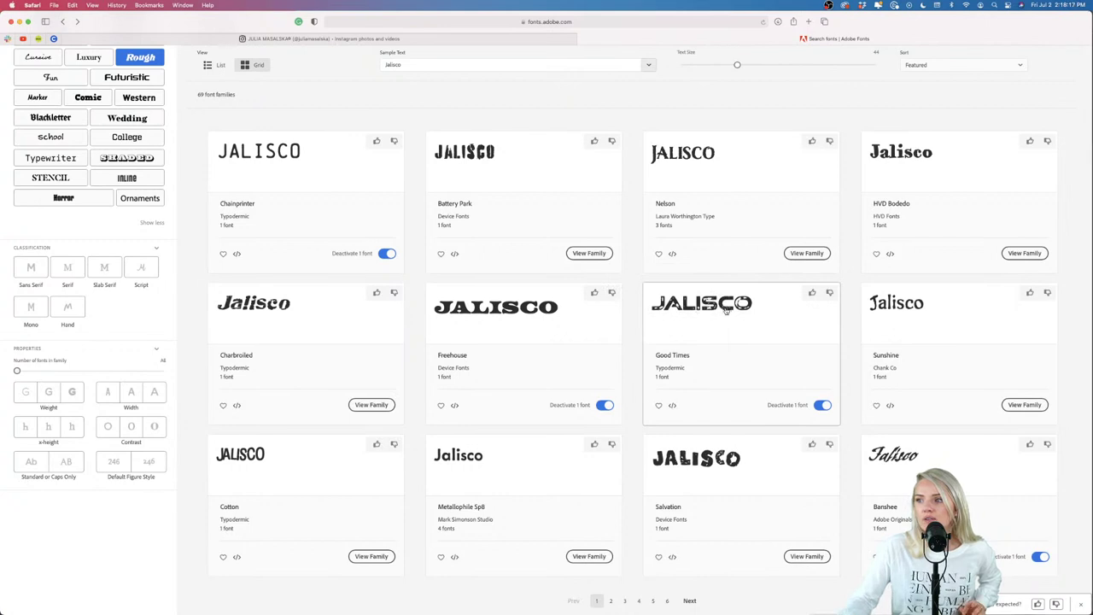
Step: Open the Nelson family from the Rough fonts and activate all four of its fonts
{"action": "scroll", "coordinate": [649, 329], "scroll_direction": "up", "scroll_amount": 3}
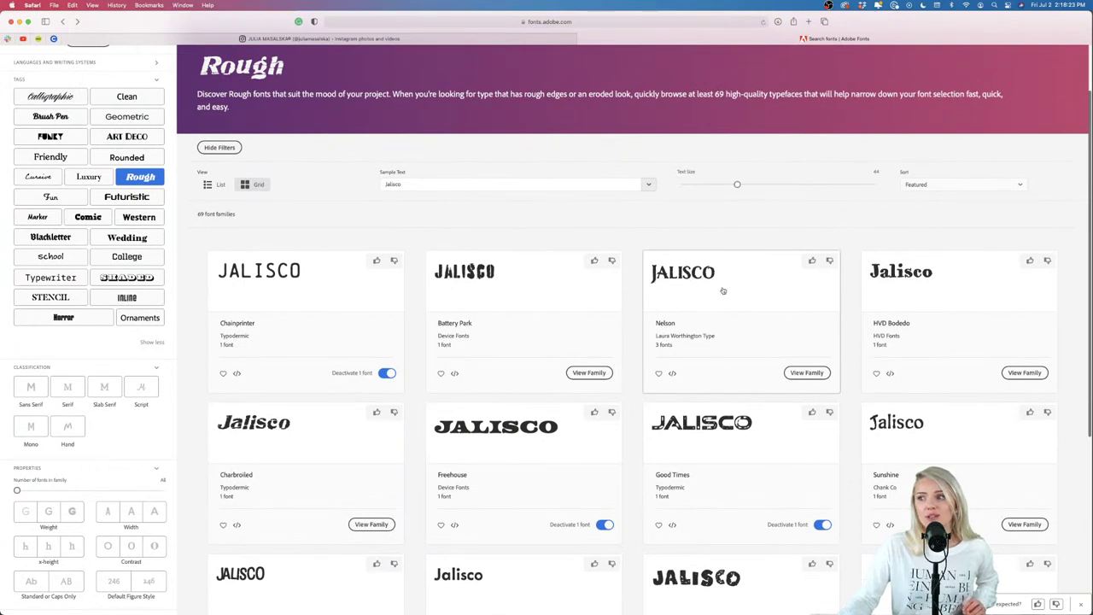
{"action": "left_click", "coordinate": [807, 373]}
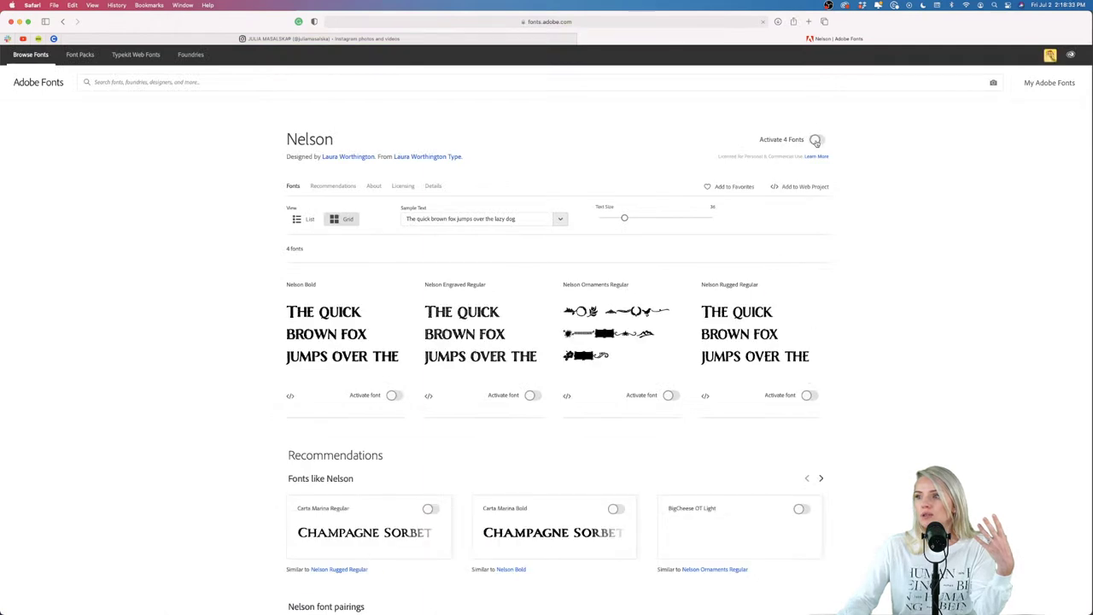
{"action": "left_click", "coordinate": [815, 140]}
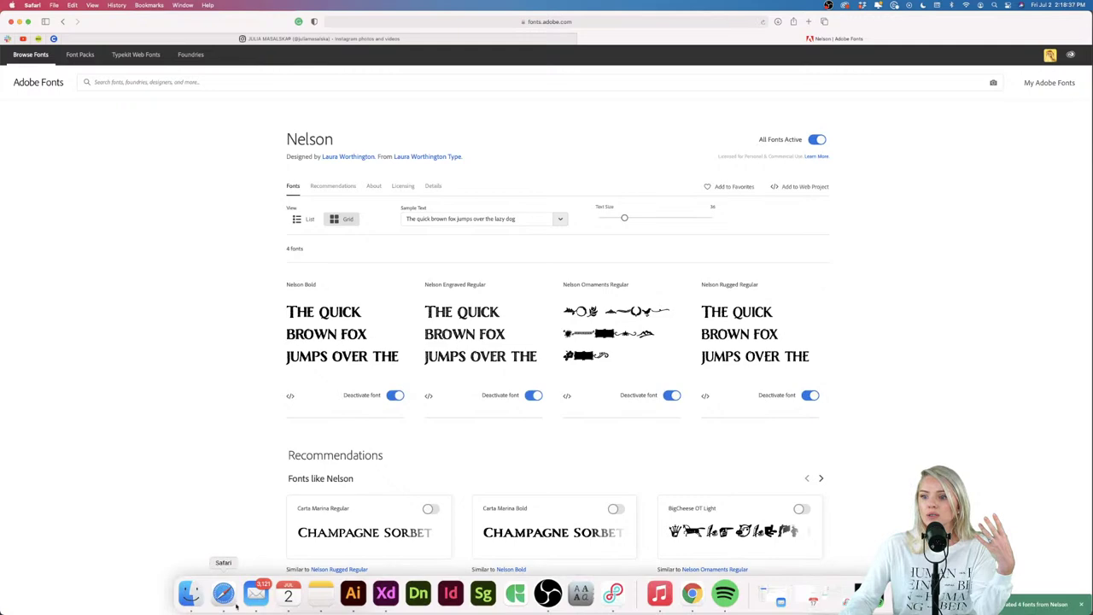
Step: Switch to Illustrator, select the "Jalisco" text on the second artboard and search its font list for "nelson"
{"action": "left_click", "coordinate": [353, 595]}
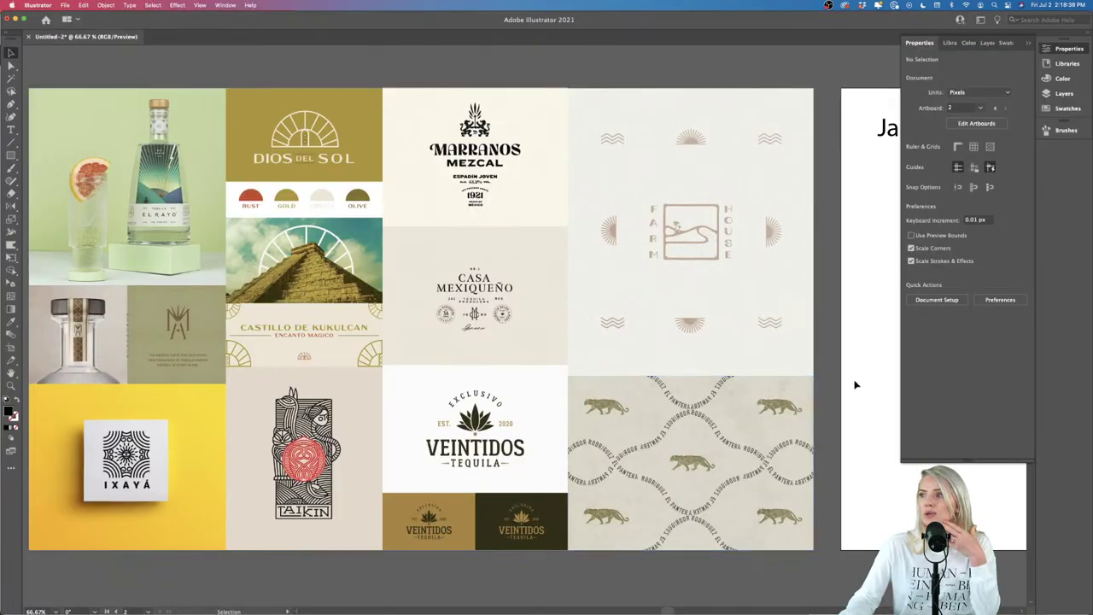
{"action": "scroll", "coordinate": [855, 385], "scroll_direction": "right", "scroll_amount": 5}
{"action": "left_click", "coordinate": [695, 139]}
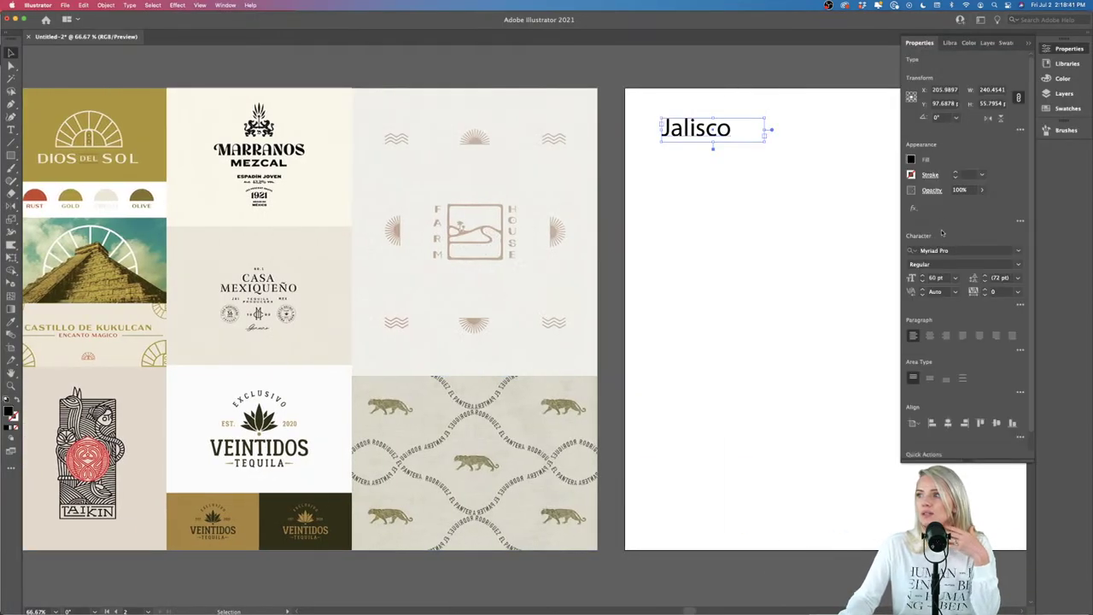
{"action": "left_click", "coordinate": [971, 250]}
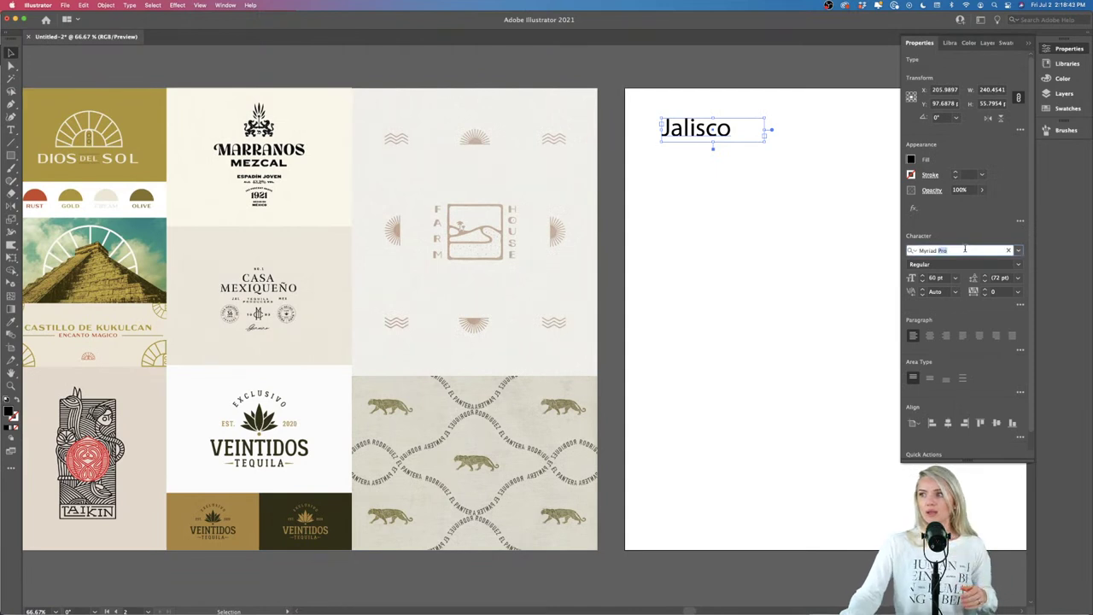
{"action": "type", "text": "neisa"}
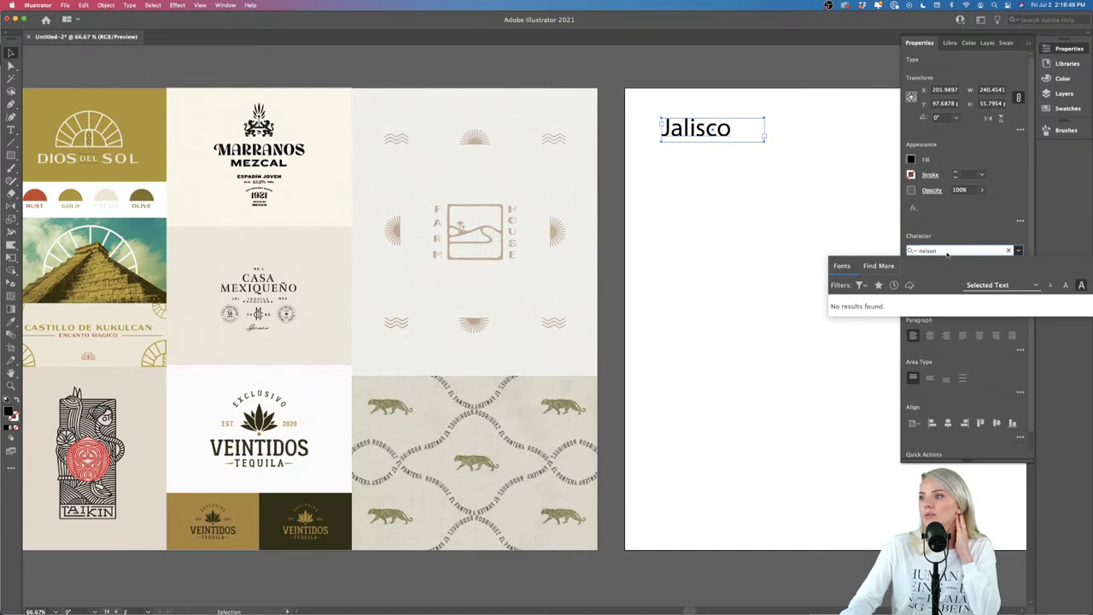
Step: Switch to Adobe Fonts in Safari, filter all fonts by the Clean tag and review the "Jalisco" previews
{"action": "left_click", "coordinate": [224, 591]}
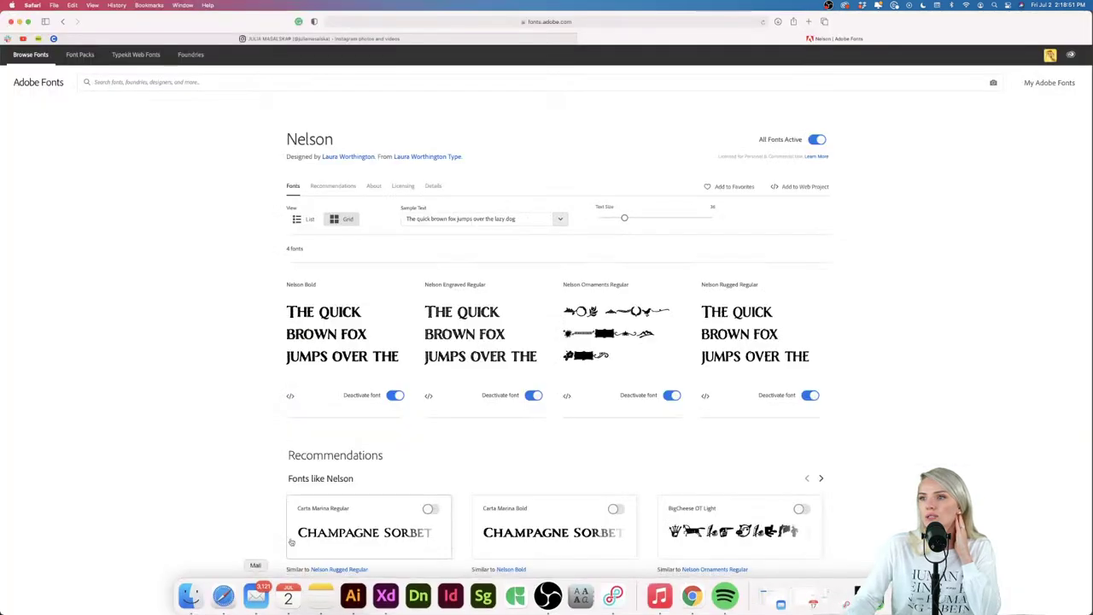
{"action": "left_click", "coordinate": [62, 21]}
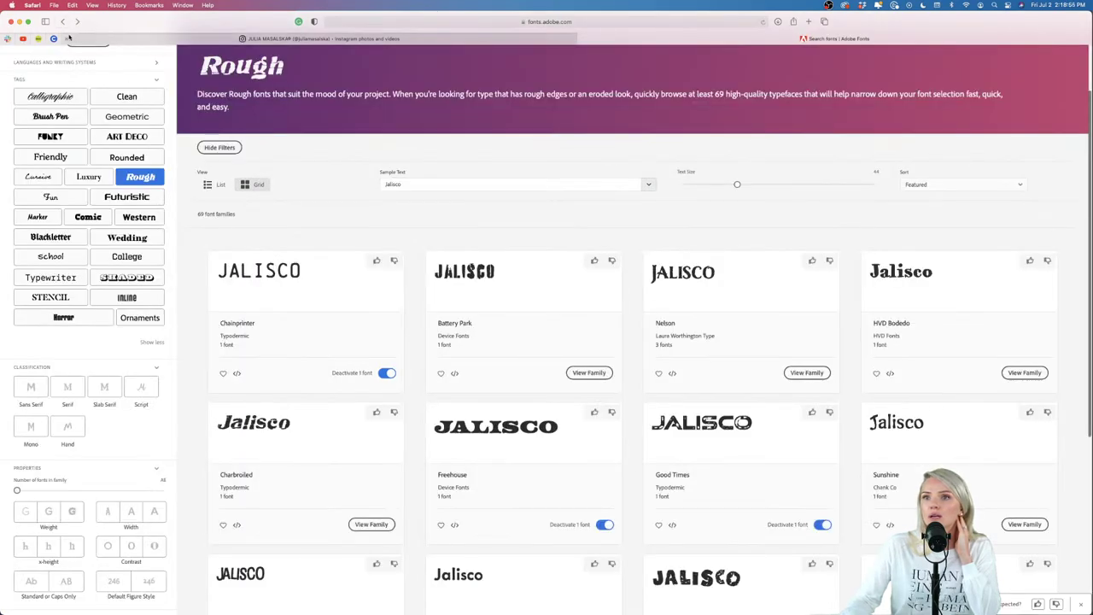
{"action": "left_click", "coordinate": [63, 22]}
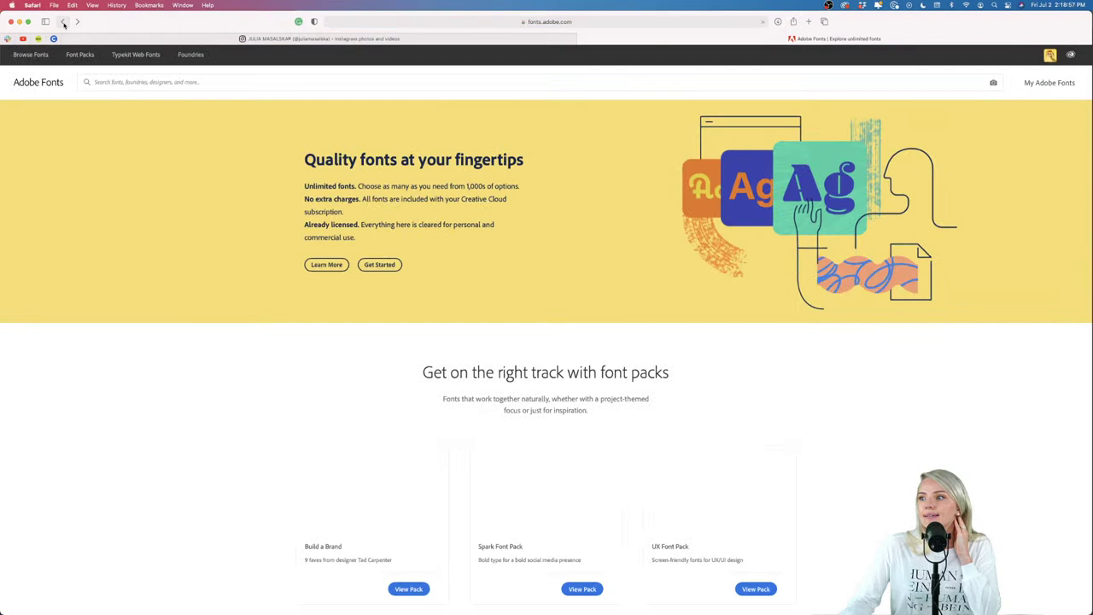
{"action": "left_click", "coordinate": [39, 59]}
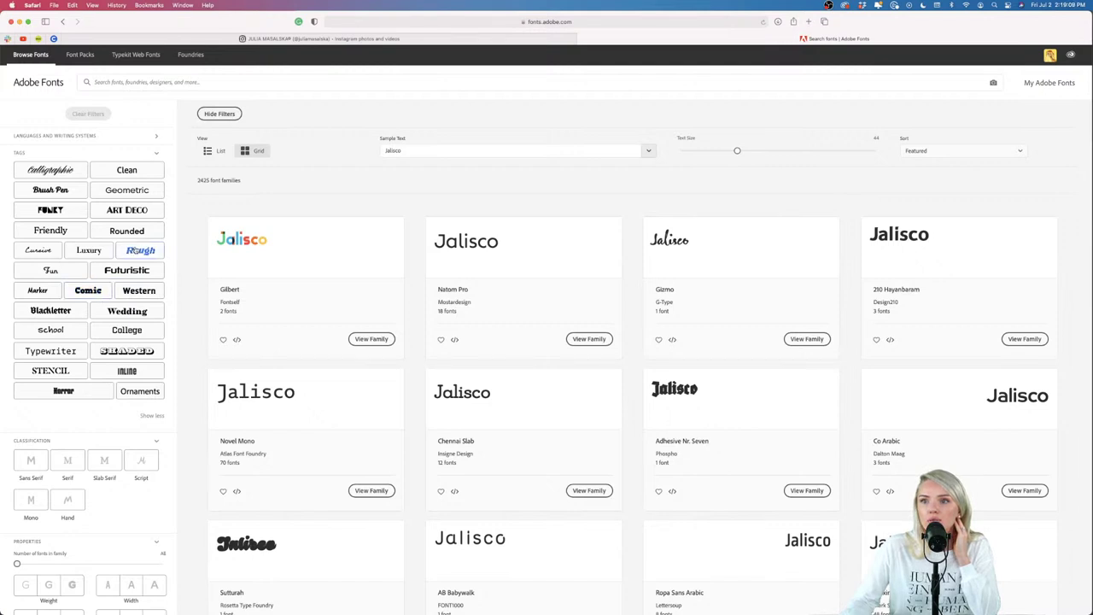
{"action": "left_click", "coordinate": [126, 169]}
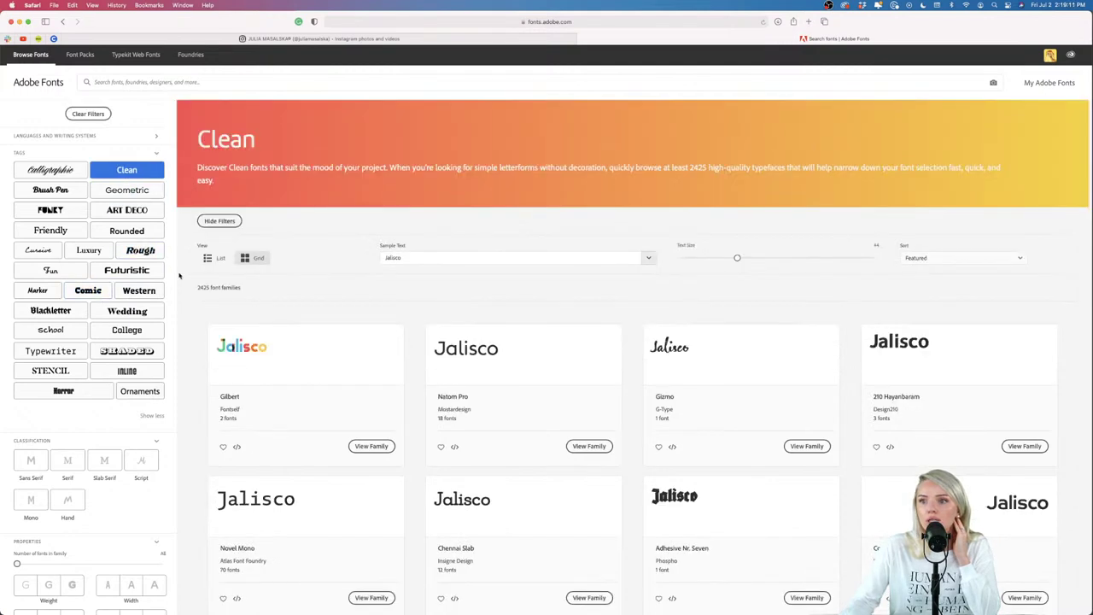
{"action": "scroll", "coordinate": [184, 294], "scroll_direction": "down", "scroll_amount": 6}
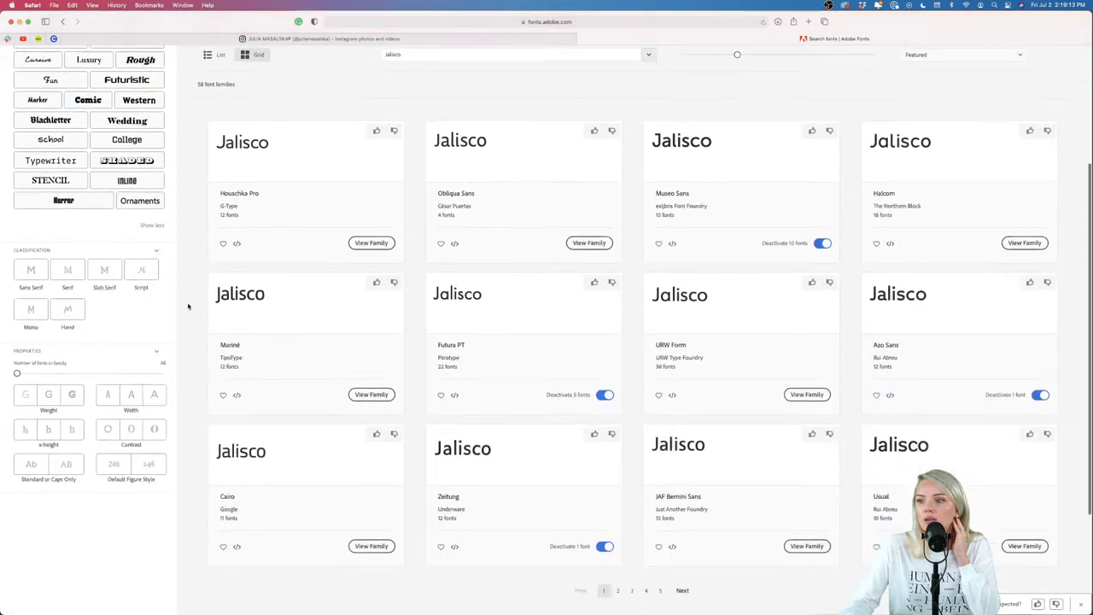
{"action": "scroll", "coordinate": [187, 306], "scroll_direction": "up", "scroll_amount": 6}
{"action": "scroll", "coordinate": [188, 306], "scroll_direction": "down", "scroll_amount": 6}
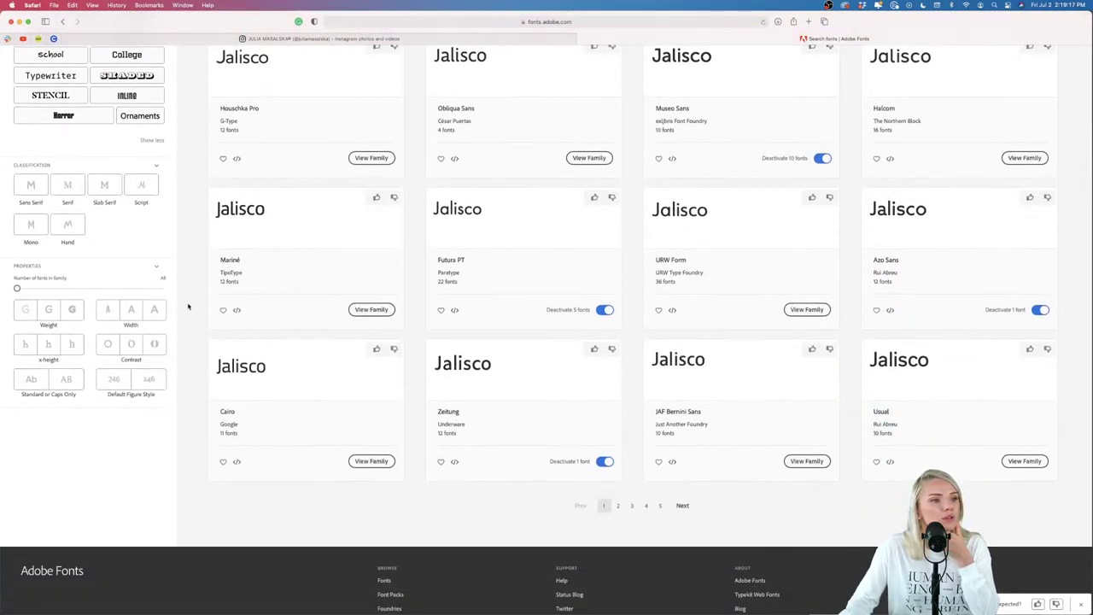
Step: Switch to Illustrator, set the "Jalisco" text to Museo Sans Cond and try the Nelson font search again
{"action": "mouse_move", "coordinate": [344, 611]}
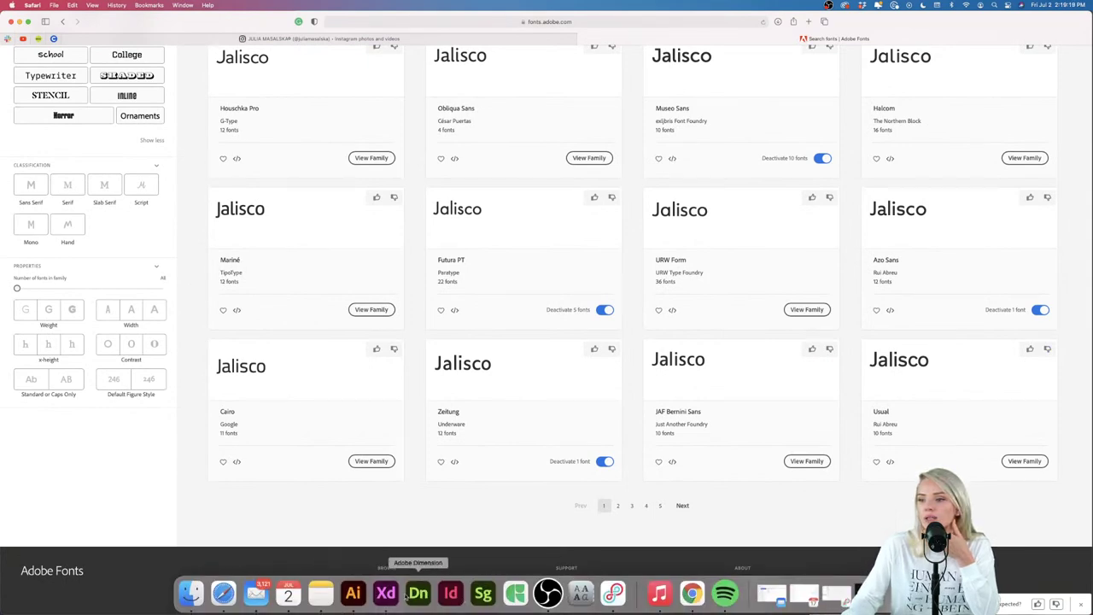
{"action": "left_click", "coordinate": [358, 595]}
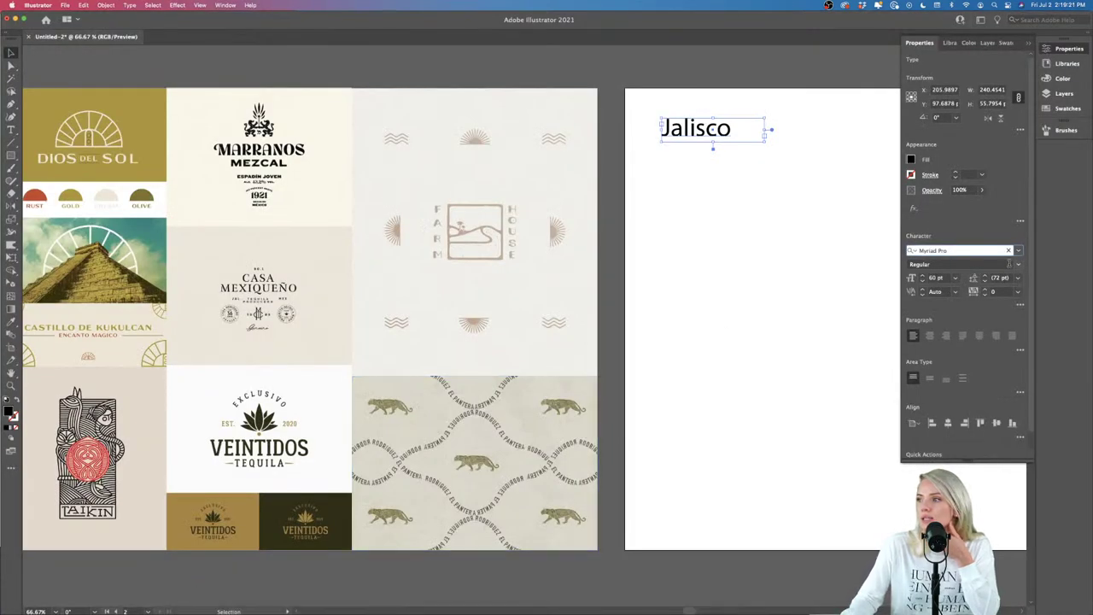
{"action": "left_click", "coordinate": [974, 253]}
{"action": "type", "text": "Museo Sans Condnelsom"}
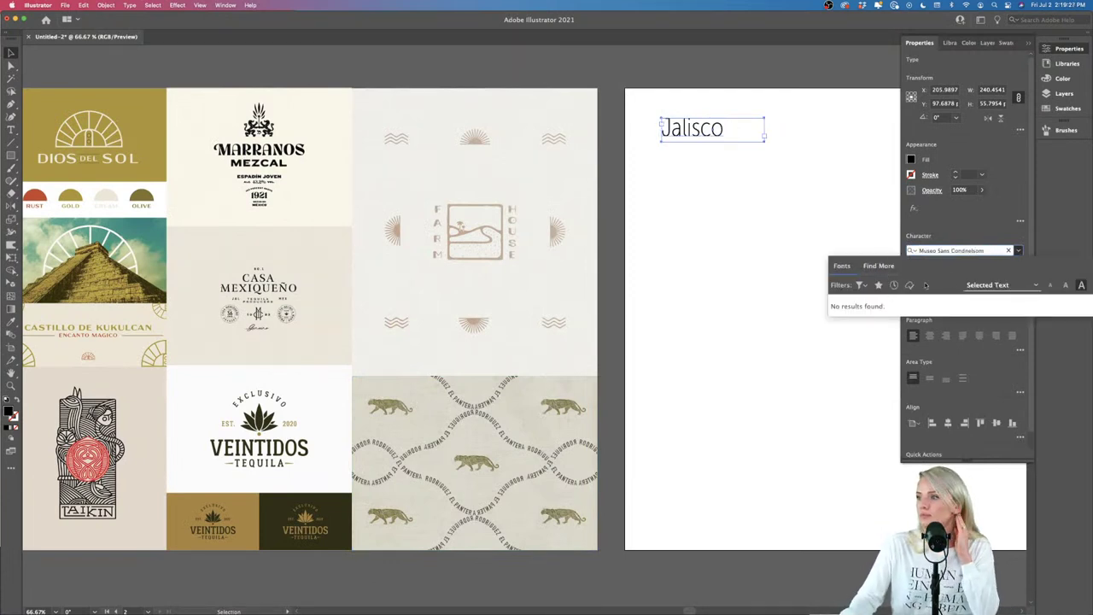
Step: Clear the font search, limit the font list to recently added fonts and look through it for Nelson
{"action": "left_click", "coordinate": [1006, 250]}
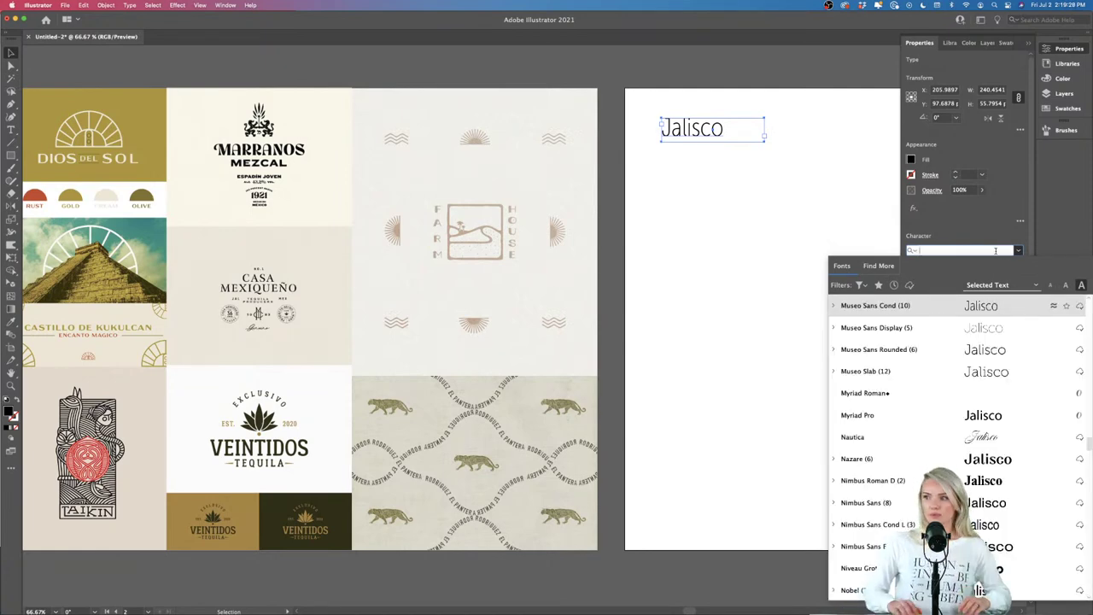
{"action": "scroll", "coordinate": [939, 427], "scroll_direction": "up", "scroll_amount": 20}
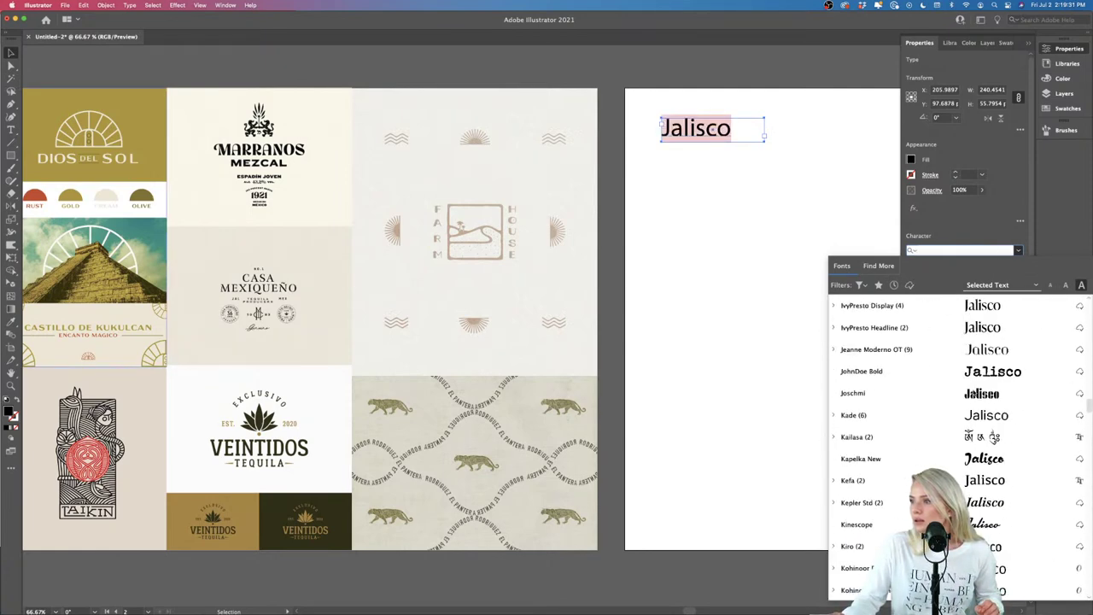
{"action": "scroll", "coordinate": [939, 384], "scroll_direction": "up", "scroll_amount": 10}
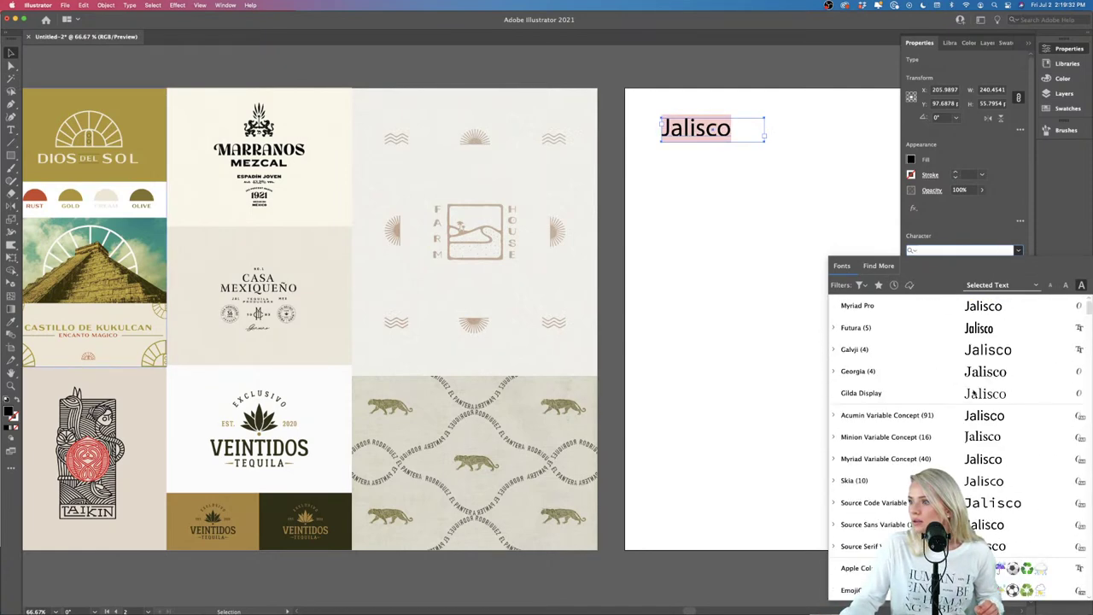
{"action": "left_click", "coordinate": [894, 285]}
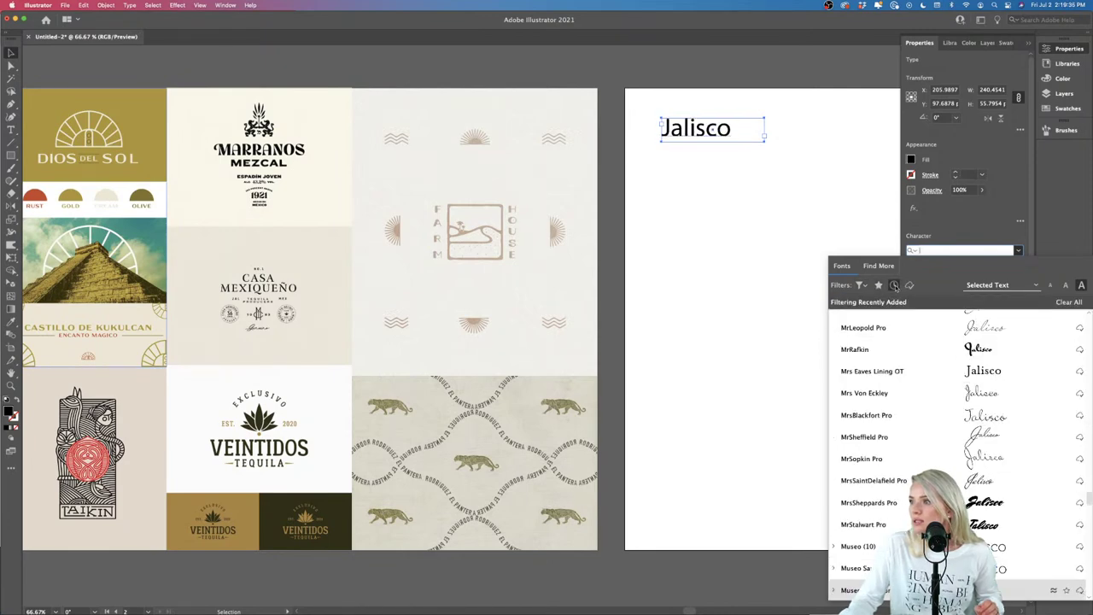
{"action": "scroll", "coordinate": [922, 342], "scroll_direction": "down", "scroll_amount": 5}
{"action": "scroll", "coordinate": [922, 342], "scroll_direction": "up", "scroll_amount": 5}
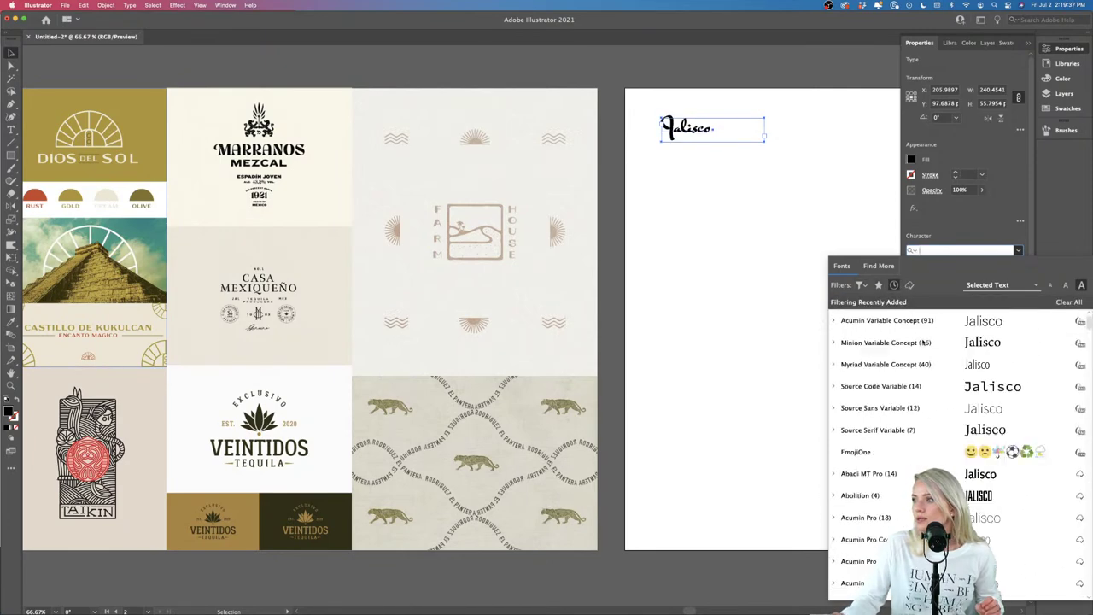
{"action": "scroll", "coordinate": [919, 388], "scroll_direction": "down", "scroll_amount": 1}
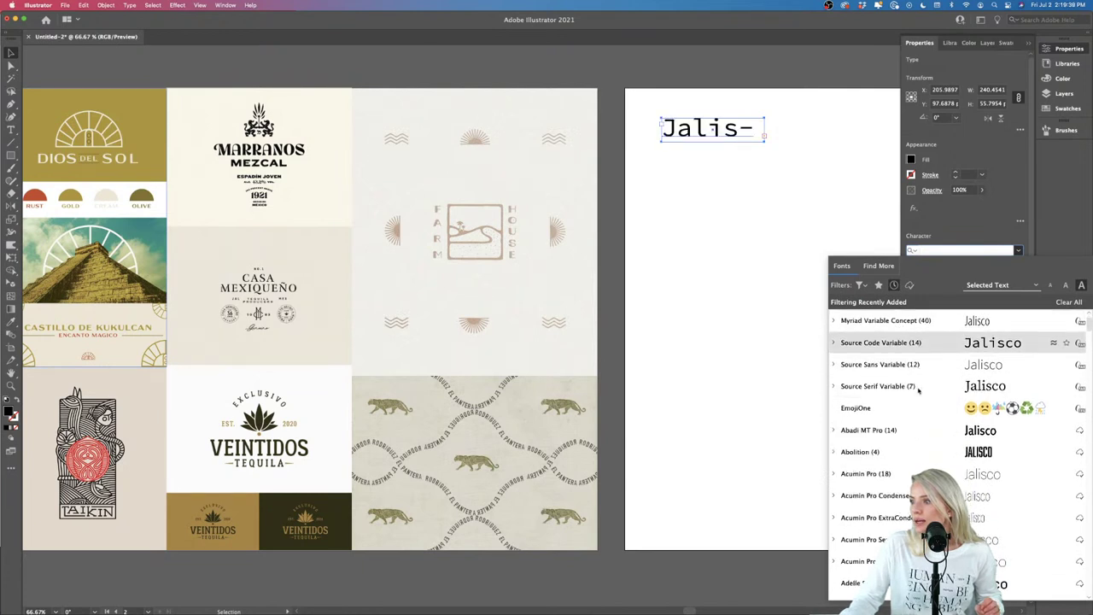
{"action": "scroll", "coordinate": [919, 388], "scroll_direction": "down", "scroll_amount": 5}
{"action": "scroll", "coordinate": [919, 387], "scroll_direction": "up", "scroll_amount": 6}
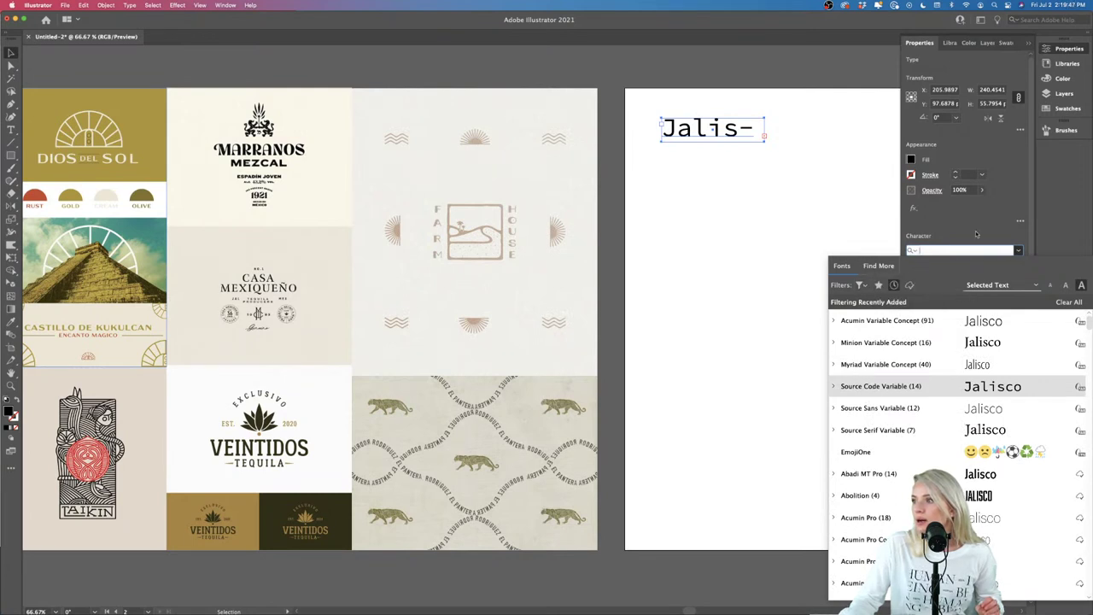
{"action": "key", "text": "Escape"}
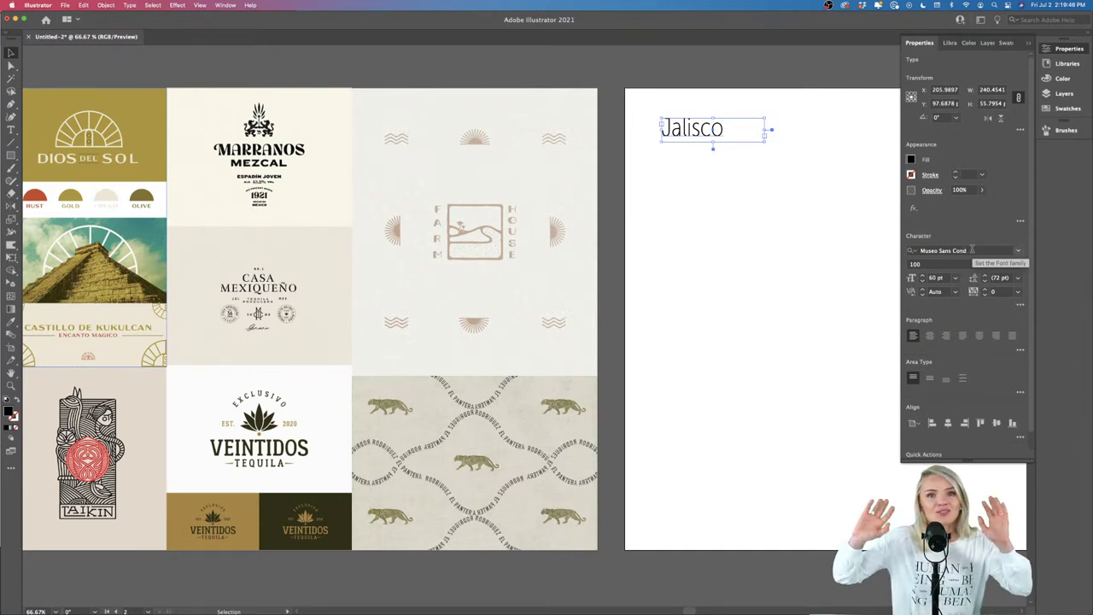
Step: Search the recently added fonts for "nelson" and remove the Recently Added filter
{"action": "left_click", "coordinate": [973, 251]}
{"action": "triple_click", "coordinate": [973, 251]}
{"action": "type", "text": "nelson"}
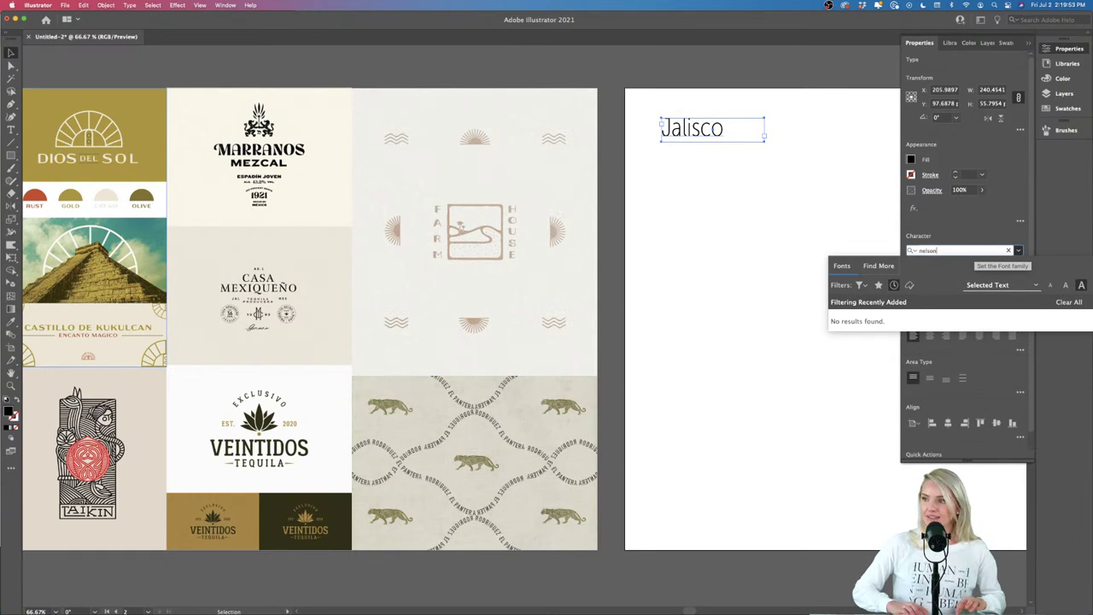
{"action": "left_click", "coordinate": [860, 285]}
{"action": "left_click", "coordinate": [893, 285]}
{"action": "left_click", "coordinate": [893, 285]}
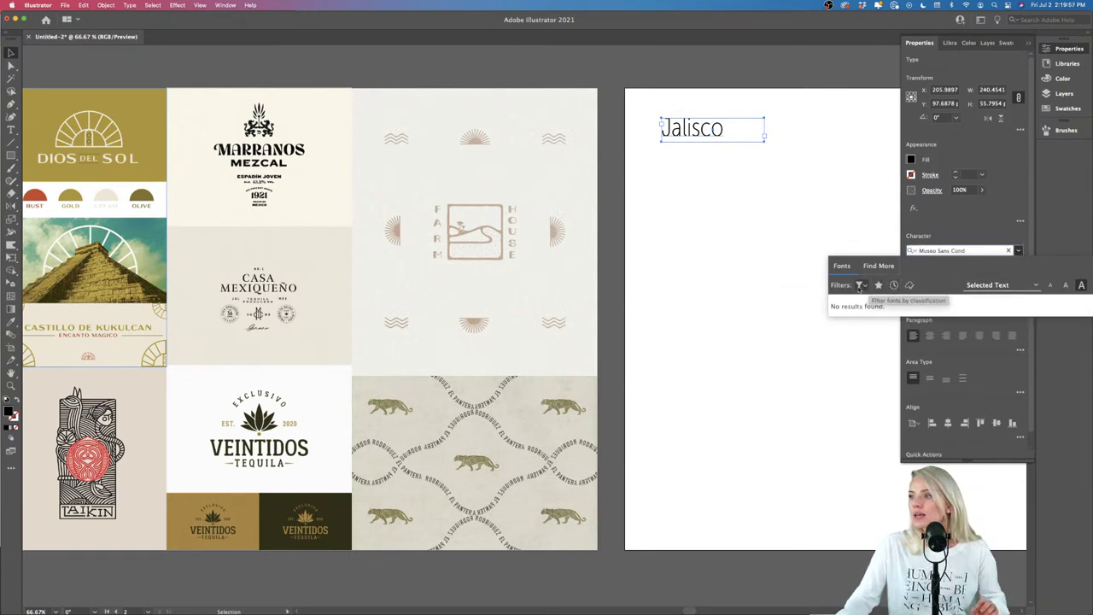
Step: Clear the current font name, search the full font list for "nelson" again and close the list
{"action": "left_click", "coordinate": [860, 285]}
{"action": "left_click", "coordinate": [862, 285]}
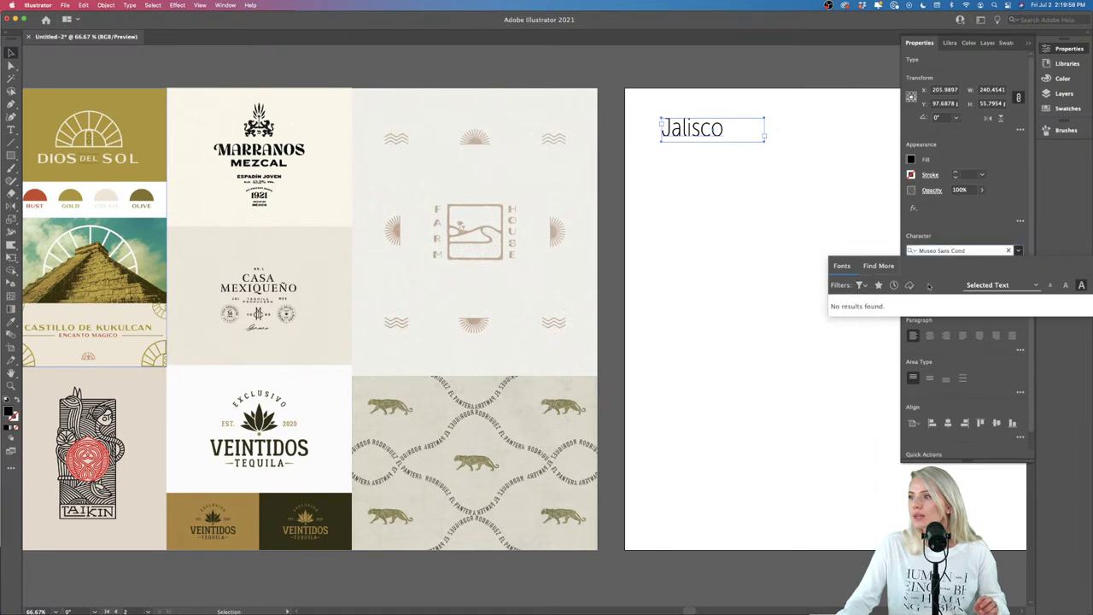
{"action": "left_click", "coordinate": [1008, 251]}
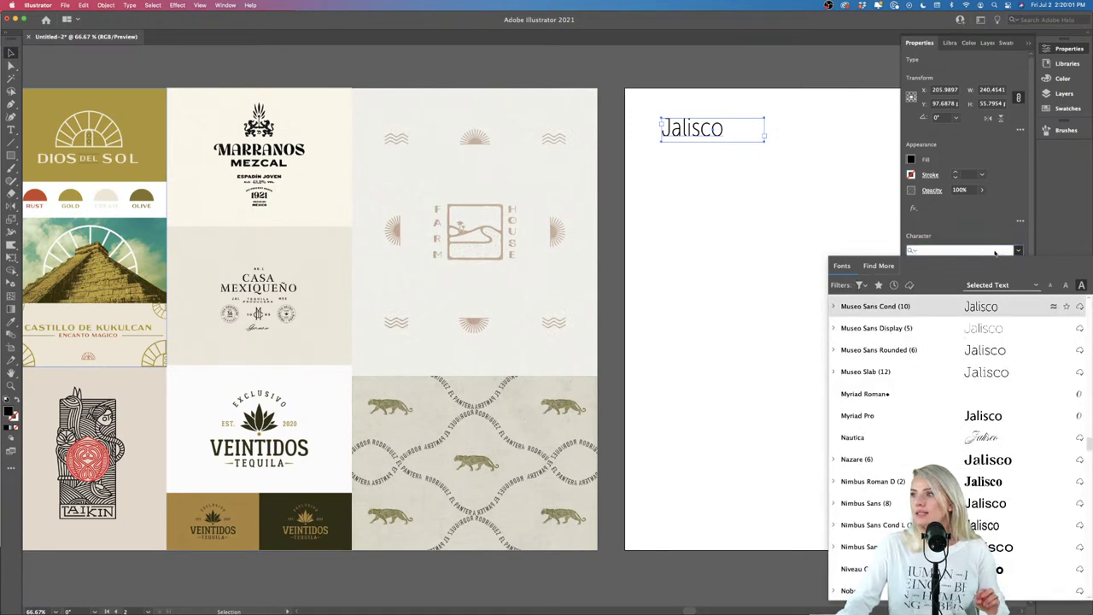
{"action": "type", "text": "neis"}
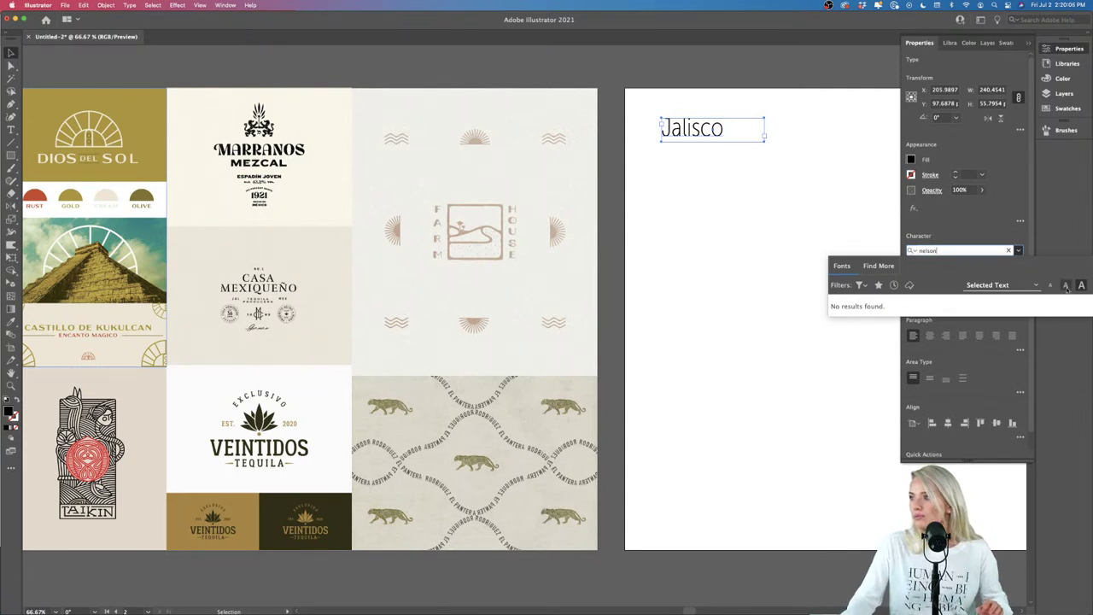
{"action": "key", "text": "Escape"}
{"action": "mouse_move", "coordinate": [707, 608]}
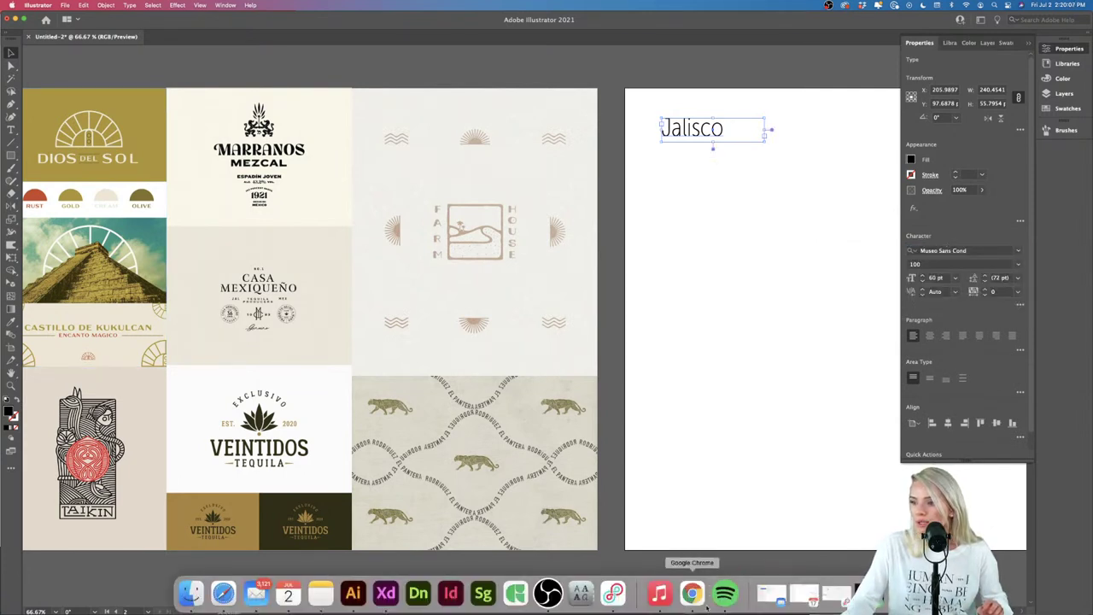
{"action": "left_click", "coordinate": [190, 592]}
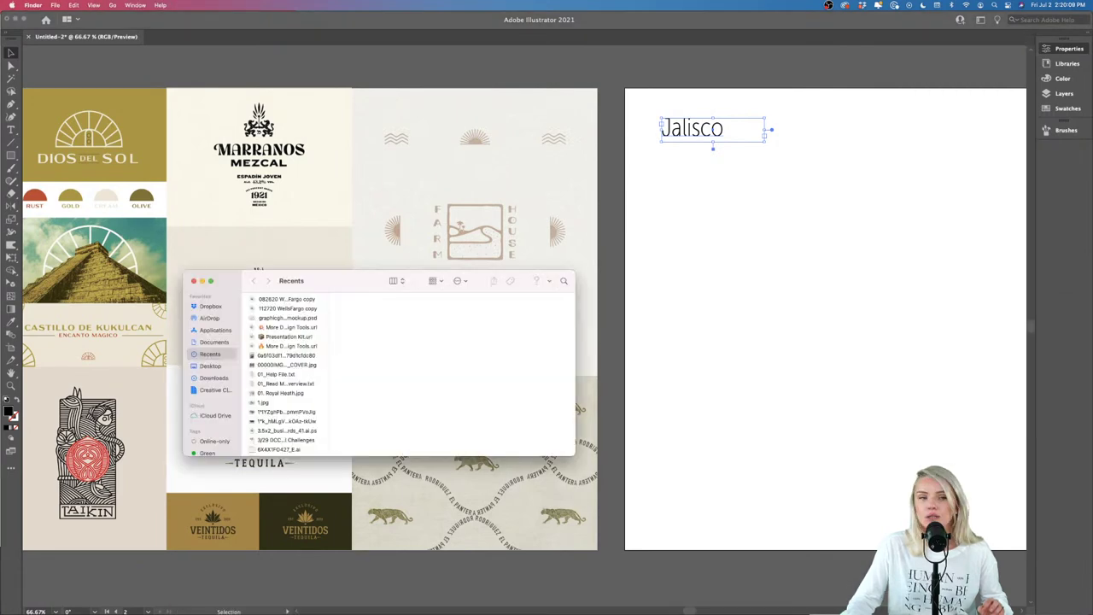
{"action": "key", "text": "super+h"}
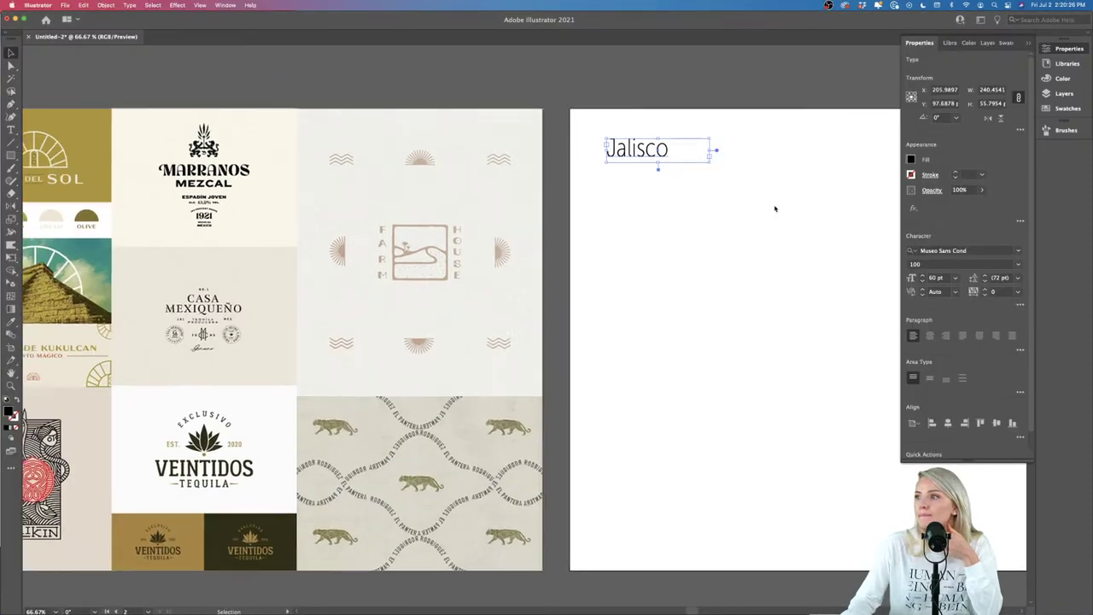
Step: Look through the font list from Museo Sans past the Noto Sans families to the O fonts for Nelson
{"action": "scroll", "coordinate": [774, 209], "scroll_direction": "right", "scroll_amount": 5}
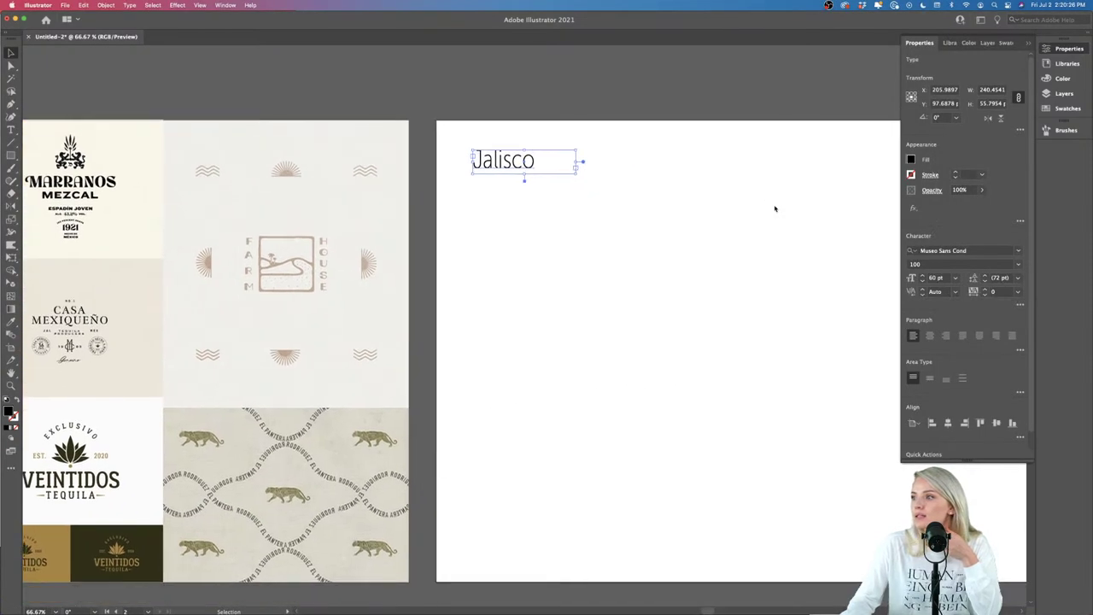
{"action": "left_click", "coordinate": [1018, 250]}
{"action": "scroll", "coordinate": [1010, 306], "scroll_direction": "down", "scroll_amount": 5}
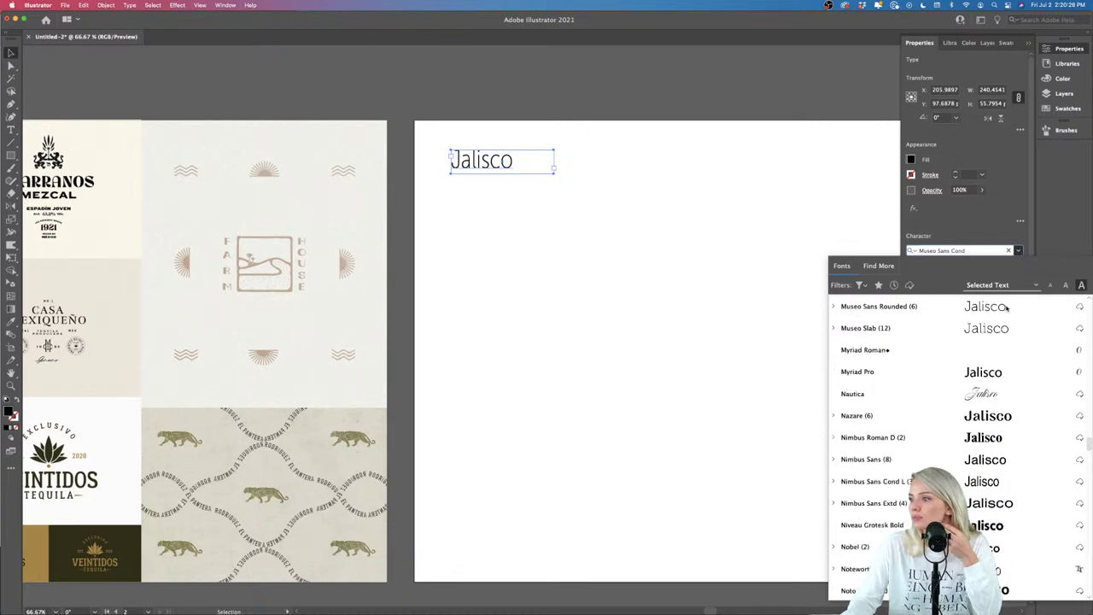
{"action": "scroll", "coordinate": [1007, 393], "scroll_direction": "down", "scroll_amount": 4}
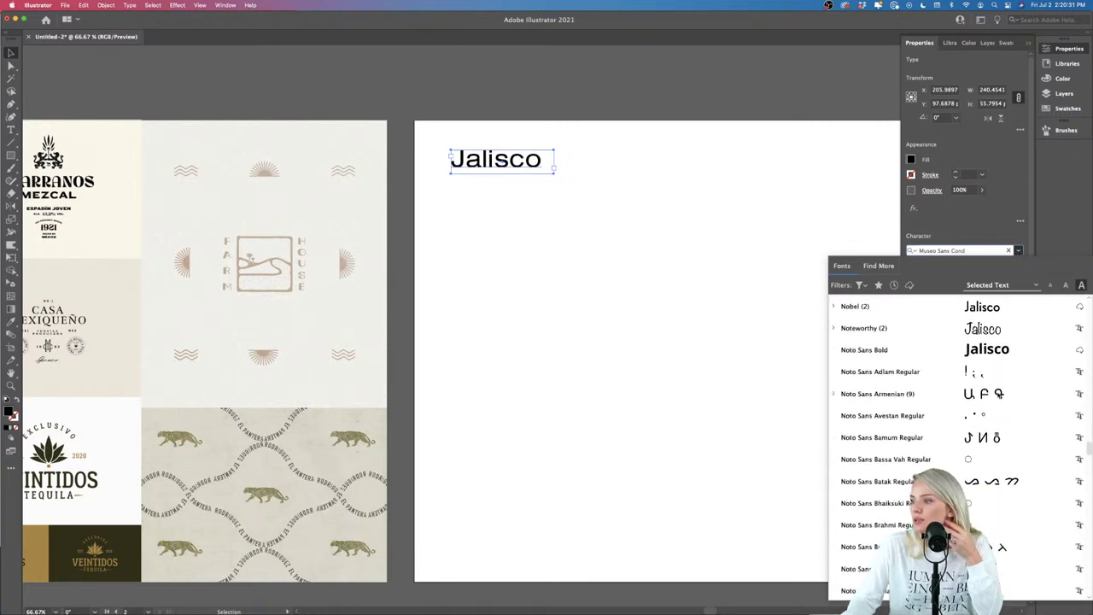
{"action": "scroll", "coordinate": [997, 394], "scroll_direction": "down", "scroll_amount": 14}
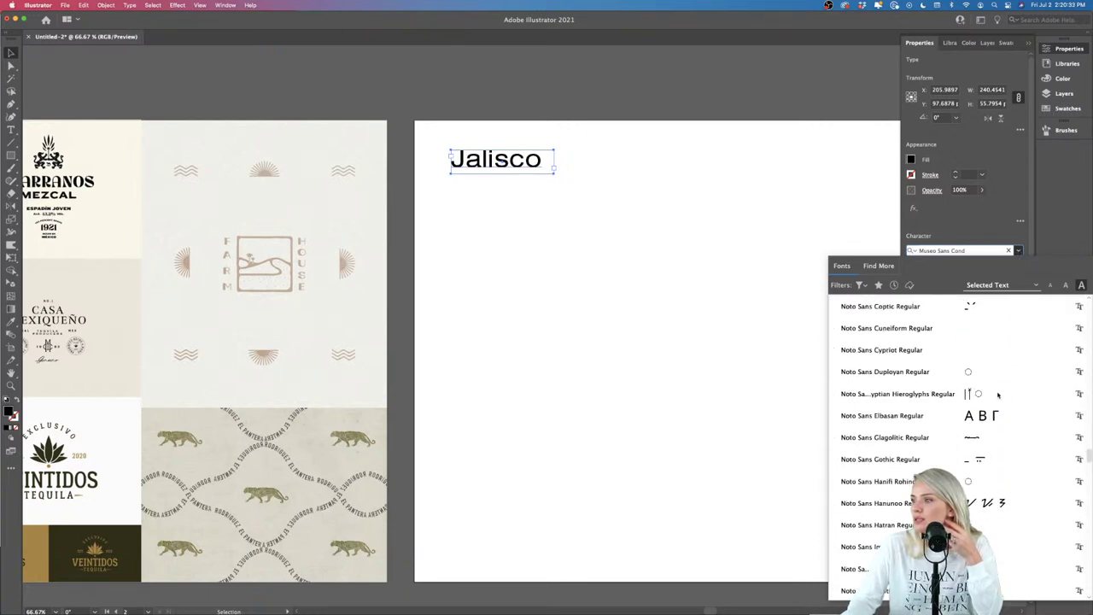
{"action": "scroll", "coordinate": [997, 394], "scroll_direction": "down", "scroll_amount": 13}
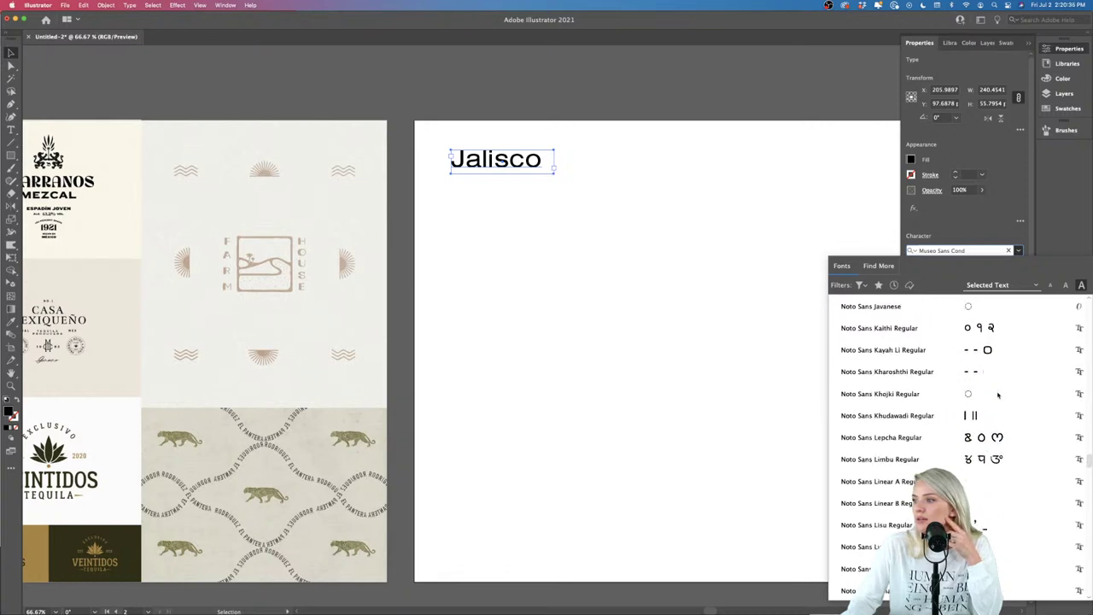
{"action": "scroll", "coordinate": [997, 394], "scroll_direction": "down", "scroll_amount": 4}
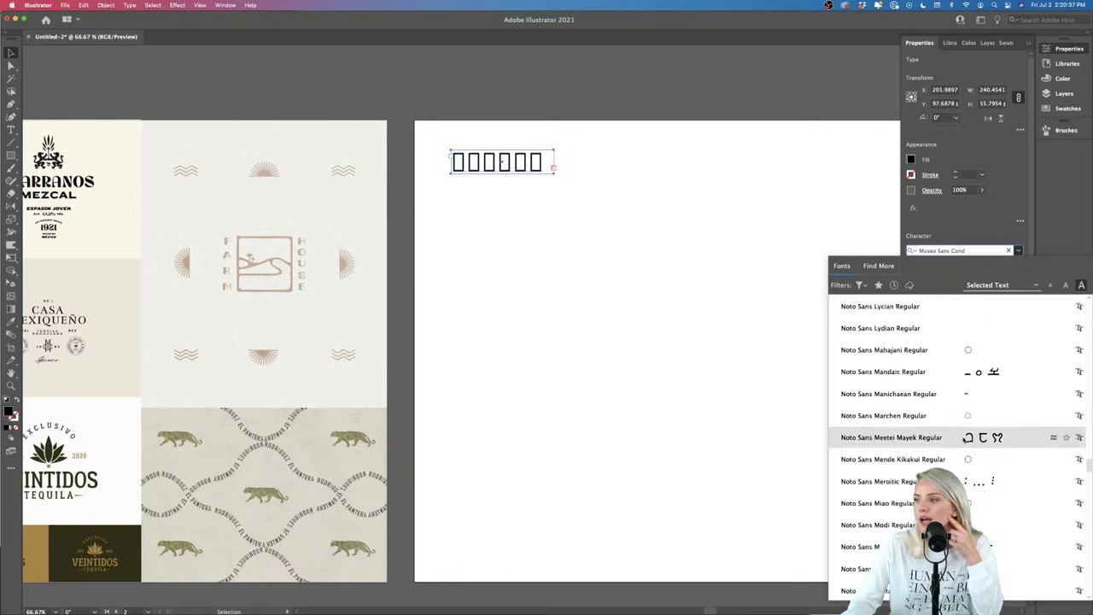
{"action": "scroll", "coordinate": [986, 438], "scroll_direction": "down", "scroll_amount": 17}
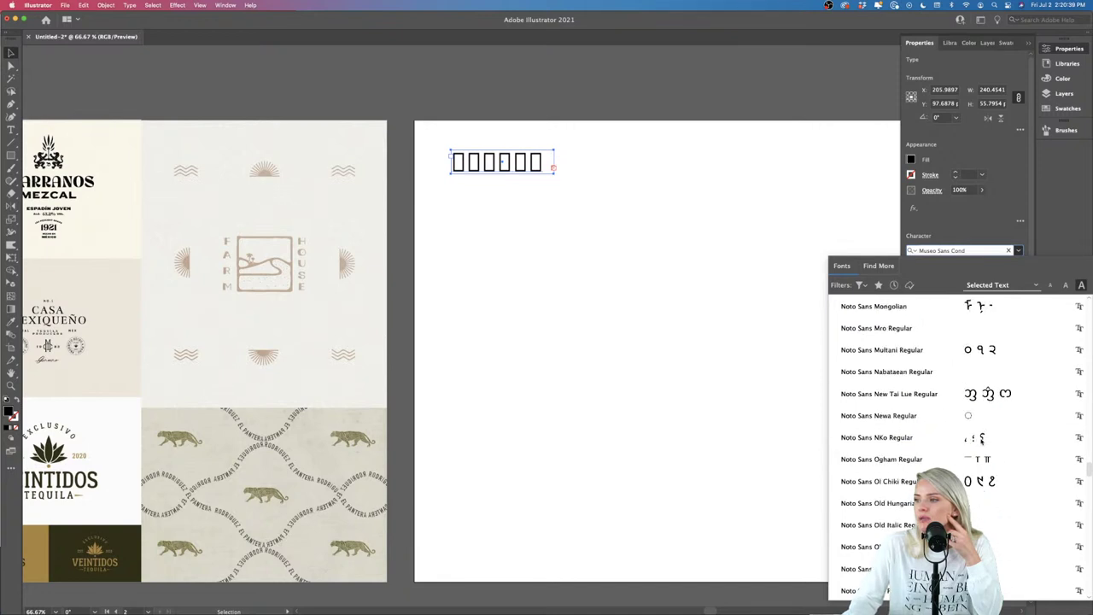
{"action": "scroll", "coordinate": [981, 439], "scroll_direction": "down", "scroll_amount": 20}
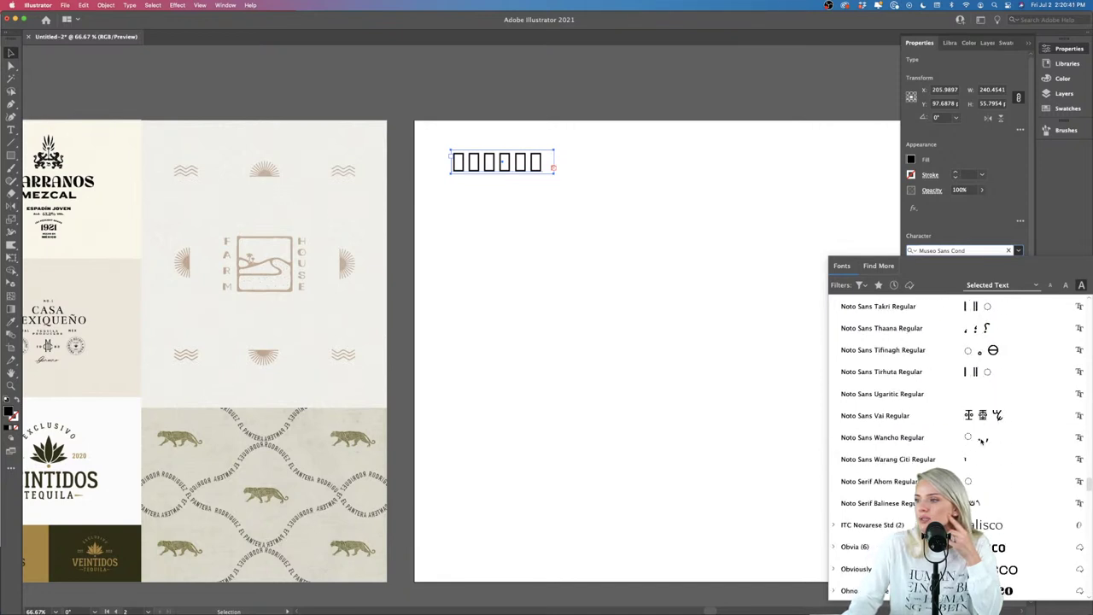
{"action": "scroll", "coordinate": [981, 439], "scroll_direction": "up", "scroll_amount": 3}
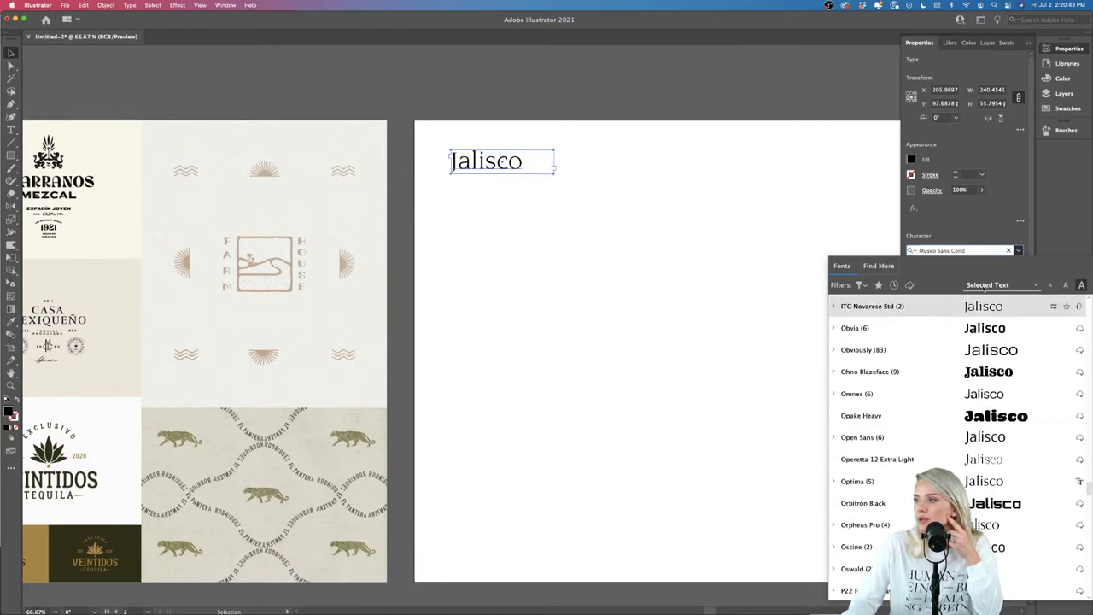
Step: Search for "nelson" among the installed fonts and the additional Adobe fonts, then close the font list
{"action": "left_click", "coordinate": [1008, 250]}
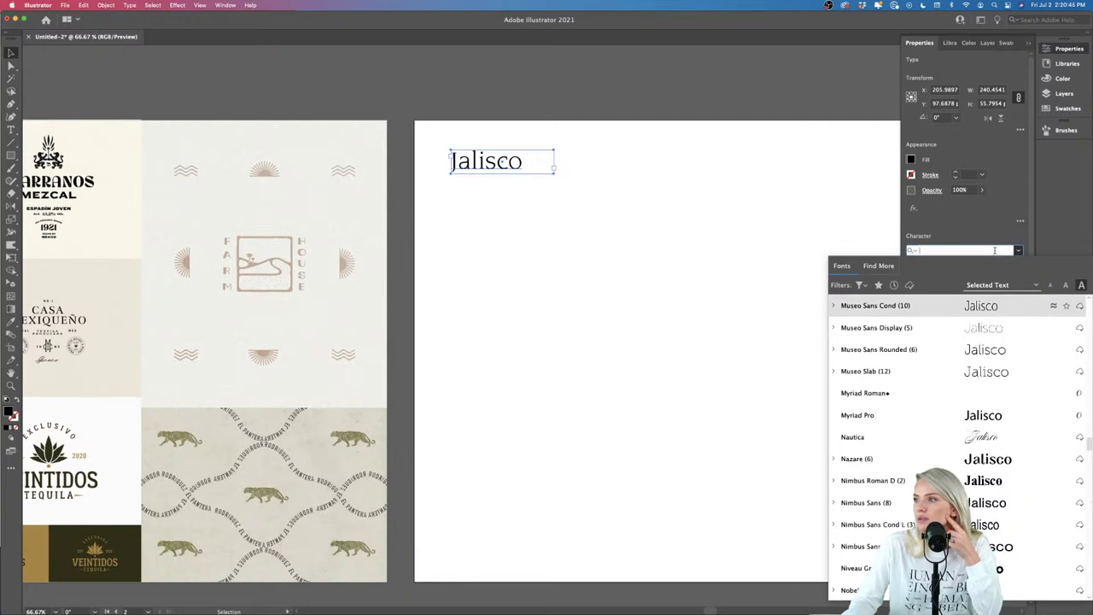
{"action": "type", "text": "nelson"}
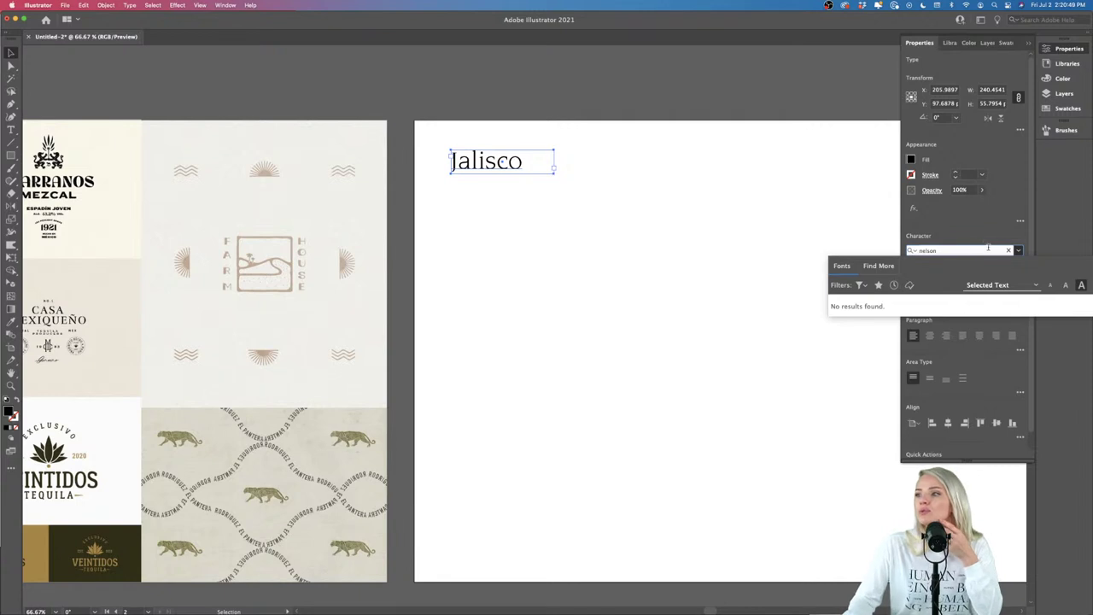
{"action": "left_click", "coordinate": [875, 265]}
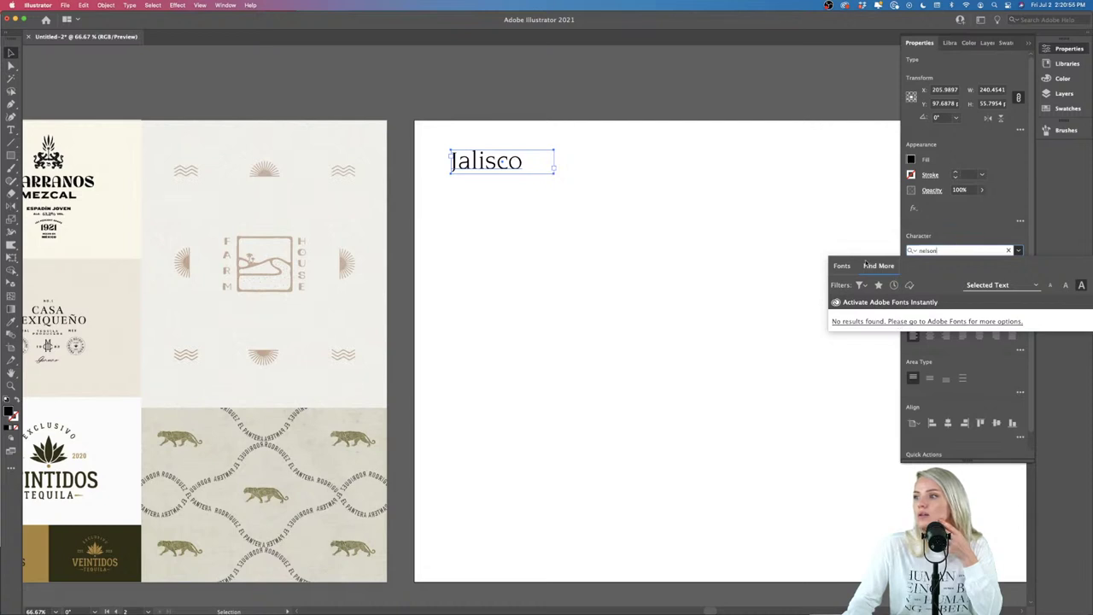
{"action": "left_click", "coordinate": [999, 232]}
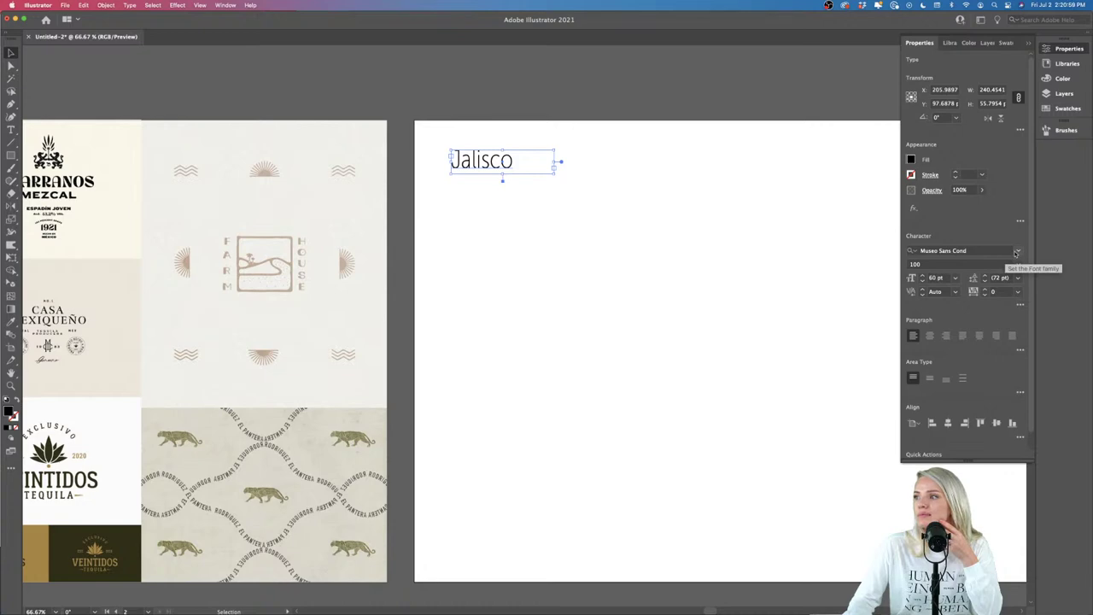
Step: Switch to Adobe Fonts in Safari, review the second page of Clean fonts and filter by the Shaded tag instead
{"action": "left_click", "coordinate": [192, 593]}
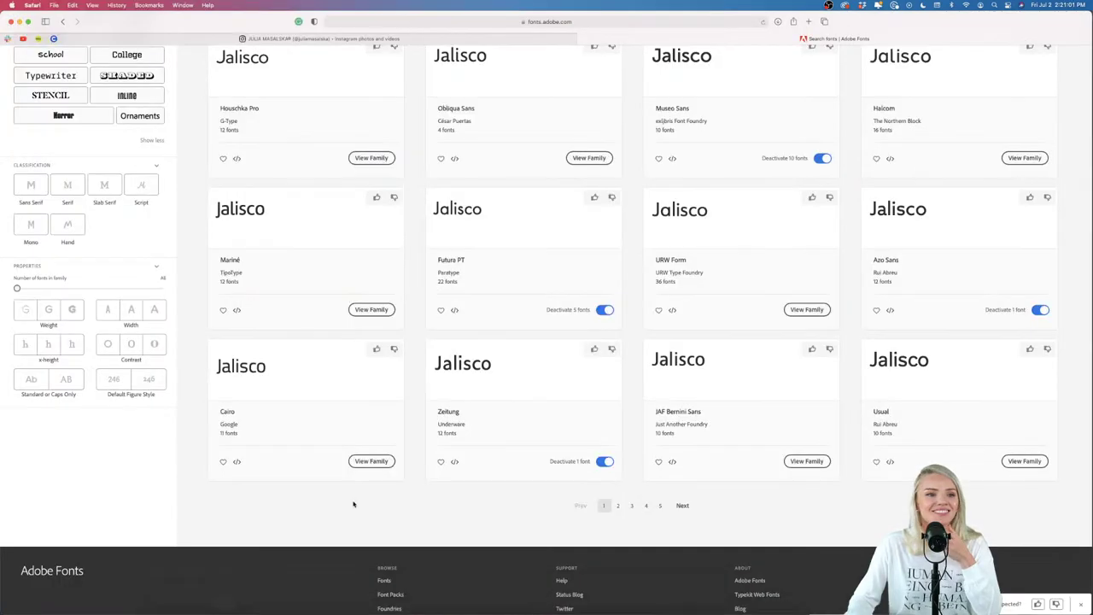
{"action": "key", "text": "super+Tab"}
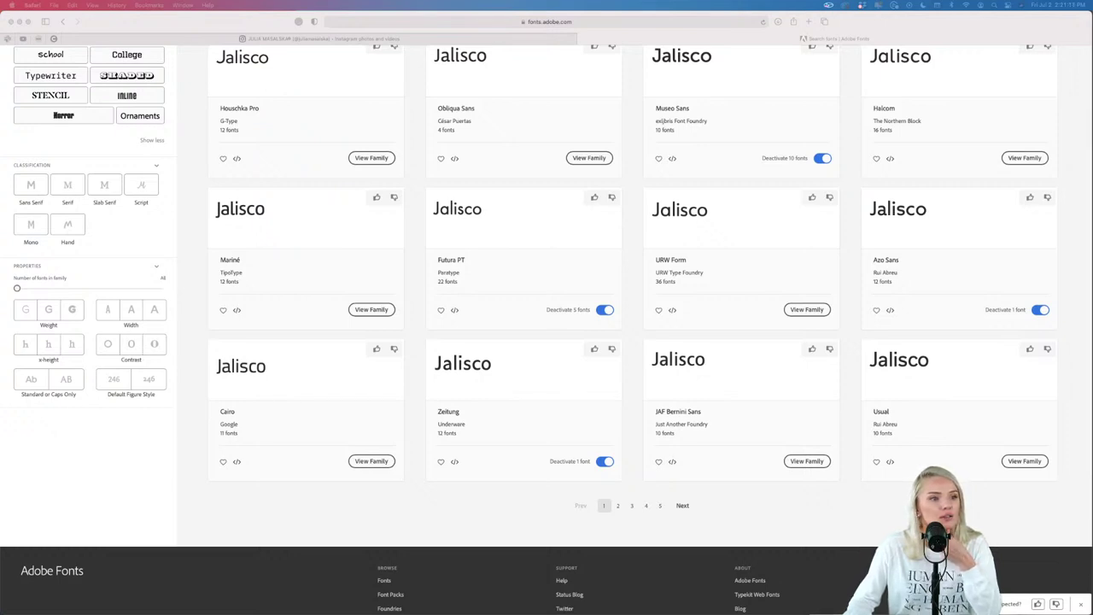
{"action": "scroll", "coordinate": [522, 417], "scroll_direction": "down", "scroll_amount": 2}
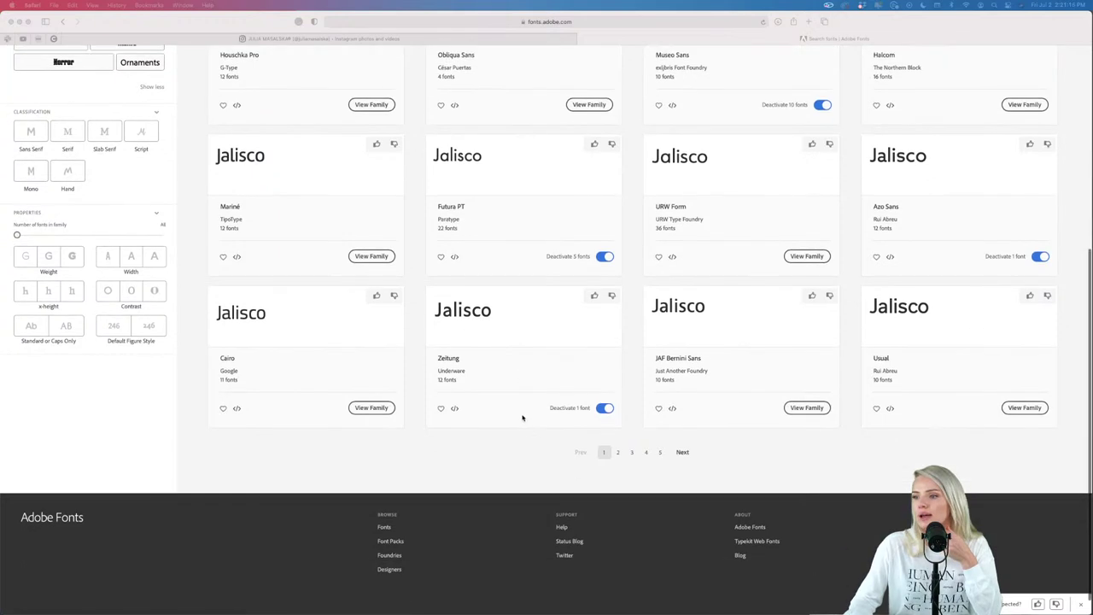
{"action": "left_click", "coordinate": [620, 453]}
{"action": "left_click", "coordinate": [620, 453]}
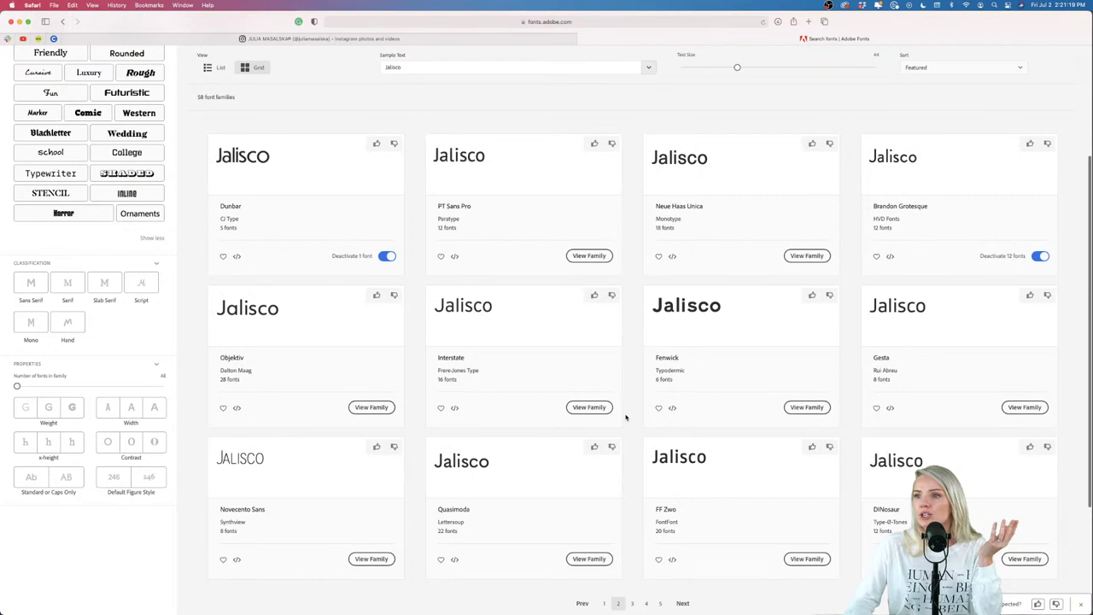
{"action": "scroll", "coordinate": [626, 416], "scroll_direction": "up", "scroll_amount": 4}
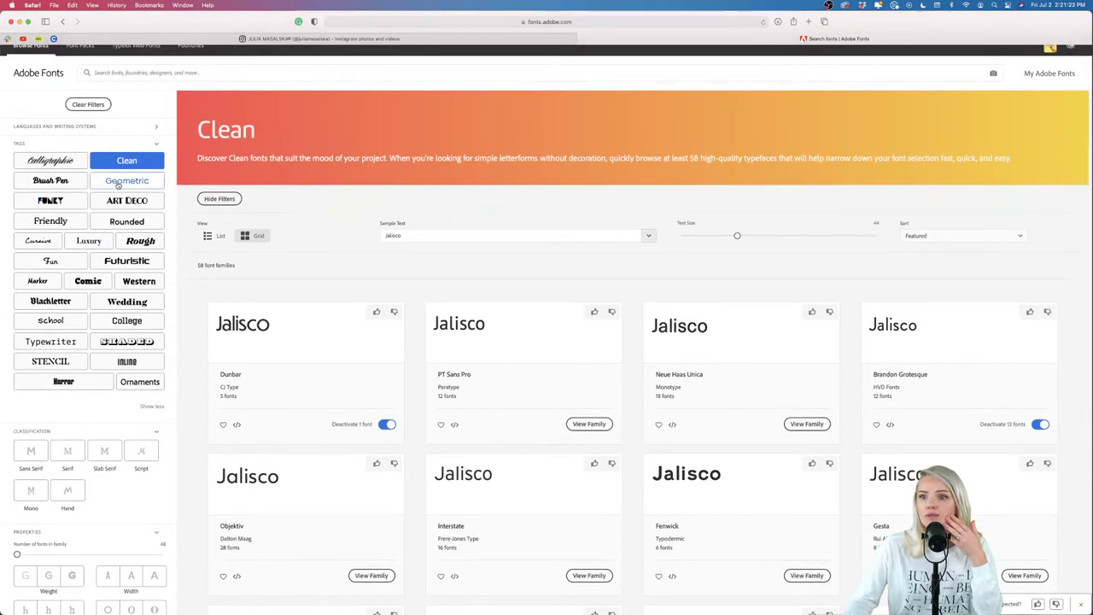
{"action": "left_click", "coordinate": [114, 342]}
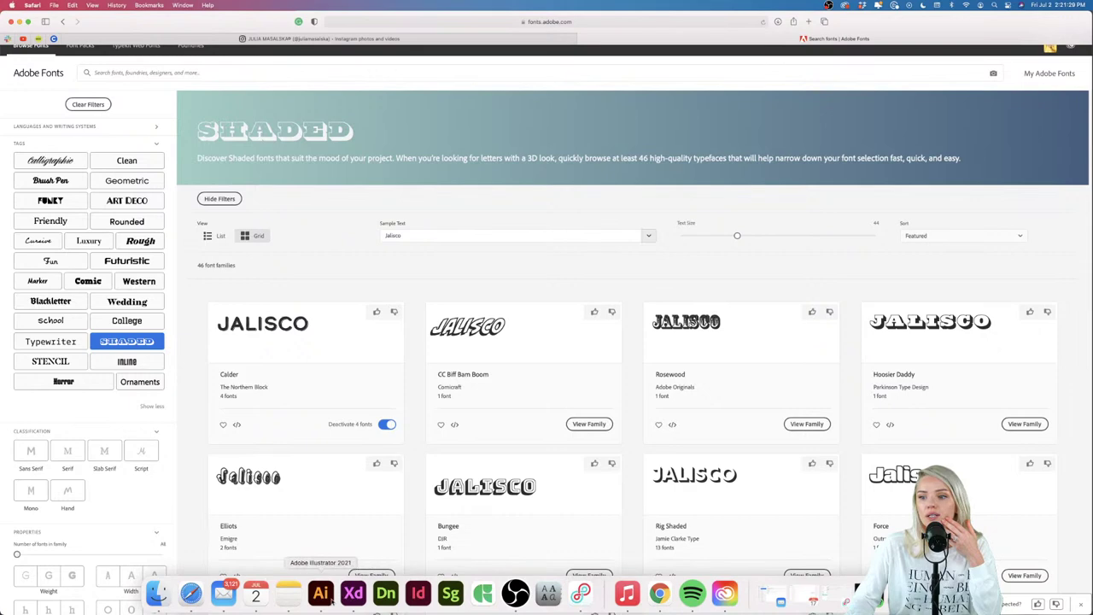
Step: Switch to Illustrator, set the "Jalisco" text to Calder Dark Grit and widen its frame to about 470 px
{"action": "left_click", "coordinate": [329, 600]}
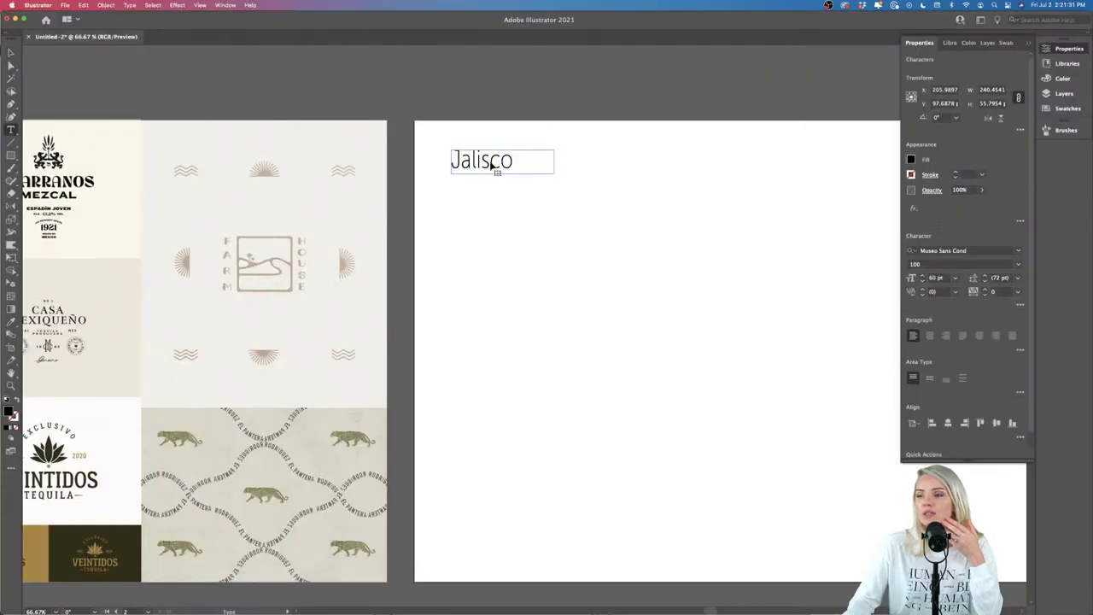
{"action": "double_click", "coordinate": [491, 167]}
{"action": "left_click", "coordinate": [11, 53]}
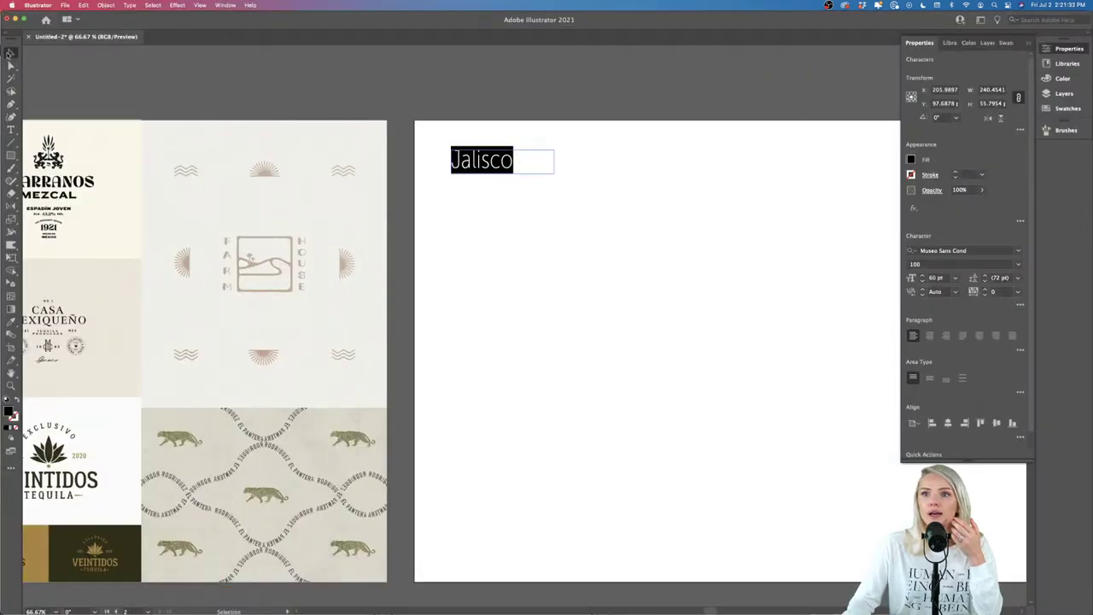
{"action": "left_click", "coordinate": [990, 251]}
{"action": "left_click", "coordinate": [1008, 250]}
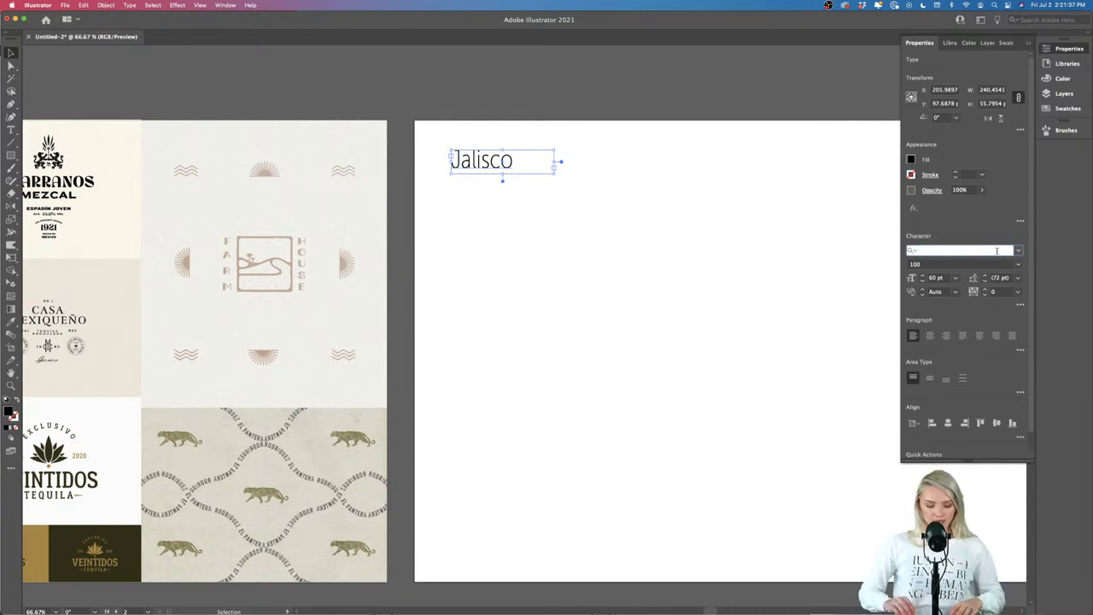
{"action": "type", "text": "calder"}
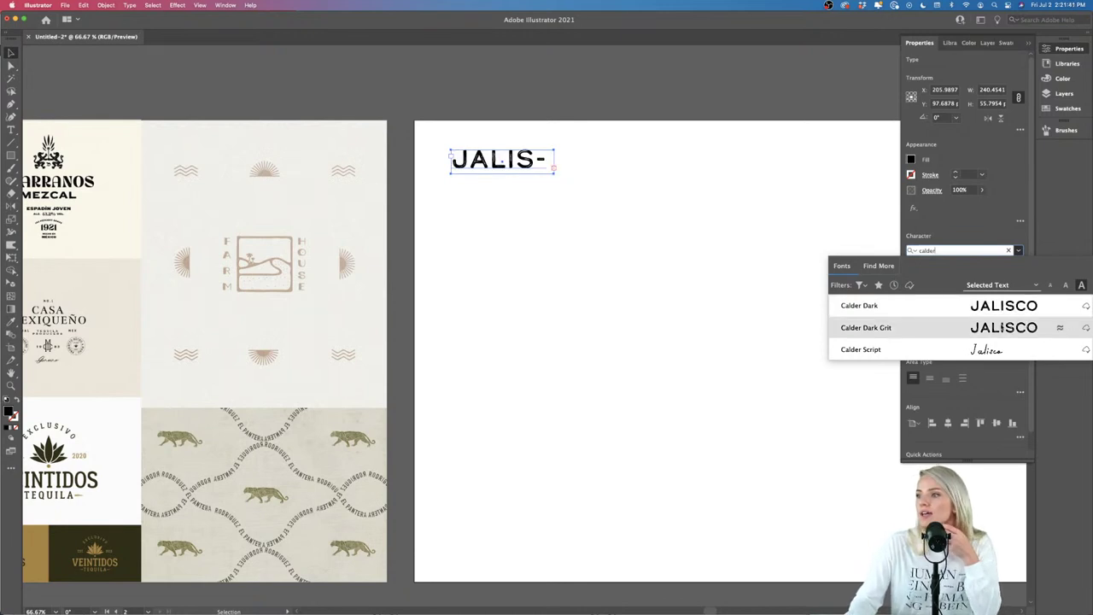
{"action": "left_click", "coordinate": [1002, 328]}
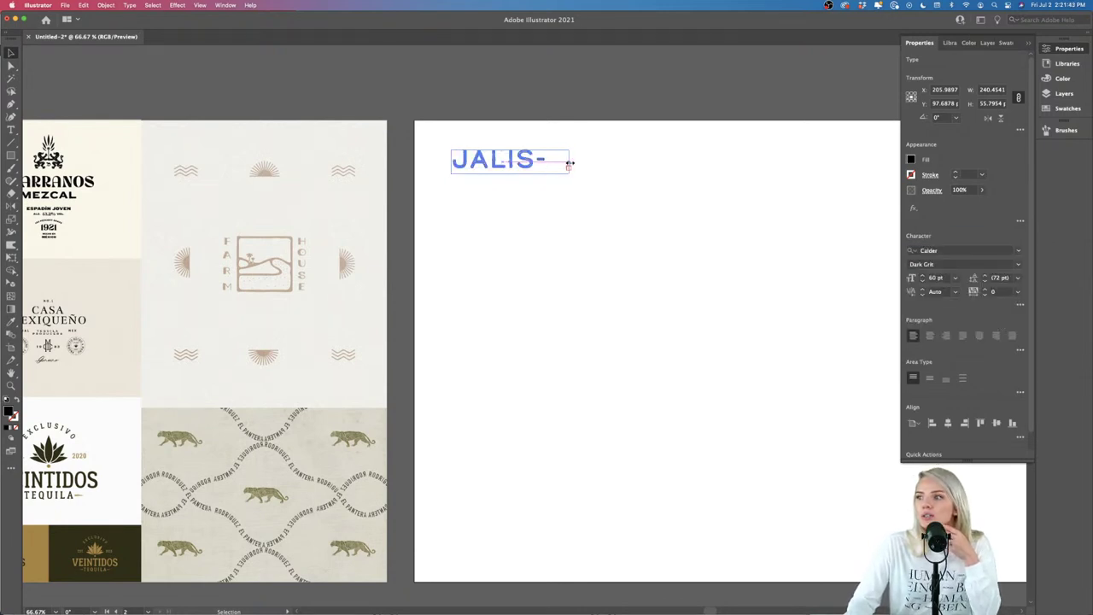
{"action": "left_click", "coordinate": [574, 197]}
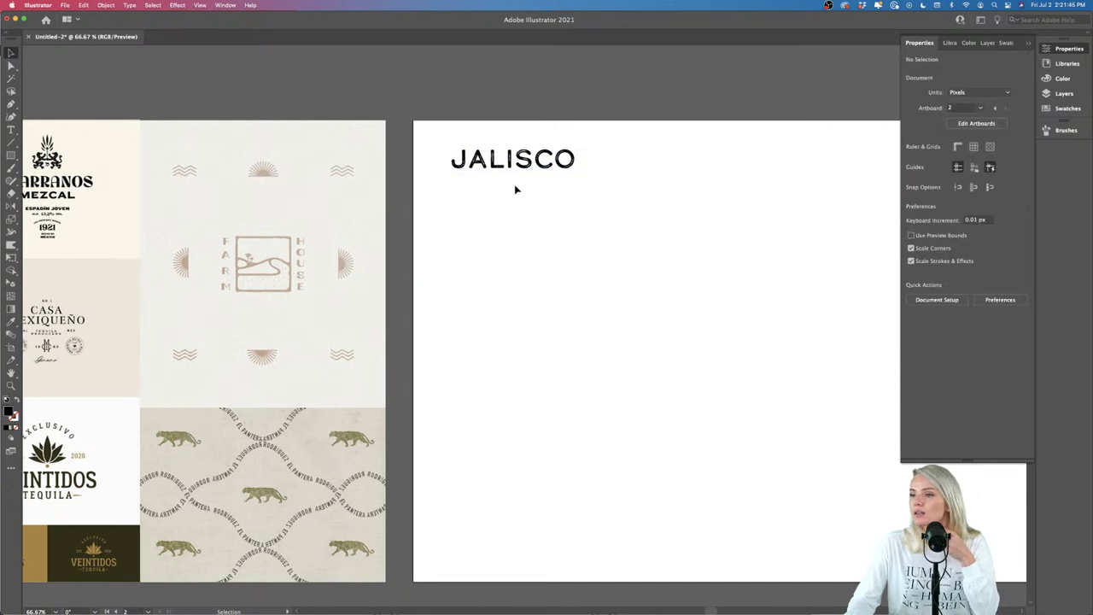
Step: Duplicate the "Jalisco" text directly below the original and set the copy's font style to Calder Dark
{"action": "left_click", "coordinate": [517, 166]}
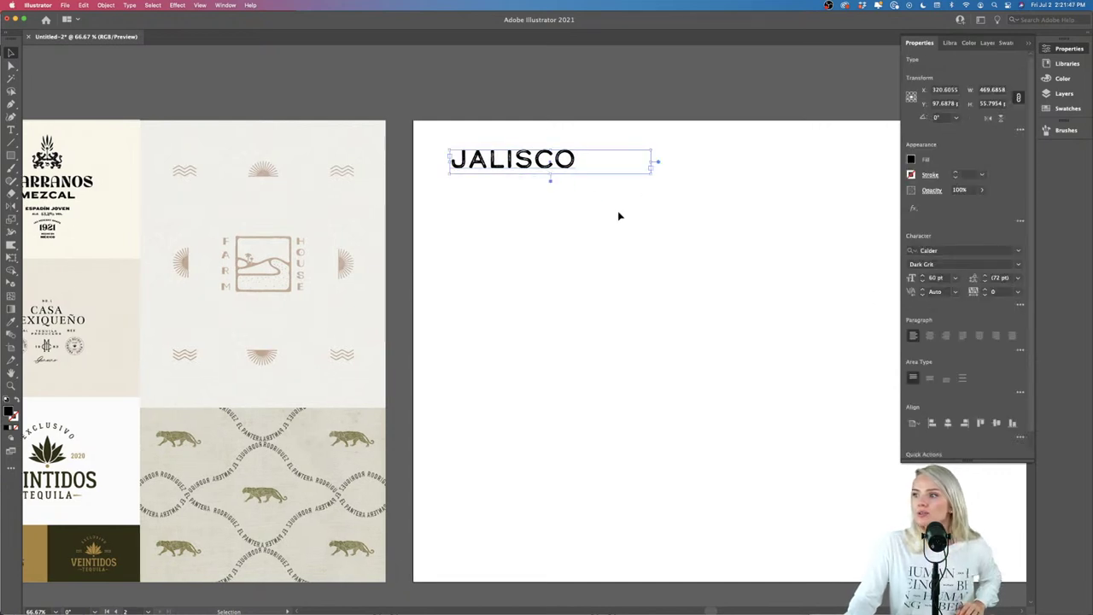
{"action": "scroll", "coordinate": [620, 216], "scroll_direction": "up", "scroll_amount": 5, "text": "alt"}
{"action": "scroll", "coordinate": [617, 214], "scroll_direction": "up", "scroll_amount": 2}
{"action": "left_click_drag", "start_coordinate": [490, 176], "coordinate": [483, 291]}
{"action": "left_click", "coordinate": [1019, 264]}
{"action": "left_click", "coordinate": [922, 275]}
Step: Duplicate the Calder Dark text as a third line below it and set that copy's style to Dark Grit Shadow
{"action": "left_click", "coordinate": [460, 342]}
{"action": "left_click_drag", "start_coordinate": [466, 314], "coordinate": [476, 359]}
{"action": "left_click", "coordinate": [488, 349]}
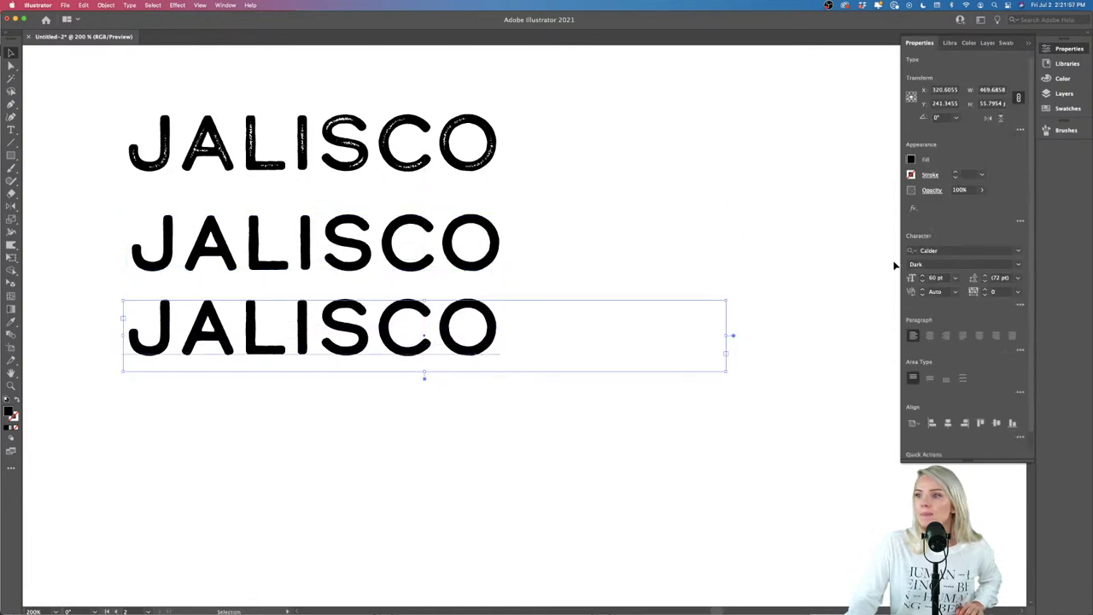
{"action": "left_click", "coordinate": [1018, 264]}
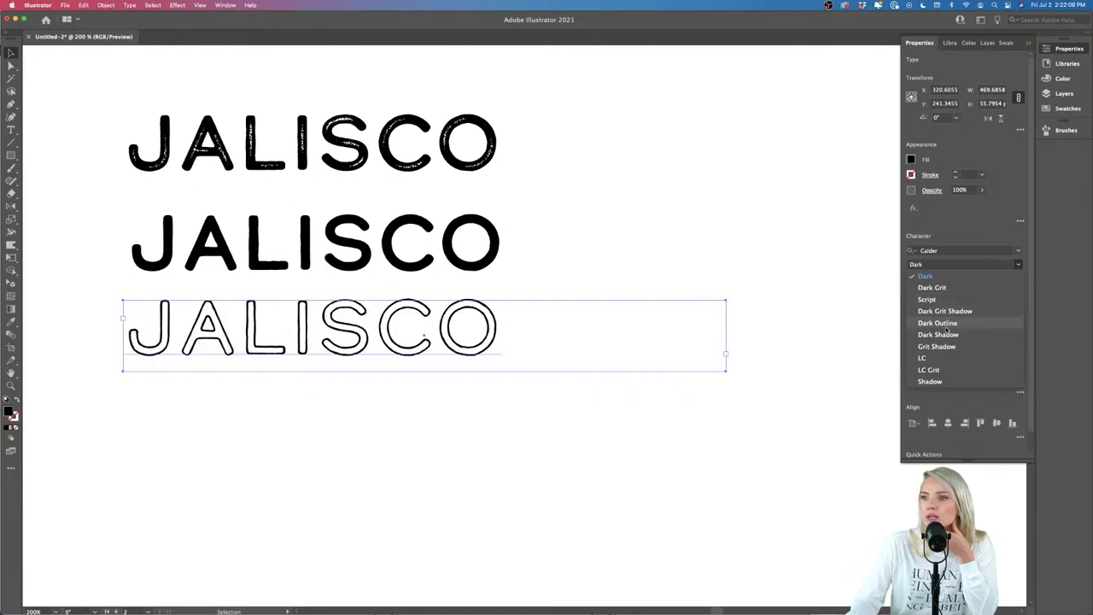
{"action": "left_click", "coordinate": [944, 311]}
{"action": "left_click", "coordinate": [597, 496]}
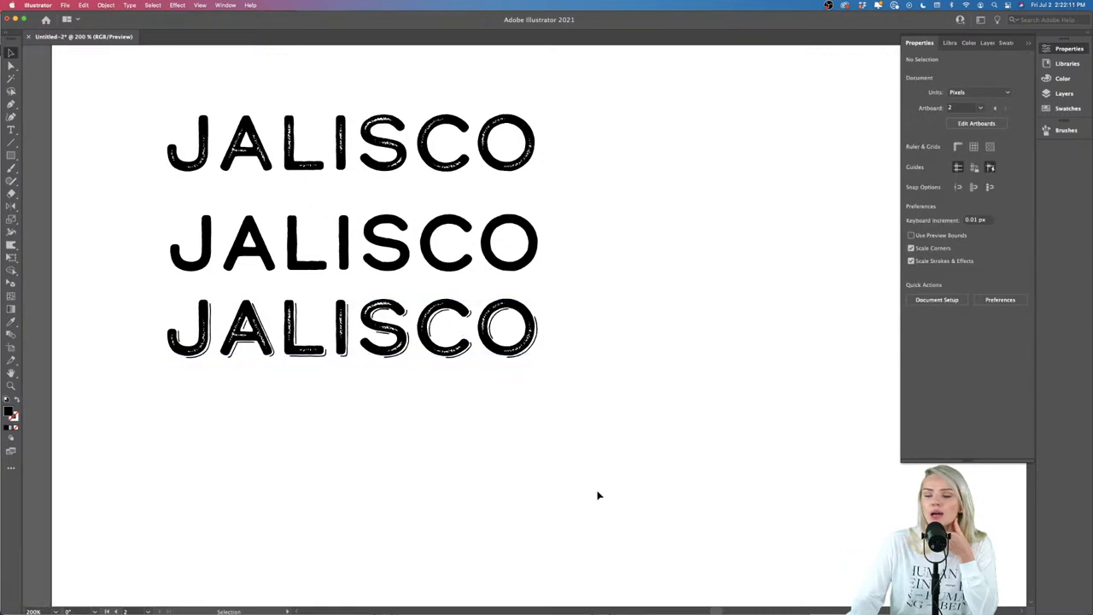
Step: Duplicate the Dark Grit Shadow "Jalisco" text, set the copy's font to Nelson Bold and place it beside the Calder lines
{"action": "key", "text": "super+1"}
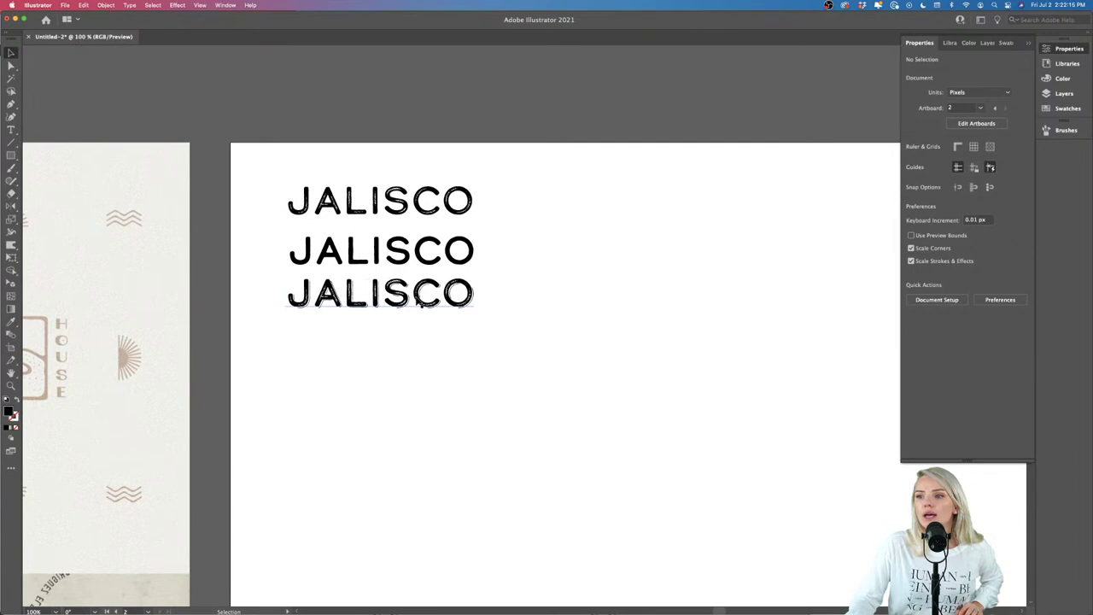
{"action": "left_click_drag", "start_coordinate": [418, 295], "coordinate": [447, 354]}
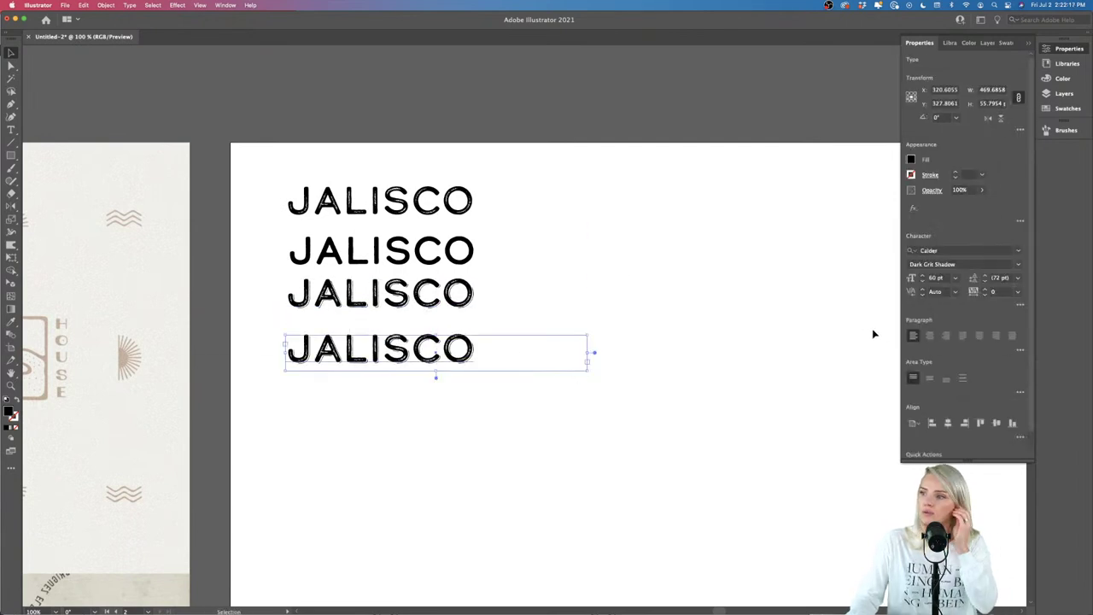
{"action": "left_click", "coordinate": [979, 250]}
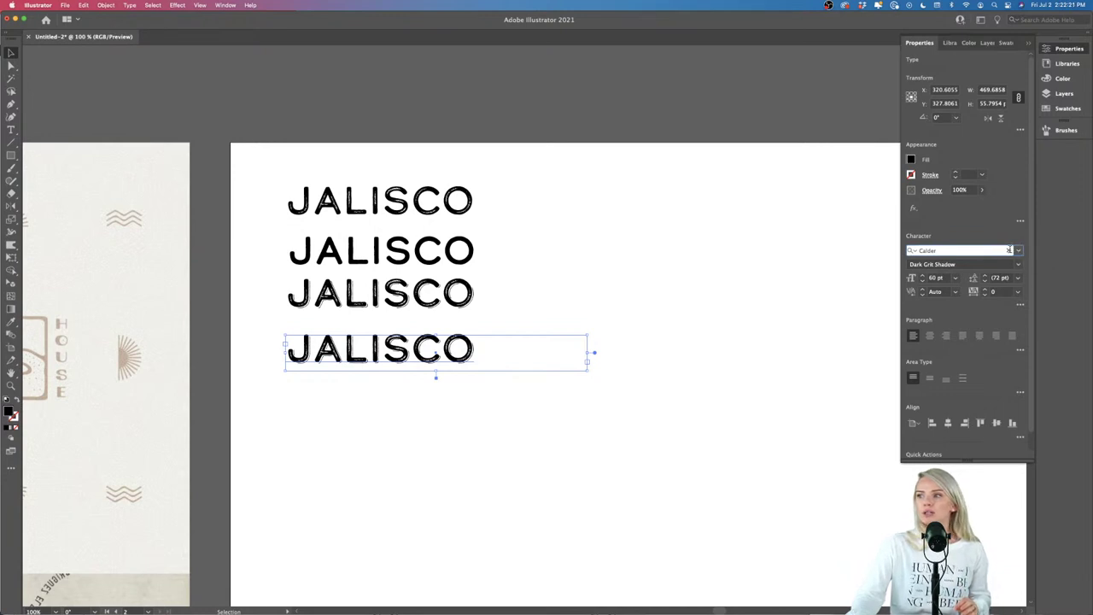
{"action": "type", "text": "nelson"}
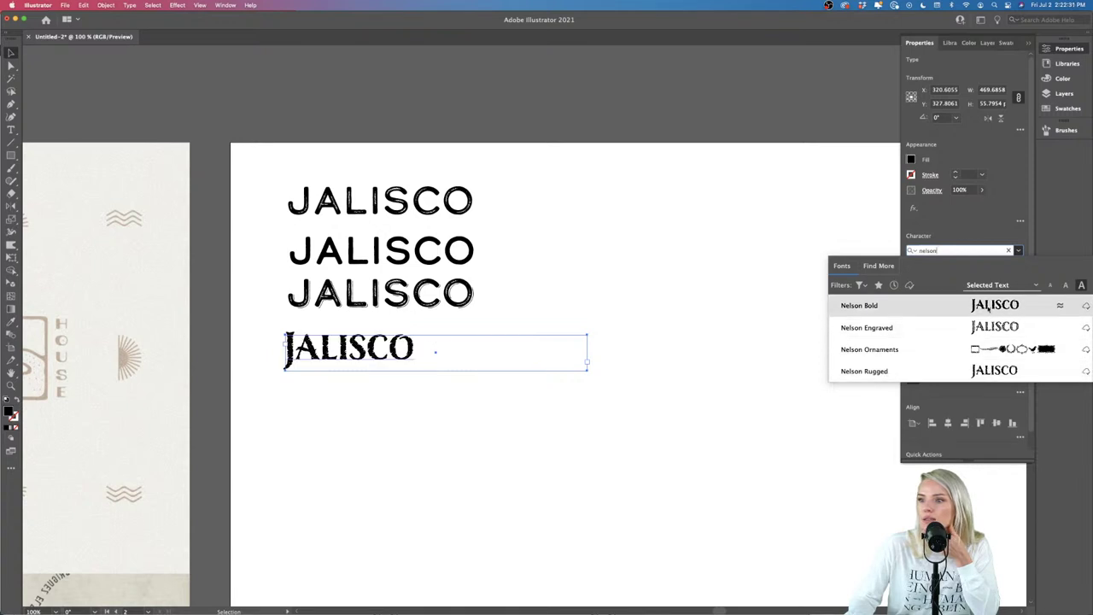
{"action": "left_click", "coordinate": [988, 308]}
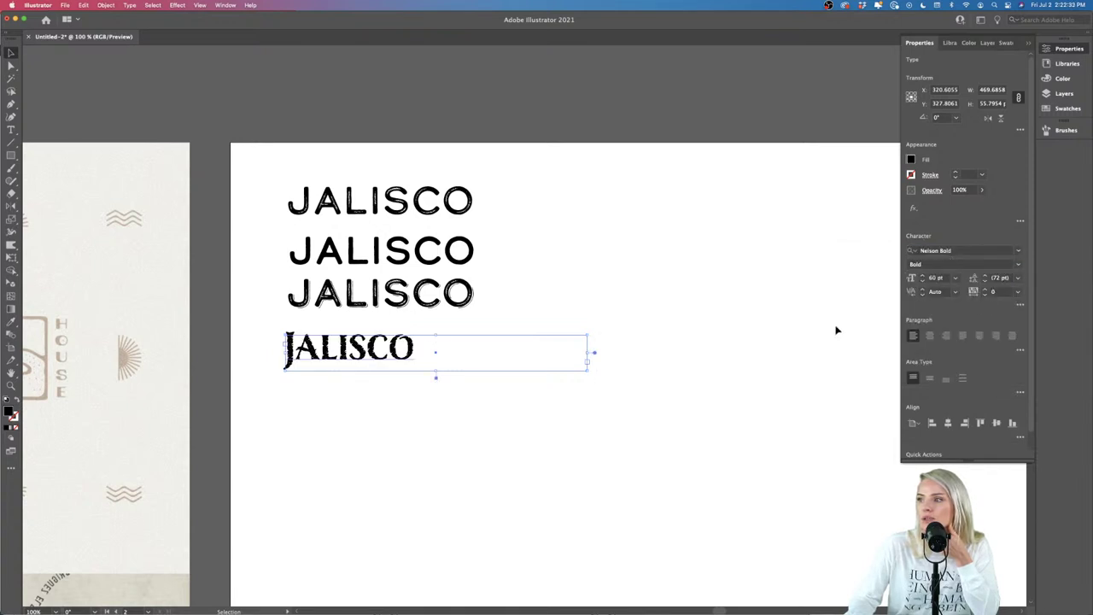
{"action": "left_click", "coordinate": [595, 407]}
{"action": "left_click_drag", "start_coordinate": [434, 350], "coordinate": [638, 225]}
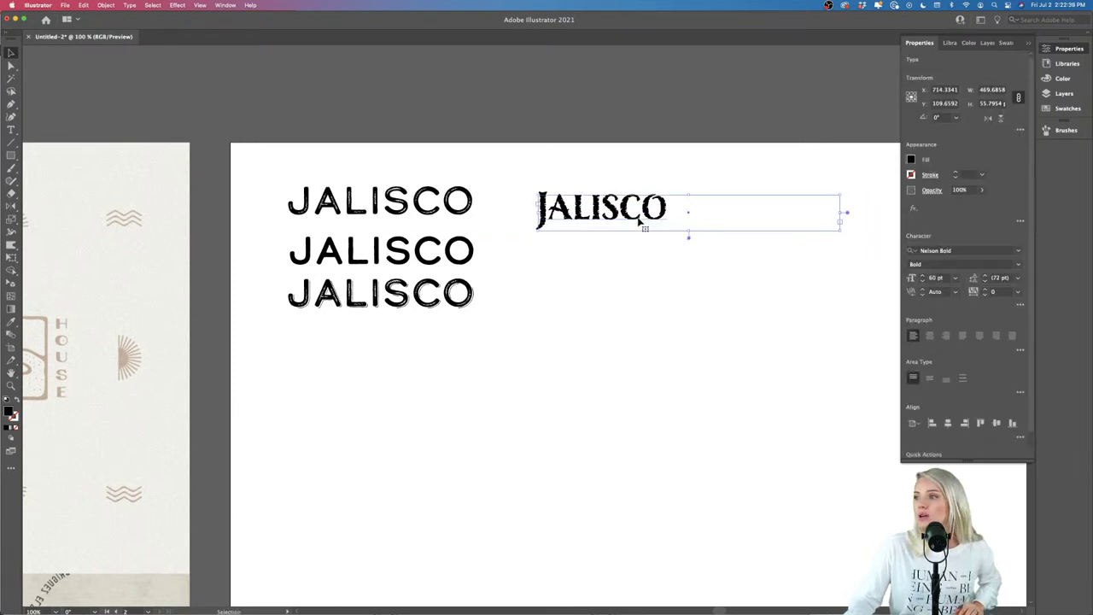
Step: Set the Nelson Bold "Jalisco" to 100 pt and enlarge its frame to about 483 × 105 px
{"action": "scroll", "coordinate": [639, 222], "scroll_direction": "right", "scroll_amount": 3}
{"action": "left_click", "coordinate": [954, 277]}
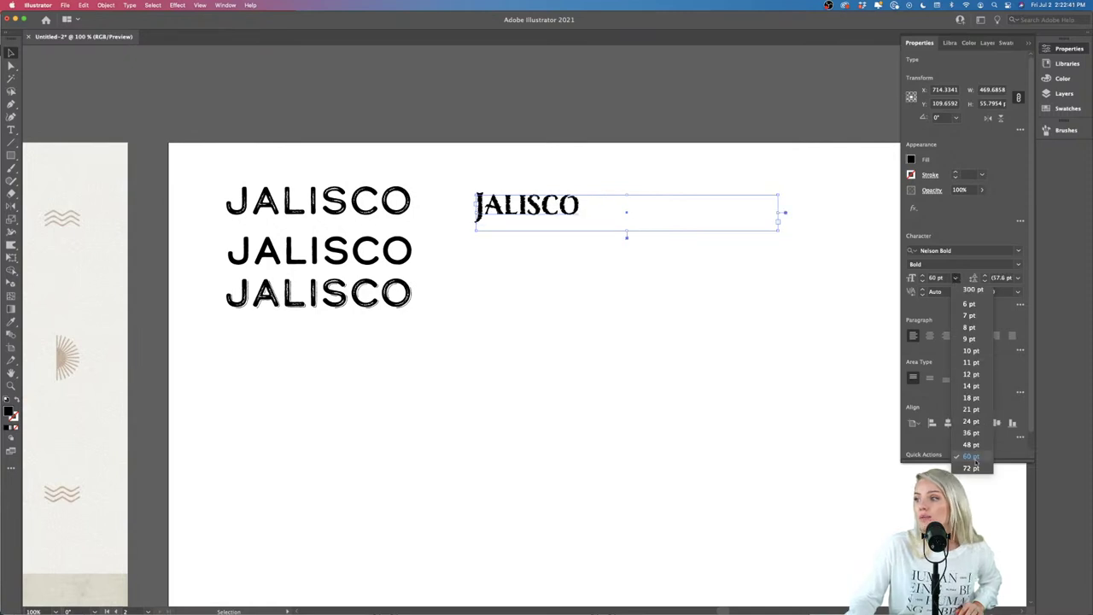
{"action": "left_click", "coordinate": [965, 380]}
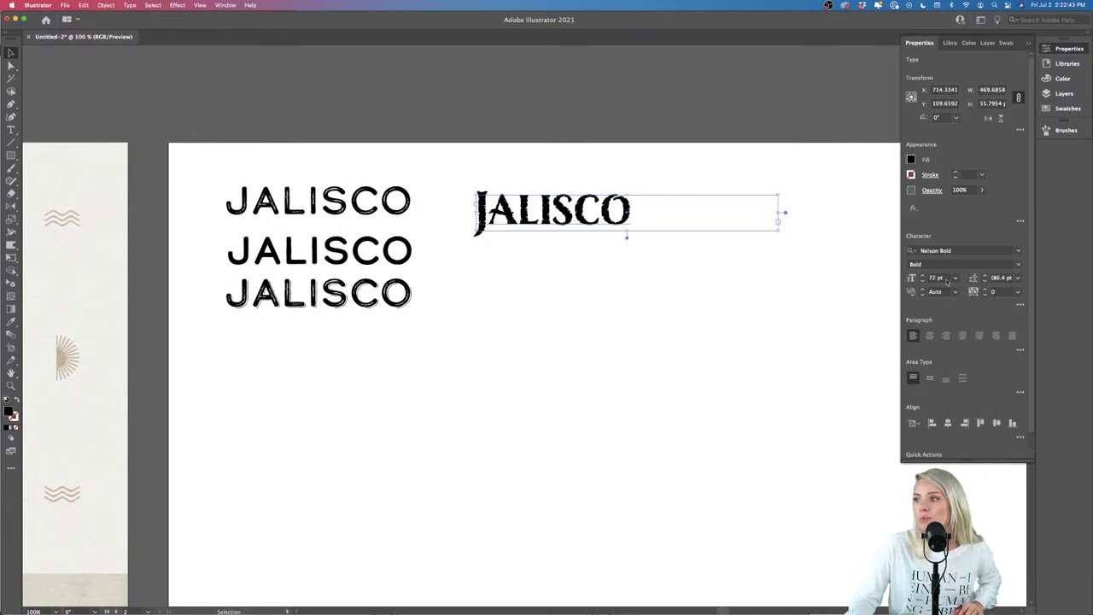
{"action": "left_click", "coordinate": [936, 279]}
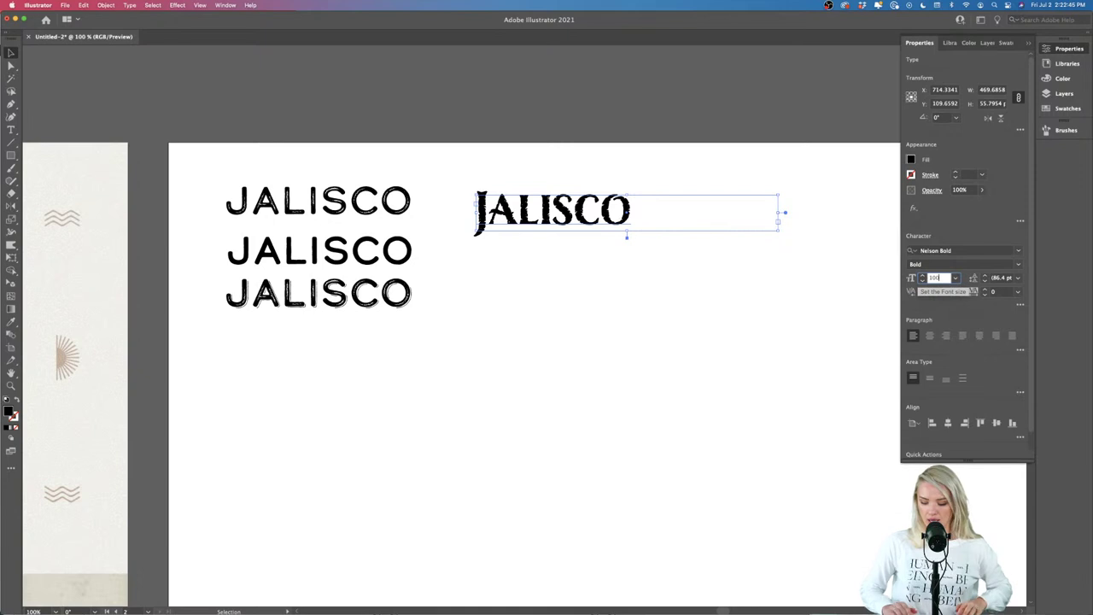
{"action": "key", "text": "Return"}
{"action": "left_click_drag", "start_coordinate": [778, 229], "coordinate": [788, 263]}
{"action": "left_click", "coordinate": [777, 335]}
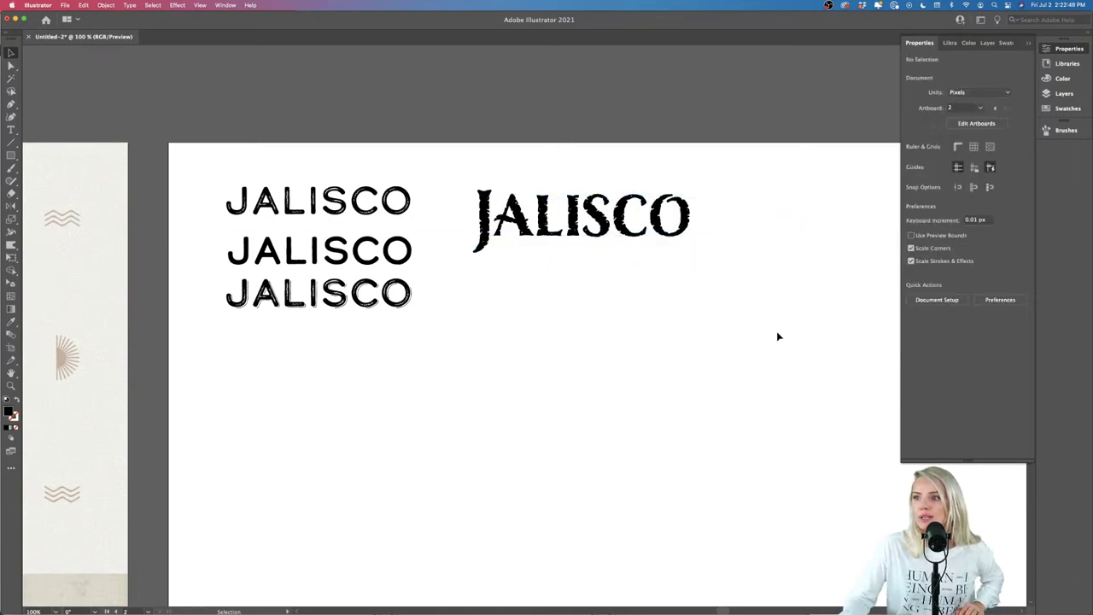
Step: Try the Calder Dark Grit line beneath the Nelson Bold "Jalisco" with the wording "TEQUILA", and return it above the other Calder lines
{"action": "scroll", "coordinate": [597, 282], "scroll_direction": "right", "scroll_amount": 2}
{"action": "left_click_drag", "start_coordinate": [310, 224], "coordinate": [582, 292]}
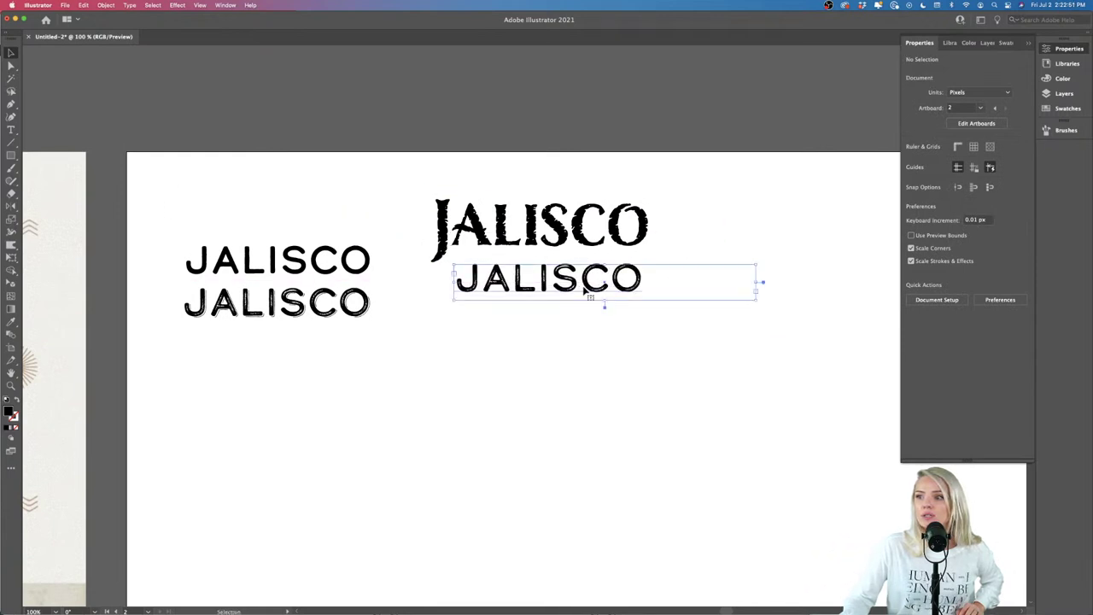
{"action": "double_click", "coordinate": [549, 292]}
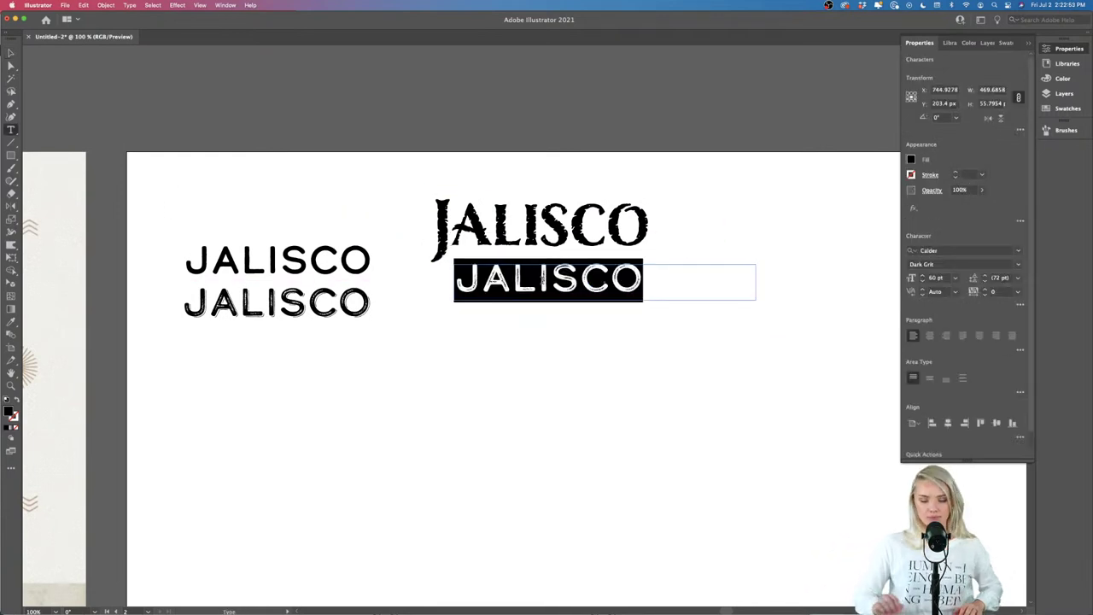
{"action": "type", "text": "TEQUILA"}
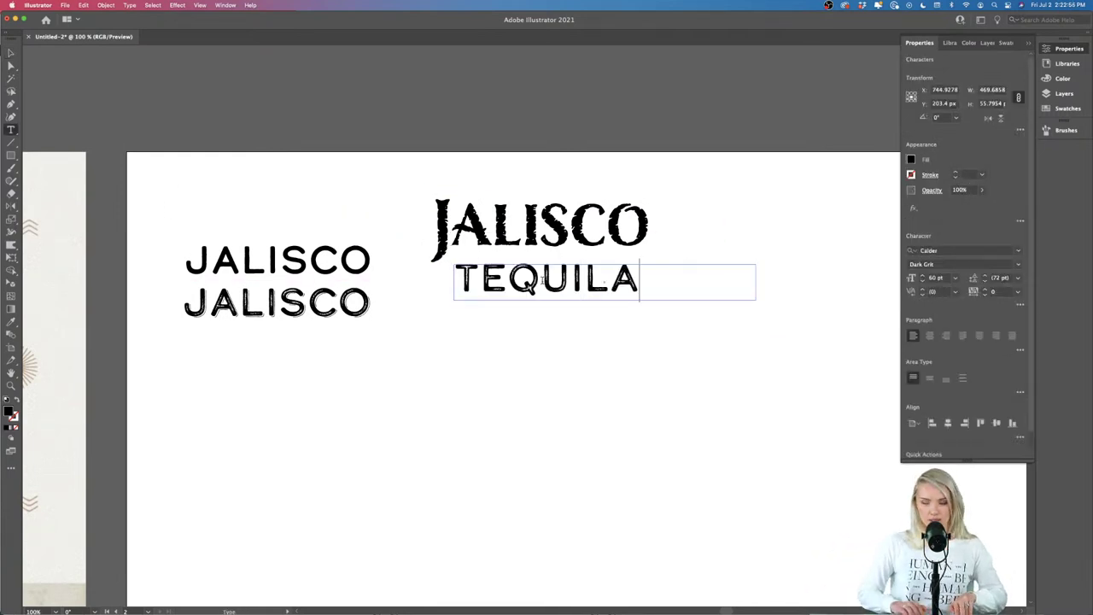
{"action": "key", "text": "Escape"}
{"action": "left_click", "coordinate": [363, 327]}
{"action": "left_click", "coordinate": [553, 288]}
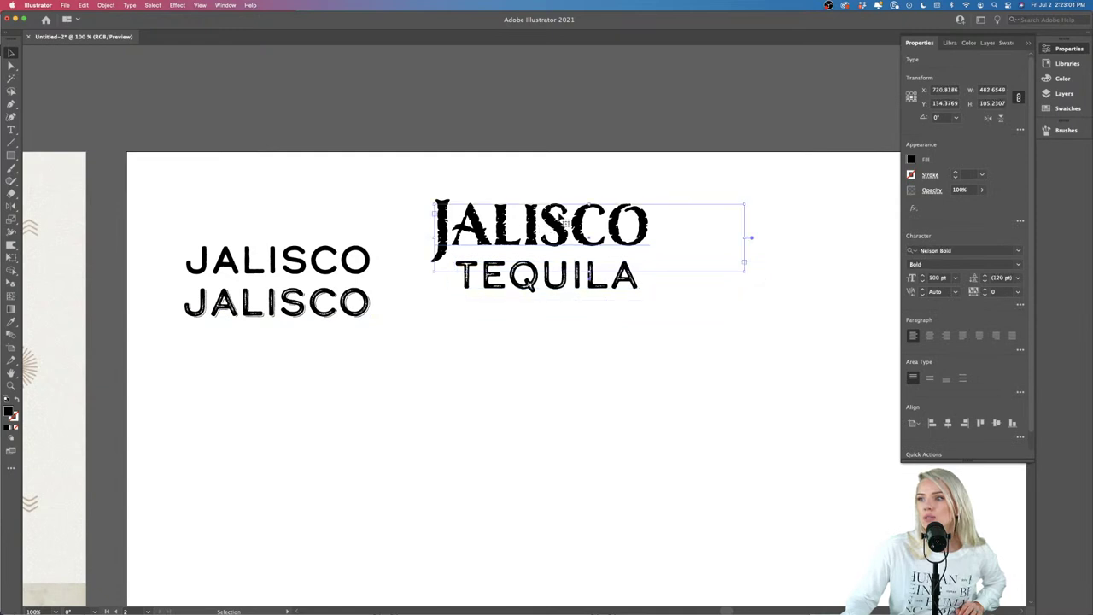
{"action": "left_click_drag", "start_coordinate": [586, 293], "coordinate": [320, 207]}
Step: Place the Calder Dark "Jalisco" text beneath the Nelson Bold one and reduce its size to 24 pt
{"action": "left_click_drag", "start_coordinate": [280, 270], "coordinate": [548, 289]}
{"action": "left_click", "coordinate": [956, 278]}
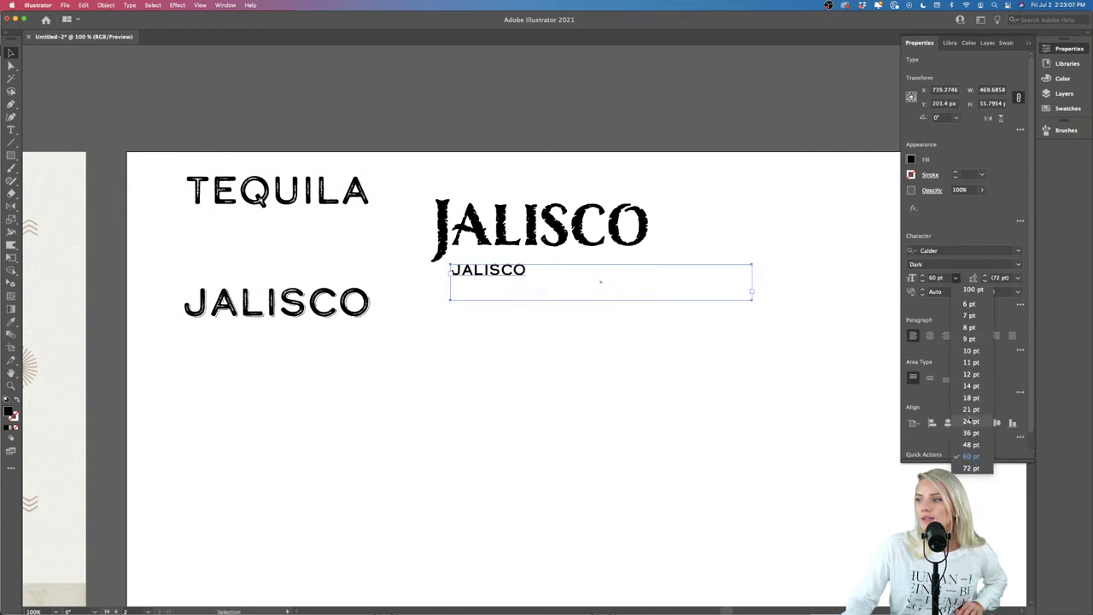
{"action": "left_click", "coordinate": [969, 421]}
{"action": "left_click_drag", "start_coordinate": [524, 272], "coordinate": [585, 274]}
Step: Change the 24 pt Calder Dark text to "TEQUILA" and position it centrally beneath the Nelson Bold "Jalisco"
{"action": "double_click", "coordinate": [585, 273]}
{"action": "type", "text": "TE"}
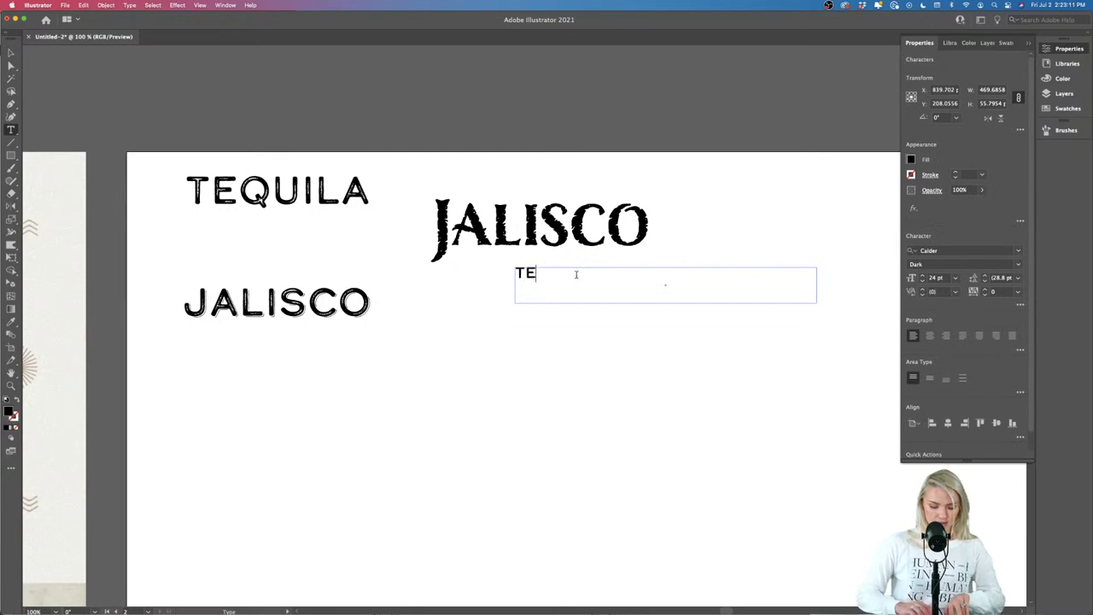
{"action": "type", "text": "QUILA"}
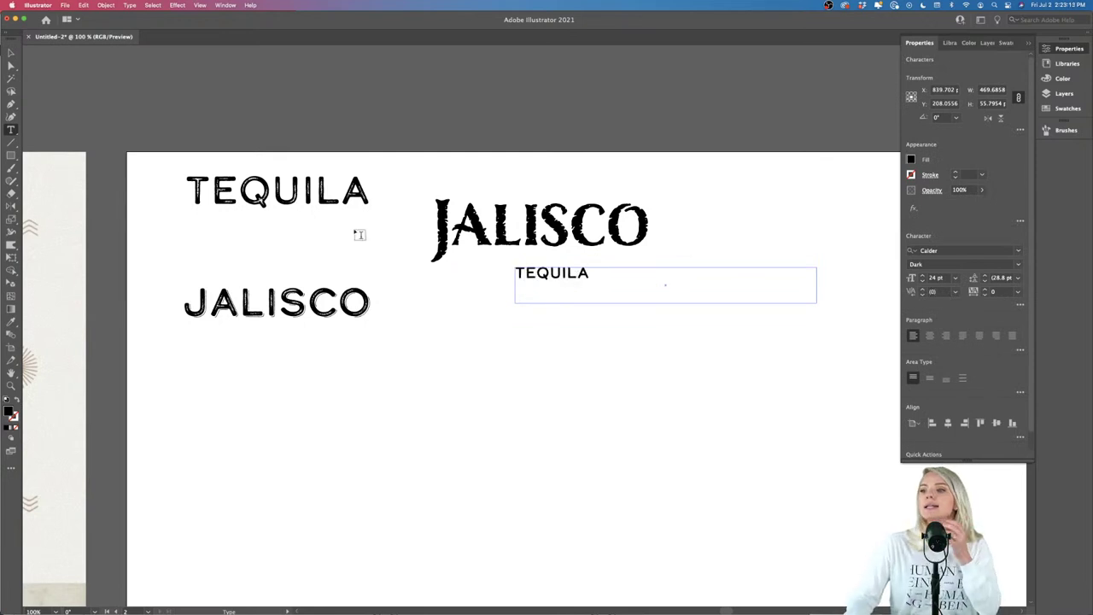
{"action": "key", "text": "Escape"}
{"action": "left_click_drag", "start_coordinate": [568, 275], "coordinate": [551, 286]}
{"action": "left_click", "coordinate": [576, 350]}
Step: Move the Nelson Bold "Jalisco" below the small "TEQUILA" and adjust the spacing so the two lines form a tight lockup
{"action": "left_click_drag", "start_coordinate": [548, 241], "coordinate": [566, 342]}
{"action": "left_click", "coordinate": [551, 430]}
{"action": "scroll", "coordinate": [553, 432], "scroll_direction": "down", "scroll_amount": 5}
{"action": "scroll", "coordinate": [552, 432], "scroll_direction": "up", "scroll_amount": 2}
{"action": "scroll", "coordinate": [552, 432], "scroll_direction": "left", "scroll_amount": 4}
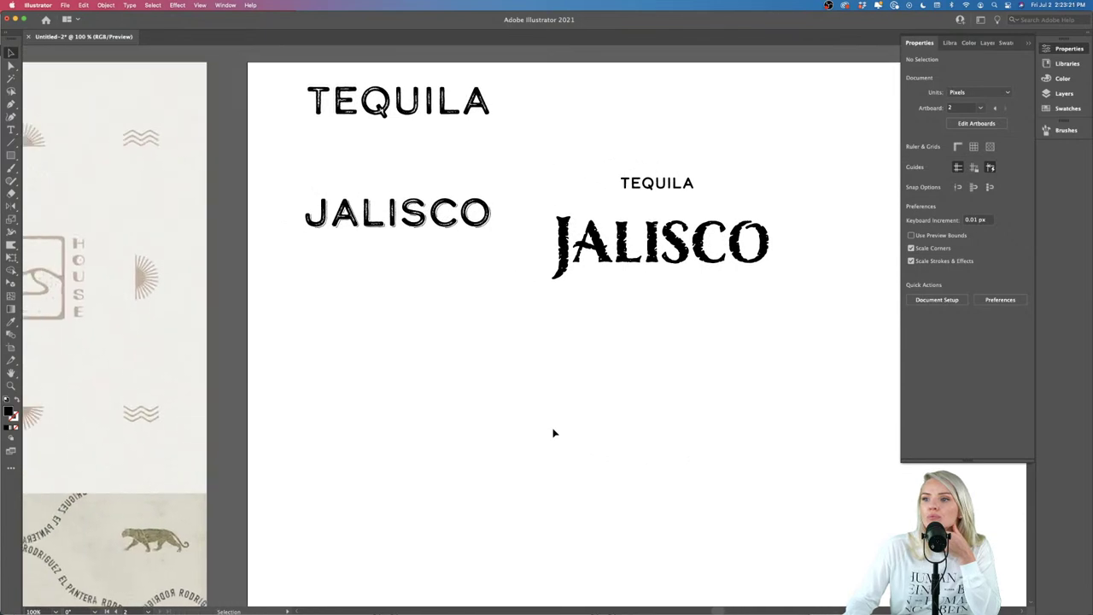
{"action": "left_click_drag", "start_coordinate": [609, 256], "coordinate": [608, 270]}
{"action": "left_click", "coordinate": [627, 392]}
{"action": "scroll", "coordinate": [626, 393], "scroll_direction": "right", "scroll_amount": 4}
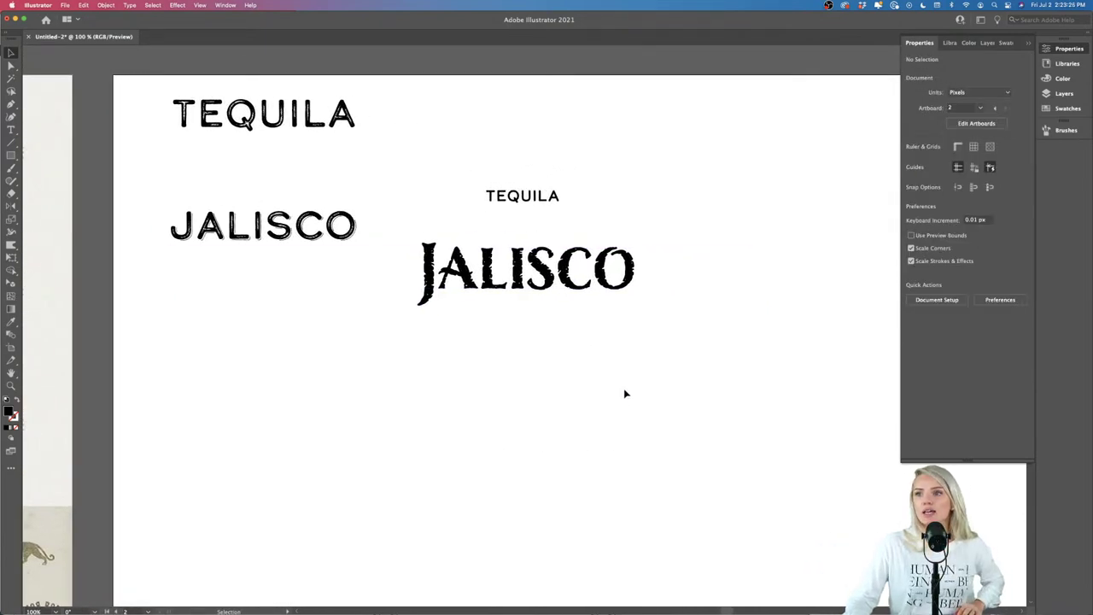
{"action": "scroll", "coordinate": [625, 393], "scroll_direction": "down", "scroll_amount": 3}
{"action": "mouse_move", "coordinate": [520, 282]}
{"action": "left_mouse_down"}
{"action": "mouse_move", "coordinate": [514, 260]}
{"action": "mouse_move", "coordinate": [512, 269]}
{"action": "left_mouse_up"}
{"action": "scroll", "coordinate": [459, 275], "scroll_direction": "up", "scroll_amount": 1}
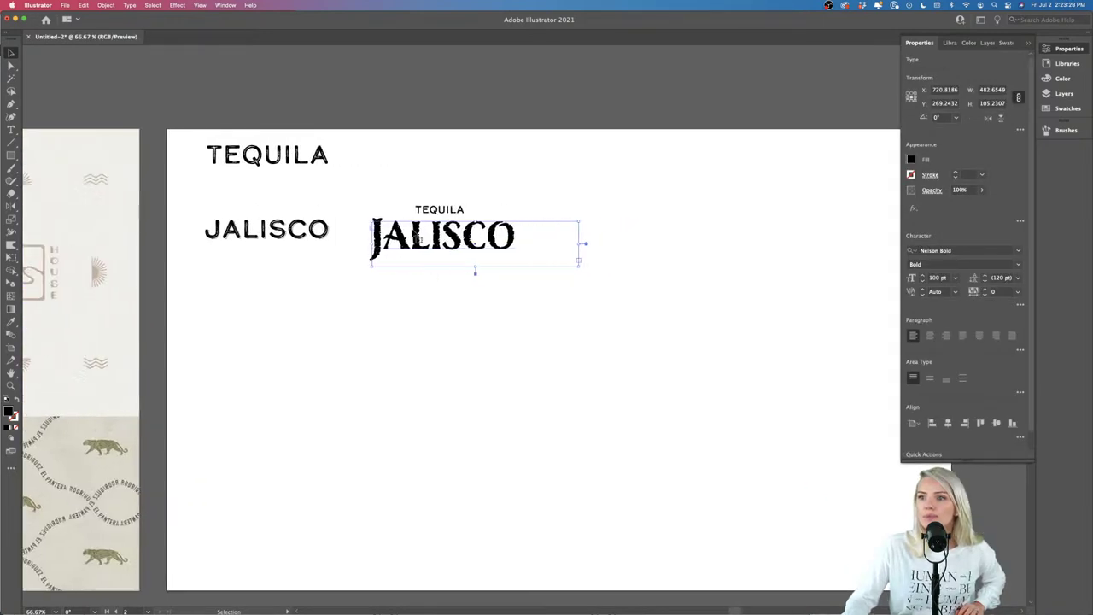
Step: Move the Dark Grit Shadow "Jalisco" directly below the large Calder "TEQUILA" to pair the two lines
{"action": "left_click_drag", "start_coordinate": [324, 230], "coordinate": [334, 186]}
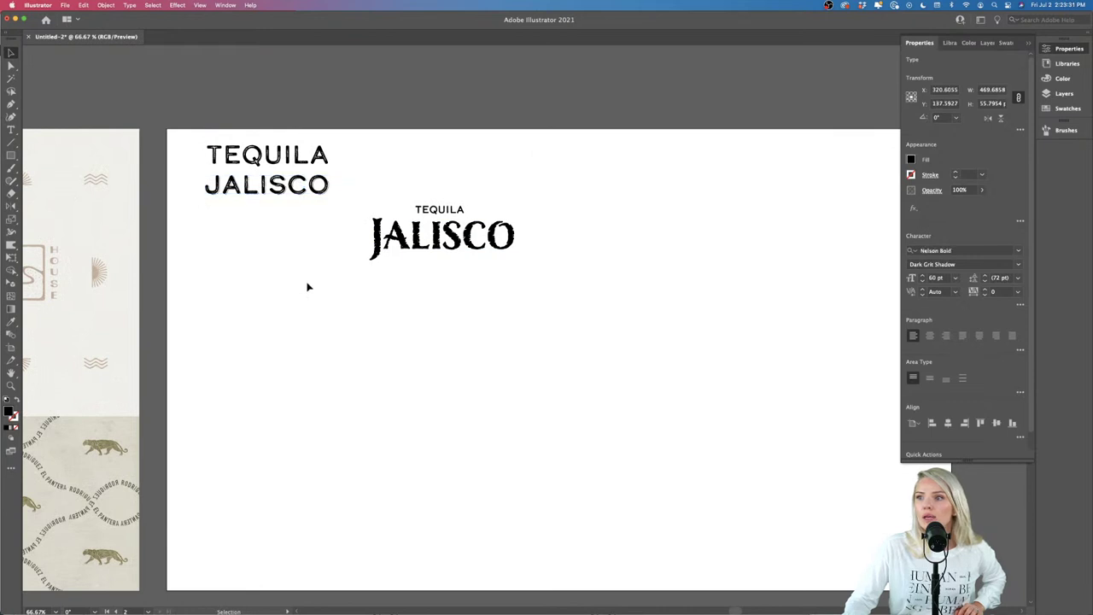
{"action": "left_click", "coordinate": [303, 287]}
{"action": "scroll", "coordinate": [350, 272], "scroll_direction": "up", "scroll_amount": 1}
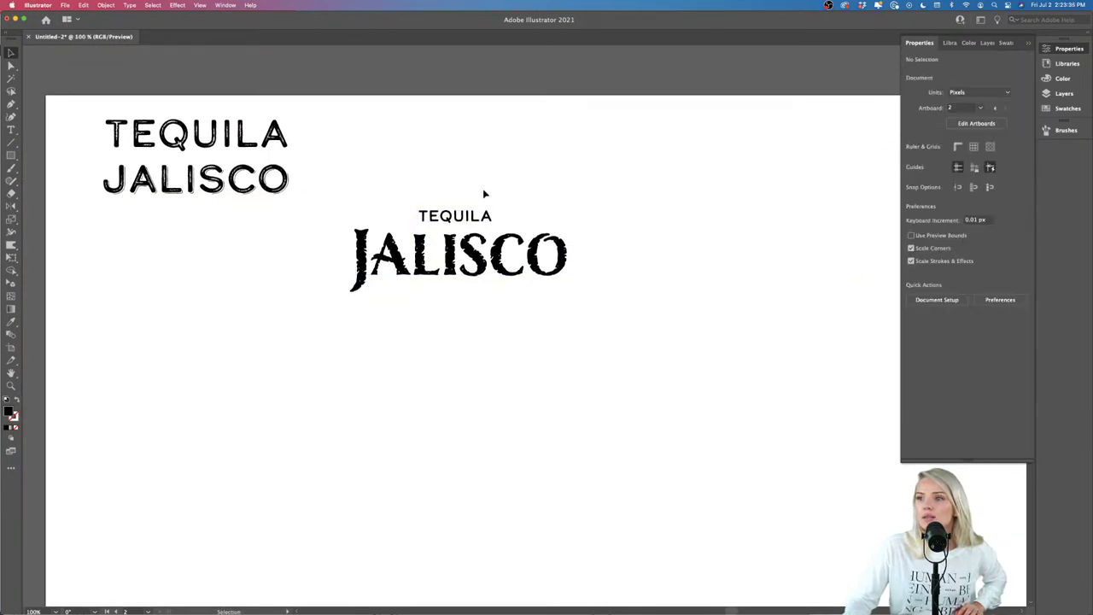
Step: Align the Nelson Bold lockup with the Calder pair, duplicate it below and delete the small "TEQUILA" from the copy
{"action": "left_click", "coordinate": [486, 262]}
{"action": "left_click_drag", "start_coordinate": [486, 262], "coordinate": [476, 342]}
{"action": "left_click", "coordinate": [453, 343]}
{"action": "left_click", "coordinate": [450, 301]}
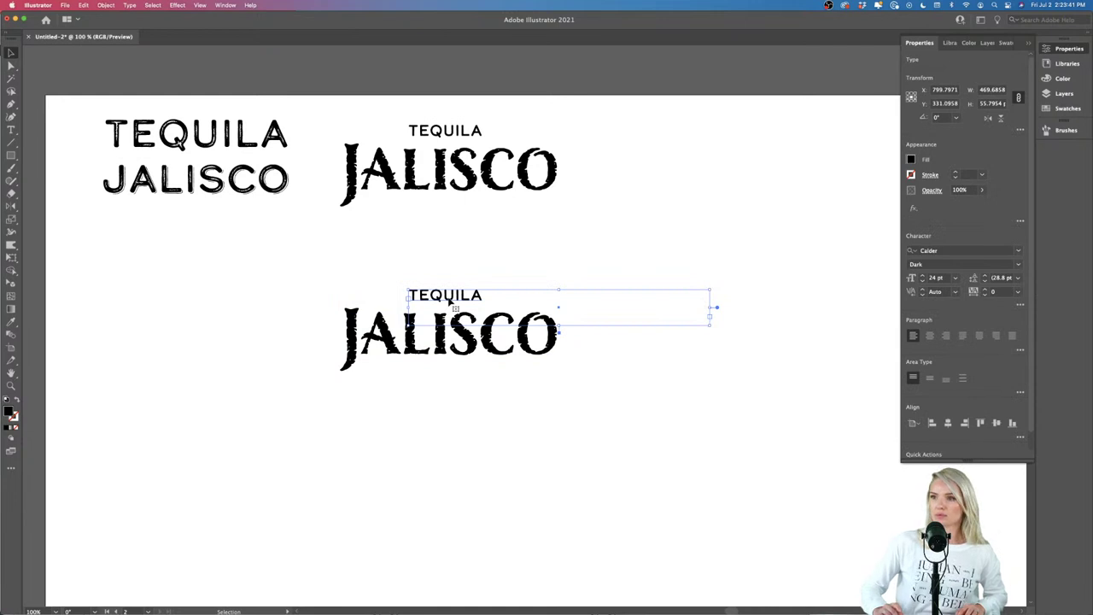
{"action": "key", "text": "Delete"}
Step: Draw a circle about 229 px in diameter centred over the duplicated "Jalisco" with the Ellipse tool
{"action": "left_click_drag", "start_coordinate": [11, 156], "coordinate": [52, 180]}
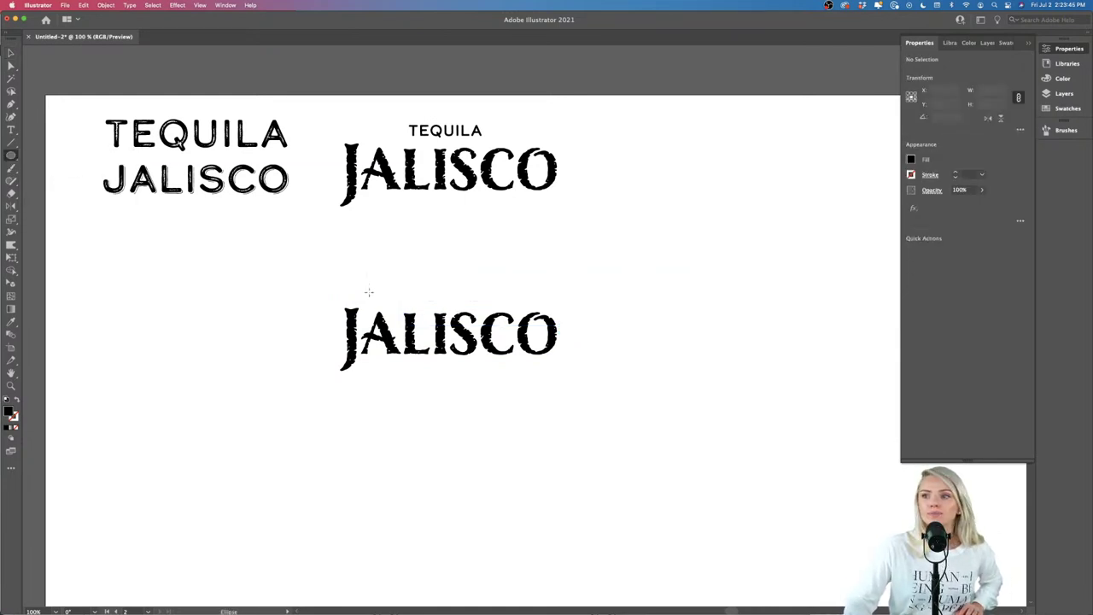
{"action": "left_click_drag", "start_coordinate": [389, 260], "coordinate": [536, 407]}
{"action": "key", "text": "v"}
{"action": "scroll", "coordinate": [457, 391], "scroll_direction": "up", "scroll_amount": 1}
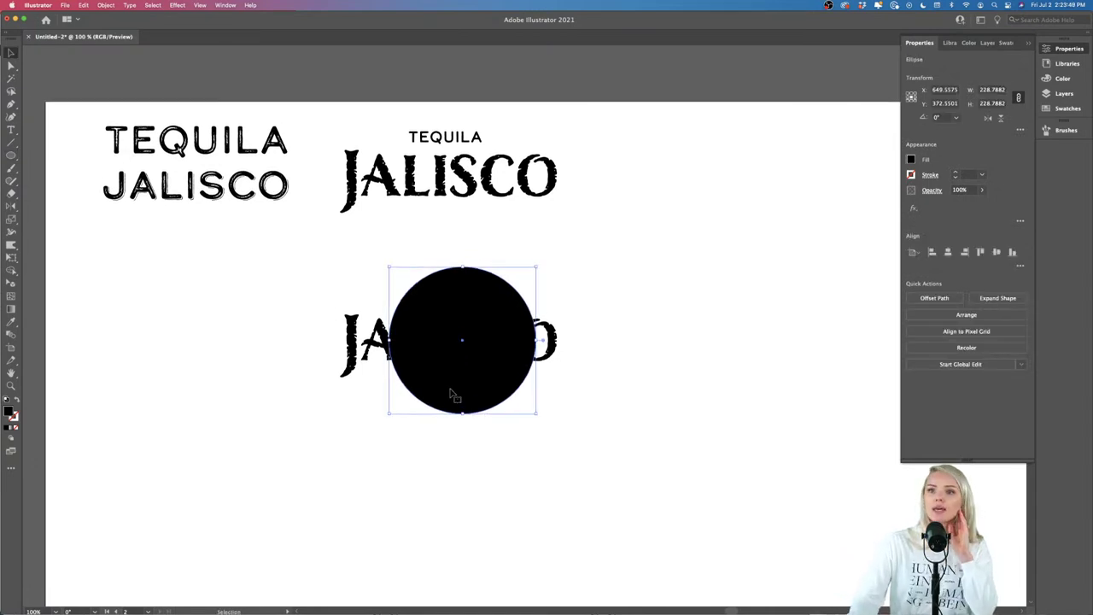
Step: Turn the circle into a text path with the Type on a Path tool and enter "TEQUILA" along it
{"action": "left_click", "coordinate": [10, 130]}
{"action": "left_click_drag", "start_coordinate": [10, 130], "coordinate": [66, 154]}
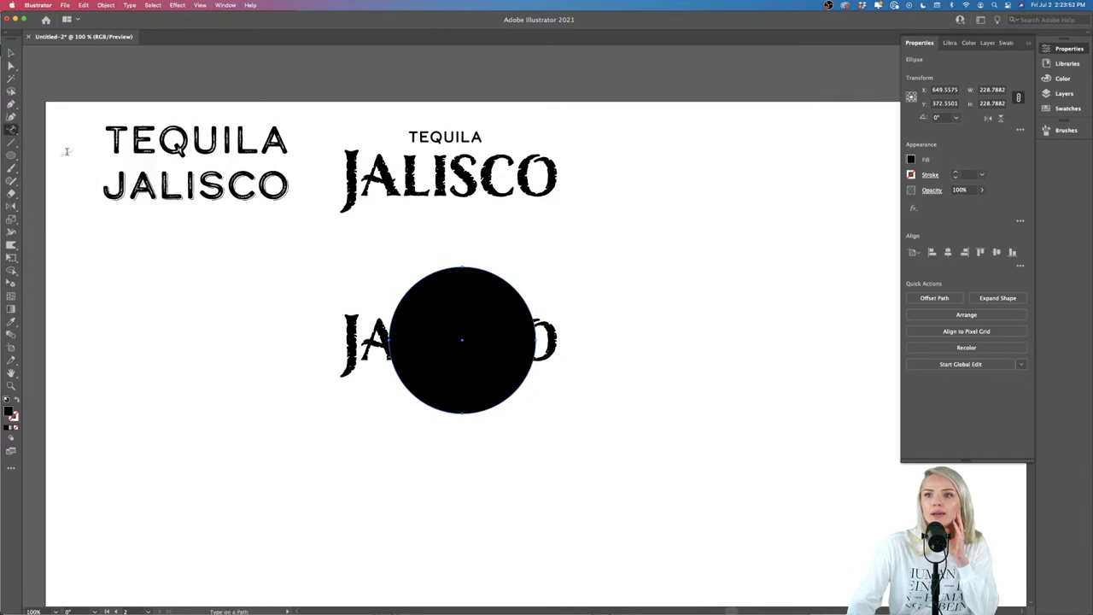
{"action": "left_click", "coordinate": [398, 305]}
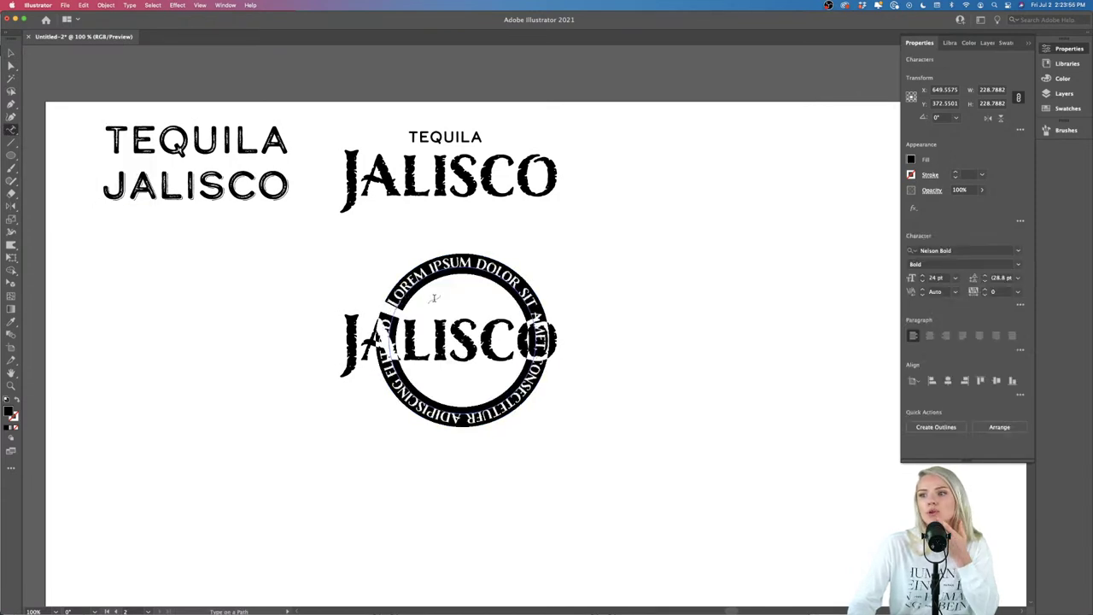
{"action": "type", "text": "TEQUILA"}
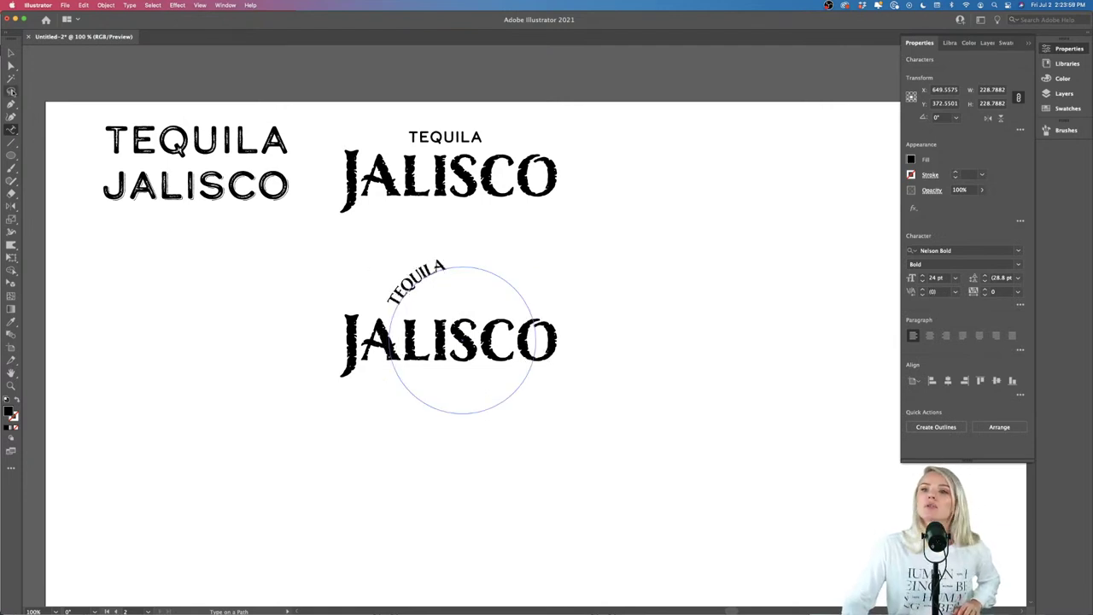
{"action": "left_click", "coordinate": [11, 53]}
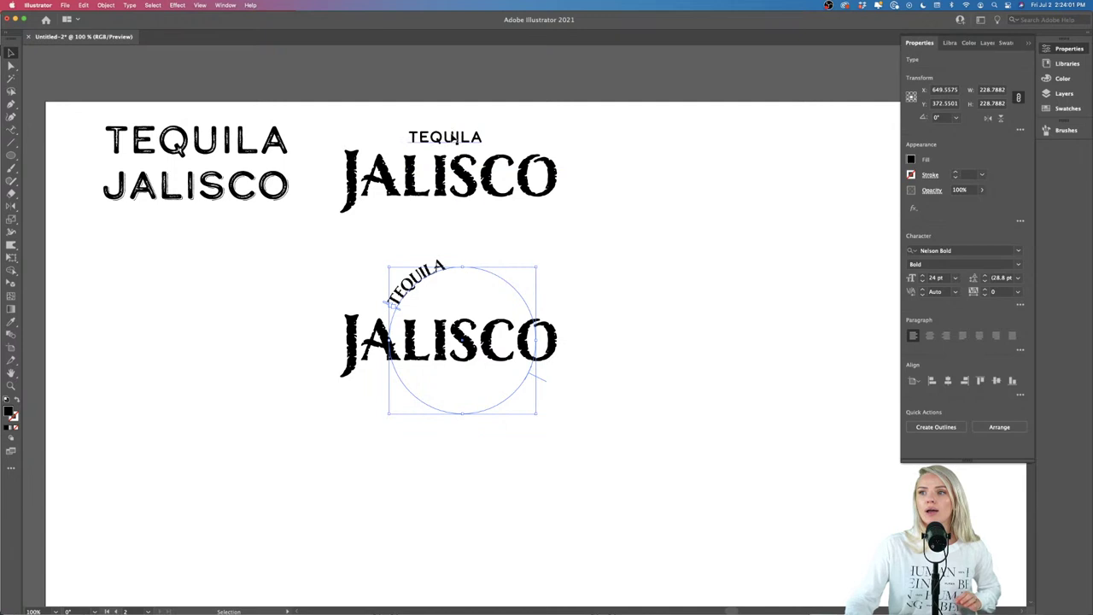
Step: Match the curved "TEQUILA" to the small Calder Dark text with the Eyedropper and centre-align it on its path
{"action": "key", "text": "i"}
{"action": "left_click", "coordinate": [473, 136]}
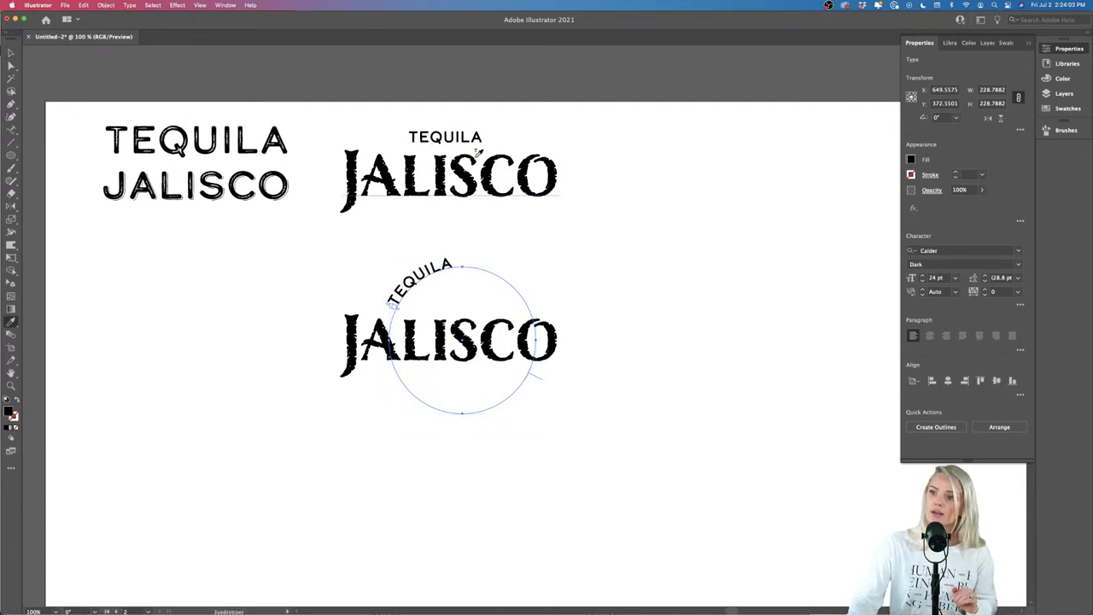
{"action": "key", "text": "v"}
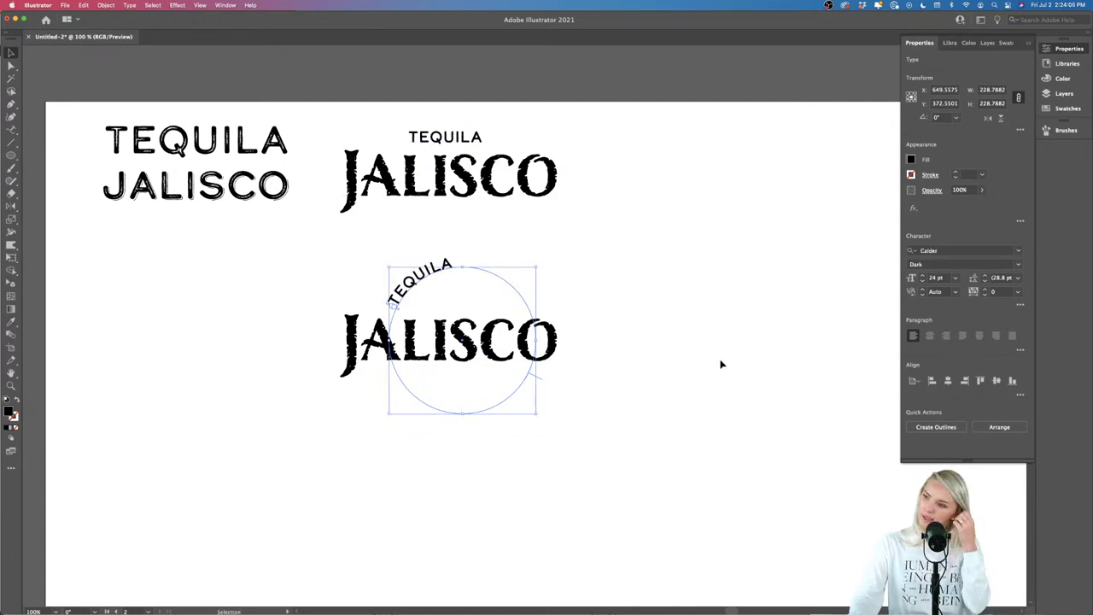
{"action": "left_click", "coordinate": [929, 336]}
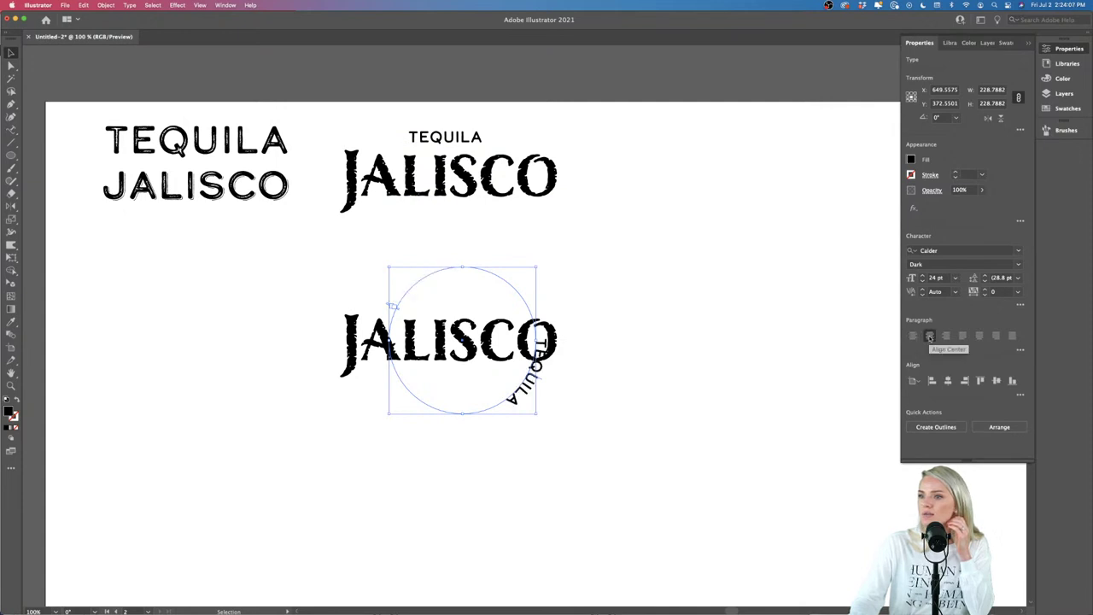
Step: Rotate the circular text path to about 135° and position the arched "TEQUILA" just above the duplicated "Jalisco"
{"action": "left_click_drag", "start_coordinate": [384, 263], "coordinate": [462, 441]}
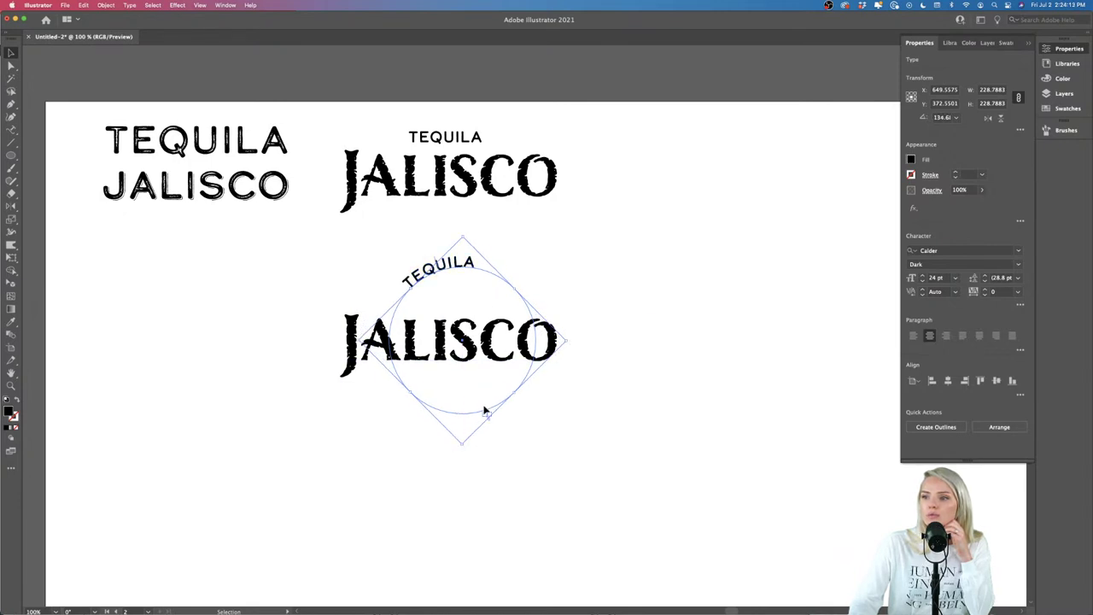
{"action": "left_click_drag", "start_coordinate": [437, 259], "coordinate": [480, 284]}
{"action": "left_click", "coordinate": [573, 373]}
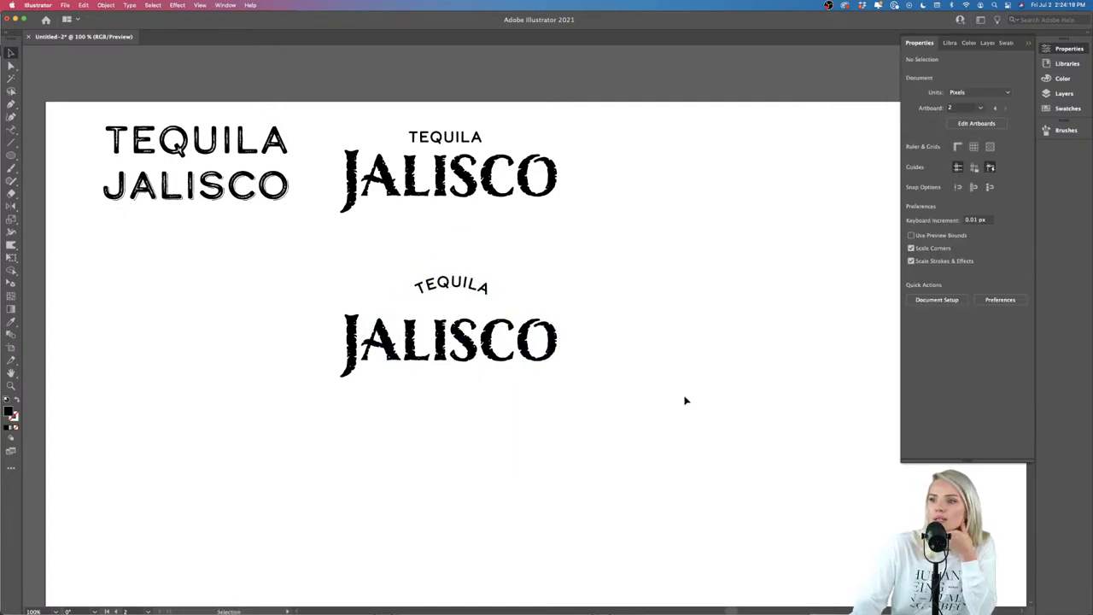
{"action": "left_click", "coordinate": [466, 290]}
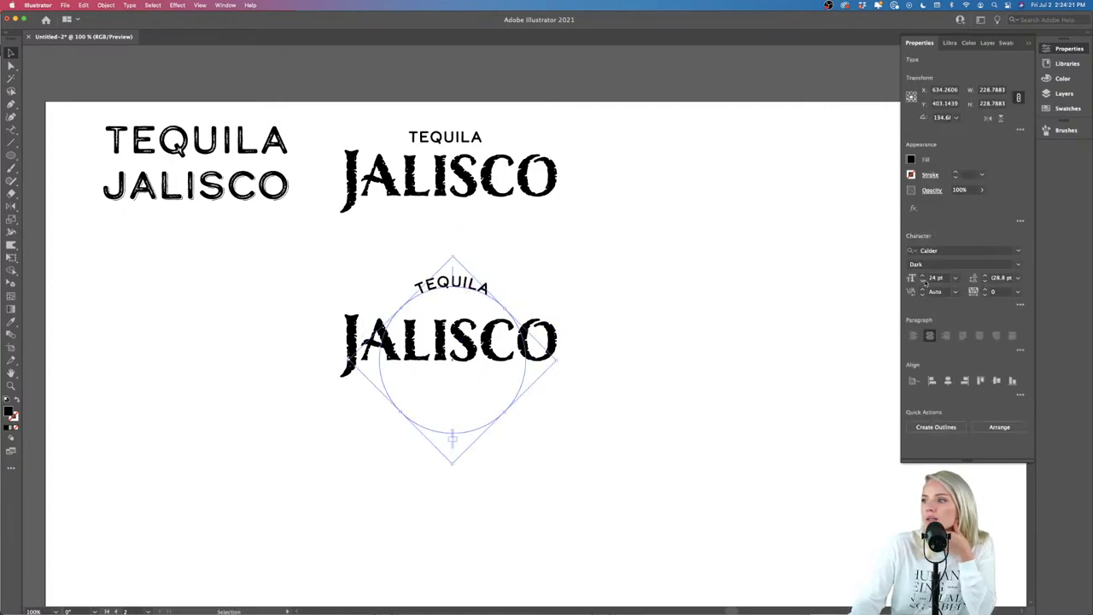
Step: Enlarge the arched "TEQUILA" text and move it up slightly to clear the "Jalisco" below it
{"action": "left_click", "coordinate": [922, 276]}
{"action": "left_click", "coordinate": [923, 276]}
{"action": "left_click", "coordinate": [922, 276]}
{"action": "left_click", "coordinate": [922, 276]}
{"action": "left_click", "coordinate": [922, 276]}
{"action": "left_click", "coordinate": [724, 383]}
{"action": "scroll", "coordinate": [721, 389], "scroll_direction": "right", "scroll_amount": 3}
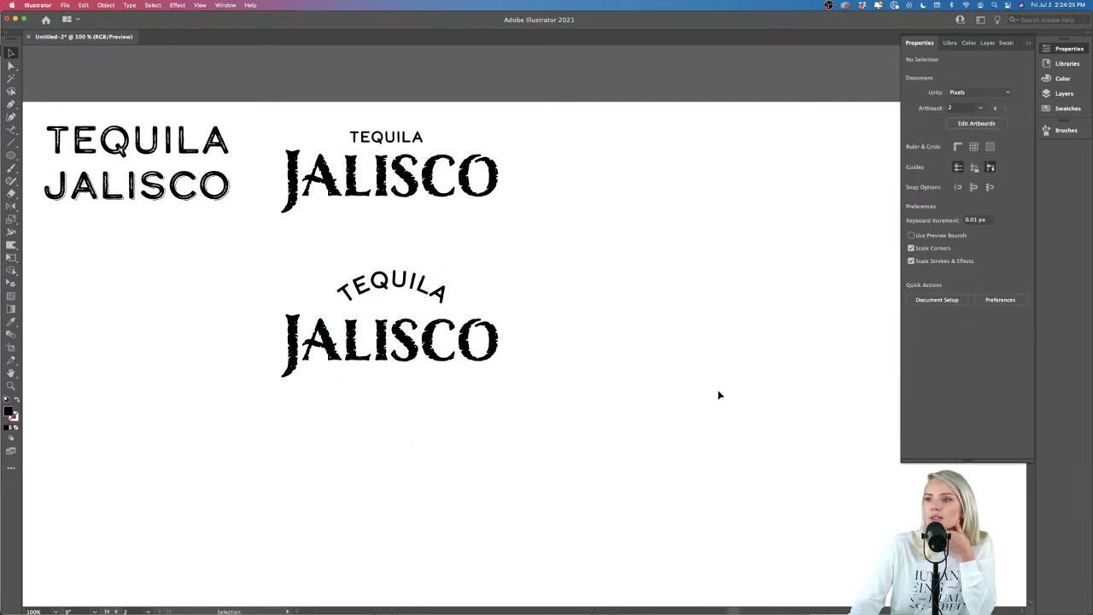
{"action": "left_click_drag", "start_coordinate": [405, 282], "coordinate": [403, 272]}
{"action": "left_click", "coordinate": [478, 346]}
{"action": "left_click", "coordinate": [666, 376]}
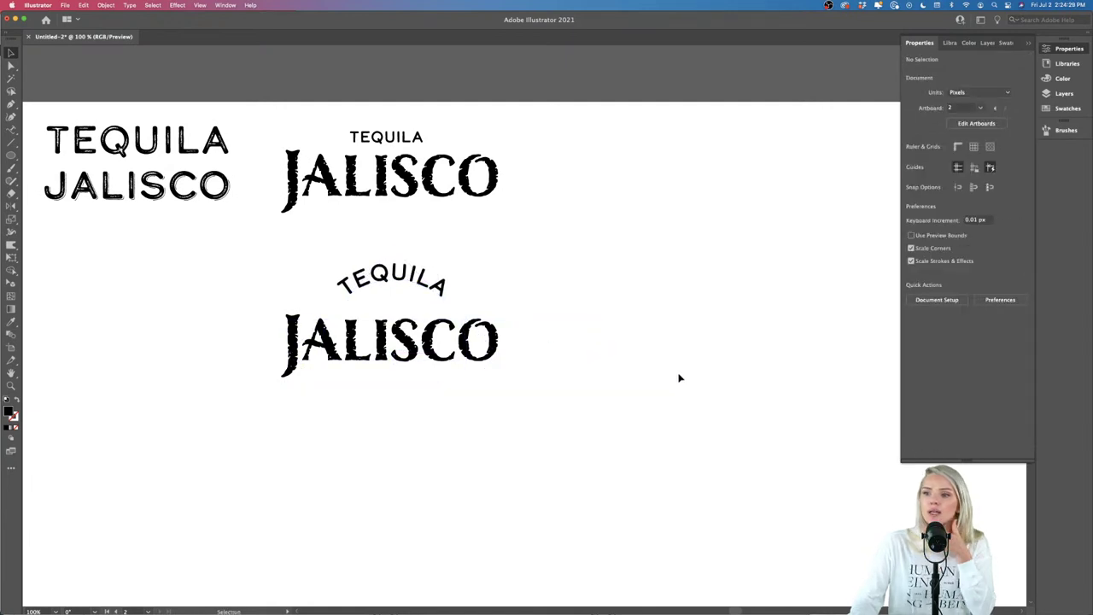
Step: Review the arched lockup against the other logo lockups on the second artboard, both up close and as a whole
{"action": "scroll", "coordinate": [646, 389], "scroll_direction": "down", "scroll_amount": 3}
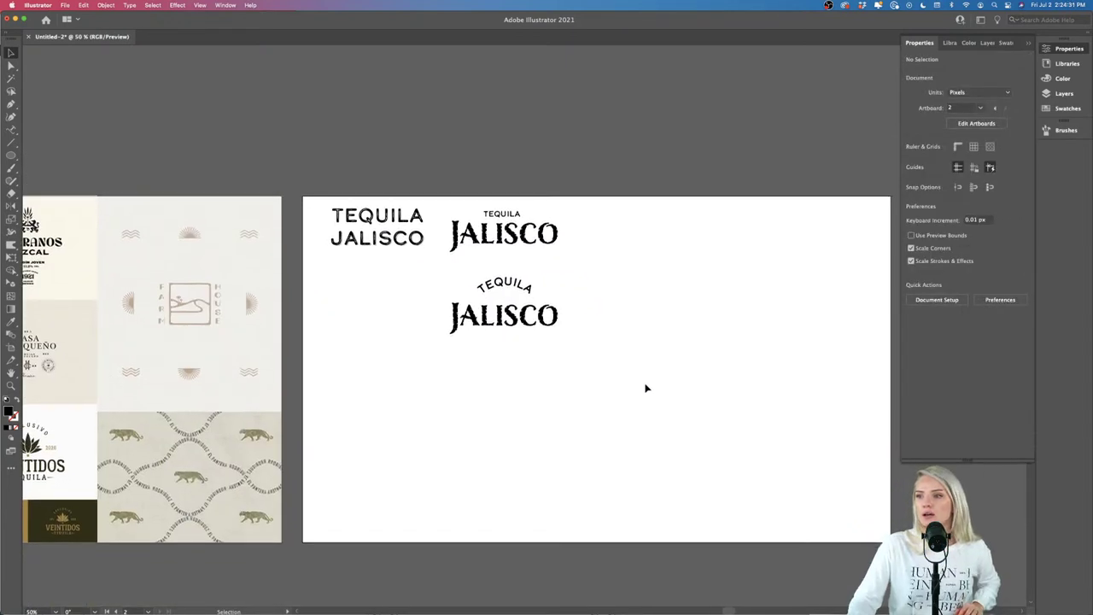
{"action": "left_click", "coordinate": [515, 291]}
{"action": "left_click", "coordinate": [624, 368]}
{"action": "scroll", "coordinate": [555, 362], "scroll_direction": "up", "scroll_amount": 3}
{"action": "scroll", "coordinate": [556, 362], "scroll_direction": "up", "scroll_amount": 2}
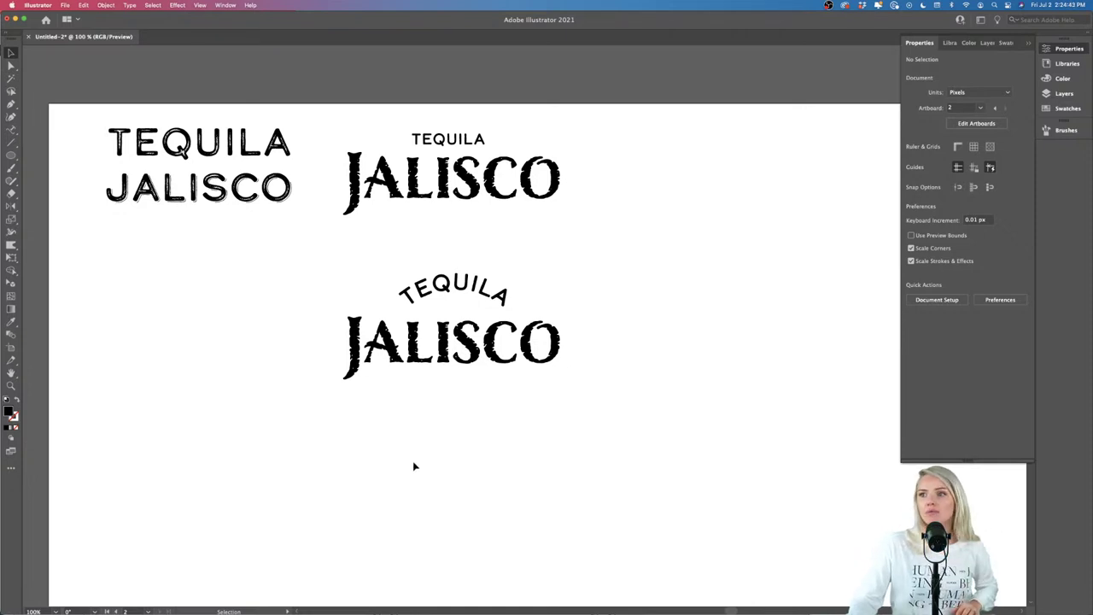
{"action": "scroll", "coordinate": [414, 466], "scroll_direction": "down", "scroll_amount": 1}
{"action": "scroll", "coordinate": [413, 466], "scroll_direction": "down", "scroll_amount": 3}
{"action": "scroll", "coordinate": [413, 466], "scroll_direction": "right", "scroll_amount": 2}
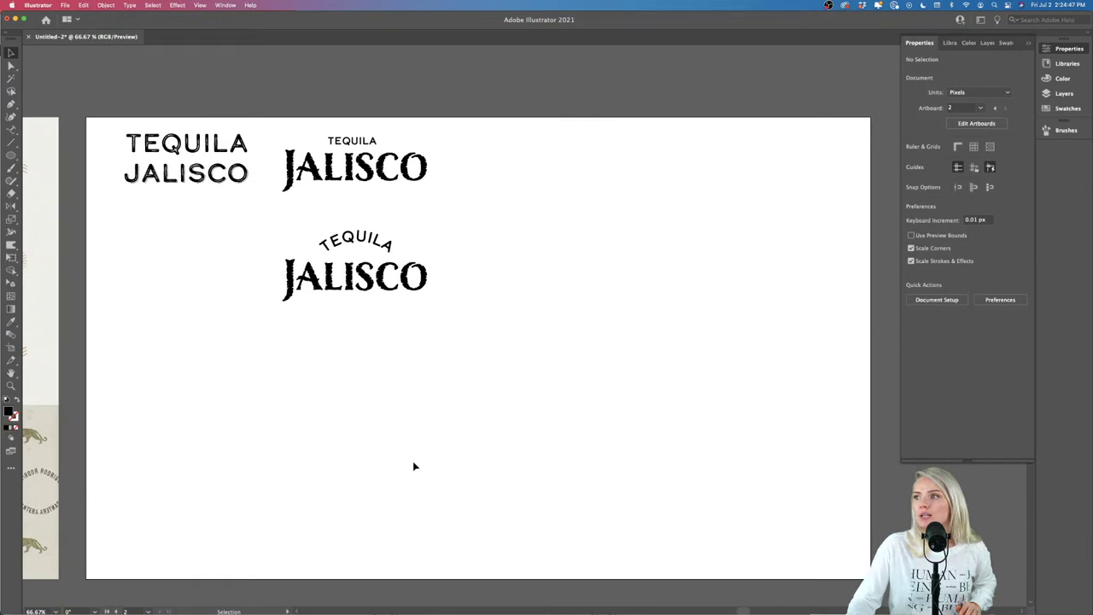
Step: Examine the mood board's reference logos, patterns and emblems, including the Casa Mexiqueño layout and the bottle monogram
{"action": "scroll", "coordinate": [414, 466], "scroll_direction": "left", "scroll_amount": 5}
{"action": "scroll", "coordinate": [413, 466], "scroll_direction": "left", "scroll_amount": 3}
{"action": "scroll", "coordinate": [413, 466], "scroll_direction": "right", "scroll_amount": 4}
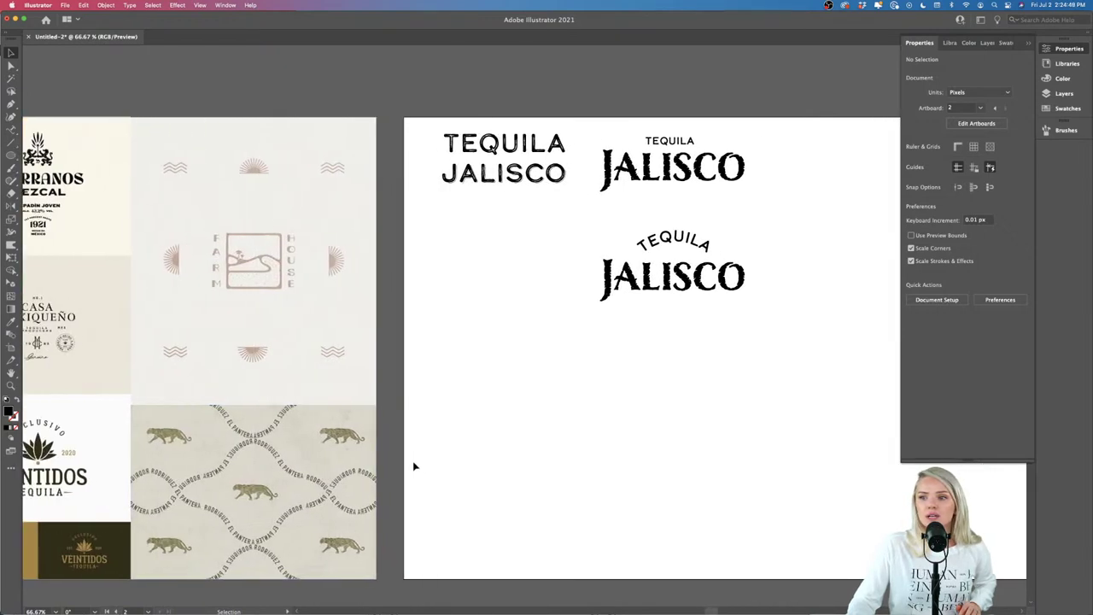
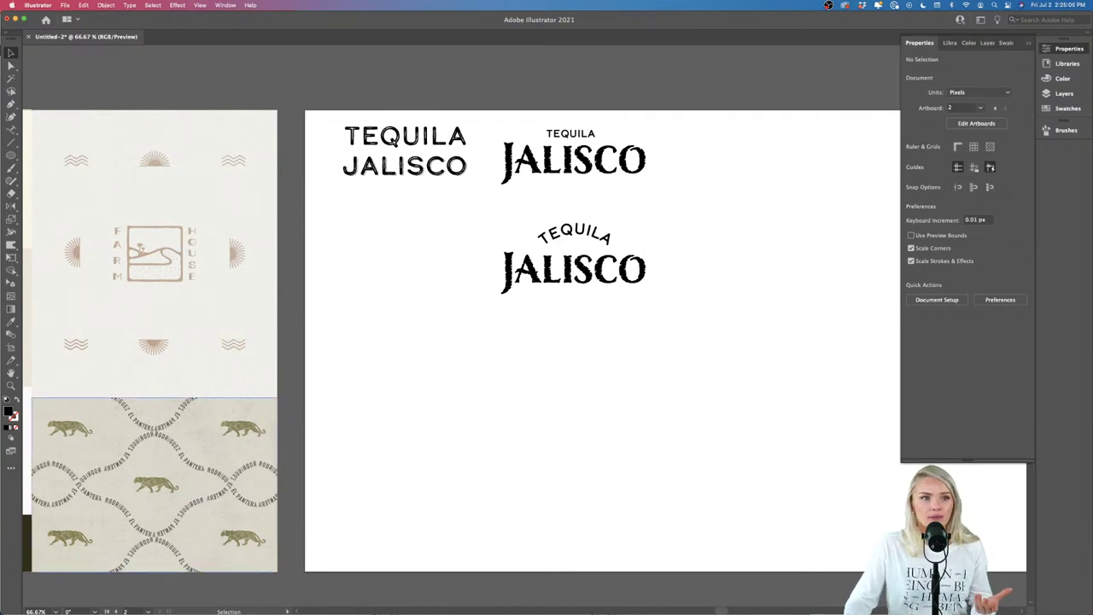
{"action": "scroll", "coordinate": [637, 410], "scroll_direction": "left", "scroll_amount": 10}
{"action": "scroll", "coordinate": [636, 410], "scroll_direction": "right", "scroll_amount": 3}
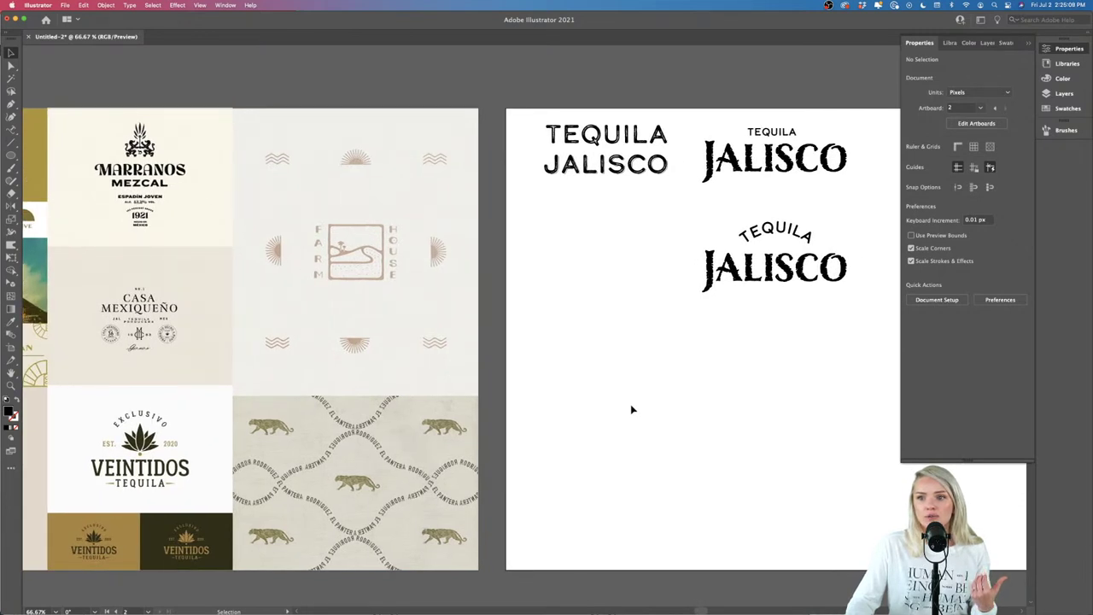
{"action": "scroll", "coordinate": [193, 368], "scroll_direction": "right", "scroll_amount": 2}
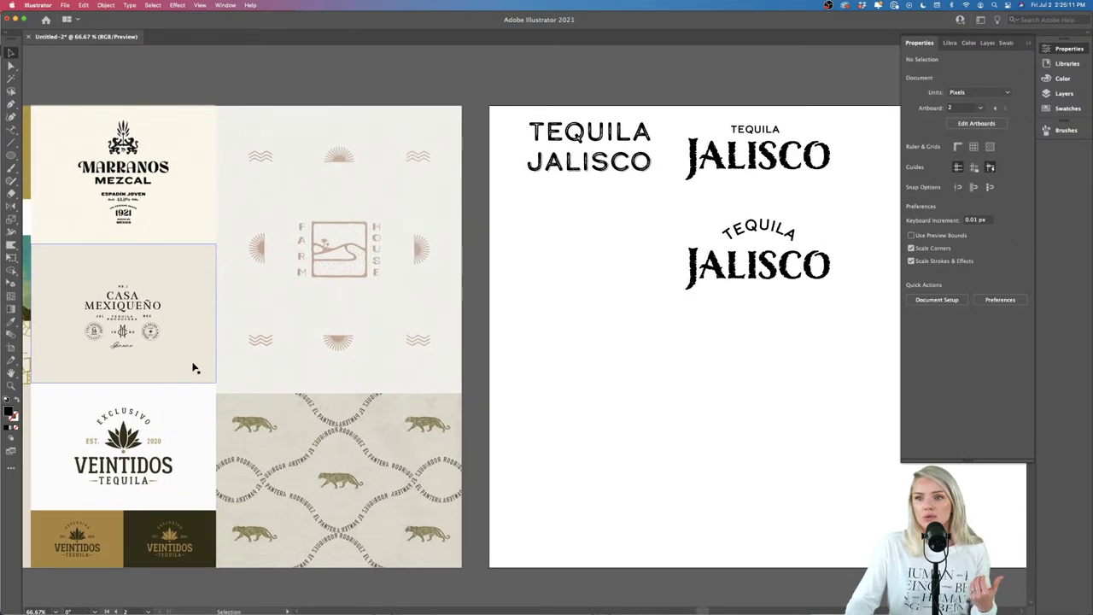
{"action": "scroll", "coordinate": [119, 351], "scroll_direction": "up", "scroll_amount": 8}
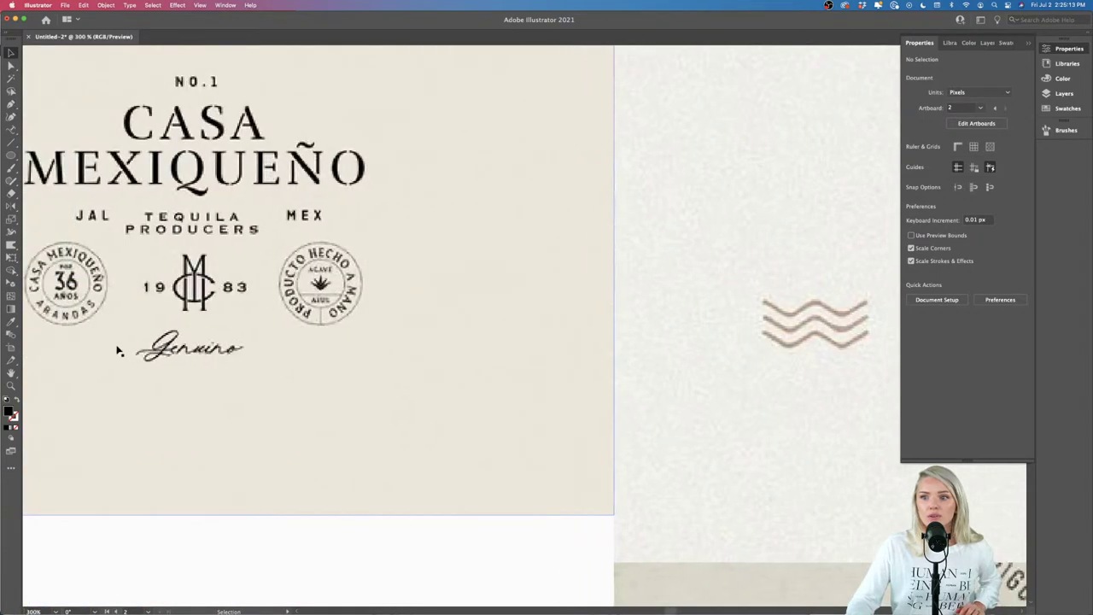
{"action": "scroll", "coordinate": [120, 350], "scroll_direction": "down", "scroll_amount": 8}
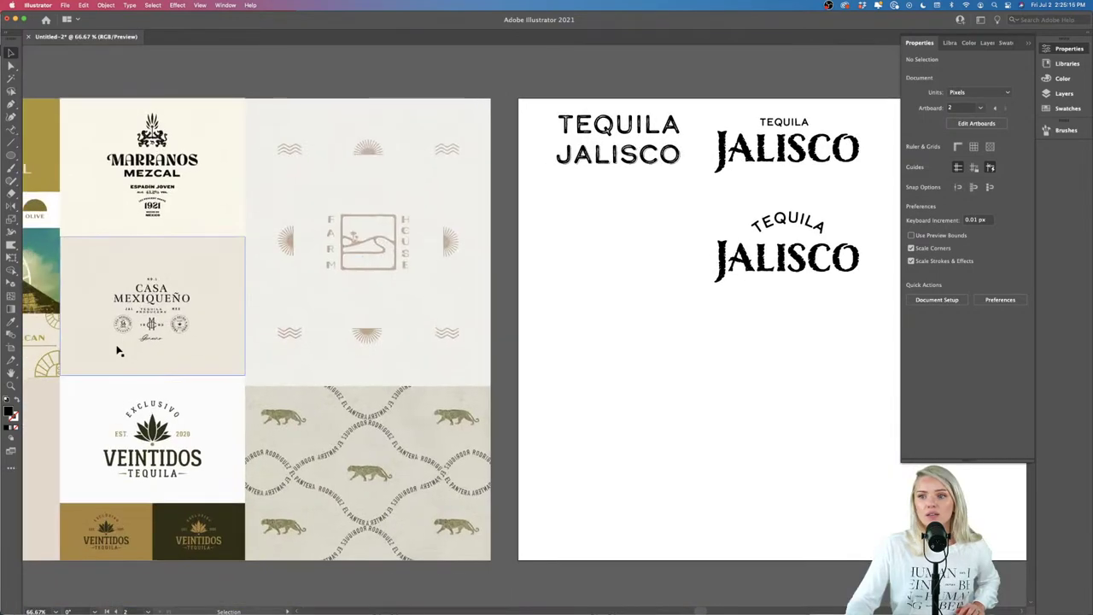
{"action": "scroll", "coordinate": [629, 387], "scroll_direction": "left", "scroll_amount": 10}
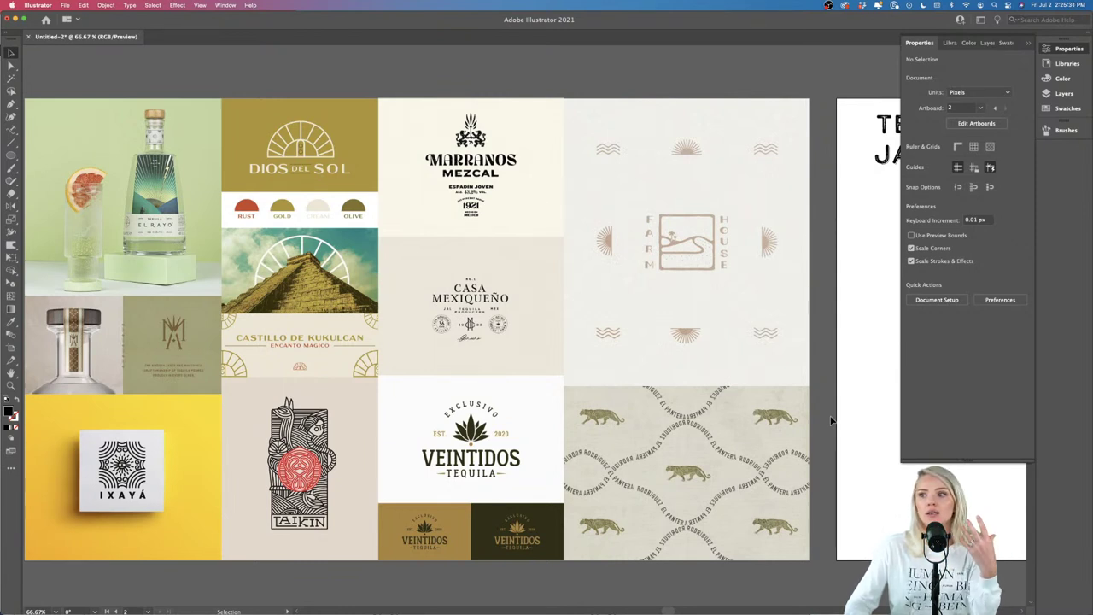
{"action": "scroll", "coordinate": [830, 418], "scroll_direction": "left", "scroll_amount": 2}
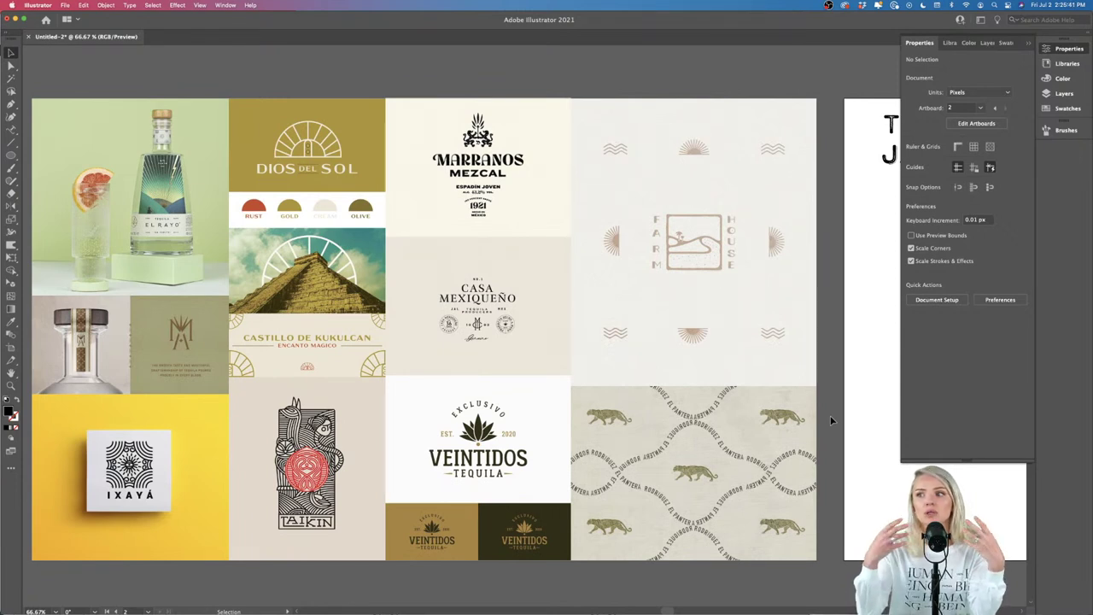
{"action": "scroll", "coordinate": [830, 415], "scroll_direction": "left", "scroll_amount": 2}
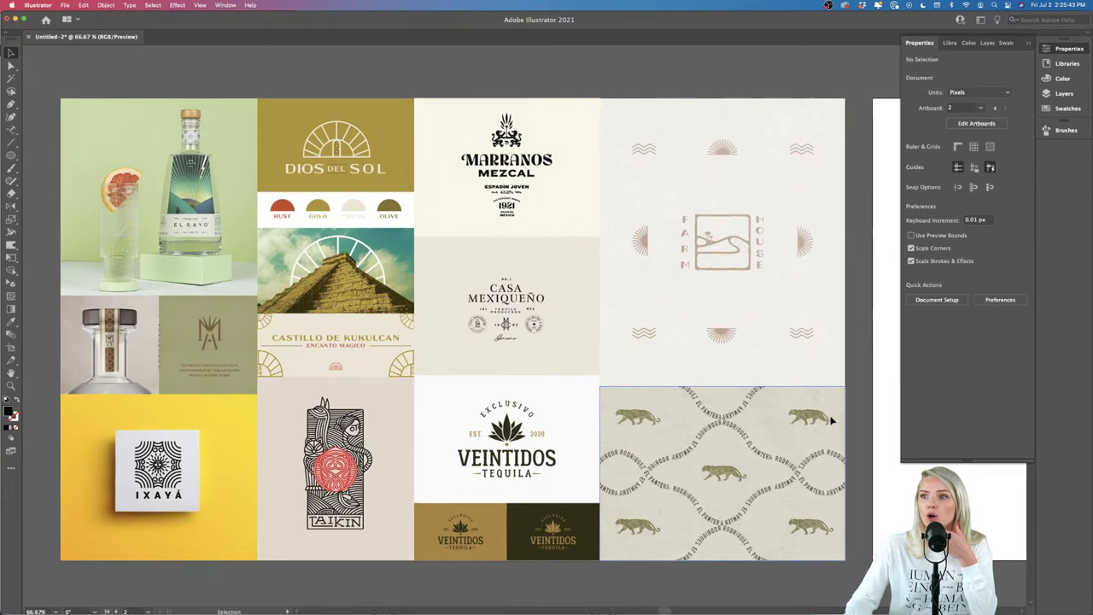
{"action": "scroll", "coordinate": [831, 418], "scroll_direction": "left", "scroll_amount": 2}
{"action": "scroll", "coordinate": [830, 418], "scroll_direction": "left", "scroll_amount": 10}
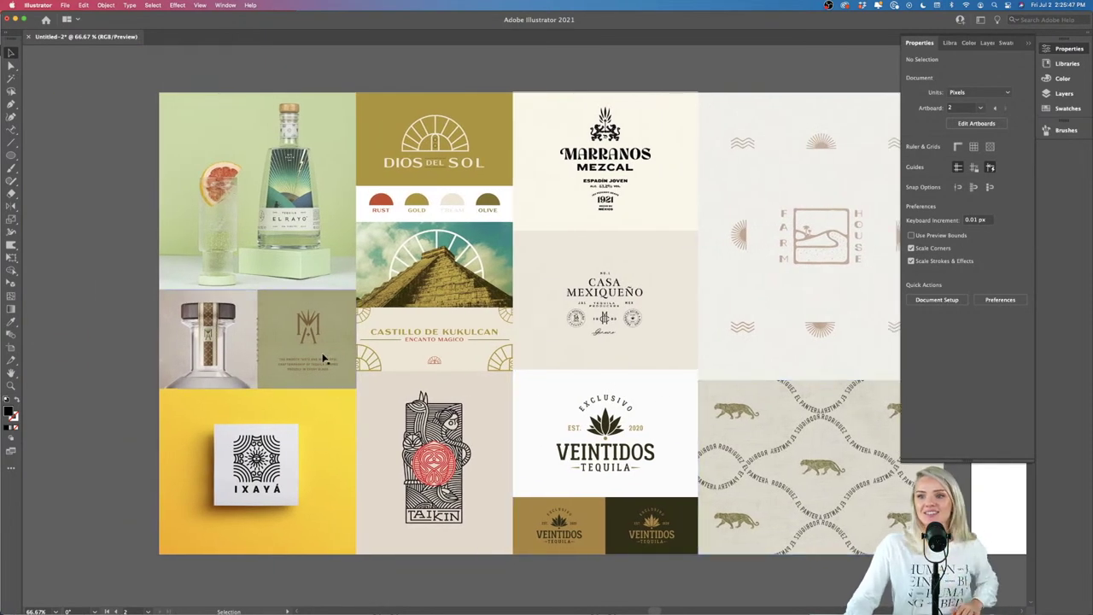
{"action": "scroll", "coordinate": [227, 348], "scroll_direction": "up", "scroll_amount": 5}
{"action": "scroll", "coordinate": [226, 349], "scroll_direction": "down", "scroll_amount": 5}
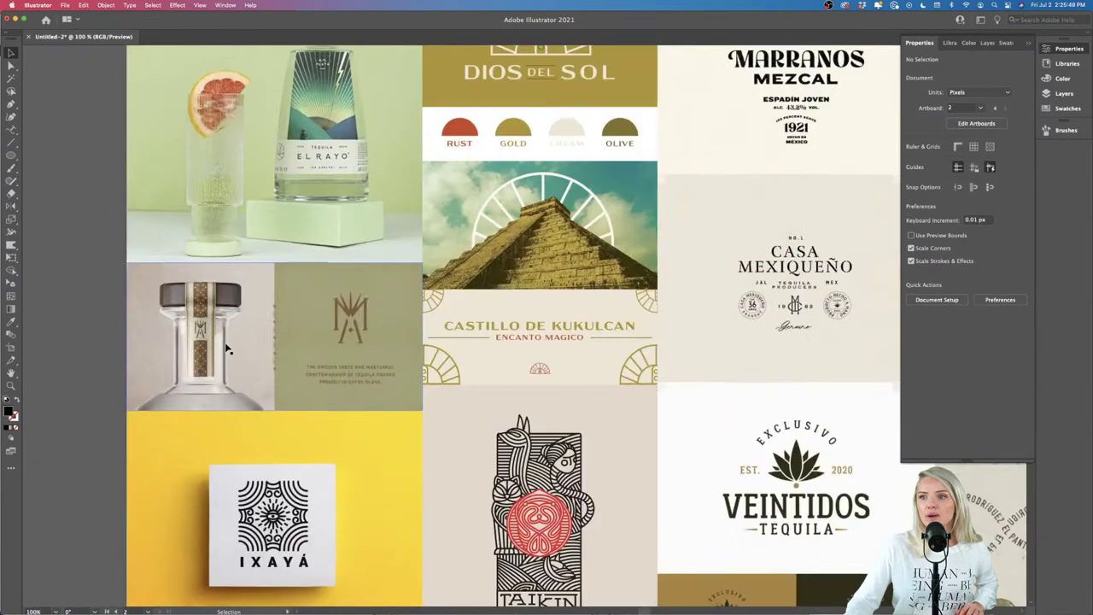
{"action": "scroll", "coordinate": [226, 349], "scroll_direction": "right", "scroll_amount": 5}
{"action": "scroll", "coordinate": [226, 349], "scroll_direction": "right", "scroll_amount": 10}
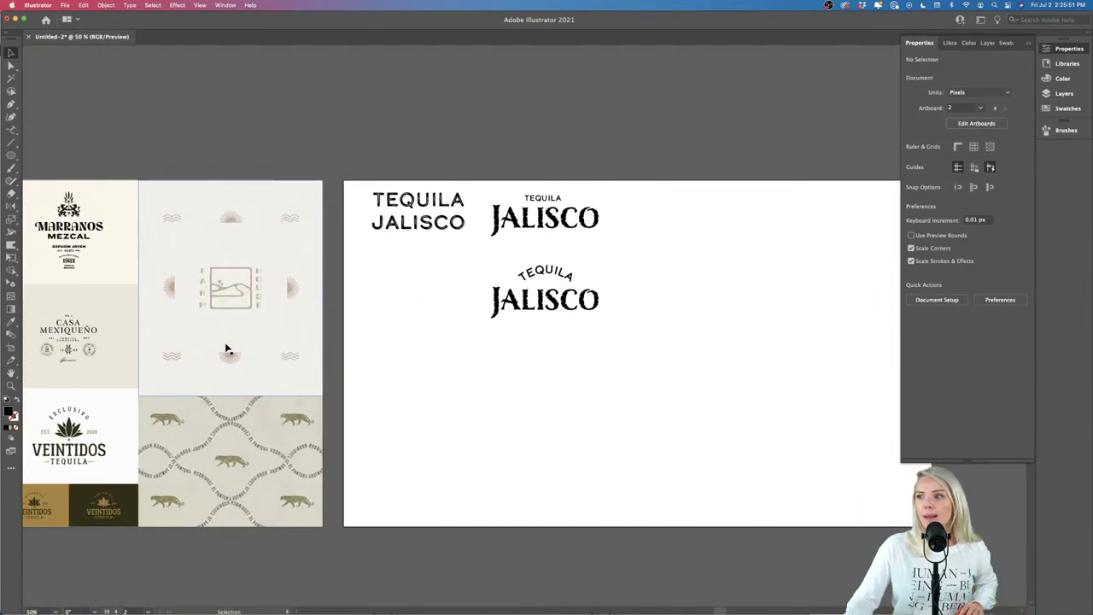
Step: Draw a black square about 179 px wide below the arched lockup with the Rectangle tool
{"action": "scroll", "coordinate": [573, 334], "scroll_direction": "up", "scroll_amount": 3}
{"action": "scroll", "coordinate": [408, 328], "scroll_direction": "up", "scroll_amount": 2}
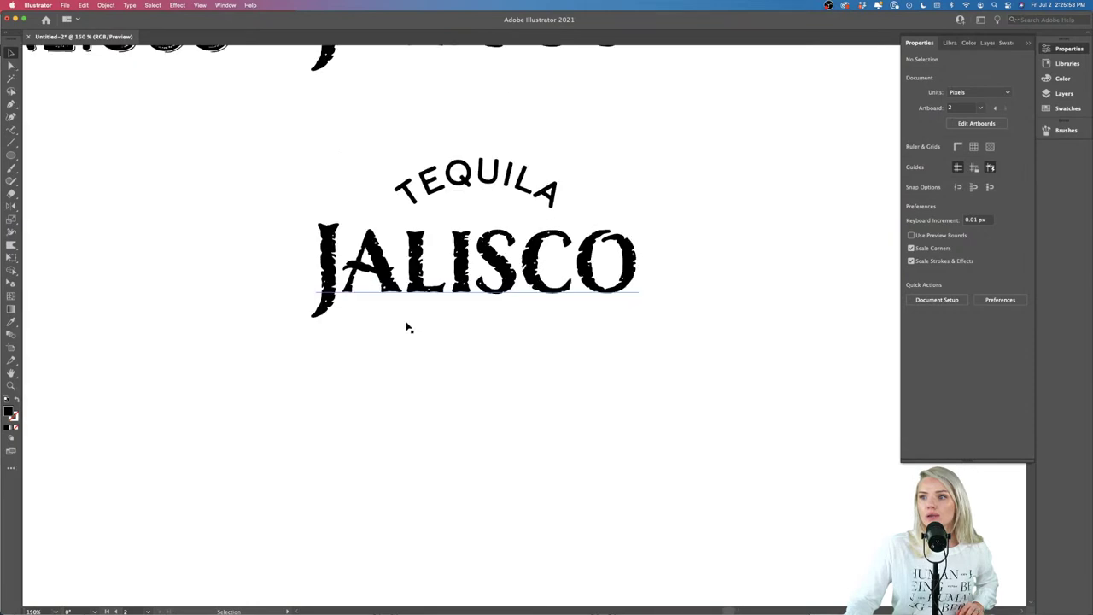
{"action": "scroll", "coordinate": [510, 483], "scroll_direction": "down", "scroll_amount": 2}
{"action": "scroll", "coordinate": [509, 484], "scroll_direction": "right", "scroll_amount": 3}
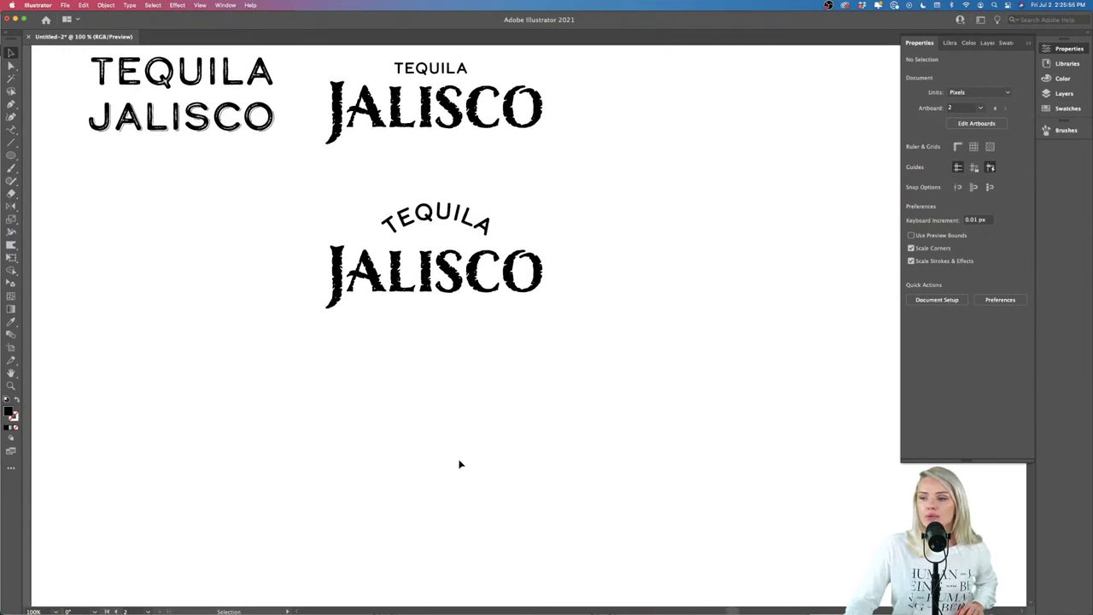
{"action": "left_click_drag", "start_coordinate": [11, 155], "coordinate": [66, 156]}
{"action": "left_click_drag", "start_coordinate": [402, 403], "coordinate": [518, 518]}
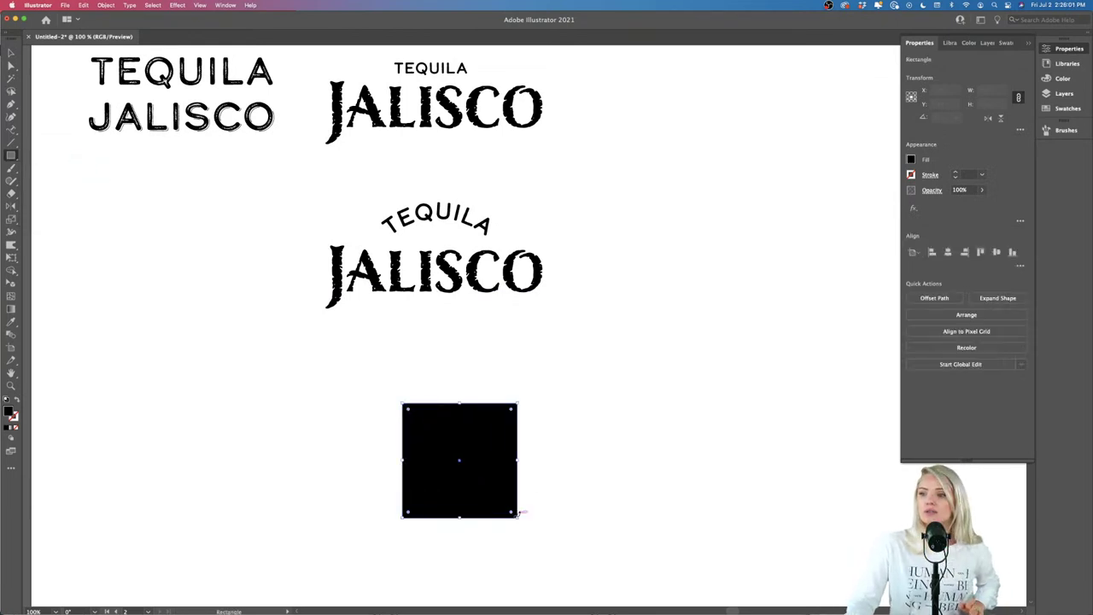
Step: Round all four corners of the large square to a radius of about 26.5 px
{"action": "scroll", "coordinate": [517, 516], "scroll_direction": "up", "scroll_amount": 3}
{"action": "scroll", "coordinate": [459, 447], "scroll_direction": "up", "scroll_amount": 1}
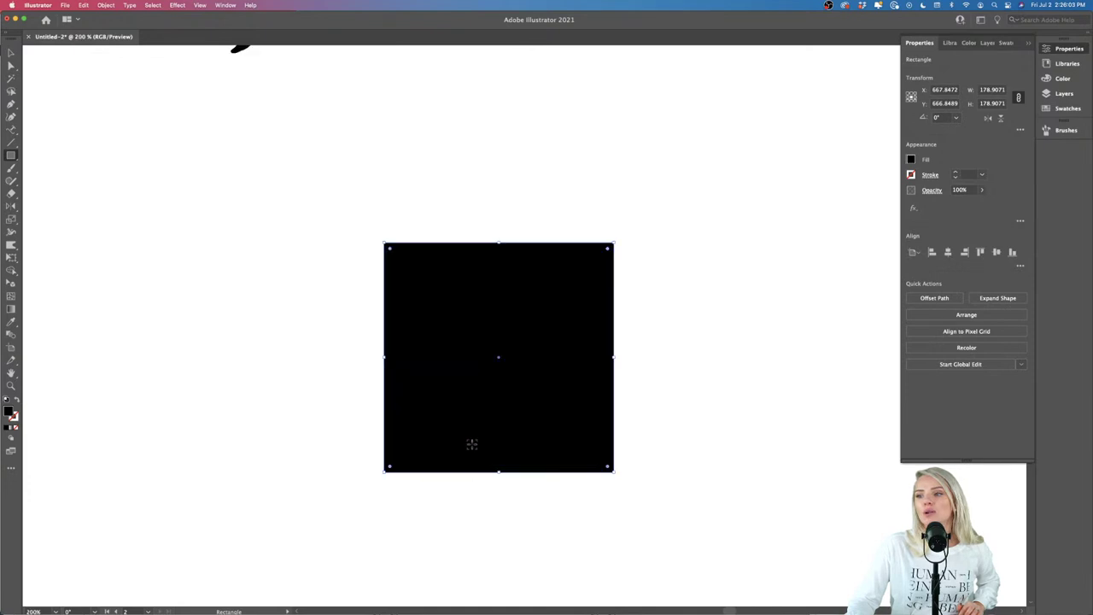
{"action": "double_click", "coordinate": [608, 251]}
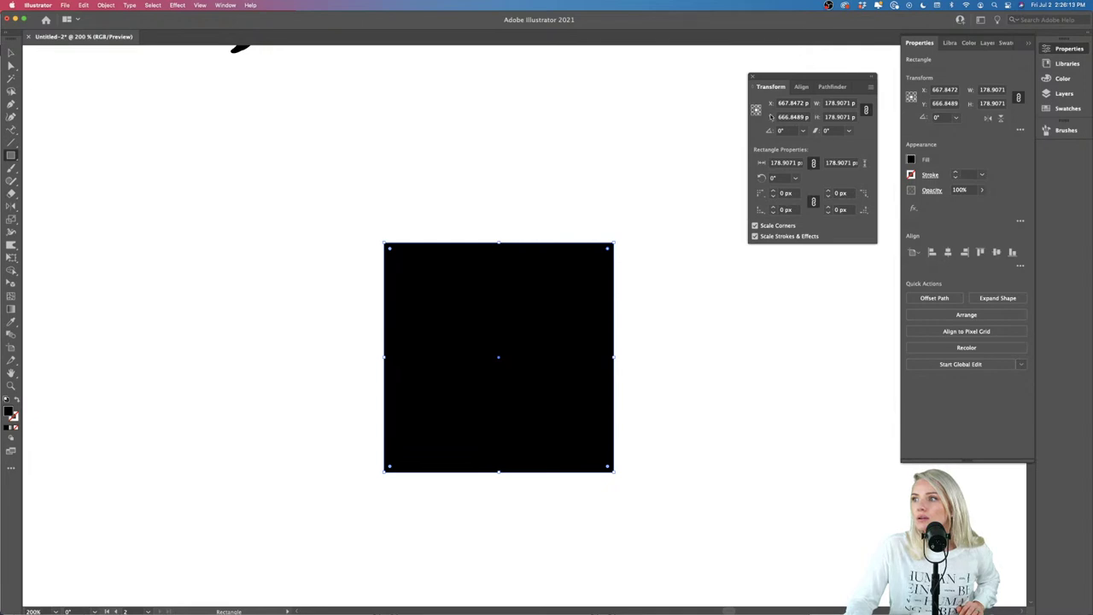
{"action": "left_click", "coordinate": [752, 78]}
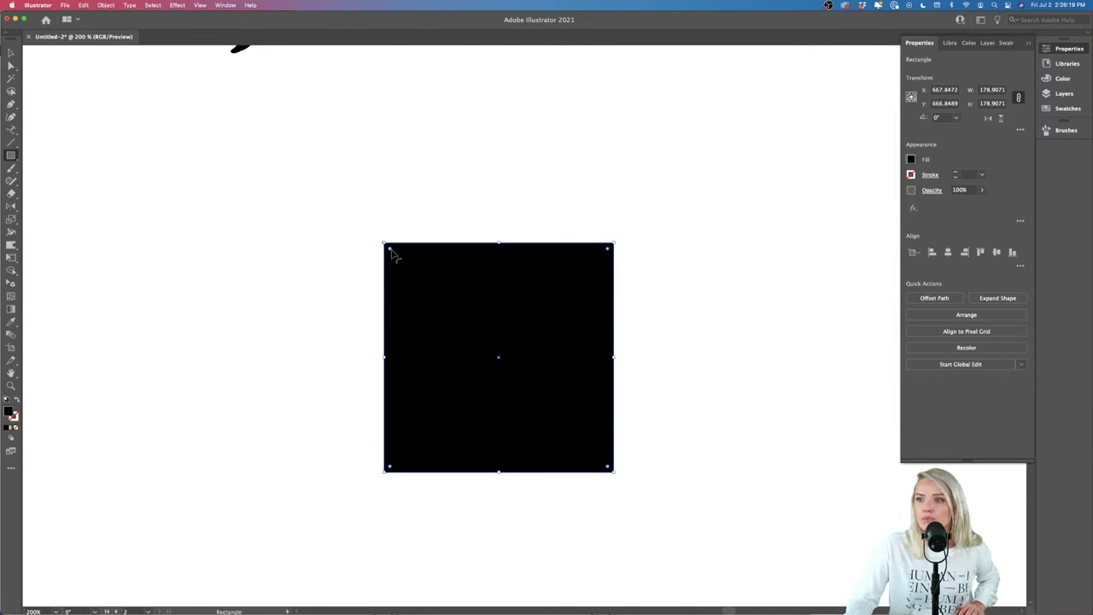
{"action": "left_click_drag", "start_coordinate": [391, 251], "coordinate": [418, 276]}
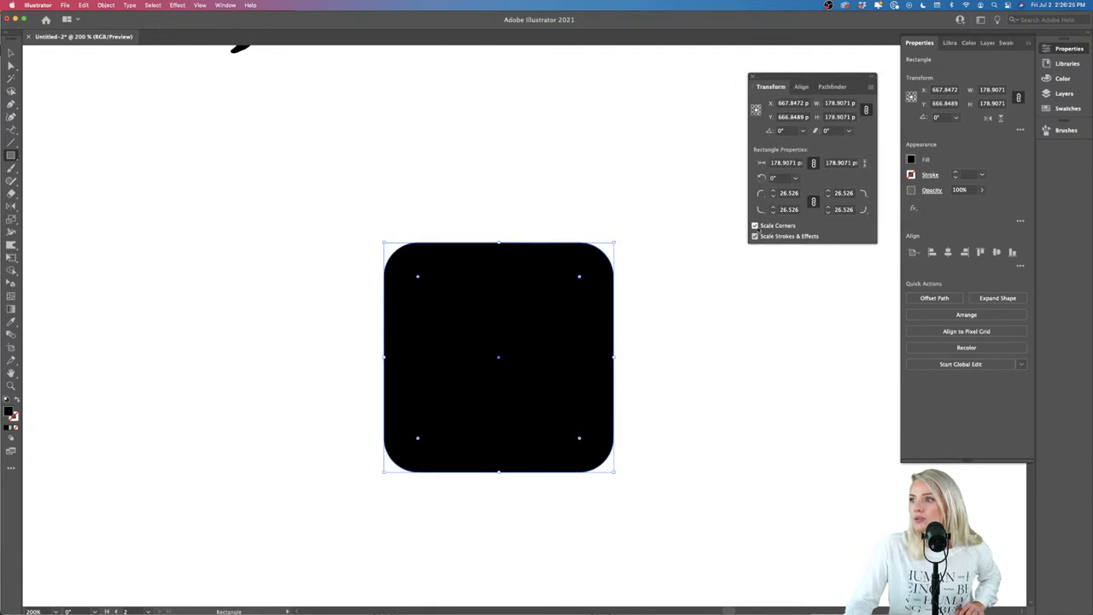
{"action": "left_click", "coordinate": [752, 77]}
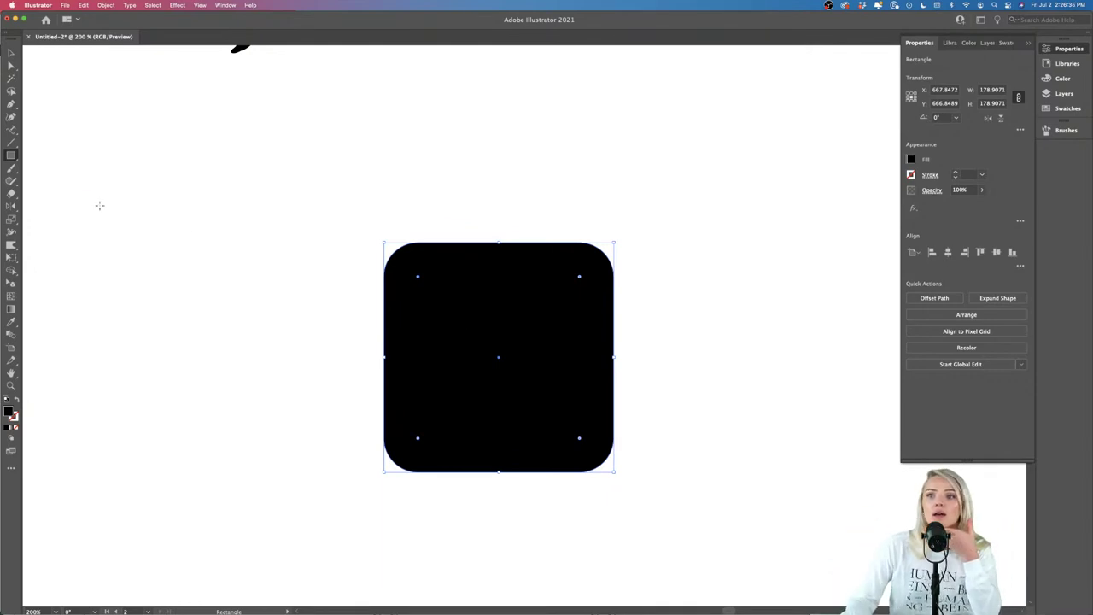
Step: Draw a square about 101 px wide above the large one with the Rounded Rectangle tool and round its corners to about 29.6 px
{"action": "left_click_drag", "start_coordinate": [10, 156], "coordinate": [70, 167]}
{"action": "left_click_drag", "start_coordinate": [380, 102], "coordinate": [511, 231]}
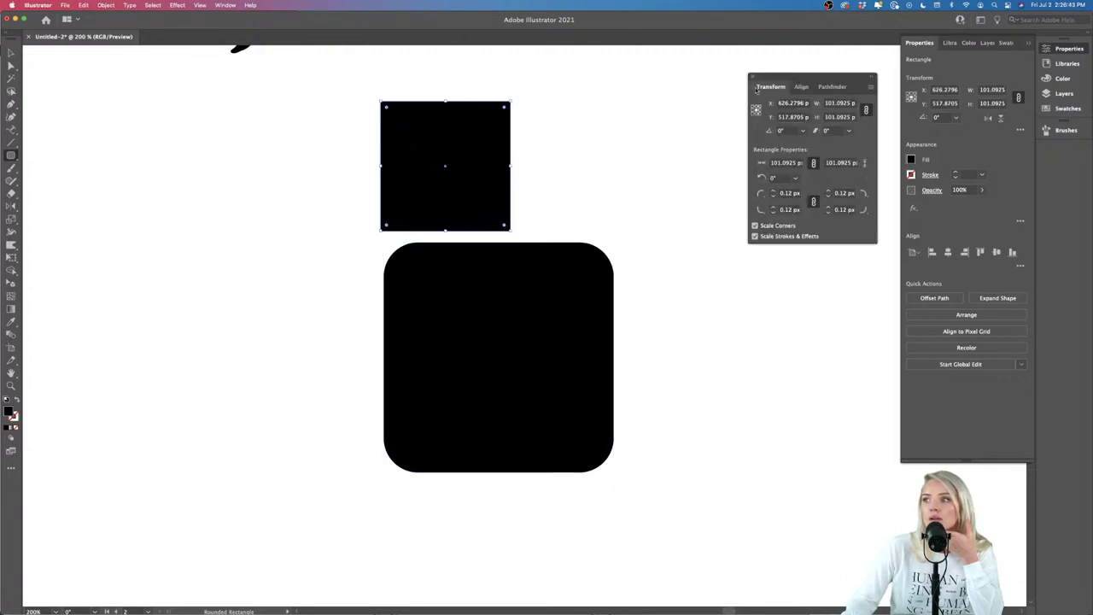
{"action": "left_click", "coordinate": [753, 78]}
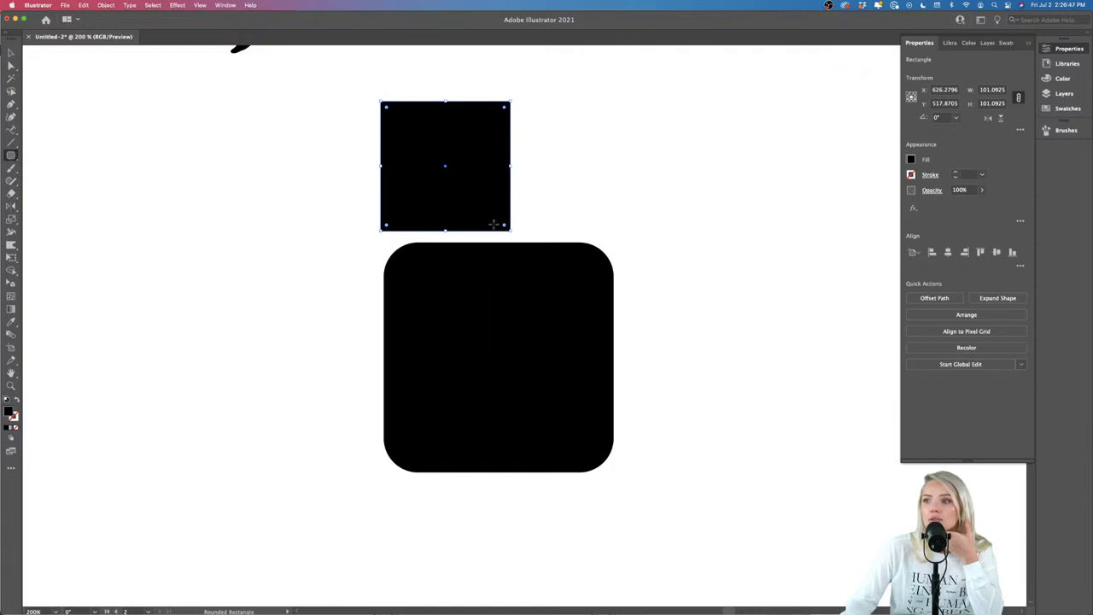
{"action": "left_click_drag", "start_coordinate": [504, 224], "coordinate": [475, 192]}
Step: Change the small square's corner style to Inverted Round
{"action": "key", "text": "a"}
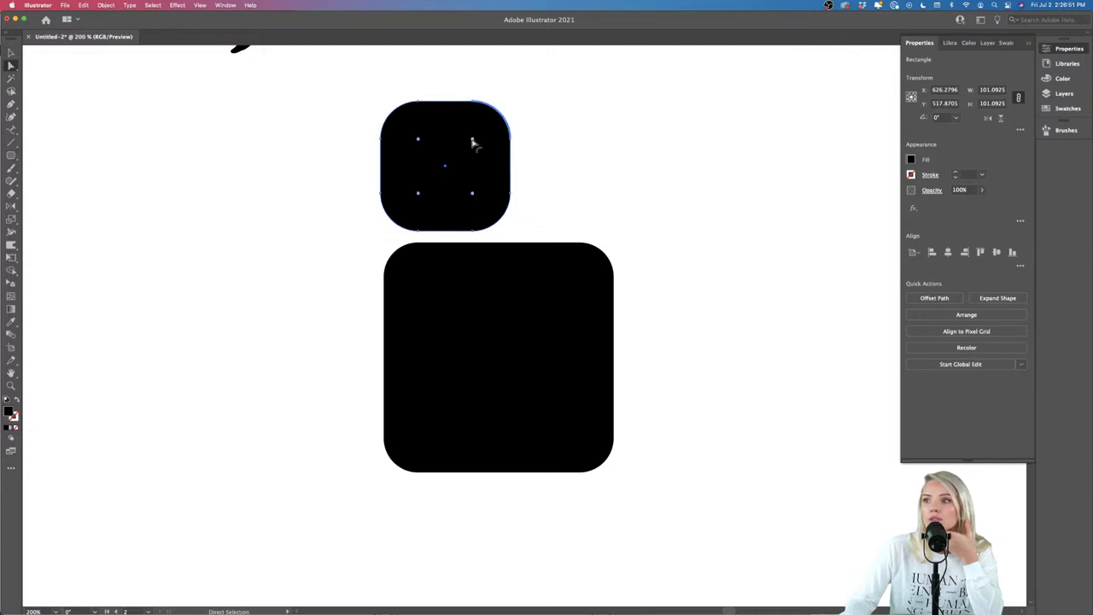
{"action": "double_click", "coordinate": [473, 140]}
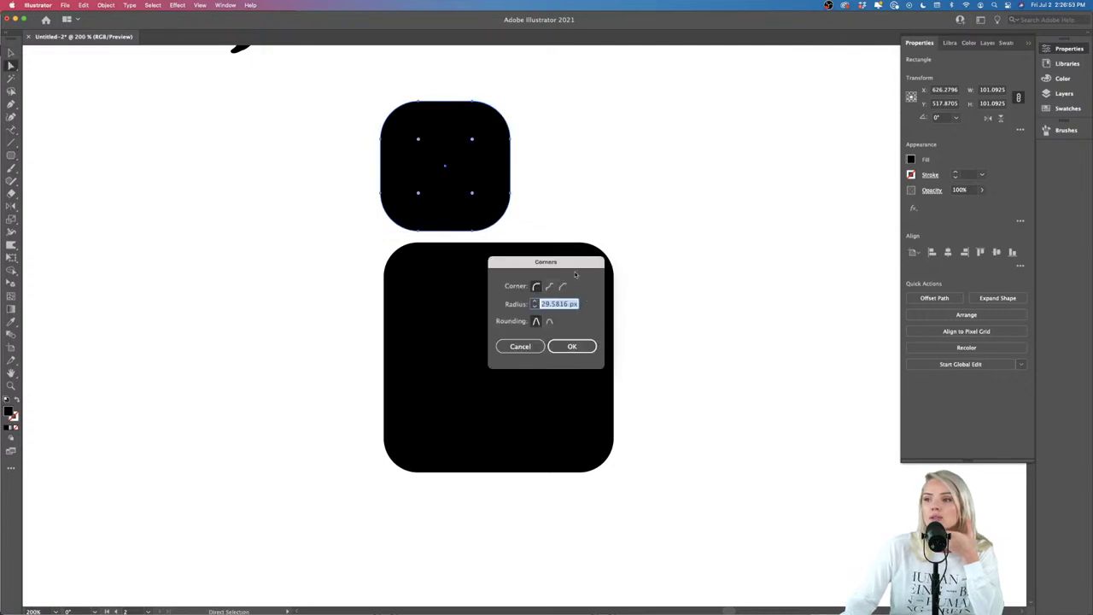
{"action": "left_click_drag", "start_coordinate": [574, 263], "coordinate": [624, 144]}
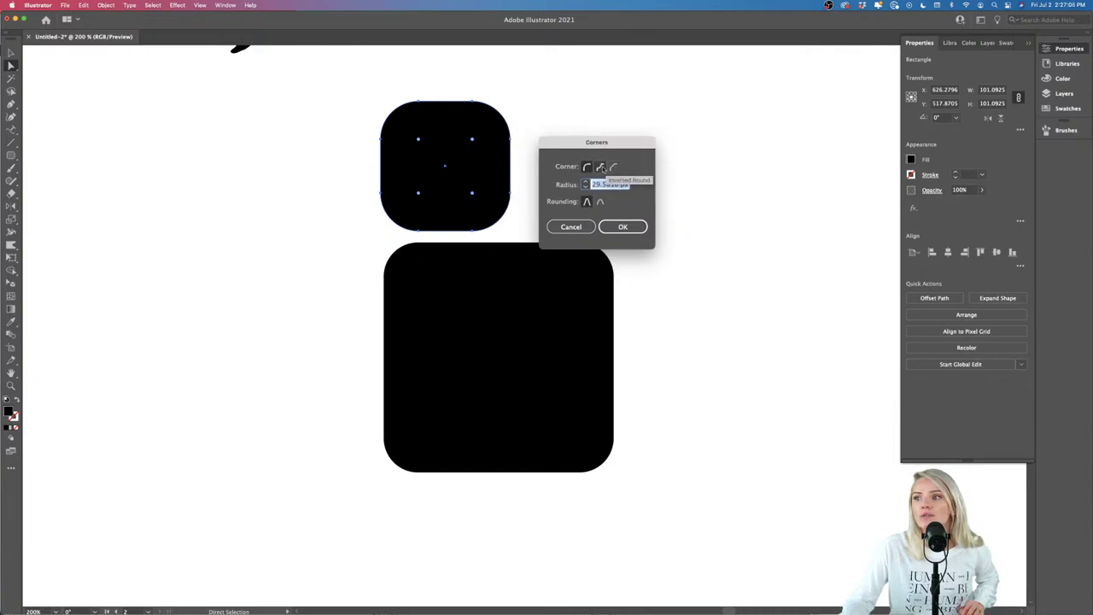
{"action": "left_click", "coordinate": [601, 166]}
{"action": "left_click", "coordinate": [622, 227]}
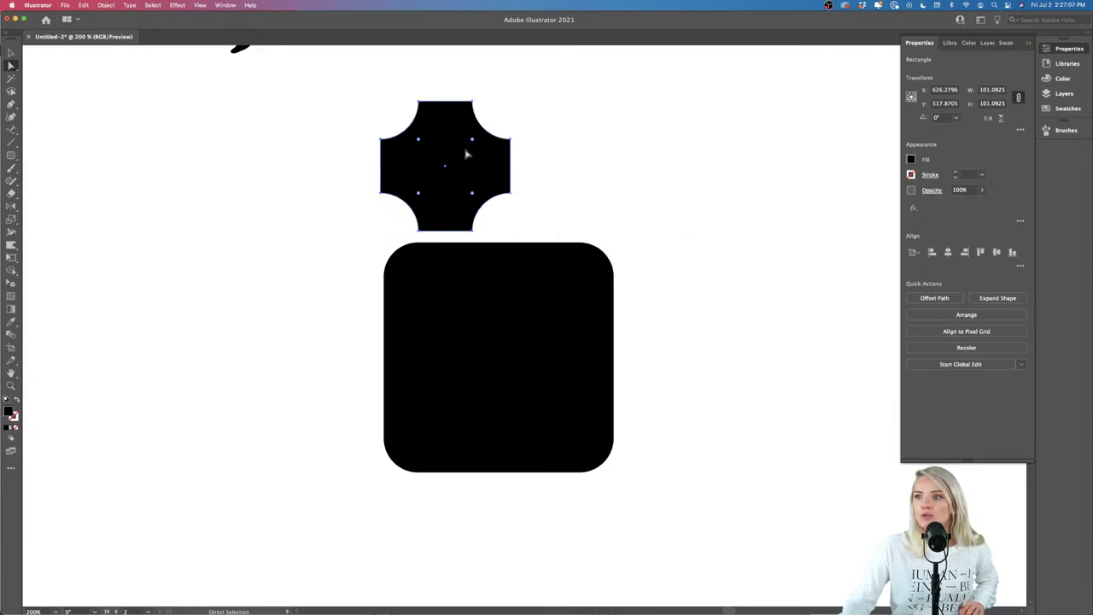
Step: Increase the small shape's inverted corner radius to the maximum to form a four-pointed star, and deselect it
{"action": "left_click_drag", "start_coordinate": [472, 141], "coordinate": [440, 166]}
{"action": "key", "text": "v"}
{"action": "left_click", "coordinate": [359, 308]}
{"action": "scroll", "coordinate": [359, 307], "scroll_direction": "left", "scroll_amount": 1}
{"action": "scroll", "coordinate": [360, 310], "scroll_direction": "down", "scroll_amount": 3}
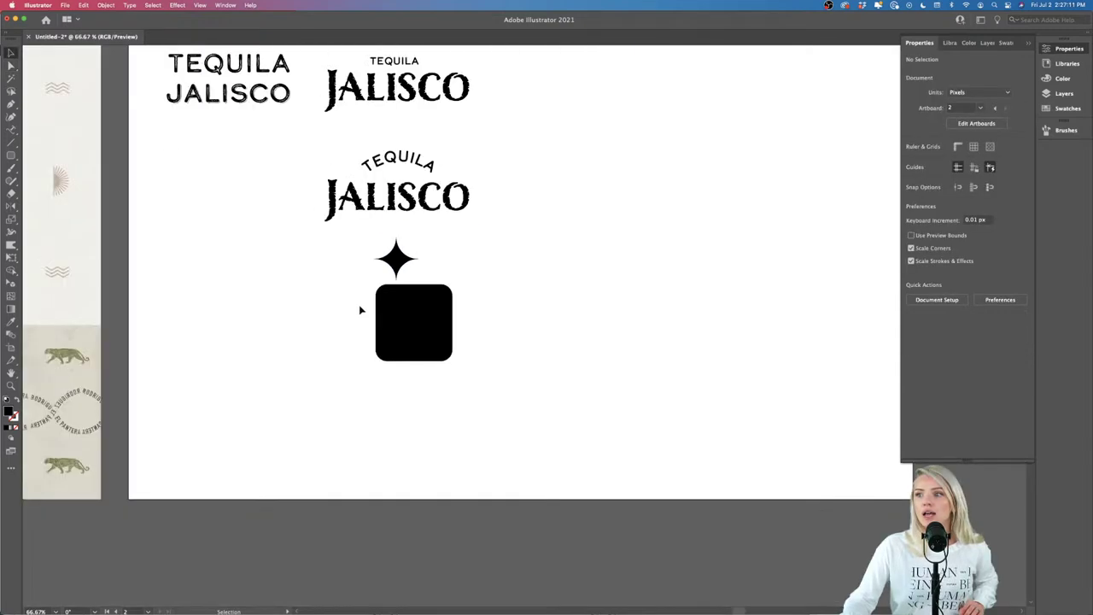
Step: Delete the large rounded square and move the four-pointed star into the empty space at about X 896, Y 665 px
{"action": "left_click", "coordinate": [450, 353]}
{"action": "key", "text": "Delete"}
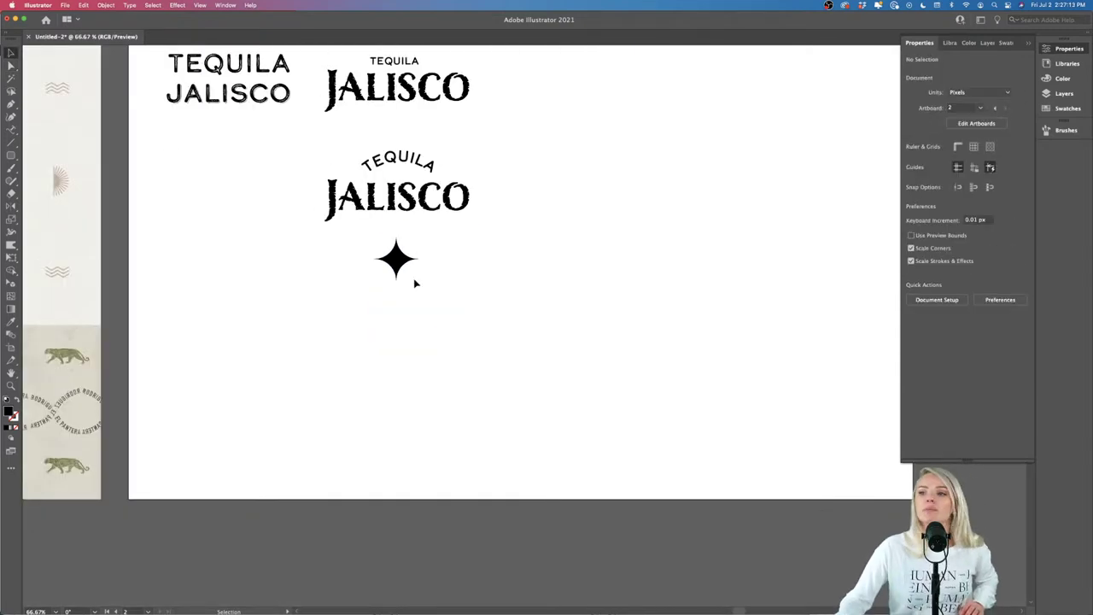
{"action": "left_click_drag", "start_coordinate": [401, 269], "coordinate": [516, 330]}
{"action": "key", "text": "super+equal"}
{"action": "key", "text": "super+equal"}
{"action": "key", "text": "super+equal"}
{"action": "key", "text": "super+equal"}
{"action": "key", "text": "super+equal"}
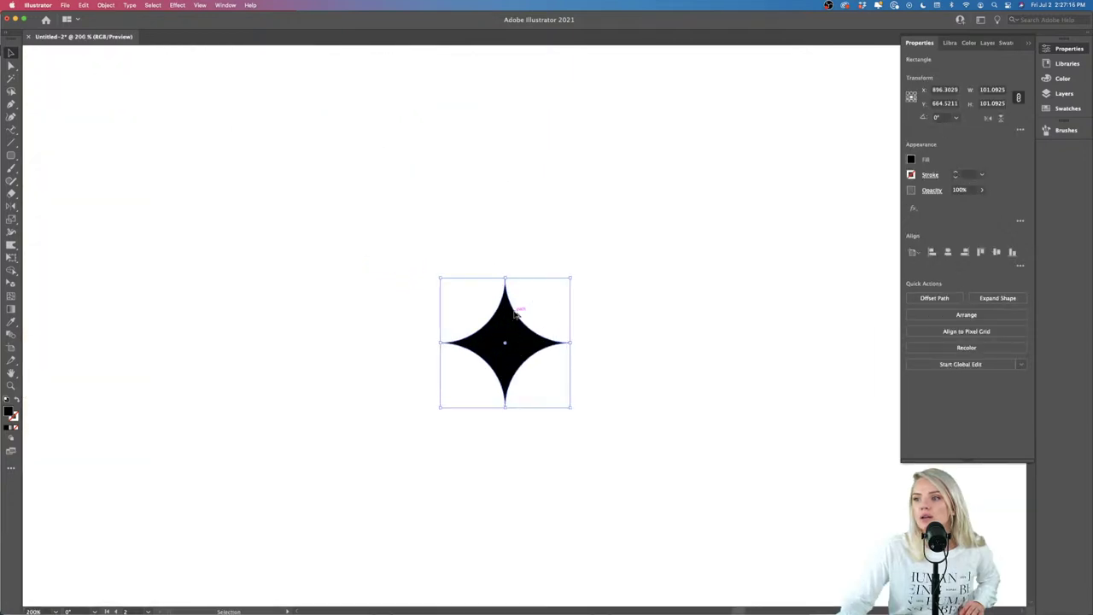
{"action": "scroll", "coordinate": [516, 318], "scroll_direction": "down", "scroll_amount": 1}
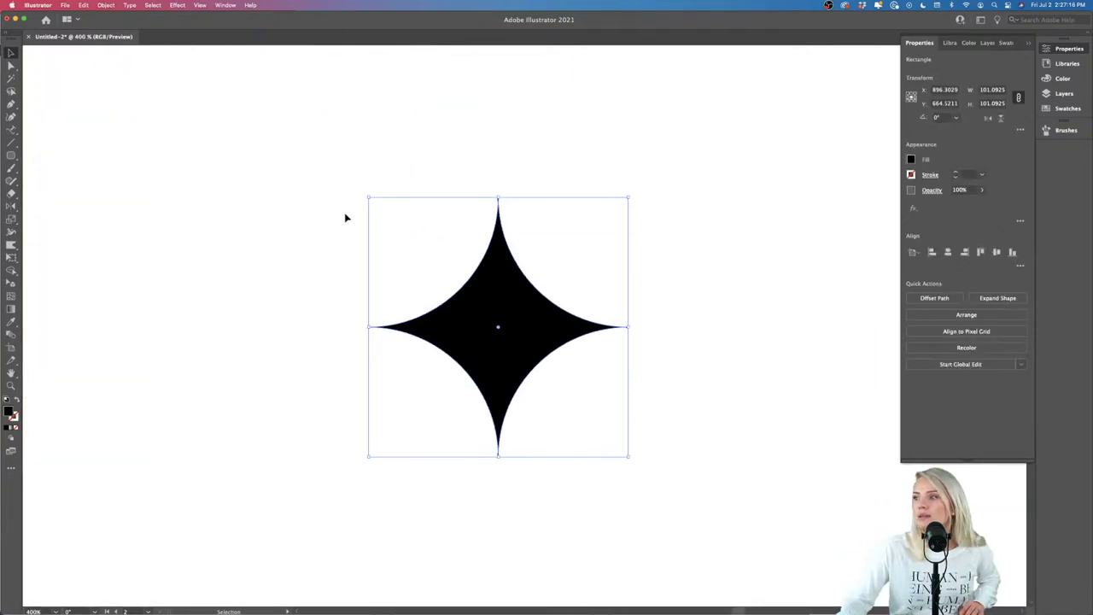
Step: Expand the four-pointed star into a plain path and scale it down to about 39.6 px wide
{"action": "left_click", "coordinate": [996, 298]}
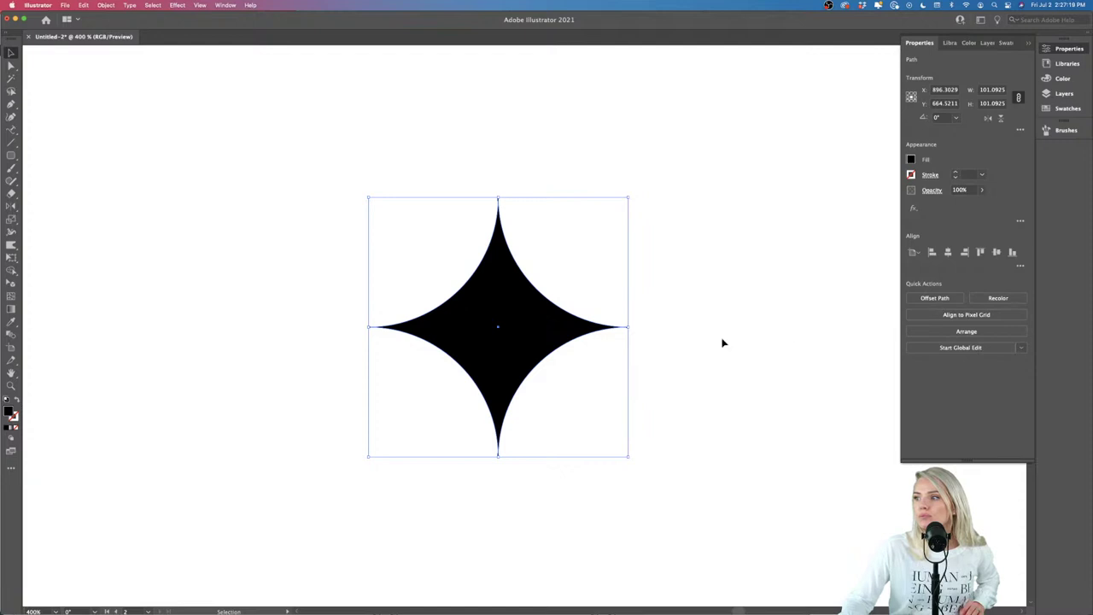
{"action": "left_click_drag", "start_coordinate": [498, 327], "coordinate": [492, 299]}
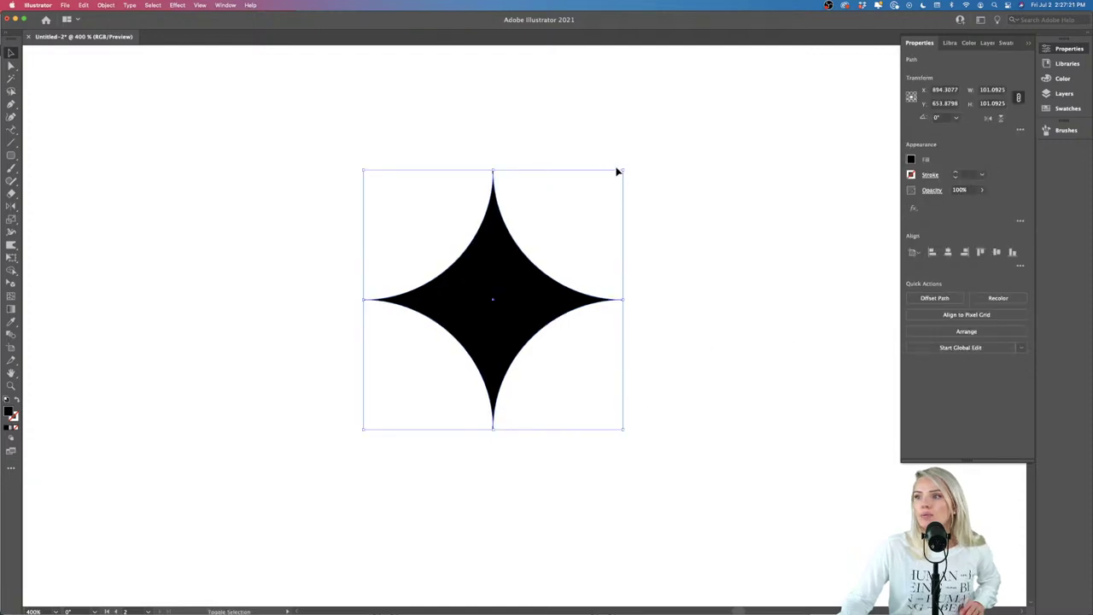
{"action": "left_click_drag", "start_coordinate": [622, 170], "coordinate": [547, 236]}
{"action": "left_click", "coordinate": [583, 330]}
{"action": "scroll", "coordinate": [584, 329], "scroll_direction": "down", "scroll_amount": 4}
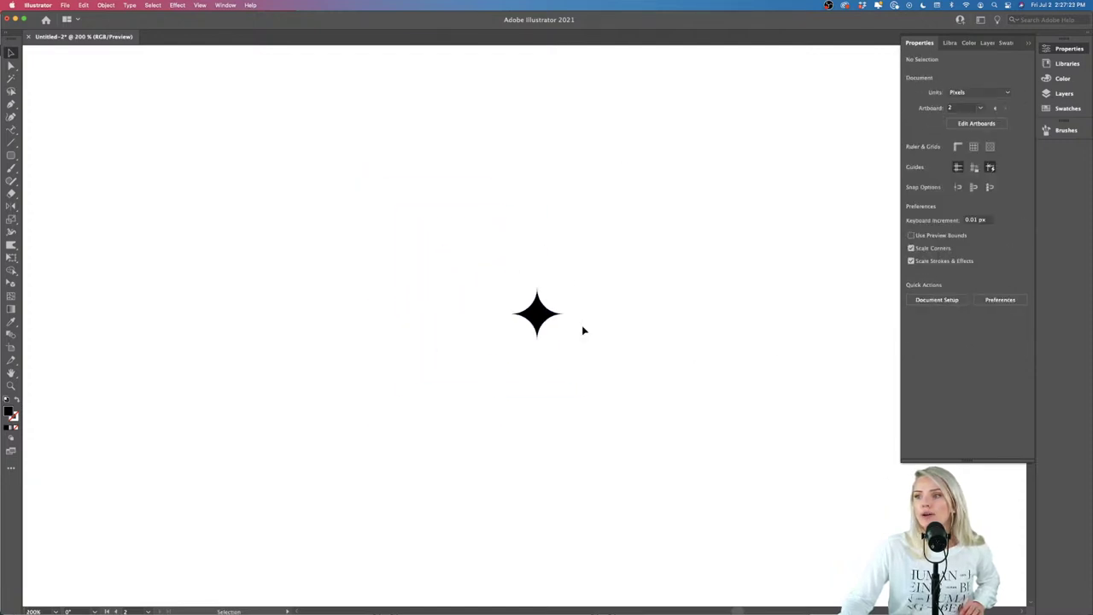
Step: Duplicate the small star twice to the right to form a horizontal row of three stars touching tip to tip
{"action": "scroll", "coordinate": [583, 330], "scroll_direction": "down", "scroll_amount": 4}
{"action": "scroll", "coordinate": [539, 330], "scroll_direction": "up", "scroll_amount": 3}
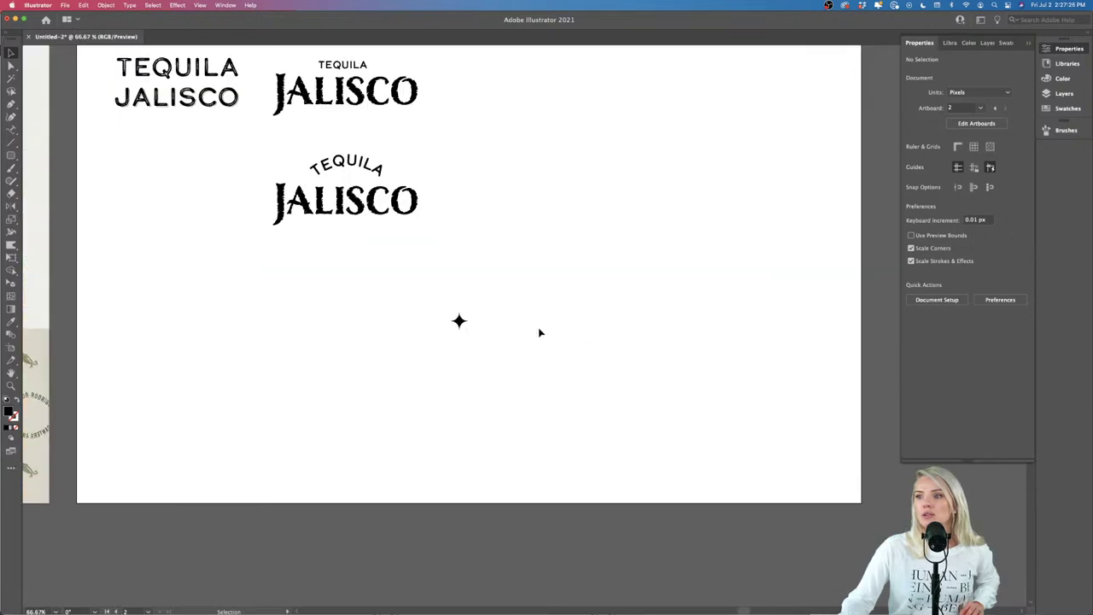
{"action": "scroll", "coordinate": [539, 332], "scroll_direction": "up", "scroll_amount": 2}
{"action": "left_click_drag", "start_coordinate": [451, 398], "coordinate": [483, 319]}
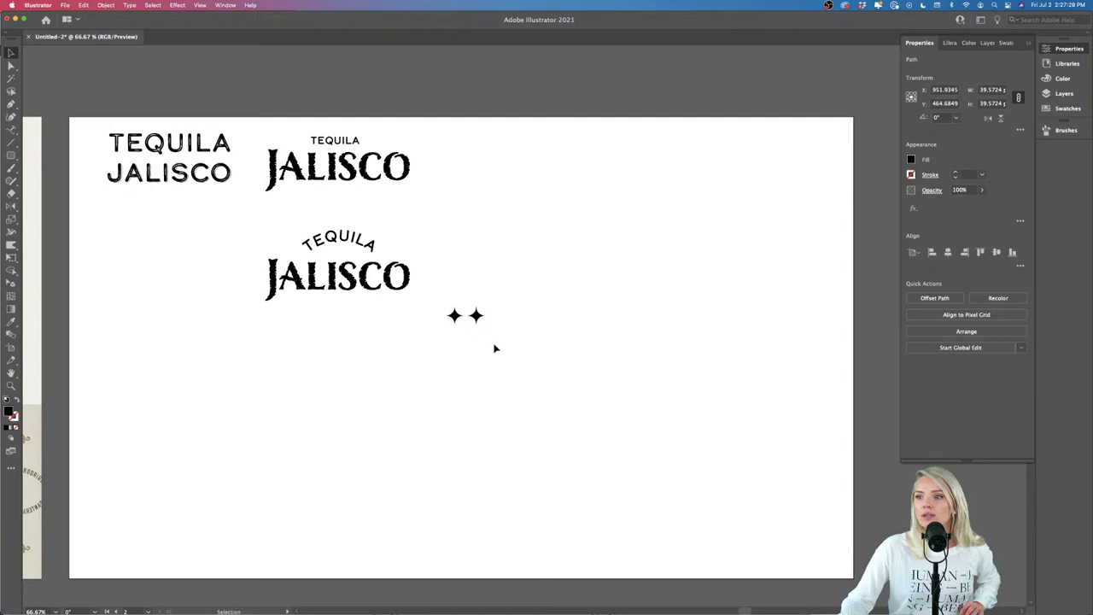
{"action": "left_click", "coordinate": [489, 345]}
{"action": "scroll", "coordinate": [477, 340], "scroll_direction": "up", "scroll_amount": 5}
{"action": "left_click_drag", "start_coordinate": [476, 220], "coordinate": [556, 214]}
{"action": "left_click", "coordinate": [587, 288]}
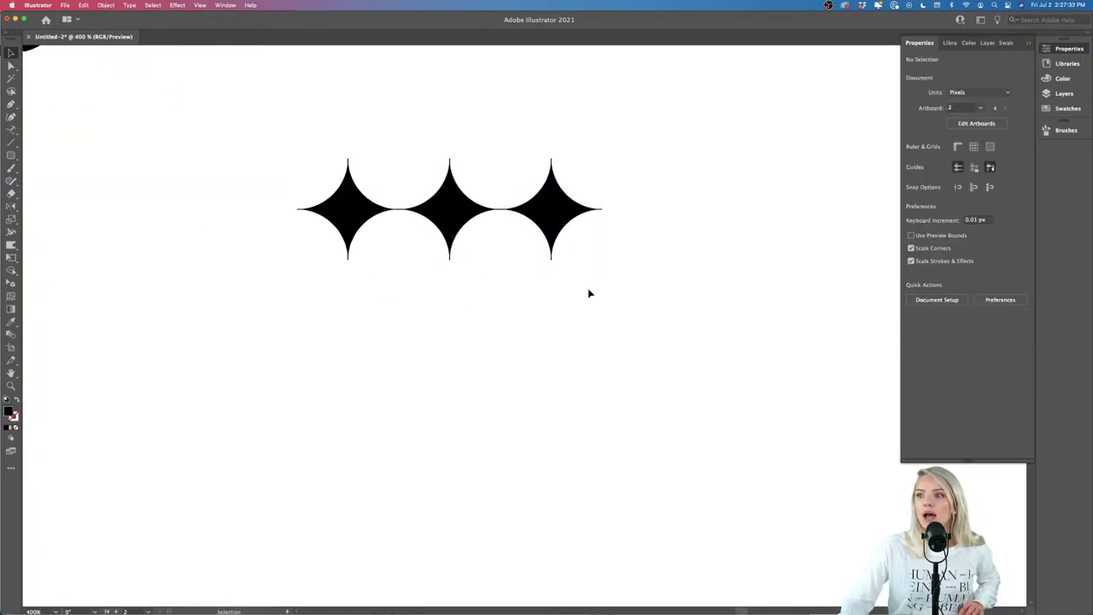
Step: Draw a circle about 12 px wide with the Ellipse tool and place it against the right tip of the third star
{"action": "scroll", "coordinate": [587, 288], "scroll_direction": "up", "scroll_amount": 2}
{"action": "scroll", "coordinate": [588, 288], "scroll_direction": "right", "scroll_amount": 2}
{"action": "left_click_drag", "start_coordinate": [10, 156], "coordinate": [58, 181]}
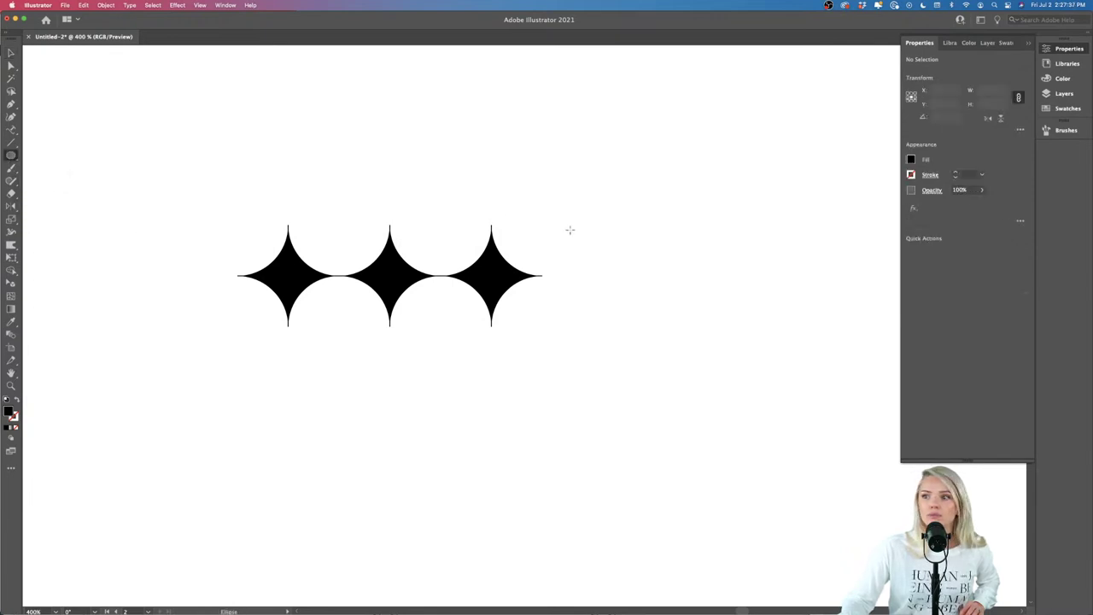
{"action": "left_click_drag", "start_coordinate": [550, 220], "coordinate": [559, 275]}
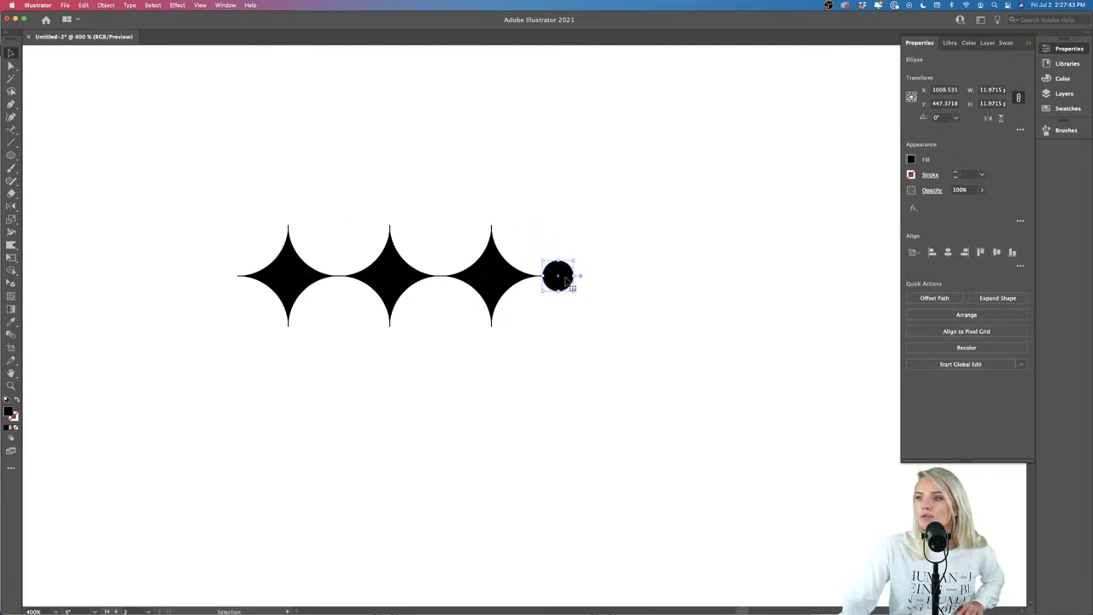
{"action": "left_click", "coordinate": [593, 284]}
Step: Delete the two leftmost stars and duplicate the remaining star to the opposite side of the circle
{"action": "left_click", "coordinate": [370, 283]}
{"action": "left_click", "coordinate": [291, 278], "text": "shift"}
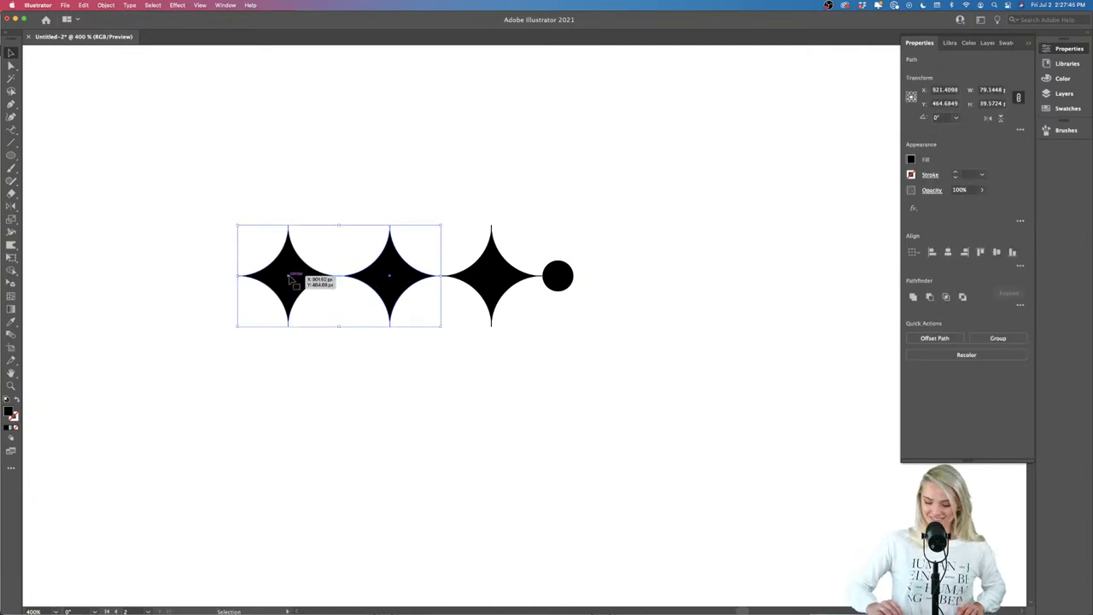
{"action": "key", "text": "Delete"}
{"action": "left_click_drag", "start_coordinate": [501, 258], "coordinate": [625, 264]}
{"action": "left_click", "coordinate": [663, 262]}
{"action": "key", "text": "super+1"}
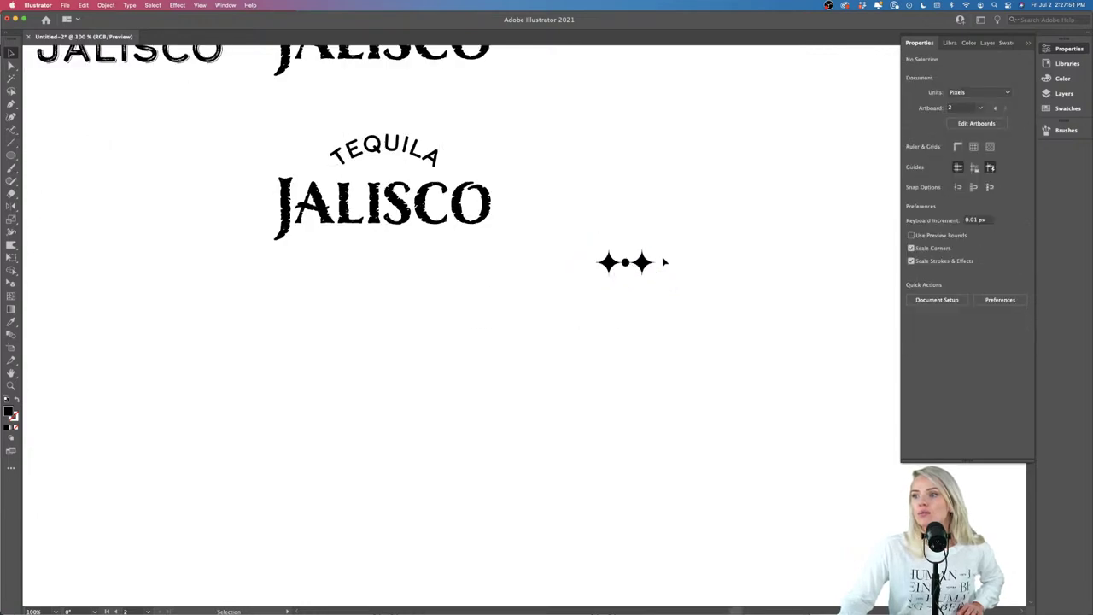
Step: Examine the star-and-circle ornament up close and compare it with the logos and patterns on the reference moodboard
{"action": "scroll", "coordinate": [625, 271], "scroll_direction": "up", "scroll_amount": 5}
{"action": "scroll", "coordinate": [598, 282], "scroll_direction": "down", "scroll_amount": 1}
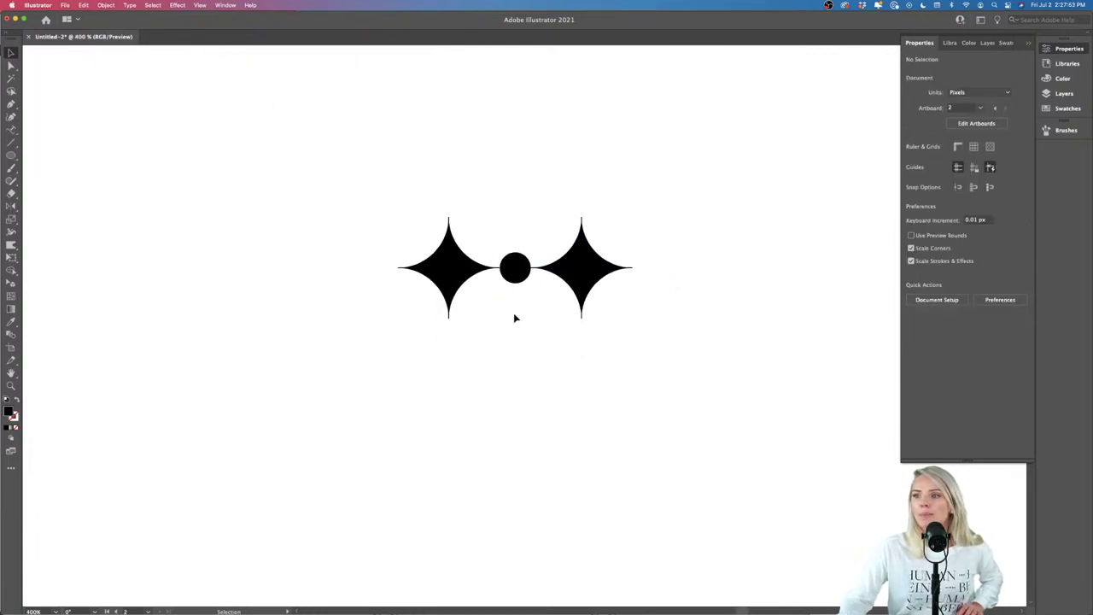
{"action": "scroll", "coordinate": [514, 316], "scroll_direction": "up", "scroll_amount": 3}
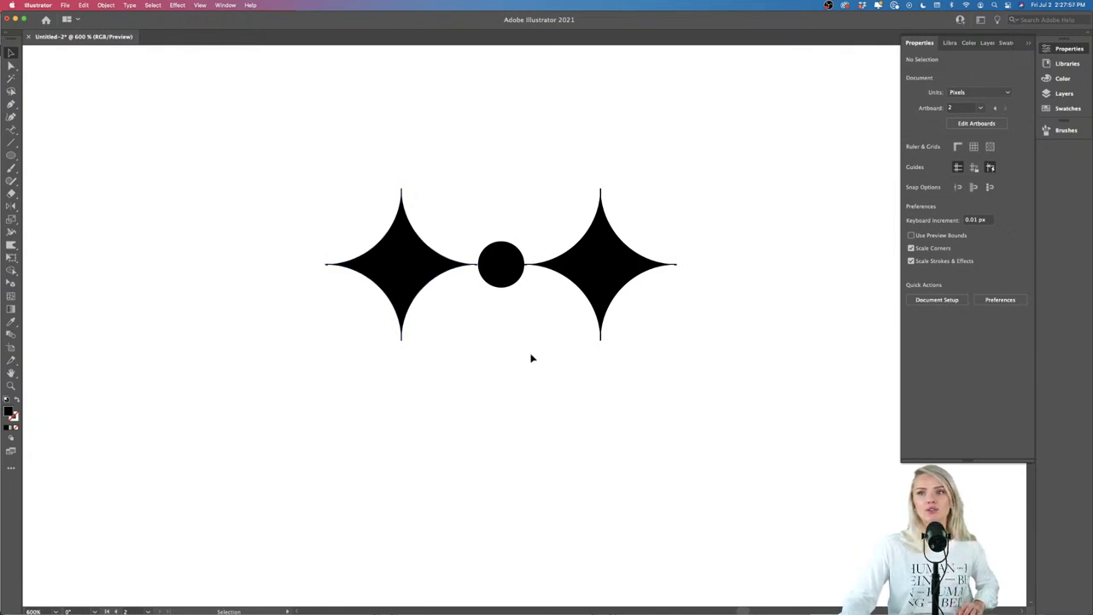
{"action": "scroll", "coordinate": [529, 357], "scroll_direction": "down", "scroll_amount": 8}
{"action": "scroll", "coordinate": [463, 381], "scroll_direction": "up", "scroll_amount": 6}
{"action": "scroll", "coordinate": [464, 380], "scroll_direction": "up", "scroll_amount": 8}
{"action": "scroll", "coordinate": [464, 381], "scroll_direction": "left", "scroll_amount": 4}
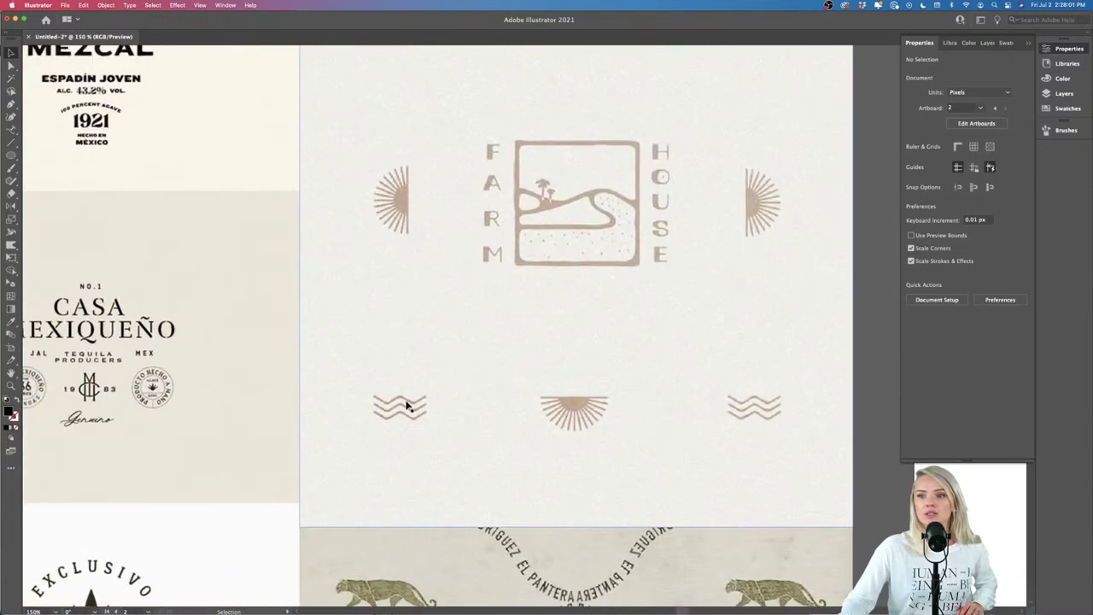
{"action": "scroll", "coordinate": [406, 407], "scroll_direction": "left", "scroll_amount": 5}
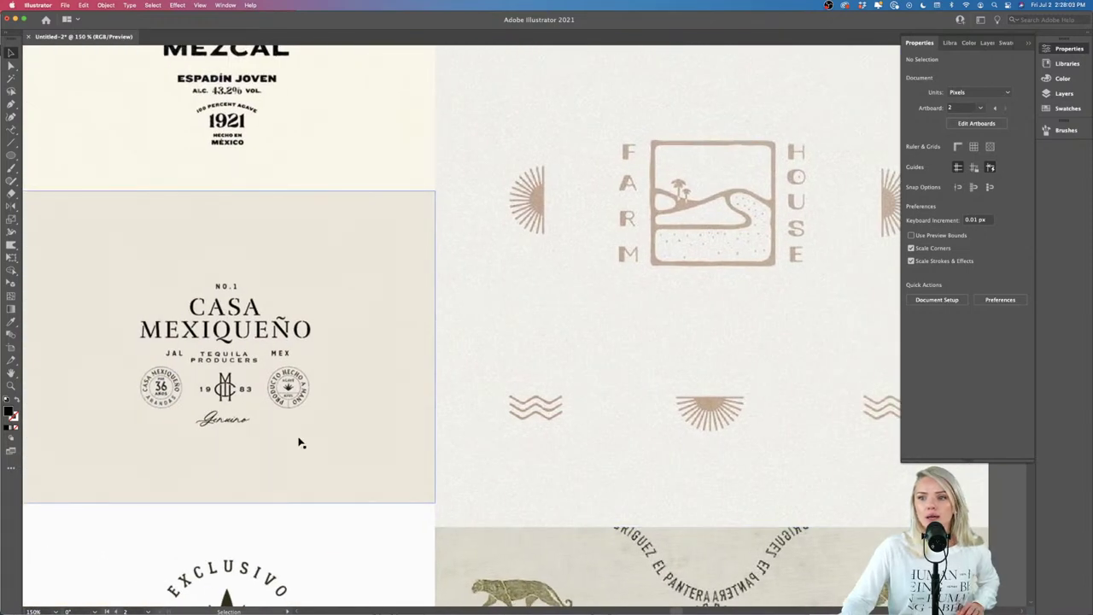
{"action": "scroll", "coordinate": [299, 443], "scroll_direction": "left", "scroll_amount": 2}
{"action": "scroll", "coordinate": [299, 442], "scroll_direction": "down", "scroll_amount": 9}
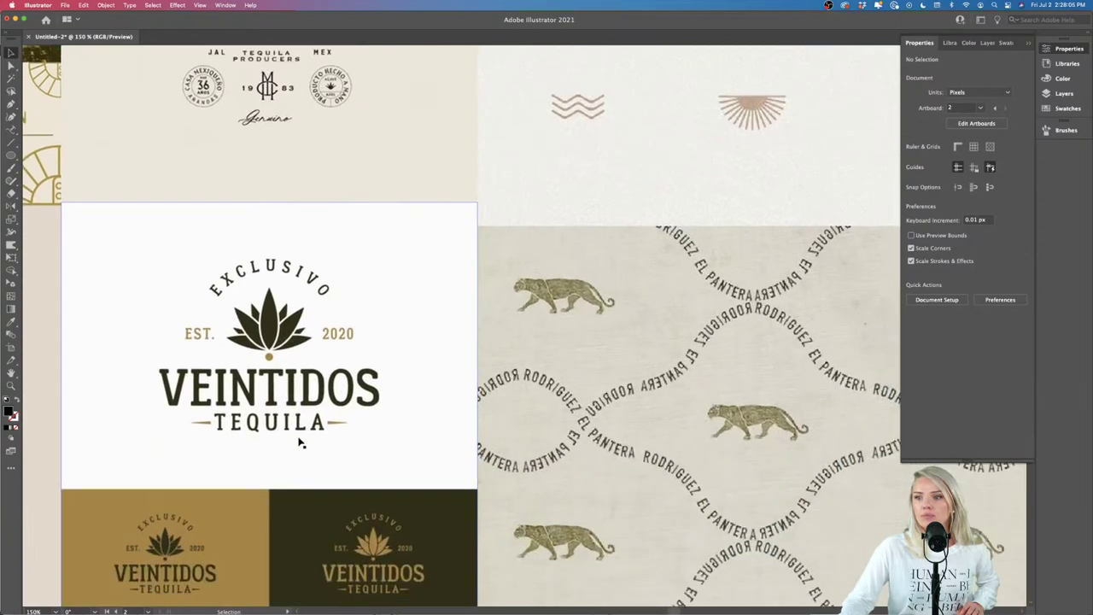
{"action": "scroll", "coordinate": [299, 442], "scroll_direction": "down", "scroll_amount": 4}
{"action": "scroll", "coordinate": [298, 443], "scroll_direction": "right", "scroll_amount": 3}
{"action": "scroll", "coordinate": [299, 442], "scroll_direction": "left", "scroll_amount": 5}
{"action": "scroll", "coordinate": [299, 442], "scroll_direction": "left", "scroll_amount": 1}
{"action": "scroll", "coordinate": [529, 468], "scroll_direction": "left", "scroll_amount": 6}
{"action": "scroll", "coordinate": [529, 468], "scroll_direction": "up", "scroll_amount": 8}
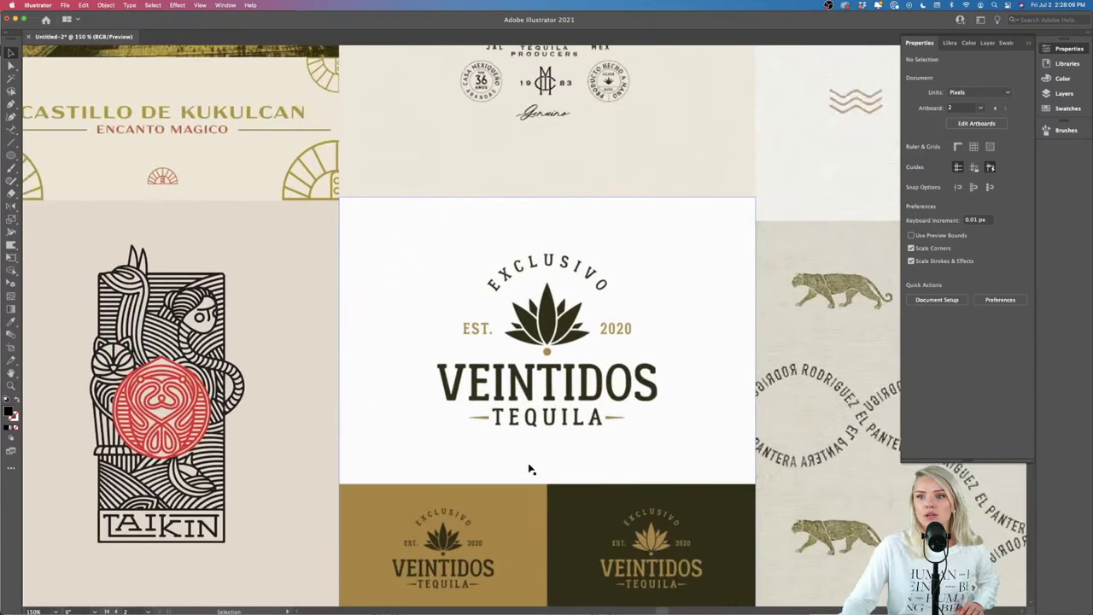
{"action": "scroll", "coordinate": [529, 468], "scroll_direction": "up", "scroll_amount": 2}
{"action": "scroll", "coordinate": [529, 468], "scroll_direction": "down", "scroll_amount": 2}
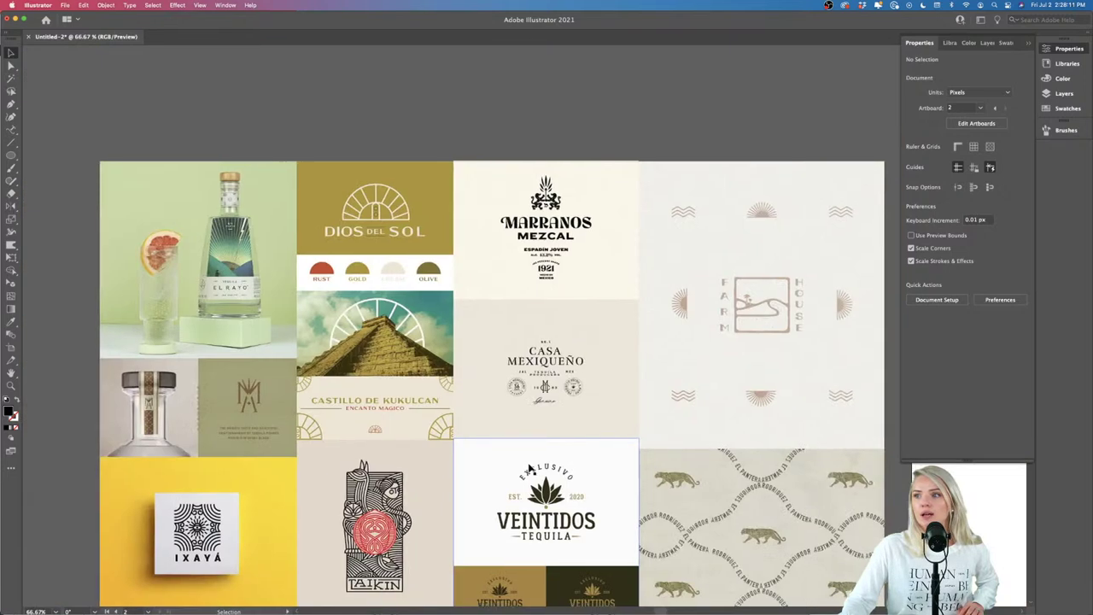
{"action": "scroll", "coordinate": [528, 467], "scroll_direction": "right", "scroll_amount": 2}
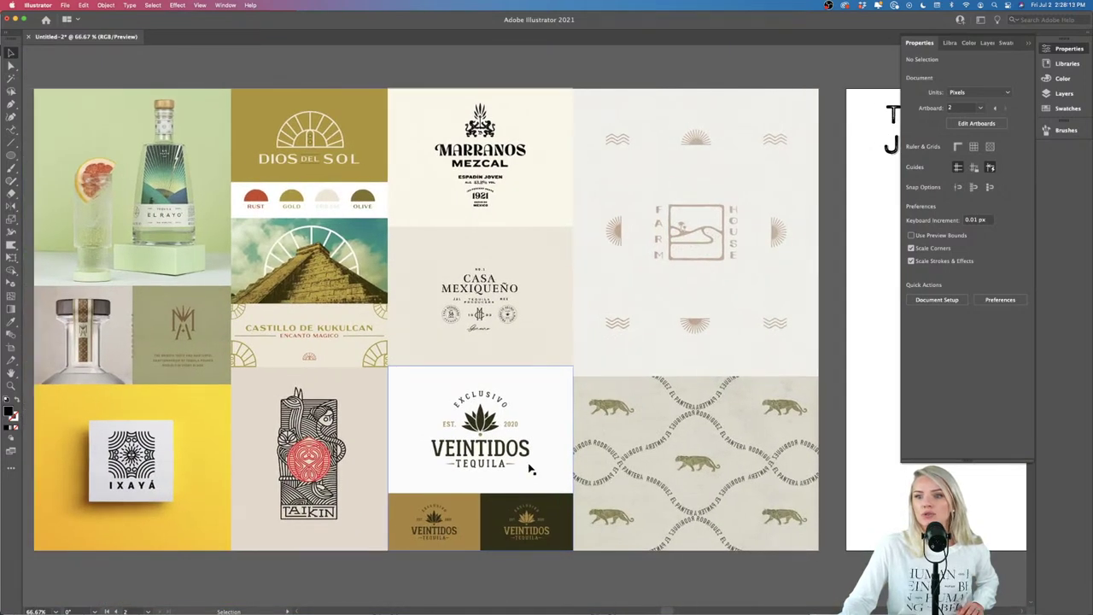
{"action": "scroll", "coordinate": [529, 468], "scroll_direction": "right", "scroll_amount": 15}
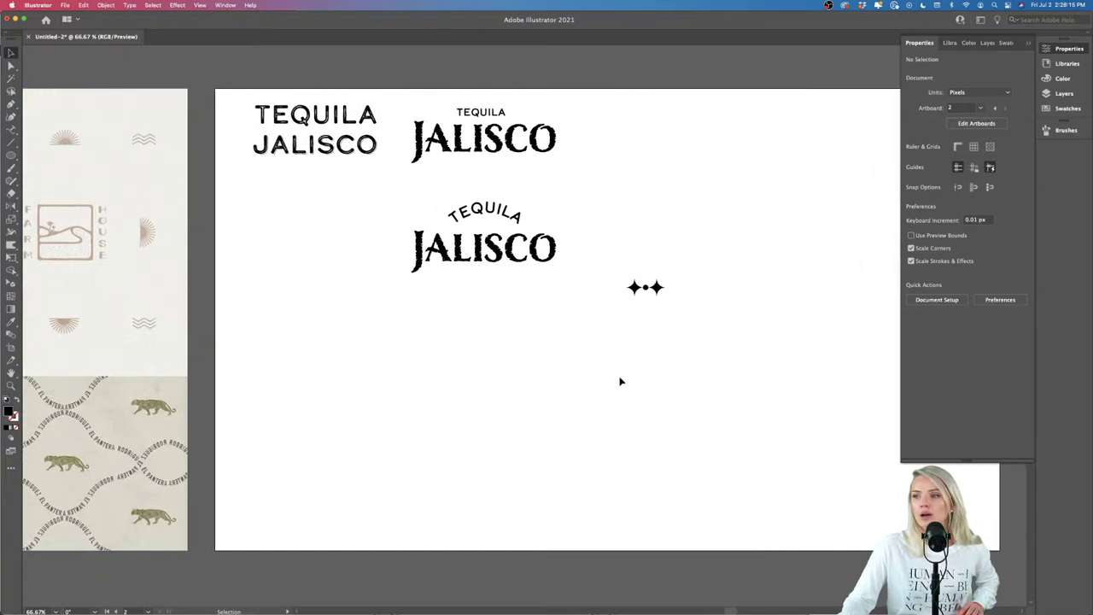
Step: Move the right star away from the circle to about X 1074 px and swap its fill with its stroke
{"action": "scroll", "coordinate": [677, 301], "scroll_direction": "up", "scroll_amount": 5}
{"action": "scroll", "coordinate": [598, 342], "scroll_direction": "up", "scroll_amount": 2}
{"action": "double_click", "coordinate": [566, 355]}
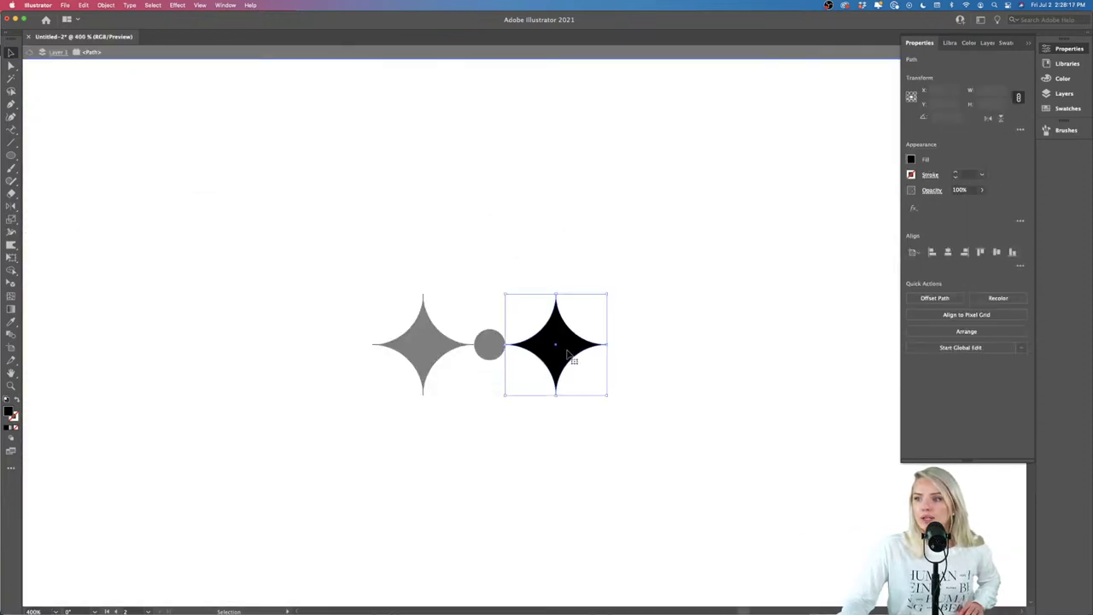
{"action": "double_click", "coordinate": [610, 356]}
{"action": "left_click_drag", "start_coordinate": [602, 345], "coordinate": [695, 390]}
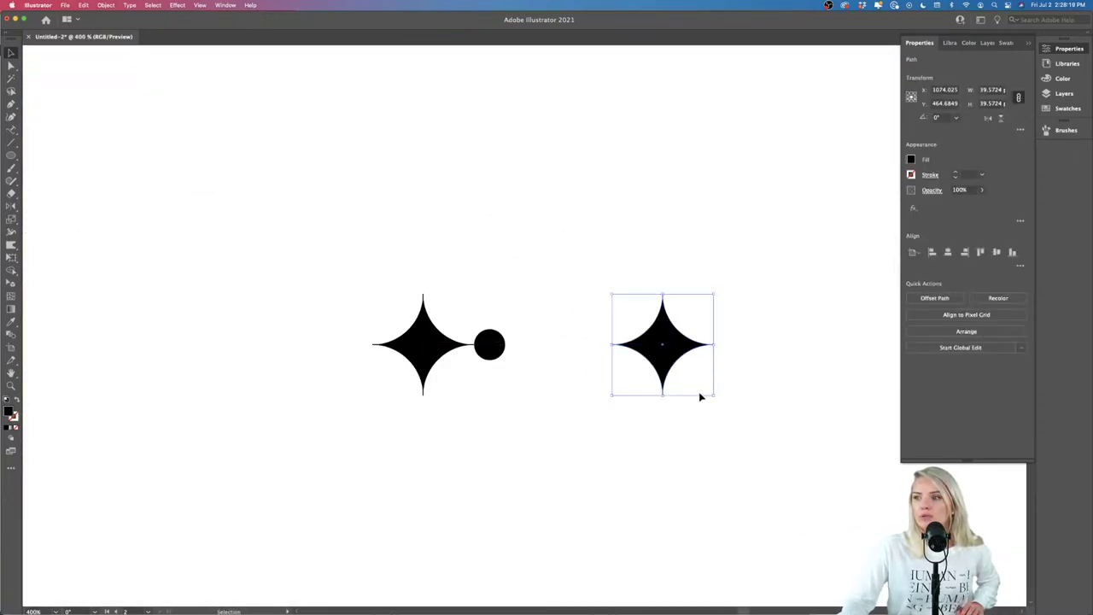
{"action": "left_click", "coordinate": [14, 400]}
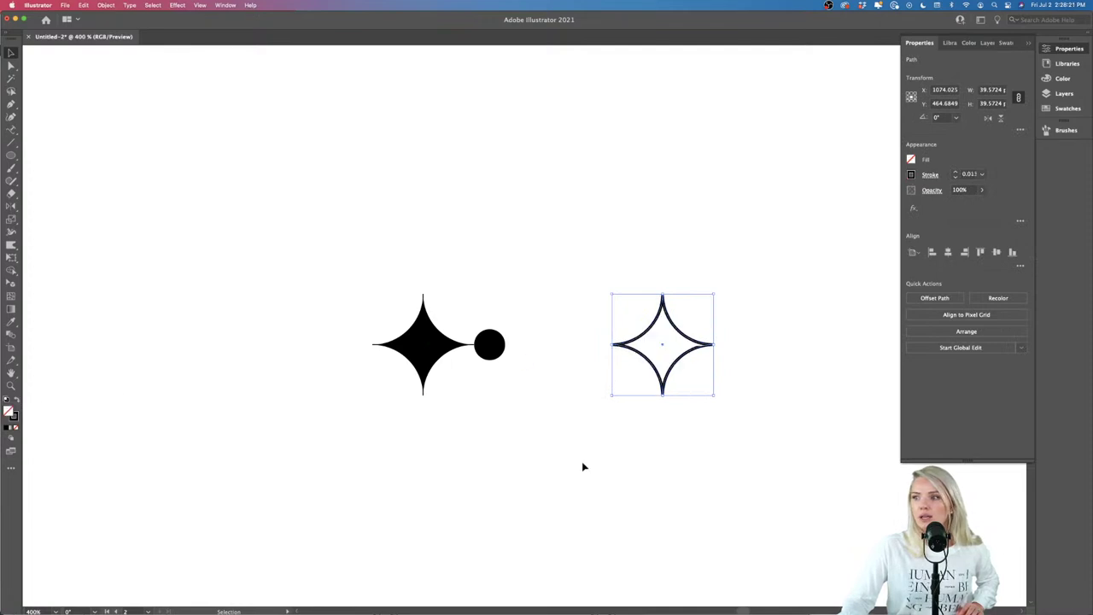
Step: Inspect the outlined star's tip up close, undo the last change to the star and delete it
{"action": "left_click", "coordinate": [589, 457]}
{"action": "left_click_drag", "start_coordinate": [671, 379], "coordinate": [625, 278]}
{"action": "left_click", "coordinate": [639, 304]}
{"action": "scroll", "coordinate": [655, 259], "scroll_direction": "up", "scroll_amount": 4}
{"action": "scroll", "coordinate": [656, 258], "scroll_direction": "up", "scroll_amount": 4}
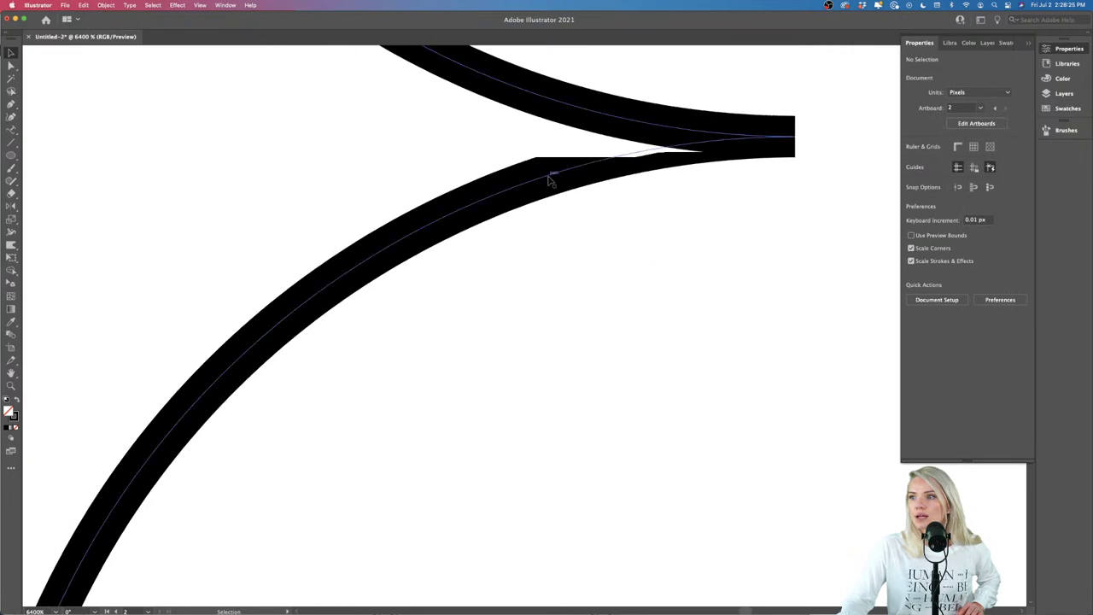
{"action": "scroll", "coordinate": [691, 245], "scroll_direction": "down", "scroll_amount": 10}
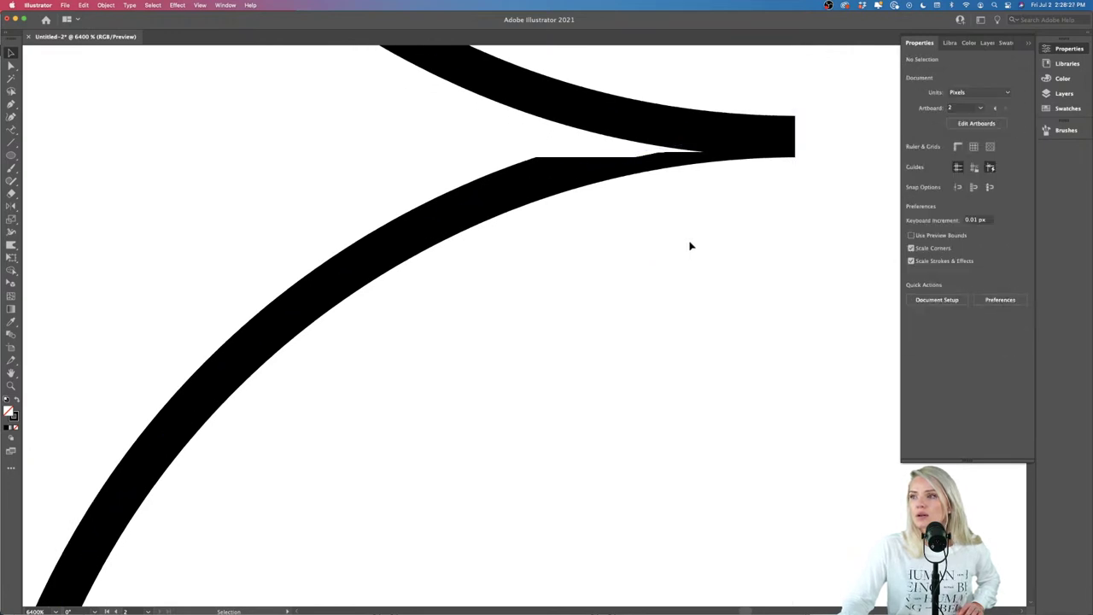
{"action": "key", "text": "super+z"}
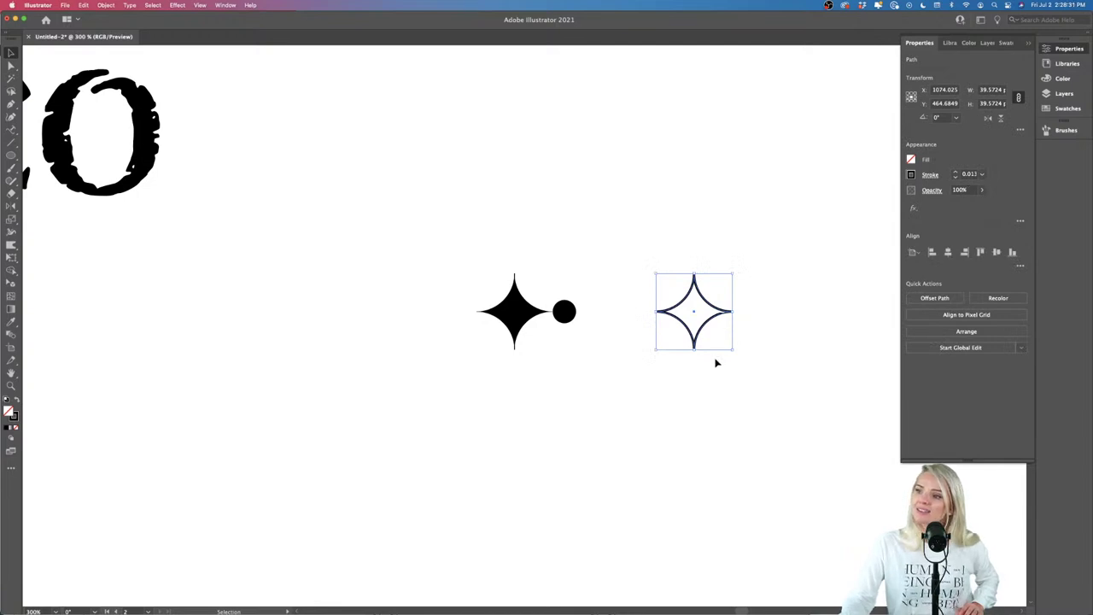
{"action": "scroll", "coordinate": [723, 349], "scroll_direction": "up", "scroll_amount": 2}
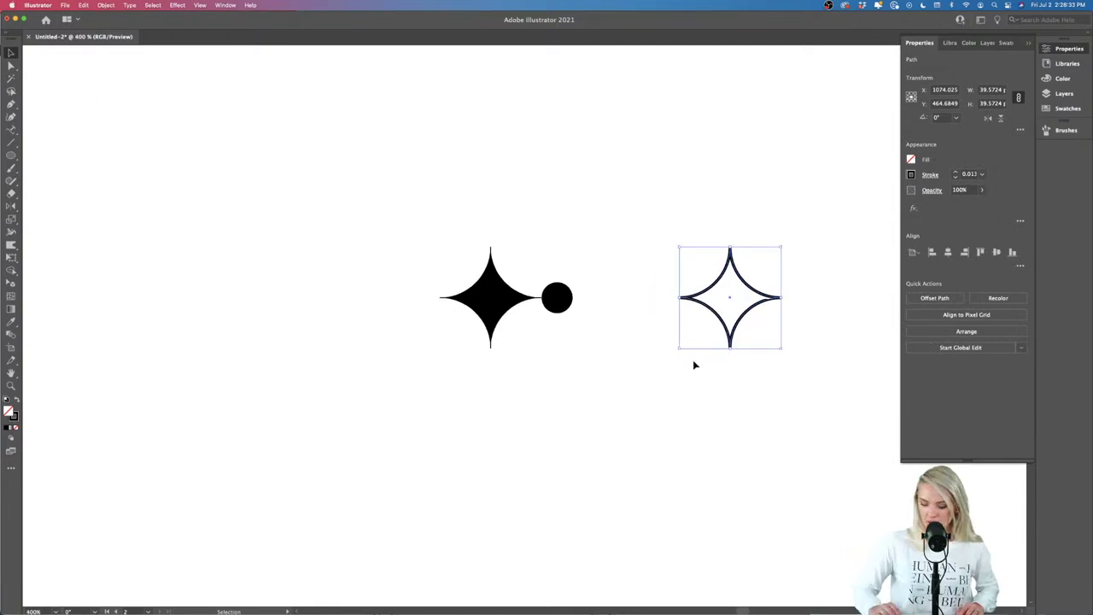
{"action": "key", "text": "Delete"}
Step: Duplicate the remaining star to the circle's right and move the circle down between the two stars to about Y 490 px
{"action": "left_click_drag", "start_coordinate": [503, 298], "coordinate": [597, 421]}
{"action": "left_click", "coordinate": [509, 337]}
{"action": "scroll", "coordinate": [508, 337], "scroll_direction": "up", "scroll_amount": 2}
{"action": "scroll", "coordinate": [706, 258], "scroll_direction": "down", "scroll_amount": 2}
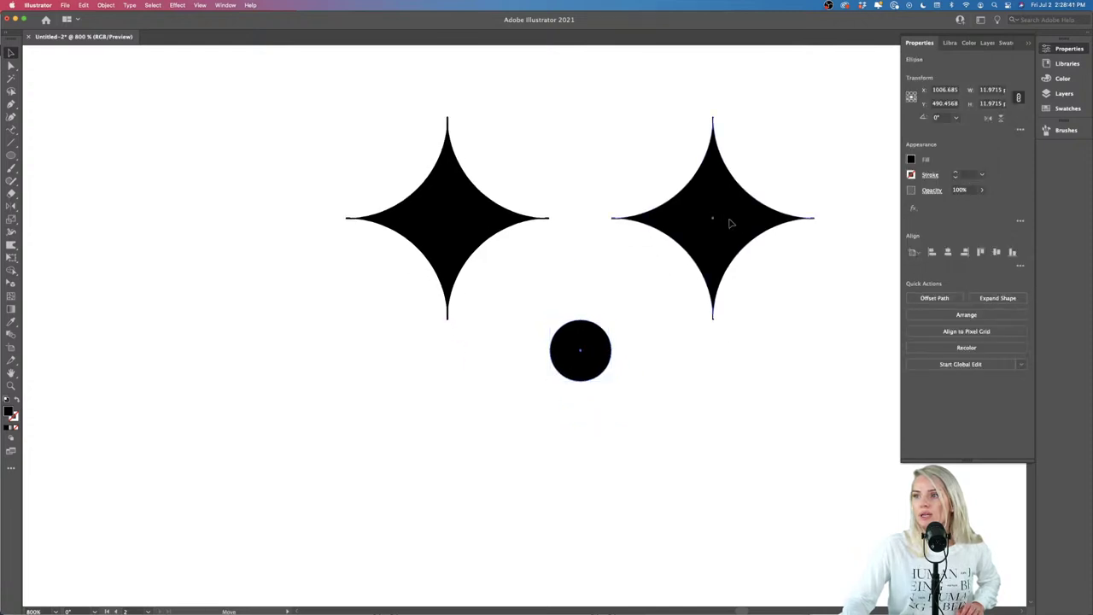
Step: Duplicate both stars straight down below the circle to form a two-by-two star motif around it
{"action": "left_click", "coordinate": [733, 224], "text": "shift"}
{"action": "left_click", "coordinate": [415, 225], "text": "shift"}
{"action": "left_click", "coordinate": [552, 265]}
{"action": "left_click", "coordinate": [444, 222]}
{"action": "left_click", "coordinate": [709, 231], "text": "shift"}
{"action": "left_click_drag", "start_coordinate": [675, 214], "coordinate": [677, 470]}
{"action": "left_click", "coordinate": [805, 419]}
Step: Duplicate the whole four-star-and-circle motif directly to its right
{"action": "scroll", "coordinate": [805, 419], "scroll_direction": "down", "scroll_amount": 5}
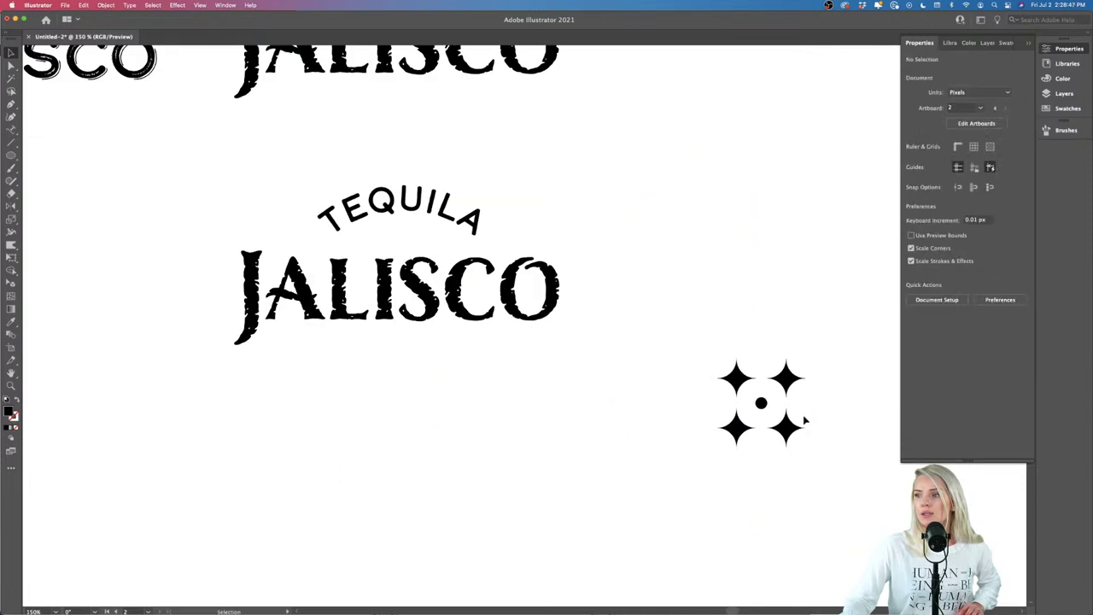
{"action": "scroll", "coordinate": [805, 419], "scroll_direction": "down", "scroll_amount": 2}
{"action": "scroll", "coordinate": [805, 419], "scroll_direction": "right", "scroll_amount": 3}
{"action": "scroll", "coordinate": [516, 427], "scroll_direction": "up", "scroll_amount": 3}
{"action": "scroll", "coordinate": [517, 427], "scroll_direction": "up", "scroll_amount": 2}
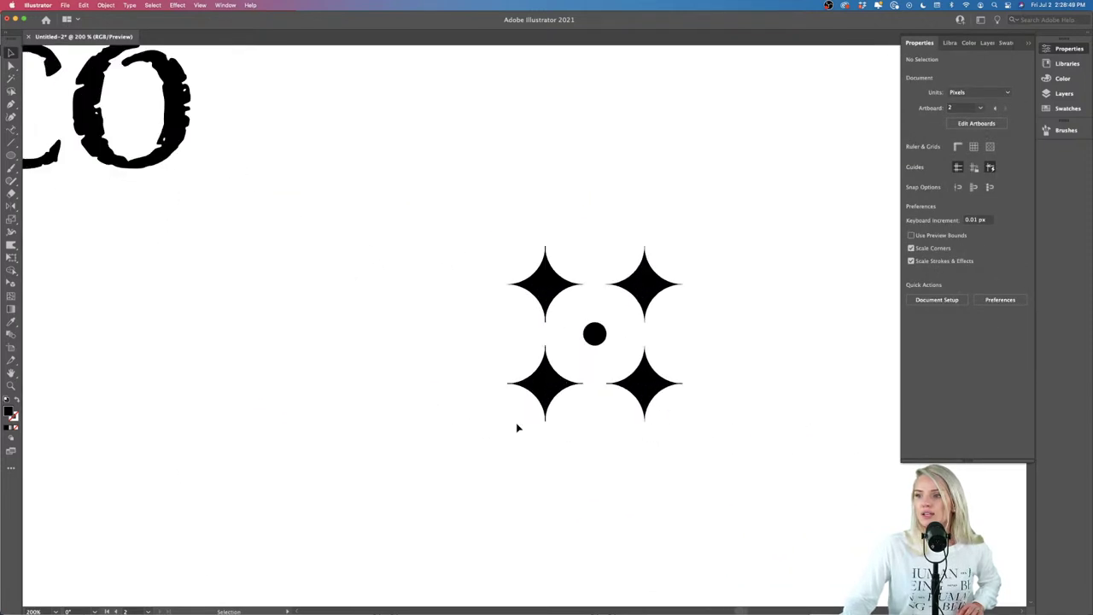
{"action": "left_click_drag", "start_coordinate": [722, 227], "coordinate": [531, 436]}
{"action": "left_click_drag", "start_coordinate": [541, 395], "coordinate": [738, 391]}
{"action": "left_click", "coordinate": [695, 487]}
Step: Review the doubled pattern beside the logo lockups and delete the right-hand copy of the motif
{"action": "scroll", "coordinate": [695, 488], "scroll_direction": "down", "scroll_amount": 2}
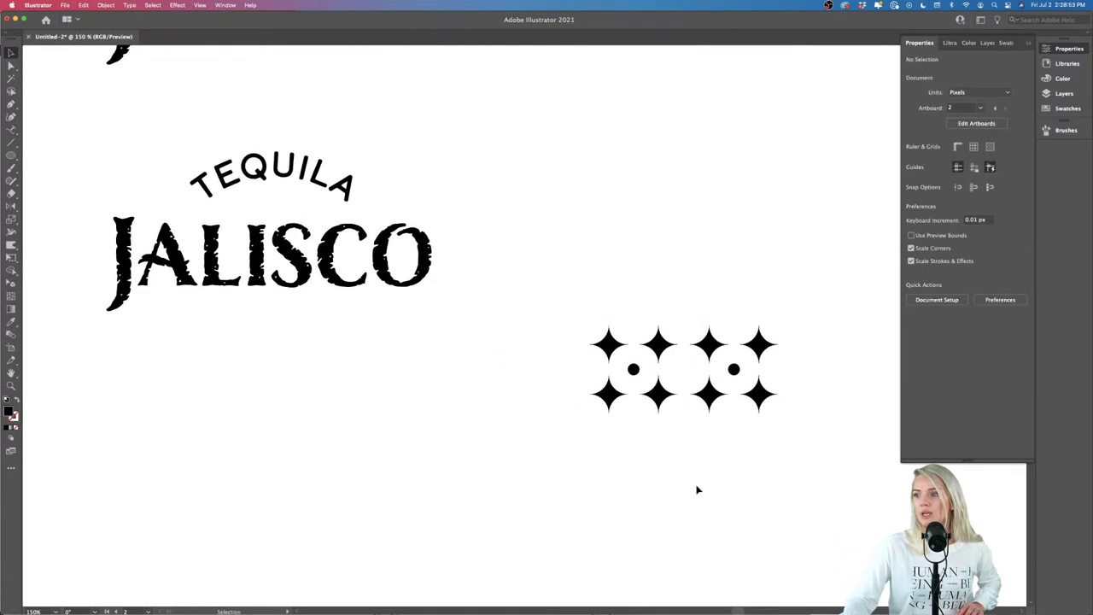
{"action": "scroll", "coordinate": [697, 489], "scroll_direction": "down", "scroll_amount": 3}
{"action": "scroll", "coordinate": [697, 489], "scroll_direction": "right", "scroll_amount": 2}
{"action": "scroll", "coordinate": [697, 489], "scroll_direction": "down", "scroll_amount": 3}
{"action": "scroll", "coordinate": [697, 489], "scroll_direction": "down", "scroll_amount": 1}
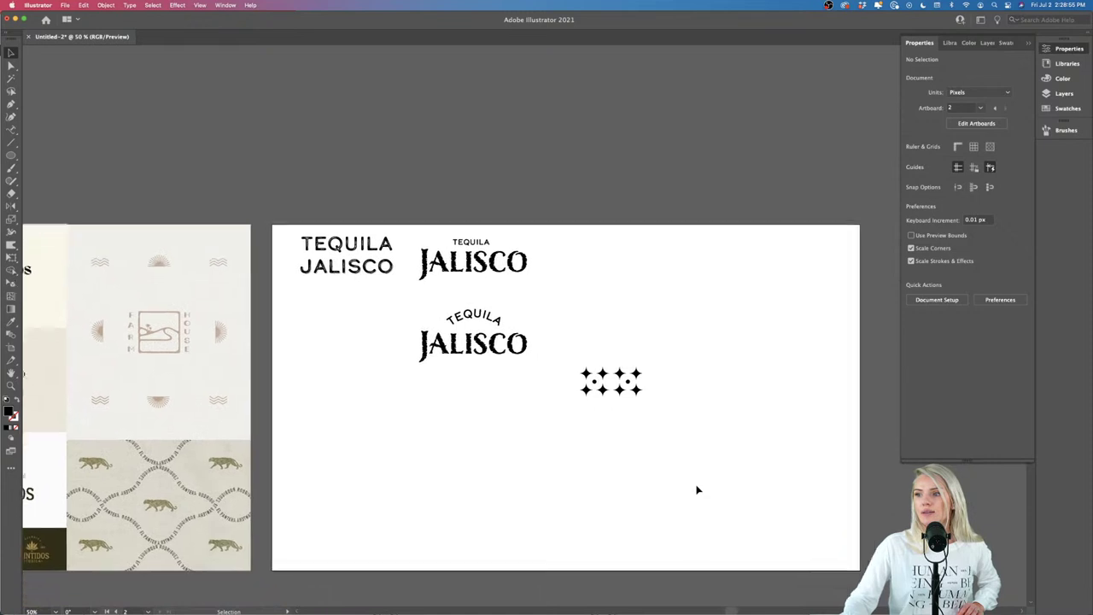
{"action": "scroll", "coordinate": [601, 412], "scroll_direction": "up", "scroll_amount": 6}
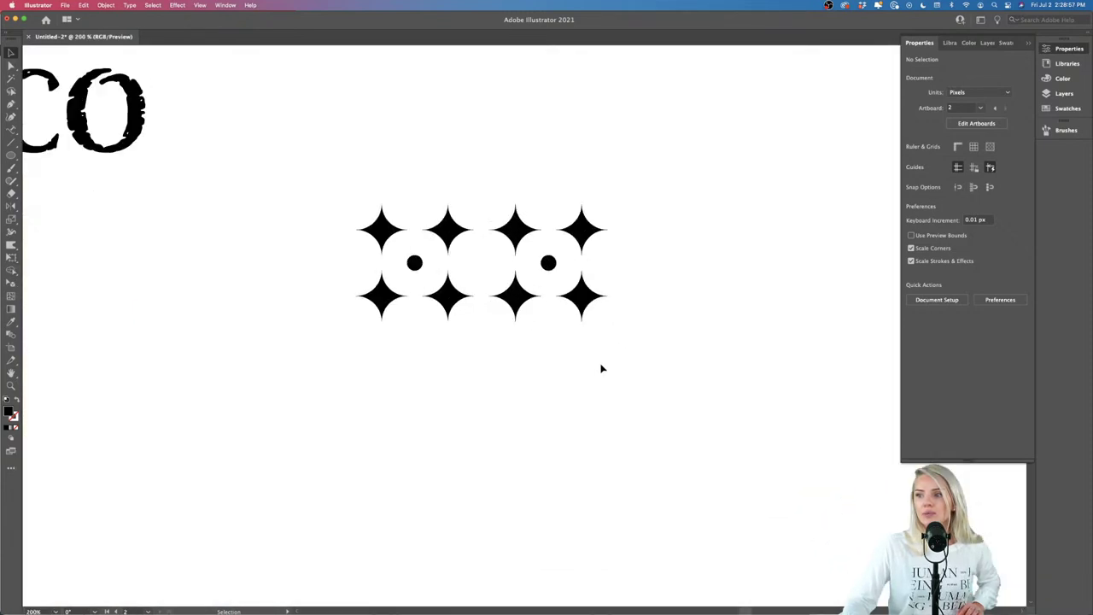
{"action": "scroll", "coordinate": [600, 368], "scroll_direction": "up", "scroll_amount": 2}
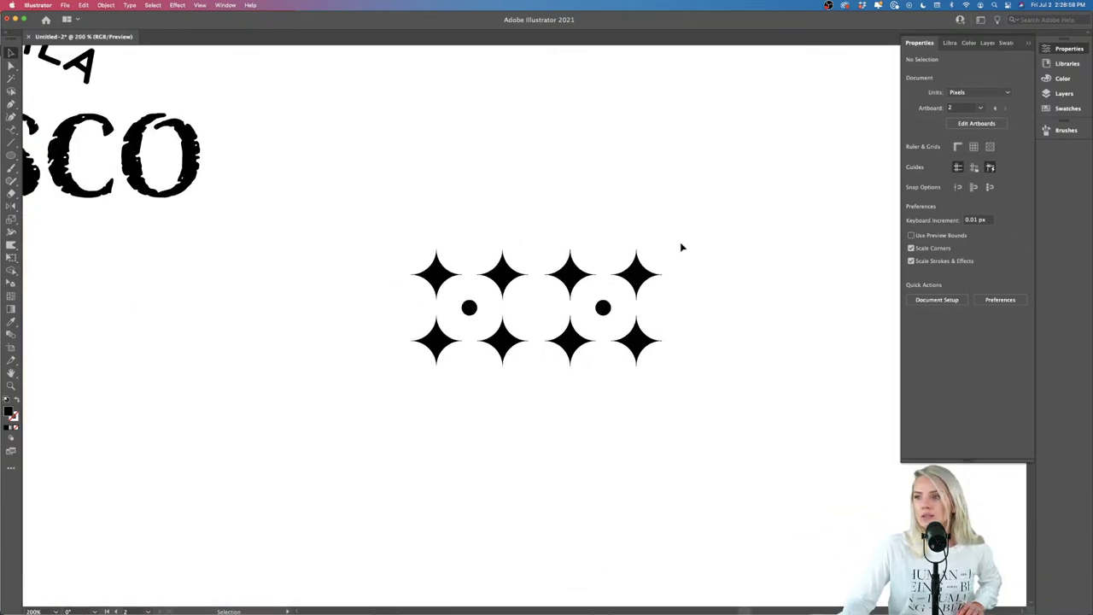
{"action": "left_click_drag", "start_coordinate": [561, 421], "coordinate": [561, 420]}
{"action": "key", "text": "Delete"}
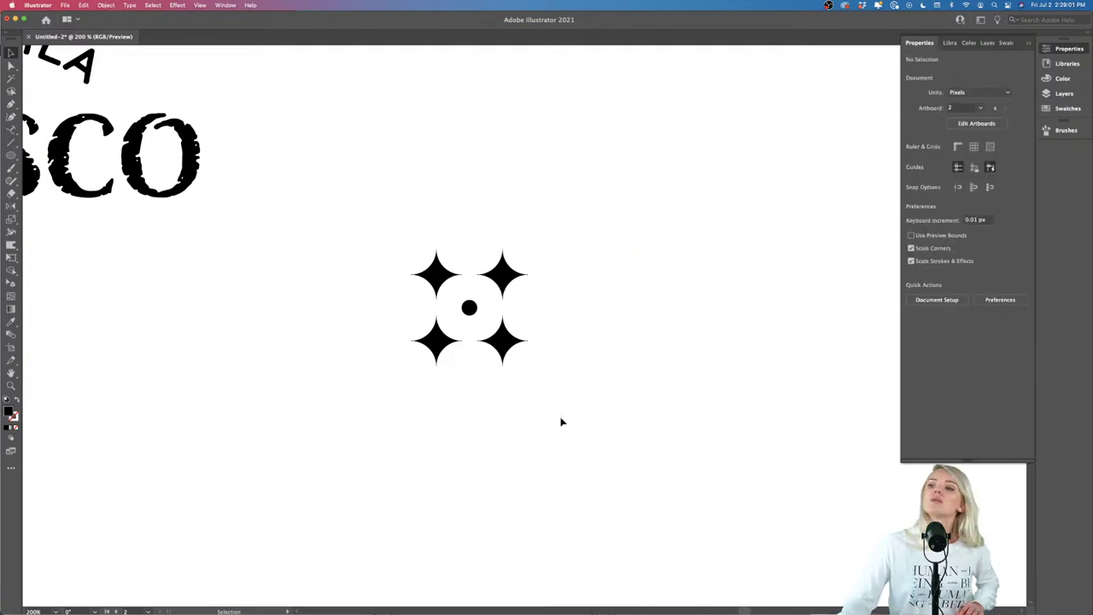
Step: Select the four-star-and-circle motif and turn it into a grid repeat
{"action": "scroll", "coordinate": [561, 421], "scroll_direction": "left", "scroll_amount": 2}
{"action": "scroll", "coordinate": [561, 421], "scroll_direction": "up", "scroll_amount": 1}
{"action": "left_click_drag", "start_coordinate": [432, 433], "coordinate": [434, 437]}
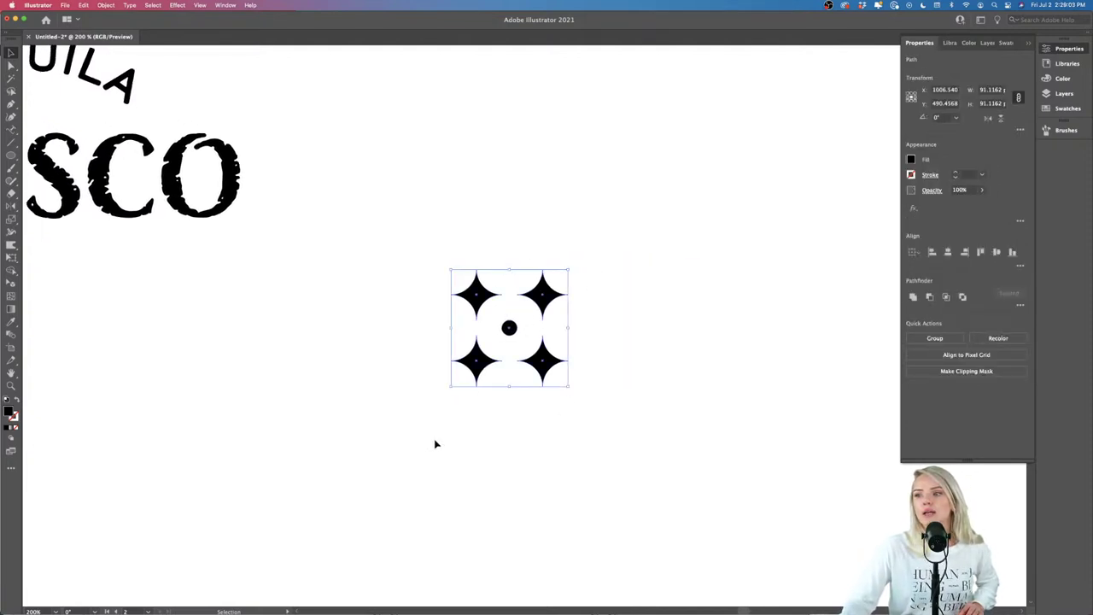
{"action": "scroll", "coordinate": [436, 445], "scroll_direction": "right", "scroll_amount": 6}
{"action": "scroll", "coordinate": [436, 444], "scroll_direction": "down", "scroll_amount": 1}
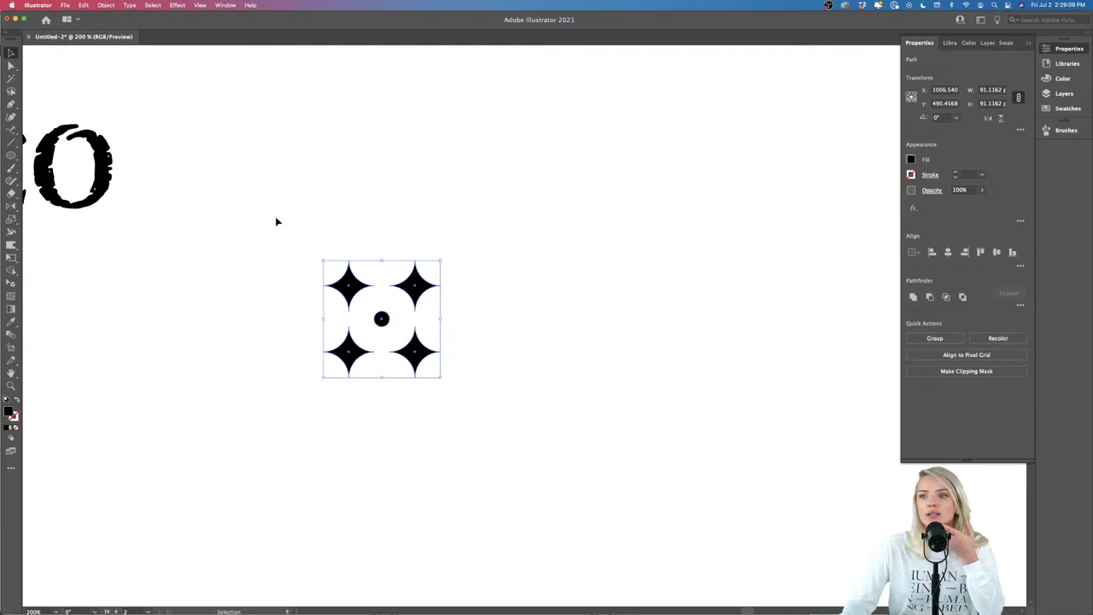
{"action": "left_click", "coordinate": [106, 6]}
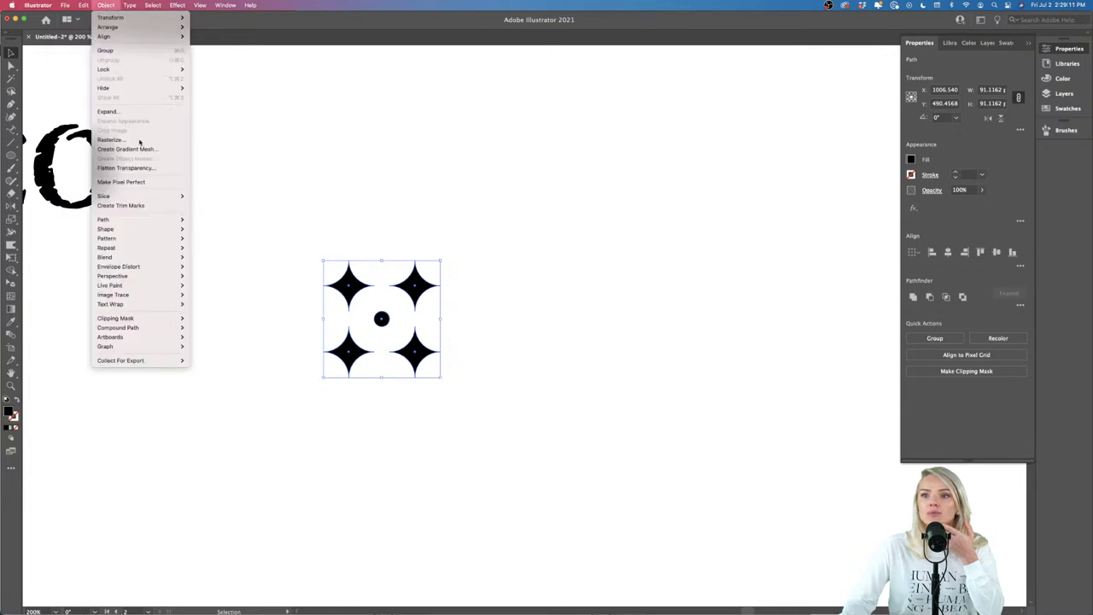
{"action": "mouse_move", "coordinate": [175, 248]}
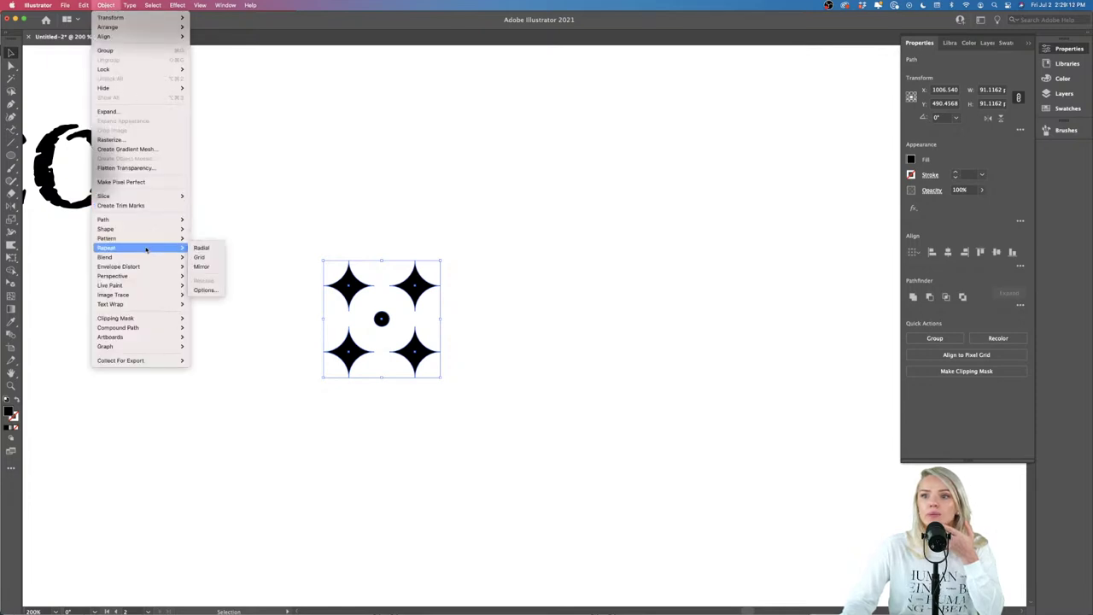
{"action": "left_click", "coordinate": [221, 258]}
{"action": "scroll", "coordinate": [450, 388], "scroll_direction": "down", "scroll_amount": 3}
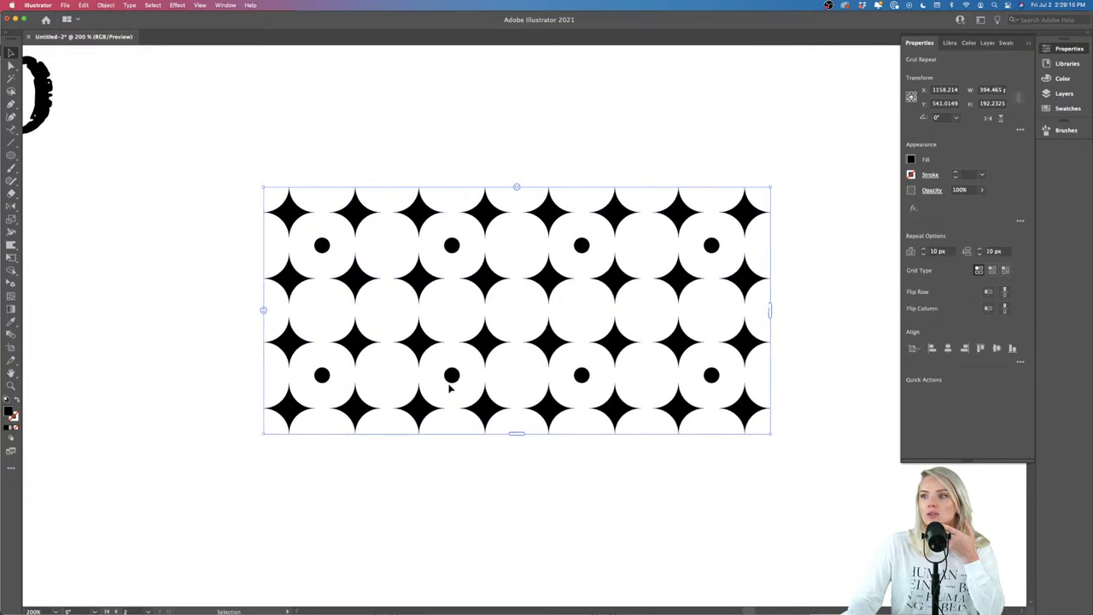
Step: Extend the grid repeat slightly rightward and down to three motif rows, about 400 by 297 px overall
{"action": "mouse_move", "coordinate": [778, 310]}
{"action": "left_mouse_down"}
{"action": "mouse_move", "coordinate": [305, 305]}
{"action": "mouse_move", "coordinate": [840, 317]}
{"action": "mouse_move", "coordinate": [778, 317]}
{"action": "left_mouse_up"}
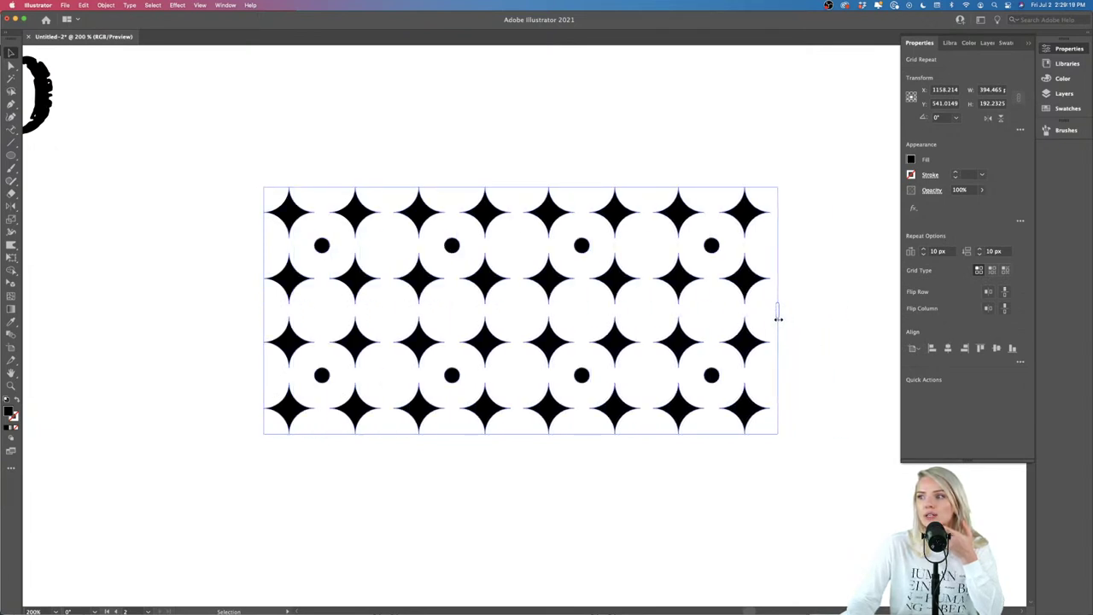
{"action": "scroll", "coordinate": [812, 402], "scroll_direction": "down", "scroll_amount": 1}
{"action": "scroll", "coordinate": [812, 403], "scroll_direction": "right", "scroll_amount": 1}
{"action": "left_click_drag", "start_coordinate": [494, 403], "coordinate": [486, 539]}
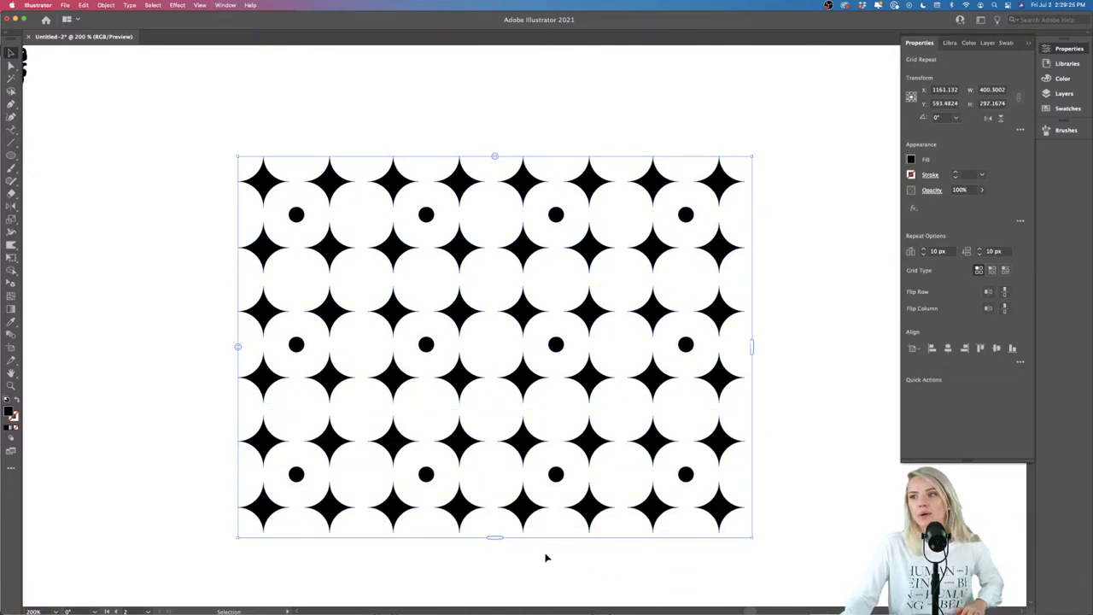
{"action": "scroll", "coordinate": [547, 558], "scroll_direction": "down", "scroll_amount": 2}
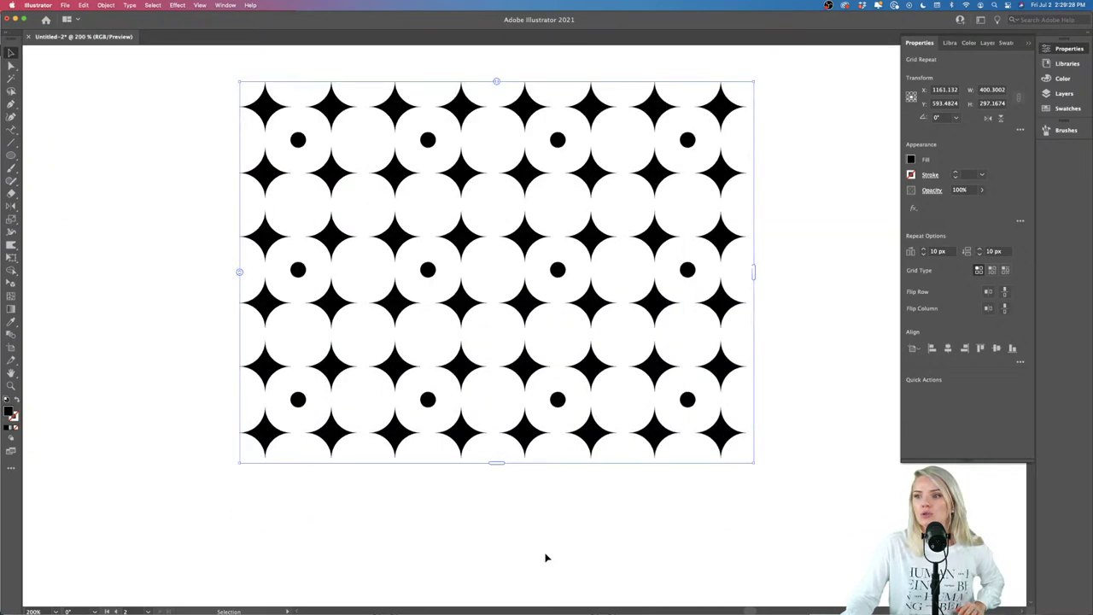
Step: Try moving the circle up between the two upper stars inside the grid repeat, and undo the move
{"action": "scroll", "coordinate": [547, 558], "scroll_direction": "up", "scroll_amount": 2}
{"action": "double_click", "coordinate": [303, 170]}
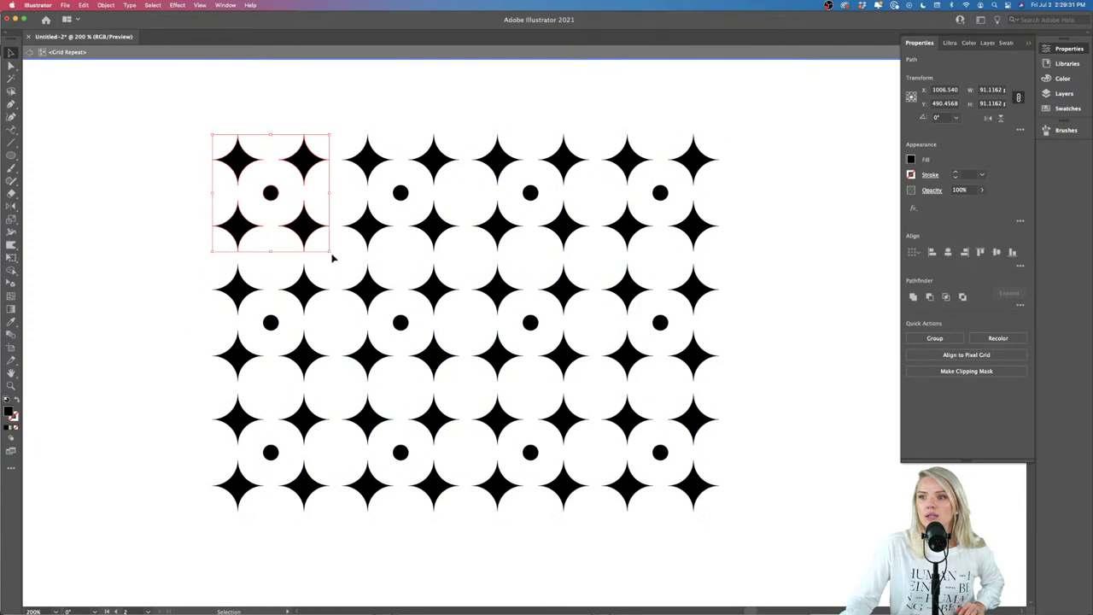
{"action": "left_click_drag", "start_coordinate": [332, 253], "coordinate": [293, 244]}
{"action": "key", "text": "a"}
{"action": "key", "text": "v"}
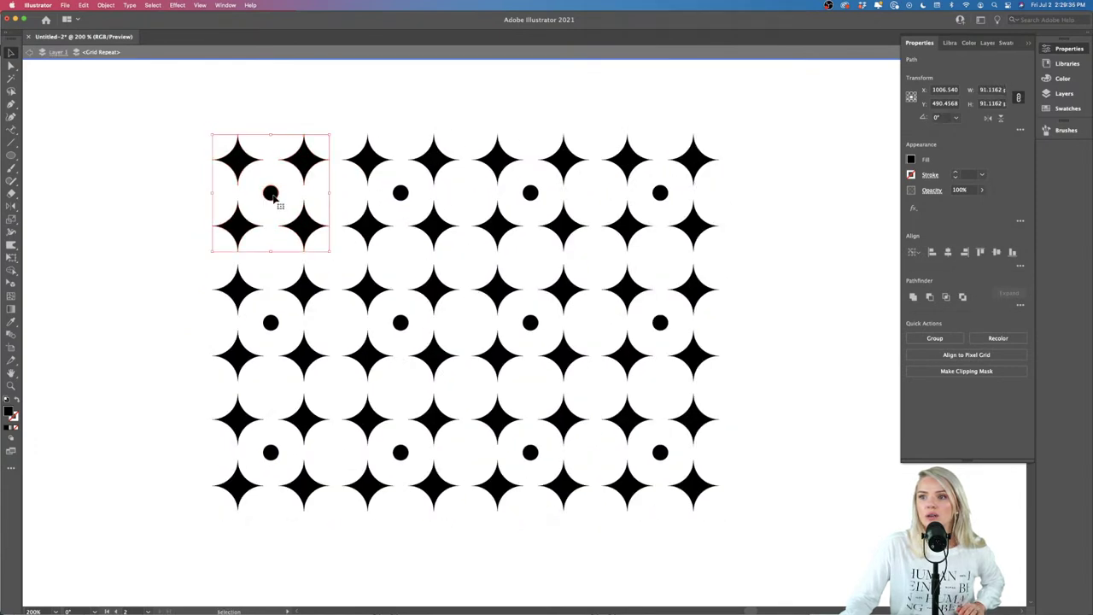
{"action": "double_click", "coordinate": [269, 194]}
{"action": "left_click_drag", "start_coordinate": [271, 195], "coordinate": [270, 161]}
{"action": "double_click", "coordinate": [776, 354]}
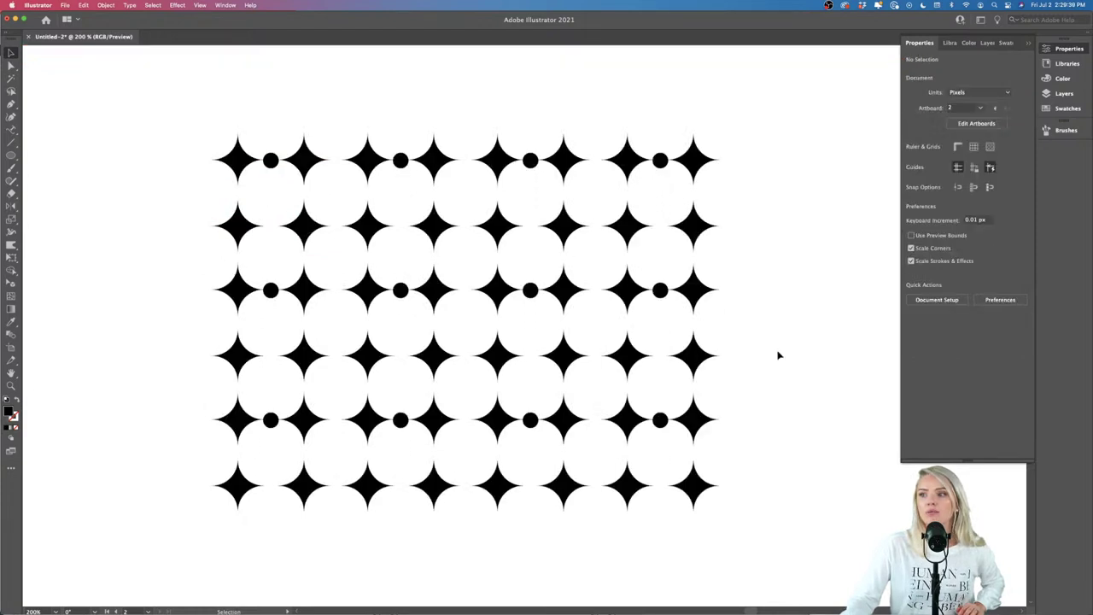
{"action": "key", "text": "cmd+z"}
{"action": "double_click", "coordinate": [774, 453]}
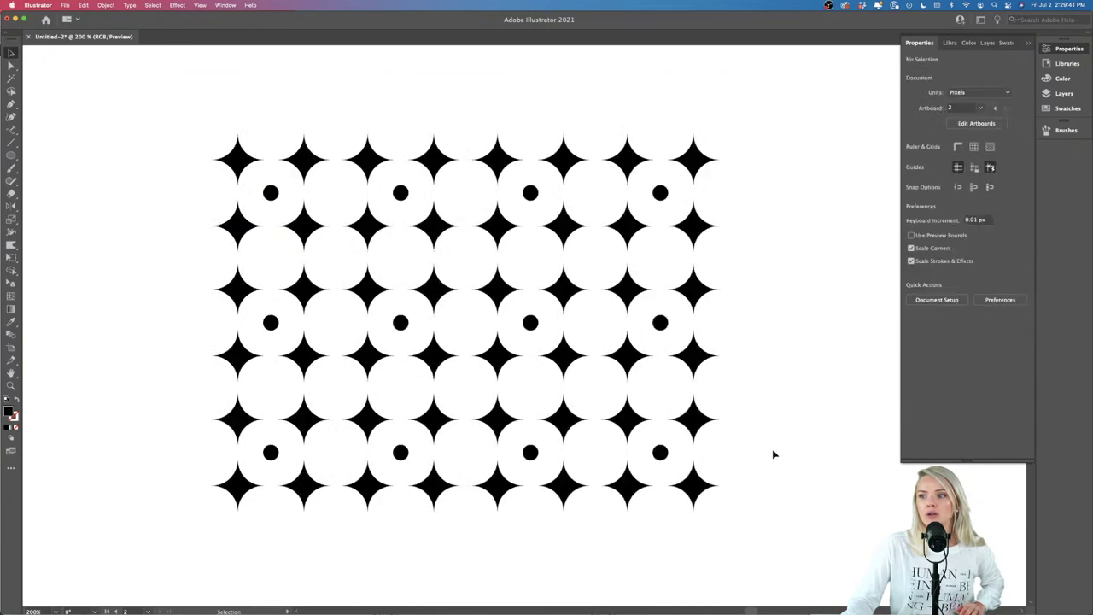
Step: Move the star pattern to the logo artboard's right edge and extend it down to fill the artboard's full height
{"action": "scroll", "coordinate": [771, 456], "scroll_direction": "down", "scroll_amount": 5}
{"action": "scroll", "coordinate": [722, 446], "scroll_direction": "up", "scroll_amount": 3}
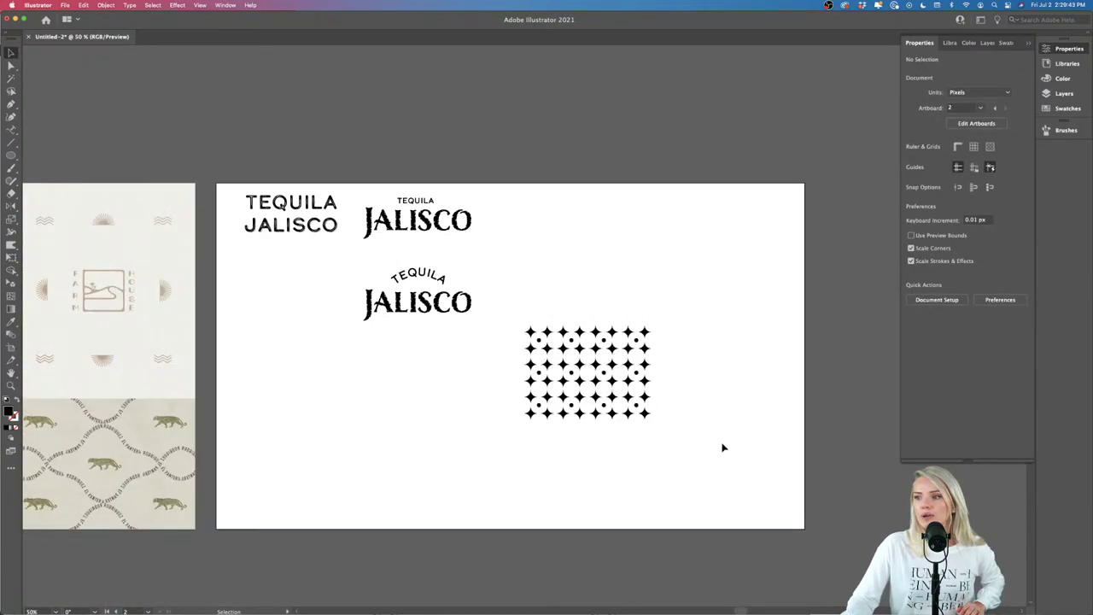
{"action": "left_click_drag", "start_coordinate": [621, 407], "coordinate": [749, 222]}
{"action": "left_click_drag", "start_coordinate": [677, 227], "coordinate": [675, 558]}
{"action": "left_click_drag", "start_coordinate": [705, 396], "coordinate": [777, 393]}
{"action": "left_click", "coordinate": [536, 398]}
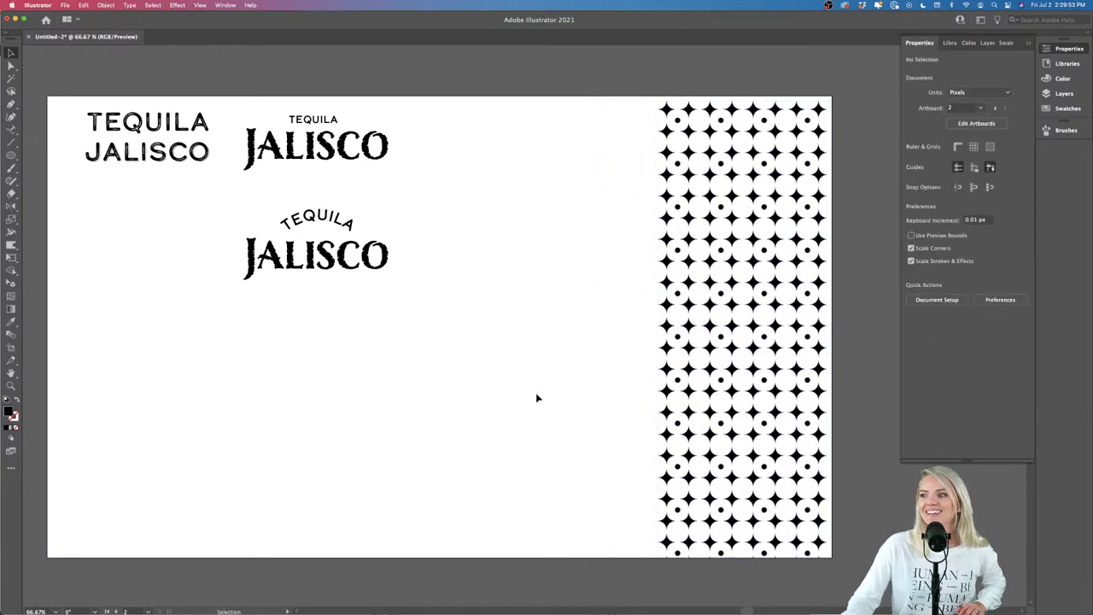
Step: Draw a black circle about 187 px in diameter near the artboard's top edge, just left of the star pattern
{"action": "scroll", "coordinate": [536, 398], "scroll_direction": "left", "scroll_amount": 3}
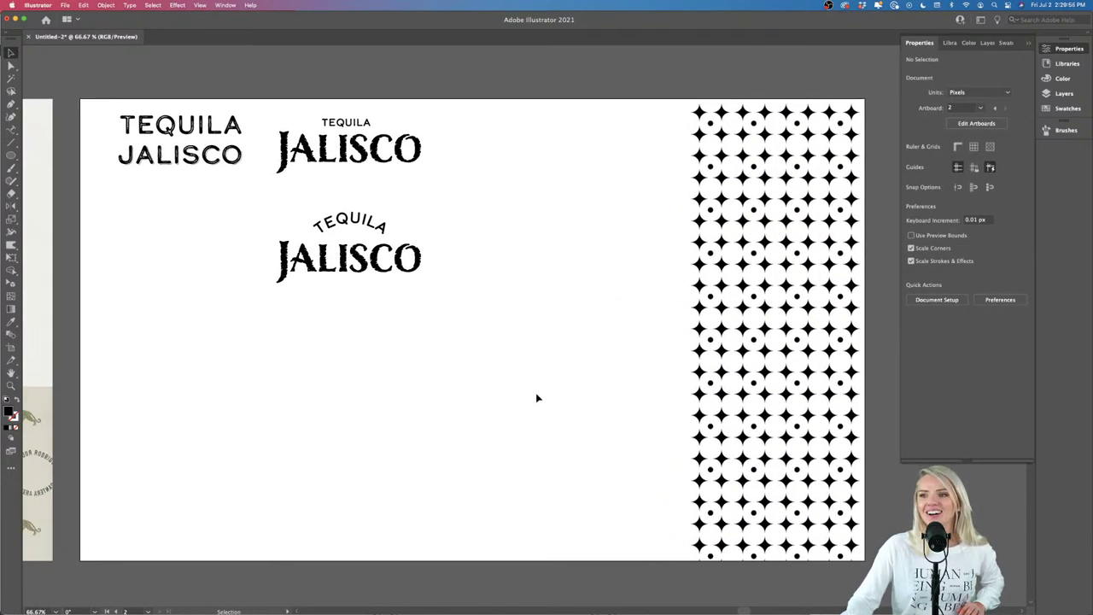
{"action": "scroll", "coordinate": [536, 398], "scroll_direction": "up", "scroll_amount": 1}
{"action": "scroll", "coordinate": [536, 398], "scroll_direction": "right", "scroll_amount": 2}
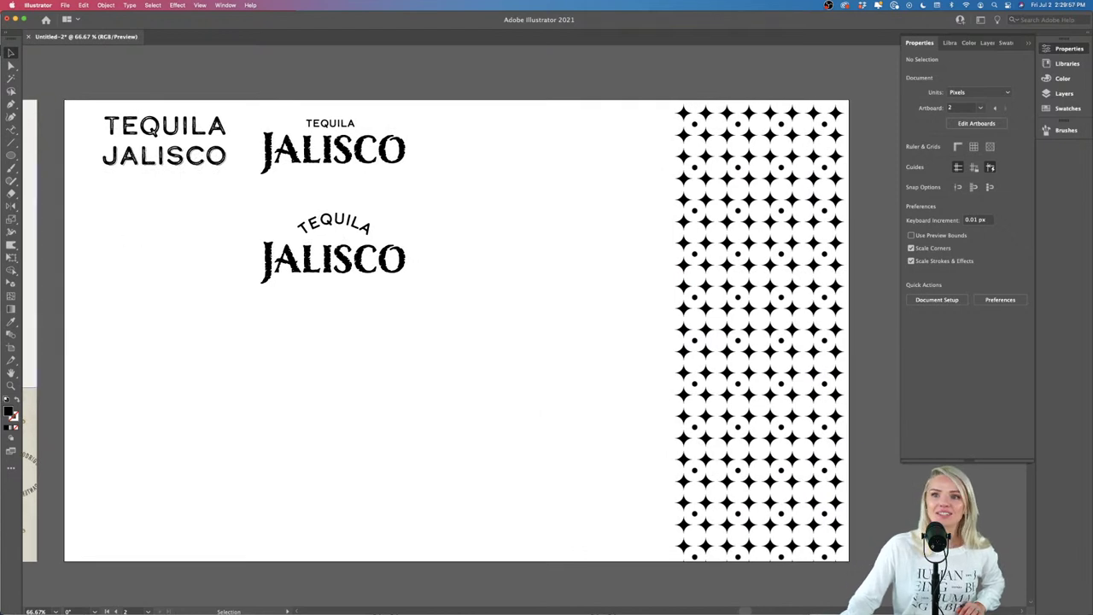
{"action": "left_click", "coordinate": [11, 155]}
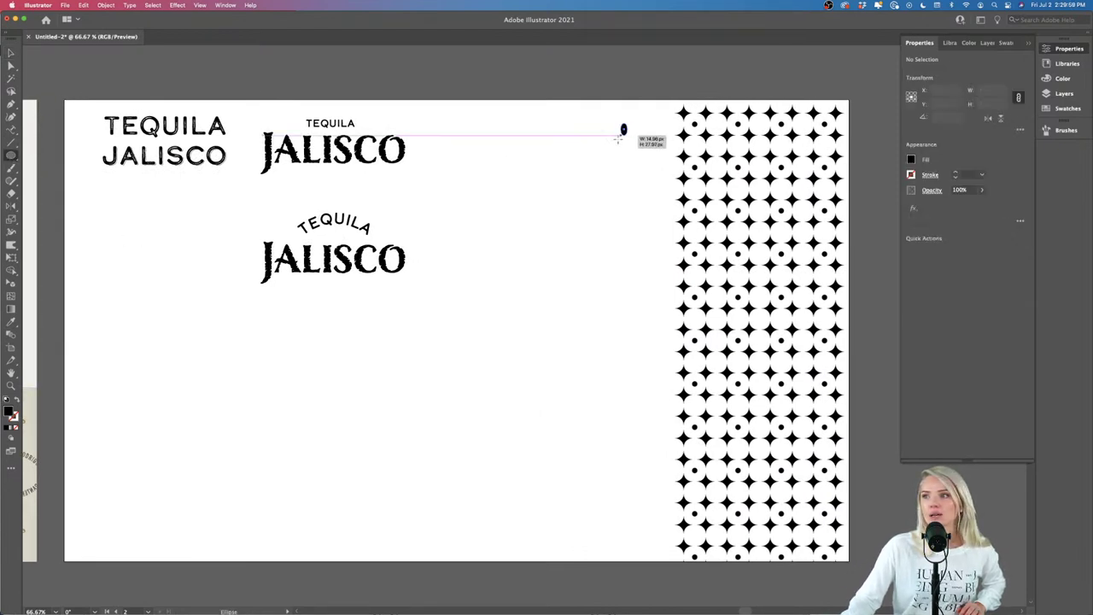
{"action": "left_click_drag", "start_coordinate": [625, 127], "coordinate": [547, 202]}
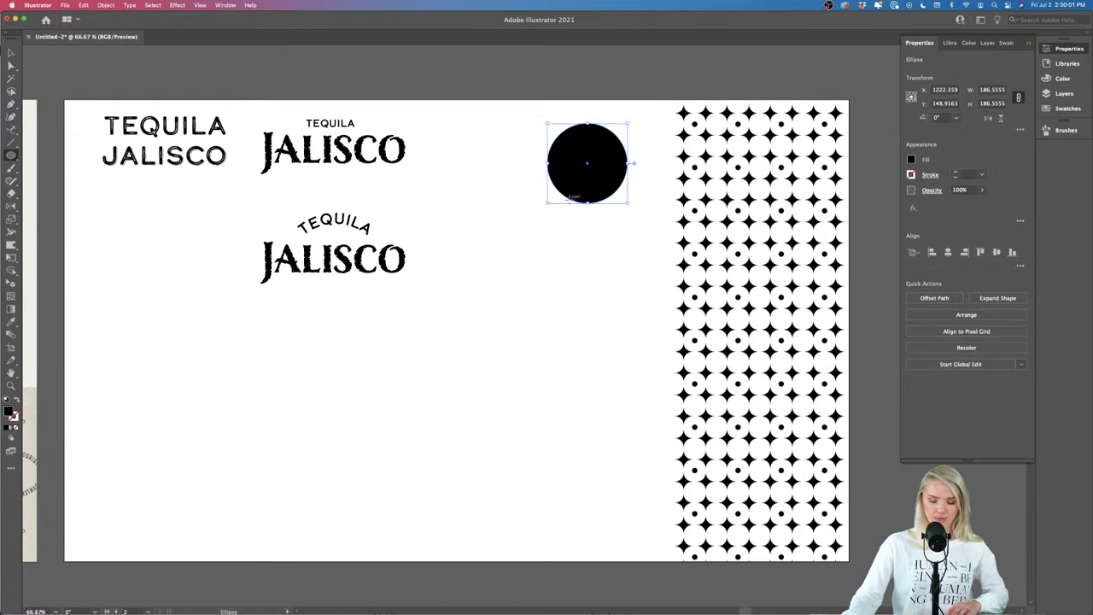
Step: Duplicate the black circle straight down to form a column of five circles beside the pattern
{"action": "left_click_drag", "start_coordinate": [606, 184], "coordinate": [610, 501]}
{"action": "left_click", "coordinate": [427, 498]}
{"action": "scroll", "coordinate": [427, 500], "scroll_direction": "left", "scroll_amount": 3}
{"action": "scroll", "coordinate": [427, 499], "scroll_direction": "down", "scroll_amount": 1}
Step: Undo the stray circle move, then select all five circles and shift the column straight up about 22 px
{"action": "left_click_drag", "start_coordinate": [610, 141], "coordinate": [658, 390]}
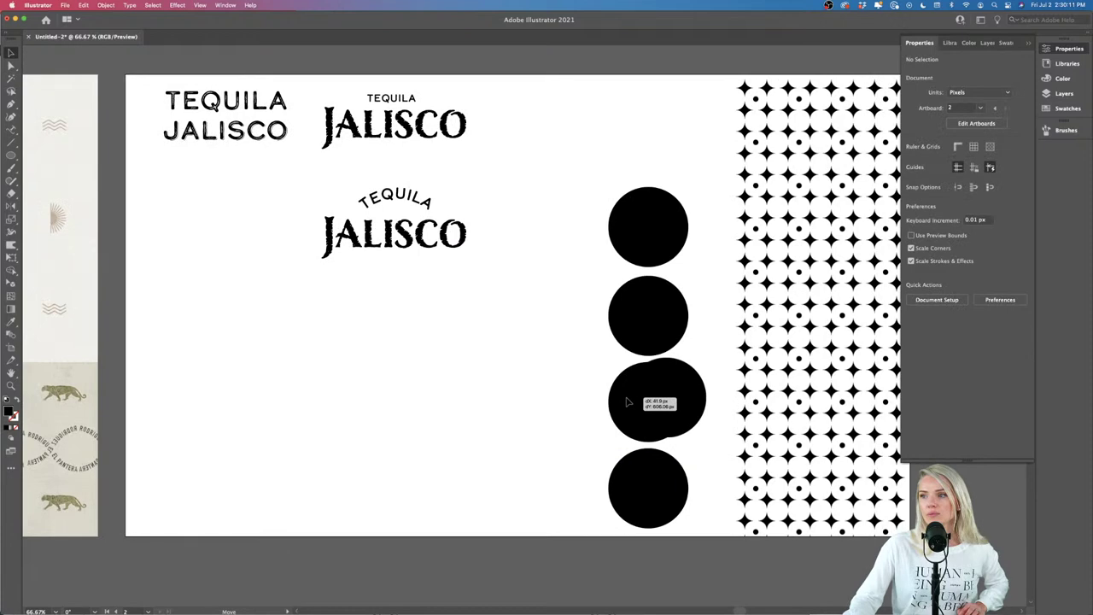
{"action": "key", "text": "cmd+z"}
{"action": "left_click", "coordinate": [636, 491], "text": "shift"}
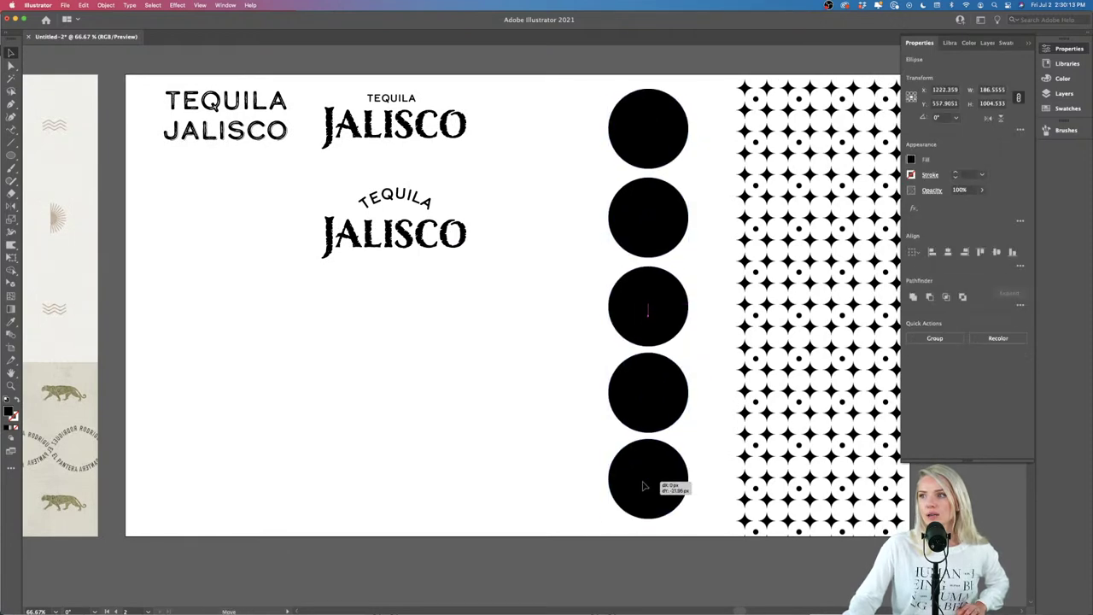
{"action": "left_click", "coordinate": [555, 497]}
Step: Fill the top circle with the yellow sampled from the IXAYÁ image on the mood board
{"action": "key", "text": "cmd+minus"}
{"action": "key", "text": "super+minus"}
{"action": "scroll", "coordinate": [555, 494], "scroll_direction": "left", "scroll_amount": 2}
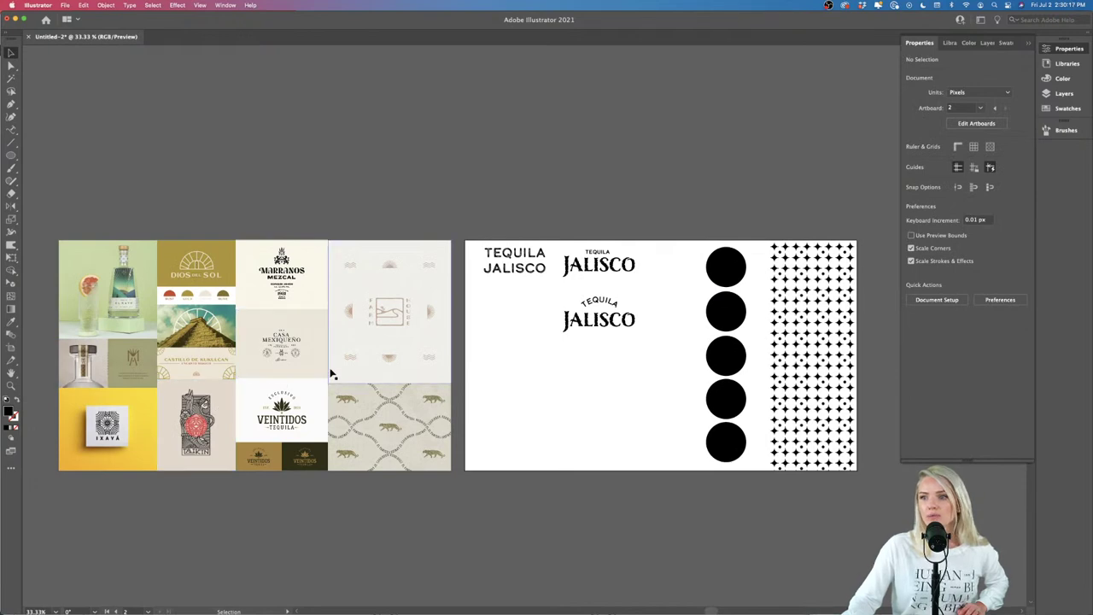
{"action": "scroll", "coordinate": [321, 375], "scroll_direction": "up", "scroll_amount": 1}
{"action": "scroll", "coordinate": [321, 376], "scroll_direction": "down", "scroll_amount": 1}
{"action": "scroll", "coordinate": [321, 376], "scroll_direction": "right", "scroll_amount": 1}
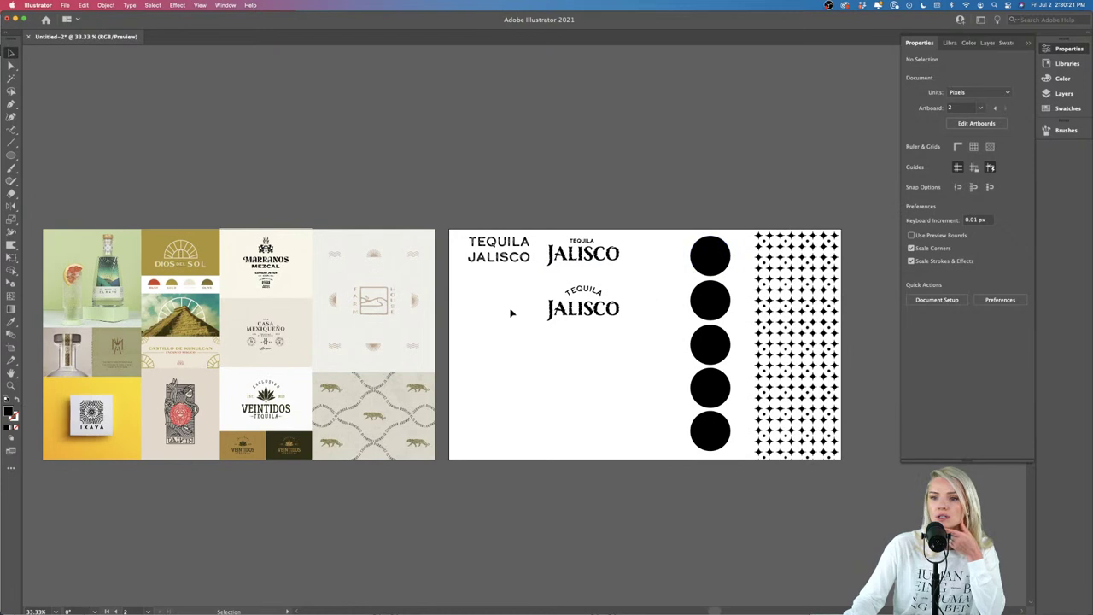
{"action": "left_click", "coordinate": [701, 270]}
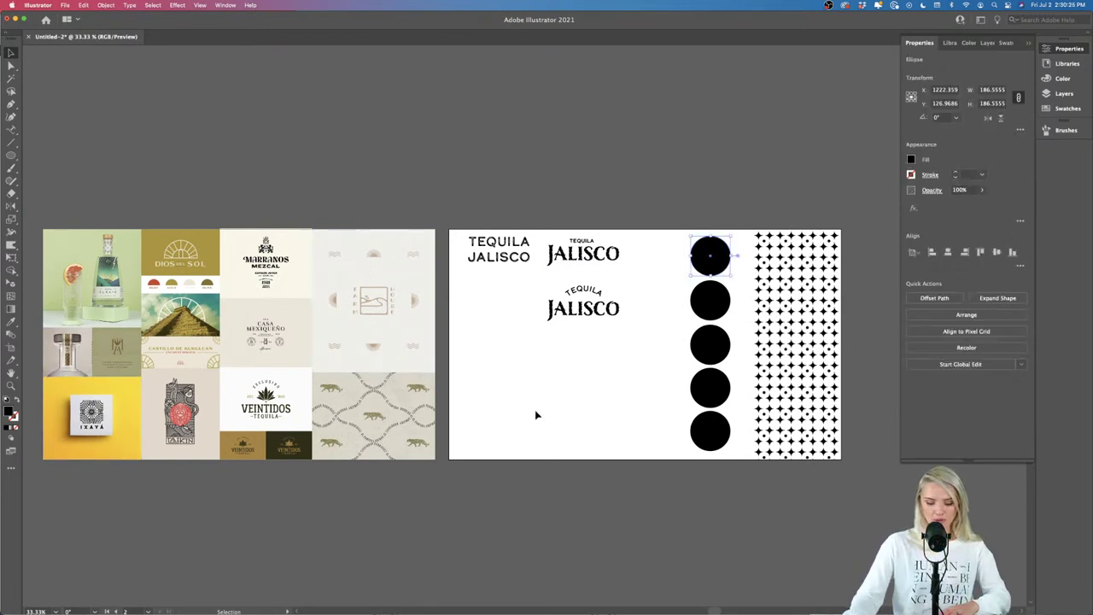
{"action": "key", "text": "i"}
{"action": "left_click", "coordinate": [129, 385]}
{"action": "key", "text": "v"}
Step: Fill the second circle with the cream sampled from the Marranos Mezcal tile, and select the third circle
{"action": "left_click", "coordinate": [707, 299]}
{"action": "key", "text": "i"}
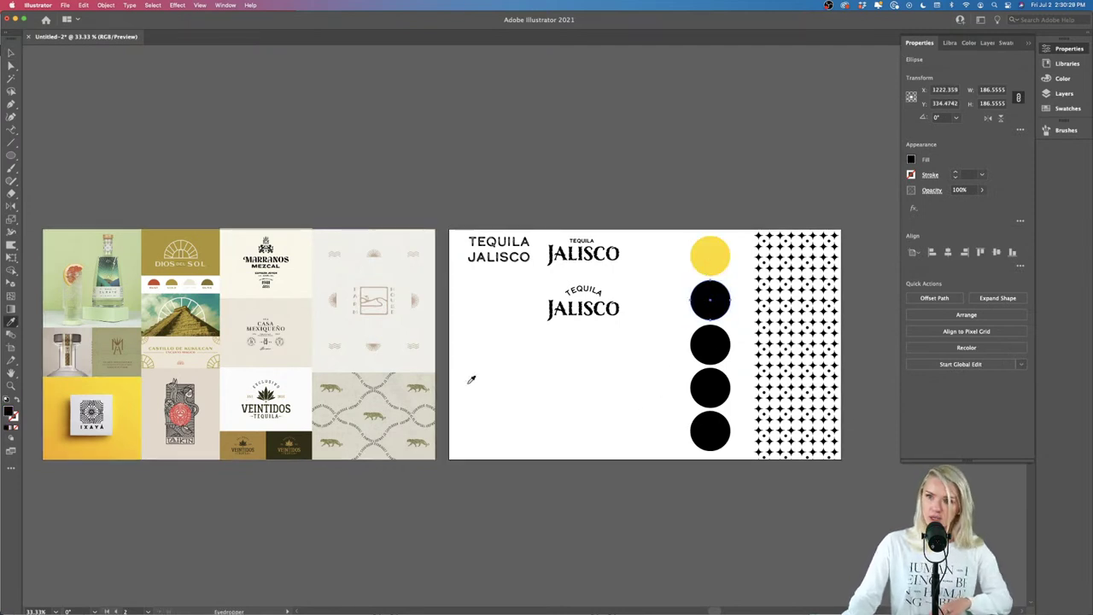
{"action": "left_click", "coordinate": [289, 284]}
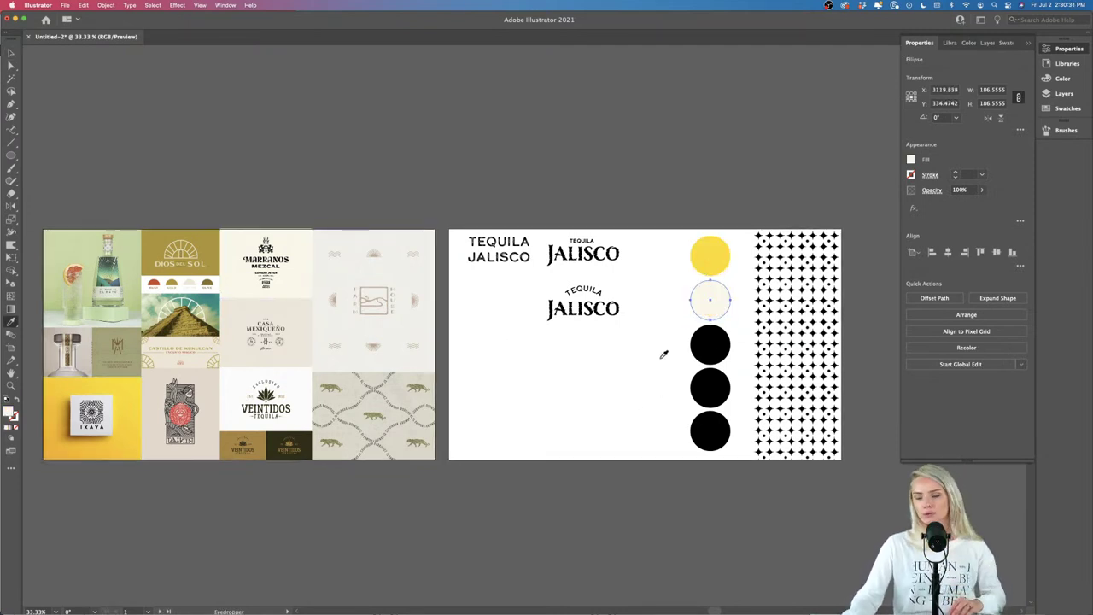
{"action": "key", "text": "v"}
{"action": "left_click", "coordinate": [714, 350]}
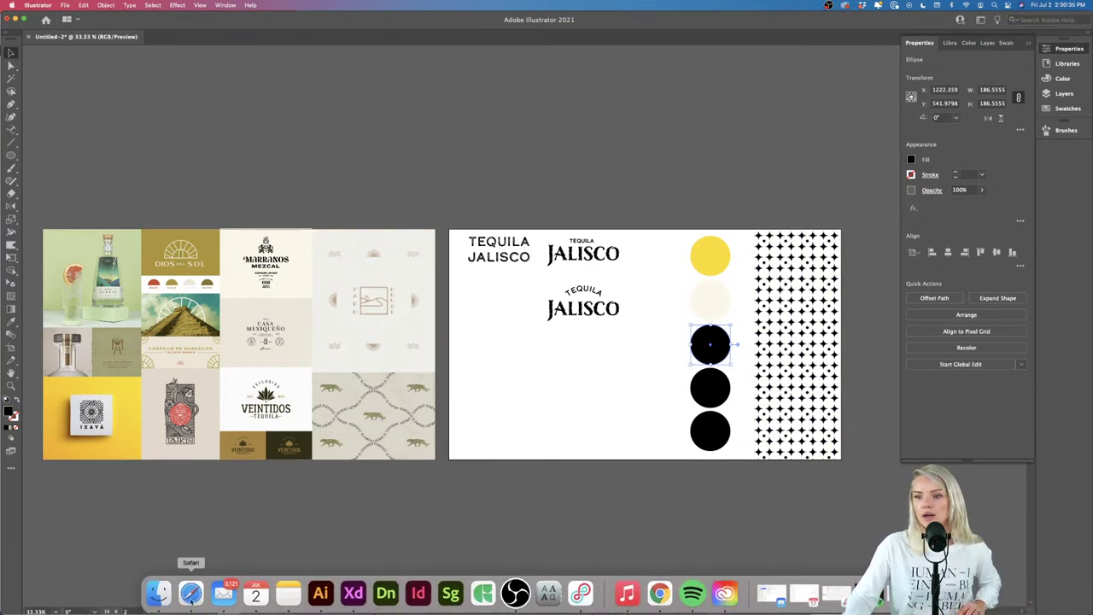
Step: Switch to Safari and open unsplash.com
{"action": "left_click", "coordinate": [191, 593]}
{"action": "left_click", "coordinate": [627, 19]}
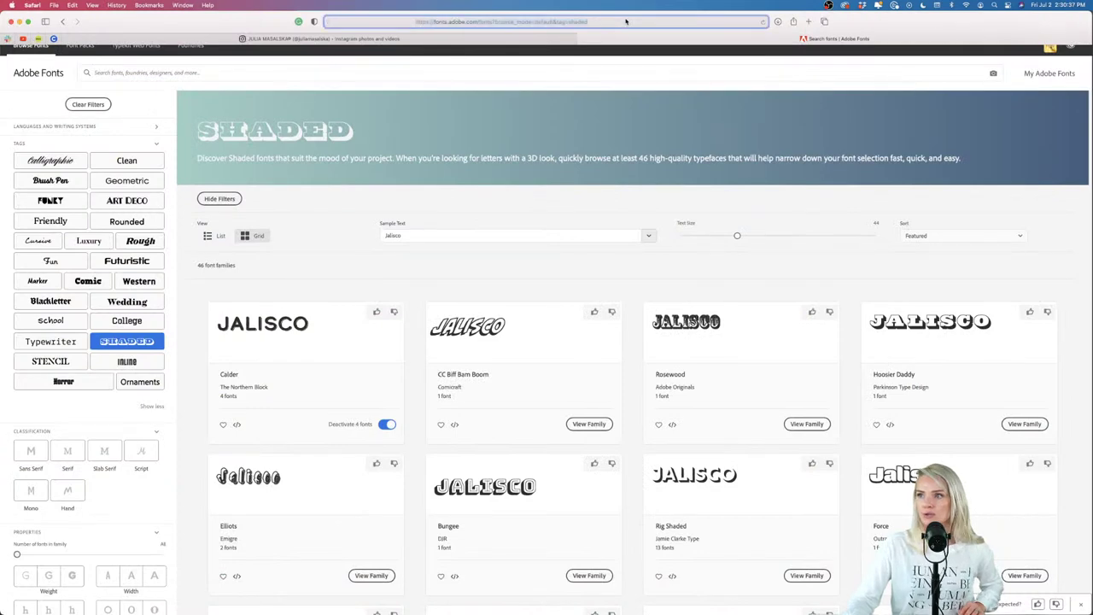
{"action": "type", "text": "unsplash.com"}
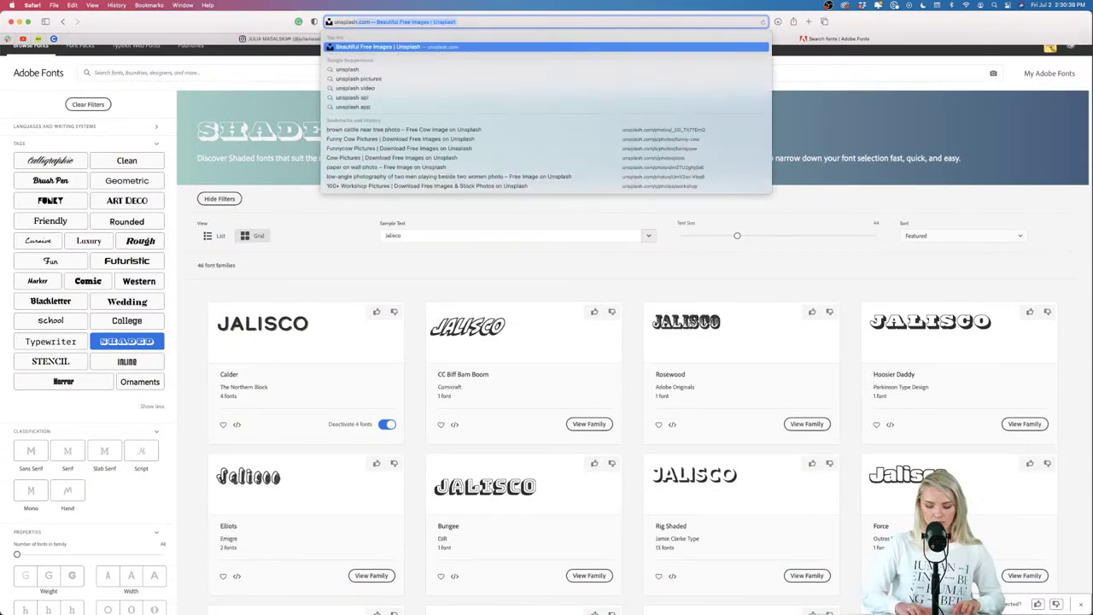
{"action": "key", "text": "Return"}
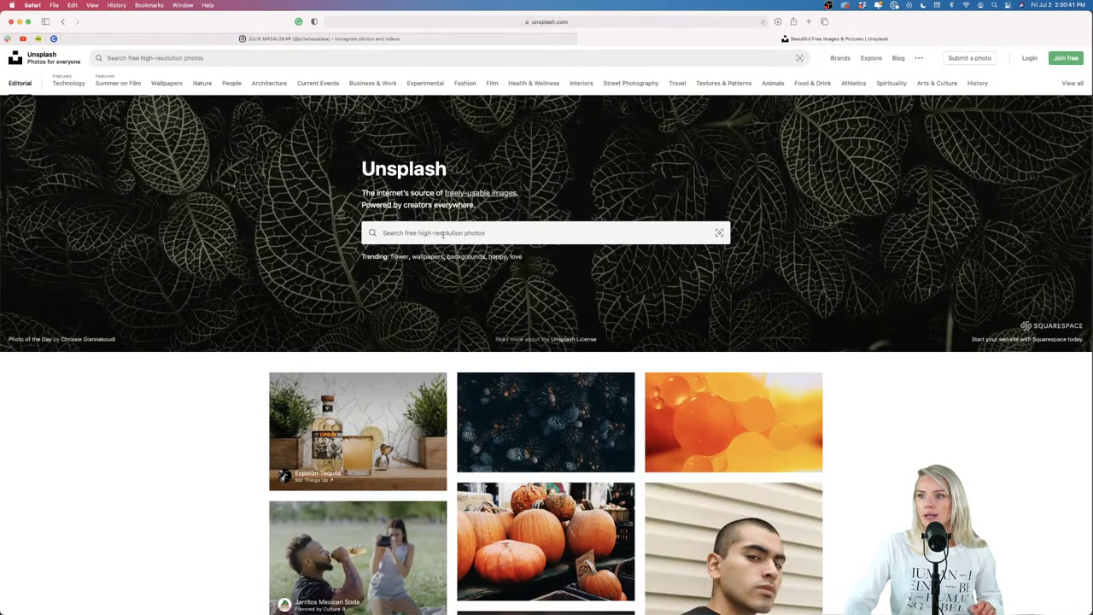
Step: Open the Espolòn Tequila bottle and cocktail photo on Unsplash and download it
{"action": "left_click", "coordinate": [442, 233]}
{"action": "left_click", "coordinate": [308, 411]}
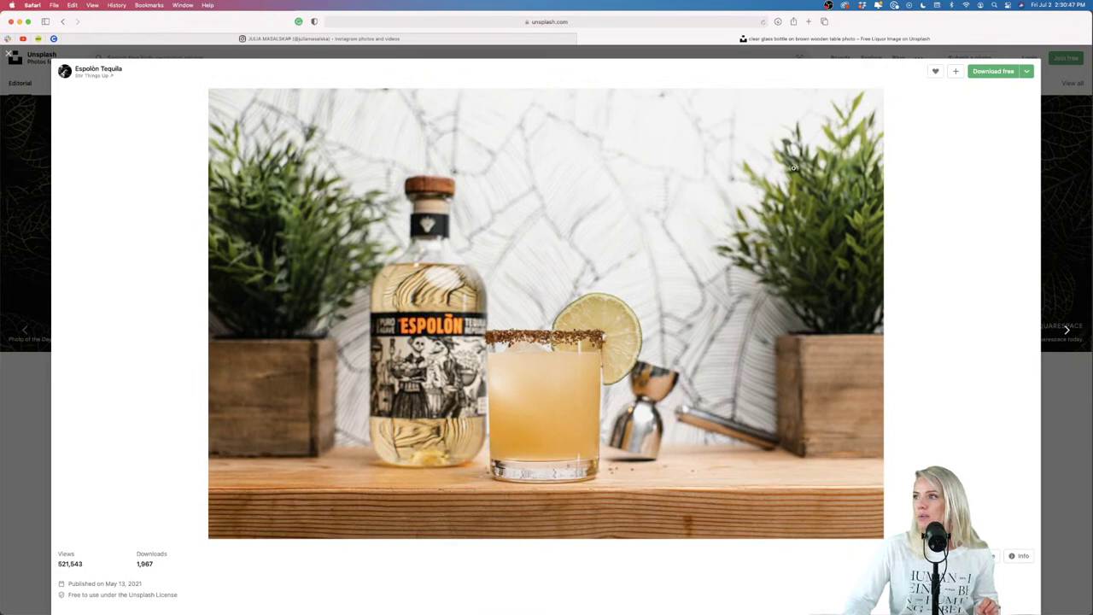
{"action": "left_click", "coordinate": [986, 72]}
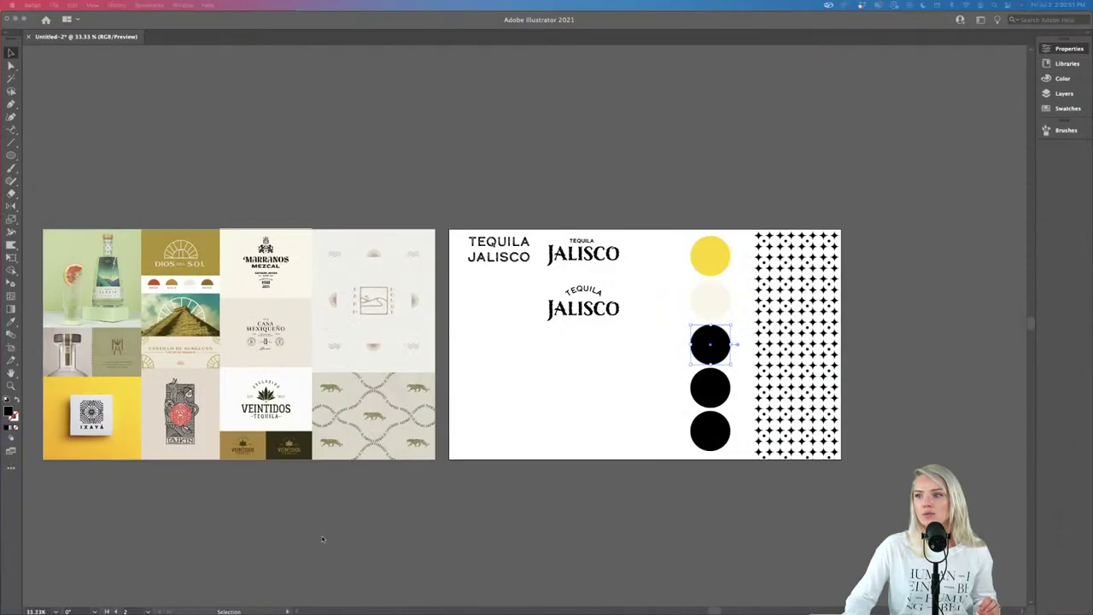
Step: Place the downloaded Espolòn photo into the Illustrator document as a linked image over the artboards
{"action": "mouse_move", "coordinate": [239, 602]}
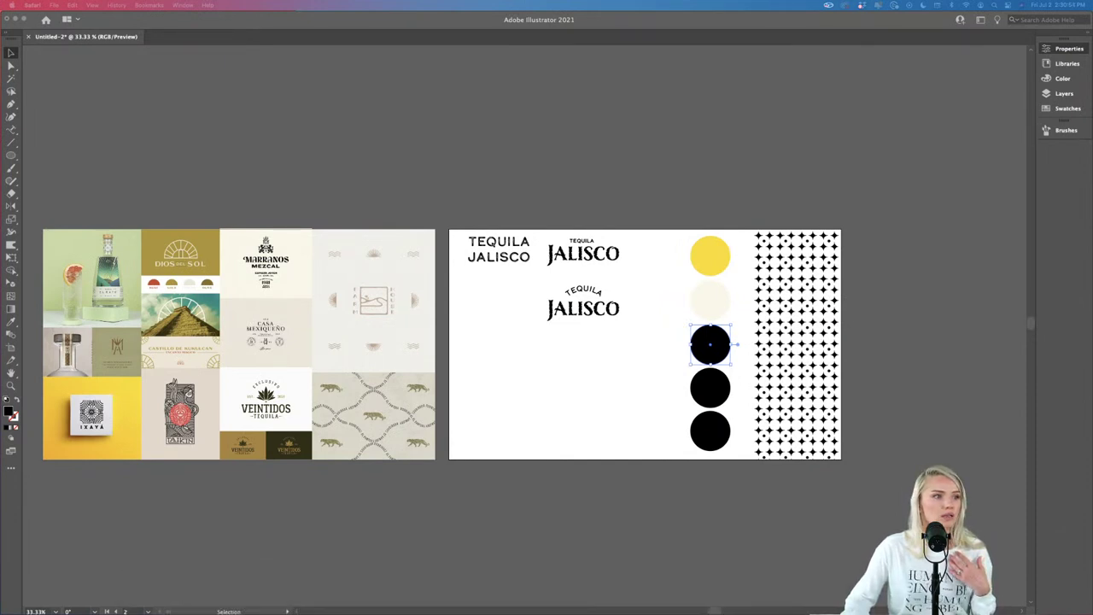
{"action": "left_click_drag", "start_coordinate": [26, 393], "coordinate": [453, 518]}
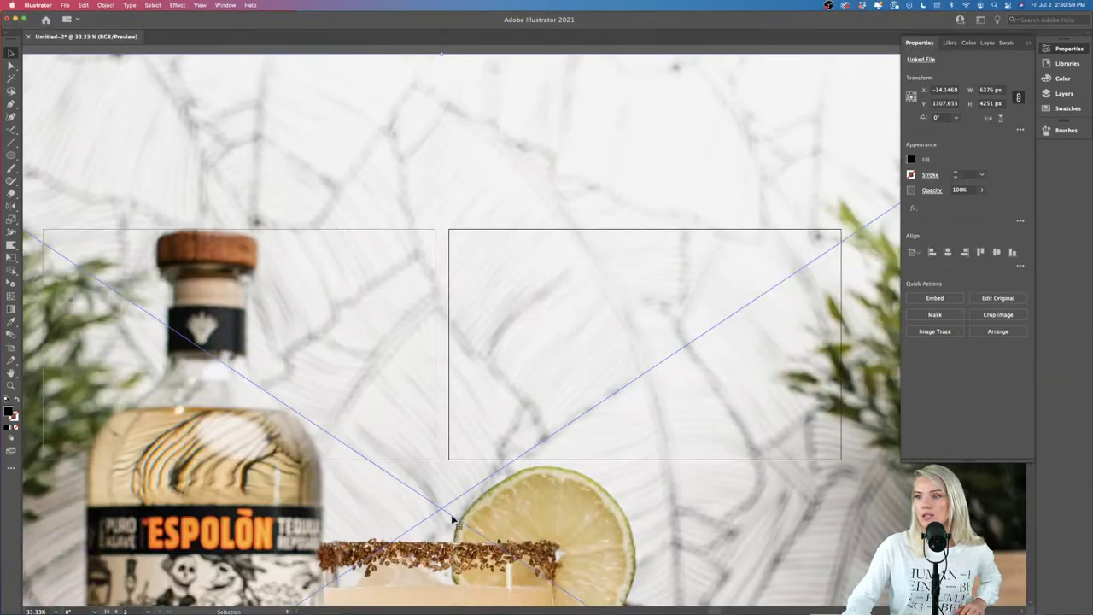
{"action": "scroll", "coordinate": [452, 519], "scroll_direction": "down", "scroll_amount": 5}
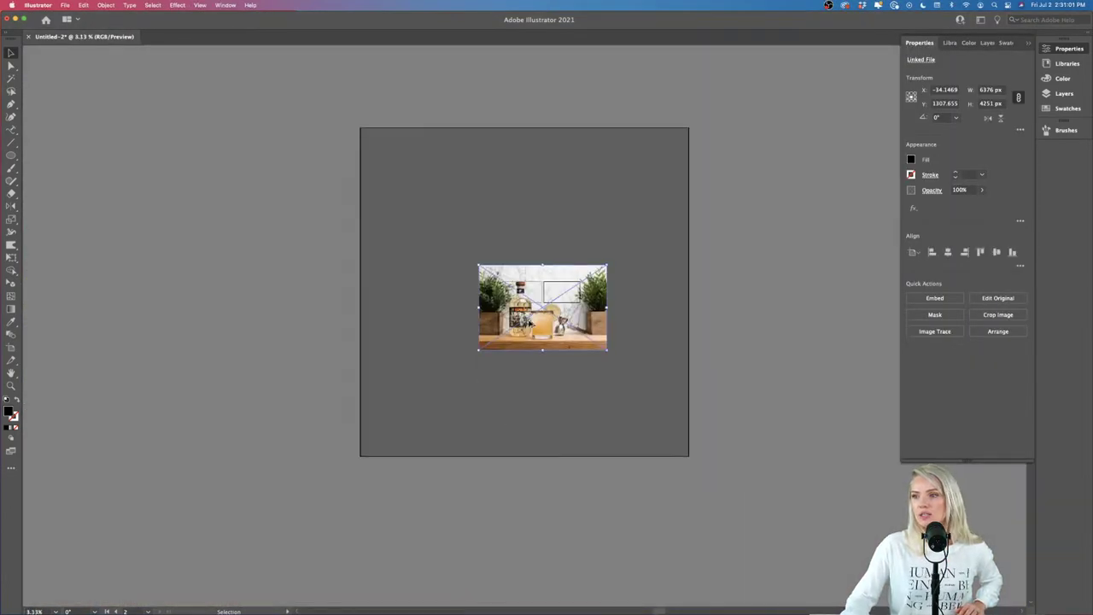
{"action": "scroll", "coordinate": [530, 325], "scroll_direction": "up", "scroll_amount": 4}
{"action": "scroll", "coordinate": [529, 325], "scroll_direction": "down", "scroll_amount": 3}
{"action": "scroll", "coordinate": [529, 324], "scroll_direction": "right", "scroll_amount": 2}
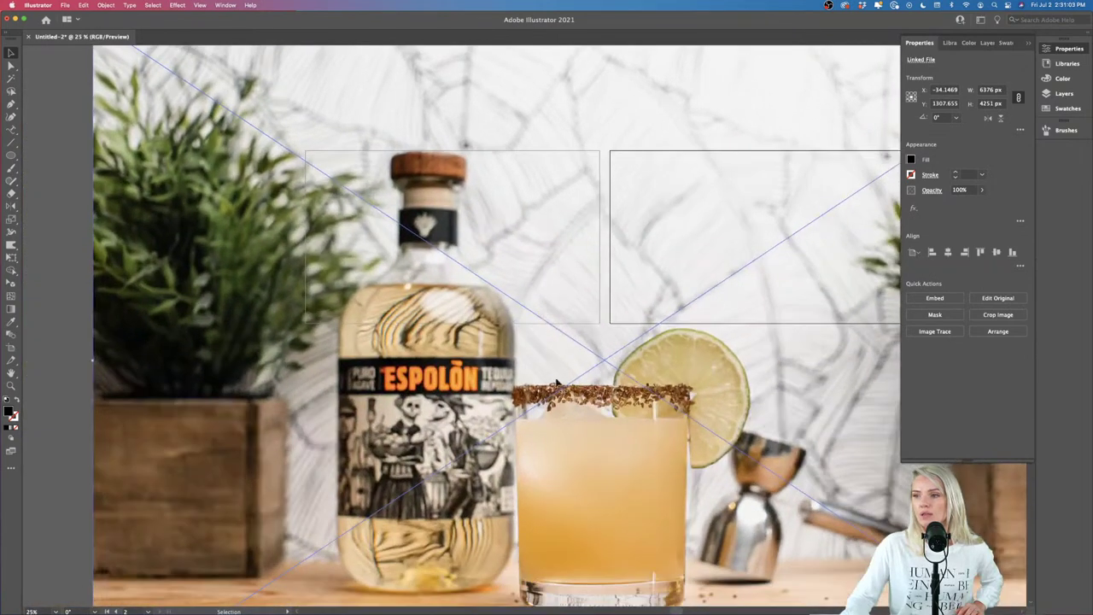
Step: Scale the Espolòn photo down to about 886 px wide and position it just below the mood board
{"action": "left_click_drag", "start_coordinate": [93, 360], "coordinate": [534, 359]}
{"action": "left_click_drag", "start_coordinate": [600, 368], "coordinate": [518, 380]}
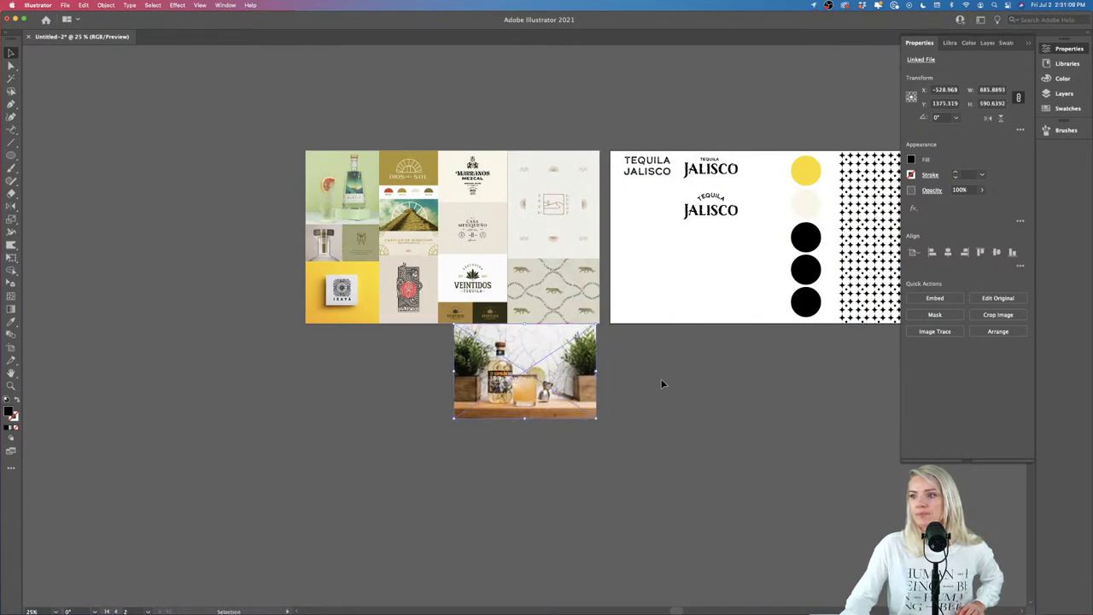
Step: Fill the third palette circle with the amber sampled from the cocktail in the Espolòn photo
{"action": "scroll", "coordinate": [661, 379], "scroll_direction": "up", "scroll_amount": 2}
{"action": "scroll", "coordinate": [661, 378], "scroll_direction": "right", "scroll_amount": 3}
{"action": "scroll", "coordinate": [660, 378], "scroll_direction": "up", "scroll_amount": 2}
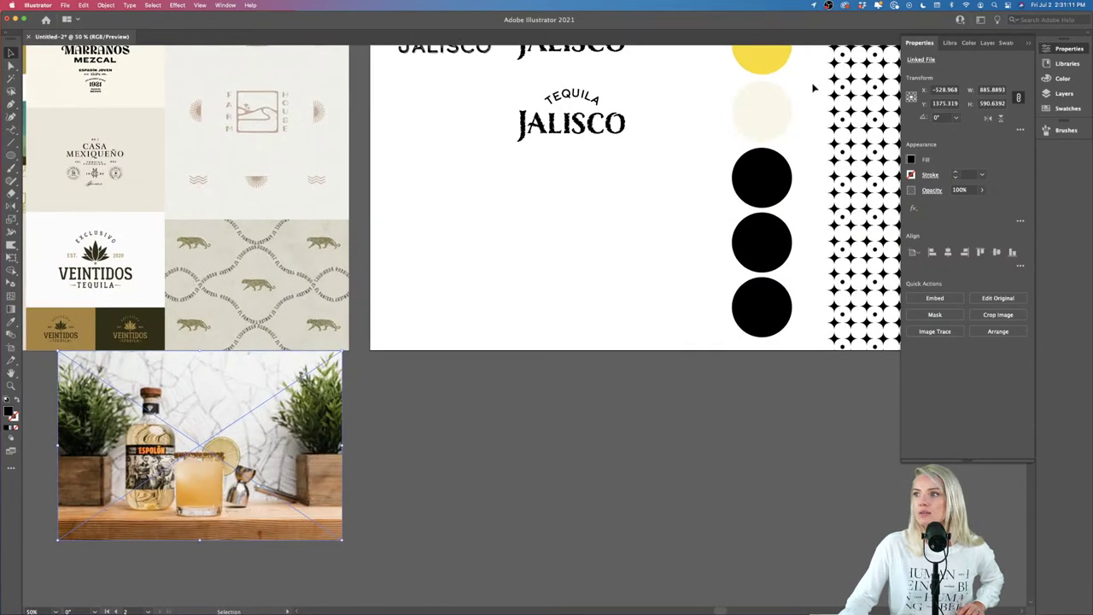
{"action": "left_click", "coordinate": [777, 159]}
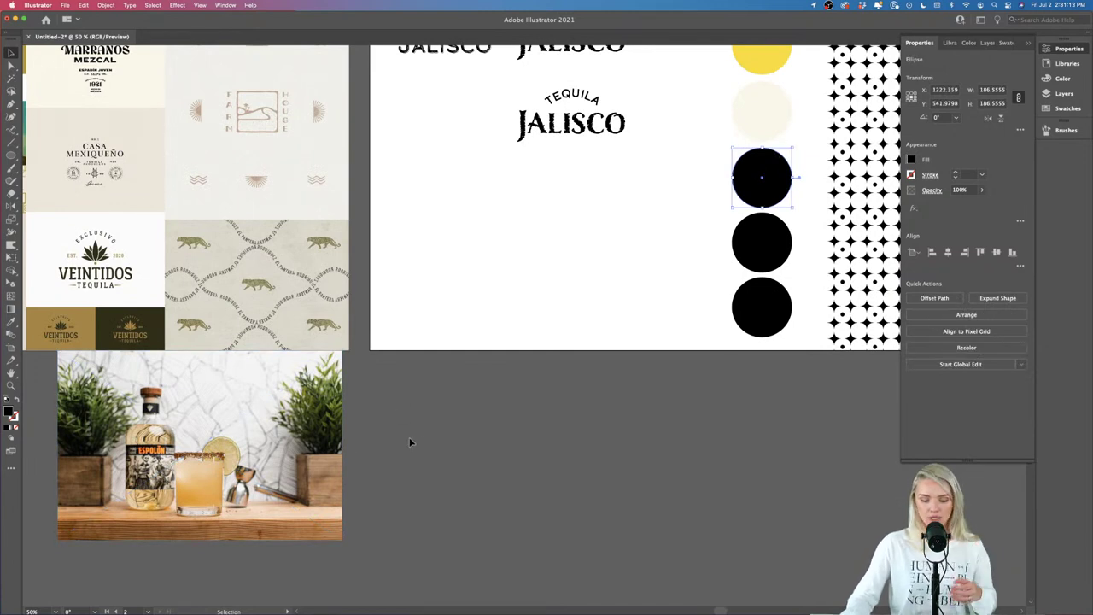
{"action": "key", "text": "i"}
{"action": "left_click", "coordinate": [188, 490]}
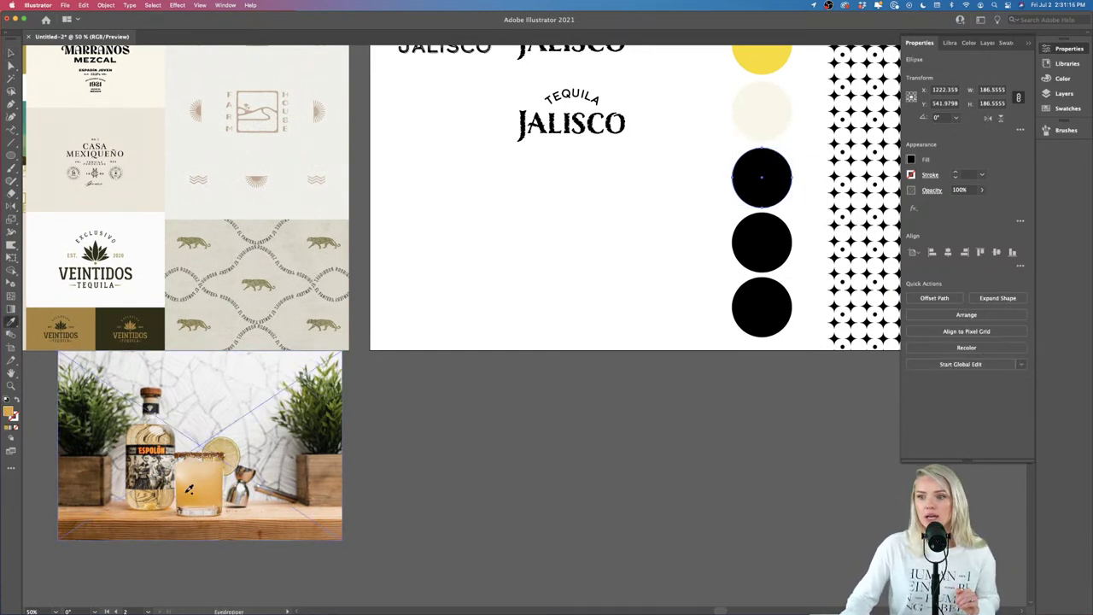
Step: Fill the fourth palette circle with a light peach sampled from the upper part of the cocktail
{"action": "scroll", "coordinate": [599, 345], "scroll_direction": "down", "scroll_amount": 1}
{"action": "key", "text": "v"}
{"action": "left_click", "coordinate": [771, 253]}
{"action": "key", "text": "i"}
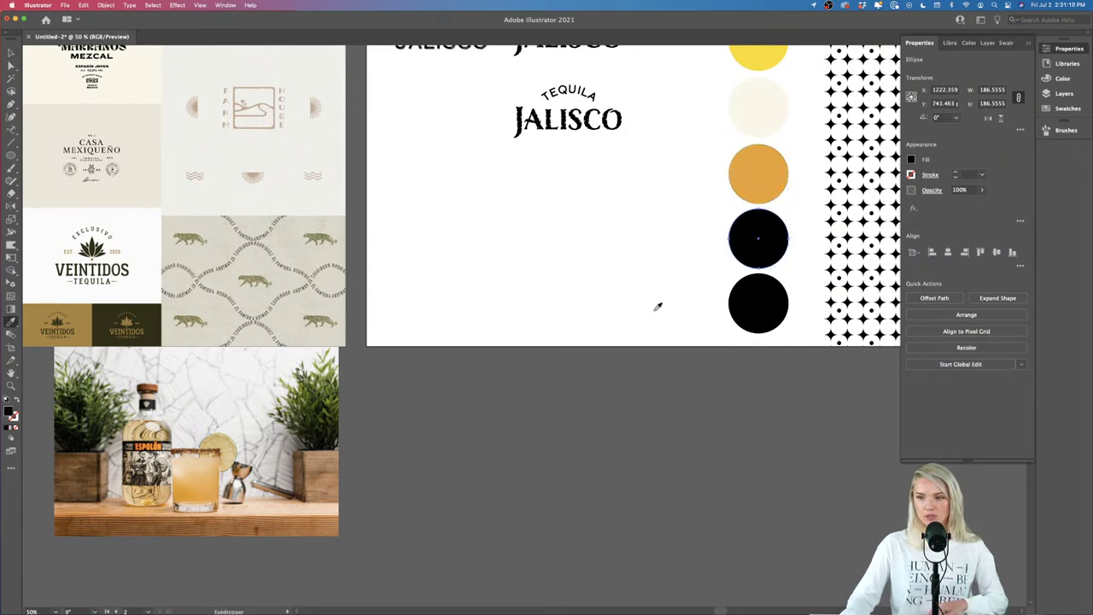
{"action": "left_click", "coordinate": [189, 467]}
{"action": "key", "text": "v"}
{"action": "left_click", "coordinate": [603, 298]}
Step: Delete the linked Espolòn photo below the mood board
{"action": "scroll", "coordinate": [603, 298], "scroll_direction": "up", "scroll_amount": 2}
{"action": "scroll", "coordinate": [603, 298], "scroll_direction": "down", "scroll_amount": 1}
{"action": "scroll", "coordinate": [602, 298], "scroll_direction": "left", "scroll_amount": 5}
{"action": "scroll", "coordinate": [602, 298], "scroll_direction": "up", "scroll_amount": 1}
{"action": "left_click", "coordinate": [317, 503]}
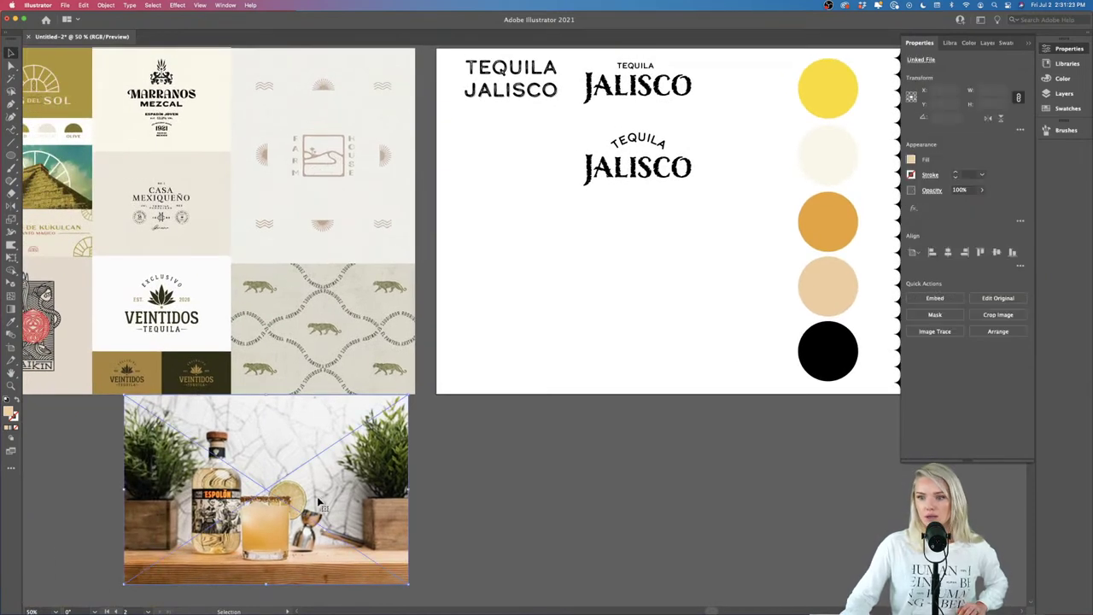
{"action": "key", "text": "Delete"}
Step: Sample mood board colors for the fifth palette circle, settling on the dark olive of the darker Veintidos Tequila tile
{"action": "left_click", "coordinate": [826, 365]}
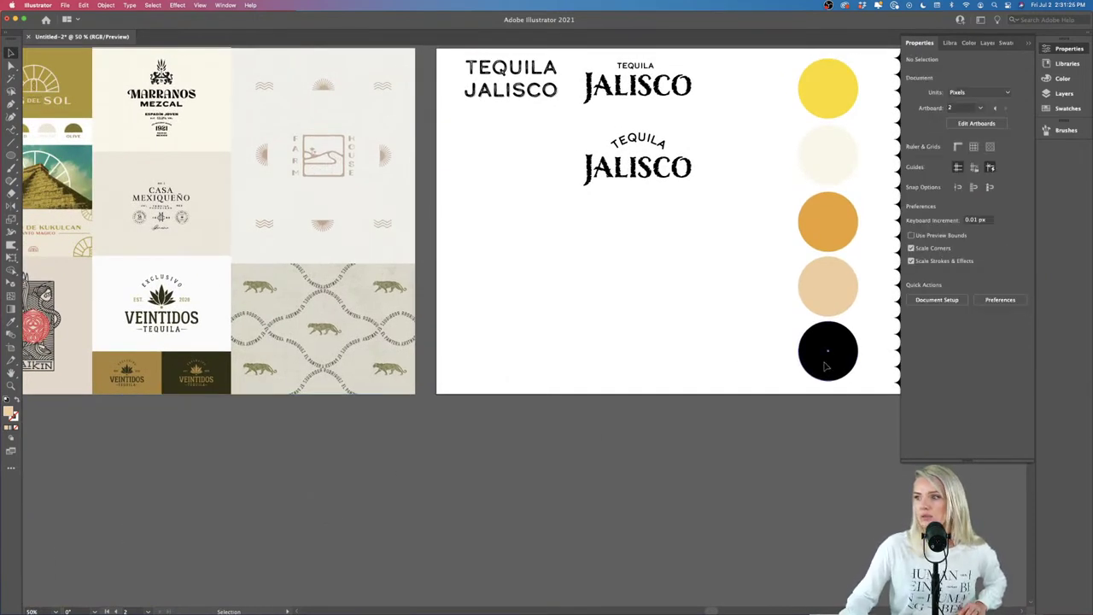
{"action": "key", "text": "i"}
{"action": "left_click", "coordinate": [376, 316]}
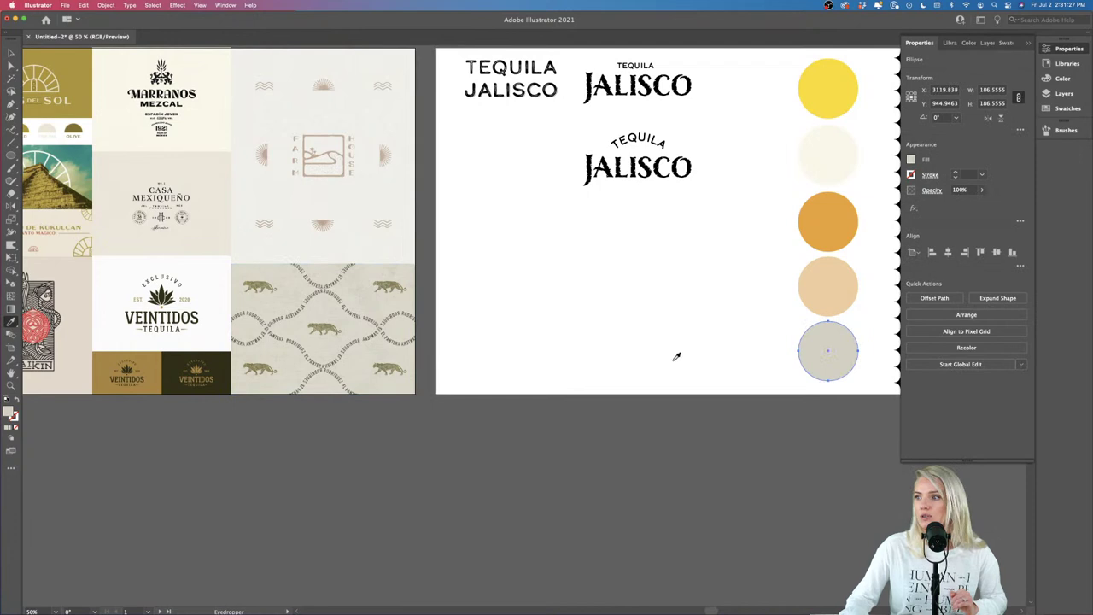
{"action": "left_click", "coordinate": [300, 187]}
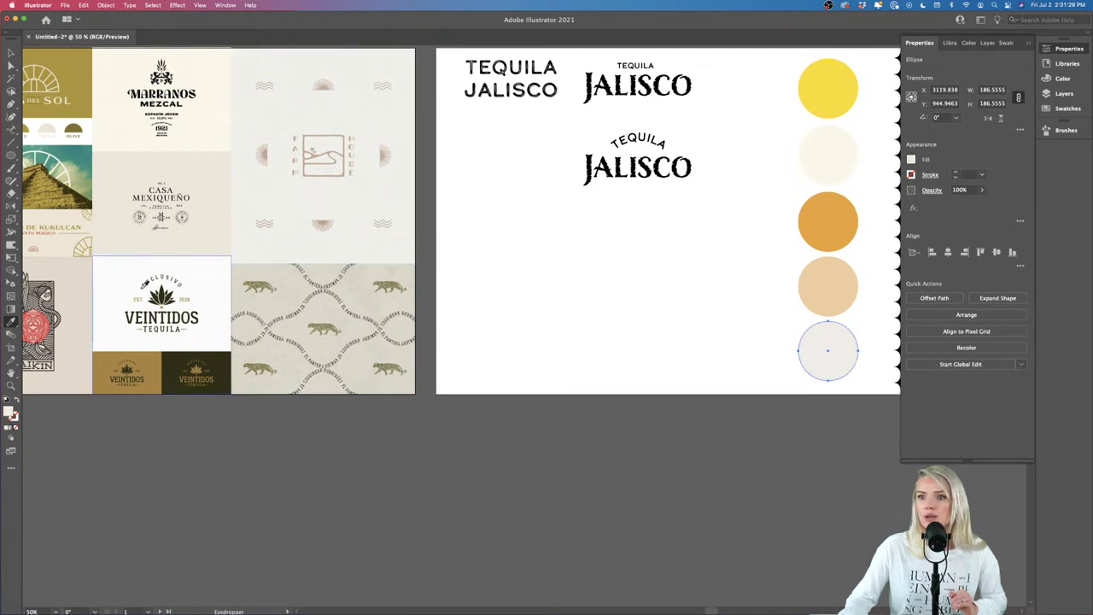
{"action": "left_click", "coordinate": [145, 353]}
{"action": "left_click", "coordinate": [187, 357]}
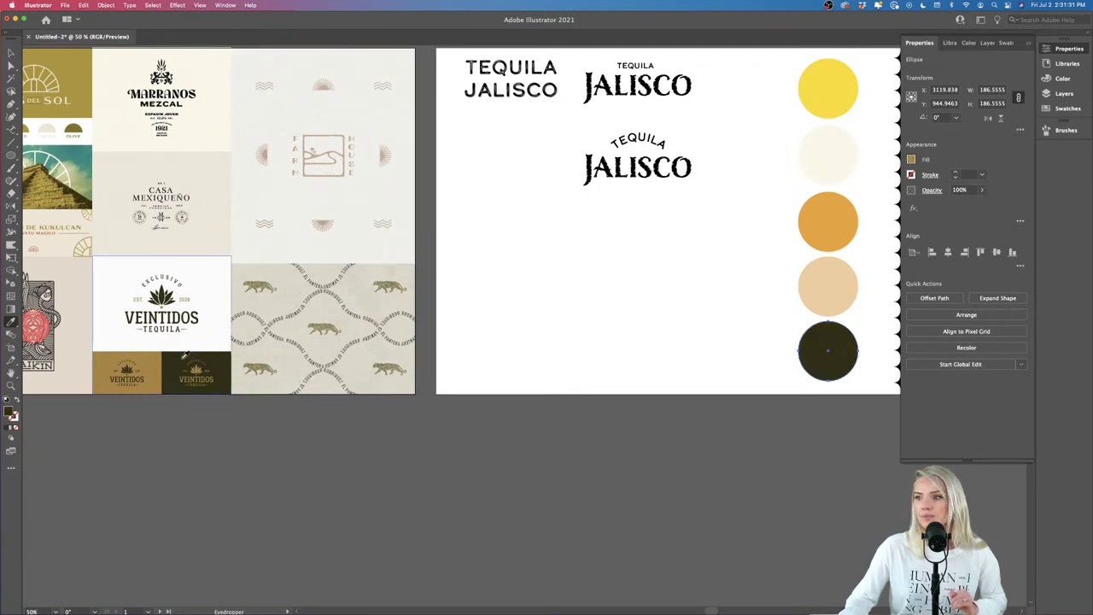
Step: Shift the four palette circles below the yellow one about 48 px to the right, closer to the pattern
{"action": "scroll", "coordinate": [461, 341], "scroll_direction": "right", "scroll_amount": 5}
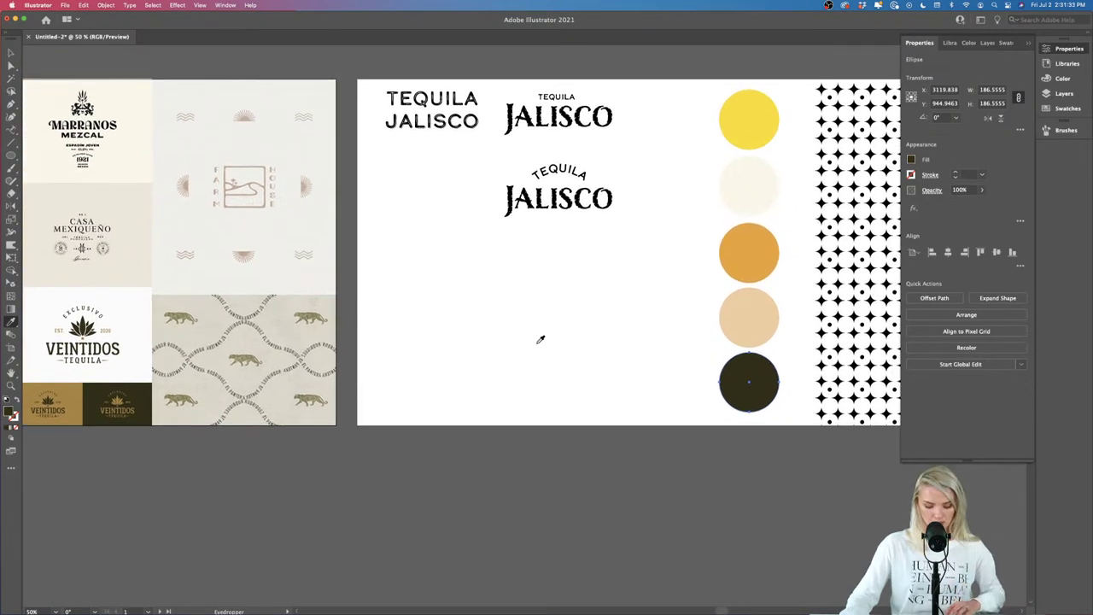
{"action": "key", "text": "v"}
{"action": "left_click_drag", "start_coordinate": [692, 365], "coordinate": [782, 153]}
{"action": "left_click_drag", "start_coordinate": [765, 385], "coordinate": [779, 386]}
Step: Delete the yellow circle from the top of the palette
{"action": "left_click", "coordinate": [742, 124]}
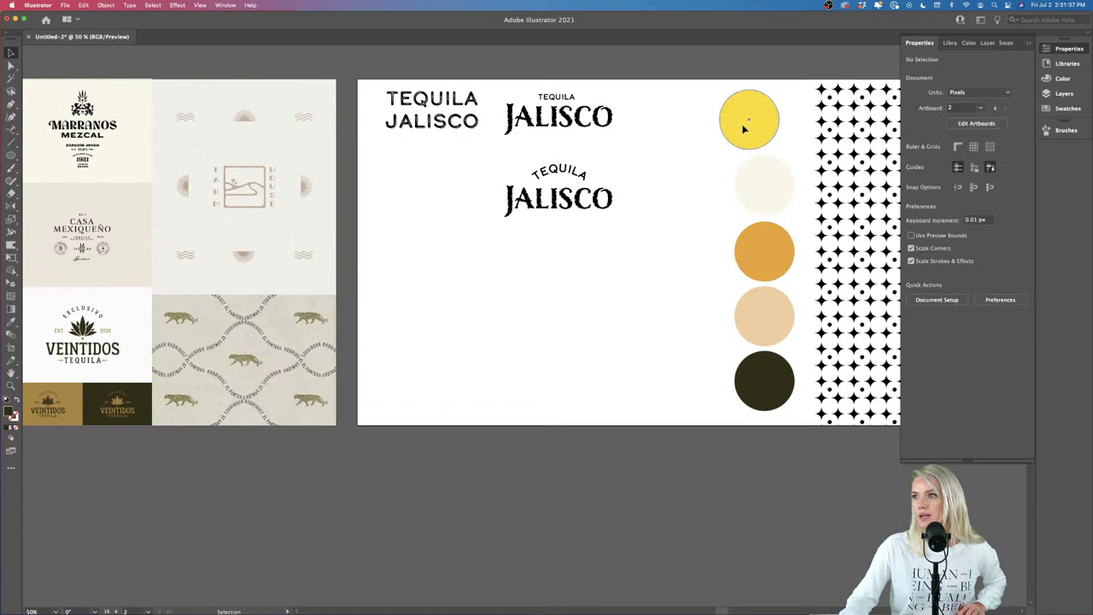
{"action": "scroll", "coordinate": [743, 127], "scroll_direction": "right", "scroll_amount": 3}
{"action": "scroll", "coordinate": [742, 127], "scroll_direction": "right", "scroll_amount": 5}
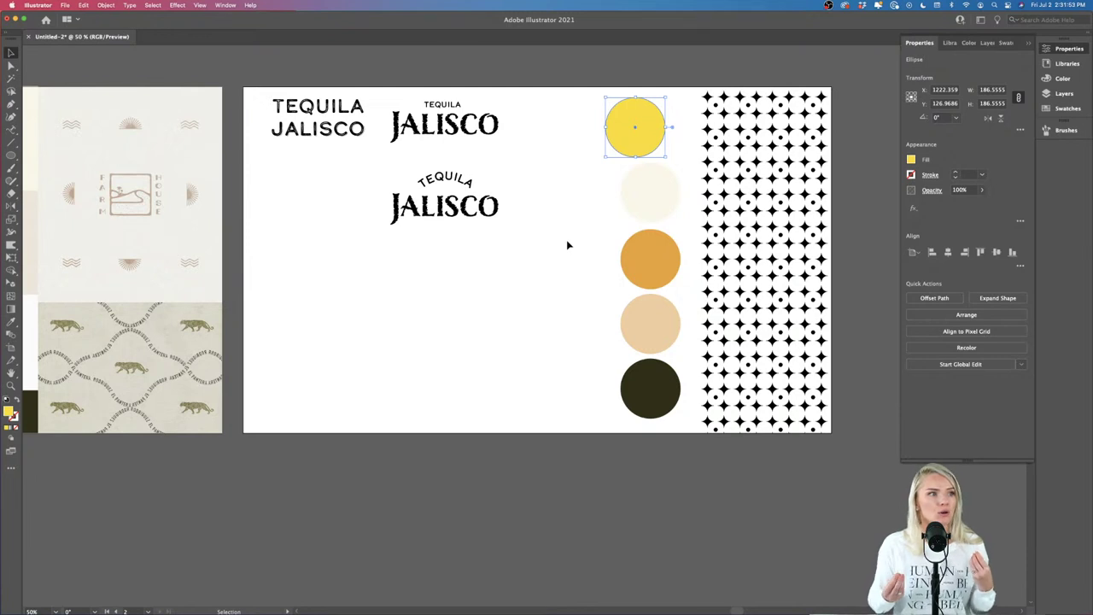
{"action": "key", "text": "Delete"}
Step: Move the remaining four circles up to the top of the column and duplicate the dark olive circle beneath them
{"action": "left_click_drag", "start_coordinate": [568, 181], "coordinate": [648, 352]}
{"action": "left_click", "coordinate": [579, 388]}
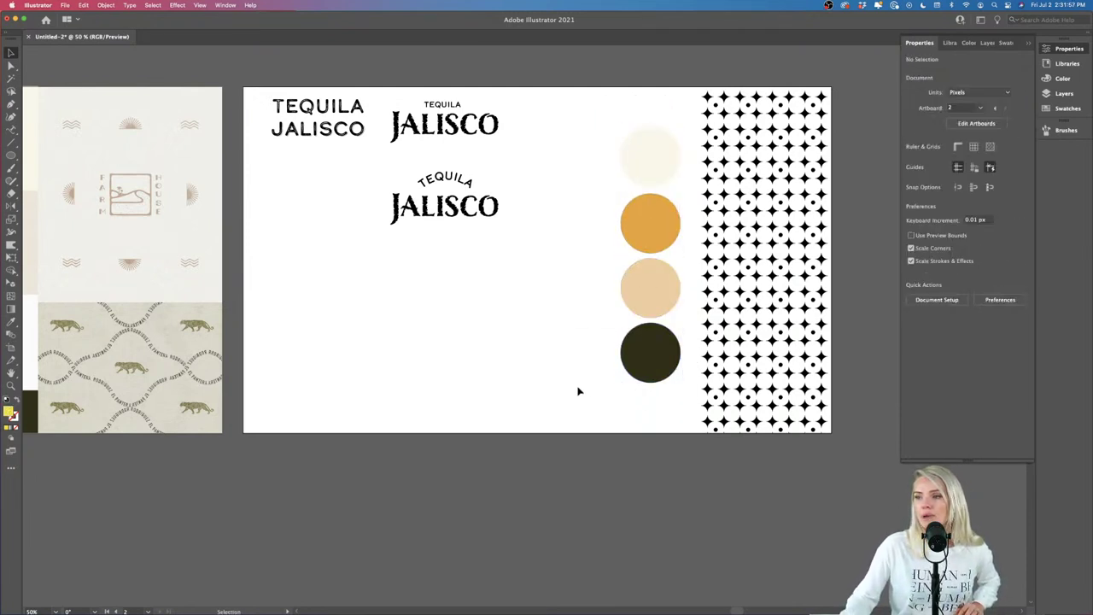
{"action": "left_click_drag", "start_coordinate": [601, 169], "coordinate": [658, 406]}
{"action": "left_click", "coordinate": [570, 344]}
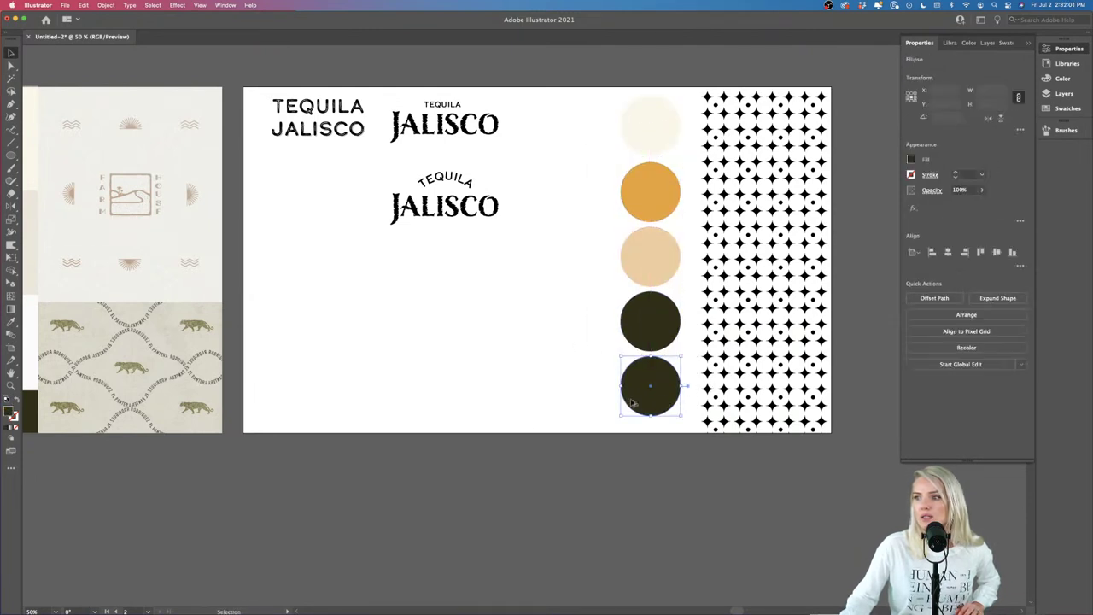
{"action": "double_click", "coordinate": [12, 415]}
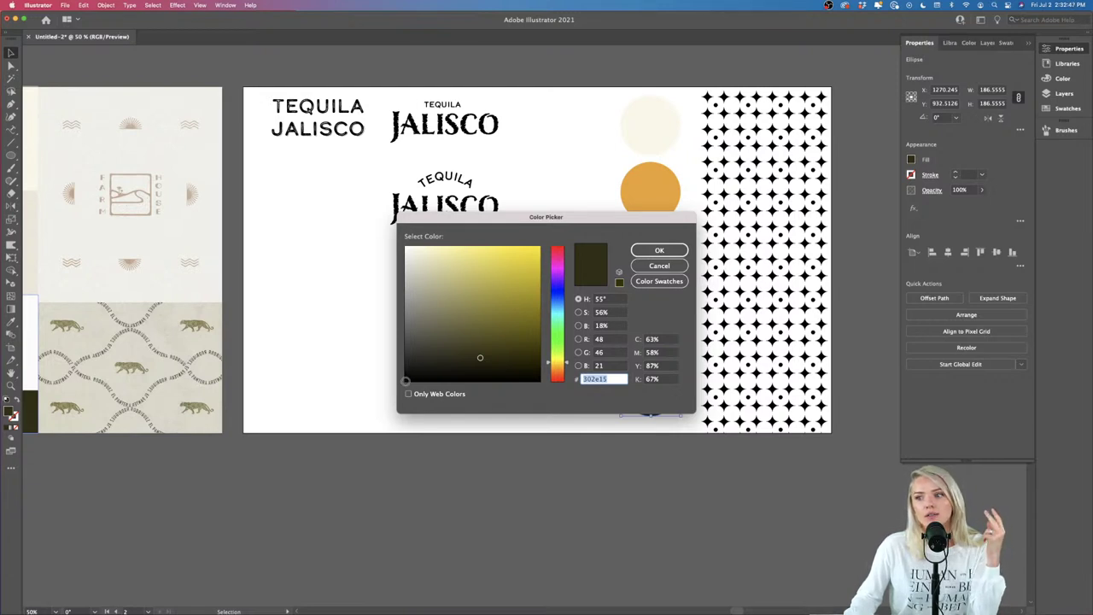
{"action": "type", "text": "595959"}
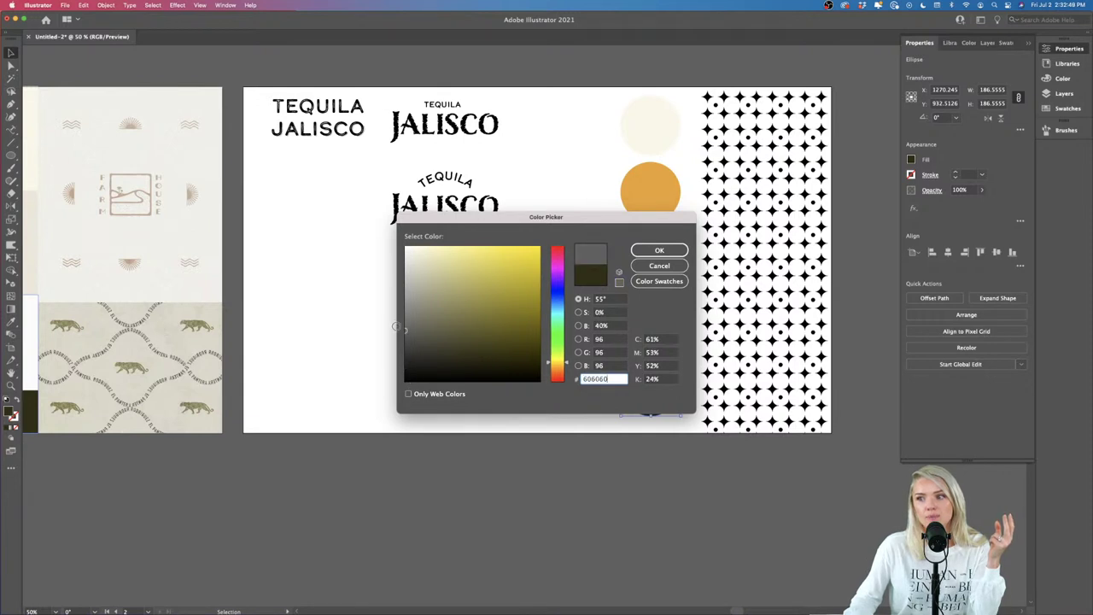
{"action": "left_click_drag", "start_coordinate": [394, 339], "coordinate": [393, 372]}
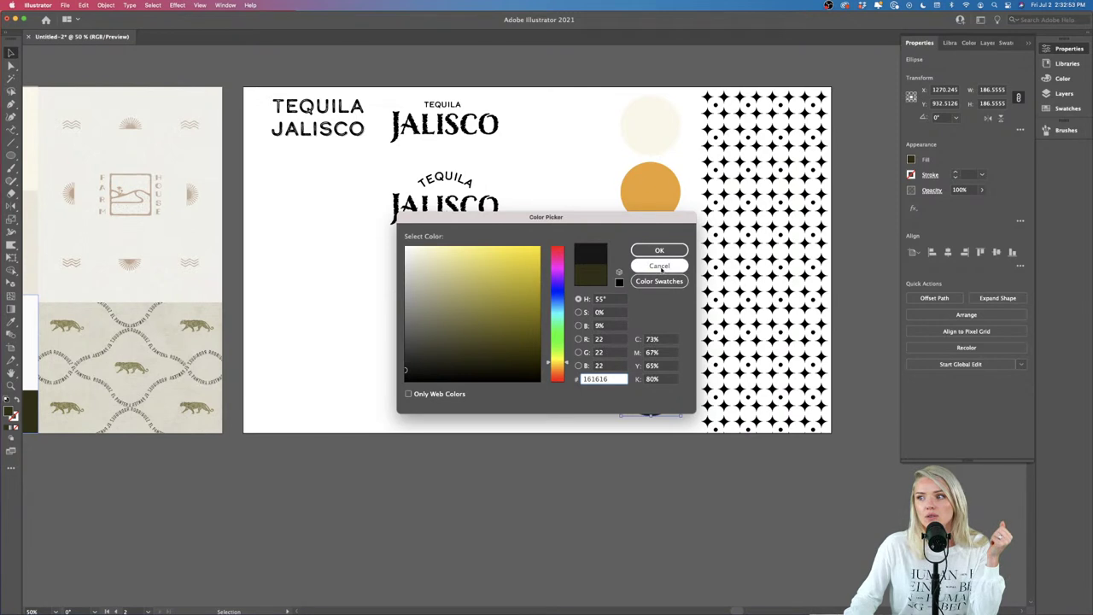
{"action": "left_click", "coordinate": [659, 265]}
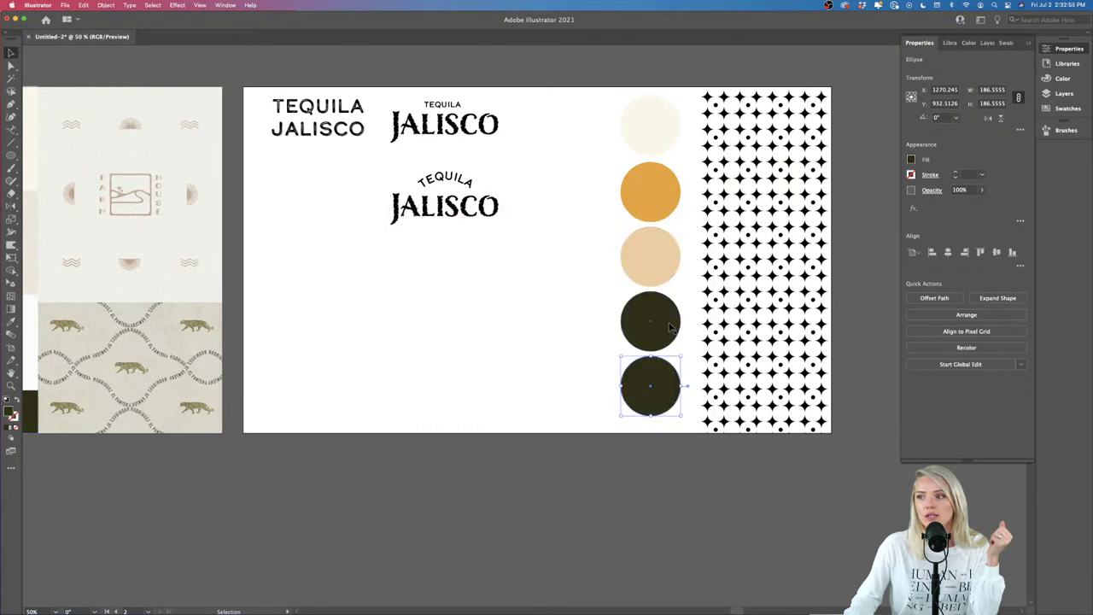
Step: Change the duplicated bottom circle's fill to the olive green 757048 and leave isolation mode
{"action": "double_click", "coordinate": [668, 386]}
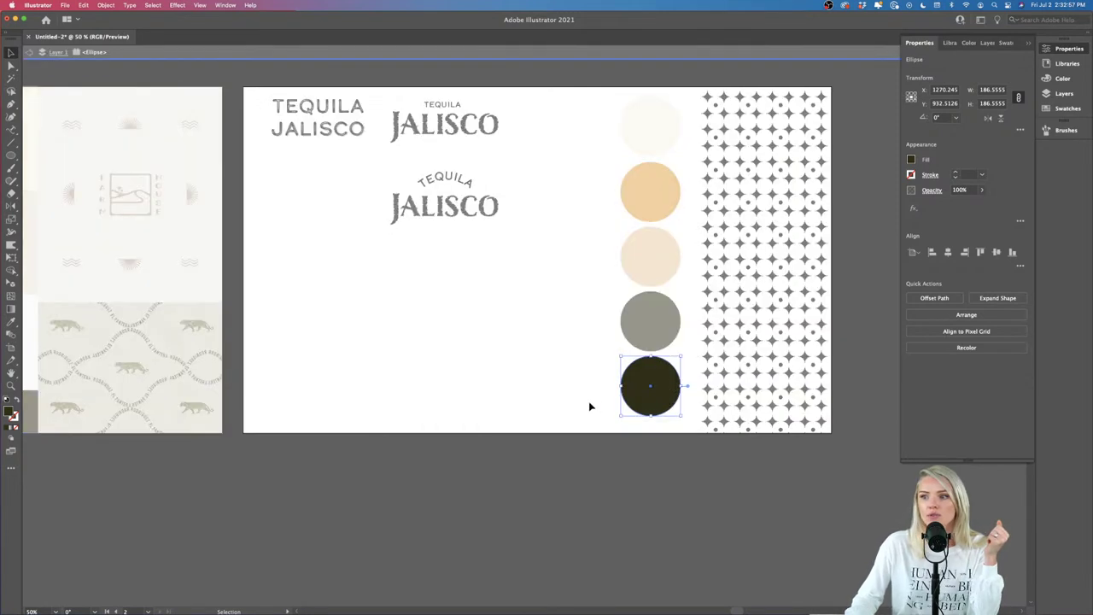
{"action": "double_click", "coordinate": [10, 413]}
{"action": "left_click_drag", "start_coordinate": [461, 332], "coordinate": [458, 319]}
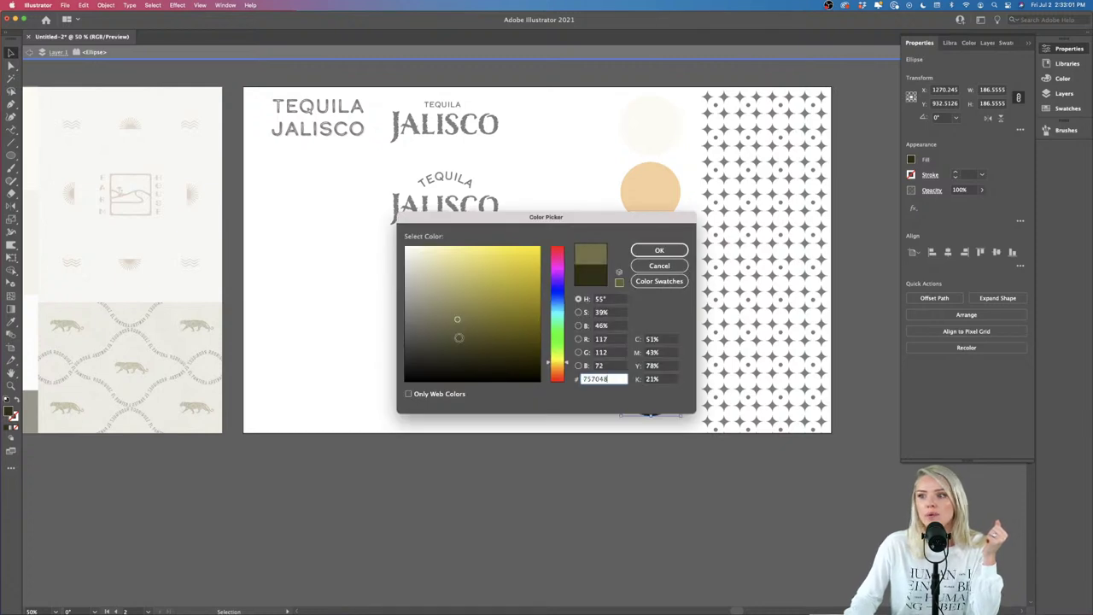
{"action": "left_click", "coordinate": [682, 248]}
{"action": "double_click", "coordinate": [655, 446]}
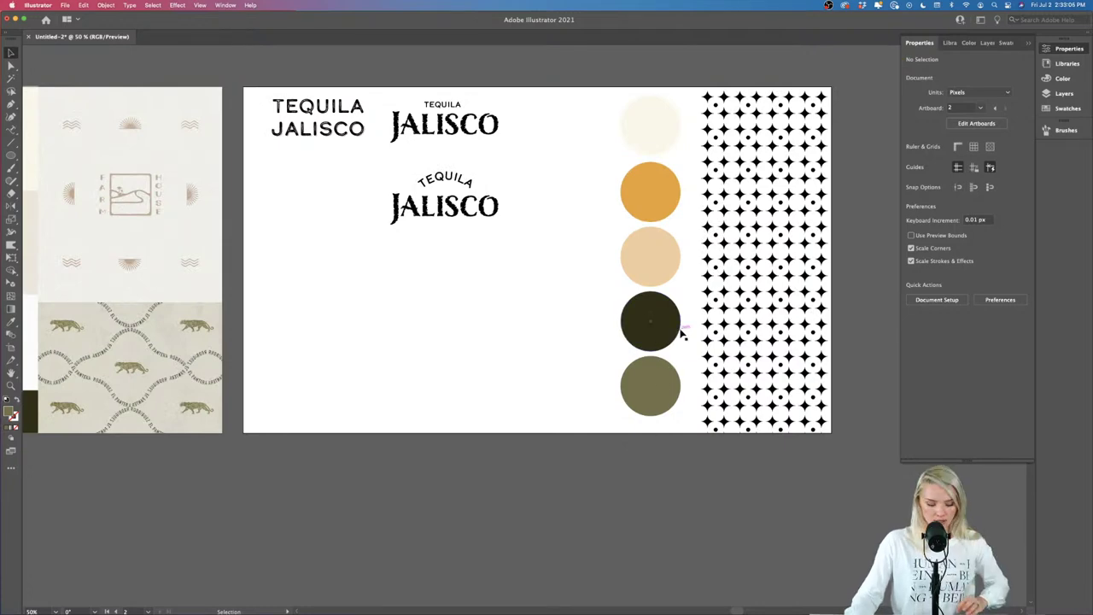
Step: Examine the dark olive and olive green circles up close and compare them with the rest of the palette
{"action": "scroll", "coordinate": [682, 333], "scroll_direction": "up", "scroll_amount": 3}
{"action": "scroll", "coordinate": [603, 312], "scroll_direction": "up", "scroll_amount": 3}
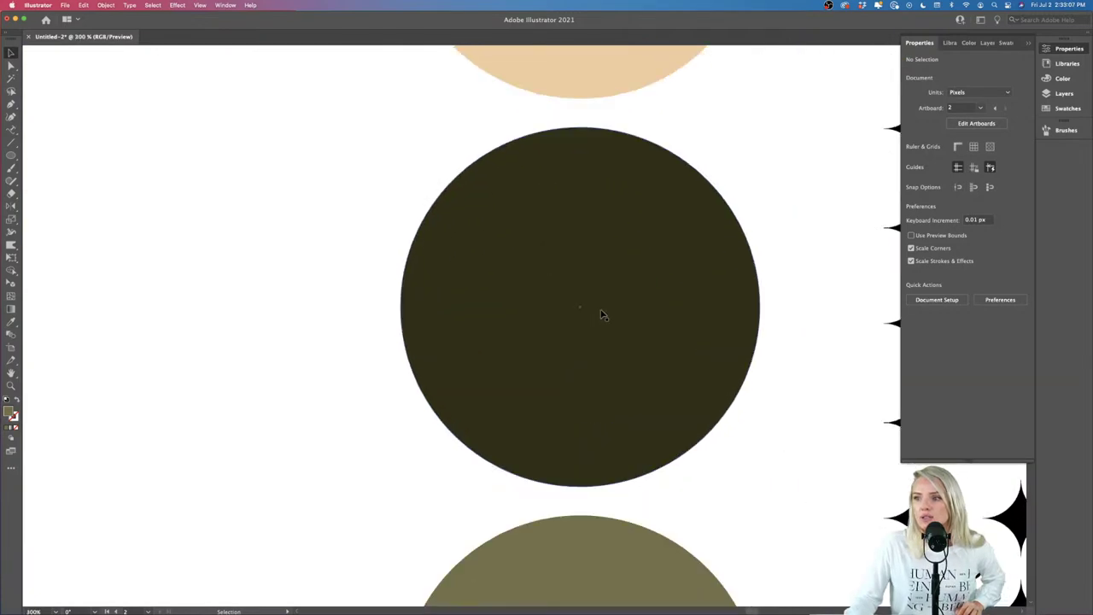
{"action": "scroll", "coordinate": [602, 315], "scroll_direction": "down", "scroll_amount": 2}
{"action": "scroll", "coordinate": [601, 313], "scroll_direction": "down", "scroll_amount": 2}
{"action": "scroll", "coordinate": [356, 353], "scroll_direction": "down", "scroll_amount": 3}
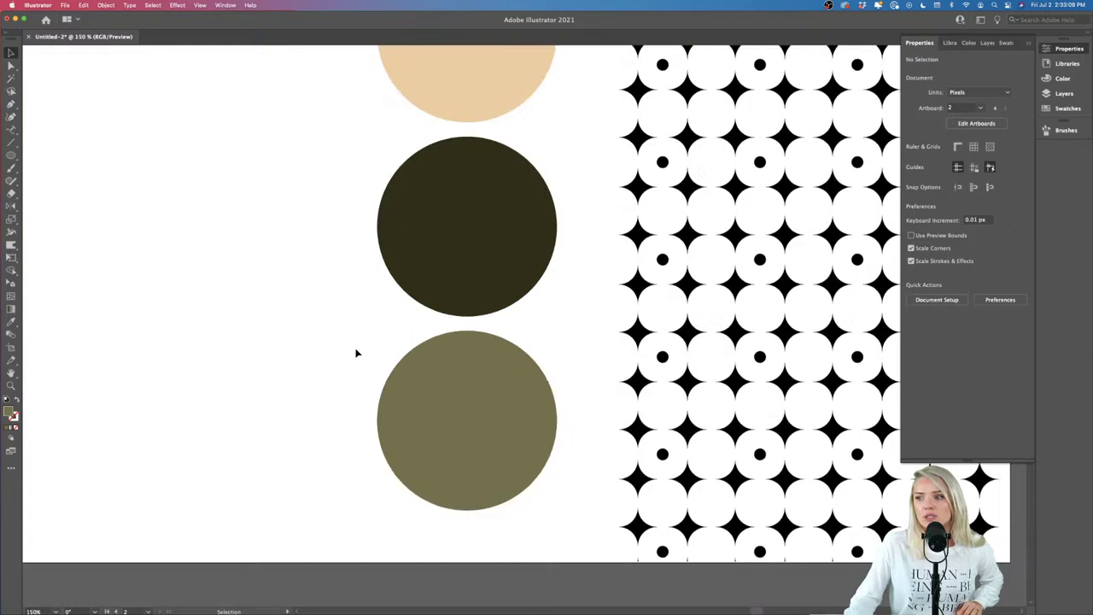
{"action": "scroll", "coordinate": [356, 354], "scroll_direction": "left", "scroll_amount": 3}
{"action": "scroll", "coordinate": [356, 353], "scroll_direction": "up", "scroll_amount": 2}
{"action": "left_click", "coordinate": [561, 500]}
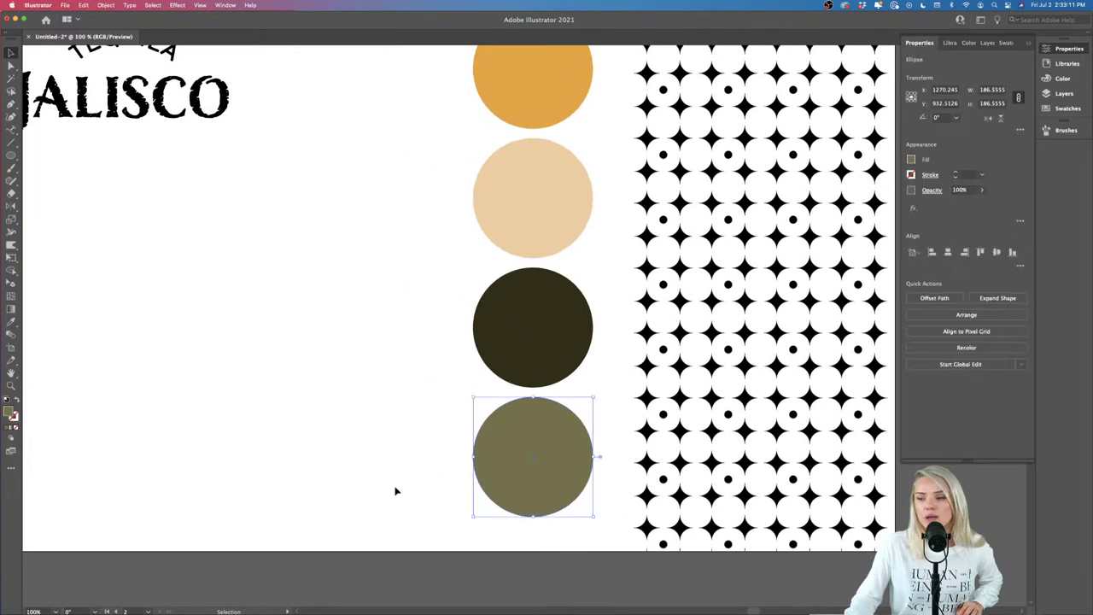
{"action": "scroll", "coordinate": [395, 490], "scroll_direction": "down", "scroll_amount": 1}
{"action": "scroll", "coordinate": [395, 490], "scroll_direction": "left", "scroll_amount": 3}
{"action": "scroll", "coordinate": [396, 490], "scroll_direction": "up", "scroll_amount": 1}
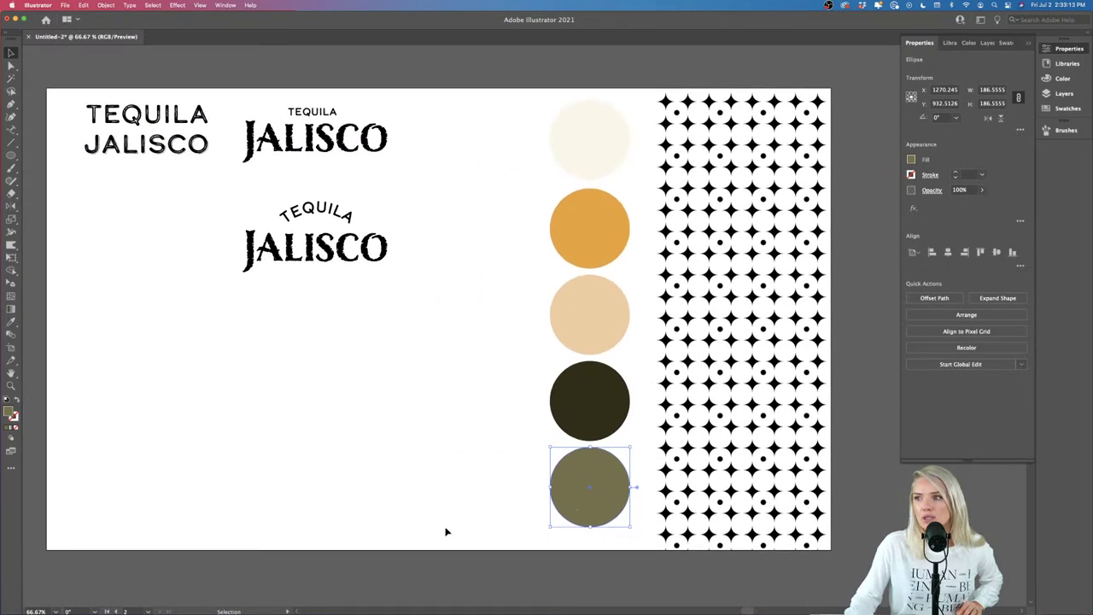
{"action": "scroll", "coordinate": [595, 498], "scroll_direction": "right", "scroll_amount": 2}
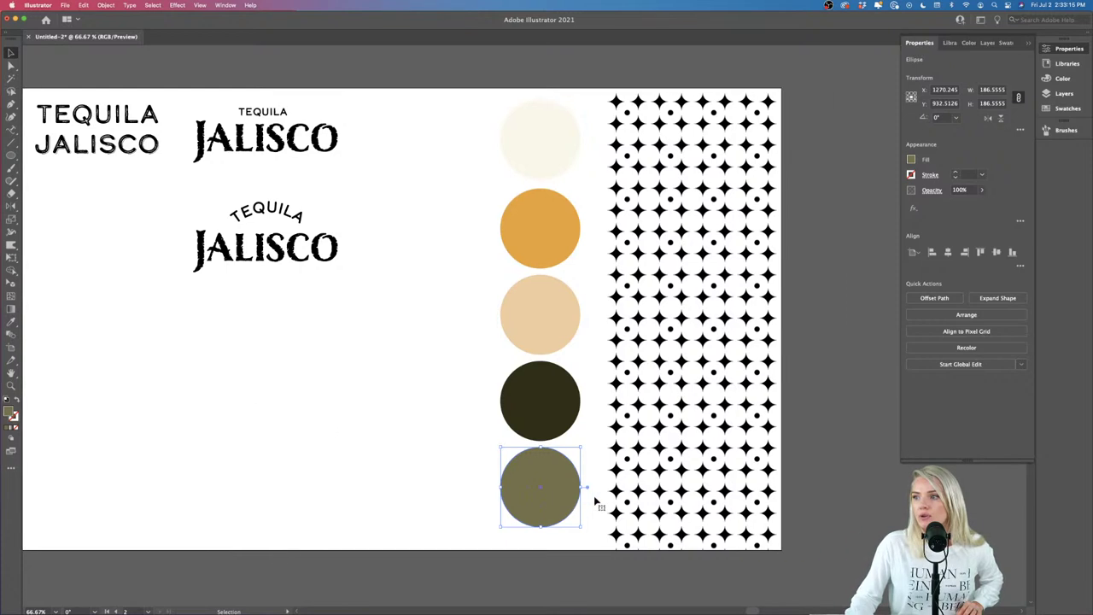
Step: Recolor all stars and dots of the grid repeat pattern with the olive green from the bottom palette circle
{"action": "left_click", "coordinate": [616, 514]}
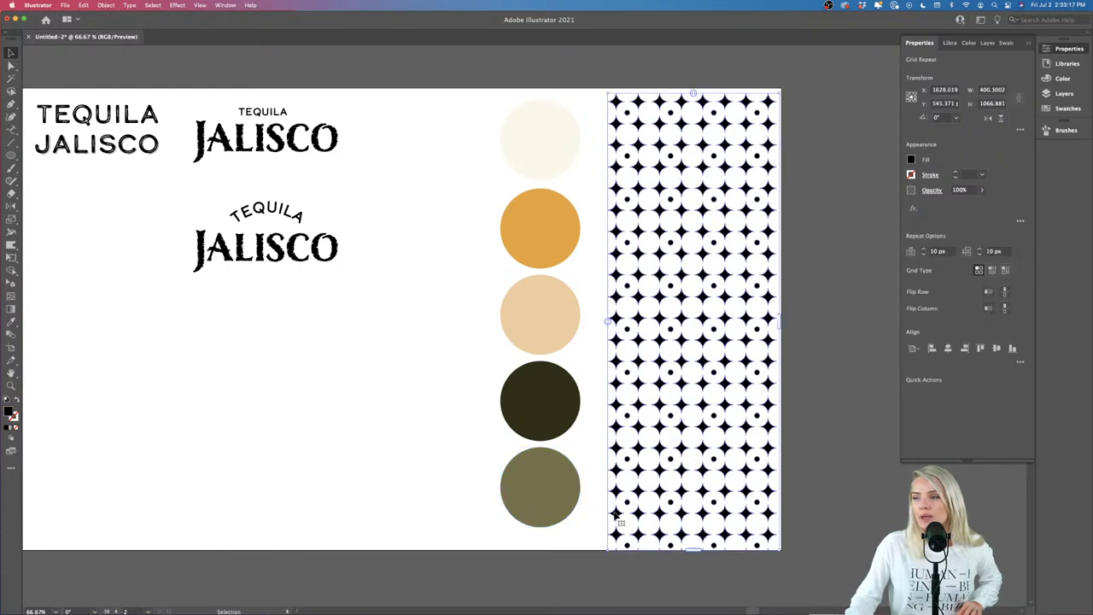
{"action": "double_click", "coordinate": [621, 523]}
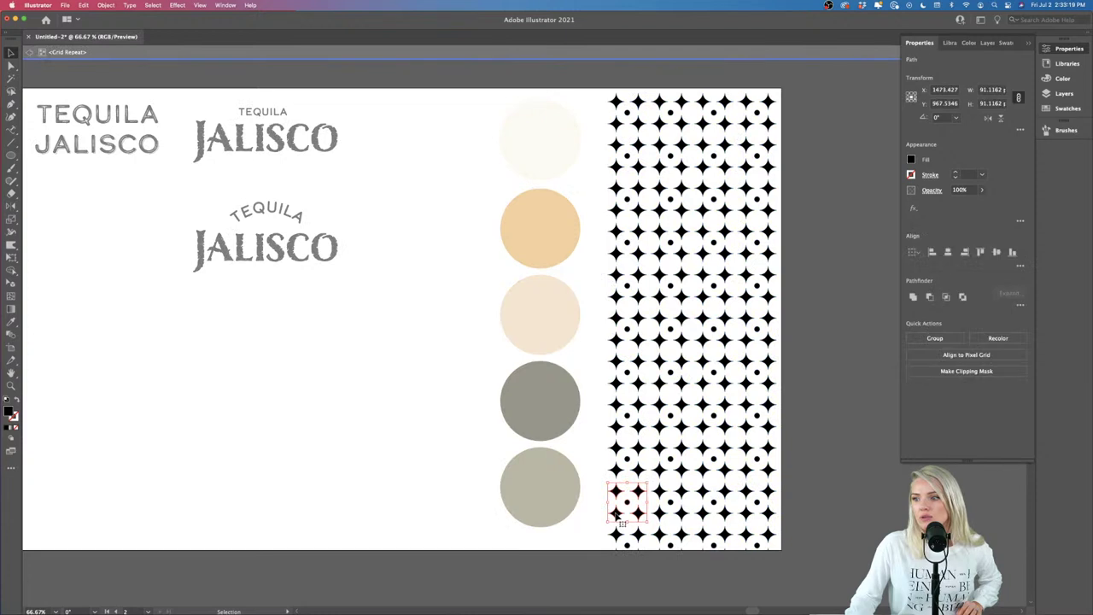
{"action": "key", "text": "i"}
{"action": "left_click", "coordinate": [544, 500]}
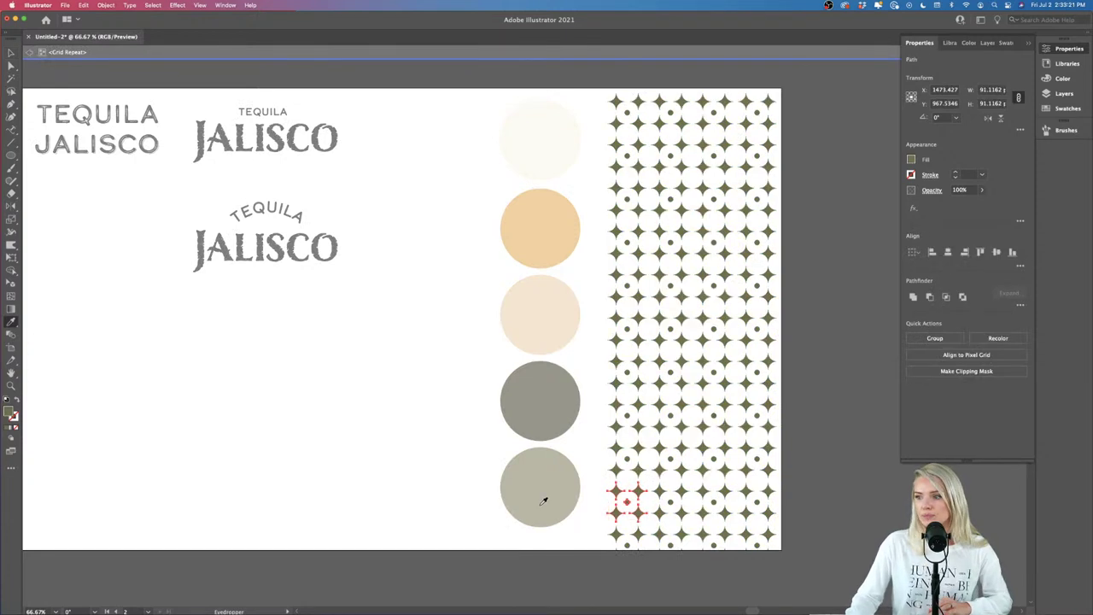
{"action": "key", "text": "v"}
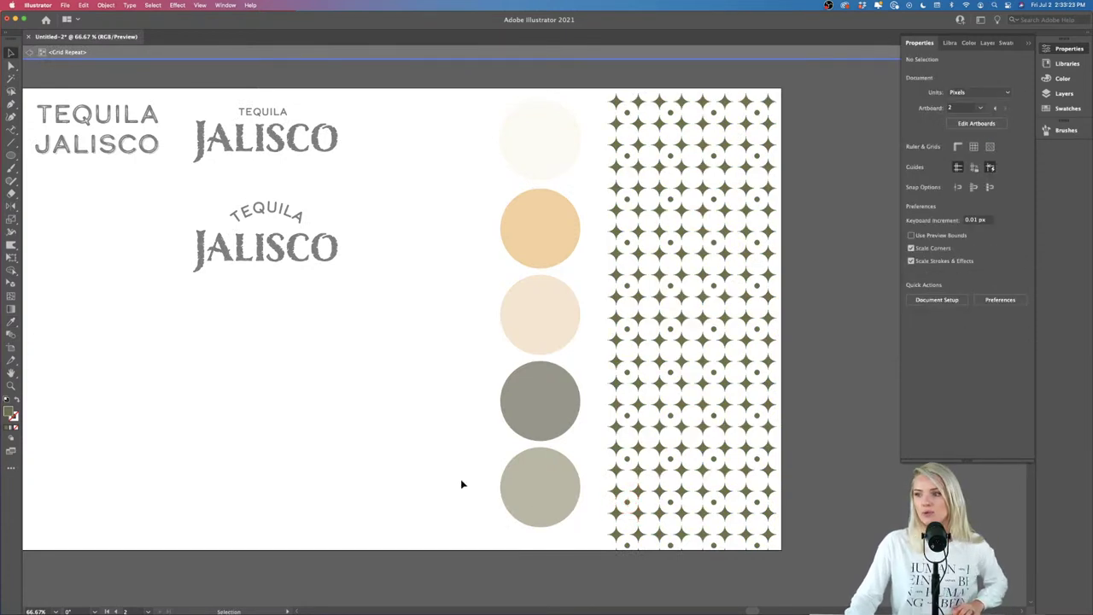
{"action": "key", "text": "Escape"}
Step: Fill the small dot in the repeat pattern with the amber from the second palette circle
{"action": "scroll", "coordinate": [461, 480], "scroll_direction": "right", "scroll_amount": 2}
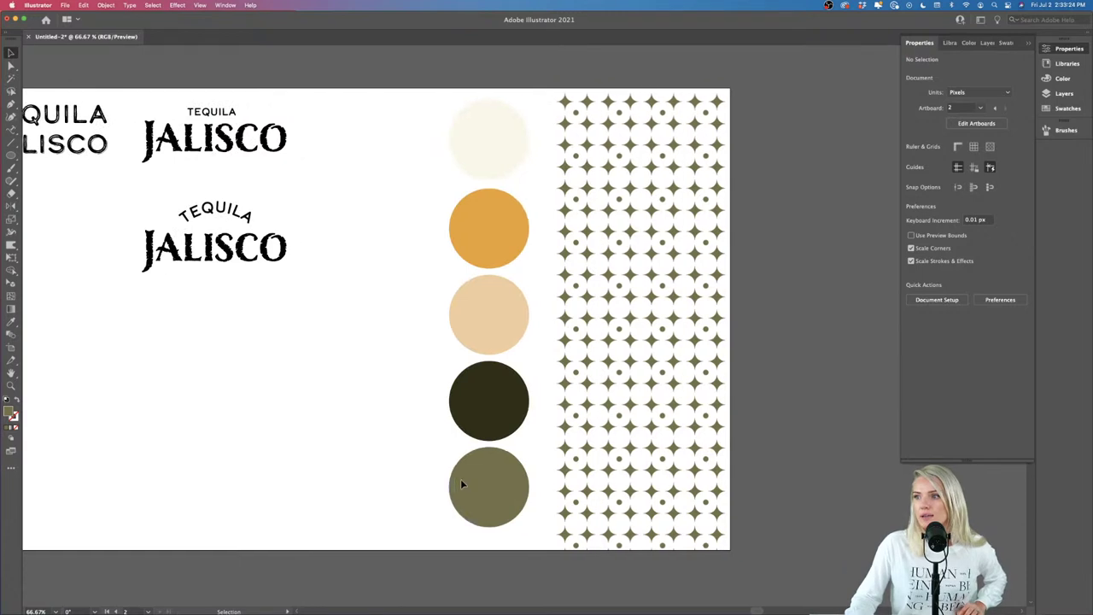
{"action": "double_click", "coordinate": [621, 331]}
{"action": "double_click", "coordinate": [621, 333]}
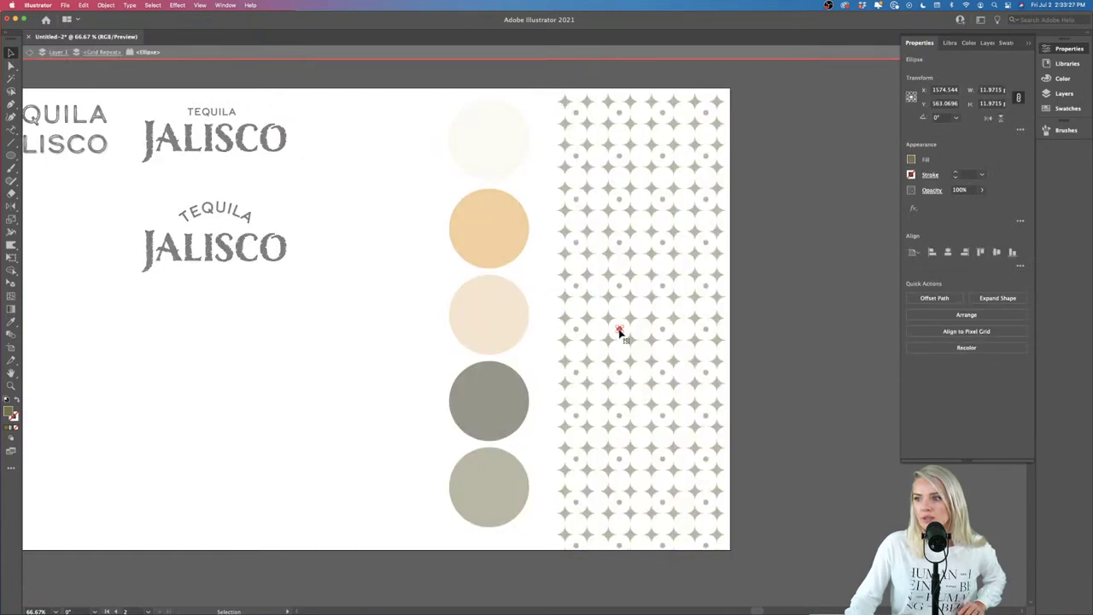
{"action": "key", "text": "i"}
{"action": "left_click", "coordinate": [521, 228]}
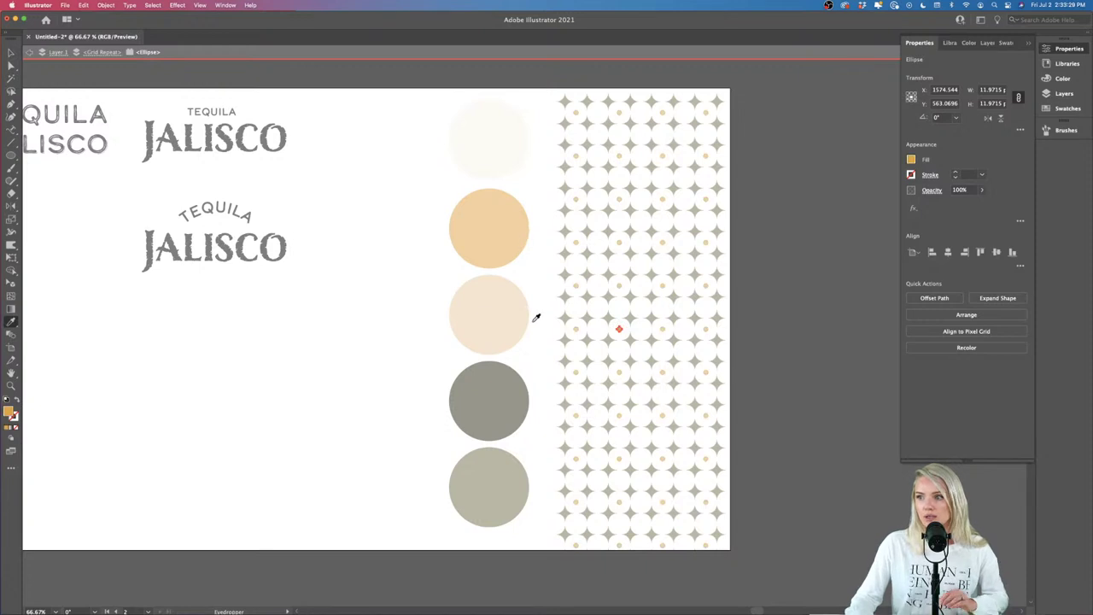
{"action": "key", "text": "v"}
{"action": "double_click", "coordinate": [341, 385]}
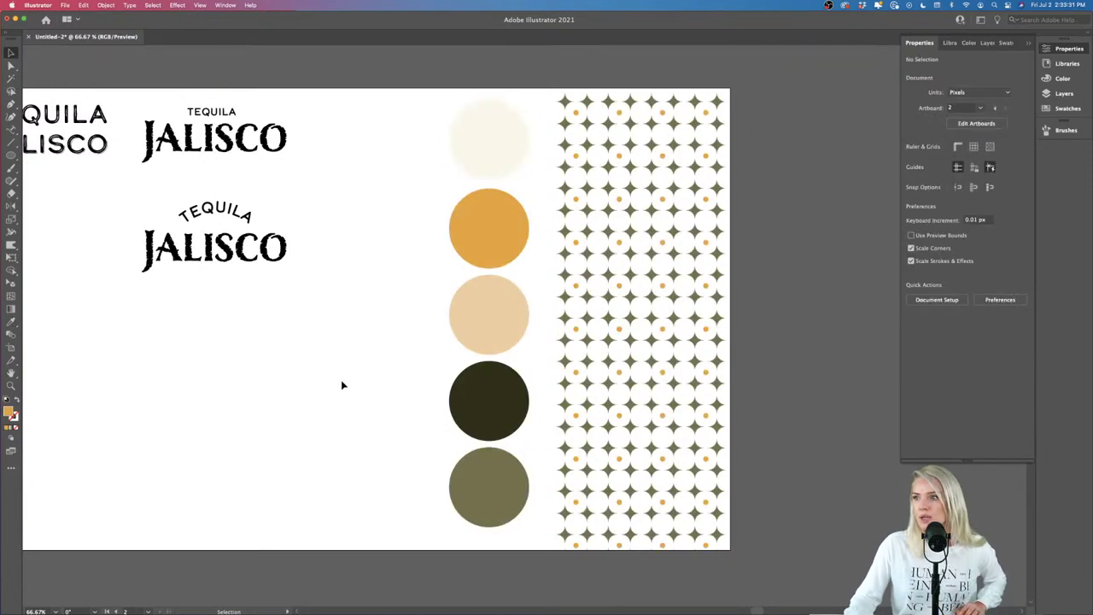
Step: Fill the lower-right star of the pattern's repeat unit with the dark olive from the fourth palette circle
{"action": "double_click", "coordinate": [598, 389]}
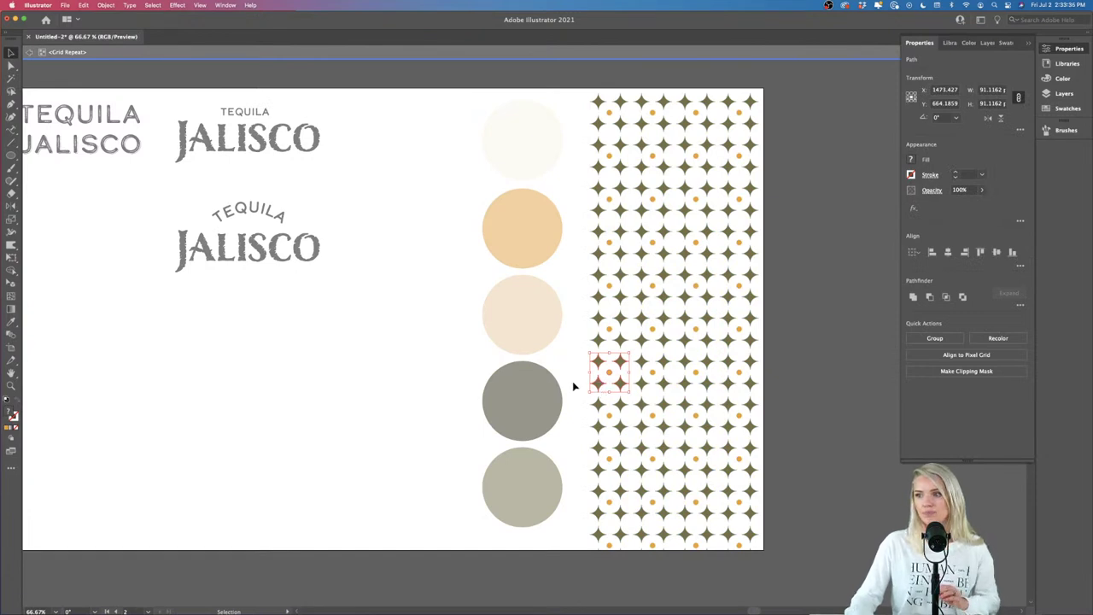
{"action": "double_click", "coordinate": [617, 383]}
{"action": "key", "text": "i"}
{"action": "left_click", "coordinate": [525, 400]}
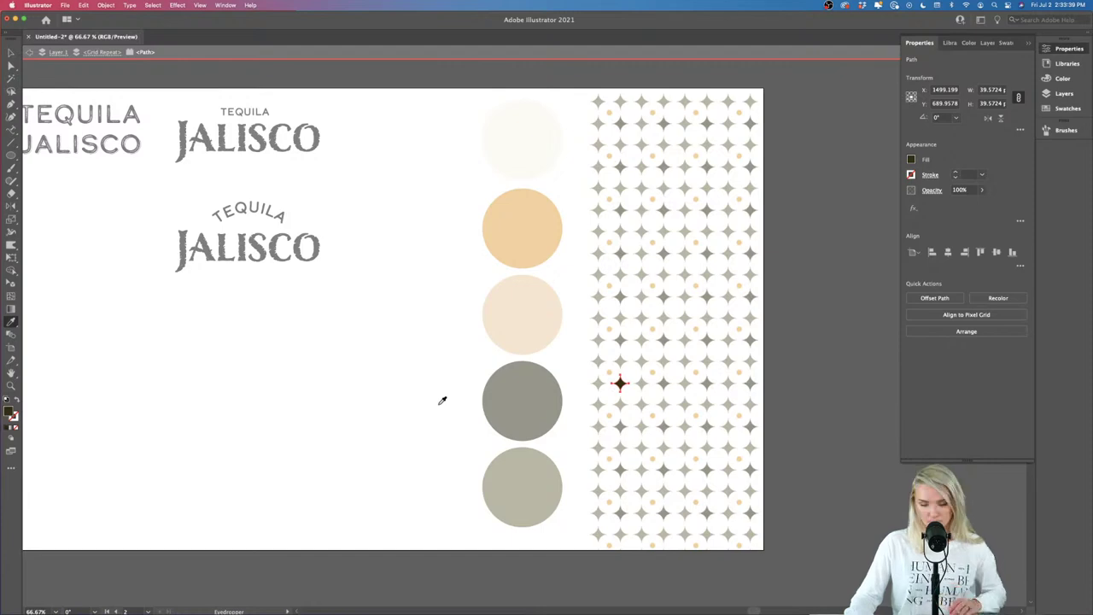
{"action": "key", "text": "v"}
{"action": "scroll", "coordinate": [438, 405], "scroll_direction": "right", "scroll_amount": 2}
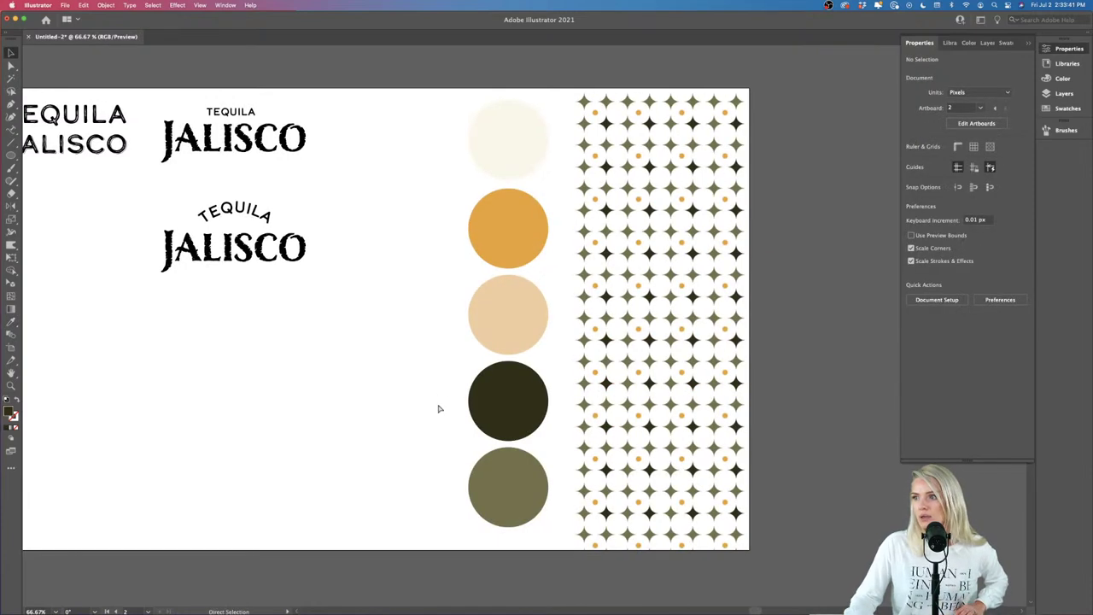
Step: Recolour all the stars and dots of the grid-repeat pattern with the dark olive palette circle's colour
{"action": "key", "text": "super+a"}
{"action": "double_click", "coordinate": [430, 405]}
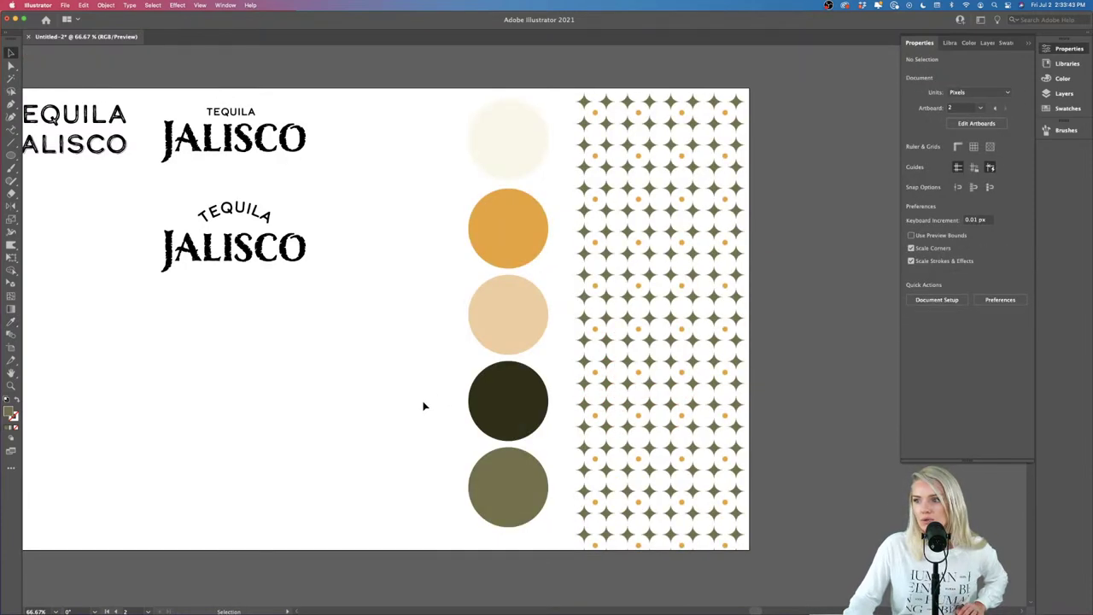
{"action": "double_click", "coordinate": [589, 389]}
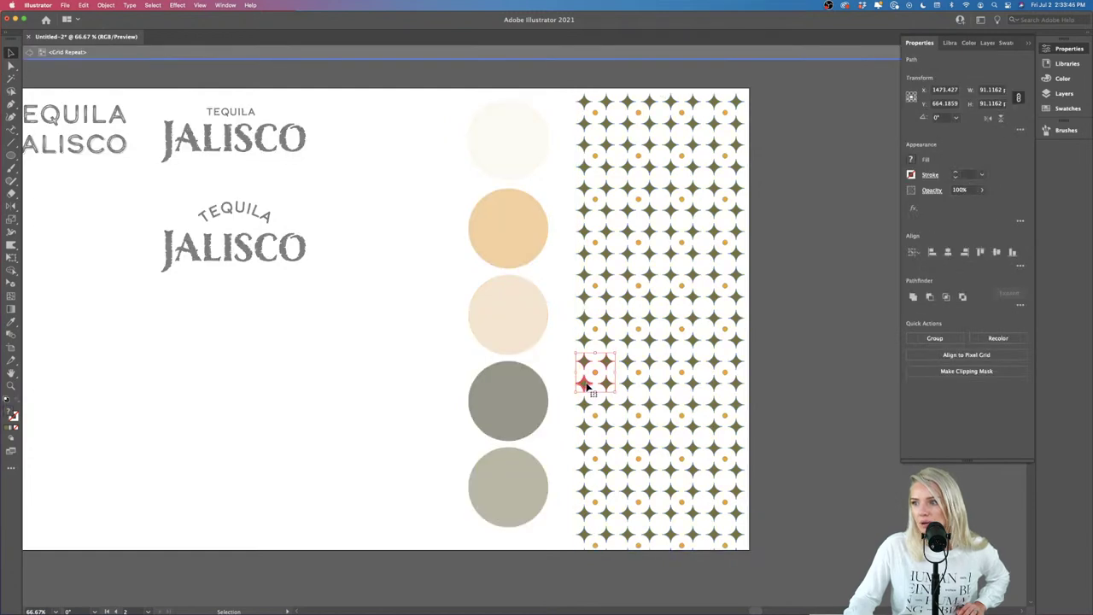
{"action": "key", "text": "i"}
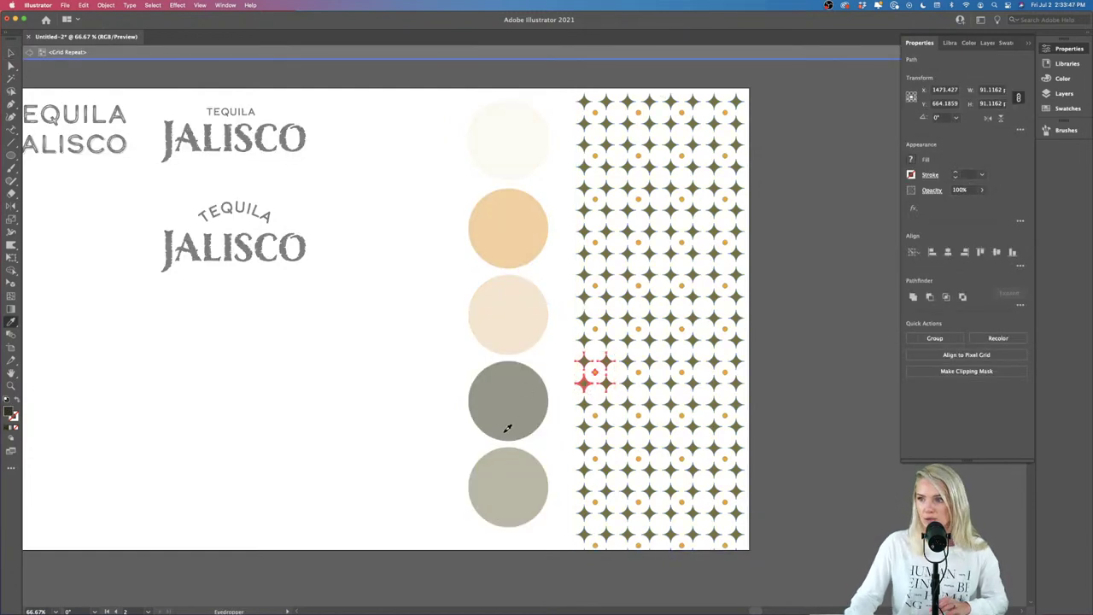
{"action": "left_click", "coordinate": [505, 431]}
{"action": "key", "text": "v"}
{"action": "scroll", "coordinate": [418, 422], "scroll_direction": "right", "scroll_amount": 1}
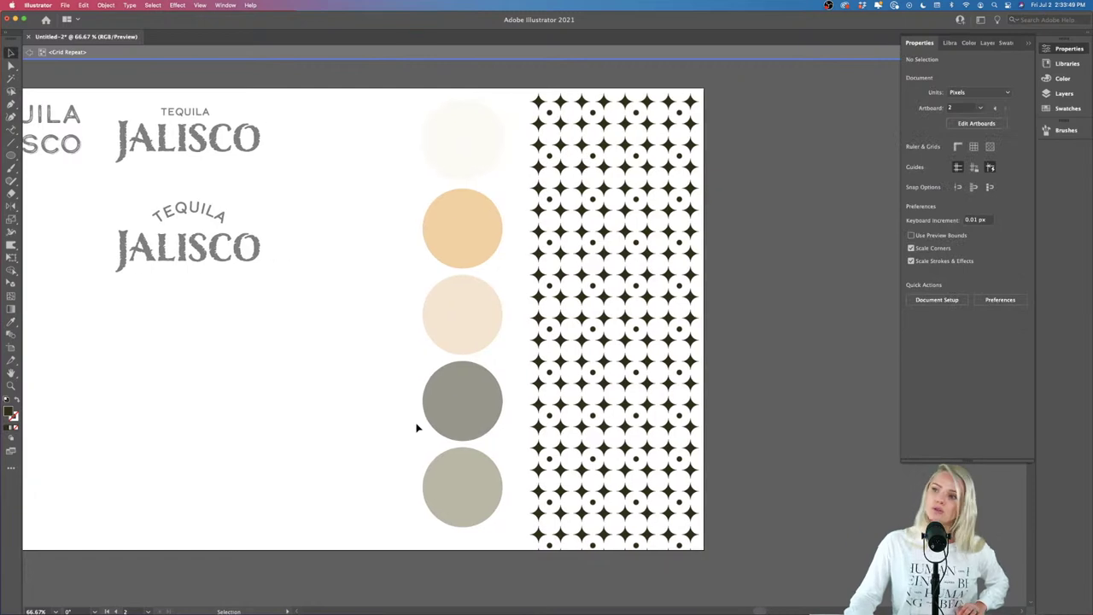
{"action": "key", "text": "Escape"}
{"action": "scroll", "coordinate": [417, 426], "scroll_direction": "down", "scroll_amount": 2}
{"action": "scroll", "coordinate": [393, 425], "scroll_direction": "right", "scroll_amount": 1}
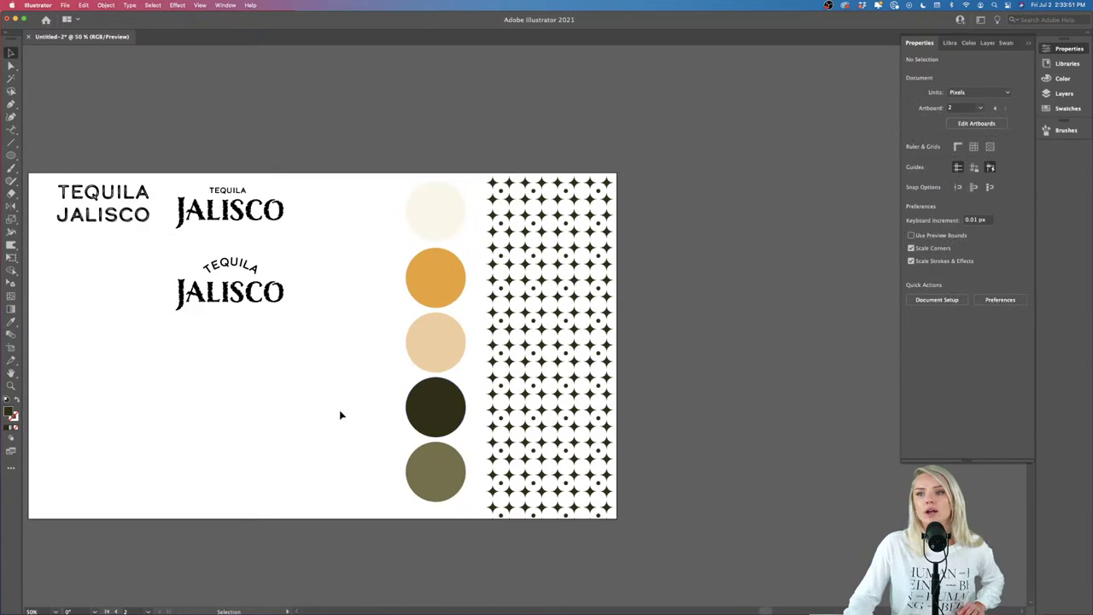
Step: Duplicate the palette artboard's frame as an empty artboard directly beside it
{"action": "scroll", "coordinate": [346, 414], "scroll_direction": "down", "scroll_amount": 2}
{"action": "scroll", "coordinate": [348, 416], "scroll_direction": "right", "scroll_amount": 2}
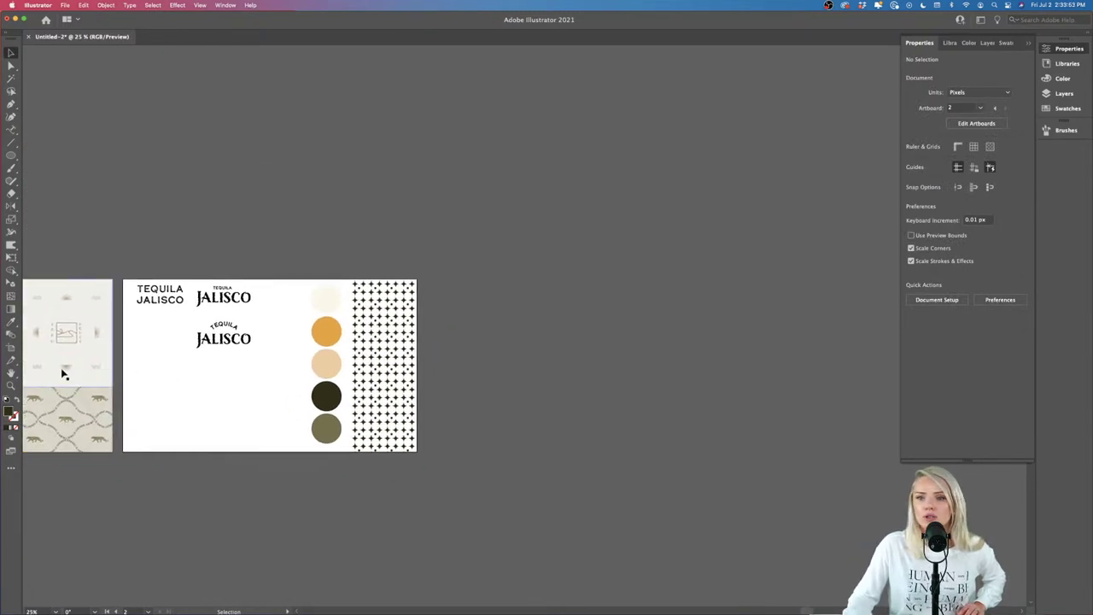
{"action": "key", "text": "shift+o"}
{"action": "left_click_drag", "start_coordinate": [141, 286], "coordinate": [446, 286]}
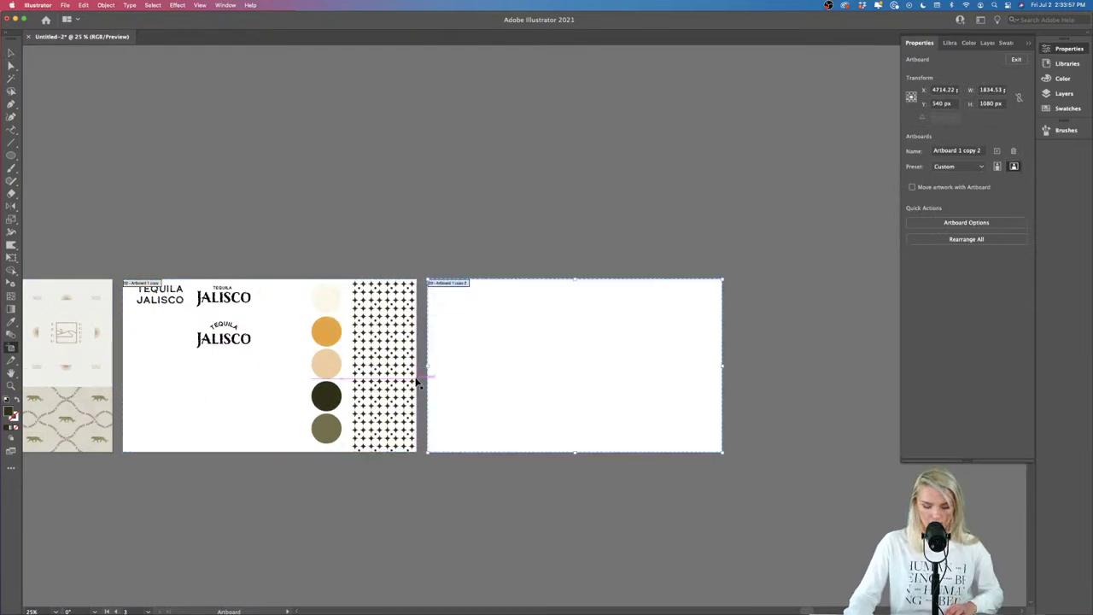
Step: Copy the dark pattern strip onto the empty artboard and duplicate it into four columns side by side
{"action": "key", "text": "v"}
{"action": "left_click_drag", "start_coordinate": [389, 385], "coordinate": [473, 388]}
{"action": "scroll", "coordinate": [472, 389], "scroll_direction": "up", "scroll_amount": 3}
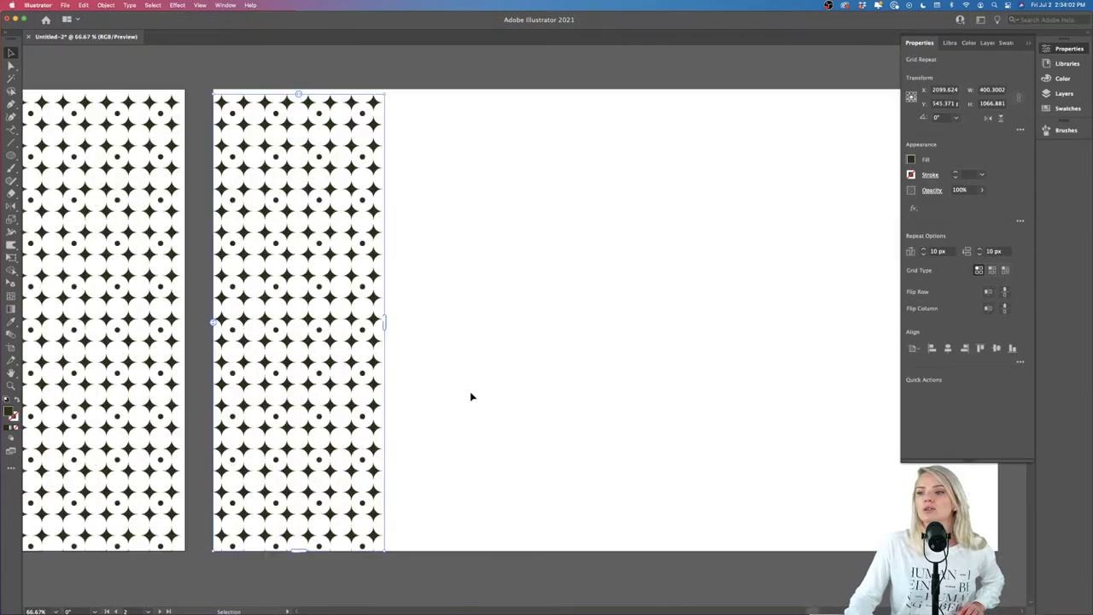
{"action": "left_click_drag", "start_coordinate": [363, 389], "coordinate": [825, 410]}
{"action": "scroll", "coordinate": [825, 410], "scroll_direction": "right", "scroll_amount": 3}
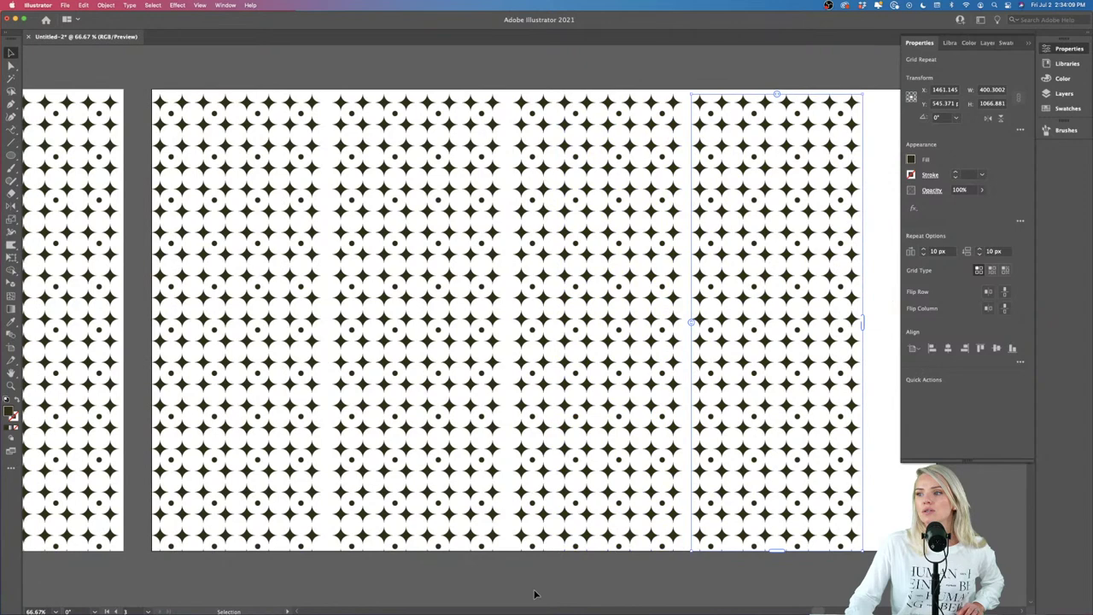
Step: Recolour the fourth pattern column with the light tan palette circle's colour
{"action": "key", "text": "super+minus"}
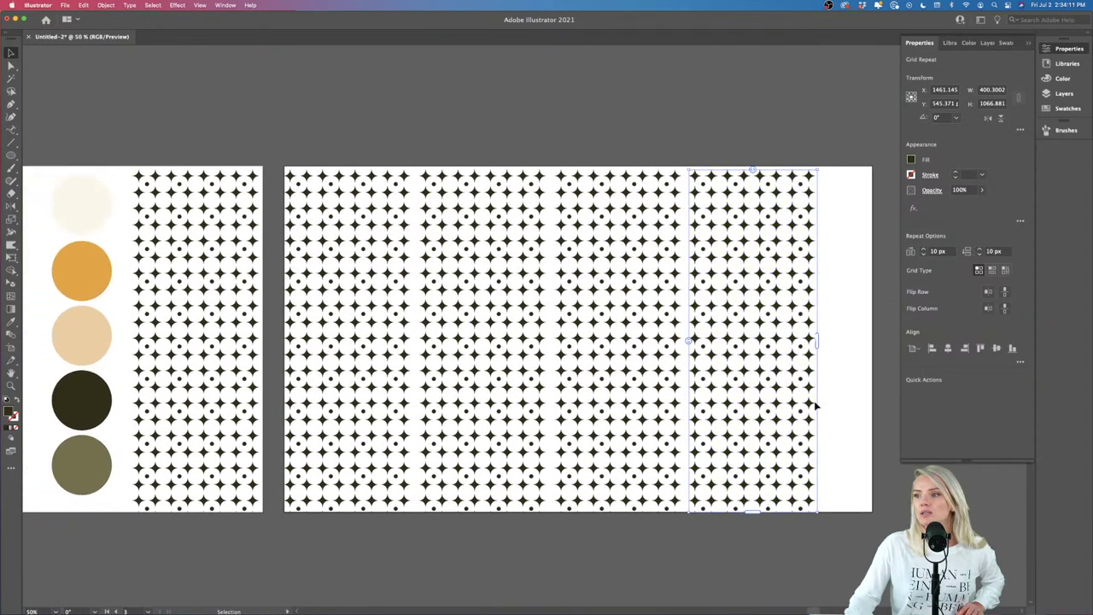
{"action": "double_click", "coordinate": [715, 362]}
{"action": "key", "text": "i"}
{"action": "left_click", "coordinate": [104, 329]}
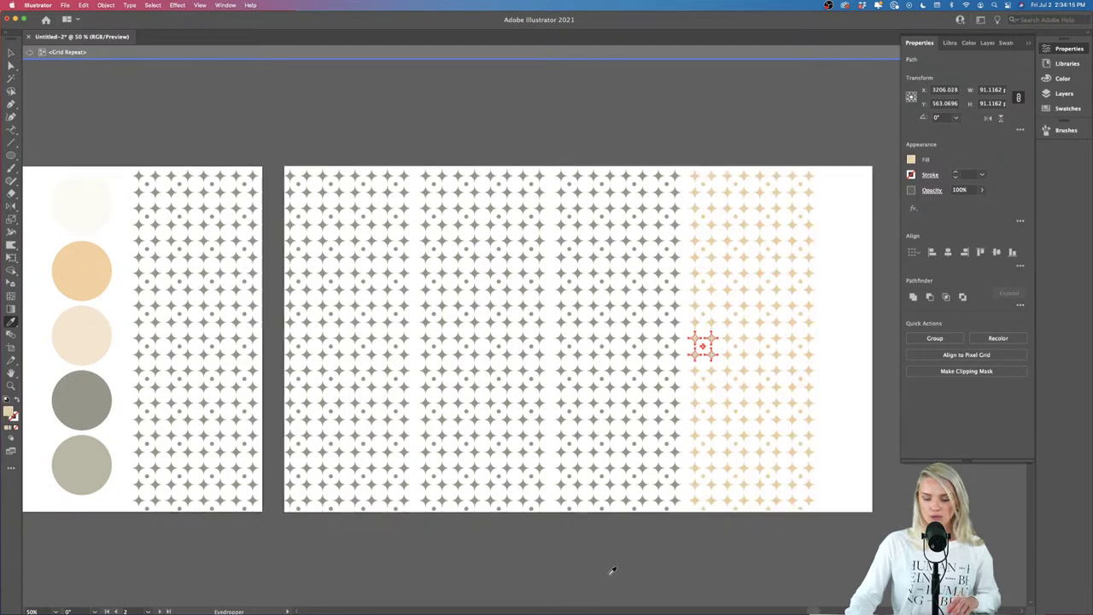
{"action": "key", "text": "v"}
{"action": "double_click", "coordinate": [640, 567]}
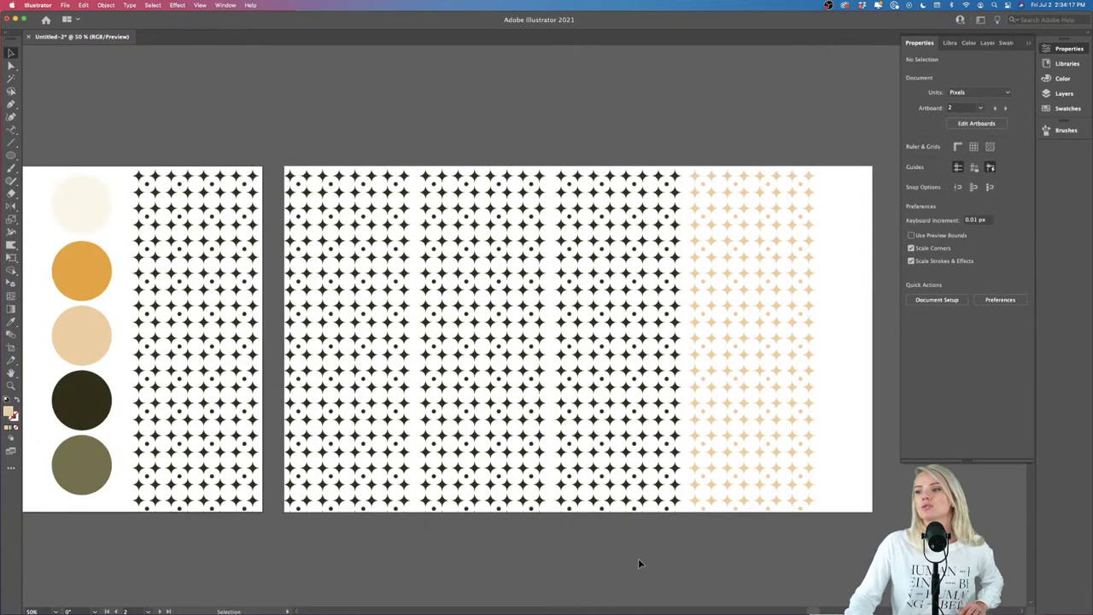
Step: Isolate the third pattern column's repeat unit and select its four stars without the central dot
{"action": "double_click", "coordinate": [627, 470]}
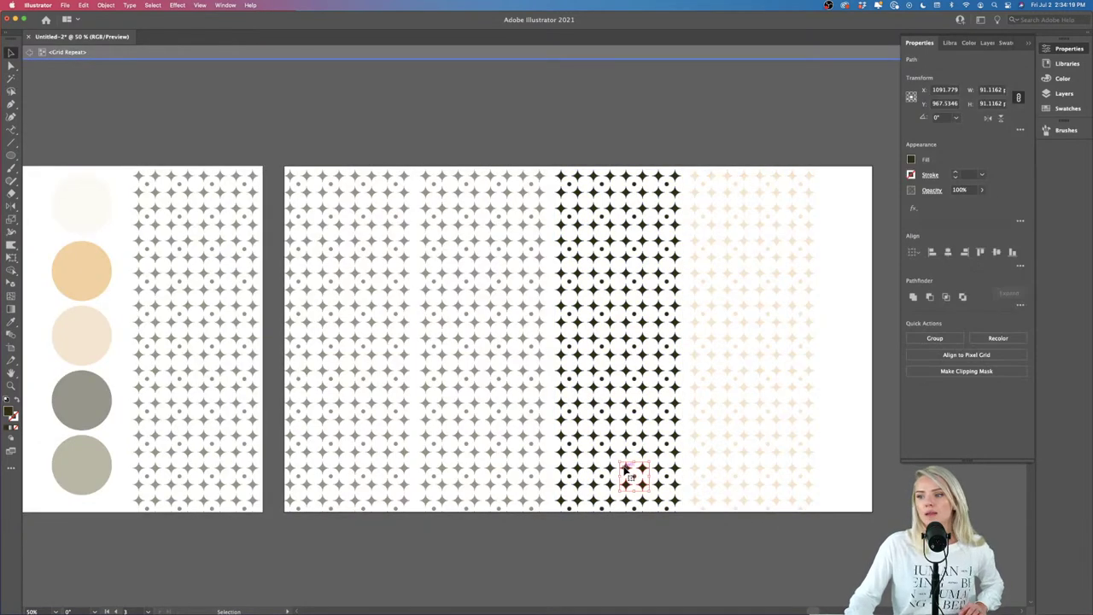
{"action": "double_click", "coordinate": [626, 471]}
{"action": "key", "text": "Escape"}
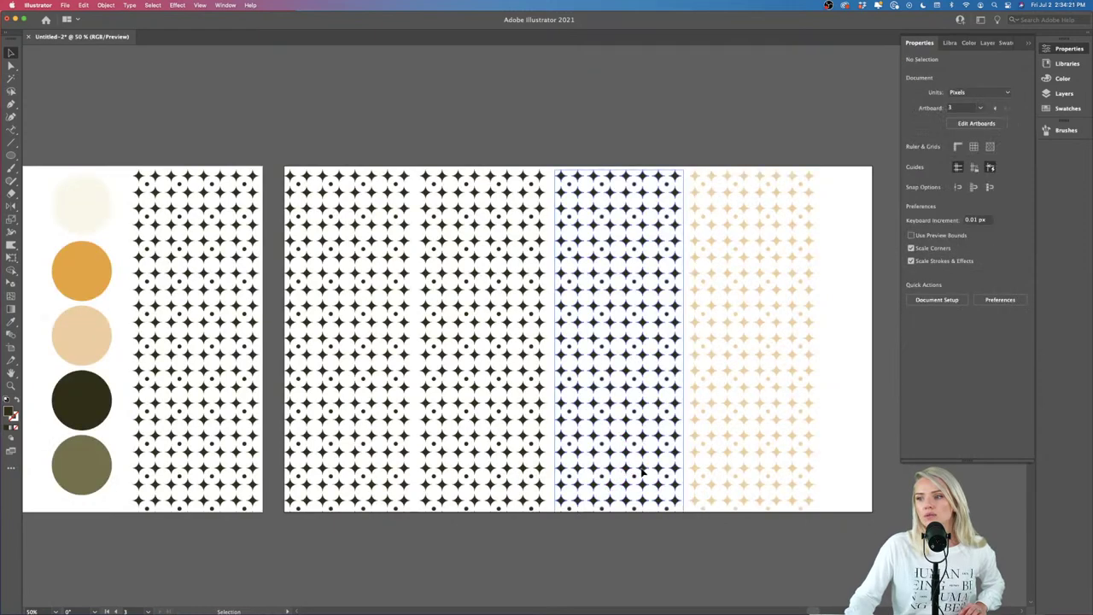
{"action": "left_click", "coordinate": [645, 474]}
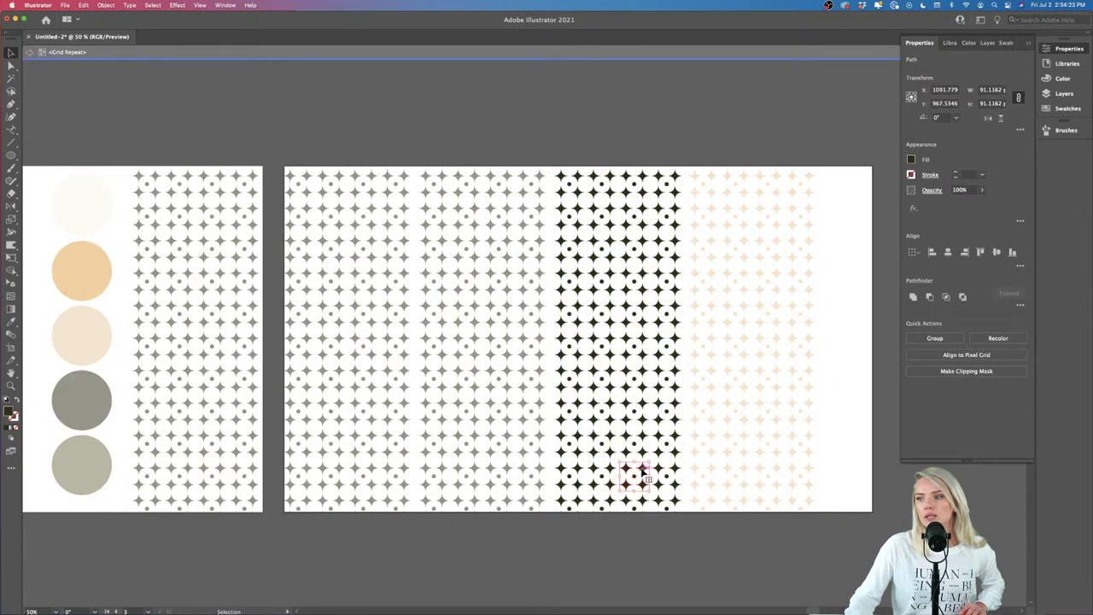
{"action": "scroll", "coordinate": [636, 482], "scroll_direction": "up", "scroll_amount": 5}
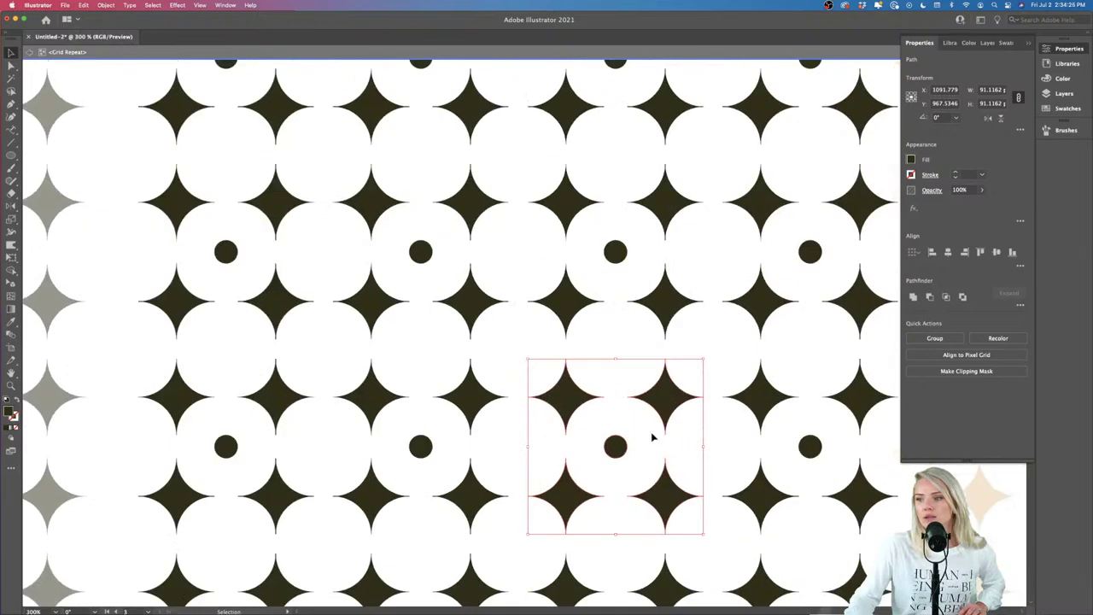
{"action": "double_click", "coordinate": [674, 406]}
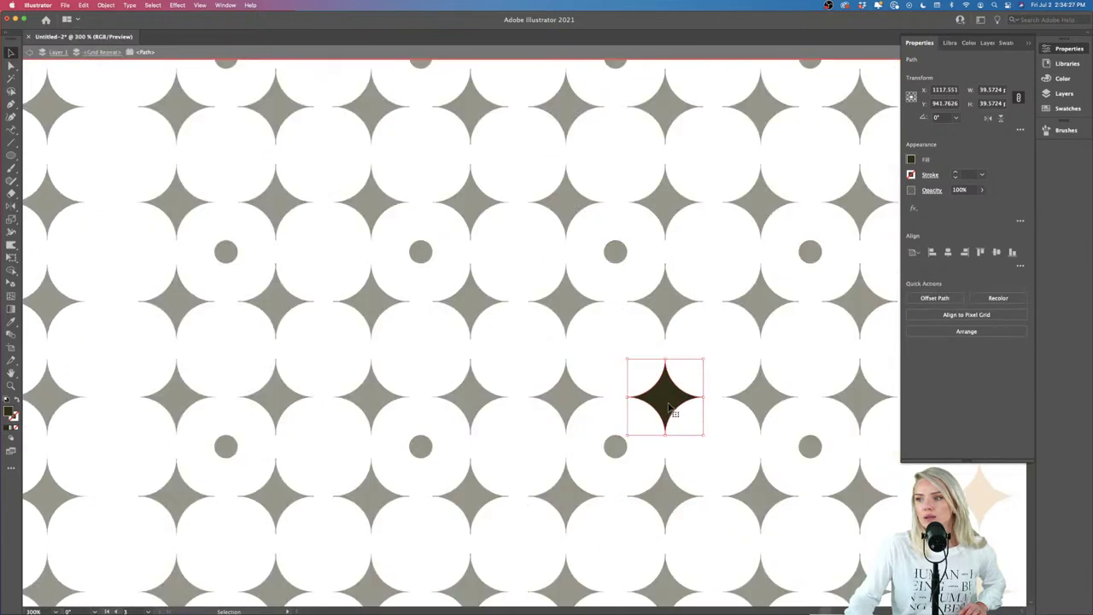
{"action": "double_click", "coordinate": [648, 445]}
{"action": "left_click", "coordinate": [668, 410]}
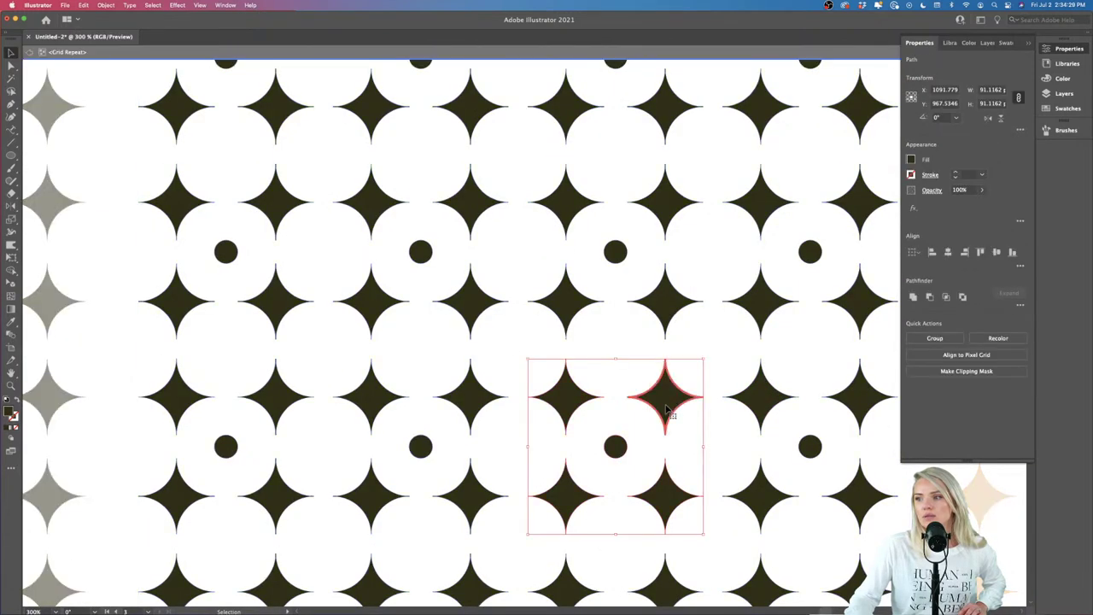
{"action": "double_click", "coordinate": [668, 410]}
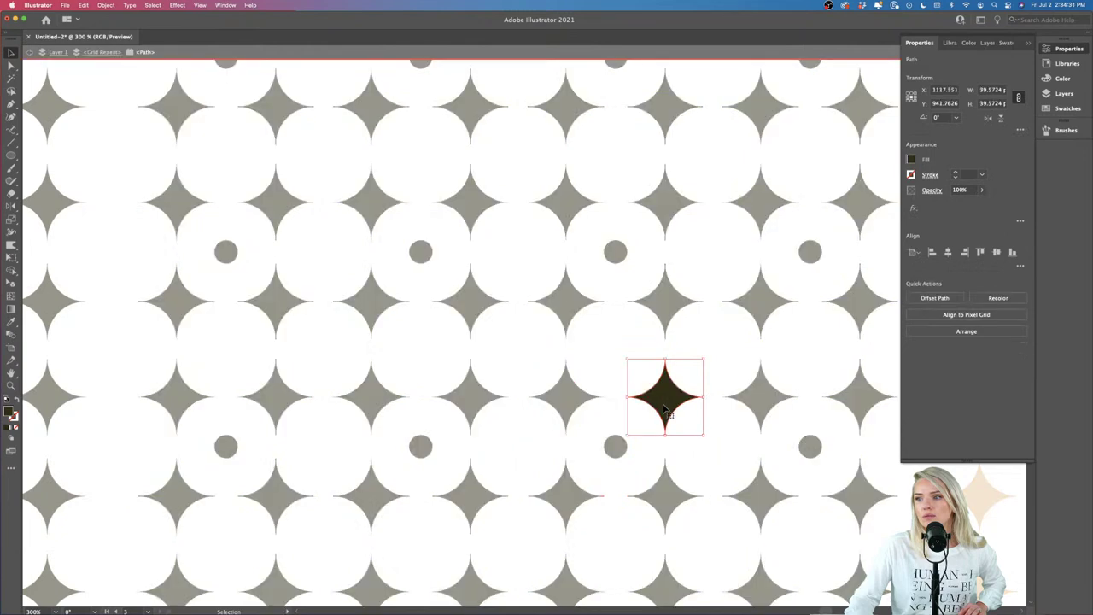
{"action": "double_click", "coordinate": [605, 420]}
{"action": "left_click", "coordinate": [653, 403]}
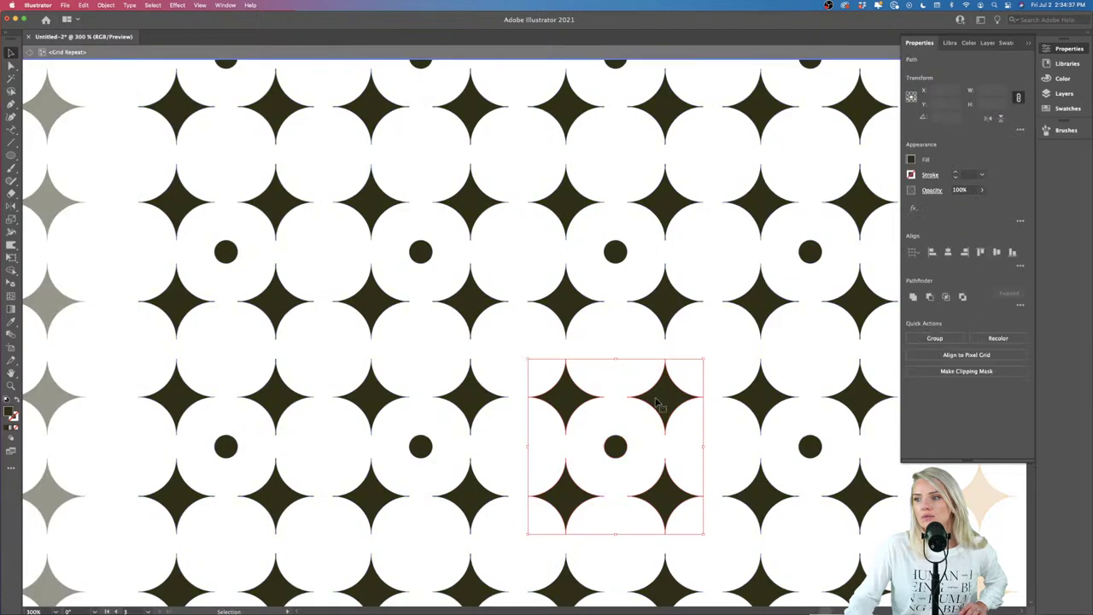
{"action": "left_click", "coordinate": [611, 456], "text": "shift"}
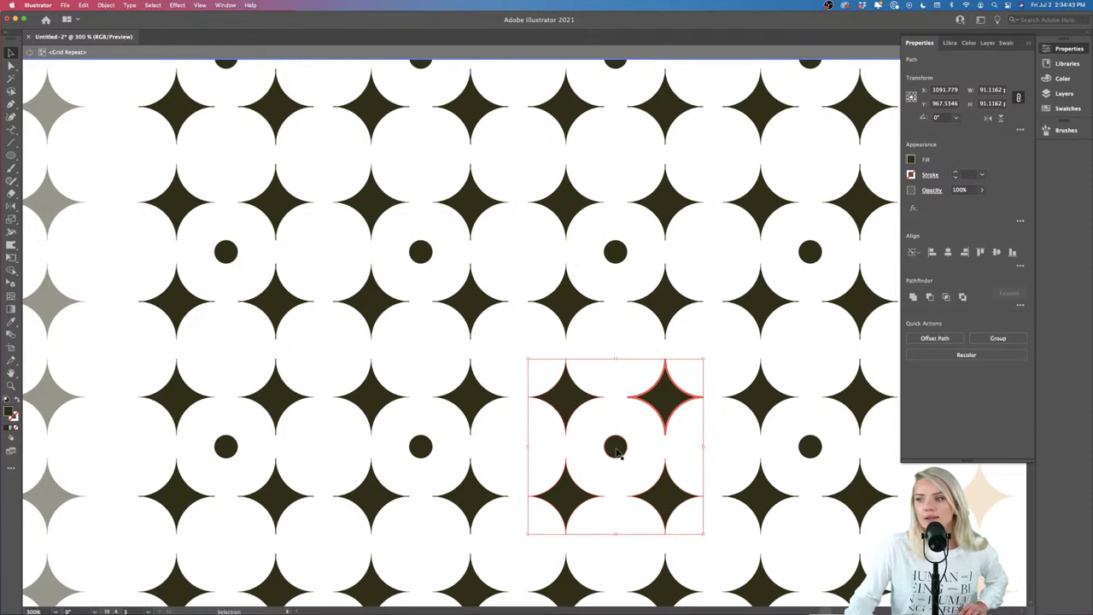
Step: Try the palette colours on the third column's selected stars and settle on the golden orange, leaving the dots dark
{"action": "key", "text": "super+alt+0"}
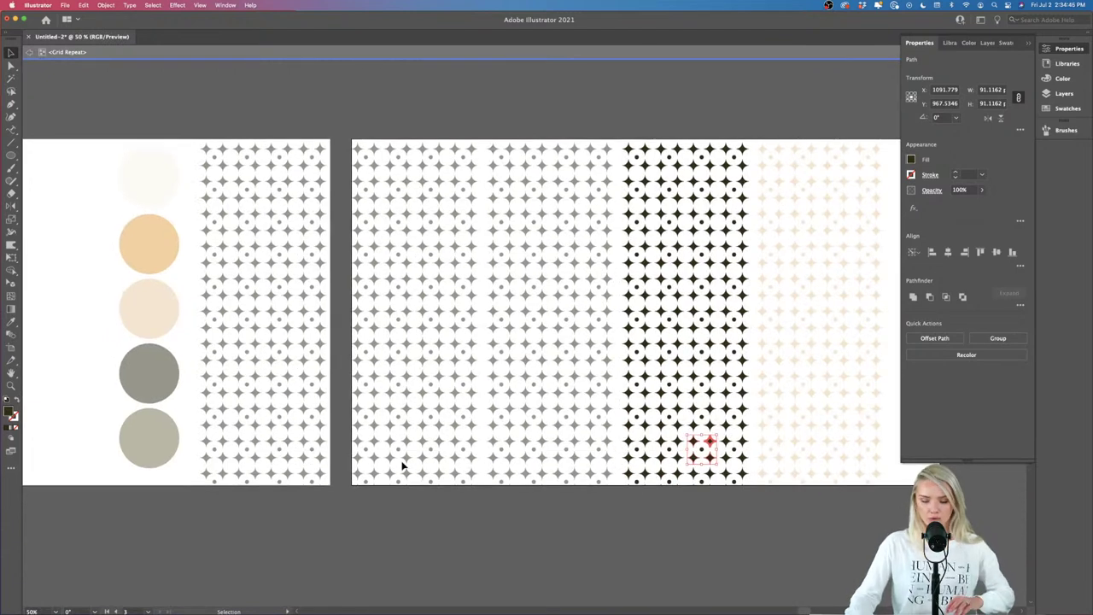
{"action": "key", "text": "i"}
{"action": "left_click", "coordinate": [152, 316]}
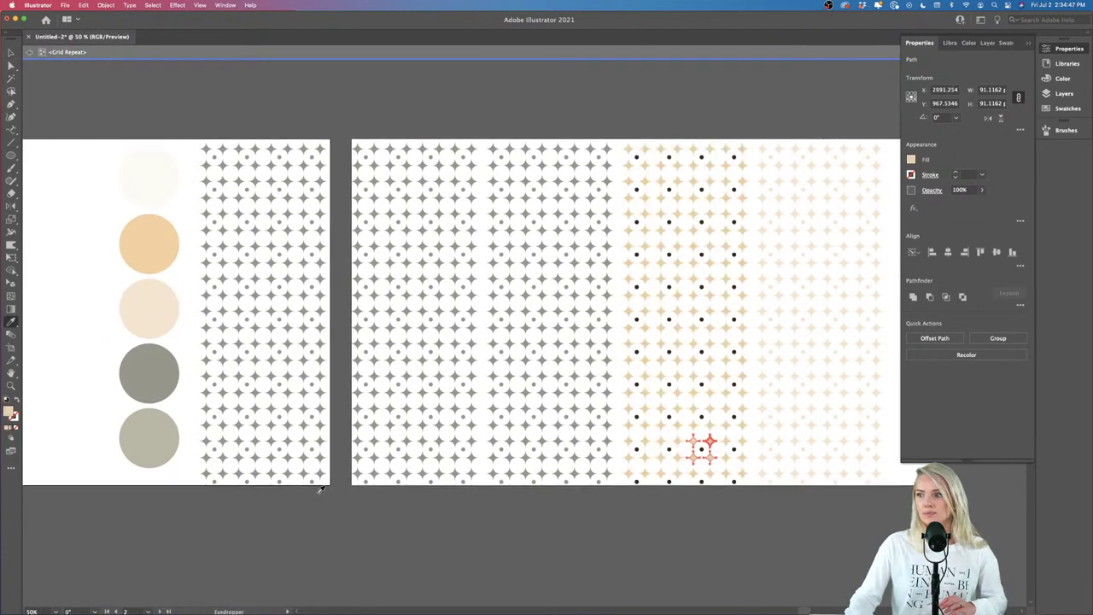
{"action": "left_click", "coordinate": [151, 185]}
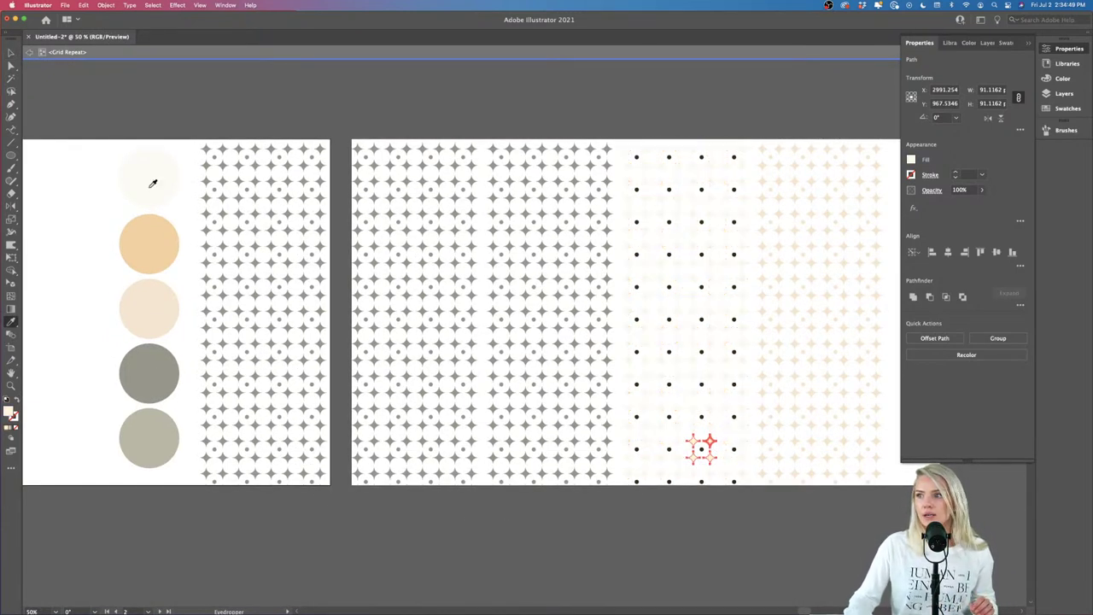
{"action": "left_click", "coordinate": [153, 382]}
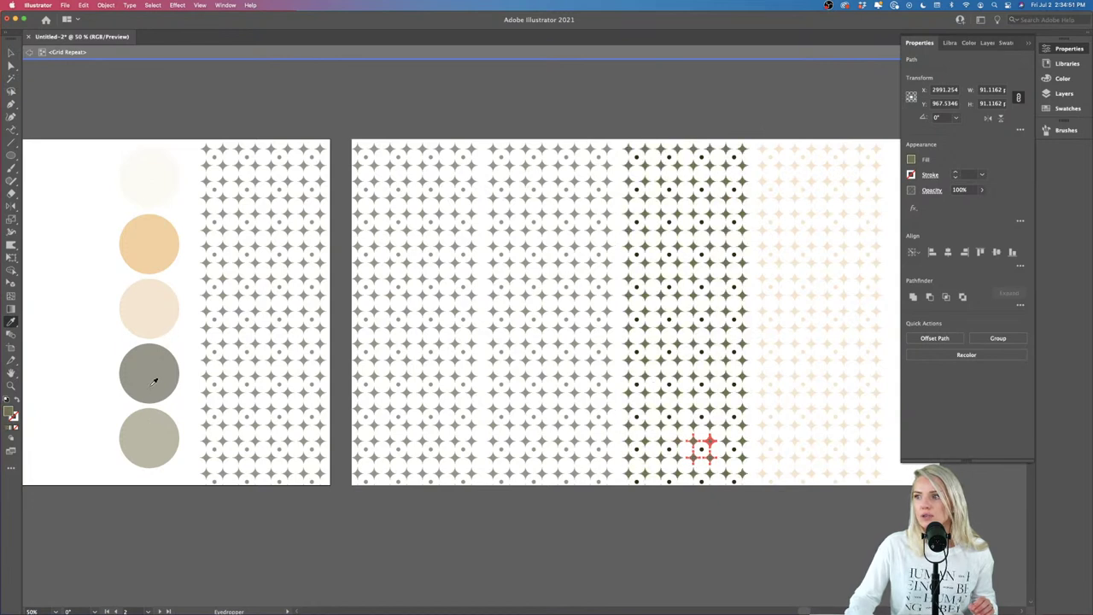
{"action": "left_click", "coordinate": [153, 322]}
{"action": "left_click", "coordinate": [154, 261]}
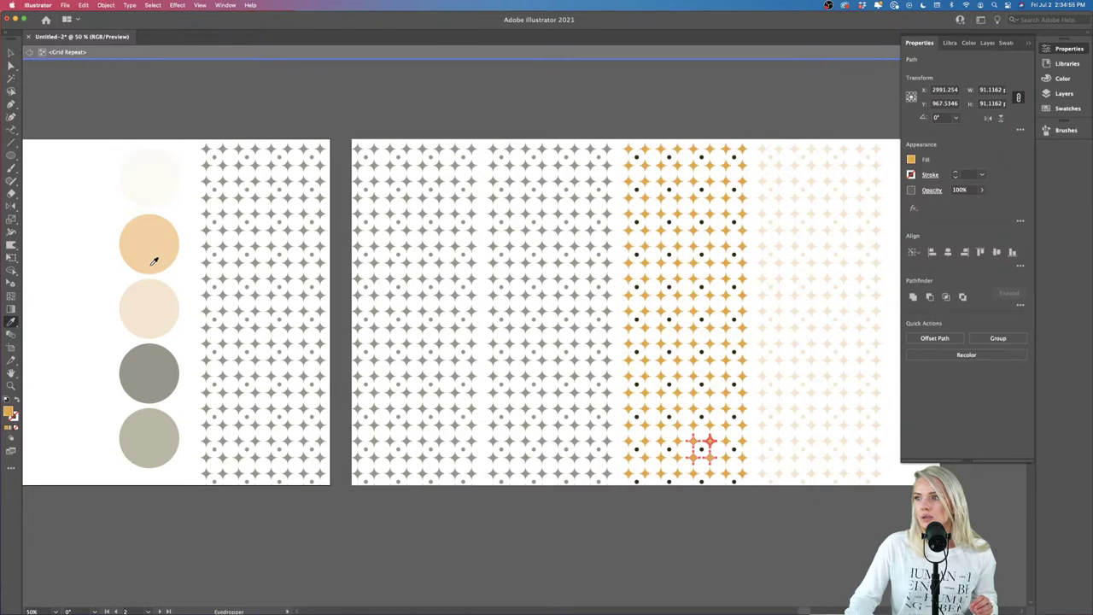
{"action": "key", "text": "v"}
{"action": "double_click", "coordinate": [590, 563]}
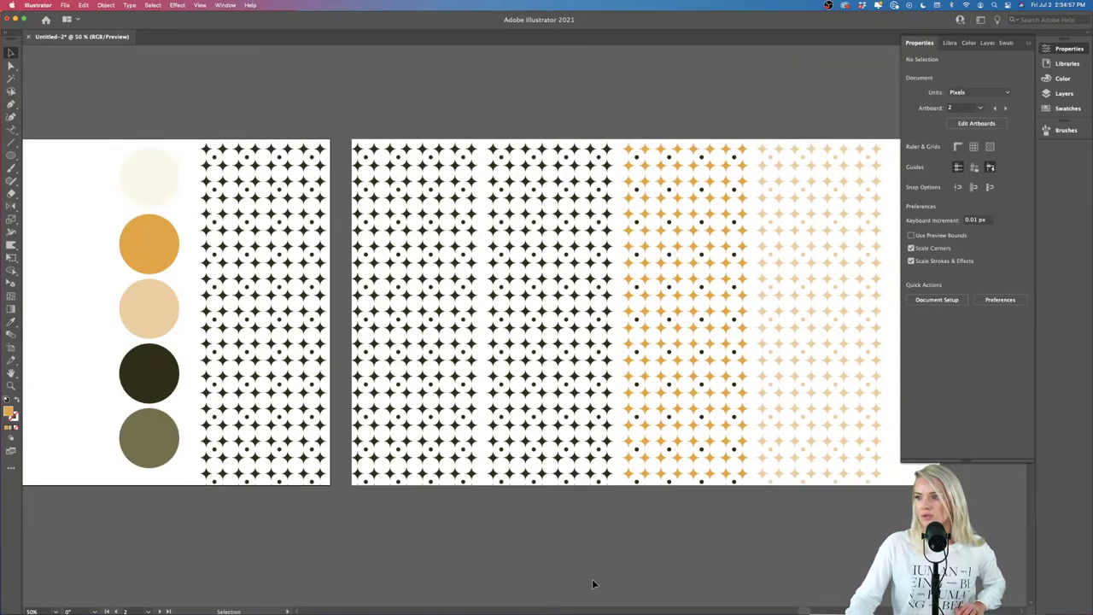
Step: Recolour the second pattern column's stars and dots with the cream palette circle's colour
{"action": "scroll", "coordinate": [590, 563], "scroll_direction": "right", "scroll_amount": 3}
{"action": "left_click", "coordinate": [524, 435]}
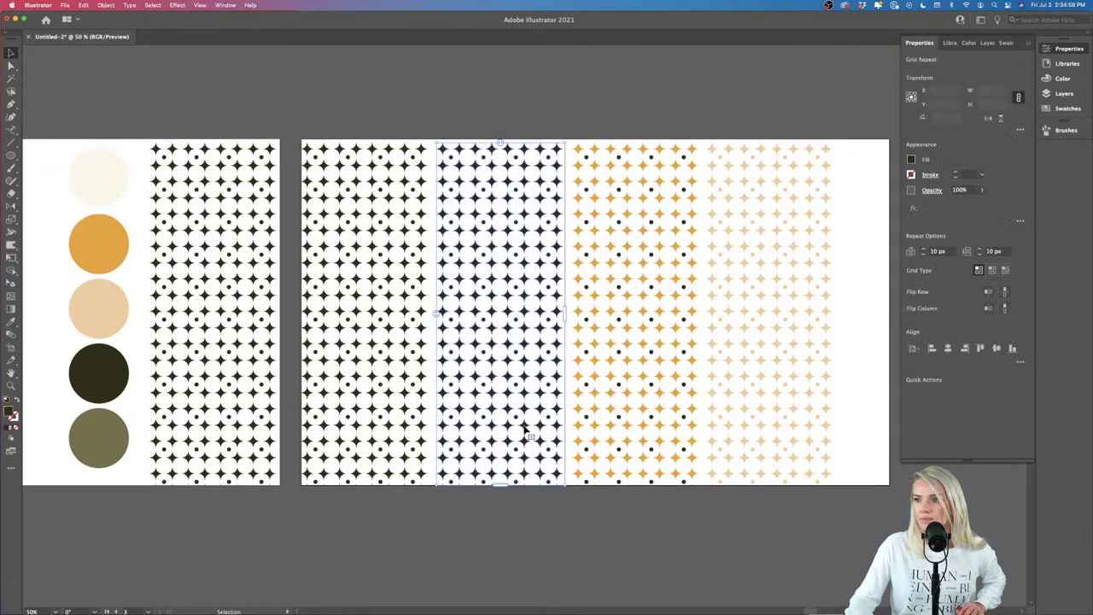
{"action": "scroll", "coordinate": [525, 431], "scroll_direction": "left", "scroll_amount": 1}
{"action": "scroll", "coordinate": [524, 430], "scroll_direction": "left", "scroll_amount": 1}
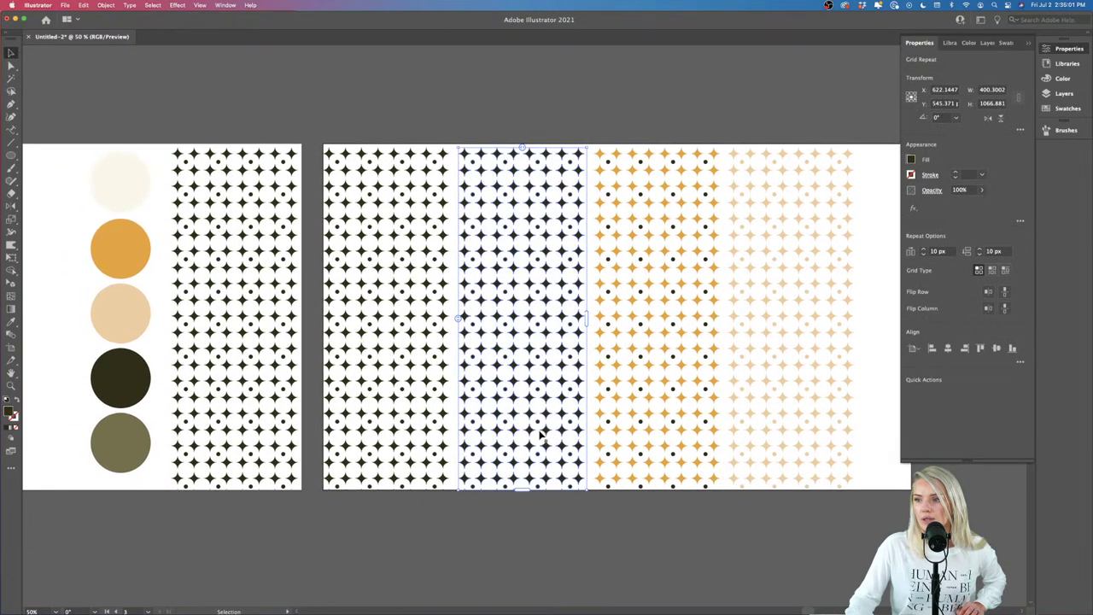
{"action": "double_click", "coordinate": [545, 436]}
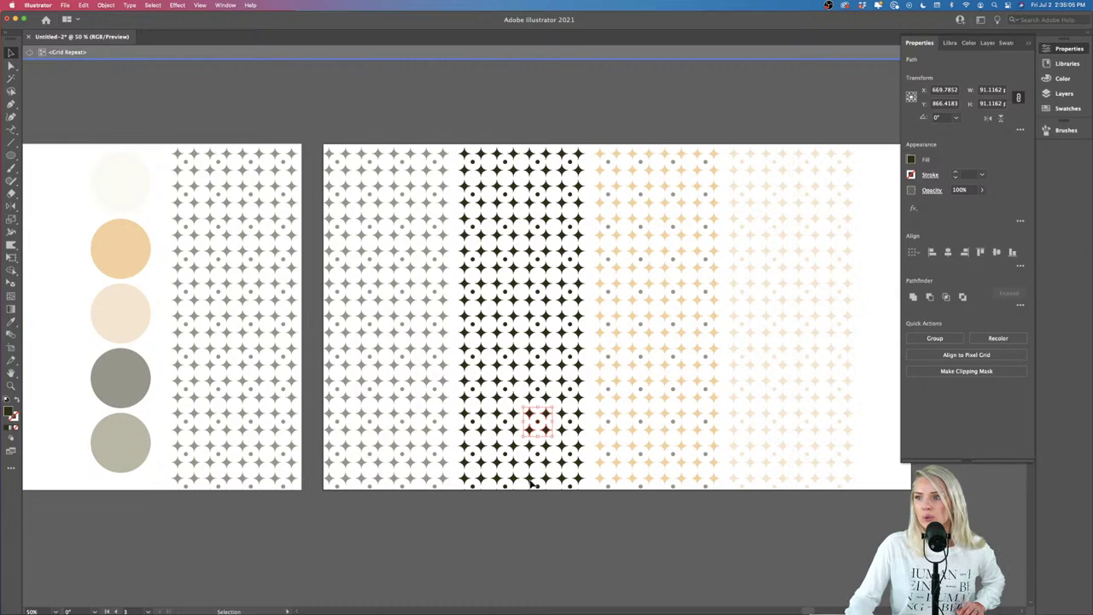
{"action": "scroll", "coordinate": [530, 485], "scroll_direction": "left", "scroll_amount": 5}
{"action": "key", "text": "i"}
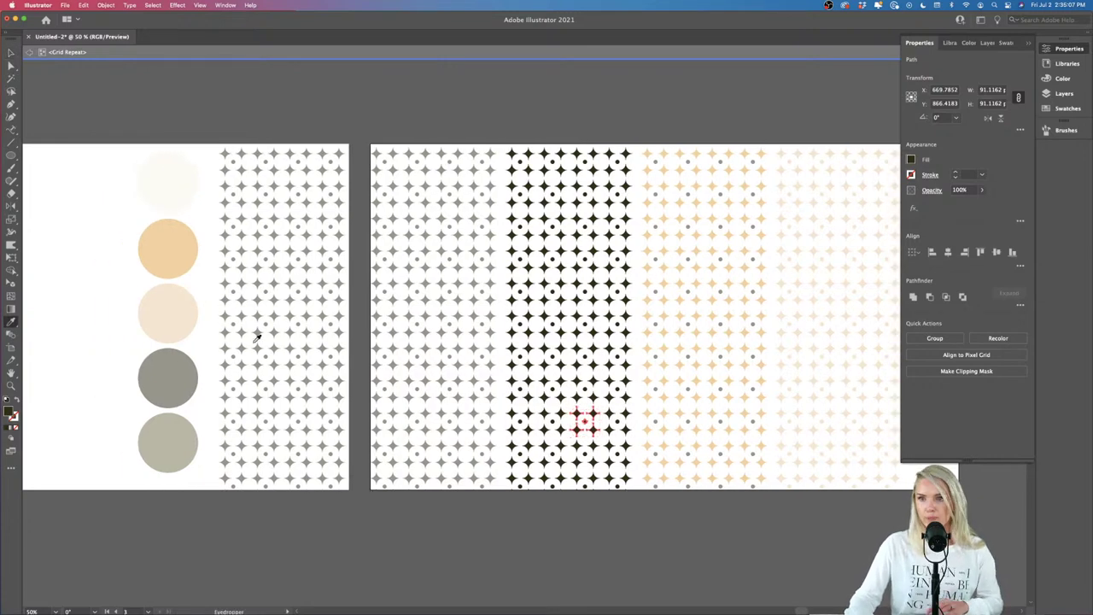
{"action": "left_click", "coordinate": [183, 316]}
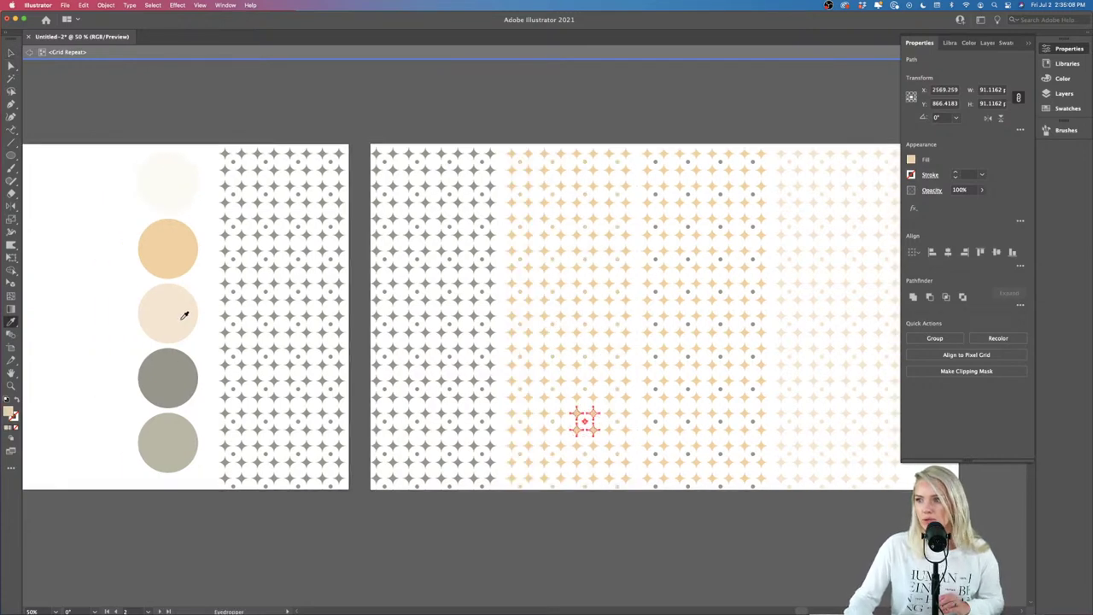
{"action": "left_click", "coordinate": [181, 197]}
{"action": "key", "text": "v"}
{"action": "left_click", "coordinate": [488, 518]}
{"action": "left_click", "coordinate": [487, 517]}
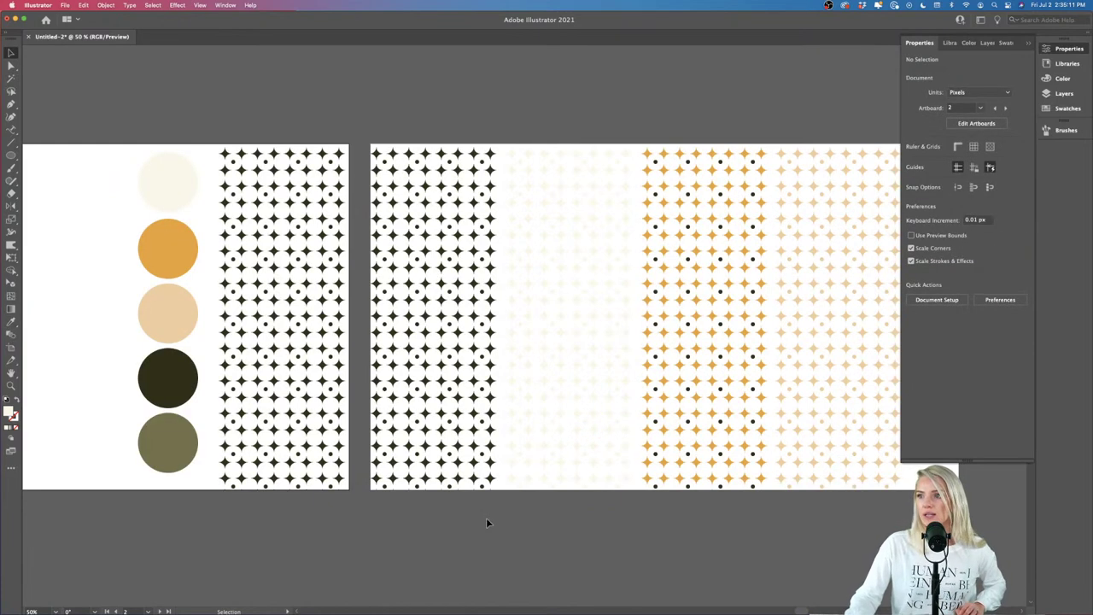
Step: Draw a rectangle about 407 px wide and 1151 px high over the cream second pattern column
{"action": "scroll", "coordinate": [586, 436], "scroll_direction": "up", "scroll_amount": 2}
{"action": "scroll", "coordinate": [586, 435], "scroll_direction": "down", "scroll_amount": 2}
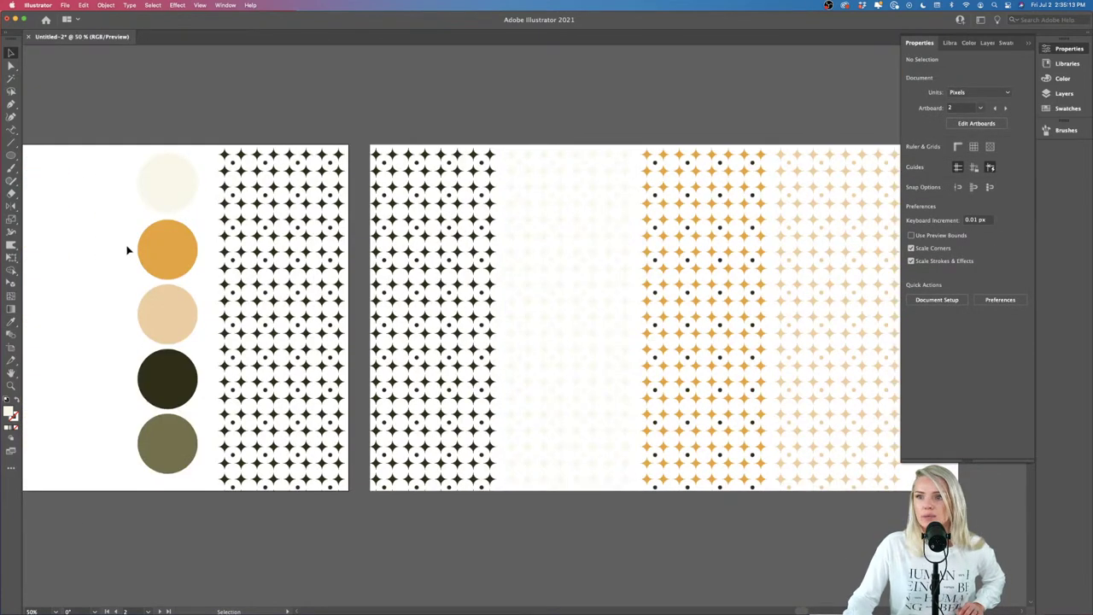
{"action": "left_click_drag", "start_coordinate": [11, 155], "coordinate": [60, 155]}
{"action": "left_click_drag", "start_coordinate": [502, 138], "coordinate": [633, 506]}
Step: Try the palette colours as the rectangle's fill and settle on the olive green
{"action": "key", "text": "i"}
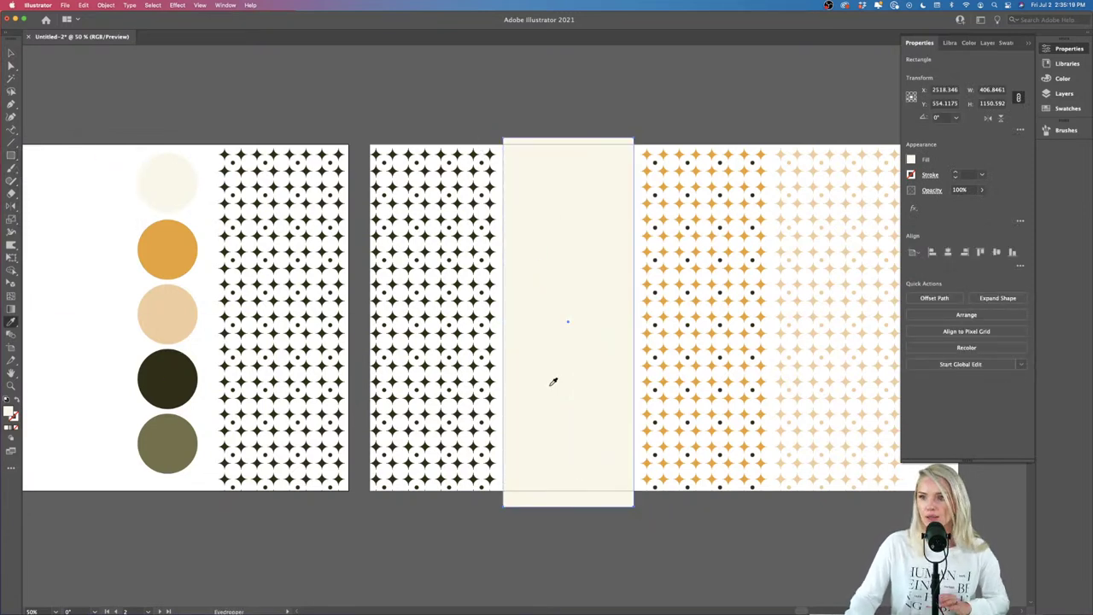
{"action": "left_click", "coordinate": [190, 321]}
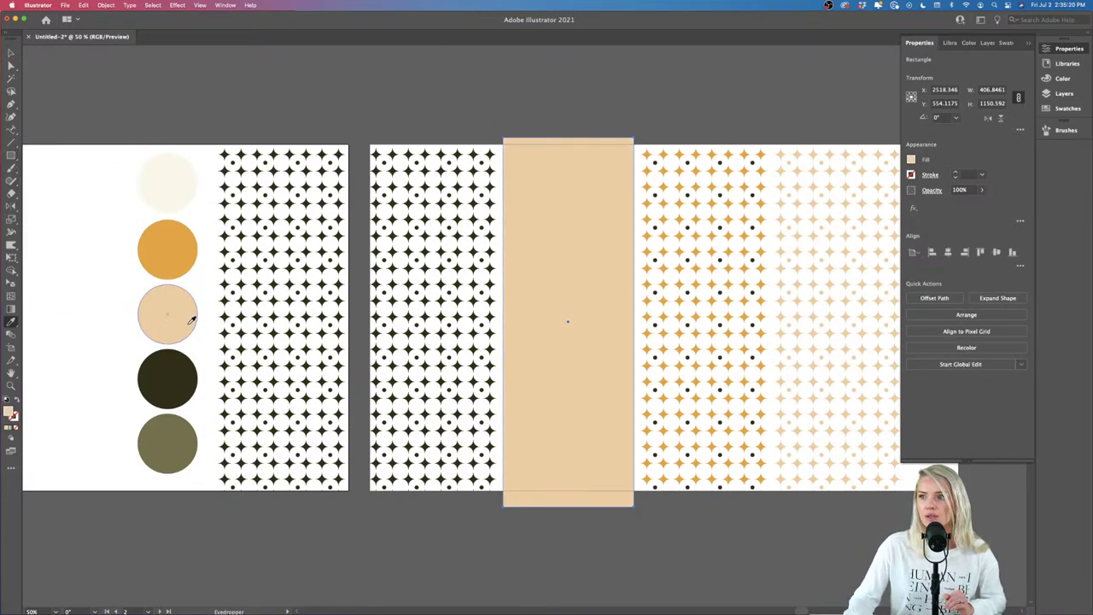
{"action": "left_click", "coordinate": [168, 249]}
{"action": "left_click", "coordinate": [177, 437]}
{"action": "key", "text": "v"}
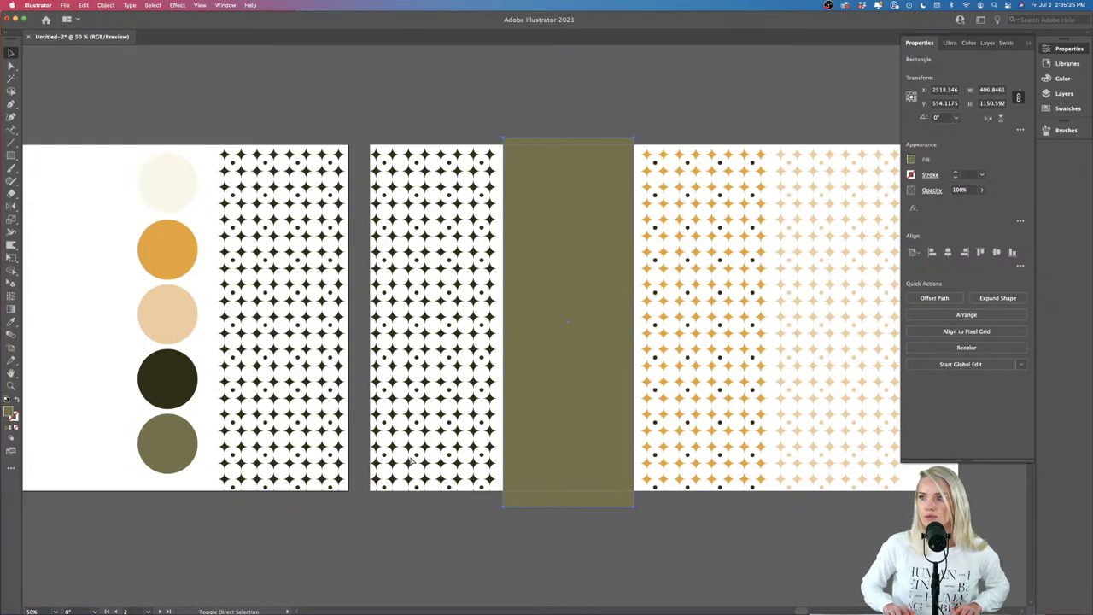
Step: Send the olive rectangle behind the cream pattern and trim its height to the artboard's upper and lower edges
{"action": "key", "text": "super+shift+bracketleft"}
{"action": "left_click", "coordinate": [595, 540]}
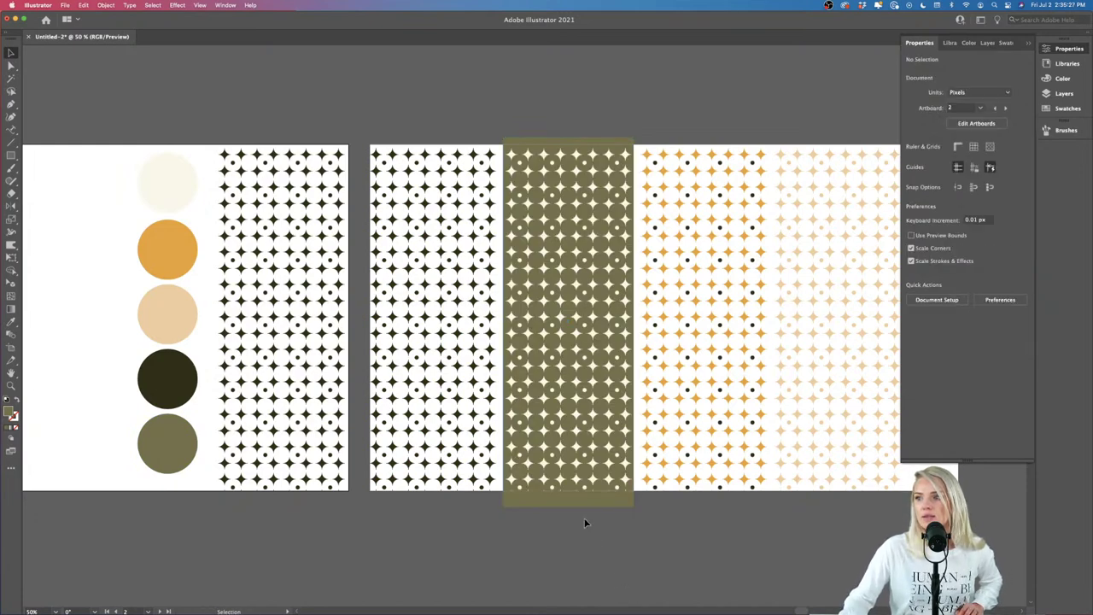
{"action": "left_click", "coordinate": [576, 504]}
{"action": "left_click_drag", "start_coordinate": [568, 509], "coordinate": [568, 489]}
{"action": "left_click_drag", "start_coordinate": [570, 143], "coordinate": [570, 146]}
{"action": "left_click", "coordinate": [573, 124]}
Step: Delete the golden orange and light tan pattern columns from the pattern artboard
{"action": "scroll", "coordinate": [573, 124], "scroll_direction": "right", "scroll_amount": 1}
{"action": "scroll", "coordinate": [573, 124], "scroll_direction": "right", "scroll_amount": 4}
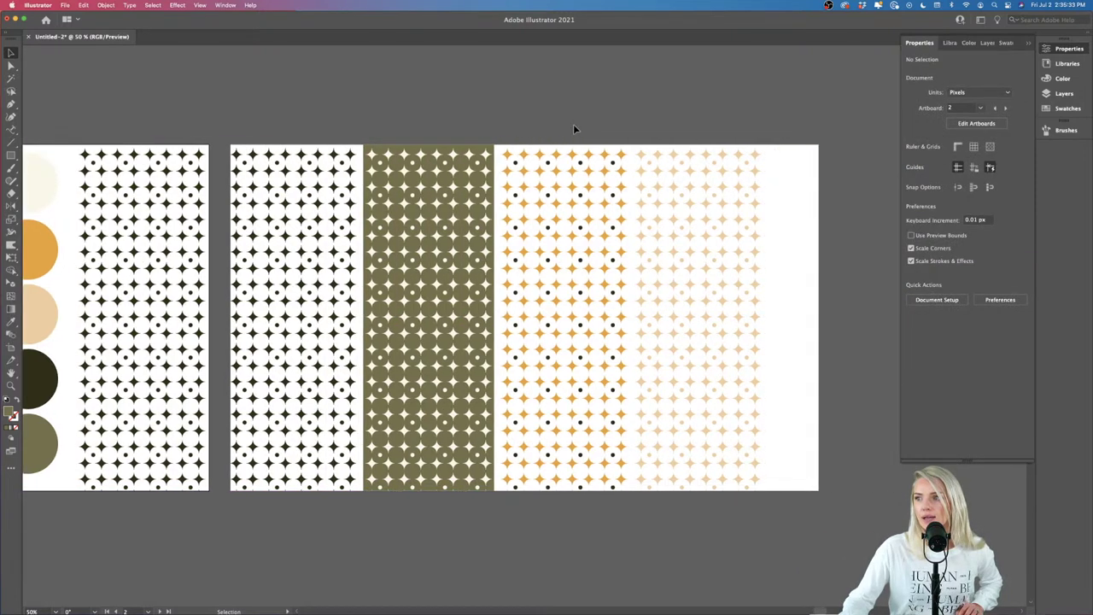
{"action": "left_click", "coordinate": [552, 378]}
{"action": "key", "text": "Delete"}
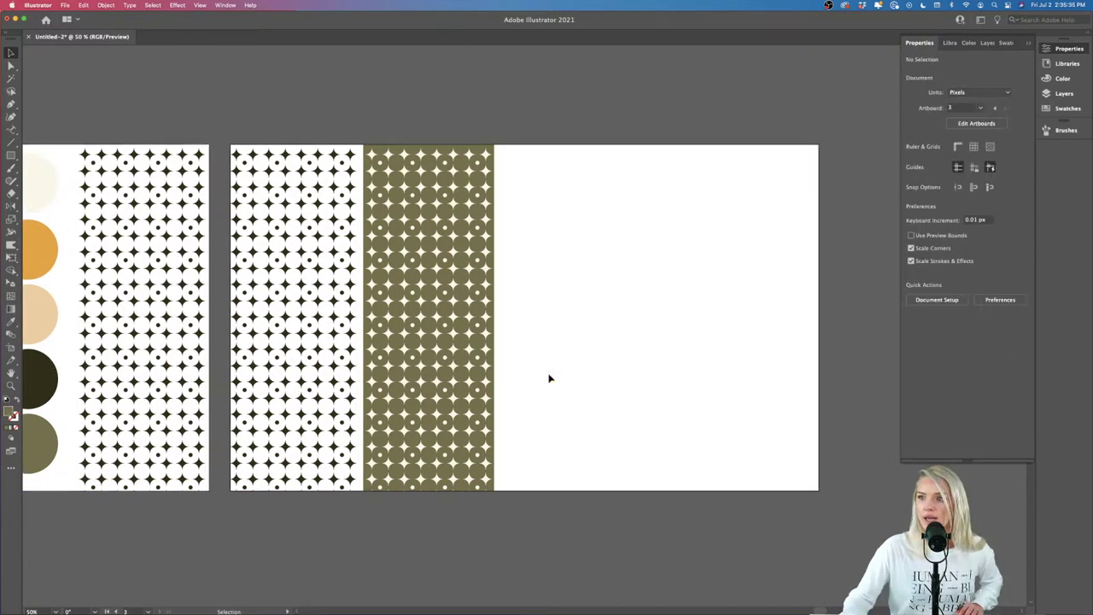
Step: Place a copy of the olive background rectangle behind the first, dark pattern column and fill it with the palette's cream
{"action": "scroll", "coordinate": [549, 378], "scroll_direction": "left", "scroll_amount": 5}
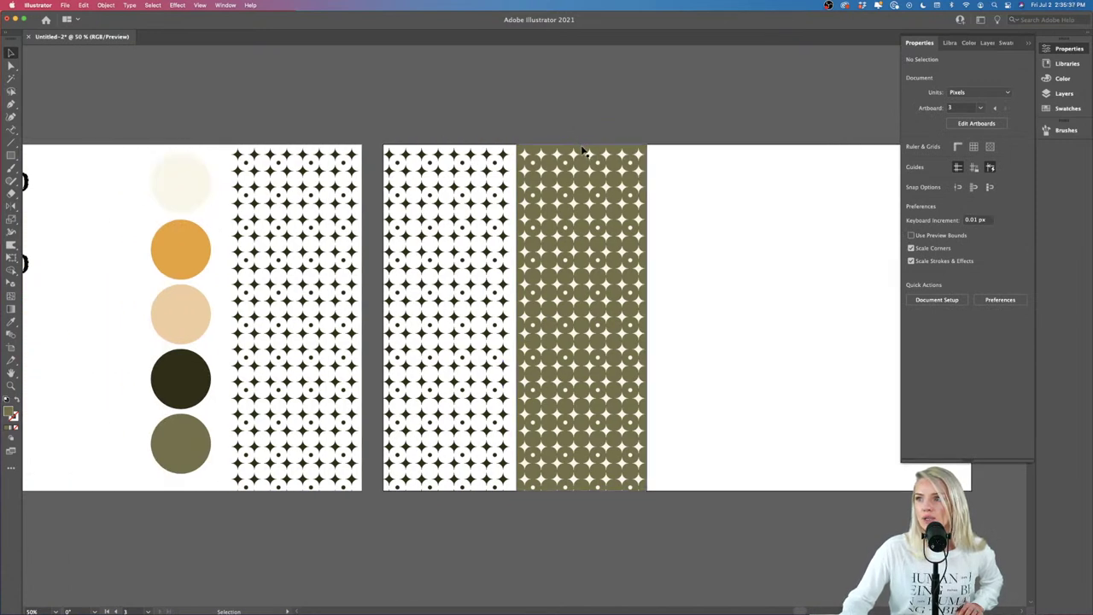
{"action": "left_click_drag", "start_coordinate": [583, 149], "coordinate": [449, 146]}
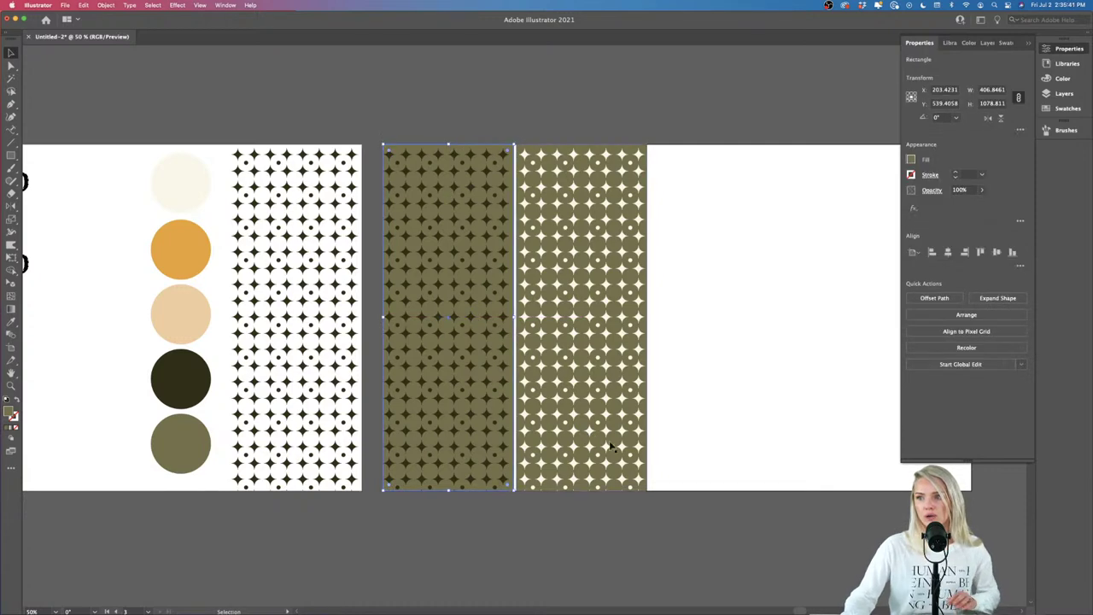
{"action": "key", "text": "i"}
{"action": "left_click", "coordinate": [170, 181]}
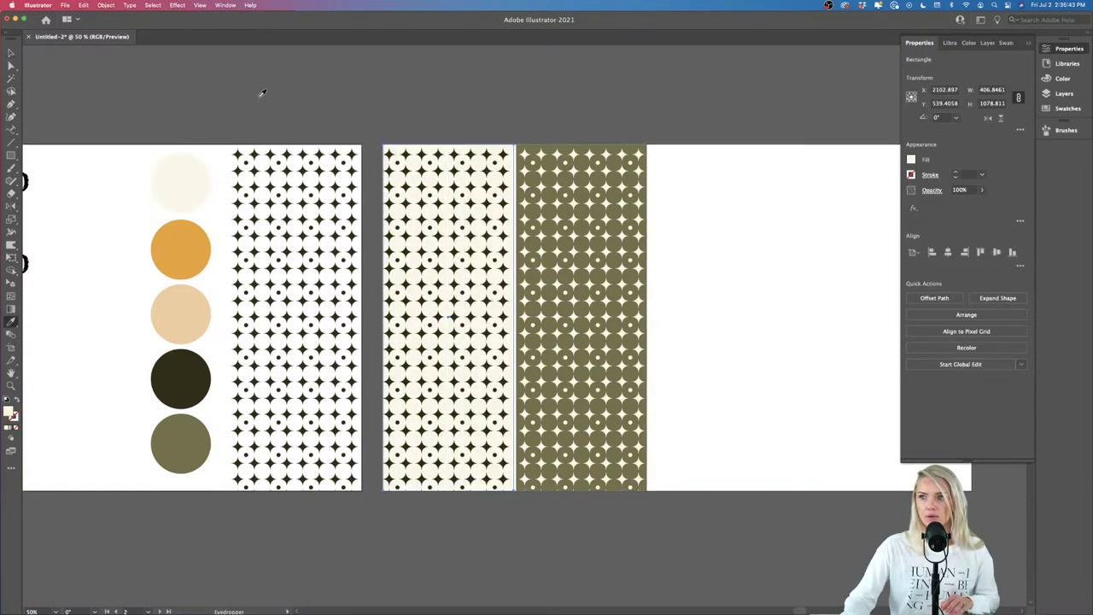
{"action": "key", "text": "v"}
{"action": "left_click", "coordinate": [259, 99]}
Step: Delete the dark pattern column beside the palette circles on the logo artboard
{"action": "scroll", "coordinate": [260, 99], "scroll_direction": "left", "scroll_amount": 3}
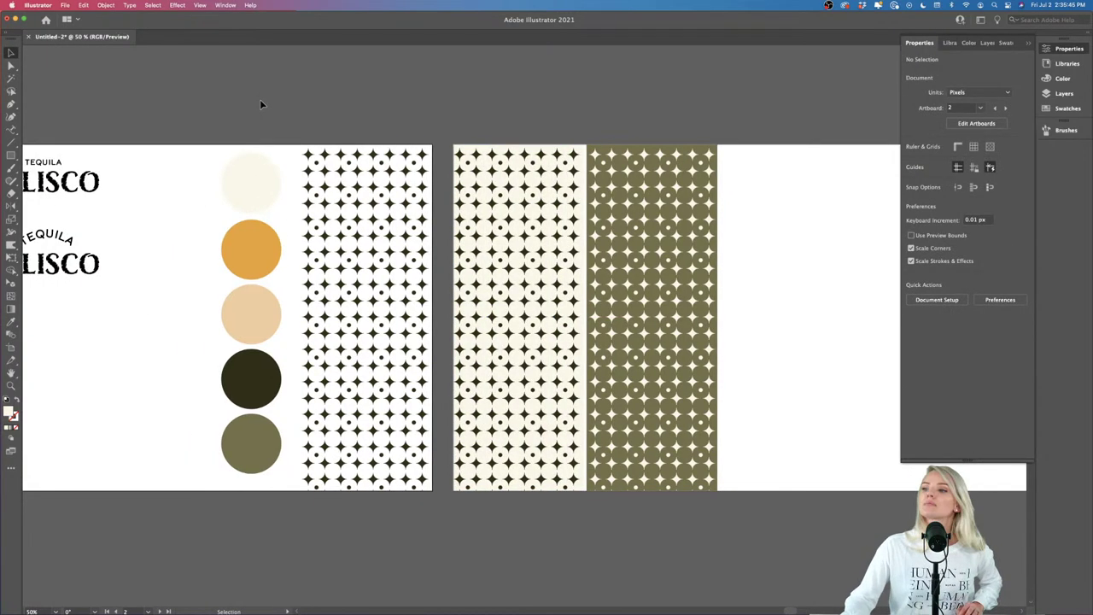
{"action": "left_click", "coordinate": [767, 212]}
{"action": "left_click", "coordinate": [395, 154]}
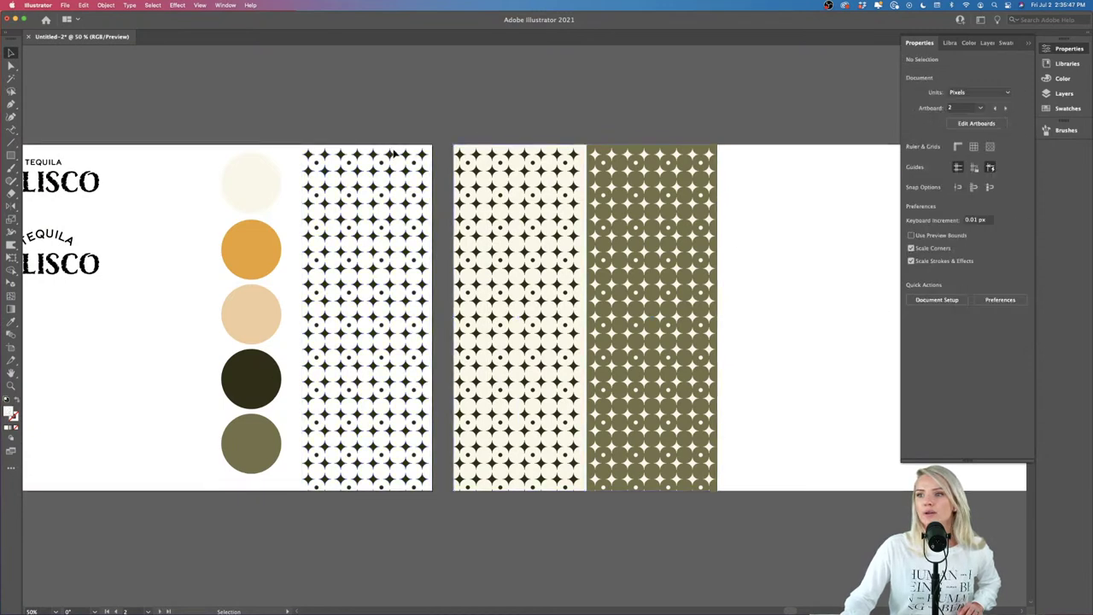
{"action": "left_click", "coordinate": [393, 157]}
{"action": "key", "text": "Delete"}
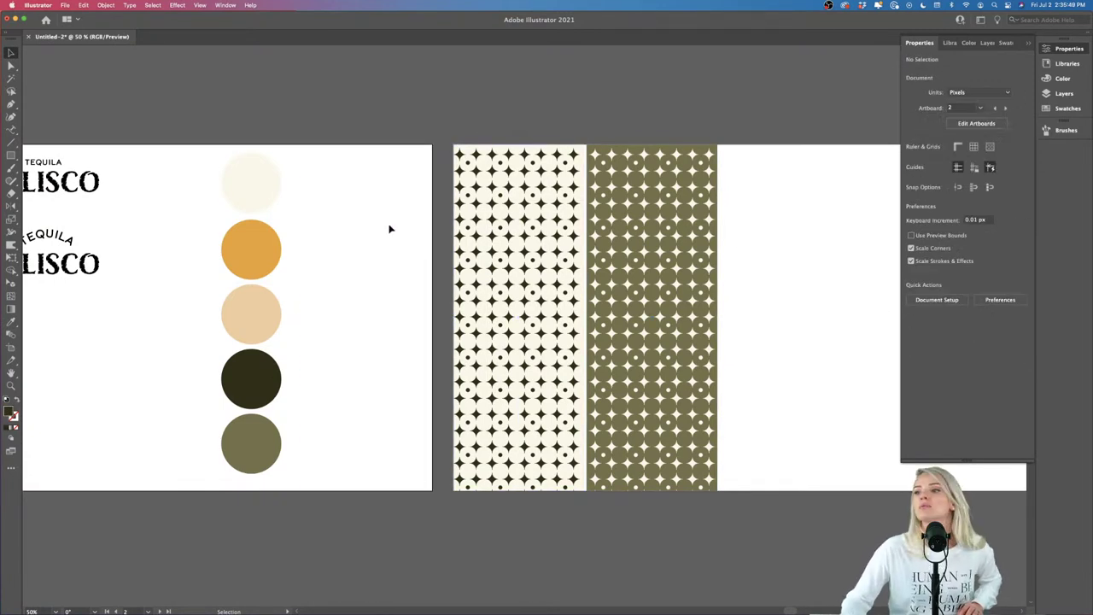
Step: Move the five palette circles together to the right edge of the logo artboard
{"action": "scroll", "coordinate": [389, 229], "scroll_direction": "right", "scroll_amount": 4}
{"action": "scroll", "coordinate": [389, 229], "scroll_direction": "left", "scroll_amount": 5}
{"action": "scroll", "coordinate": [389, 229], "scroll_direction": "left", "scroll_amount": 4}
{"action": "scroll", "coordinate": [390, 229], "scroll_direction": "down", "scroll_amount": 1}
{"action": "left_click_drag", "start_coordinate": [344, 373], "coordinate": [499, 409]}
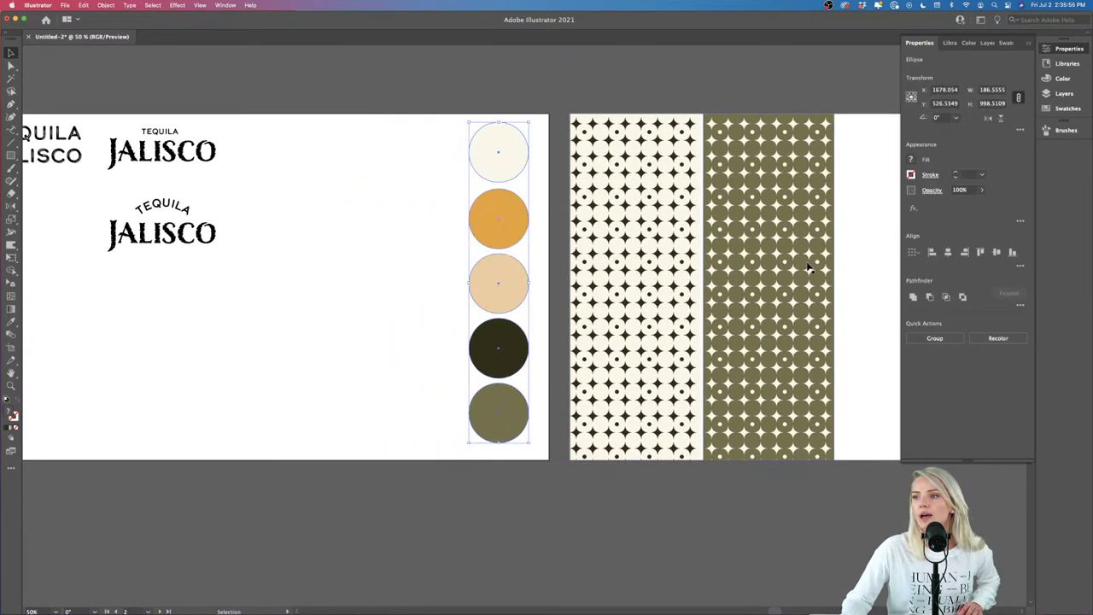
{"action": "left_click", "coordinate": [325, 344]}
{"action": "scroll", "coordinate": [322, 342], "scroll_direction": "left", "scroll_amount": 3}
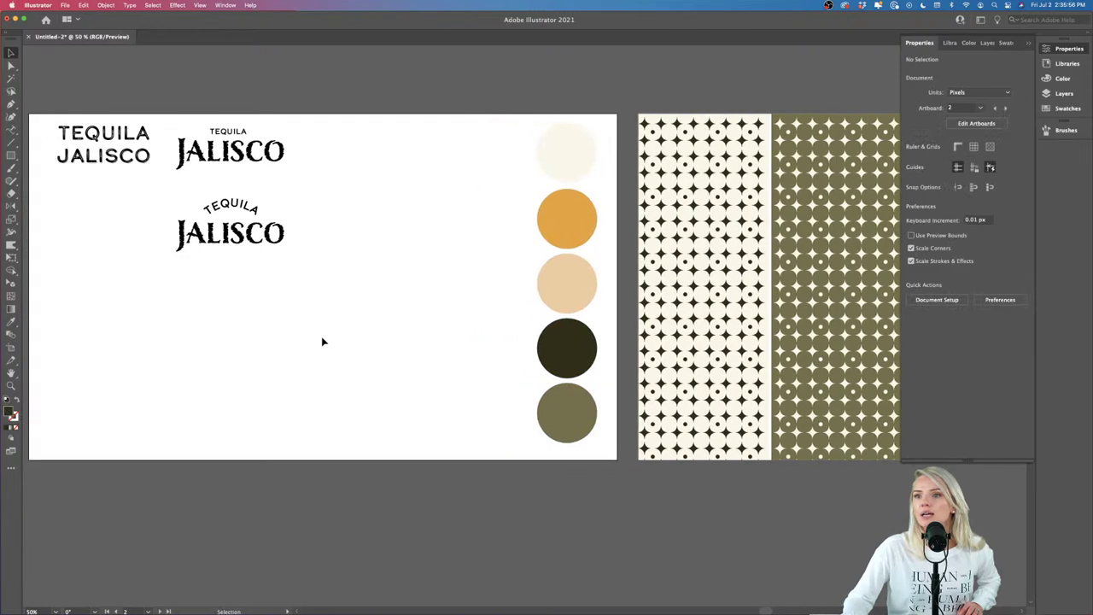
Step: Copy the four-star-and-dot motif from the first pattern column's repeat unit and paste it beside the arched Tequila Jalisco logo
{"action": "double_click", "coordinate": [712, 307]}
{"action": "left_click", "coordinate": [616, 314]}
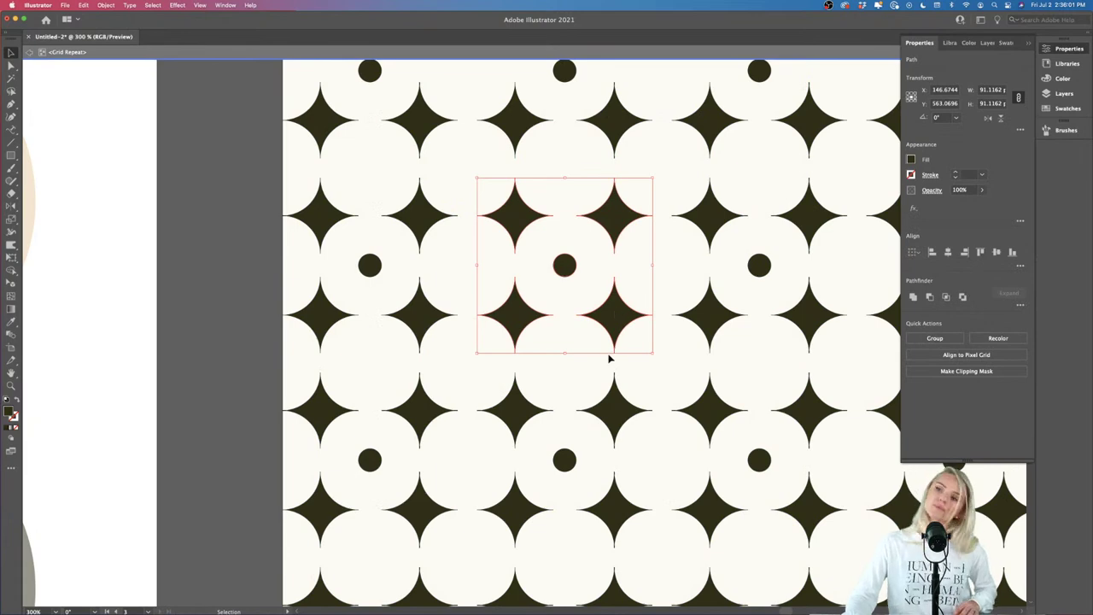
{"action": "key", "text": "Escape"}
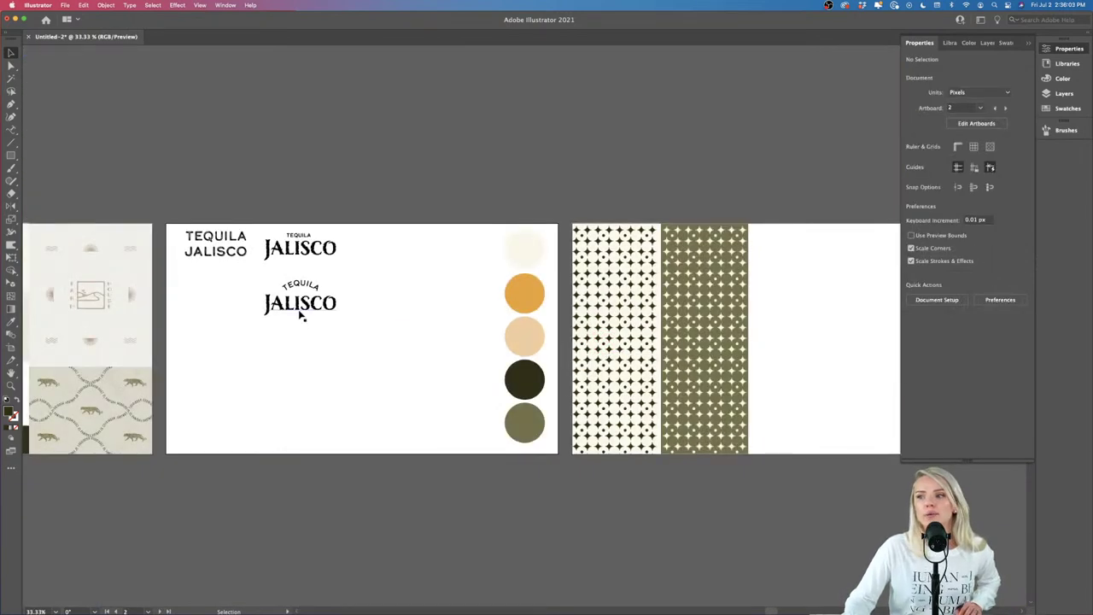
{"action": "scroll", "coordinate": [301, 316], "scroll_direction": "up", "scroll_amount": 3}
{"action": "left_click", "coordinate": [324, 364]}
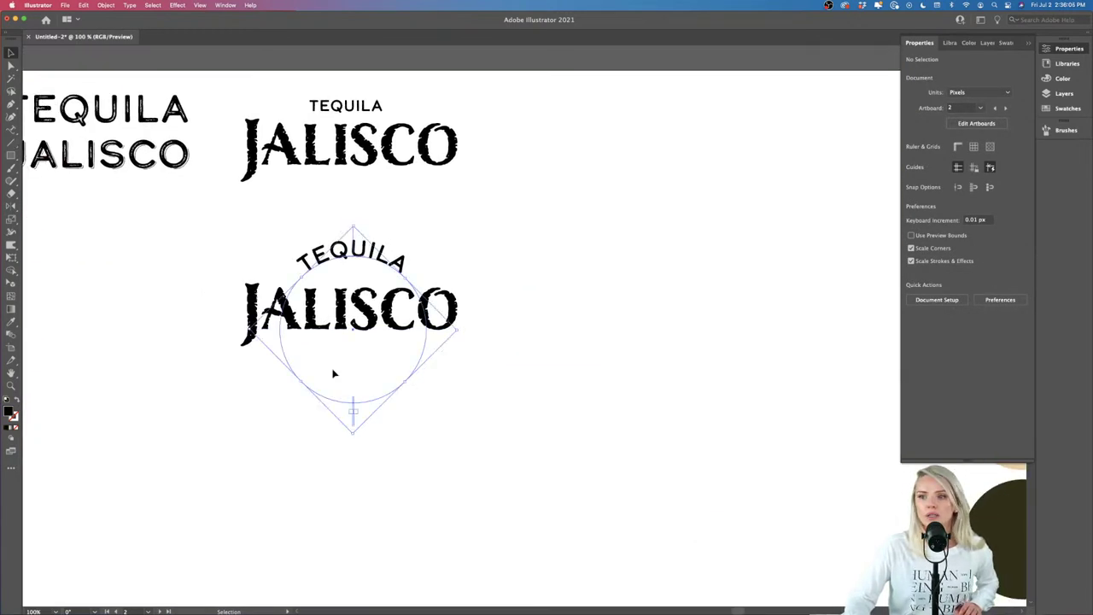
{"action": "left_click", "coordinate": [471, 401]}
{"action": "key", "text": "ctrl+v"}
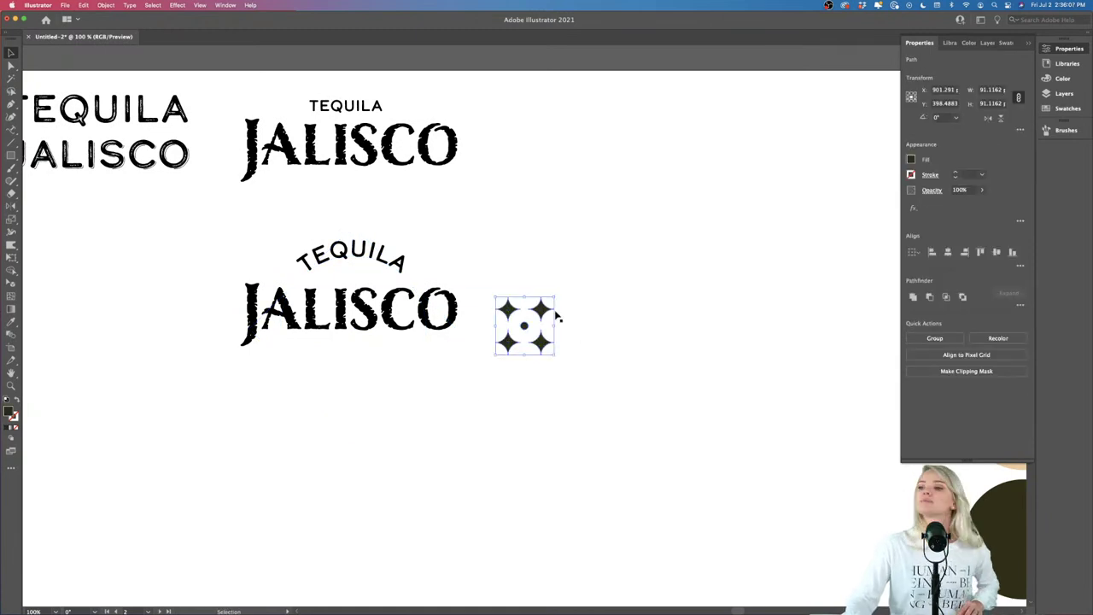
Step: Scale the pasted motif down to about 45 px and position it between the arched TEQUILA and the word JALISCO
{"action": "left_click_drag", "start_coordinate": [543, 312], "coordinate": [374, 253]}
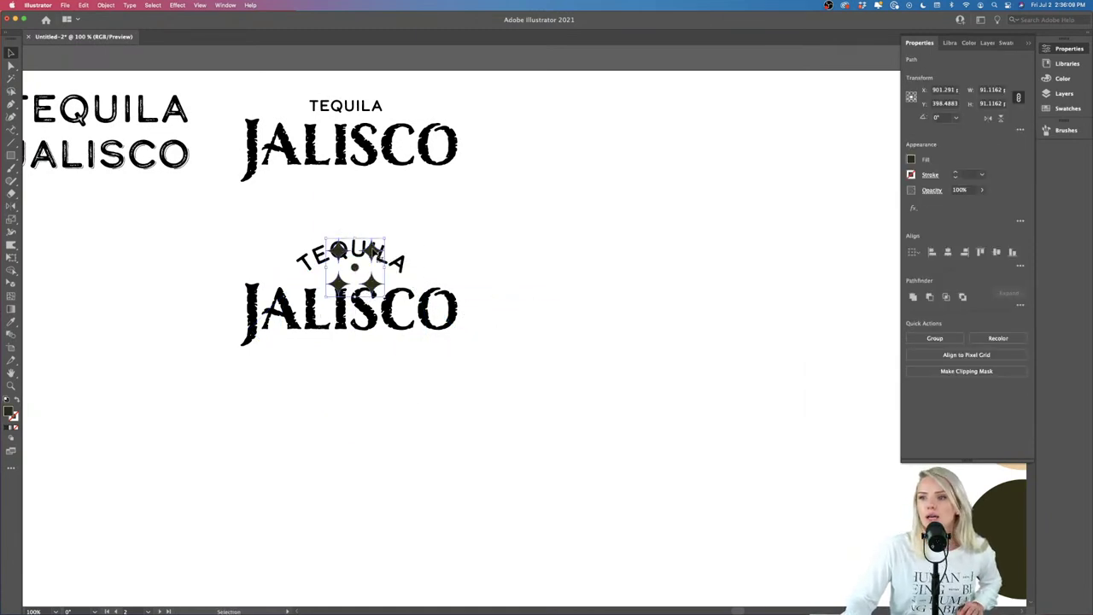
{"action": "scroll", "coordinate": [376, 253], "scroll_direction": "up", "scroll_amount": 2}
{"action": "scroll", "coordinate": [375, 254], "scroll_direction": "up", "scroll_amount": 1}
{"action": "left_click_drag", "start_coordinate": [519, 209], "coordinate": [471, 260]}
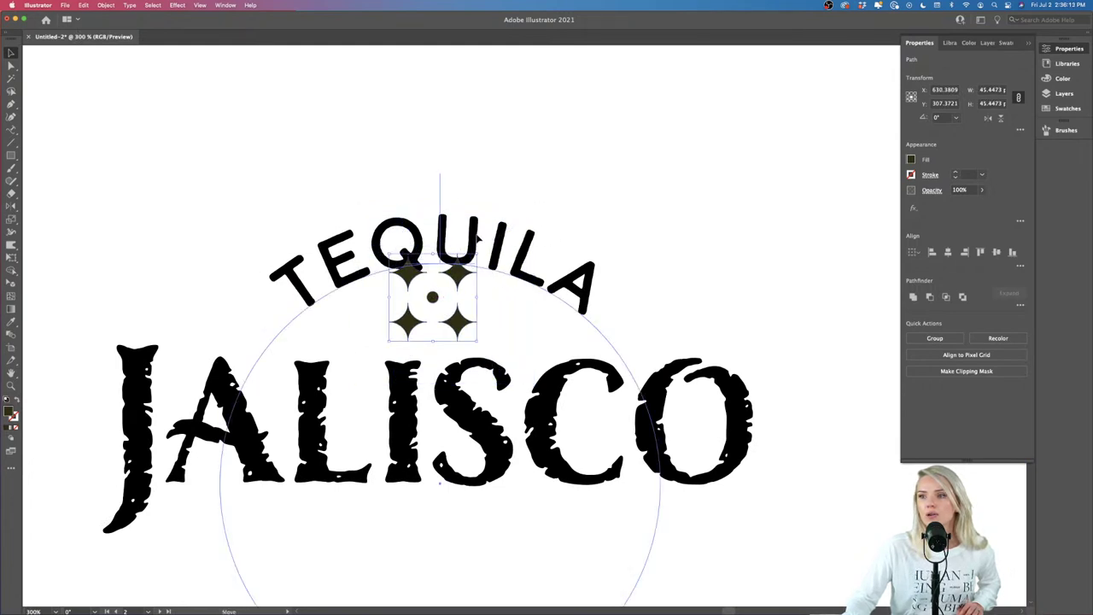
{"action": "left_click", "coordinate": [500, 214]}
{"action": "left_click", "coordinate": [504, 231]}
{"action": "scroll", "coordinate": [654, 285], "scroll_direction": "down", "scroll_amount": 1}
{"action": "scroll", "coordinate": [763, 341], "scroll_direction": "down", "scroll_amount": 1}
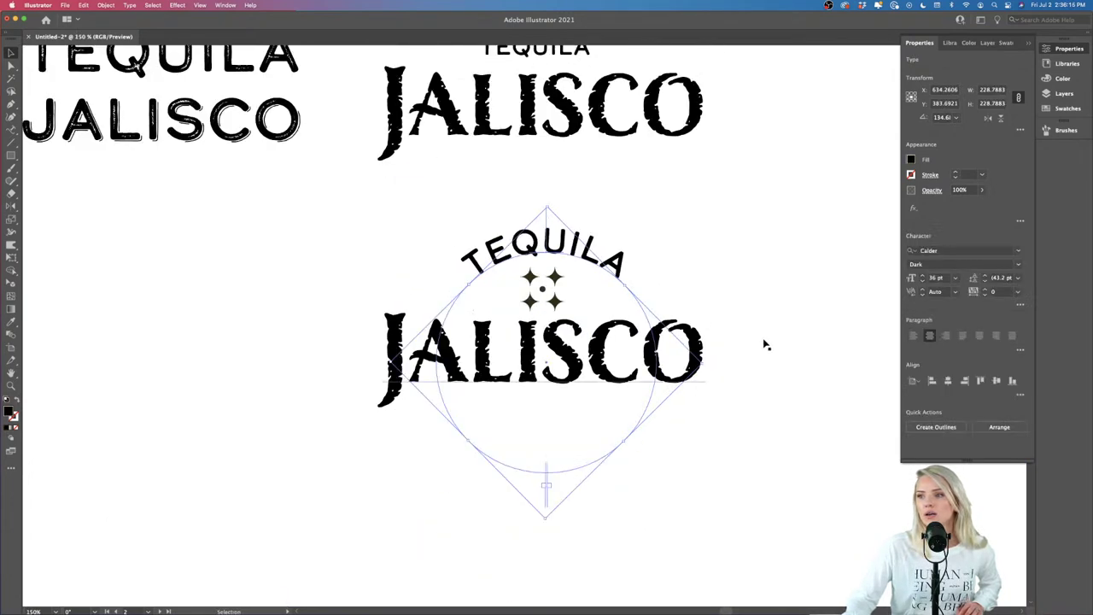
{"action": "left_click", "coordinate": [764, 342]}
{"action": "scroll", "coordinate": [763, 341], "scroll_direction": "down", "scroll_amount": 1}
{"action": "left_click", "coordinate": [742, 281]}
Step: Move the lower JALISCO word down, away from the arched TEQUILA and the star motif
{"action": "scroll", "coordinate": [742, 281], "scroll_direction": "right", "scroll_amount": 3}
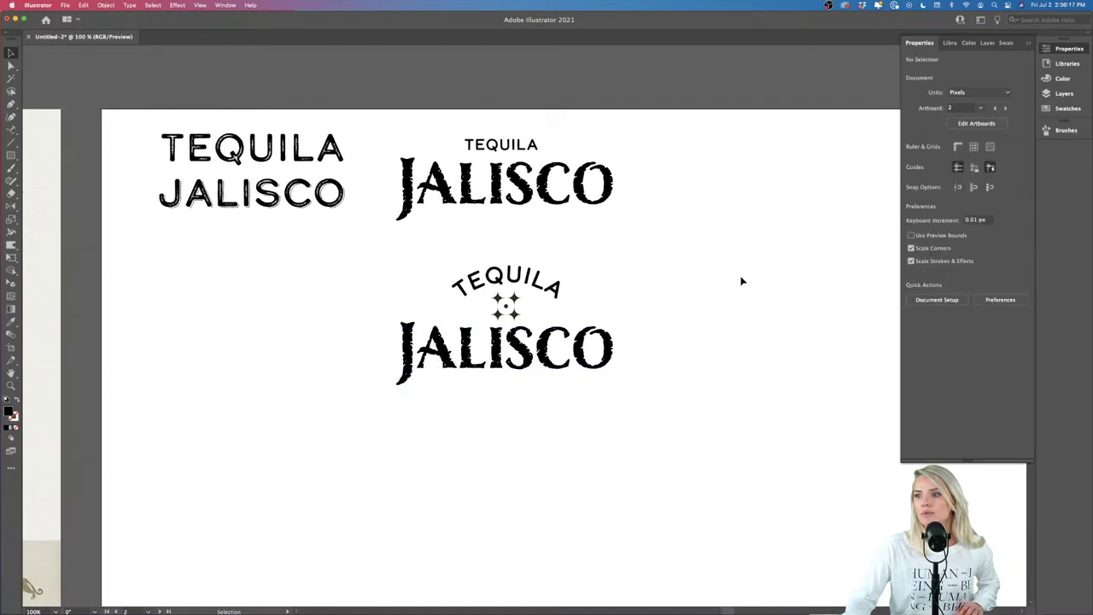
{"action": "left_click_drag", "start_coordinate": [483, 352], "coordinate": [483, 437]}
{"action": "left_click", "coordinate": [501, 323]}
{"action": "left_click", "coordinate": [485, 315]}
{"action": "left_click", "coordinate": [507, 319]}
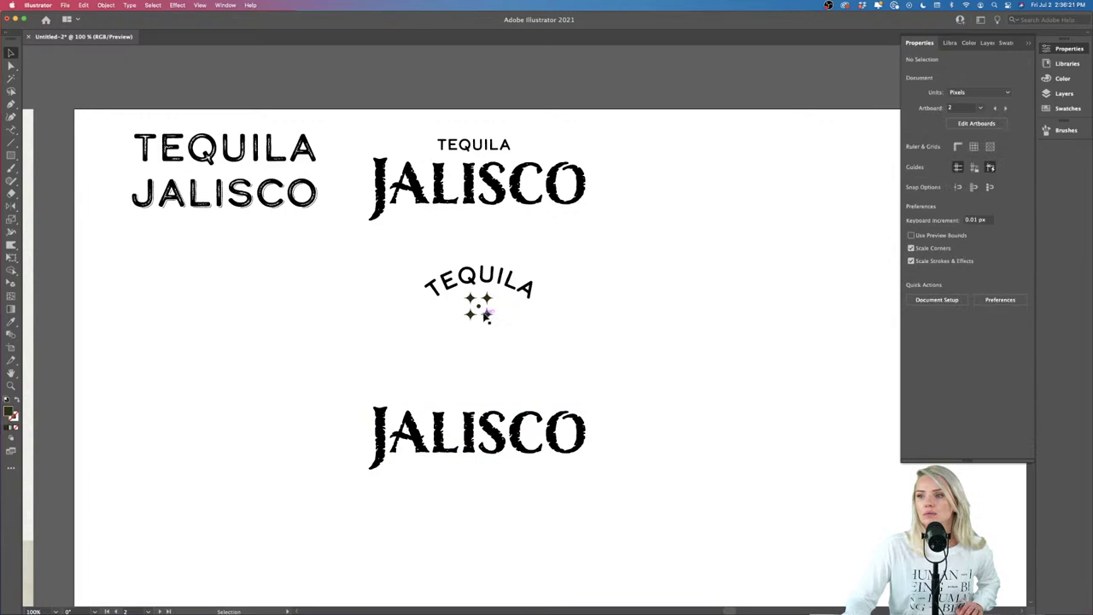
Step: Move the motif's upper two stars slightly down towards the lower pair
{"action": "left_click", "coordinate": [486, 316]}
{"action": "left_click", "coordinate": [458, 301], "text": "shift"}
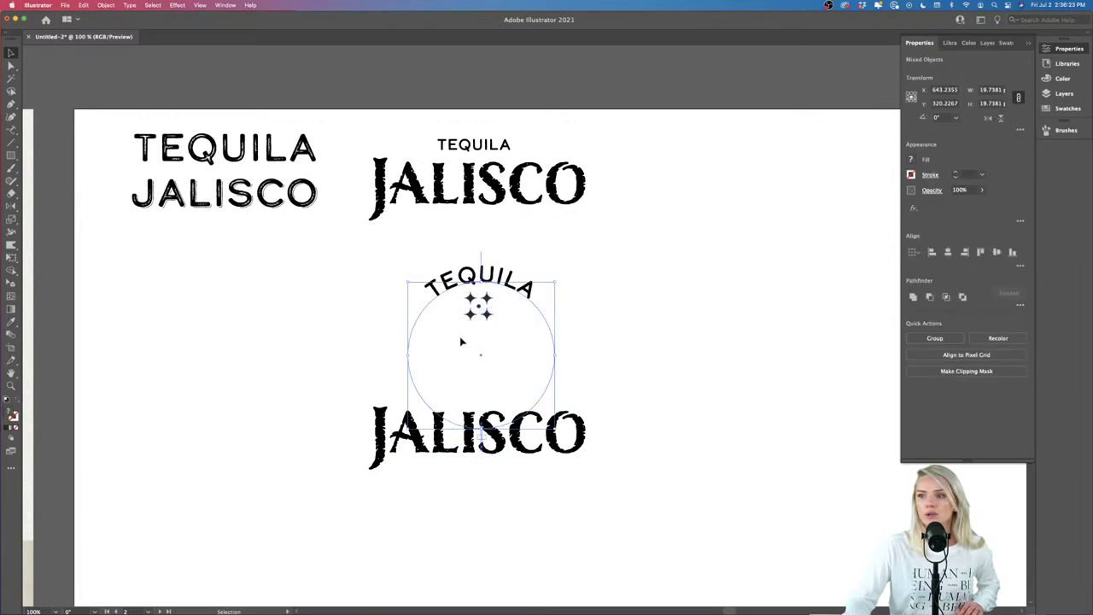
{"action": "left_click", "coordinate": [490, 323]}
{"action": "scroll", "coordinate": [490, 325], "scroll_direction": "up", "scroll_amount": 5, "text": "alt"}
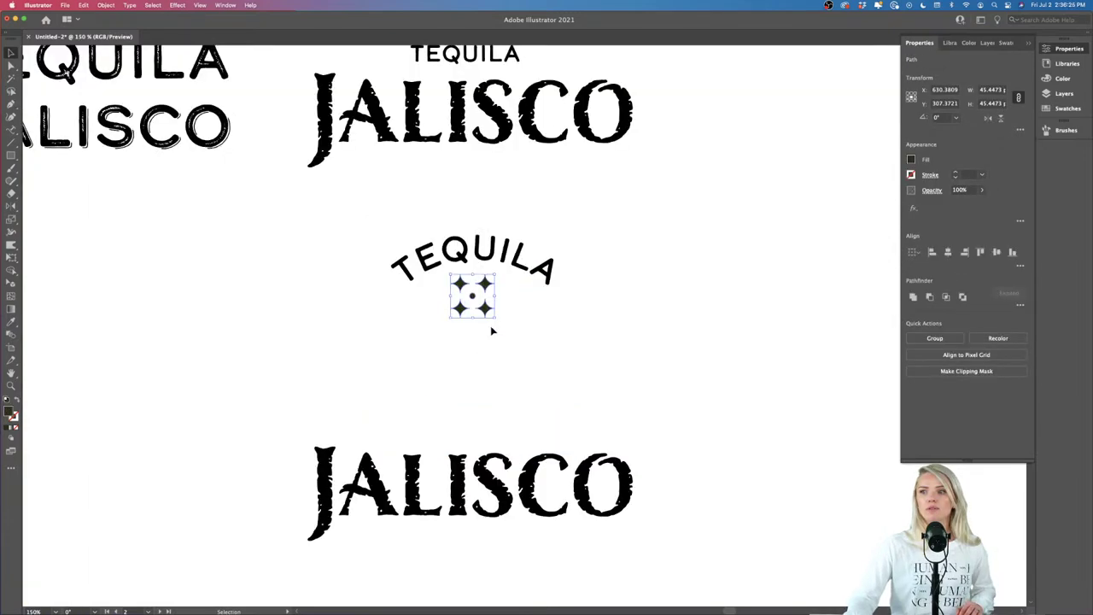
{"action": "scroll", "coordinate": [447, 312], "scroll_direction": "up", "scroll_amount": 2}
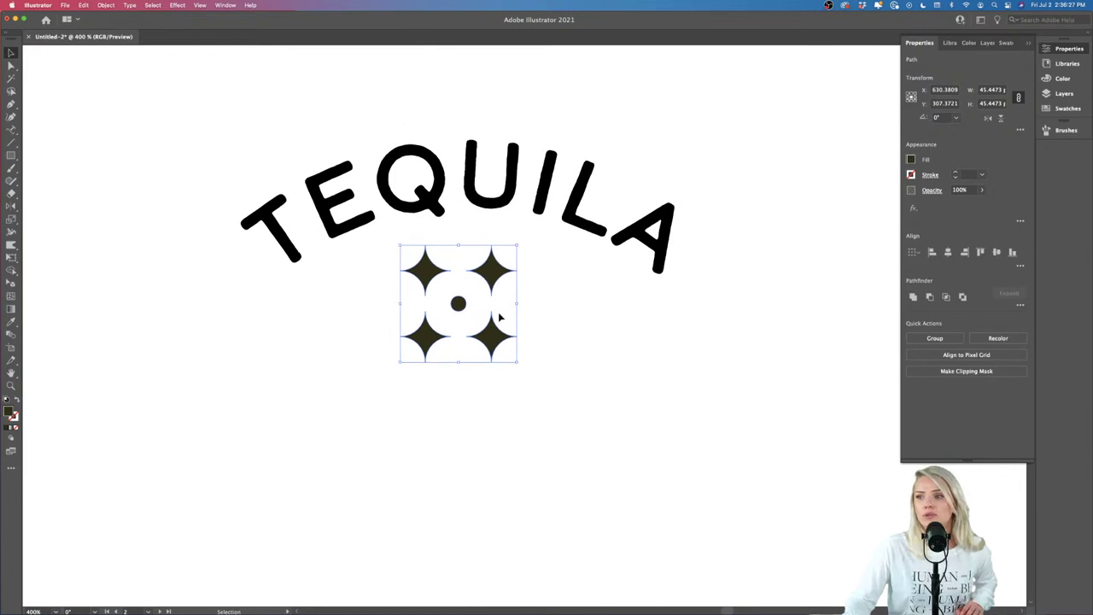
{"action": "left_click", "coordinate": [595, 346]}
{"action": "scroll", "coordinate": [462, 275], "scroll_direction": "up", "scroll_amount": 6, "text": "alt"}
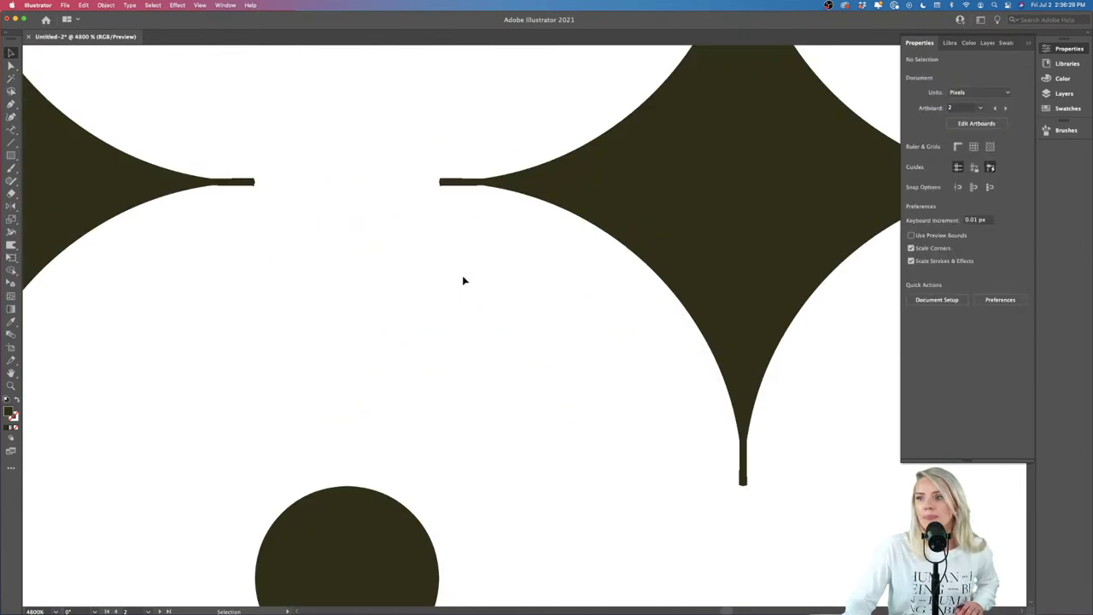
{"action": "scroll", "coordinate": [462, 275], "scroll_direction": "down", "scroll_amount": 3, "text": "alt"}
{"action": "left_click", "coordinate": [526, 242]}
{"action": "left_click", "coordinate": [336, 244], "text": "shift"}
{"action": "left_click_drag", "start_coordinate": [332, 325], "coordinate": [334, 342]}
Step: Move the motif's lower two stars up until their tips touch the upper stars
{"action": "left_click", "coordinate": [338, 436]}
{"action": "left_click", "coordinate": [516, 446], "text": "shift"}
{"action": "left_click_drag", "start_coordinate": [516, 445], "coordinate": [521, 418]}
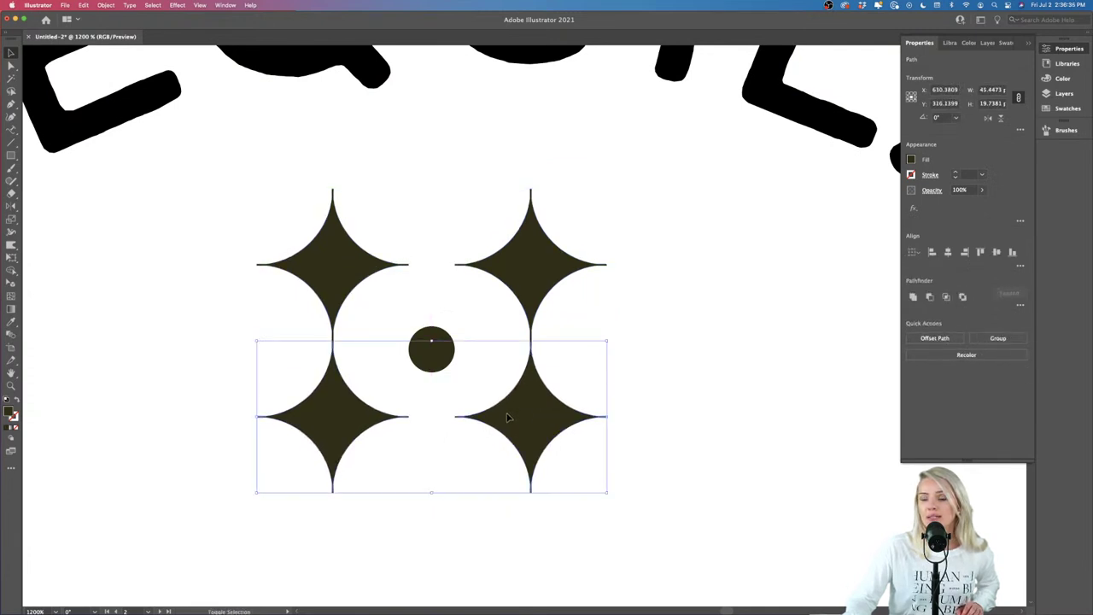
Step: Move the motif's right-hand pair of stars left until their tips meet the left-hand stars
{"action": "left_click", "coordinate": [429, 485]}
{"action": "left_click", "coordinate": [515, 436]}
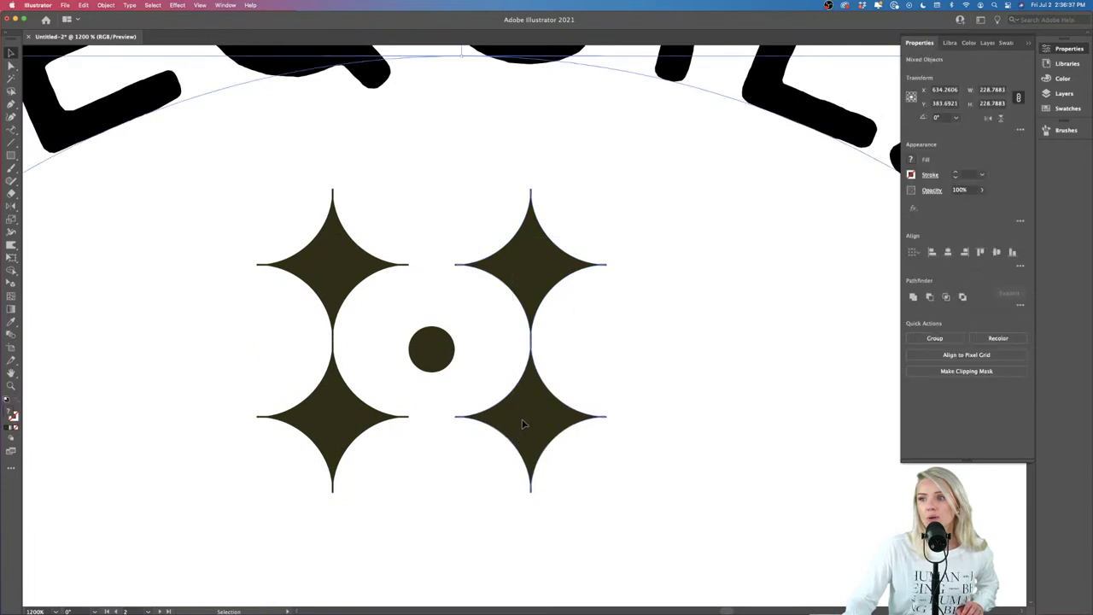
{"action": "left_click", "coordinate": [567, 431]}
{"action": "left_click", "coordinate": [553, 427]}
{"action": "left_click", "coordinate": [537, 266], "text": "shift"}
{"action": "left_click_drag", "start_coordinate": [536, 266], "coordinate": [490, 266]}
Step: Centre the dot within the circle formed by the four joined stars
{"action": "left_click", "coordinate": [625, 408]}
{"action": "left_click_drag", "start_coordinate": [422, 362], "coordinate": [404, 354]}
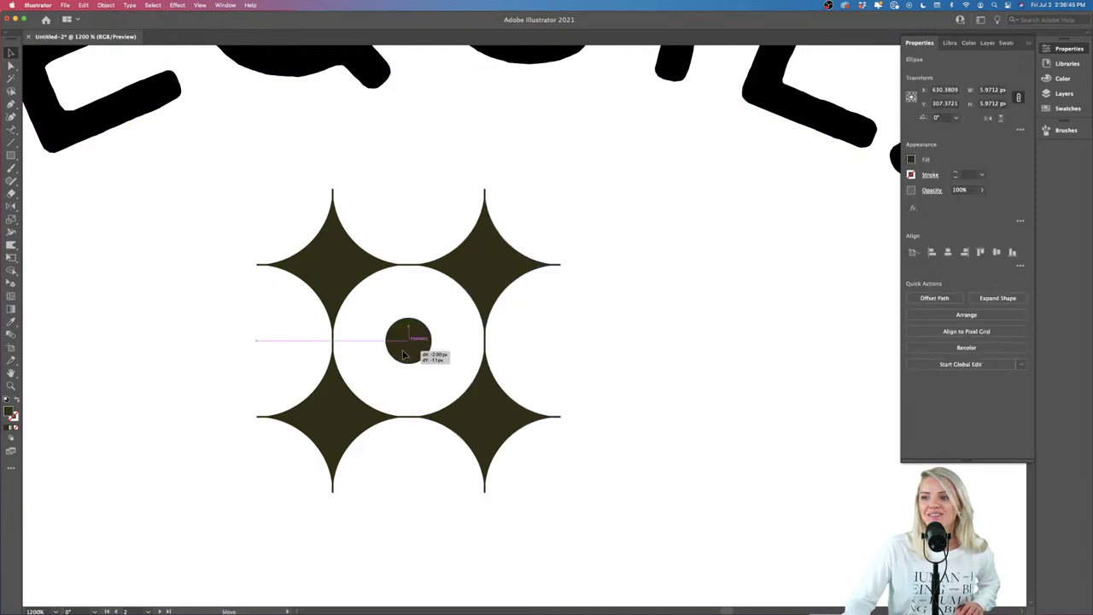
{"action": "scroll", "coordinate": [429, 383], "scroll_direction": "down", "scroll_amount": 2}
{"action": "left_click", "coordinate": [541, 453]}
{"action": "scroll", "coordinate": [541, 454], "scroll_direction": "down", "scroll_amount": 2}
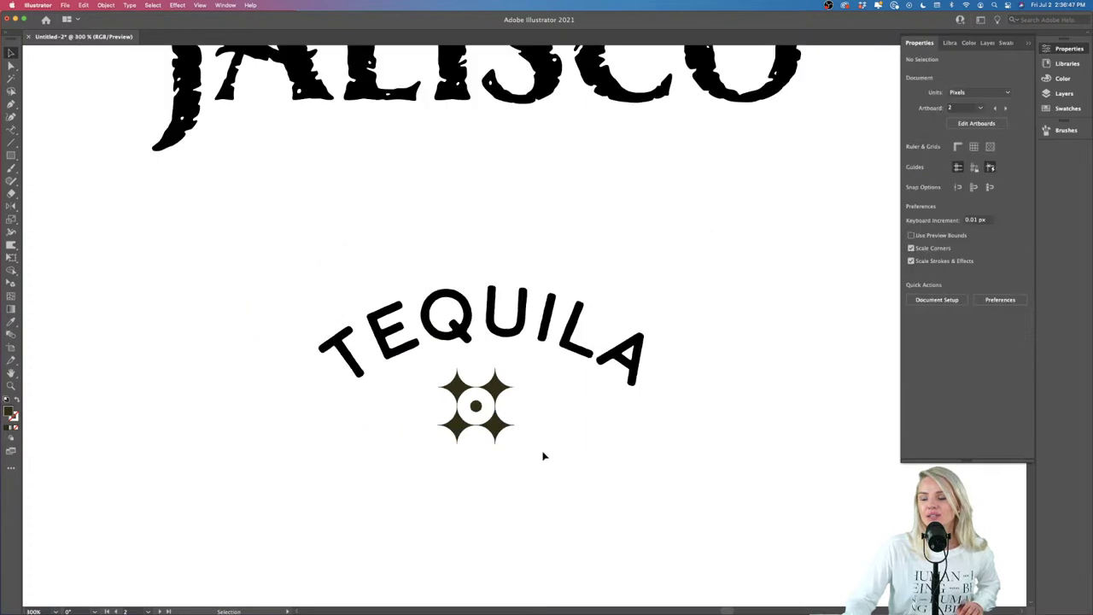
Step: Move the arched TEQUILA below the star-and-dot motif and raise the JALISCO wordmark slightly towards it
{"action": "scroll", "coordinate": [542, 455], "scroll_direction": "down", "scroll_amount": 2}
{"action": "scroll", "coordinate": [541, 452], "scroll_direction": "down", "scroll_amount": 5}
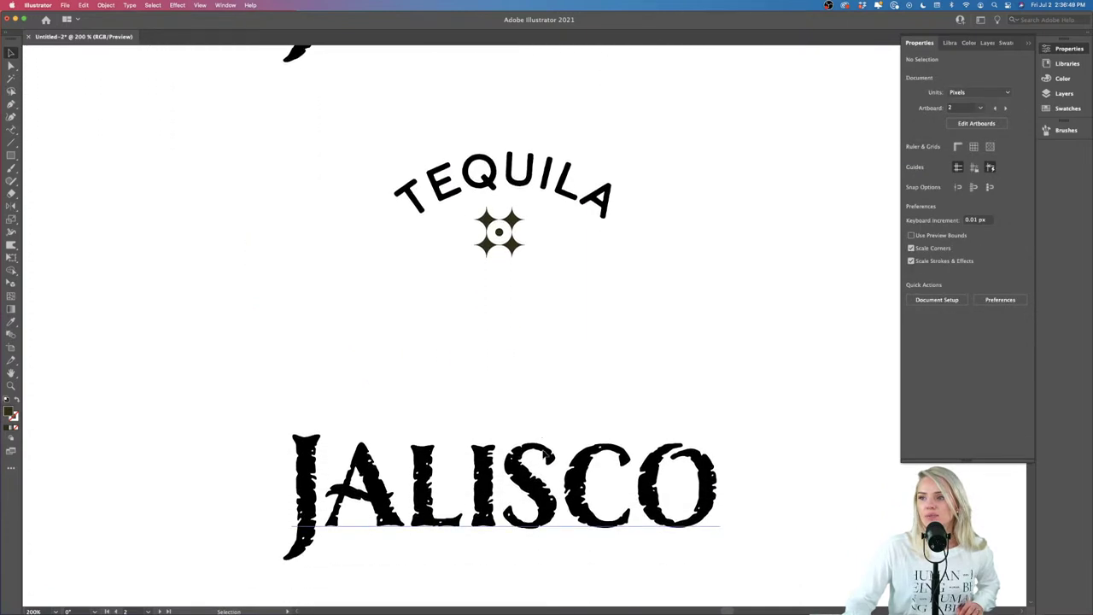
{"action": "scroll", "coordinate": [532, 497], "scroll_direction": "down", "scroll_amount": 2}
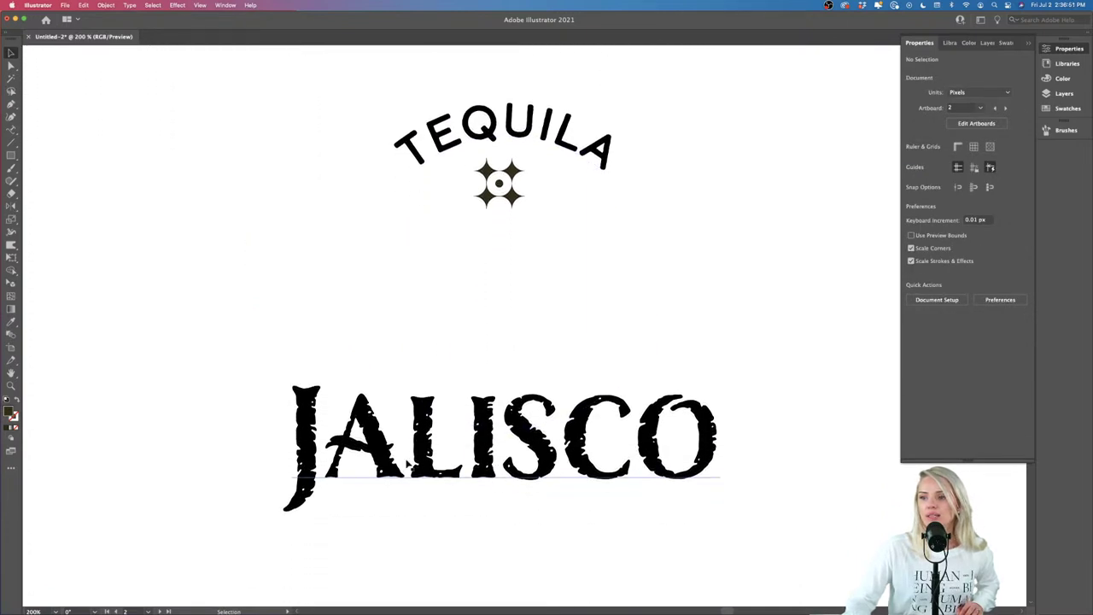
{"action": "scroll", "coordinate": [575, 448], "scroll_direction": "down", "scroll_amount": 1}
{"action": "left_click", "coordinate": [566, 491]}
{"action": "scroll", "coordinate": [567, 495], "scroll_direction": "down", "scroll_amount": 3}
{"action": "scroll", "coordinate": [566, 497], "scroll_direction": "down", "scroll_amount": 1}
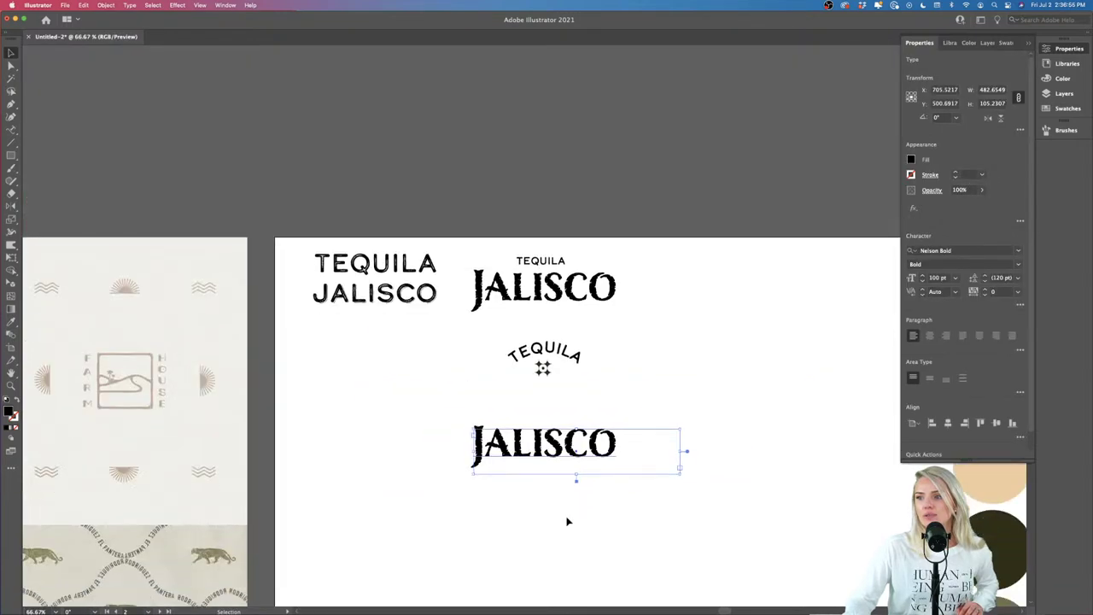
{"action": "left_click", "coordinate": [568, 512]}
{"action": "mouse_move", "coordinate": [543, 367]}
{"action": "left_mouse_down"}
{"action": "mouse_move", "coordinate": [538, 380]}
{"action": "mouse_move", "coordinate": [543, 368]}
{"action": "left_mouse_up"}
{"action": "left_click", "coordinate": [611, 386]}
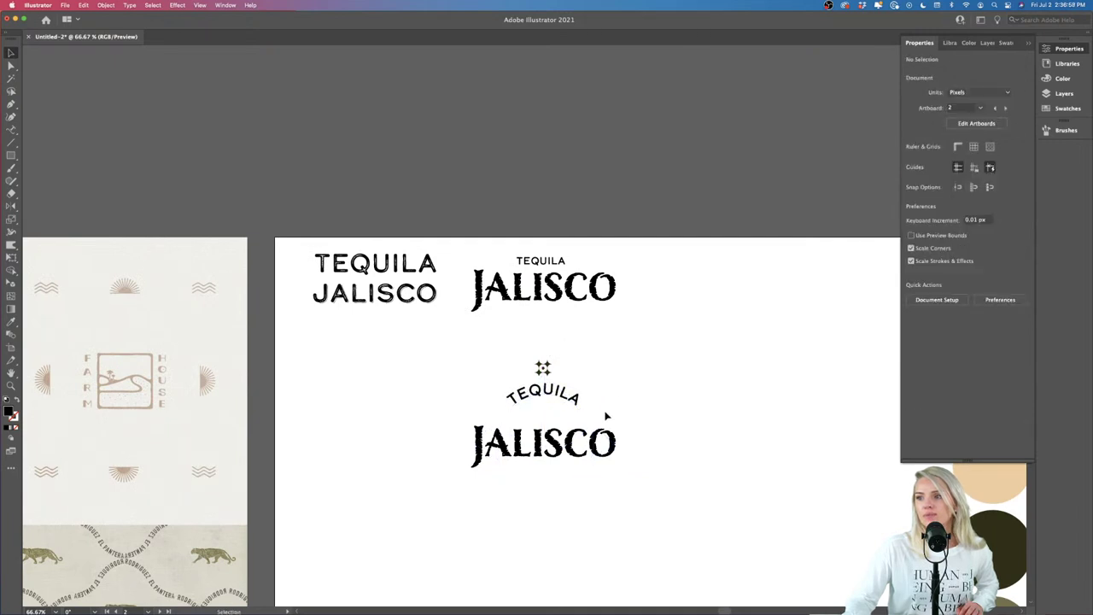
{"action": "mouse_move", "coordinate": [563, 456]}
{"action": "left_mouse_down"}
{"action": "mouse_move", "coordinate": [564, 433]}
{"action": "mouse_move", "coordinate": [563, 447]}
{"action": "left_mouse_up"}
{"action": "scroll", "coordinate": [582, 385], "scroll_direction": "up", "scroll_amount": 2}
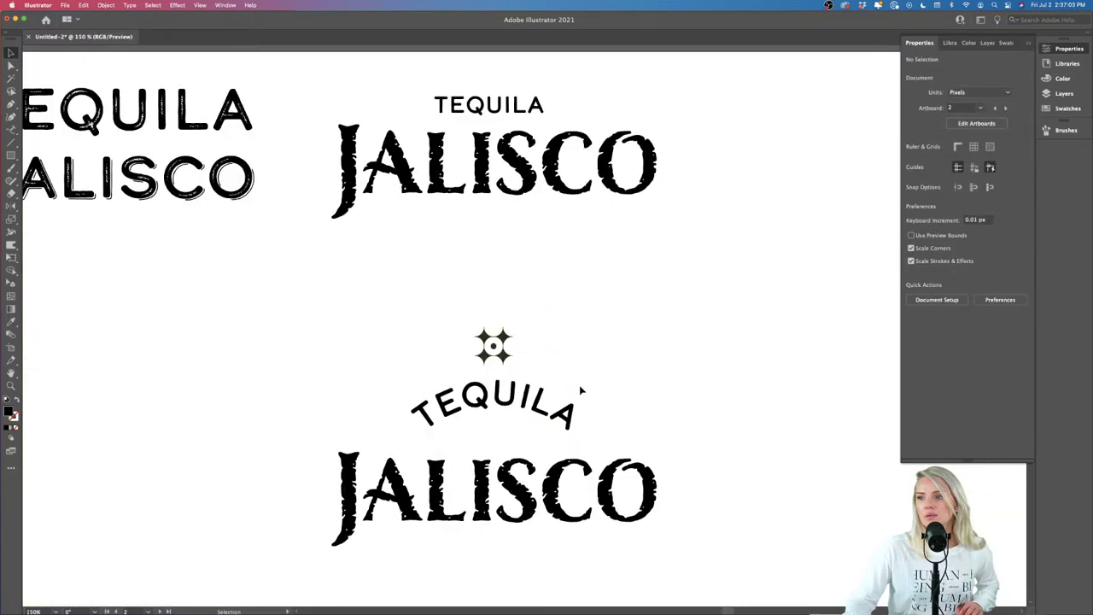
Step: Group the star-and-dot motif's shapes and flip the arched TEQUILA into an upward-curving arc beneath JALISCO
{"action": "left_click", "coordinate": [500, 353]}
{"action": "left_click", "coordinate": [500, 344]}
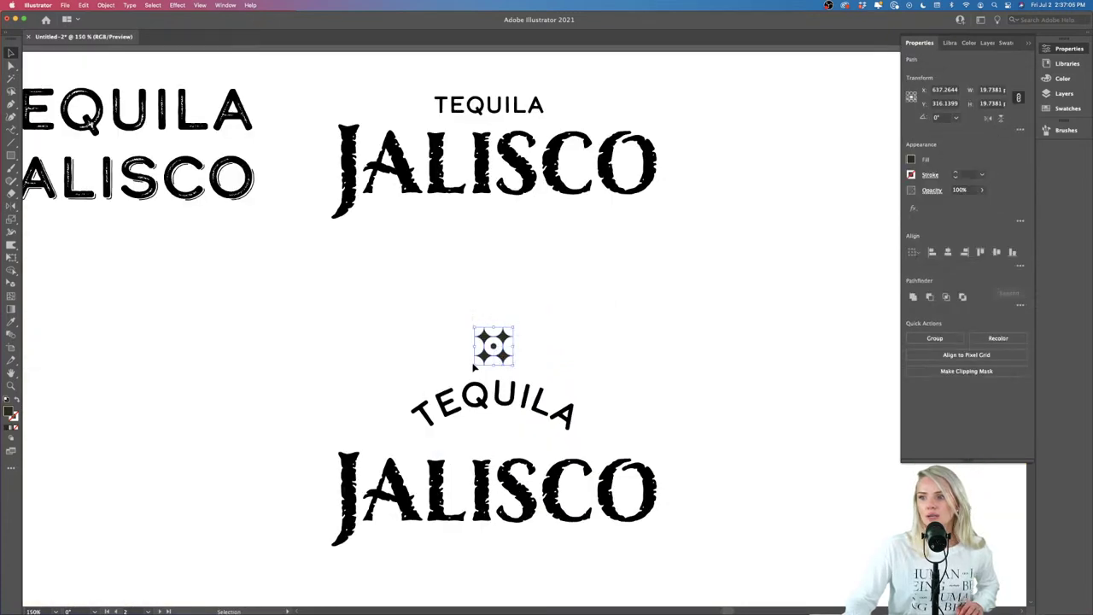
{"action": "left_click", "coordinate": [530, 406]}
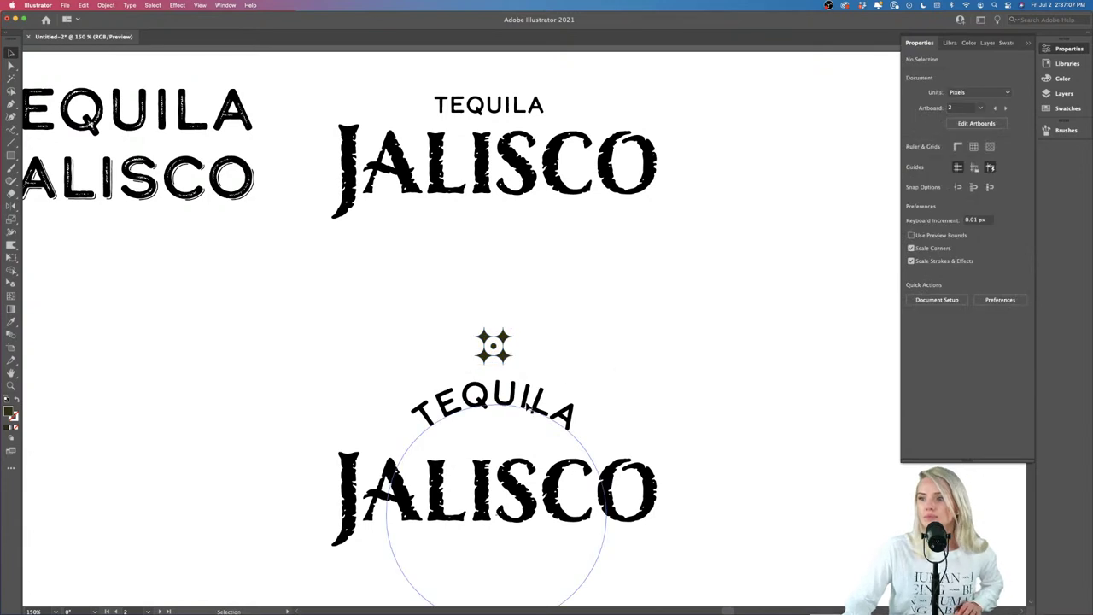
{"action": "scroll", "coordinate": [528, 404], "scroll_direction": "down", "scroll_amount": 1}
{"action": "scroll", "coordinate": [529, 405], "scroll_direction": "down", "scroll_amount": 2}
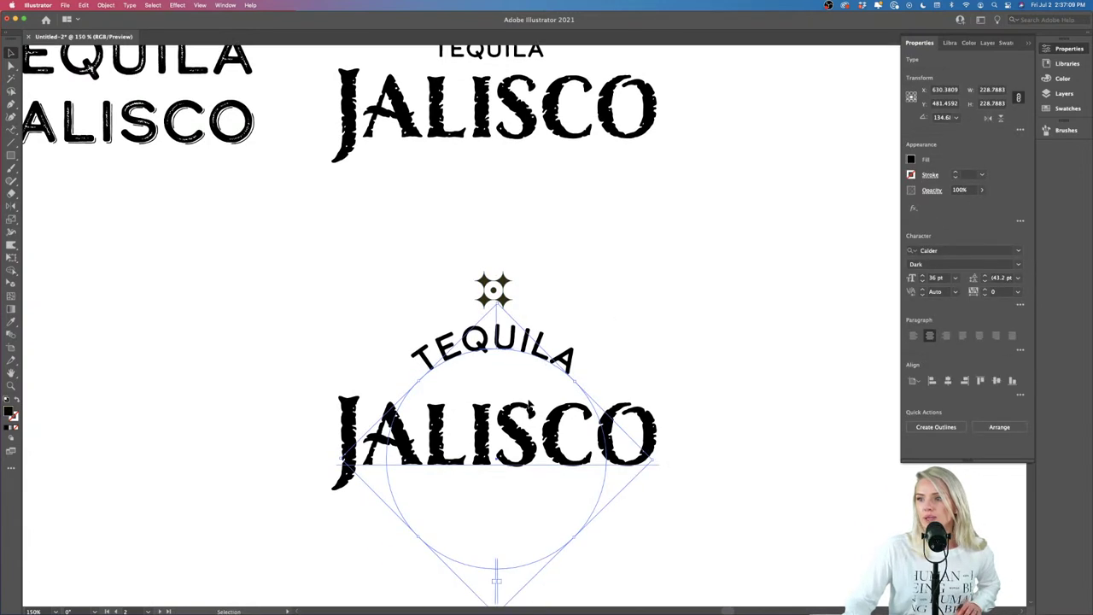
{"action": "left_click_drag", "start_coordinate": [499, 287], "coordinate": [499, 342]}
{"action": "left_click", "coordinate": [688, 549]}
{"action": "left_click_drag", "start_coordinate": [494, 522], "coordinate": [564, 504]}
Step: Enlarge the star-and-dot motif and centre it just above JALISCO
{"action": "left_click_drag", "start_coordinate": [507, 269], "coordinate": [515, 304]}
{"action": "left_click", "coordinate": [670, 334]}
{"action": "scroll", "coordinate": [670, 337], "scroll_direction": "down", "scroll_amount": 5}
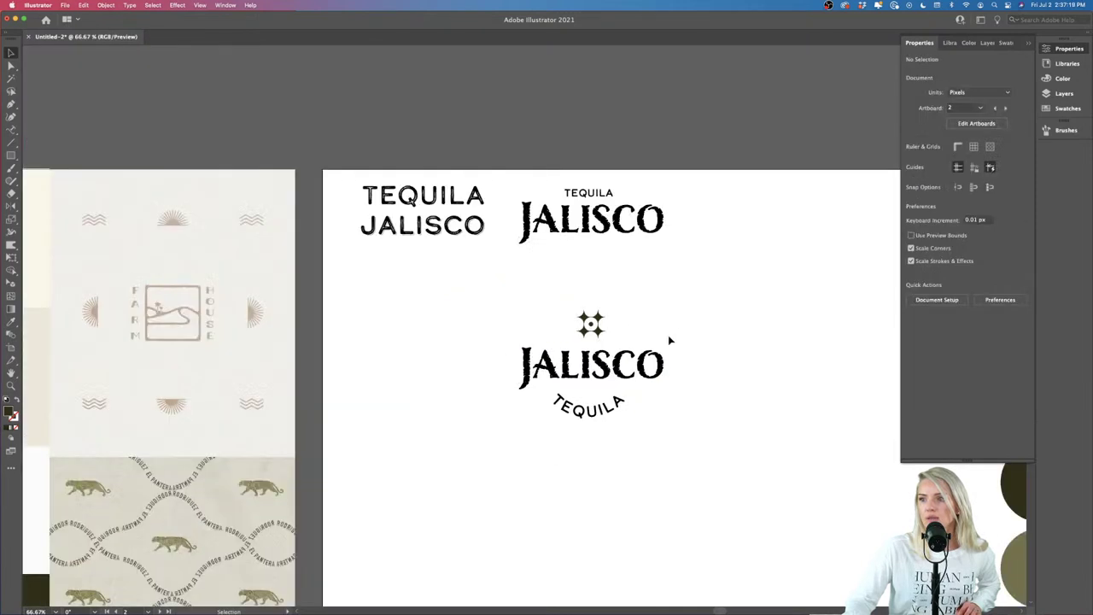
{"action": "scroll", "coordinate": [597, 376], "scroll_direction": "right", "scroll_amount": 2}
Step: Nudge the curved TEQUILA slightly up and to the right beneath JALISCO
{"action": "left_click", "coordinate": [546, 391]}
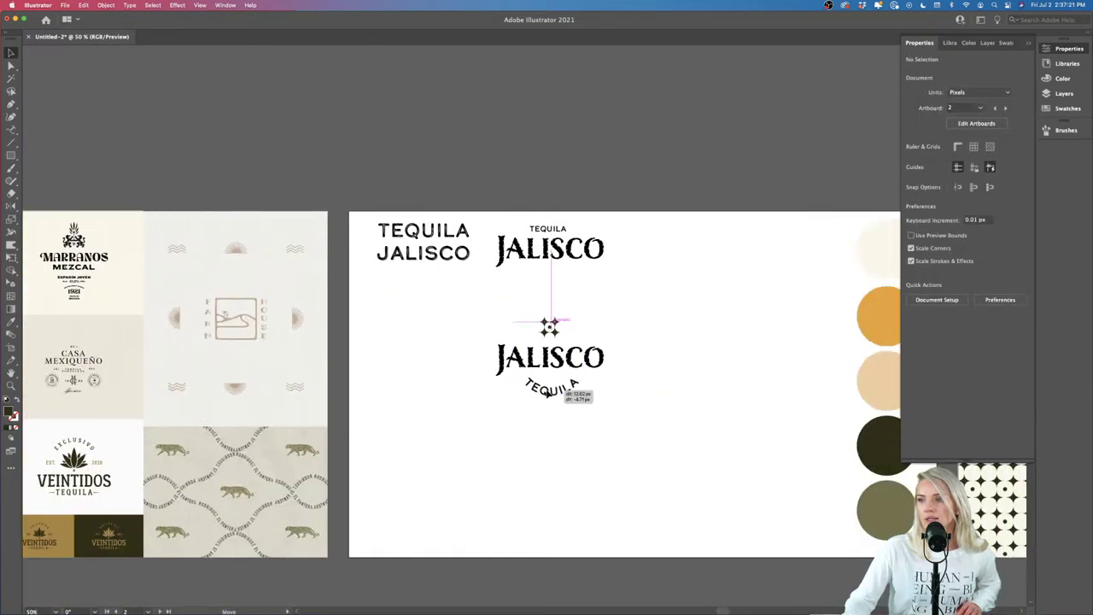
{"action": "left_click", "coordinate": [590, 429]}
{"action": "scroll", "coordinate": [561, 342], "scroll_direction": "up", "scroll_amount": 2}
Step: Duplicate the motif, JALISCO and curved TEQUILA together to the left of the original logo
{"action": "left_click", "coordinate": [519, 400]}
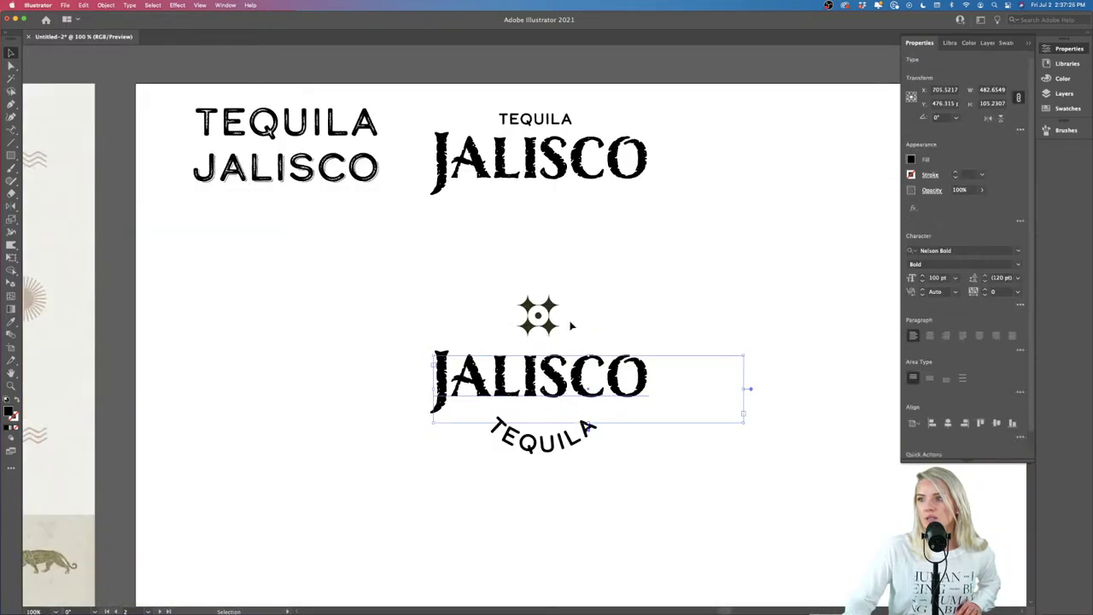
{"action": "left_click_drag", "start_coordinate": [600, 279], "coordinate": [530, 457]}
{"action": "left_click_drag", "start_coordinate": [589, 436], "coordinate": [346, 440]}
{"action": "scroll", "coordinate": [357, 487], "scroll_direction": "left", "scroll_amount": 5}
Step: Apply the Calder Dark Grit Shadow text style of the upper stacked JALISCO to the duplicated logo's JALISCO
{"action": "left_click", "coordinate": [374, 388]}
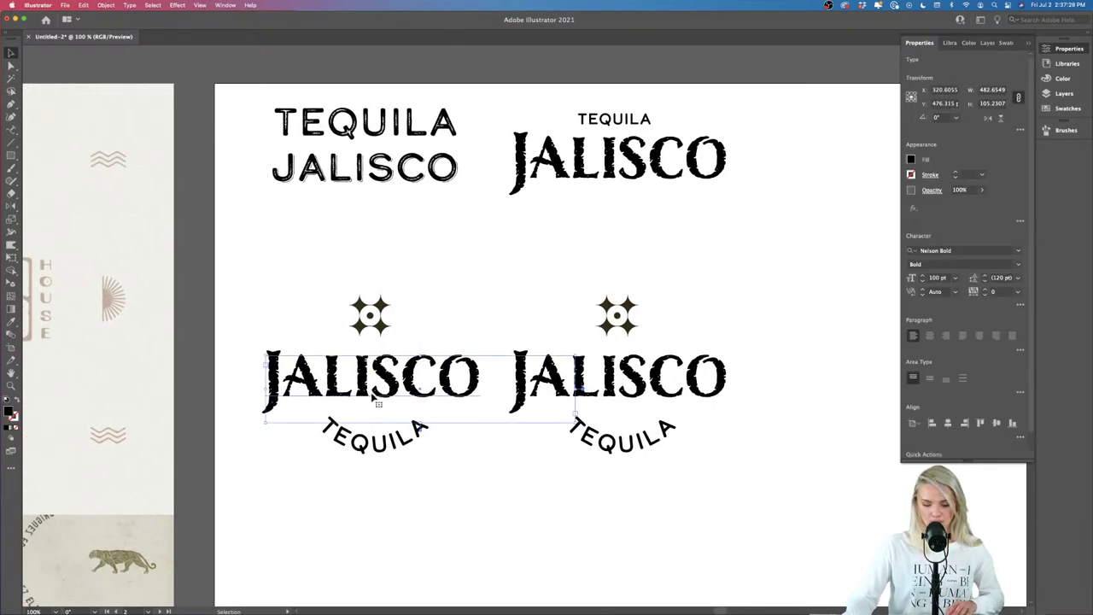
{"action": "key", "text": "i"}
{"action": "left_click", "coordinate": [358, 164]}
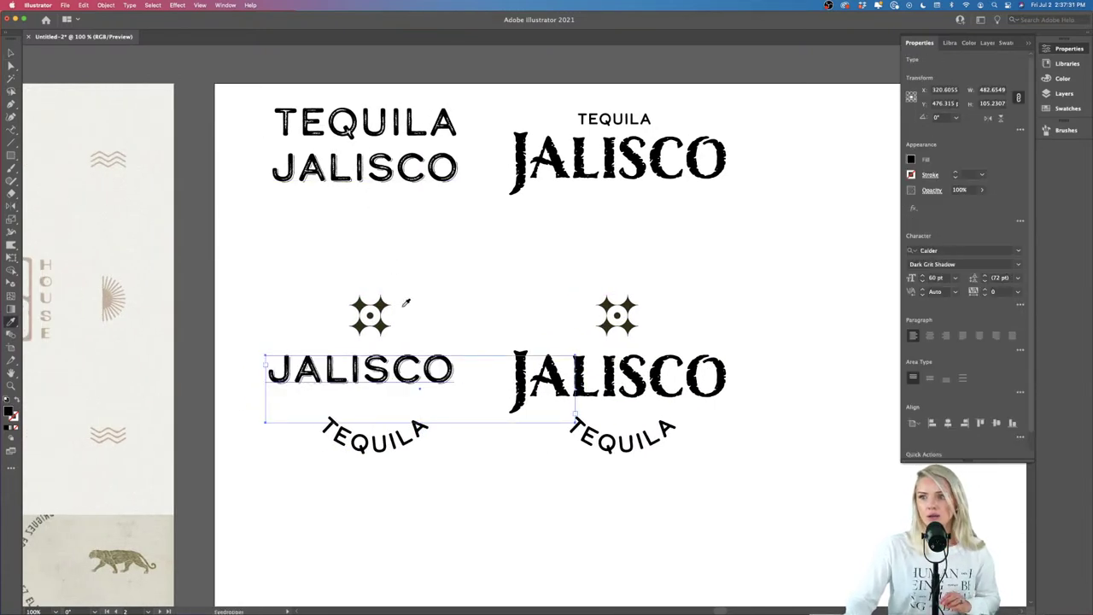
{"action": "key", "text": "v"}
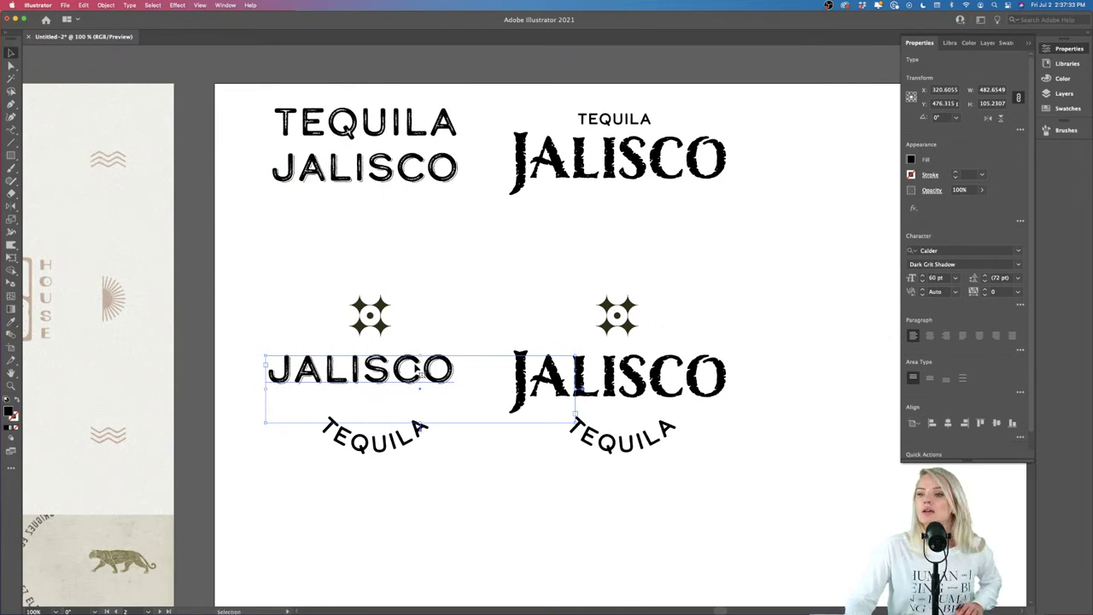
Step: Centre-align the restyled JALISCO beneath its motif and move the curved TEQUILA up closer to it
{"action": "left_click", "coordinate": [929, 336]}
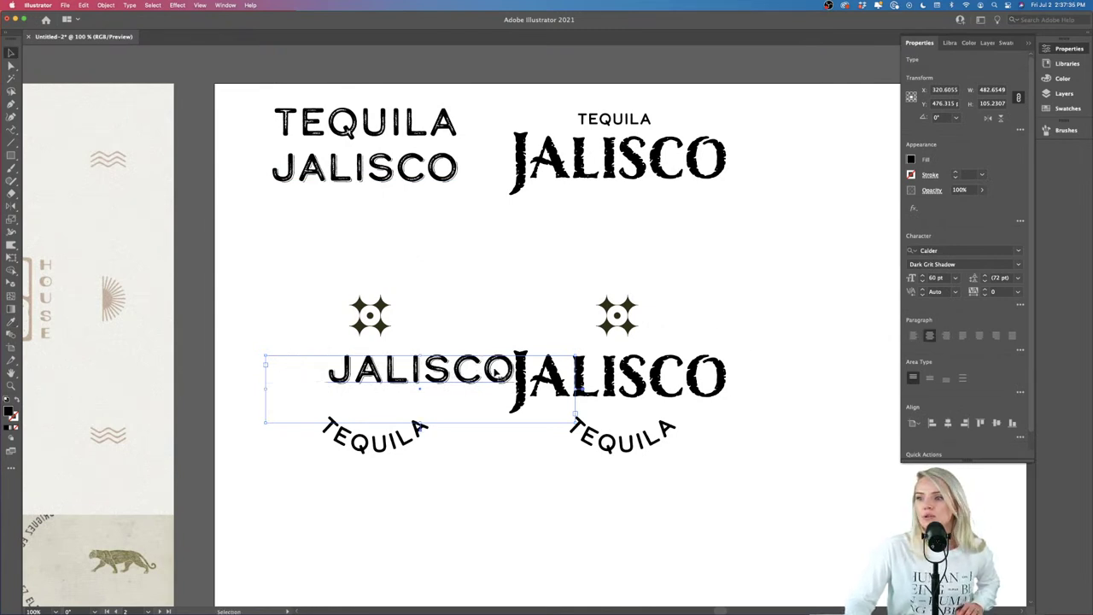
{"action": "left_click_drag", "start_coordinate": [465, 378], "coordinate": [420, 376]}
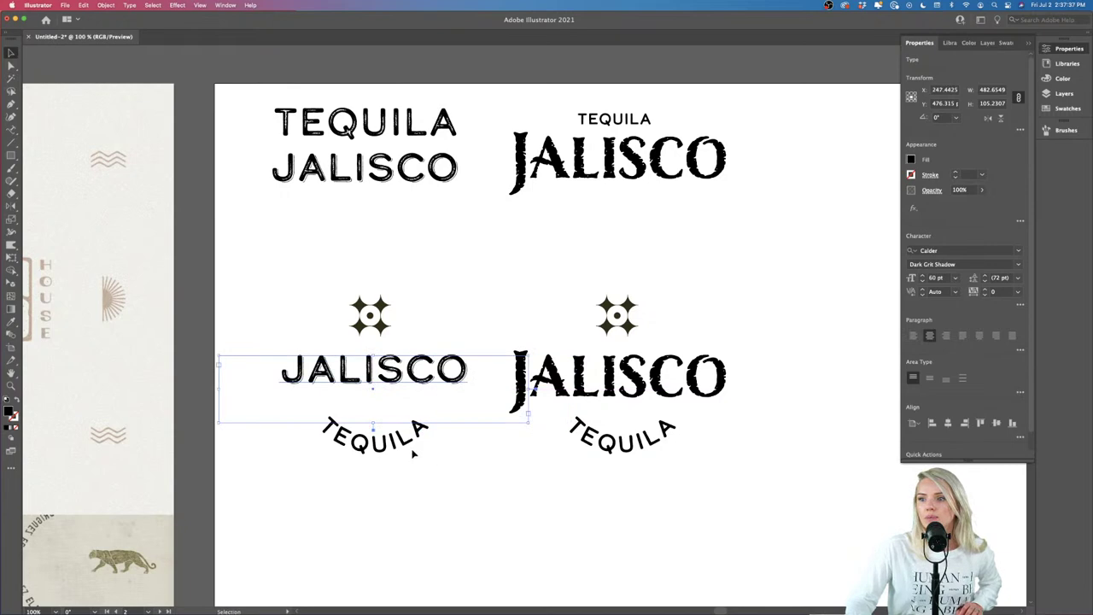
{"action": "left_click_drag", "start_coordinate": [410, 450], "coordinate": [402, 418]}
{"action": "scroll", "coordinate": [344, 378], "scroll_direction": "up", "scroll_amount": 3}
Step: Recolour the duplicated logo's motif, JALISCO and TEQUILA with the darkest olive palette circle's colour
{"action": "left_click", "coordinate": [464, 207]}
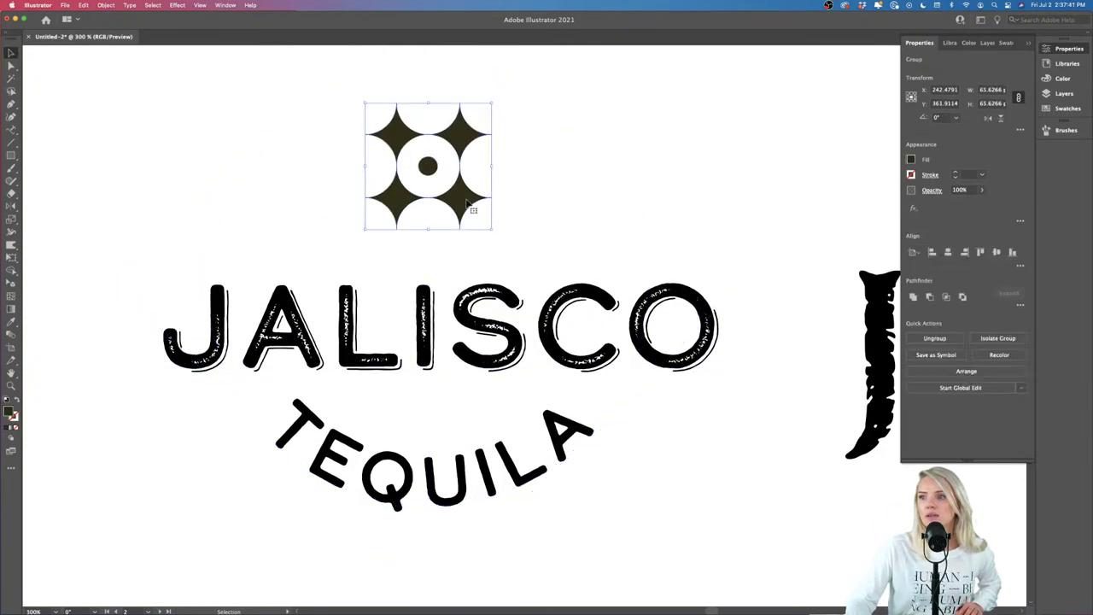
{"action": "left_click", "coordinate": [505, 476], "text": "shift"}
{"action": "scroll", "coordinate": [505, 475], "scroll_direction": "down", "scroll_amount": 5}
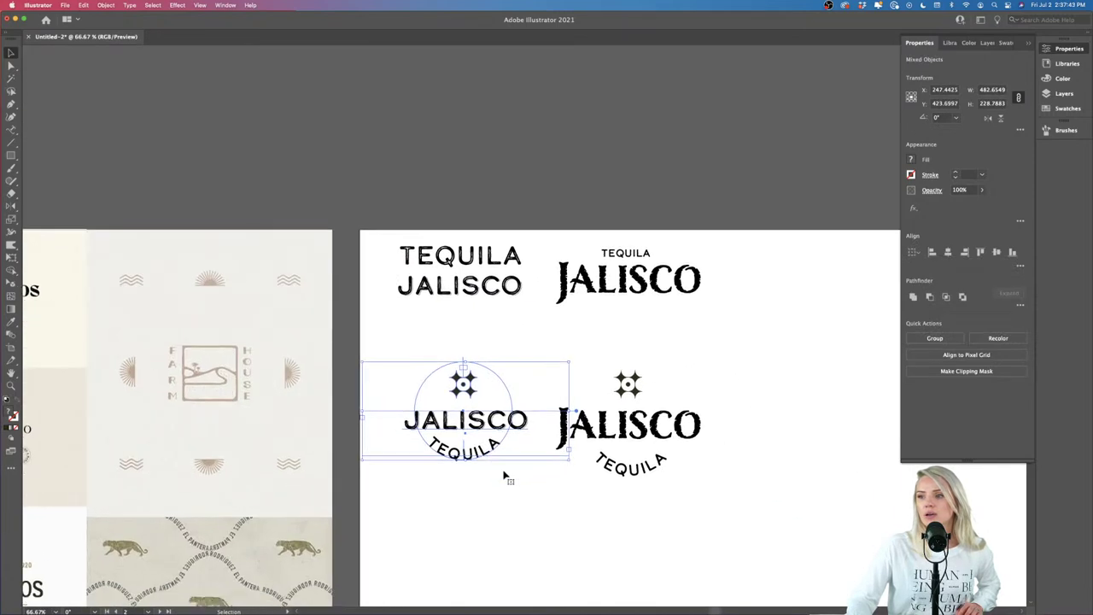
{"action": "scroll", "coordinate": [506, 471], "scroll_direction": "right", "scroll_amount": 6}
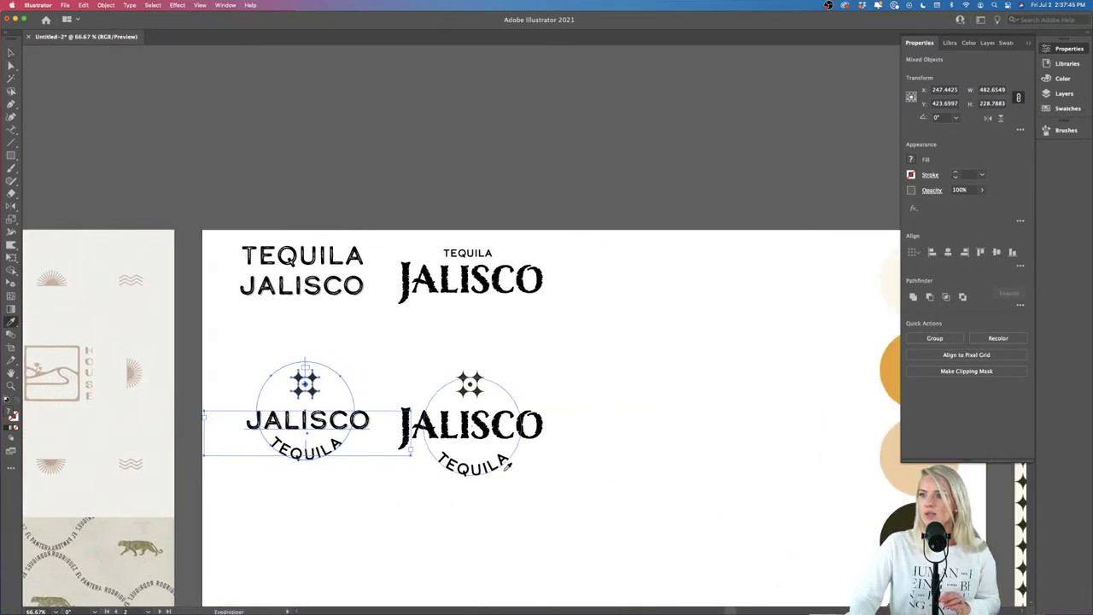
{"action": "scroll", "coordinate": [508, 467], "scroll_direction": "down", "scroll_amount": 1}
{"action": "key", "text": "i"}
{"action": "left_click", "coordinate": [770, 551]}
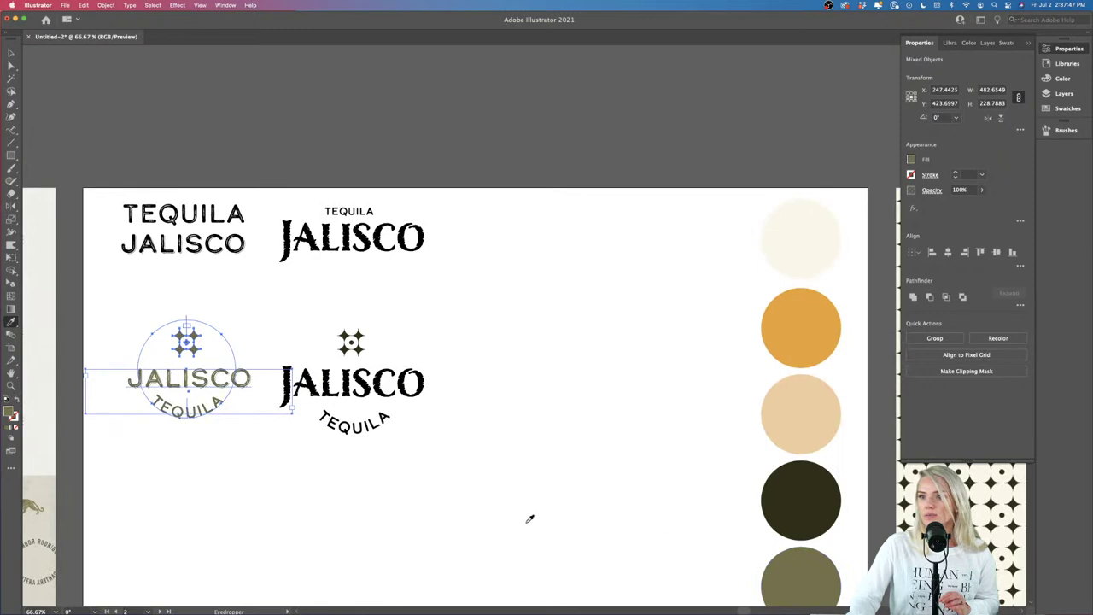
{"action": "scroll", "coordinate": [507, 518], "scroll_direction": "left", "scroll_amount": 5}
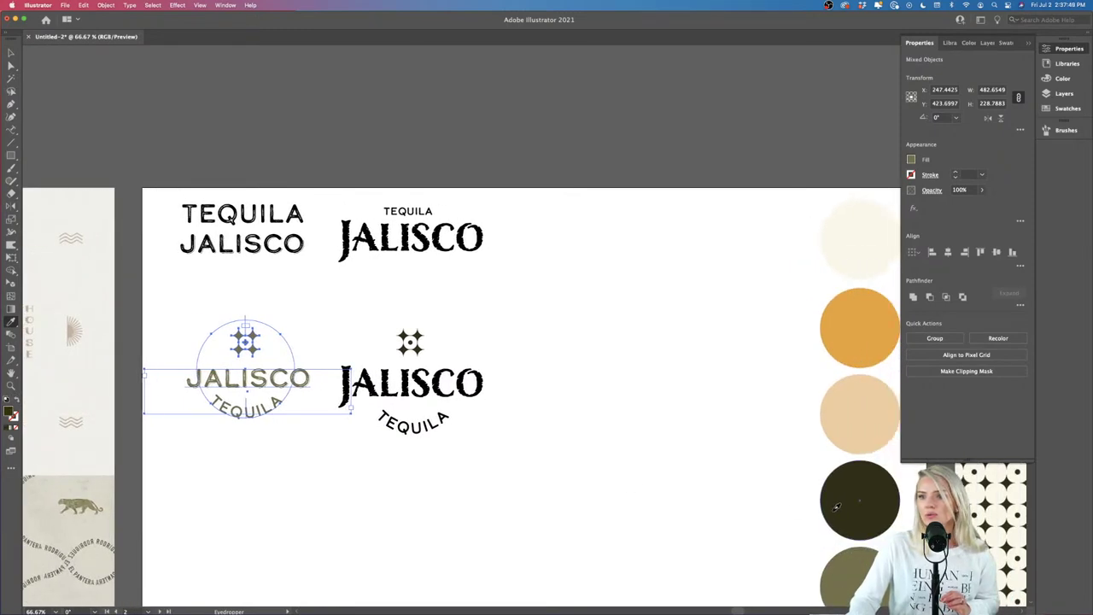
{"action": "left_click", "coordinate": [836, 508]}
{"action": "key", "text": "v"}
{"action": "left_click", "coordinate": [332, 449]}
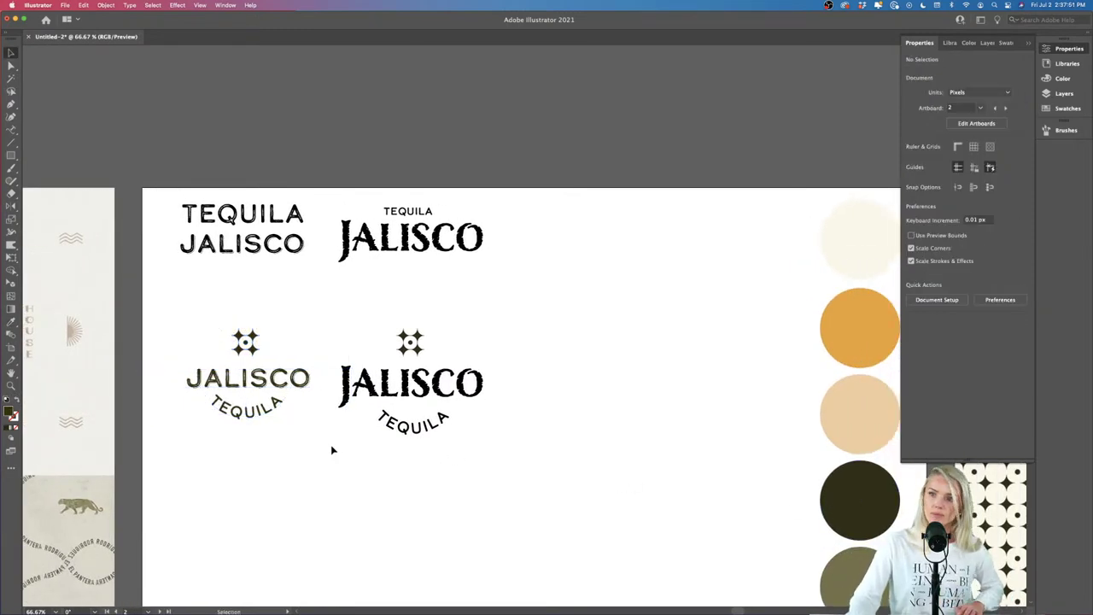
Step: Scale the duplicated logo's motif down to about two thirds and place it closer above JALISCO
{"action": "scroll", "coordinate": [332, 450], "scroll_direction": "left", "scroll_amount": 3}
{"action": "scroll", "coordinate": [305, 401], "scroll_direction": "up", "scroll_amount": 4}
{"action": "left_click", "coordinate": [355, 282]}
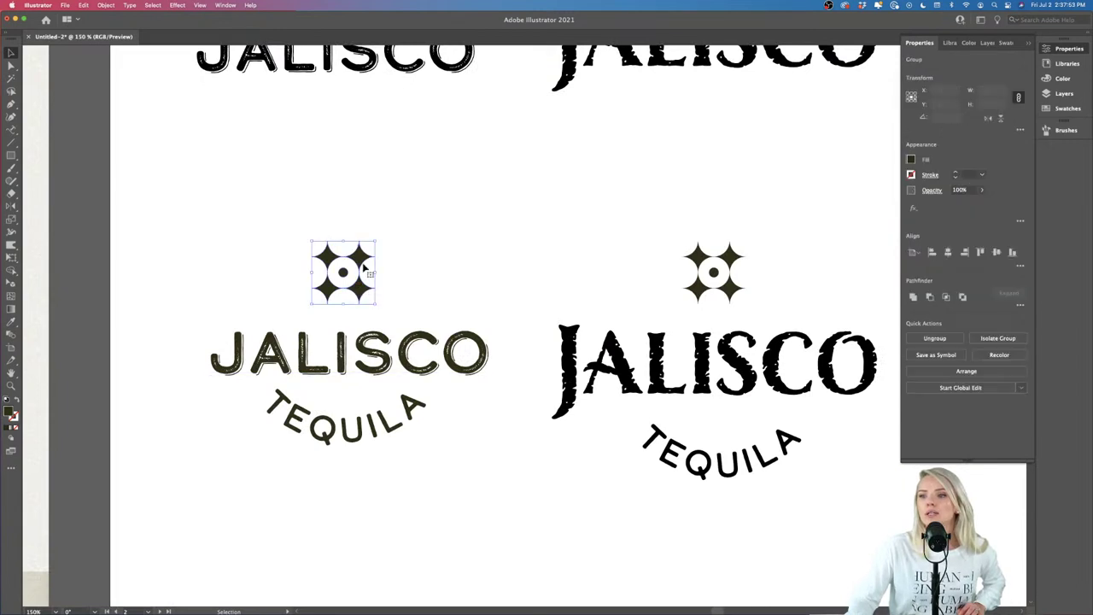
{"action": "scroll", "coordinate": [350, 261], "scroll_direction": "up", "scroll_amount": 2}
{"action": "left_click_drag", "start_coordinate": [385, 233], "coordinate": [360, 279]}
{"action": "left_click", "coordinate": [398, 317]}
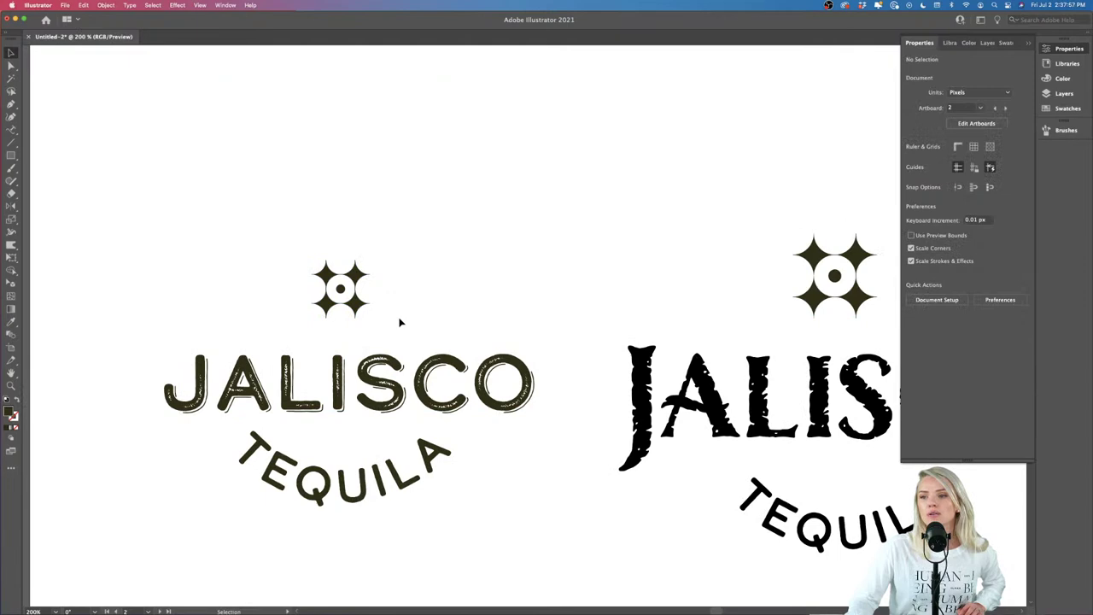
Step: Shrink the duplicated logo's star-and-dot motif slightly further around its centre
{"action": "scroll", "coordinate": [398, 317], "scroll_direction": "down", "scroll_amount": 6}
{"action": "scroll", "coordinate": [376, 316], "scroll_direction": "up", "scroll_amount": 4}
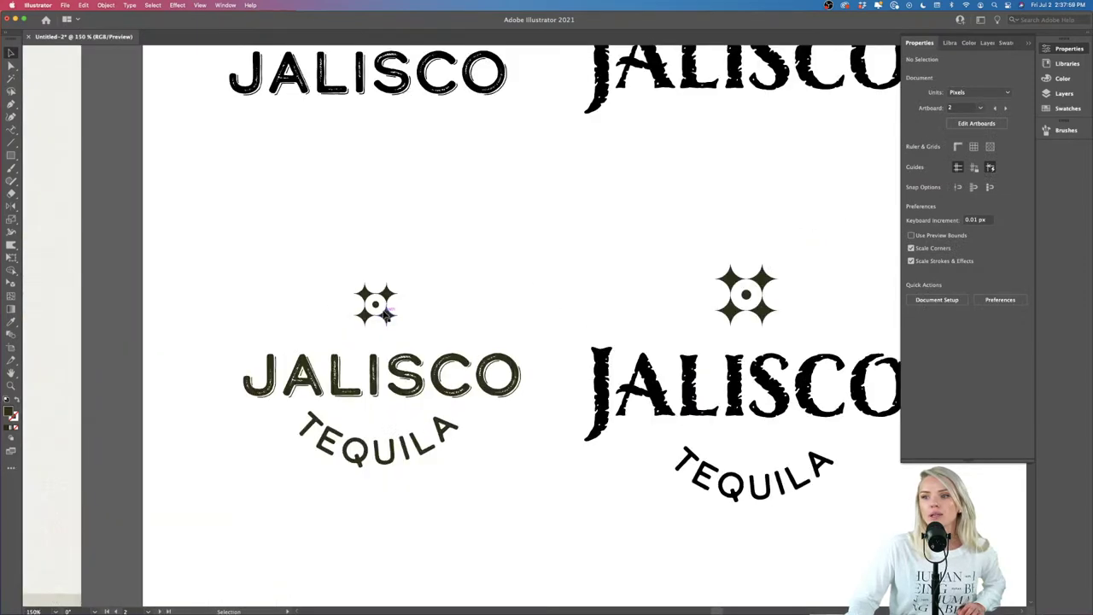
{"action": "scroll", "coordinate": [410, 320], "scroll_direction": "down", "scroll_amount": 2}
{"action": "scroll", "coordinate": [410, 320], "scroll_direction": "up", "scroll_amount": 3}
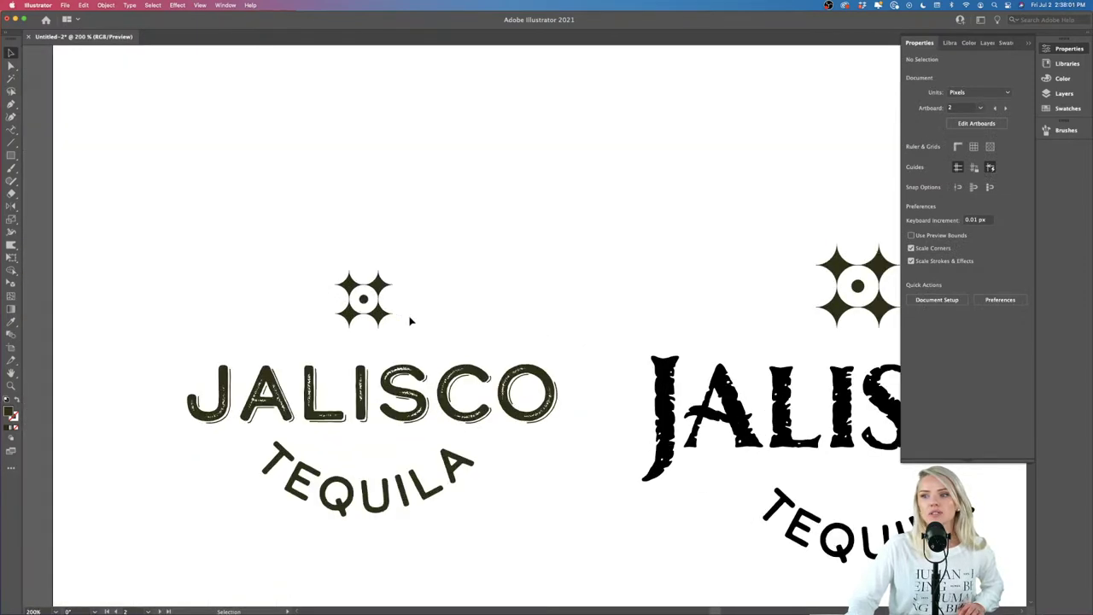
{"action": "scroll", "coordinate": [407, 392], "scroll_direction": "down", "scroll_amount": 5}
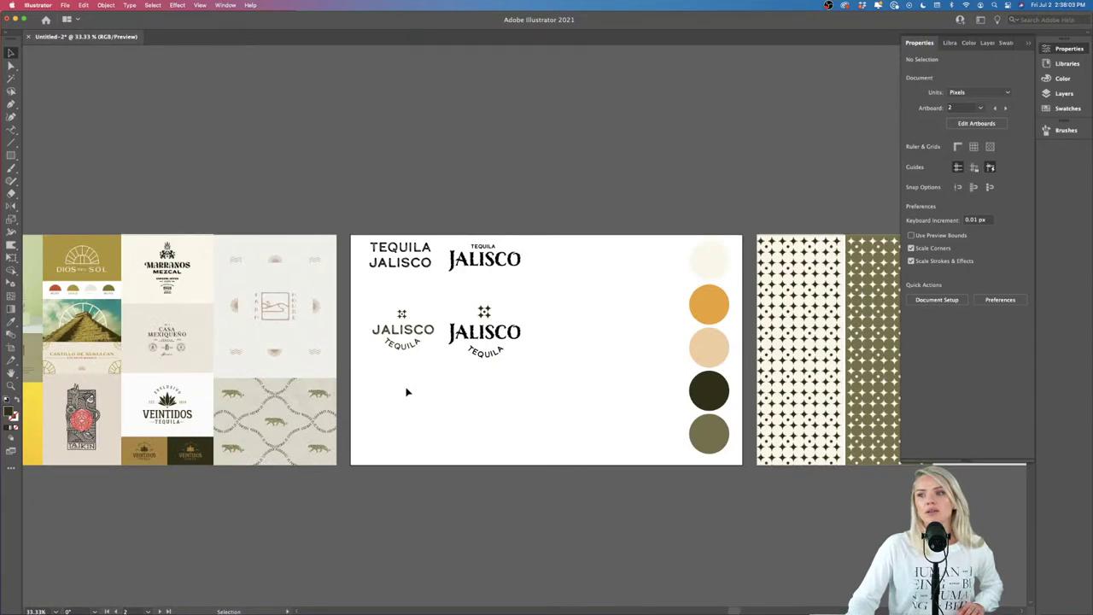
{"action": "scroll", "coordinate": [406, 392], "scroll_direction": "up", "scroll_amount": 3}
{"action": "scroll", "coordinate": [405, 390], "scroll_direction": "up", "scroll_amount": 1}
{"action": "scroll", "coordinate": [404, 287], "scroll_direction": "up", "scroll_amount": 3}
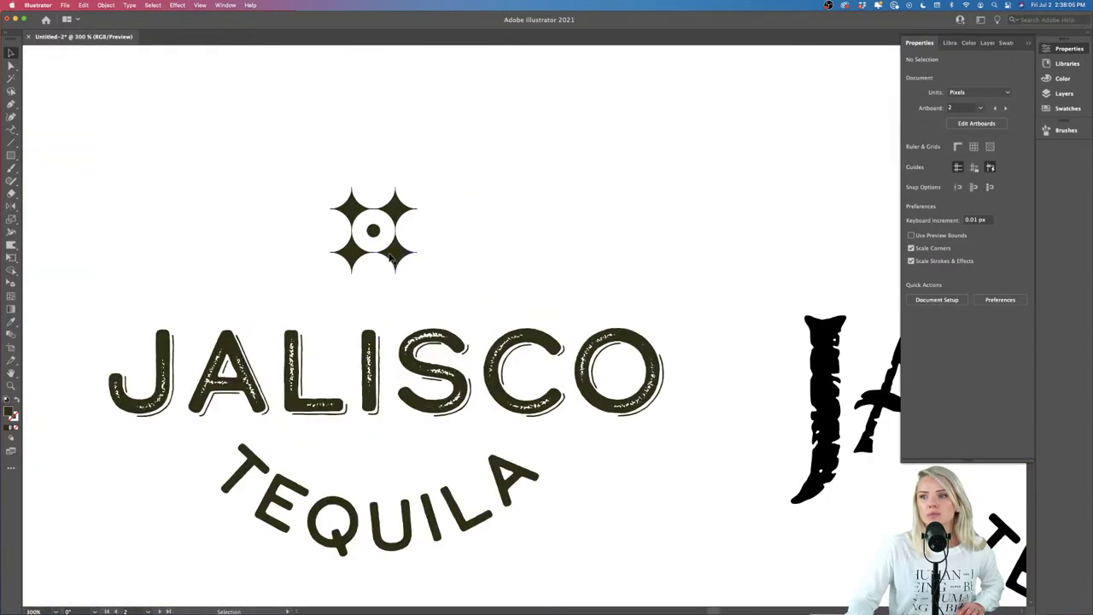
{"action": "left_click", "coordinate": [392, 265]}
{"action": "left_click_drag", "start_coordinate": [418, 186], "coordinate": [414, 191]}
{"action": "left_click", "coordinate": [408, 248]}
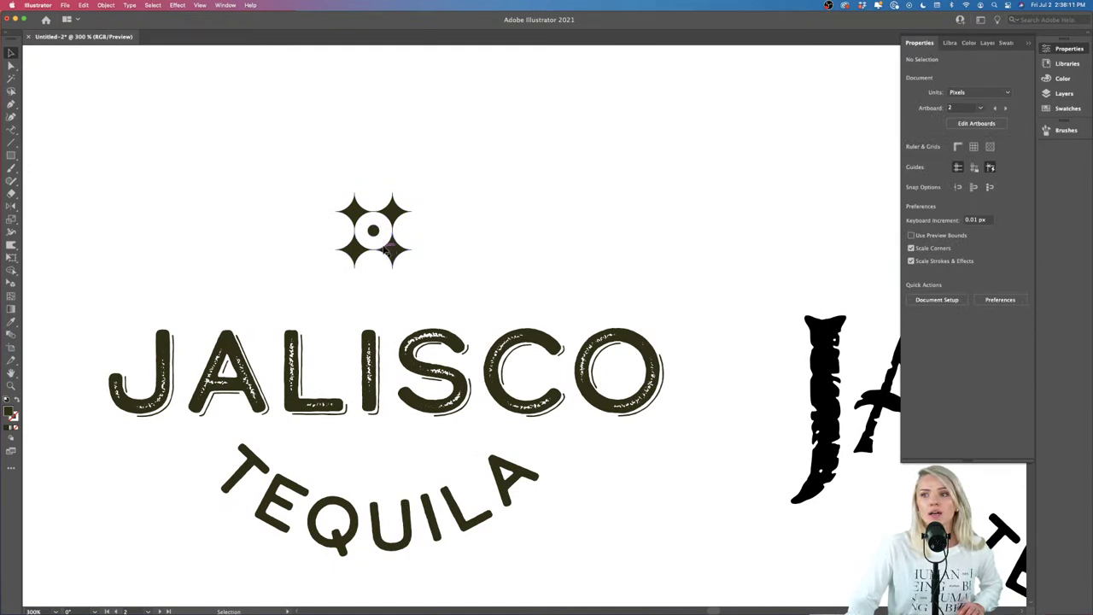
Step: Set the duplicated logo's curved TEQUILA to 21 pt and move it up closer beneath JALISCO
{"action": "scroll", "coordinate": [375, 251], "scroll_direction": "down", "scroll_amount": 2}
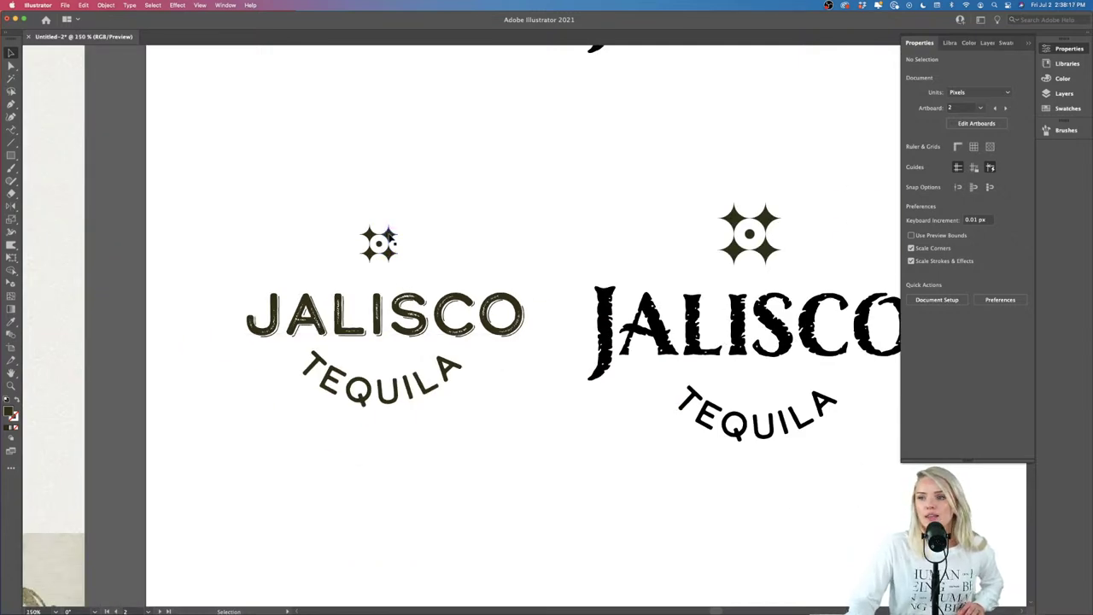
{"action": "scroll", "coordinate": [380, 242], "scroll_direction": "up", "scroll_amount": 4}
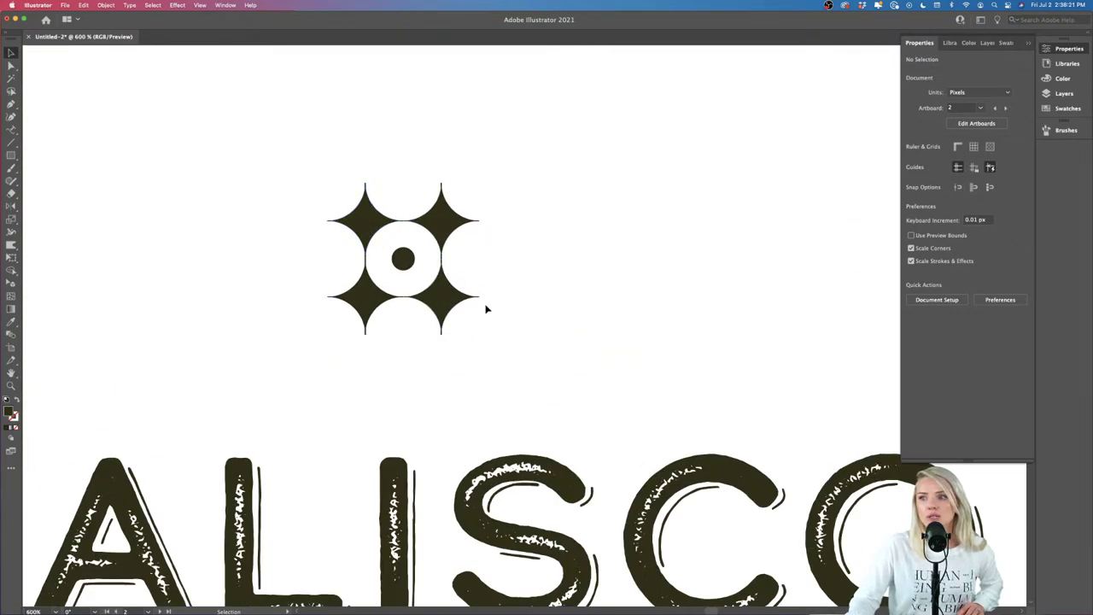
{"action": "scroll", "coordinate": [486, 307], "scroll_direction": "down", "scroll_amount": 5}
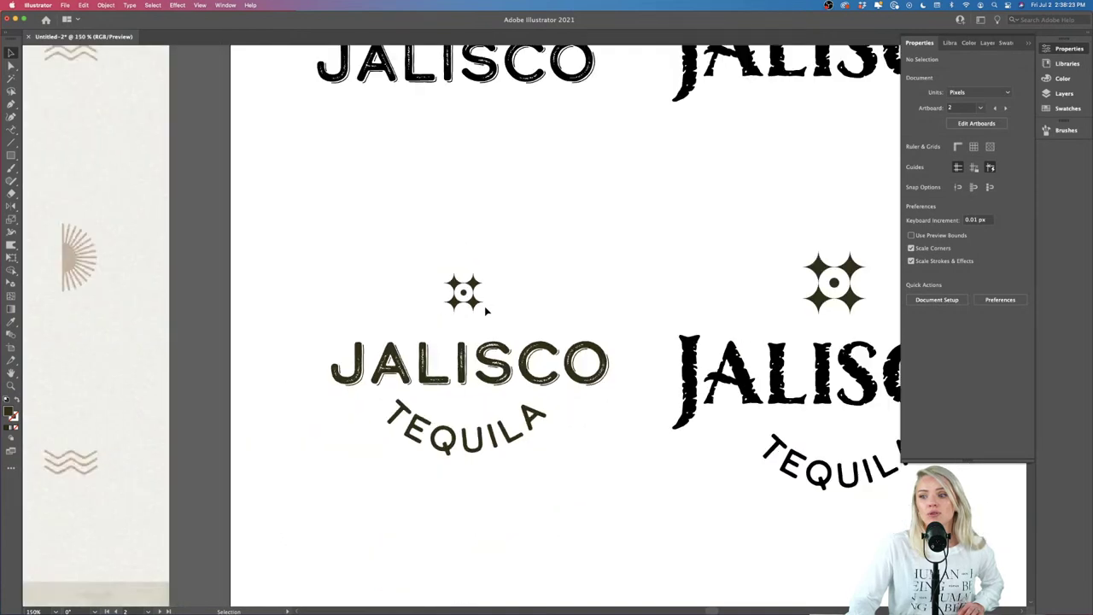
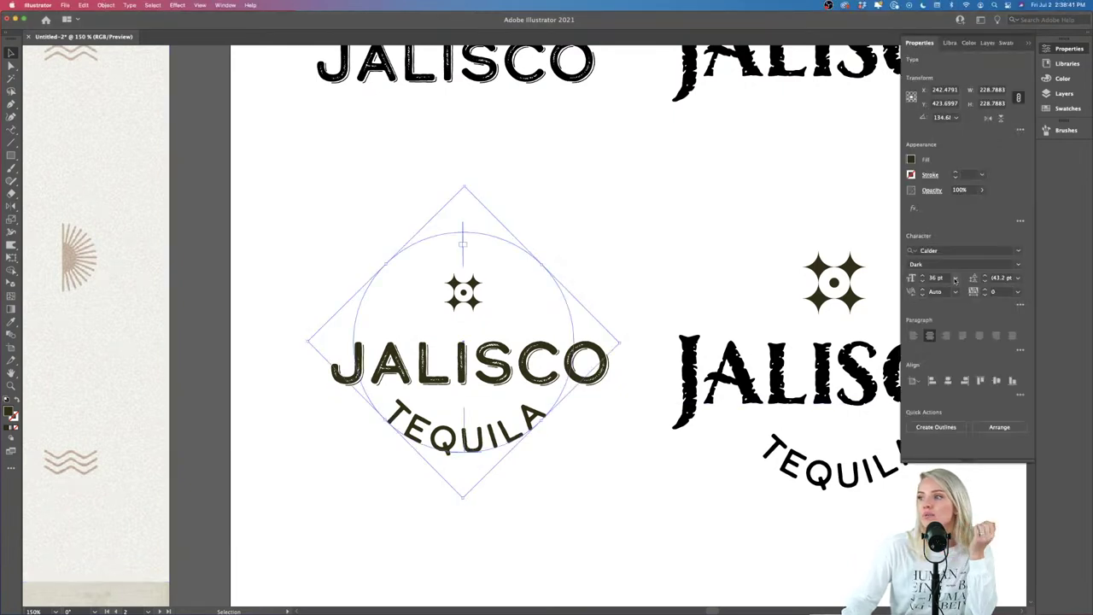
{"action": "left_click", "coordinate": [955, 278]}
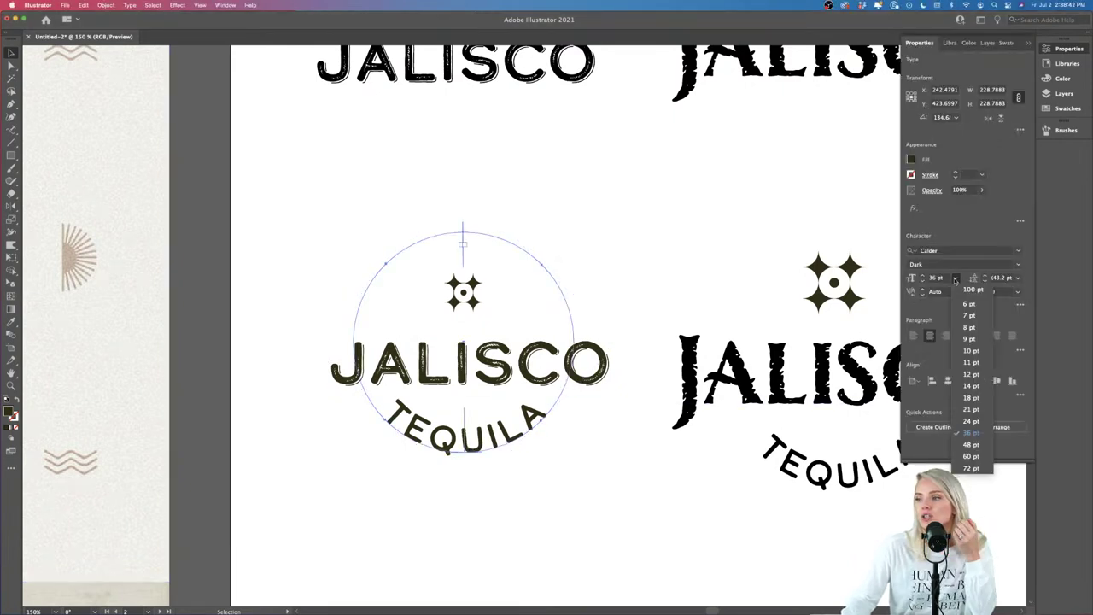
{"action": "left_click", "coordinate": [971, 411]}
{"action": "left_click", "coordinate": [682, 514]}
{"action": "mouse_move", "coordinate": [505, 438]}
{"action": "left_mouse_down"}
{"action": "mouse_move", "coordinate": [505, 415]}
{"action": "mouse_move", "coordinate": [506, 424]}
{"action": "left_mouse_up"}
{"action": "left_click", "coordinate": [510, 498]}
{"action": "left_click", "coordinate": [528, 497]}
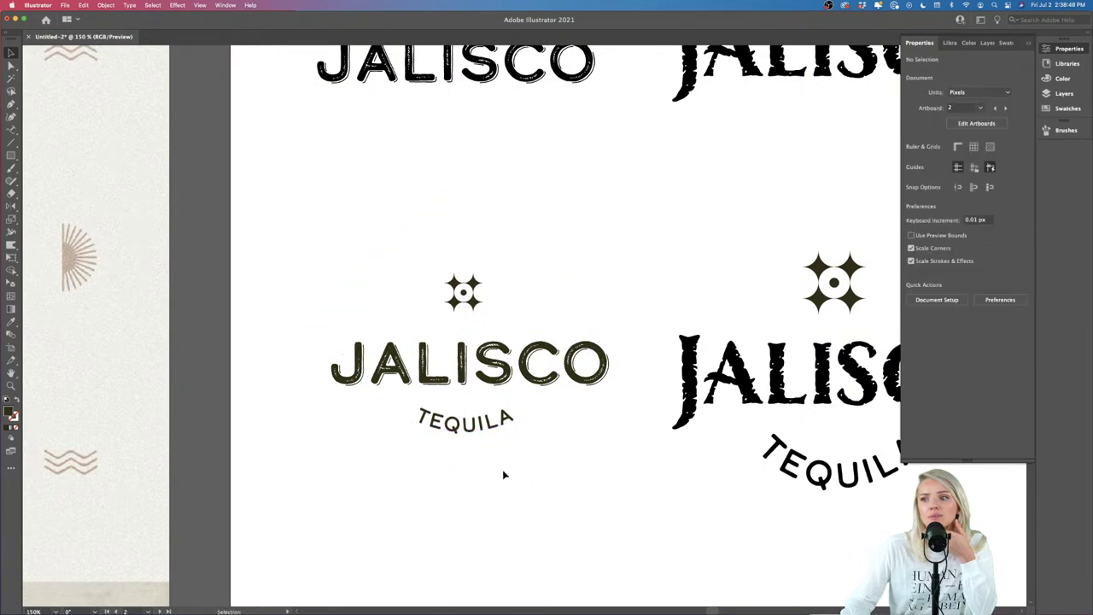
Step: Extend the olive logo's curved text to read ARTISANAL TEQUILA and move it away from the logo, into the empty space above
{"action": "double_click", "coordinate": [416, 418]}
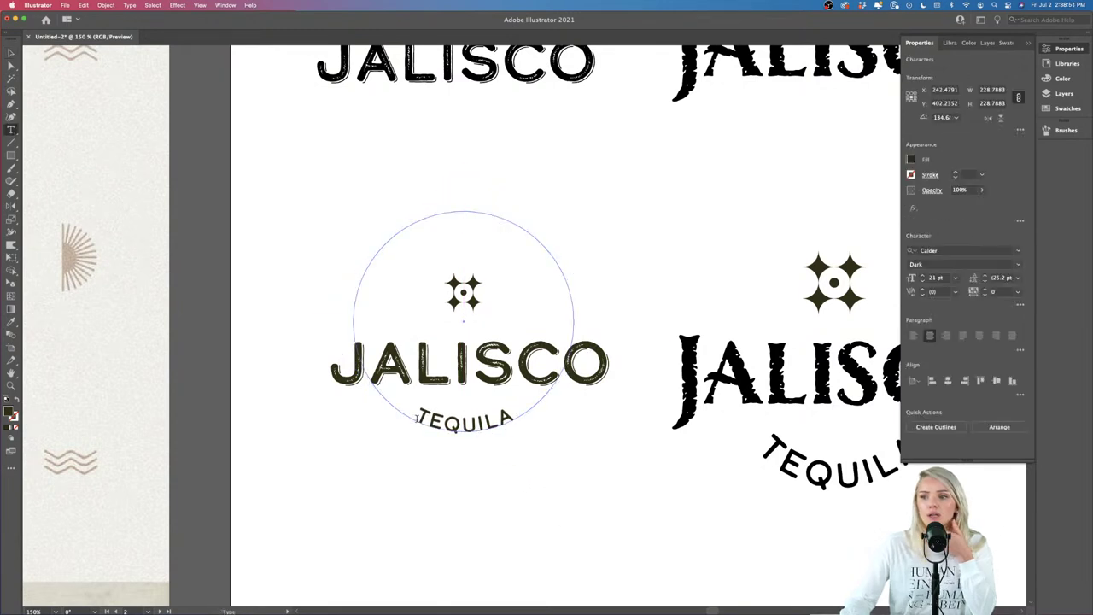
{"action": "type", "text": "ARTISANAL"}
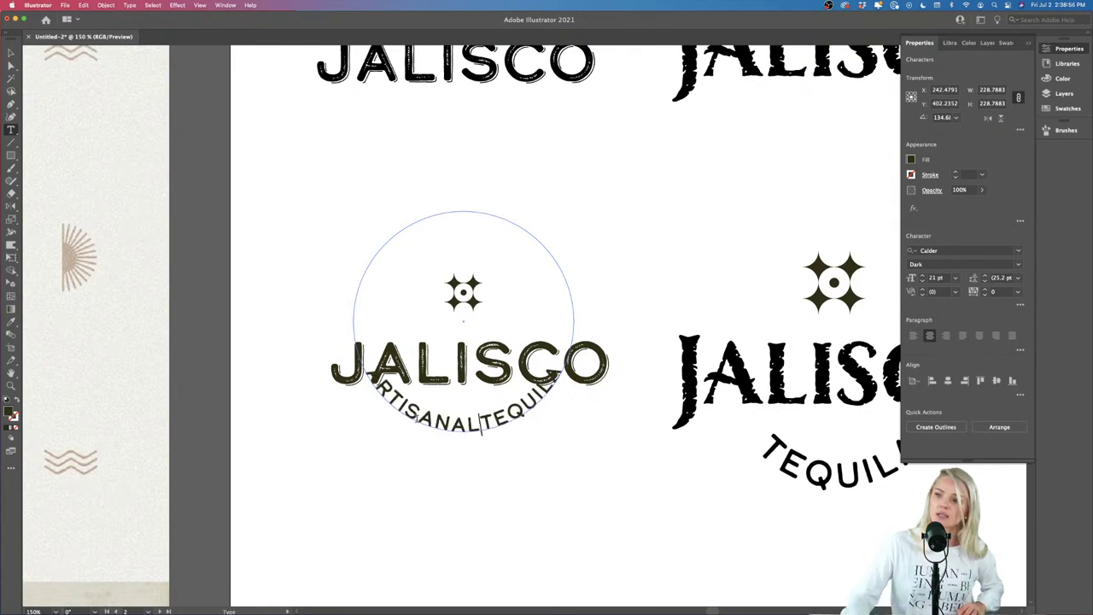
{"action": "left_click", "coordinate": [11, 52]}
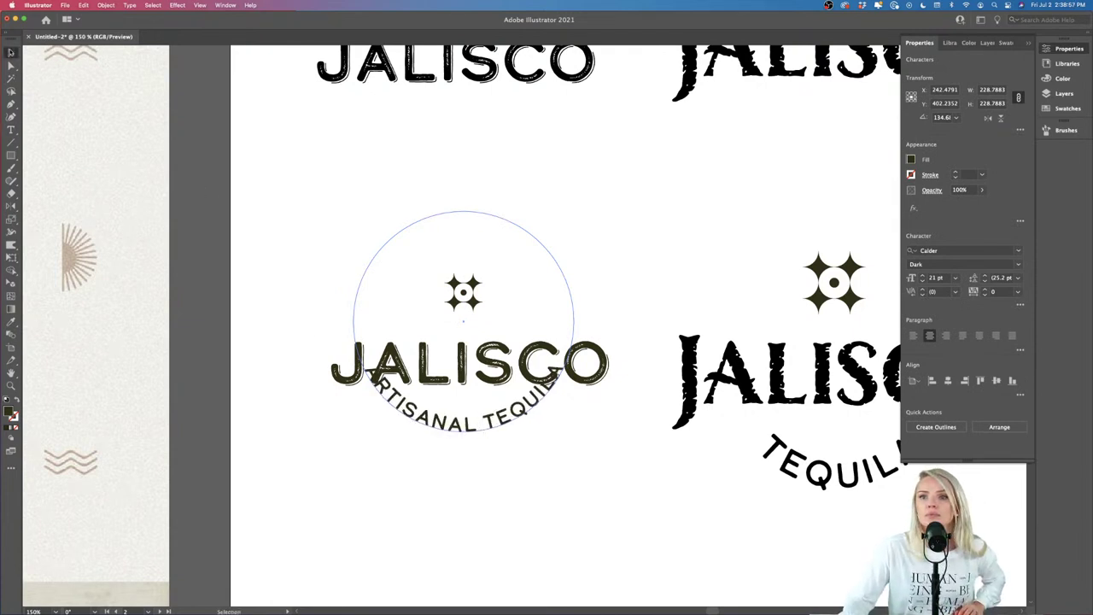
{"action": "left_click_drag", "start_coordinate": [476, 399], "coordinate": [668, 273]}
Step: Place the small straight TEQUILA text from above the serif JALISCO wordmark directly beneath the olive JALISCO wordmark
{"action": "scroll", "coordinate": [666, 282], "scroll_direction": "up", "scroll_amount": 4}
{"action": "scroll", "coordinate": [666, 282], "scroll_direction": "right", "scroll_amount": 3}
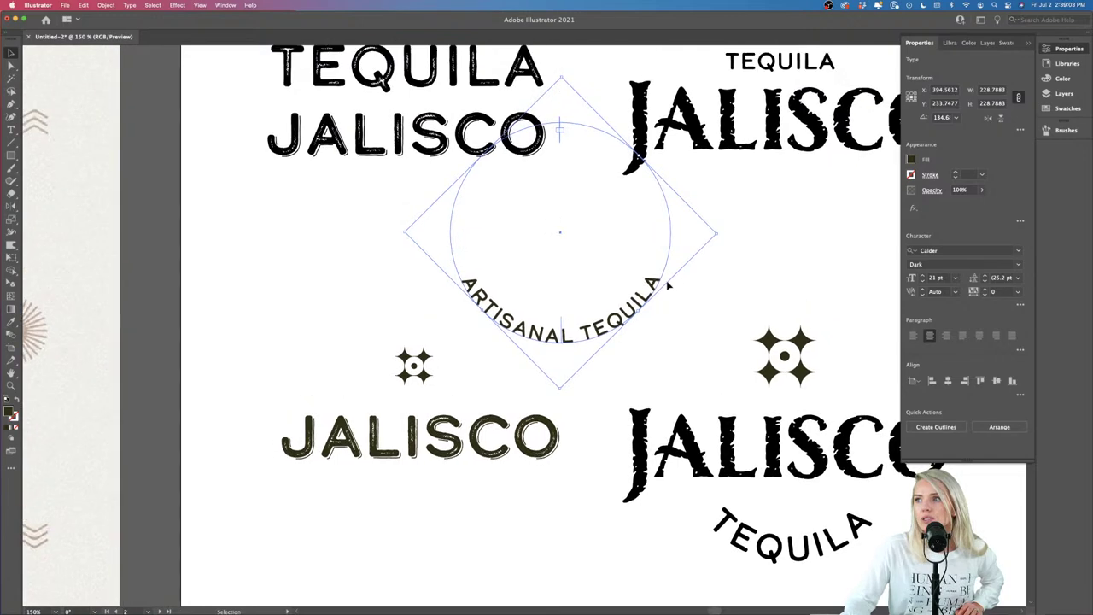
{"action": "scroll", "coordinate": [668, 284], "scroll_direction": "up", "scroll_amount": 1}
{"action": "left_click_drag", "start_coordinate": [793, 78], "coordinate": [429, 504]}
{"action": "scroll", "coordinate": [429, 504], "scroll_direction": "down", "scroll_amount": 4}
{"action": "scroll", "coordinate": [428, 504], "scroll_direction": "left", "scroll_amount": 1}
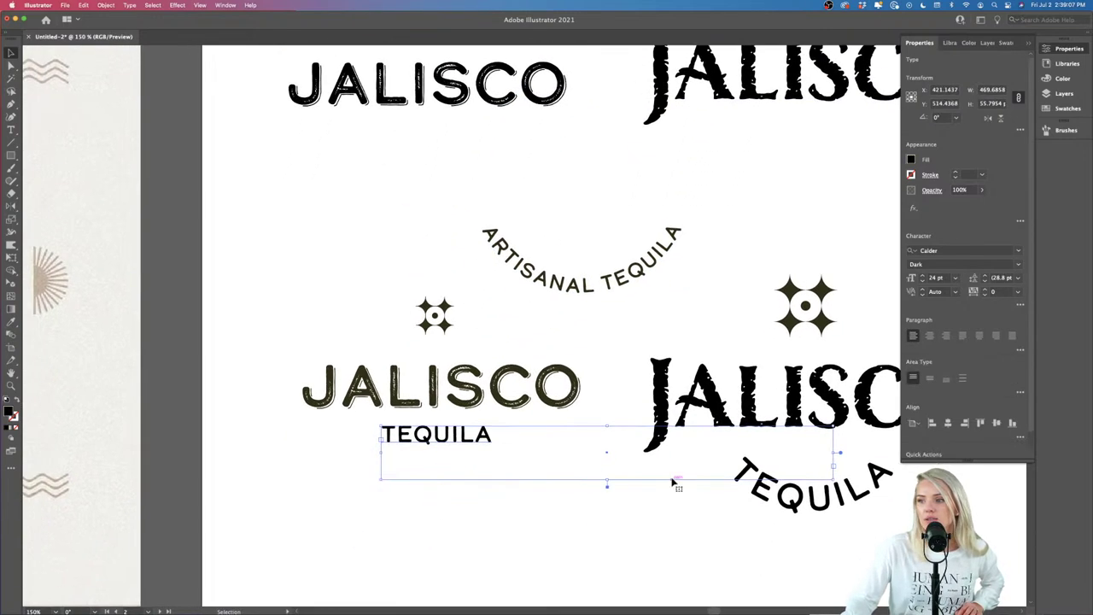
Step: Centre-align the straight TEQUILA text, narrow its text frame and position it centred beneath the olive JALISCO
{"action": "key", "text": "super+shift+c"}
{"action": "left_click_drag", "start_coordinate": [588, 446], "coordinate": [419, 443]}
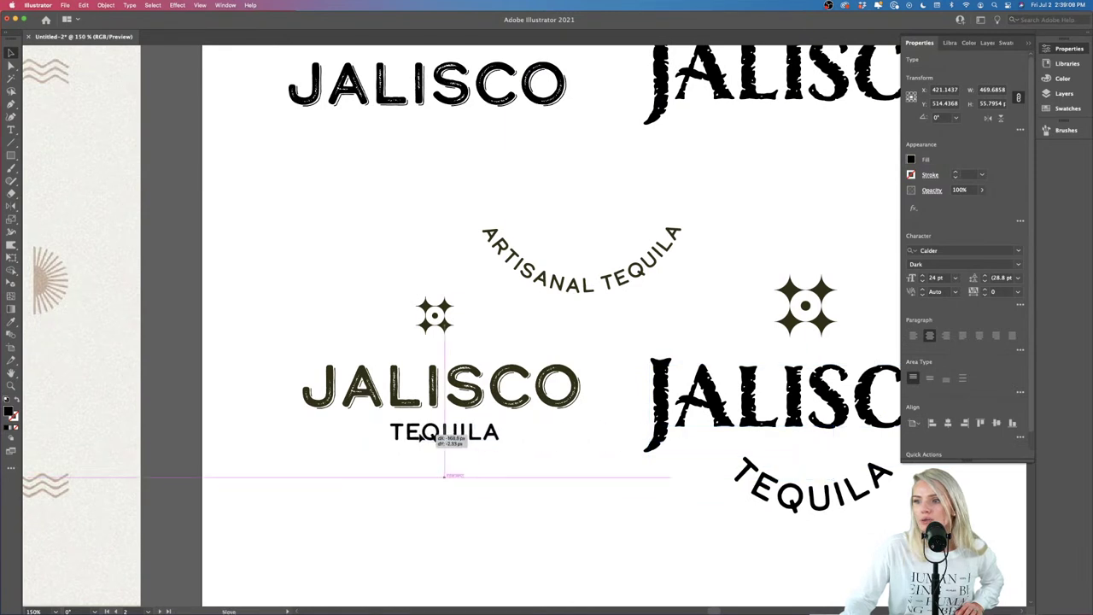
{"action": "left_click_drag", "start_coordinate": [663, 446], "coordinate": [553, 452]}
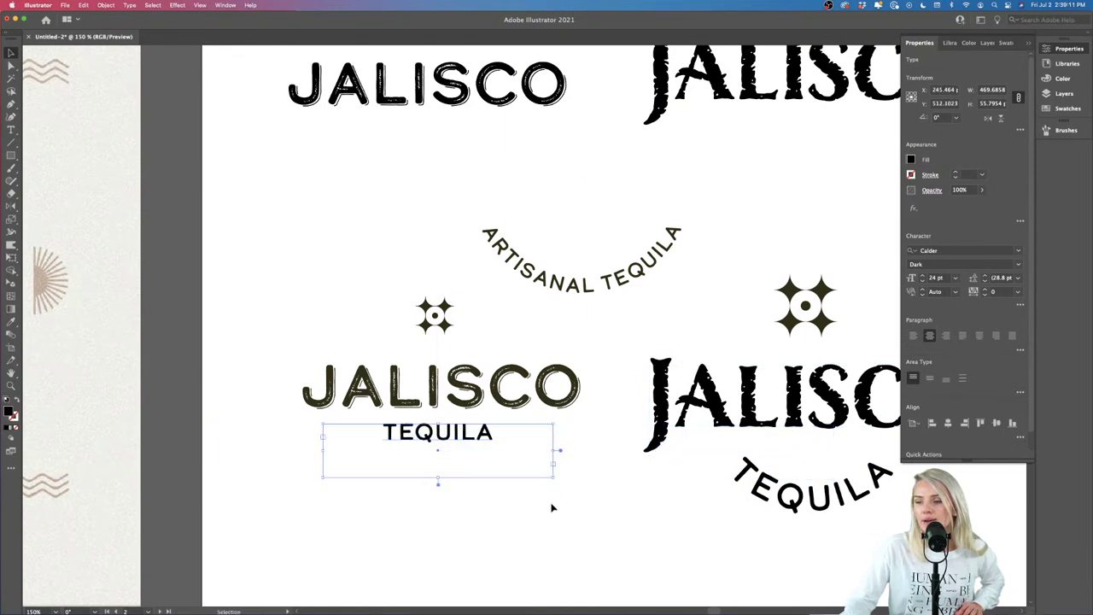
{"action": "left_click", "coordinate": [551, 505]}
Step: Replace the straight text with ARTISANAL TEQUILA and widen its frame so the wording fits on one line
{"action": "double_click", "coordinate": [439, 444]}
{"action": "key", "text": "super+a"}
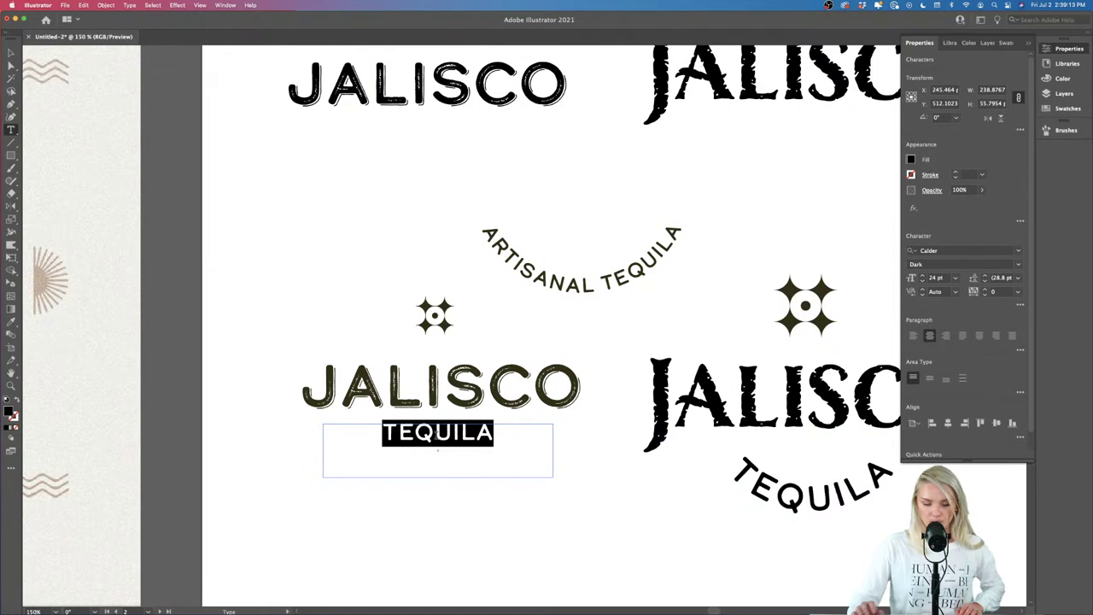
{"action": "type", "text": "ARTISANAL TE- QUILA"}
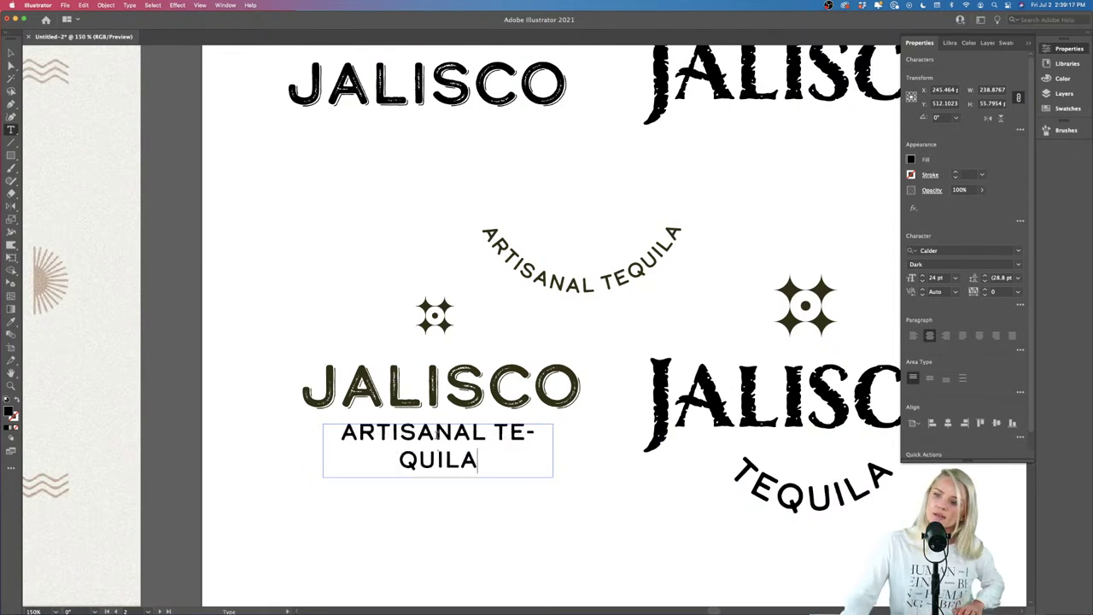
{"action": "left_click", "coordinate": [11, 53]}
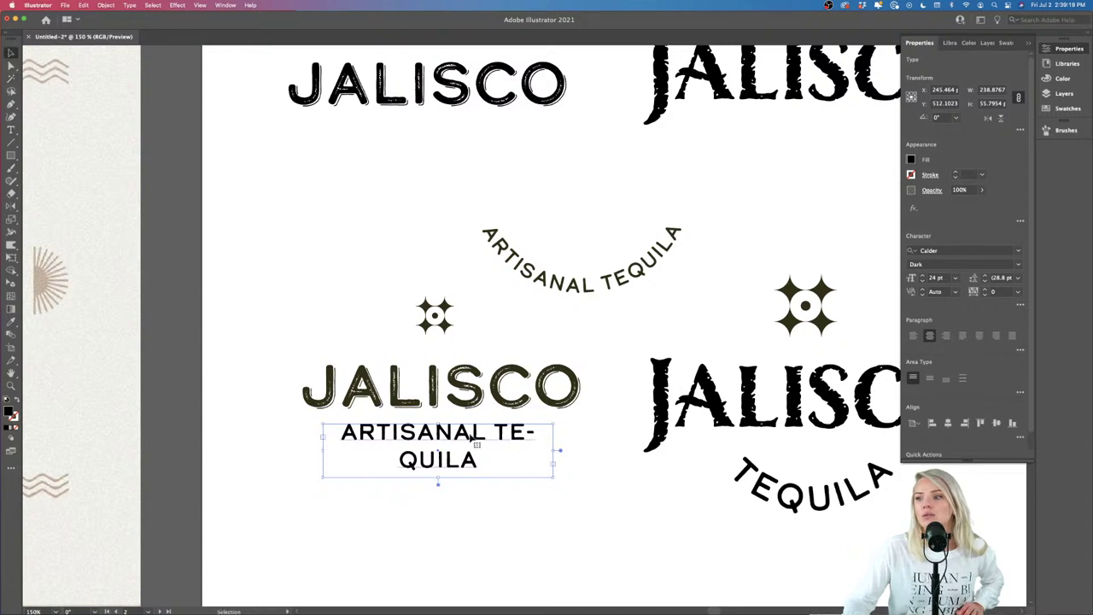
{"action": "left_click_drag", "start_coordinate": [560, 450], "coordinate": [591, 450]}
{"action": "left_click", "coordinate": [526, 503]}
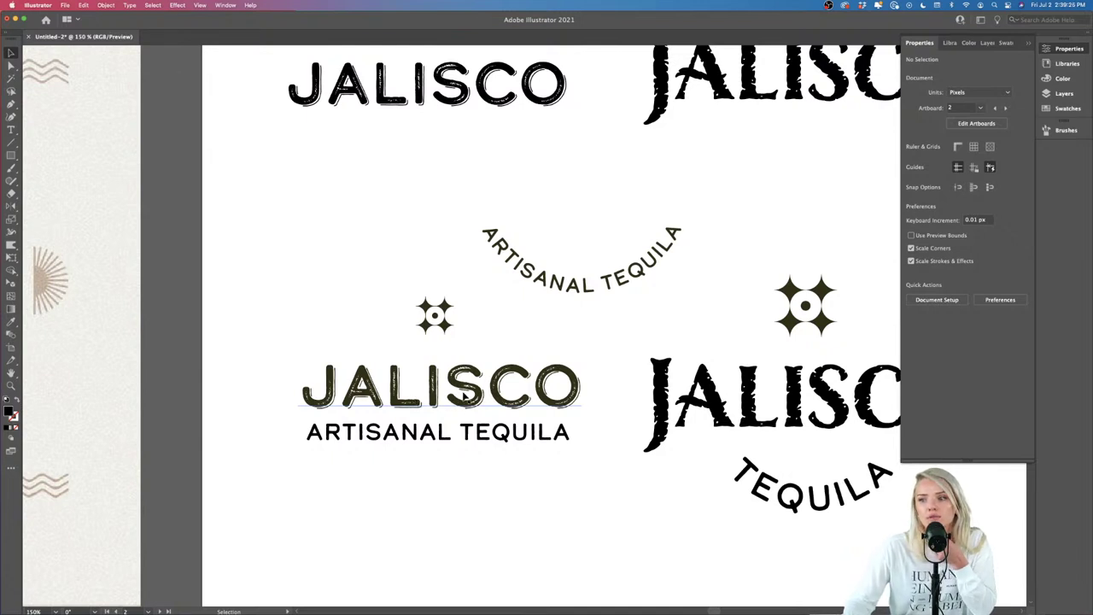
Step: Switch to the Safari window showing the Unsplash tequila bottle photo
{"action": "mouse_move", "coordinate": [467, 608]}
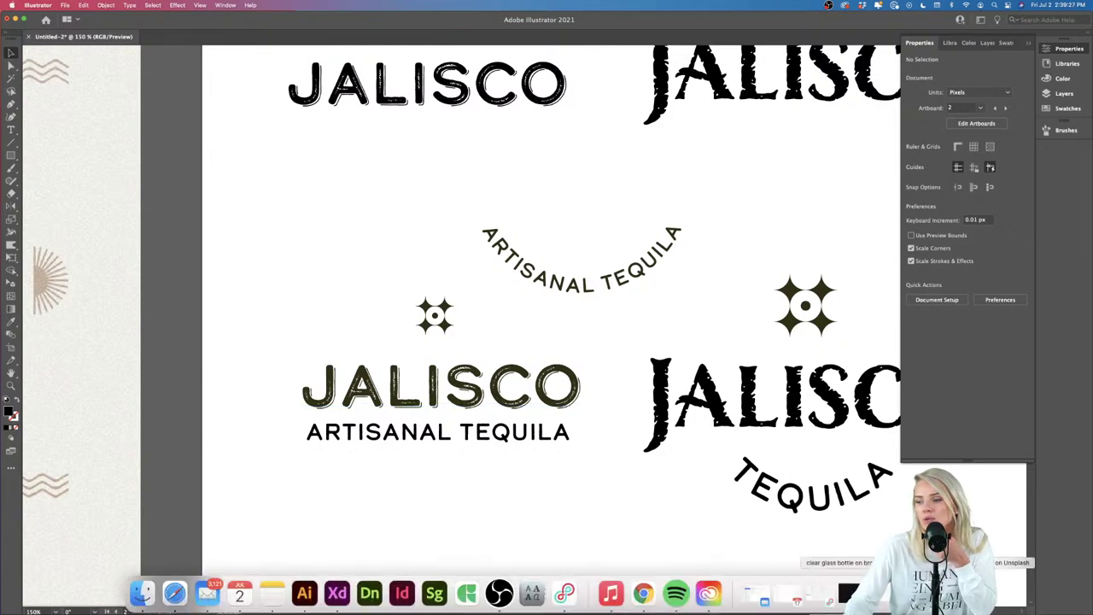
{"action": "left_click", "coordinate": [848, 593]}
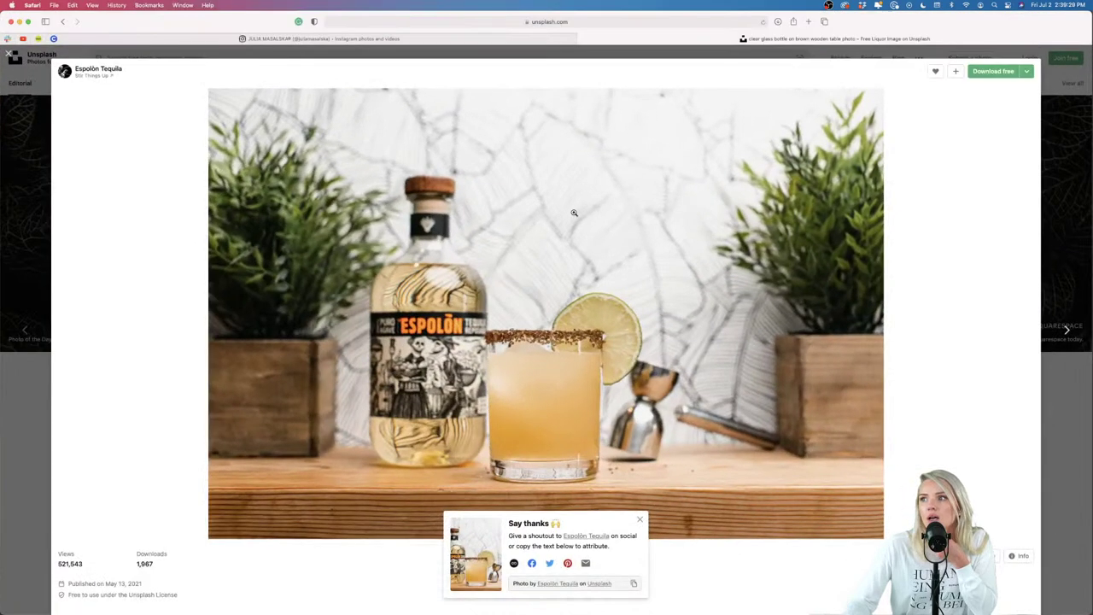
{"action": "right_click", "coordinate": [579, 23]}
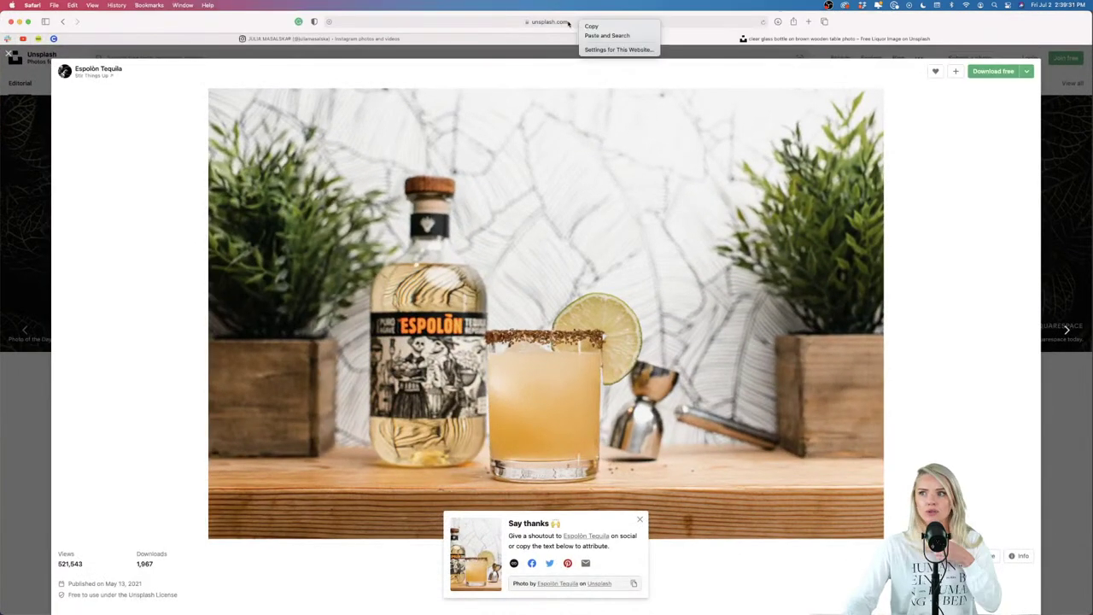
{"action": "left_click", "coordinate": [567, 23]}
{"action": "left_click", "coordinate": [565, 21]}
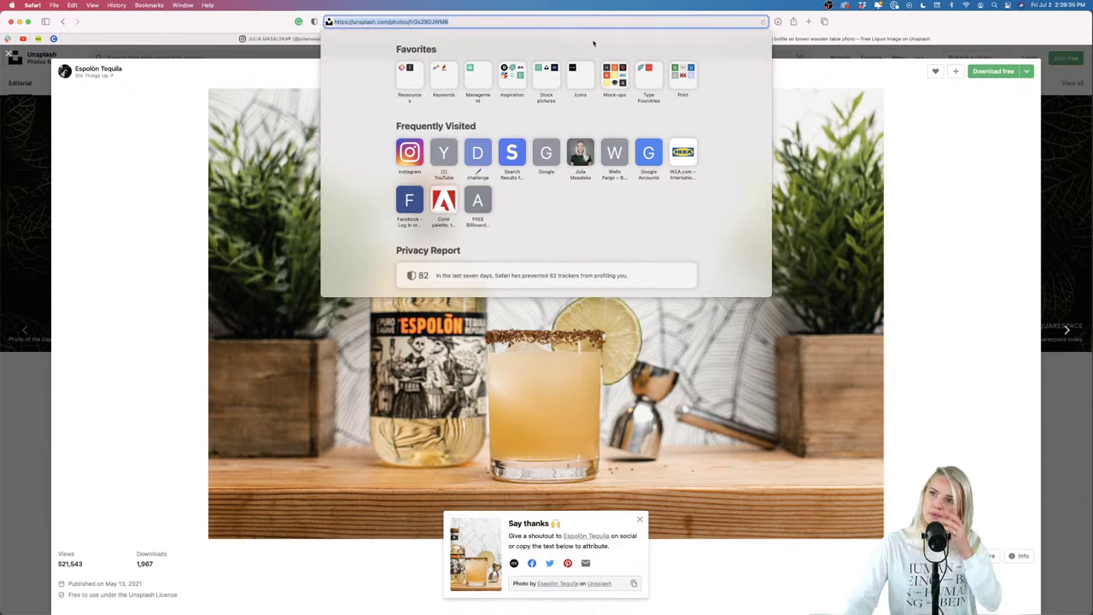
{"action": "left_click", "coordinate": [927, 138]}
{"action": "left_click", "coordinate": [478, 39]}
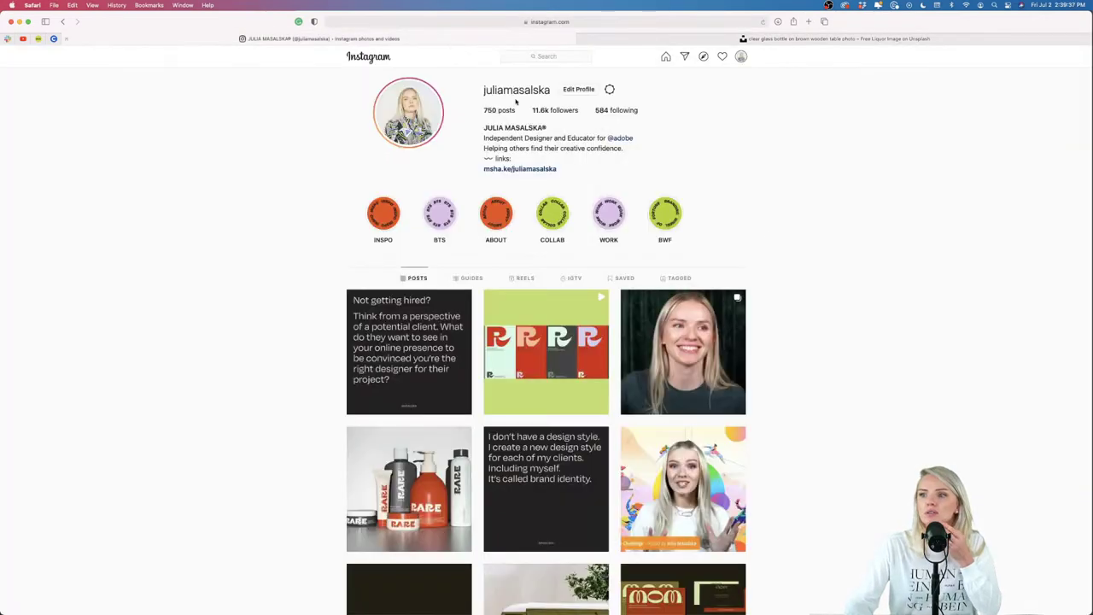
{"action": "left_click", "coordinate": [730, 38]}
Step: Go to fonts.adobe.com in the Unsplash photo's tab and open the full font catalogue
{"action": "left_click", "coordinate": [708, 23]}
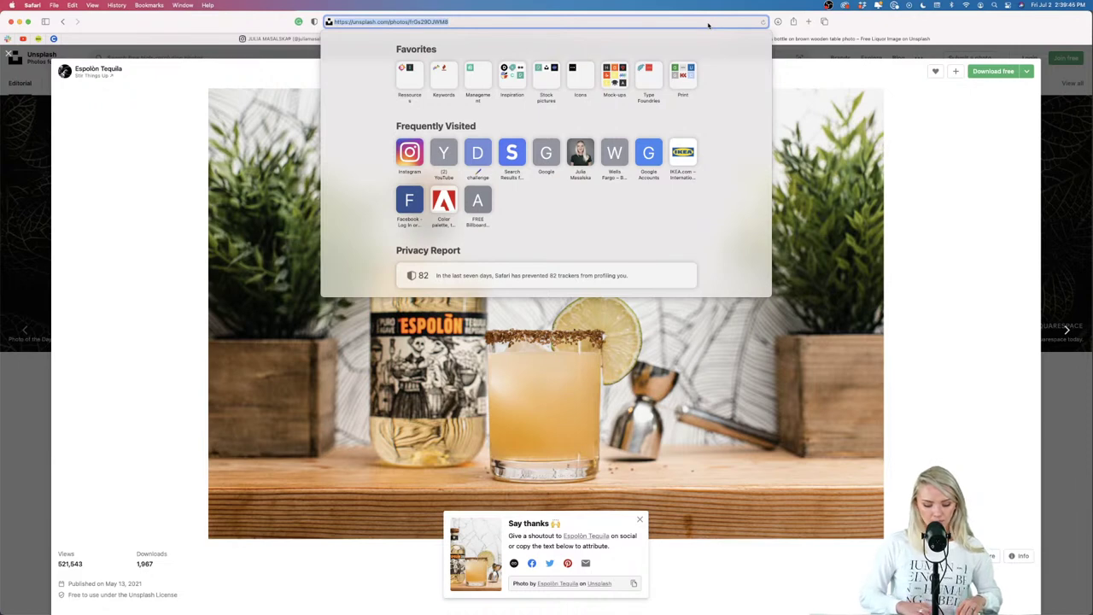
{"action": "type", "text": "fonts.adobe.com"}
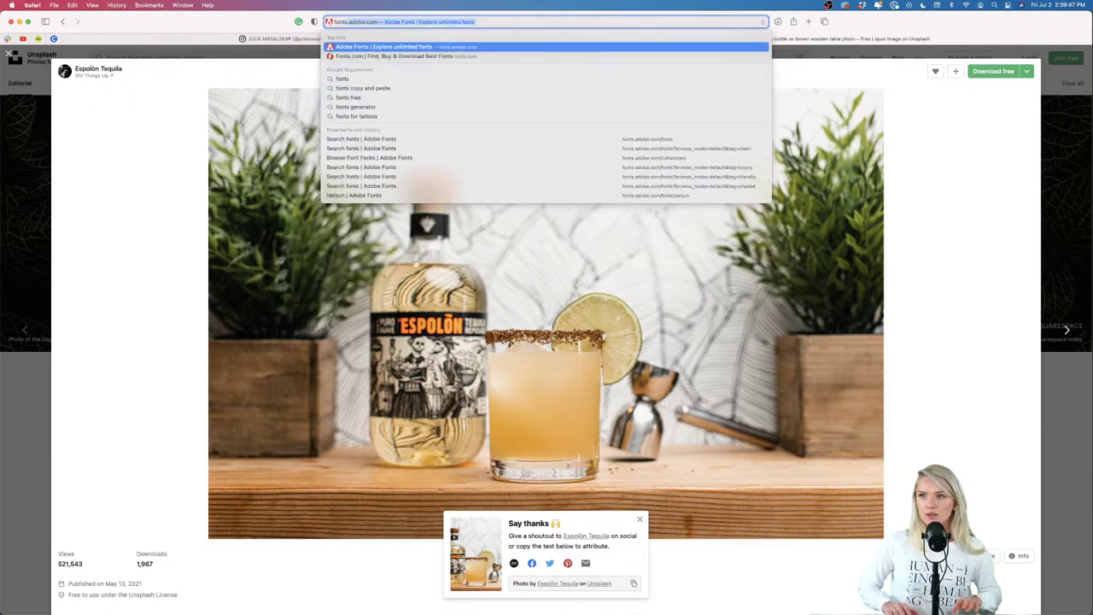
{"action": "key", "text": "Return"}
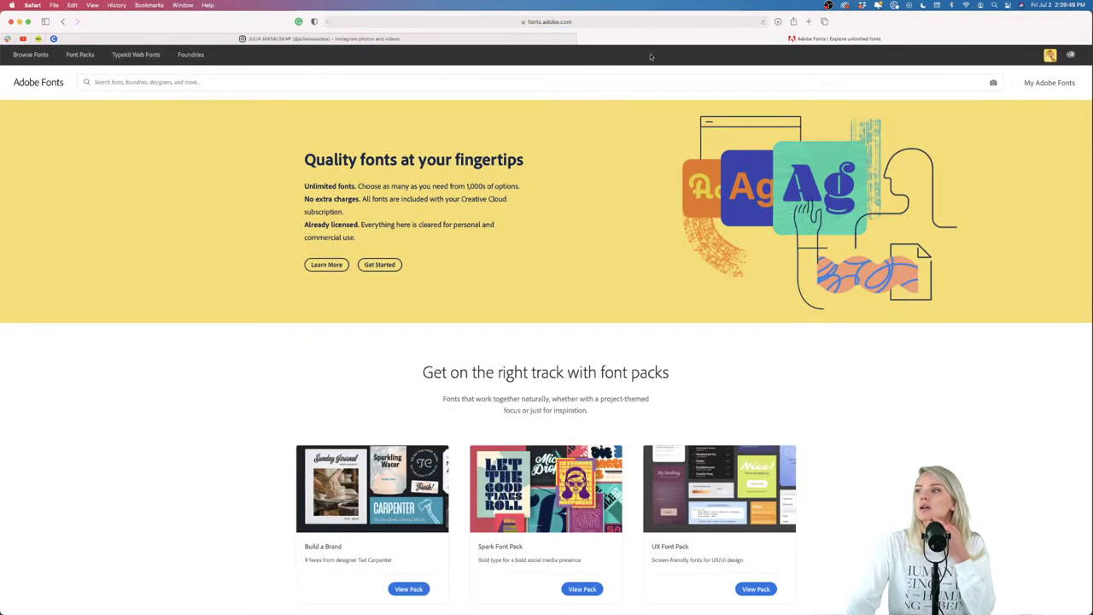
{"action": "left_click", "coordinate": [28, 56]}
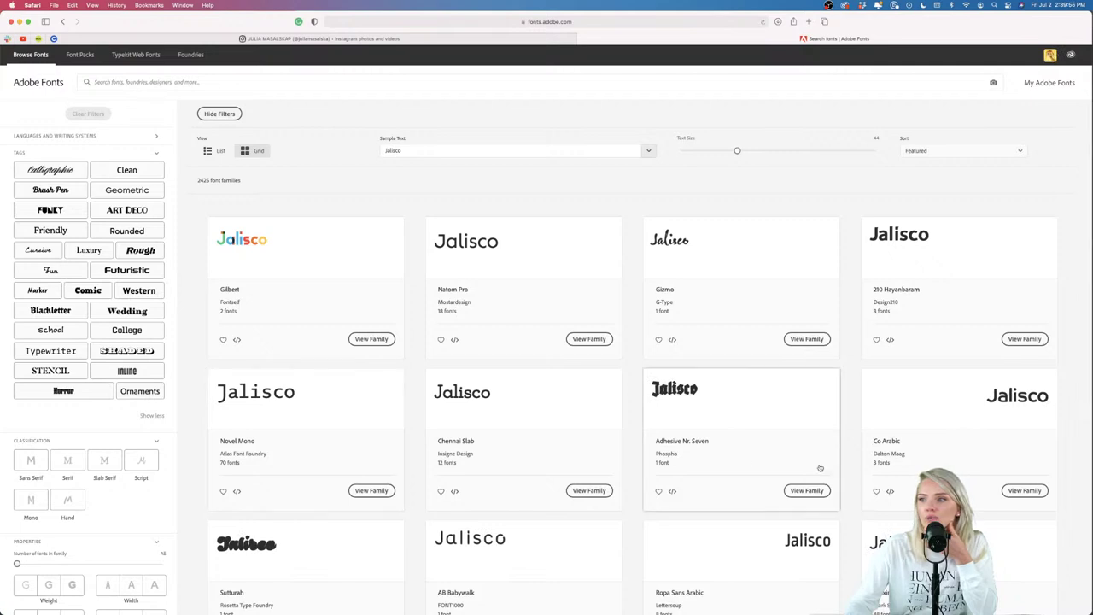
Step: Examine the Adhesive Nr. Seven font family page and return to the font catalogue
{"action": "scroll", "coordinate": [687, 404], "scroll_direction": "down", "scroll_amount": 2}
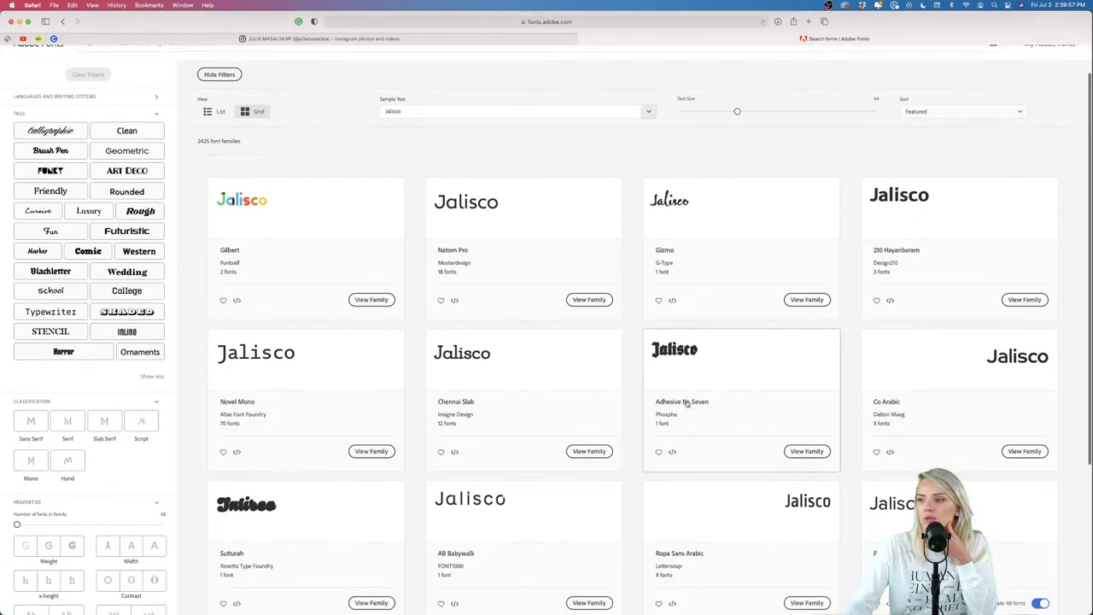
{"action": "left_click", "coordinate": [685, 340]}
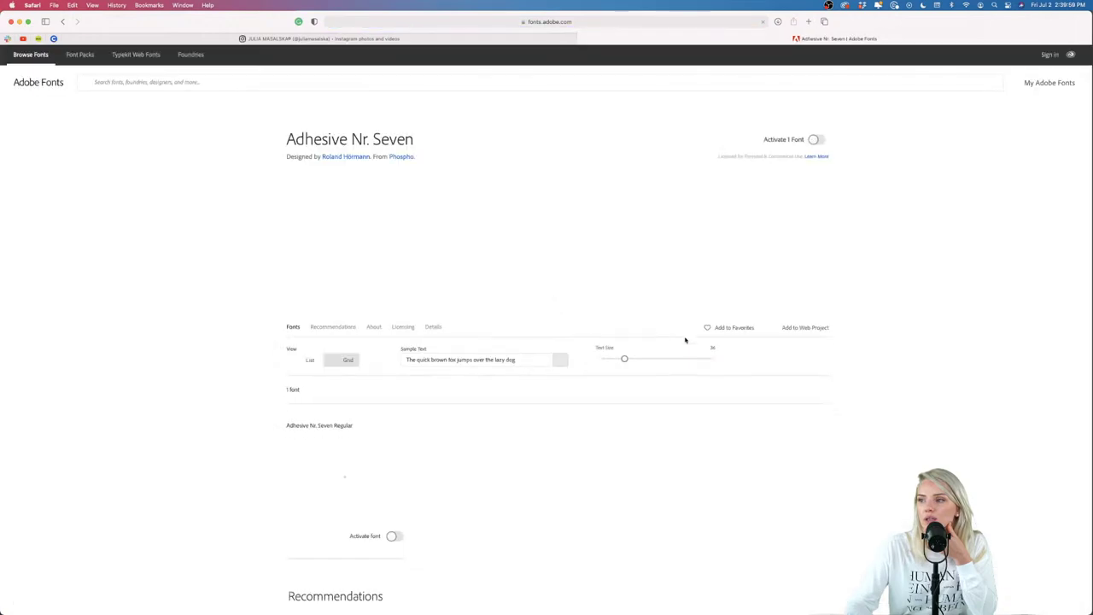
{"action": "scroll", "coordinate": [235, 358], "scroll_direction": "down", "scroll_amount": 2}
{"action": "scroll", "coordinate": [234, 359], "scroll_direction": "down", "scroll_amount": 2}
{"action": "scroll", "coordinate": [235, 358], "scroll_direction": "up", "scroll_amount": 5}
{"action": "left_click", "coordinate": [62, 21]}
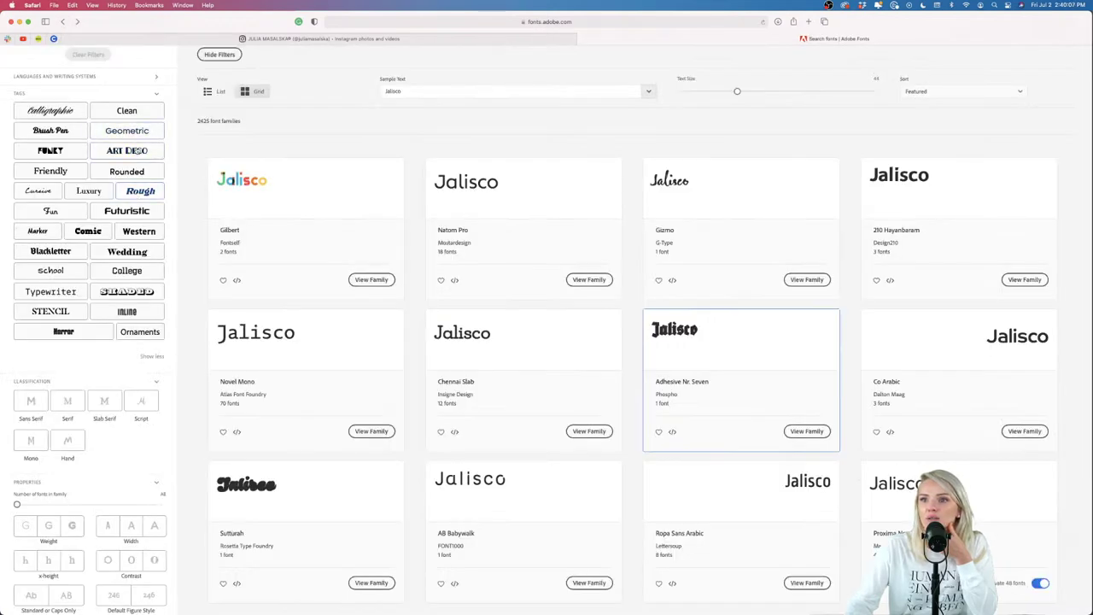
Step: Filter the fonts by the Geometric tag and look through the Jalisco previews
{"action": "left_click", "coordinate": [126, 131]}
{"action": "scroll", "coordinate": [198, 306], "scroll_direction": "down", "scroll_amount": 4}
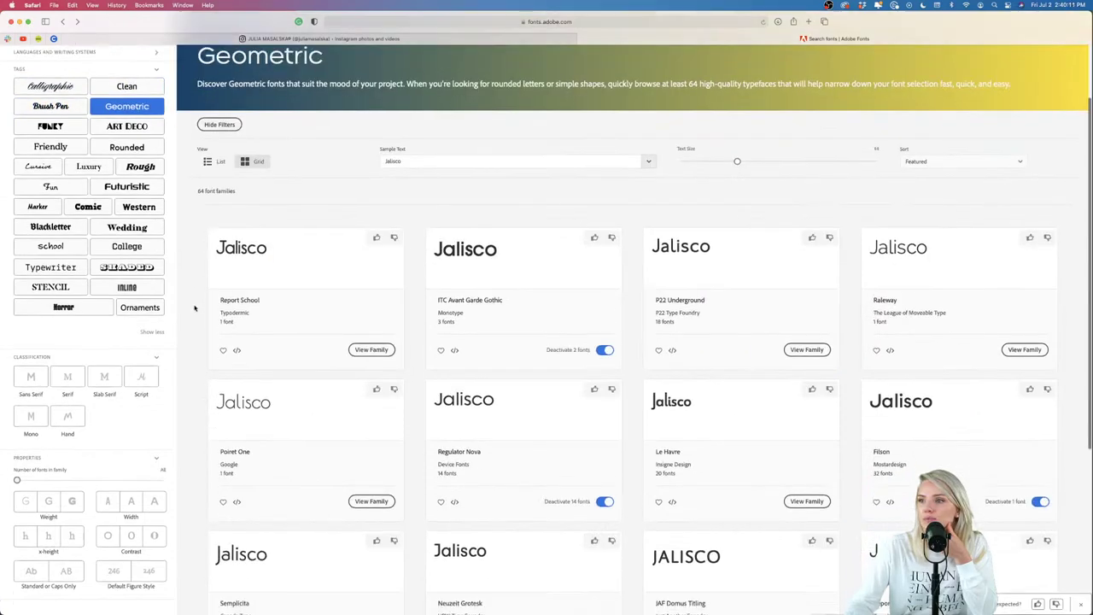
{"action": "scroll", "coordinate": [195, 308], "scroll_direction": "down", "scroll_amount": 5}
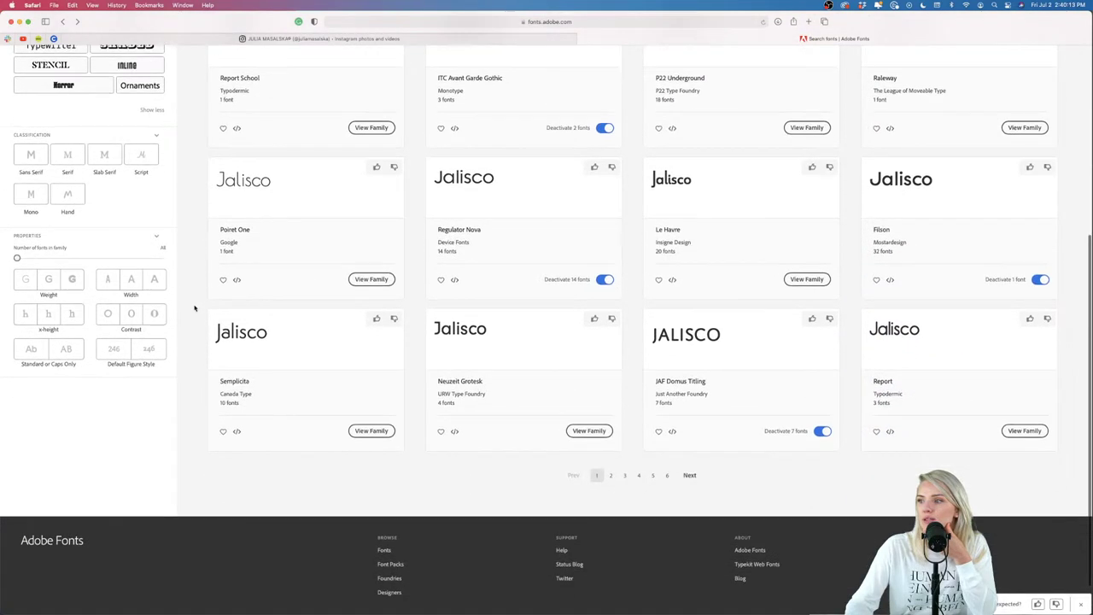
{"action": "scroll", "coordinate": [194, 308], "scroll_direction": "up", "scroll_amount": 5}
{"action": "scroll", "coordinate": [195, 308], "scroll_direction": "up", "scroll_amount": 3}
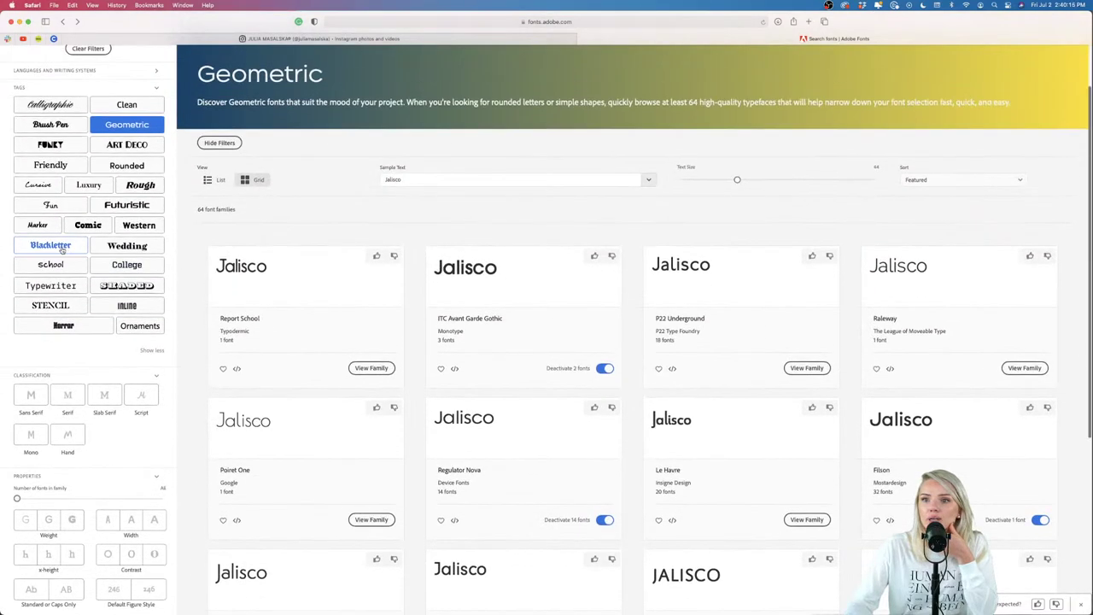
Step: Filter the fonts by the Stencil tag and look through the Jalisco previews
{"action": "left_click", "coordinate": [62, 308]}
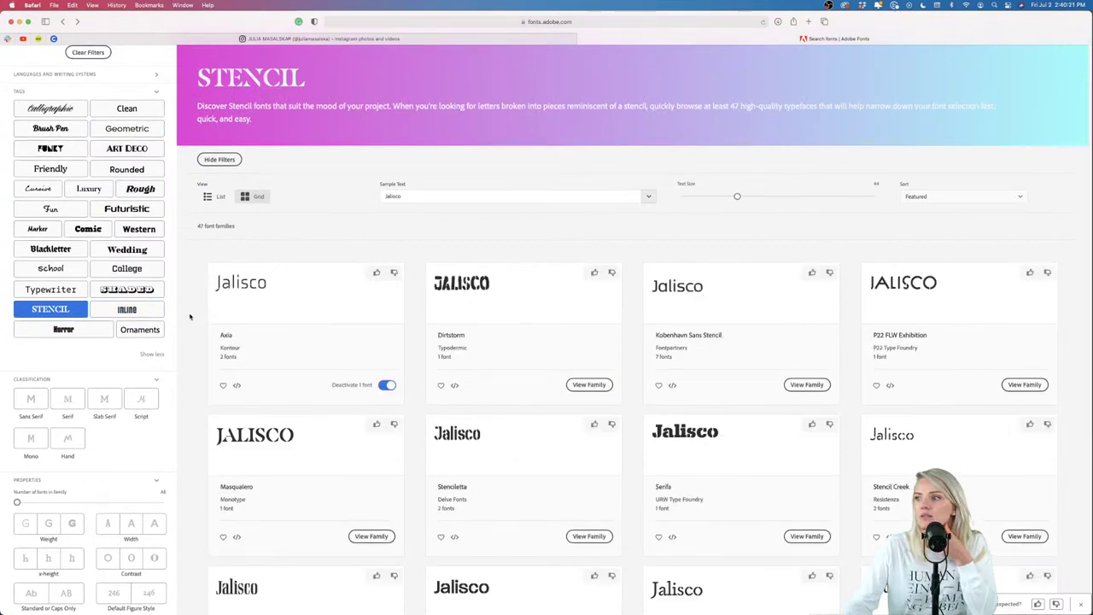
{"action": "scroll", "coordinate": [190, 316], "scroll_direction": "down", "scroll_amount": 3}
{"action": "scroll", "coordinate": [190, 316], "scroll_direction": "down", "scroll_amount": 3}
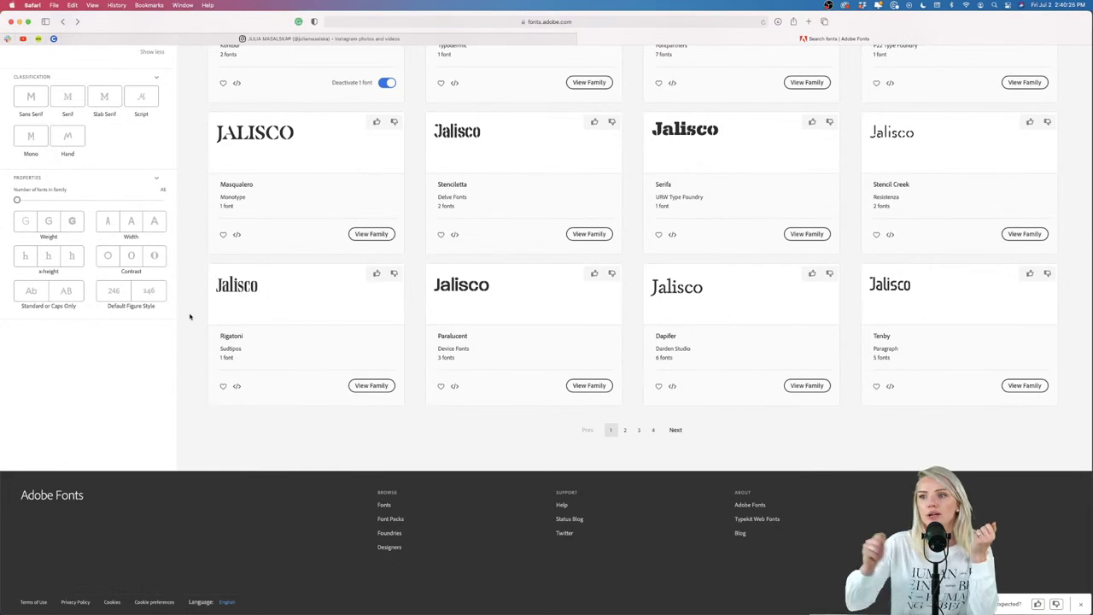
{"action": "scroll", "coordinate": [189, 317], "scroll_direction": "up", "scroll_amount": 4}
{"action": "scroll", "coordinate": [190, 317], "scroll_direction": "up", "scroll_amount": 5}
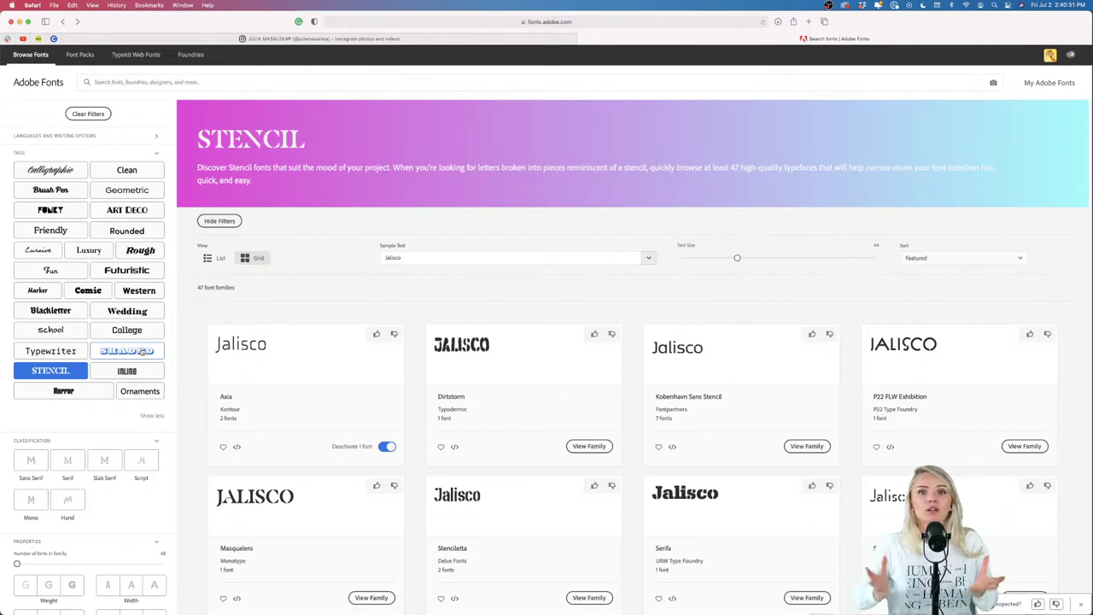
Step: Filter the fonts by the Brush Pen tag and look through the Jalisco previews
{"action": "left_click", "coordinate": [47, 189]}
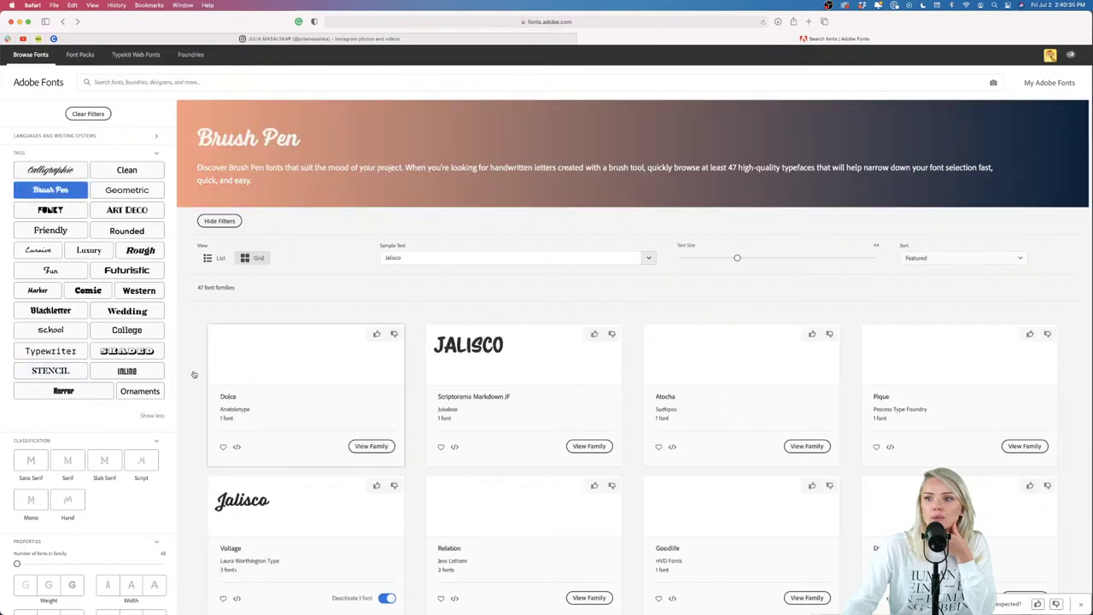
{"action": "scroll", "coordinate": [193, 374], "scroll_direction": "down", "scroll_amount": 3}
{"action": "scroll", "coordinate": [194, 374], "scroll_direction": "down", "scroll_amount": 2}
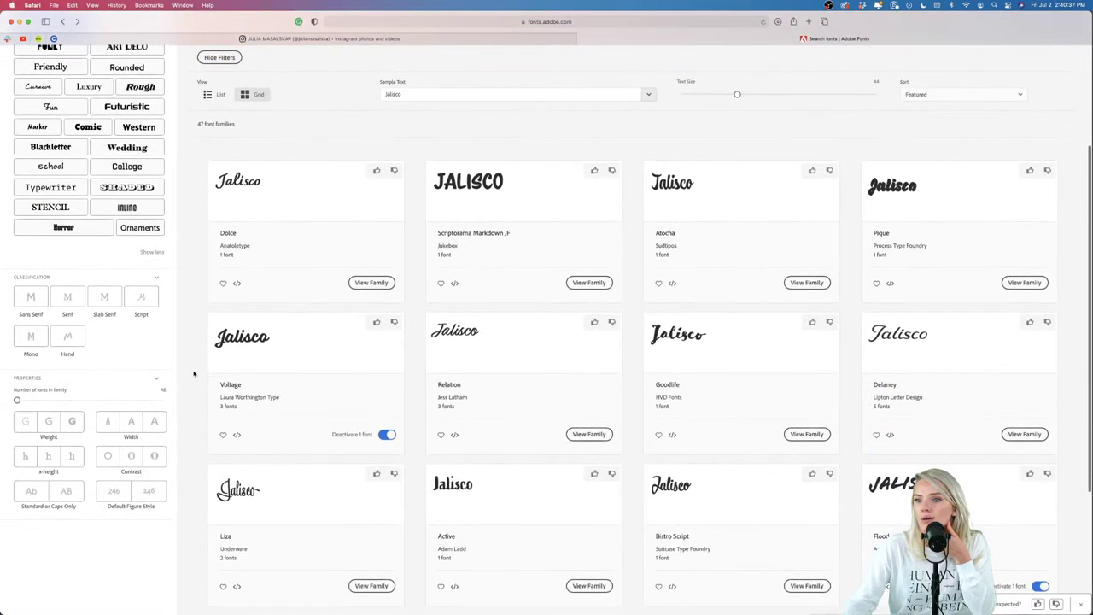
{"action": "scroll", "coordinate": [194, 374], "scroll_direction": "down", "scroll_amount": 2}
{"action": "scroll", "coordinate": [194, 372], "scroll_direction": "up", "scroll_amount": 5}
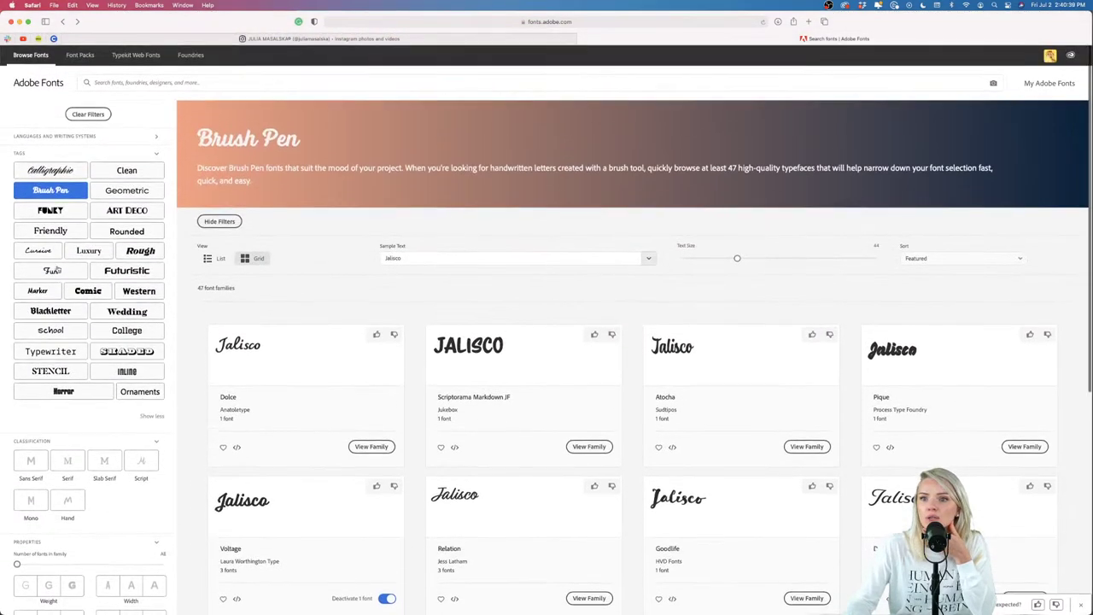
Step: Filter the fonts by the Friendly tag and look through the Jalisco previews
{"action": "left_click", "coordinate": [50, 230]}
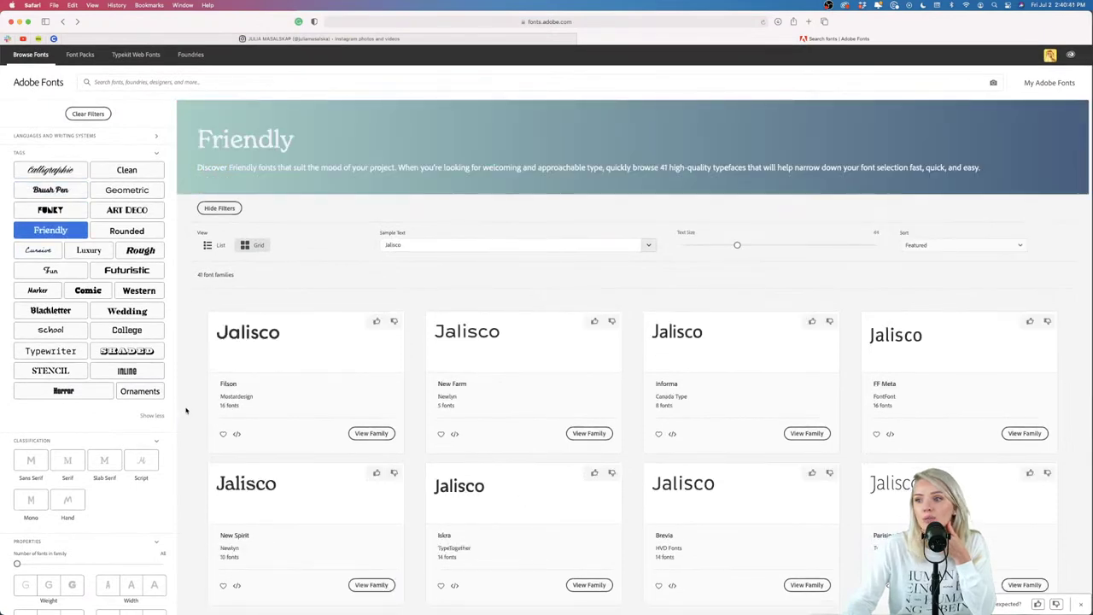
{"action": "scroll", "coordinate": [187, 411], "scroll_direction": "down", "scroll_amount": 10}
{"action": "scroll", "coordinate": [187, 411], "scroll_direction": "up", "scroll_amount": 7}
{"action": "scroll", "coordinate": [186, 411], "scroll_direction": "up", "scroll_amount": 3}
Step: Change the font preview sample text to JALISCO in capitals
{"action": "left_click", "coordinate": [409, 245]}
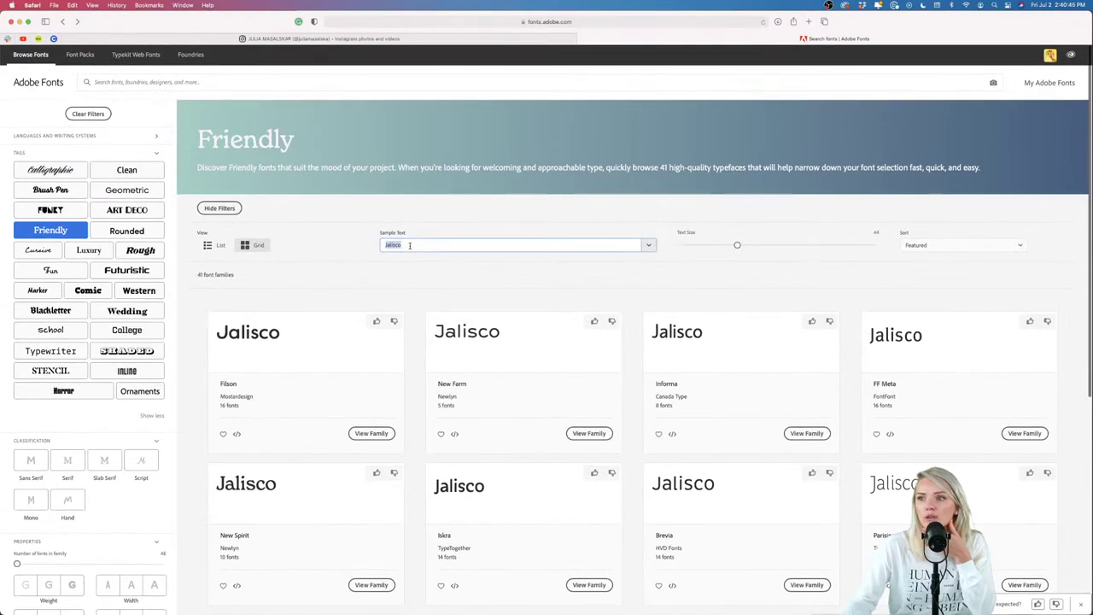
{"action": "type", "text": "JASAL"}
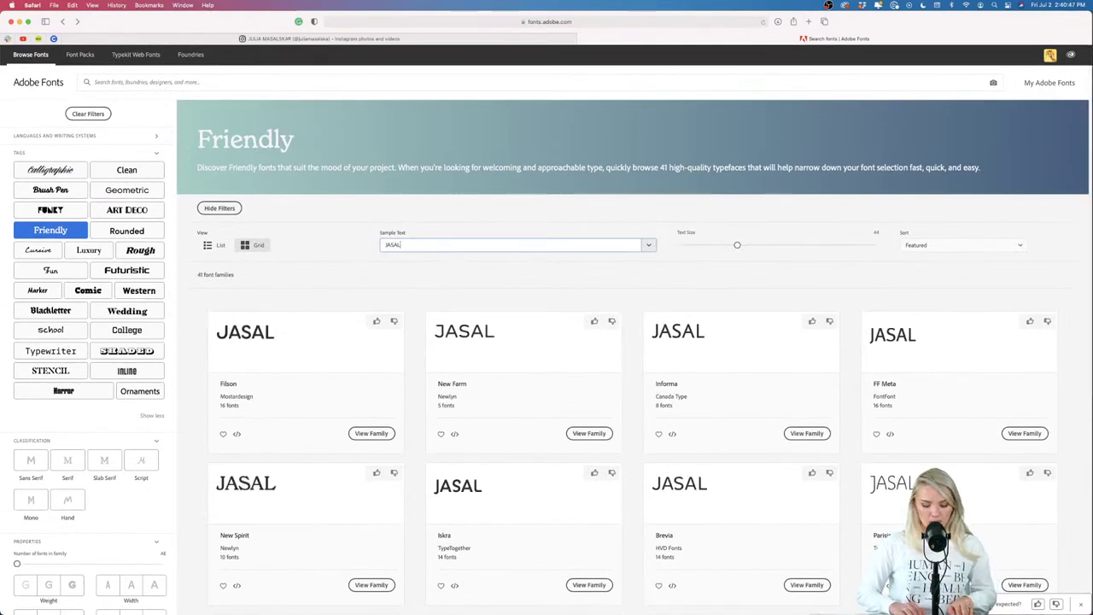
{"action": "type", "text": "ISCO"}
{"action": "key", "text": "BackSpace"}
{"action": "key", "text": "BackSpace"}
{"action": "key", "text": "BackSpace"}
{"action": "key", "text": "BackSpace"}
{"action": "key", "text": "BackSpace"}
{"action": "key", "text": "BackSpace"}
{"action": "key", "text": "BackSpace"}
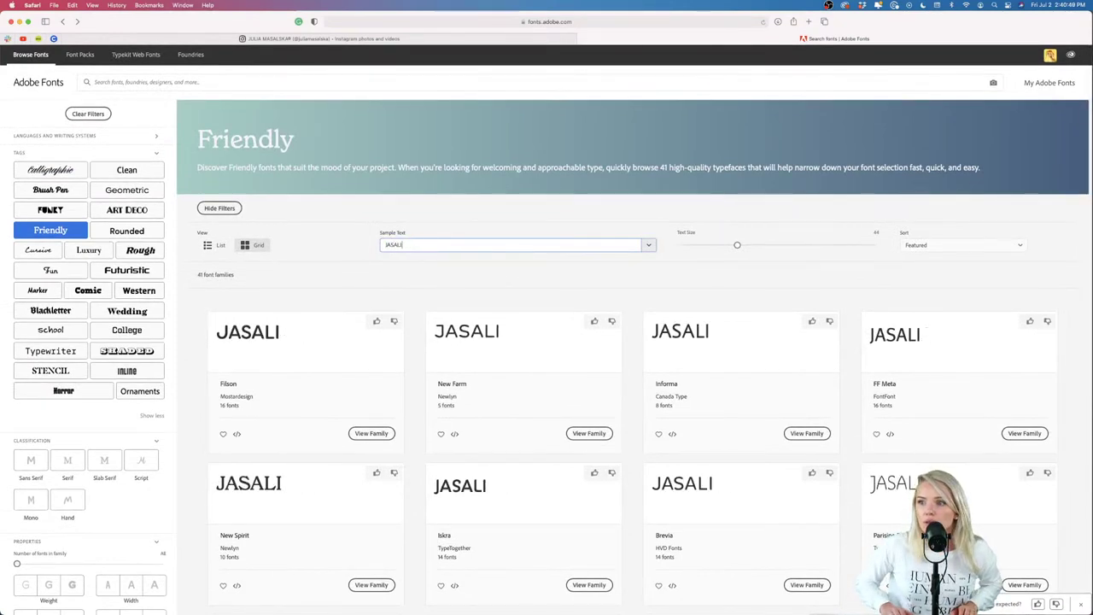
{"action": "type", "text": "LISCO"}
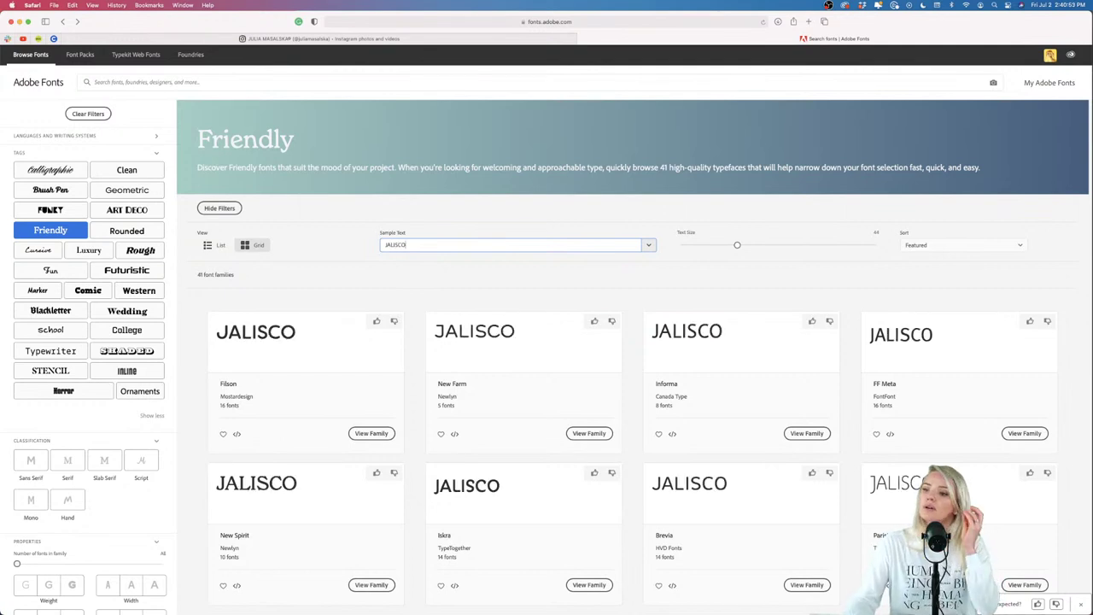
Step: Open the New Spirit family from the Friendly results and activate its SemiBold and Medium fonts
{"action": "scroll", "coordinate": [254, 493], "scroll_direction": "down", "scroll_amount": 3}
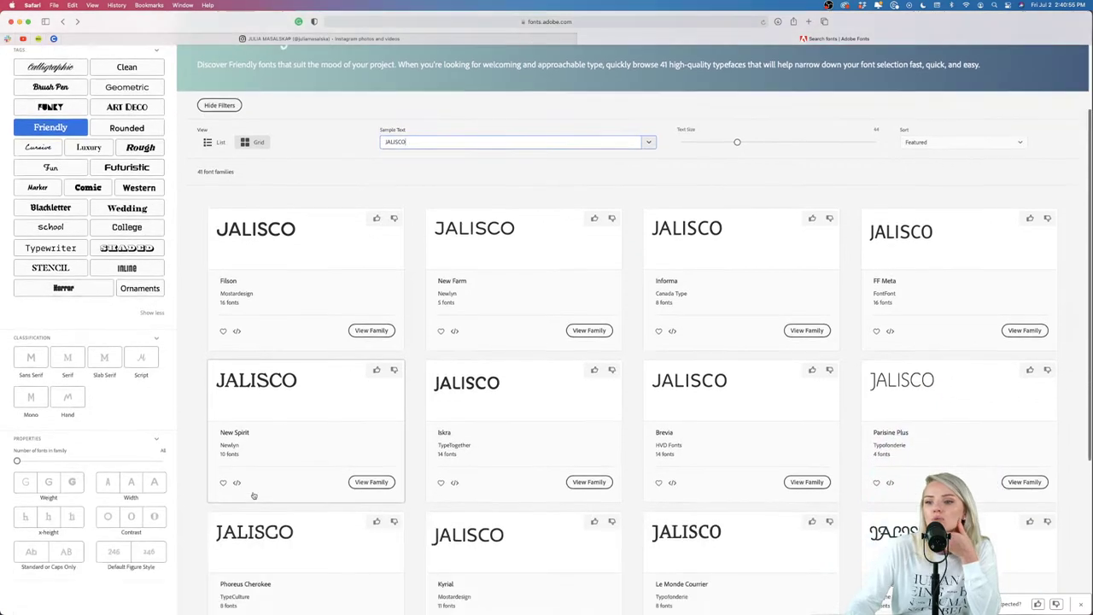
{"action": "left_click", "coordinate": [261, 391]}
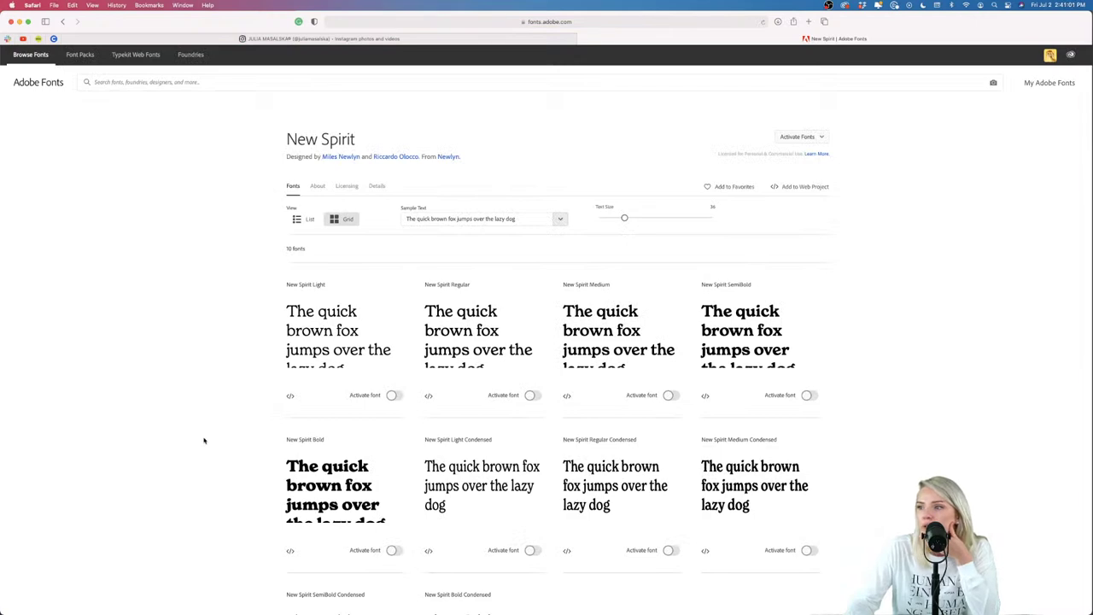
{"action": "scroll", "coordinate": [204, 441], "scroll_direction": "down", "scroll_amount": 2}
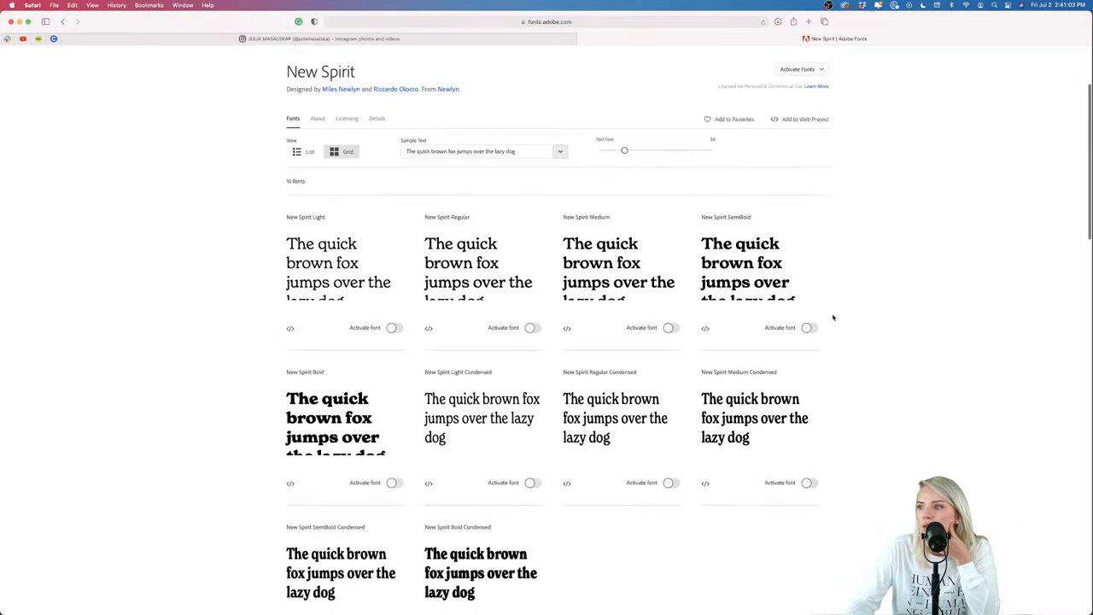
{"action": "scroll", "coordinate": [818, 104], "scroll_direction": "up", "scroll_amount": 1}
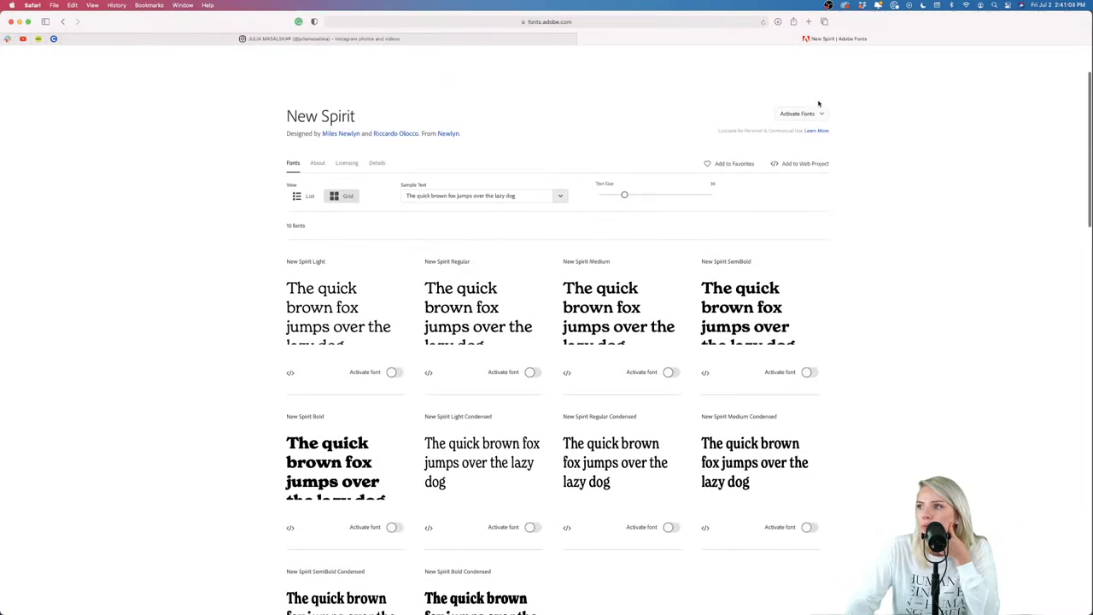
{"action": "left_click", "coordinate": [807, 372]}
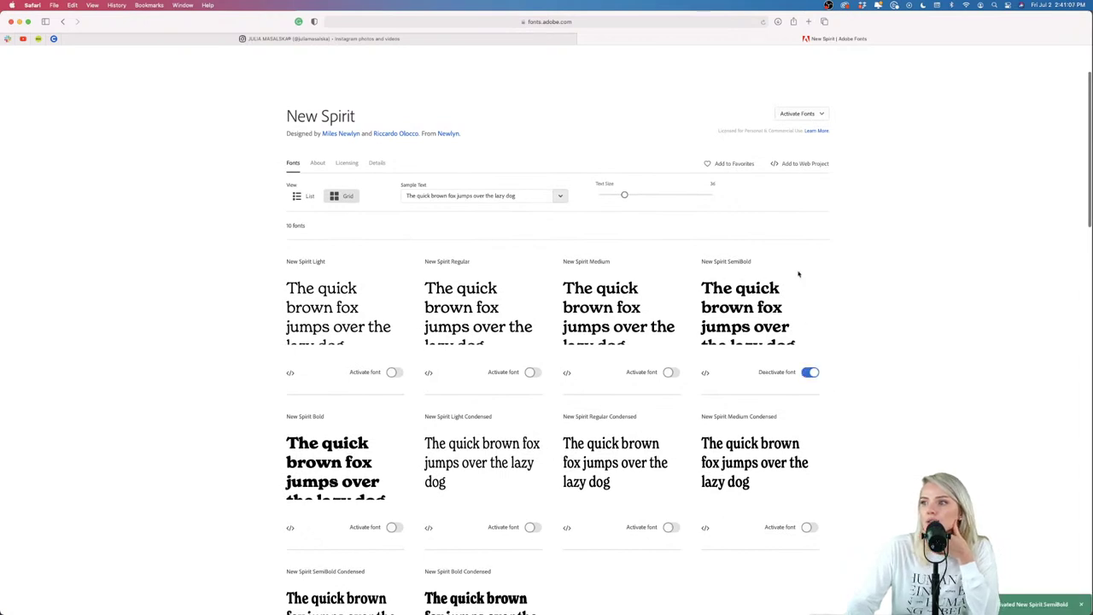
{"action": "left_click", "coordinate": [670, 373]}
{"action": "scroll", "coordinate": [864, 373], "scroll_direction": "down", "scroll_amount": 3}
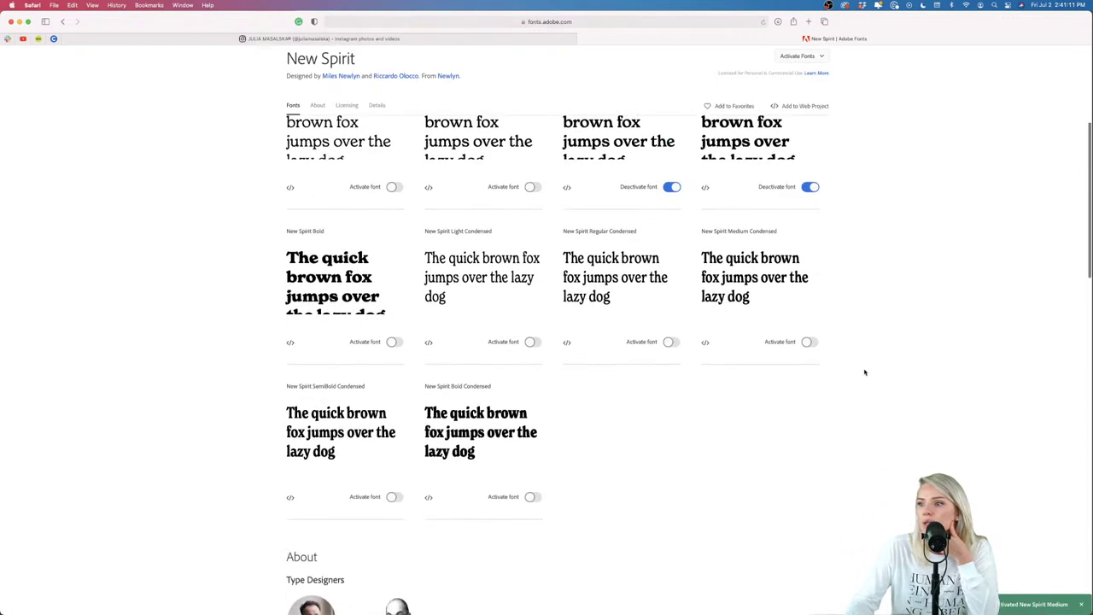
{"action": "scroll", "coordinate": [864, 372], "scroll_direction": "up", "scroll_amount": 3}
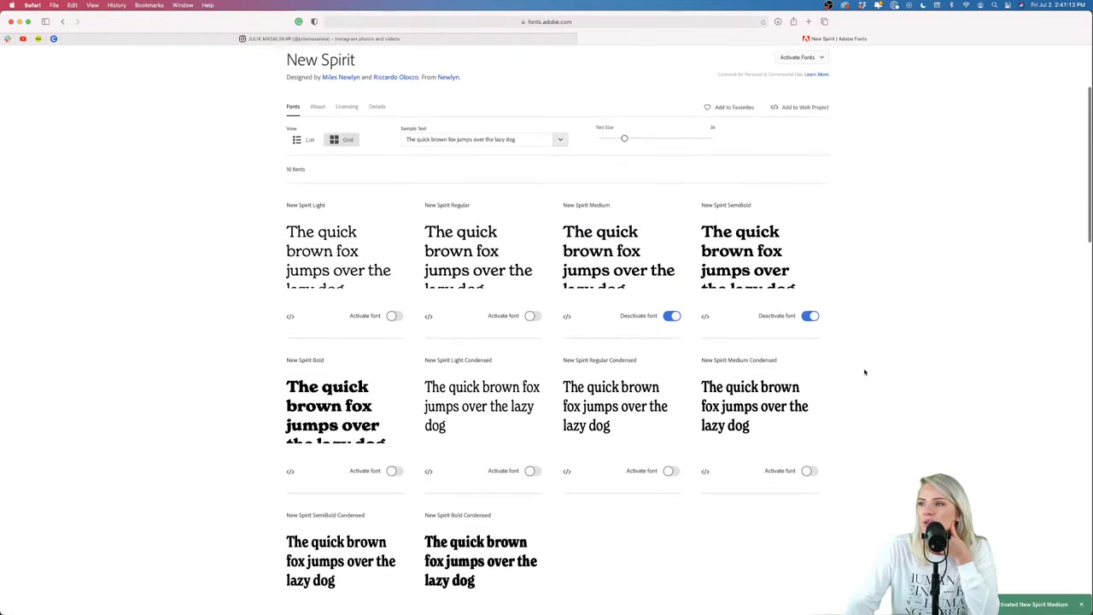
Step: Switch to Illustrator and duplicate the textured JALISCO wordmark into the empty space below the ARTISANAL TEQUILA line
{"action": "left_click", "coordinate": [19, 23]}
{"action": "scroll", "coordinate": [325, 419], "scroll_direction": "down", "scroll_amount": 5}
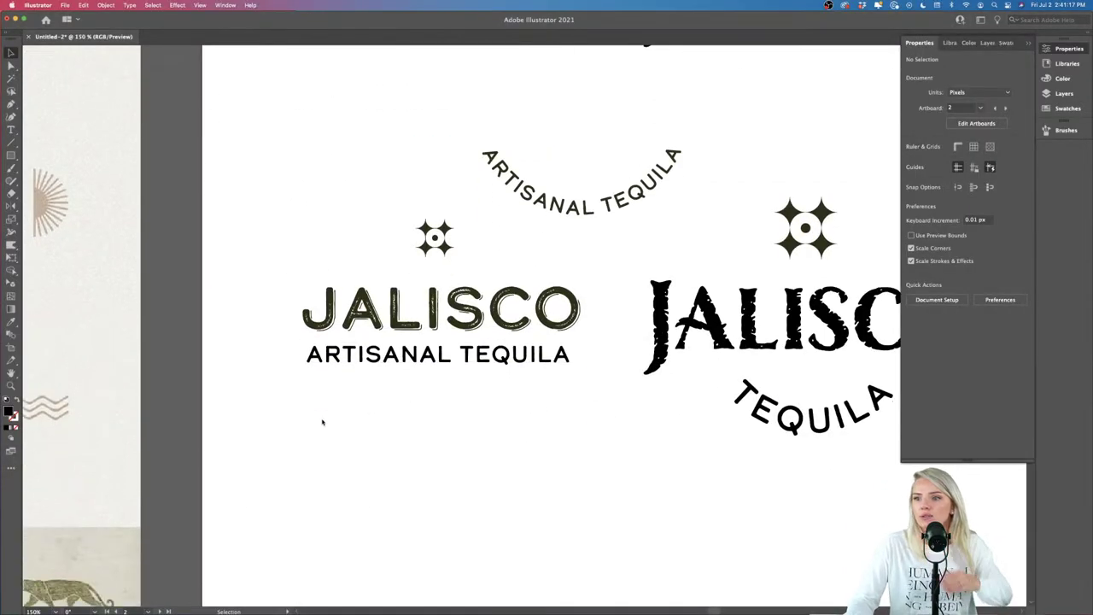
{"action": "left_click_drag", "start_coordinate": [467, 273], "coordinate": [483, 470]}
{"action": "scroll", "coordinate": [492, 487], "scroll_direction": "down", "scroll_amount": 4}
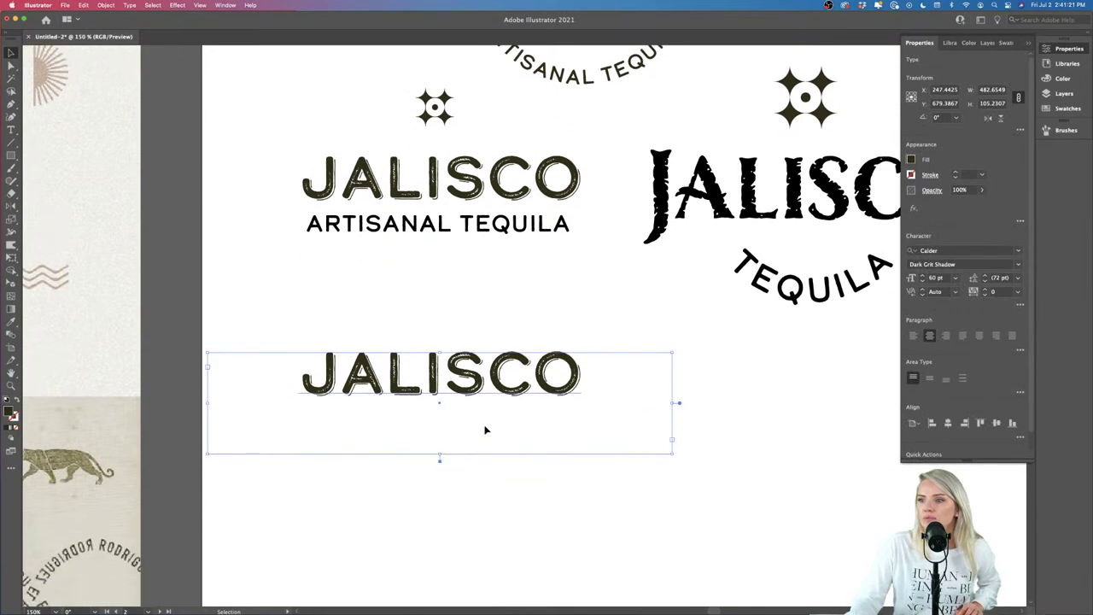
Step: Set the duplicated wordmark's font to New Spirit SemiBold
{"action": "left_click", "coordinate": [941, 251]}
{"action": "double_click", "coordinate": [940, 251]}
{"action": "type", "text": "new spirit"}
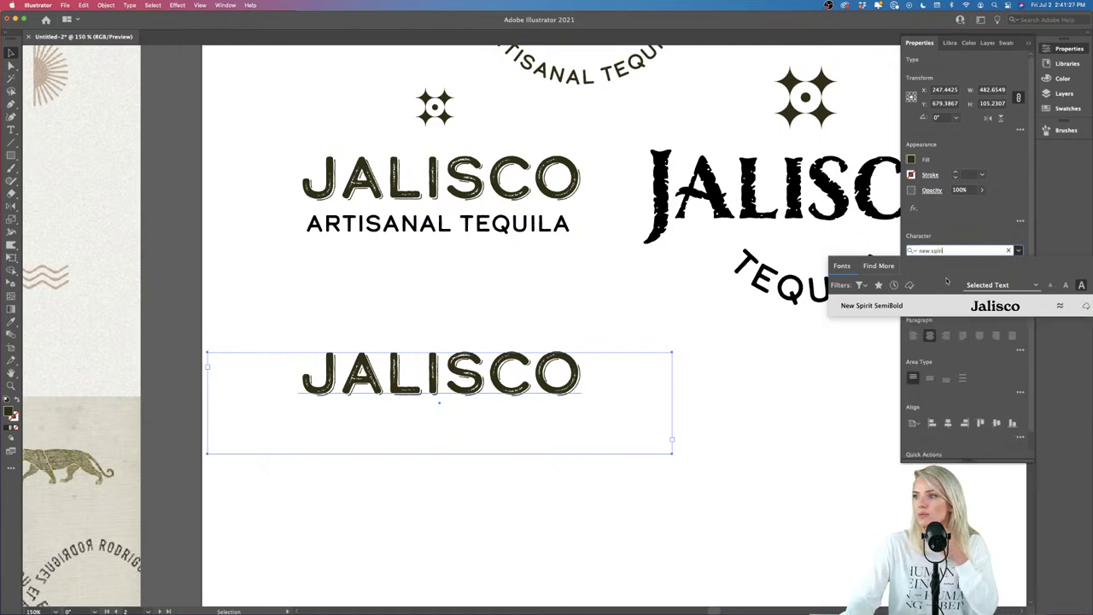
{"action": "left_click", "coordinate": [986, 305]}
{"action": "left_click", "coordinate": [681, 502]}
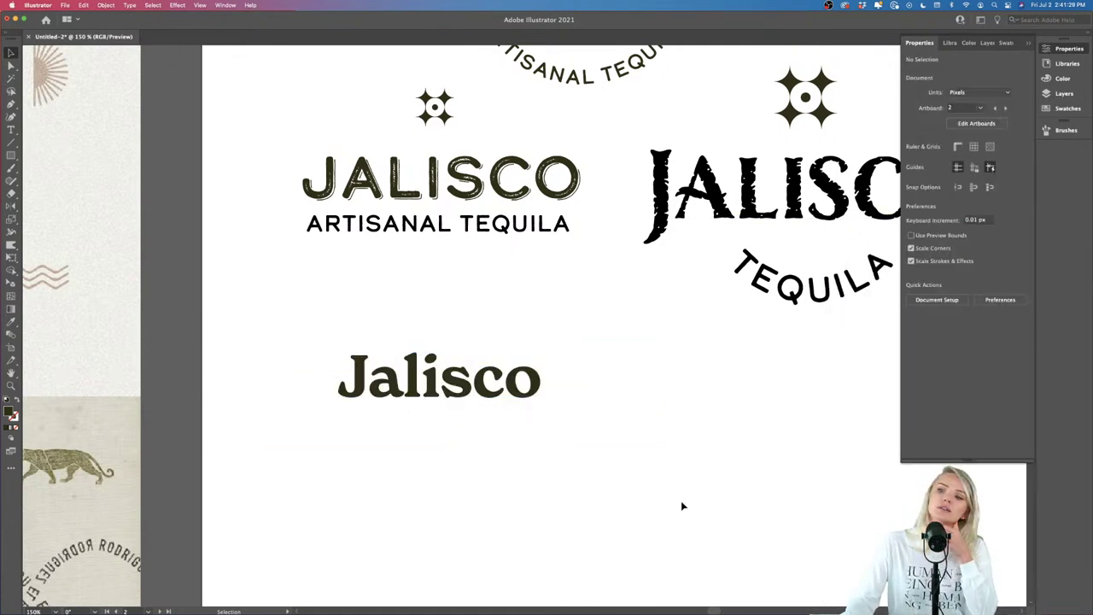
Step: Move the New Spirit Jalisco wordmark slightly up, closer to the logo above it
{"action": "scroll", "coordinate": [681, 504], "scroll_direction": "right", "scroll_amount": 3}
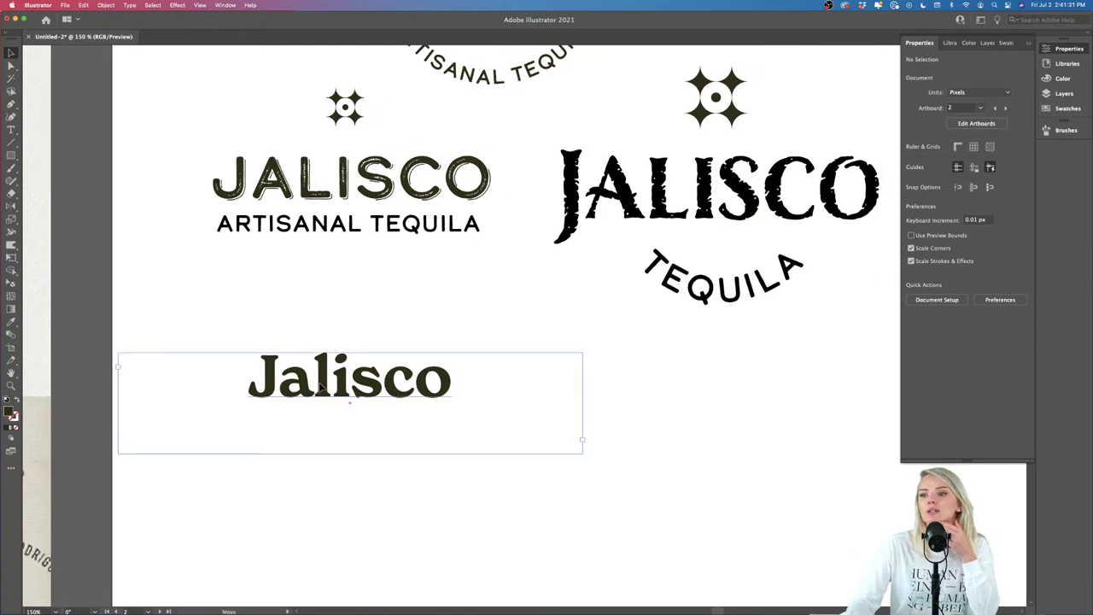
{"action": "left_click_drag", "start_coordinate": [384, 401], "coordinate": [384, 379]}
{"action": "left_click", "coordinate": [384, 420]}
{"action": "left_click", "coordinate": [387, 380]}
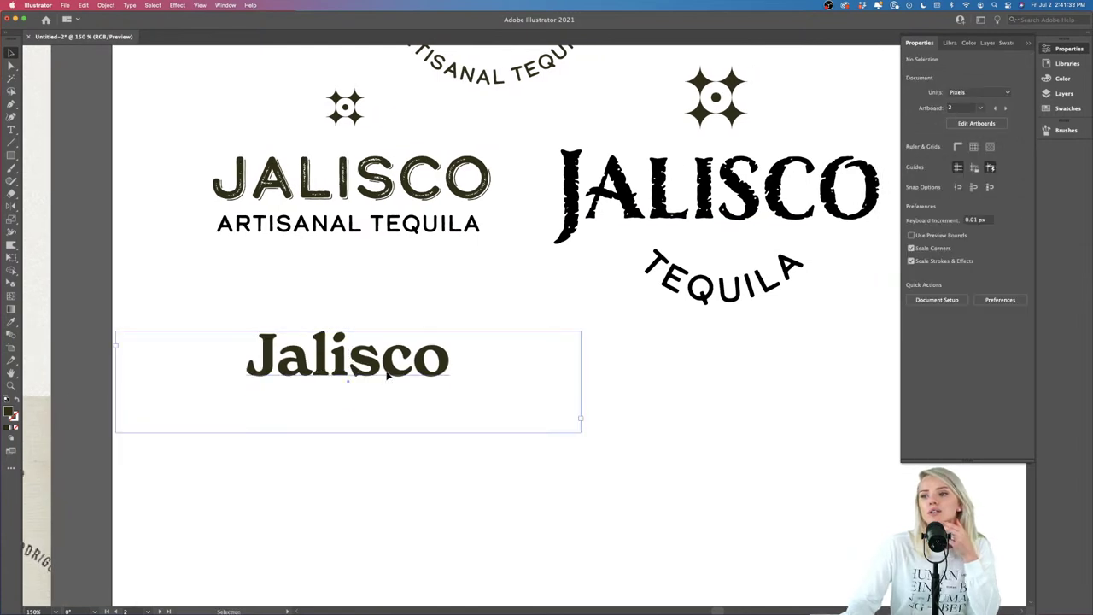
Step: Return to the New Spirit page in Safari and activate the Light and Medium Condensed fonts
{"action": "mouse_move", "coordinate": [369, 605]}
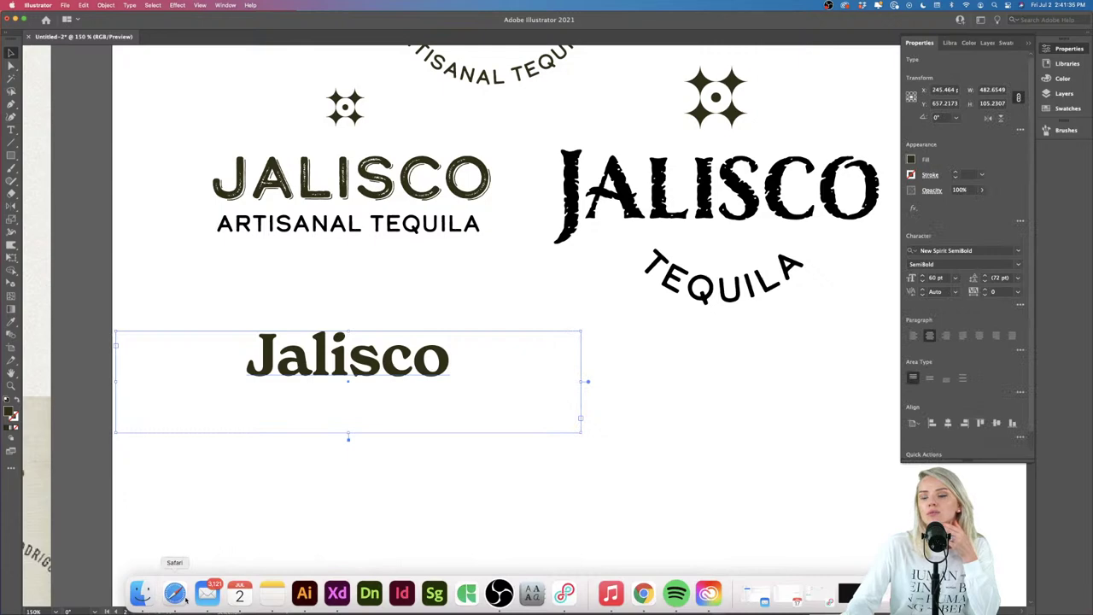
{"action": "key", "text": "f"}
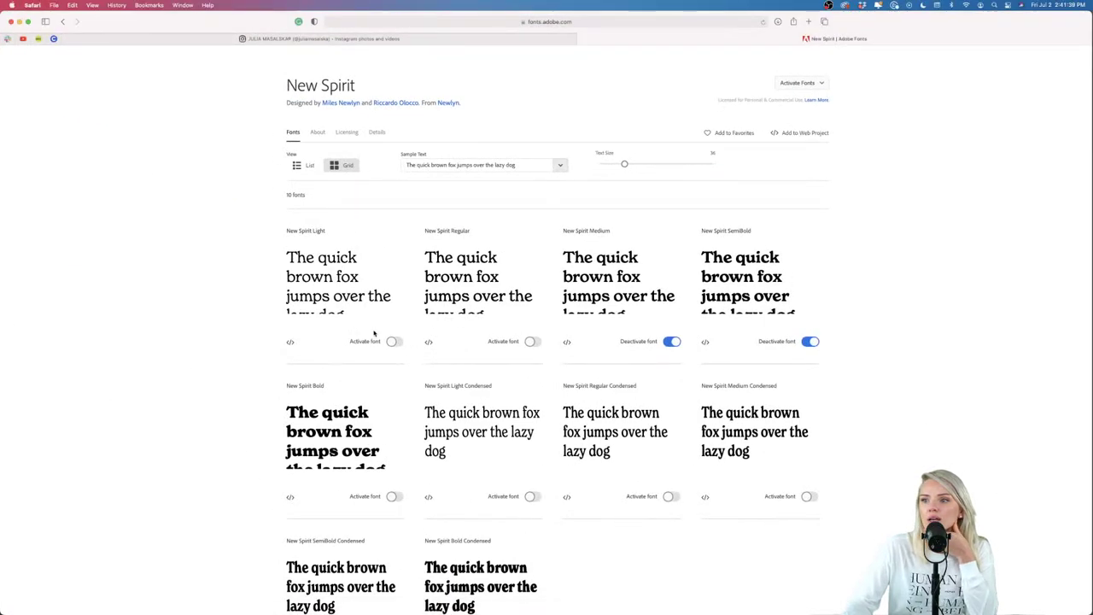
{"action": "left_click", "coordinate": [394, 341]}
{"action": "scroll", "coordinate": [601, 531], "scroll_direction": "down", "scroll_amount": 2}
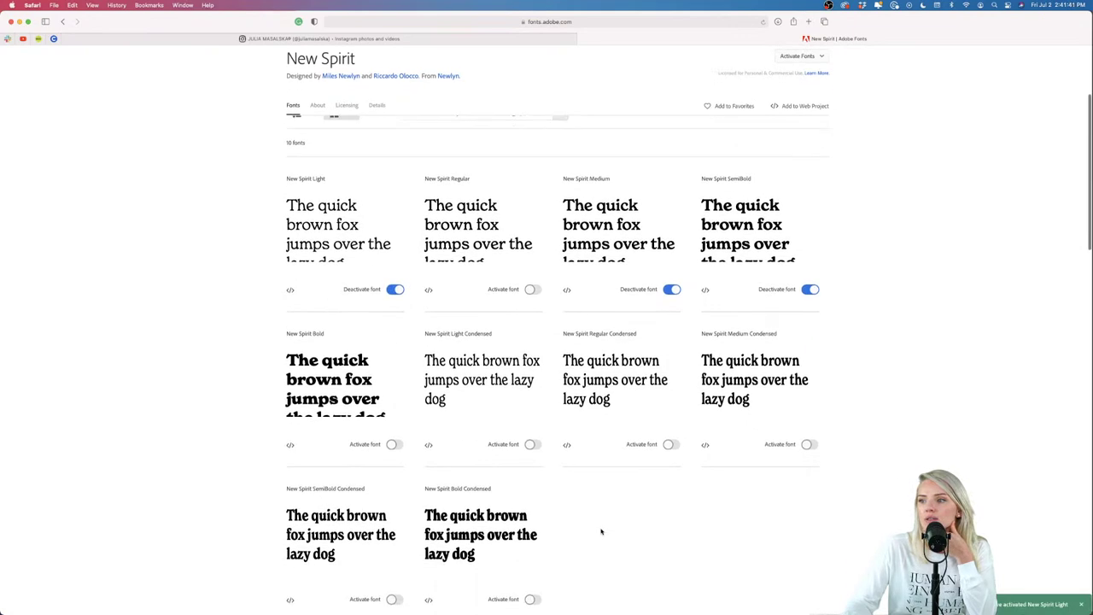
{"action": "scroll", "coordinate": [601, 531], "scroll_direction": "up", "scroll_amount": 3}
{"action": "scroll", "coordinate": [601, 531], "scroll_direction": "down", "scroll_amount": 2}
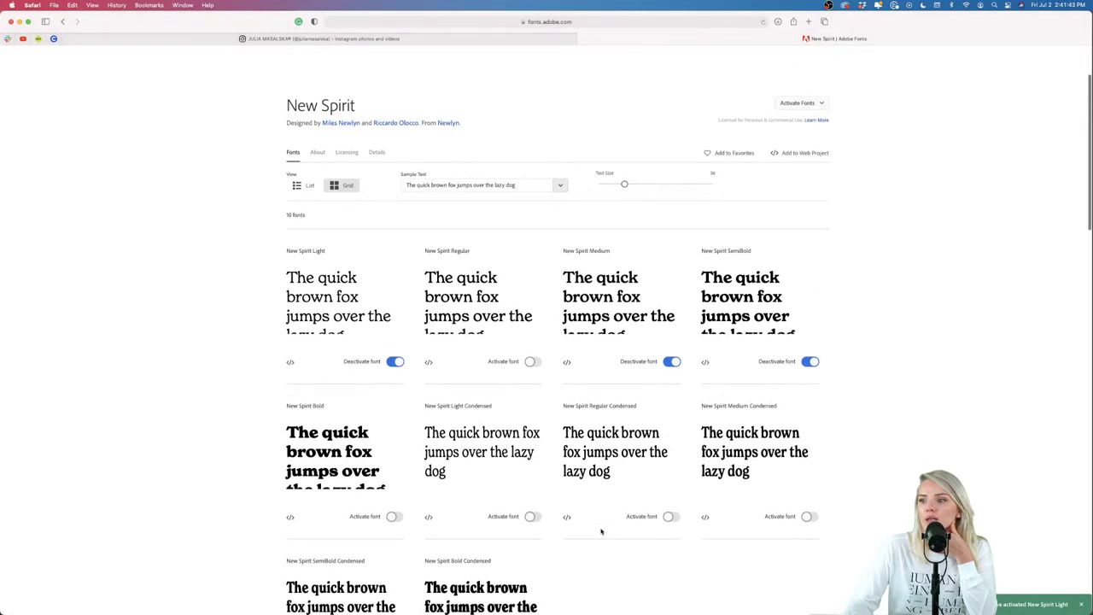
{"action": "scroll", "coordinate": [601, 531], "scroll_direction": "down", "scroll_amount": 1}
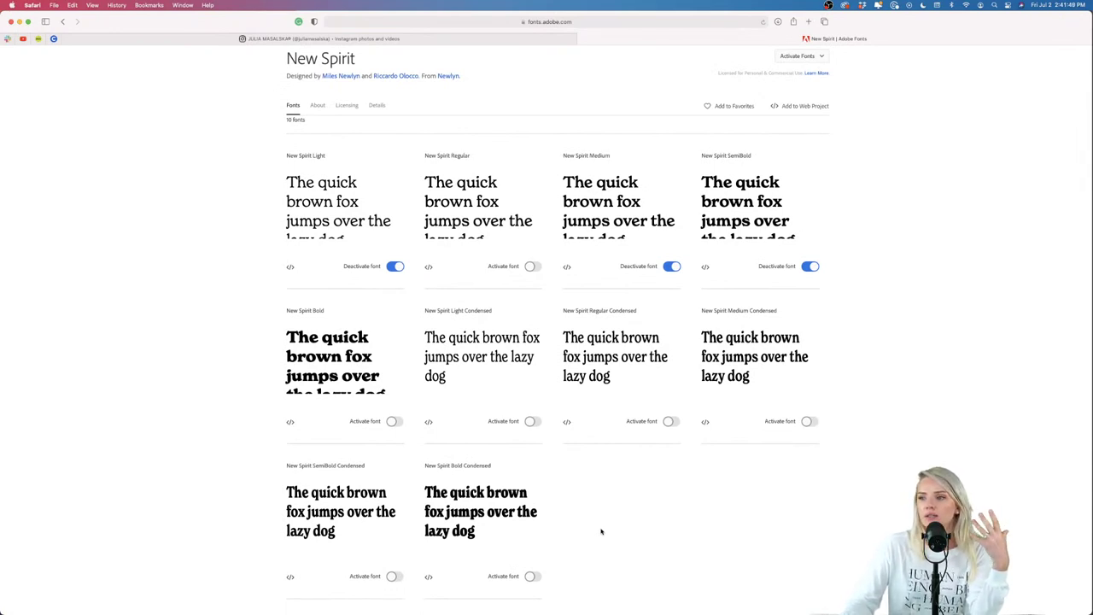
{"action": "left_click", "coordinate": [808, 422]}
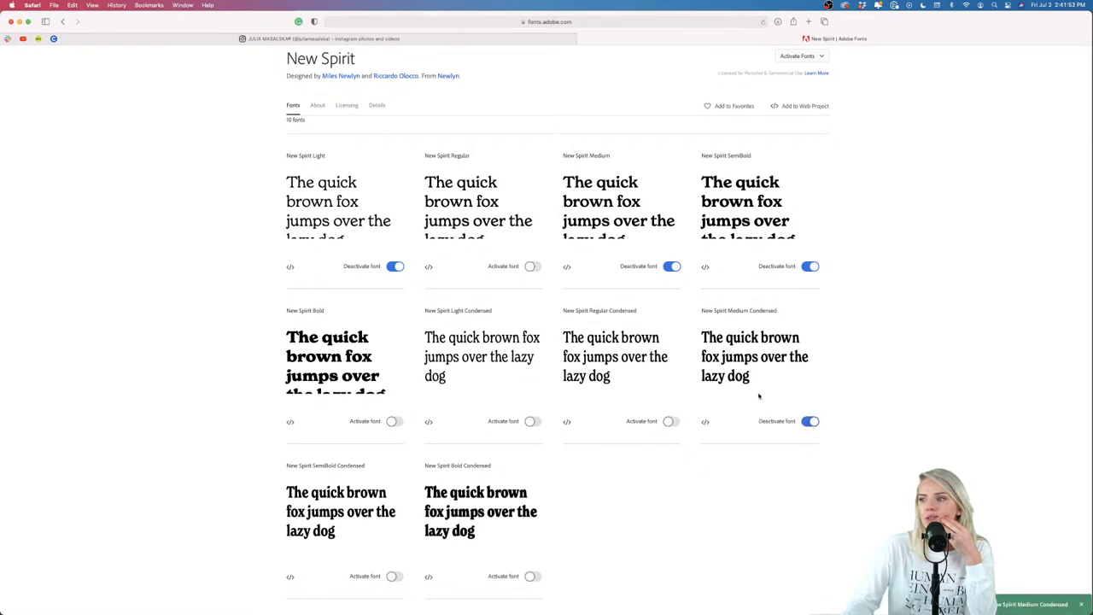
Step: Switch to Illustrator, shorten the Jalisco text frame's height, and place a copy of the wordmark below it
{"action": "left_click", "coordinate": [18, 23]}
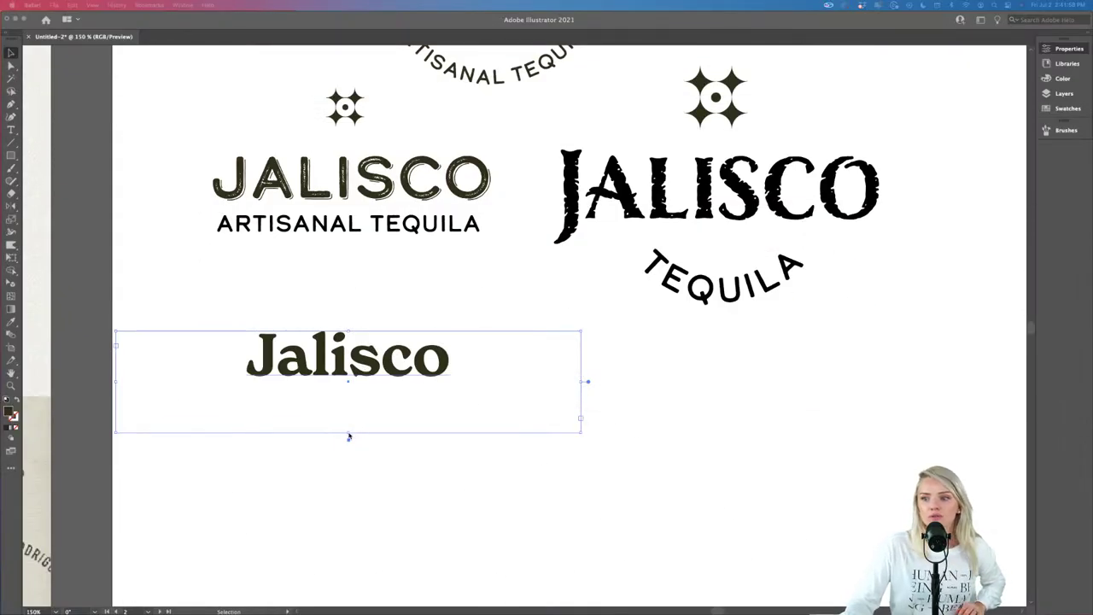
{"action": "left_click_drag", "start_coordinate": [348, 436], "coordinate": [371, 448]}
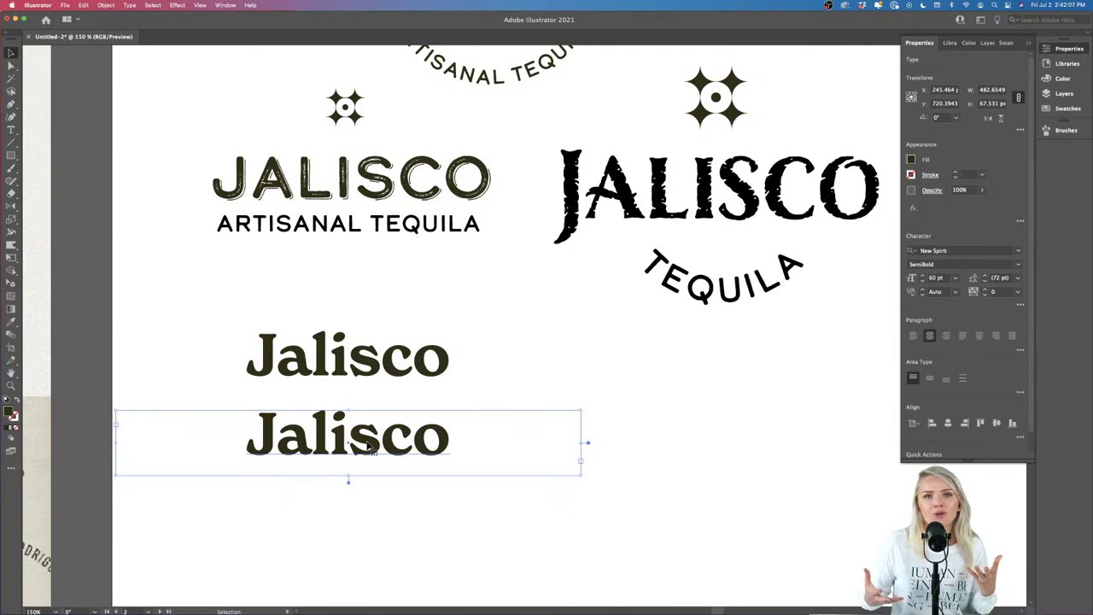
{"action": "left_click_drag", "start_coordinate": [374, 450], "coordinate": [376, 465]}
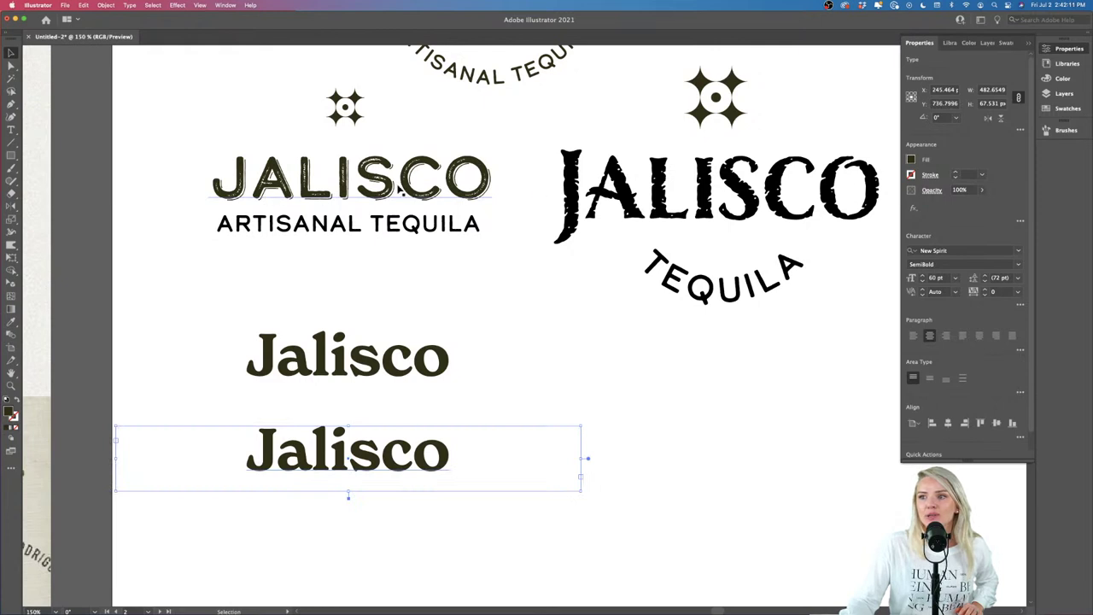
Step: Set the lower Jalisco copy to New Spirit Medium Condensed and move it closer beneath the SemiBold version
{"action": "scroll", "coordinate": [397, 442], "scroll_direction": "down", "scroll_amount": 2}
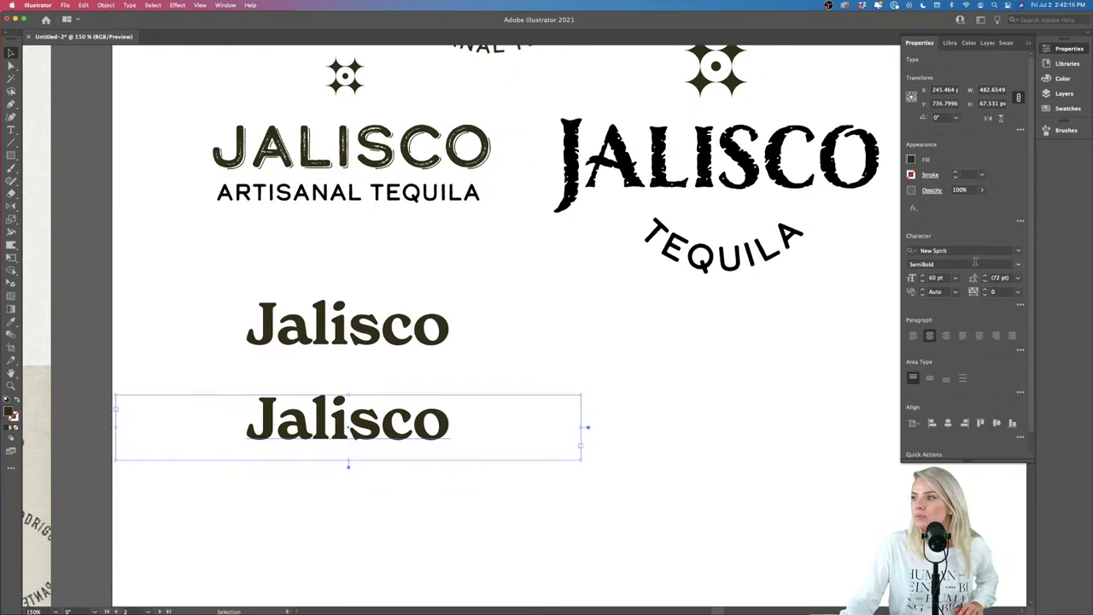
{"action": "left_click", "coordinate": [1016, 267]}
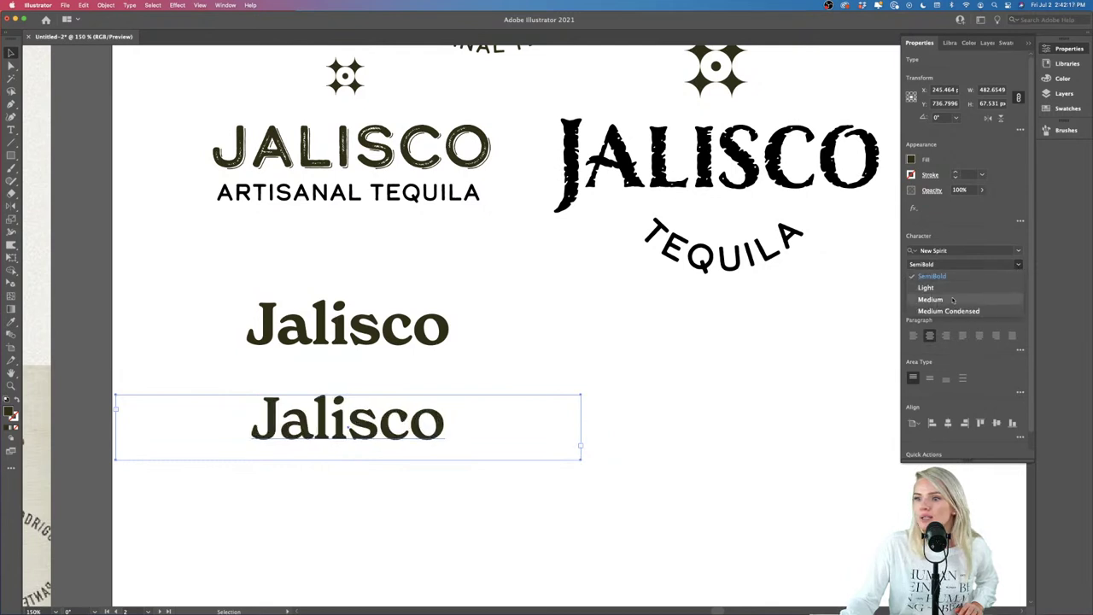
{"action": "left_click", "coordinate": [955, 313]}
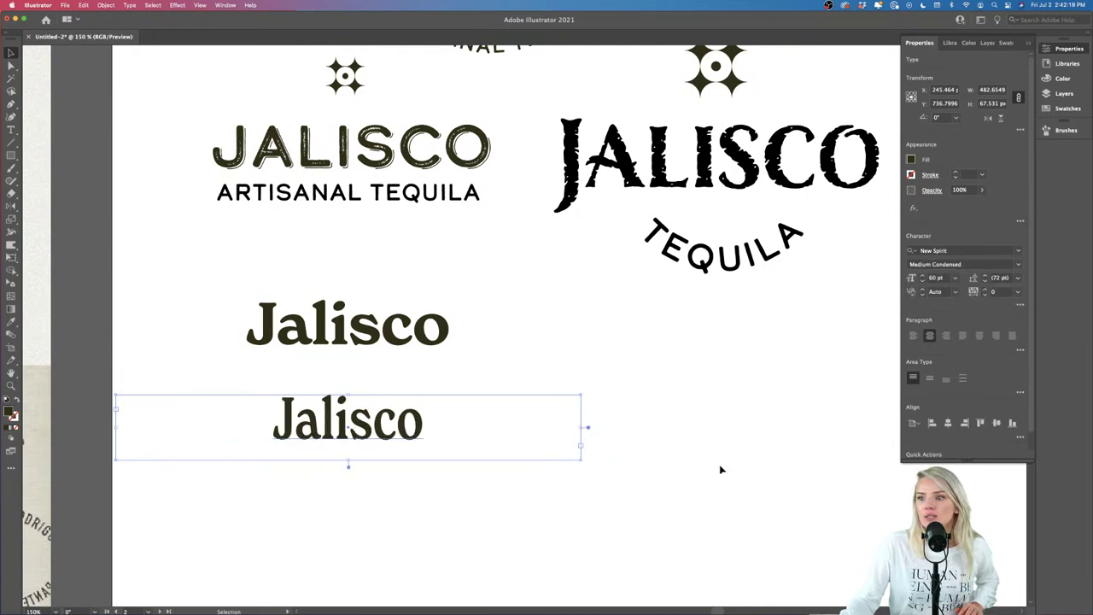
{"action": "left_click", "coordinate": [690, 488]}
{"action": "left_click_drag", "start_coordinate": [398, 423], "coordinate": [416, 404]}
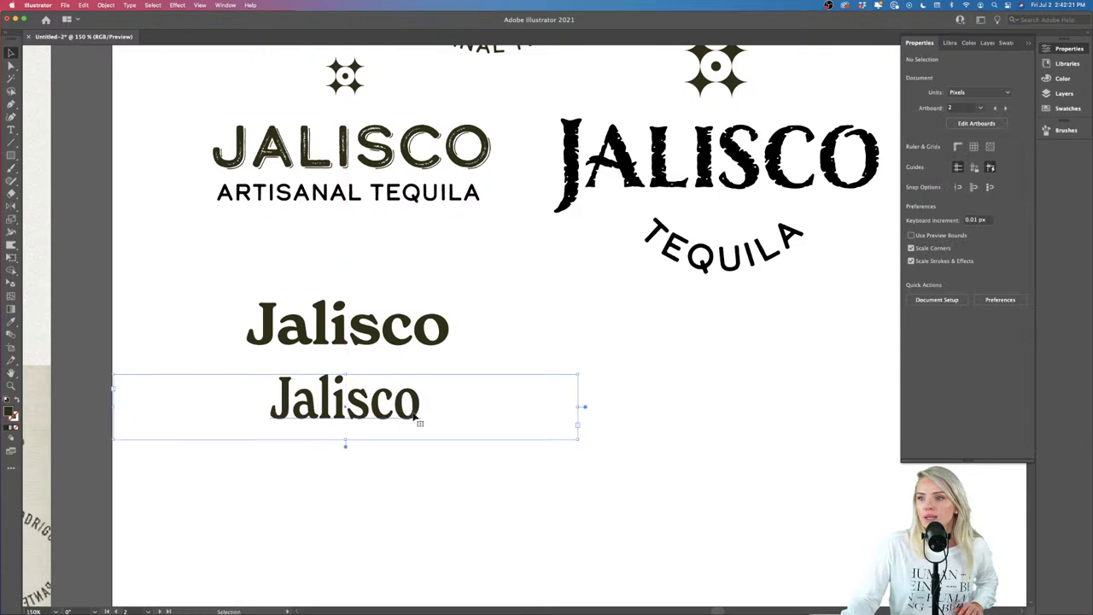
Step: Set the tracking of the Medium Condensed Jalisco wordmark to -75
{"action": "scroll", "coordinate": [568, 442], "scroll_direction": "left", "scroll_amount": 2}
{"action": "key", "text": "super+equal"}
{"action": "scroll", "coordinate": [404, 435], "scroll_direction": "left", "scroll_amount": 2}
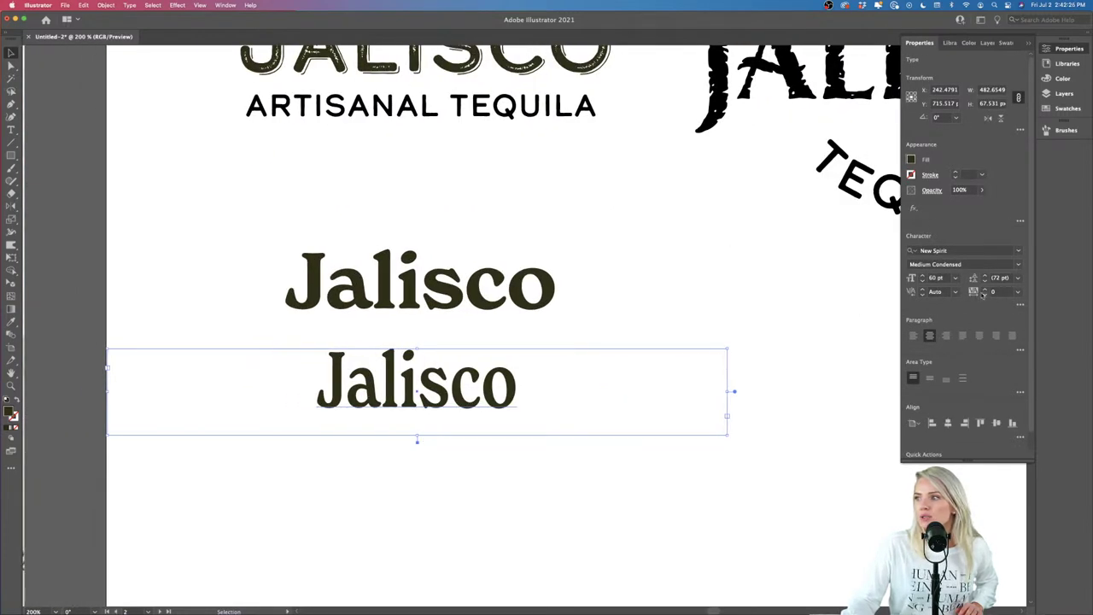
{"action": "left_click", "coordinate": [1017, 292]}
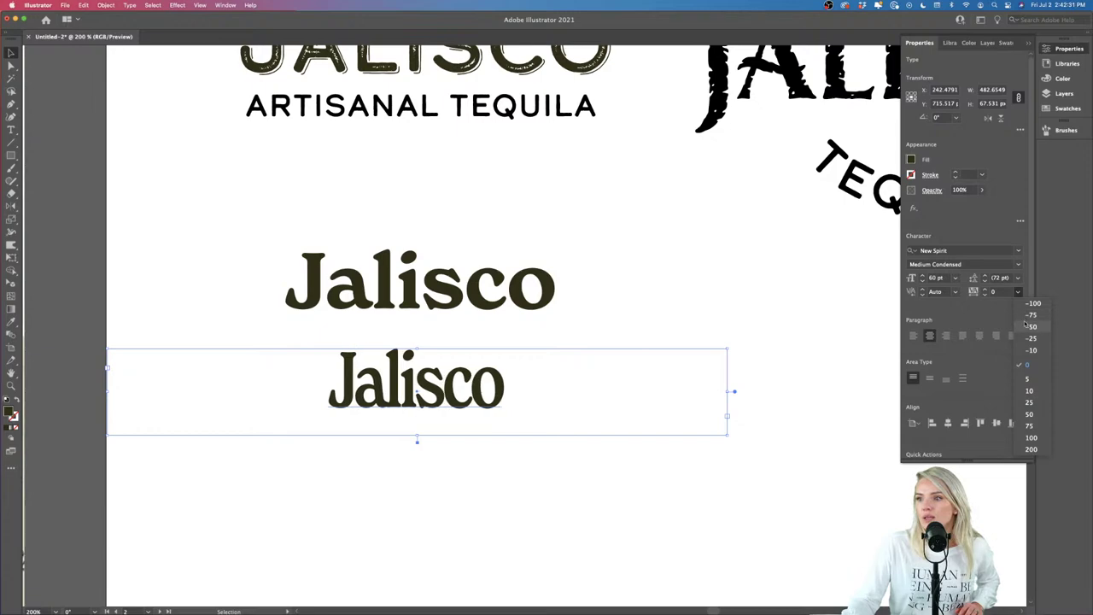
{"action": "left_click", "coordinate": [1030, 315]}
{"action": "left_click", "coordinate": [623, 474]}
Step: Place two condensed Jalisco wordmarks, one above the other, in the artboard's empty area beside the rough-lettered logos
{"action": "scroll", "coordinate": [622, 472], "scroll_direction": "down", "scroll_amount": 5}
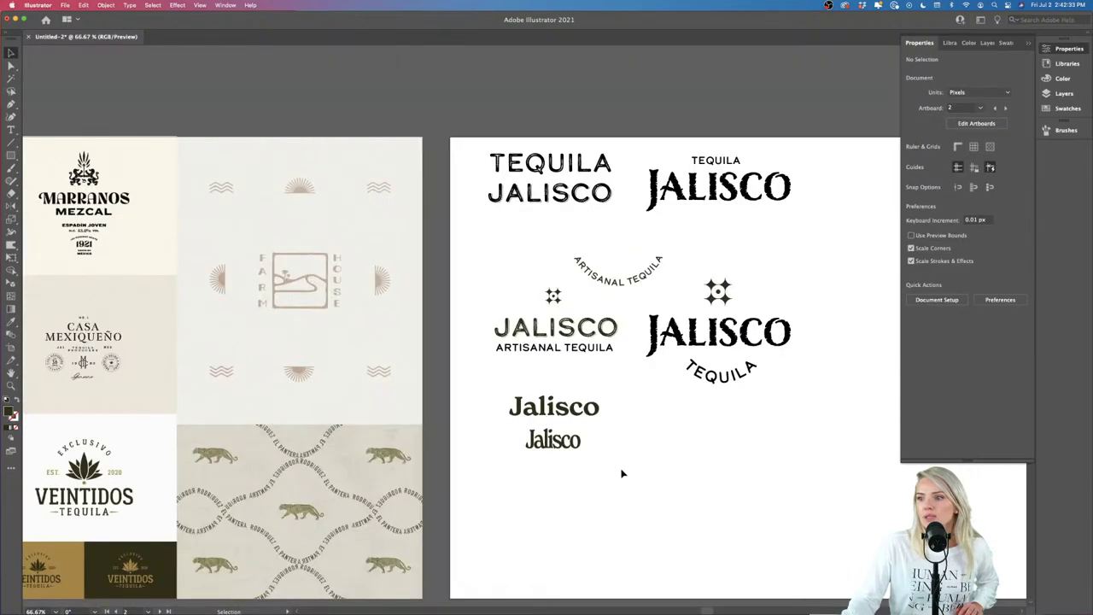
{"action": "scroll", "coordinate": [538, 432], "scroll_direction": "up", "scroll_amount": 3}
{"action": "scroll", "coordinate": [517, 418], "scroll_direction": "down", "scroll_amount": 1}
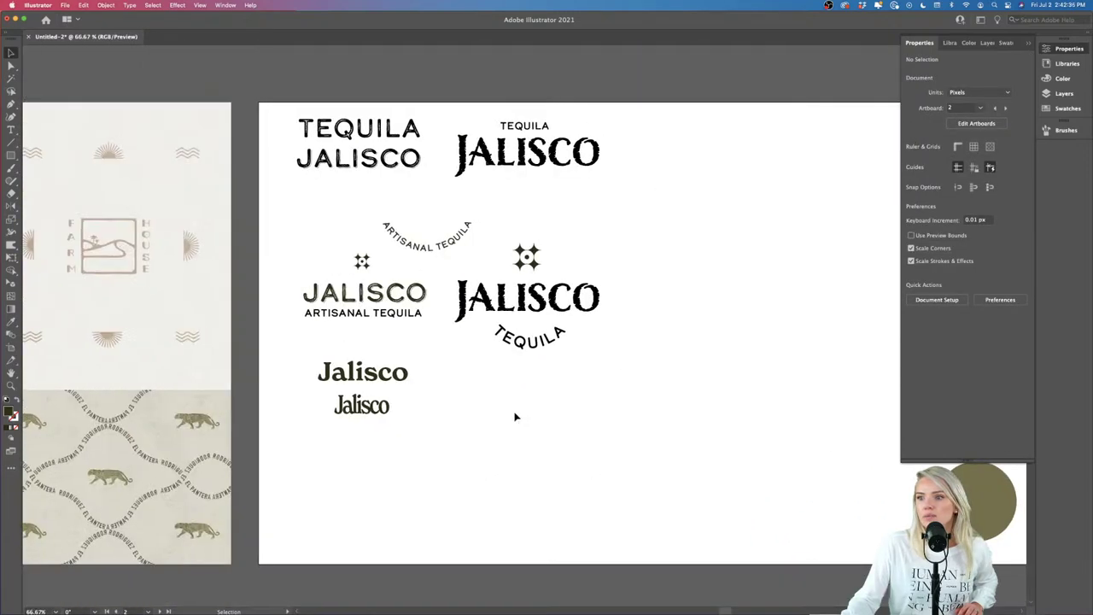
{"action": "scroll", "coordinate": [515, 415], "scroll_direction": "right", "scroll_amount": 3}
{"action": "left_click_drag", "start_coordinate": [273, 408], "coordinate": [626, 247]}
{"action": "scroll", "coordinate": [626, 248], "scroll_direction": "up", "scroll_amount": 1}
{"action": "scroll", "coordinate": [627, 253], "scroll_direction": "up", "scroll_amount": 1}
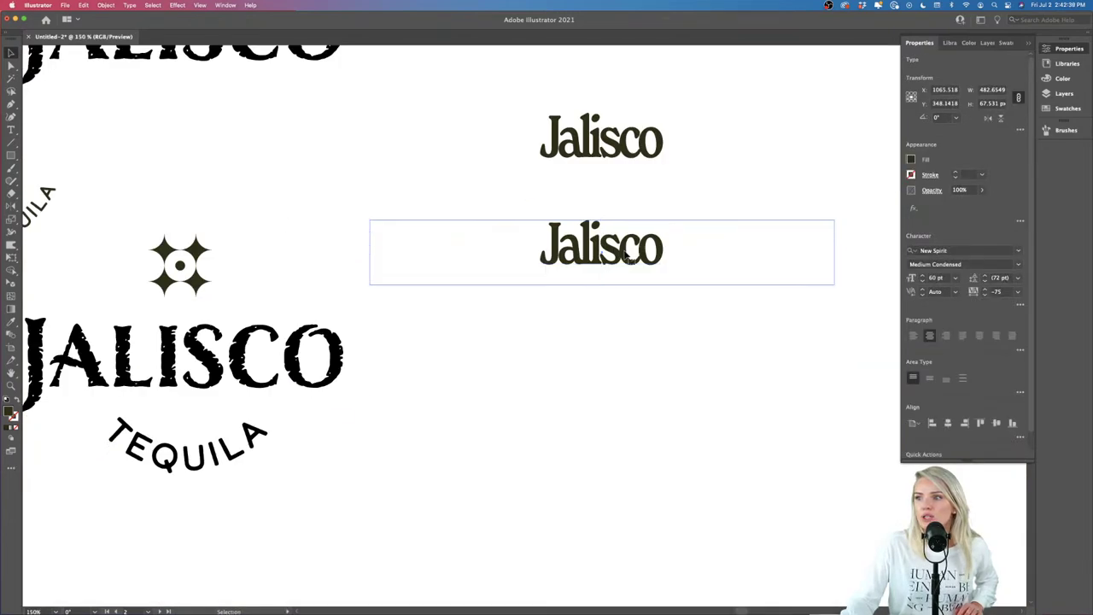
Step: Change the lower condensed Jalisco wordmark to uppercase JALISCO and set its tracking to 75
{"action": "double_click", "coordinate": [625, 249]}
{"action": "type", "text": "JALISCO"}
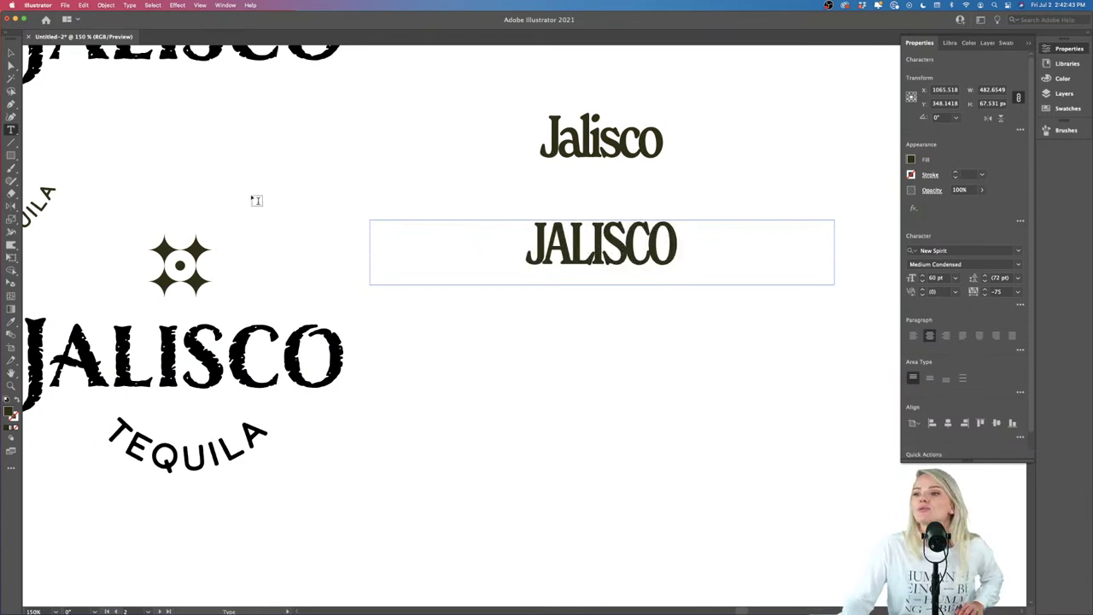
{"action": "key", "text": "Escape"}
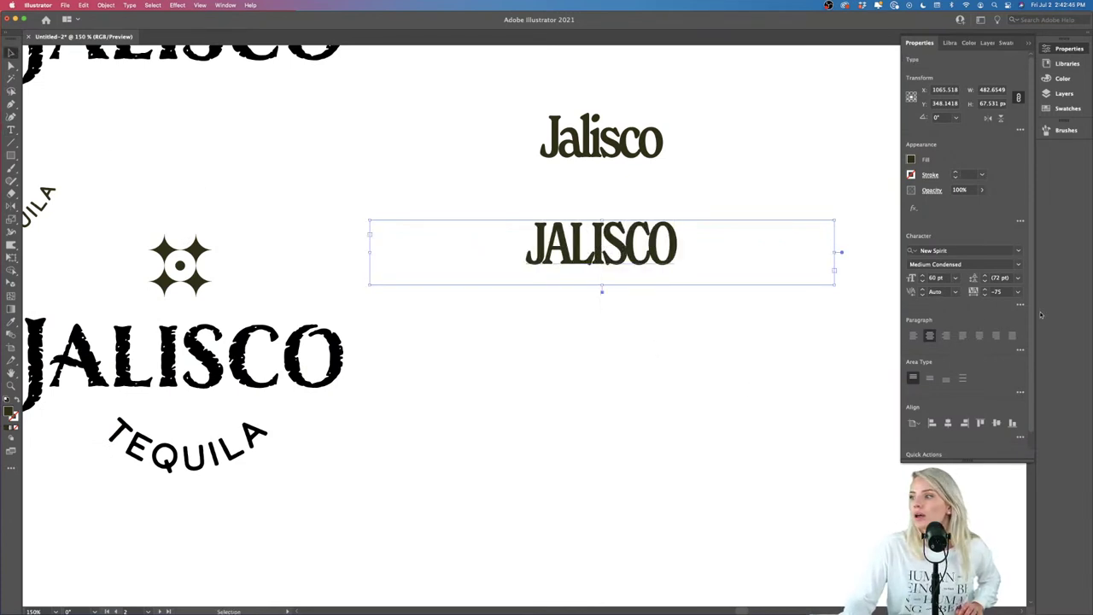
{"action": "left_click", "coordinate": [1018, 294]}
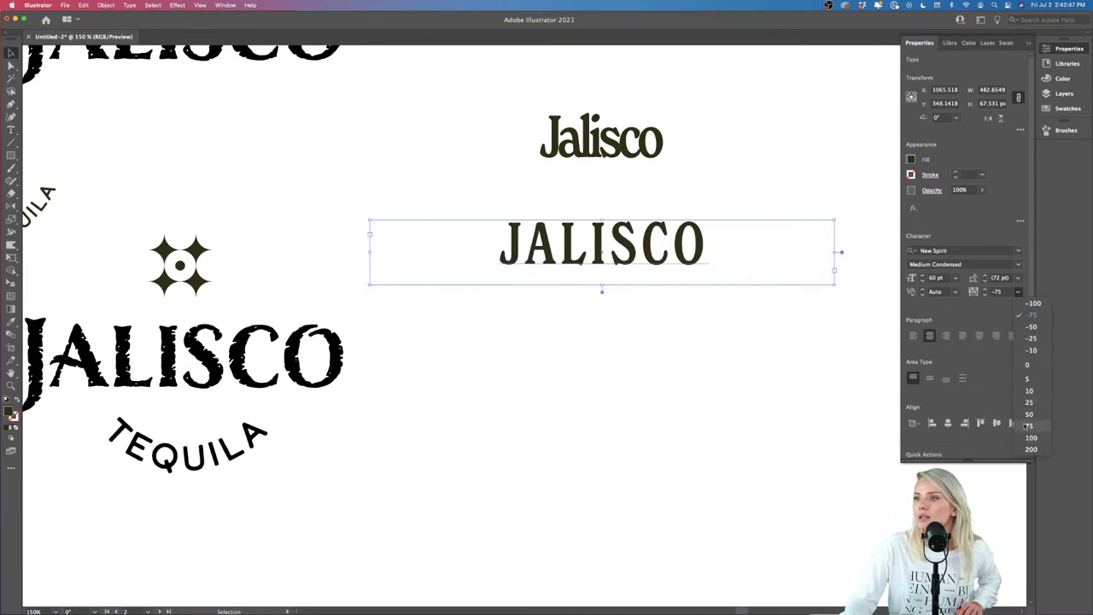
{"action": "left_click", "coordinate": [1028, 425]}
{"action": "left_click", "coordinate": [700, 383]}
{"action": "scroll", "coordinate": [700, 384], "scroll_direction": "down", "scroll_amount": 1}
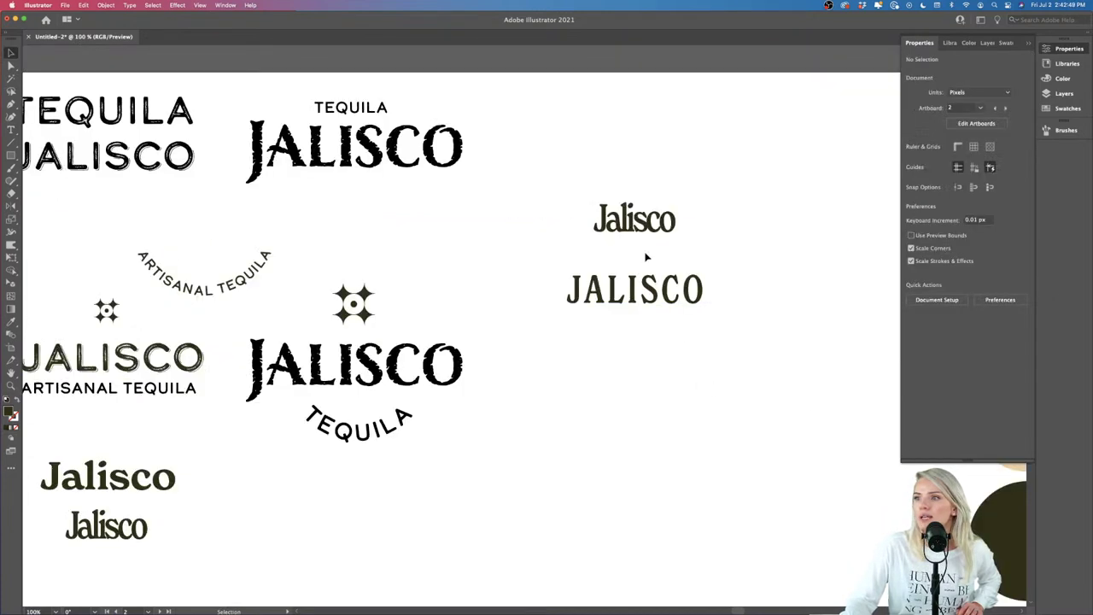
Step: Place a copy of the widely tracked uppercase JALISCO wordmark directly below the original
{"action": "left_click_drag", "start_coordinate": [648, 192], "coordinate": [634, 328]}
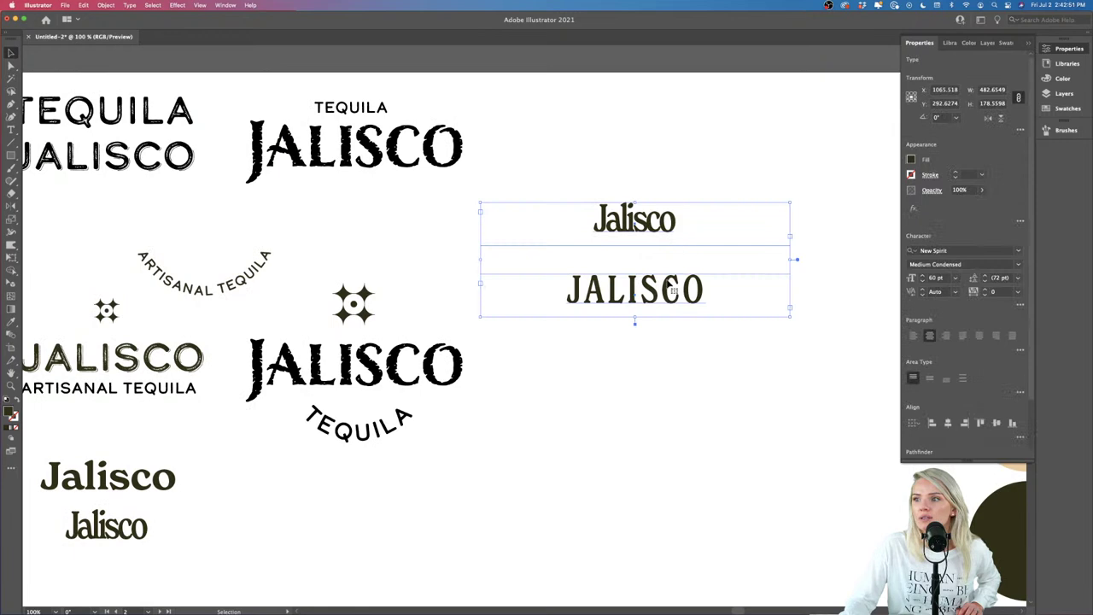
{"action": "scroll", "coordinate": [668, 281], "scroll_direction": "up", "scroll_amount": 3}
{"action": "scroll", "coordinate": [667, 282], "scroll_direction": "up", "scroll_amount": 2}
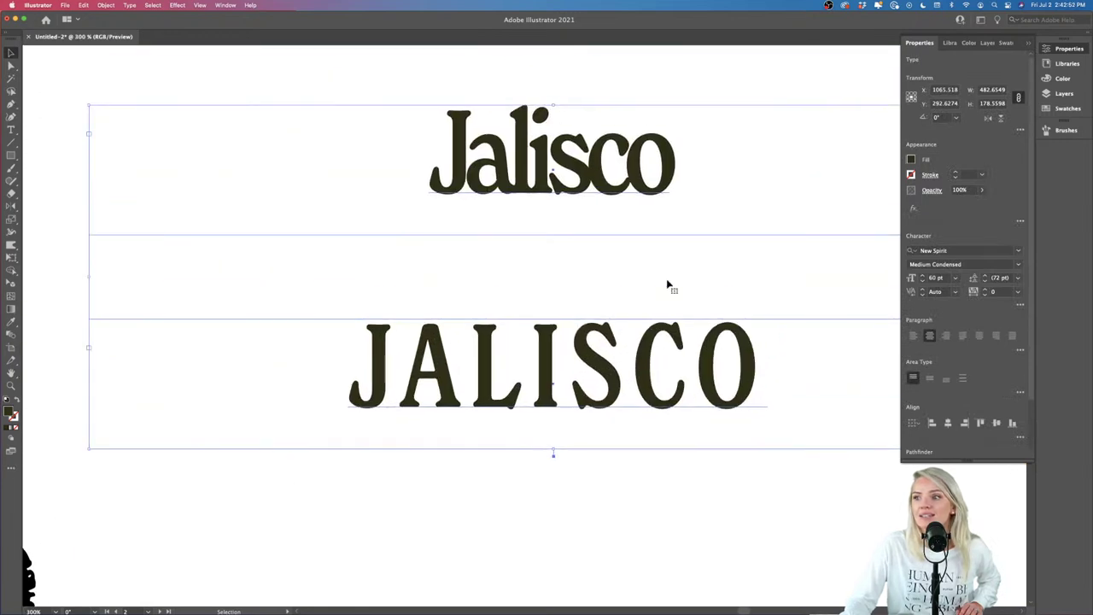
{"action": "left_click", "coordinate": [727, 542]}
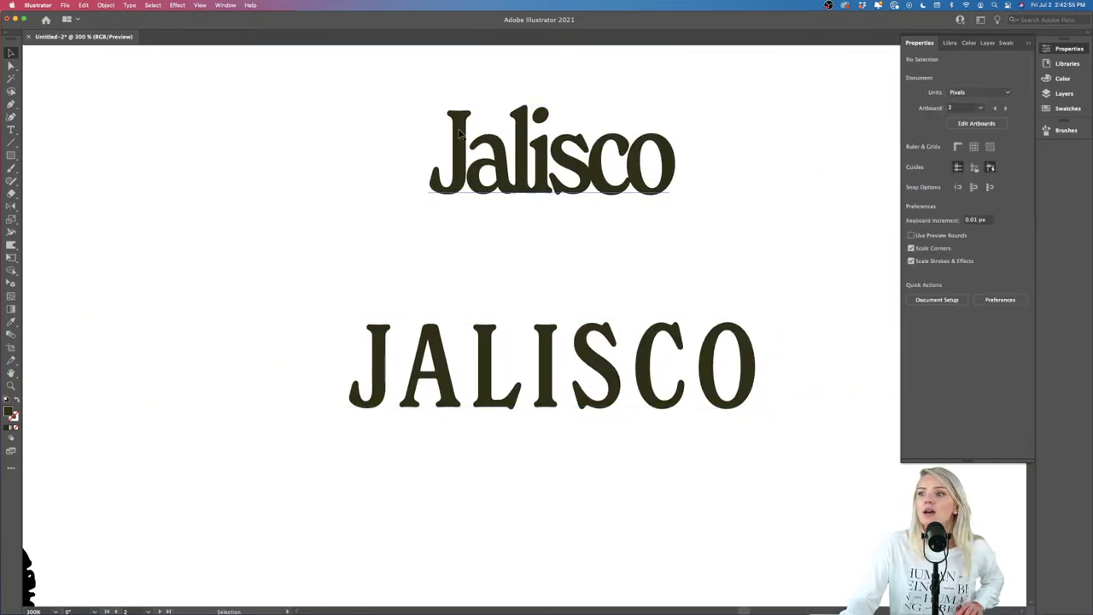
{"action": "scroll", "coordinate": [612, 476], "scroll_direction": "down", "scroll_amount": 3}
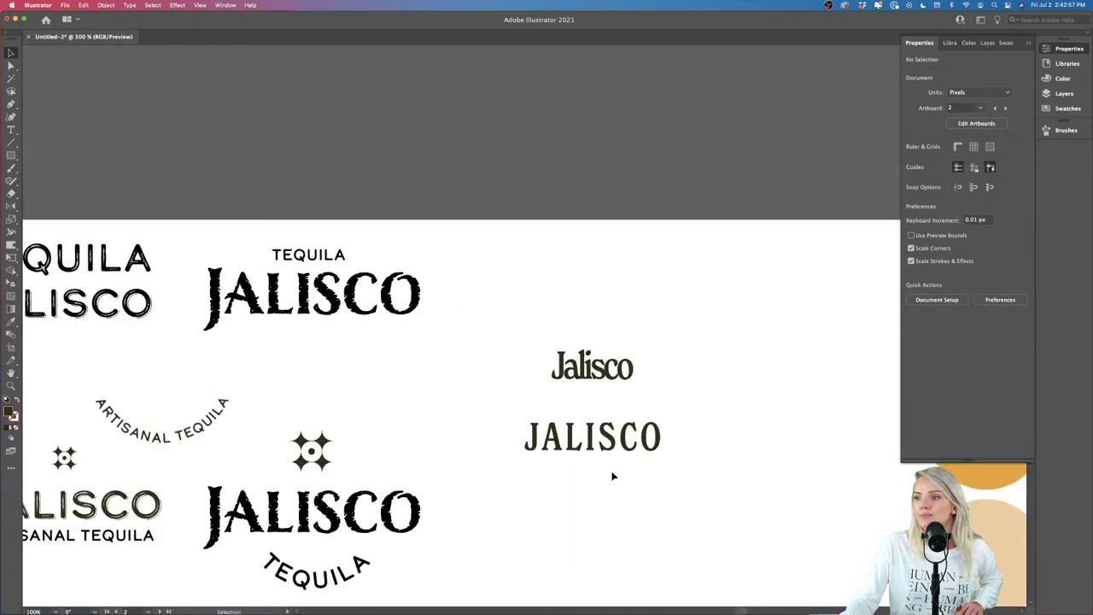
{"action": "scroll", "coordinate": [612, 476], "scroll_direction": "down", "scroll_amount": 5}
{"action": "left_click_drag", "start_coordinate": [615, 329], "coordinate": [613, 377]}
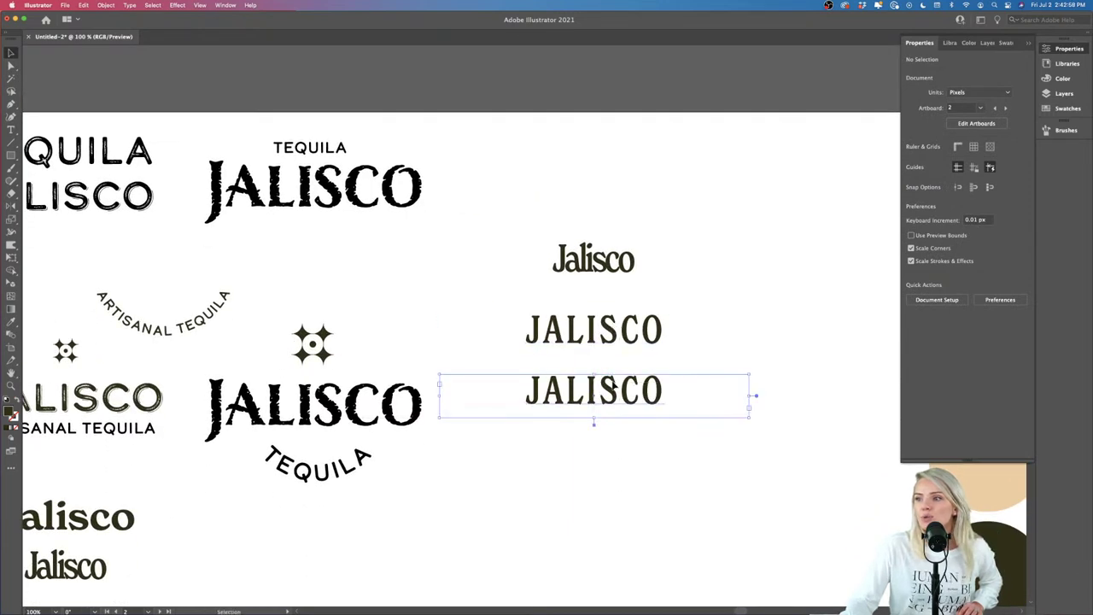
{"action": "scroll", "coordinate": [613, 377], "scroll_direction": "up", "scroll_amount": 5}
{"action": "scroll", "coordinate": [613, 388], "scroll_direction": "down", "scroll_amount": 2}
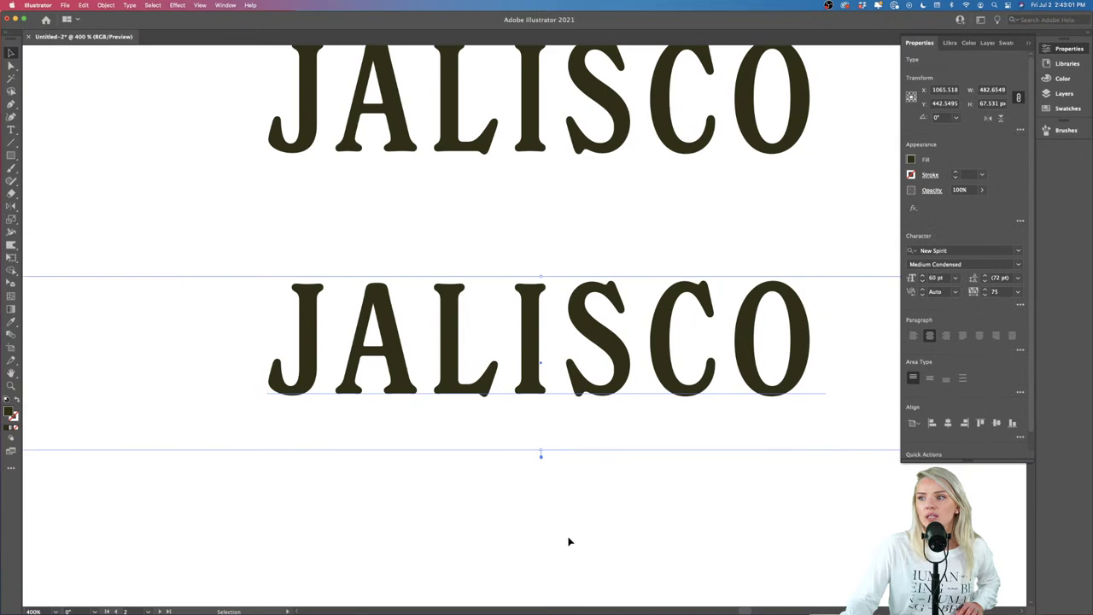
Step: Switch to Adobe Fonts in Safari, return to the font listing, and filter it by the Luxury tag
{"action": "mouse_move", "coordinate": [401, 607]}
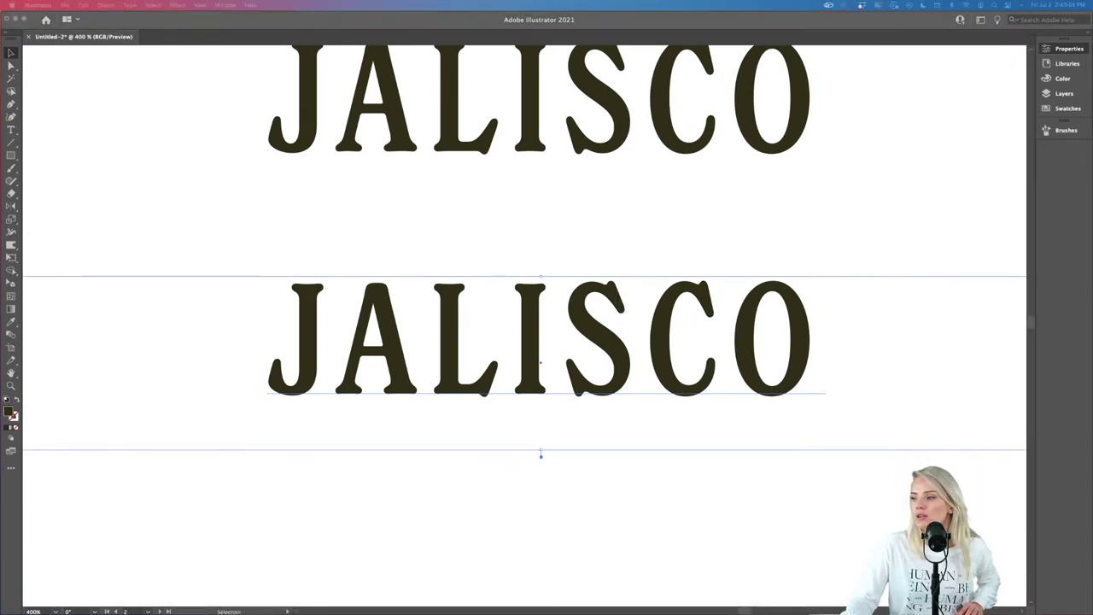
{"action": "left_click", "coordinate": [705, 592]}
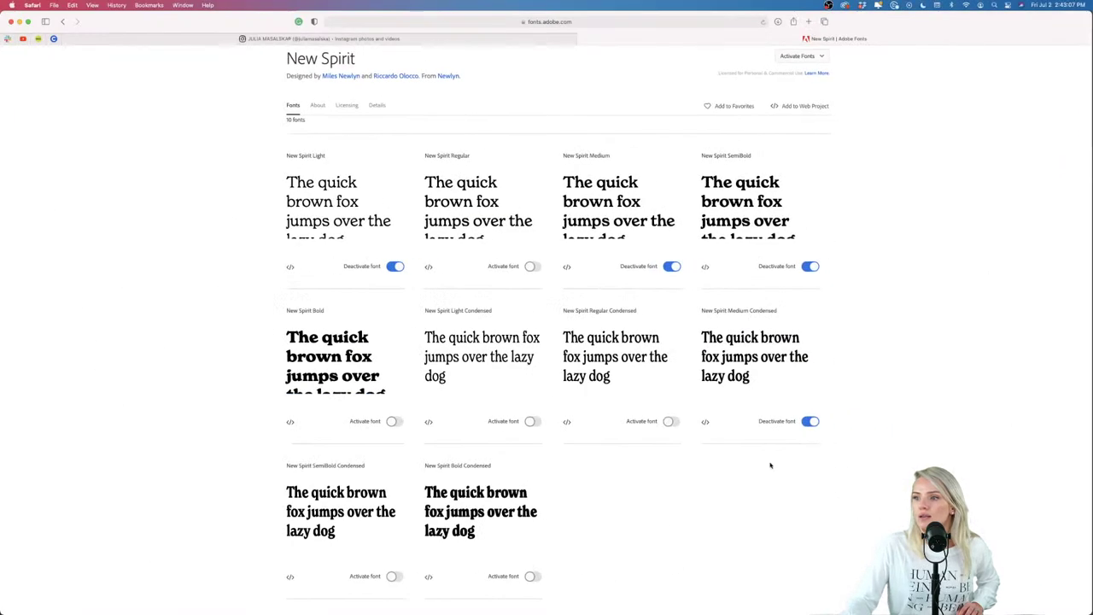
{"action": "key", "text": "super+bracketleft"}
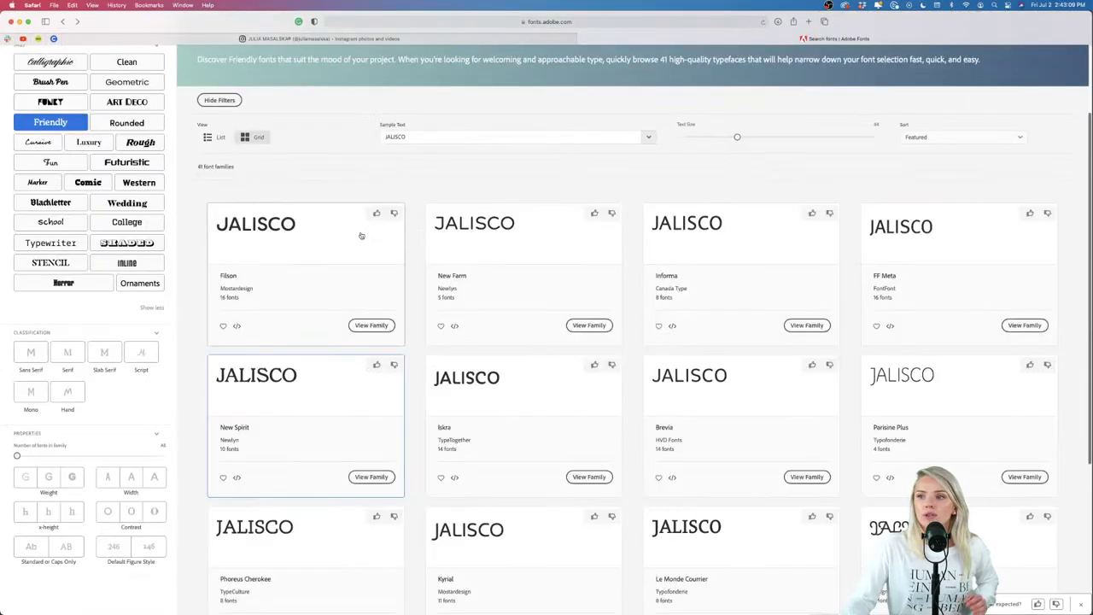
{"action": "left_click", "coordinate": [101, 144]}
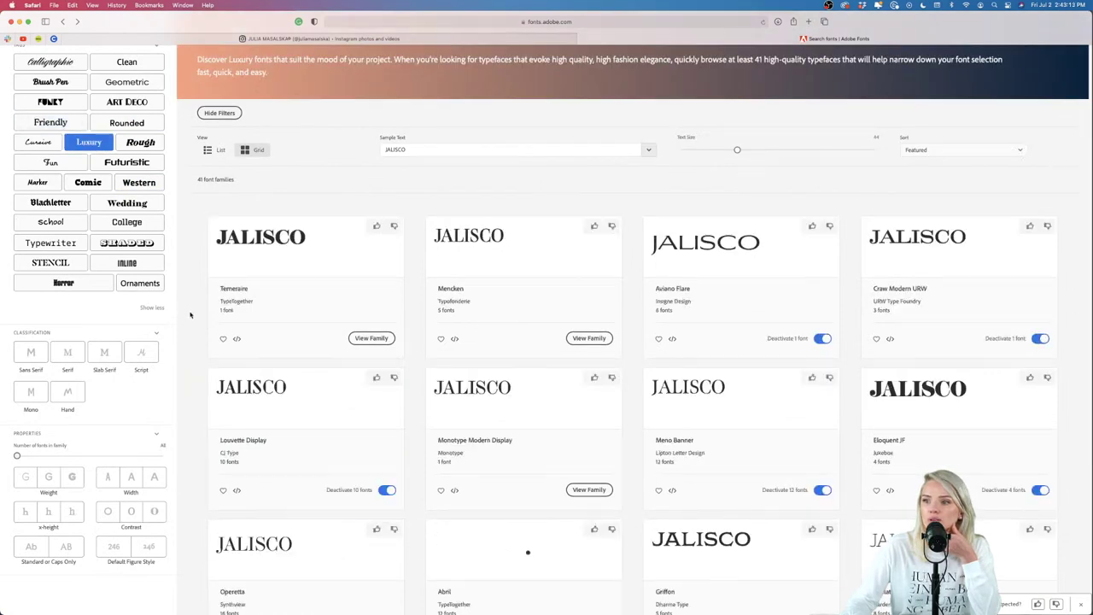
Step: Open the Griffon family from the Luxury fonts and preview its styles with the sample text JALISCO
{"action": "scroll", "coordinate": [190, 315], "scroll_direction": "down", "scroll_amount": 2}
{"action": "scroll", "coordinate": [190, 315], "scroll_direction": "down", "scroll_amount": 2}
{"action": "scroll", "coordinate": [190, 315], "scroll_direction": "down", "scroll_amount": 5}
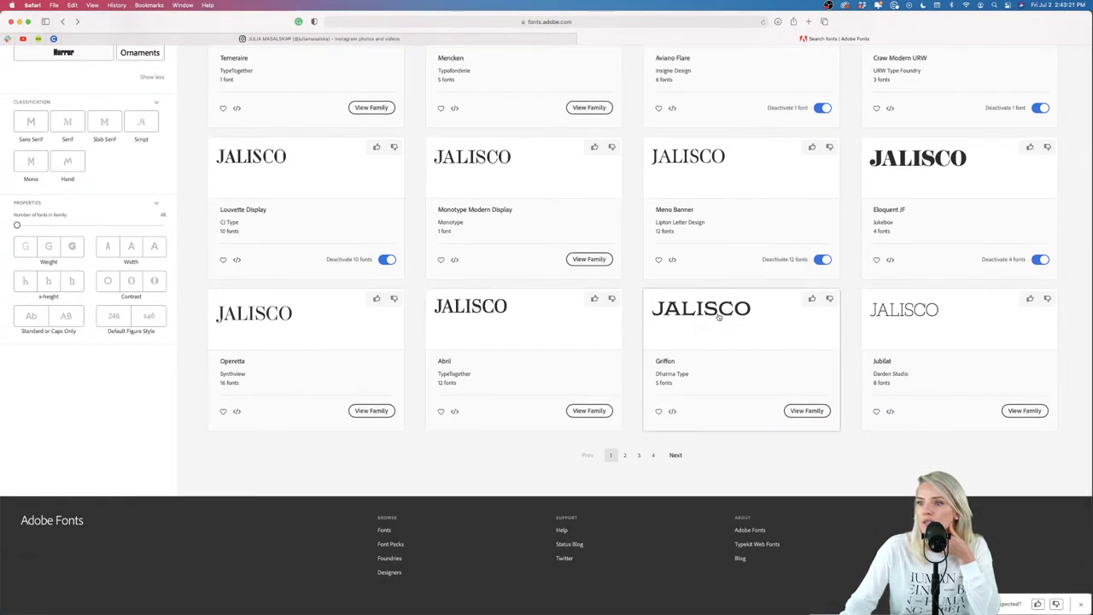
{"action": "left_click", "coordinate": [740, 360]}
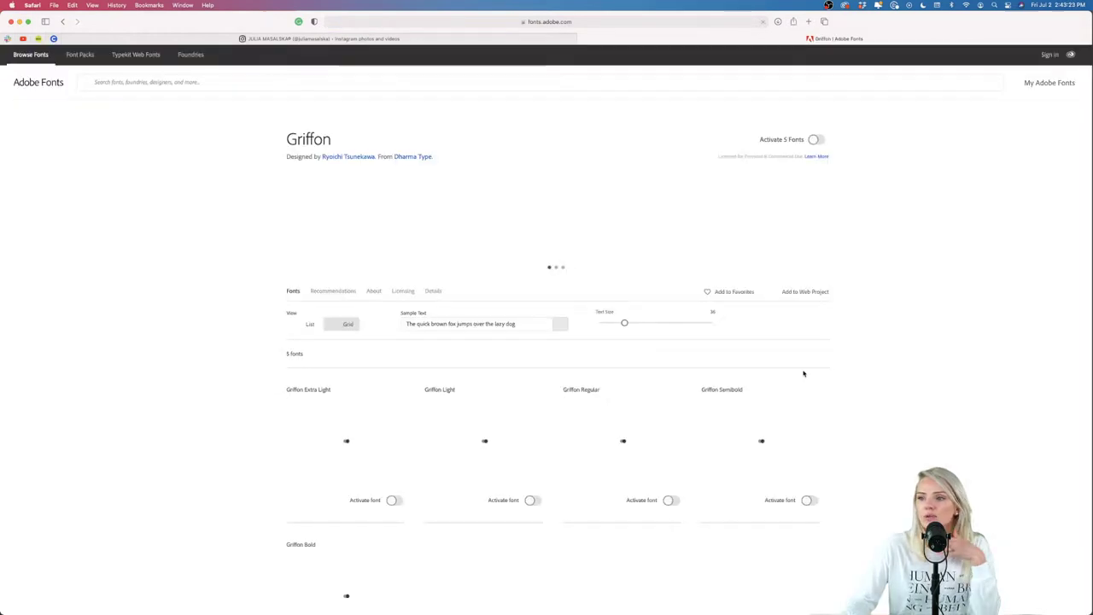
{"action": "scroll", "coordinate": [926, 370], "scroll_direction": "down", "scroll_amount": 5}
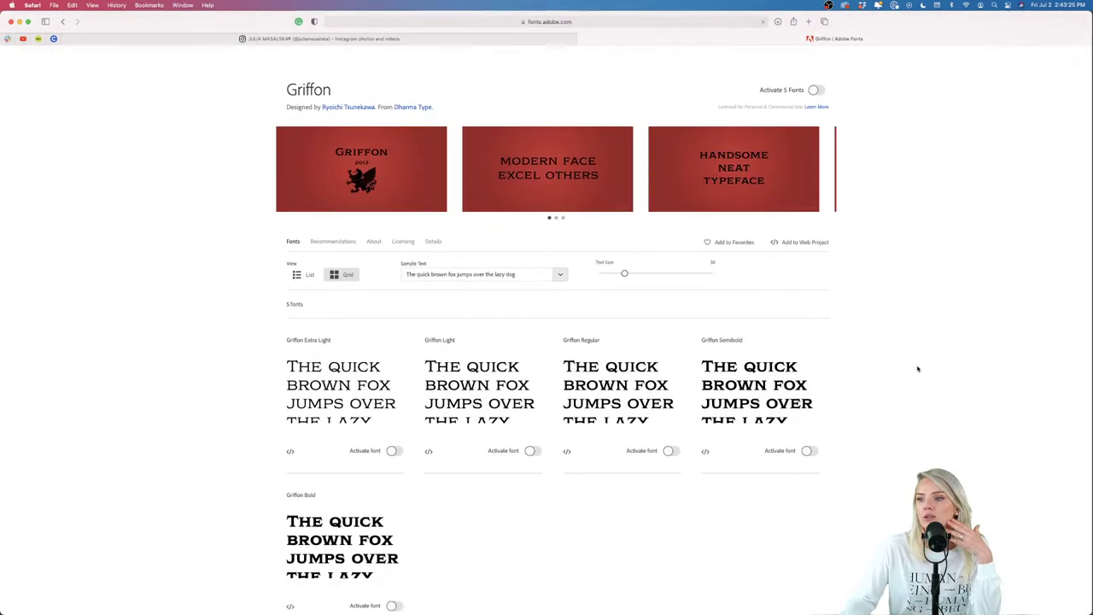
{"action": "scroll", "coordinate": [918, 369], "scroll_direction": "down", "scroll_amount": 3}
{"action": "scroll", "coordinate": [918, 368], "scroll_direction": "up", "scroll_amount": 10}
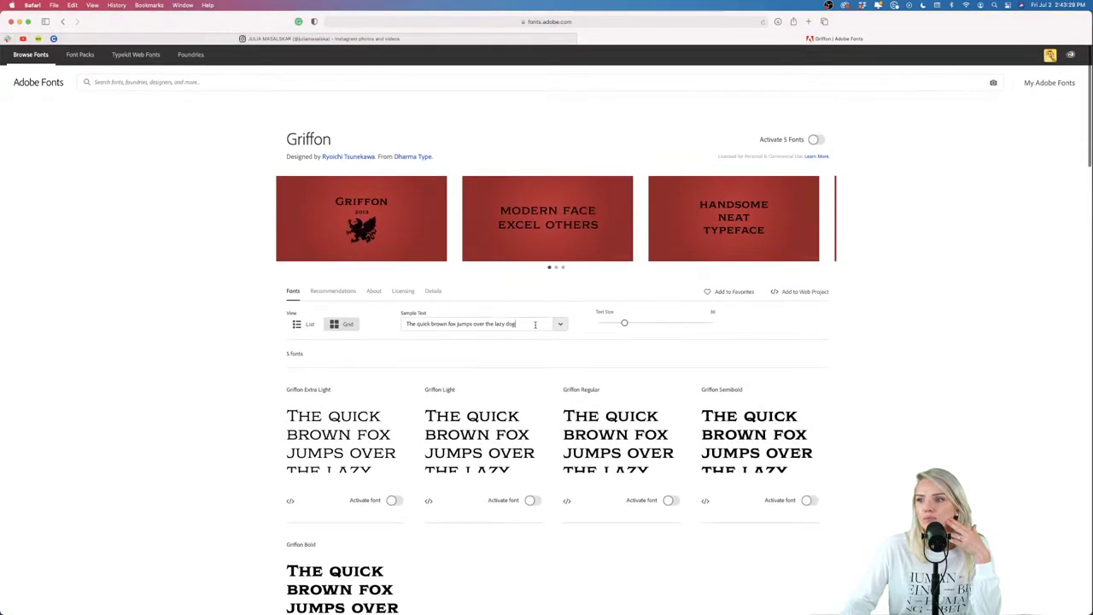
{"action": "left_click", "coordinate": [536, 323]}
{"action": "type", "text": "JALISCO"}
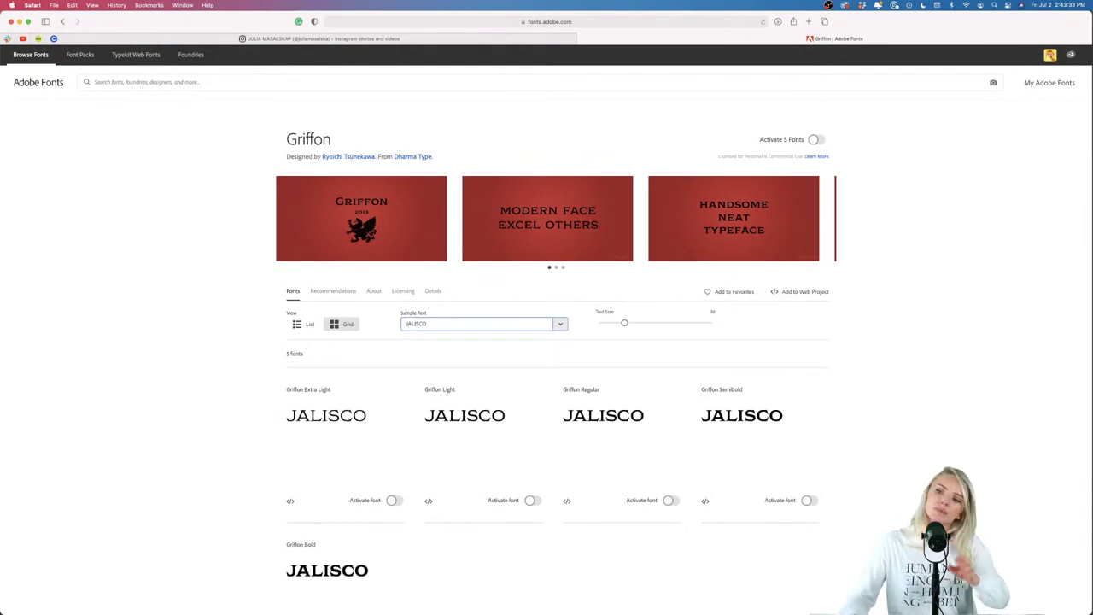
Step: Activate the Griffon Light font and return to the Luxury font listing
{"action": "scroll", "coordinate": [780, 442], "scroll_direction": "down", "scroll_amount": 1}
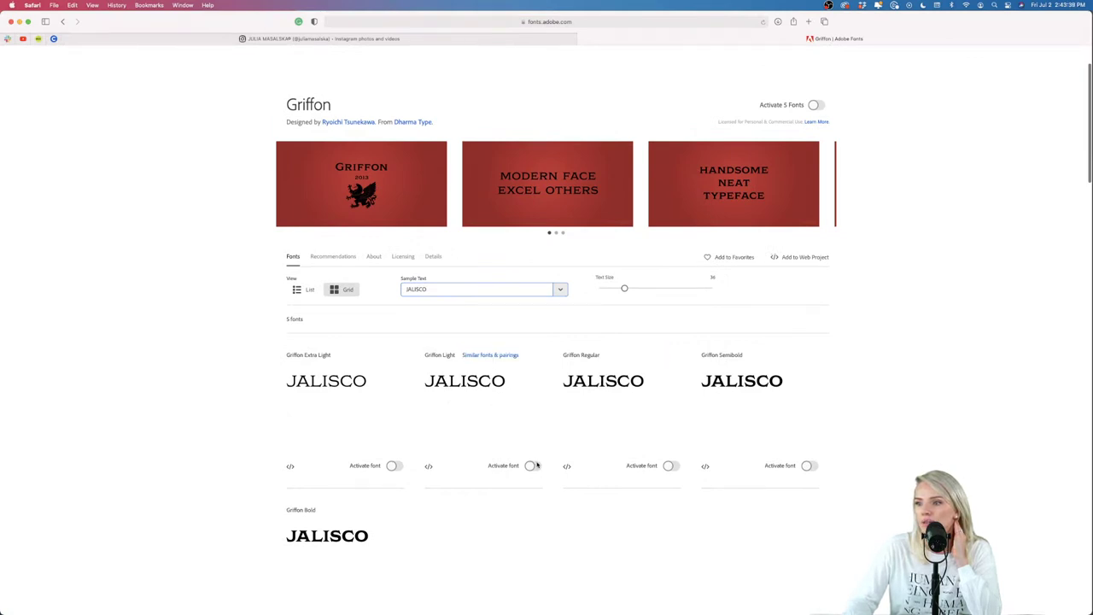
{"action": "left_click", "coordinate": [532, 466]}
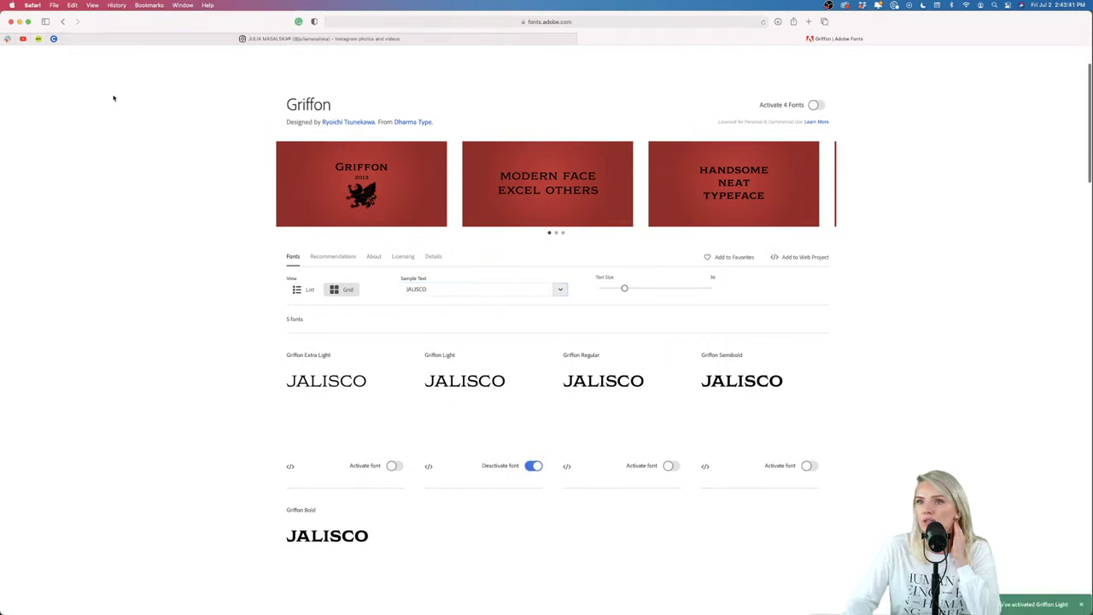
{"action": "left_click", "coordinate": [64, 21]}
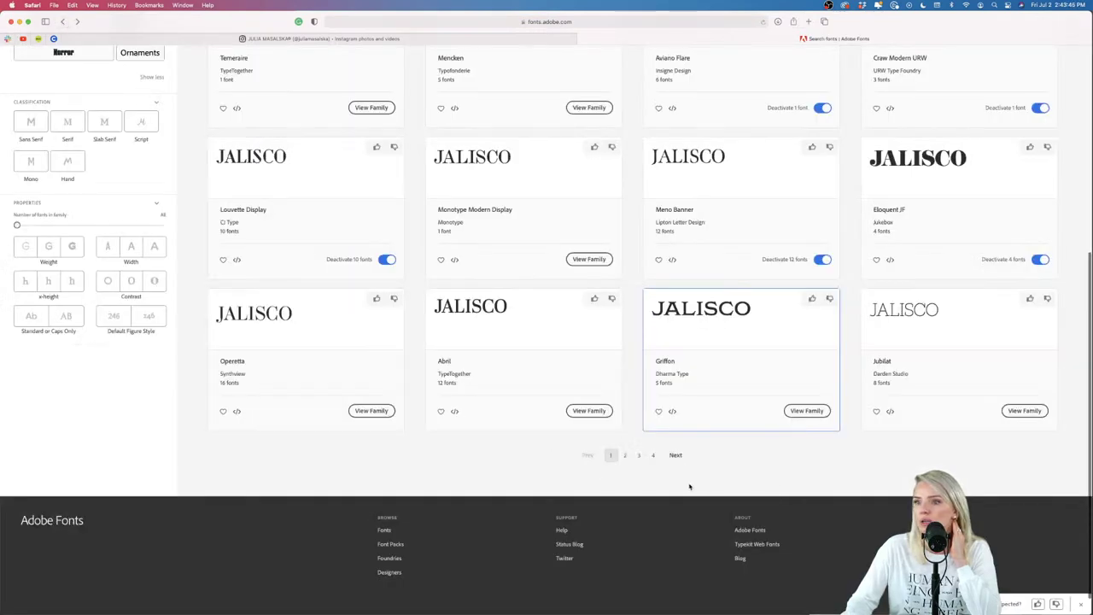
Step: Open the second page of Luxury fonts and compare the JALISCO samples across the families
{"action": "left_click", "coordinate": [624, 455]}
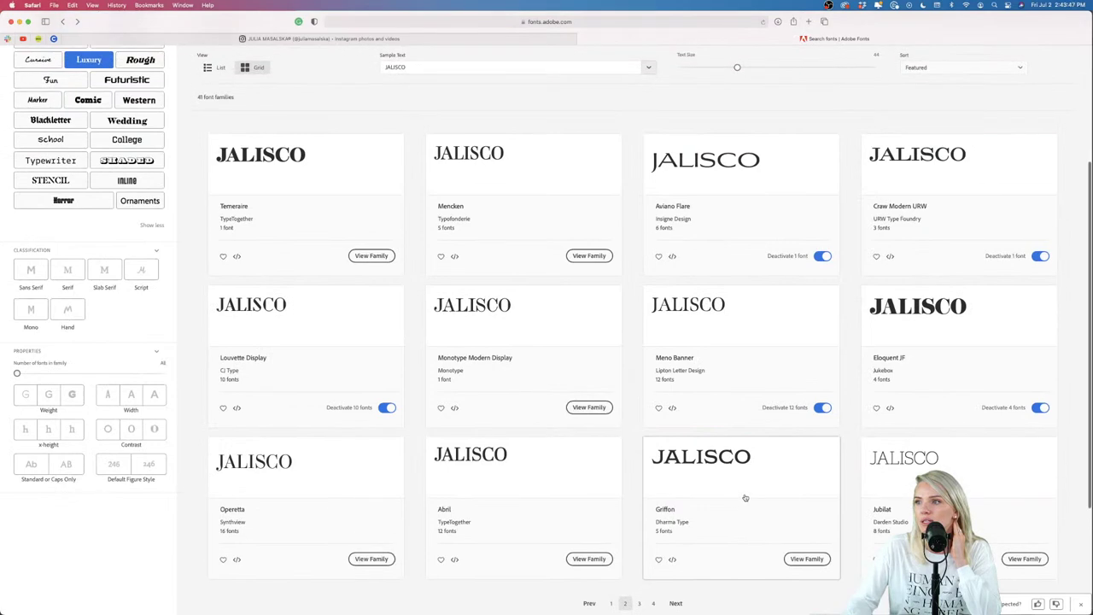
{"action": "scroll", "coordinate": [745, 497], "scroll_direction": "down", "scroll_amount": 1}
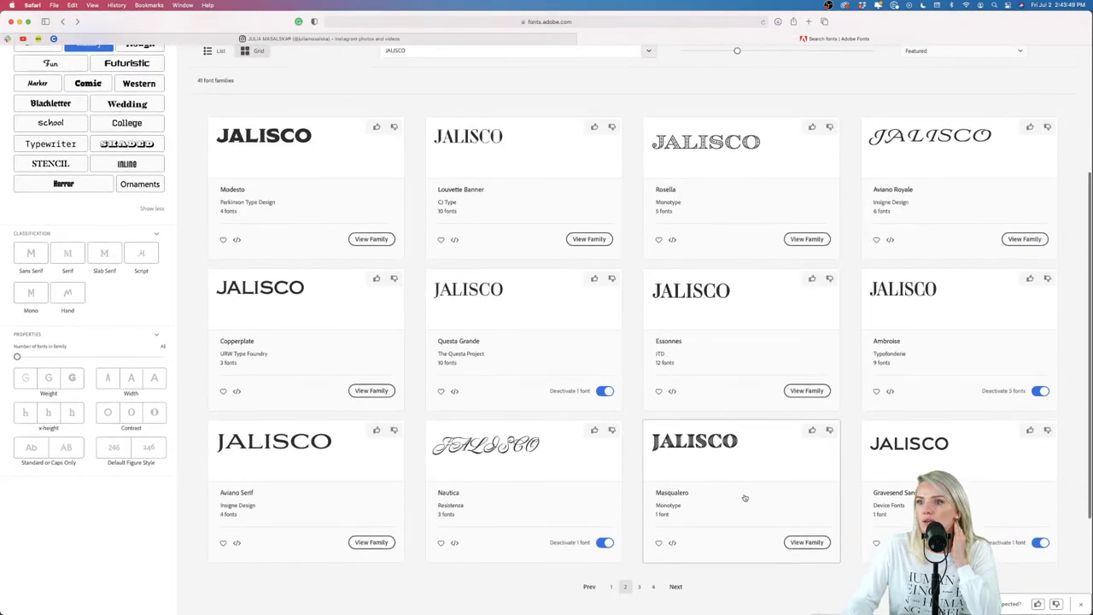
{"action": "scroll", "coordinate": [745, 498], "scroll_direction": "down", "scroll_amount": 1}
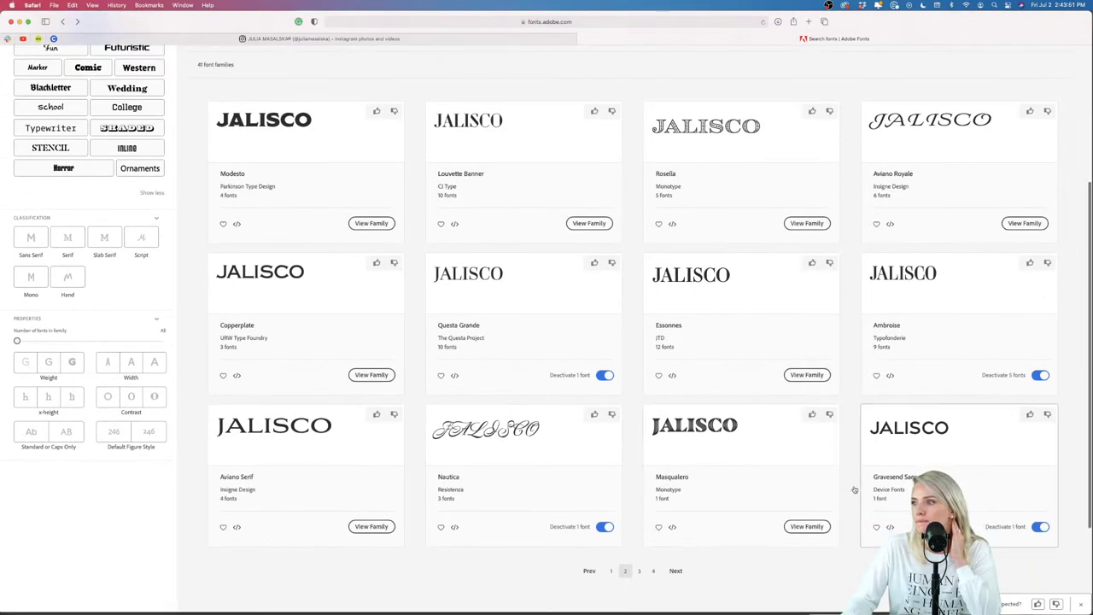
{"action": "scroll", "coordinate": [852, 489], "scroll_direction": "down", "scroll_amount": 1}
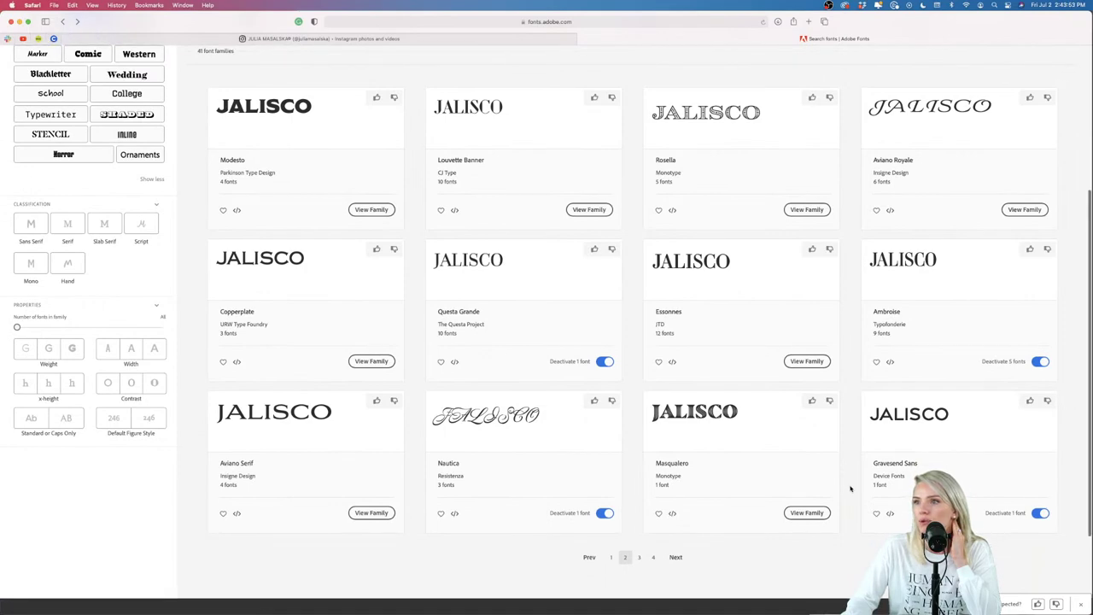
{"action": "scroll", "coordinate": [851, 489], "scroll_direction": "down", "scroll_amount": 1}
{"action": "scroll", "coordinate": [851, 489], "scroll_direction": "up", "scroll_amount": 5}
{"action": "scroll", "coordinate": [850, 489], "scroll_direction": "up", "scroll_amount": 2}
Step: Open the Rosella family and activate all of its fonts
{"action": "left_click", "coordinate": [711, 236]}
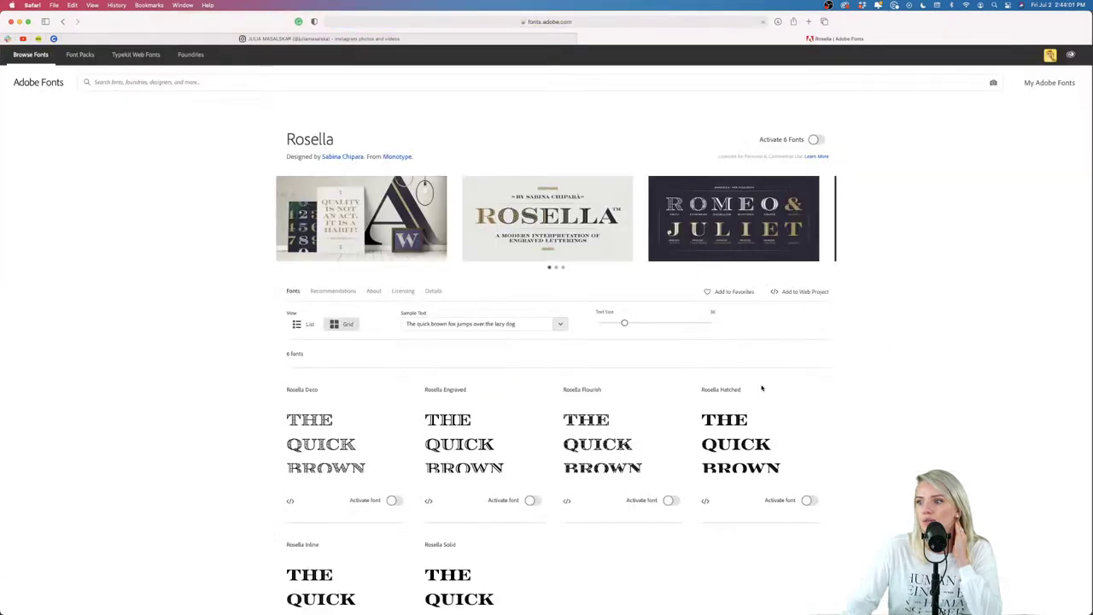
{"action": "scroll", "coordinate": [788, 392], "scroll_direction": "down", "scroll_amount": 2}
{"action": "scroll", "coordinate": [787, 392], "scroll_direction": "up", "scroll_amount": 2}
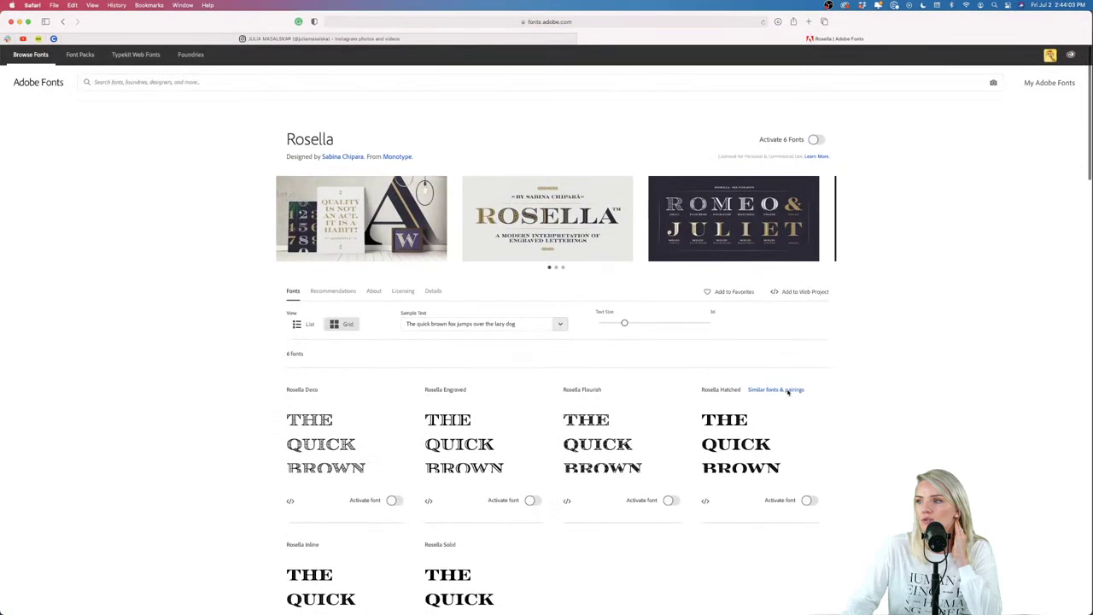
{"action": "left_click", "coordinate": [816, 140]}
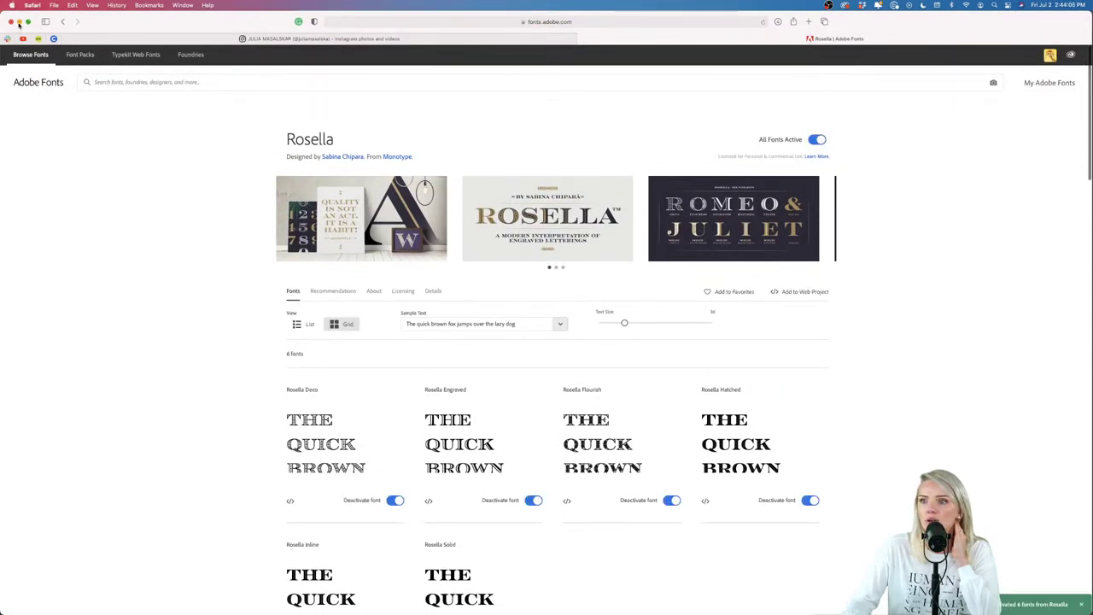
Step: Switch back to Illustrator and search the fonts for "rosella" for the lowest JALISCO wordmark
{"action": "left_click", "coordinate": [20, 23]}
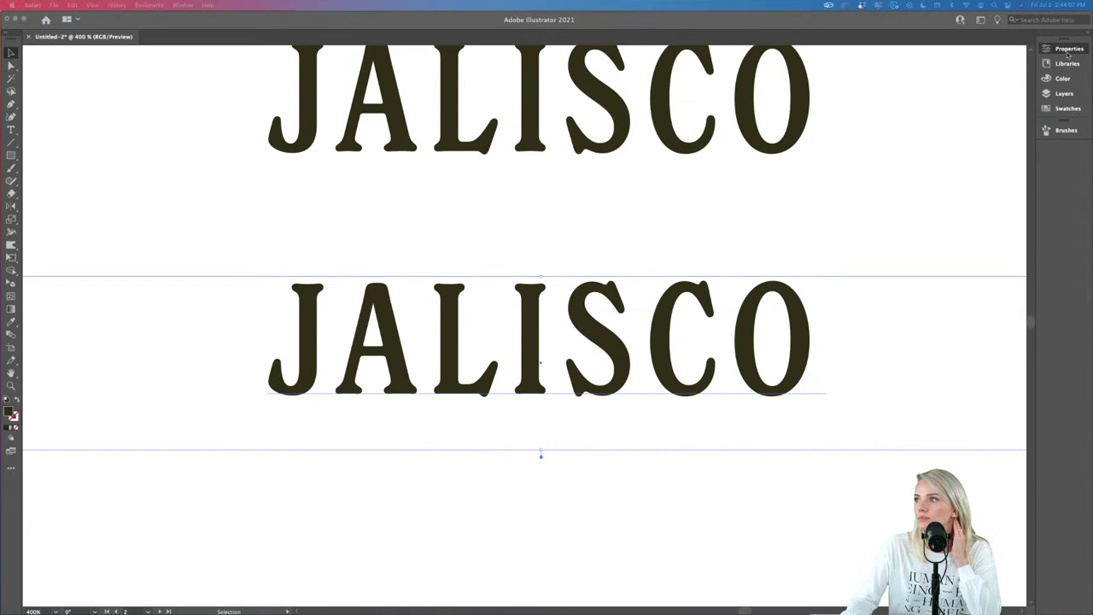
{"action": "left_click", "coordinate": [1068, 50]}
{"action": "left_click", "coordinate": [978, 250]}
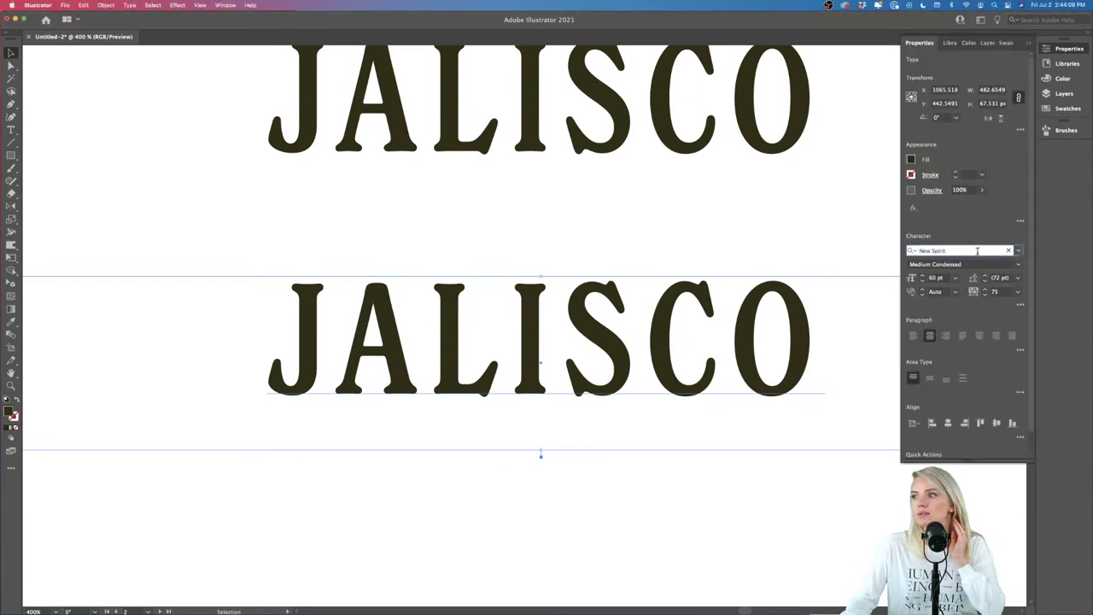
{"action": "type", "text": "rosella"}
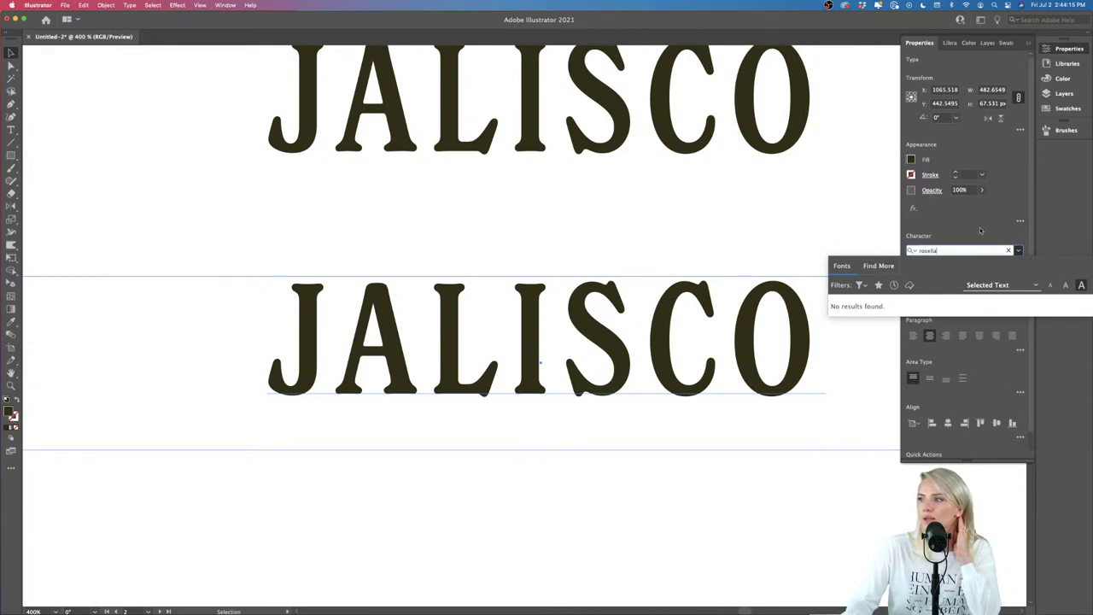
{"action": "key", "text": "Escape"}
Step: Move the lowest JALISCO wordmark further down, leaving a wider gap beneath the two wordmarks above
{"action": "mouse_move", "coordinate": [186, 601]}
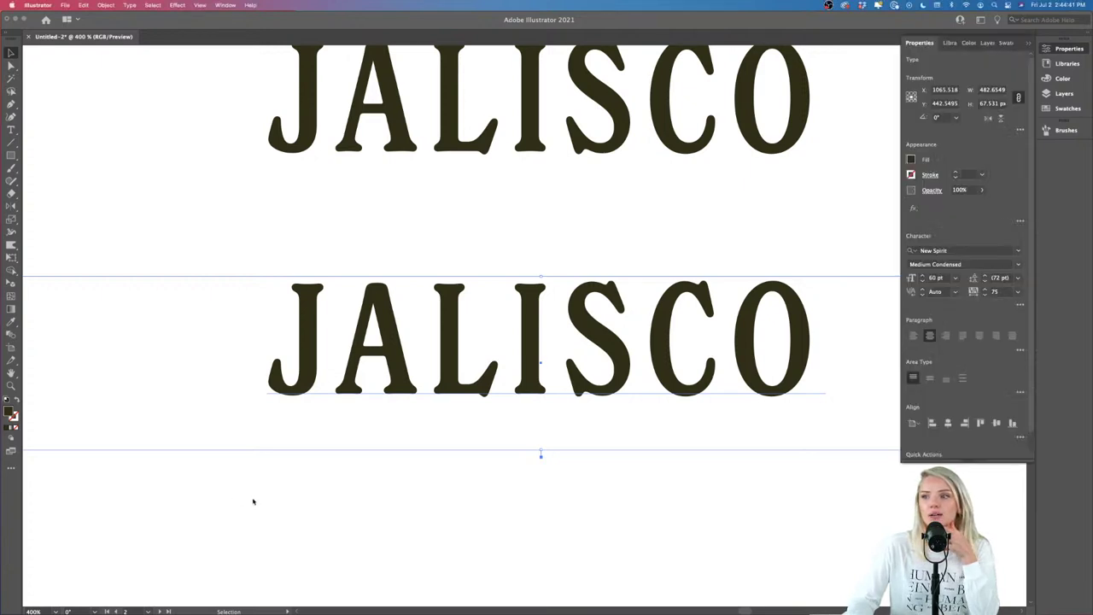
{"action": "left_click", "coordinate": [290, 513]}
{"action": "scroll", "coordinate": [293, 516], "scroll_direction": "down", "scroll_amount": 5}
{"action": "scroll", "coordinate": [294, 518], "scroll_direction": "down", "scroll_amount": 6}
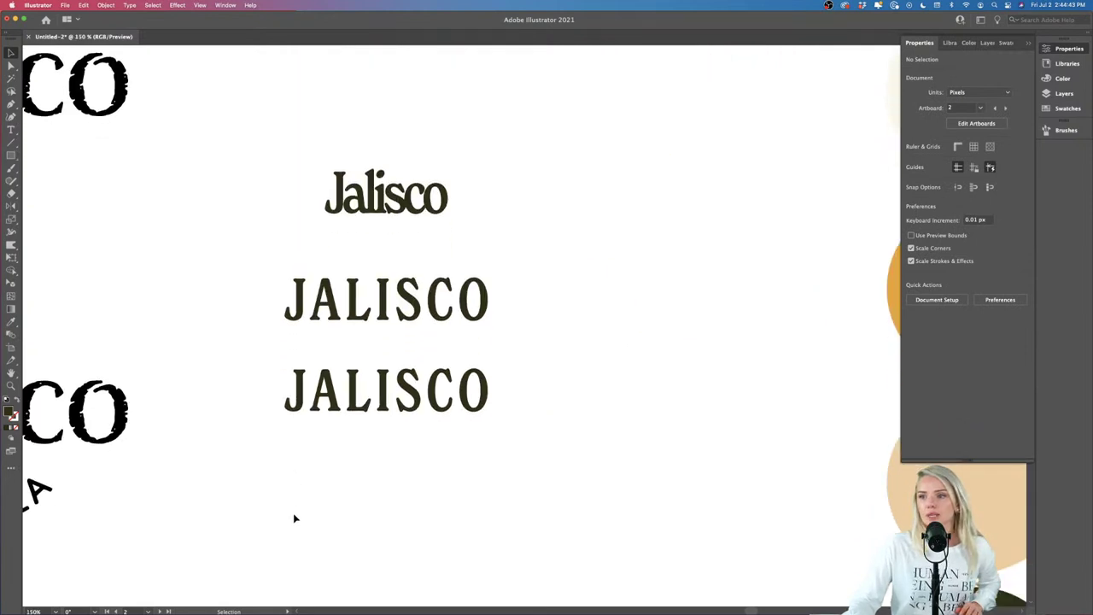
{"action": "left_click_drag", "start_coordinate": [492, 249], "coordinate": [465, 397]}
{"action": "left_click", "coordinate": [453, 403]}
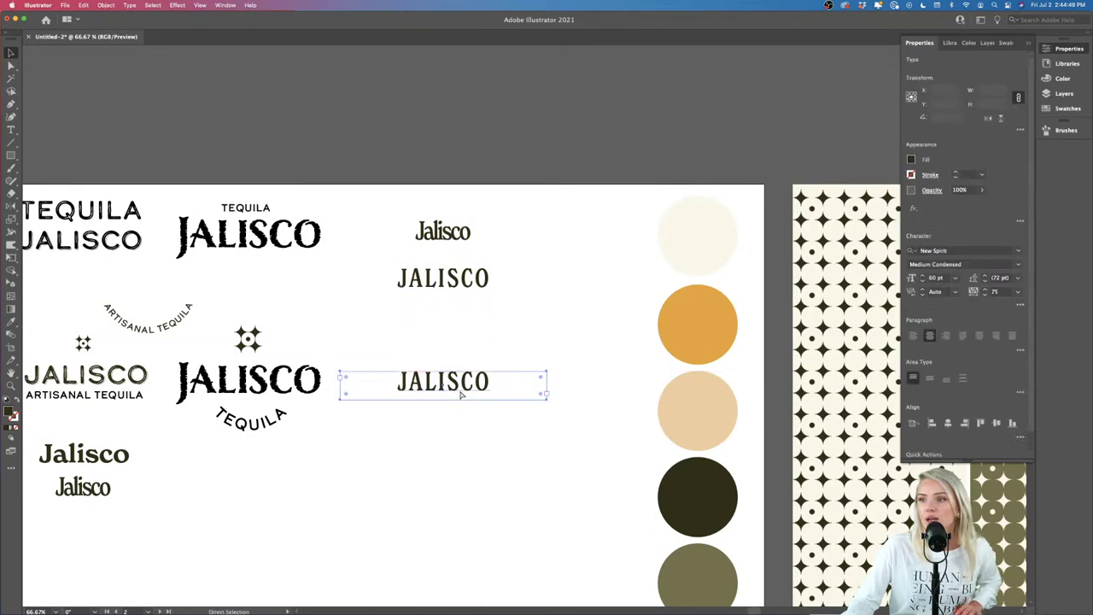
Step: Set the lowest JALISCO wordmark in Rosella Deco, previewing the other Rosella styles on it first
{"action": "key", "text": "super+equal"}
{"action": "key", "text": "super+equal"}
{"action": "key", "text": "super+equal"}
{"action": "key", "text": "super+equal"}
{"action": "key", "text": "super+equal"}
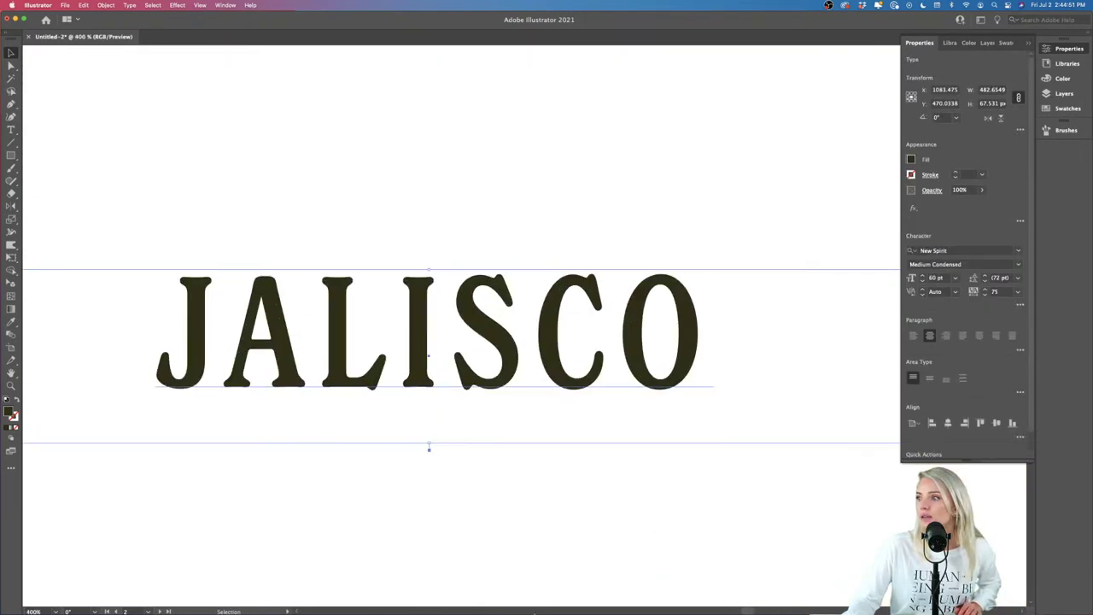
{"action": "mouse_move", "coordinate": [539, 612]}
{"action": "key", "text": "ctrl+Left"}
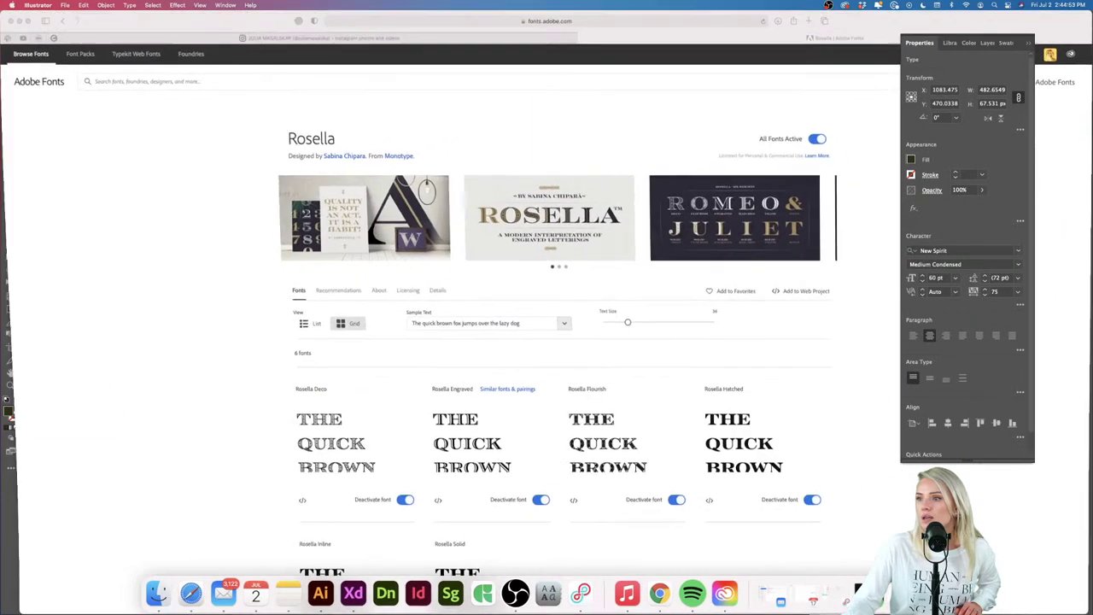
{"action": "left_click", "coordinate": [321, 593]}
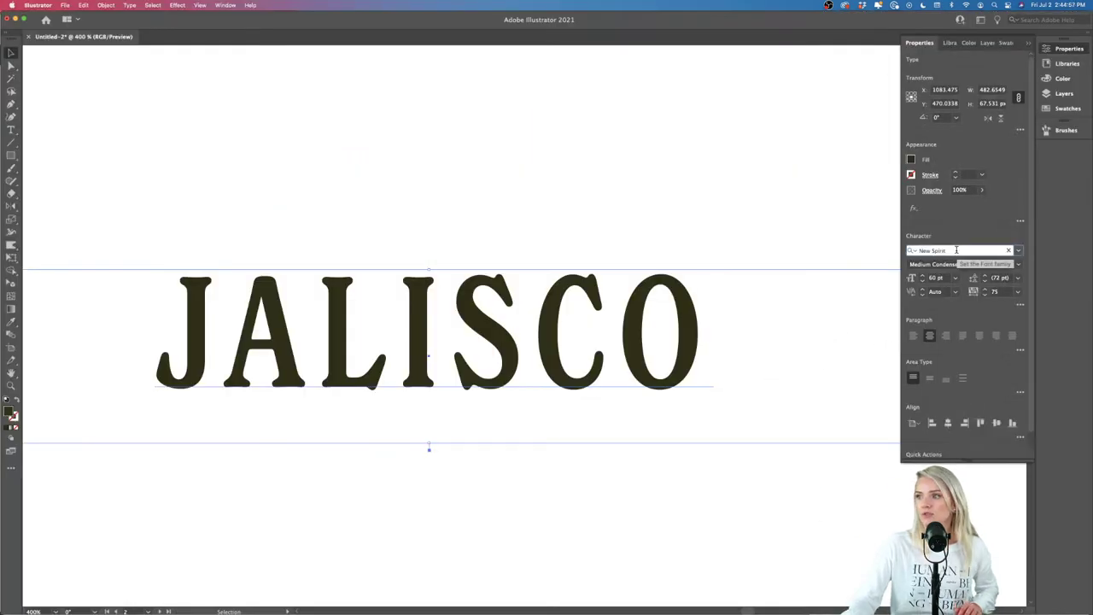
{"action": "type", "text": "rosella"}
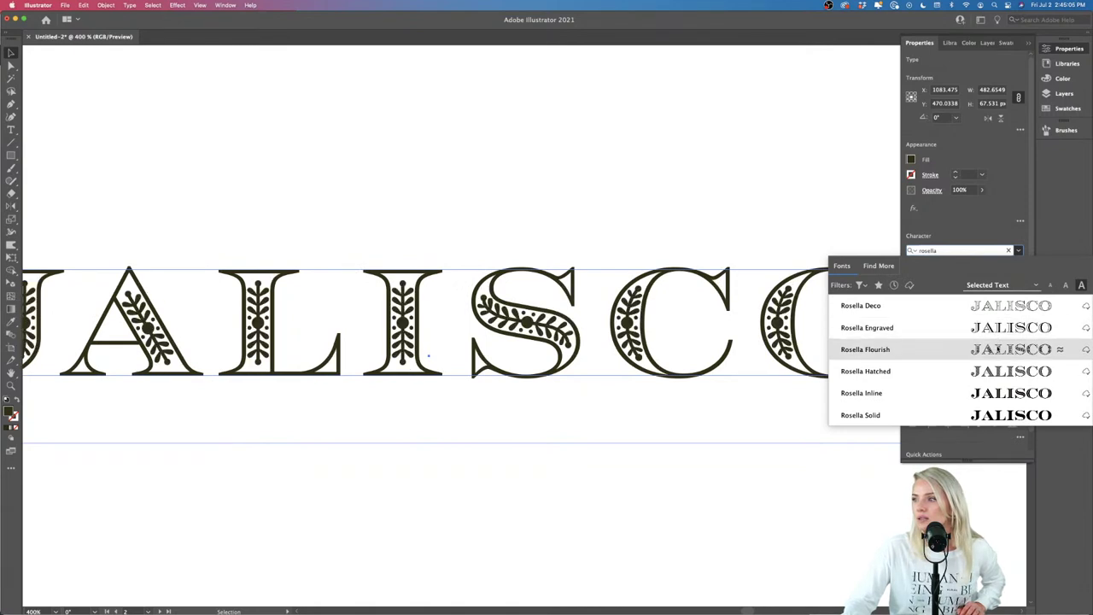
{"action": "left_click", "coordinate": [993, 304]}
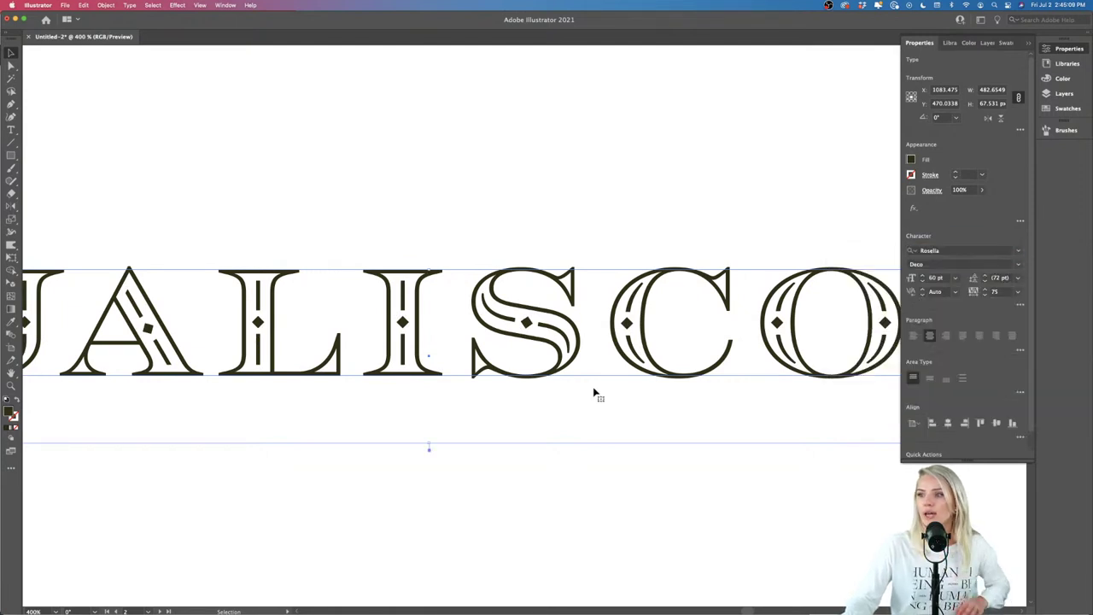
Step: Duplicate the Rosella Deco wordmark directly below itself and set the copy to the Flourish style
{"action": "scroll", "coordinate": [595, 391], "scroll_direction": "down", "scroll_amount": 2}
{"action": "scroll", "coordinate": [596, 375], "scroll_direction": "down", "scroll_amount": 1}
{"action": "left_click_drag", "start_coordinate": [586, 338], "coordinate": [585, 431]}
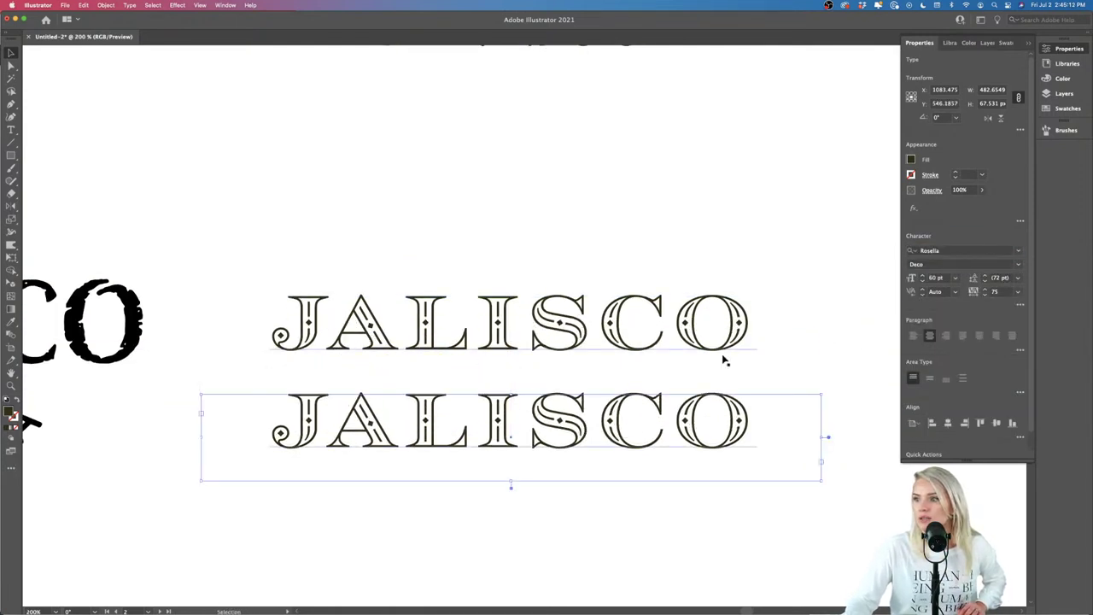
{"action": "left_click", "coordinate": [1017, 265]}
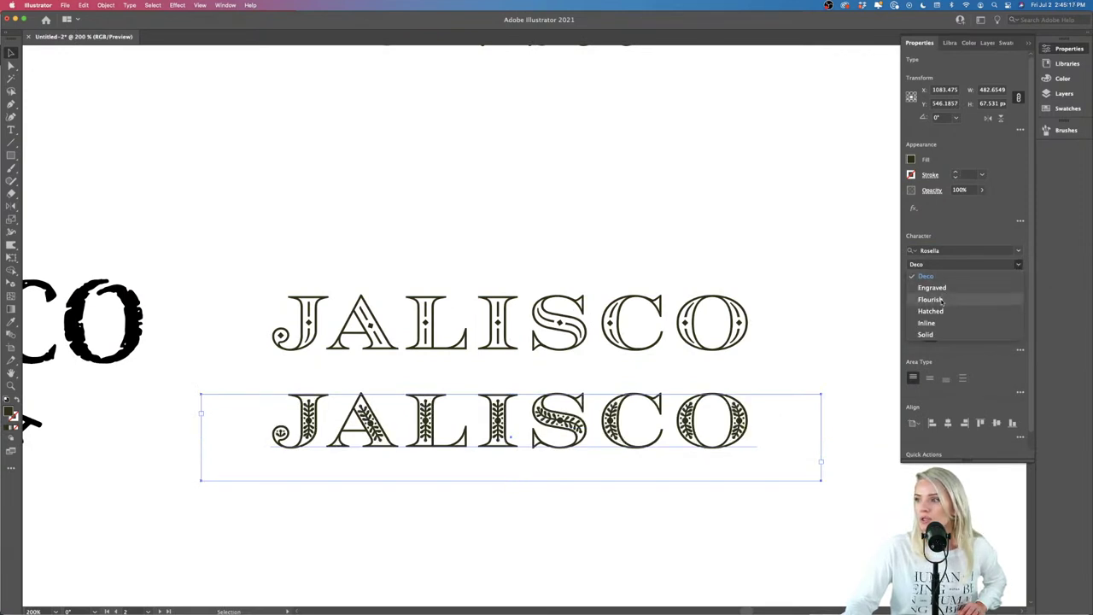
{"action": "left_click", "coordinate": [942, 301]}
{"action": "left_click", "coordinate": [694, 485]}
Step: Compare the Deco and Flourish wordmarks up close and at reduced size beside the other logo variations
{"action": "key", "text": "ctrl+minus"}
{"action": "scroll", "coordinate": [694, 485], "scroll_direction": "down", "scroll_amount": 2}
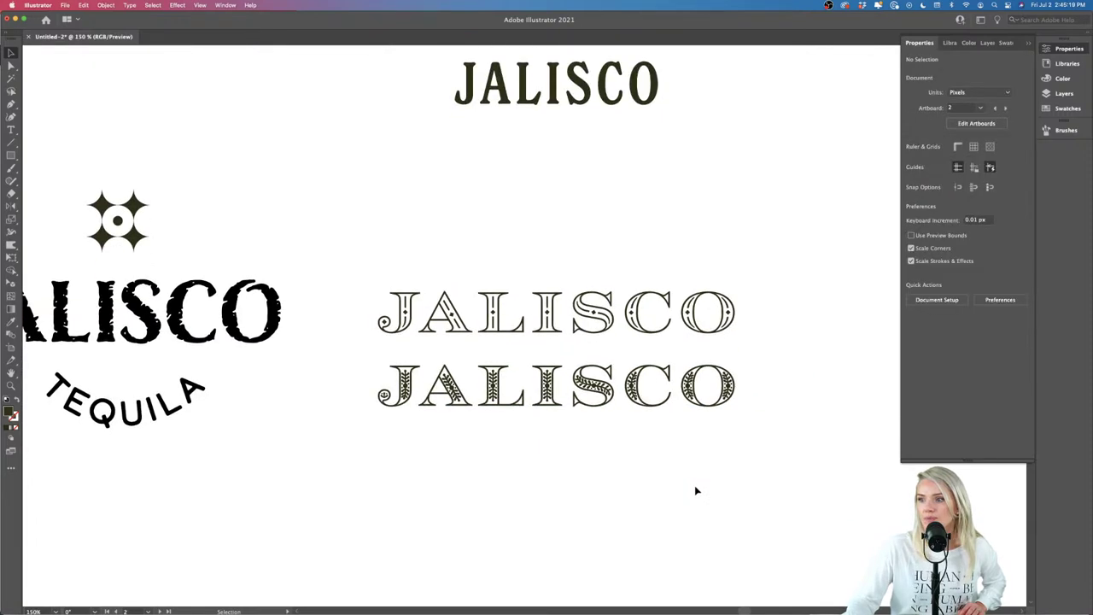
{"action": "scroll", "coordinate": [685, 480], "scroll_direction": "up", "scroll_amount": 2}
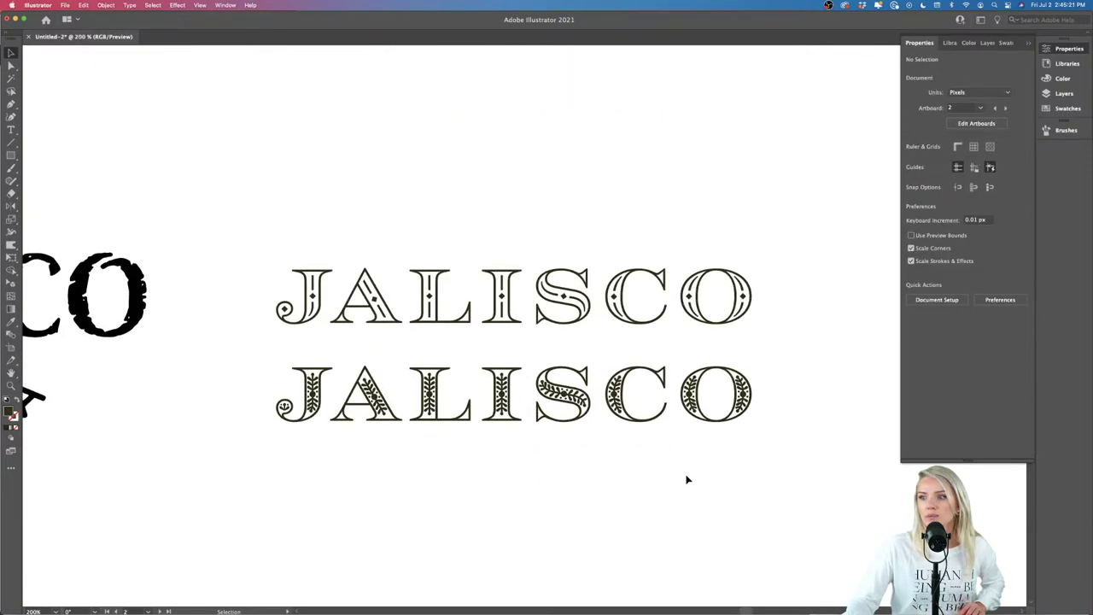
{"action": "scroll", "coordinate": [686, 479], "scroll_direction": "down", "scroll_amount": 5}
{"action": "scroll", "coordinate": [686, 480], "scroll_direction": "down", "scroll_amount": 2}
{"action": "scroll", "coordinate": [681, 467], "scroll_direction": "up", "scroll_amount": 3}
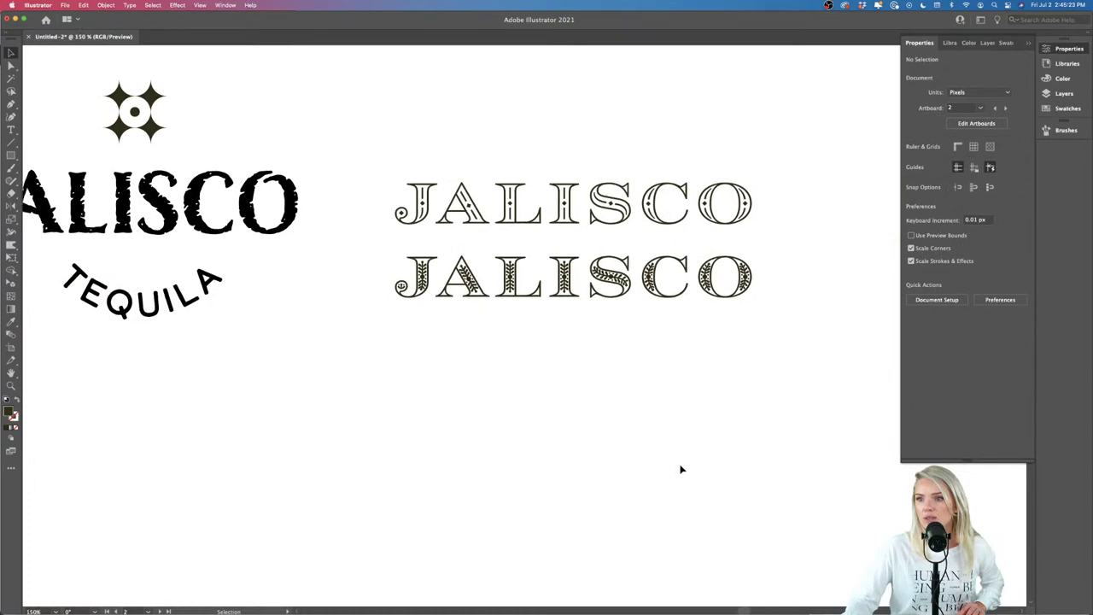
{"action": "scroll", "coordinate": [680, 466], "scroll_direction": "down", "scroll_amount": 3}
{"action": "scroll", "coordinate": [680, 468], "scroll_direction": "up", "scroll_amount": 4}
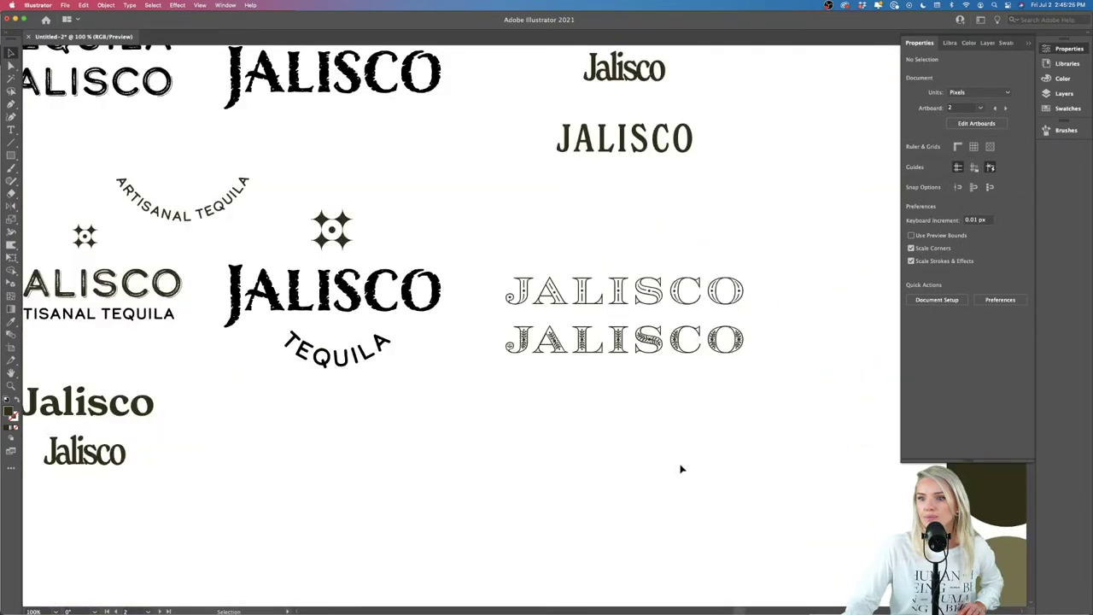
{"action": "scroll", "coordinate": [675, 453], "scroll_direction": "up", "scroll_amount": 1}
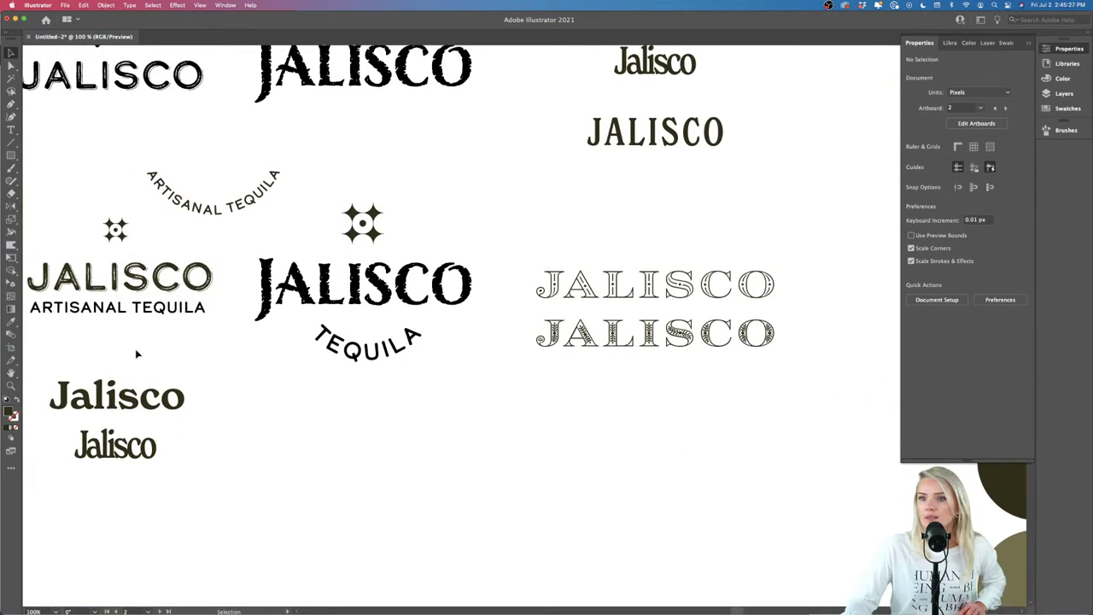
Step: Copy the straight ARTISANAL TEQUILA tagline and place it centred beneath the Flourish JALISCO wordmark
{"action": "left_click_drag", "start_coordinate": [137, 309], "coordinate": [673, 366]}
{"action": "scroll", "coordinate": [697, 395], "scroll_direction": "up", "scroll_amount": 6}
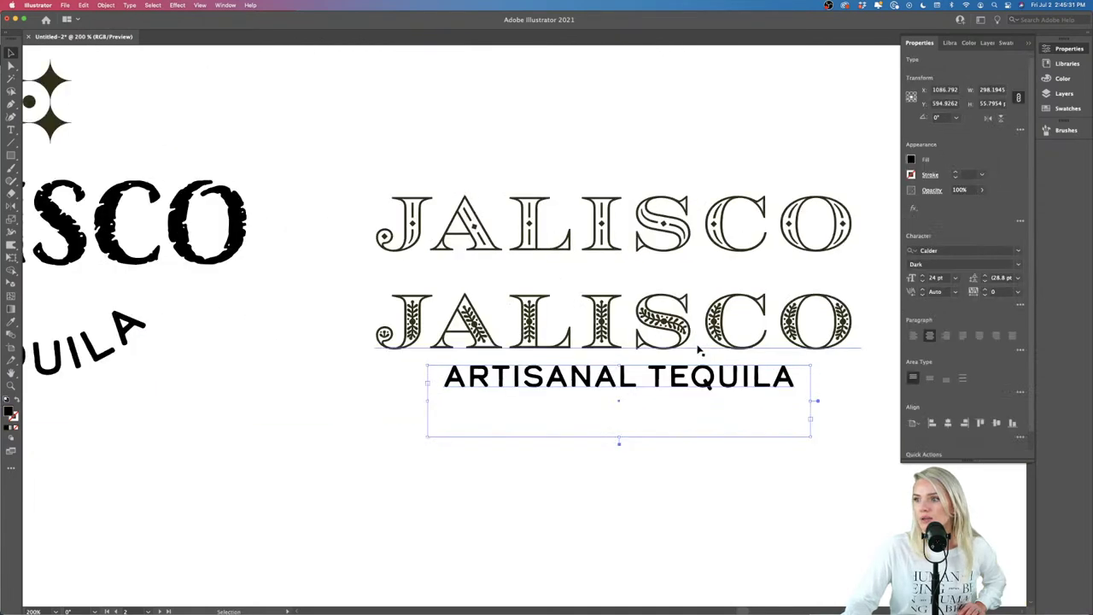
{"action": "left_click", "coordinate": [642, 316]}
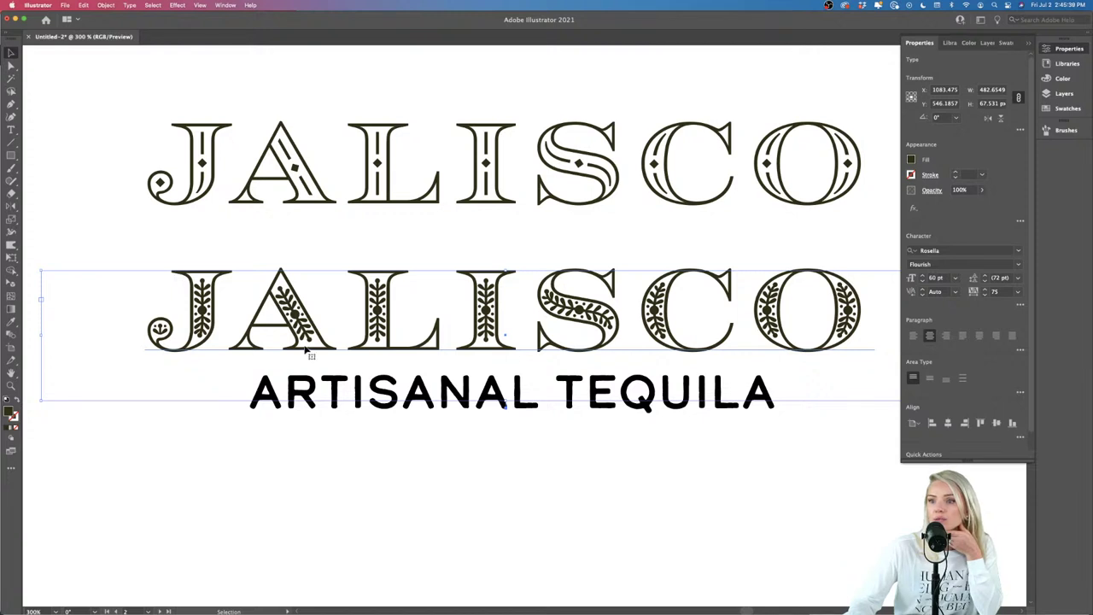
{"action": "scroll", "coordinate": [562, 502], "scroll_direction": "right", "scroll_amount": 2}
{"action": "scroll", "coordinate": [562, 501], "scroll_direction": "down", "scroll_amount": 2}
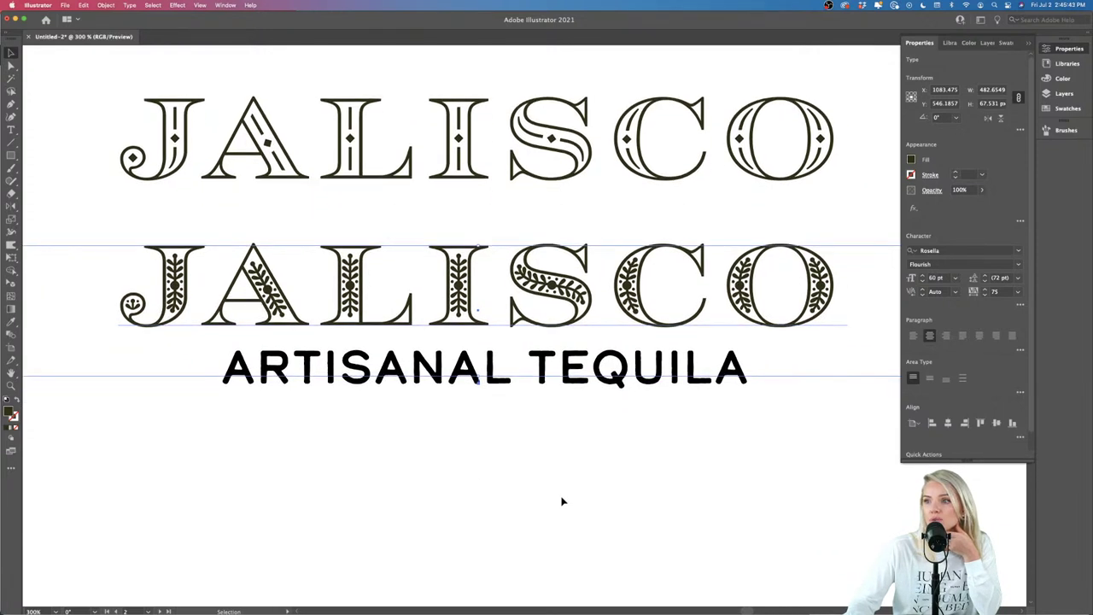
Step: Set the copied ARTISANAL TEQUILA tagline to the Calder LC style and lower it slightly from the wordmark
{"action": "left_click", "coordinate": [501, 383]}
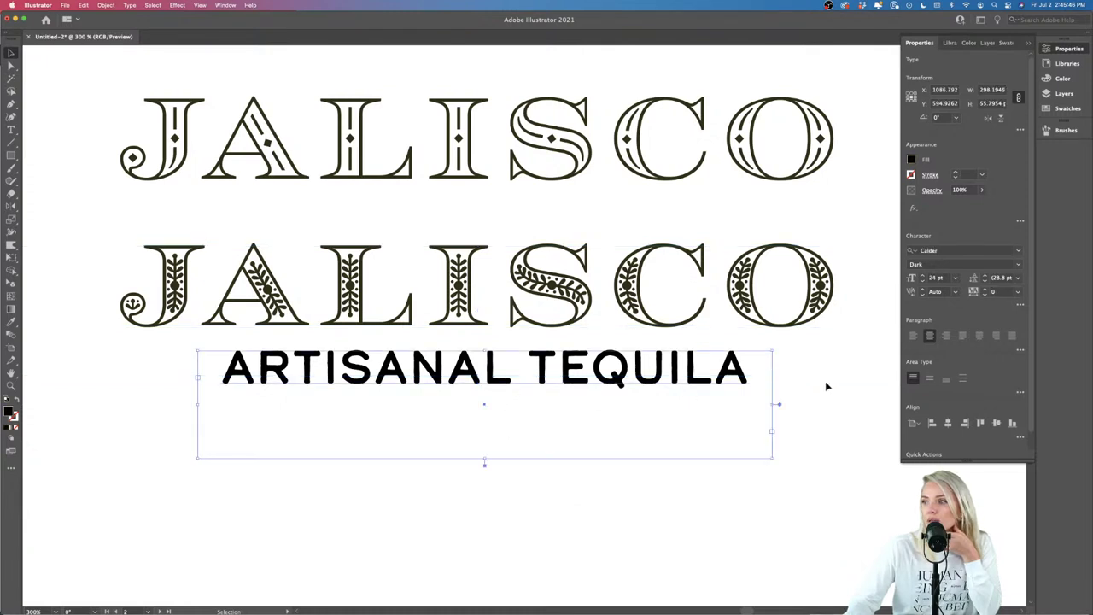
{"action": "left_click", "coordinate": [1017, 264]}
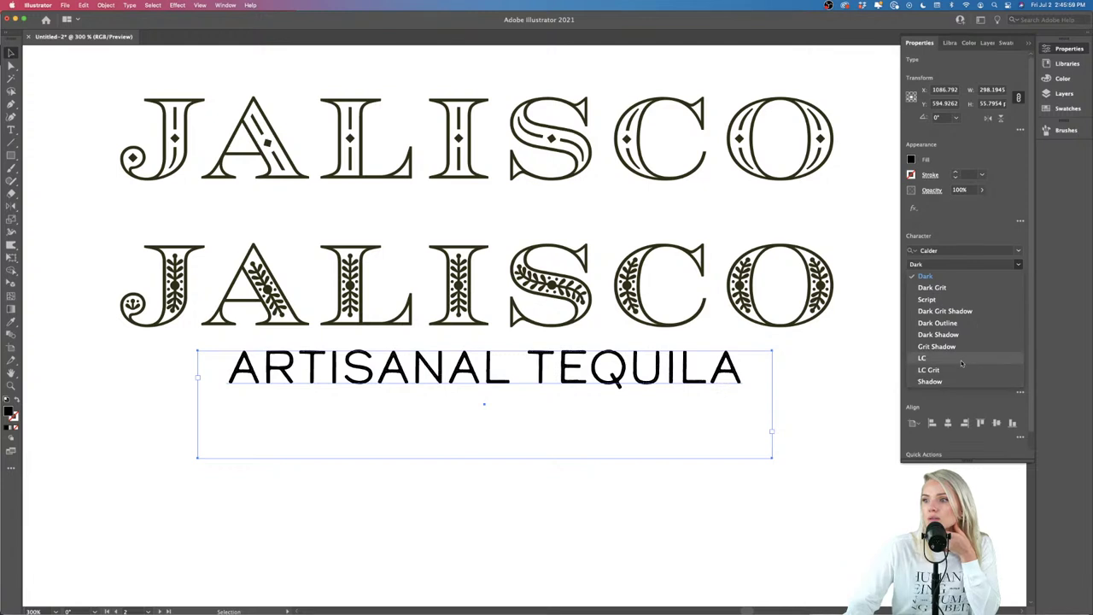
{"action": "left_click", "coordinate": [788, 398]}
{"action": "left_click", "coordinate": [819, 390]}
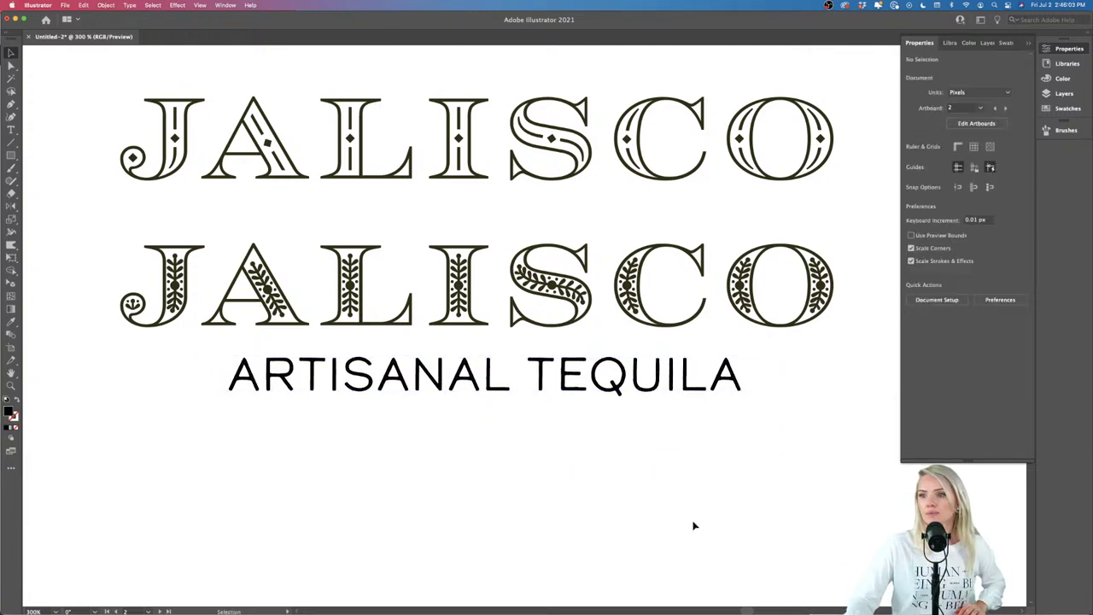
Step: Move the Rosella Deco wordmark further up, widening the gap above the Flourish wordmark
{"action": "key", "text": "super+minus"}
{"action": "key", "text": "super+minus"}
{"action": "scroll", "coordinate": [693, 525], "scroll_direction": "down", "scroll_amount": 3}
{"action": "scroll", "coordinate": [690, 512], "scroll_direction": "up", "scroll_amount": 4}
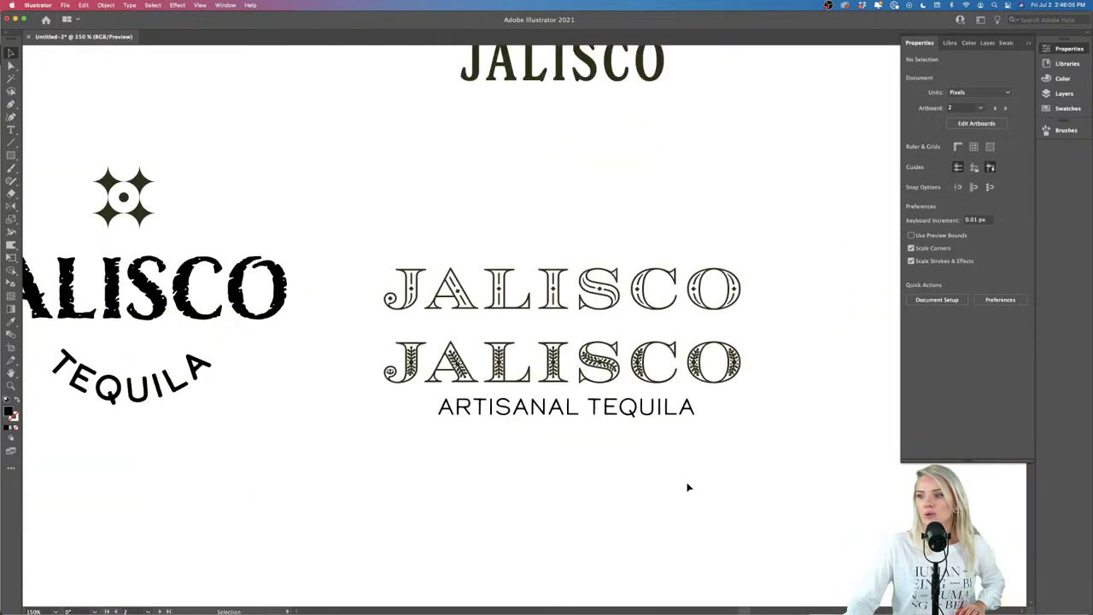
{"action": "left_click", "coordinate": [600, 388]}
{"action": "scroll", "coordinate": [602, 390], "scroll_direction": "up", "scroll_amount": 2}
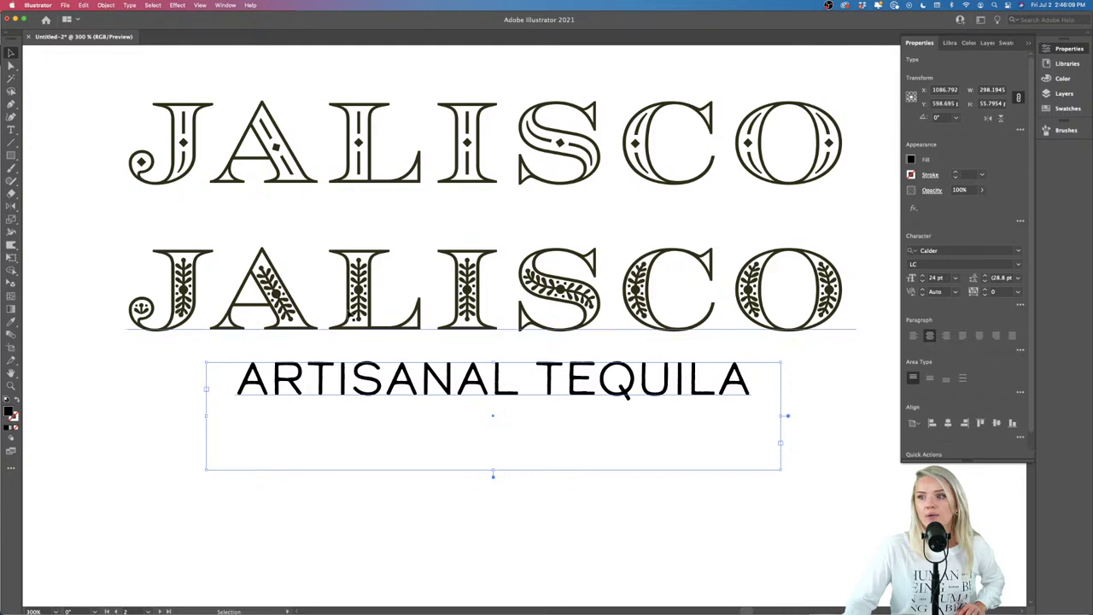
{"action": "left_click_drag", "start_coordinate": [670, 145], "coordinate": [670, 92]}
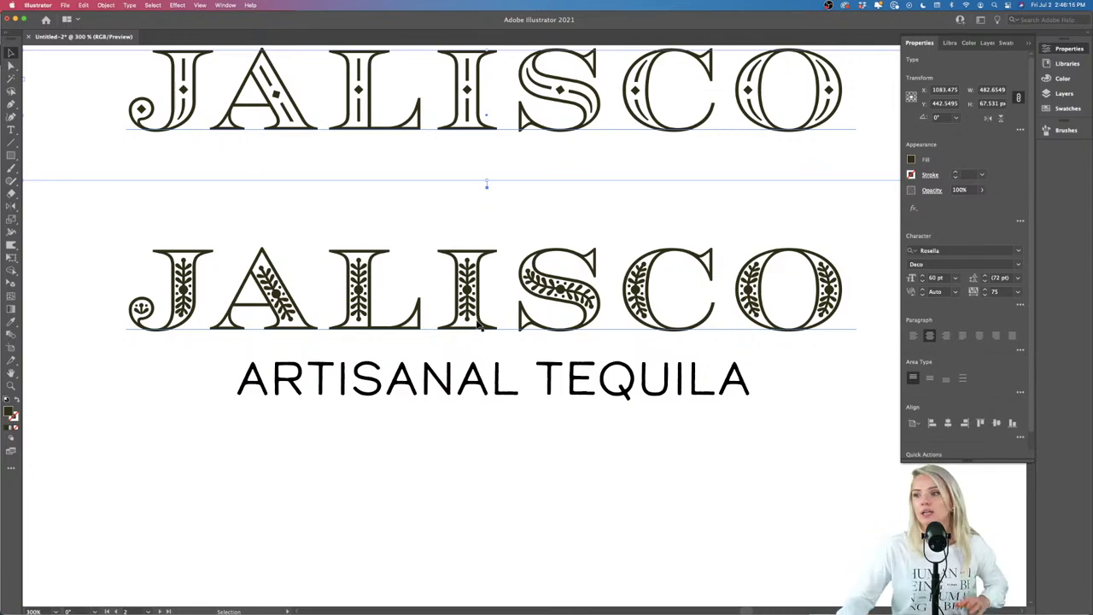
{"action": "left_click", "coordinate": [513, 454]}
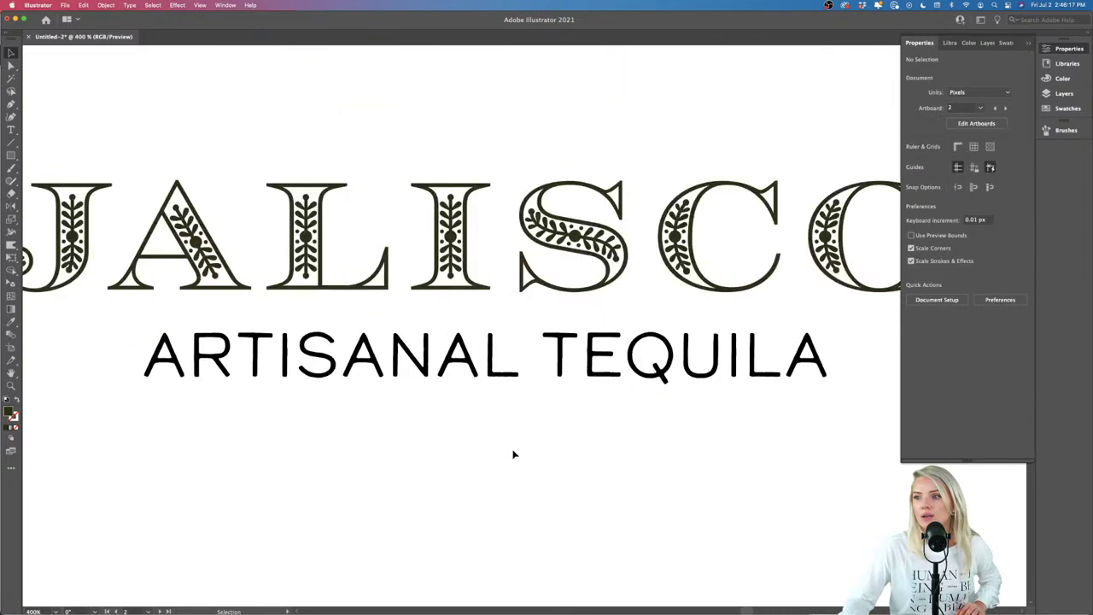
Step: Copy the Flourish wordmark below the tagline, set the copy to Rosella Solid and move it slightly closer
{"action": "left_click", "coordinate": [554, 308]}
{"action": "left_click_drag", "start_coordinate": [553, 296], "coordinate": [559, 482]}
{"action": "left_click", "coordinate": [1018, 264]}
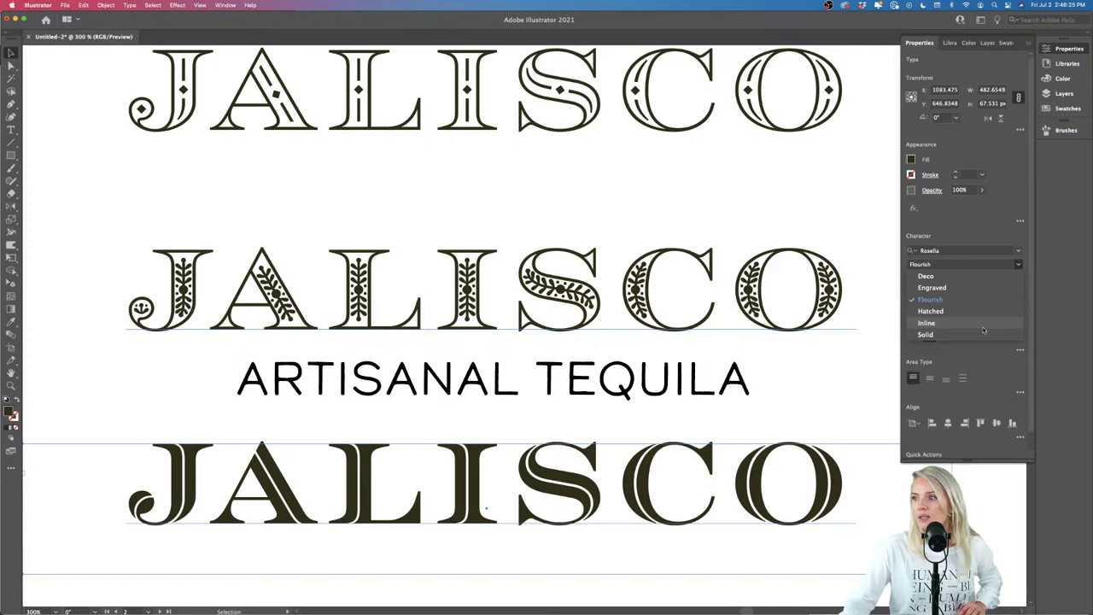
{"action": "left_click", "coordinate": [983, 337]}
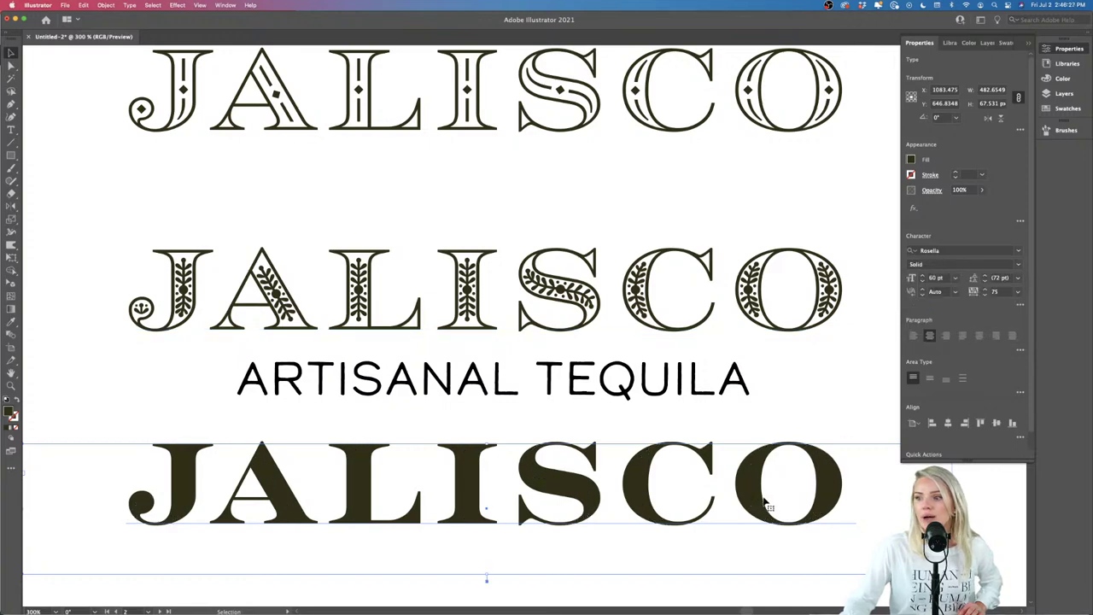
{"action": "left_click_drag", "start_coordinate": [768, 505], "coordinate": [767, 482]}
Step: Recolour the Rosella Solid wordmark with the light tan palette swatch, after sampling the cream one
{"action": "scroll", "coordinate": [768, 482], "scroll_direction": "down", "scroll_amount": 2}
{"action": "scroll", "coordinate": [764, 486], "scroll_direction": "down", "scroll_amount": 5}
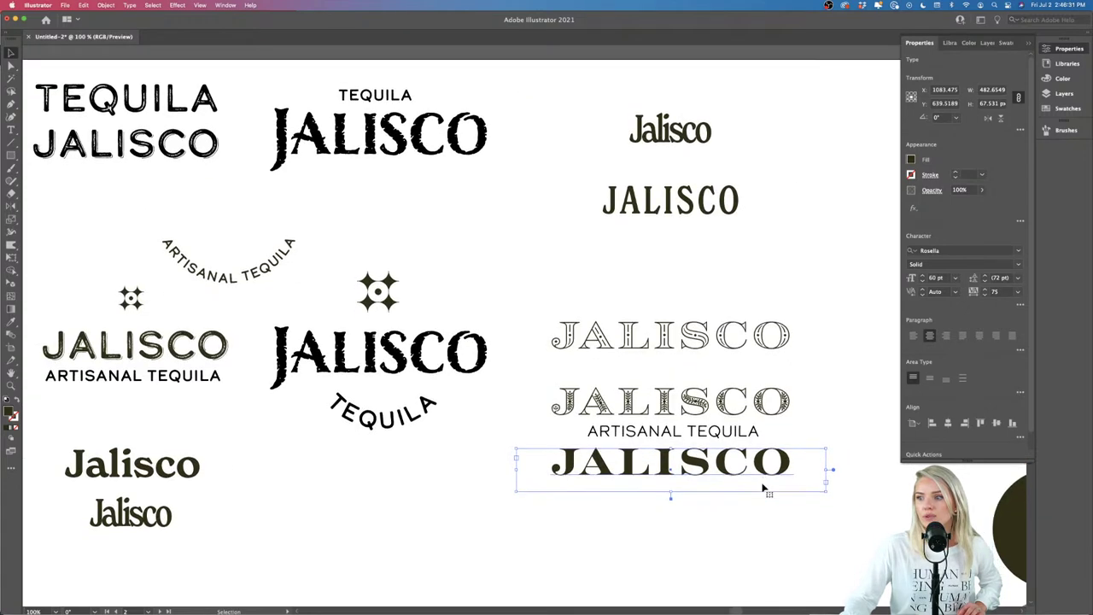
{"action": "scroll", "coordinate": [764, 487], "scroll_direction": "up", "scroll_amount": 3}
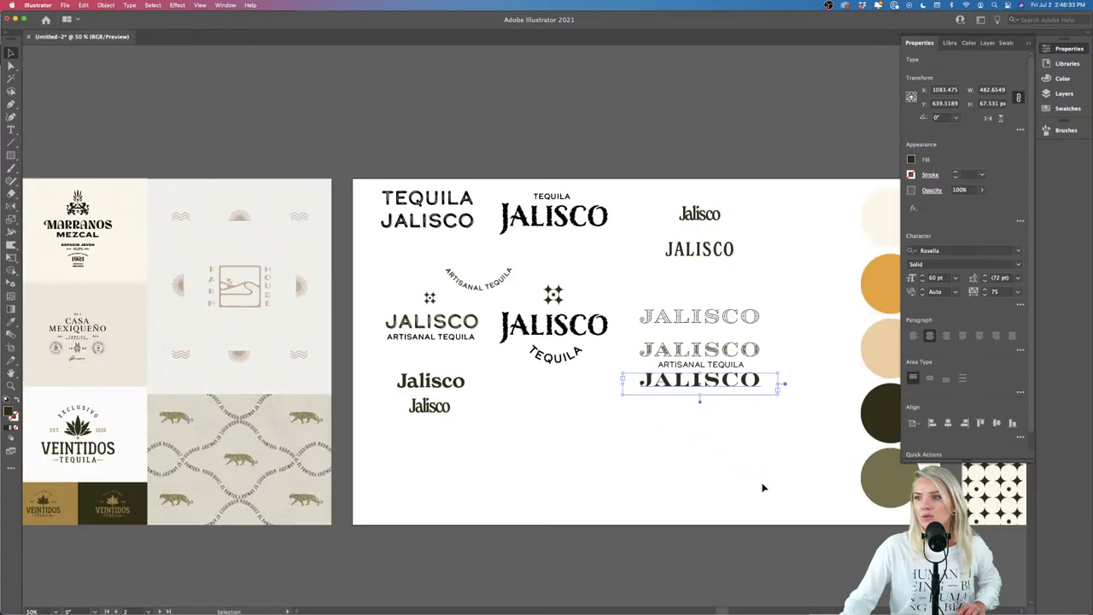
{"action": "scroll", "coordinate": [764, 488], "scroll_direction": "right", "scroll_amount": 3}
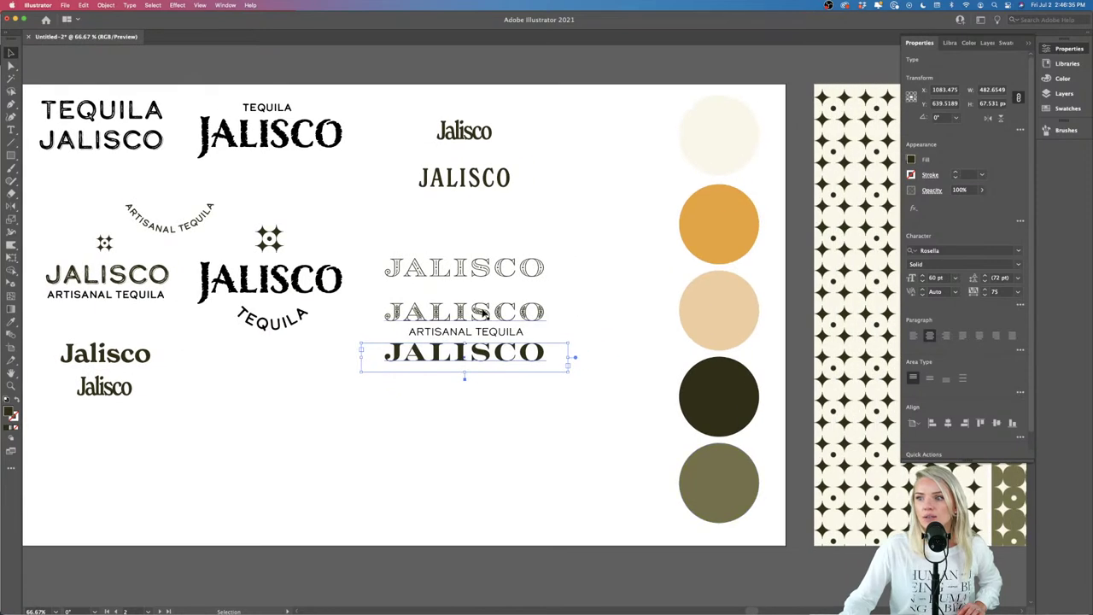
{"action": "scroll", "coordinate": [483, 313], "scroll_direction": "up", "scroll_amount": 2}
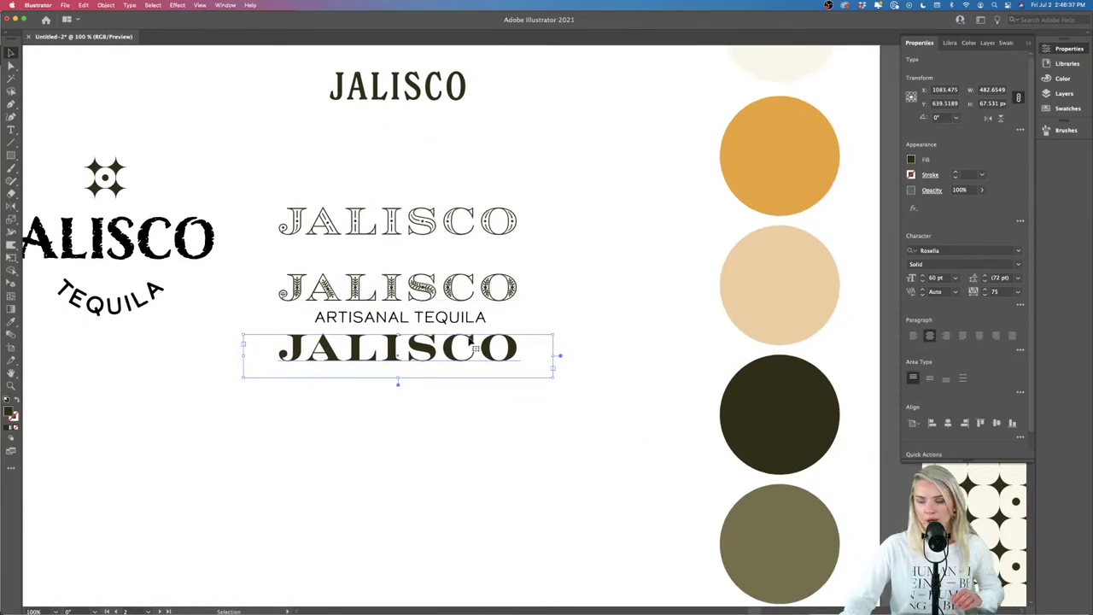
{"action": "key", "text": "i"}
{"action": "left_click", "coordinate": [773, 71]}
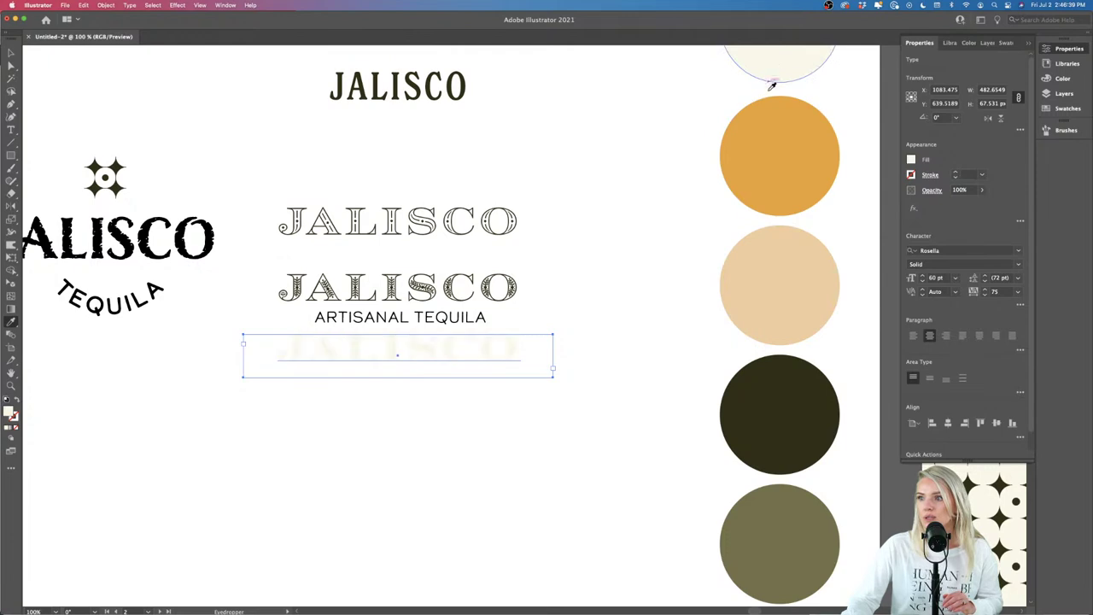
{"action": "left_click", "coordinate": [764, 252]}
{"action": "key", "text": "v"}
Step: Align the tan Solid wordmark over the Flourish wordmark and send it behind as the letters' fill
{"action": "scroll", "coordinate": [464, 353], "scroll_direction": "up", "scroll_amount": 3}
{"action": "left_click_drag", "start_coordinate": [415, 344], "coordinate": [420, 160]}
{"action": "right_click", "coordinate": [420, 160]}
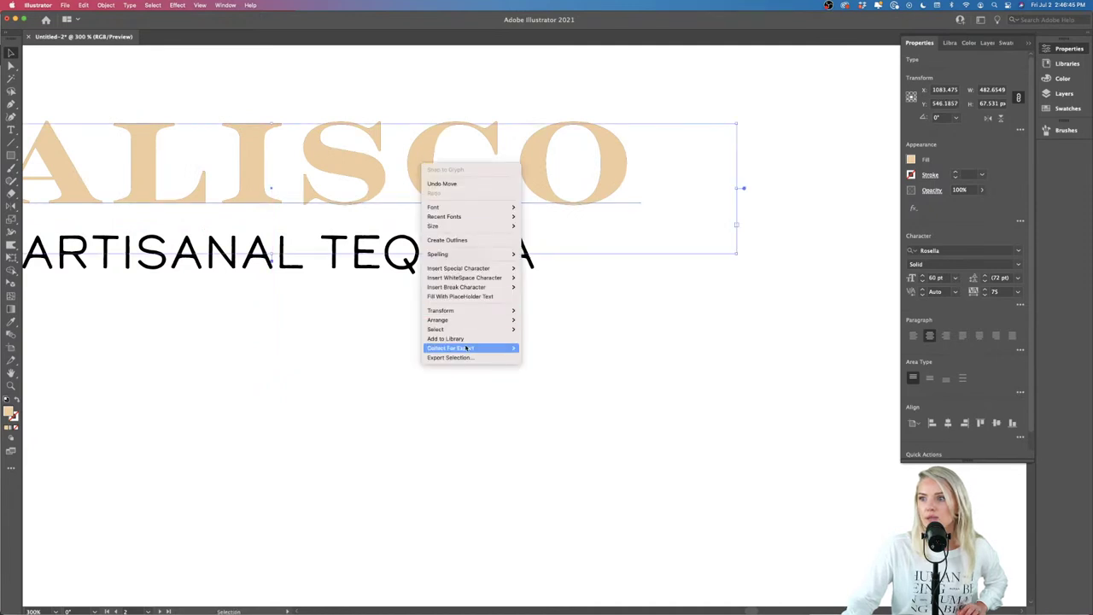
{"action": "mouse_move", "coordinate": [465, 319]}
{"action": "left_click", "coordinate": [541, 421]}
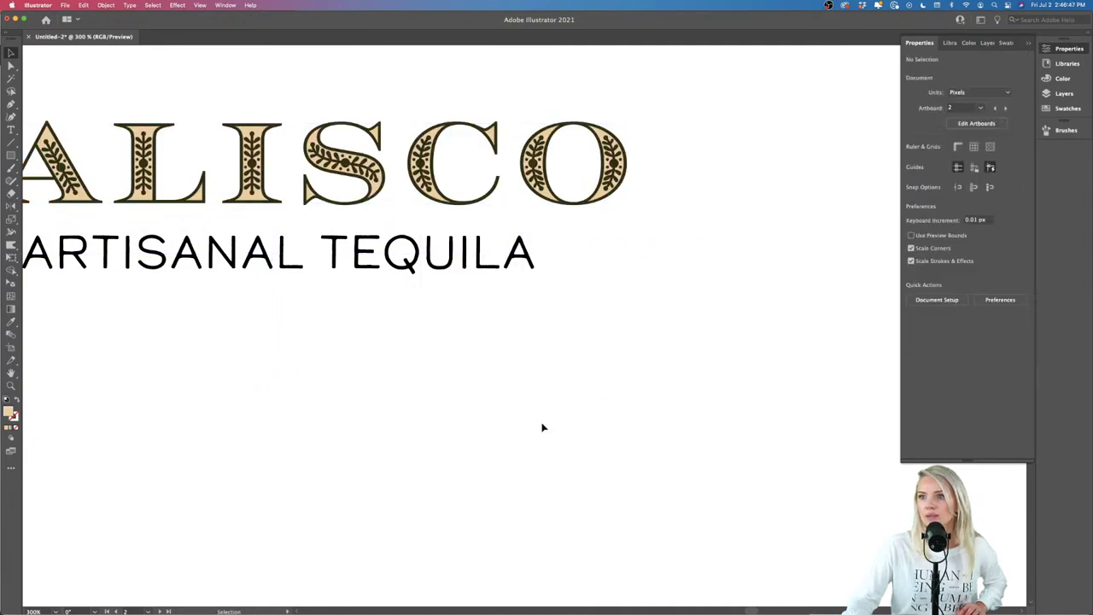
Step: Duplicate the layered Flourish and tan Solid wordmarks together, placing the copy below the ARTISANAL TEQUILA tagline
{"action": "scroll", "coordinate": [541, 422], "scroll_direction": "down", "scroll_amount": 4}
{"action": "scroll", "coordinate": [542, 427], "scroll_direction": "down", "scroll_amount": 2}
{"action": "scroll", "coordinate": [542, 427], "scroll_direction": "right", "scroll_amount": 2}
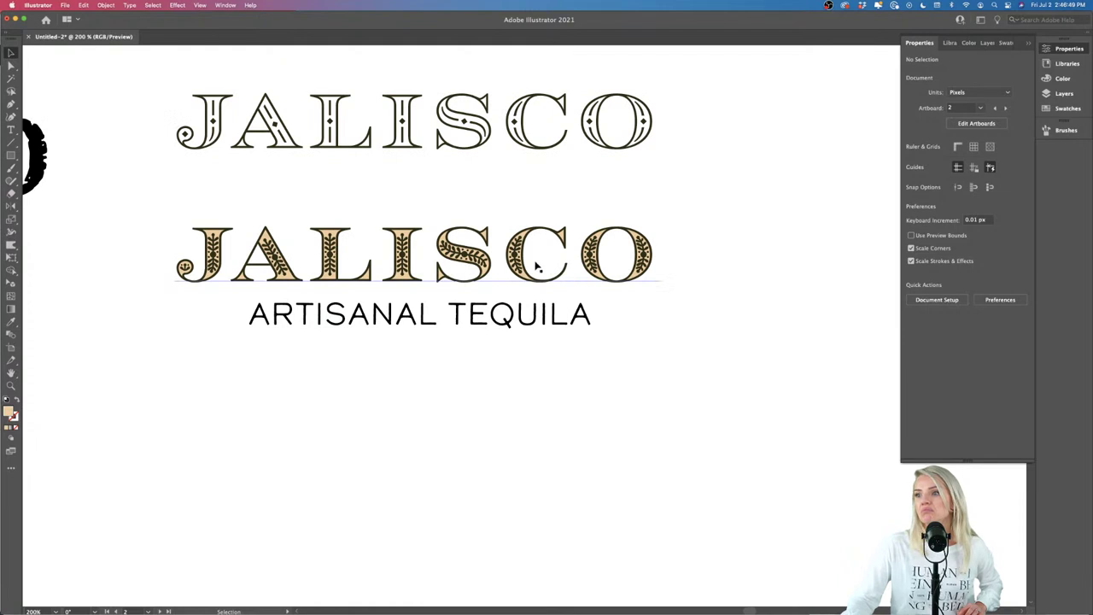
{"action": "mouse_move", "coordinate": [518, 299]}
{"action": "left_mouse_down"}
{"action": "mouse_move", "coordinate": [517, 279]}
{"action": "mouse_move", "coordinate": [534, 302]}
{"action": "left_mouse_up"}
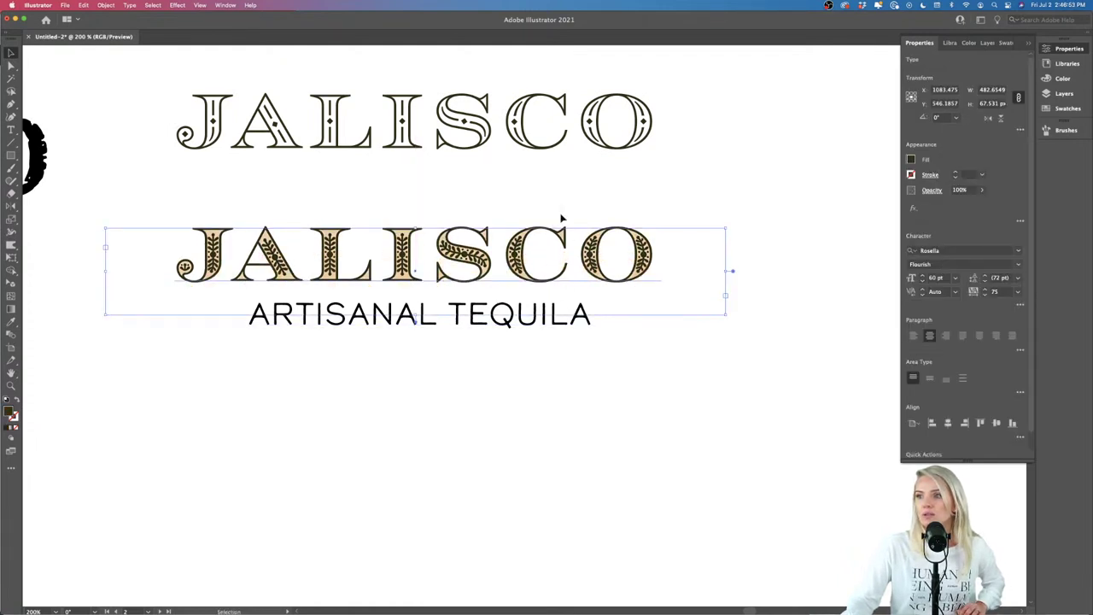
{"action": "left_click_drag", "start_coordinate": [515, 258], "coordinate": [517, 437]}
{"action": "scroll", "coordinate": [517, 440], "scroll_direction": "down", "scroll_amount": 2}
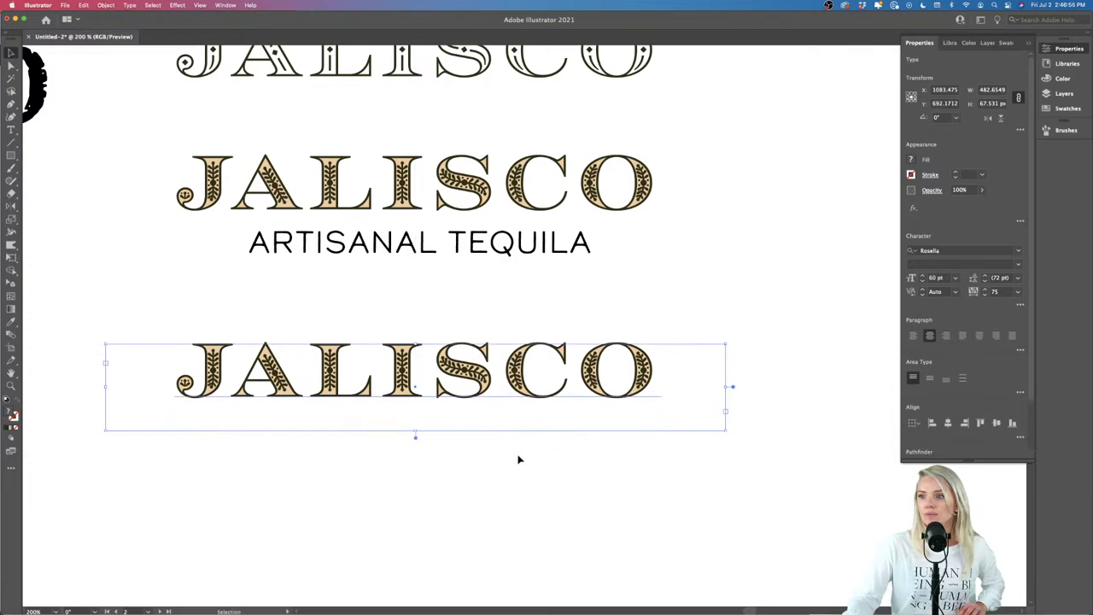
{"action": "left_click", "coordinate": [518, 459]}
Step: Move the copied Flourish outline down off its tan Solid layer and select the tan wordmark
{"action": "left_click_drag", "start_coordinate": [517, 376], "coordinate": [518, 483]}
{"action": "left_click", "coordinate": [519, 383]}
{"action": "scroll", "coordinate": [519, 384], "scroll_direction": "down", "scroll_amount": 1}
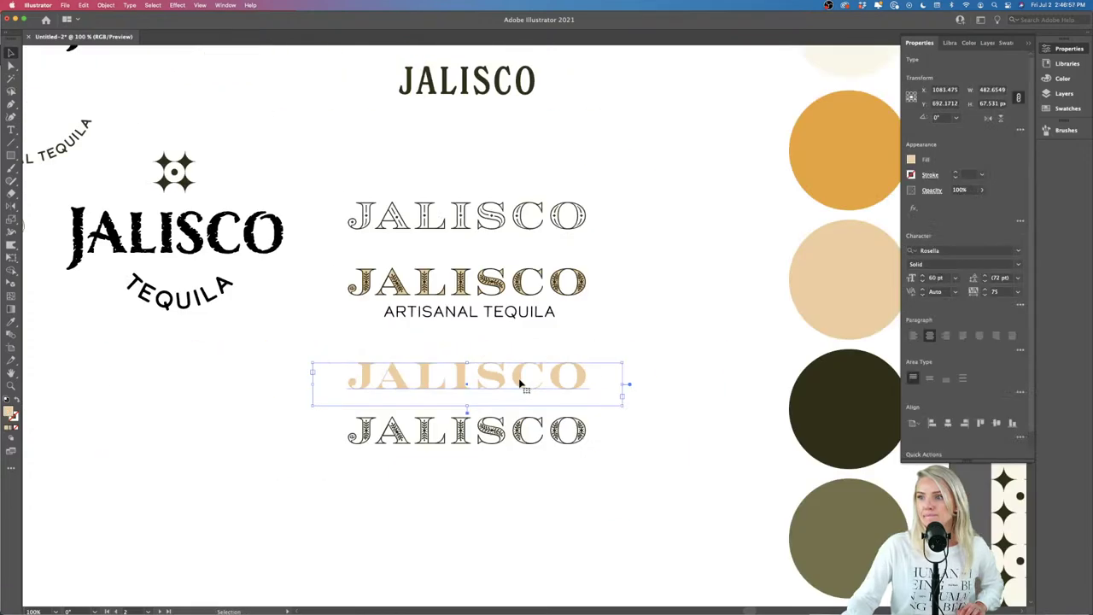
Step: Recolour the copied tan Solid wordmark with the olive green palette swatch
{"action": "scroll", "coordinate": [519, 383], "scroll_direction": "right", "scroll_amount": 5}
{"action": "key", "text": "i"}
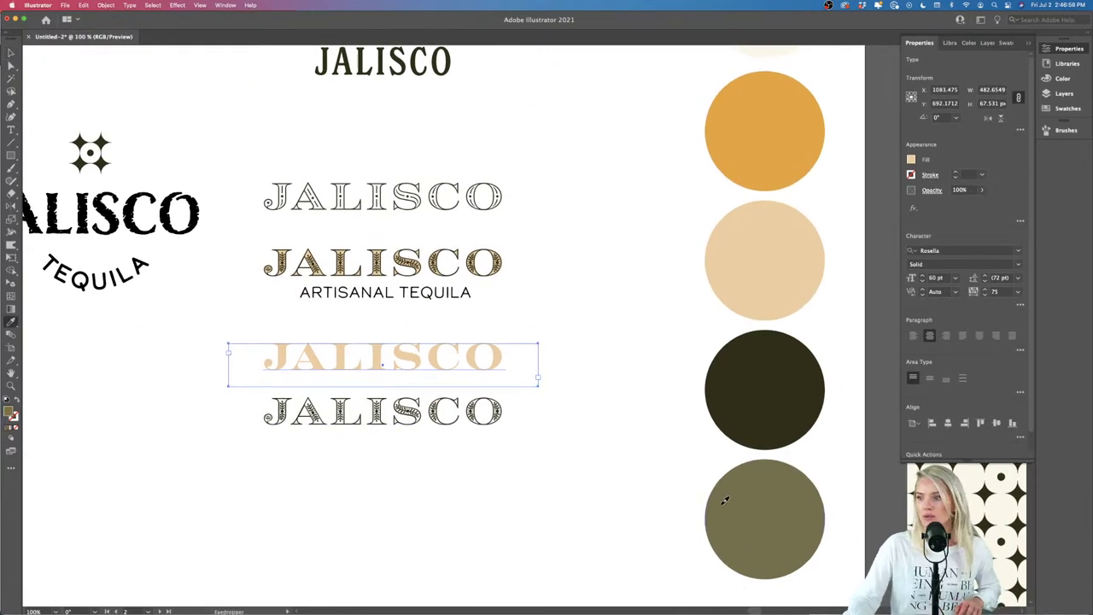
{"action": "left_click", "coordinate": [724, 500]}
{"action": "key", "text": "v"}
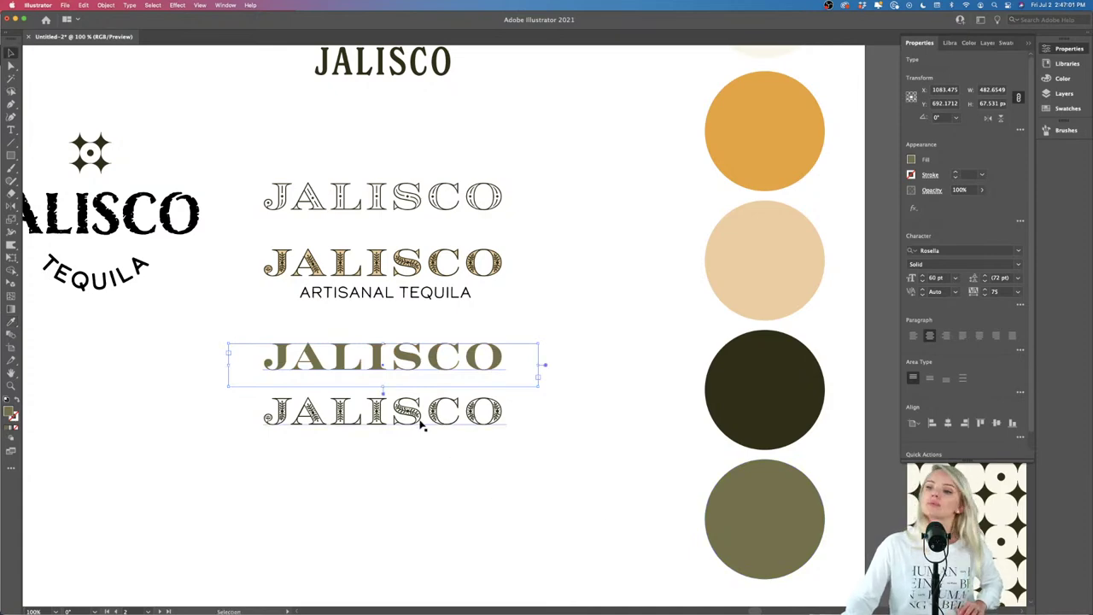
Step: Move the dark Flourish outline straight up so it sits exactly over the olive Solid wordmark
{"action": "left_click", "coordinate": [417, 418]}
{"action": "left_click_drag", "start_coordinate": [413, 395], "coordinate": [413, 359]}
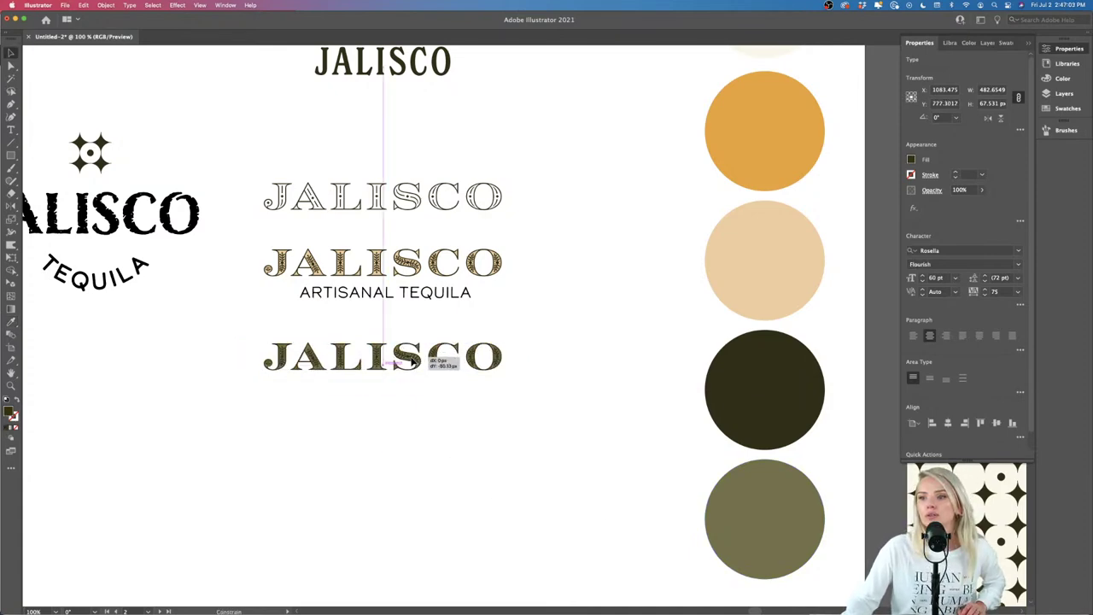
{"action": "scroll", "coordinate": [401, 367], "scroll_direction": "up", "scroll_amount": 5}
{"action": "scroll", "coordinate": [399, 367], "scroll_direction": "down", "scroll_amount": 3}
{"action": "scroll", "coordinate": [400, 365], "scroll_direction": "down", "scroll_amount": 3}
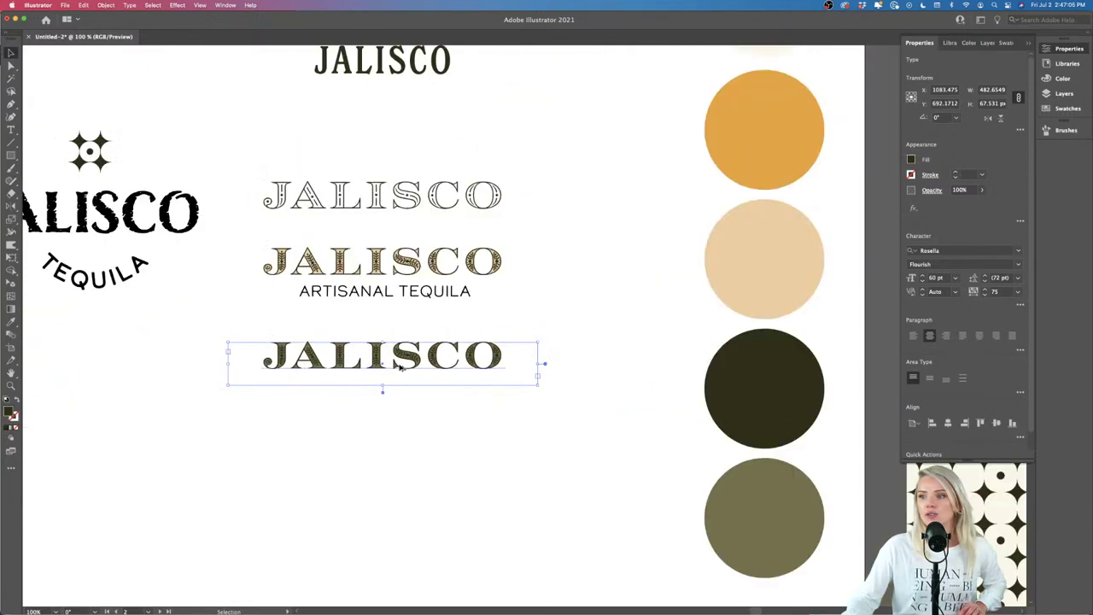
Step: Try the tan, orange and cream swatches on the Flourish outline, ending on the dark swatch again
{"action": "key", "text": "i"}
{"action": "left_click", "coordinate": [739, 229]}
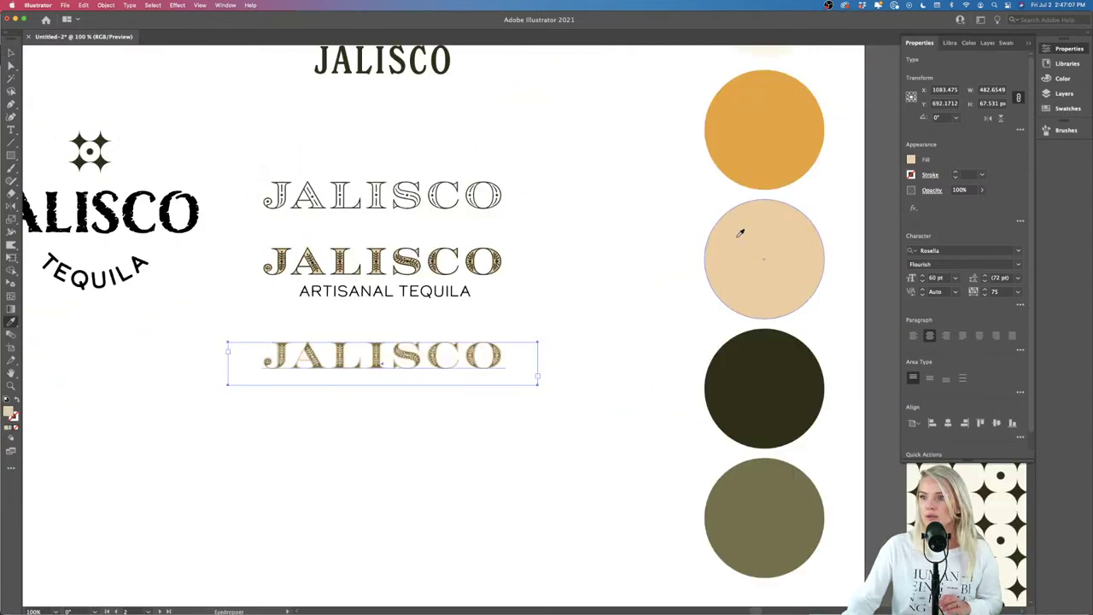
{"action": "left_click", "coordinate": [740, 172]}
{"action": "left_click", "coordinate": [769, 378]}
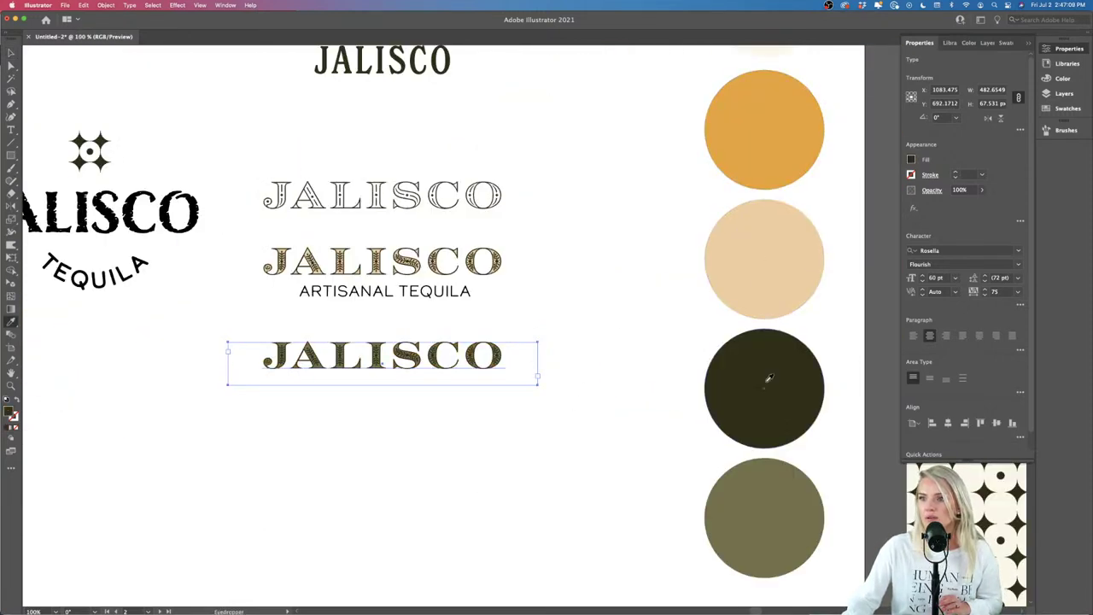
{"action": "scroll", "coordinate": [754, 265], "scroll_direction": "up", "scroll_amount": 2}
{"action": "left_click", "coordinate": [766, 75]}
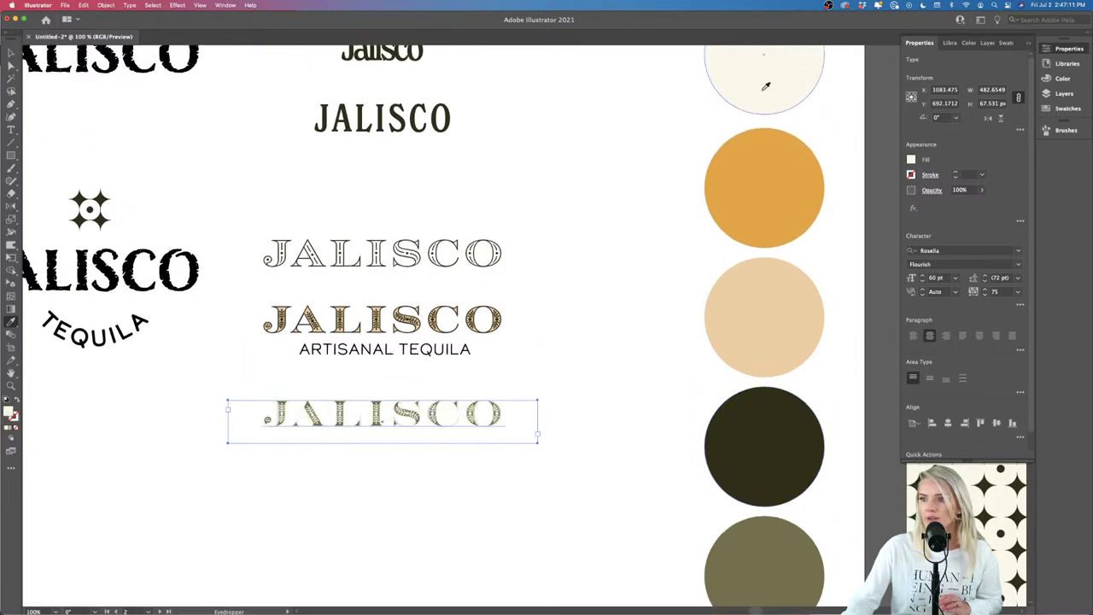
{"action": "left_click", "coordinate": [758, 527]}
{"action": "left_click", "coordinate": [757, 478]}
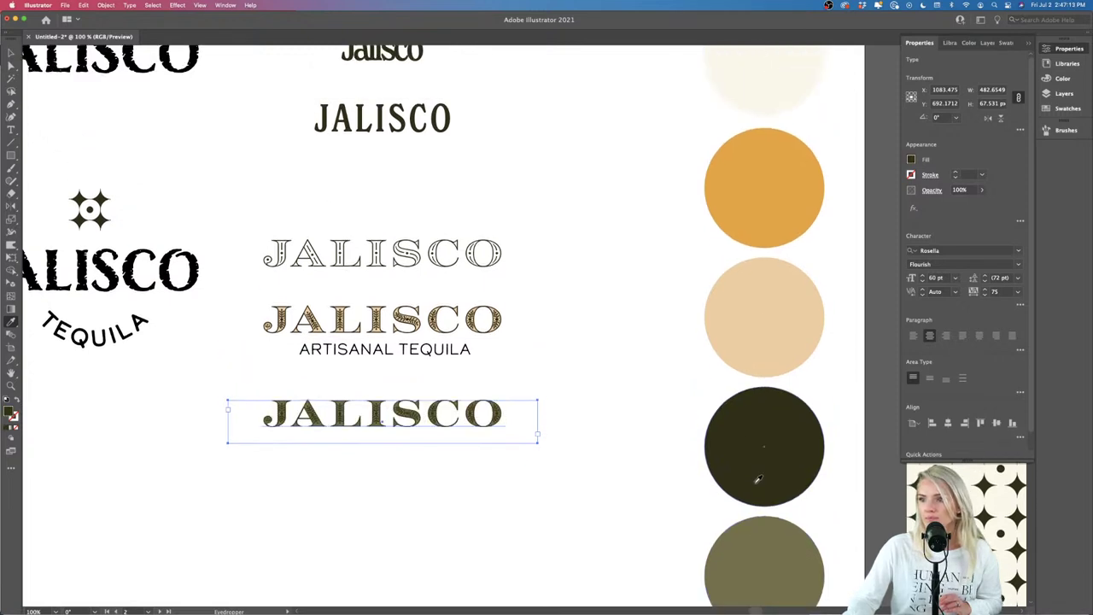
{"action": "left_click", "coordinate": [756, 361]}
{"action": "left_click", "coordinate": [754, 200]}
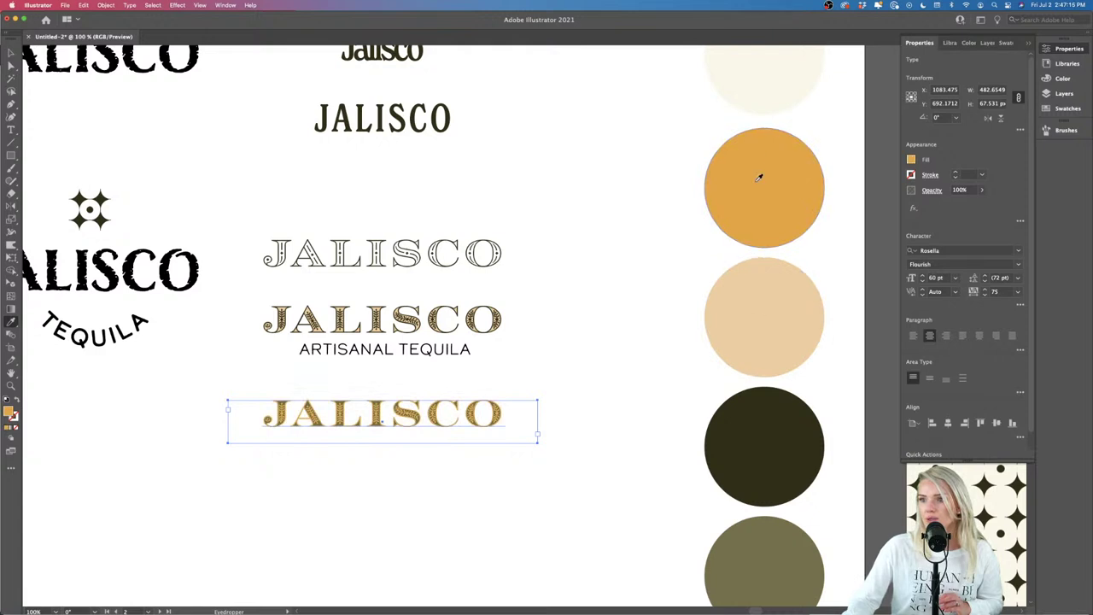
{"action": "left_click", "coordinate": [763, 96]}
{"action": "left_click", "coordinate": [759, 484]}
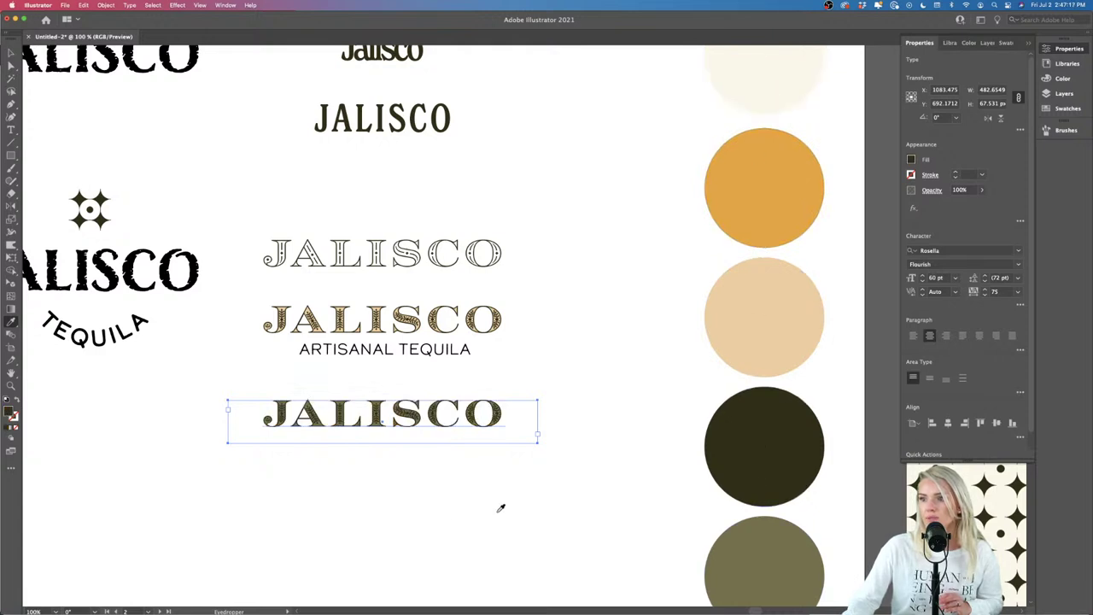
{"action": "key", "text": "v"}
{"action": "left_click", "coordinate": [383, 482]}
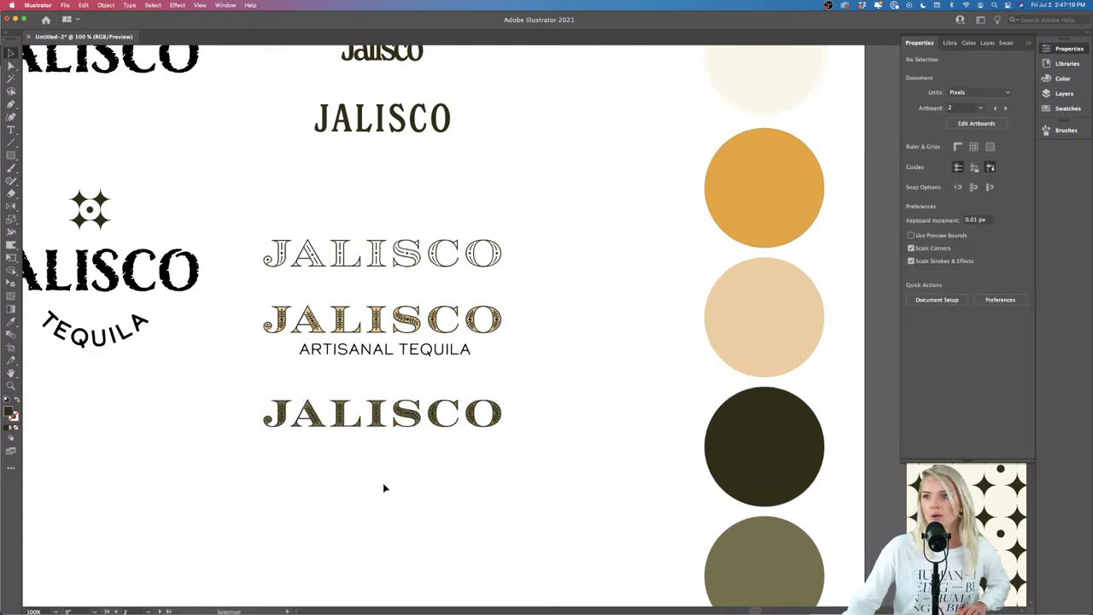
Step: Examine the layered olive and dark Flourish wordmark up close and against the other versions
{"action": "key", "text": "super+equal"}
{"action": "key", "text": "super+equal"}
{"action": "key", "text": "super+equal"}
{"action": "key", "text": "super+equal"}
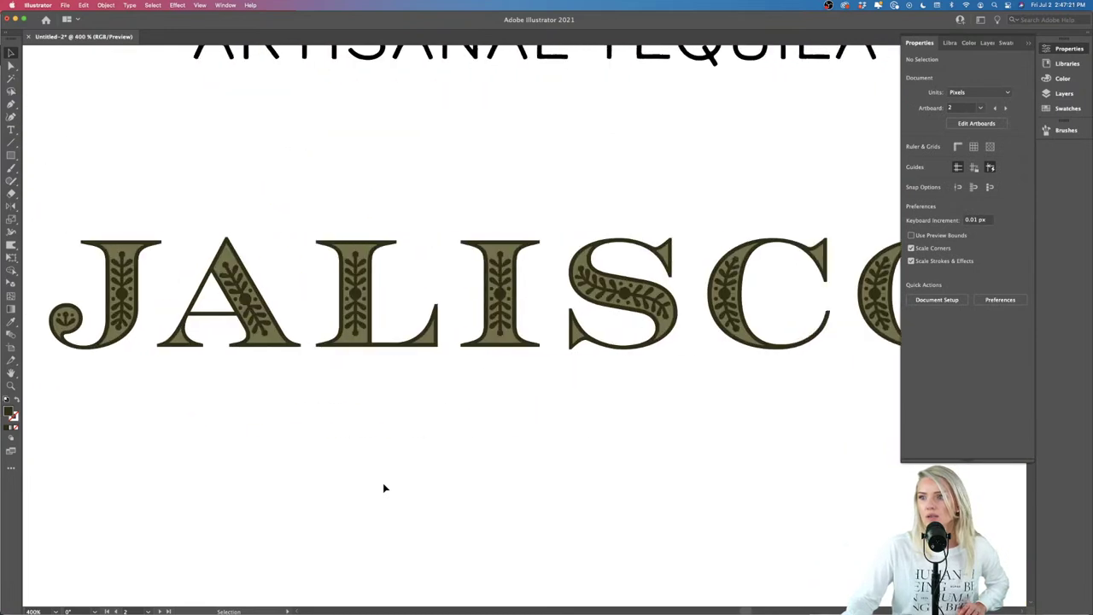
{"action": "key", "text": "super+minus"}
{"action": "key", "text": "super+minus"}
{"action": "key", "text": "super+minus"}
{"action": "scroll", "coordinate": [407, 434], "scroll_direction": "right", "scroll_amount": 1}
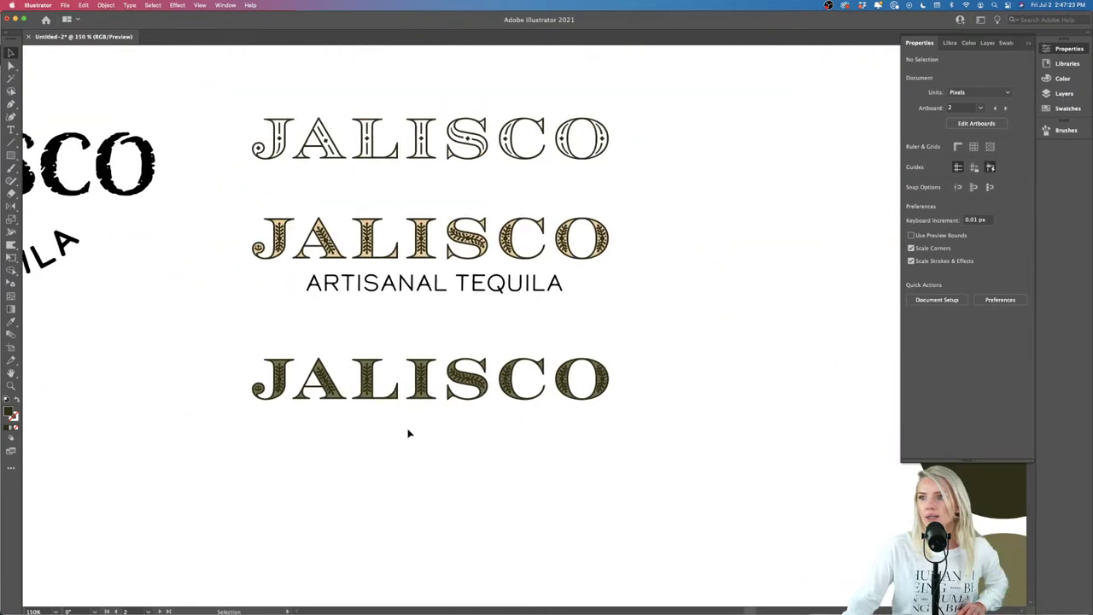
Step: Remove the Flourish outline from the tan wordmark and duplicate the tan Solid wordmark twice below the olive version
{"action": "left_click_drag", "start_coordinate": [394, 253], "coordinate": [431, 478]}
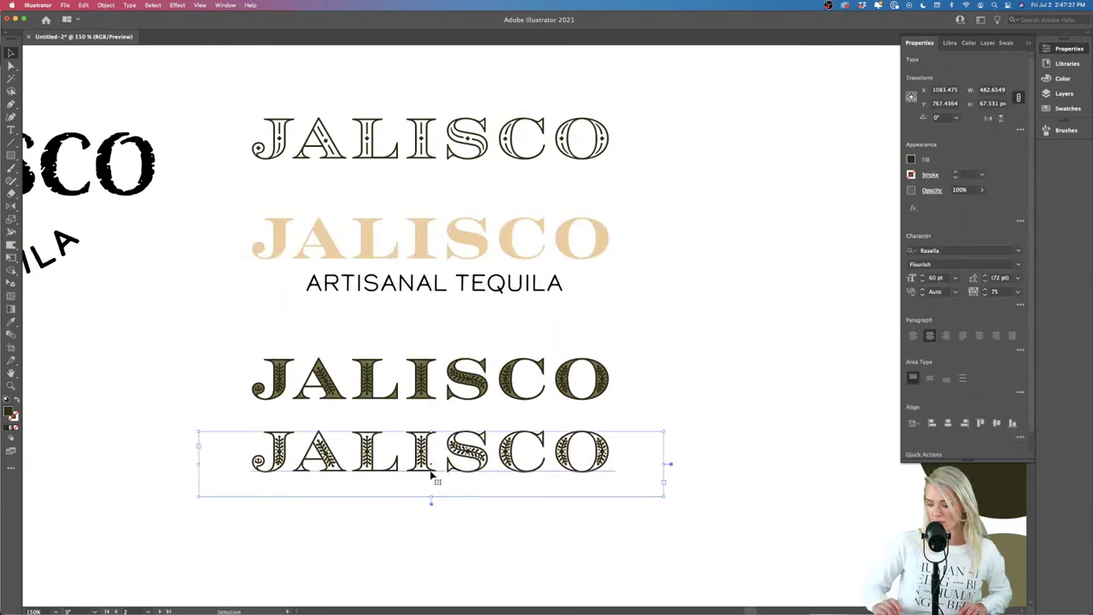
{"action": "key", "text": "BackSpace"}
{"action": "left_click_drag", "start_coordinate": [465, 232], "coordinate": [469, 454]}
{"action": "scroll", "coordinate": [469, 453], "scroll_direction": "down", "scroll_amount": 3}
{"action": "left_click_drag", "start_coordinate": [469, 415], "coordinate": [469, 483]}
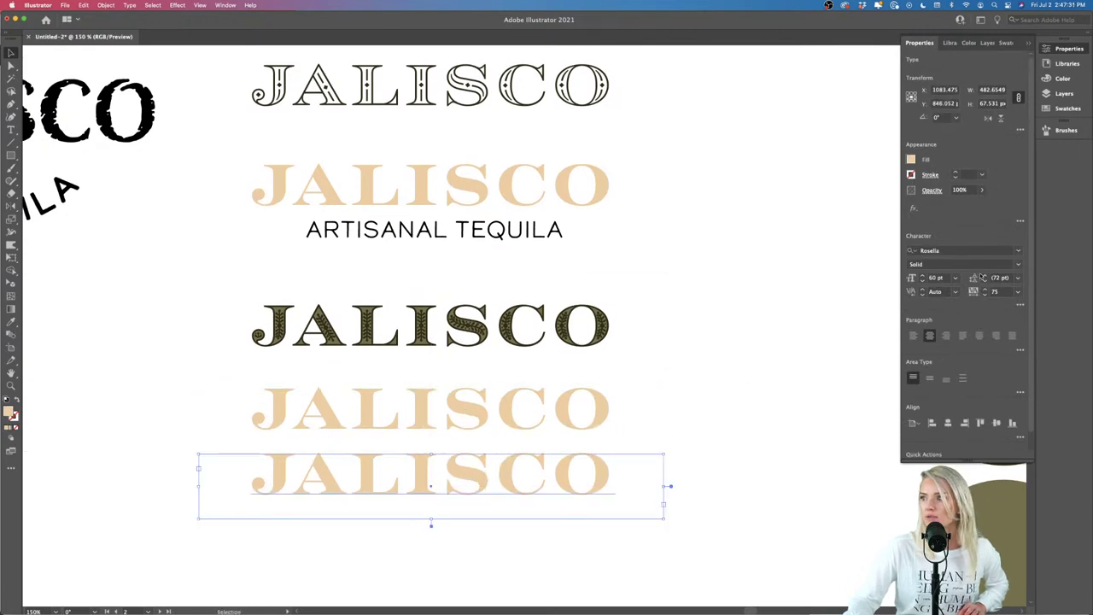
Step: Change the lowest tan copy to the Rosella Inline style and align it over the Solid copy above
{"action": "left_click", "coordinate": [1015, 264]}
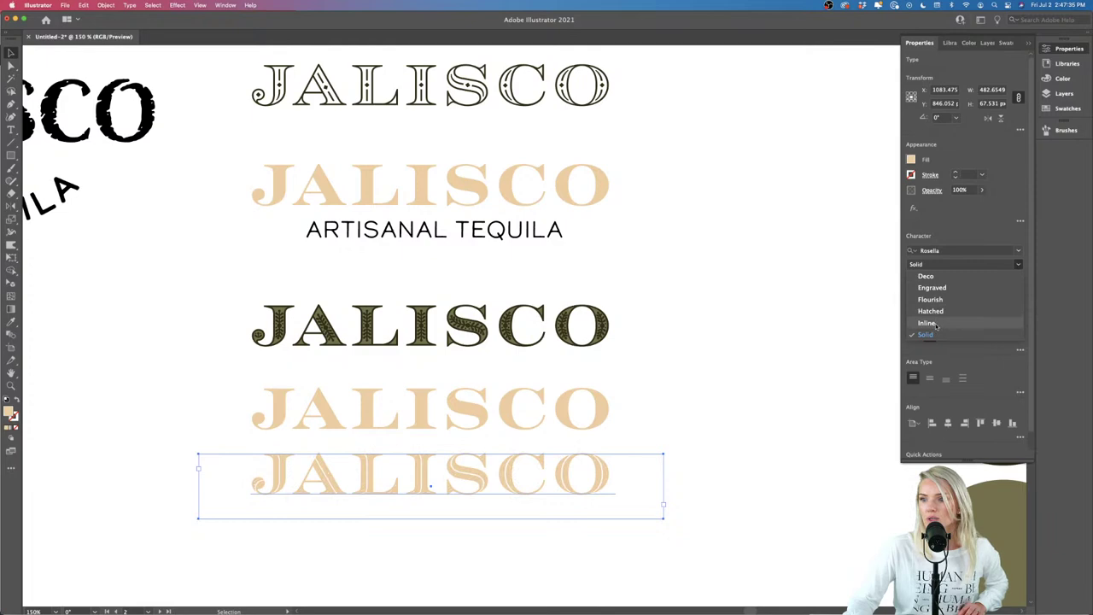
{"action": "left_click", "coordinate": [927, 323]}
{"action": "left_click_drag", "start_coordinate": [564, 484], "coordinate": [569, 418]}
{"action": "key", "text": "super+0"}
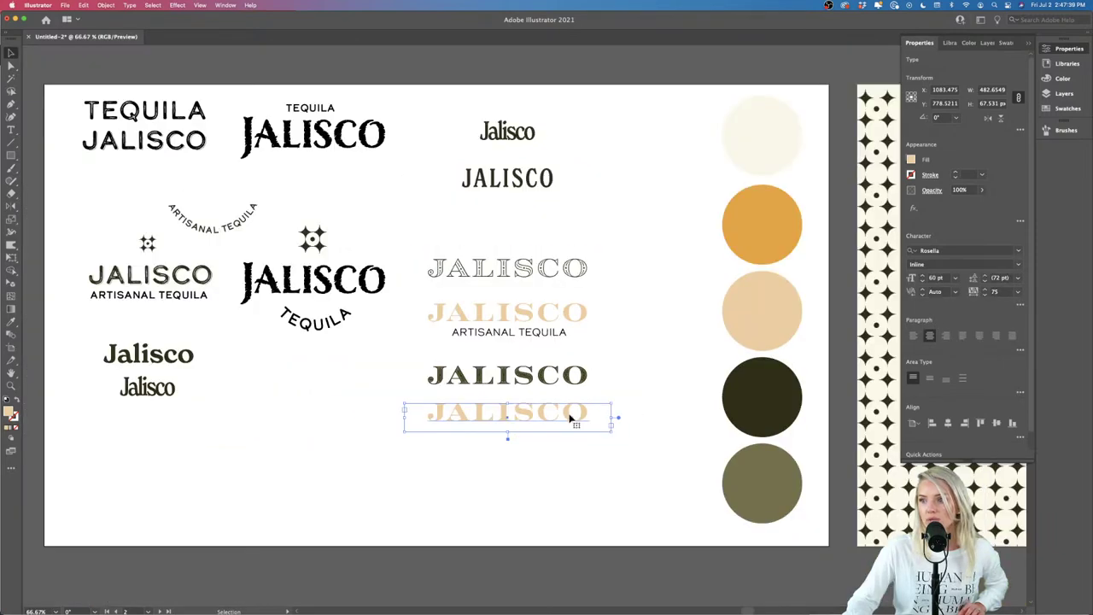
Step: Recolour the Inline wordmark with the golden orange palette swatch and deselect it
{"action": "scroll", "coordinate": [571, 419], "scroll_direction": "right", "scroll_amount": 3}
{"action": "key", "text": "i"}
{"action": "left_click", "coordinate": [728, 236]}
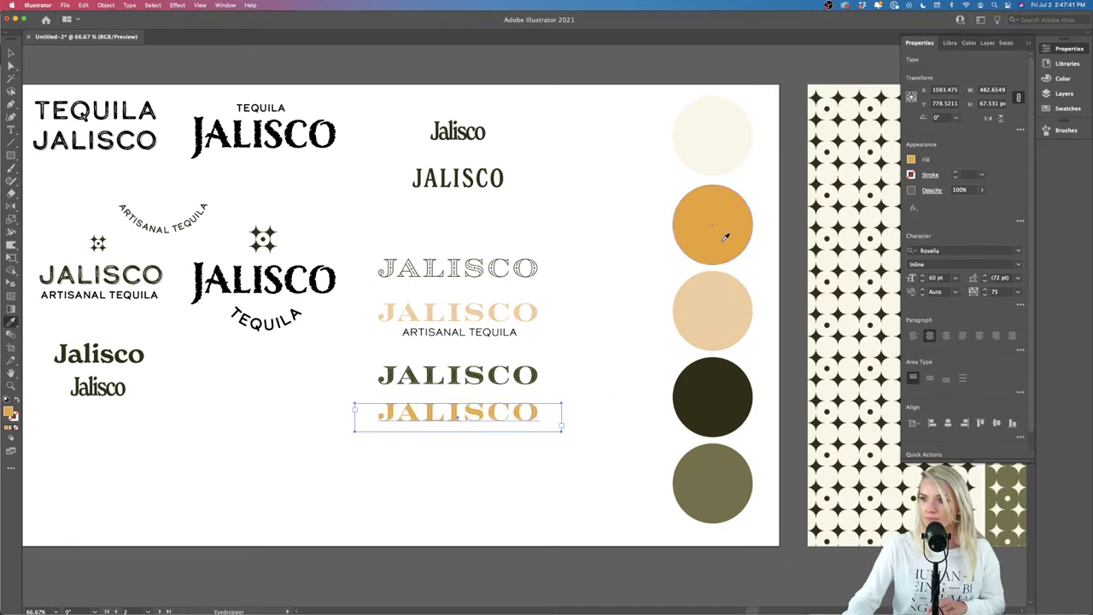
{"action": "key", "text": "v"}
{"action": "left_click", "coordinate": [468, 451]}
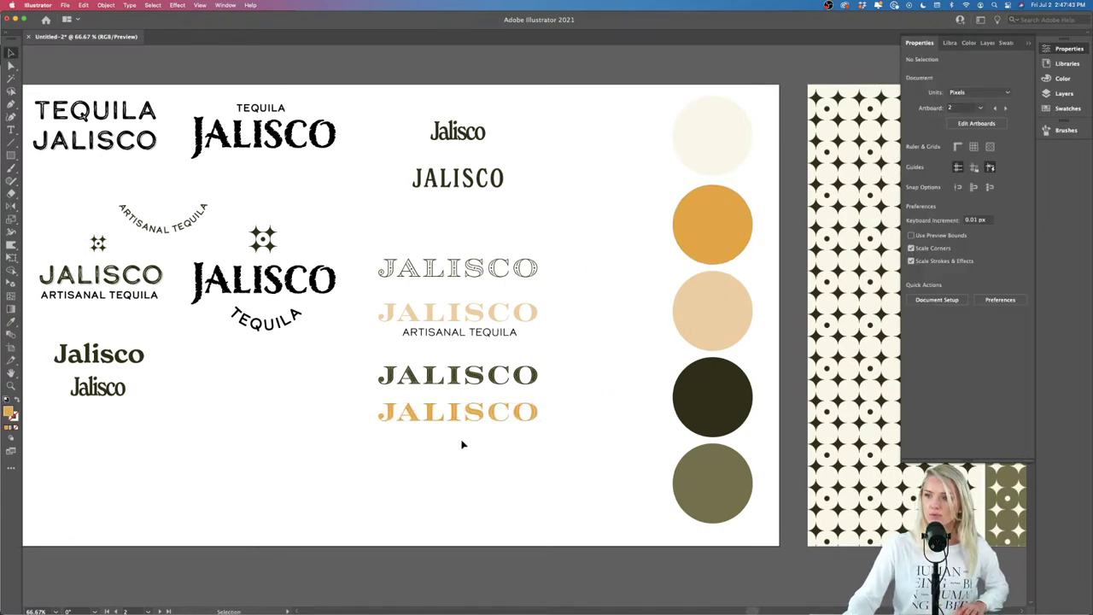
Step: Try the dark swatch on the Solid layer beneath the orange Inline wordmark, pulling it out and realigning it
{"action": "scroll", "coordinate": [457, 438], "scroll_direction": "up", "scroll_amount": 10}
{"action": "scroll", "coordinate": [457, 438], "scroll_direction": "down", "scroll_amount": 5}
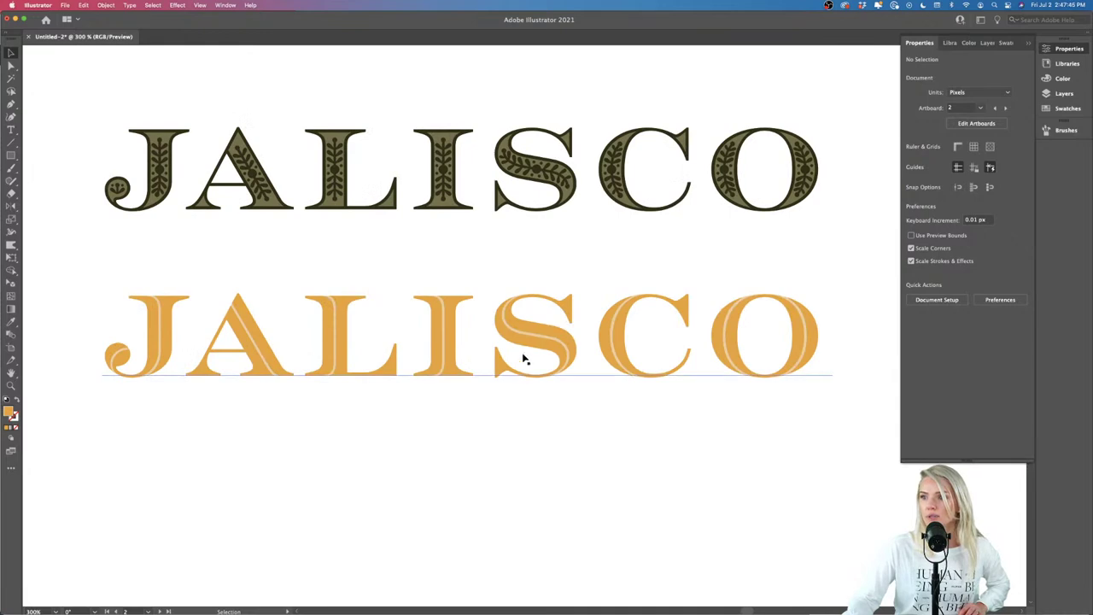
{"action": "left_click_drag", "start_coordinate": [529, 343], "coordinate": [514, 404]}
{"action": "scroll", "coordinate": [512, 398], "scroll_direction": "down", "scroll_amount": 8}
{"action": "key", "text": "i"}
{"action": "left_click", "coordinate": [798, 322]}
{"action": "key", "text": "v"}
{"action": "left_click_drag", "start_coordinate": [461, 395], "coordinate": [462, 386]}
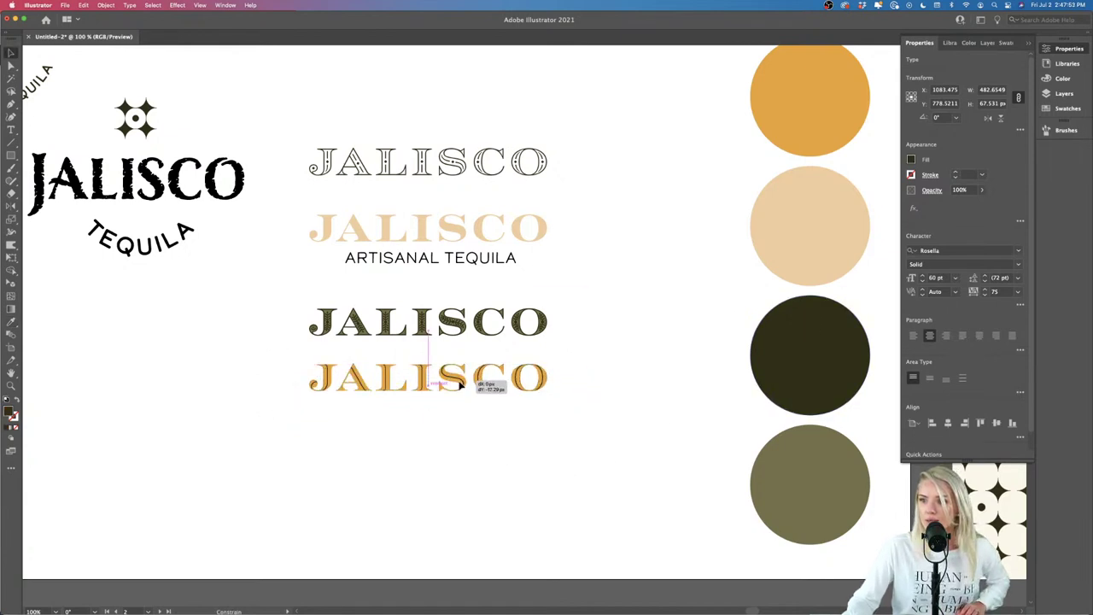
{"action": "left_click", "coordinate": [451, 432]}
Step: Recolour the Solid layer beneath the orange Inline wordmark with the cream swatch, after sampling the tan one
{"action": "left_click", "coordinate": [464, 378]}
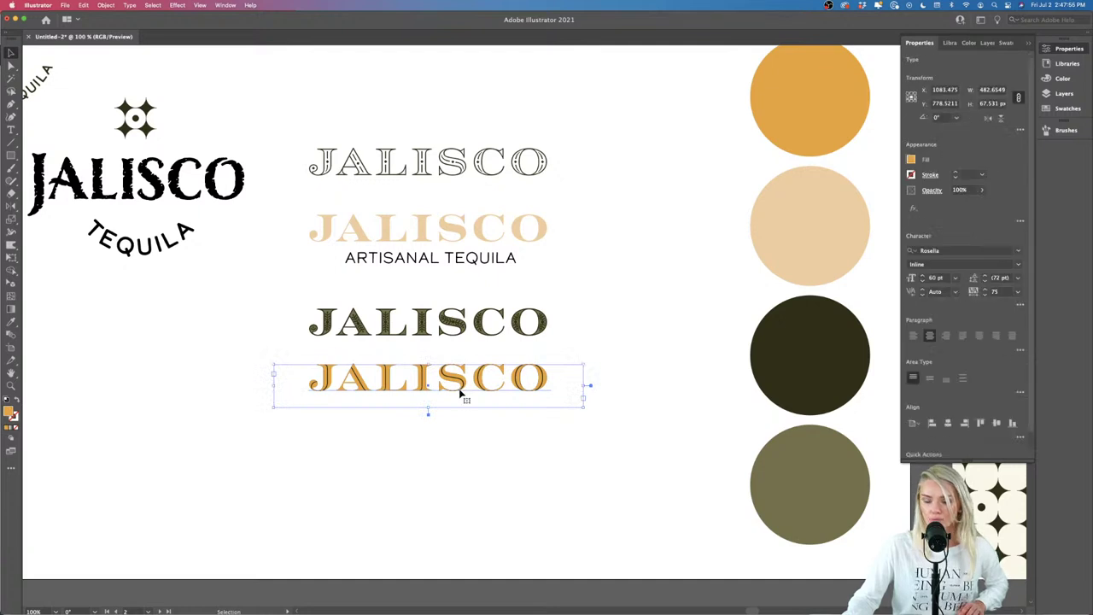
{"action": "left_click", "coordinate": [461, 390], "text": "shift"}
{"action": "left_click", "coordinate": [464, 388]}
{"action": "key", "text": "i"}
{"action": "left_click", "coordinate": [828, 265]}
{"action": "scroll", "coordinate": [827, 265], "scroll_direction": "up", "scroll_amount": 5}
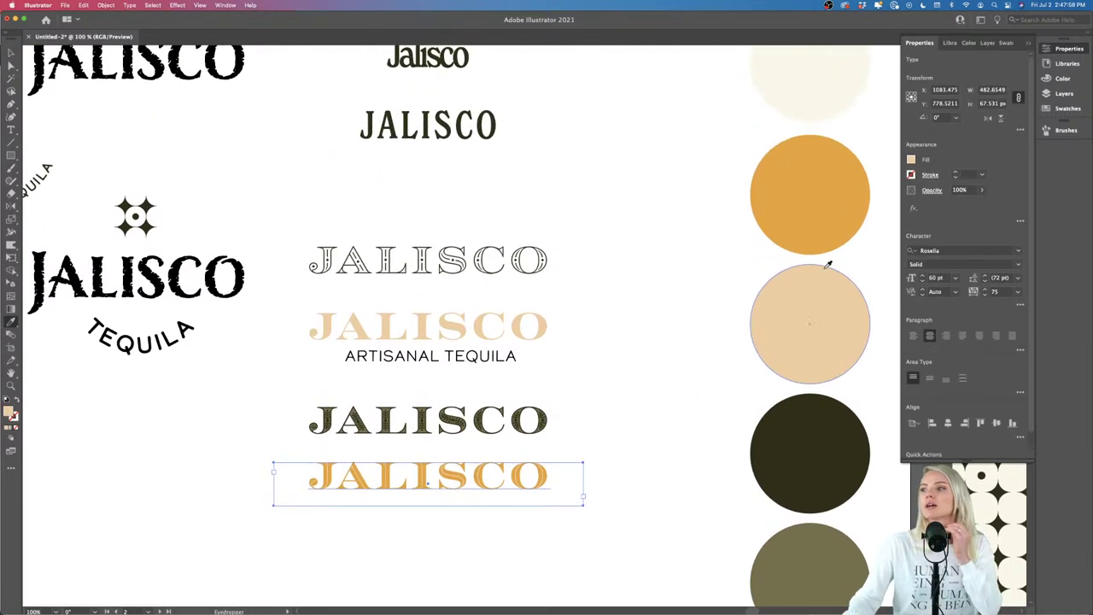
{"action": "left_click", "coordinate": [808, 102]}
{"action": "scroll", "coordinate": [573, 519], "scroll_direction": "down", "scroll_amount": 2}
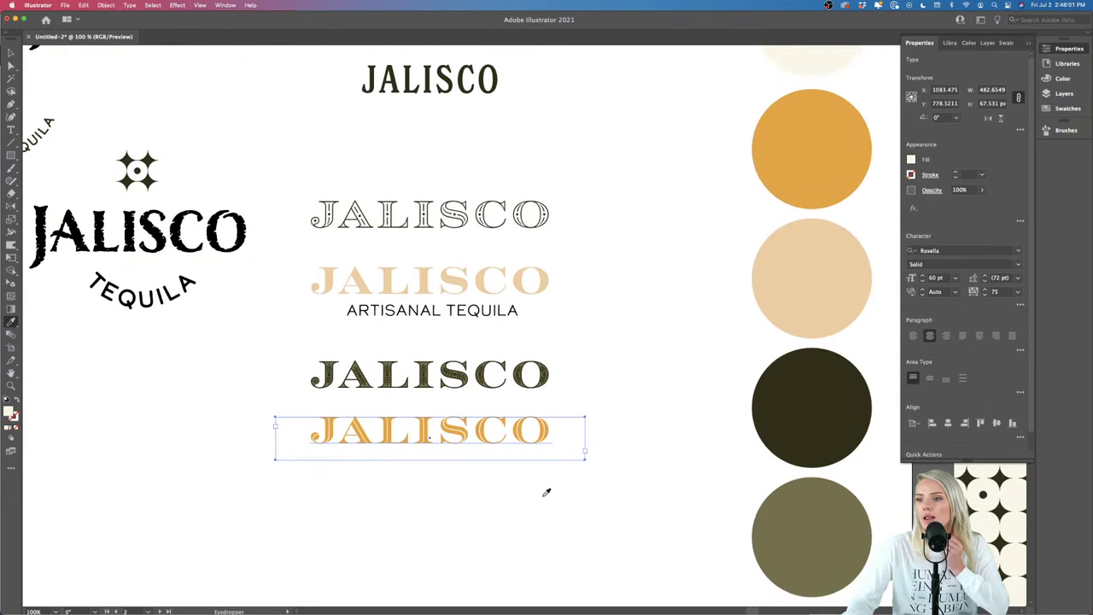
{"action": "key", "text": "v"}
{"action": "left_click", "coordinate": [469, 563]}
{"action": "left_click", "coordinate": [488, 454]}
{"action": "left_click", "coordinate": [480, 502]}
Step: Duplicate the condensed Jalisco wordmark from the top of the artboard into the empty area at its lower edge
{"action": "key", "text": "super+equal"}
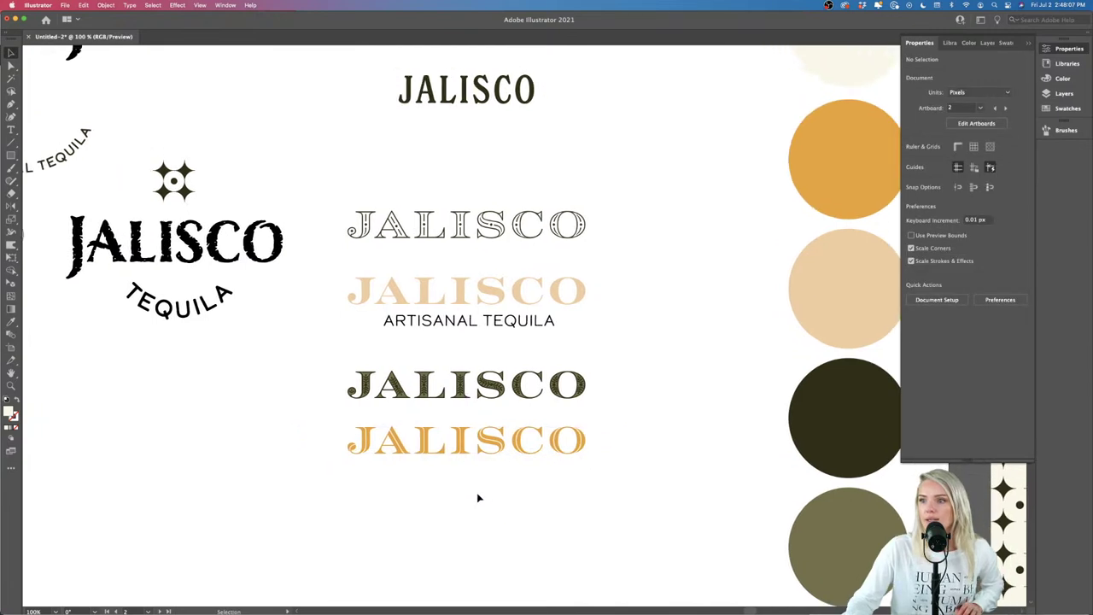
{"action": "scroll", "coordinate": [478, 498], "scroll_direction": "down", "scroll_amount": 4}
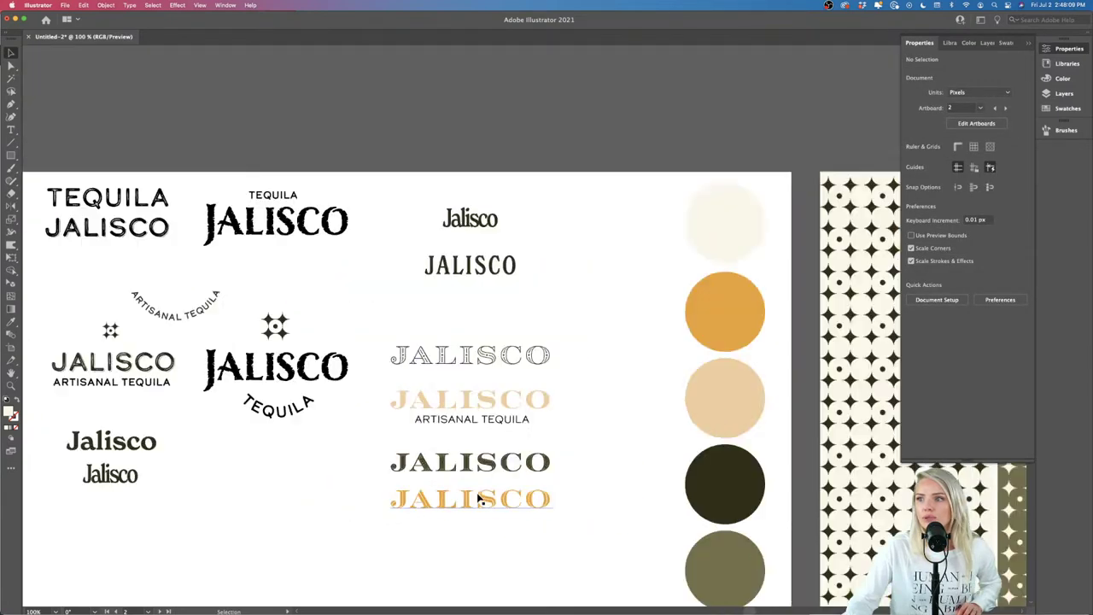
{"action": "scroll", "coordinate": [478, 497], "scroll_direction": "down", "scroll_amount": 2}
{"action": "scroll", "coordinate": [478, 498], "scroll_direction": "up", "scroll_amount": 3}
{"action": "key", "text": "super+0"}
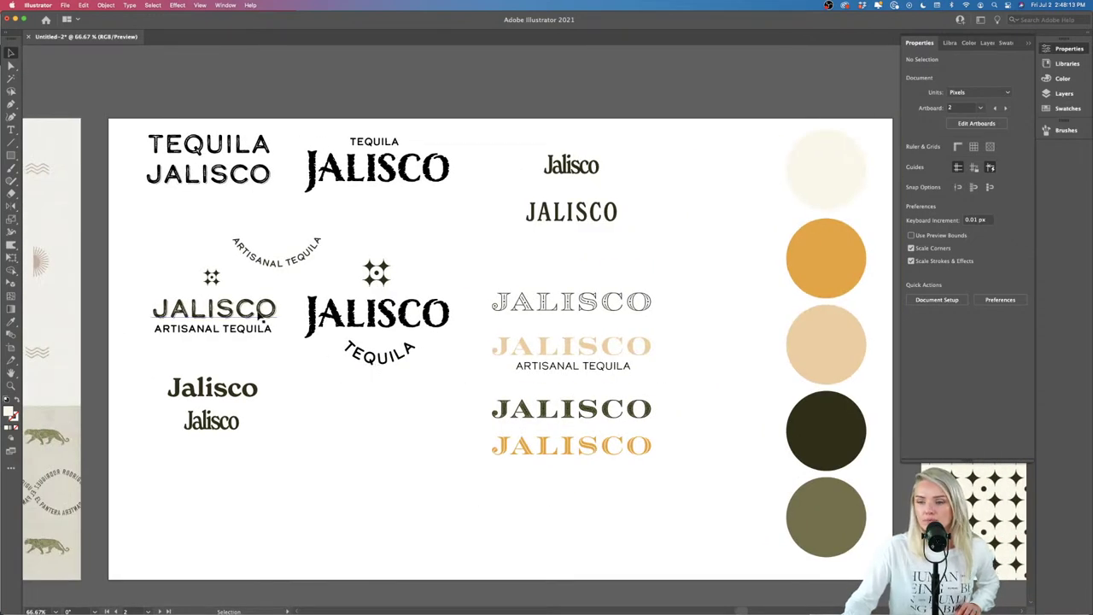
{"action": "left_click", "coordinate": [224, 329]}
{"action": "left_click", "coordinate": [540, 257]}
{"action": "left_click_drag", "start_coordinate": [589, 175], "coordinate": [283, 541]}
{"action": "left_click", "coordinate": [412, 556]}
{"action": "scroll", "coordinate": [412, 556], "scroll_direction": "down", "scroll_amount": 2}
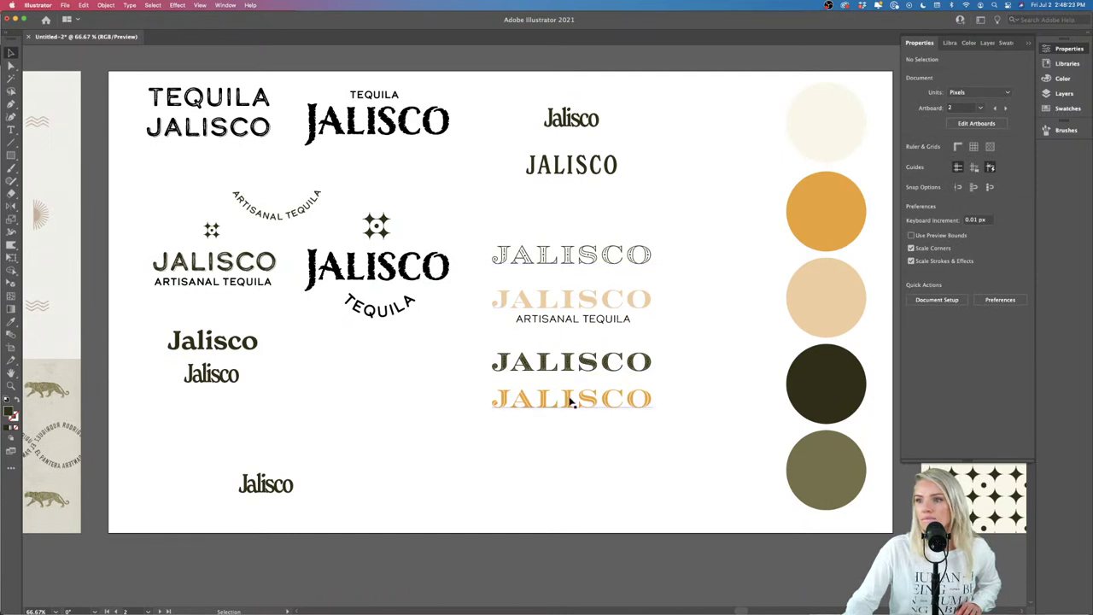
Step: Copy the Calder Dark Grit Shadow and Rosella Deco JALISCO wordmarks into a row beside the condensed Jalisco
{"action": "left_click_drag", "start_coordinate": [238, 263], "coordinate": [418, 486]}
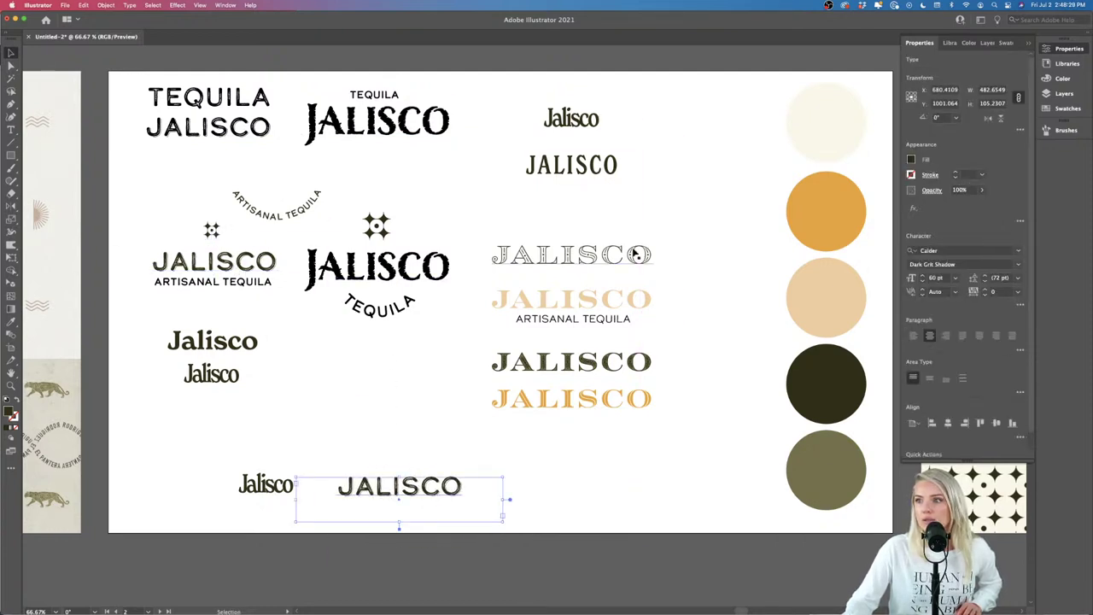
{"action": "left_click_drag", "start_coordinate": [629, 258], "coordinate": [643, 487]}
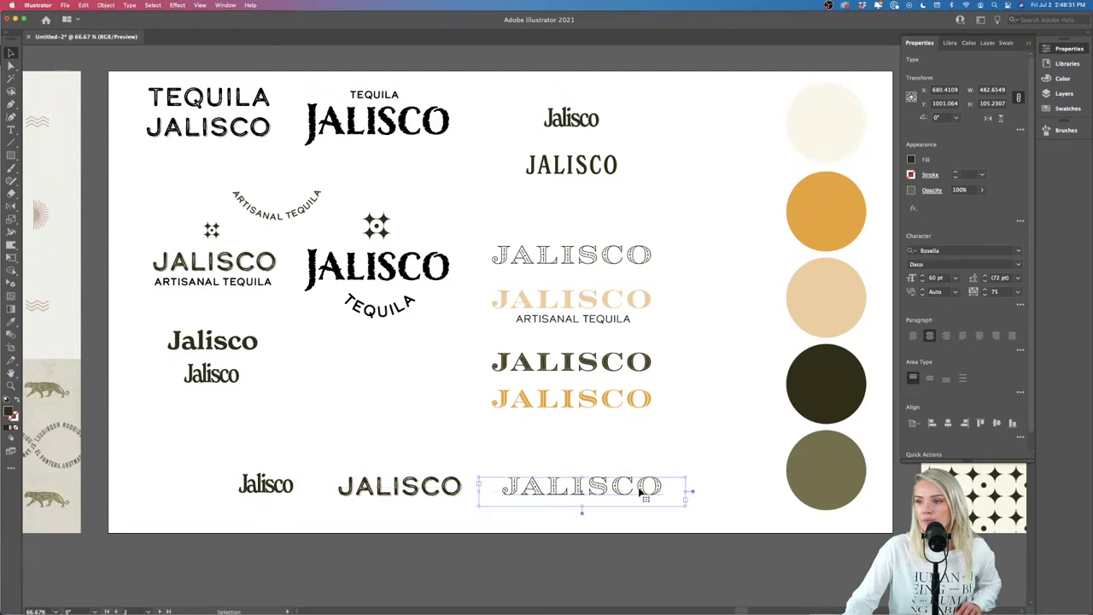
{"action": "scroll", "coordinate": [640, 488], "scroll_direction": "down", "scroll_amount": 2}
{"action": "scroll", "coordinate": [640, 487], "scroll_direction": "left", "scroll_amount": 2}
{"action": "scroll", "coordinate": [534, 479], "scroll_direction": "up", "scroll_amount": 1}
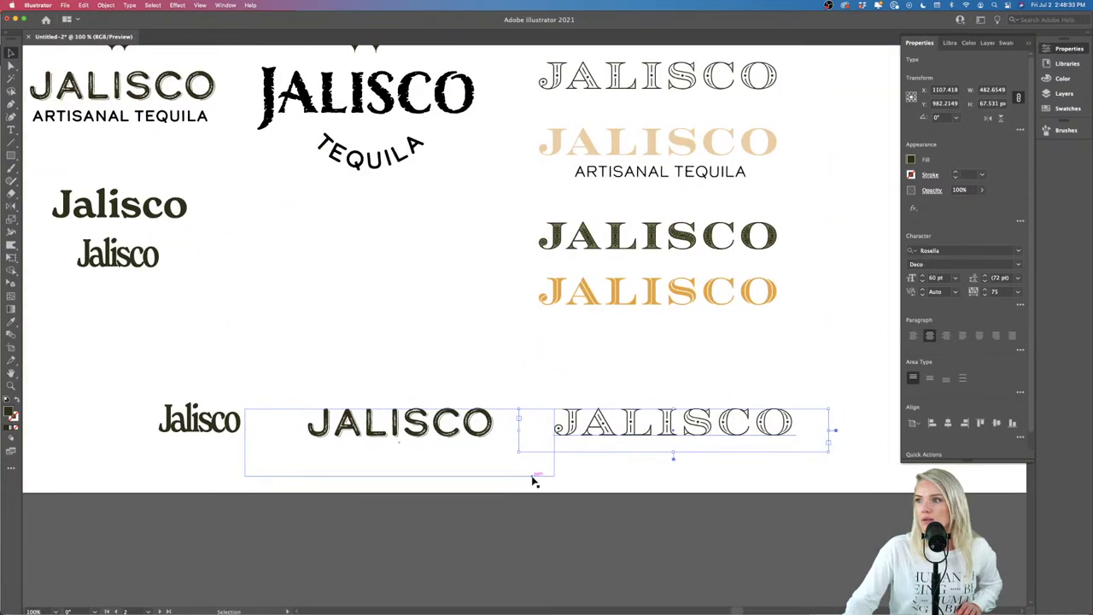
{"action": "left_click", "coordinate": [489, 492]}
{"action": "scroll", "coordinate": [449, 507], "scroll_direction": "left", "scroll_amount": 2}
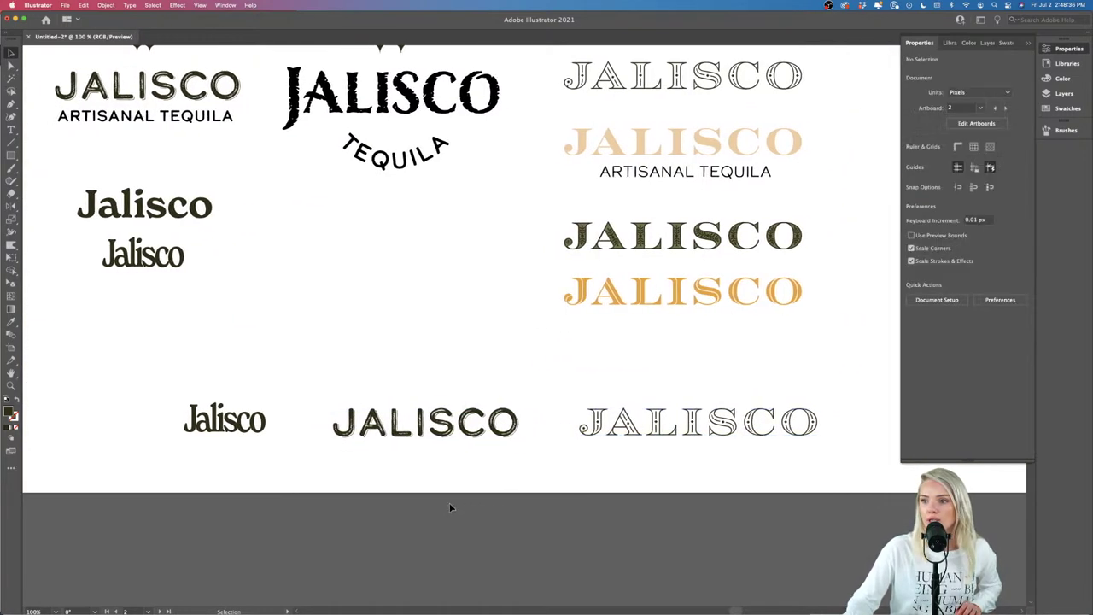
{"action": "scroll", "coordinate": [614, 475], "scroll_direction": "up", "scroll_amount": 2}
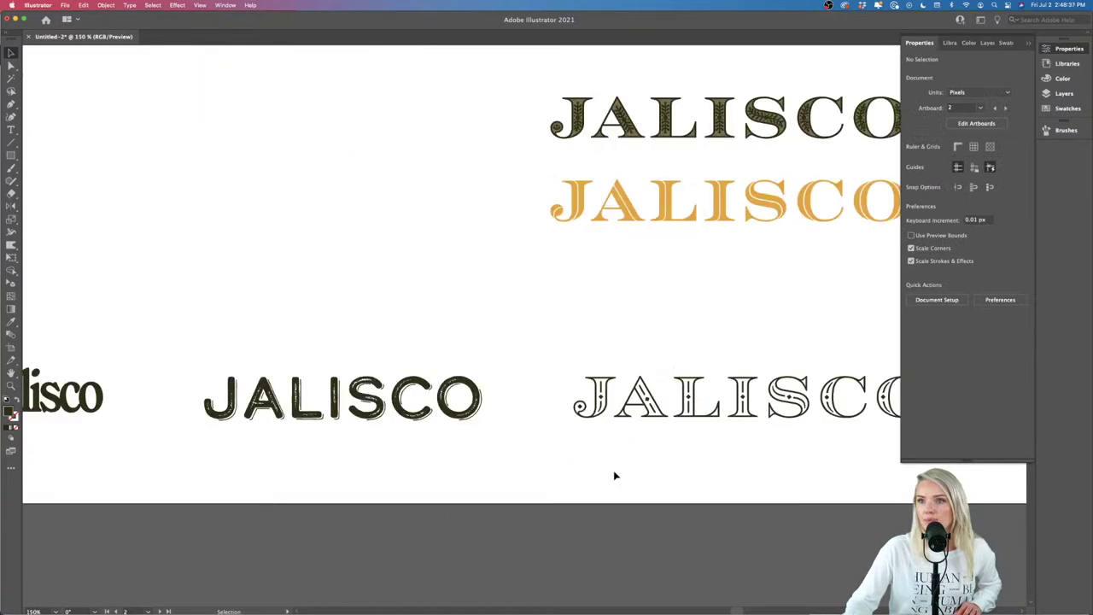
{"action": "scroll", "coordinate": [615, 475], "scroll_direction": "down", "scroll_amount": 4}
Step: Duplicate the condensed Jalisco text, replace it with 1 and place this label above the row's first wordmark
{"action": "left_click_drag", "start_coordinate": [300, 293], "coordinate": [358, 349]}
{"action": "double_click", "coordinate": [361, 346]}
{"action": "double_click", "coordinate": [363, 346]}
{"action": "type", "text": "J"}
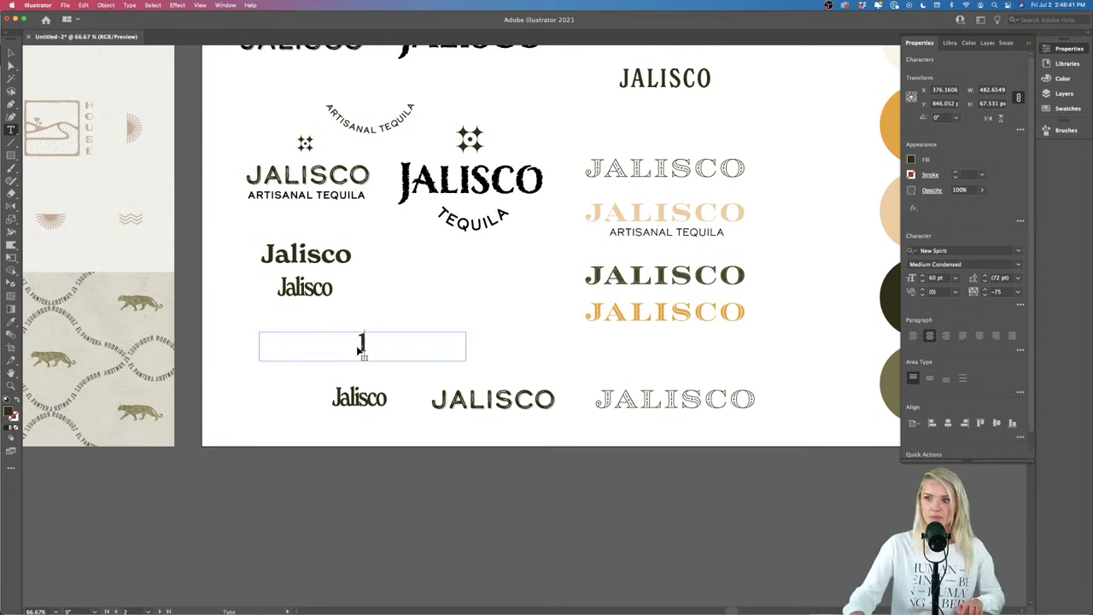
{"action": "left_click", "coordinate": [431, 306], "text": "super"}
{"action": "key", "text": "v"}
{"action": "left_click_drag", "start_coordinate": [361, 342], "coordinate": [360, 365]}
Step: Duplicate the label 1 above the row's second wordmark and replace its text with 2
{"action": "left_click_drag", "start_coordinate": [360, 365], "coordinate": [491, 365]}
{"action": "key", "text": "t"}
{"action": "double_click", "coordinate": [492, 363]}
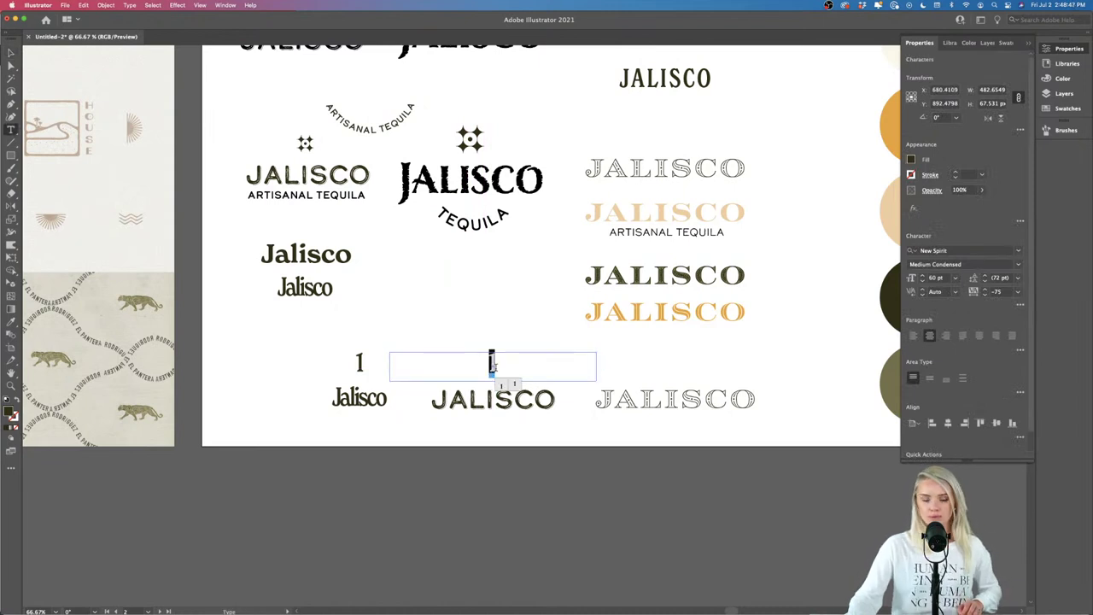
{"action": "type", "text": "2"}
{"action": "left_click", "coordinate": [283, 361]}
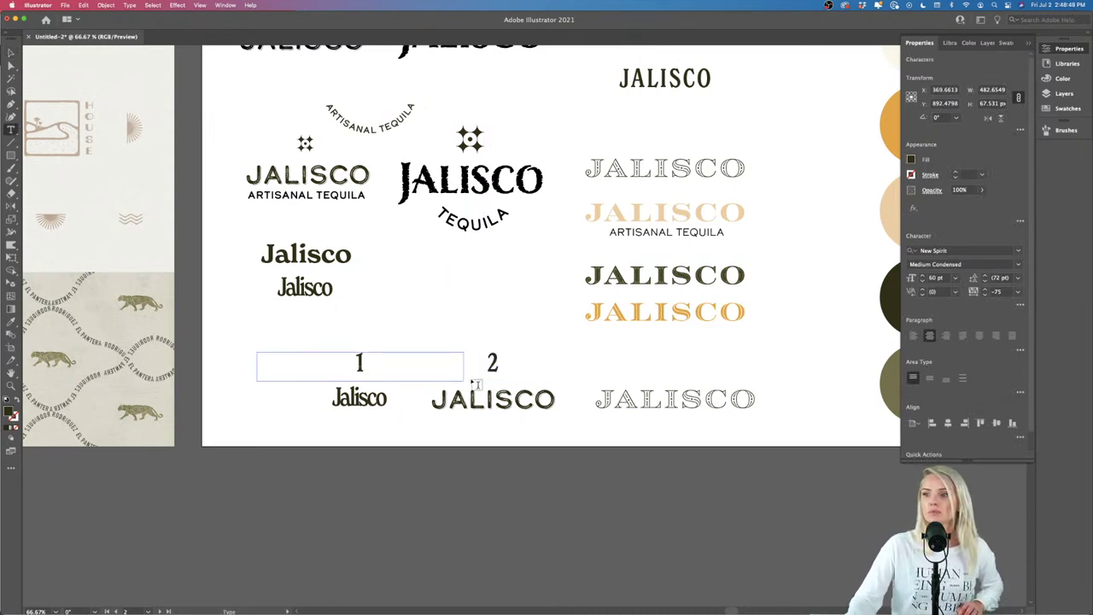
Step: Duplicate the label 2 above the Rosella Deco wordmark and replace its text with 3
{"action": "left_click", "coordinate": [11, 52]}
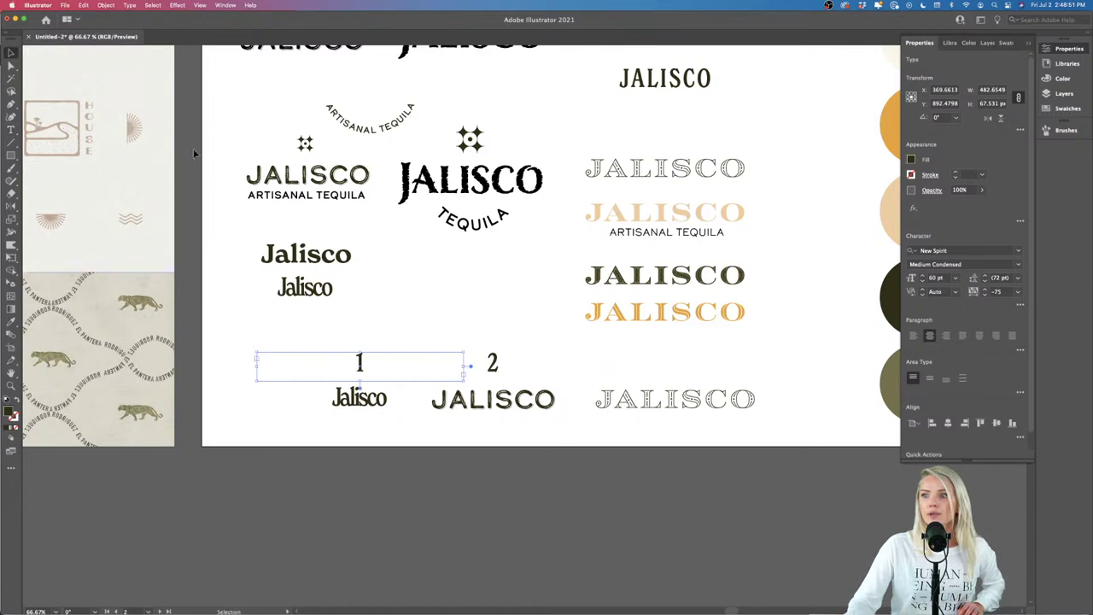
{"action": "left_click_drag", "start_coordinate": [492, 363], "coordinate": [673, 363]}
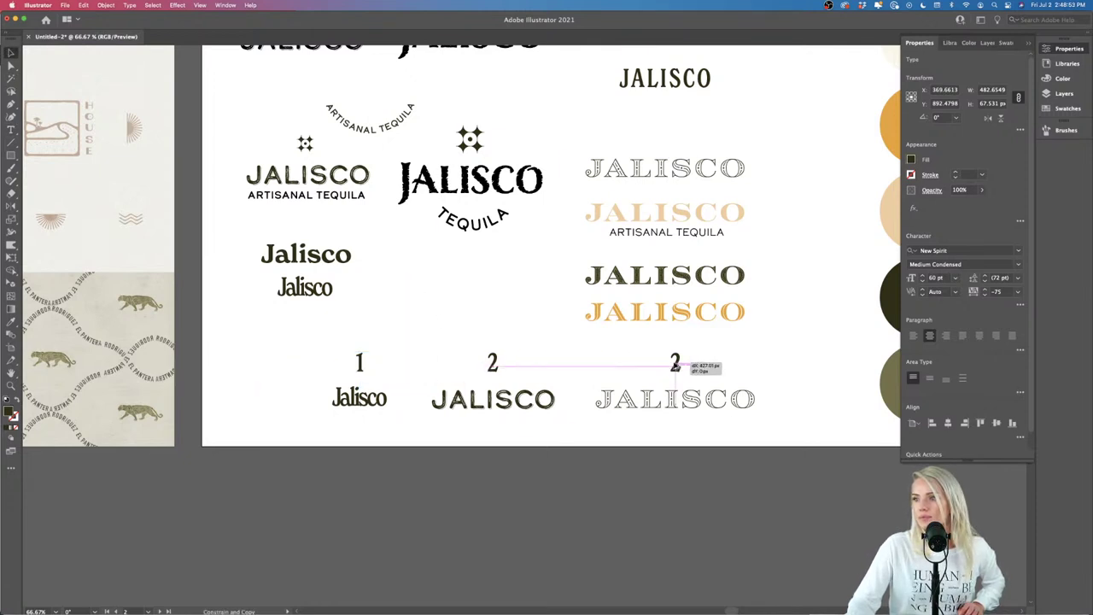
{"action": "double_click", "coordinate": [675, 363]}
{"action": "type", "text": "3"}
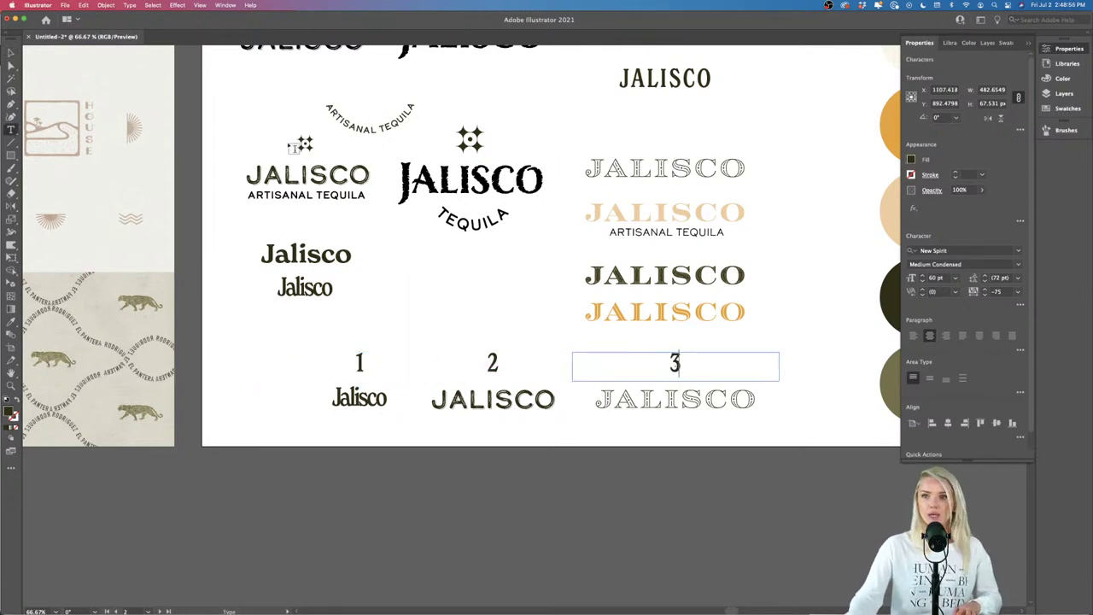
{"action": "left_click", "coordinate": [12, 53]}
{"action": "left_click", "coordinate": [380, 441]}
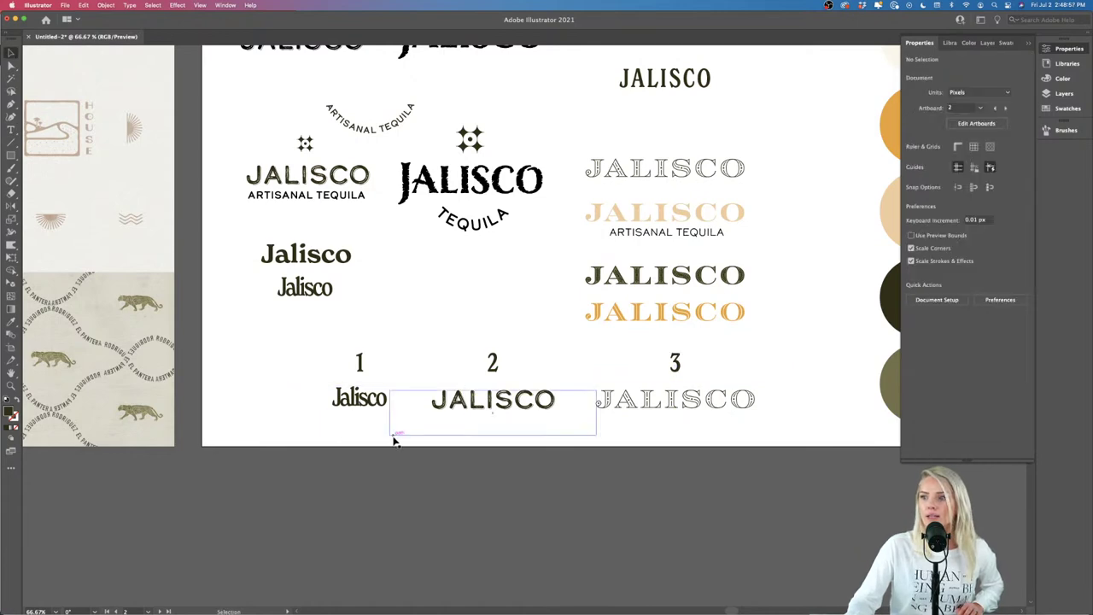
Step: Examine the three numbered wordmarks up close and against the other logo variations and colour swatches on the artboard
{"action": "scroll", "coordinate": [384, 440], "scroll_direction": "up", "scroll_amount": 5}
{"action": "scroll", "coordinate": [387, 437], "scroll_direction": "up", "scroll_amount": 4}
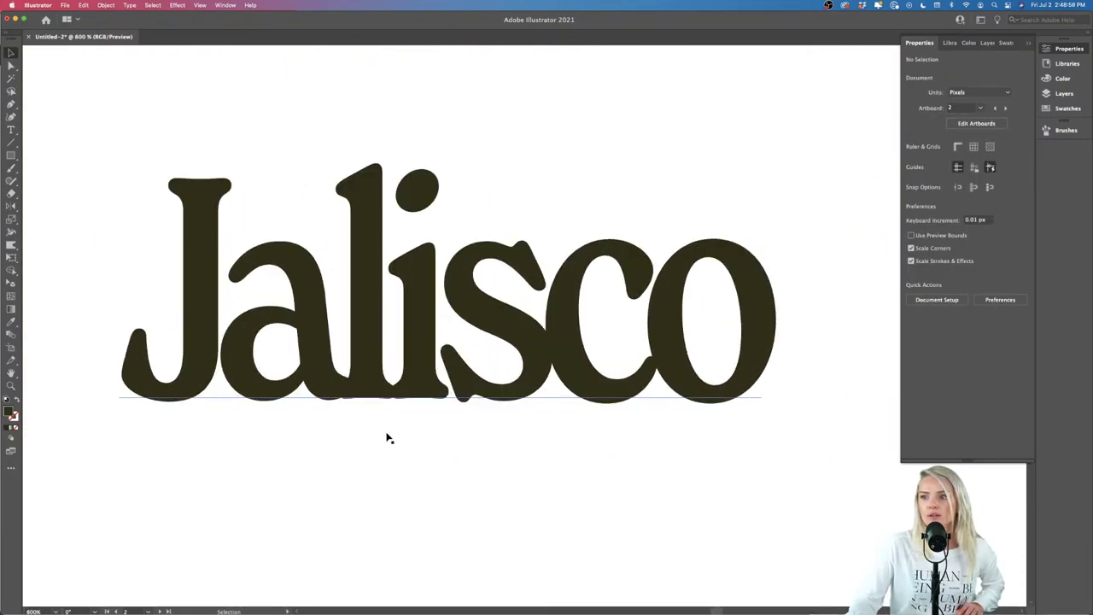
{"action": "scroll", "coordinate": [387, 437], "scroll_direction": "down", "scroll_amount": 9}
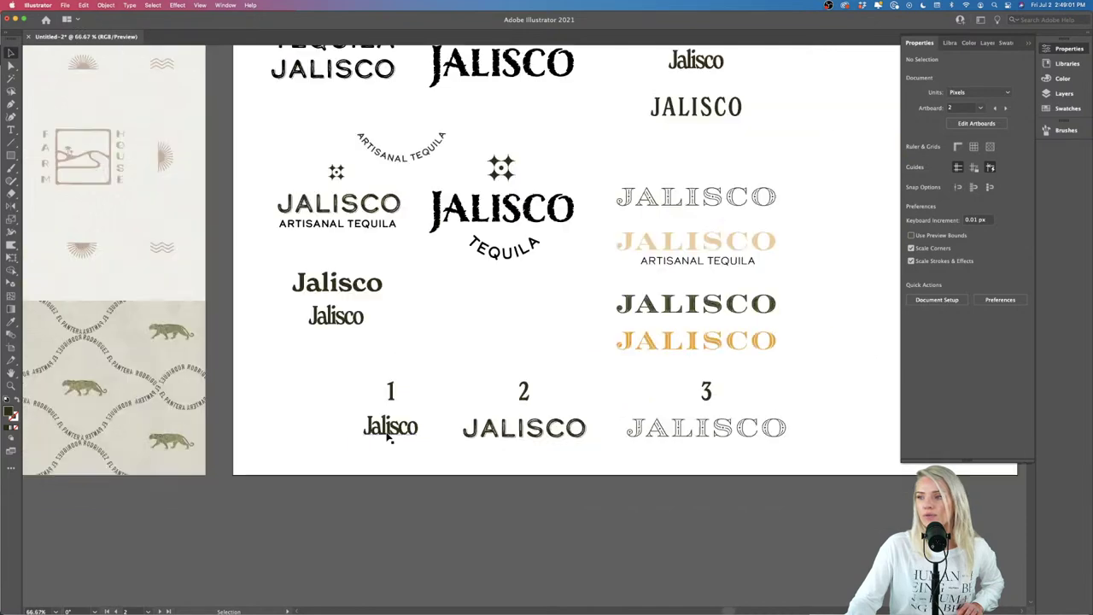
{"action": "scroll", "coordinate": [386, 437], "scroll_direction": "up", "scroll_amount": 2}
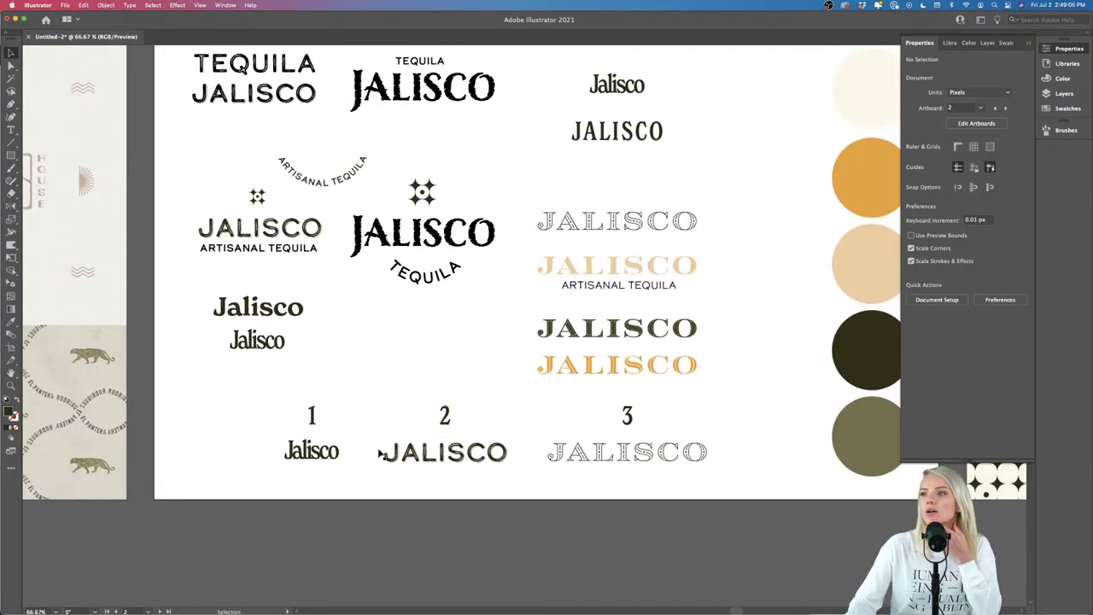
{"action": "scroll", "coordinate": [381, 448], "scroll_direction": "down", "scroll_amount": 1}
{"action": "scroll", "coordinate": [381, 454], "scroll_direction": "down", "scroll_amount": 1}
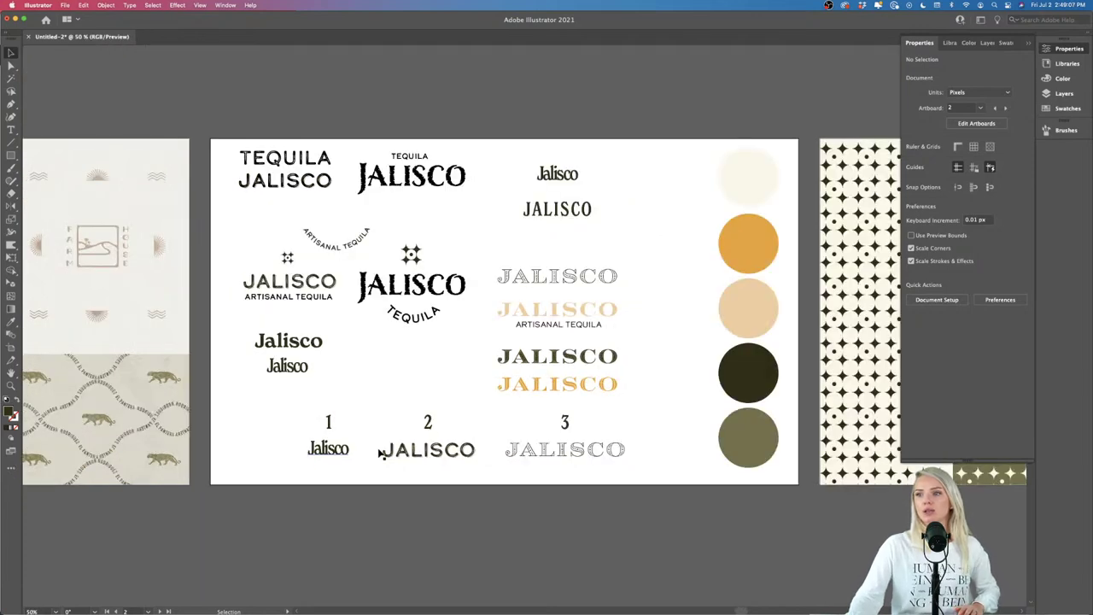
{"action": "scroll", "coordinate": [381, 453], "scroll_direction": "up", "scroll_amount": 1}
{"action": "scroll", "coordinate": [382, 453], "scroll_direction": "up", "scroll_amount": 3}
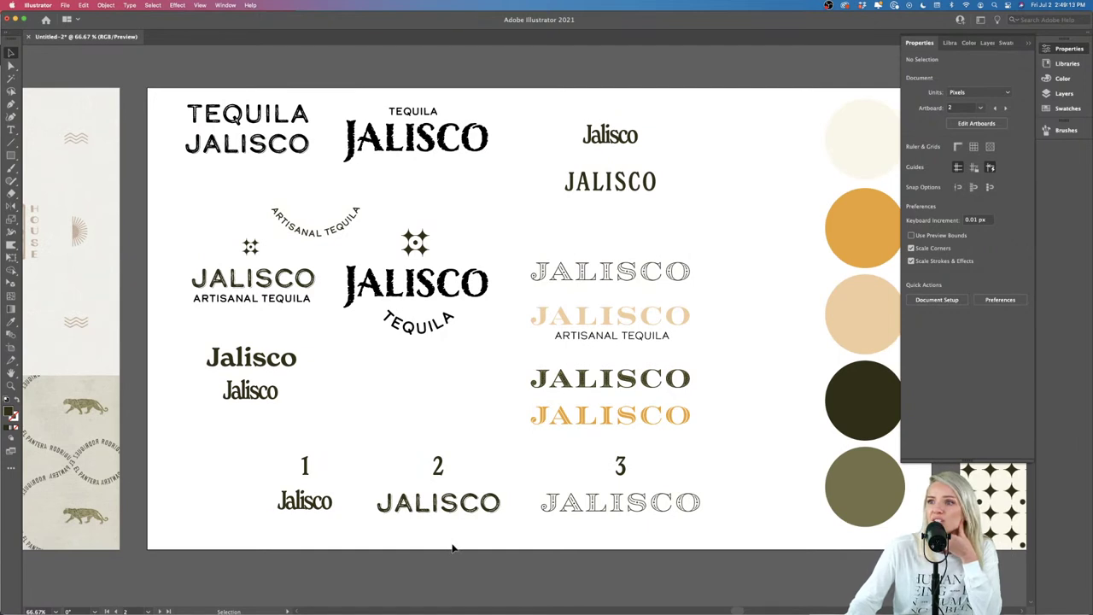
{"action": "scroll", "coordinate": [453, 549], "scroll_direction": "right", "scroll_amount": 2}
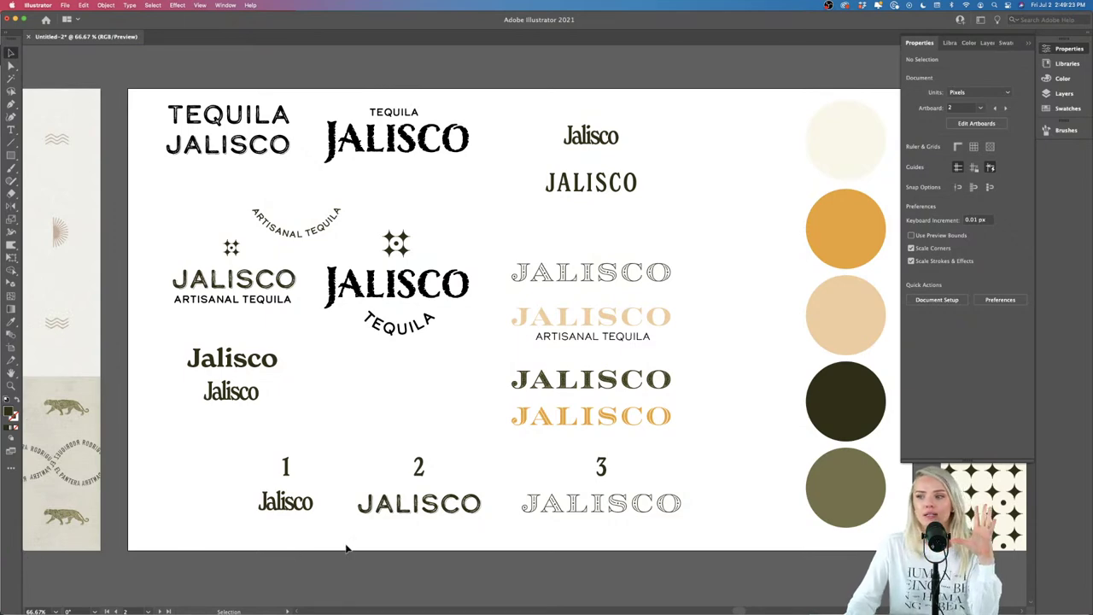
{"action": "scroll", "coordinate": [346, 548], "scroll_direction": "right", "scroll_amount": 3}
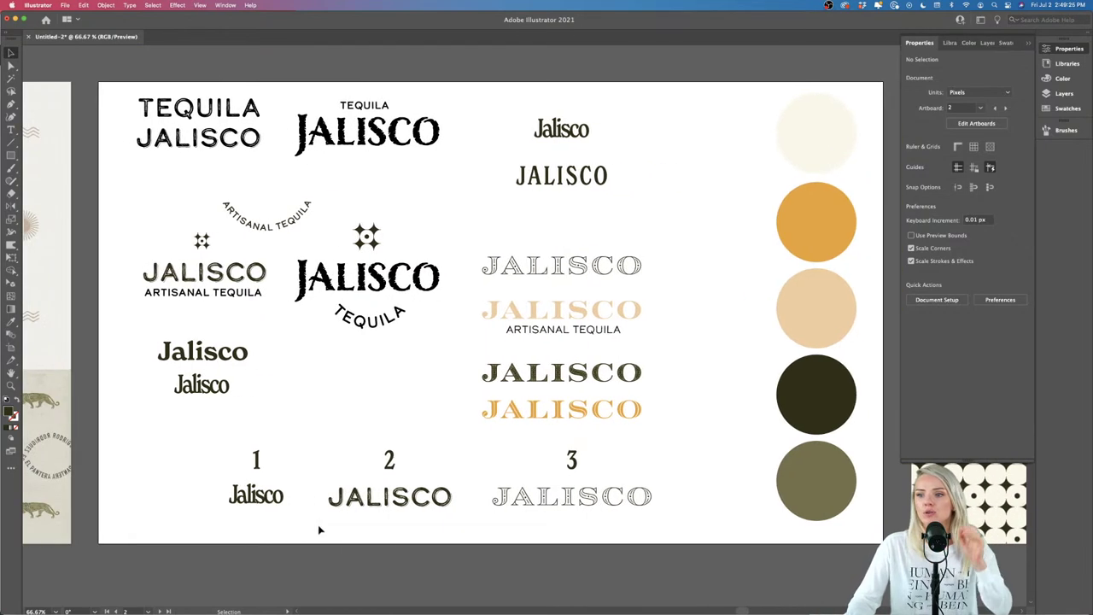
Step: Copy the small star motif from the Artisanal Tequila logo and centre it beneath wordmark 3
{"action": "left_click_drag", "start_coordinate": [201, 245], "coordinate": [788, 373]}
{"action": "scroll", "coordinate": [211, 495], "scroll_direction": "up", "scroll_amount": 5}
{"action": "key", "text": "super+minus"}
{"action": "key", "text": "super+minus"}
{"action": "key", "text": "super+minus"}
{"action": "key", "text": "super+minus"}
{"action": "key", "text": "super+minus"}
{"action": "key", "text": "super+minus"}
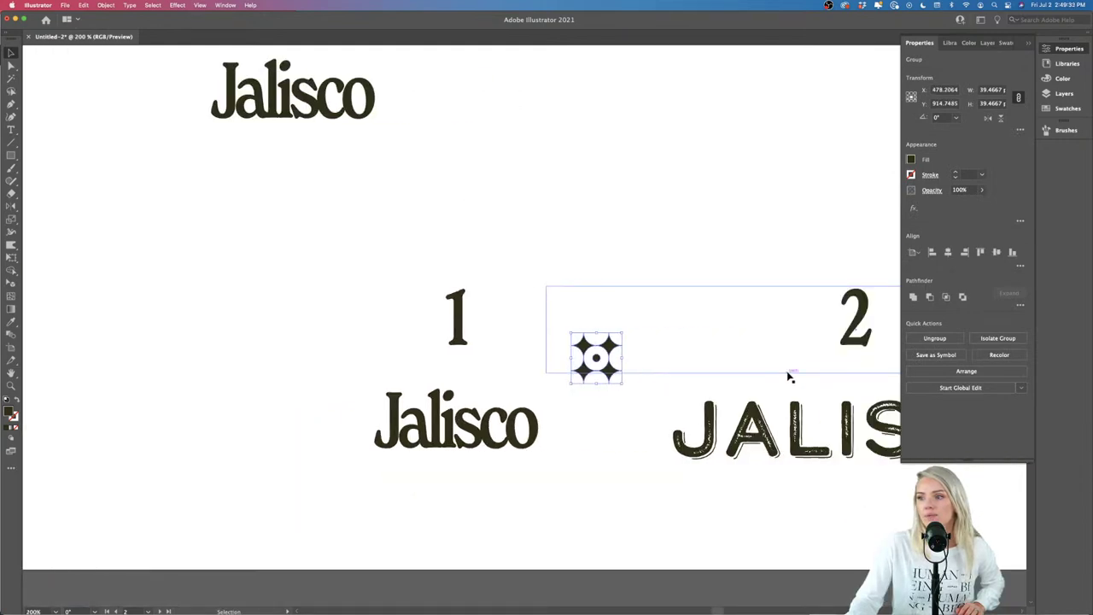
{"action": "scroll", "coordinate": [690, 385], "scroll_direction": "up", "scroll_amount": 2}
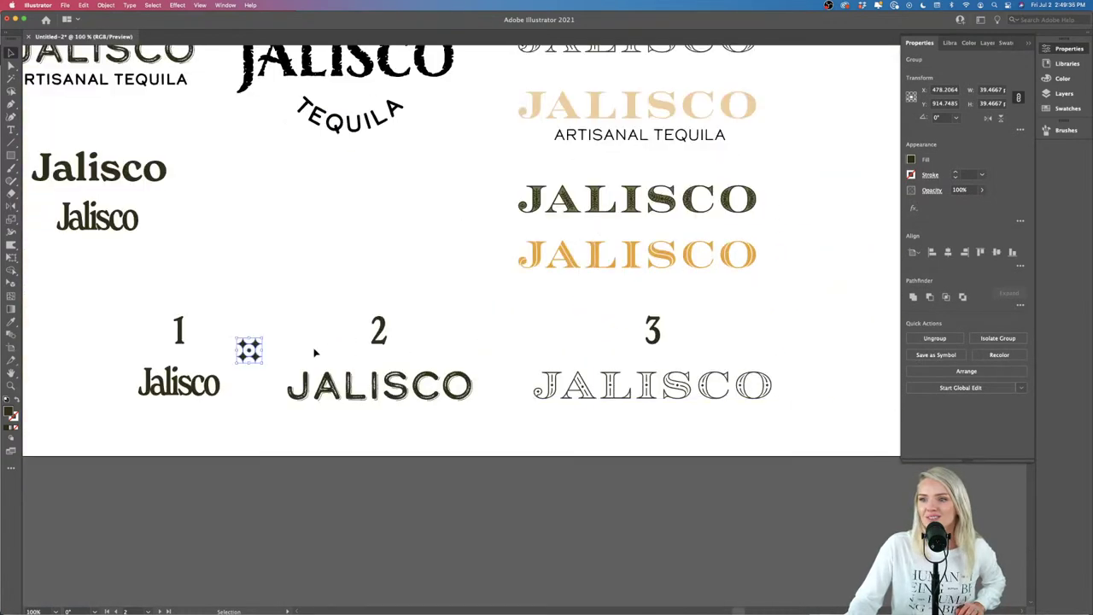
{"action": "left_click_drag", "start_coordinate": [256, 360], "coordinate": [670, 435]}
{"action": "left_click", "coordinate": [673, 439]}
{"action": "scroll", "coordinate": [678, 439], "scroll_direction": "up", "scroll_amount": 3}
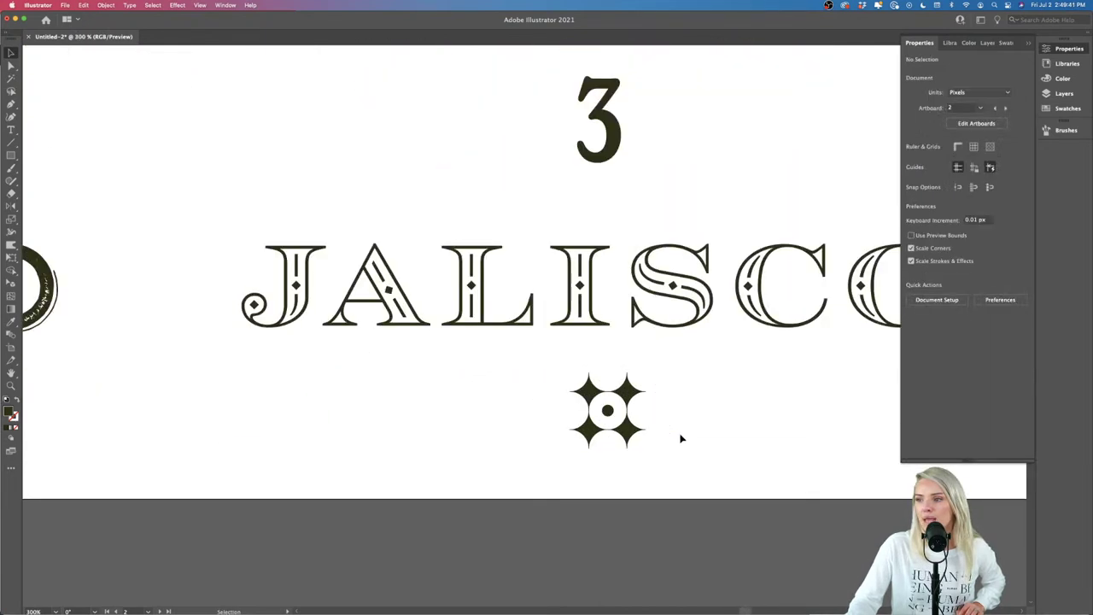
{"action": "left_click_drag", "start_coordinate": [559, 432], "coordinate": [540, 439]}
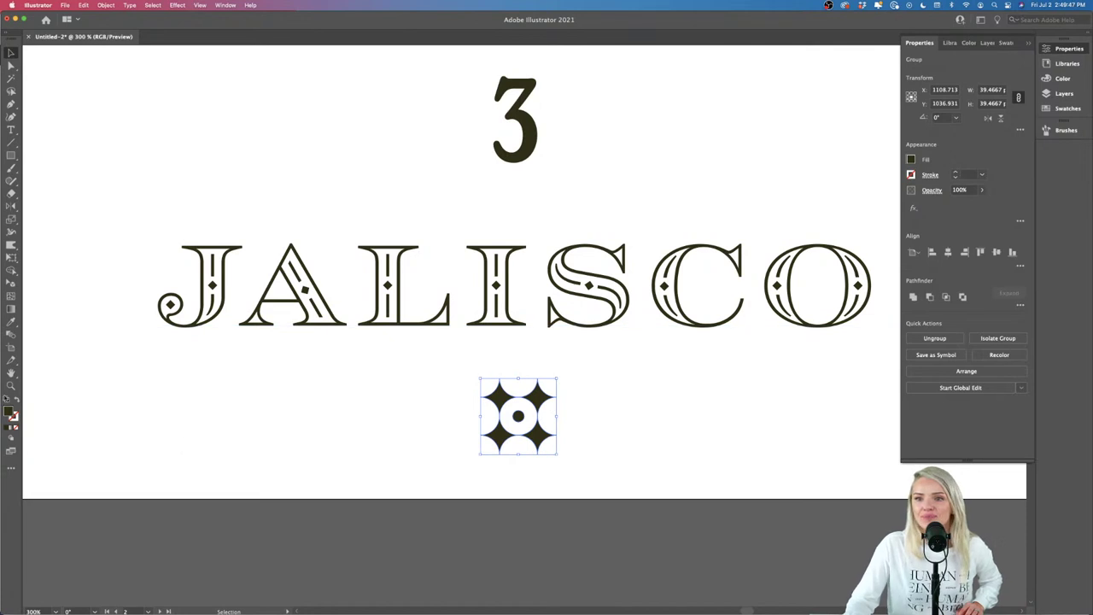
Step: Swap the star motif's fill and stroke to make it an outline, and shift it slightly farther below the wordmark
{"action": "left_click", "coordinate": [17, 401]}
{"action": "left_click", "coordinate": [690, 463]}
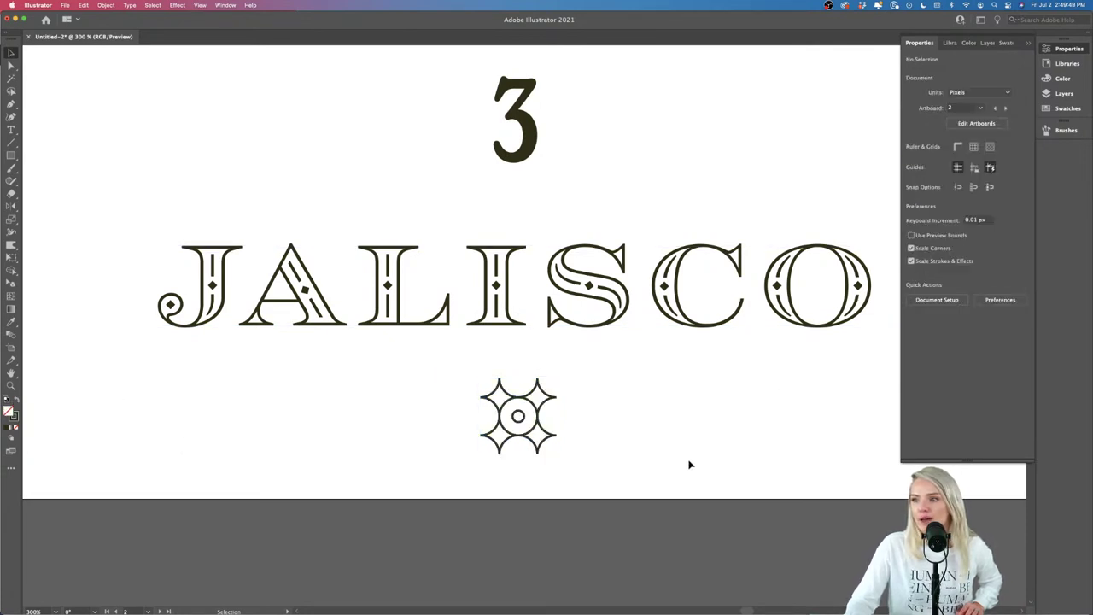
{"action": "scroll", "coordinate": [689, 464], "scroll_direction": "down", "scroll_amount": 2}
{"action": "mouse_move", "coordinate": [568, 452]}
{"action": "left_mouse_down"}
{"action": "mouse_move", "coordinate": [834, 363]}
{"action": "mouse_move", "coordinate": [739, 425]}
{"action": "mouse_move", "coordinate": [578, 466]}
{"action": "left_mouse_up"}
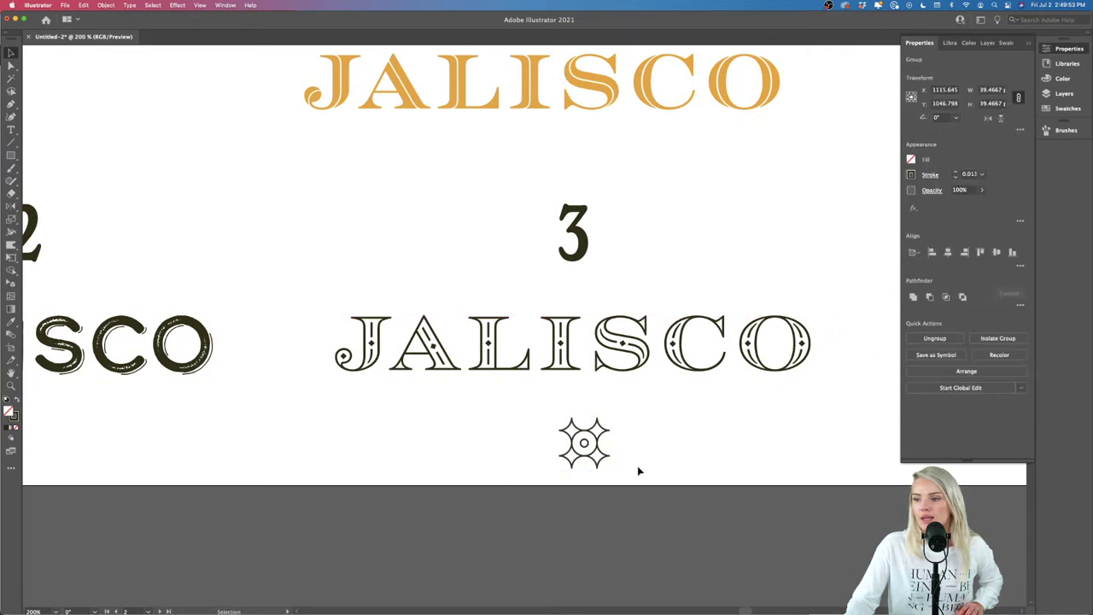
{"action": "left_click", "coordinate": [636, 466]}
{"action": "scroll", "coordinate": [637, 465], "scroll_direction": "down", "scroll_amount": 1}
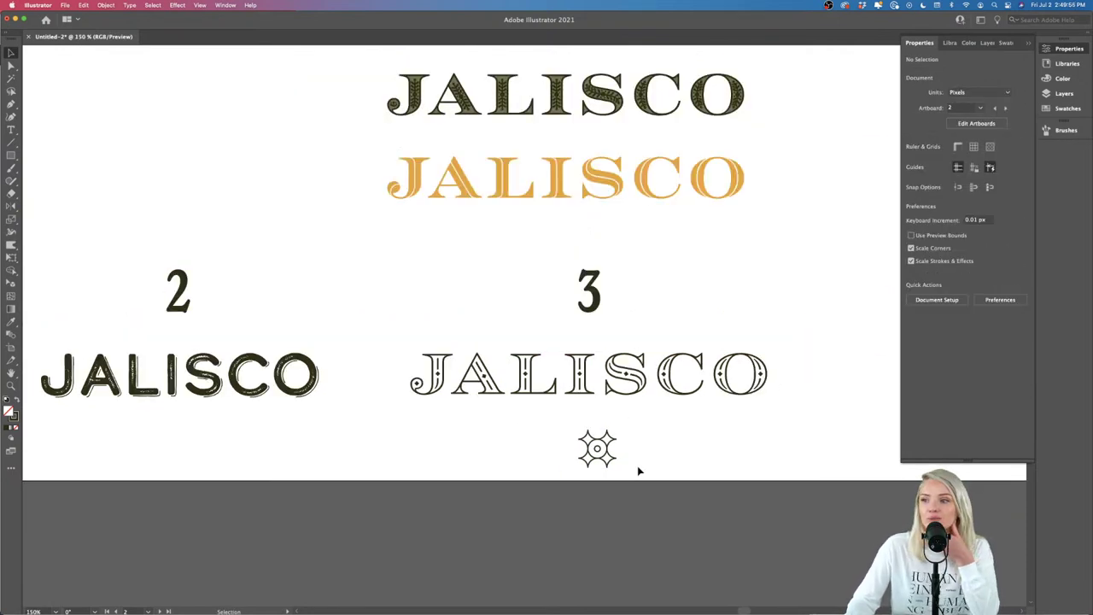
Step: Delete the outlined star motif, the number labels and the row's first two wordmarks, keeping only the Rosella Deco JALISCO
{"action": "left_click", "coordinate": [610, 457]}
{"action": "key", "text": "Delete"}
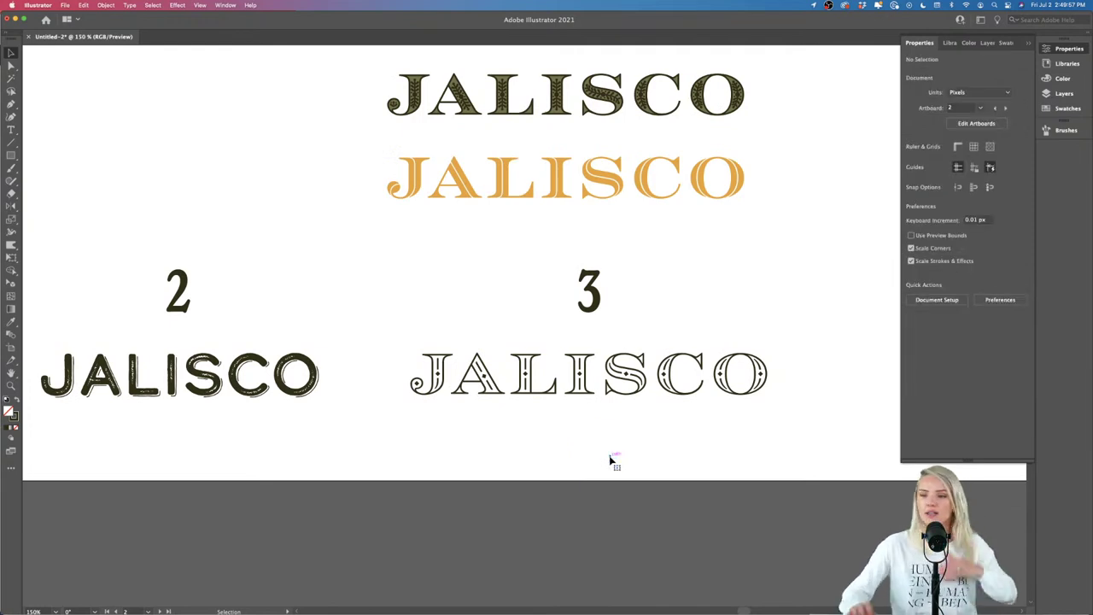
{"action": "scroll", "coordinate": [610, 477], "scroll_direction": "down", "scroll_amount": 3}
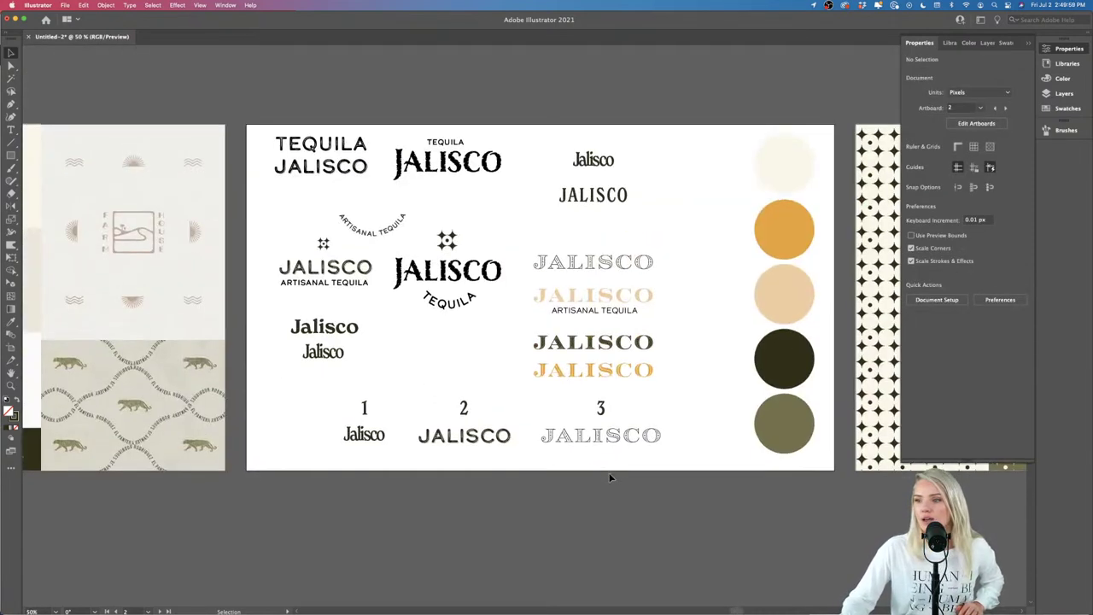
{"action": "left_click_drag", "start_coordinate": [499, 378], "coordinate": [310, 484]}
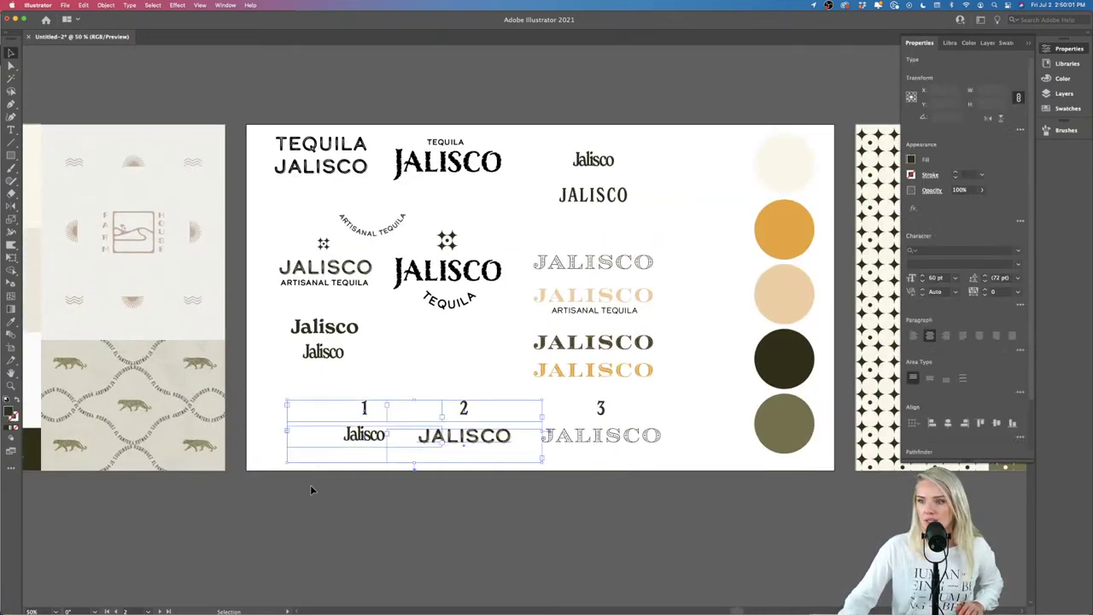
{"action": "key", "text": "Delete"}
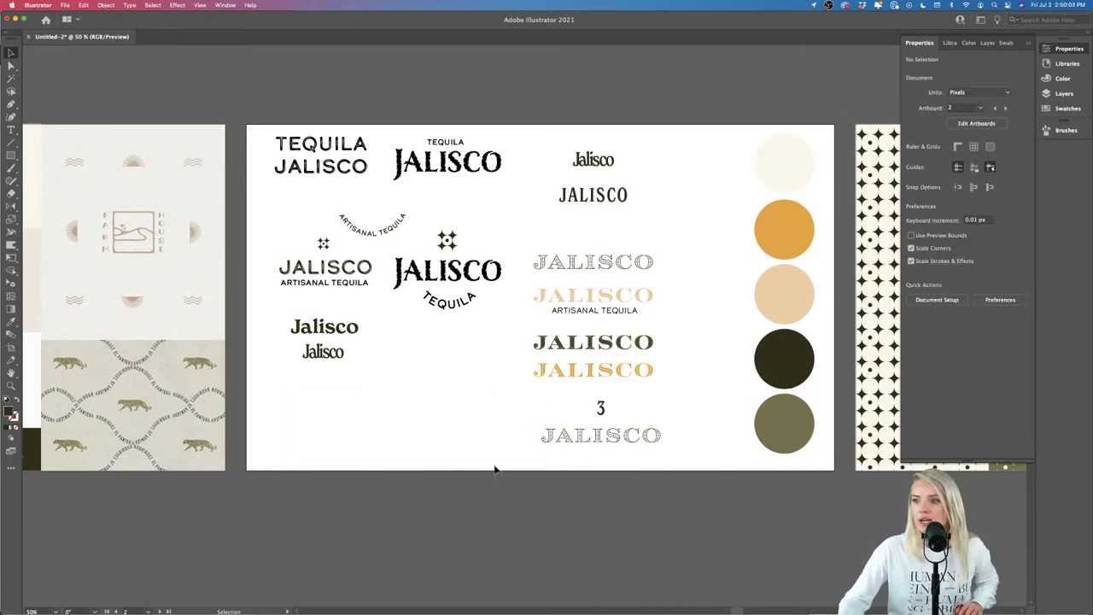
{"action": "left_click", "coordinate": [605, 408]}
{"action": "key", "text": "Delete"}
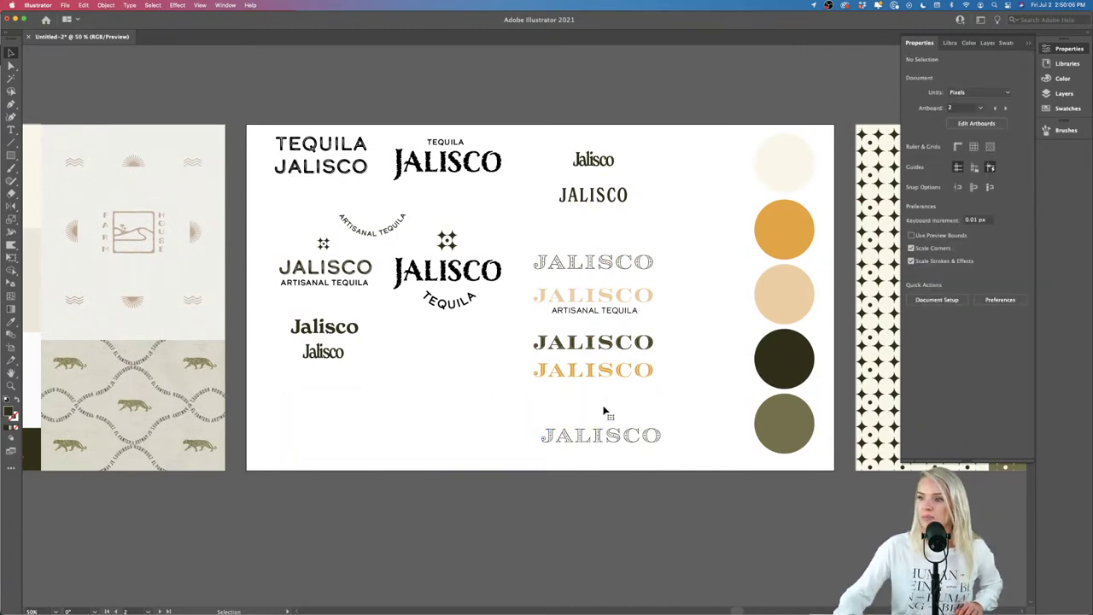
Step: Move the remaining Rosella Deco JALISCO so it is centred under the orange wordmark
{"action": "scroll", "coordinate": [620, 437], "scroll_direction": "up", "scroll_amount": 5}
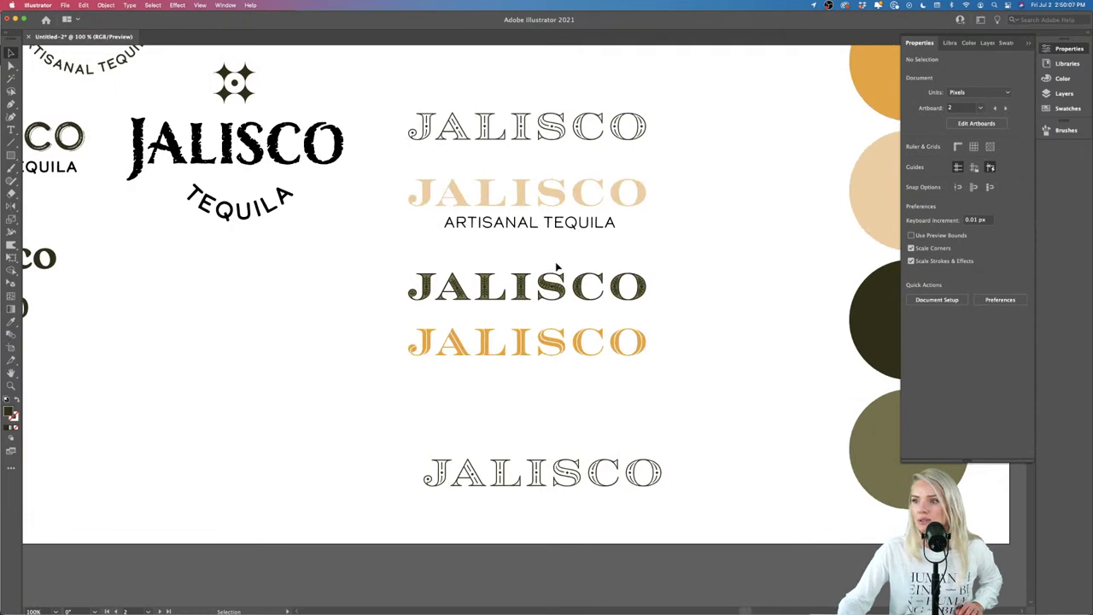
{"action": "left_click", "coordinate": [565, 385]}
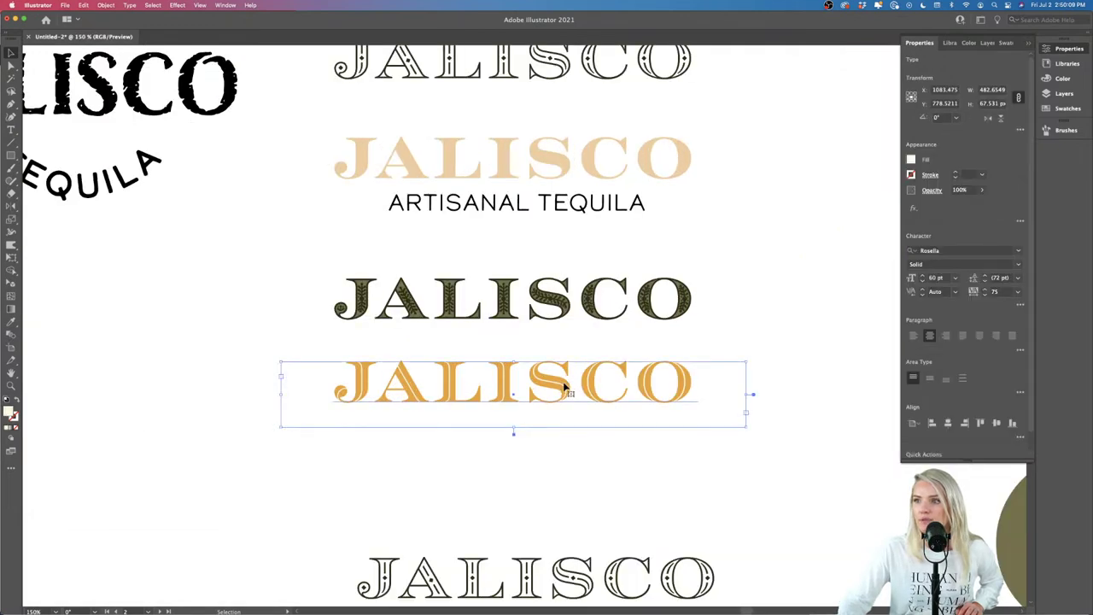
{"action": "scroll", "coordinate": [564, 386], "scroll_direction": "down", "scroll_amount": 3}
{"action": "left_click_drag", "start_coordinate": [583, 513], "coordinate": [571, 474]}
{"action": "left_click", "coordinate": [573, 533]}
{"action": "left_click", "coordinate": [563, 483]}
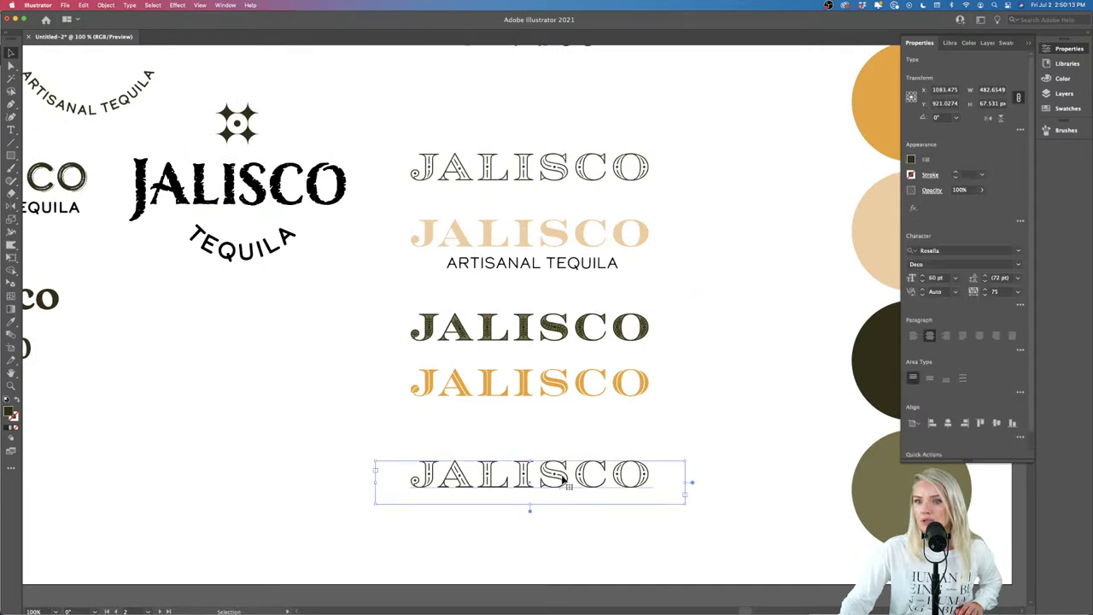
{"action": "left_click", "coordinate": [577, 534]}
{"action": "scroll", "coordinate": [576, 534], "scroll_direction": "down", "scroll_amount": 2}
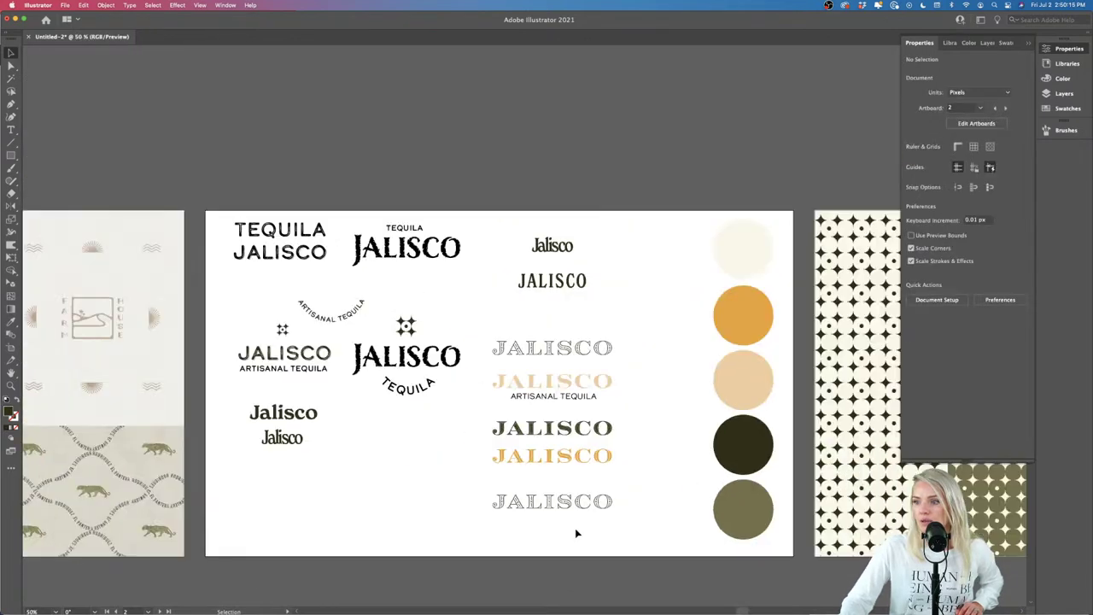
Step: Move the lowest Rosella Deco JALISCO slightly up and duplicate it directly below itself
{"action": "scroll", "coordinate": [575, 527], "scroll_direction": "right", "scroll_amount": 1}
{"action": "scroll", "coordinate": [495, 508], "scroll_direction": "up", "scroll_amount": 3}
{"action": "scroll", "coordinate": [491, 508], "scroll_direction": "down", "scroll_amount": 2}
{"action": "scroll", "coordinate": [492, 508], "scroll_direction": "right", "scroll_amount": 2}
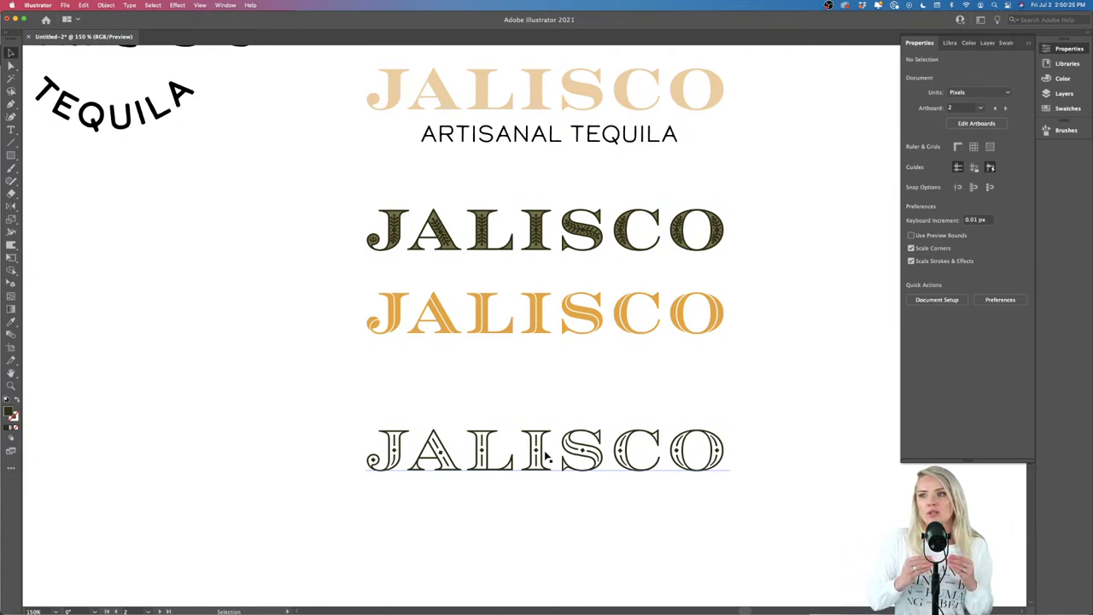
{"action": "left_click_drag", "start_coordinate": [546, 456], "coordinate": [543, 441]}
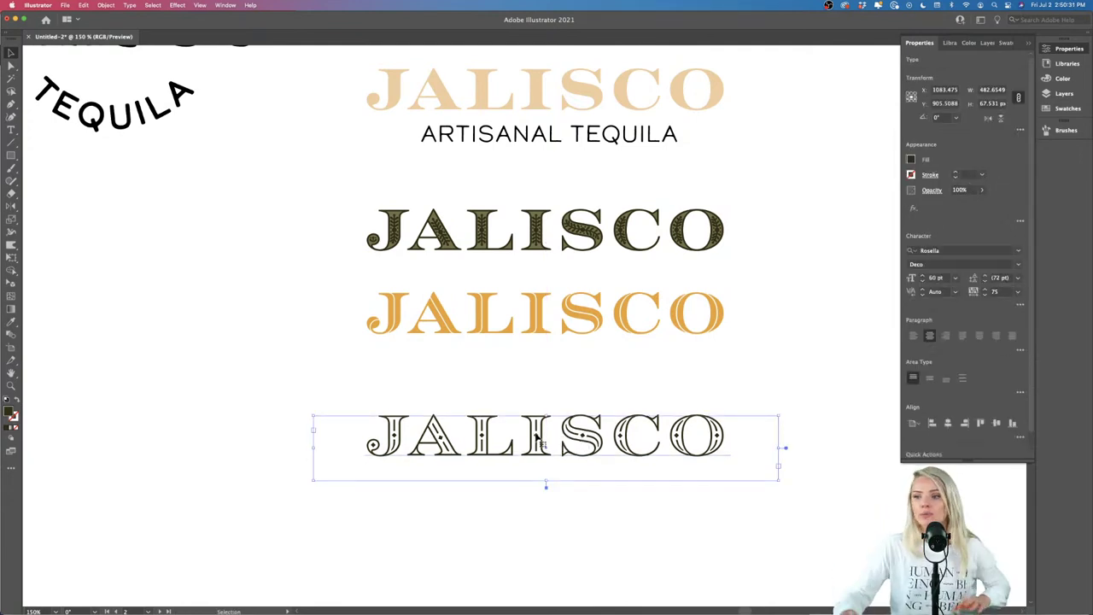
{"action": "left_click_drag", "start_coordinate": [541, 435], "coordinate": [543, 505]}
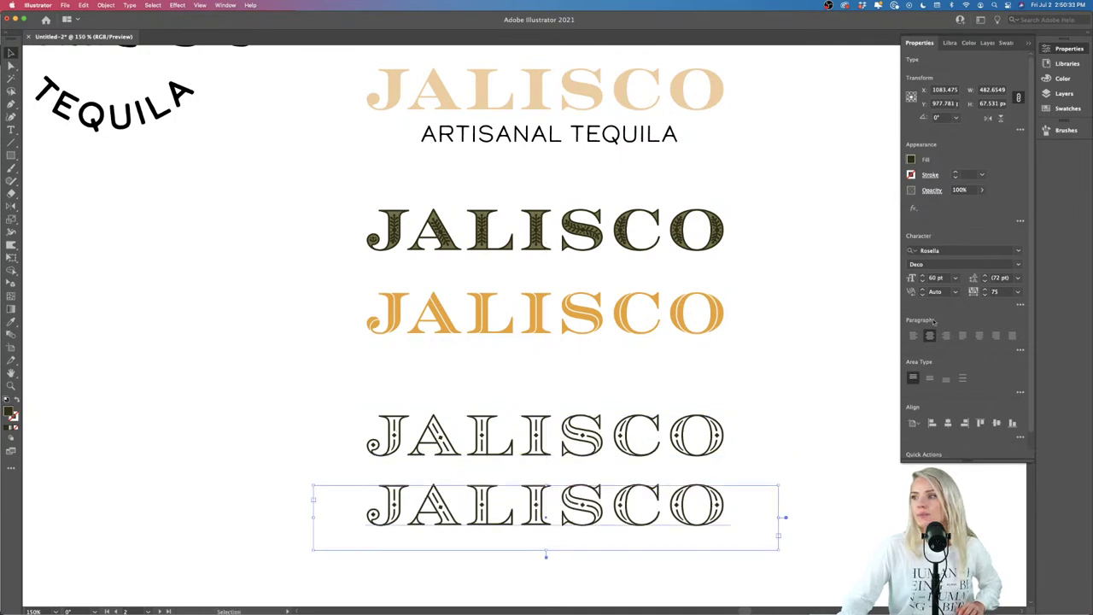
Step: Set the lowest JALISCO copy to the Rosella Solid style at 14 pt
{"action": "left_click", "coordinate": [1018, 264]}
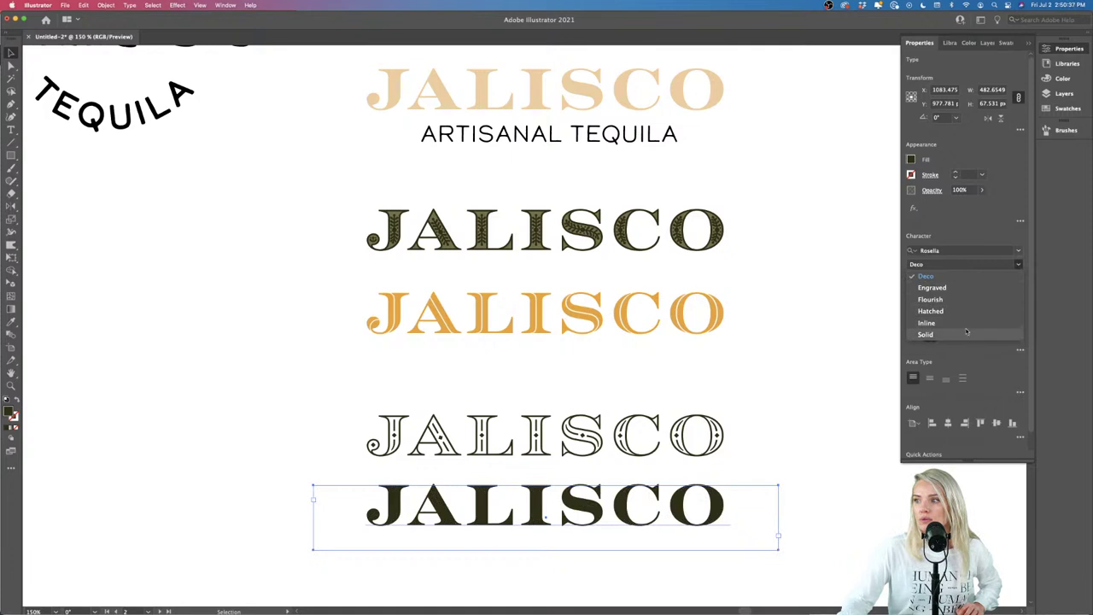
{"action": "left_click", "coordinate": [966, 334]}
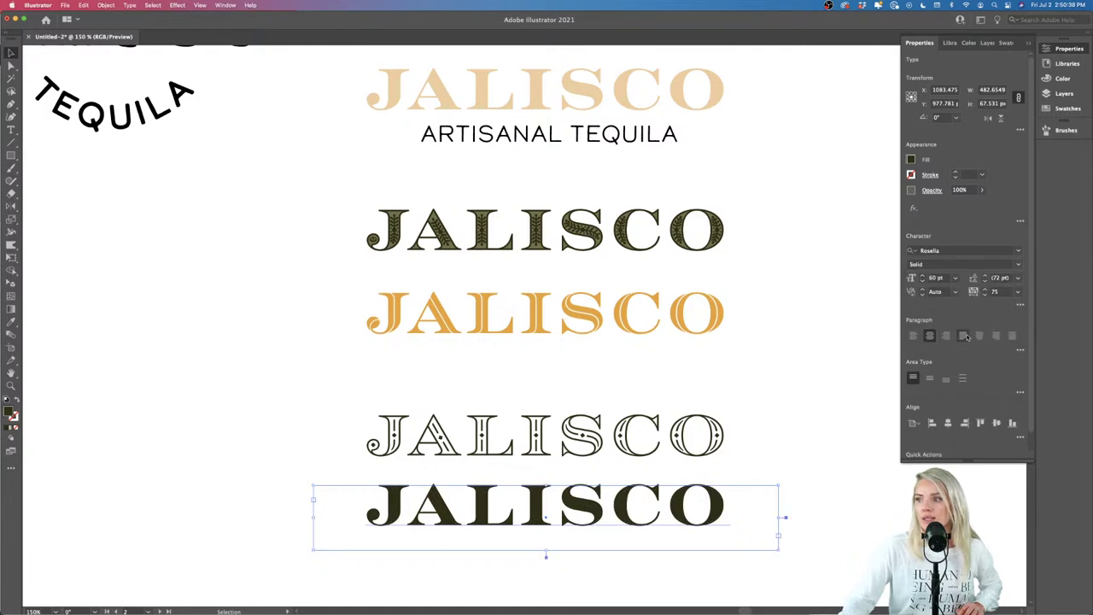
{"action": "left_click", "coordinate": [955, 277]}
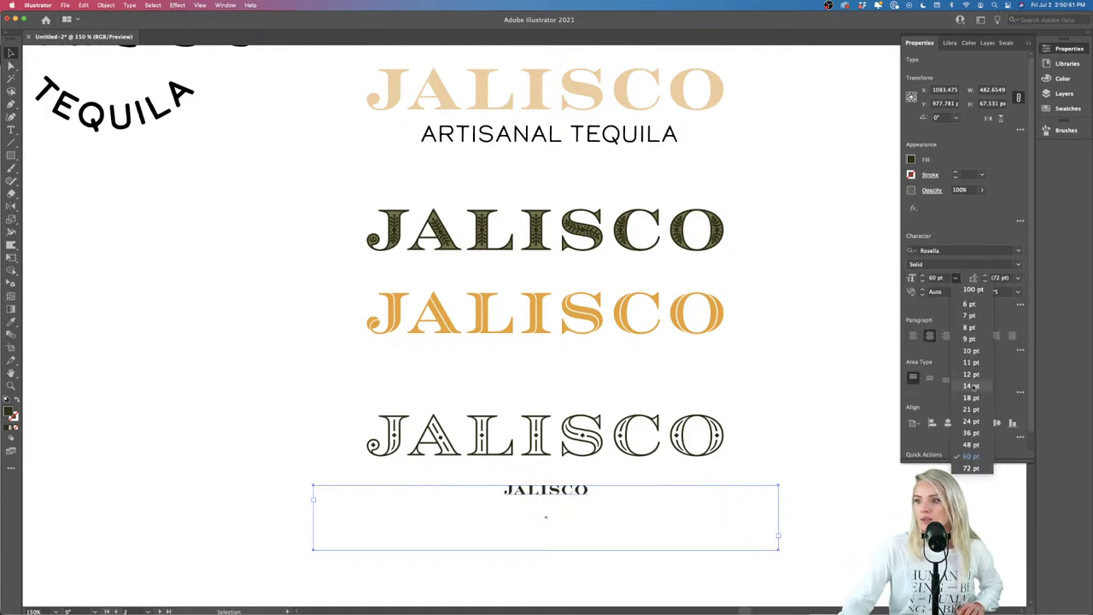
{"action": "left_click", "coordinate": [973, 383]}
{"action": "left_click", "coordinate": [873, 521]}
Step: Duplicate the small Solid JALISCO directly below itself and switch the copy to a decorative outlined Rosella style
{"action": "scroll", "coordinate": [872, 525], "scroll_direction": "down", "scroll_amount": 3}
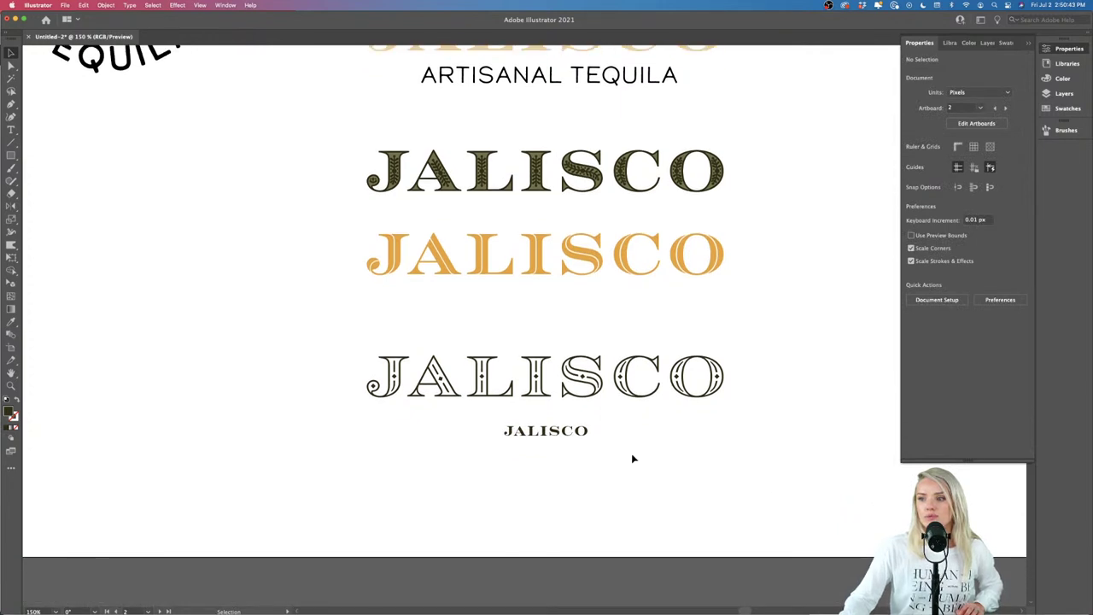
{"action": "scroll", "coordinate": [633, 459], "scroll_direction": "up", "scroll_amount": 1}
{"action": "left_click_drag", "start_coordinate": [517, 427], "coordinate": [510, 462]}
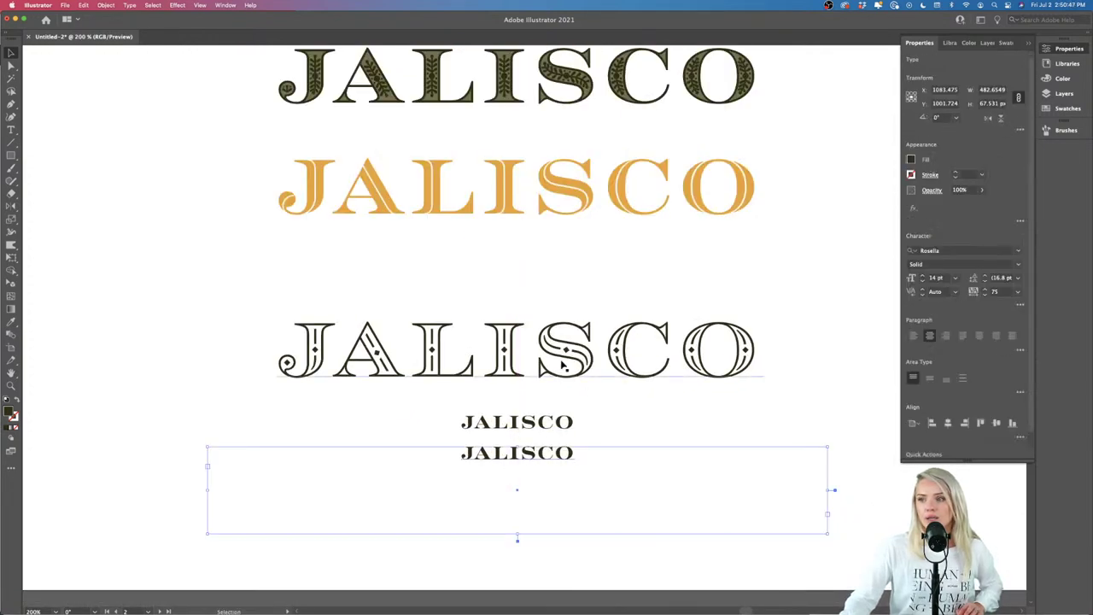
{"action": "left_click", "coordinate": [1011, 263]}
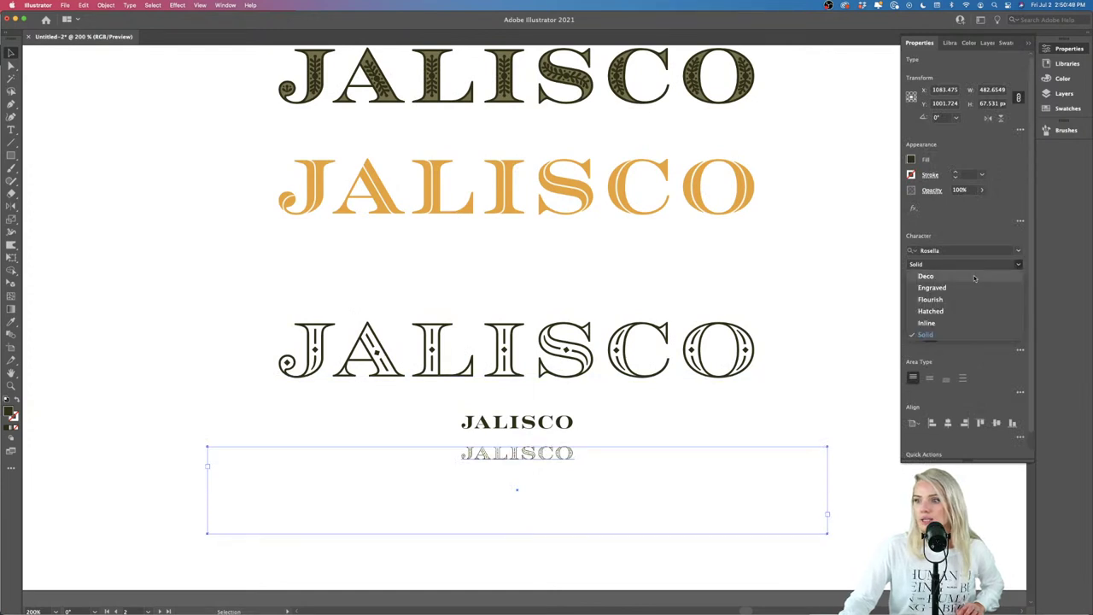
{"action": "left_click", "coordinate": [931, 287]}
{"action": "left_click", "coordinate": [884, 506]}
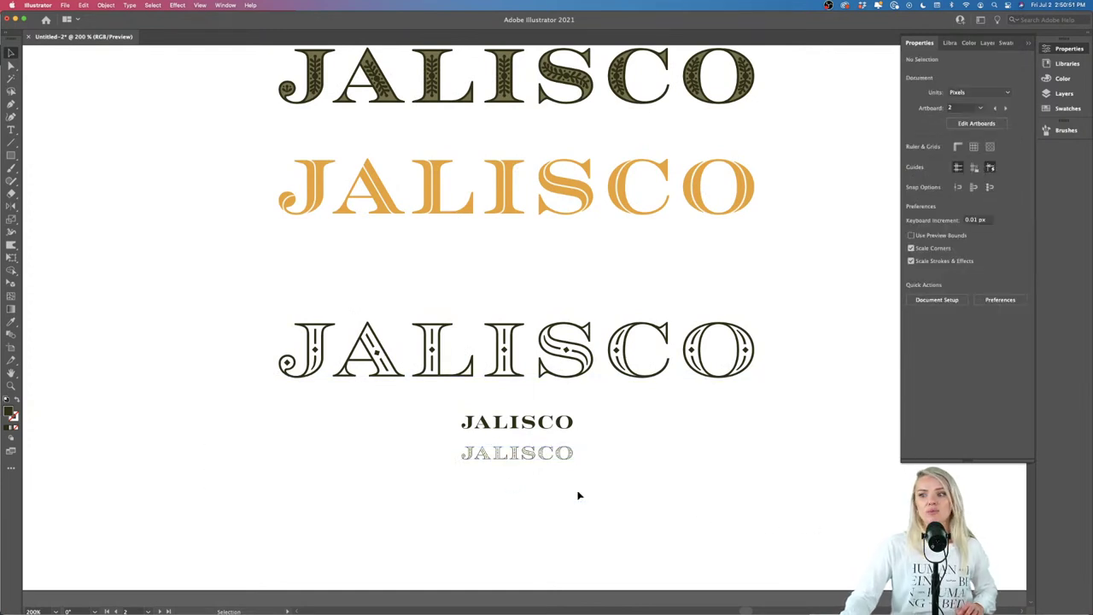
Step: Delete the small decorative JALISCO copy beneath the small Solid one
{"action": "scroll", "coordinate": [578, 495], "scroll_direction": "down", "scroll_amount": 1}
{"action": "scroll", "coordinate": [538, 471], "scroll_direction": "up", "scroll_amount": 2}
{"action": "left_click", "coordinate": [540, 457]}
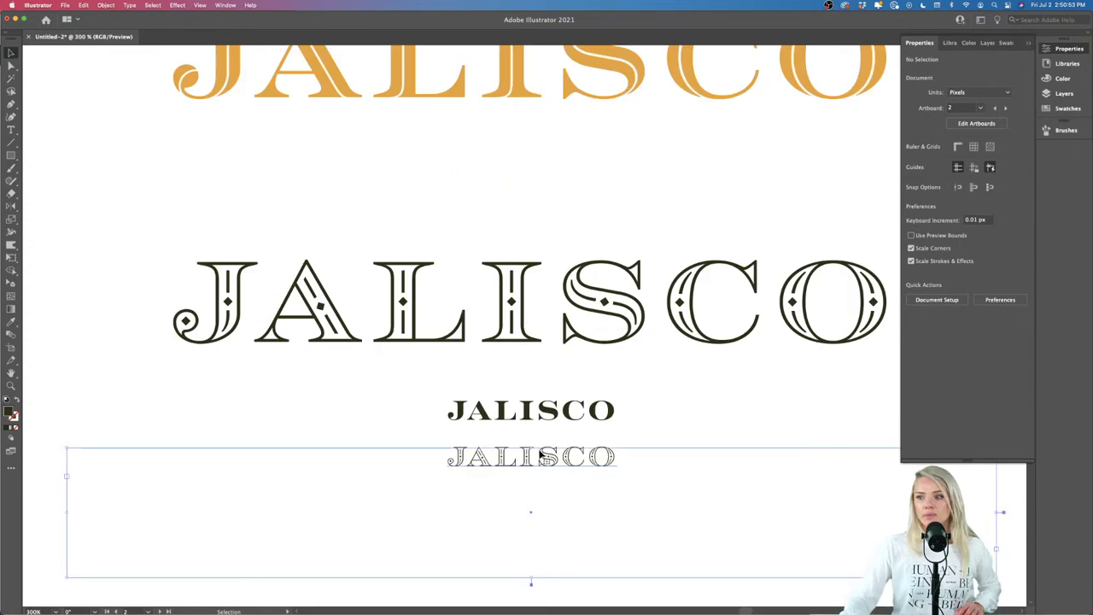
{"action": "key", "text": "Delete"}
Step: Draw a portrait rectangle about 690 by 951 px in the blank area beside the olive pattern on the third artboard
{"action": "scroll", "coordinate": [540, 457], "scroll_direction": "down", "scroll_amount": 1}
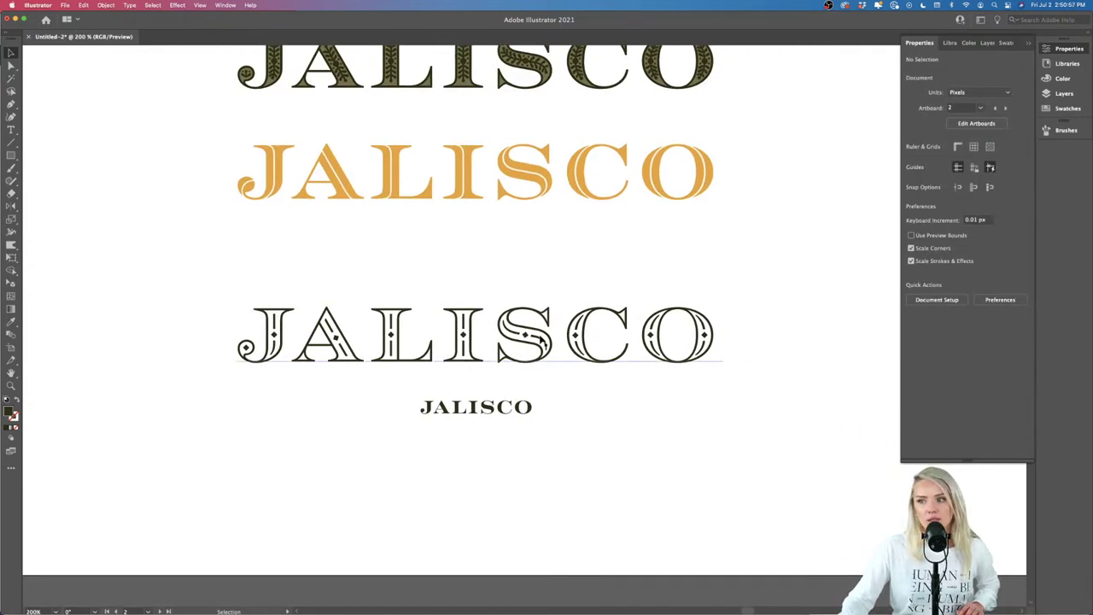
{"action": "scroll", "coordinate": [564, 359], "scroll_direction": "down", "scroll_amount": 6}
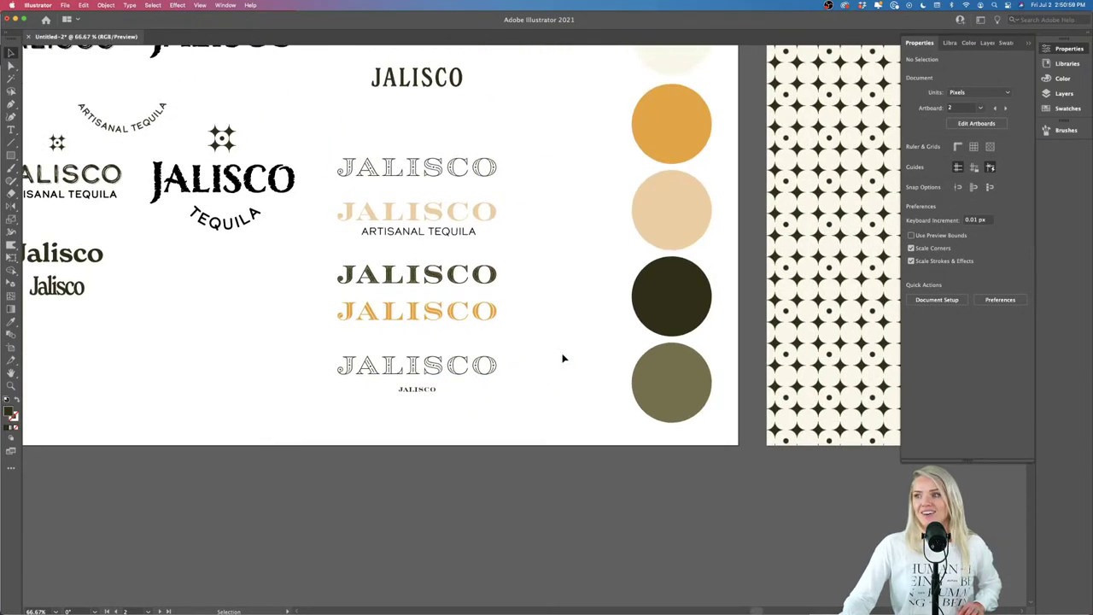
{"action": "scroll", "coordinate": [563, 358], "scroll_direction": "right", "scroll_amount": 5}
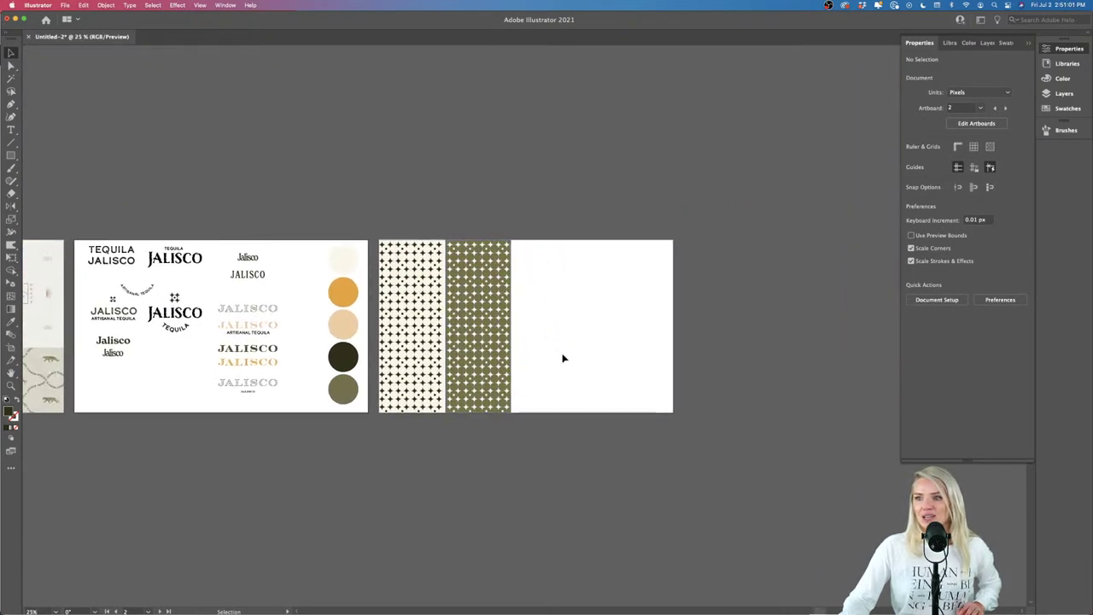
{"action": "scroll", "coordinate": [562, 357], "scroll_direction": "up", "scroll_amount": 3}
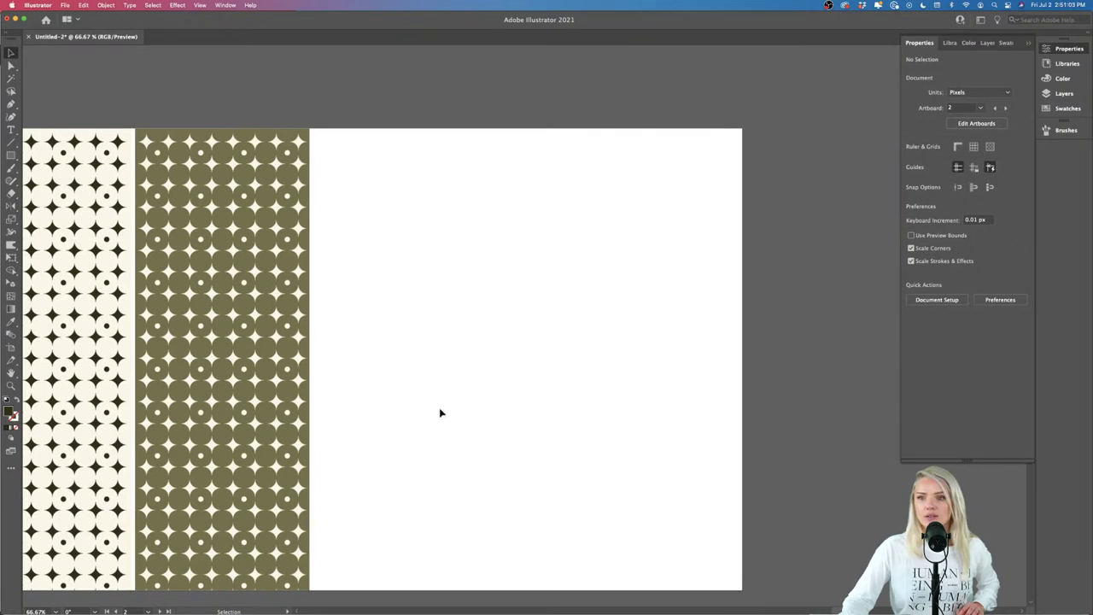
{"action": "scroll", "coordinate": [440, 402], "scroll_direction": "left", "scroll_amount": 1}
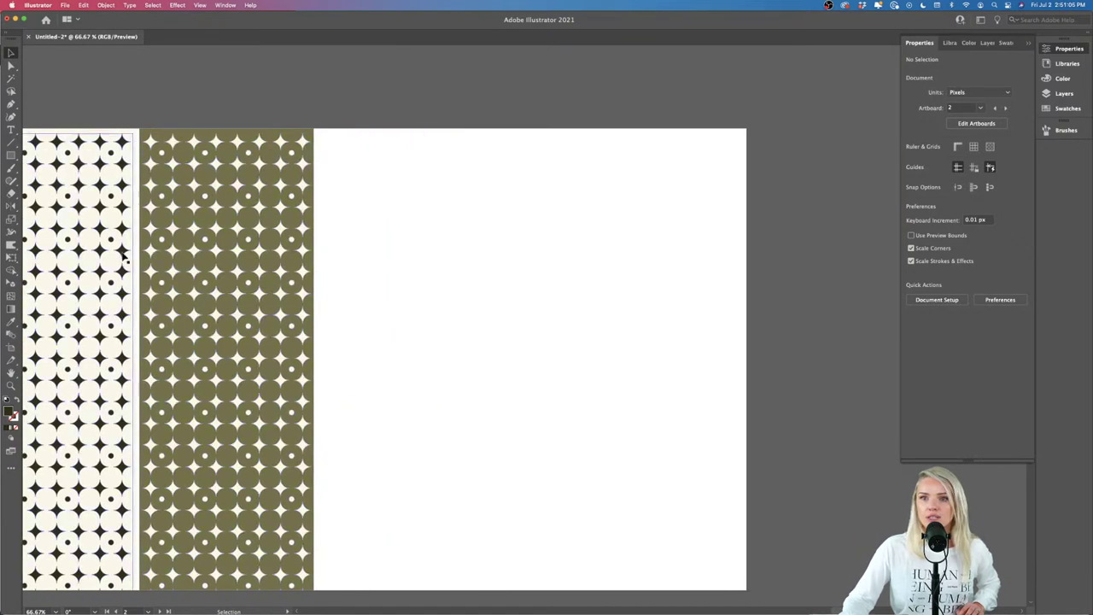
{"action": "key", "text": "m"}
{"action": "left_click_drag", "start_coordinate": [705, 155], "coordinate": [413, 559]}
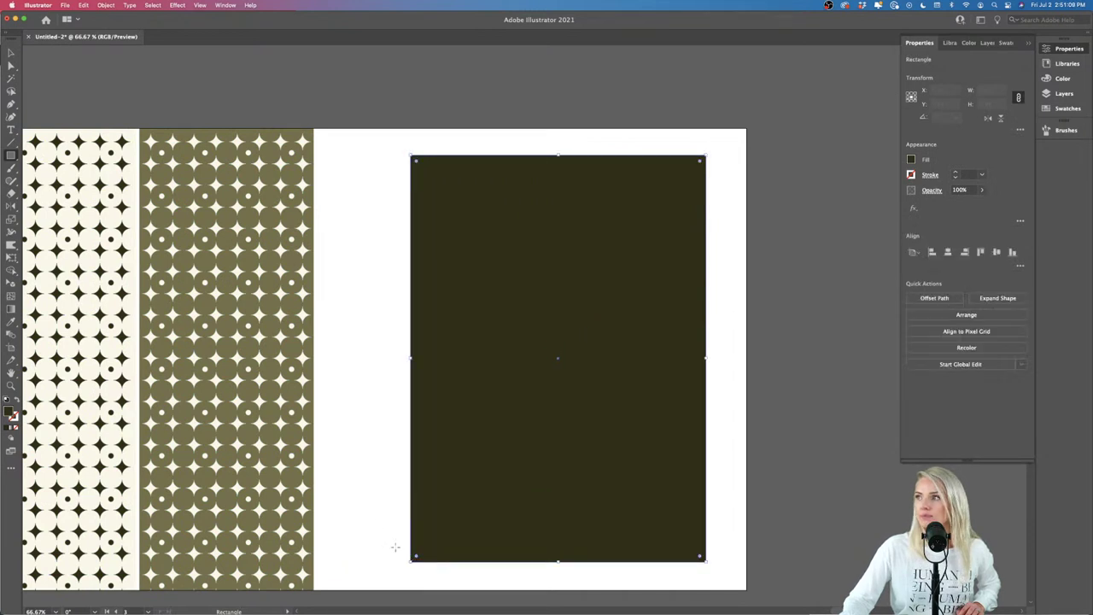
{"action": "left_click", "coordinate": [11, 54]}
{"action": "left_click", "coordinate": [339, 310]}
Step: Fill the new rectangle with the cream colour sampled from the top circle of the palette
{"action": "left_click", "coordinate": [502, 396]}
{"action": "scroll", "coordinate": [503, 397], "scroll_direction": "left", "scroll_amount": 1}
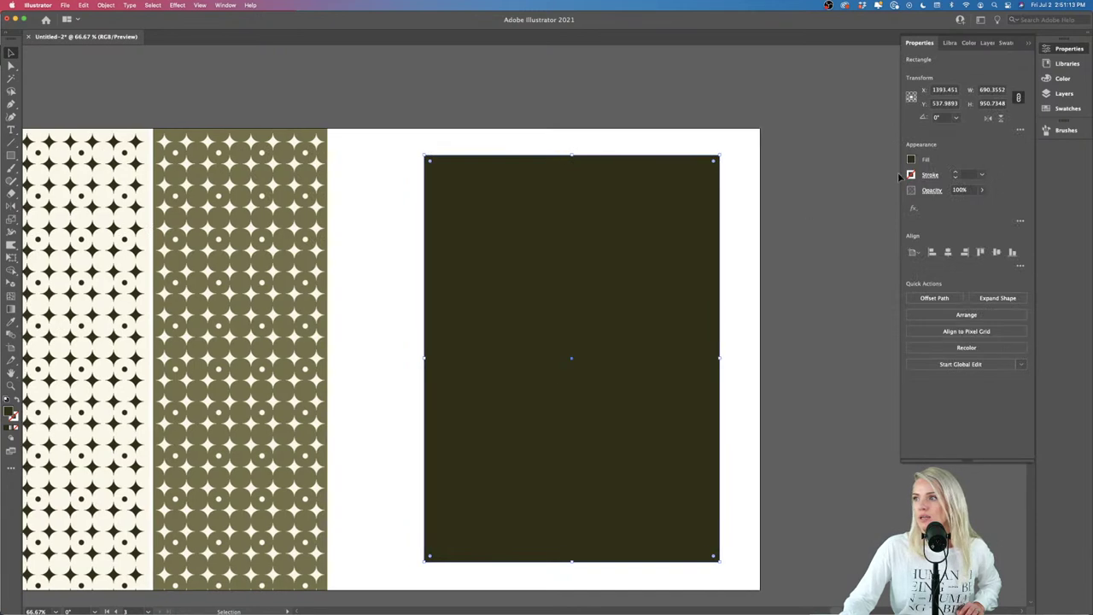
{"action": "scroll", "coordinate": [689, 324], "scroll_direction": "down", "scroll_amount": 2}
{"action": "scroll", "coordinate": [690, 325], "scroll_direction": "left", "scroll_amount": 2}
{"action": "key", "text": "i"}
{"action": "left_click", "coordinate": [351, 249]}
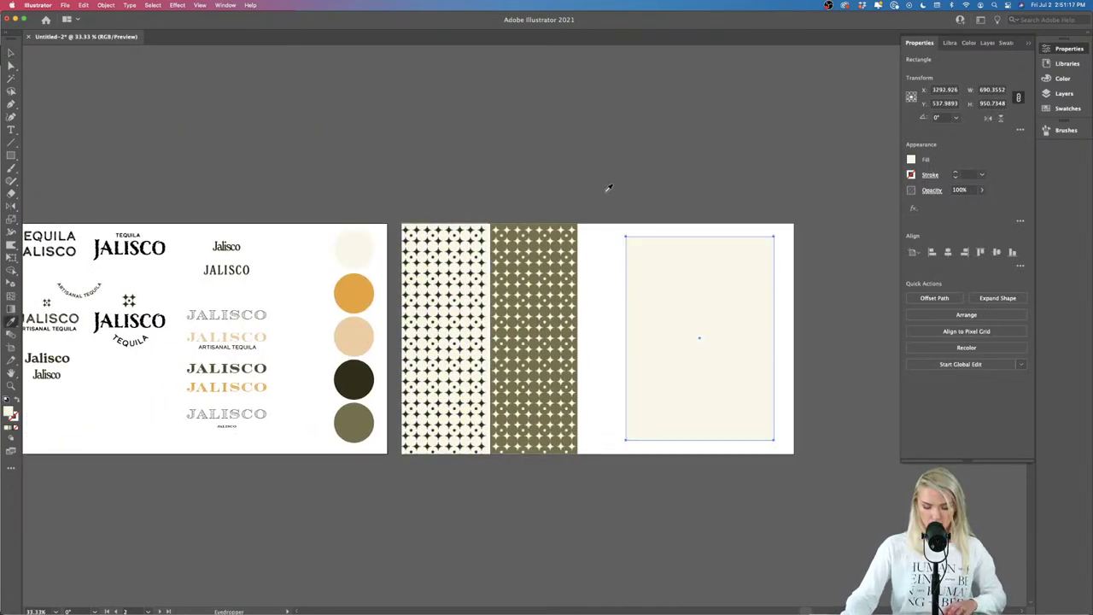
{"action": "key", "text": "v"}
{"action": "left_click", "coordinate": [780, 350]}
Step: Copy the large Rosella Deco JALISCO onto the upper part of the cream rectangle and arrange it in front
{"action": "scroll", "coordinate": [783, 350], "scroll_direction": "up", "scroll_amount": 1}
{"action": "scroll", "coordinate": [785, 352], "scroll_direction": "left", "scroll_amount": 2}
{"action": "scroll", "coordinate": [784, 352], "scroll_direction": "left", "scroll_amount": 2}
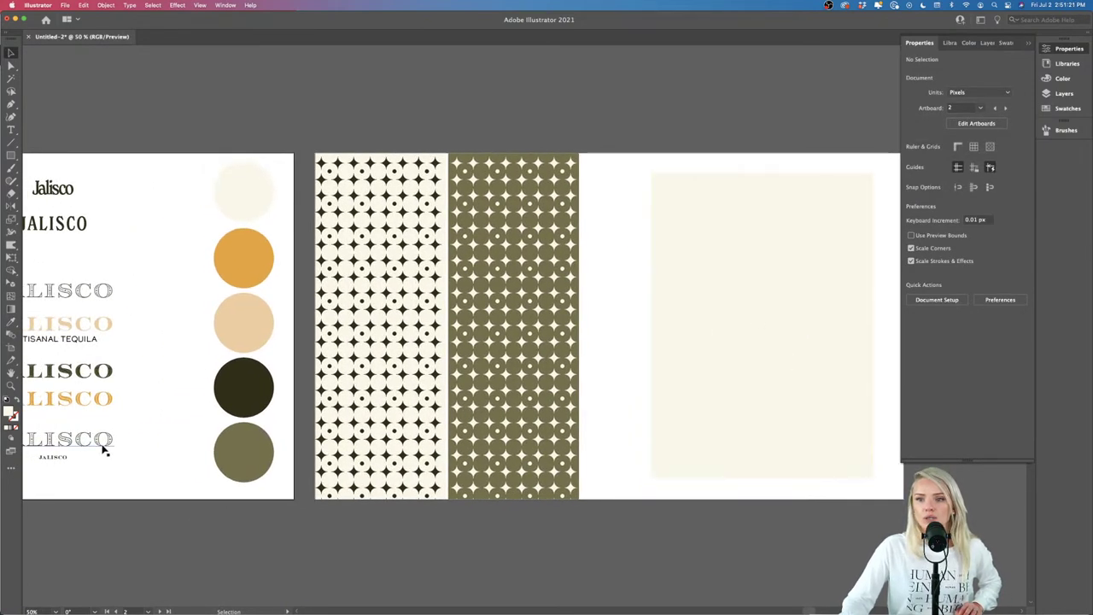
{"action": "left_click_drag", "start_coordinate": [102, 450], "coordinate": [813, 213]}
{"action": "right_click", "coordinate": [814, 214]}
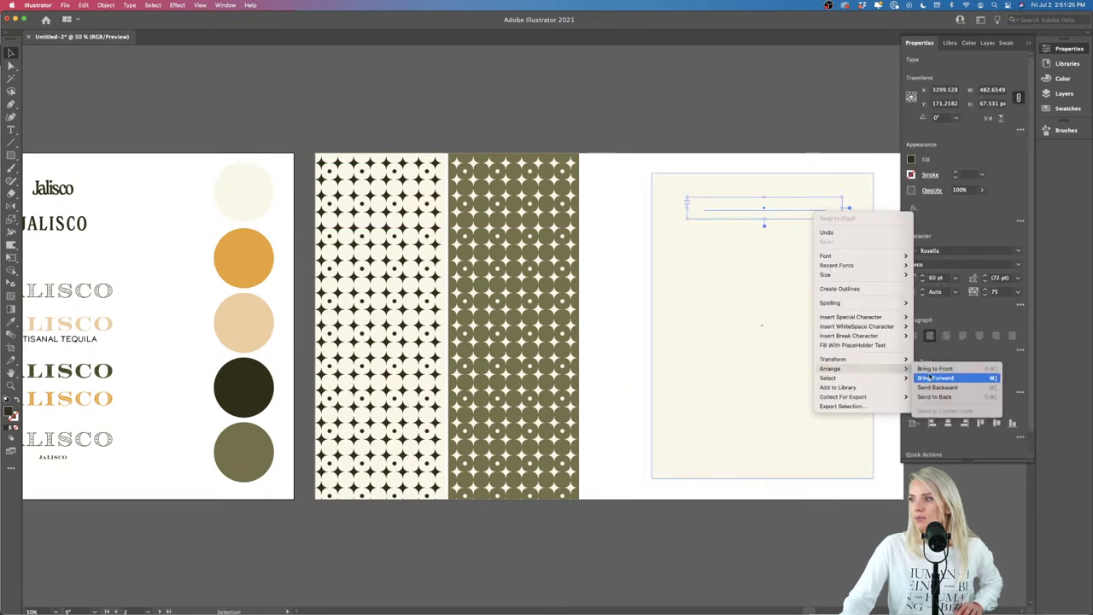
{"action": "left_click", "coordinate": [930, 376]}
{"action": "right_click", "coordinate": [763, 207]}
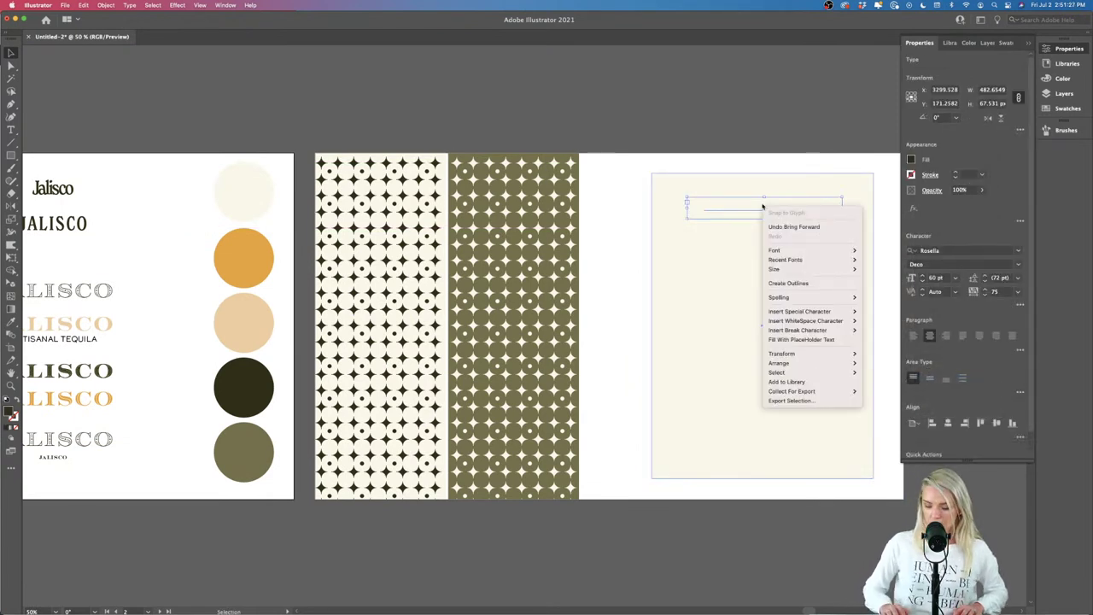
{"action": "left_click", "coordinate": [763, 207]}
{"action": "left_click", "coordinate": [769, 164]}
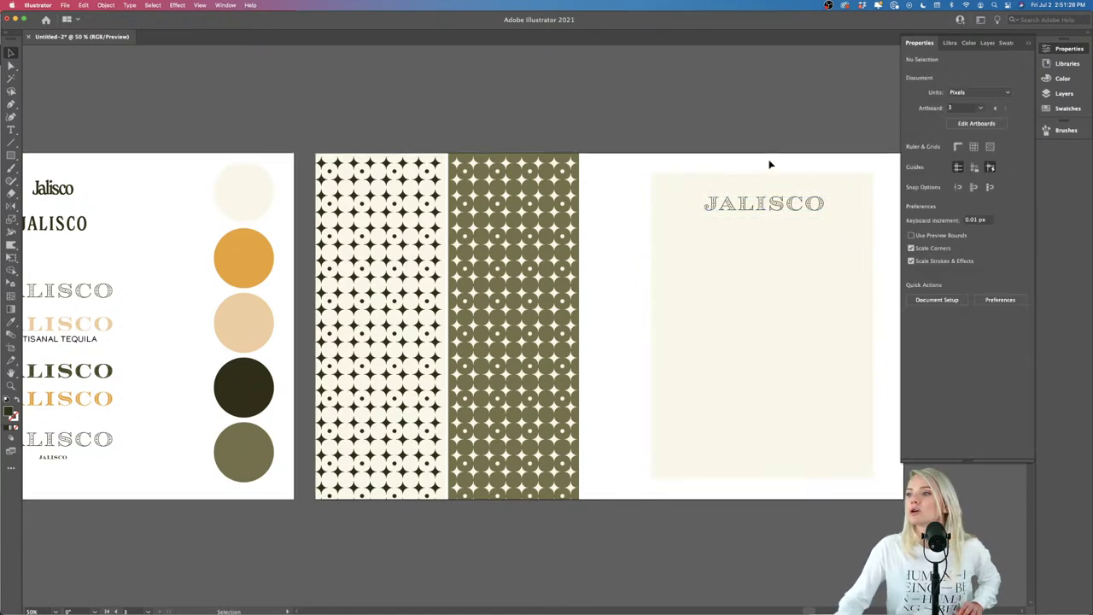
Step: Convert the JALISCO on the cream rectangle to outlines and enlarge it to span most of the rectangle's width
{"action": "scroll", "coordinate": [612, 214], "scroll_direction": "up", "scroll_amount": 5}
{"action": "scroll", "coordinate": [612, 217], "scroll_direction": "down", "scroll_amount": 3}
{"action": "left_click", "coordinate": [613, 215]}
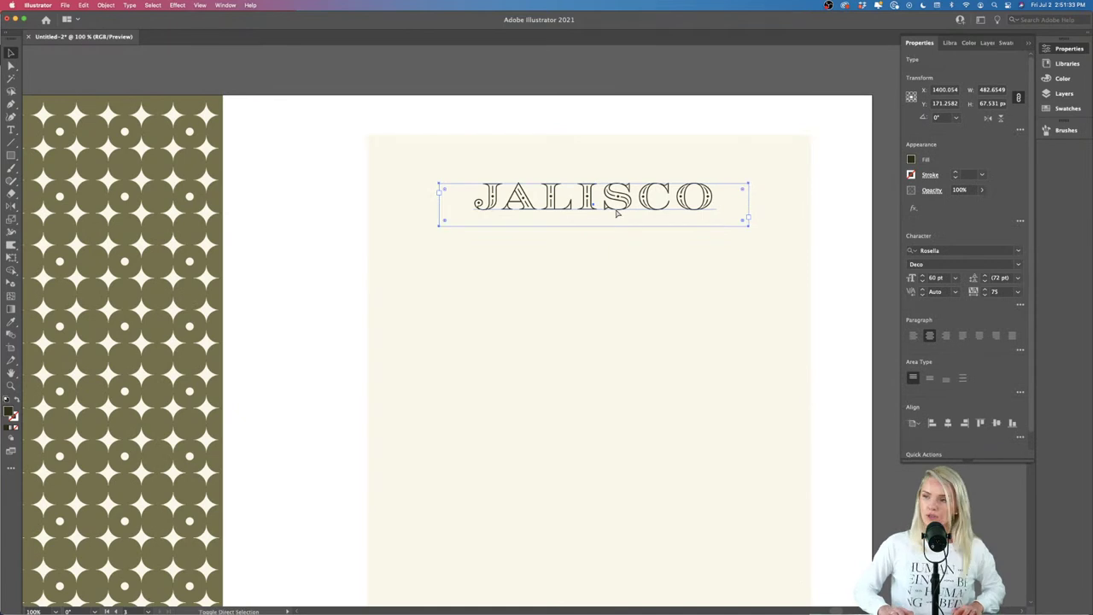
{"action": "key", "text": "shift+super+o"}
{"action": "left_click_drag", "start_coordinate": [716, 198], "coordinate": [778, 205]}
{"action": "left_click", "coordinate": [839, 261]}
Step: Move the outlined JALISCO down to the middle of the cream rectangle
{"action": "scroll", "coordinate": [828, 297], "scroll_direction": "down", "scroll_amount": 2}
{"action": "scroll", "coordinate": [829, 297], "scroll_direction": "down", "scroll_amount": 1}
{"action": "scroll", "coordinate": [829, 298], "scroll_direction": "right", "scroll_amount": 1}
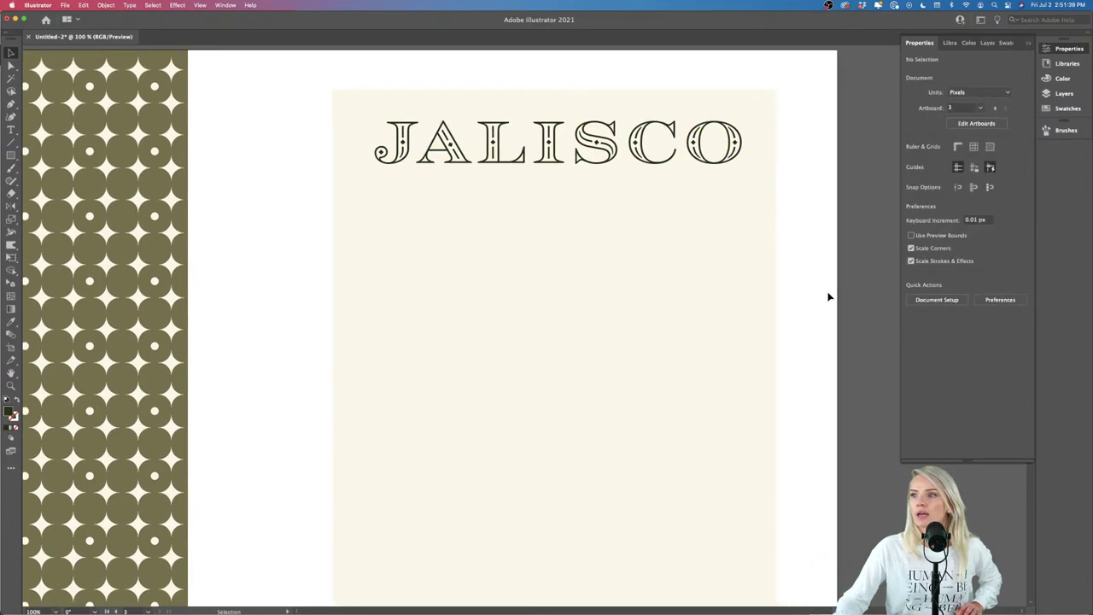
{"action": "scroll", "coordinate": [827, 296], "scroll_direction": "down", "scroll_amount": 2}
{"action": "scroll", "coordinate": [827, 296], "scroll_direction": "right", "scroll_amount": 2}
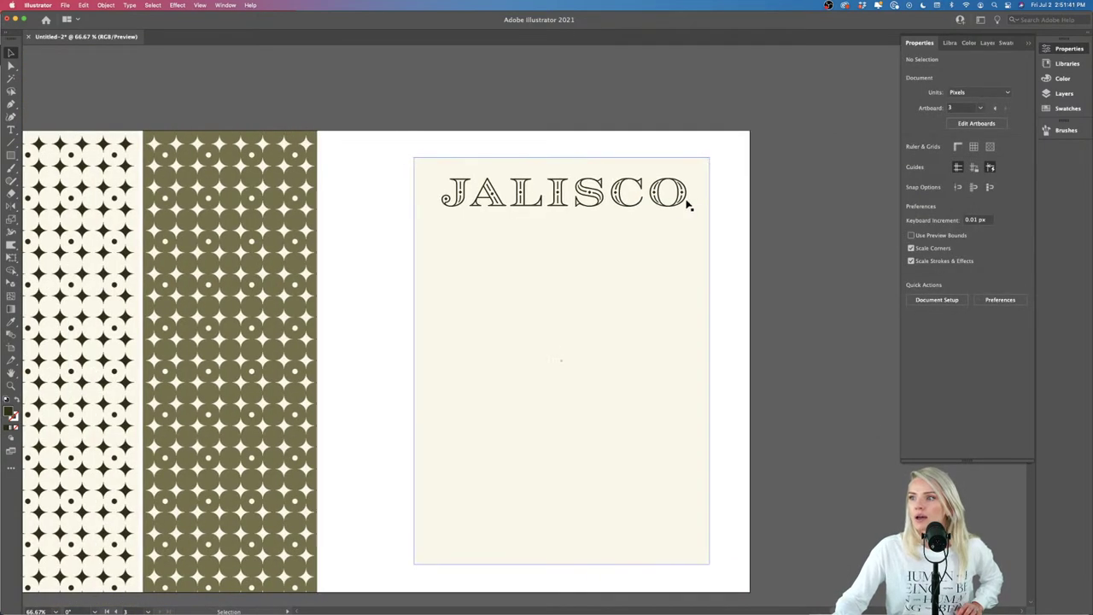
{"action": "left_click_drag", "start_coordinate": [671, 209], "coordinate": [666, 364]}
{"action": "left_click", "coordinate": [752, 395]}
Step: Copy the dark star grid pattern below the wordmark and widen it to about 709 px, reaching the cream rectangle's right edge
{"action": "scroll", "coordinate": [752, 396], "scroll_direction": "down", "scroll_amount": 1}
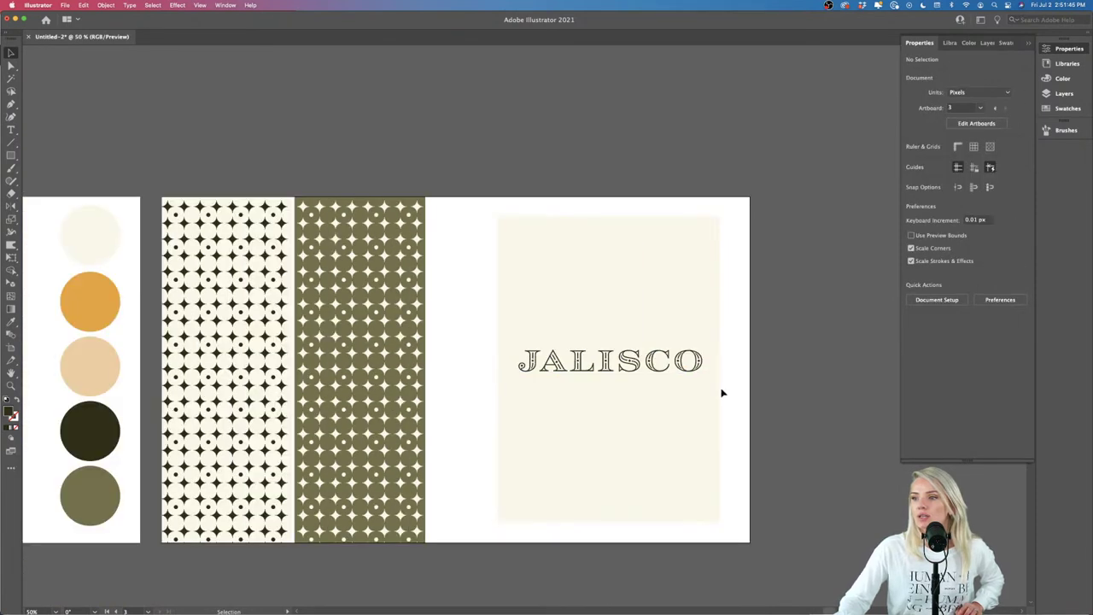
{"action": "left_click_drag", "start_coordinate": [247, 365], "coordinate": [578, 559]}
{"action": "scroll", "coordinate": [579, 560], "scroll_direction": "down", "scroll_amount": 2}
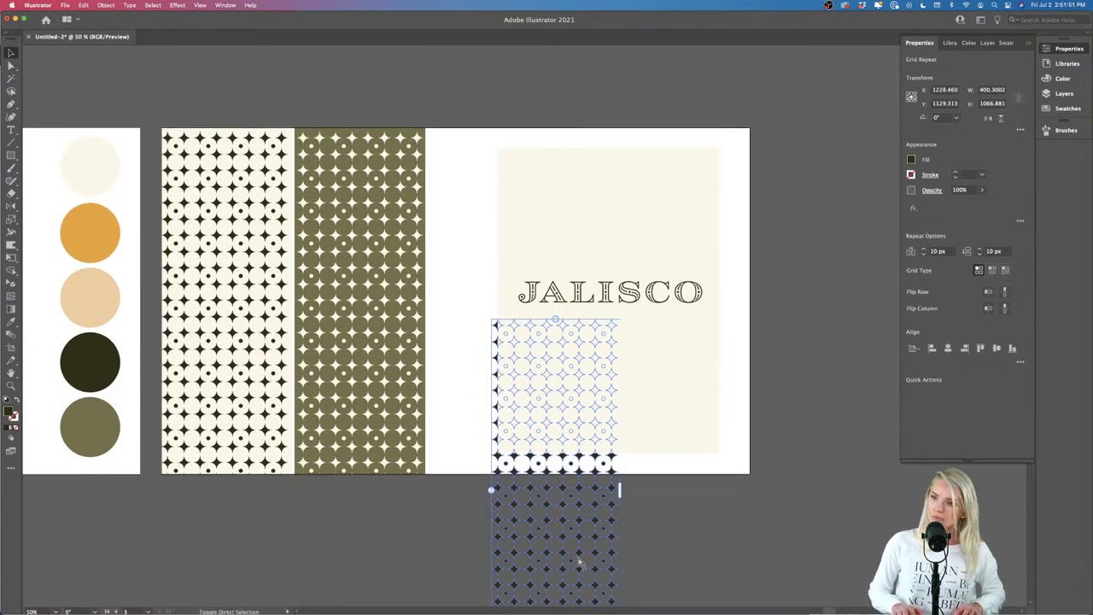
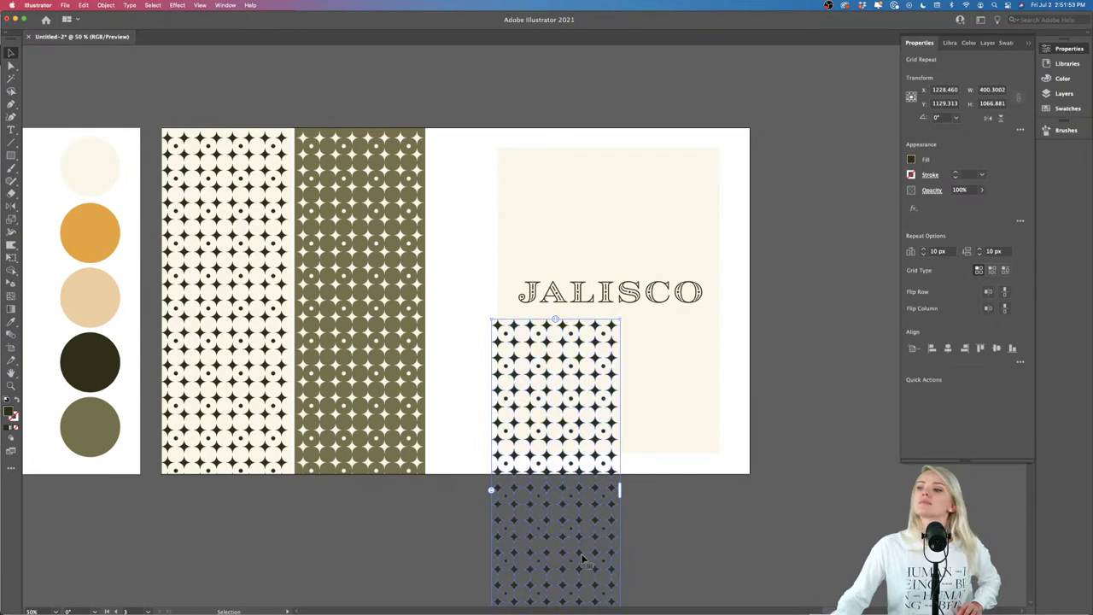
{"action": "left_click_drag", "start_coordinate": [620, 488], "coordinate": [719, 468]}
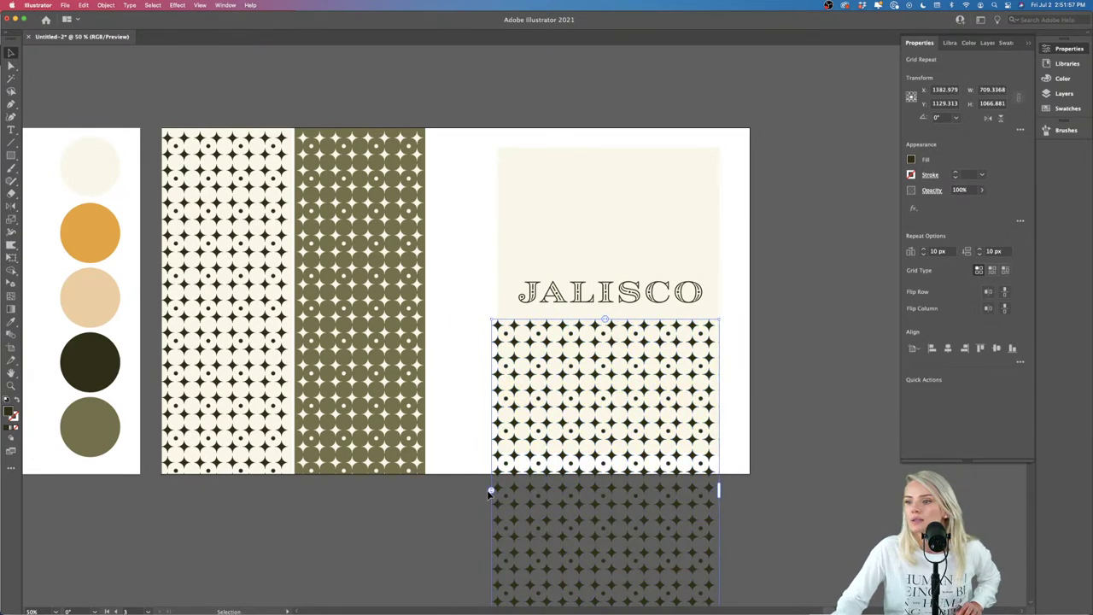
Step: Scale the copied pattern down to the cream rectangle's width and shorten it to end at the rectangle's bottom edge
{"action": "left_click_drag", "start_coordinate": [491, 319], "coordinate": [498, 327]}
{"action": "scroll", "coordinate": [574, 444], "scroll_direction": "down", "scroll_amount": 5}
{"action": "left_click_drag", "start_coordinate": [608, 565], "coordinate": [618, 358]}
{"action": "left_click", "coordinate": [638, 397]}
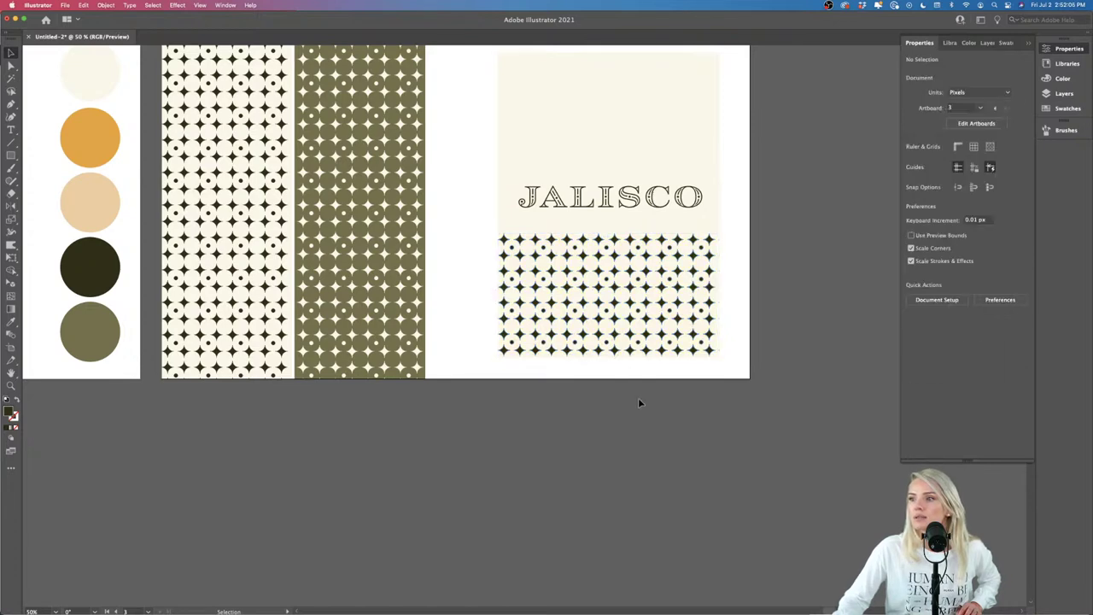
Step: Duplicate the star pattern band above the wordmark, filling the top part of the cream rectangle
{"action": "scroll", "coordinate": [639, 399], "scroll_direction": "up", "scroll_amount": 4}
{"action": "left_click_drag", "start_coordinate": [643, 413], "coordinate": [659, 245]}
{"action": "left_click", "coordinate": [793, 286]}
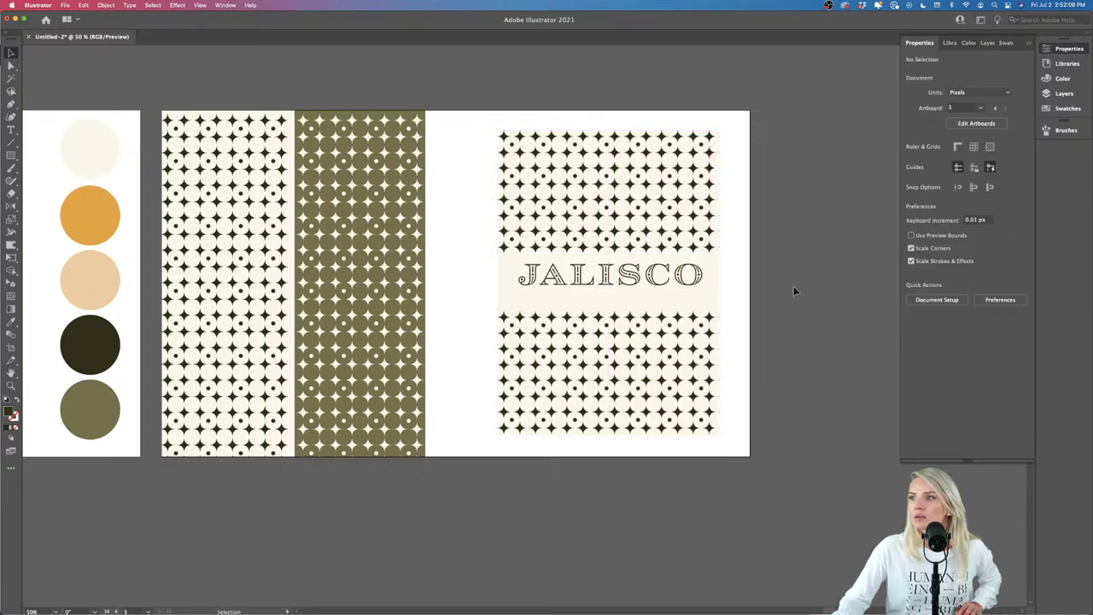
Step: Shift the upper star pattern band slightly to the right so its stars sit evenly within the cream rectangle
{"action": "scroll", "coordinate": [666, 170], "scroll_direction": "up", "scroll_amount": 3}
{"action": "left_click", "coordinate": [707, 246]}
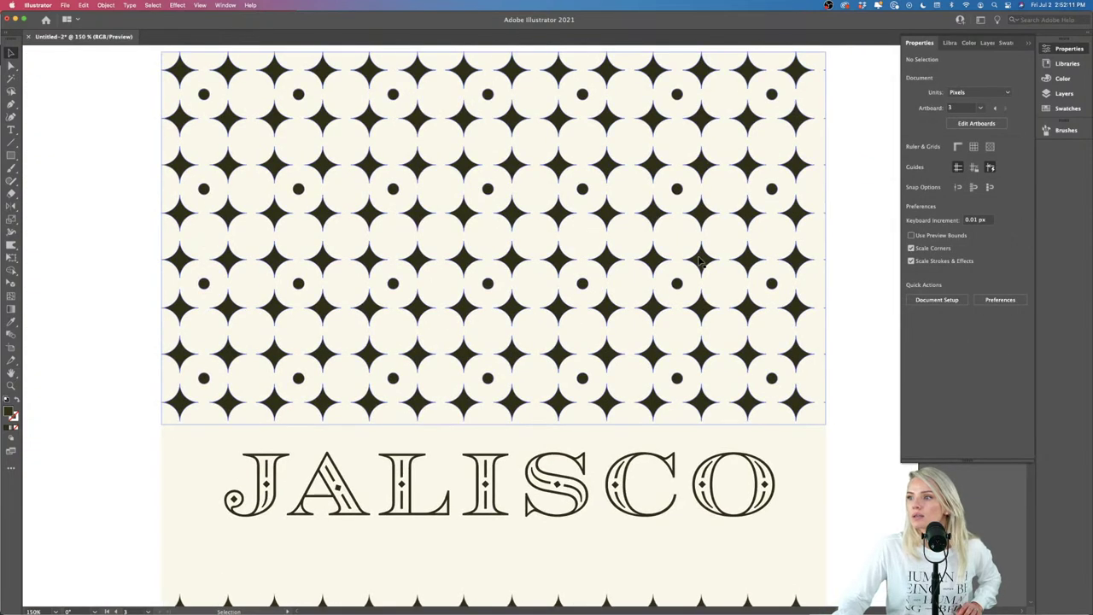
{"action": "left_click_drag", "start_coordinate": [824, 235], "coordinate": [876, 278]}
{"action": "left_click", "coordinate": [863, 290]}
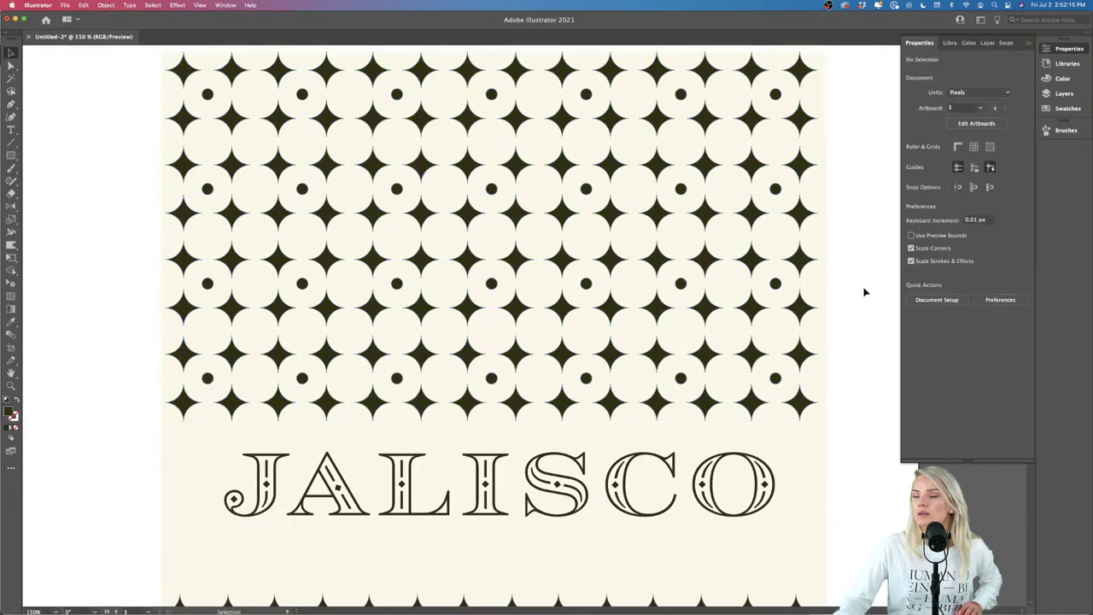
Step: Move the JALISCO wordmark slightly down so it is vertically centred between the two pattern bands
{"action": "scroll", "coordinate": [863, 290], "scroll_direction": "down", "scroll_amount": 2}
{"action": "scroll", "coordinate": [861, 294], "scroll_direction": "down", "scroll_amount": 2}
{"action": "left_click_drag", "start_coordinate": [756, 353], "coordinate": [757, 367]}
{"action": "left_click", "coordinate": [854, 368]}
{"action": "scroll", "coordinate": [854, 368], "scroll_direction": "down", "scroll_amount": 4}
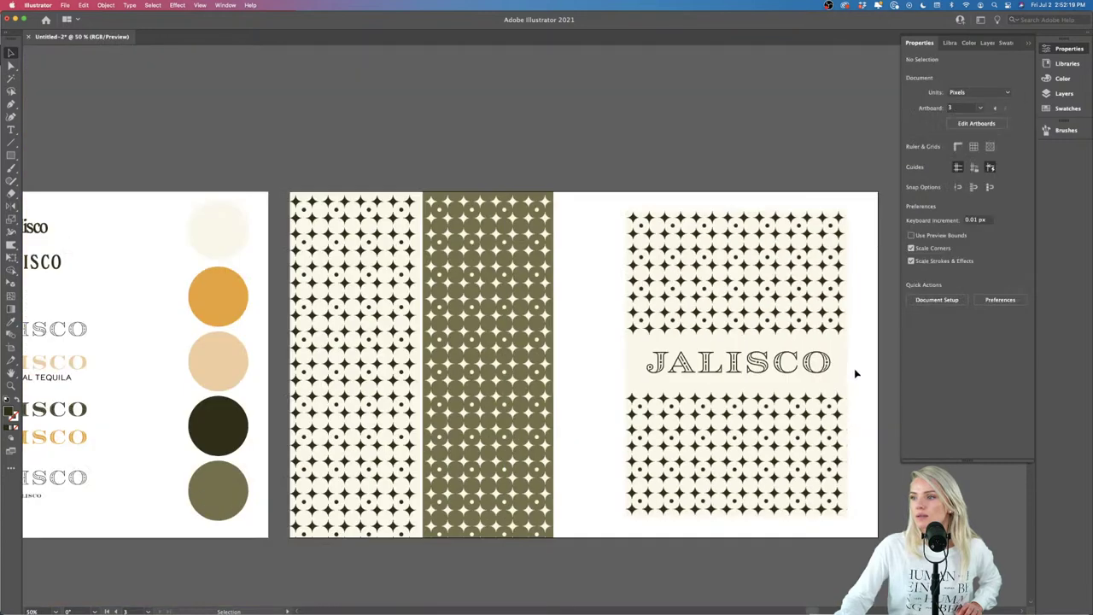
Step: Enlarge the JALISCO wordmark slightly about its centre between the pattern bands
{"action": "scroll", "coordinate": [722, 371], "scroll_direction": "up", "scroll_amount": 4}
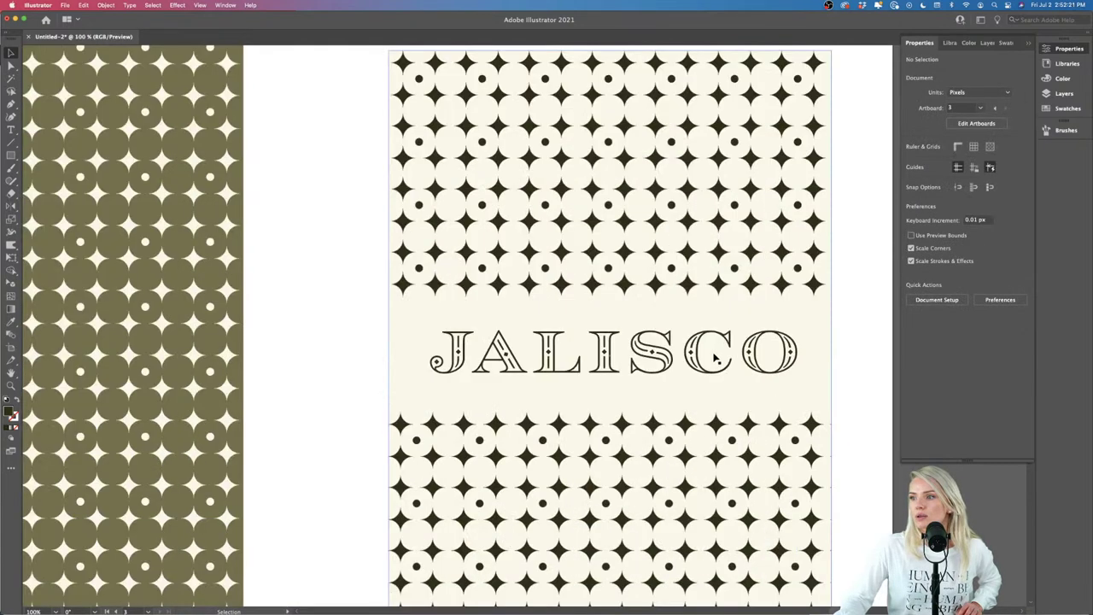
{"action": "left_click", "coordinate": [699, 356]}
{"action": "left_click_drag", "start_coordinate": [799, 351], "coordinate": [799, 351]}
{"action": "left_click", "coordinate": [846, 383]}
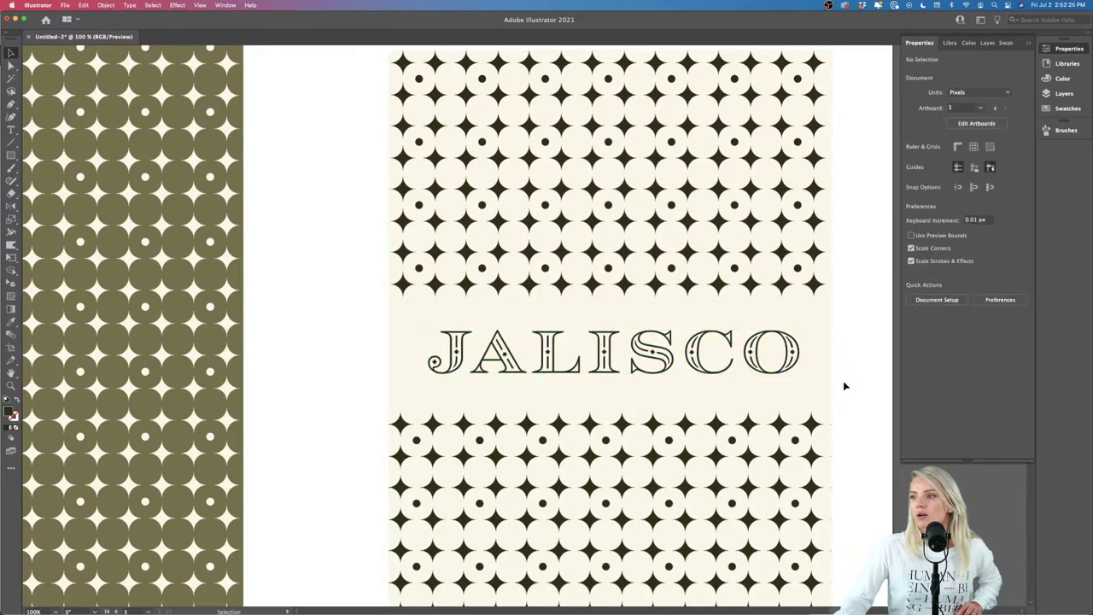
{"action": "scroll", "coordinate": [845, 386], "scroll_direction": "down", "scroll_amount": 4}
{"action": "scroll", "coordinate": [845, 386], "scroll_direction": "right", "scroll_amount": 2}
{"action": "scroll", "coordinate": [819, 384], "scroll_direction": "up", "scroll_amount": 2}
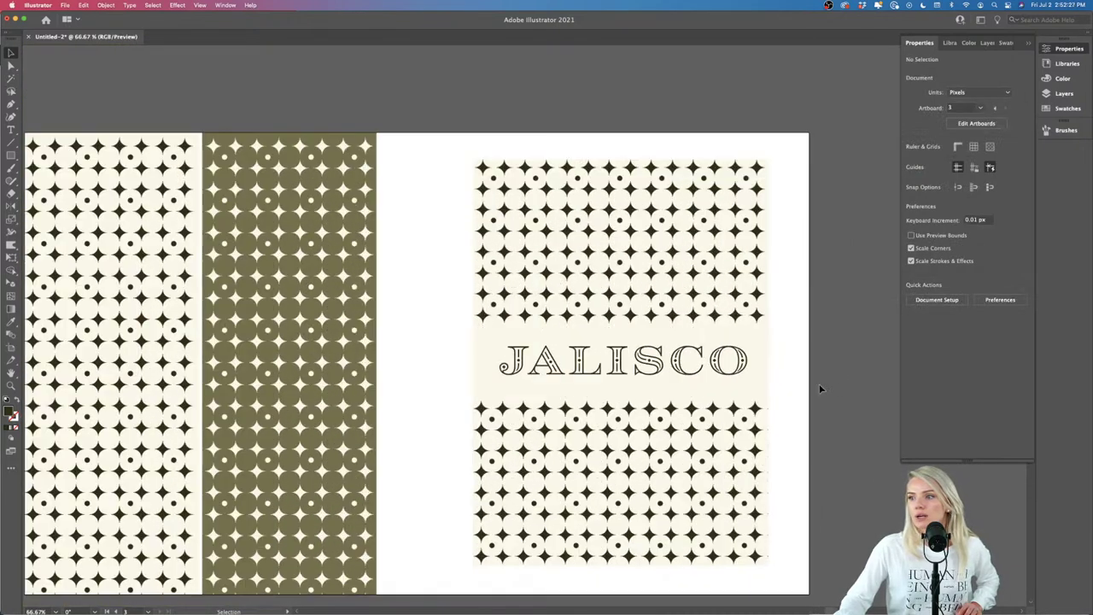
Step: Draw a rectangle about 641 by 138 px around the JALISCO wordmark, with a dark outline and no fill
{"action": "scroll", "coordinate": [686, 366], "scroll_direction": "up", "scroll_amount": 2}
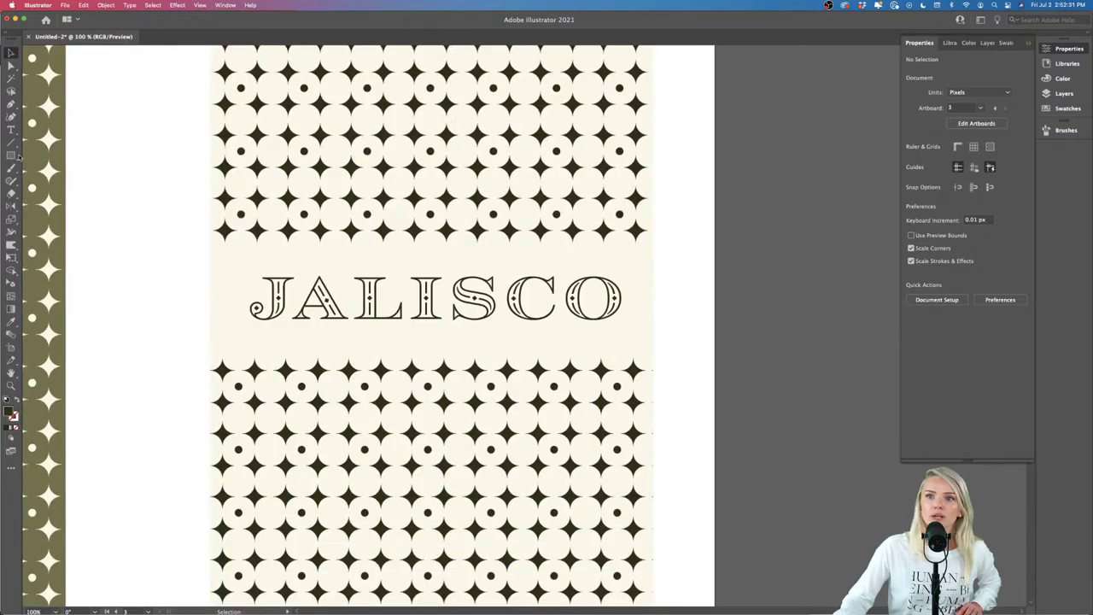
{"action": "left_click", "coordinate": [13, 156]}
{"action": "left_click_drag", "start_coordinate": [224, 254], "coordinate": [635, 344]}
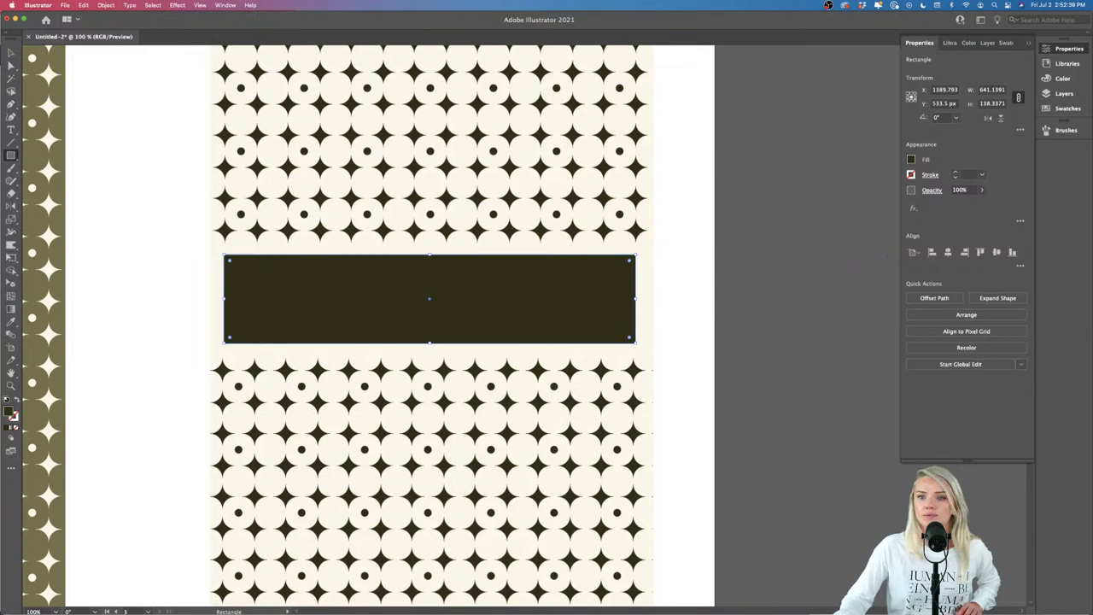
{"action": "left_click", "coordinate": [15, 401]}
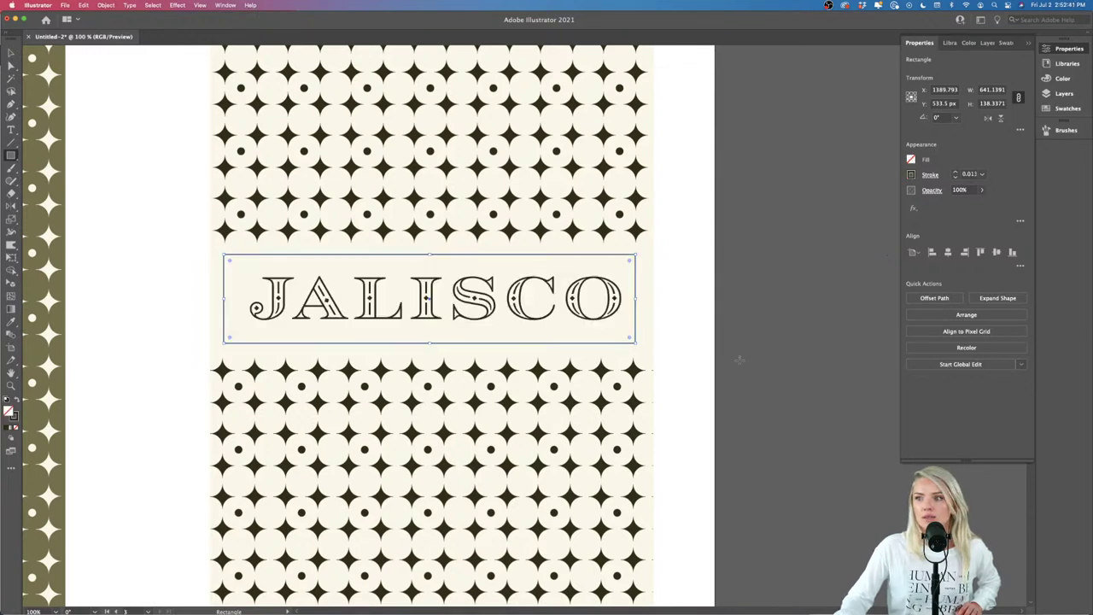
Step: Set the stroke weight of the rectangle around the wordmark to 0.0313 in and deselect it
{"action": "left_click", "coordinate": [957, 174]}
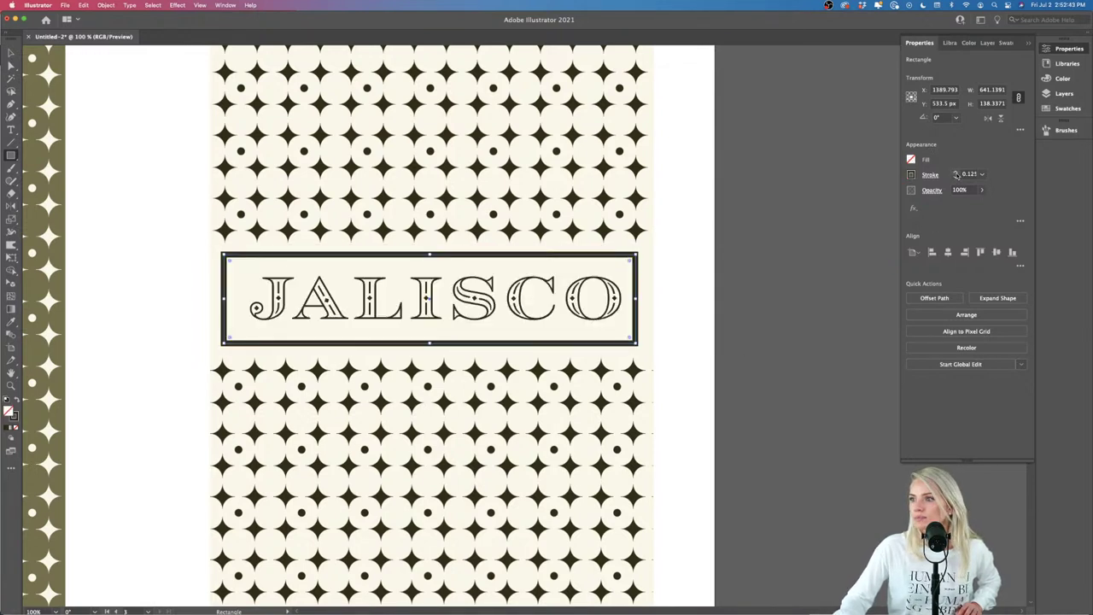
{"action": "left_click", "coordinate": [980, 175]}
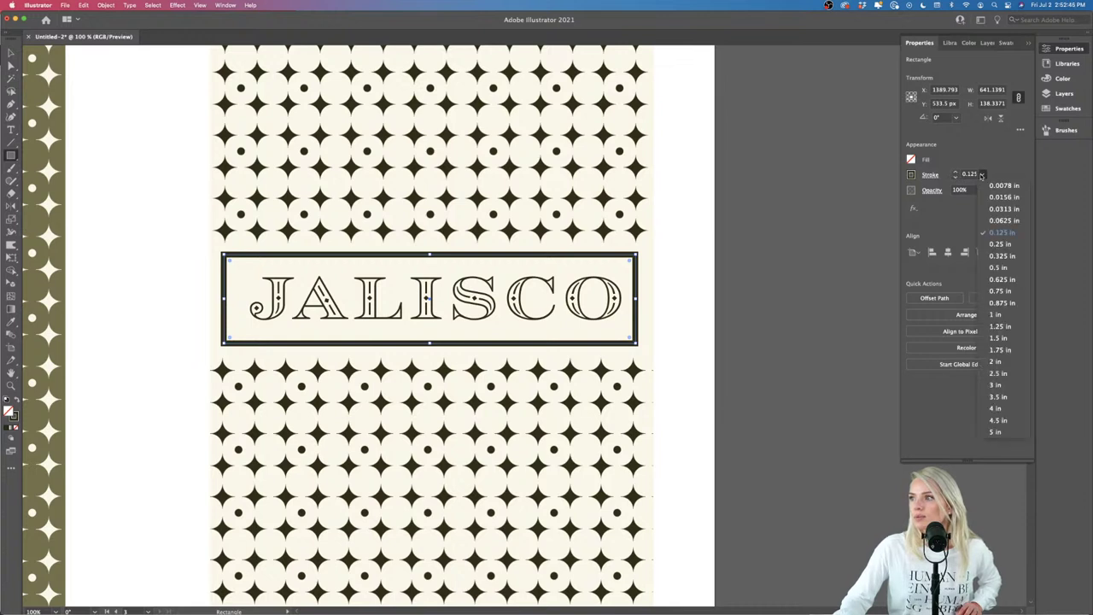
{"action": "left_click", "coordinate": [987, 220]}
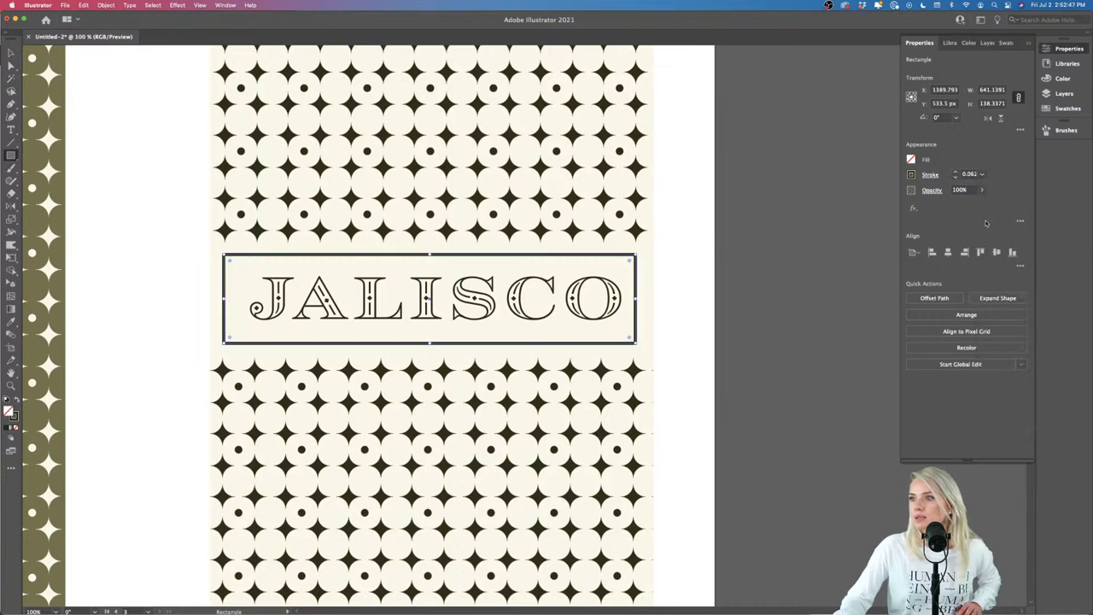
{"action": "left_click", "coordinate": [982, 175]}
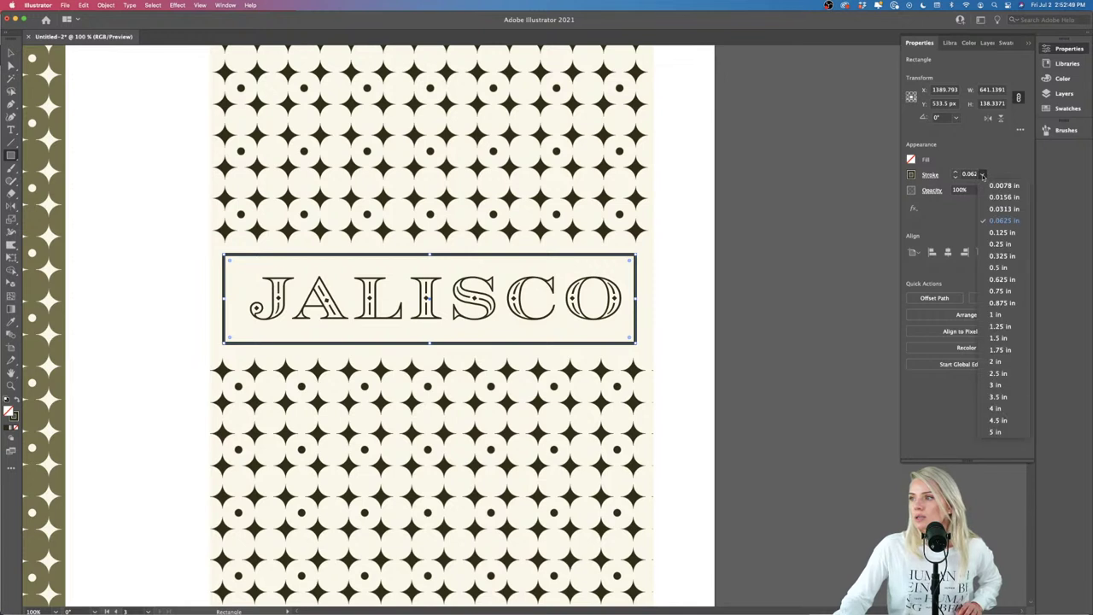
{"action": "left_click", "coordinate": [991, 210]}
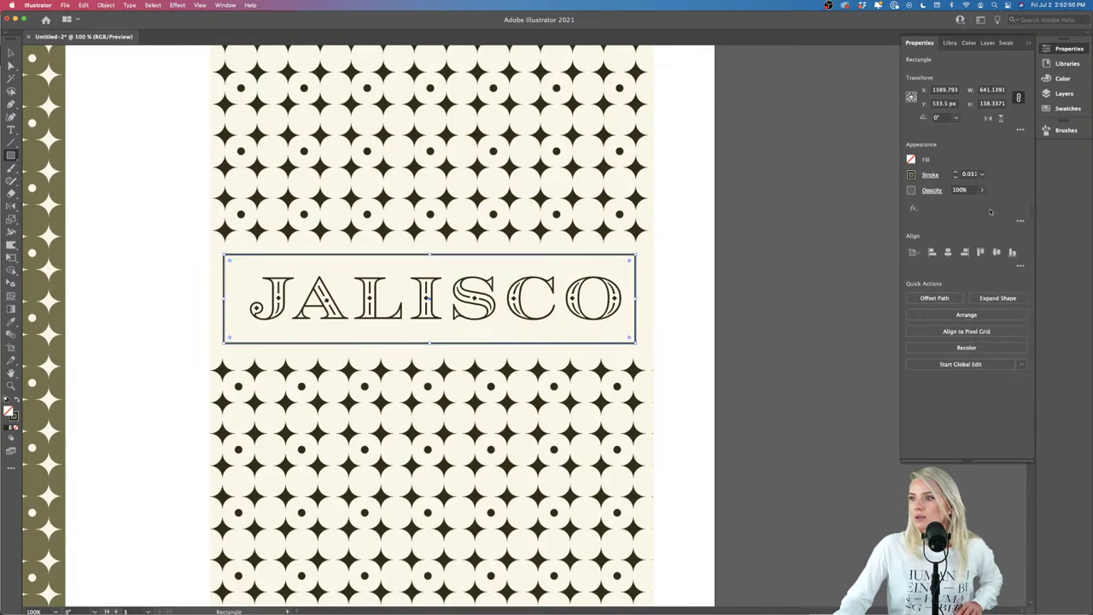
{"action": "key", "text": "v"}
{"action": "left_click", "coordinate": [770, 262]}
{"action": "scroll", "coordinate": [756, 304], "scroll_direction": "left", "scroll_amount": 1}
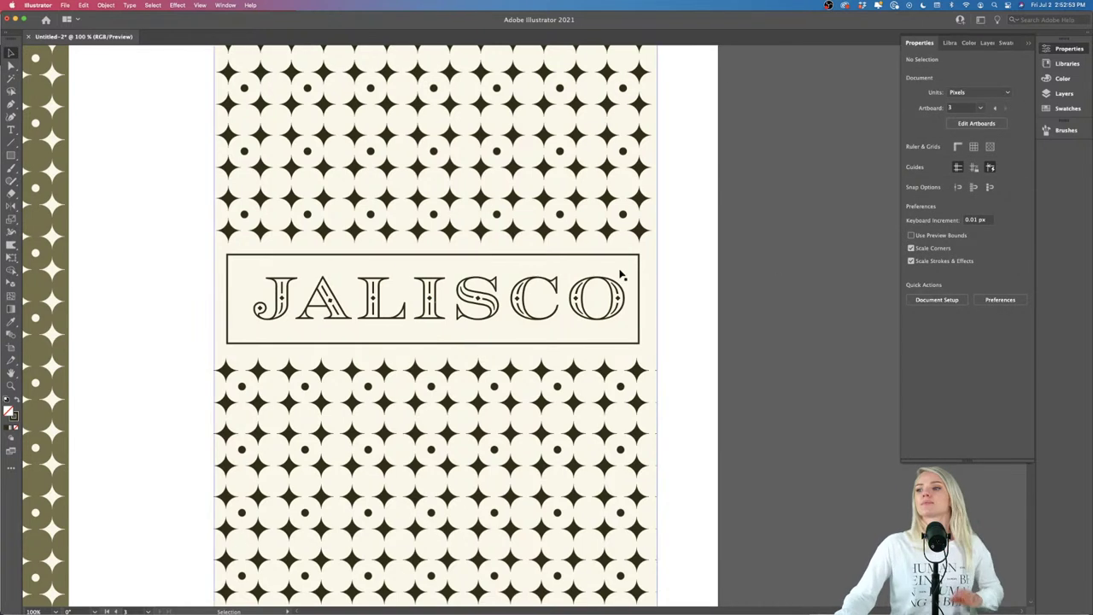
Step: Round all four corners of the wordmark frame to a radius of about 9.4 px
{"action": "left_click", "coordinate": [639, 272]}
{"action": "scroll", "coordinate": [633, 267], "scroll_direction": "up", "scroll_amount": 1}
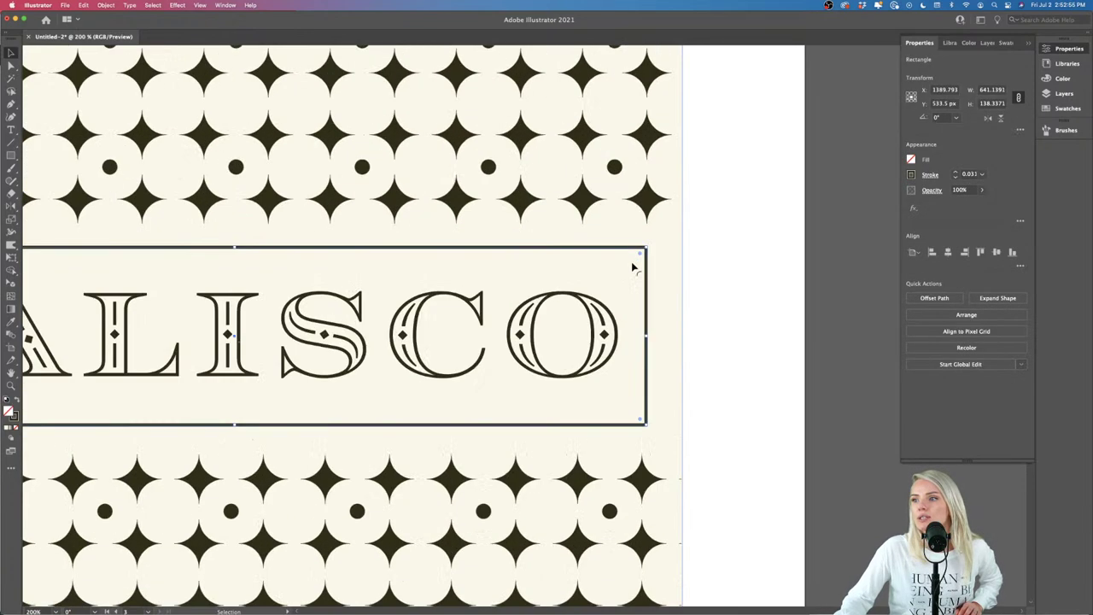
{"action": "left_click_drag", "start_coordinate": [642, 258], "coordinate": [634, 258]}
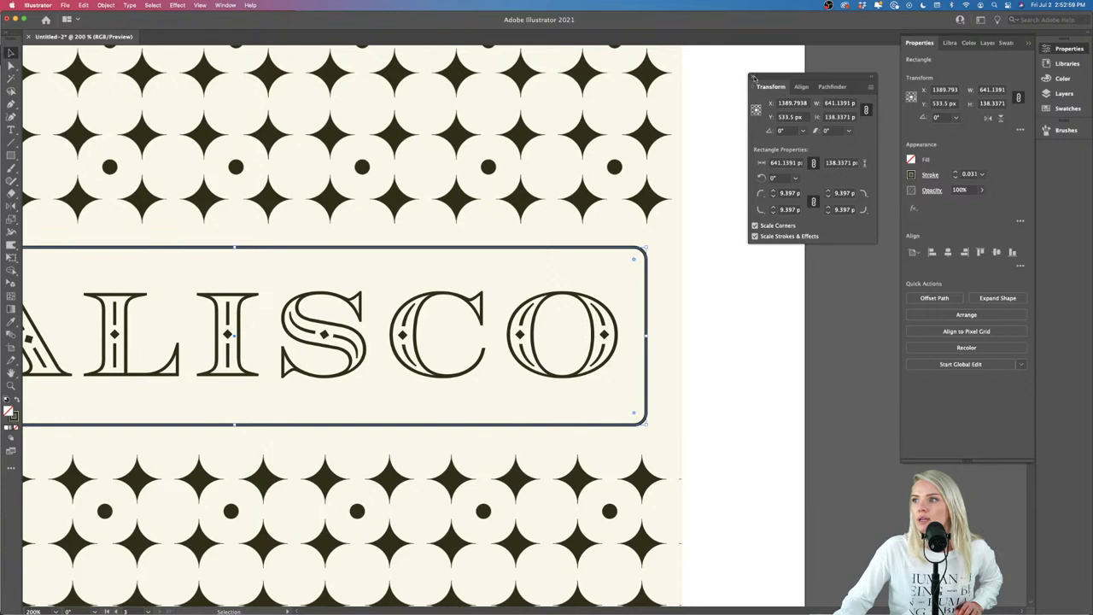
{"action": "left_click", "coordinate": [753, 77]}
Step: Change only the upper-right corner of the wordmark frame to the inverted round style
{"action": "left_click", "coordinate": [10, 66]}
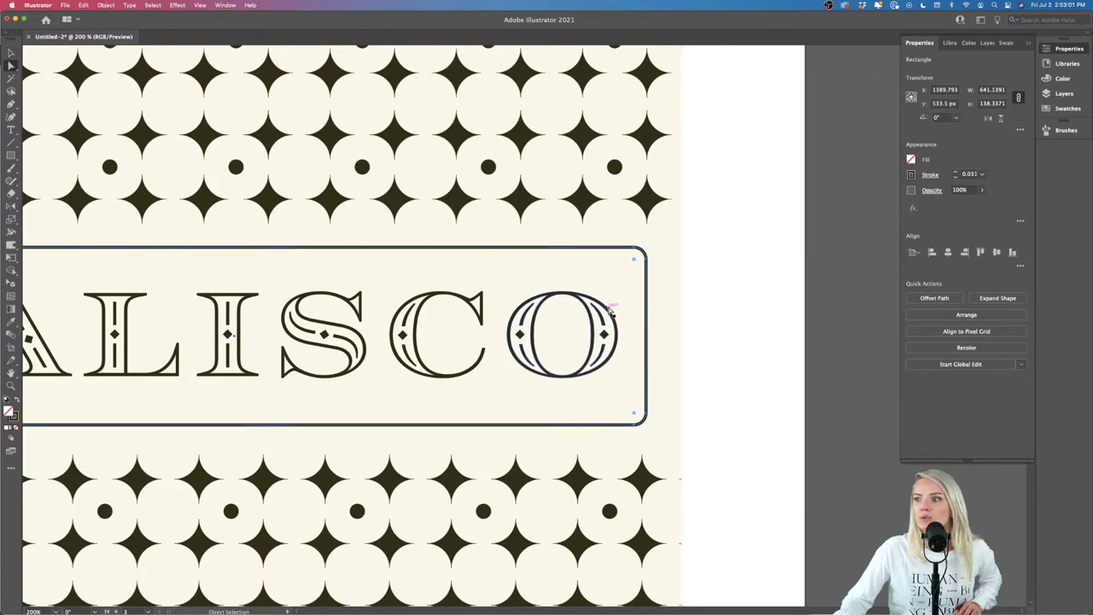
{"action": "double_click", "coordinate": [635, 262]}
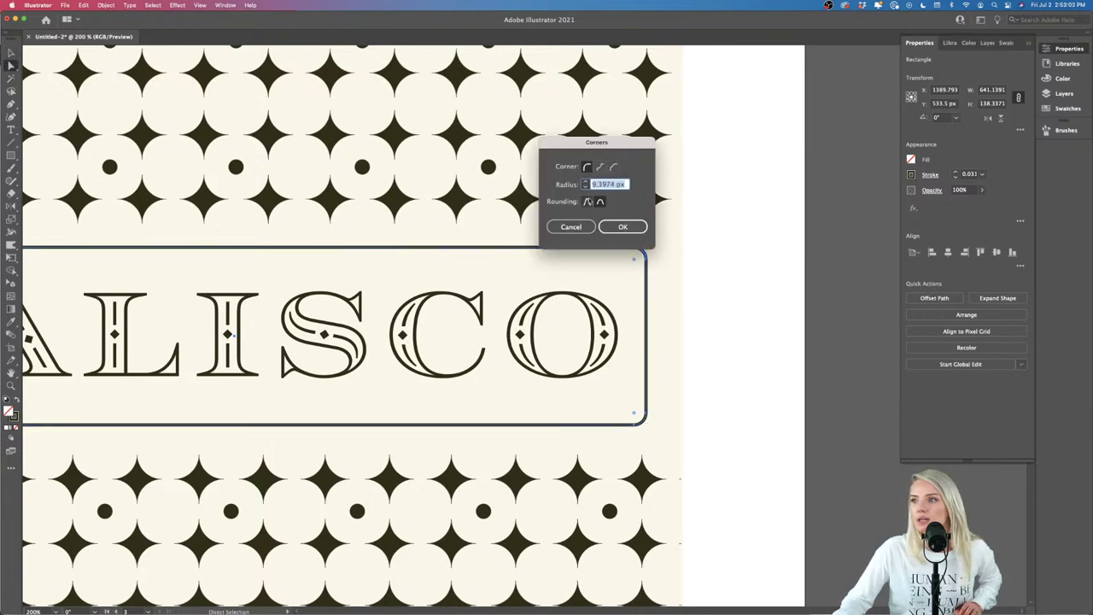
{"action": "left_click", "coordinate": [600, 168]}
{"action": "left_click", "coordinate": [624, 226]}
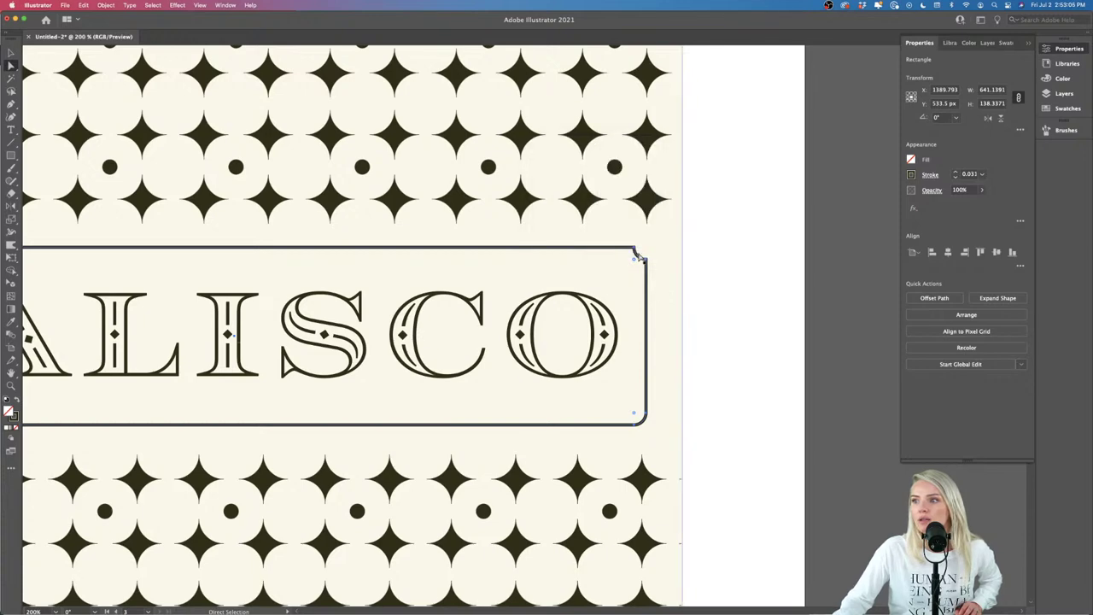
Step: Change the frame's three remaining rounded corners to the inverted round style so all four match
{"action": "scroll", "coordinate": [646, 371], "scroll_direction": "left", "scroll_amount": 5}
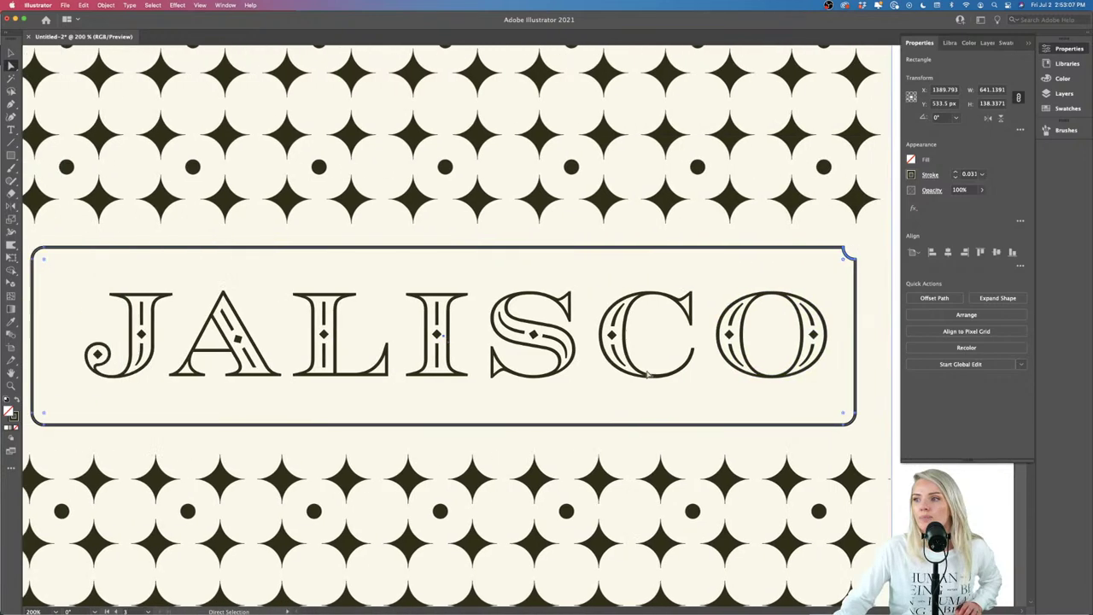
{"action": "double_click", "coordinate": [786, 414]}
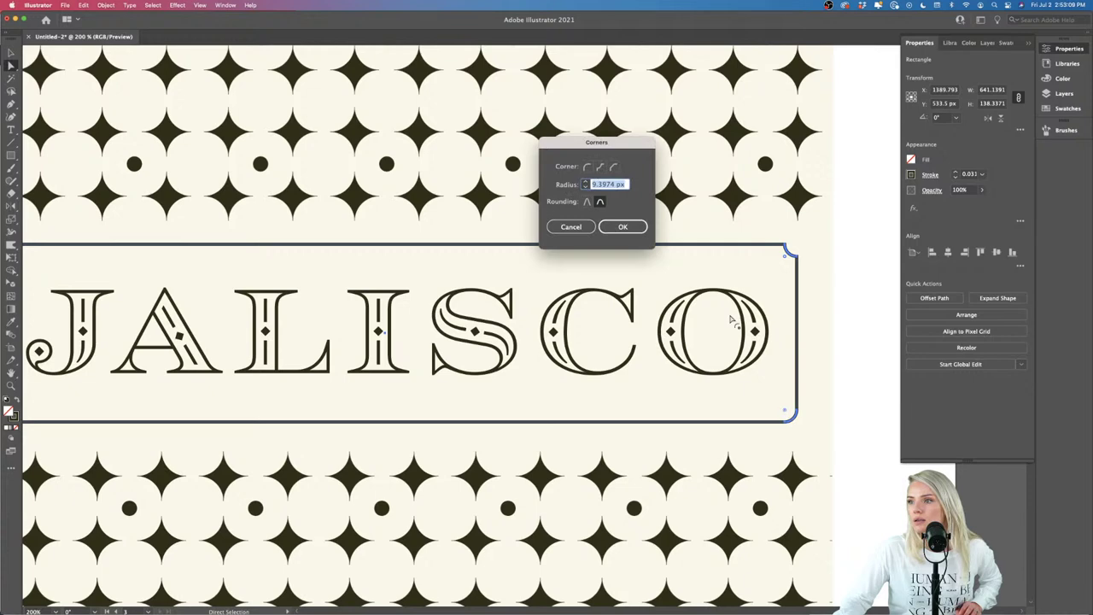
{"action": "left_click", "coordinate": [570, 226]}
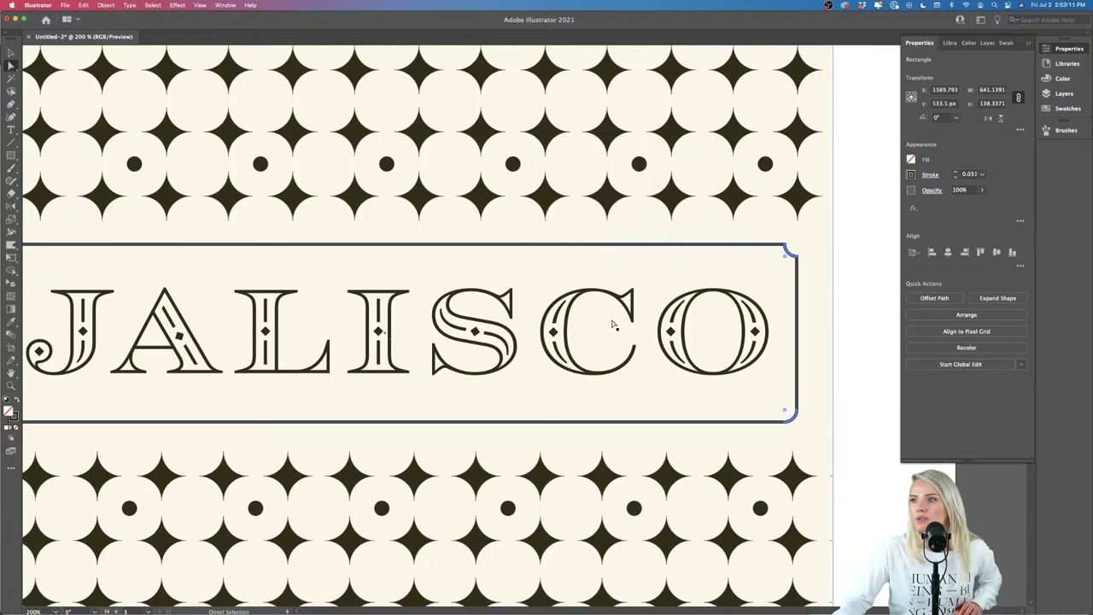
{"action": "key", "text": "super+minus"}
{"action": "scroll", "coordinate": [205, 394], "scroll_direction": "left", "scroll_amount": 3}
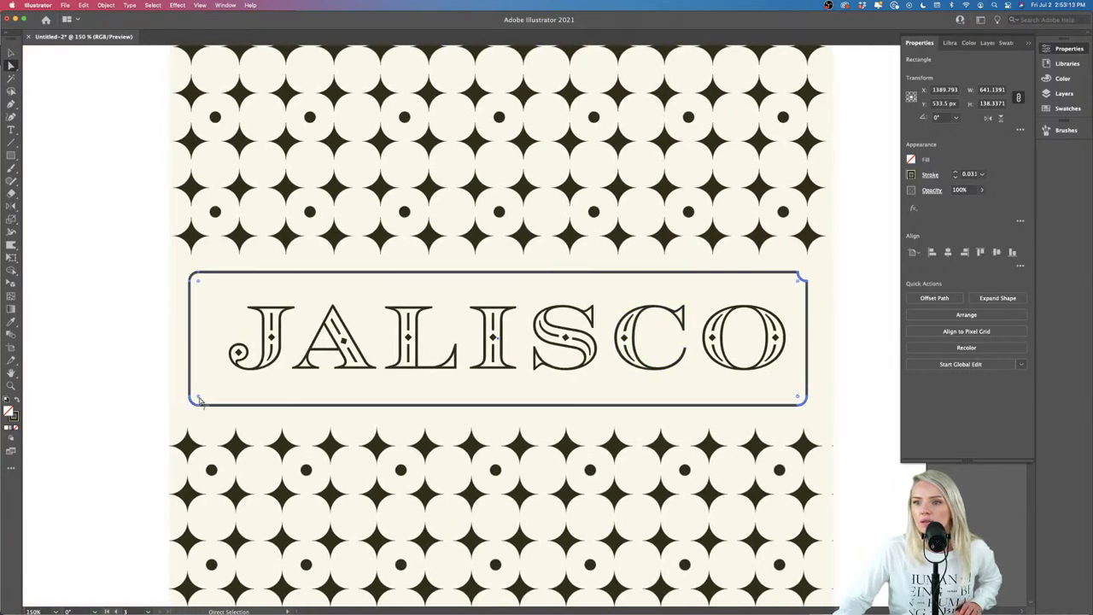
{"action": "double_click", "coordinate": [199, 284]}
{"action": "left_click", "coordinate": [601, 167]}
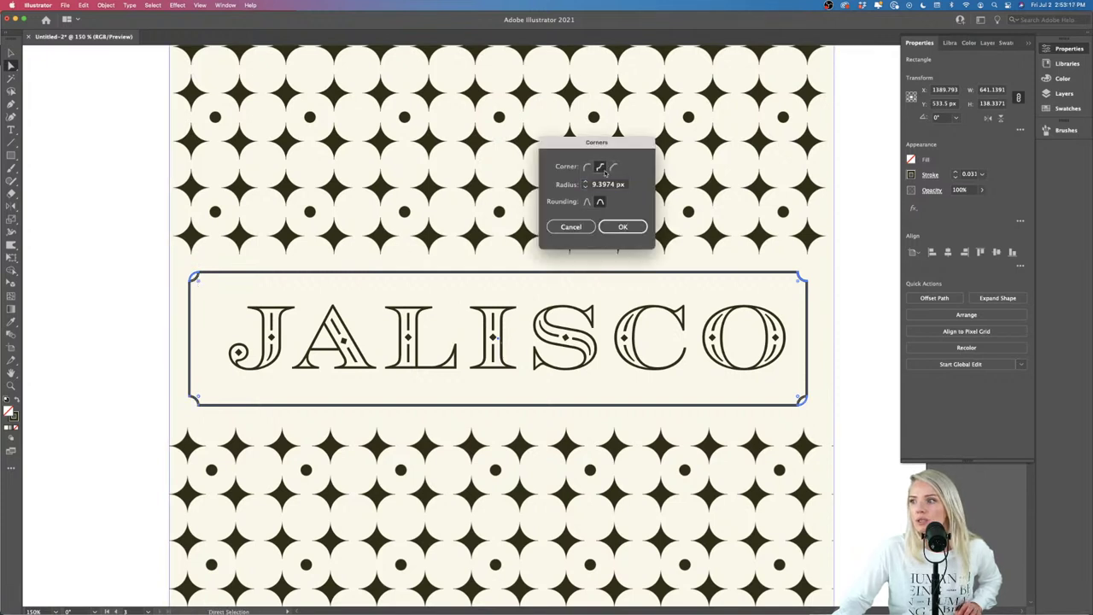
{"action": "key", "text": "Return"}
{"action": "left_click", "coordinate": [856, 373]}
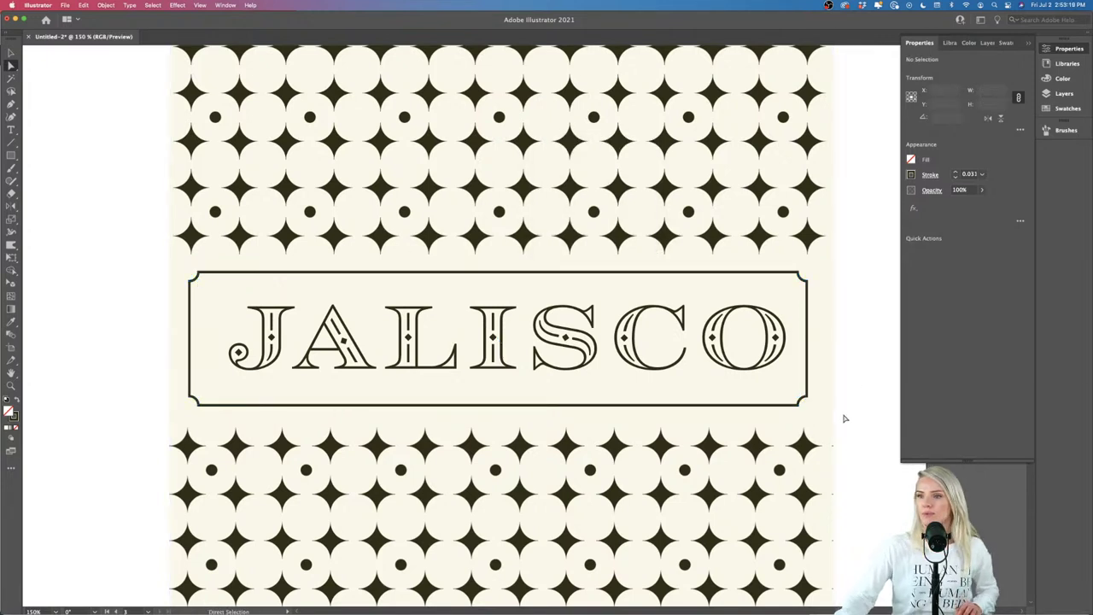
Step: Duplicate the wordmark frame and shrink the copy to about 629 by 122 px as an inner border
{"action": "scroll", "coordinate": [844, 418], "scroll_direction": "down", "scroll_amount": 1}
{"action": "scroll", "coordinate": [843, 419], "scroll_direction": "right", "scroll_amount": 2}
{"action": "scroll", "coordinate": [688, 402], "scroll_direction": "up", "scroll_amount": 2}
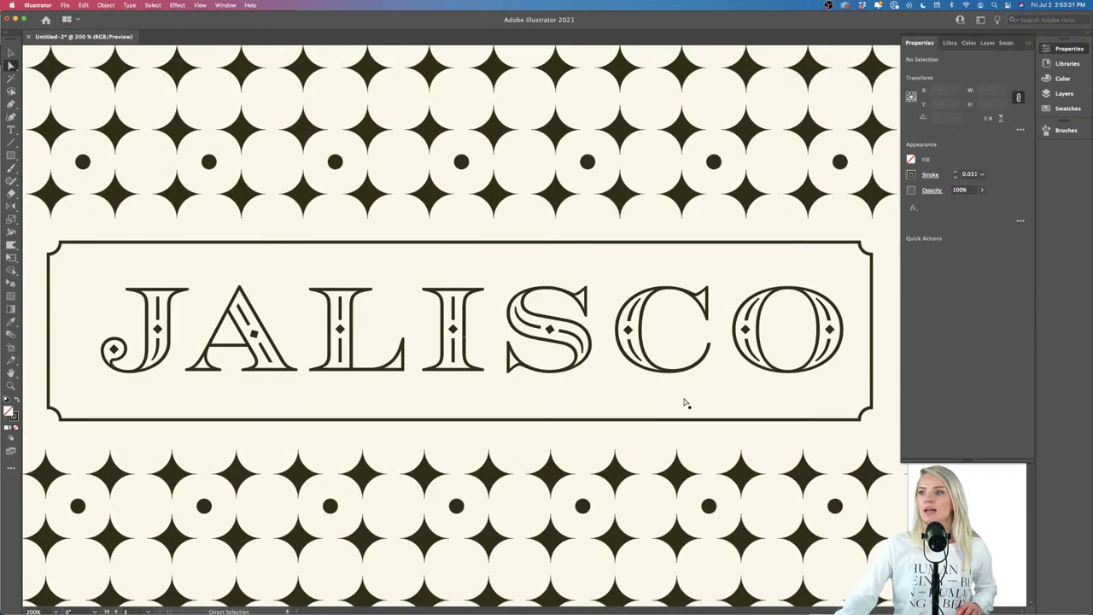
{"action": "left_click_drag", "start_coordinate": [548, 249], "coordinate": [549, 259]}
{"action": "left_click", "coordinate": [466, 434]}
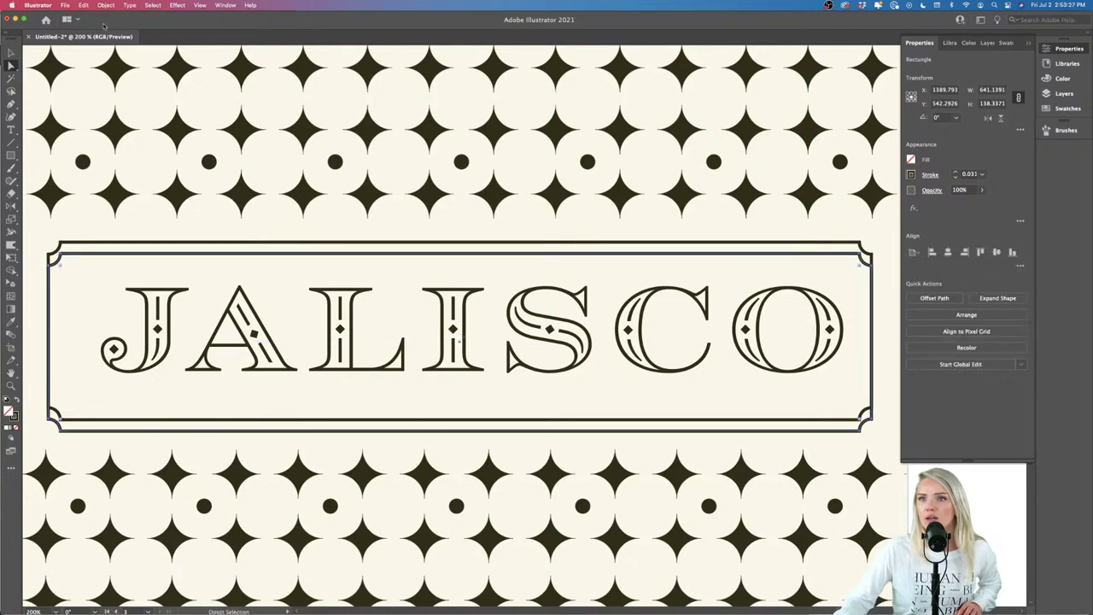
{"action": "left_click", "coordinate": [12, 53]}
{"action": "left_click_drag", "start_coordinate": [459, 430], "coordinate": [461, 415]}
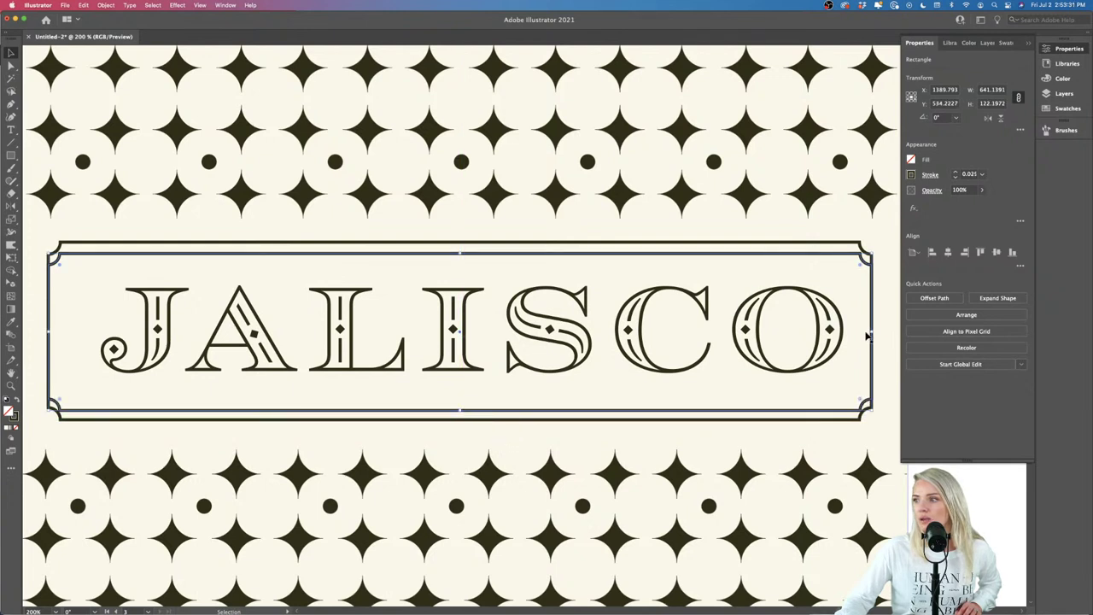
{"action": "left_click_drag", "start_coordinate": [869, 331], "coordinate": [861, 333]}
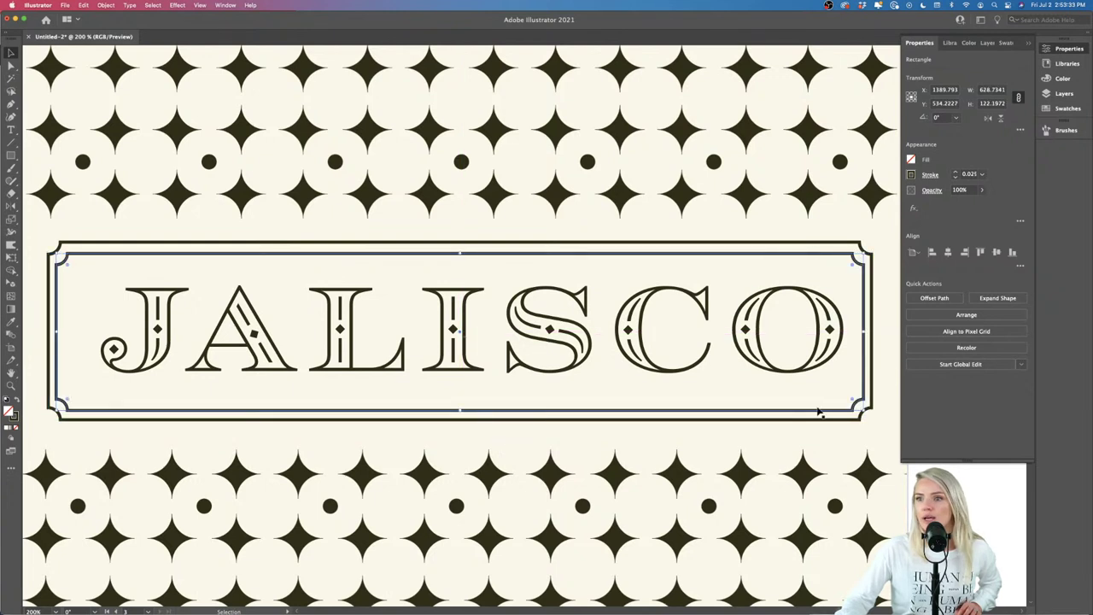
Step: Narrow the inner frame about its centre to about 625 px wide to even the gap between the two borders
{"action": "key", "text": "super+equal"}
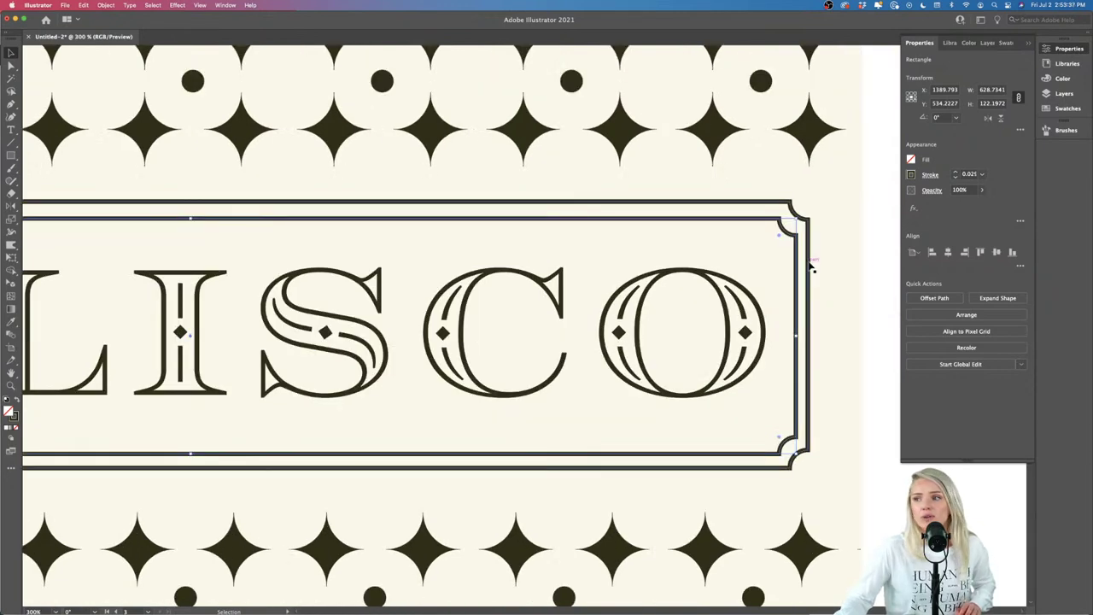
{"action": "key", "text": "super+minus"}
{"action": "key", "text": "super+minus"}
{"action": "left_click", "coordinate": [851, 293]}
{"action": "scroll", "coordinate": [768, 307], "scroll_direction": "right", "scroll_amount": 2}
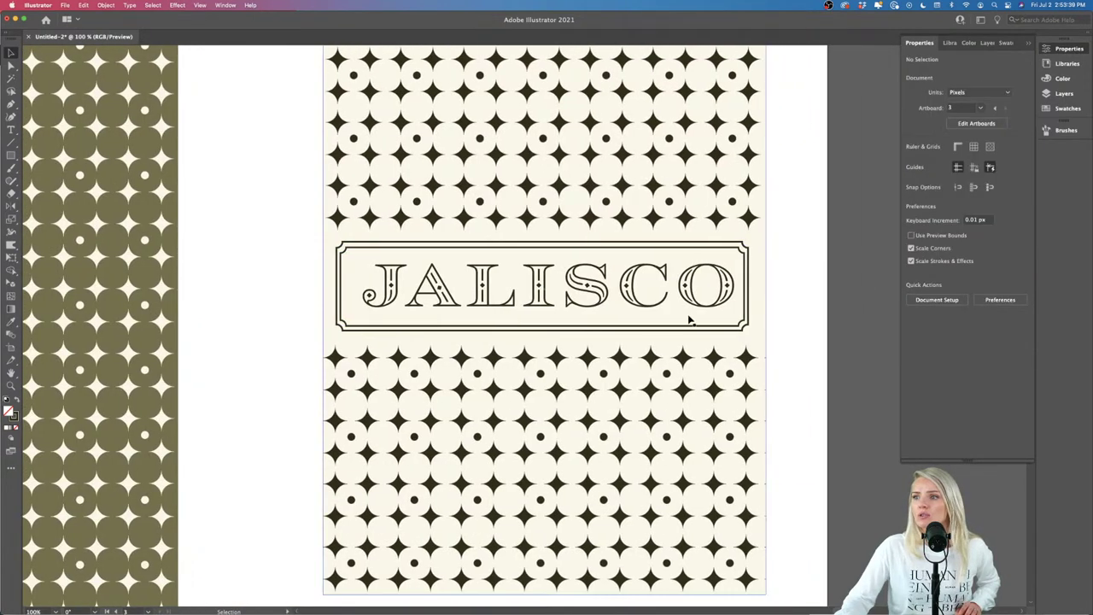
{"action": "scroll", "coordinate": [693, 320], "scroll_direction": "up", "scroll_amount": 2}
{"action": "left_click", "coordinate": [814, 293]}
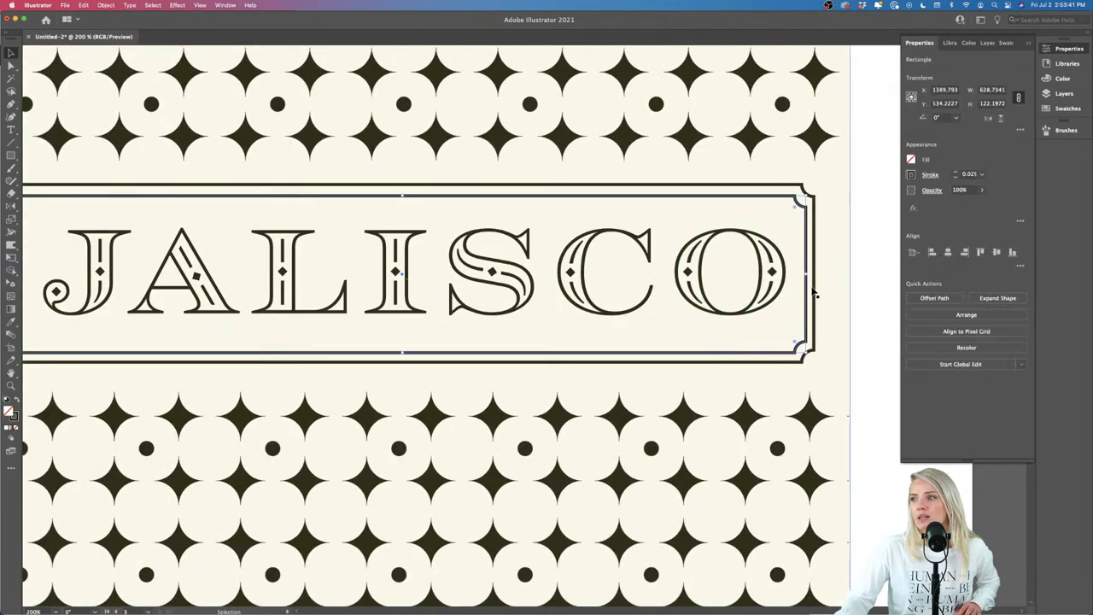
{"action": "left_click_drag", "start_coordinate": [804, 271], "coordinate": [806, 272]}
{"action": "left_click_drag", "start_coordinate": [805, 274], "coordinate": [804, 273]}
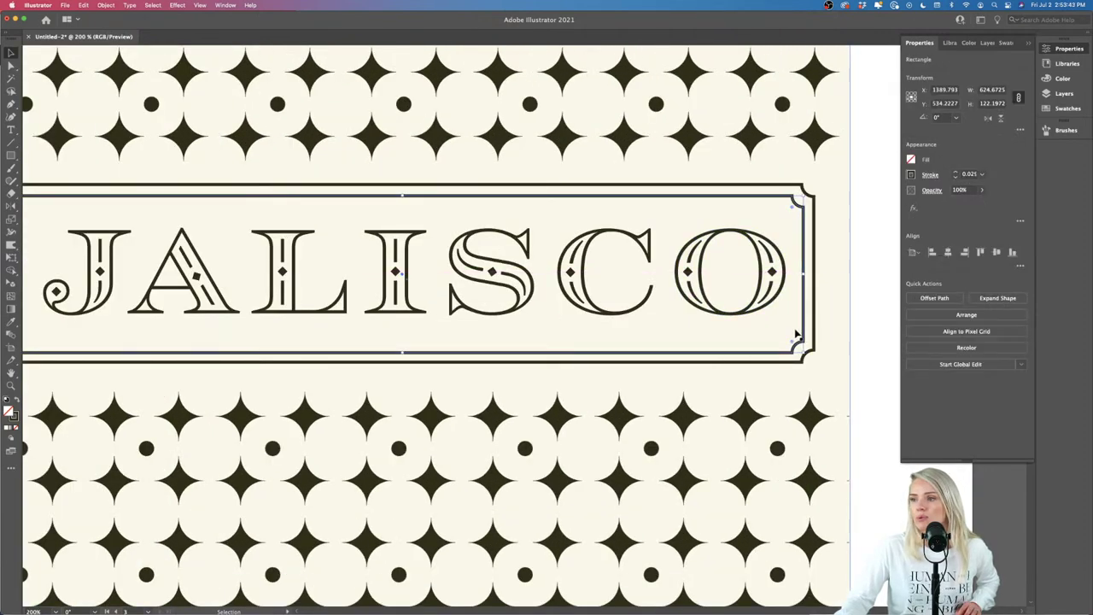
{"action": "scroll", "coordinate": [793, 330], "scroll_direction": "left", "scroll_amount": 3}
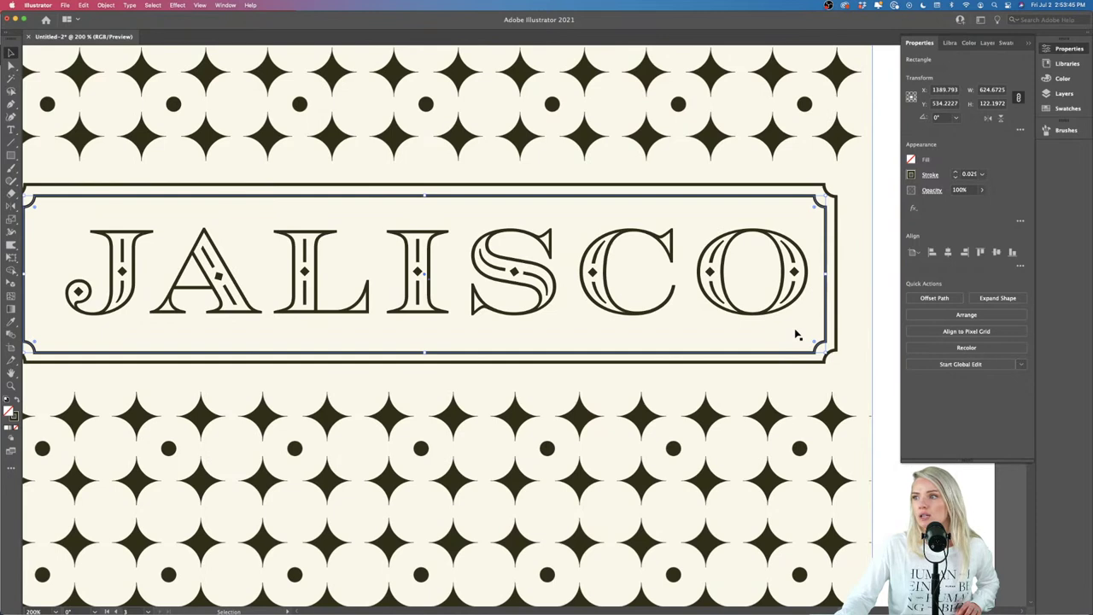
{"action": "left_click", "coordinate": [873, 317]}
Step: Swap the outer frame's outline for a dark fill and send it to the back together with the cream rectangle
{"action": "scroll", "coordinate": [873, 317], "scroll_direction": "down", "scroll_amount": 1}
{"action": "scroll", "coordinate": [854, 320], "scroll_direction": "right", "scroll_amount": 3}
{"action": "left_click", "coordinate": [723, 323]}
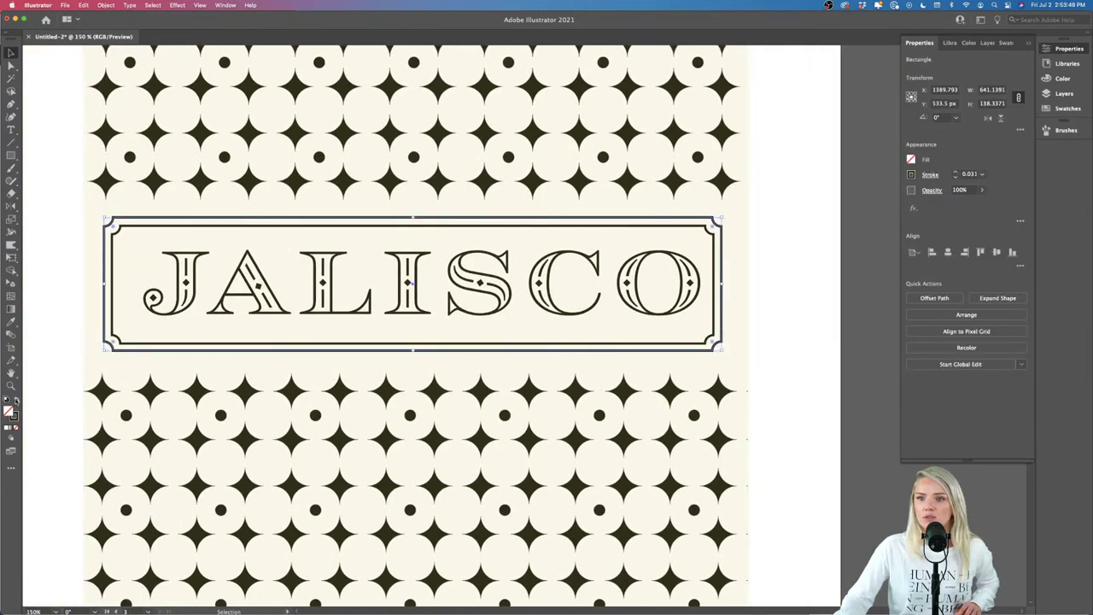
{"action": "left_click", "coordinate": [16, 400]}
{"action": "left_click", "coordinate": [749, 304], "text": "shift"}
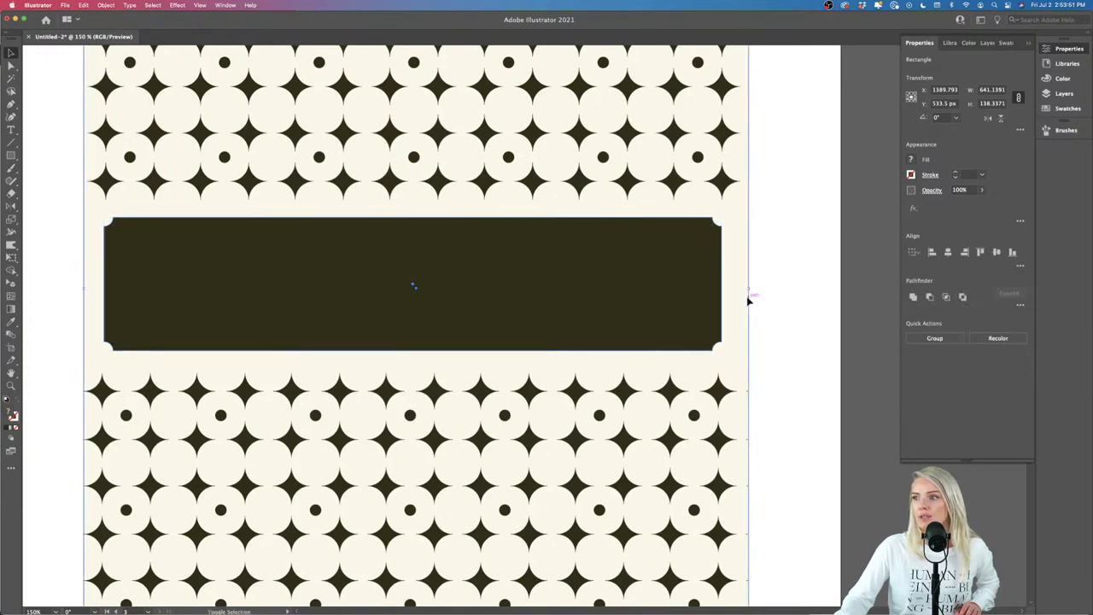
{"action": "right_click", "coordinate": [741, 311]}
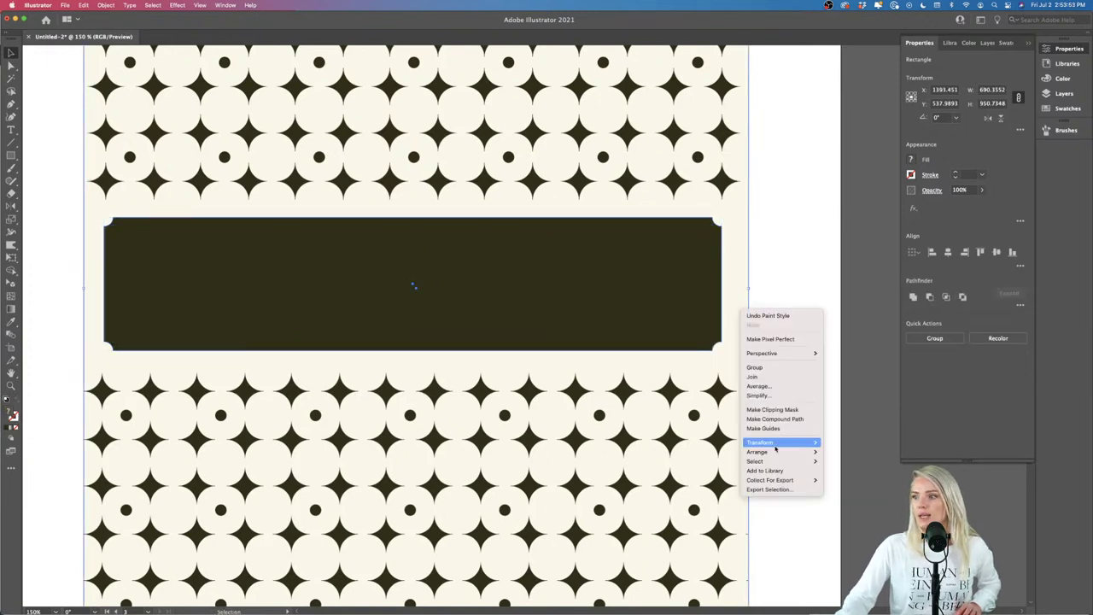
{"action": "left_click", "coordinate": [832, 481]}
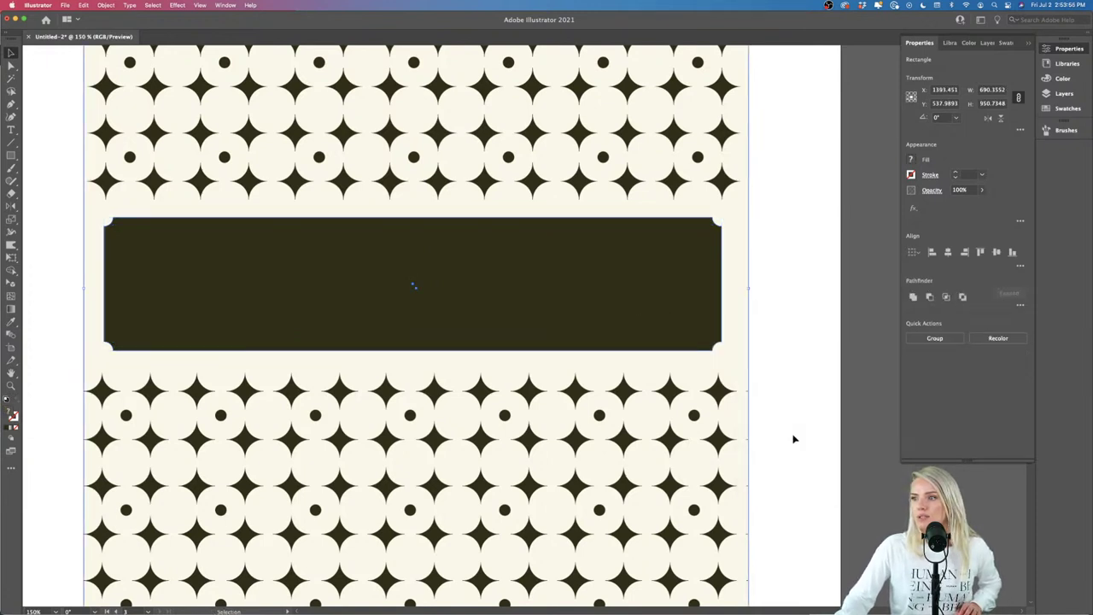
Step: Try bringing the dark panel and the cream rectangle to the front, and undo that change
{"action": "left_click", "coordinate": [800, 318]}
{"action": "left_click", "coordinate": [713, 319]}
{"action": "left_click", "coordinate": [730, 318], "text": "shift"}
{"action": "key", "text": "super+7"}
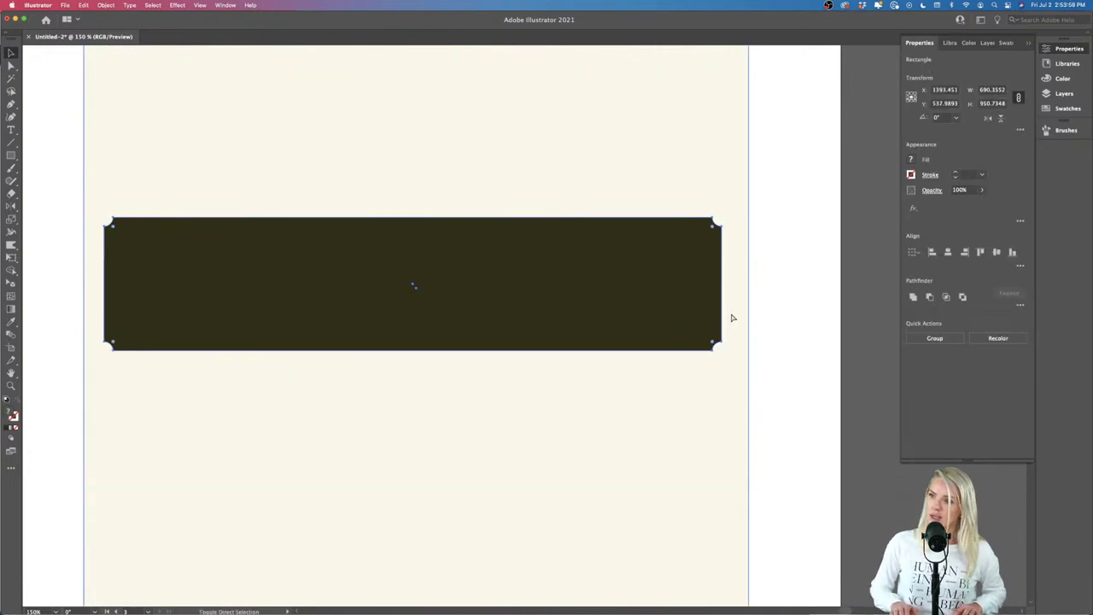
{"action": "key", "text": "super+z"}
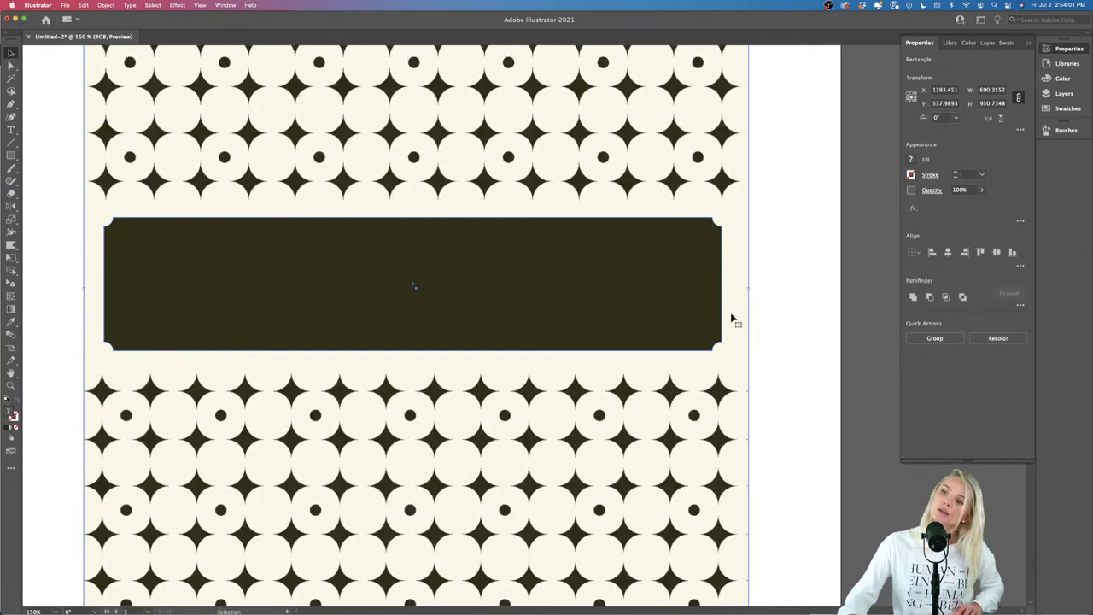
Step: Swap the dark fill of the outer wordmark frame back to an outline
{"action": "left_click", "coordinate": [780, 315]}
{"action": "left_click", "coordinate": [700, 259]}
{"action": "key", "text": "a"}
{"action": "key", "text": "shift+x"}
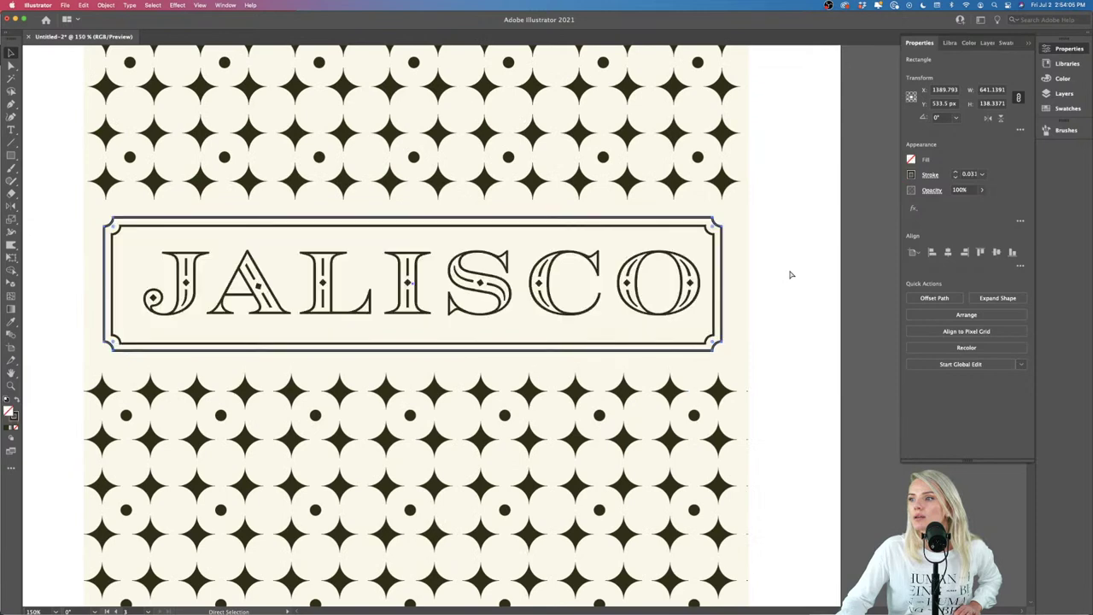
Step: Fill the inner wordmark frame with the light tan sampled from the palette circles
{"action": "left_click", "coordinate": [790, 274]}
{"action": "left_click", "coordinate": [716, 282]}
{"action": "key", "text": "super+minus"}
{"action": "key", "text": "super+minus"}
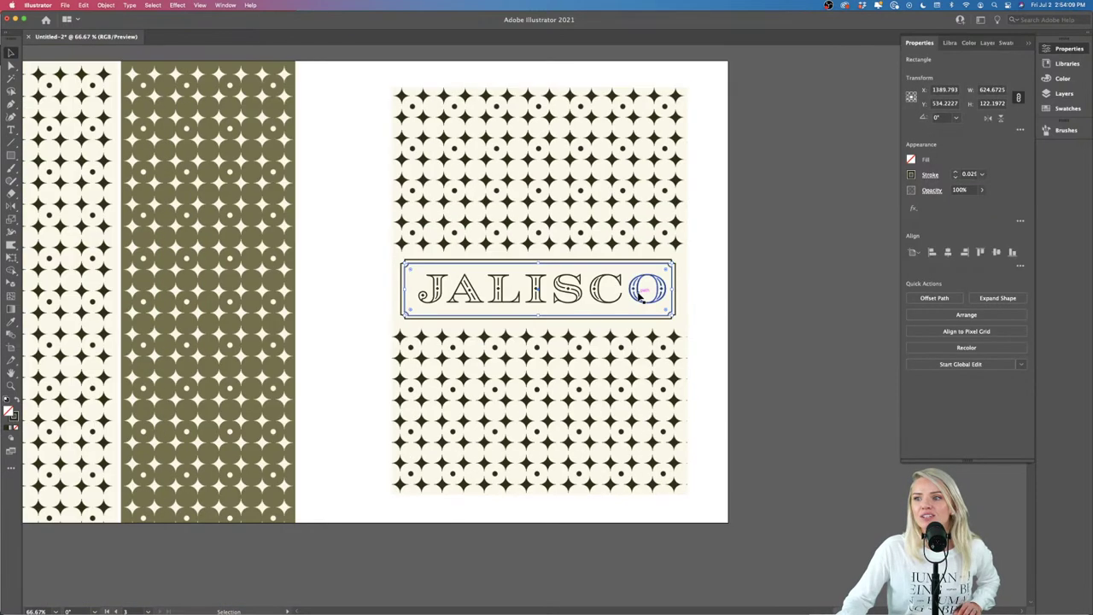
{"action": "scroll", "coordinate": [642, 294], "scroll_direction": "left", "scroll_amount": 10}
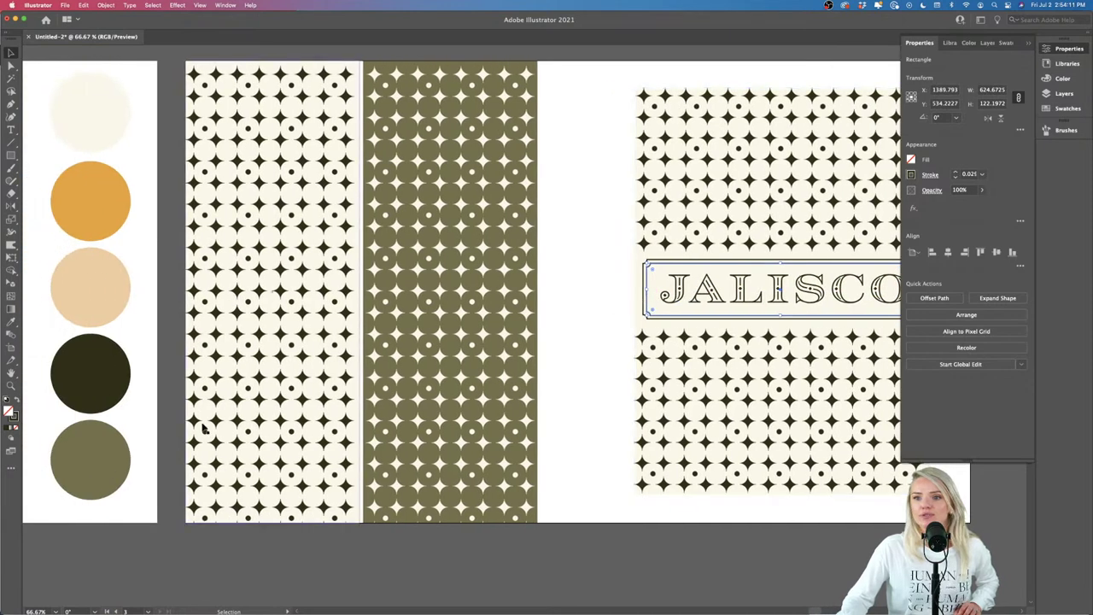
{"action": "key", "text": "i"}
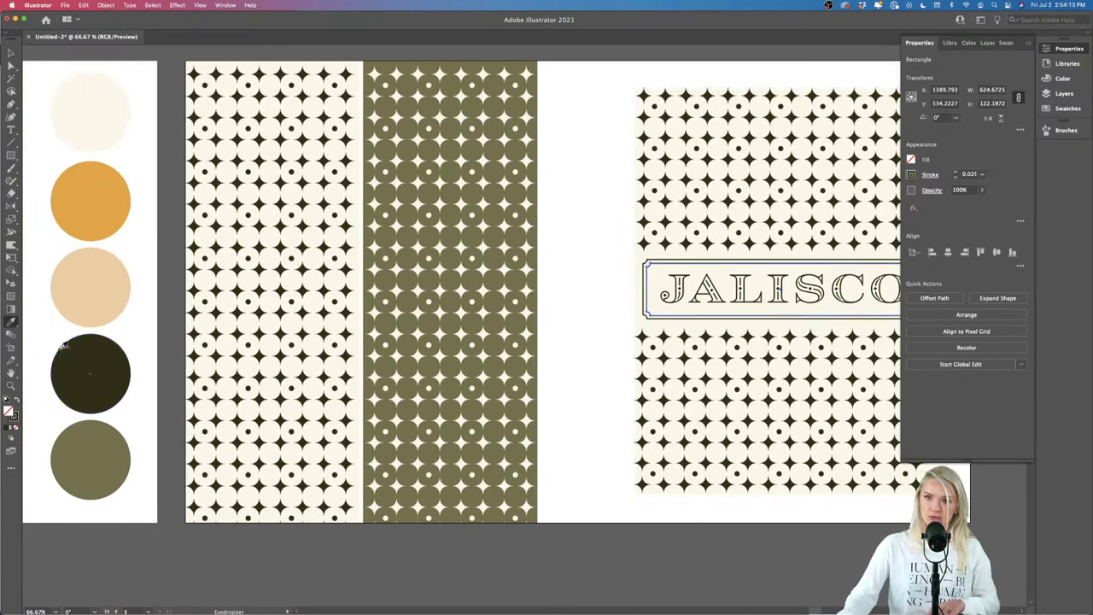
{"action": "left_click", "coordinate": [85, 285]}
{"action": "scroll", "coordinate": [92, 298], "scroll_direction": "right", "scroll_amount": 10}
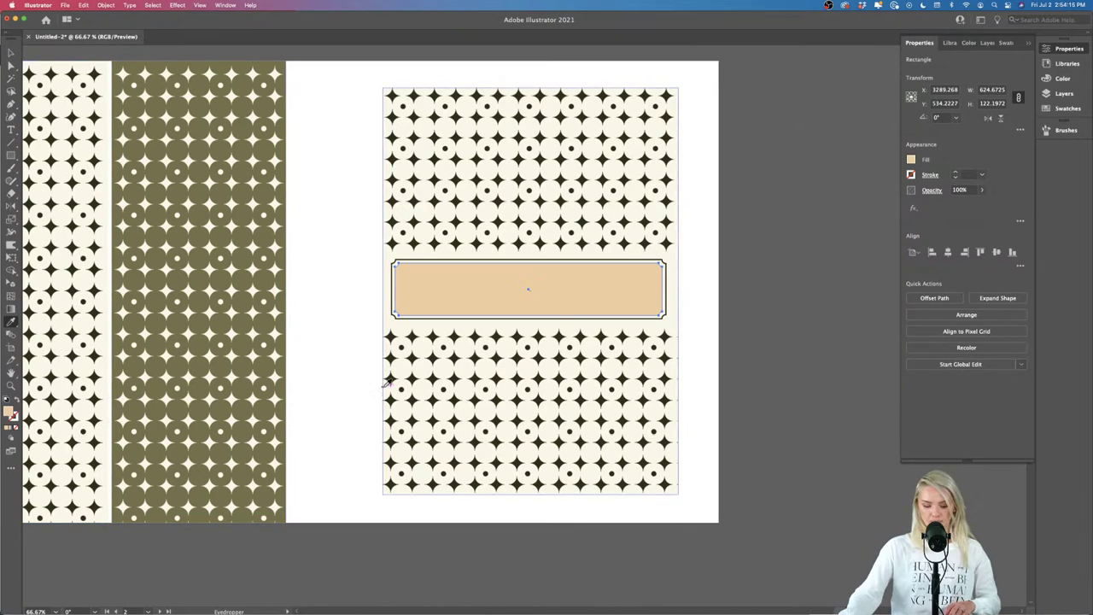
{"action": "left_click", "coordinate": [705, 366]}
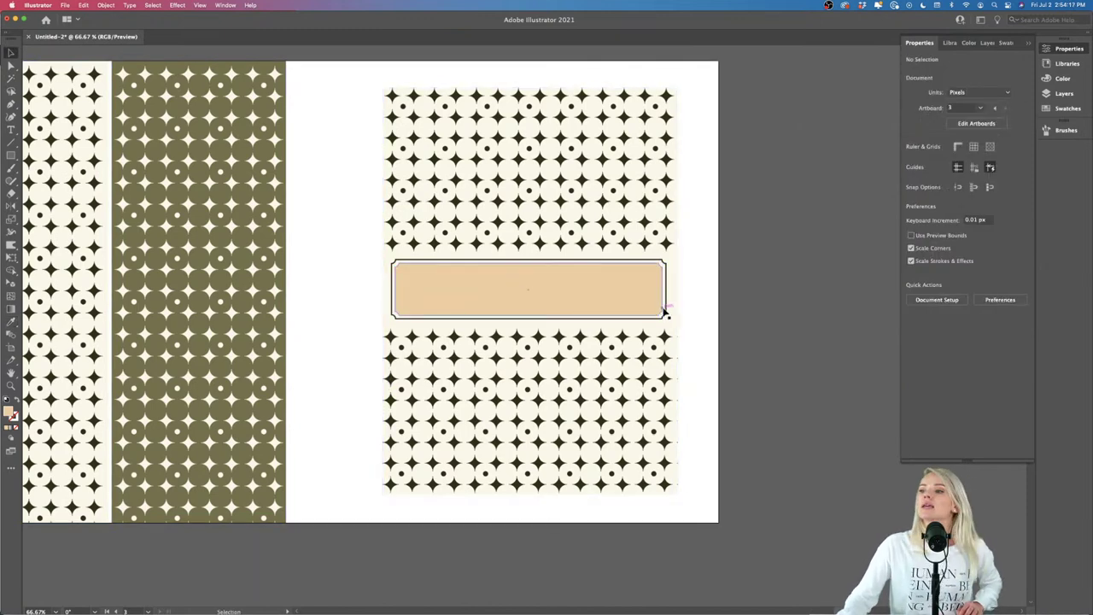
Step: Fill the inner wordmark frame with the cream sampled from the label background
{"action": "scroll", "coordinate": [658, 305], "scroll_direction": "up", "scroll_amount": 3}
{"action": "left_click", "coordinate": [658, 305]}
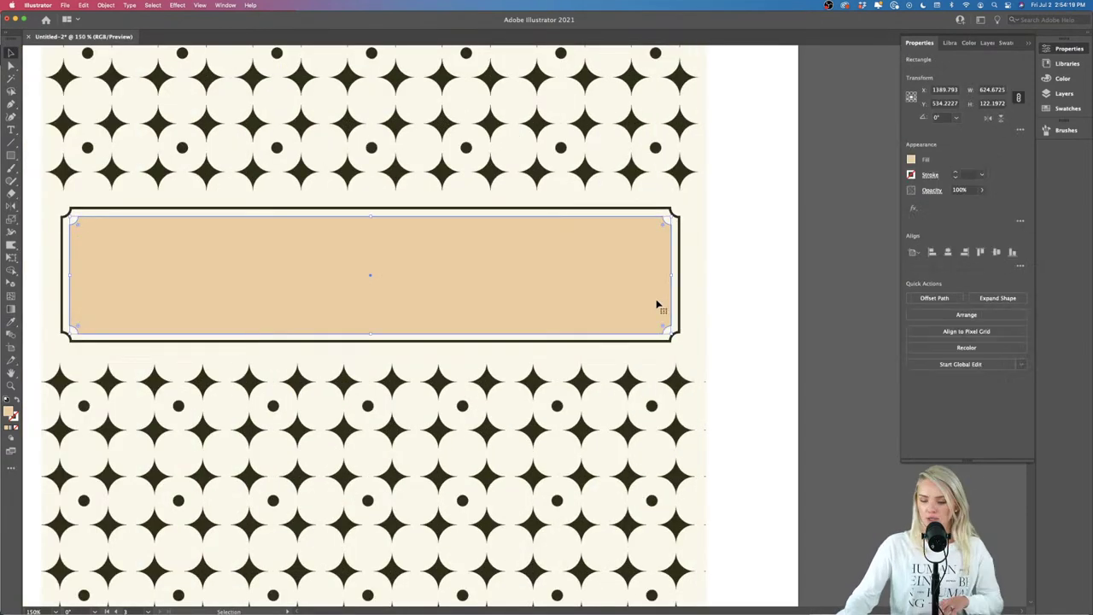
{"action": "key", "text": "i"}
{"action": "left_click", "coordinate": [696, 277]}
Step: Send the inner frame, outer frame and cream background rectangle to the back, behind the JALISCO lettering
{"action": "key", "text": "v"}
{"action": "left_click", "coordinate": [680, 297], "text": "shift"}
{"action": "left_click", "coordinate": [687, 297]}
{"action": "right_click", "coordinate": [690, 296]}
{"action": "mouse_move", "coordinate": [703, 432]}
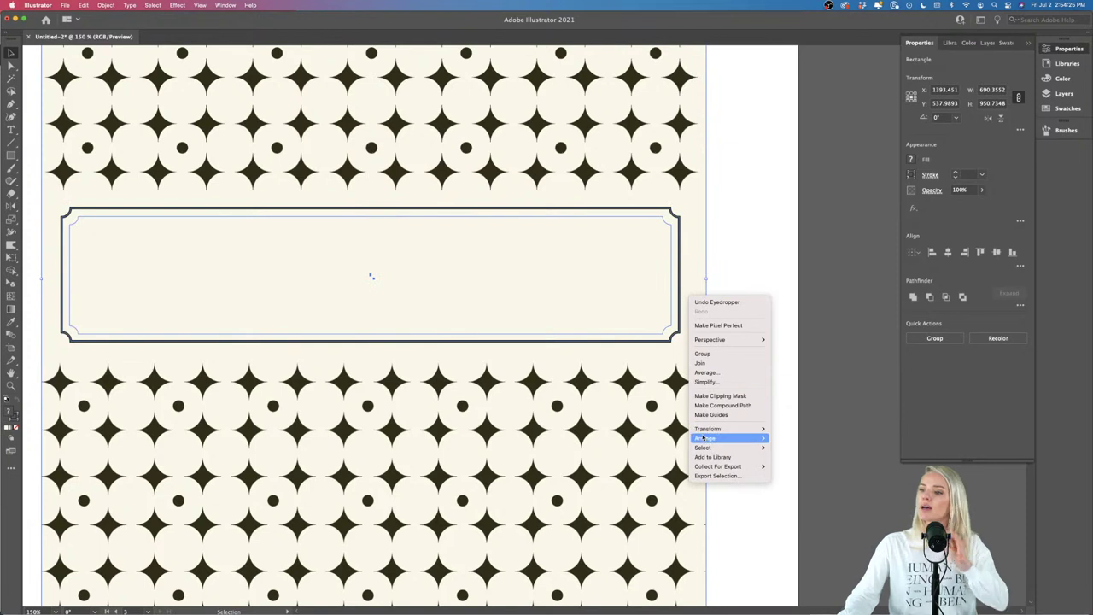
{"action": "key", "text": "super+3"}
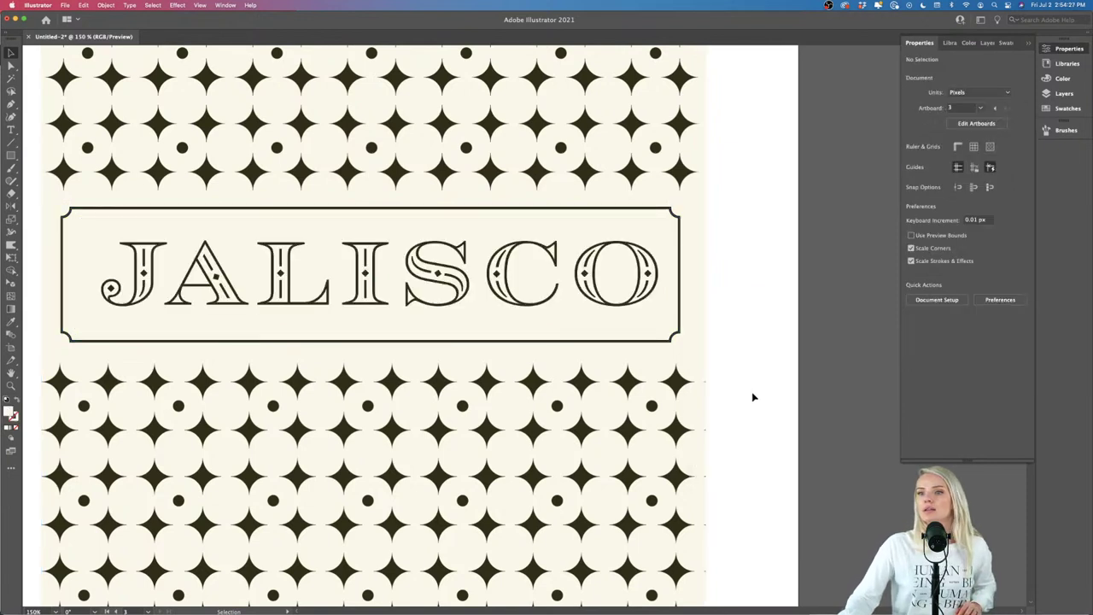
Step: Select the outer frame around the JALISCO wordmark
{"action": "left_click", "coordinate": [644, 325]}
{"action": "scroll", "coordinate": [642, 324], "scroll_direction": "left", "scroll_amount": 3}
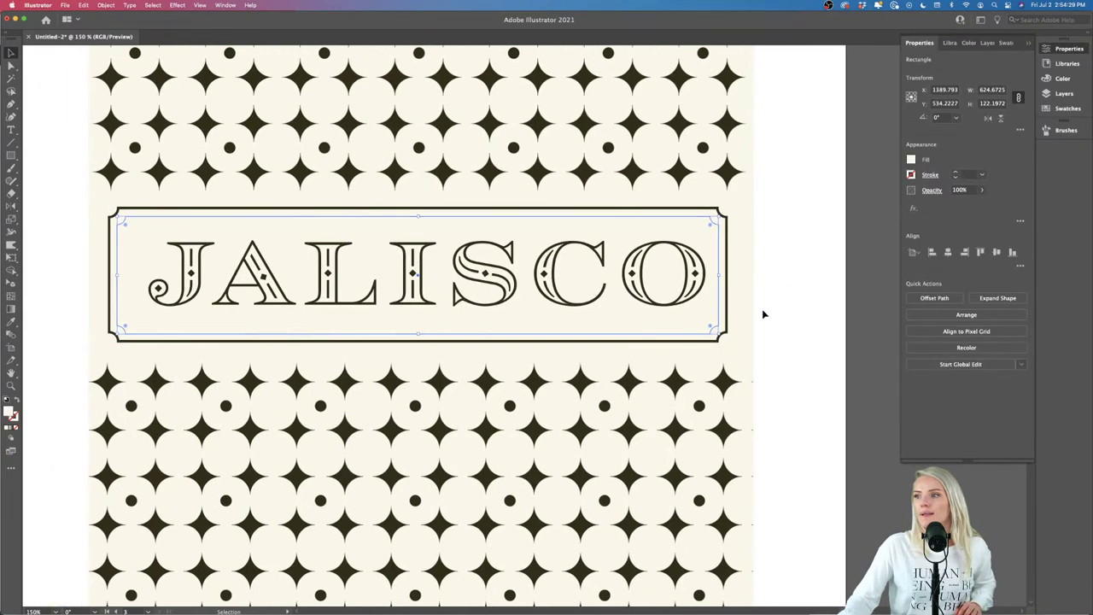
{"action": "left_click", "coordinate": [727, 313]}
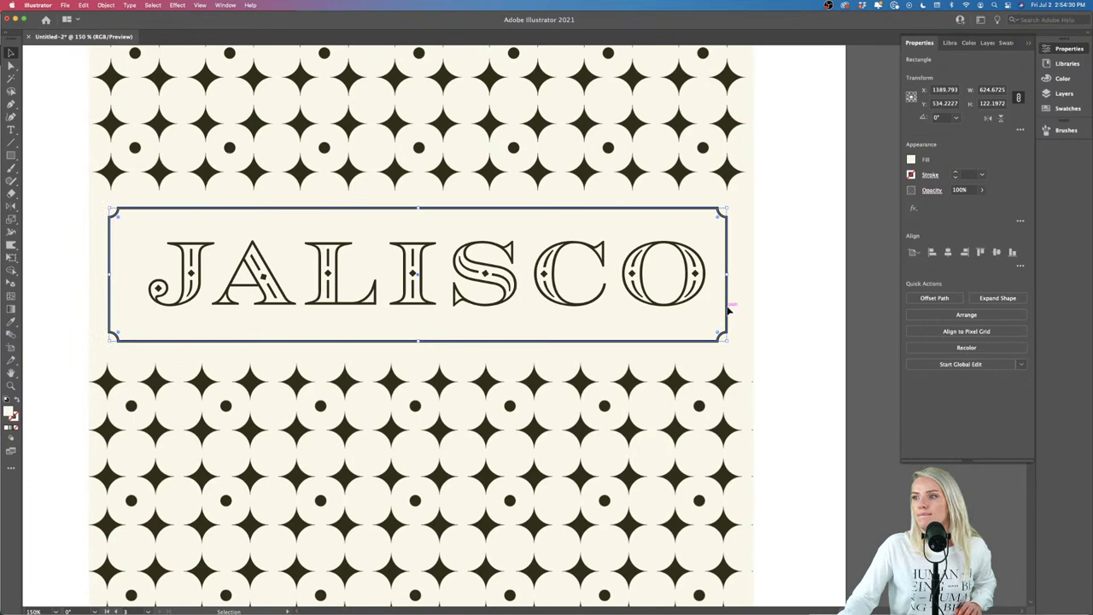
Step: Swap the fill and stroke of the outer rectangle around JALISCO to get a solid dark frame behind the cream rectangle
{"action": "left_click", "coordinate": [17, 401]}
{"action": "left_click", "coordinate": [814, 381]}
{"action": "key", "text": "super+minus"}
{"action": "key", "text": "super+minus"}
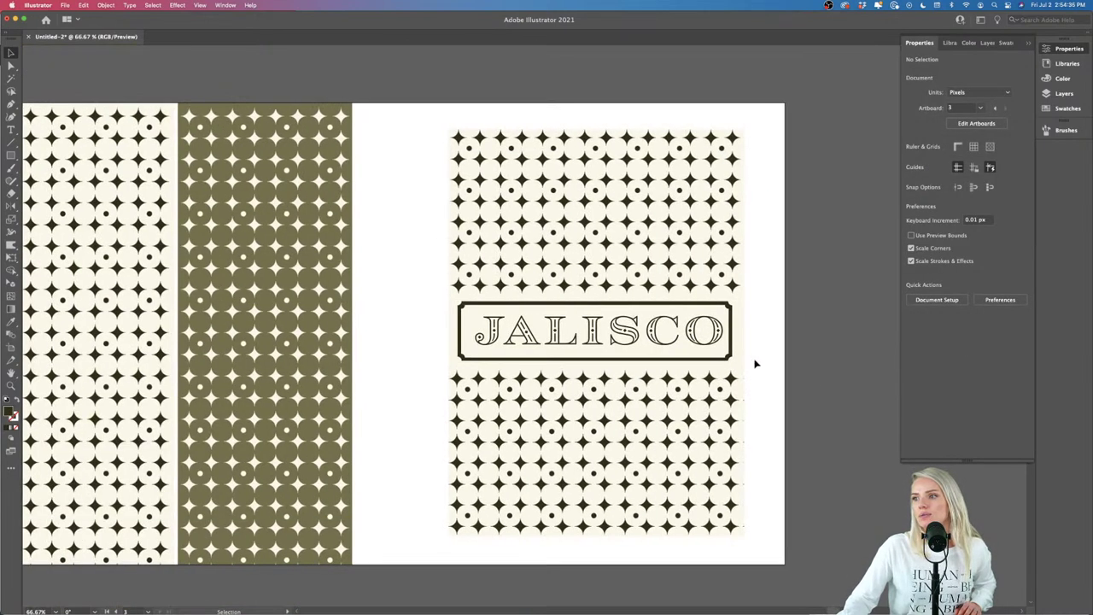
Step: Try adjusting the inner cream rectangle at its upper-right corner within the JALISCO frame
{"action": "scroll", "coordinate": [754, 362], "scroll_direction": "up", "scroll_amount": 2}
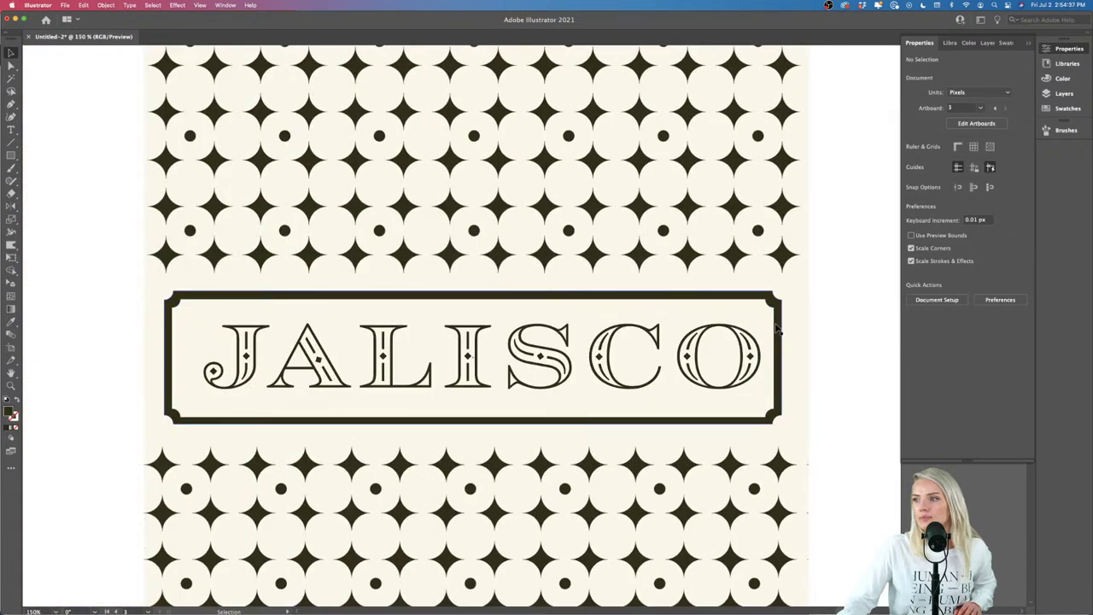
{"action": "left_click", "coordinate": [769, 355]}
{"action": "left_click_drag", "start_coordinate": [773, 299], "coordinate": [775, 299]}
{"action": "left_click", "coordinate": [841, 402]}
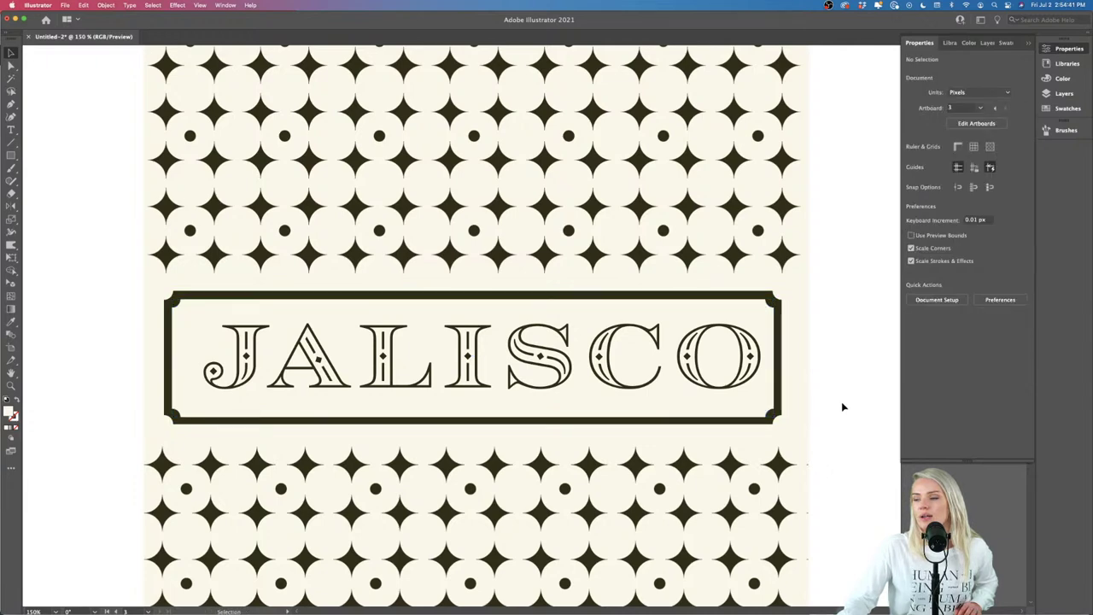
{"action": "scroll", "coordinate": [841, 401], "scroll_direction": "down", "scroll_amount": 2}
{"action": "scroll", "coordinate": [841, 401], "scroll_direction": "down", "scroll_amount": 1}
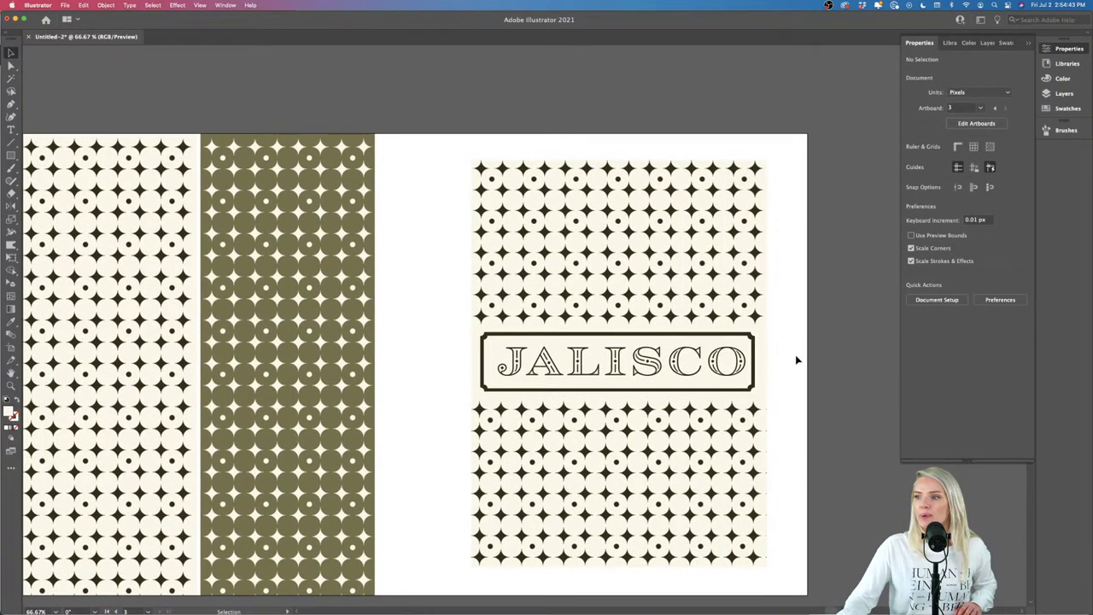
Step: Copy a dot from the upper grid repeat and place it in the notch at the JALISCO frame's upper-right corner
{"action": "scroll", "coordinate": [781, 331], "scroll_direction": "up", "scroll_amount": 3}
{"action": "double_click", "coordinate": [704, 294]}
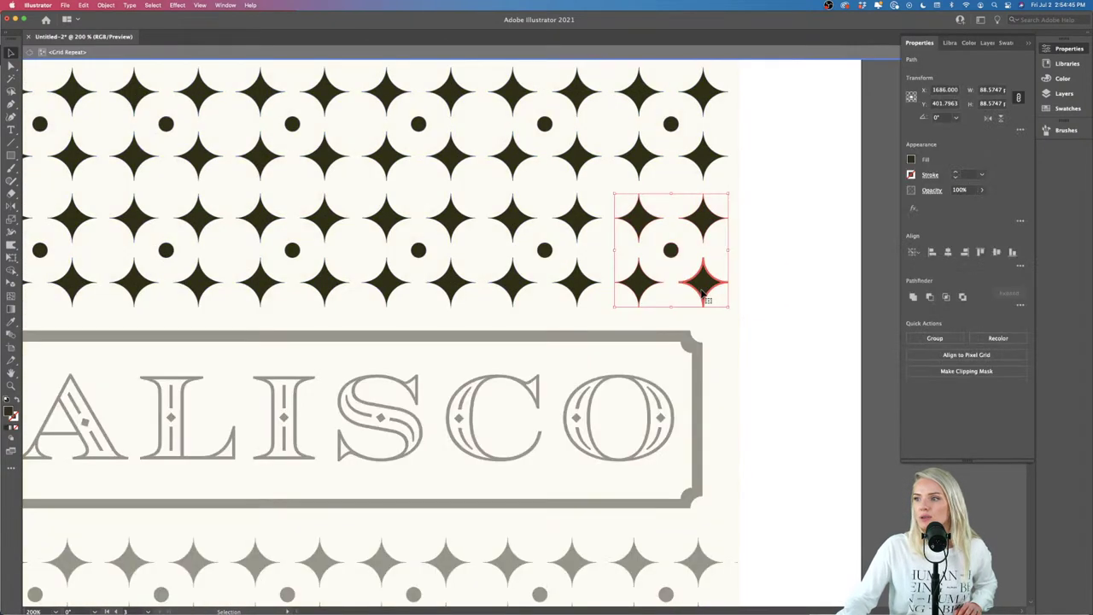
{"action": "double_click", "coordinate": [671, 251]}
{"action": "left_click", "coordinate": [810, 336]}
{"action": "double_click", "coordinate": [793, 354]}
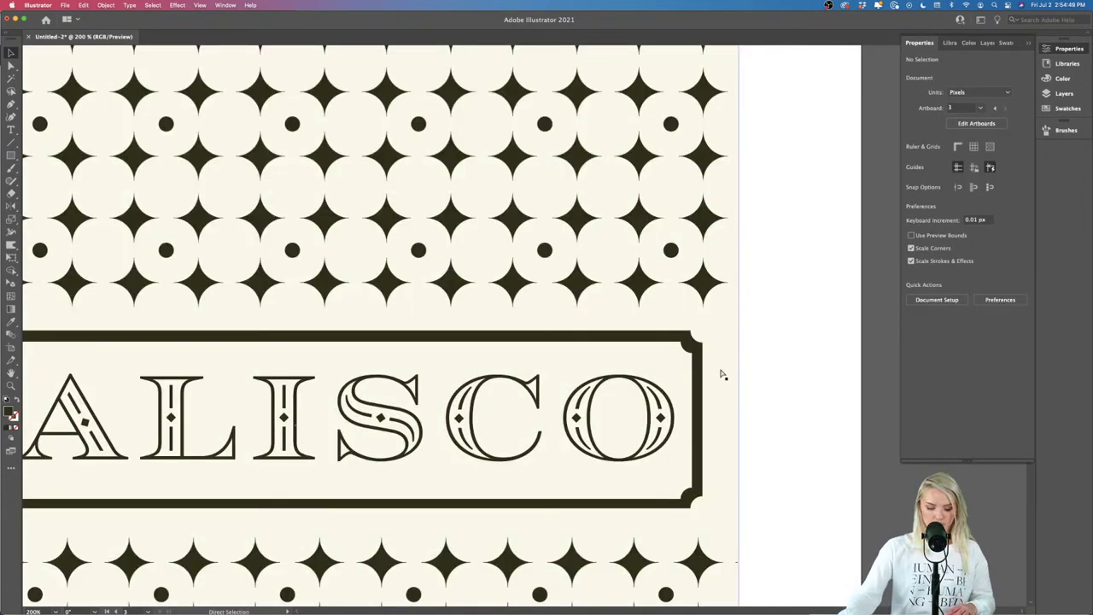
{"action": "key", "text": "l"}
{"action": "left_click_drag", "start_coordinate": [523, 323], "coordinate": [702, 330]}
{"action": "left_click", "coordinate": [786, 380]}
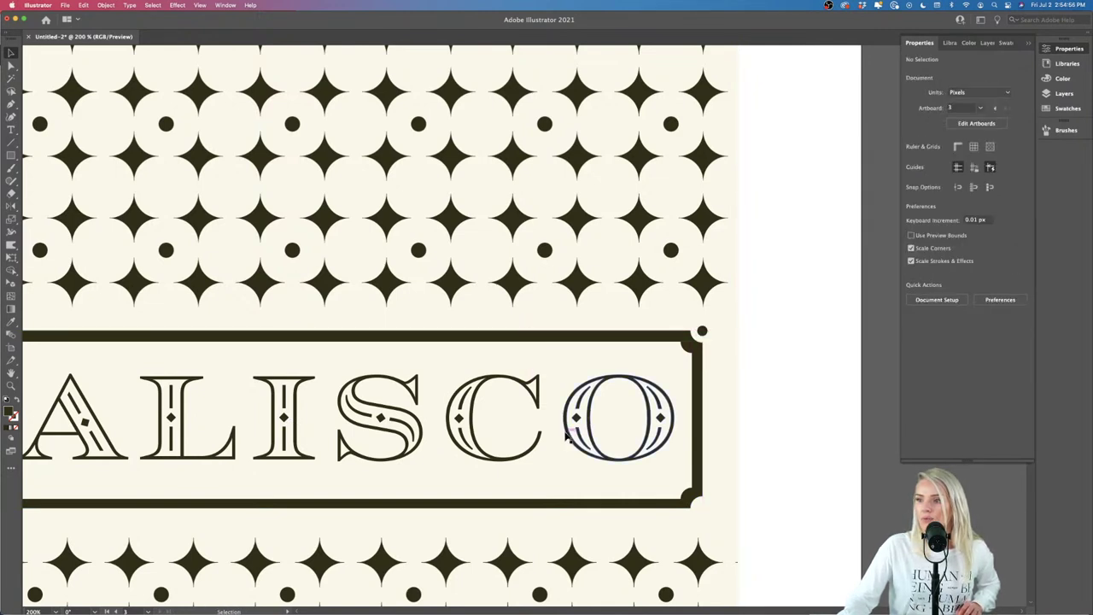
Step: Copy the small diamond ornament inside the letter O of JALISCO
{"action": "scroll", "coordinate": [577, 420], "scroll_direction": "up", "scroll_amount": 5}
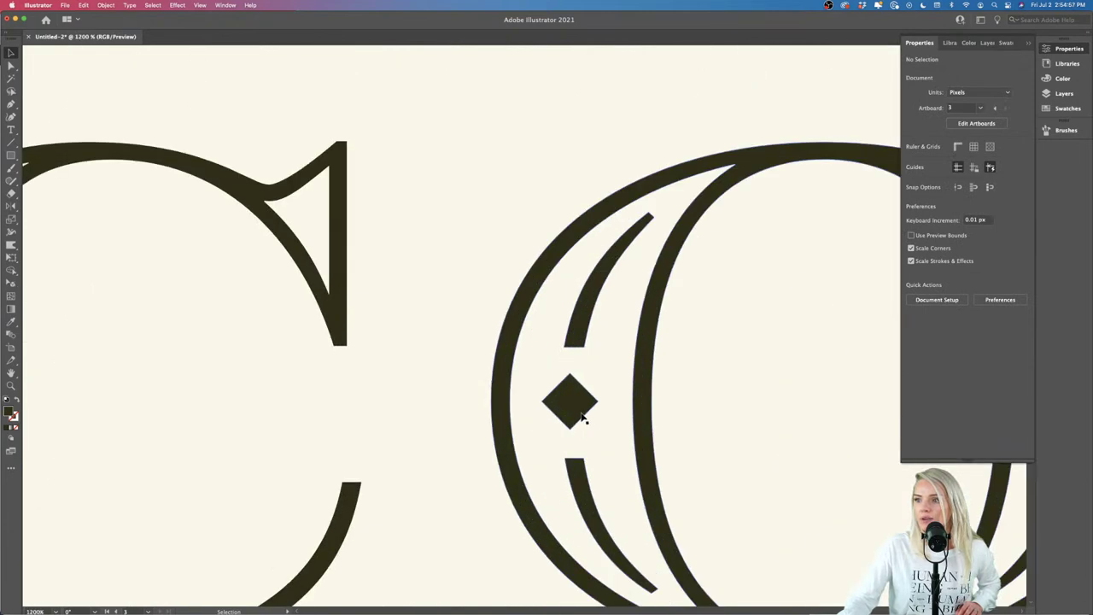
{"action": "double_click", "coordinate": [577, 419]}
{"action": "left_click", "coordinate": [577, 416]}
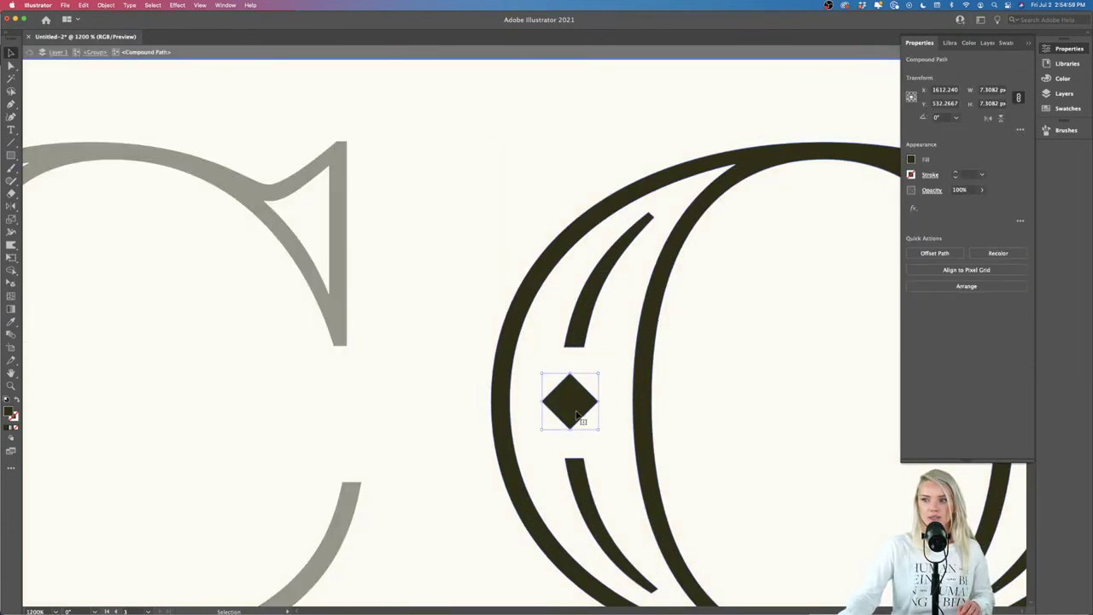
{"action": "scroll", "coordinate": [596, 444], "scroll_direction": "down", "scroll_amount": 5}
{"action": "double_click", "coordinate": [671, 417]}
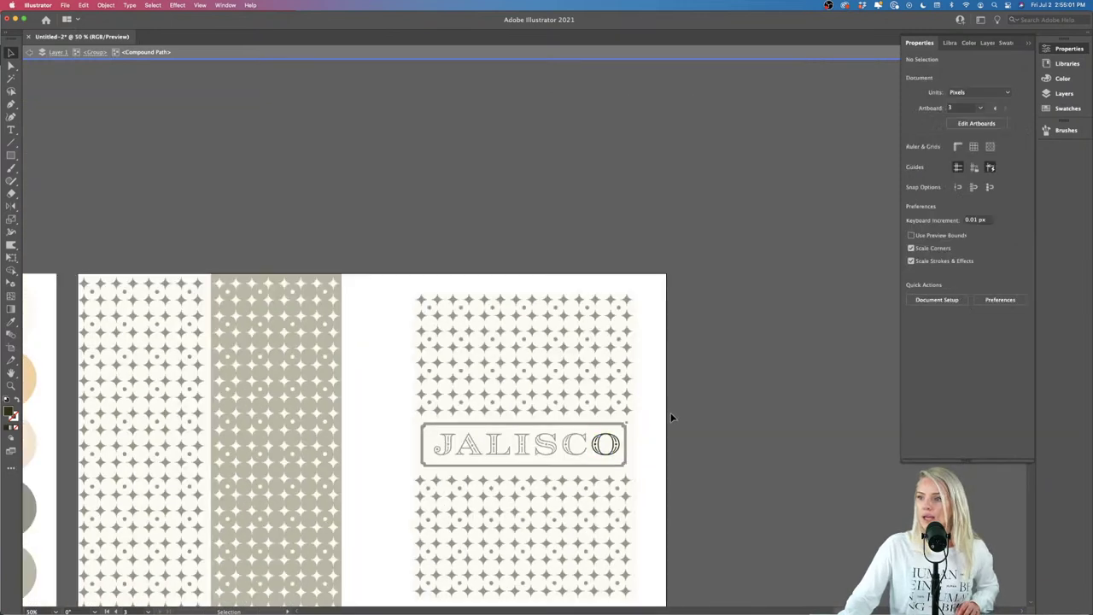
Step: Replace the dot in the upper grid repeat's source tile with the copied diamond, centred between the four stars
{"action": "scroll", "coordinate": [610, 408], "scroll_direction": "up", "scroll_amount": 5}
{"action": "scroll", "coordinate": [608, 408], "scroll_direction": "right", "scroll_amount": 2}
{"action": "double_click", "coordinate": [576, 405]}
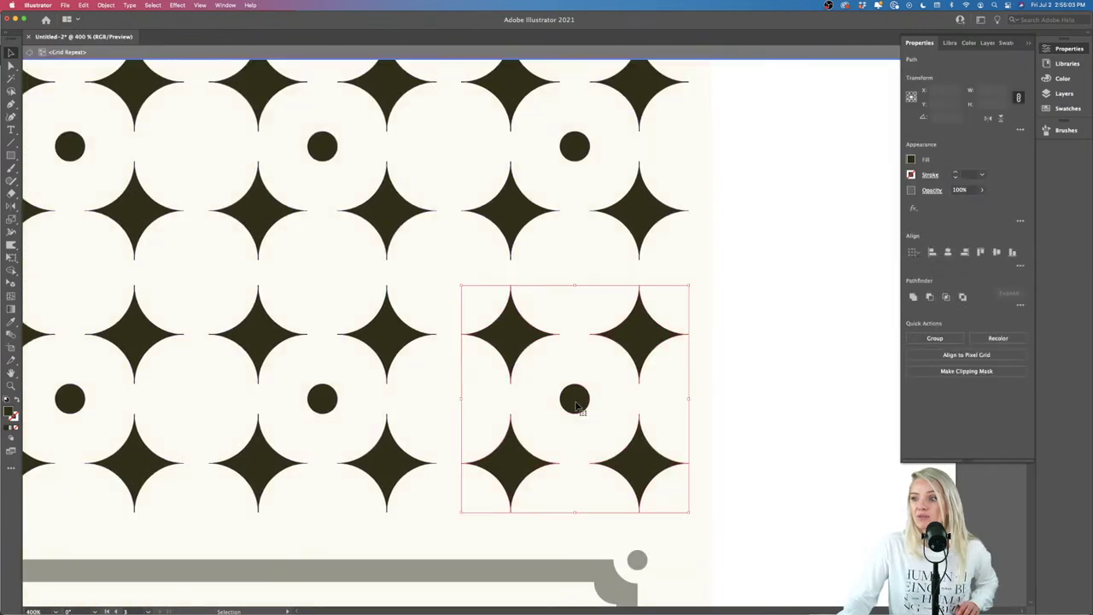
{"action": "double_click", "coordinate": [575, 402]}
{"action": "key", "text": "BackSpace"}
{"action": "key", "text": "super+v"}
{"action": "left_click_drag", "start_coordinate": [524, 326], "coordinate": [589, 400]}
{"action": "left_click_drag", "start_coordinate": [581, 402], "coordinate": [581, 406]}
{"action": "key", "text": "Escape"}
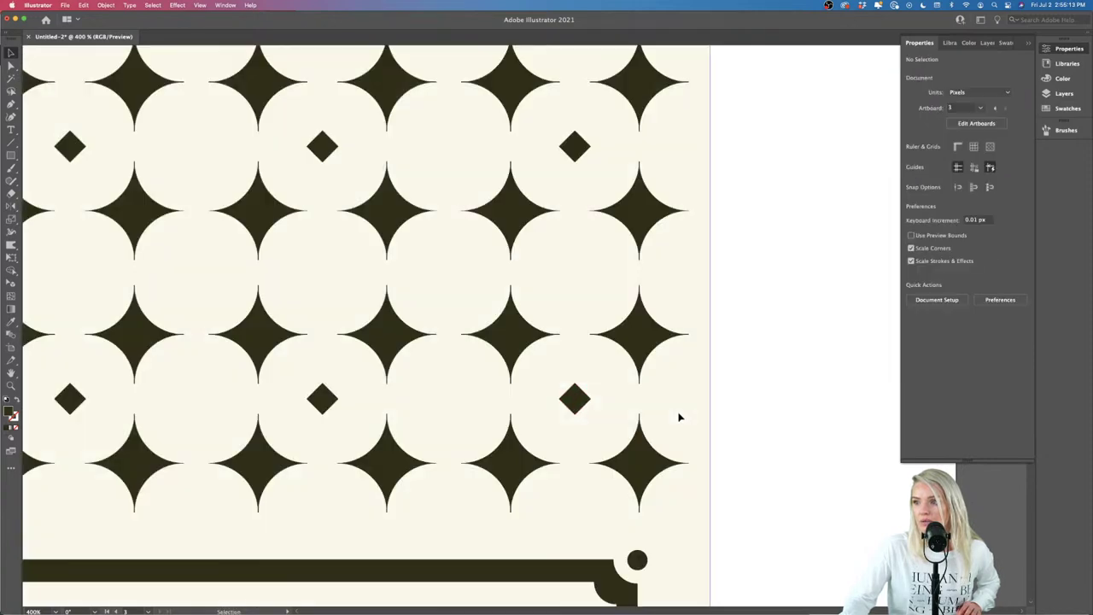
Step: Replace the dotted pattern below the JALISCO frame with a copy of the upper diamond pattern, aligned vertically with it
{"action": "scroll", "coordinate": [755, 425], "scroll_direction": "down", "scroll_amount": 8}
{"action": "scroll", "coordinate": [755, 426], "scroll_direction": "up", "scroll_amount": 8}
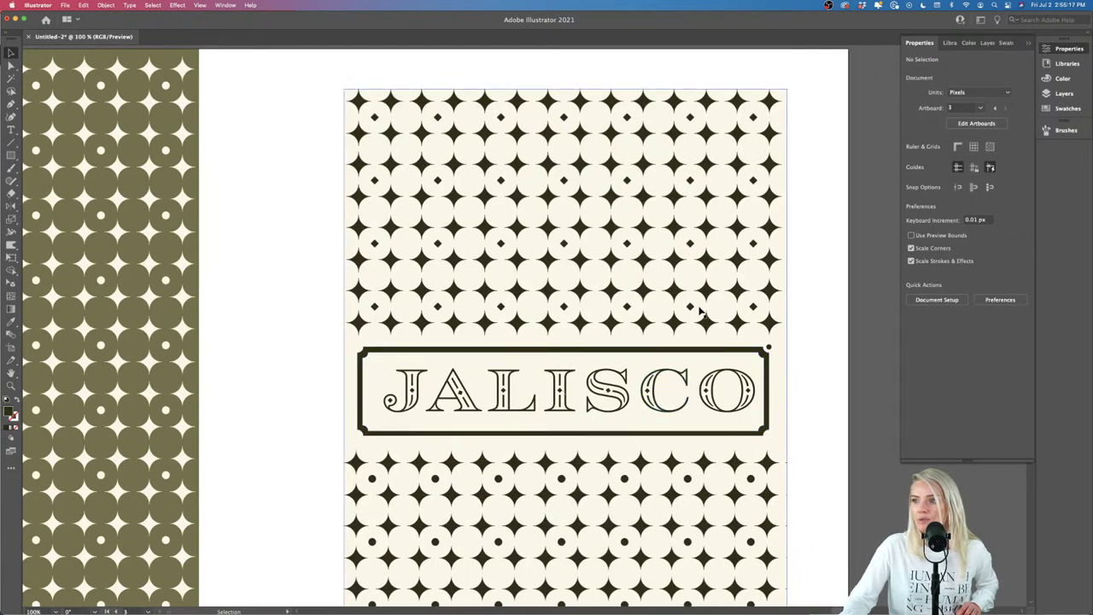
{"action": "scroll", "coordinate": [829, 415], "scroll_direction": "down", "scroll_amount": 1}
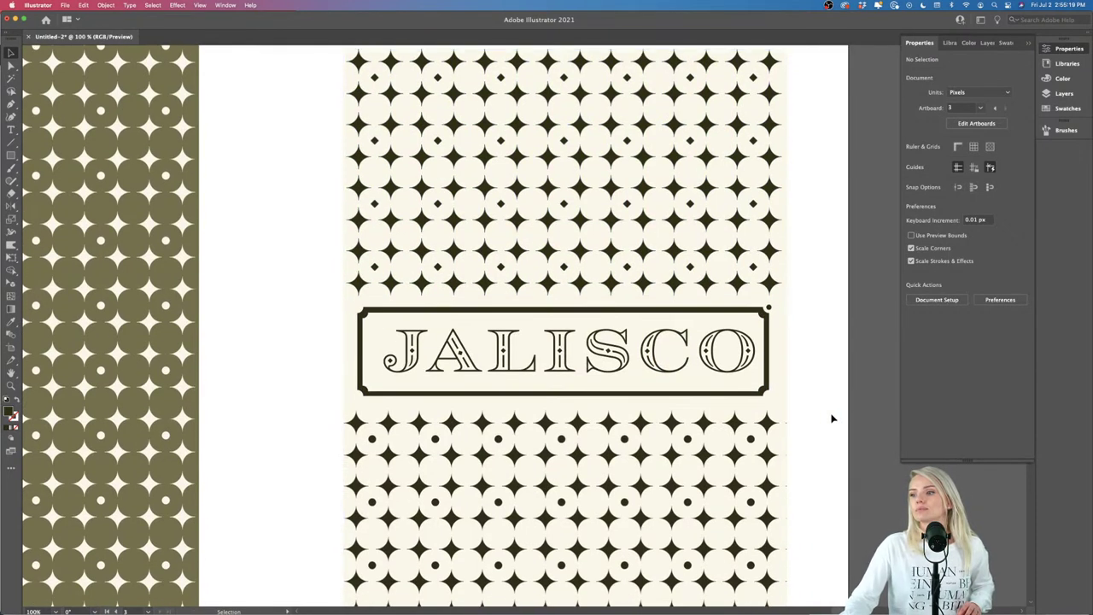
{"action": "left_click", "coordinate": [767, 464]}
{"action": "left_click_drag", "start_coordinate": [767, 463], "coordinate": [766, 429]}
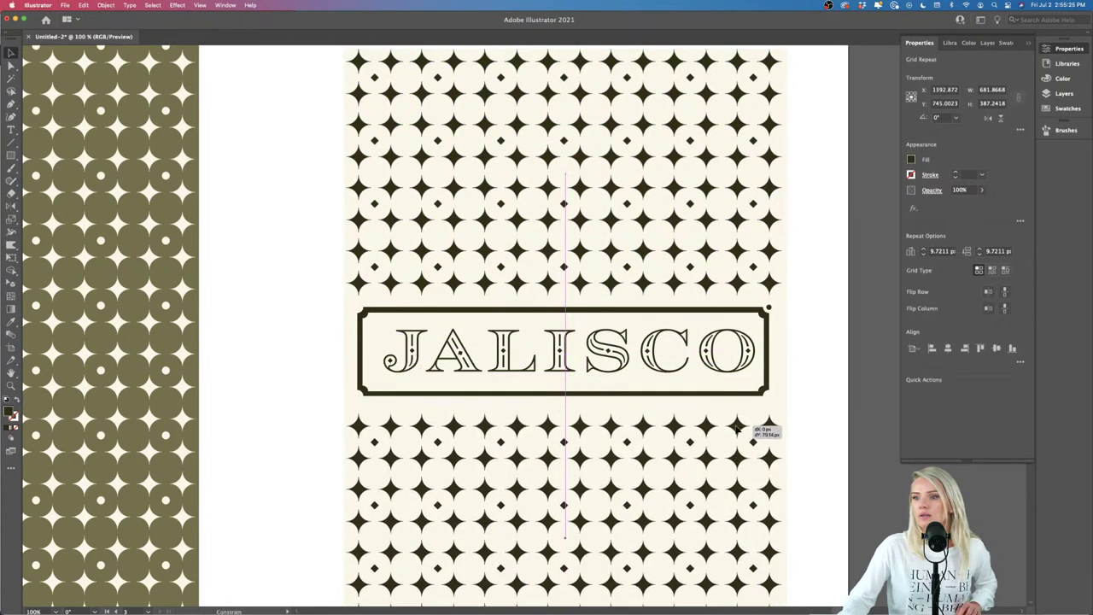
{"action": "left_click", "coordinate": [815, 427]}
Step: Shorten the upper pattern by raising its lower edge one tile row, widening the gap above the JALISCO frame
{"action": "key", "text": "super+minus"}
{"action": "key", "text": "super+minus"}
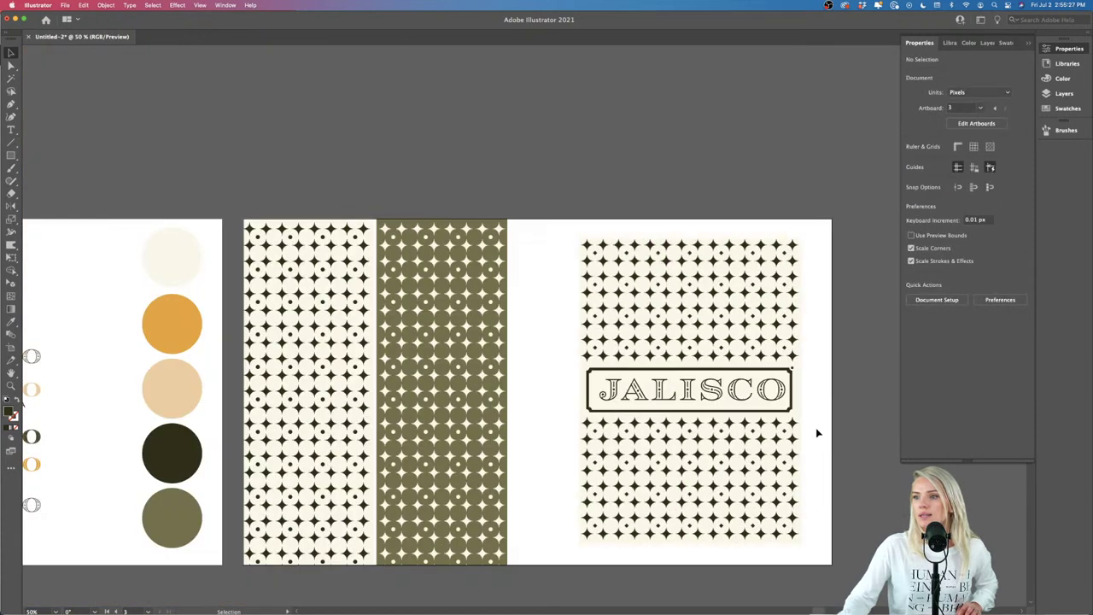
{"action": "scroll", "coordinate": [815, 433], "scroll_direction": "right", "scroll_amount": 2}
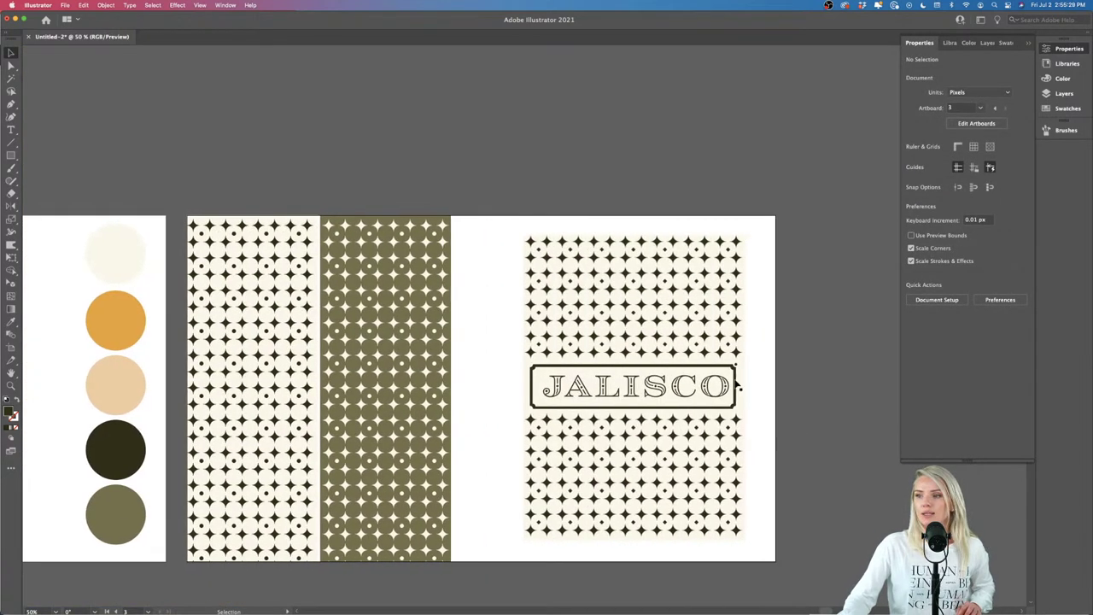
{"action": "left_click", "coordinate": [688, 359]}
{"action": "left_click_drag", "start_coordinate": [633, 359], "coordinate": [639, 329]}
Step: Shorten the lower pattern by one tile row and position it to match the gap above the JALISCO frame
{"action": "left_click", "coordinate": [630, 418]}
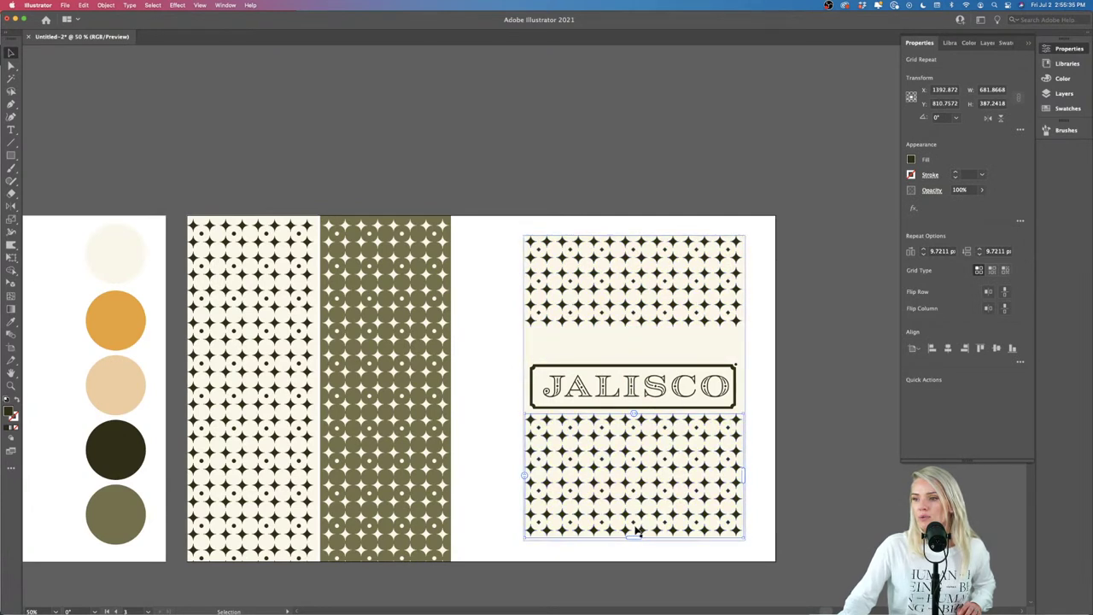
{"action": "mouse_move", "coordinate": [635, 538]}
{"action": "left_mouse_down"}
{"action": "mouse_move", "coordinate": [641, 502]}
{"action": "mouse_move", "coordinate": [642, 531]}
{"action": "left_mouse_up"}
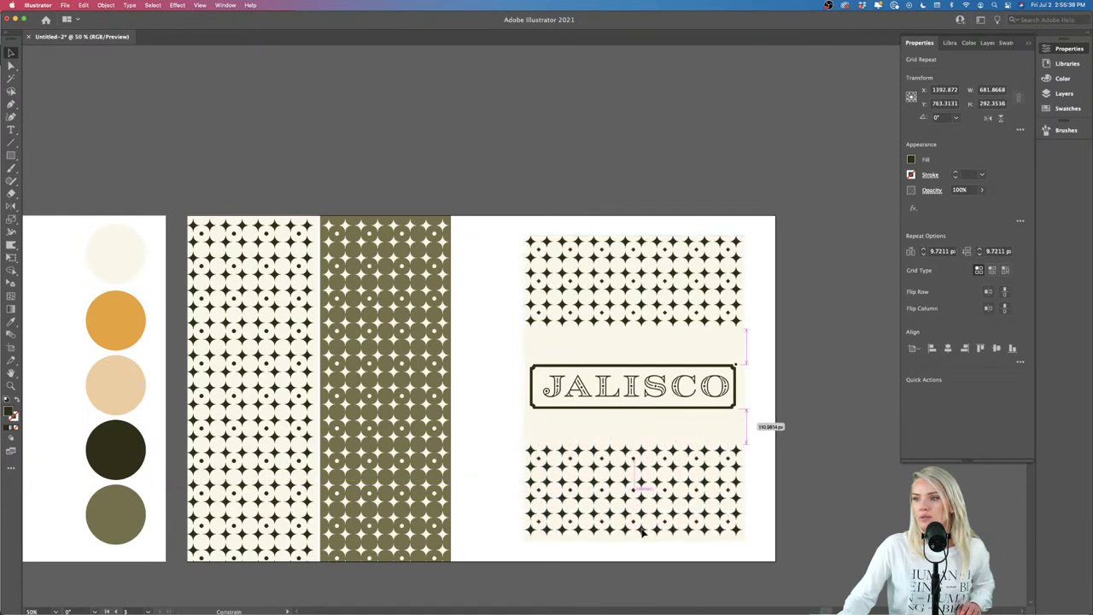
{"action": "left_click", "coordinate": [759, 517]}
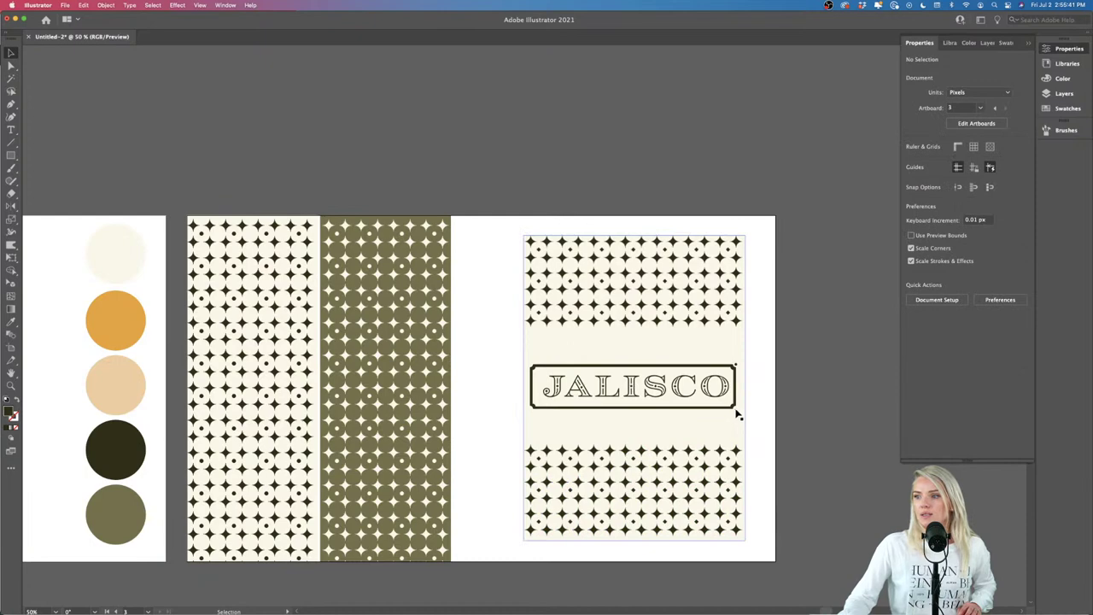
Step: Delete the dot at the JALISCO frame's upper-right corner
{"action": "scroll", "coordinate": [730, 410], "scroll_direction": "up", "scroll_amount": 5}
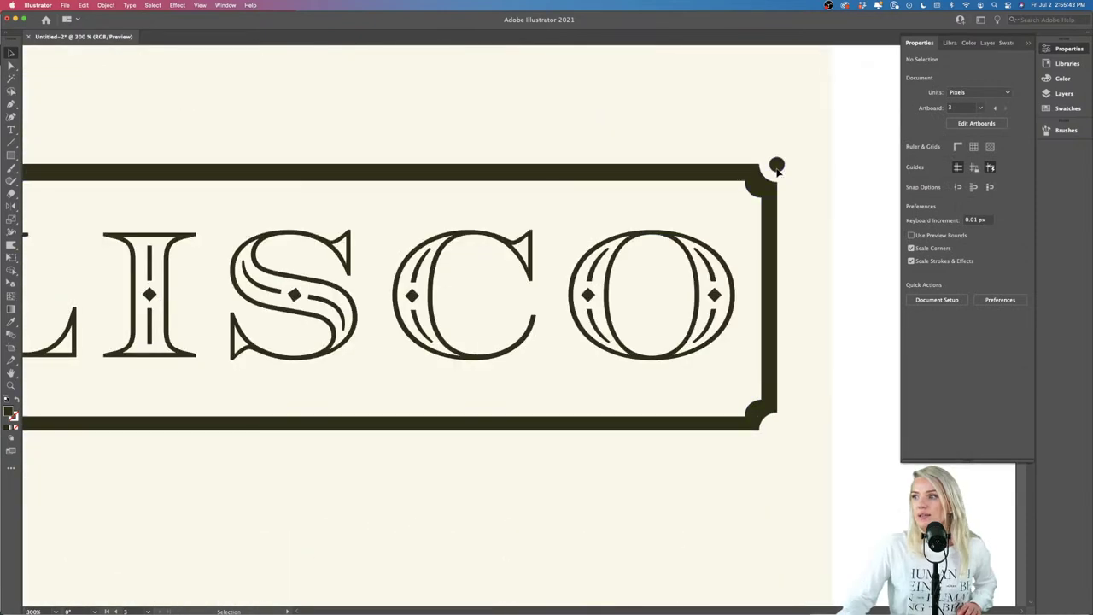
{"action": "left_click", "coordinate": [776, 167]}
{"action": "left_click", "coordinate": [789, 167]}
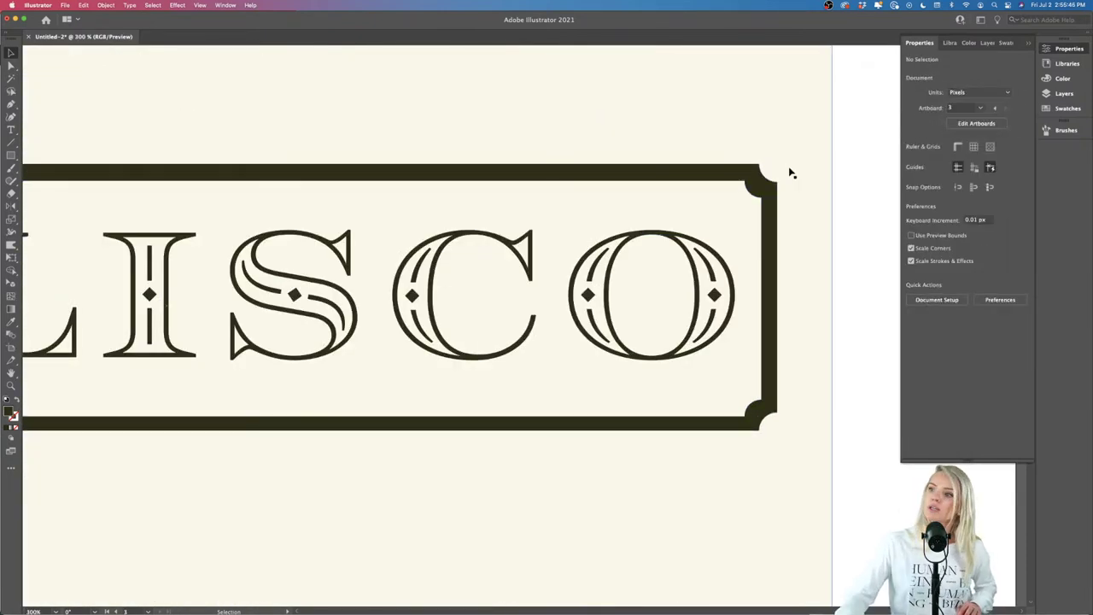
Step: Enlarge the inner cream rectangle at its upper-right and lower-left corners to thin the JALISCO frame's border evenly
{"action": "left_click", "coordinate": [750, 205]}
{"action": "left_click_drag", "start_coordinate": [758, 182], "coordinate": [769, 173]}
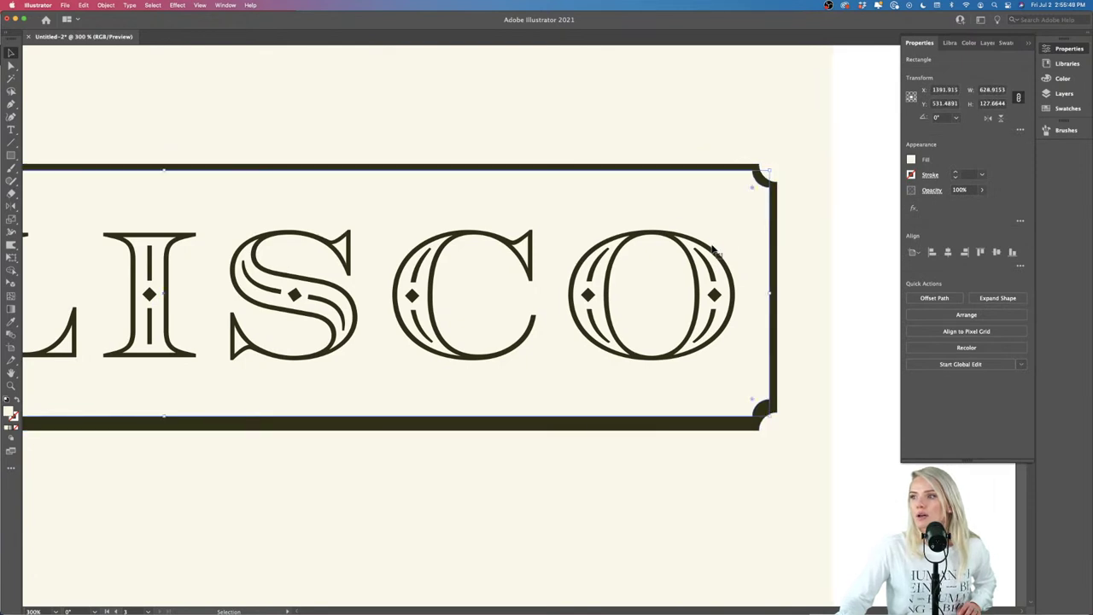
{"action": "scroll", "coordinate": [720, 245], "scroll_direction": "left", "scroll_amount": 10}
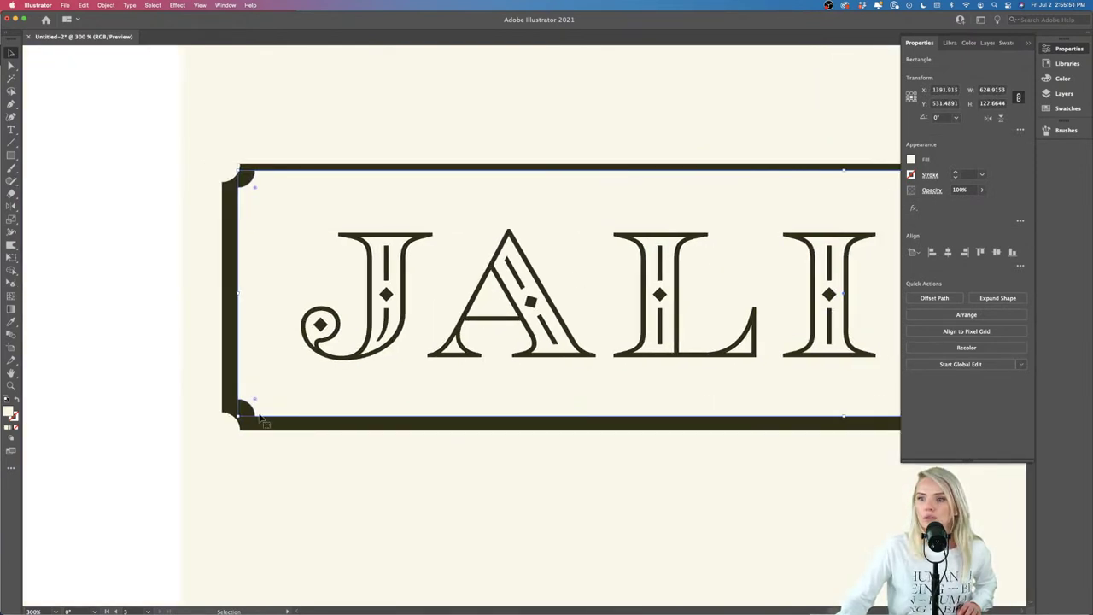
{"action": "left_click_drag", "start_coordinate": [238, 418], "coordinate": [229, 424]}
{"action": "scroll", "coordinate": [273, 435], "scroll_direction": "down", "scroll_amount": 8}
{"action": "left_click", "coordinate": [628, 437]}
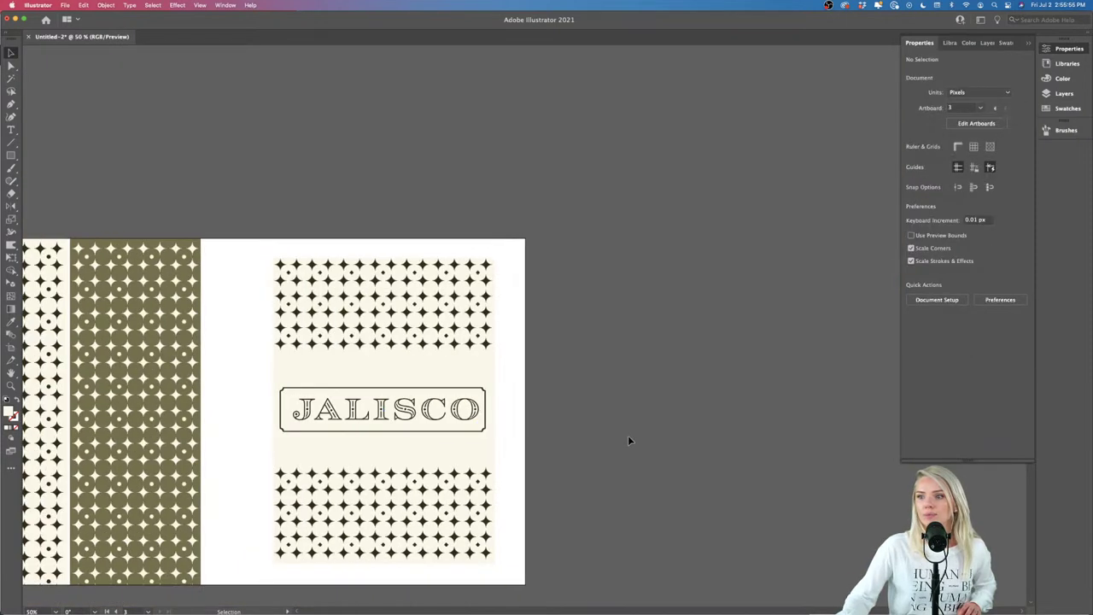
Step: Review the revised label layout against the earlier JALISCO logo variations on the neighbouring artboard
{"action": "scroll", "coordinate": [481, 461], "scroll_direction": "up", "scroll_amount": 1}
{"action": "scroll", "coordinate": [481, 461], "scroll_direction": "down", "scroll_amount": 2}
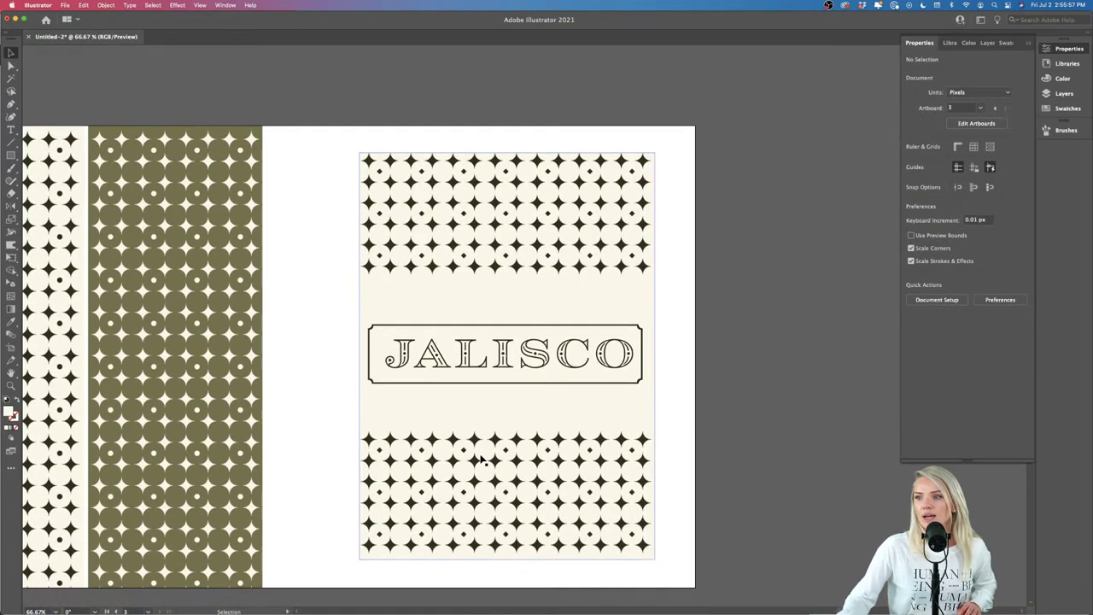
{"action": "scroll", "coordinate": [482, 461], "scroll_direction": "down", "scroll_amount": 1}
{"action": "scroll", "coordinate": [481, 459], "scroll_direction": "down", "scroll_amount": 1}
{"action": "scroll", "coordinate": [481, 459], "scroll_direction": "down", "scroll_amount": 2}
{"action": "scroll", "coordinate": [480, 460], "scroll_direction": "left", "scroll_amount": 5}
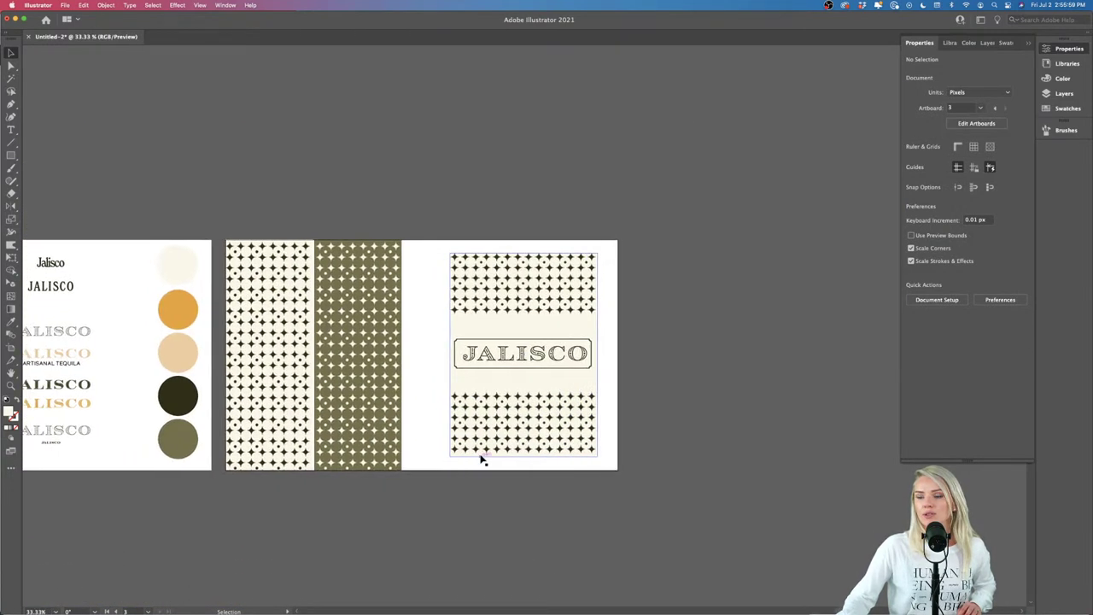
{"action": "scroll", "coordinate": [480, 459], "scroll_direction": "left", "scroll_amount": 5}
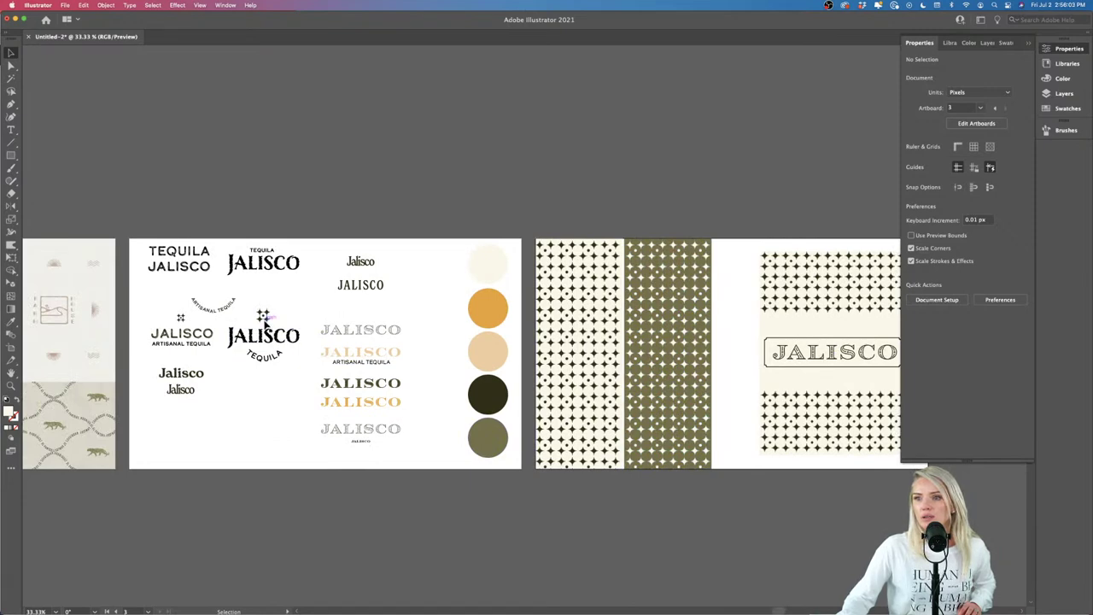
{"action": "scroll", "coordinate": [266, 323], "scroll_direction": "right", "scroll_amount": 5}
{"action": "scroll", "coordinate": [669, 334], "scroll_direction": "up", "scroll_amount": 2}
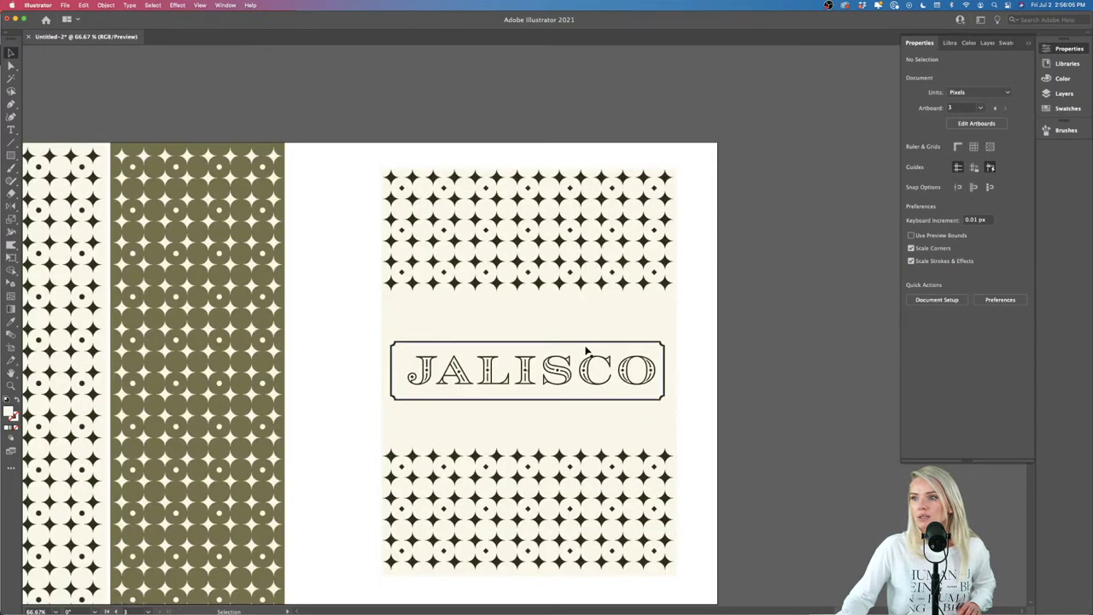
Step: Copy the four-star tile with its diamond from the upper pattern and place it small and centred above the JALISCO frame
{"action": "double_click", "coordinate": [537, 285]}
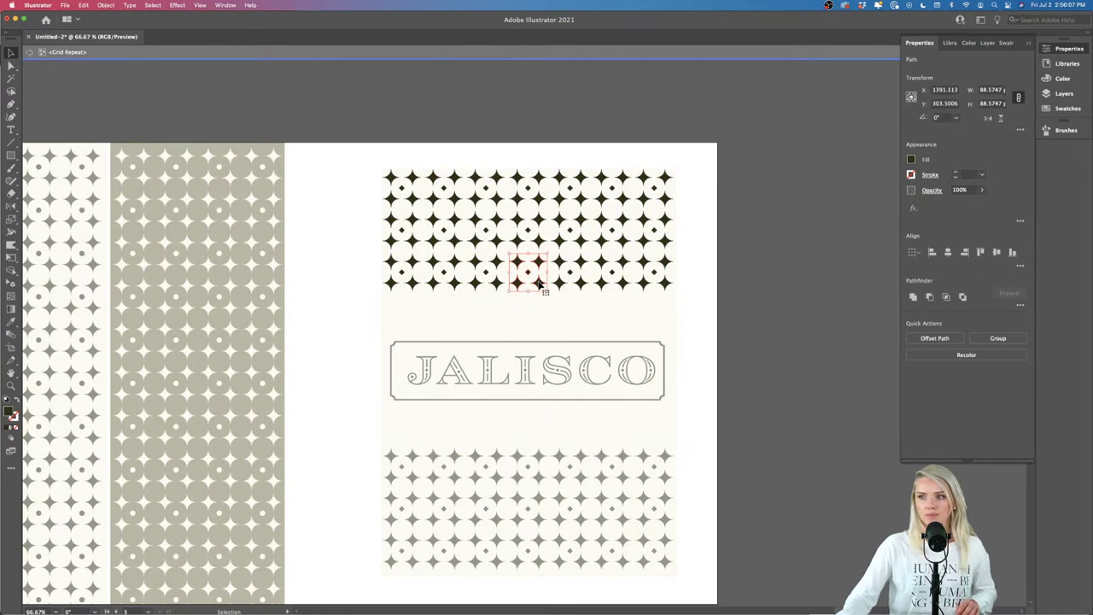
{"action": "double_click", "coordinate": [743, 373]}
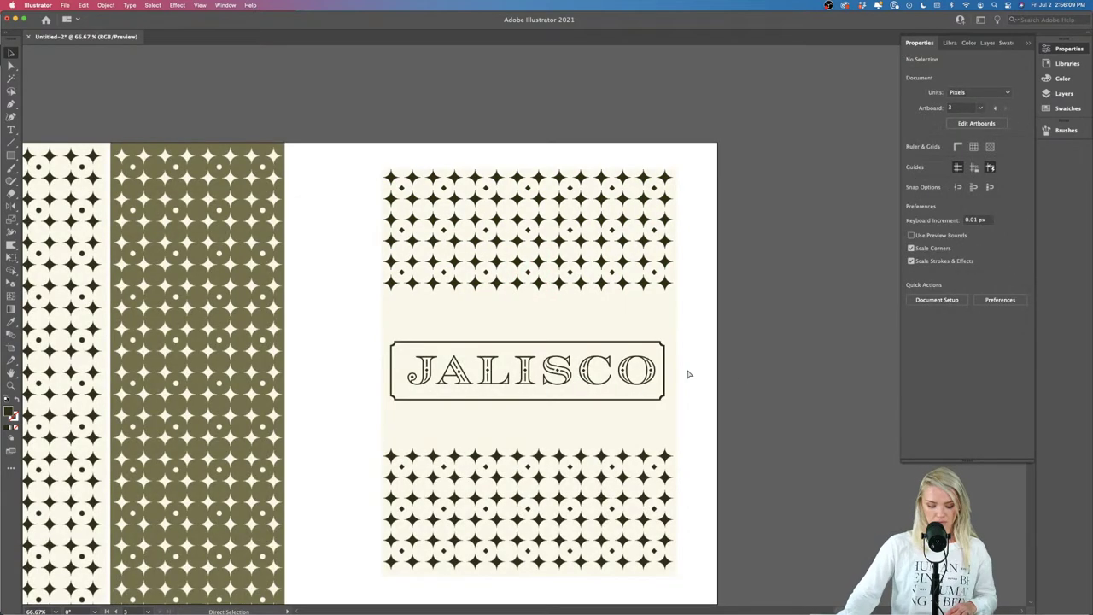
{"action": "key", "text": "ctrl+v"}
{"action": "left_click_drag", "start_coordinate": [549, 309], "coordinate": [530, 324]}
{"action": "left_click", "coordinate": [742, 347]}
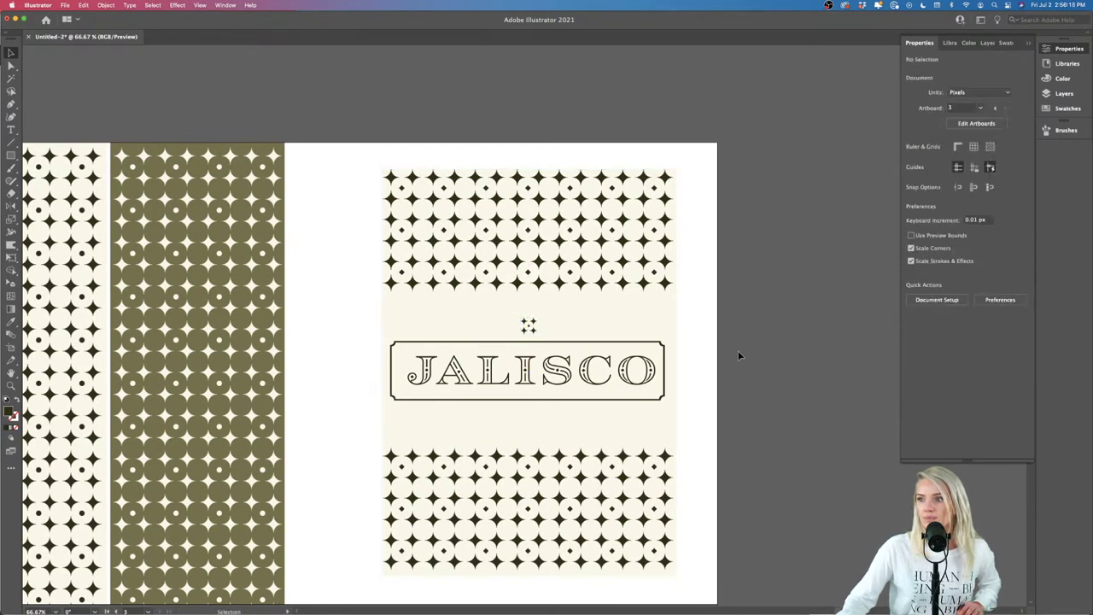
Step: Delete the small star motif above the JALISCO frame
{"action": "scroll", "coordinate": [734, 356], "scroll_direction": "left", "scroll_amount": 1}
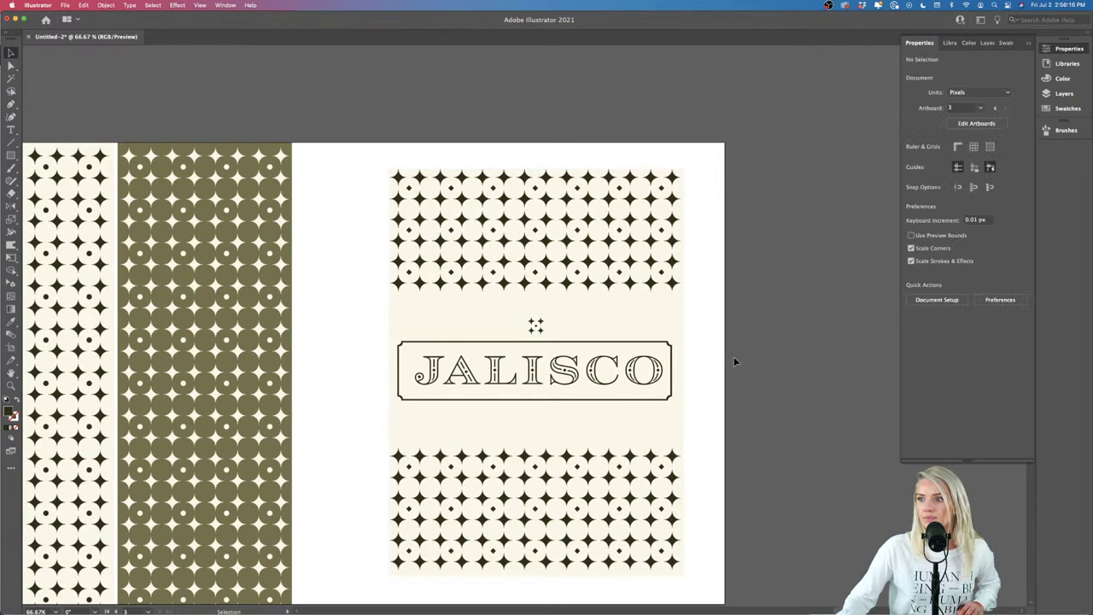
{"action": "left_click", "coordinate": [538, 329]}
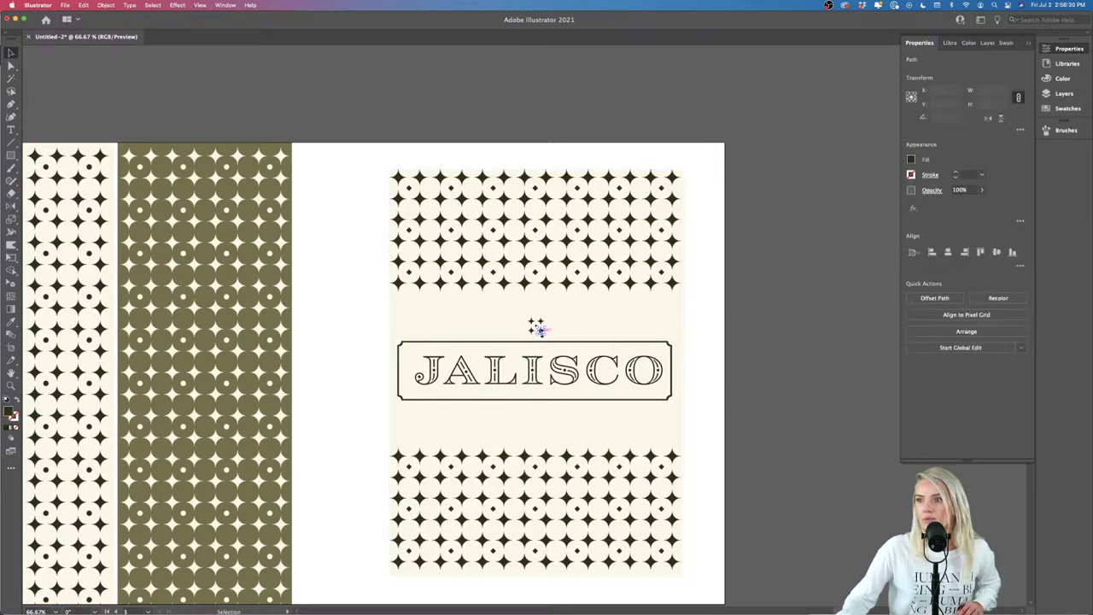
{"action": "left_click", "coordinate": [702, 329]}
{"action": "left_click", "coordinate": [506, 331]}
{"action": "left_click", "coordinate": [535, 325], "text": "shift"}
{"action": "key", "text": "Delete"}
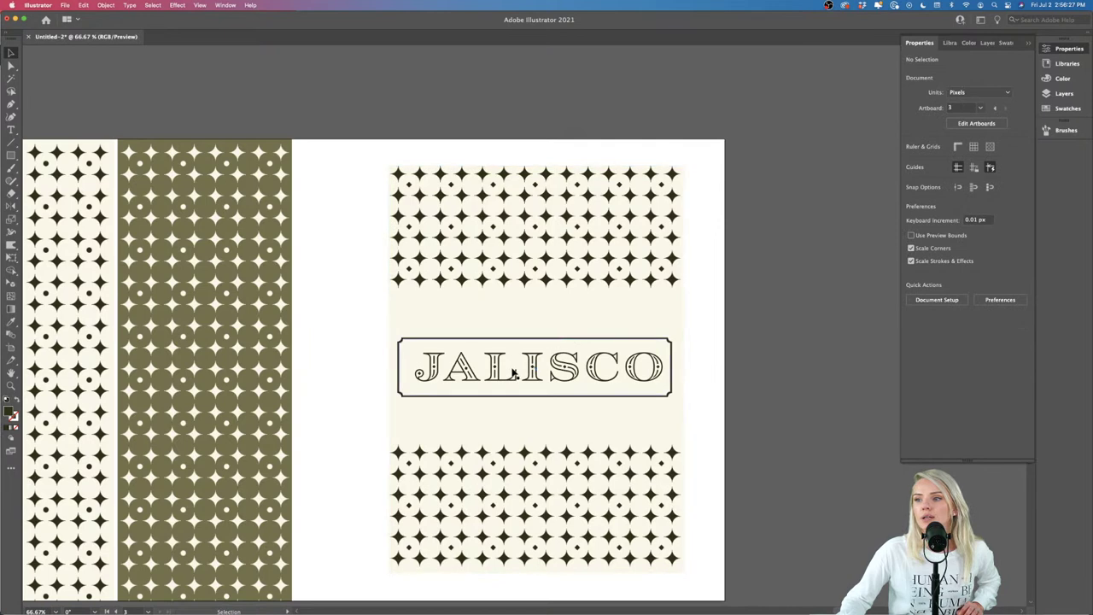
Step: Copy a single four-pointed star from the upper pattern and arrange five small copies, about 14.5 px high, in a row above the JALISCO frame
{"action": "key", "text": "super+equal"}
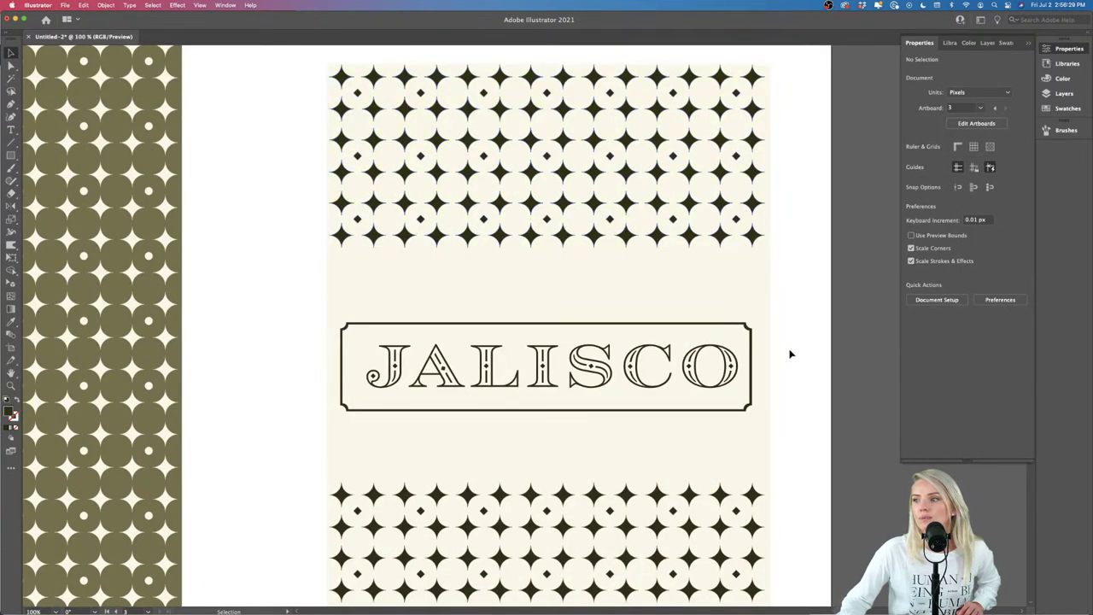
{"action": "double_click", "coordinate": [595, 235]}
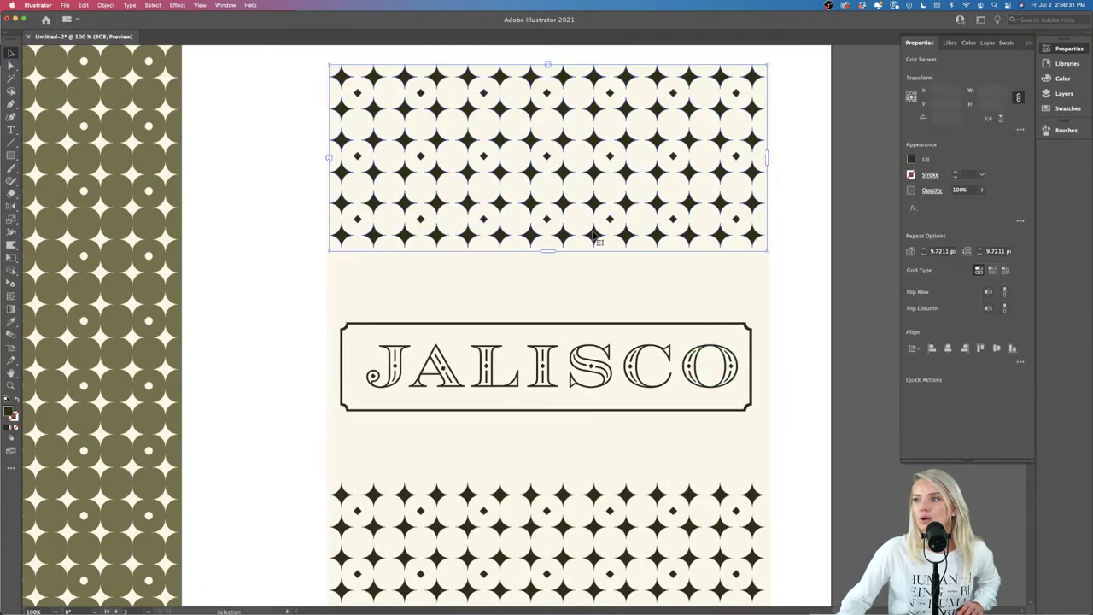
{"action": "double_click", "coordinate": [595, 236]}
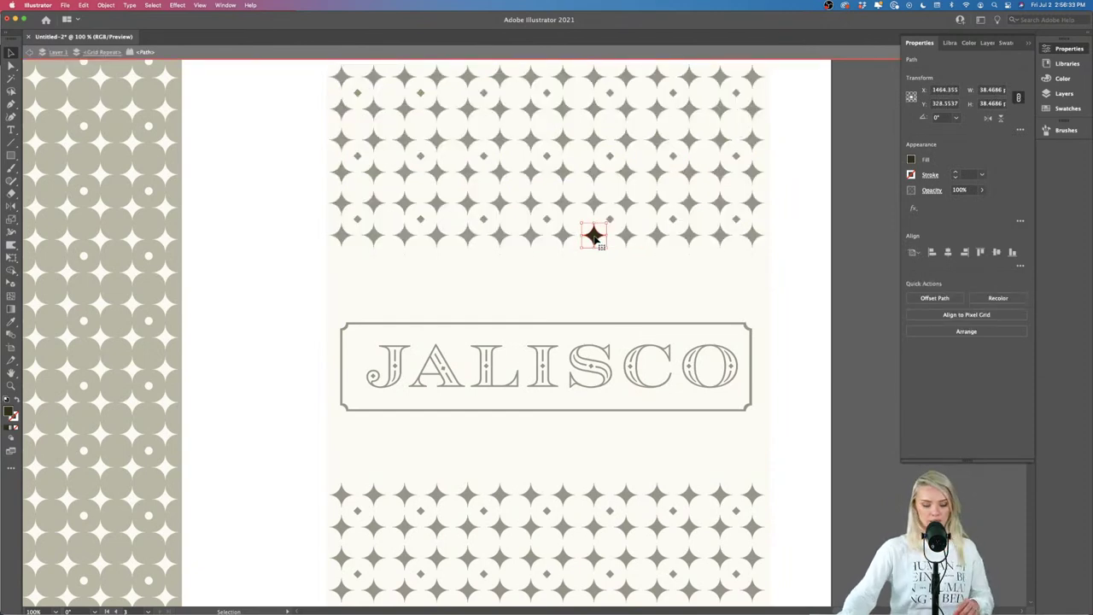
{"action": "key", "text": "Escape"}
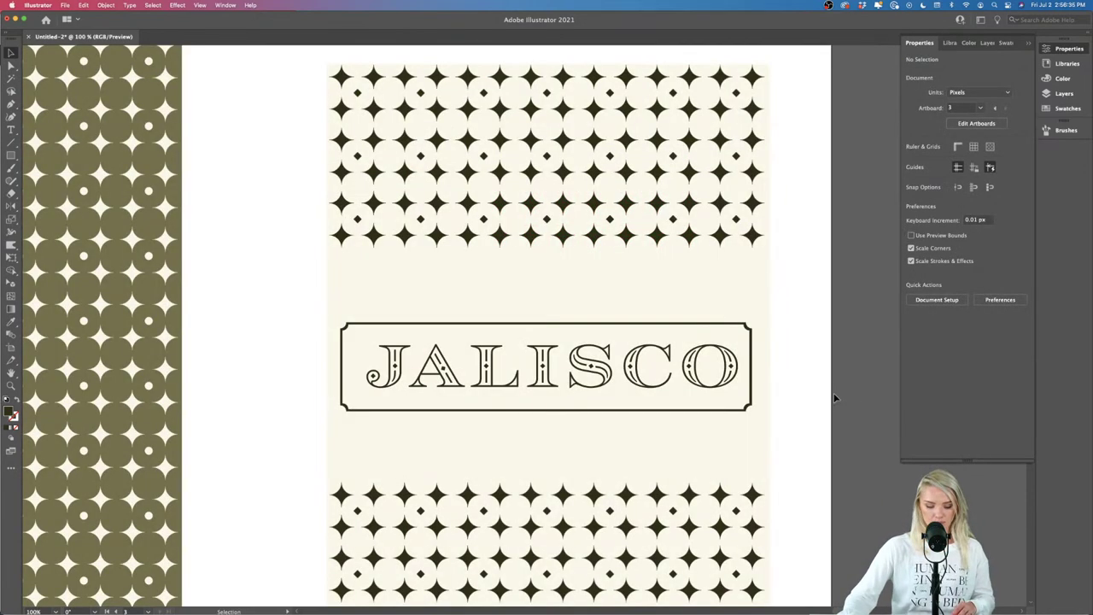
{"action": "key", "text": "ctrl+v"}
{"action": "left_click_drag", "start_coordinate": [524, 327], "coordinate": [578, 297]}
Step: Distribute the five small stars above the JALISCO frame at equal horizontal spacing
{"action": "scroll", "coordinate": [504, 298], "scroll_direction": "up", "scroll_amount": 2}
{"action": "left_click", "coordinate": [557, 296], "text": "shift"}
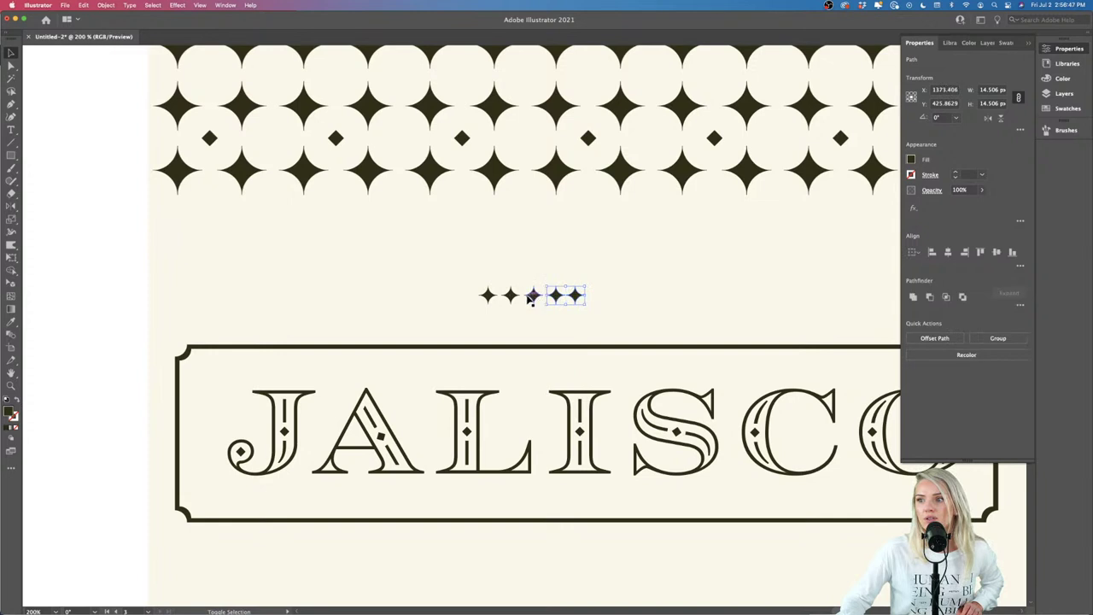
{"action": "left_click", "coordinate": [533, 296], "text": "shift"}
{"action": "left_click", "coordinate": [488, 296], "text": "shift"}
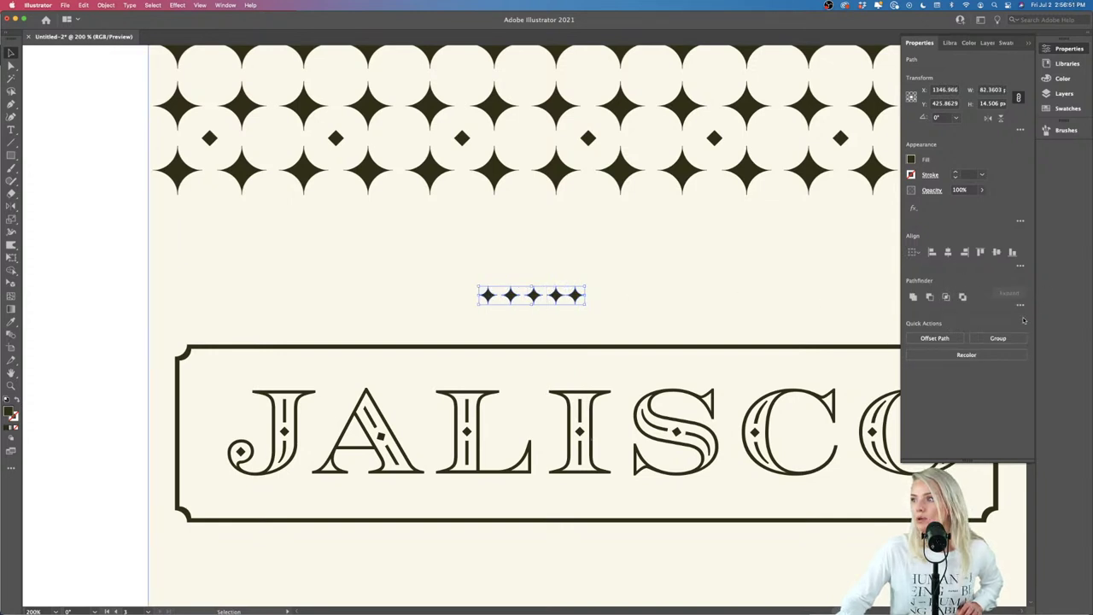
{"action": "left_click", "coordinate": [1020, 267]}
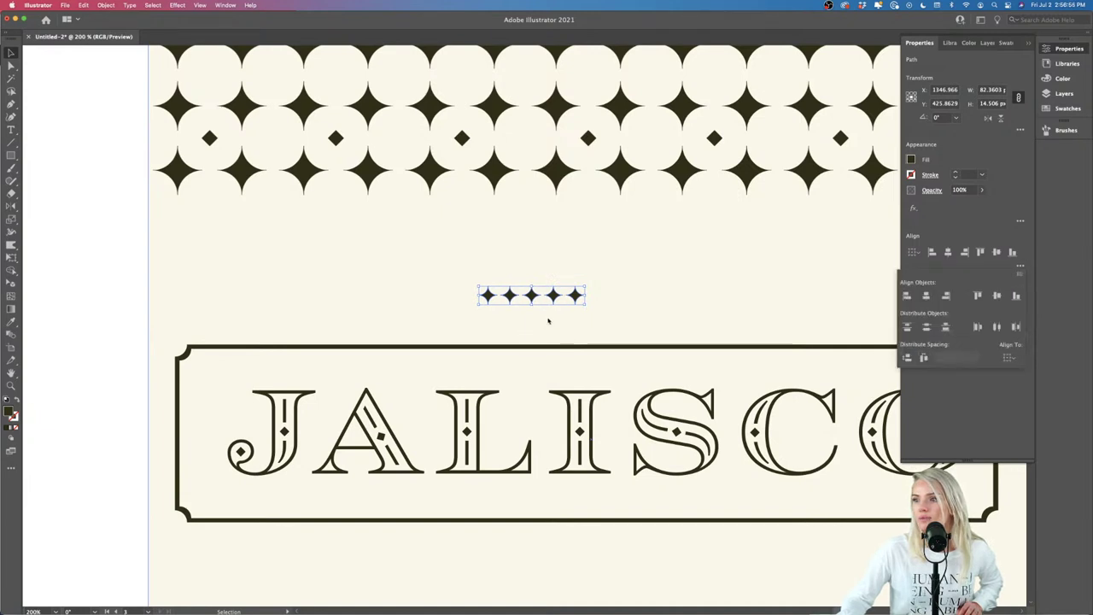
{"action": "left_click", "coordinate": [125, 320]}
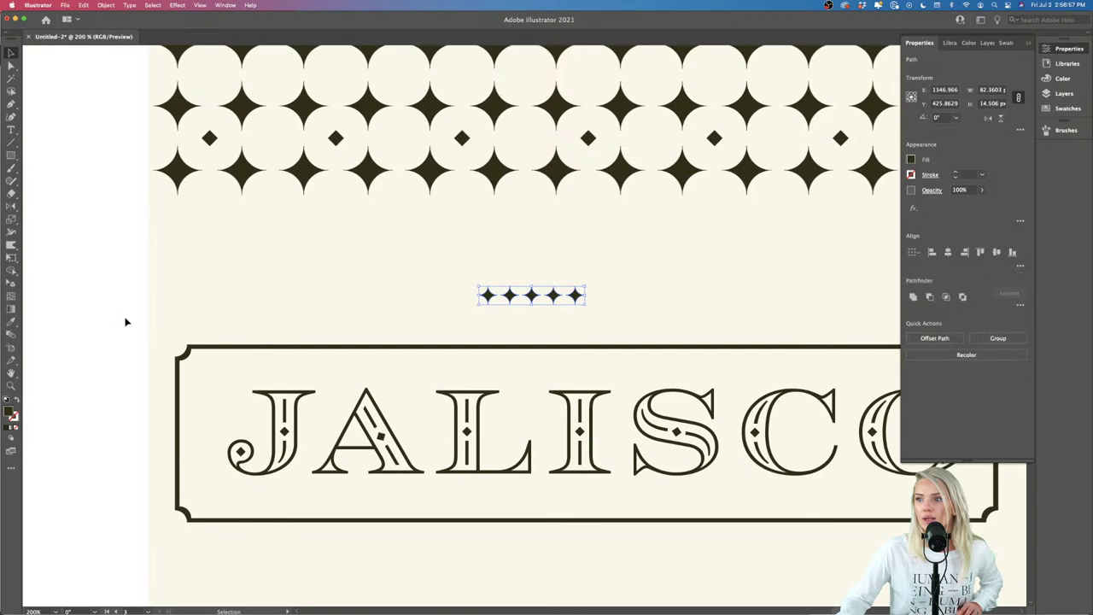
{"action": "left_click", "coordinate": [125, 320]}
{"action": "scroll", "coordinate": [124, 320], "scroll_direction": "down", "scroll_amount": 2}
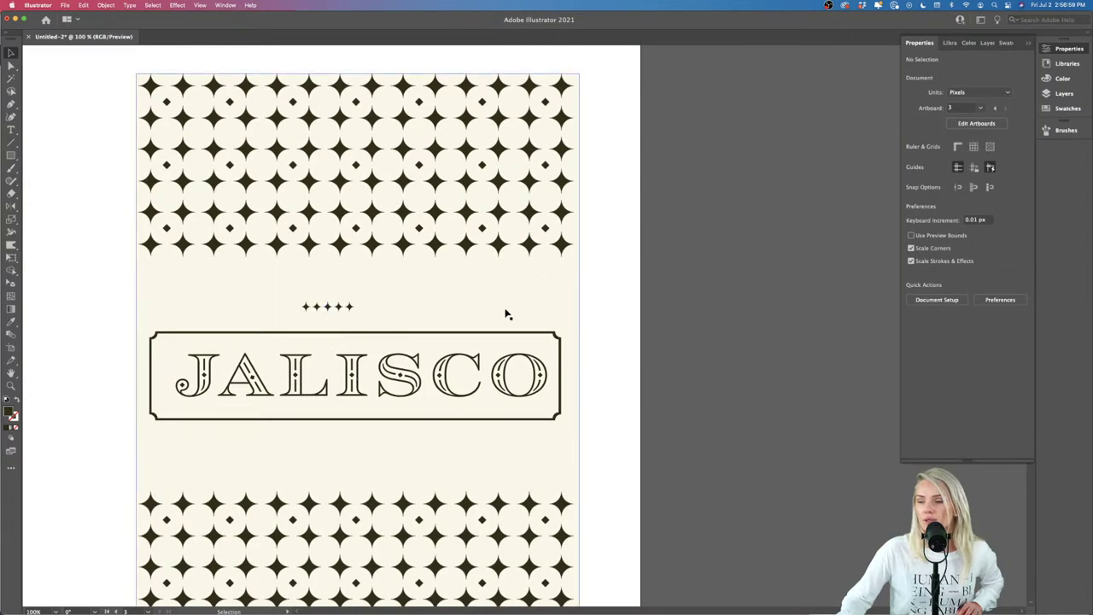
Step: Group the five small stars and centre the row horizontally above the JALISCO frame
{"action": "key", "text": "a"}
{"action": "left_click_drag", "start_coordinate": [268, 316], "coordinate": [390, 313]}
{"action": "left_click", "coordinate": [356, 309]}
{"action": "left_click_drag", "start_coordinate": [348, 307], "coordinate": [378, 309]}
{"action": "scroll", "coordinate": [377, 310], "scroll_direction": "down", "scroll_amount": 1}
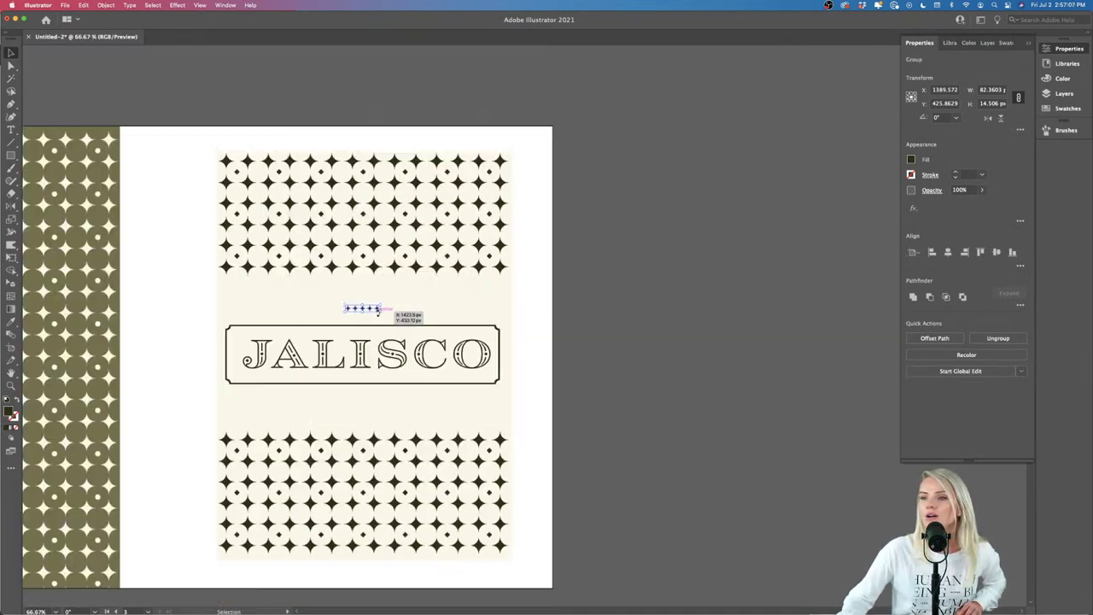
Step: Lower the five-star group straight down so it sits closer to the top edge of the JALISCO frame
{"action": "scroll", "coordinate": [381, 313], "scroll_direction": "up", "scroll_amount": 5}
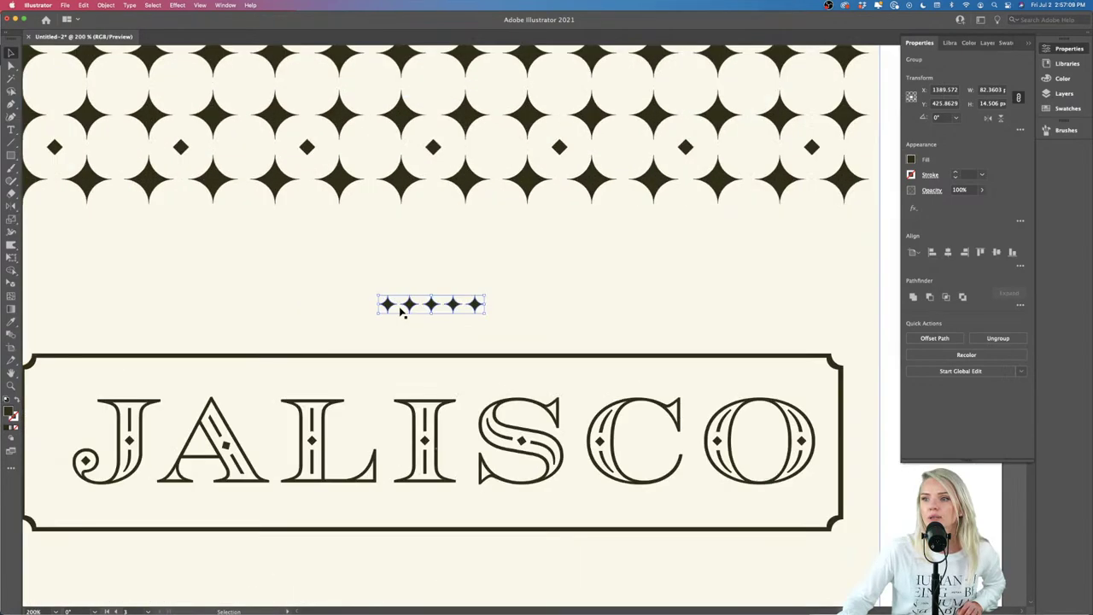
{"action": "left_click_drag", "start_coordinate": [433, 305], "coordinate": [433, 319]}
{"action": "scroll", "coordinate": [433, 318], "scroll_direction": "down", "scroll_amount": 5}
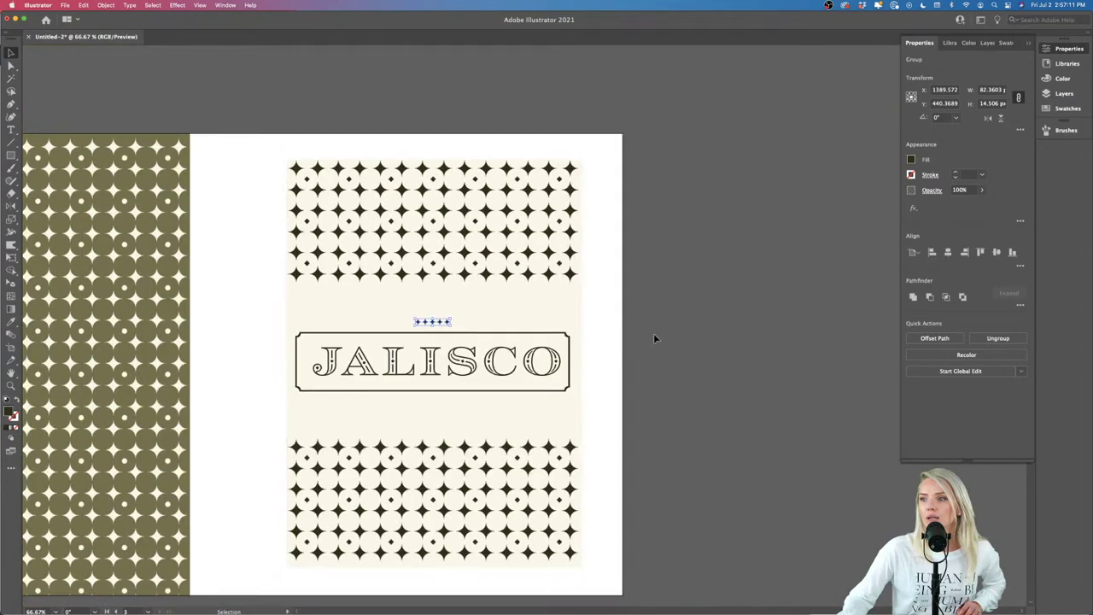
{"action": "left_click", "coordinate": [653, 333]}
{"action": "scroll", "coordinate": [653, 333], "scroll_direction": "left", "scroll_amount": 2}
{"action": "scroll", "coordinate": [465, 398], "scroll_direction": "up", "scroll_amount": 2}
{"action": "scroll", "coordinate": [468, 399], "scroll_direction": "down", "scroll_amount": 2}
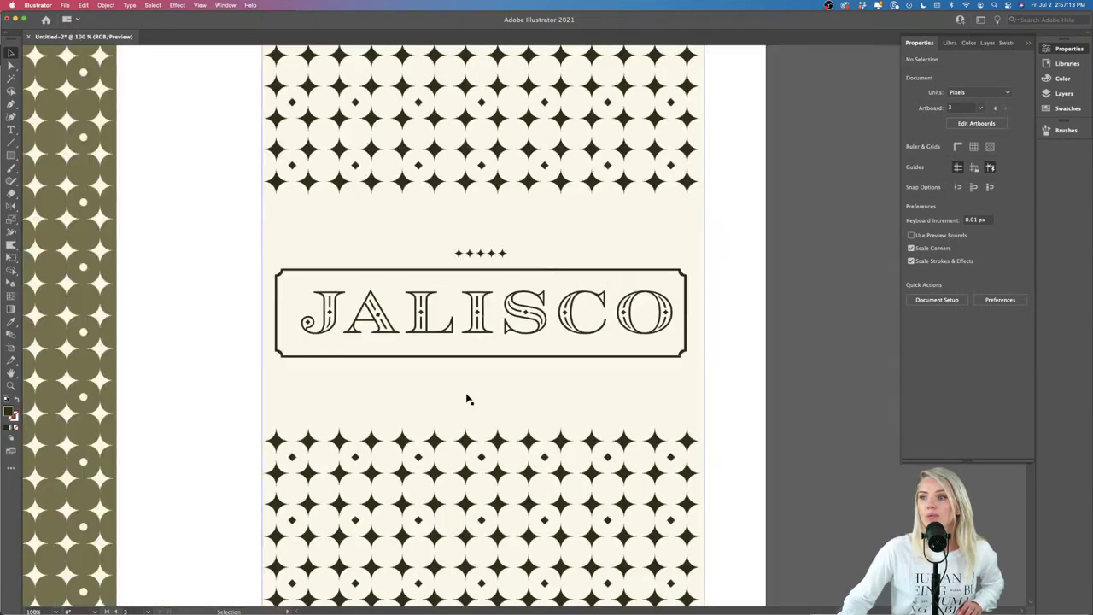
Step: Switch to Safari, open stock.adobe.com, and search the free collection for agave
{"action": "mouse_move", "coordinate": [515, 595]}
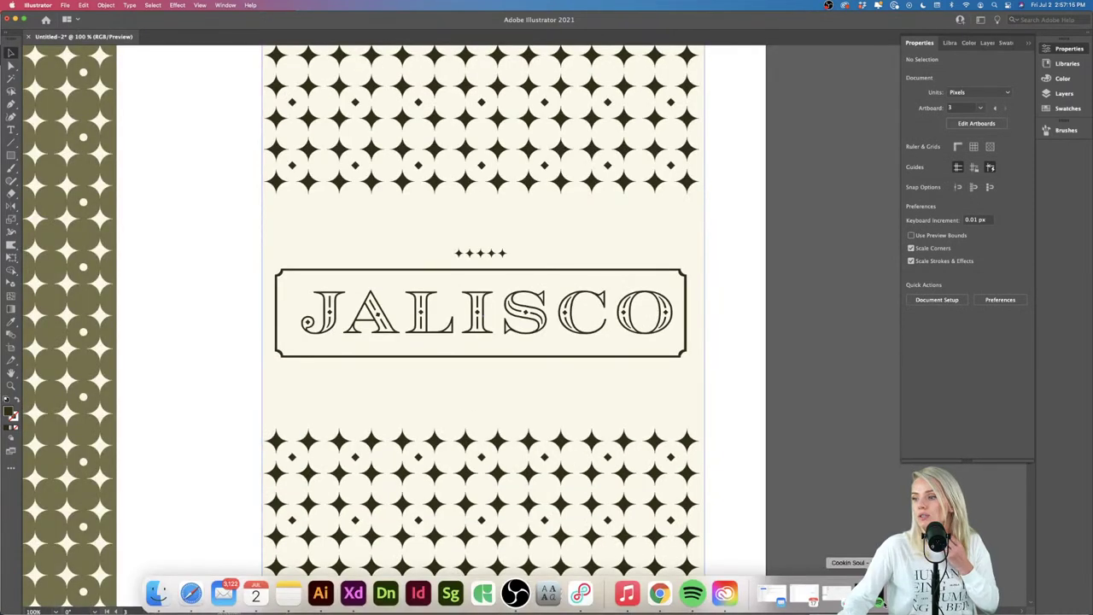
{"action": "left_click", "coordinate": [187, 594]}
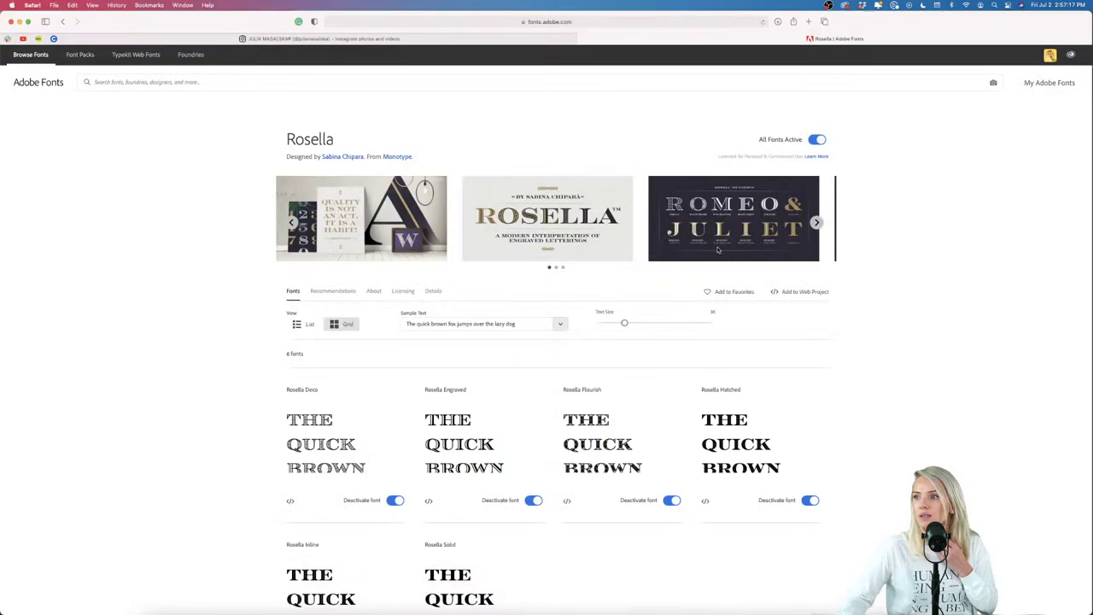
{"action": "left_click", "coordinate": [584, 23]}
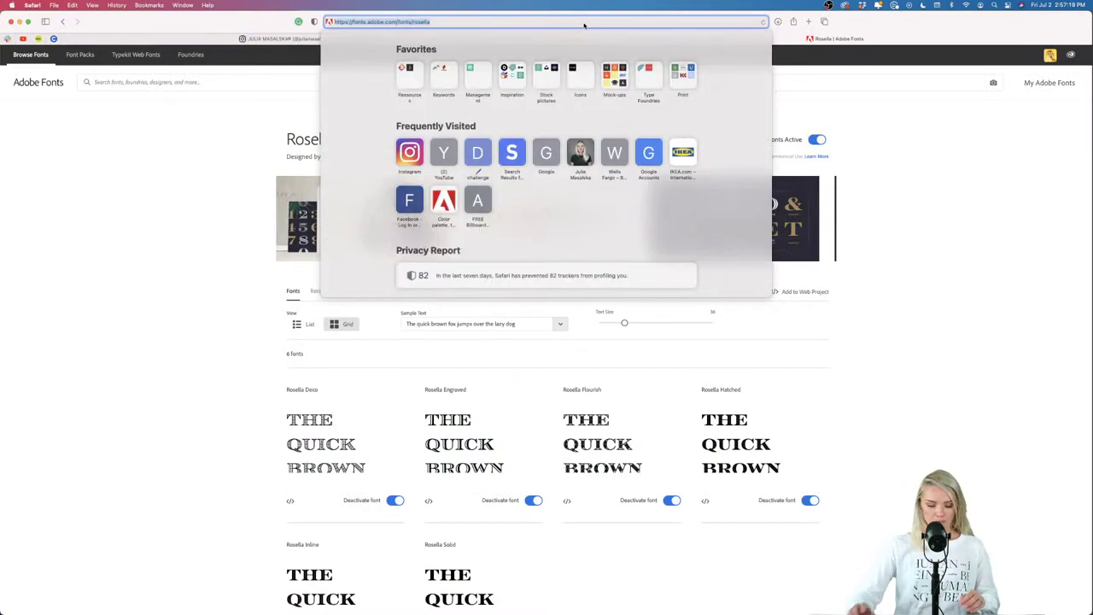
{"action": "type", "text": "stock.adobe.com"}
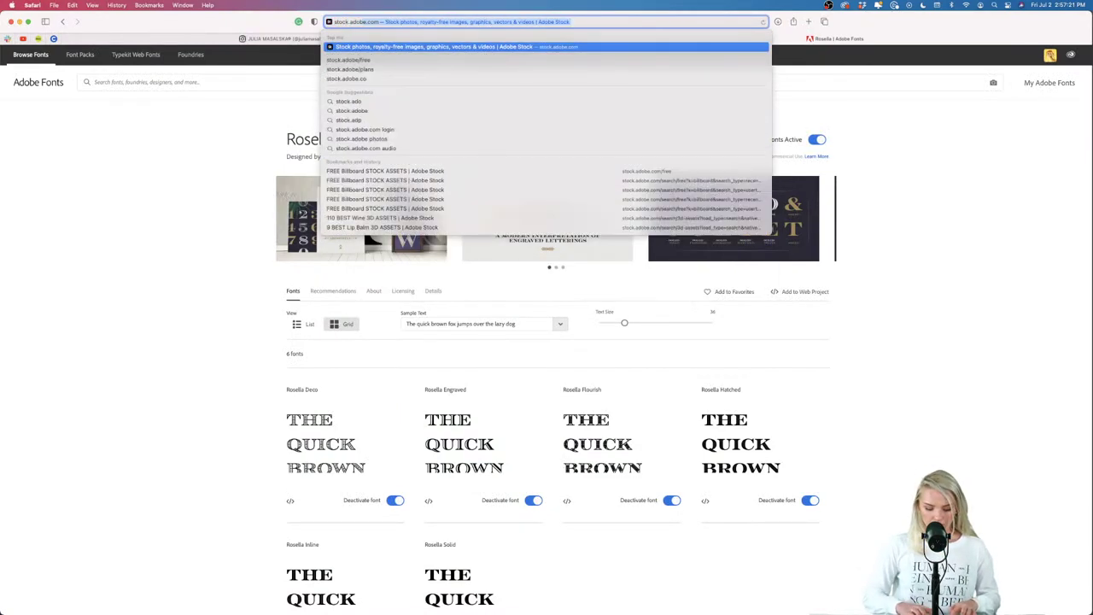
{"action": "key", "text": "Return"}
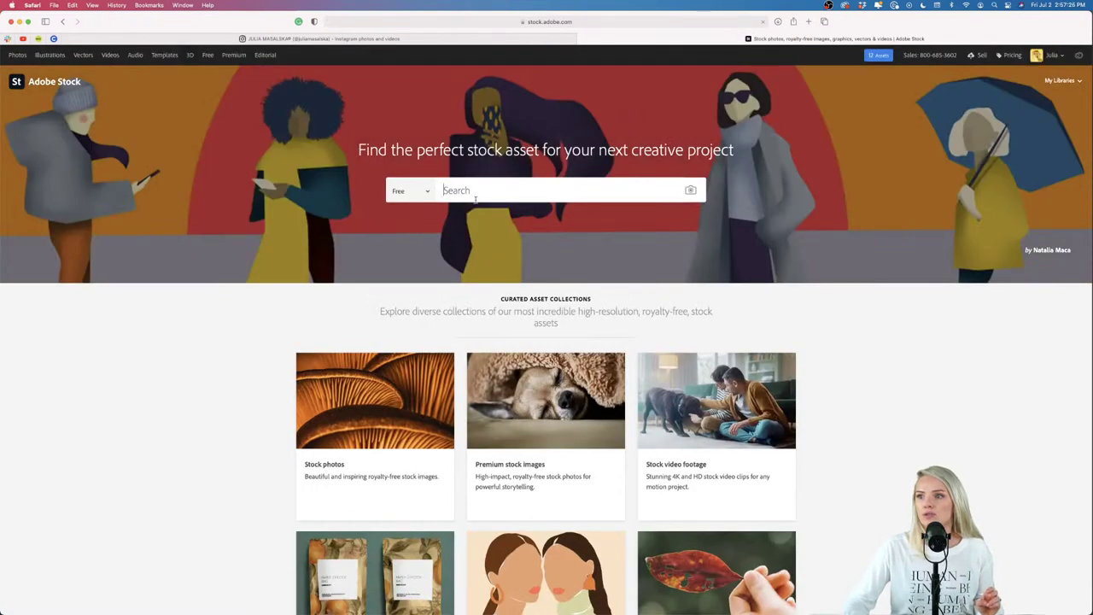
{"action": "type", "text": "agave"}
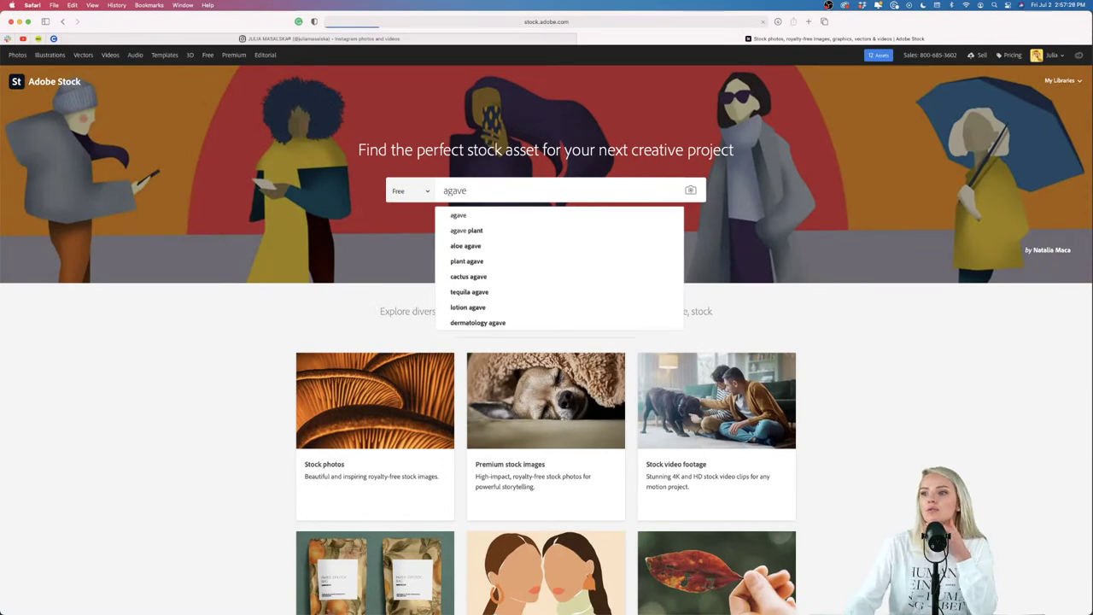
{"action": "key", "text": "Return"}
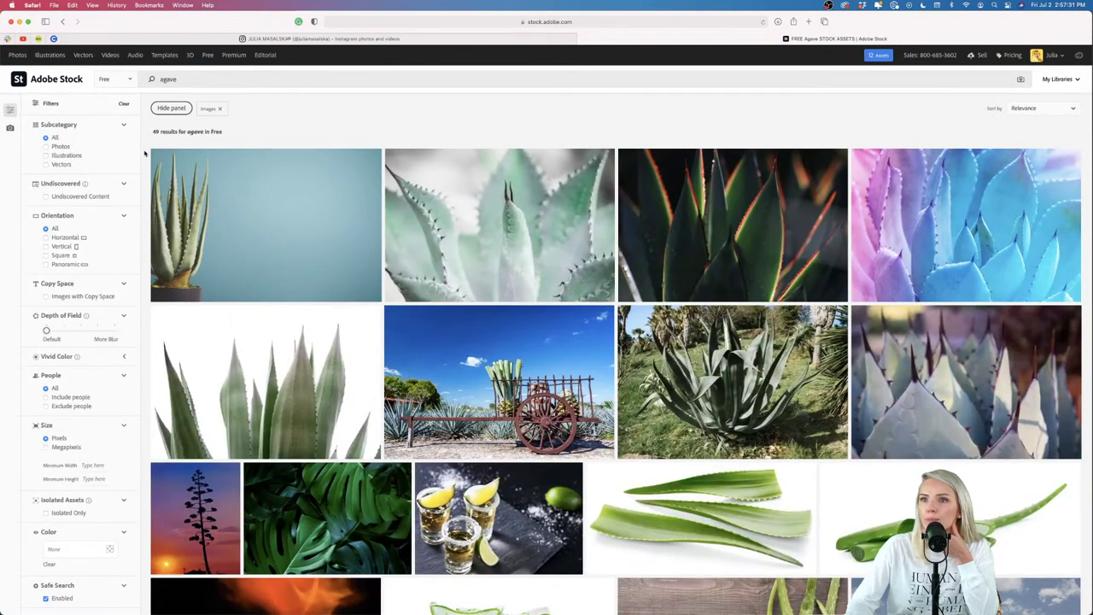
Step: Narrow the free agave results to illustrations, look over the matches, and clear the image filters
{"action": "left_click", "coordinate": [45, 157]}
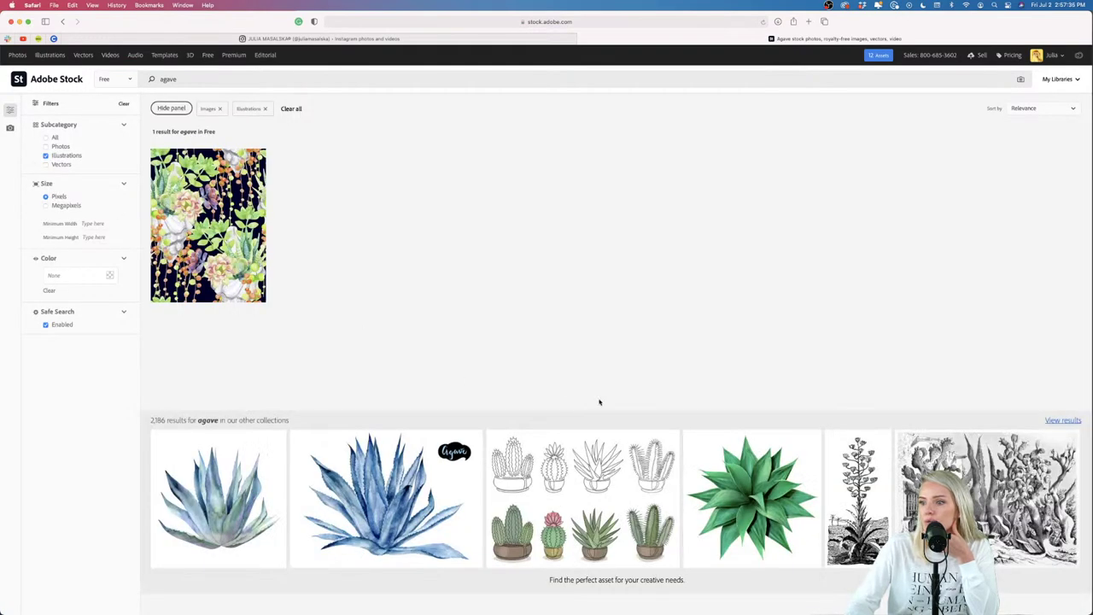
{"action": "scroll", "coordinate": [619, 413], "scroll_direction": "down", "scroll_amount": 1}
{"action": "scroll", "coordinate": [618, 413], "scroll_direction": "up", "scroll_amount": 1}
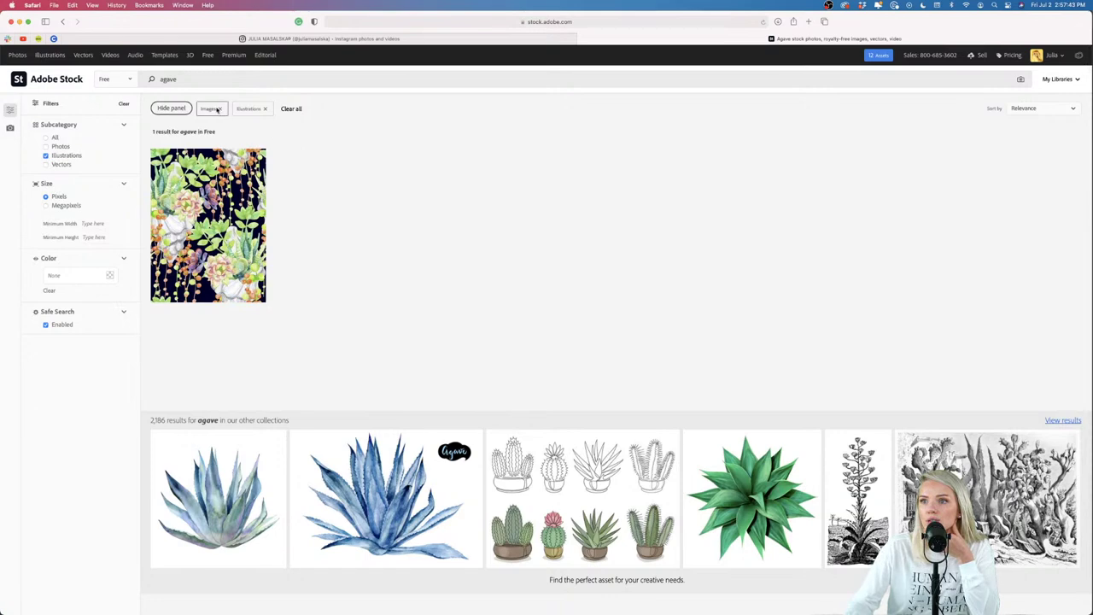
{"action": "left_click", "coordinate": [220, 111]}
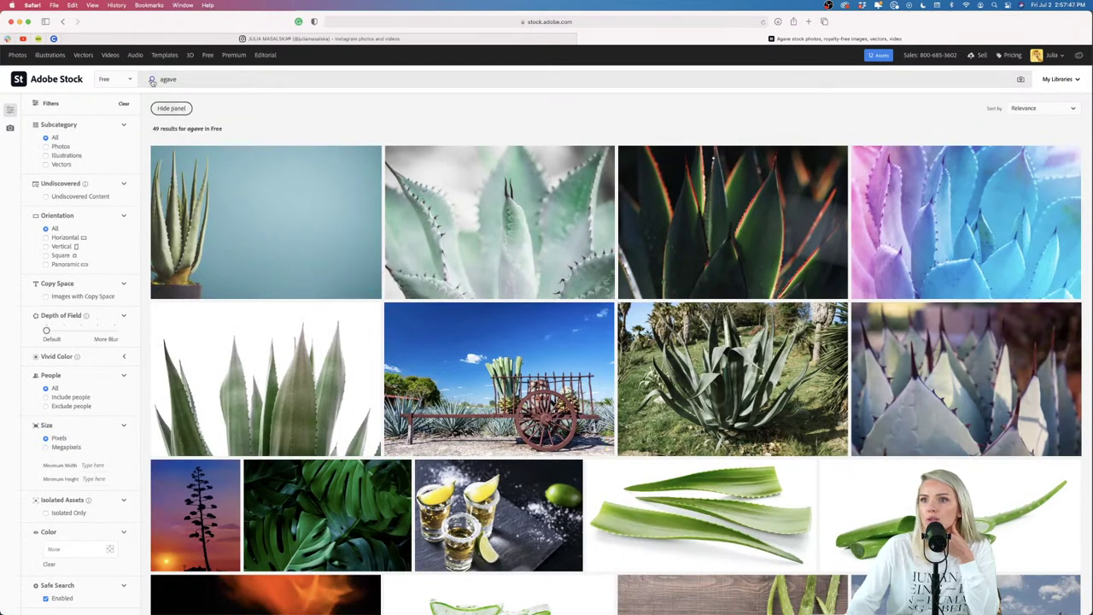
Step: Open Adobe Stock's illustrations collection and search it for agave
{"action": "left_click", "coordinate": [55, 55]}
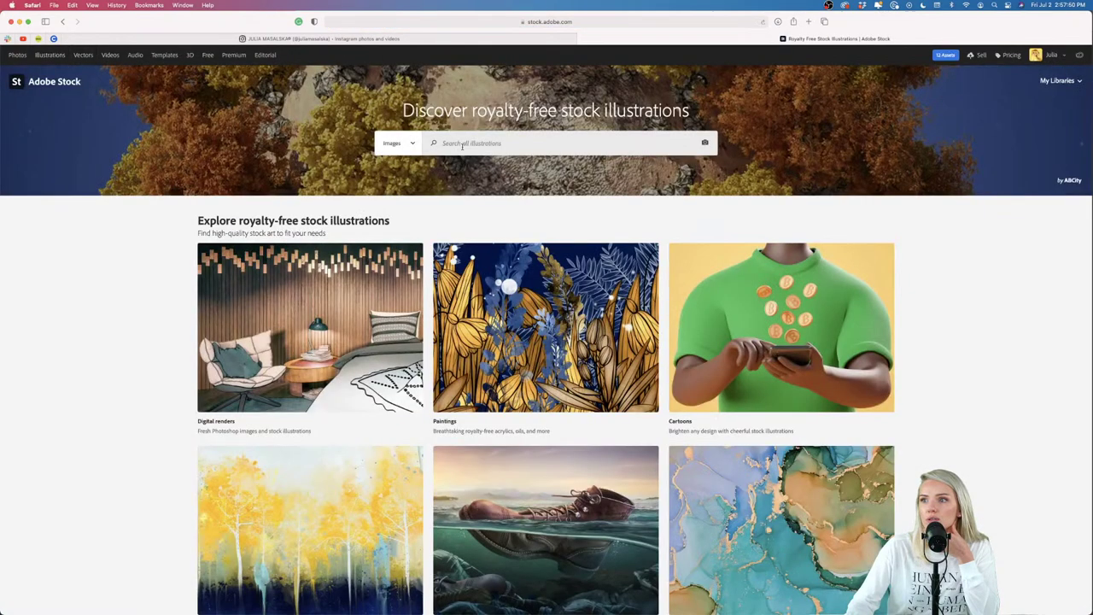
{"action": "left_click", "coordinate": [462, 145]}
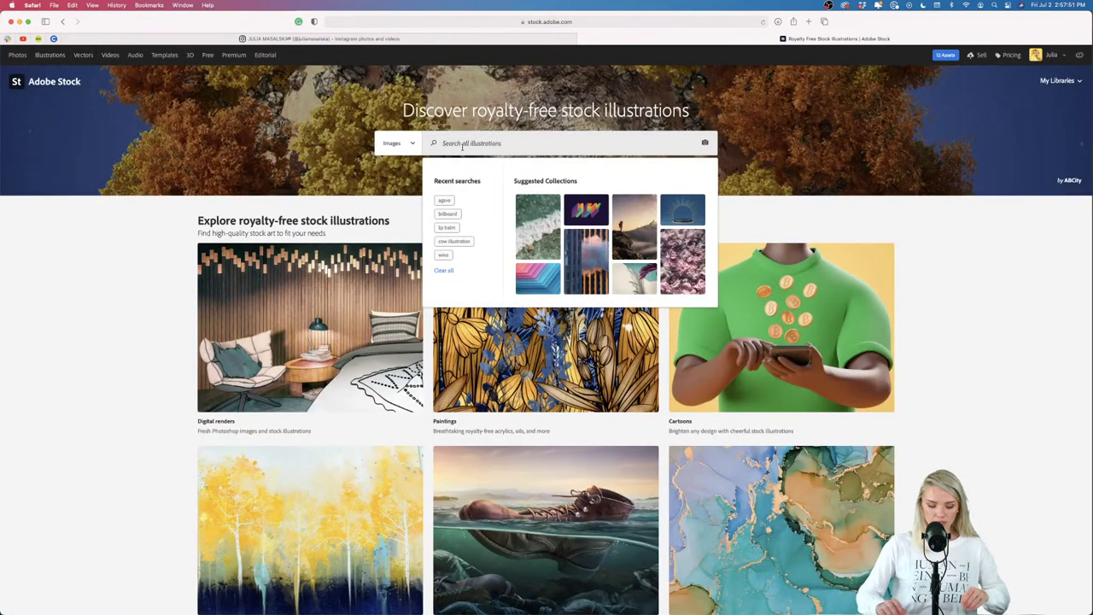
{"action": "type", "text": "agave"}
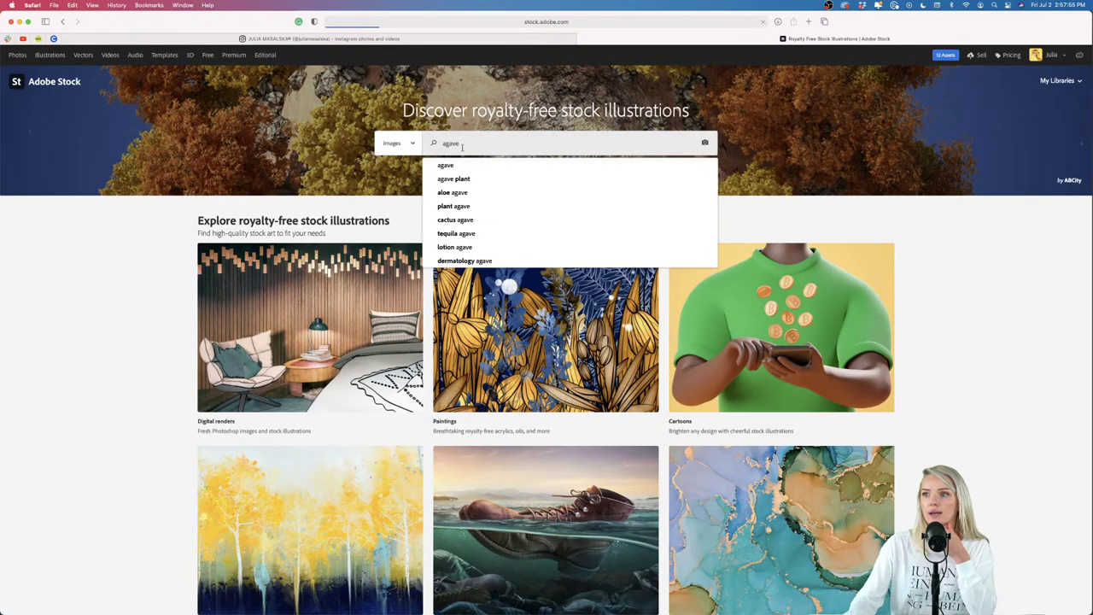
{"action": "key", "text": "Return"}
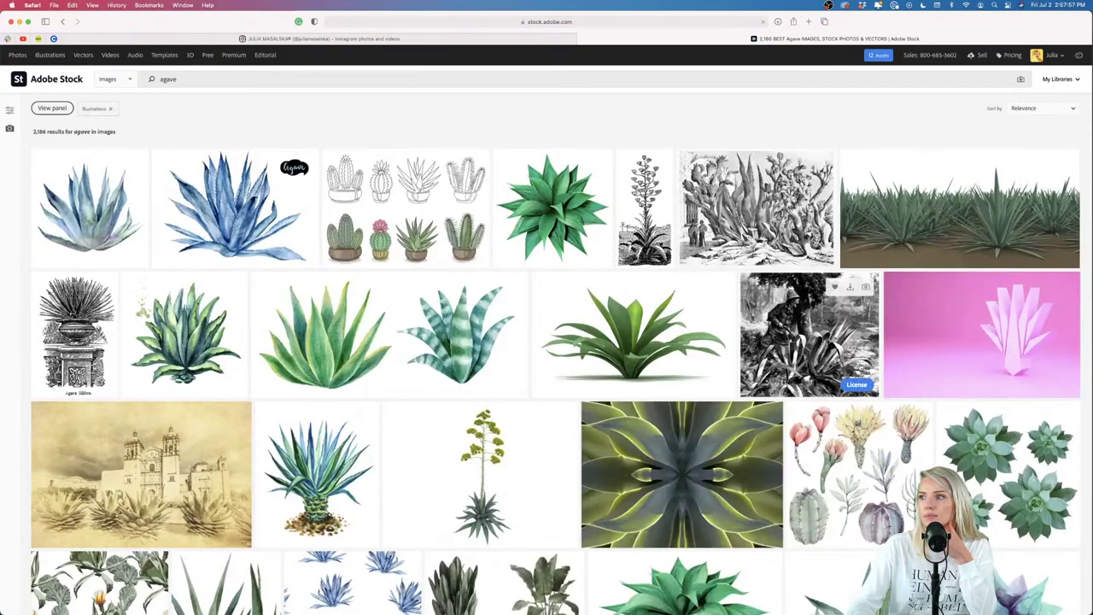
Step: Show the search filters and browse the agave illustrations for a simple plant graphic that could suit the tequila label
{"action": "scroll", "coordinate": [861, 367], "scroll_direction": "down", "scroll_amount": 10}
{"action": "scroll", "coordinate": [860, 367], "scroll_direction": "down", "scroll_amount": 15}
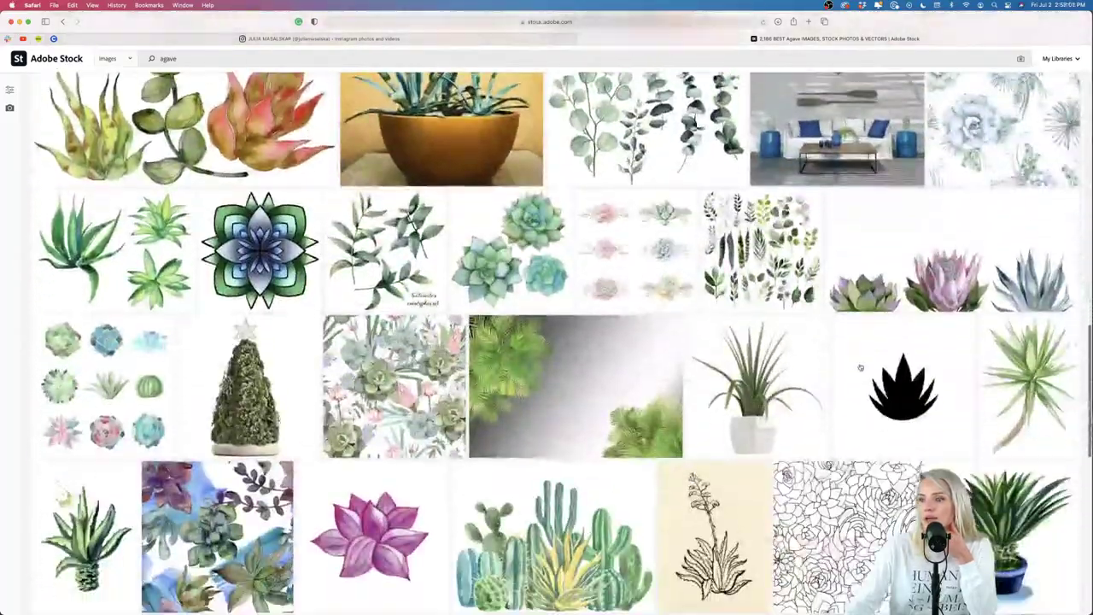
{"action": "scroll", "coordinate": [861, 367], "scroll_direction": "down", "scroll_amount": 10}
{"action": "scroll", "coordinate": [861, 367], "scroll_direction": "down", "scroll_amount": 10}
{"action": "key", "text": "Home"}
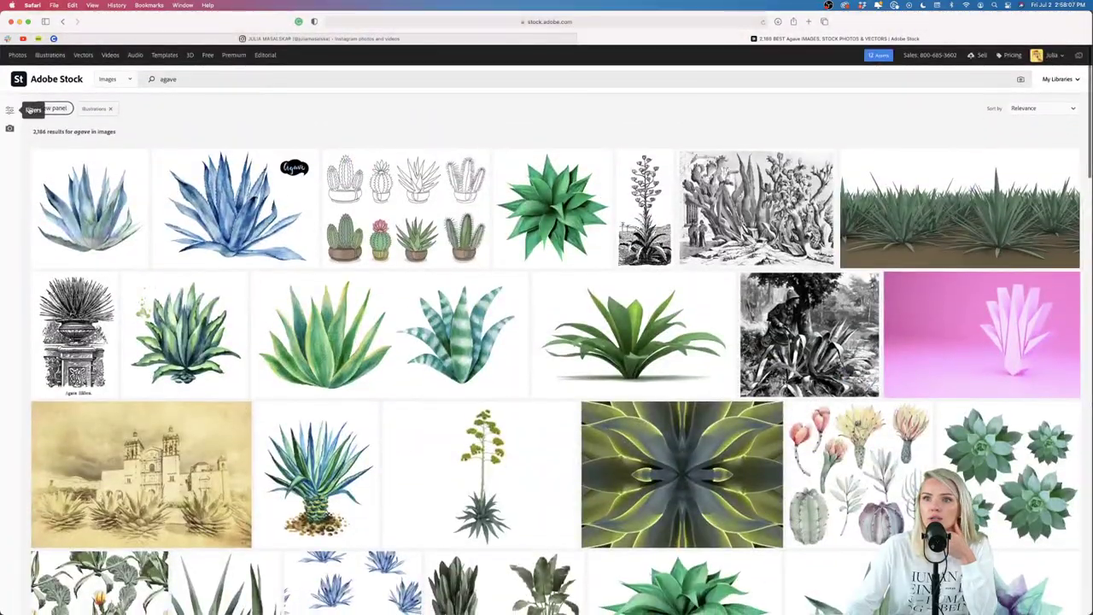
{"action": "left_click", "coordinate": [10, 112]}
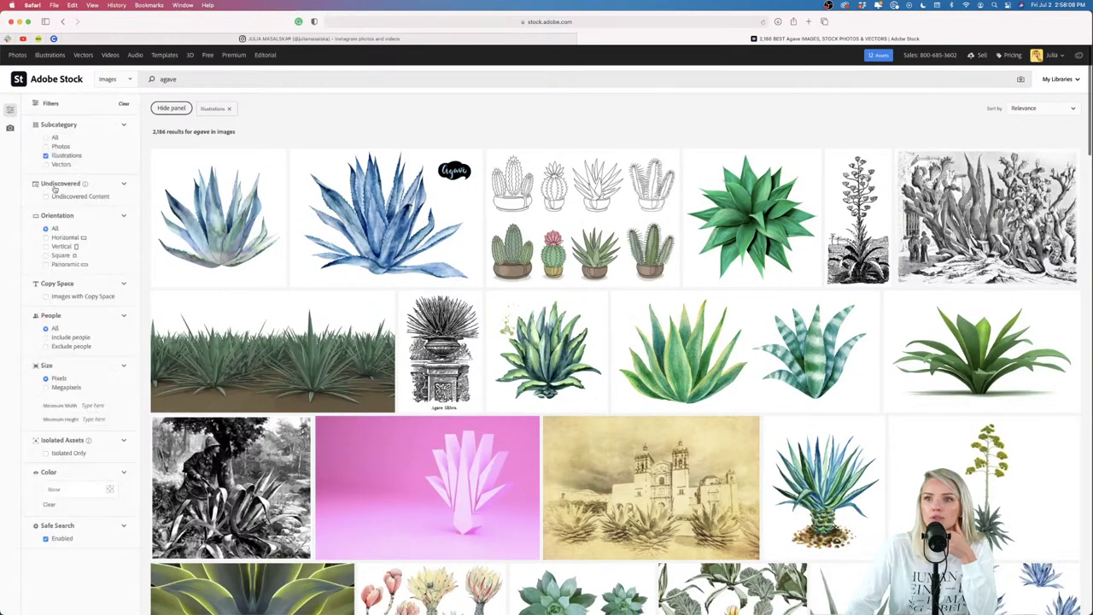
{"action": "scroll", "coordinate": [100, 269], "scroll_direction": "down", "scroll_amount": 2}
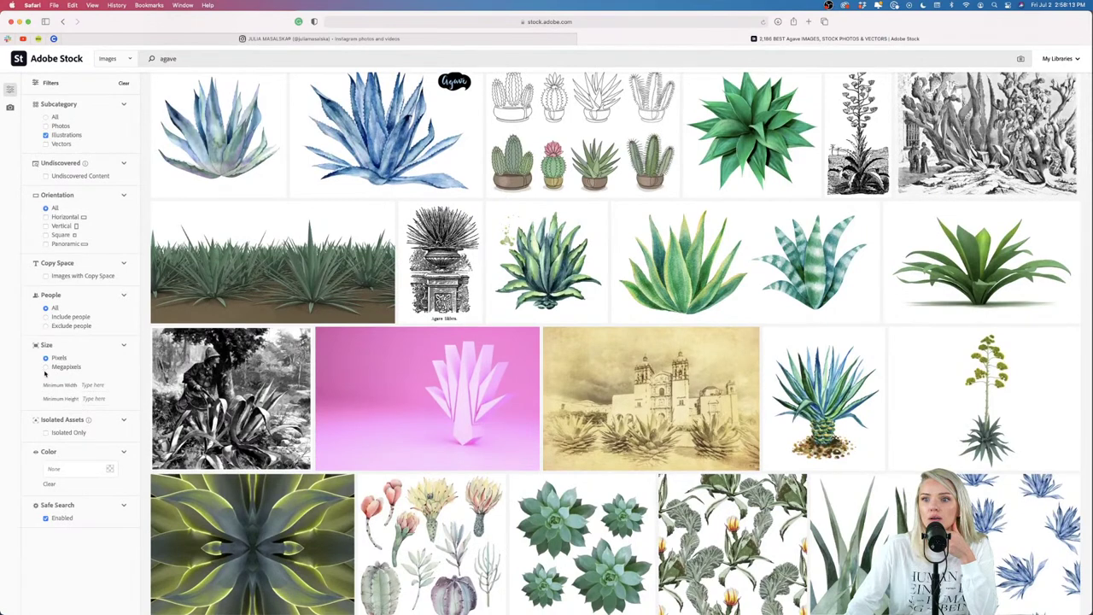
{"action": "scroll", "coordinate": [22, 413], "scroll_direction": "up", "scroll_amount": 2}
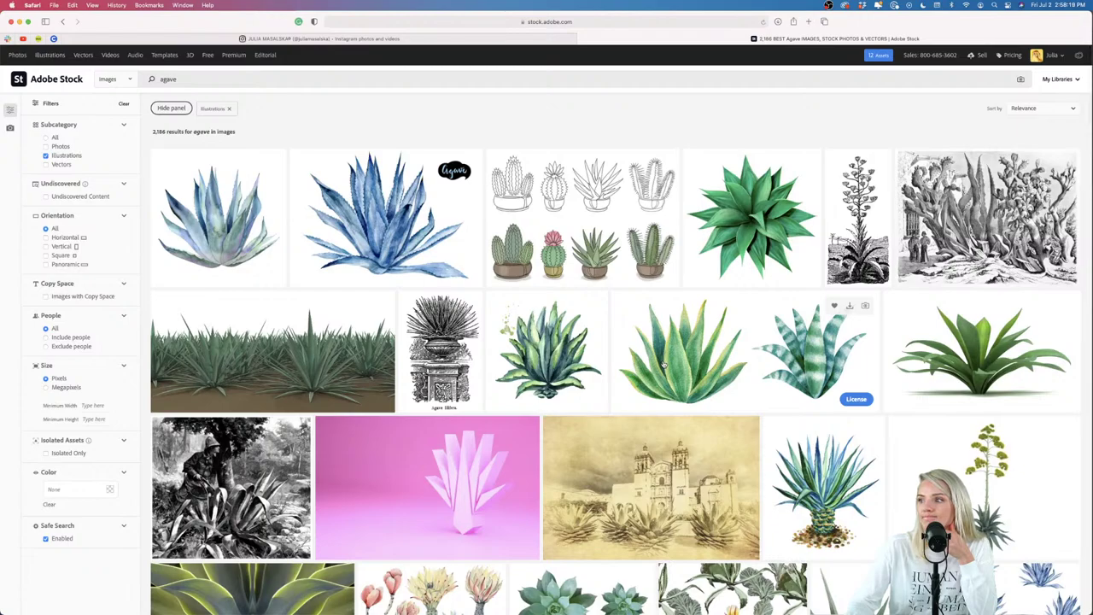
{"action": "scroll", "coordinate": [664, 365], "scroll_direction": "down", "scroll_amount": 5}
{"action": "scroll", "coordinate": [664, 365], "scroll_direction": "down", "scroll_amount": 10}
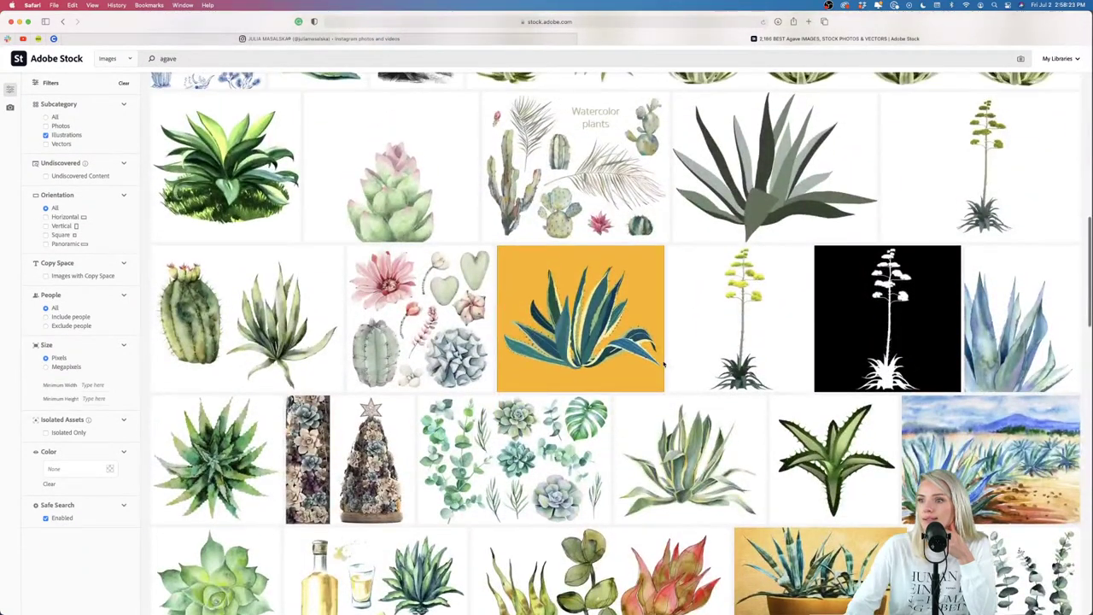
{"action": "scroll", "coordinate": [664, 365], "scroll_direction": "down", "scroll_amount": 3}
{"action": "scroll", "coordinate": [664, 365], "scroll_direction": "down", "scroll_amount": 10}
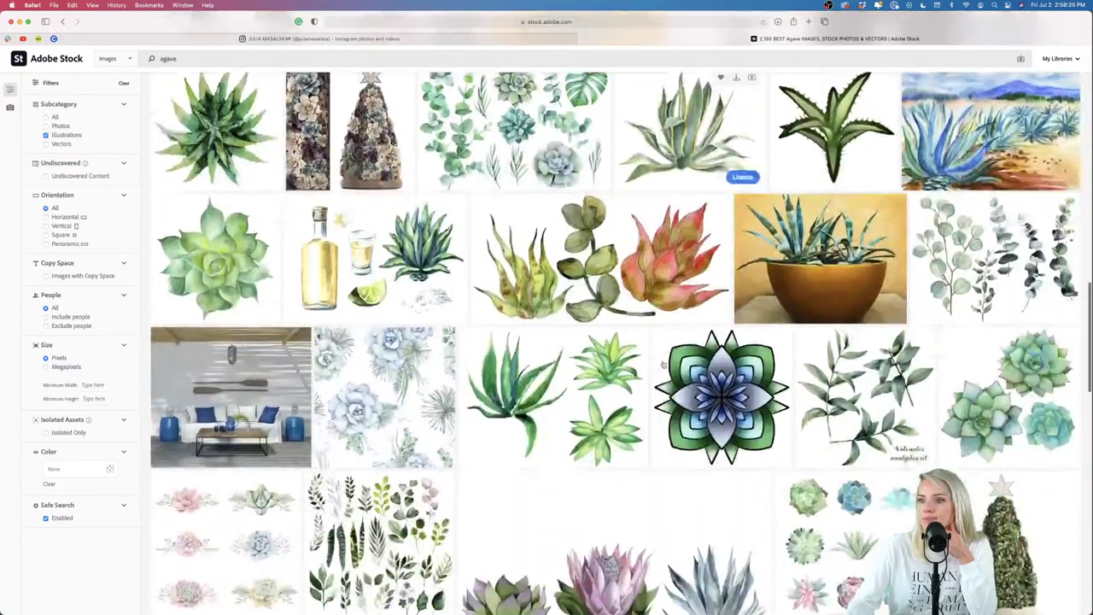
{"action": "scroll", "coordinate": [663, 364], "scroll_direction": "down", "scroll_amount": 5}
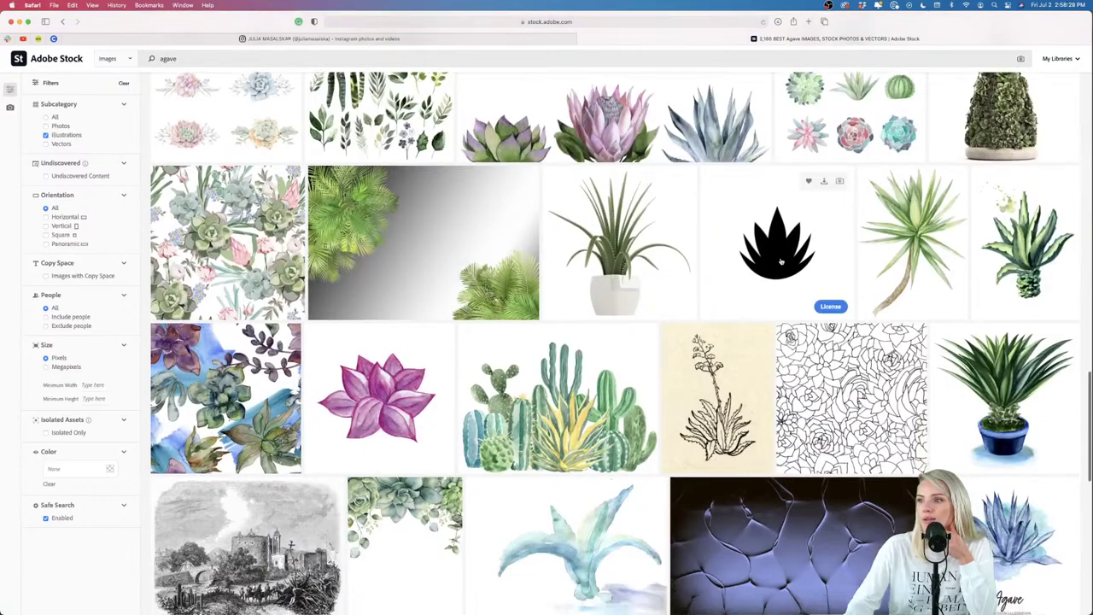
Step: Look through the remaining agave illustrations and the next page of results for a plant graphic suited to the label
{"action": "scroll", "coordinate": [663, 364], "scroll_direction": "down", "scroll_amount": 15}
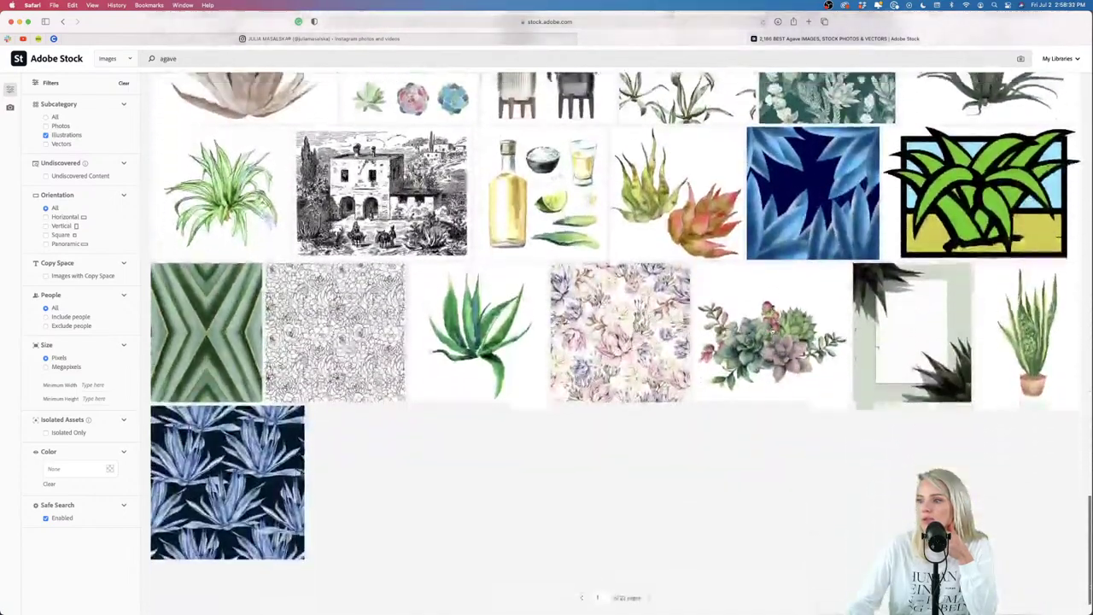
{"action": "scroll", "coordinate": [392, 485], "scroll_direction": "down", "scroll_amount": 2}
{"action": "left_click", "coordinate": [650, 557]}
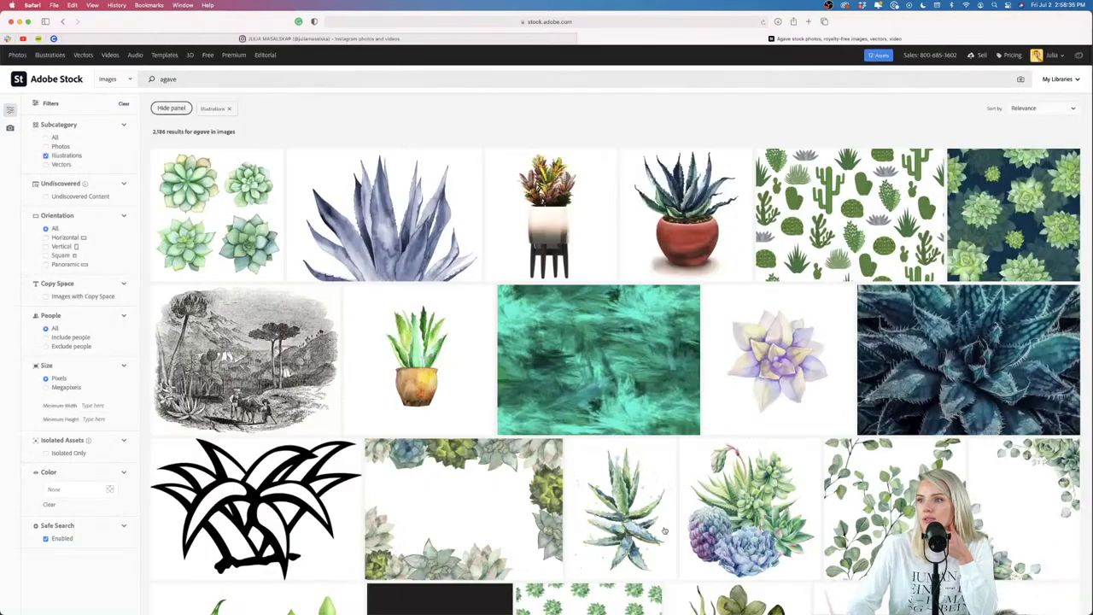
{"action": "scroll", "coordinate": [664, 531], "scroll_direction": "down", "scroll_amount": 10}
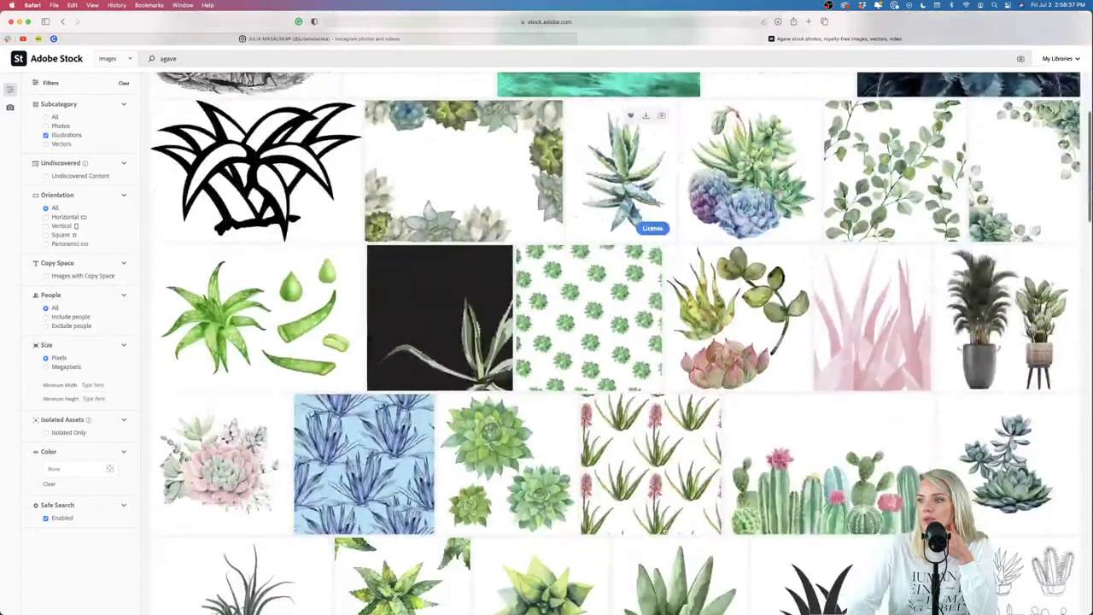
{"action": "scroll", "coordinate": [665, 531], "scroll_direction": "down", "scroll_amount": 8}
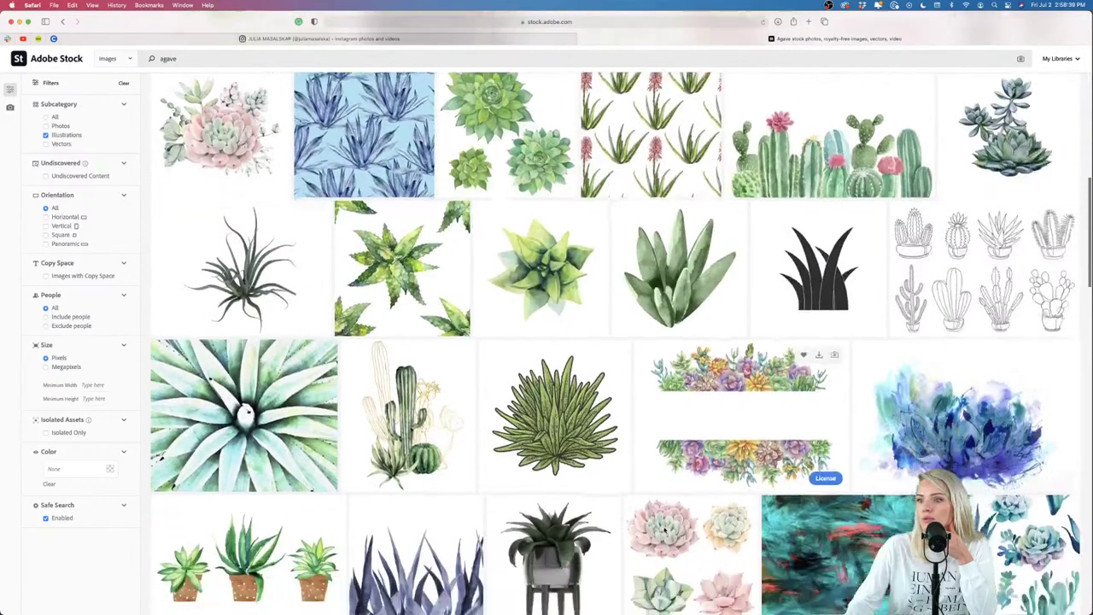
{"action": "scroll", "coordinate": [664, 531], "scroll_direction": "down", "scroll_amount": 10}
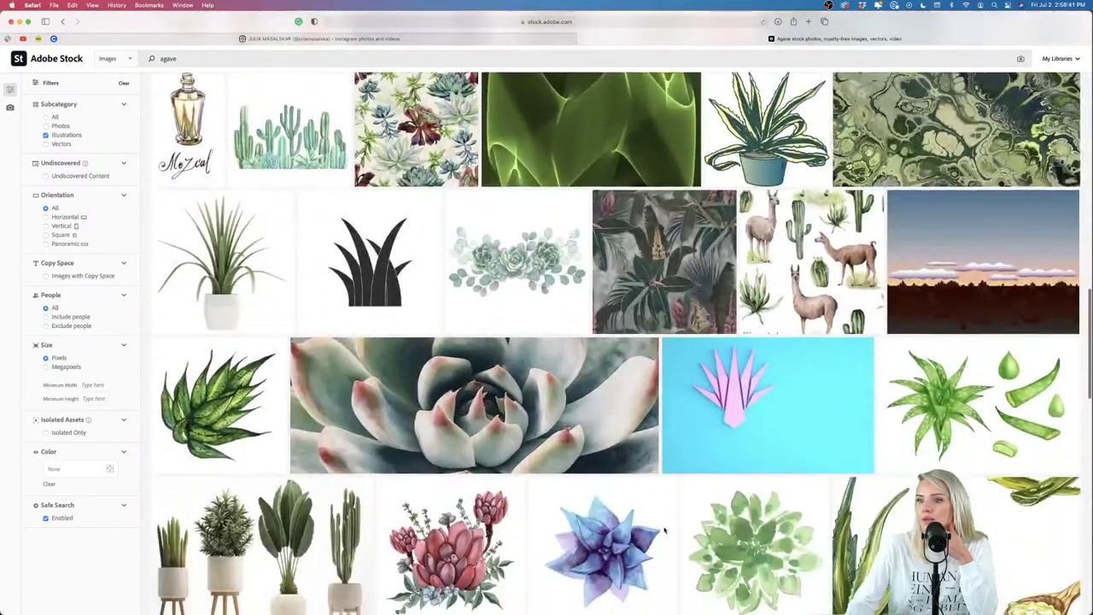
{"action": "scroll", "coordinate": [664, 531], "scroll_direction": "down", "scroll_amount": 10}
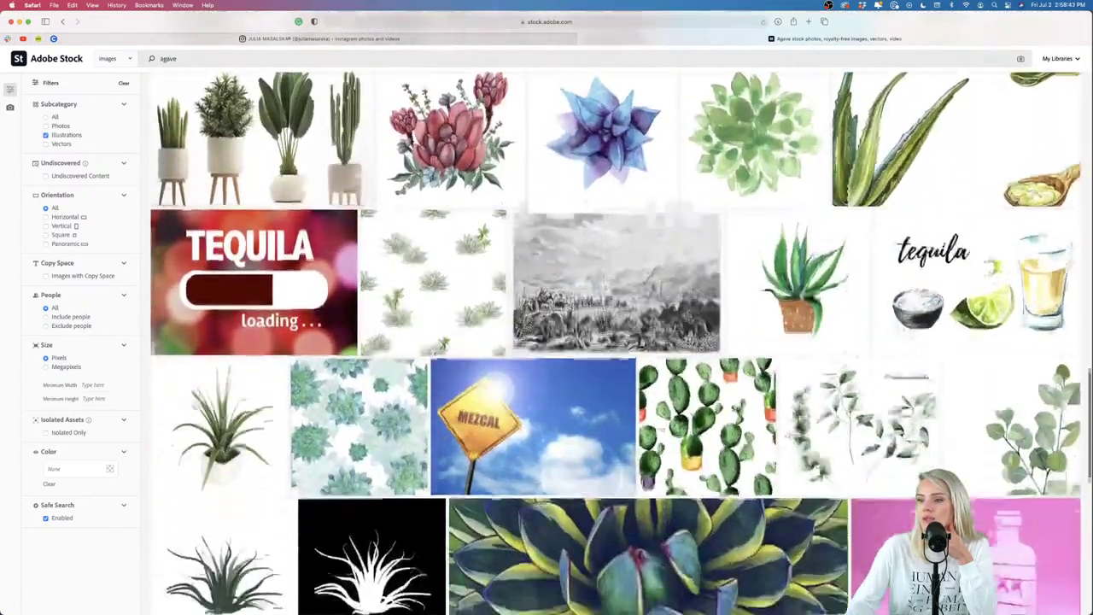
{"action": "scroll", "coordinate": [664, 530], "scroll_direction": "down", "scroll_amount": 5}
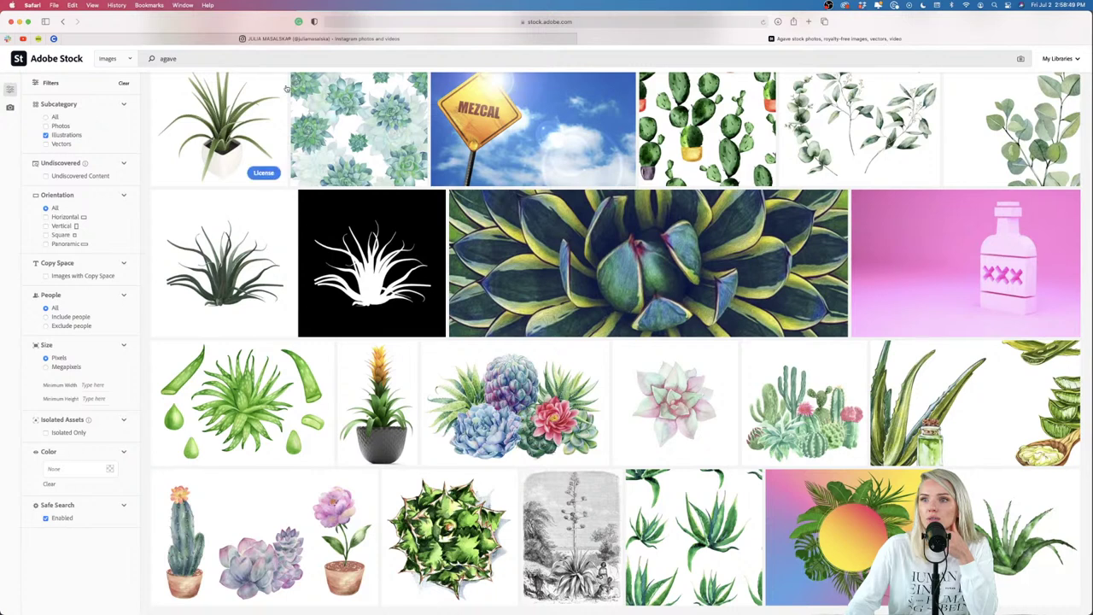
Step: Add vectors to the agave illustration results and look over the matches
{"action": "left_click", "coordinate": [121, 60]}
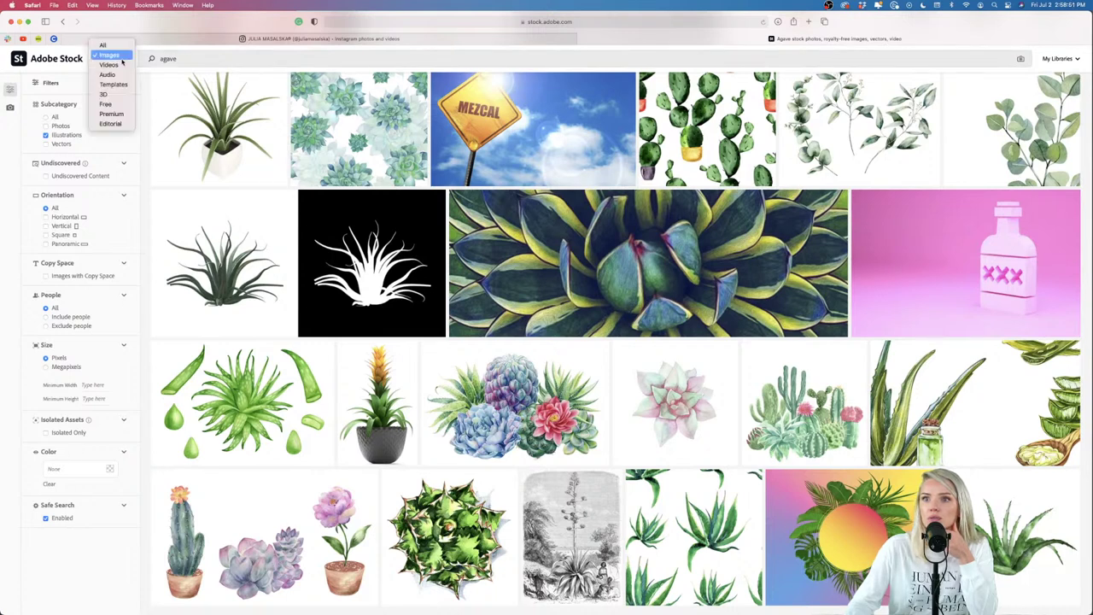
{"action": "left_click", "coordinate": [61, 88]}
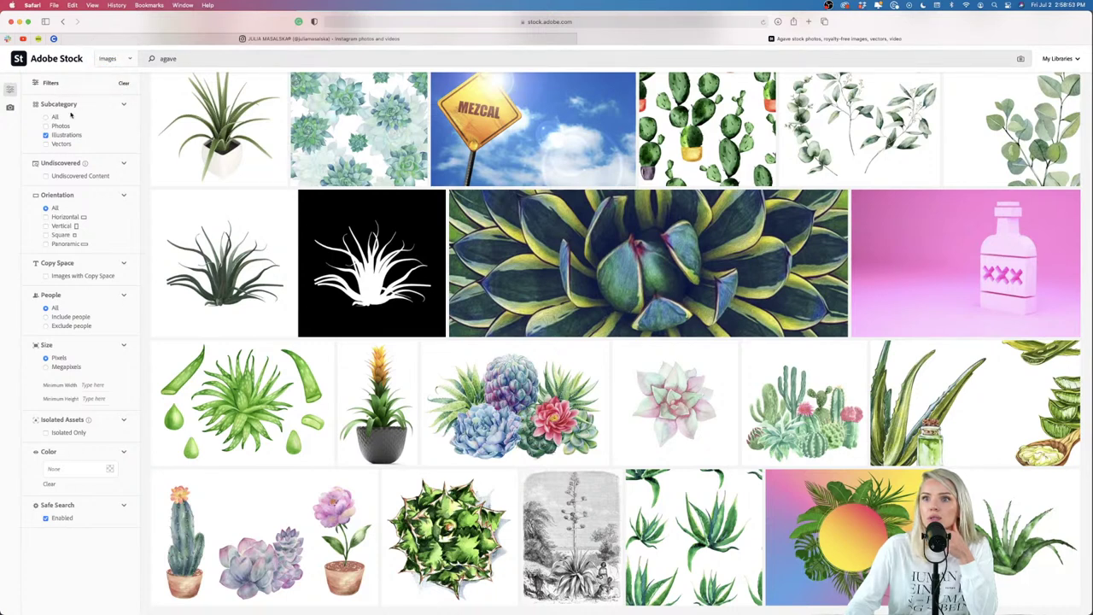
{"action": "left_click", "coordinate": [46, 144]}
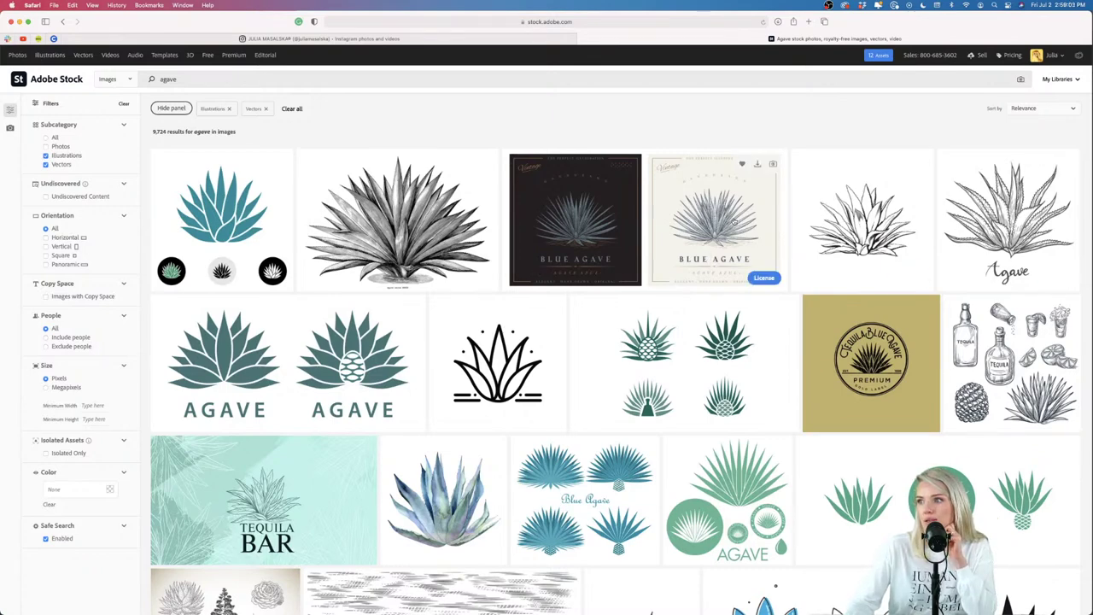
{"action": "scroll", "coordinate": [734, 222], "scroll_direction": "down", "scroll_amount": 10}
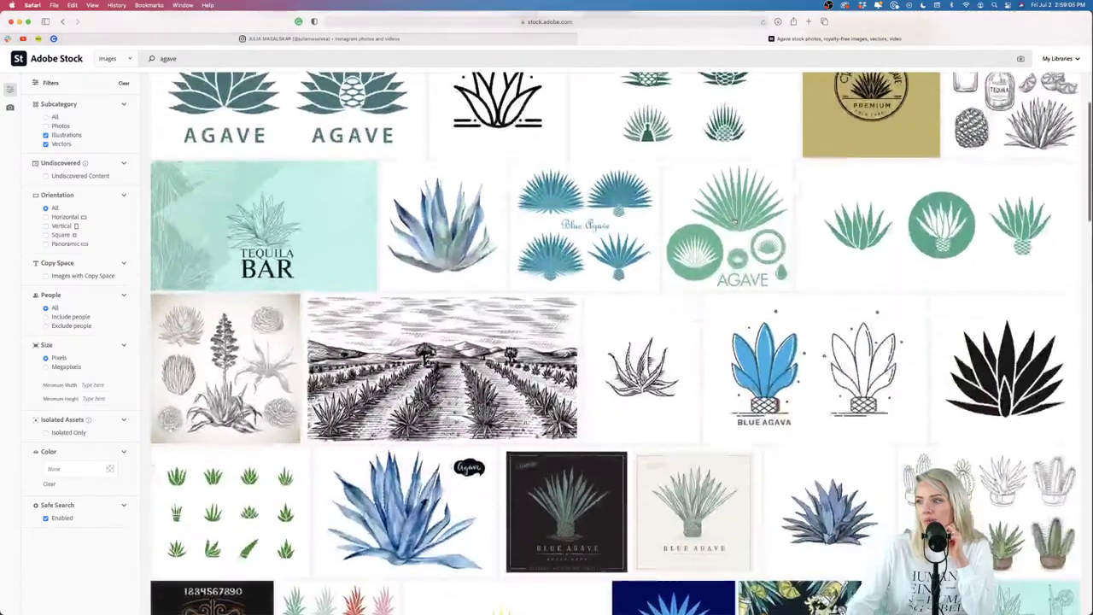
{"action": "scroll", "coordinate": [734, 221], "scroll_direction": "up", "scroll_amount": 15}
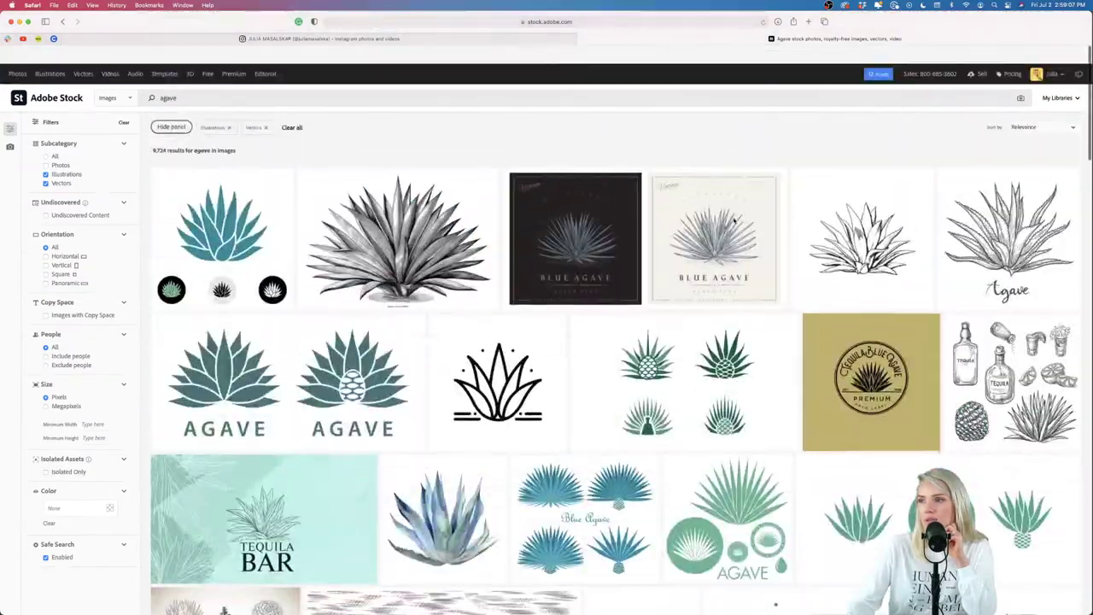
{"action": "scroll", "coordinate": [722, 222], "scroll_direction": "down", "scroll_amount": 2}
{"action": "scroll", "coordinate": [720, 222], "scroll_direction": "down", "scroll_amount": 1}
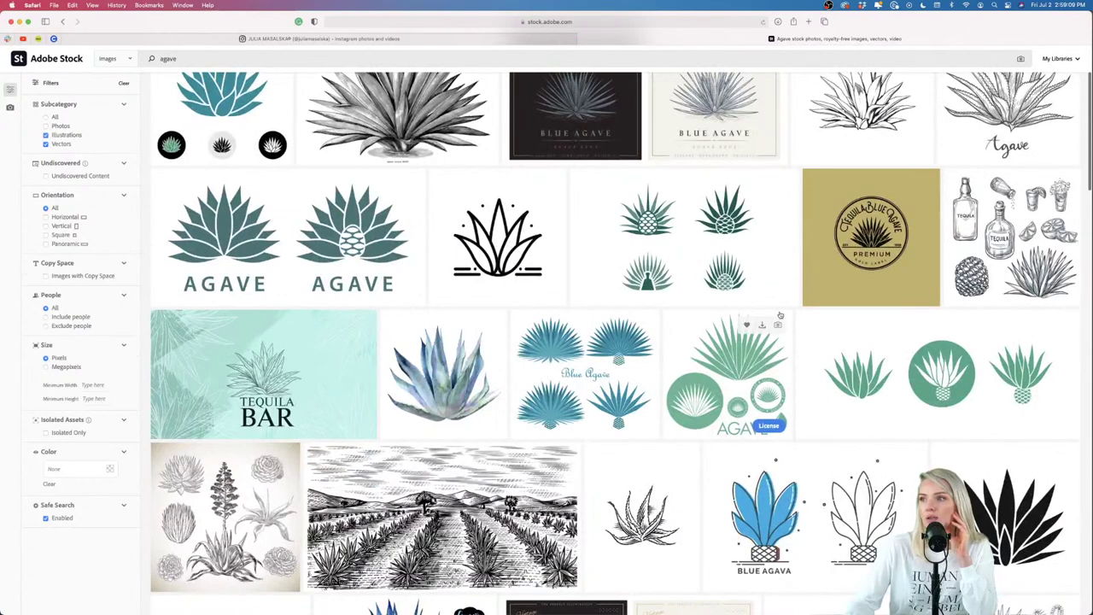
Step: Open the vintage engraved Blue Agave artwork with dark and light versions and license it under the standard license
{"action": "left_click", "coordinate": [575, 120]}
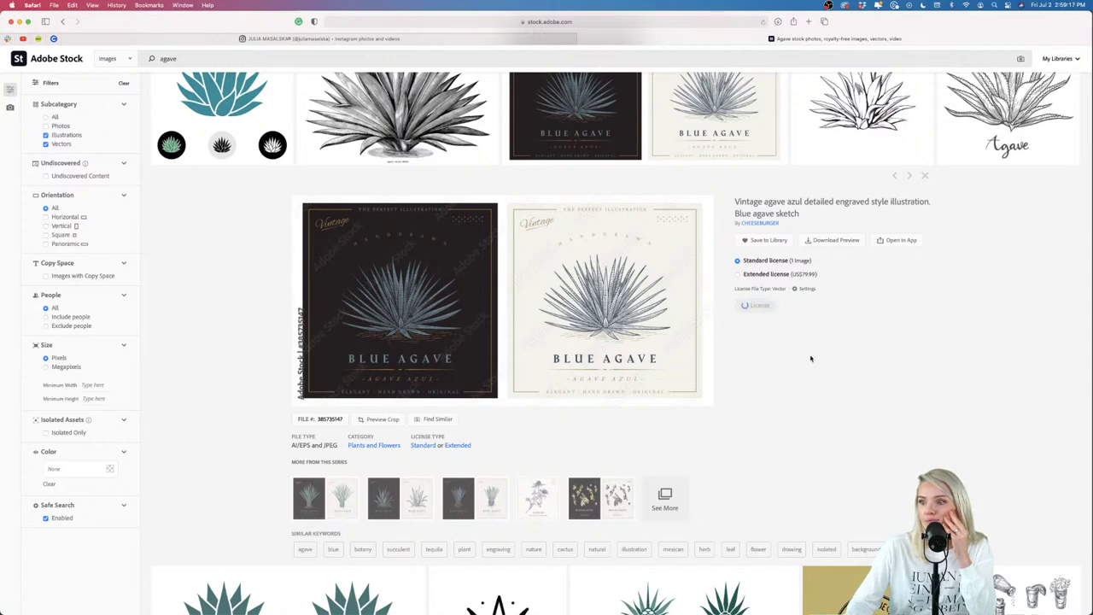
{"action": "scroll", "coordinate": [811, 359], "scroll_direction": "down", "scroll_amount": 10}
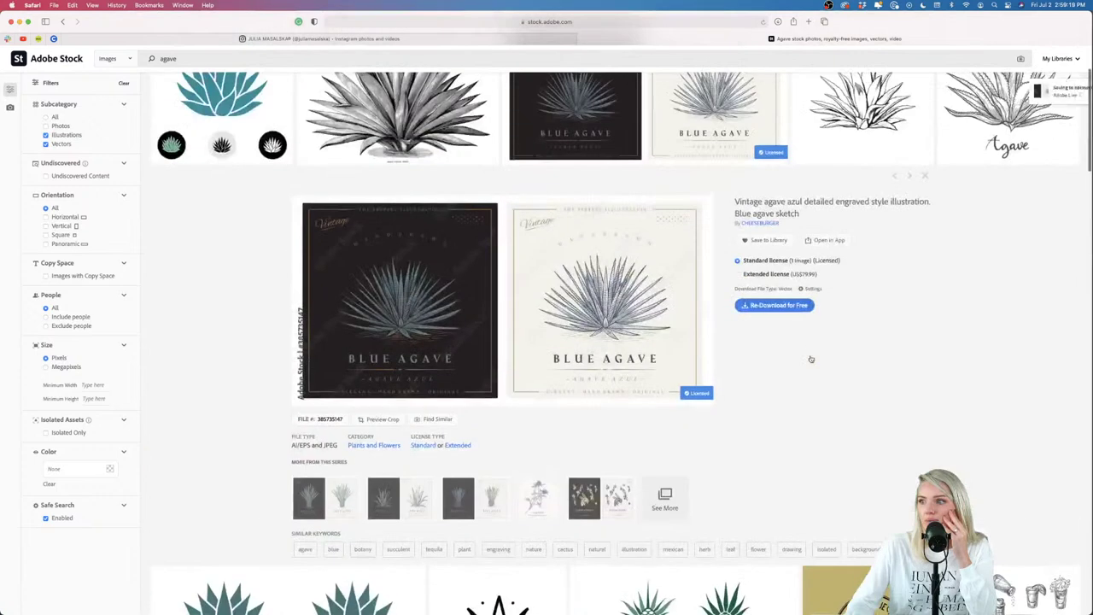
{"action": "scroll", "coordinate": [811, 358], "scroll_direction": "up", "scroll_amount": 3}
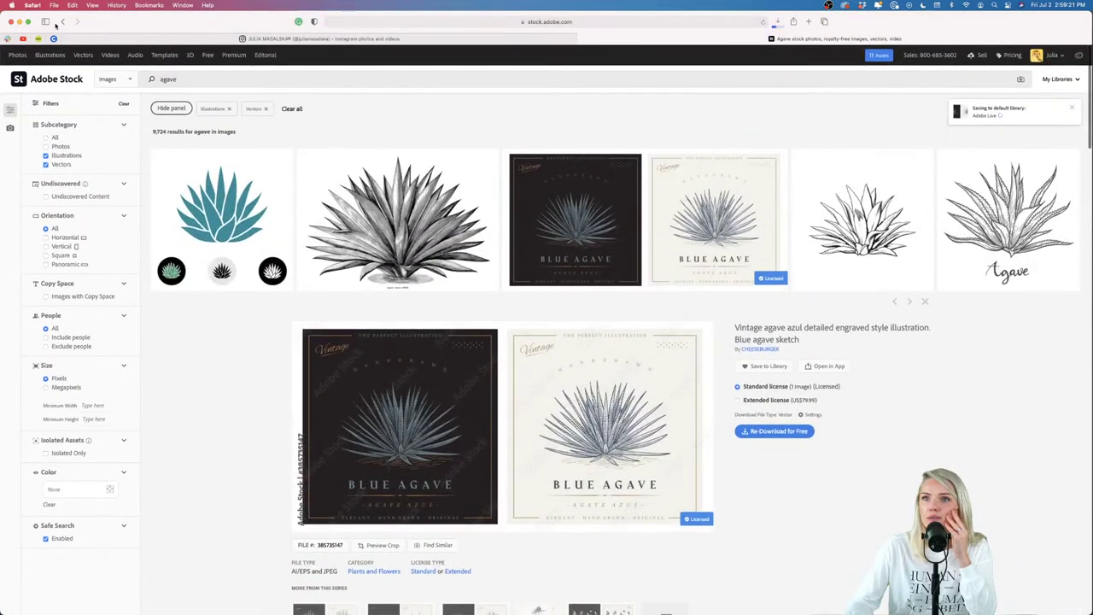
Step: Switch to Illustrator and isolate and copy the agave plant drawing from the light version of the stock artwork
{"action": "key", "text": "super+Tab"}
{"action": "left_click", "coordinate": [630, 378]}
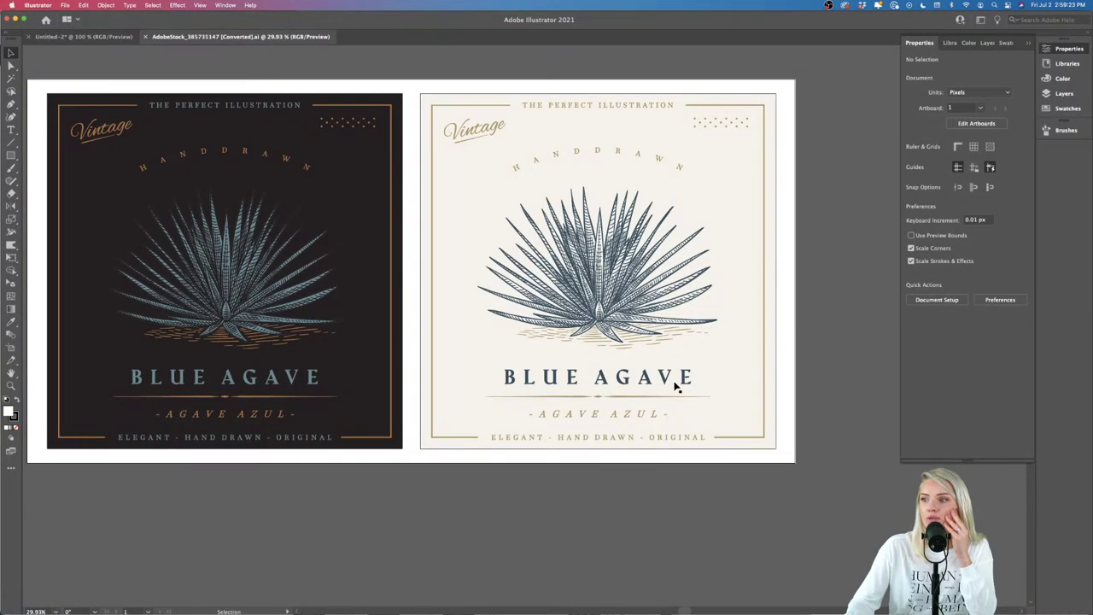
{"action": "left_click", "coordinate": [672, 304]}
{"action": "double_click", "coordinate": [673, 303]}
{"action": "left_click", "coordinate": [673, 304]}
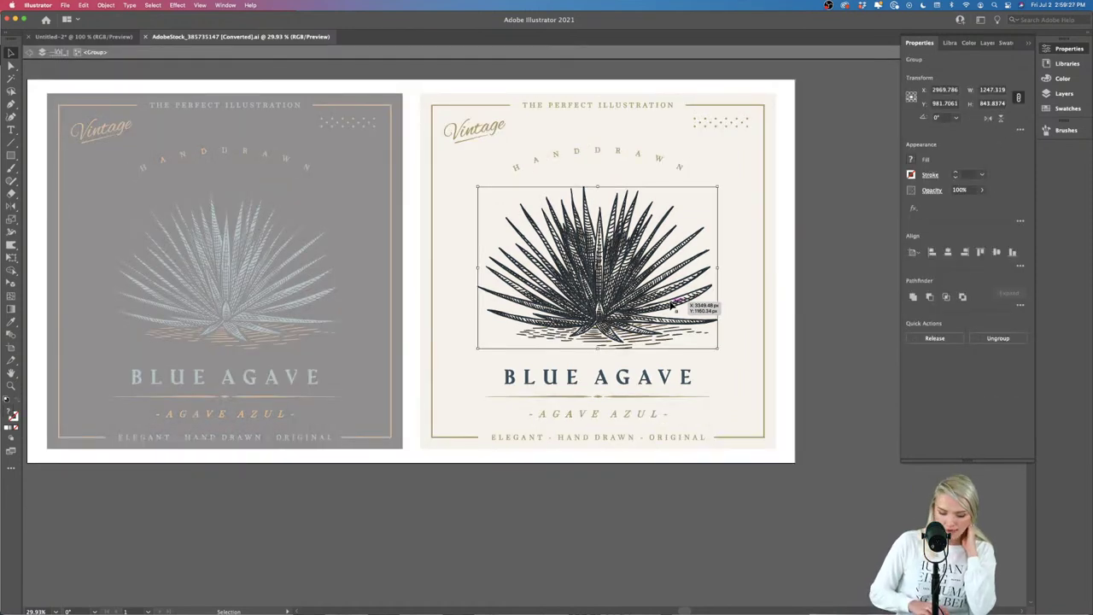
{"action": "scroll", "coordinate": [632, 256], "scroll_direction": "left", "scroll_amount": 1}
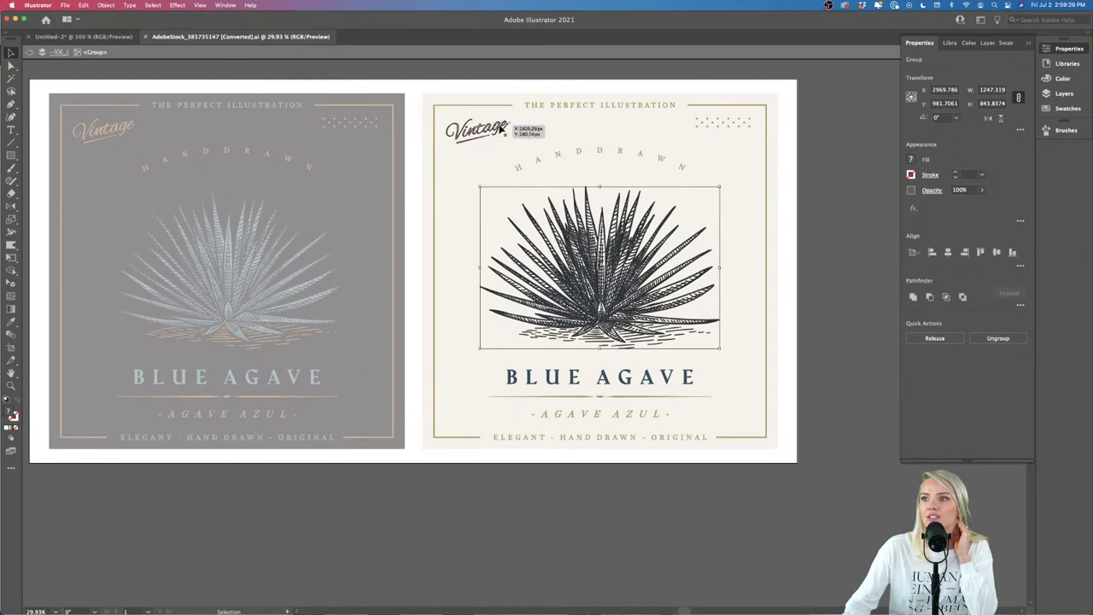
Step: Paste the agave into the Jalisco label document, scale it down, and set it beside the label
{"action": "left_click", "coordinate": [82, 37]}
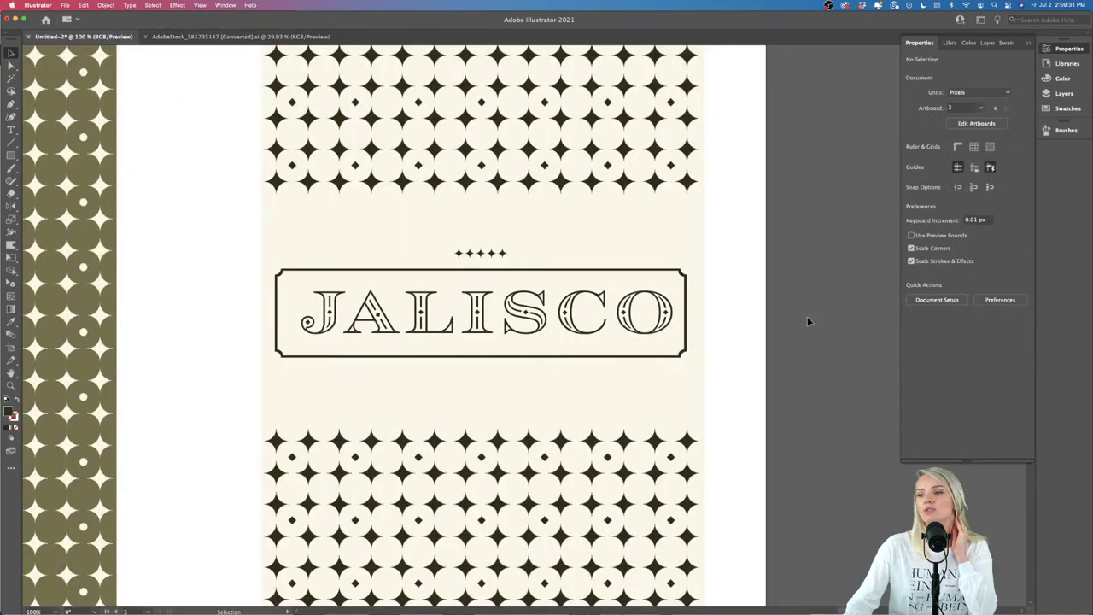
{"action": "key", "text": "super+v"}
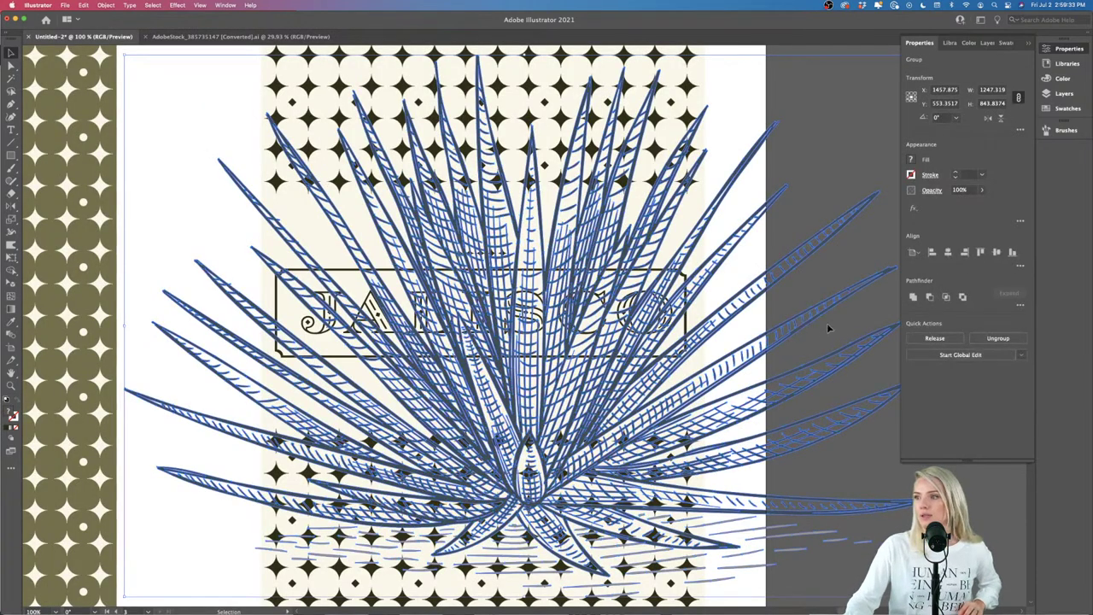
{"action": "left_click_drag", "start_coordinate": [897, 594], "coordinate": [724, 459]}
{"action": "left_click_drag", "start_coordinate": [610, 400], "coordinate": [865, 257]}
{"action": "left_click", "coordinate": [852, 429]}
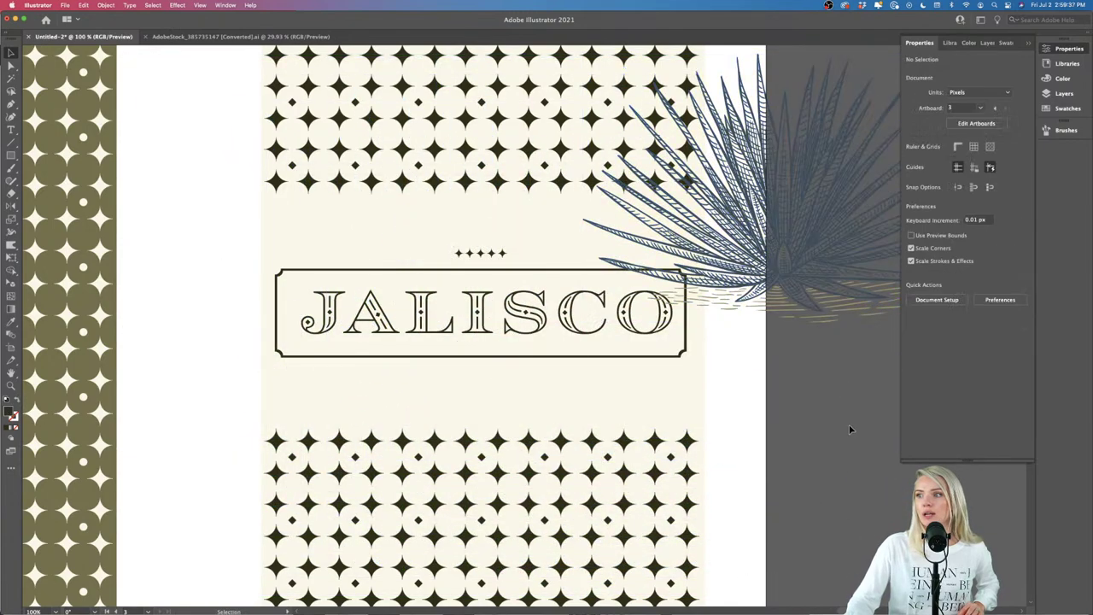
Step: Delete the star pattern above the wordmark and place the agave there at about 529 by 358 px
{"action": "scroll", "coordinate": [851, 429], "scroll_direction": "down", "scroll_amount": 5}
{"action": "left_click", "coordinate": [547, 300]}
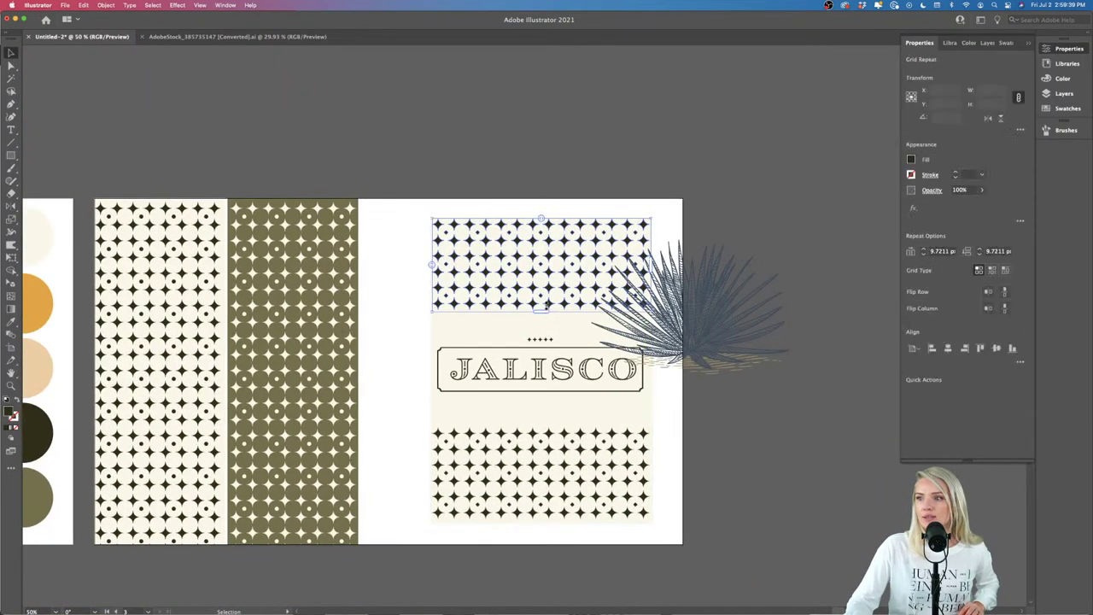
{"action": "key", "text": "Delete"}
{"action": "left_click_drag", "start_coordinate": [705, 371], "coordinate": [555, 335]}
{"action": "scroll", "coordinate": [555, 335], "scroll_direction": "up", "scroll_amount": 3}
{"action": "scroll", "coordinate": [555, 331], "scroll_direction": "up", "scroll_amount": 2}
{"action": "left_click_drag", "start_coordinate": [521, 66], "coordinate": [576, 348]}
Step: Recolor the whole agave illustration with the darkest palette circle using the Eyedropper
{"action": "key", "text": "super+minus"}
{"action": "key", "text": "super+minus"}
{"action": "key", "text": "super+minus"}
{"action": "key", "text": "super+minus"}
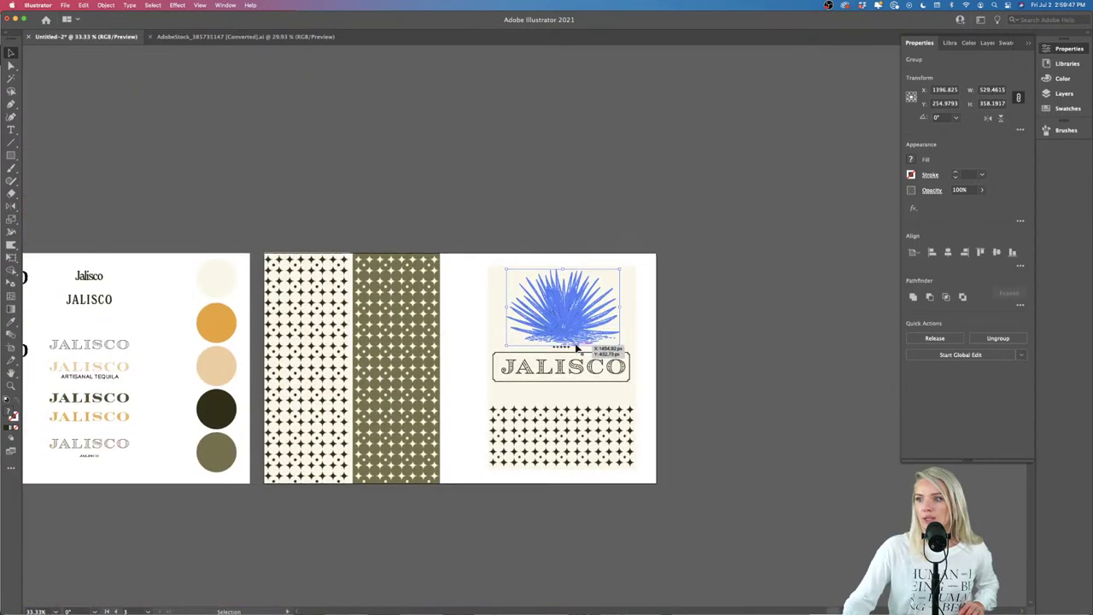
{"action": "key", "text": "i"}
{"action": "left_click", "coordinate": [224, 404]}
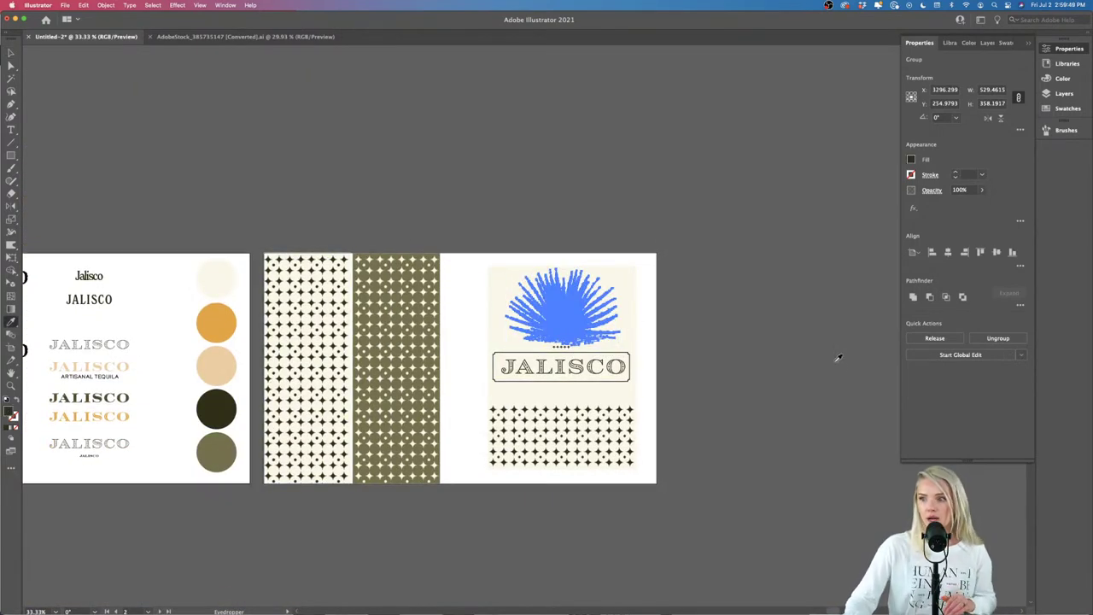
{"action": "left_click", "coordinate": [770, 373]}
{"action": "key", "text": "super+1"}
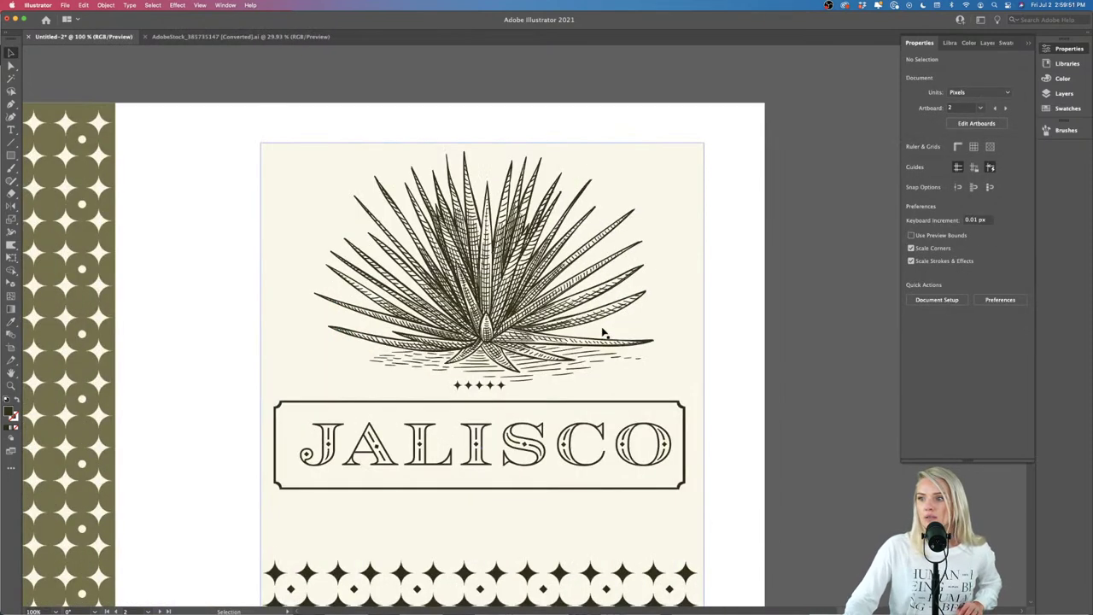
Step: Fine-tune the agave's size and position so it sits centered above the framed JALISCO wordmark
{"action": "scroll", "coordinate": [561, 352], "scroll_direction": "left", "scroll_amount": 2}
{"action": "left_click_drag", "start_coordinate": [561, 352], "coordinate": [555, 344]}
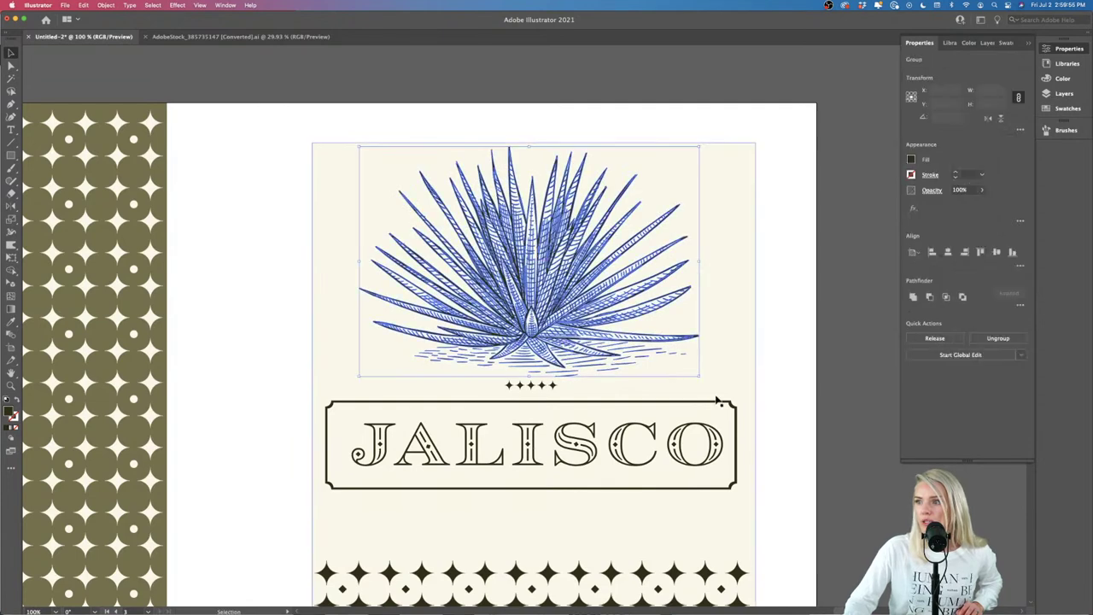
{"action": "left_click_drag", "start_coordinate": [703, 381], "coordinate": [706, 374]}
{"action": "left_click_drag", "start_coordinate": [523, 328], "coordinate": [519, 330]}
Step: Move the five-star accent beneath the wordmark frame and shift the agave slightly down toward the frame
{"action": "left_click_drag", "start_coordinate": [540, 391], "coordinate": [546, 513]}
{"action": "scroll", "coordinate": [603, 519], "scroll_direction": "down", "scroll_amount": 1}
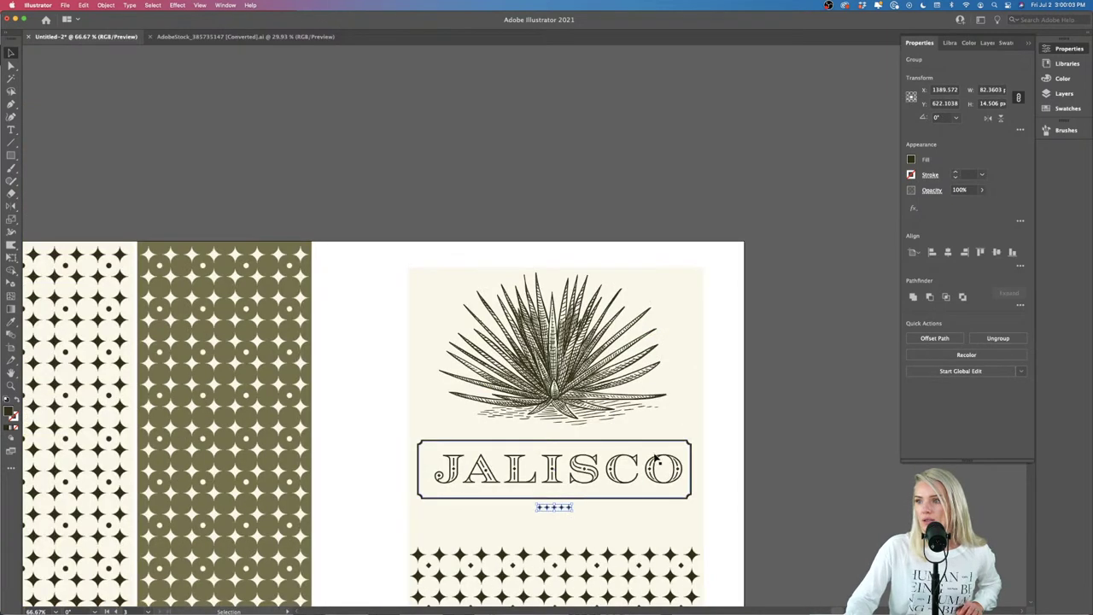
{"action": "left_click", "coordinate": [716, 434]}
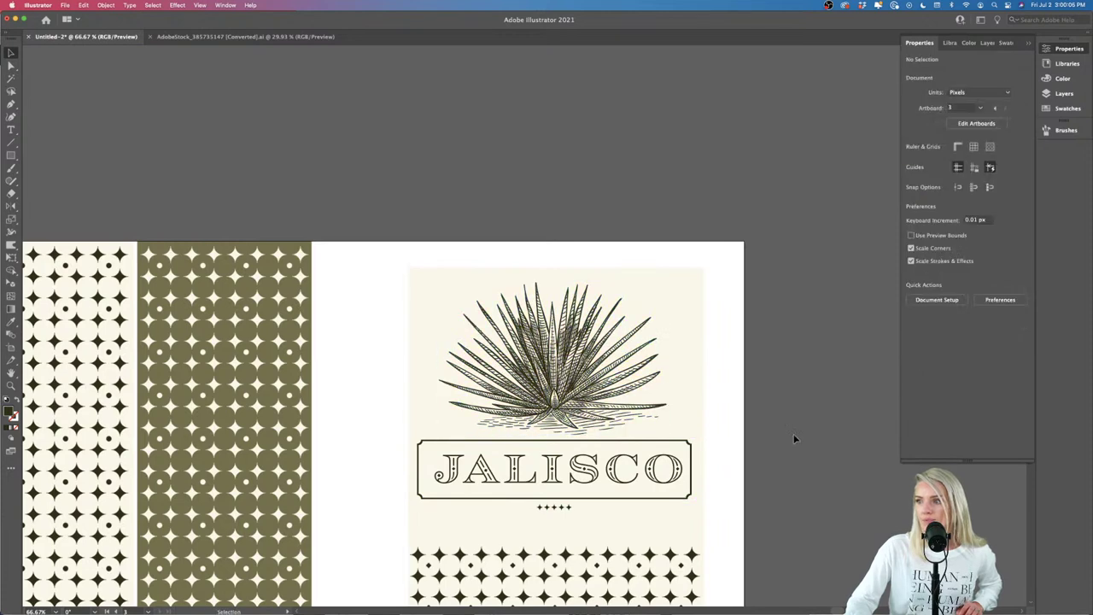
Step: Move the lower star pattern up toward the five-star accent, leaving a plain cream strip along the label's bottom edge
{"action": "scroll", "coordinate": [794, 438], "scroll_direction": "down", "scroll_amount": 5}
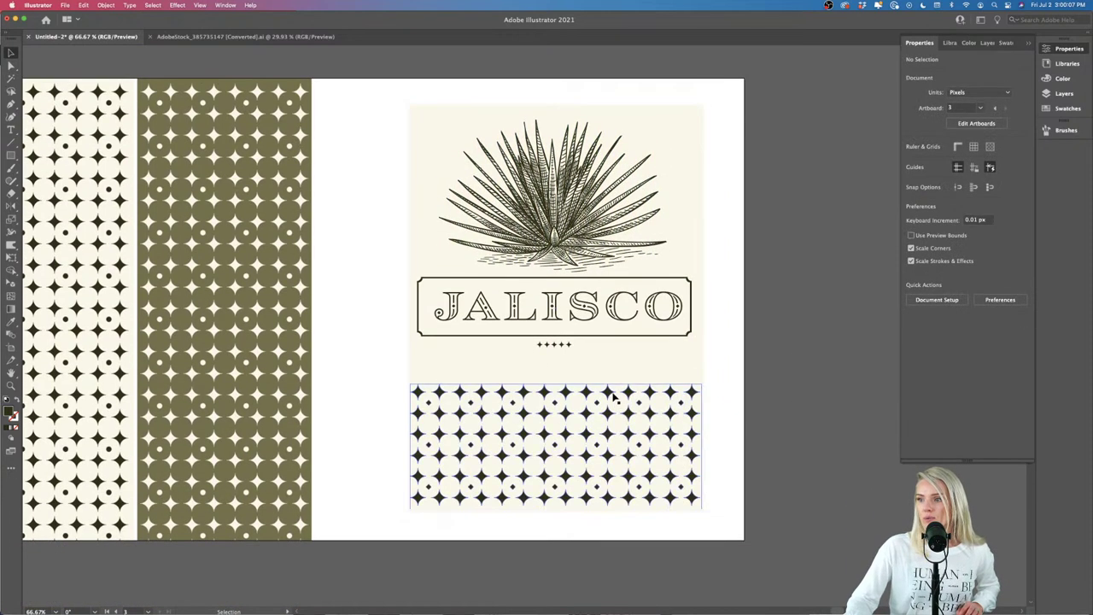
{"action": "left_click", "coordinate": [589, 432]}
{"action": "left_click_drag", "start_coordinate": [555, 509], "coordinate": [599, 471]}
{"action": "key", "text": "ctrl+z"}
{"action": "key", "text": "ctrl+z"}
{"action": "left_click", "coordinate": [774, 476]}
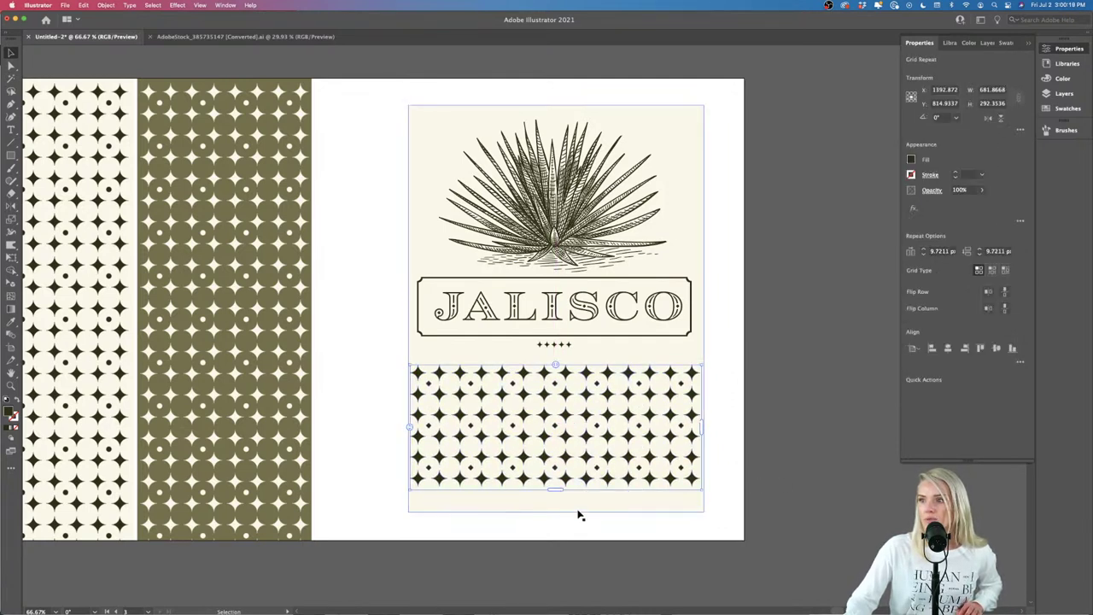
{"action": "left_click", "coordinate": [791, 483]}
Step: Review the label layout and look over the wordmark variations and color palette on the neighboring artboard
{"action": "scroll", "coordinate": [791, 484], "scroll_direction": "left", "scroll_amount": 3}
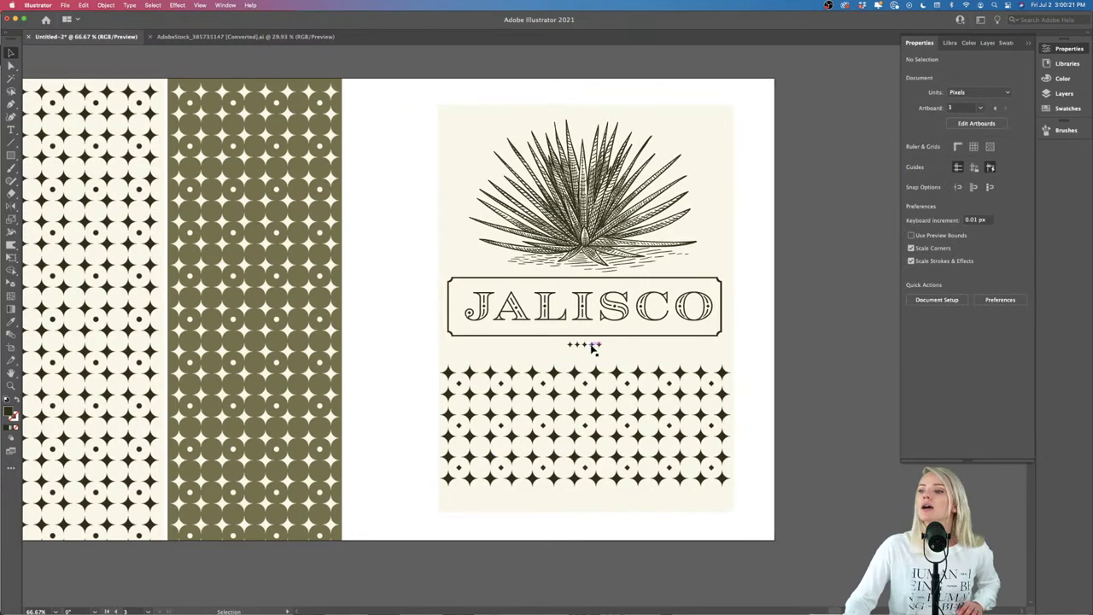
{"action": "scroll", "coordinate": [594, 347], "scroll_direction": "up", "scroll_amount": 3}
{"action": "key", "text": "super+minus"}
{"action": "scroll", "coordinate": [591, 348], "scroll_direction": "left", "scroll_amount": 5}
{"action": "scroll", "coordinate": [563, 423], "scroll_direction": "right", "scroll_amount": 3}
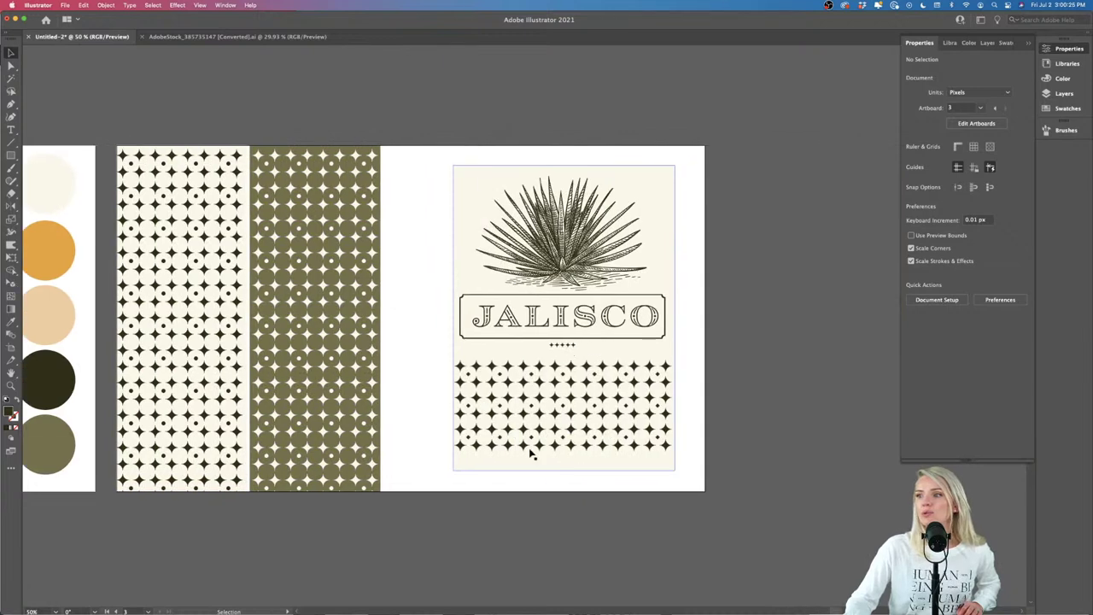
{"action": "scroll", "coordinate": [567, 431], "scroll_direction": "left", "scroll_amount": 7}
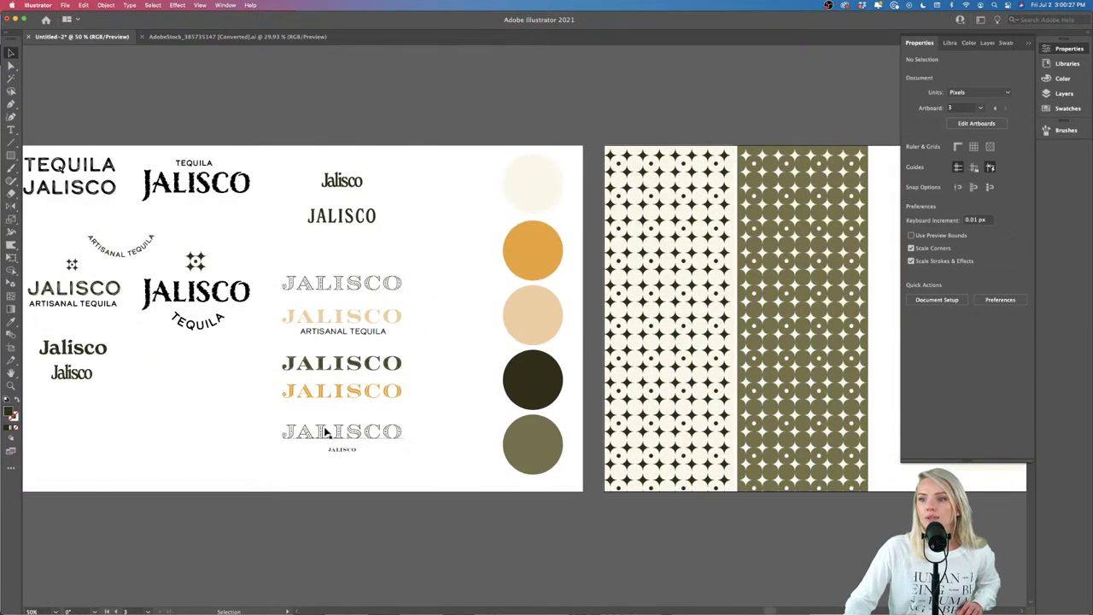
{"action": "scroll", "coordinate": [322, 427], "scroll_direction": "left", "scroll_amount": 2}
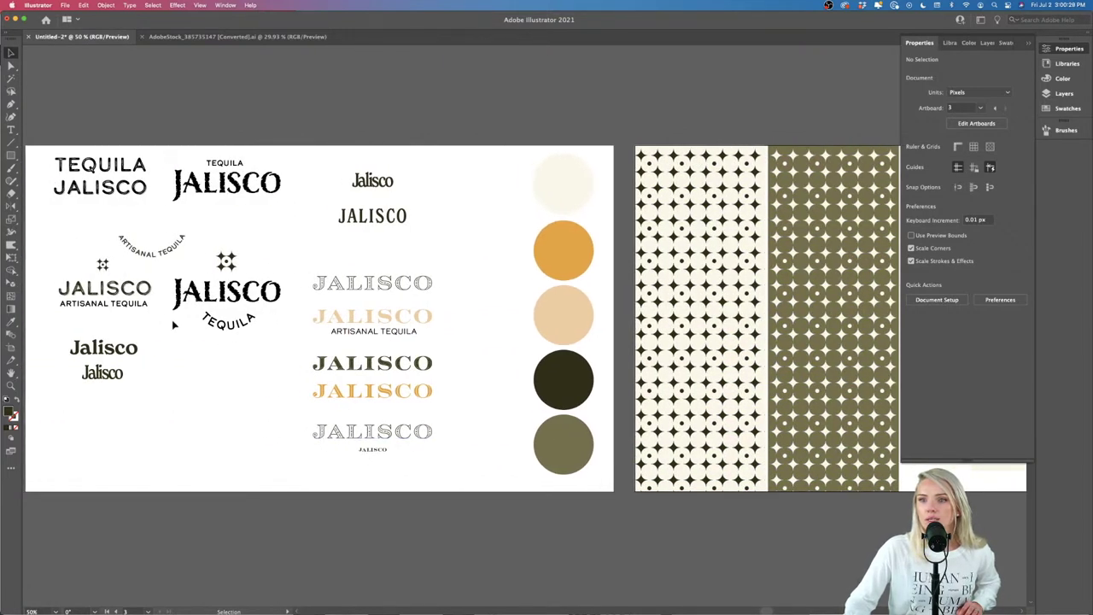
Step: Copy the ARTISANAL TEQUILA tagline from the wordmark artboard onto the label, just beneath the JALISCO lettering inside the frame
{"action": "left_click", "coordinate": [136, 311]}
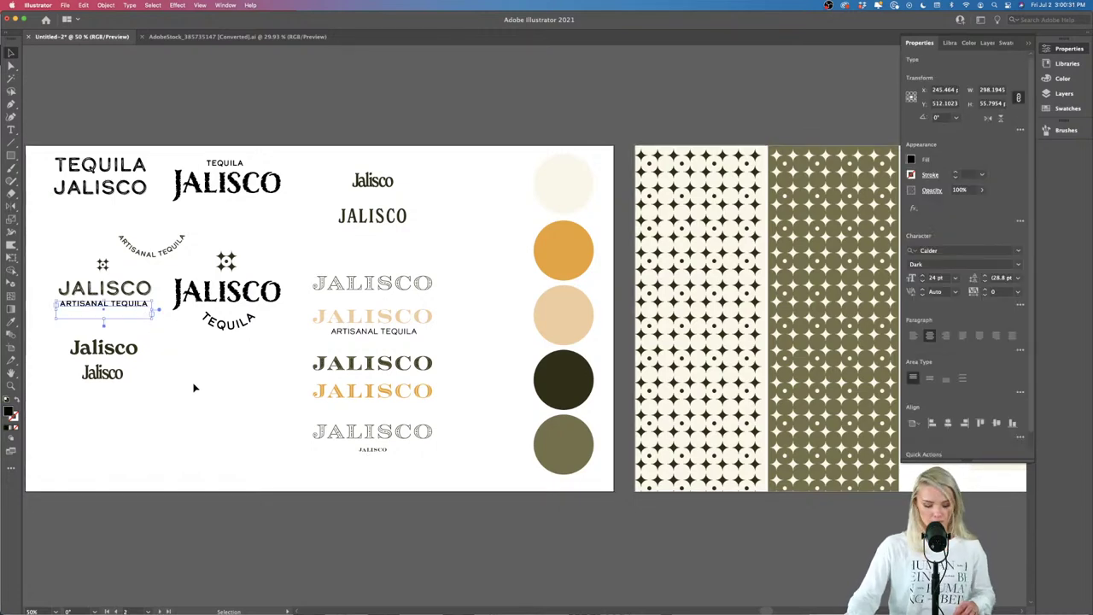
{"action": "scroll", "coordinate": [282, 432], "scroll_direction": "right", "scroll_amount": 10}
{"action": "scroll", "coordinate": [679, 429], "scroll_direction": "up", "scroll_amount": 3}
{"action": "scroll", "coordinate": [679, 429], "scroll_direction": "down", "scroll_amount": 3}
{"action": "left_click", "coordinate": [642, 552]}
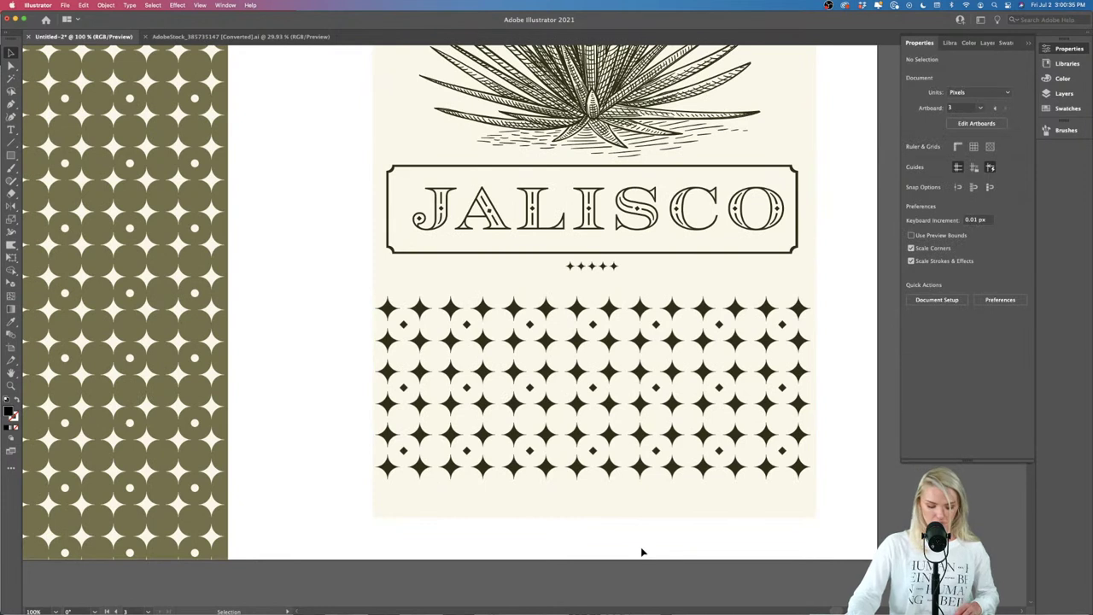
{"action": "key", "text": "super+v"}
{"action": "left_click_drag", "start_coordinate": [565, 323], "coordinate": [638, 248]}
Step: Move the five-star accent to the cream strip below the pattern and center the ARTISANAL TEQUILA tagline between the frame and the pattern
{"action": "left_click", "coordinate": [797, 255]}
{"action": "scroll", "coordinate": [795, 252], "scroll_direction": "up", "scroll_amount": 6}
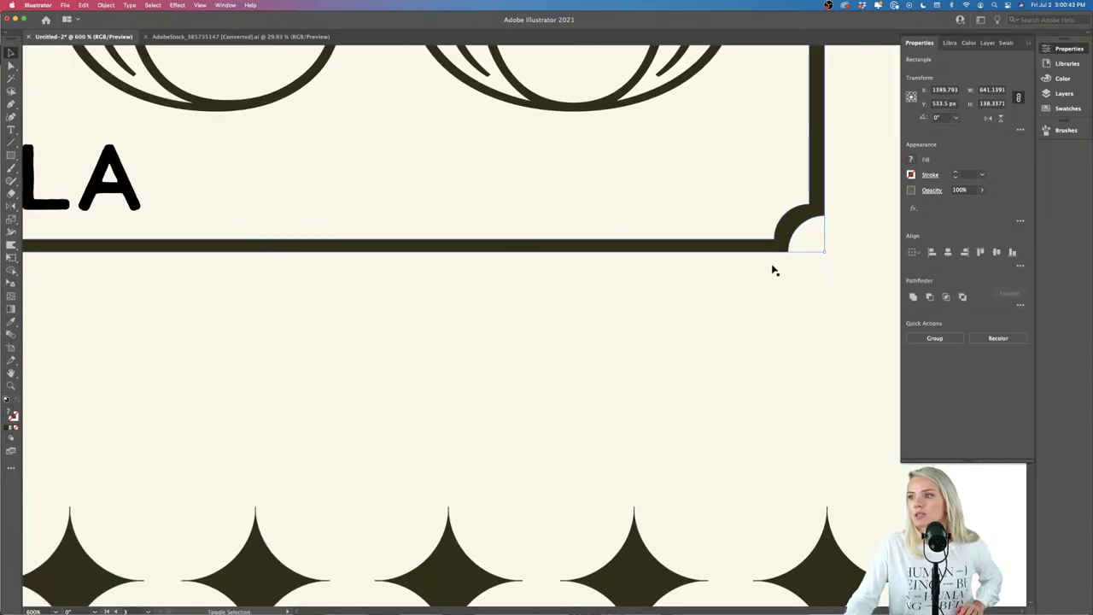
{"action": "scroll", "coordinate": [777, 289], "scroll_direction": "down", "scroll_amount": 6}
{"action": "left_click_drag", "start_coordinate": [604, 296], "coordinate": [622, 526]}
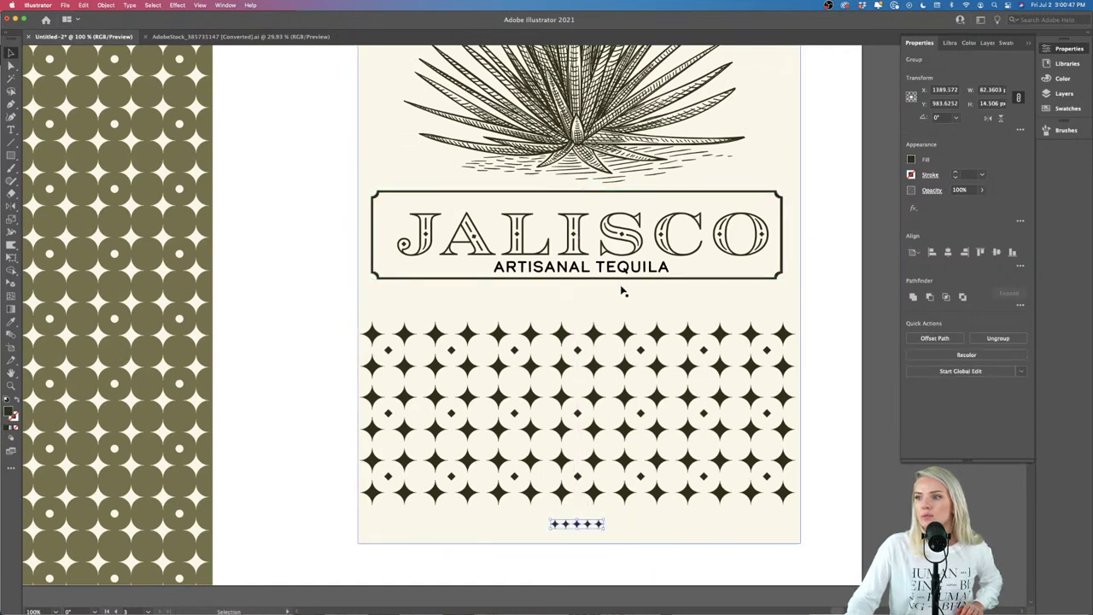
{"action": "left_click_drag", "start_coordinate": [622, 298], "coordinate": [625, 308]}
{"action": "left_click", "coordinate": [820, 305]}
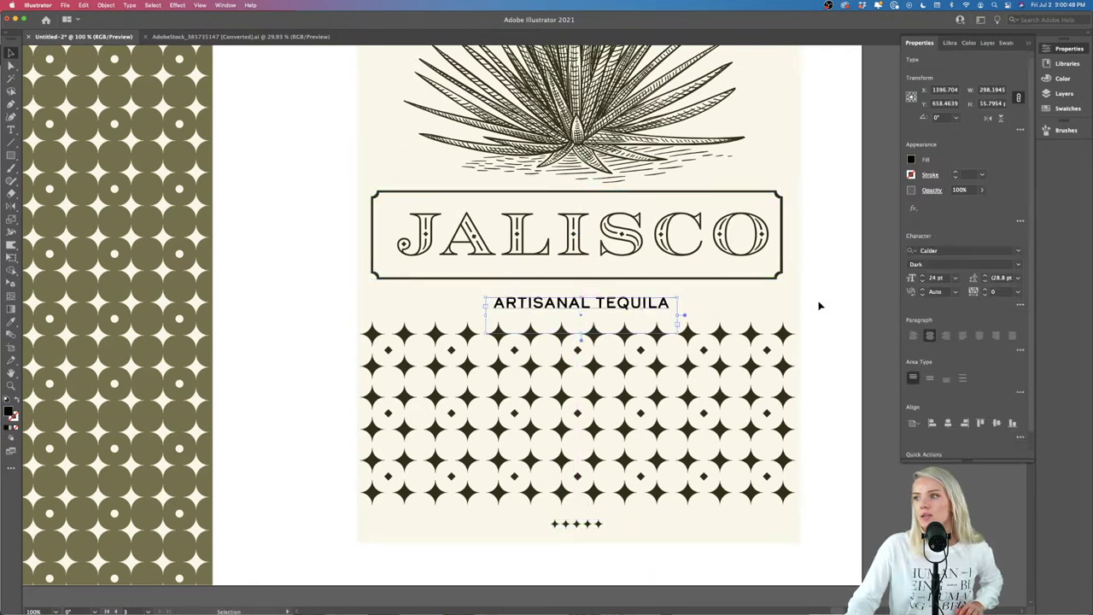
{"action": "left_click", "coordinate": [611, 311]}
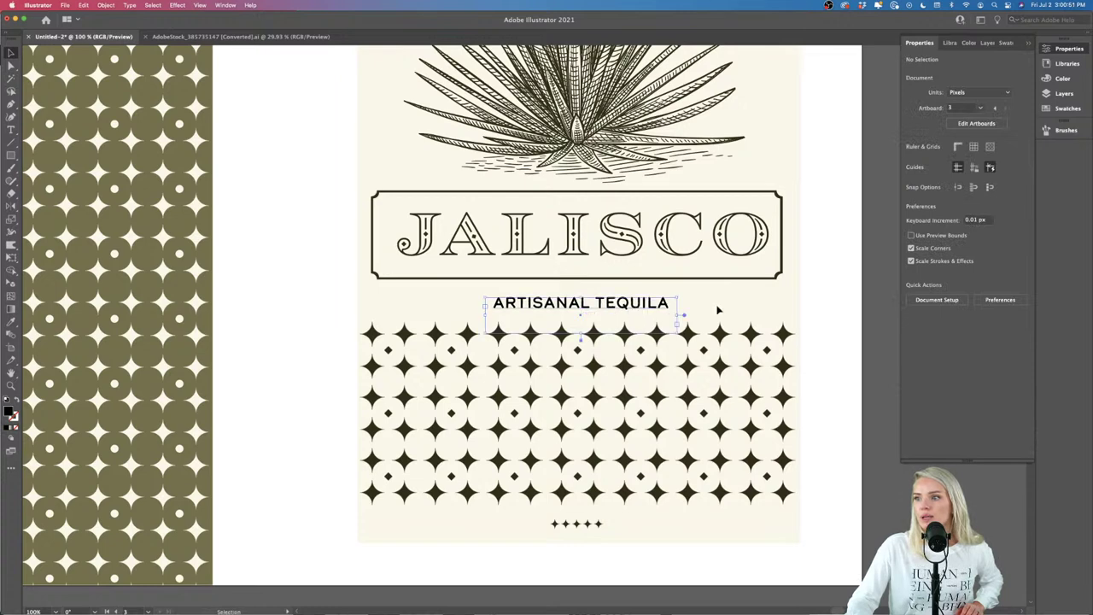
{"action": "left_click", "coordinate": [829, 327]}
Step: Duplicate the solid olive rectangle behind the olive star pattern onto the label
{"action": "key", "text": "super+minus"}
{"action": "key", "text": "super+plus"}
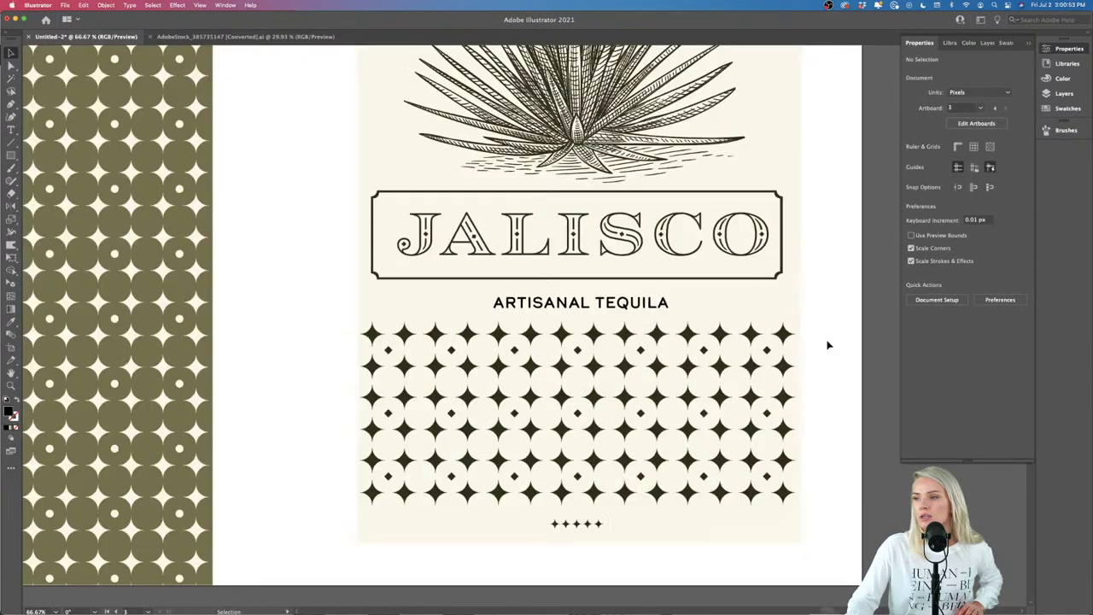
{"action": "scroll", "coordinate": [826, 345], "scroll_direction": "right", "scroll_amount": 2}
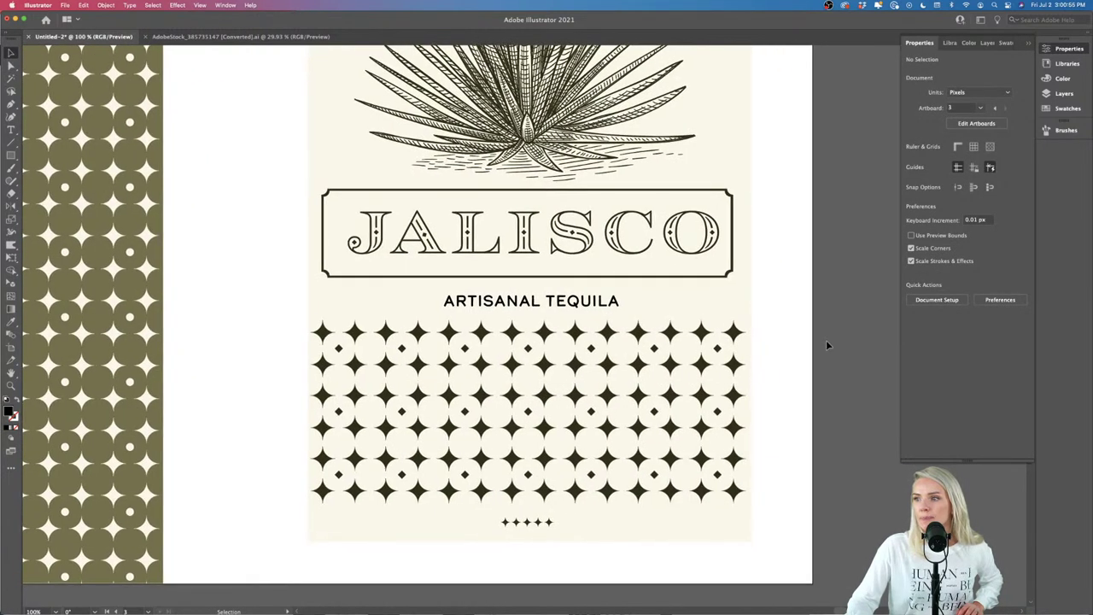
{"action": "scroll", "coordinate": [827, 345], "scroll_direction": "down", "scroll_amount": 2}
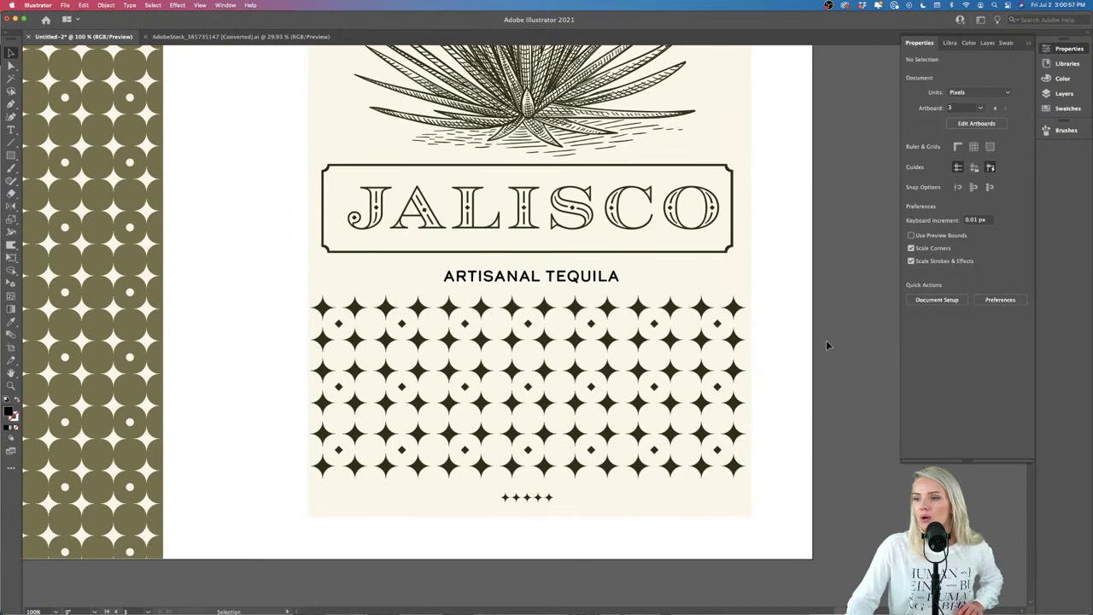
{"action": "key", "text": "super+minus"}
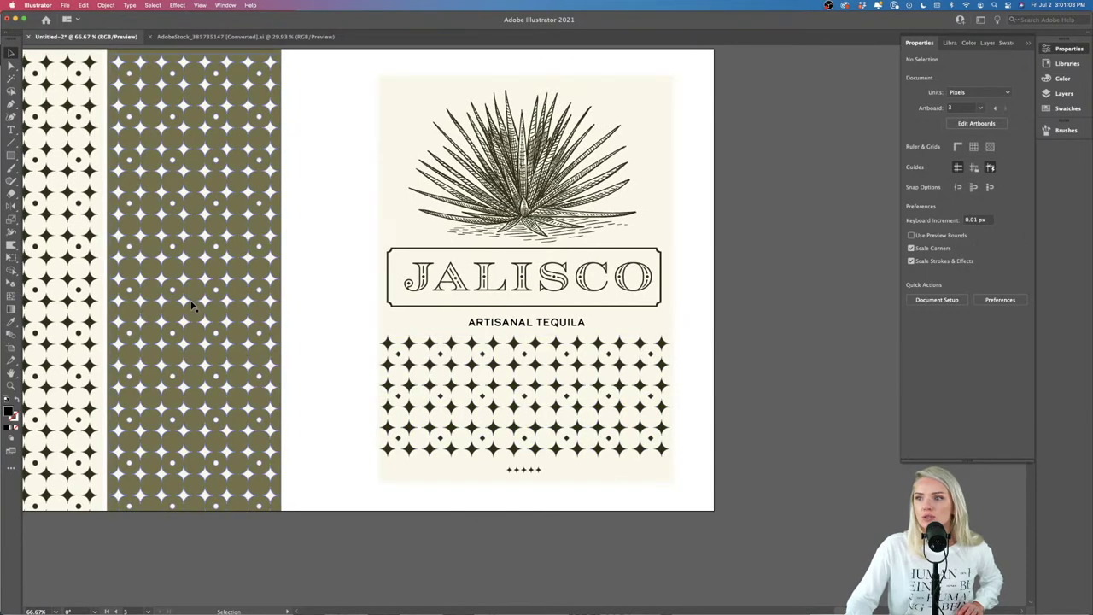
{"action": "key", "text": "super+minus"}
{"action": "left_click_drag", "start_coordinate": [238, 118], "coordinate": [526, 140]}
{"action": "key", "text": "super+plus"}
{"action": "key", "text": "super+plus"}
{"action": "key", "text": "super+minus"}
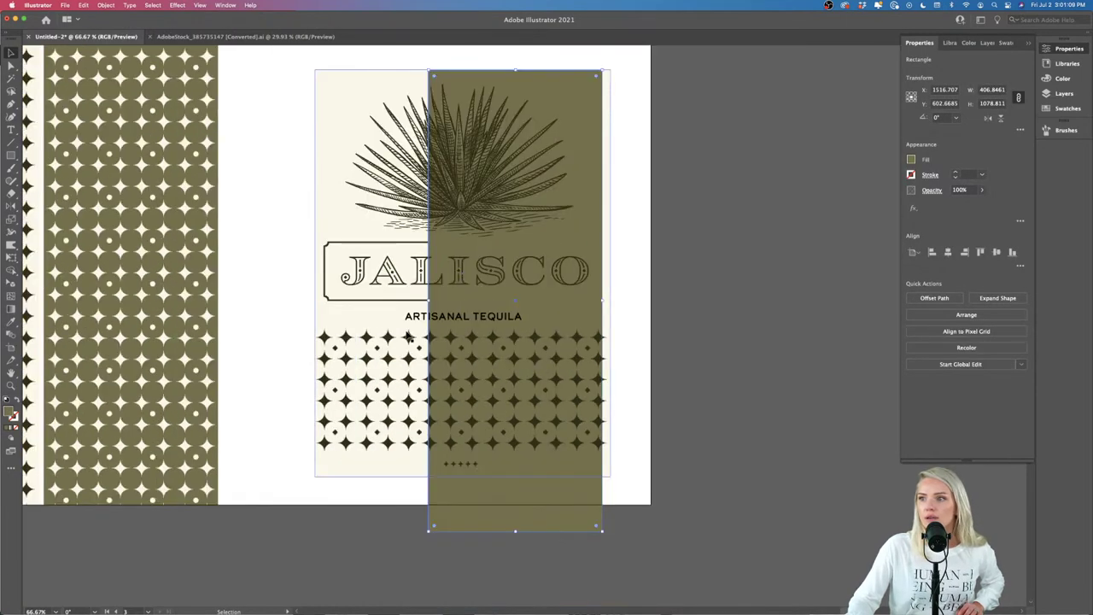
Step: Resize the olive rectangle to about 690 by 355 px so it spans the label's full width behind the star pattern and accent
{"action": "left_click_drag", "start_coordinate": [517, 71], "coordinate": [518, 324]}
{"action": "left_click_drag", "start_coordinate": [603, 533], "coordinate": [611, 475]}
{"action": "left_click_drag", "start_coordinate": [429, 399], "coordinate": [315, 400]}
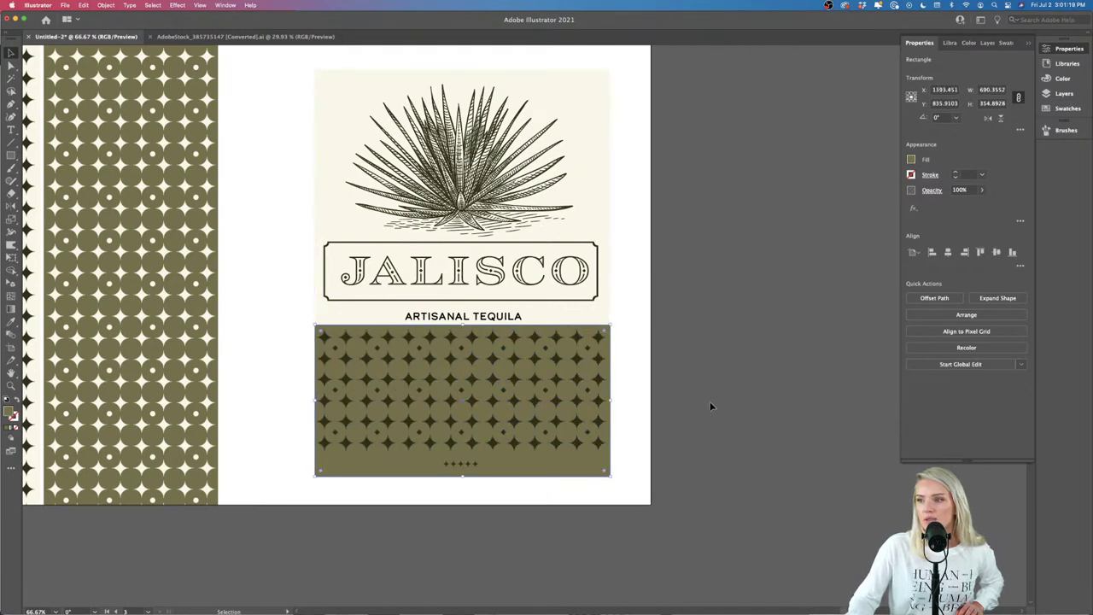
{"action": "left_click", "coordinate": [712, 402]}
{"action": "scroll", "coordinate": [511, 357], "scroll_direction": "up", "scroll_amount": 2}
Step: Nudge the tagline slightly upward and scale the JALISCO lettering down a little inside its frame
{"action": "left_click_drag", "start_coordinate": [509, 357], "coordinate": [510, 355]}
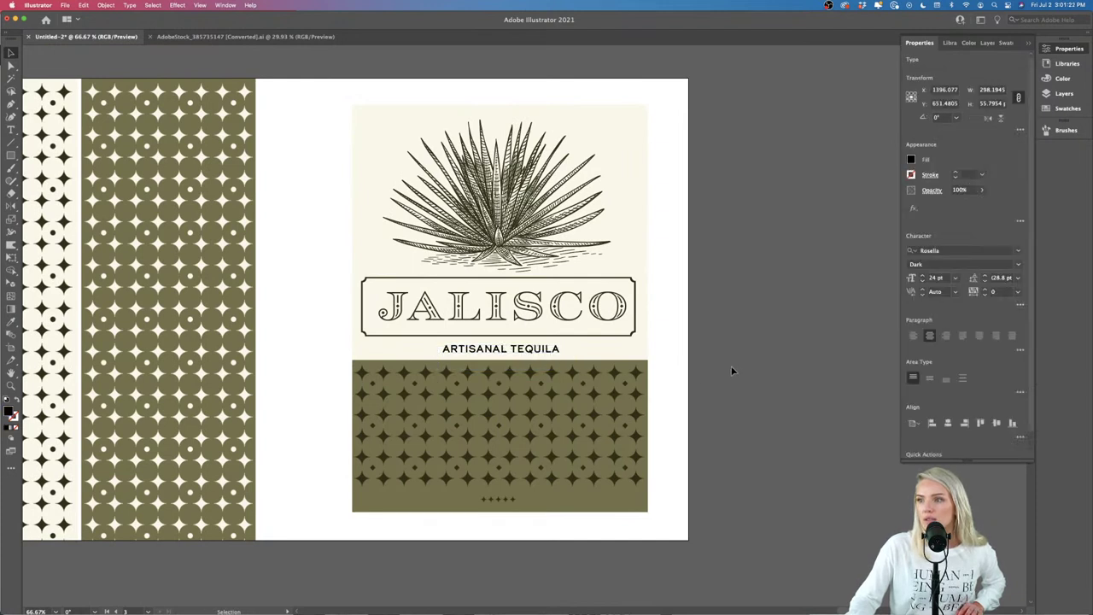
{"action": "left_click", "coordinate": [630, 308]}
{"action": "mouse_move", "coordinate": [630, 307]}
{"action": "left_mouse_down"}
{"action": "mouse_move", "coordinate": [612, 316]}
{"action": "mouse_move", "coordinate": [625, 319]}
{"action": "left_mouse_up"}
{"action": "left_click", "coordinate": [649, 344]}
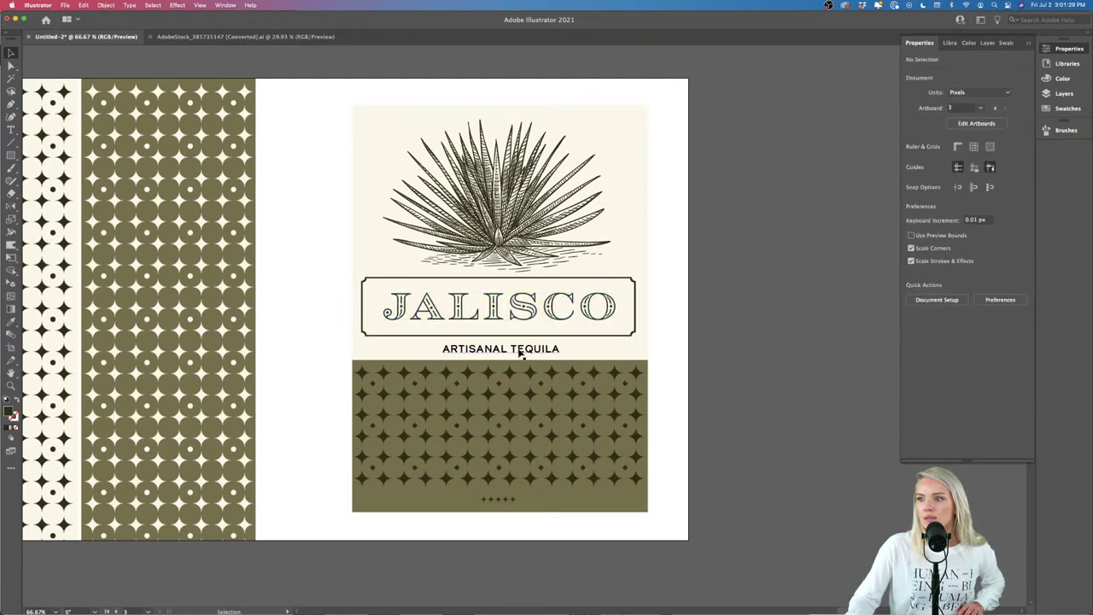
Step: Scale the agave down slightly and keep it centered above the wordmark frame
{"action": "scroll", "coordinate": [520, 355], "scroll_direction": "up", "scroll_amount": 2}
{"action": "left_click", "coordinate": [528, 274]}
{"action": "left_click_drag", "start_coordinate": [530, 299], "coordinate": [532, 285]}
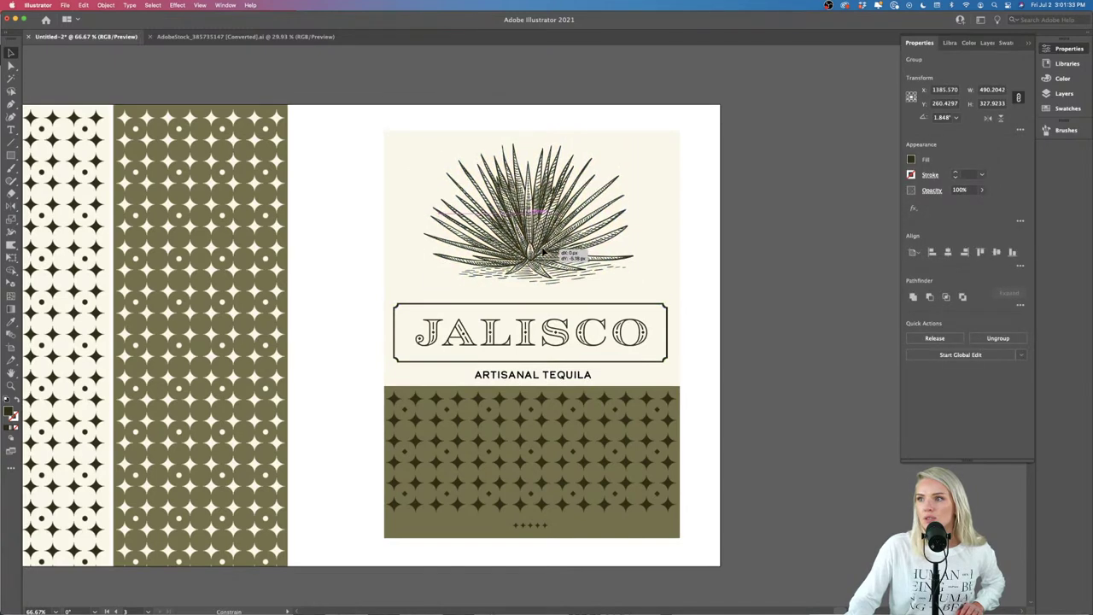
Step: Scale the framed JALISCO wordmark down to a frame about 557 by 116 px, move it toward the agave, and raise the tagline slightly
{"action": "left_click", "coordinate": [553, 321]}
{"action": "left_click", "coordinate": [603, 306], "text": "shift"}
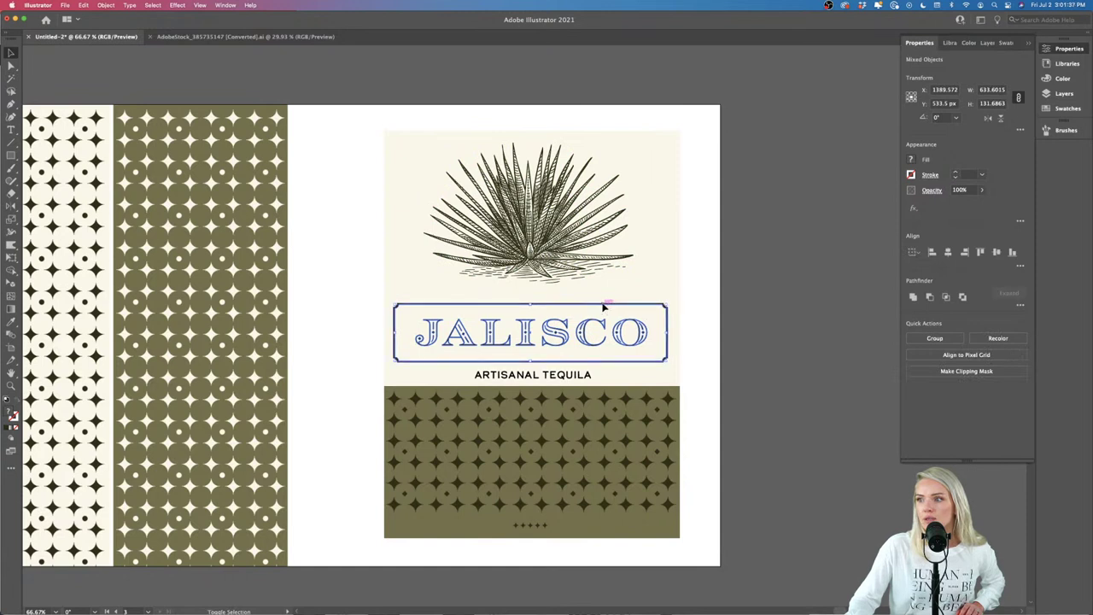
{"action": "key", "text": "shift+Up"}
{"action": "key", "text": "shift+Up"}
{"action": "left_click_drag", "start_coordinate": [667, 326], "coordinate": [628, 331]}
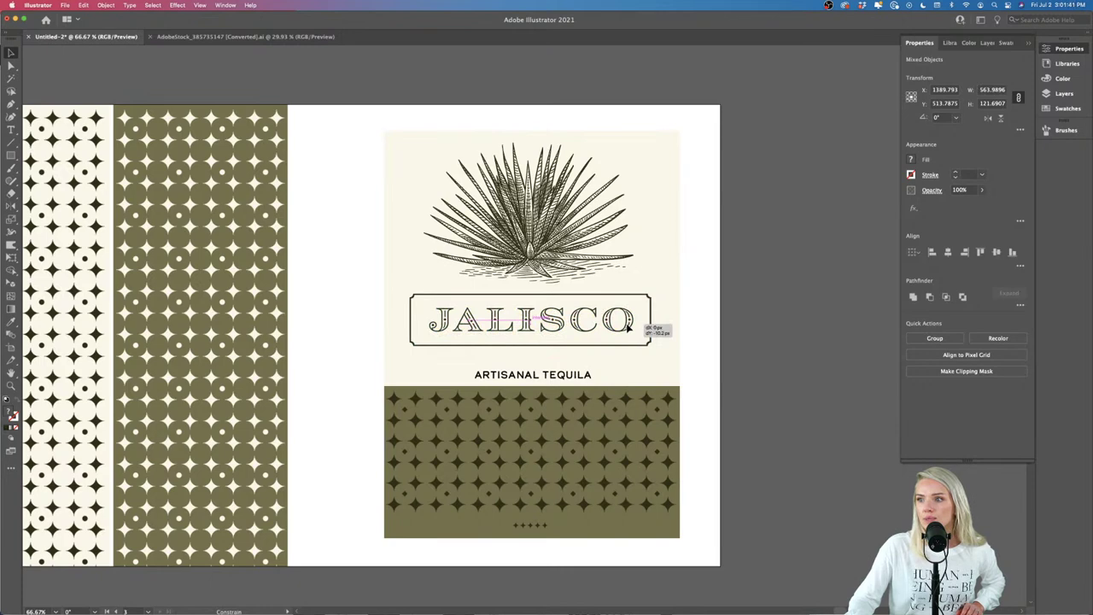
{"action": "left_click_drag", "start_coordinate": [580, 377], "coordinate": [580, 367]}
{"action": "left_click", "coordinate": [745, 384]}
Step: Examine the label layout from a distance and up close, checking the wordmark frame against the rest of the design
{"action": "key", "text": "super+minus"}
{"action": "key", "text": "super+minus"}
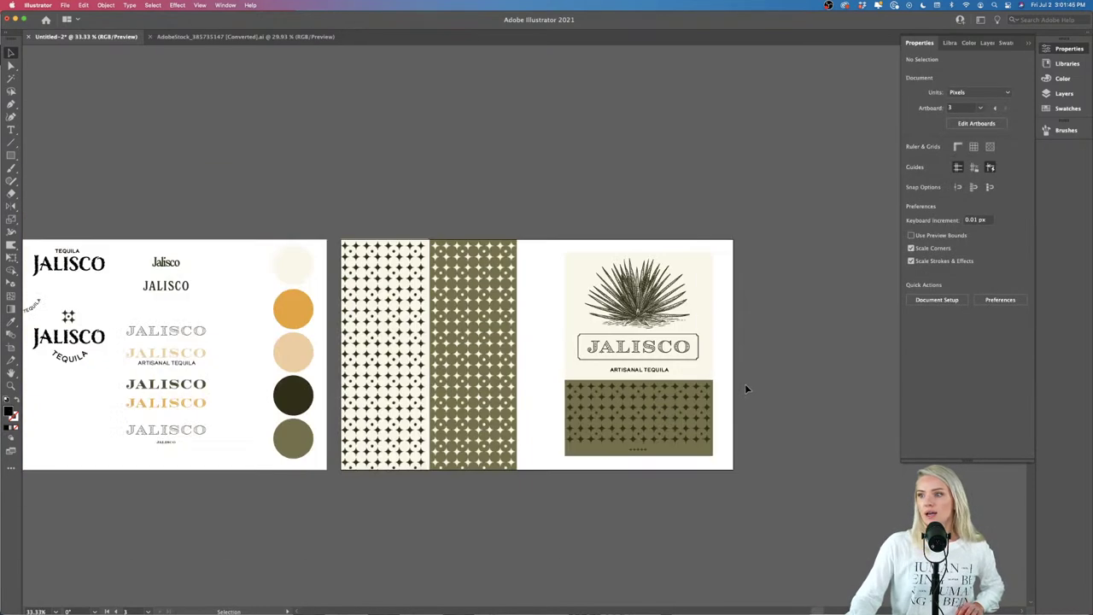
{"action": "key", "text": "super+plus"}
{"action": "key", "text": "super+plus"}
{"action": "key", "text": "super+minus"}
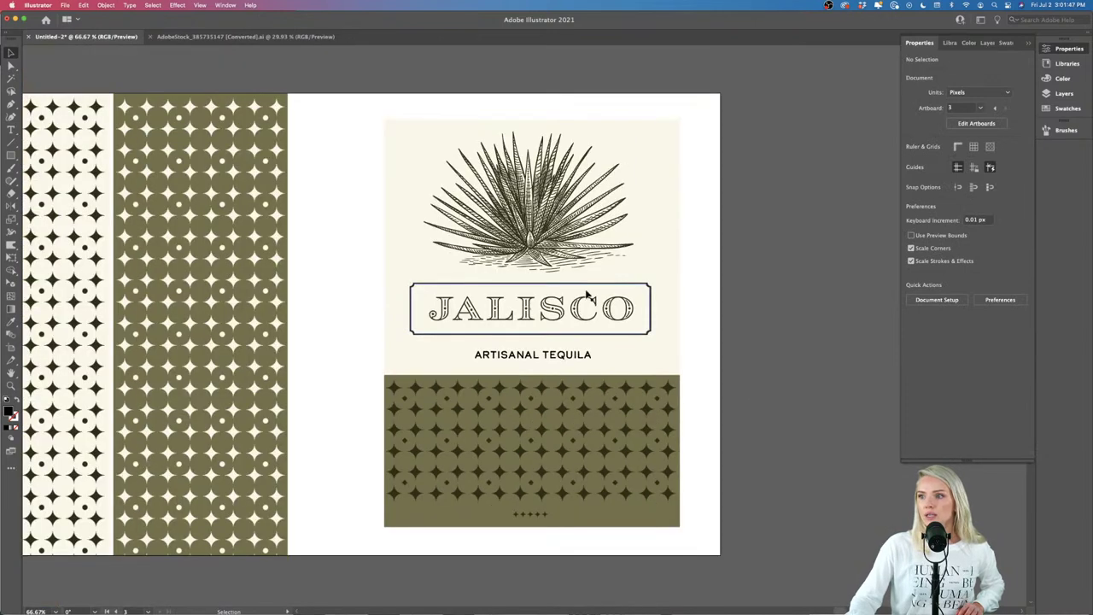
{"action": "key", "text": "super+plus"}
{"action": "key", "text": "super+plus"}
{"action": "left_click", "coordinate": [683, 324]}
{"action": "key", "text": "super+minus"}
{"action": "key", "text": "super+minus"}
{"action": "key", "text": "super+minus"}
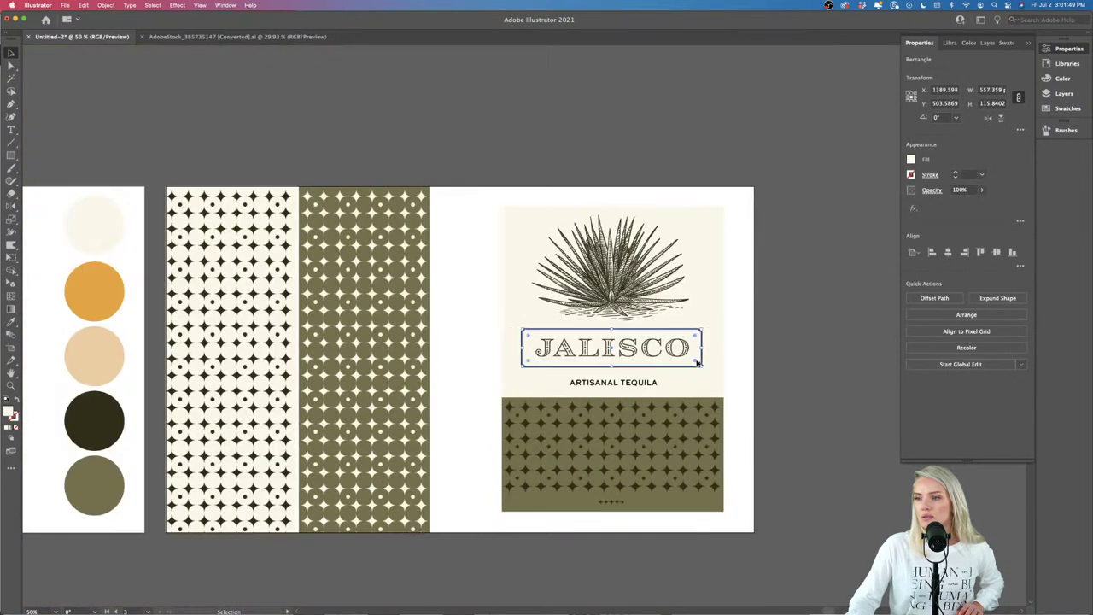
Step: Try the palette's orange, tan and near-black as the label's background fill with the Eyedropper, returning to cream
{"action": "left_click", "coordinate": [798, 303]}
{"action": "key", "text": "i"}
{"action": "left_click", "coordinate": [188, 287]}
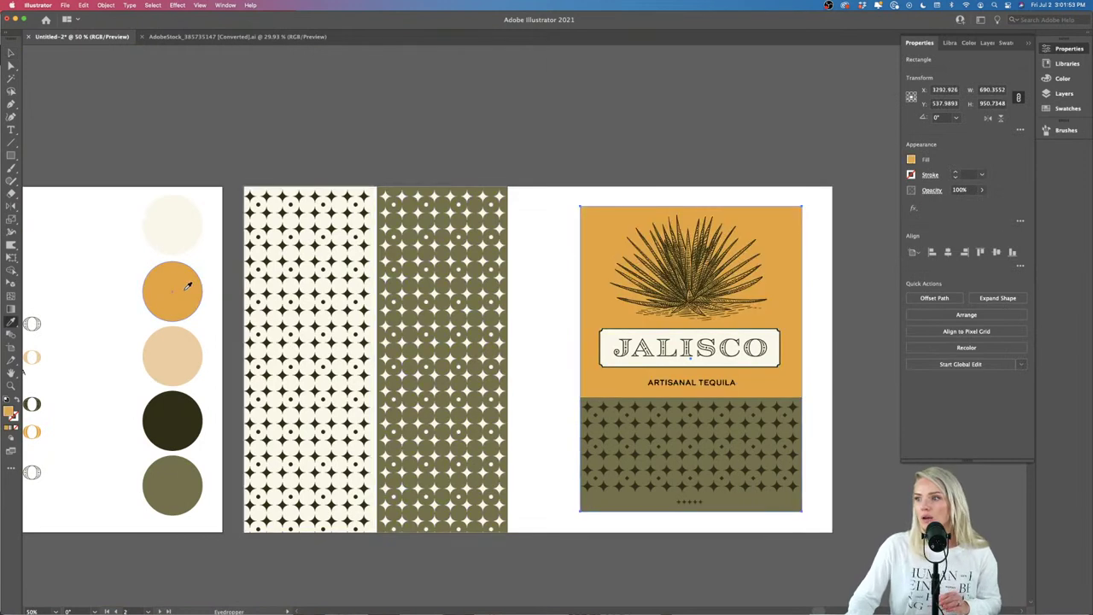
{"action": "left_click", "coordinate": [179, 340]}
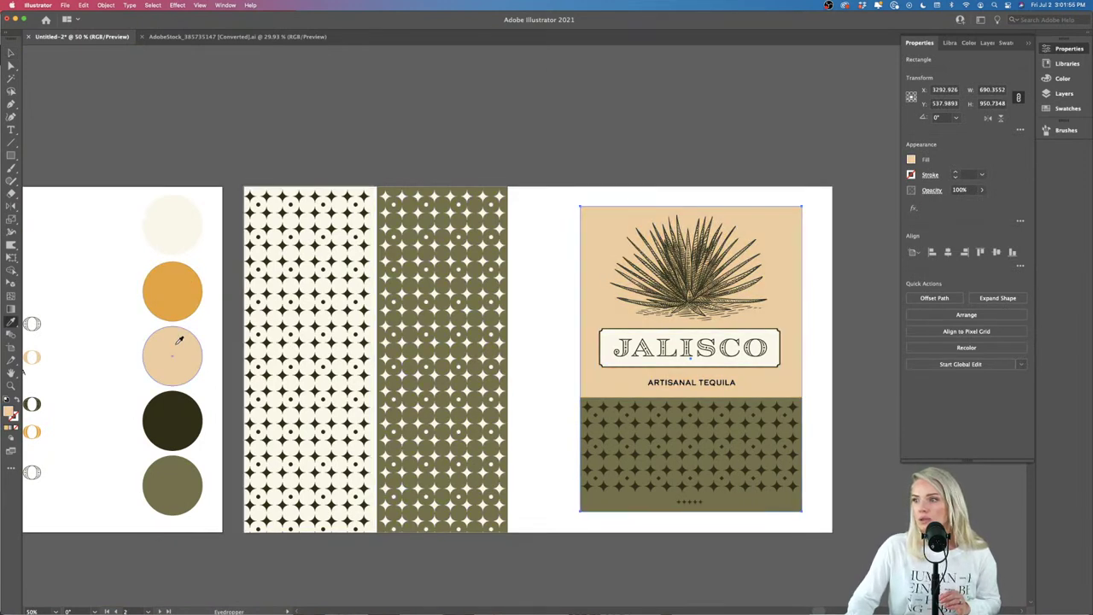
{"action": "left_click", "coordinate": [180, 215]}
{"action": "left_click", "coordinate": [179, 400]}
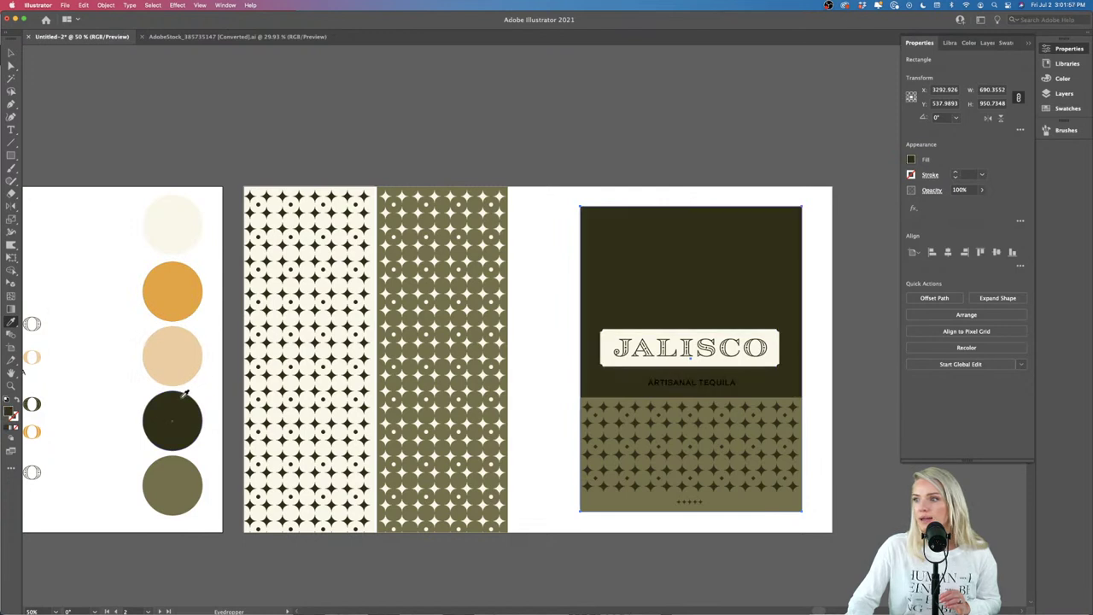
{"action": "left_click", "coordinate": [185, 359]}
{"action": "left_click", "coordinate": [178, 292]}
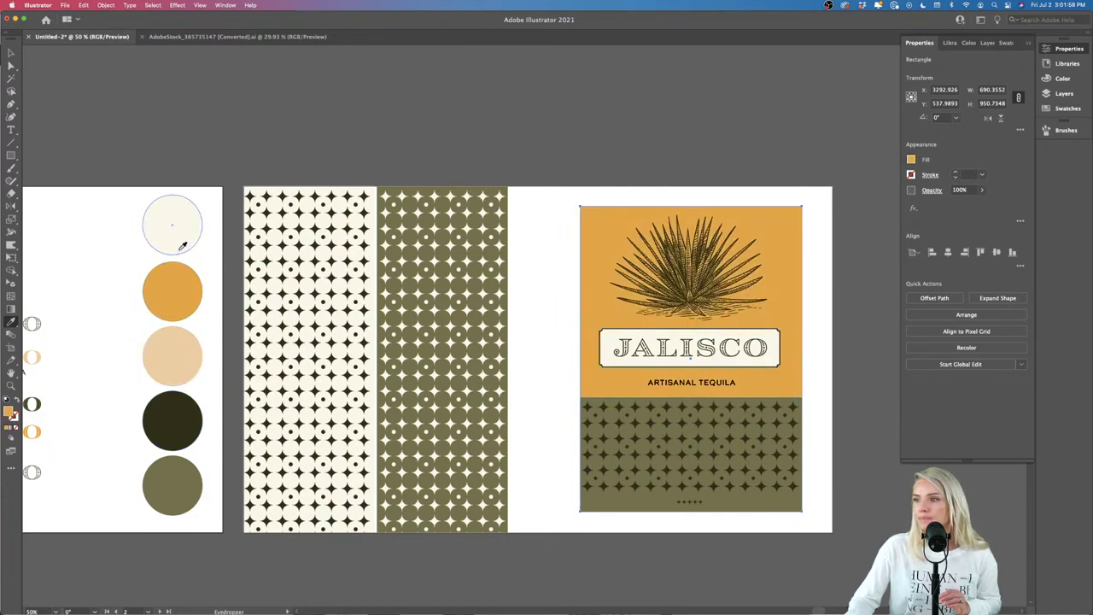
{"action": "left_click", "coordinate": [182, 245]}
{"action": "left_click", "coordinate": [192, 354]}
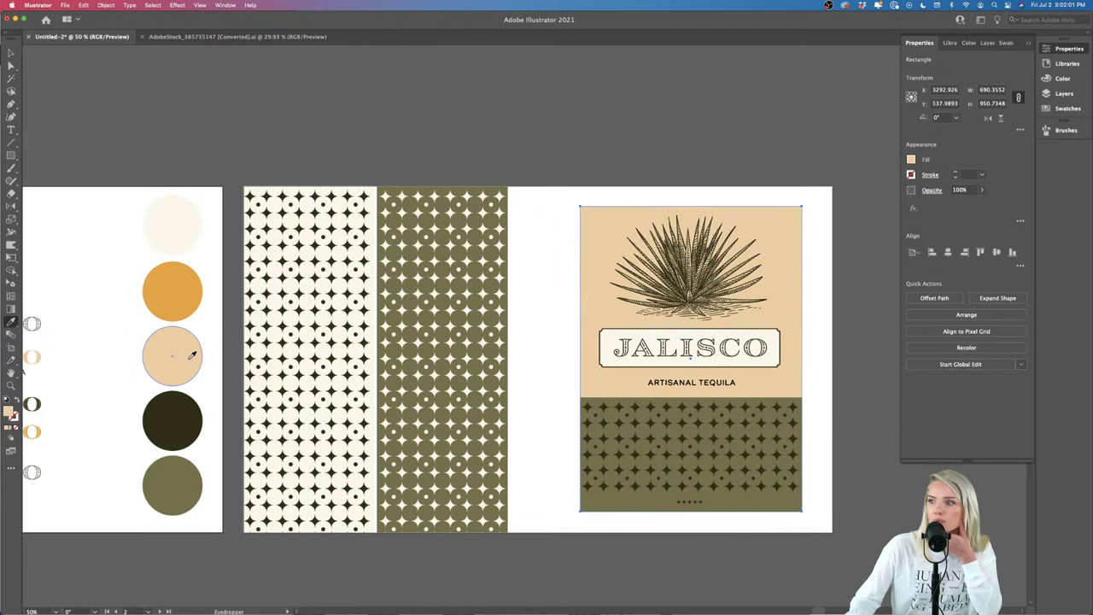
{"action": "left_click", "coordinate": [190, 245]}
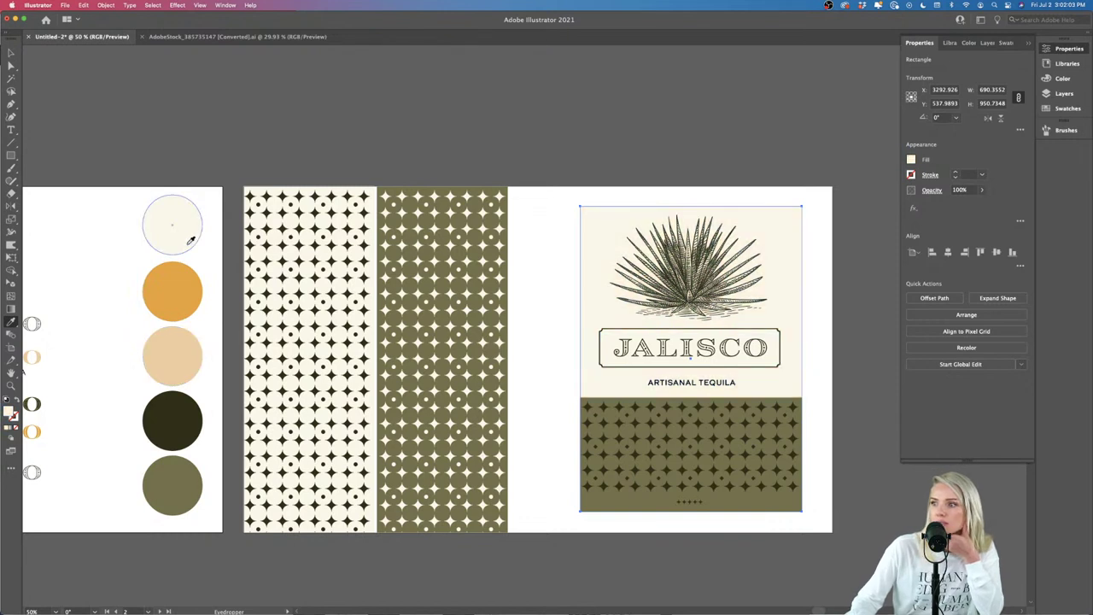
{"action": "left_click", "coordinate": [189, 289]}
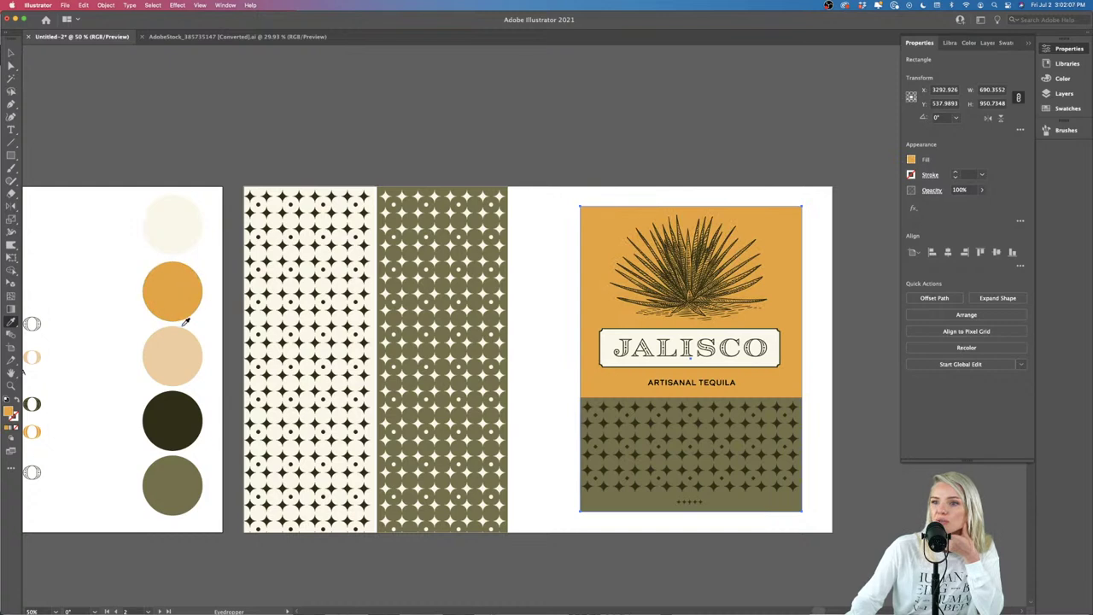
{"action": "left_click", "coordinate": [185, 434]}
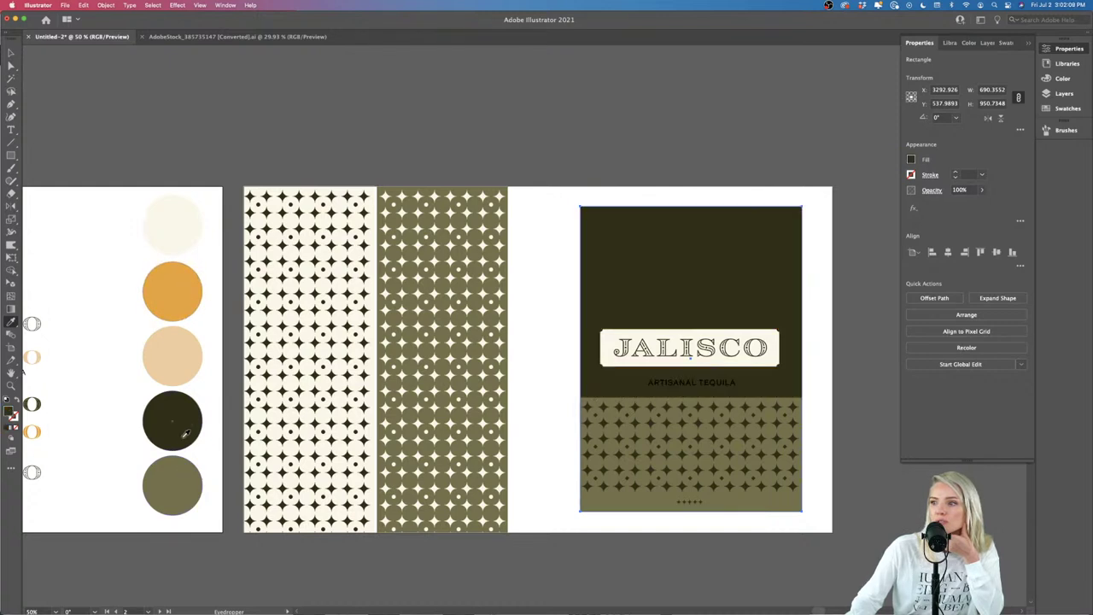
{"action": "left_click", "coordinate": [190, 239]}
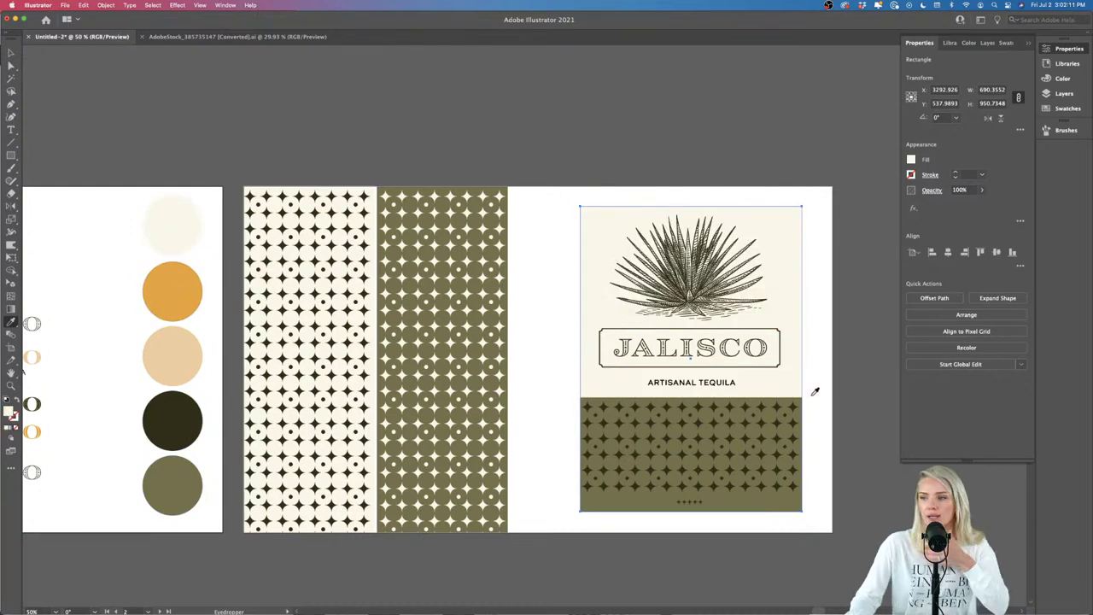
Step: Try the palette's tan, orange, near-black and olive as the wordmark frame's fill with the Eyedropper, returning to cream
{"action": "key", "text": "v"}
{"action": "left_click", "coordinate": [775, 351]}
{"action": "key", "text": "i"}
{"action": "left_click", "coordinate": [196, 354]}
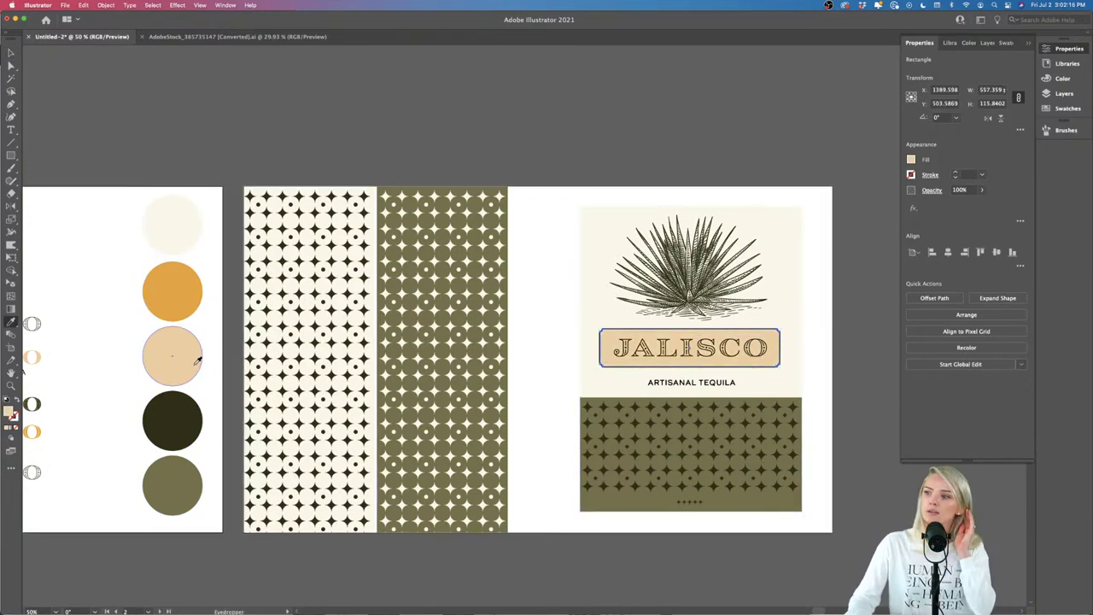
{"action": "left_click", "coordinate": [190, 313]}
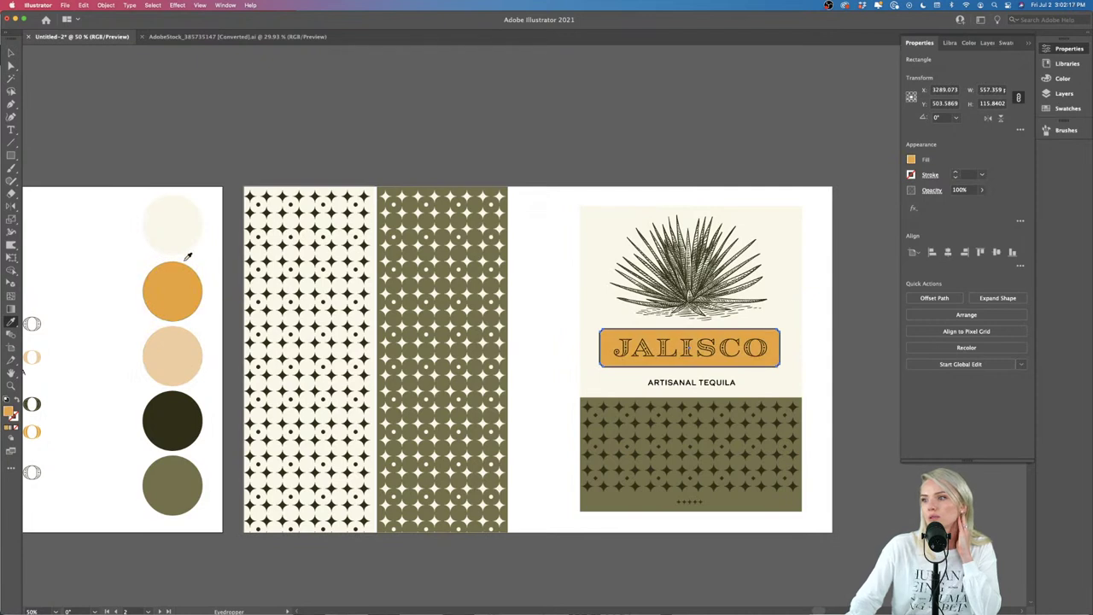
{"action": "left_click", "coordinate": [181, 213]}
{"action": "left_click", "coordinate": [179, 361]}
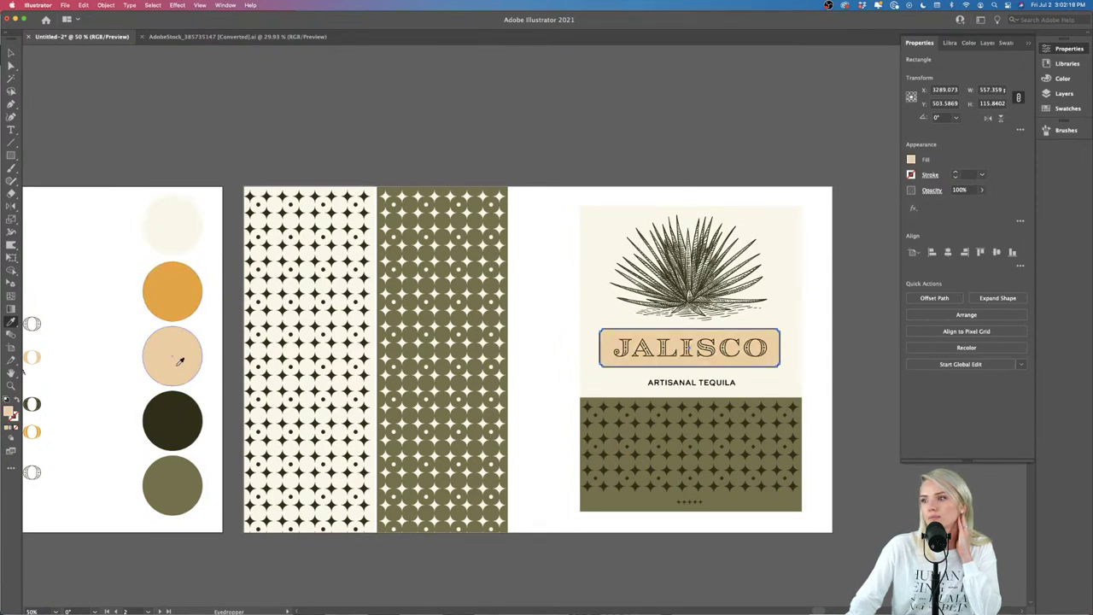
{"action": "left_click", "coordinate": [179, 438]}
{"action": "left_click", "coordinate": [183, 469]}
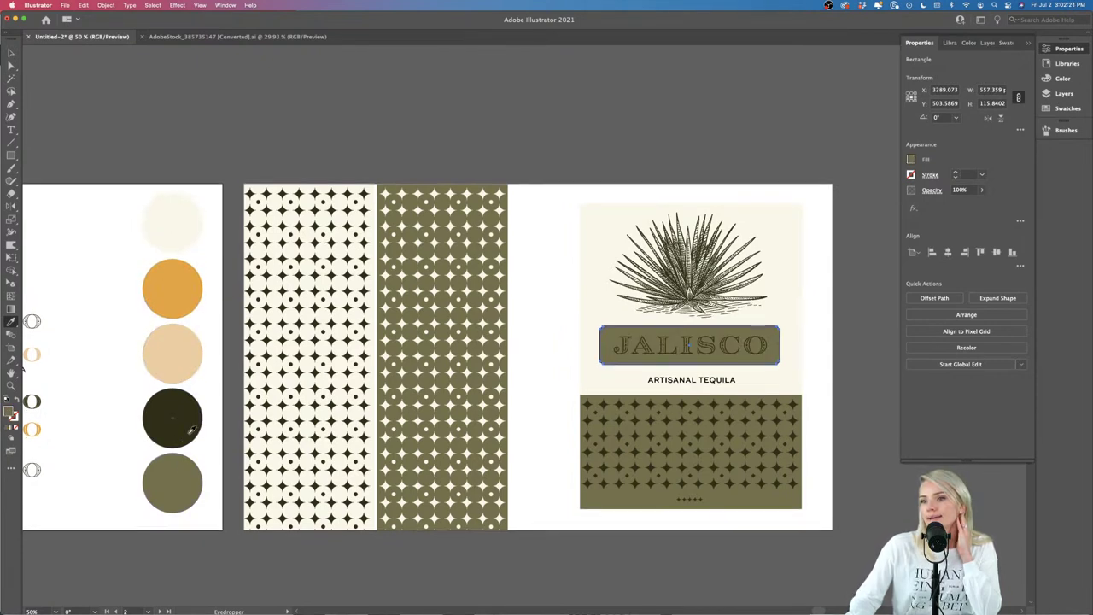
{"action": "left_click", "coordinate": [181, 225]}
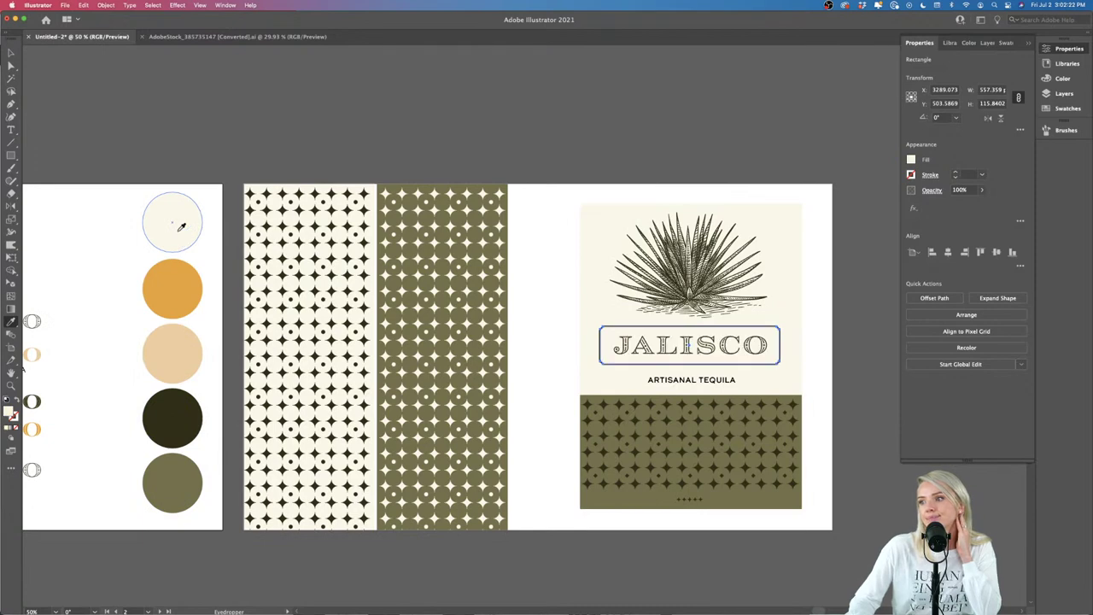
{"action": "left_click", "coordinate": [827, 359]}
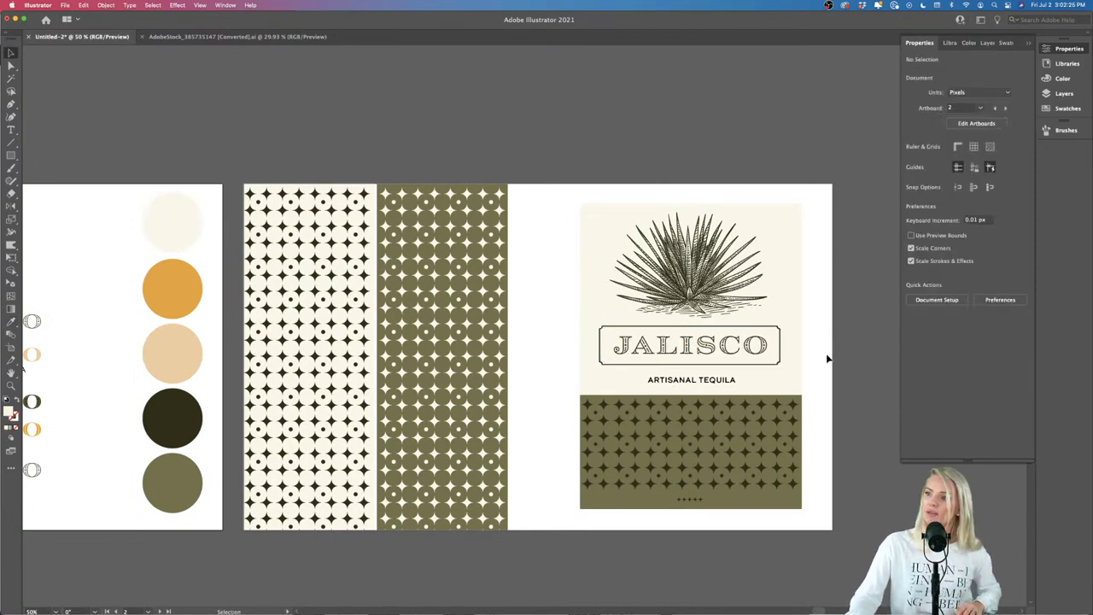
Step: Move the five-star accent from the olive panel to one side of the tagline and place a copy on the other side
{"action": "scroll", "coordinate": [767, 362], "scroll_direction": "up", "scroll_amount": 5}
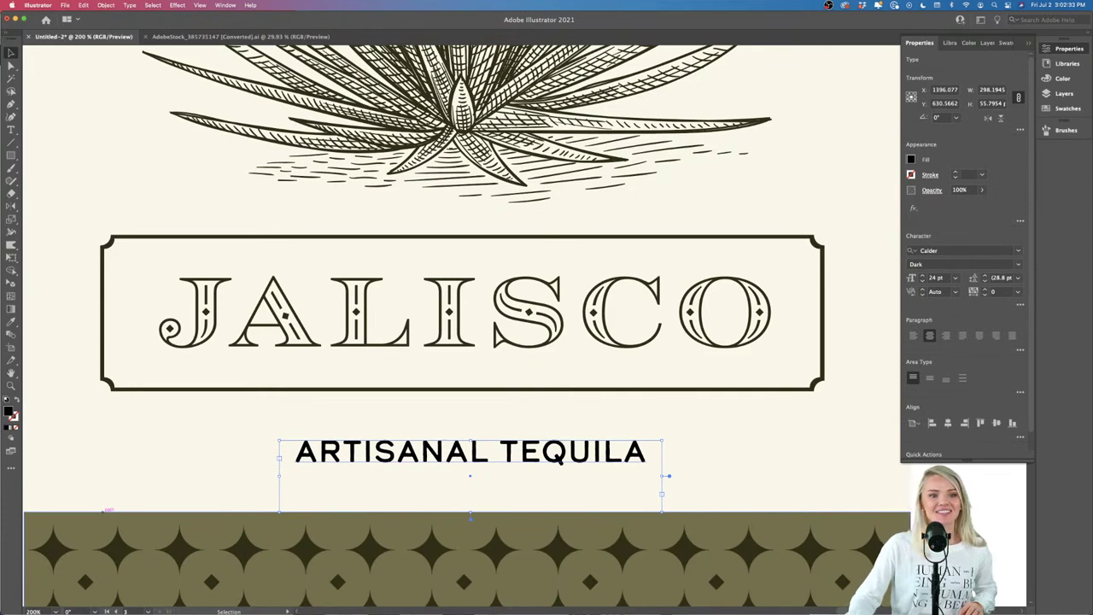
{"action": "scroll", "coordinate": [729, 475], "scroll_direction": "down", "scroll_amount": 6}
{"action": "left_click", "coordinate": [717, 474]}
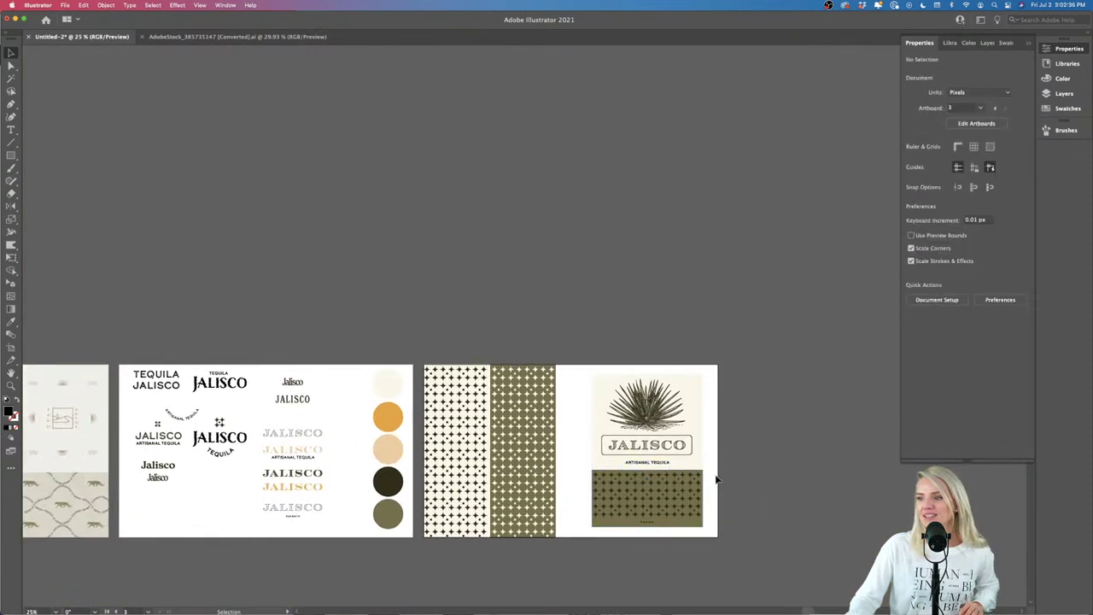
{"action": "scroll", "coordinate": [715, 477], "scroll_direction": "up", "scroll_amount": 3}
{"action": "scroll", "coordinate": [717, 479], "scroll_direction": "down", "scroll_amount": 2}
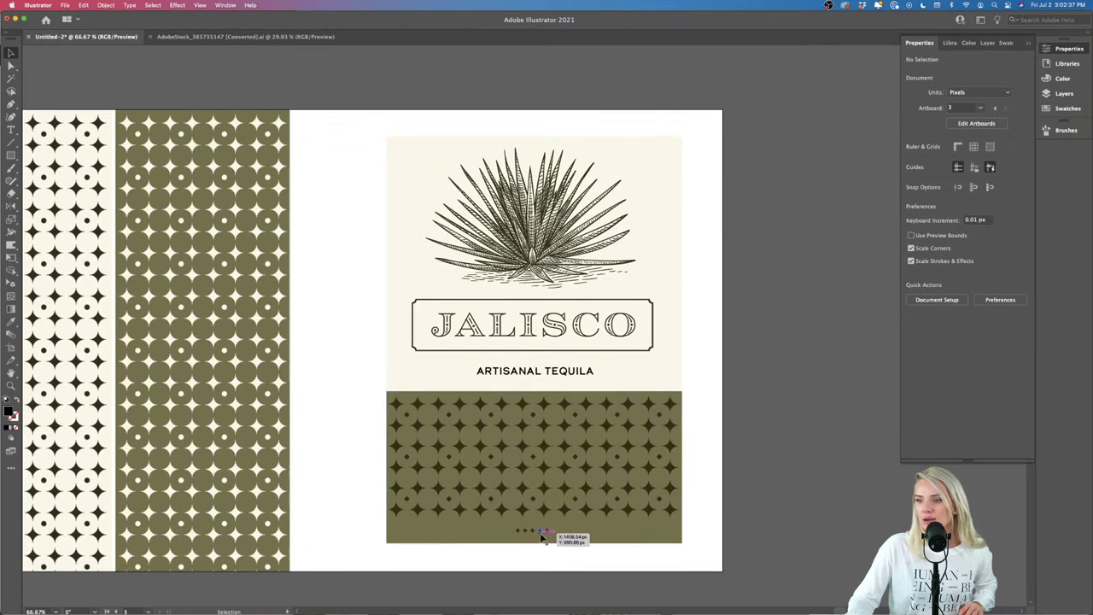
{"action": "left_click", "coordinate": [543, 532]}
{"action": "left_click_drag", "start_coordinate": [543, 536], "coordinate": [651, 370]}
{"action": "left_click", "coordinate": [549, 383]}
{"action": "left_click", "coordinate": [551, 386]}
{"action": "scroll", "coordinate": [649, 369], "scroll_direction": "up", "scroll_amount": 2}
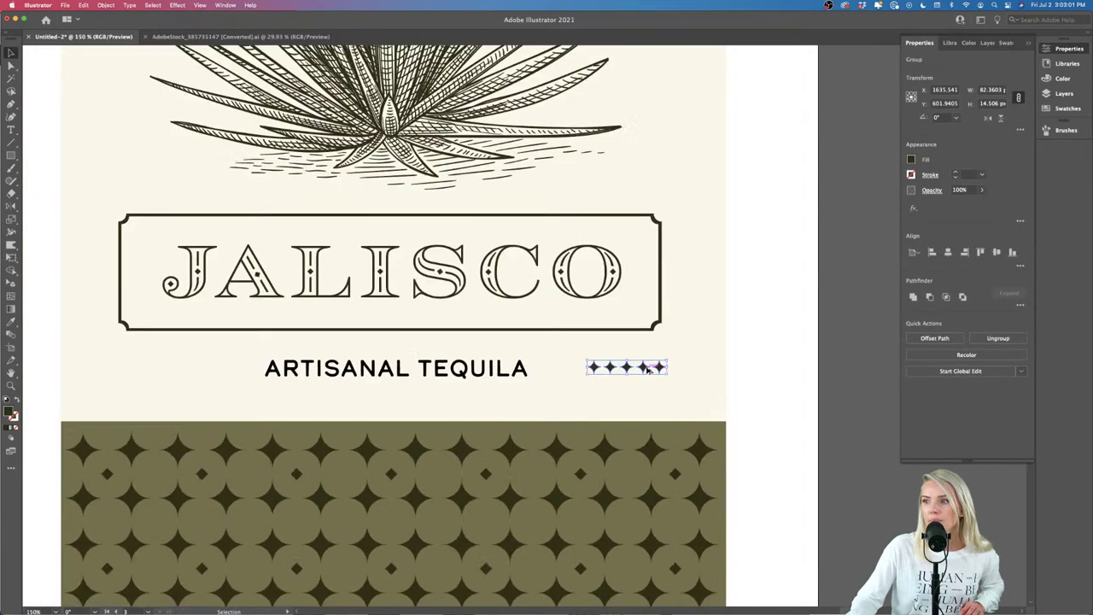
{"action": "scroll", "coordinate": [654, 370], "scroll_direction": "left", "scroll_amount": 3}
{"action": "left_click_drag", "start_coordinate": [683, 372], "coordinate": [217, 373]}
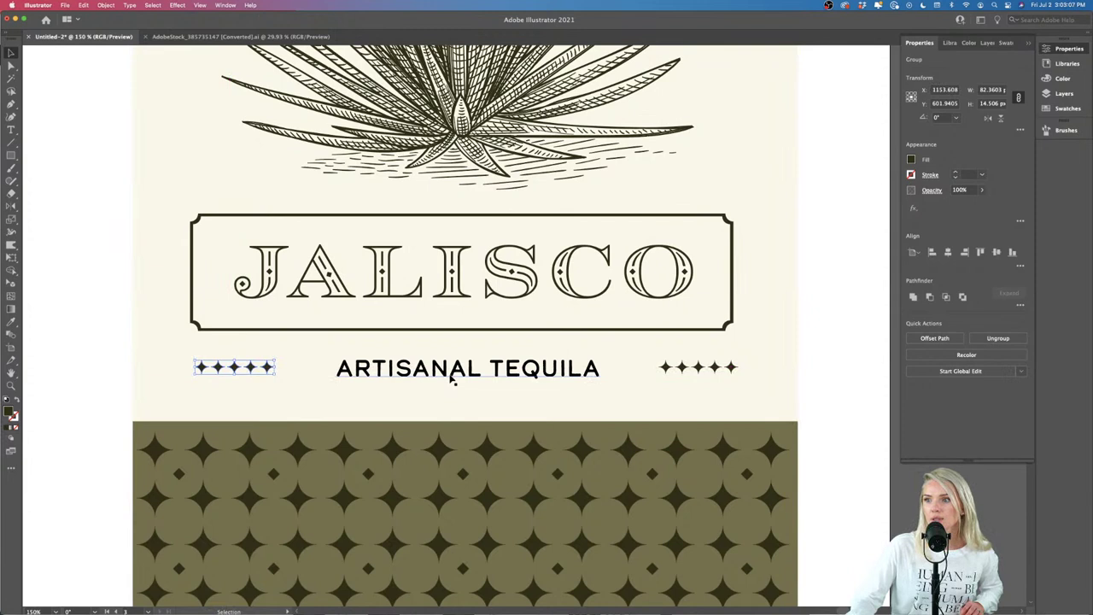
Step: Try the panel's olive as the ARTISANAL TEQUILA tagline's fill with the Eyedropper
{"action": "left_click", "coordinate": [464, 380]}
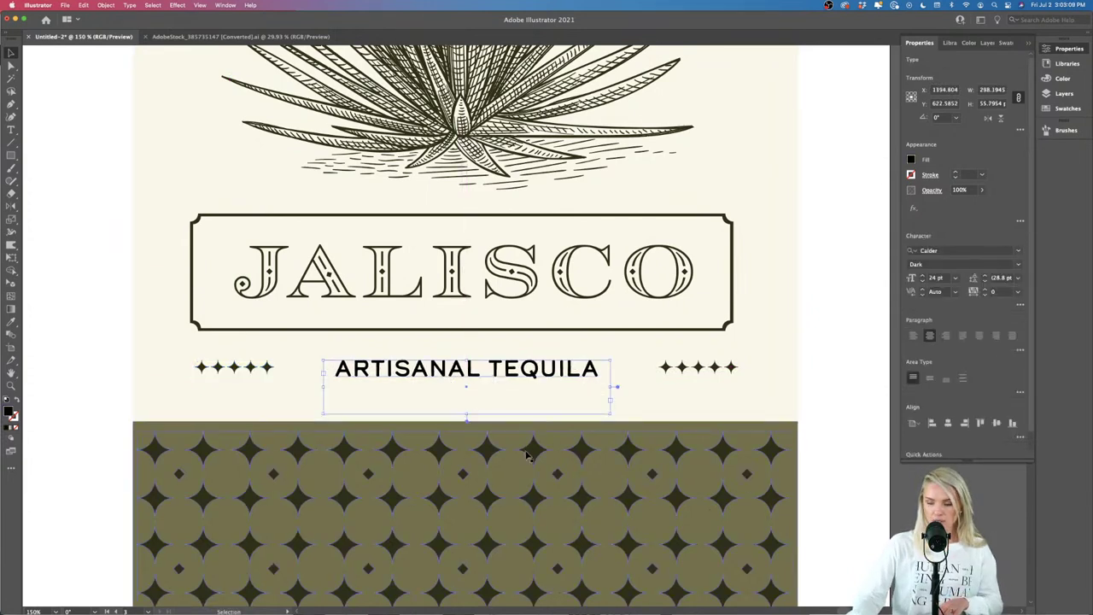
{"action": "left_click", "coordinate": [552, 430]}
{"action": "key", "text": "v"}
{"action": "left_click", "coordinate": [839, 432]}
Step: Fill both five-star accents beside the tagline with the palette's orange using the Eyedropper
{"action": "left_click", "coordinate": [668, 374]}
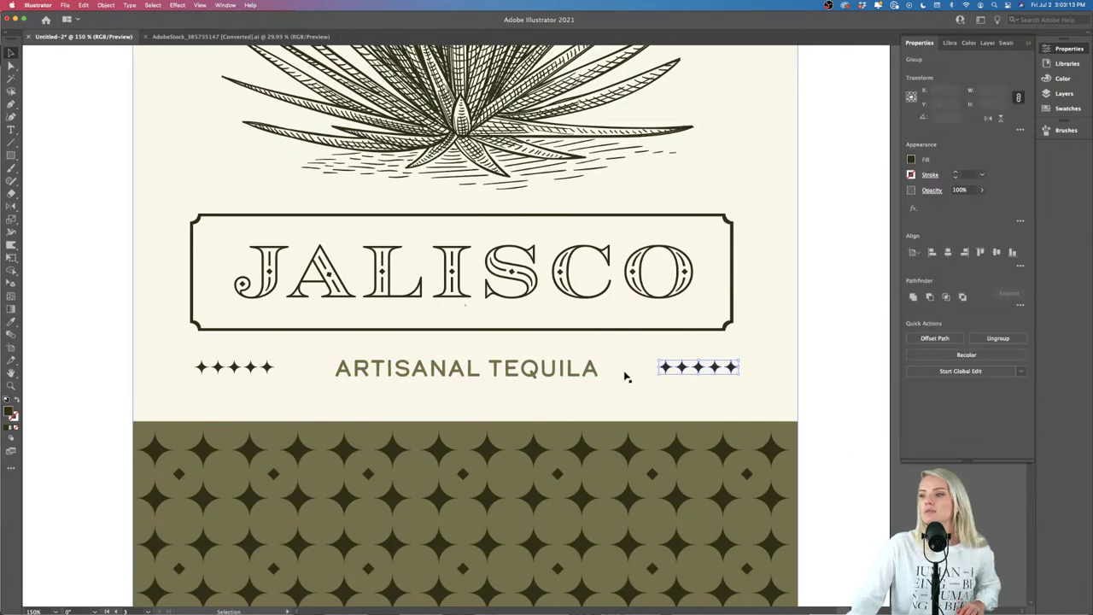
{"action": "left_click", "coordinate": [274, 369], "text": "shift"}
{"action": "key", "text": "super+minus"}
{"action": "key", "text": "super+minus"}
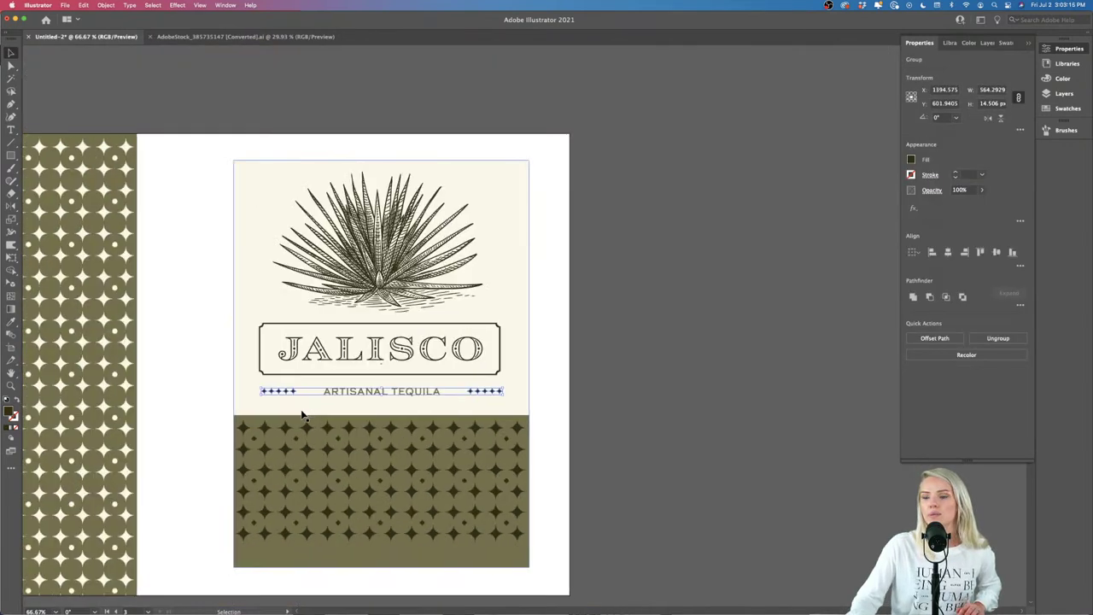
{"action": "scroll", "coordinate": [302, 415], "scroll_direction": "left", "scroll_amount": 10}
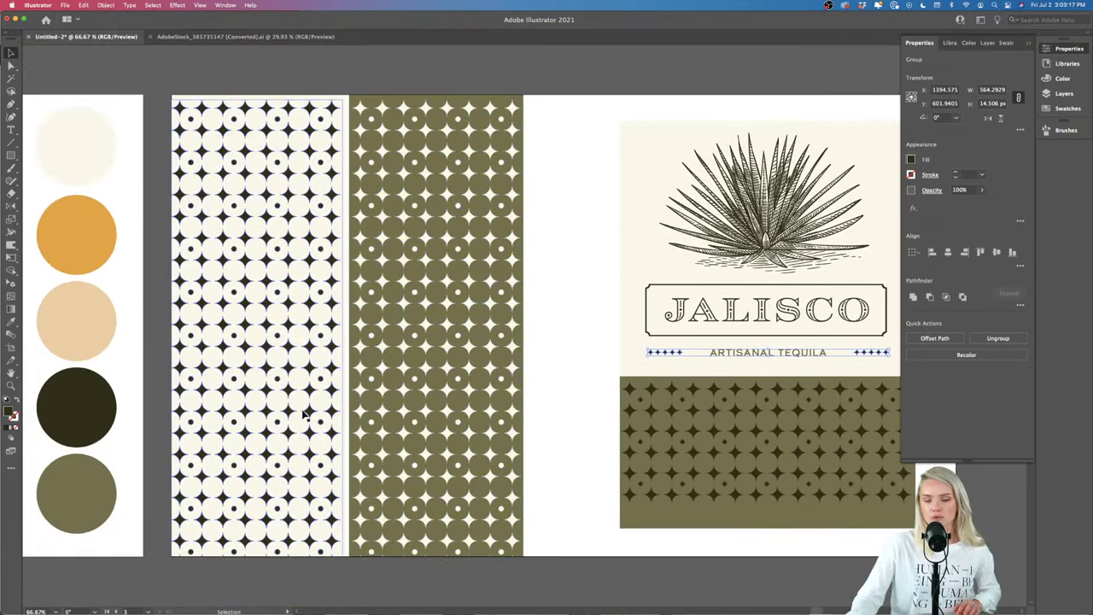
{"action": "key", "text": "i"}
{"action": "left_click", "coordinate": [113, 232]}
{"action": "scroll", "coordinate": [395, 385], "scroll_direction": "right", "scroll_amount": 6}
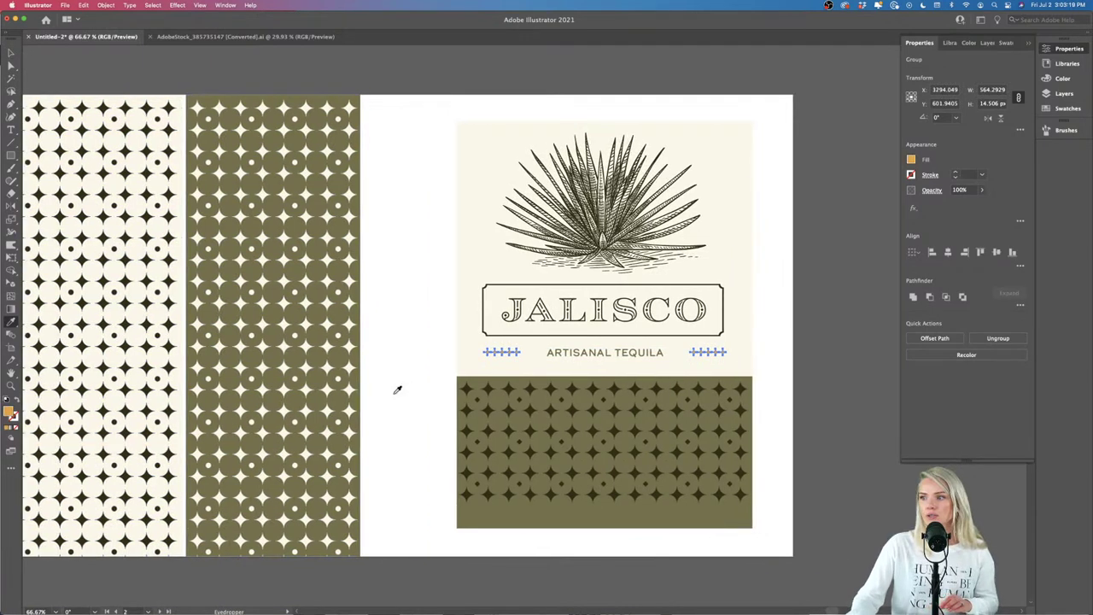
{"action": "key", "text": "v"}
{"action": "left_click", "coordinate": [764, 406]}
Step: Fill the ARTISANAL TEQUILA tagline with the star pattern's near-black using the Eyedropper
{"action": "key", "text": "super+plus"}
{"action": "key", "text": "super+plus"}
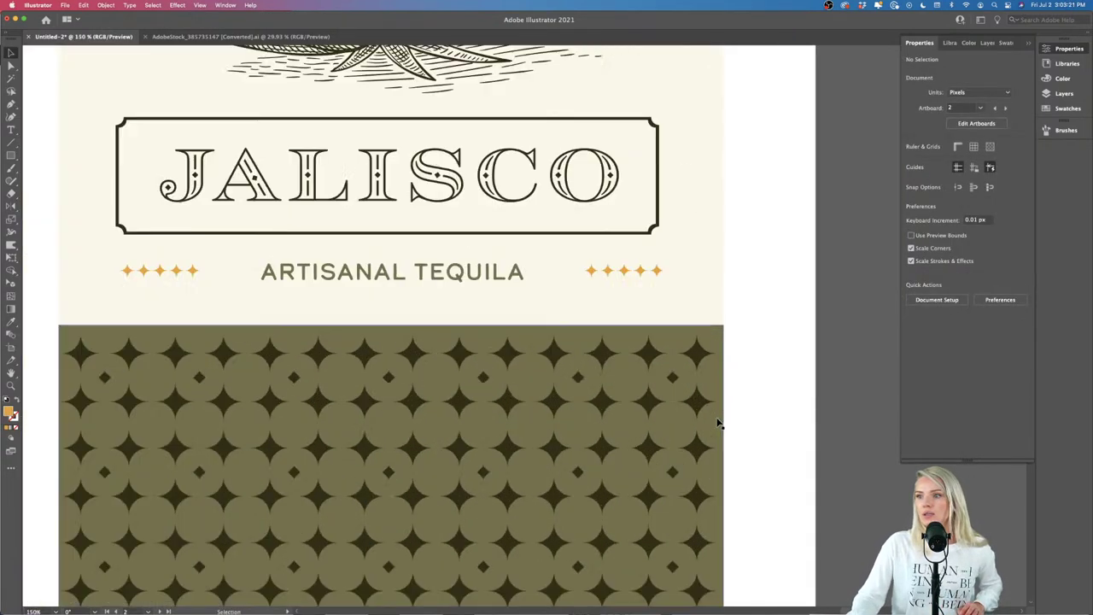
{"action": "key", "text": "super+minus"}
{"action": "left_click", "coordinate": [585, 321]}
{"action": "key", "text": "i"}
{"action": "left_click", "coordinate": [612, 406]}
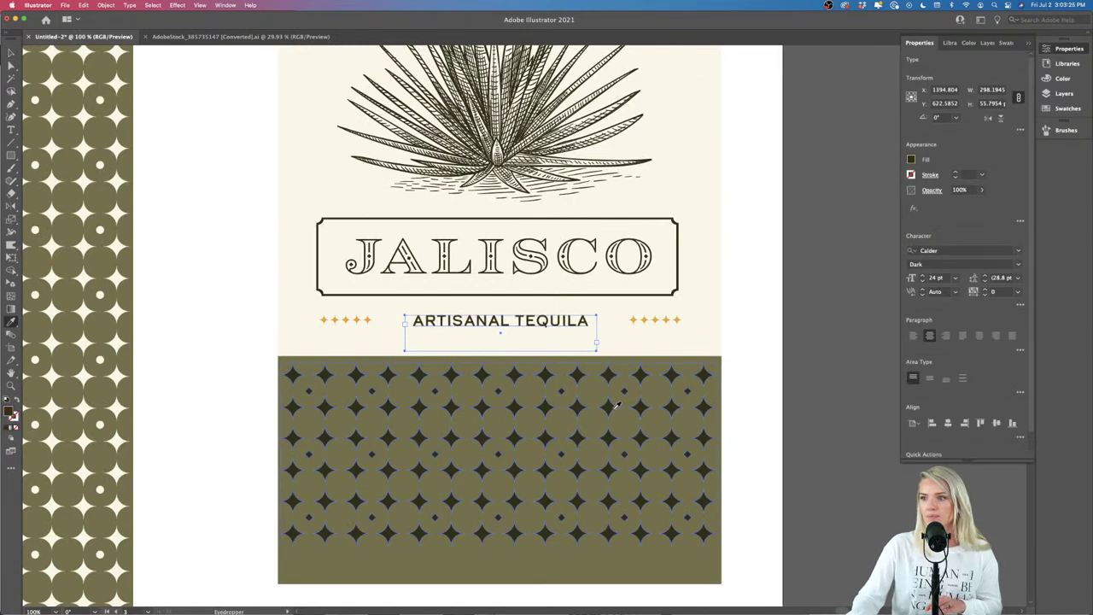
Step: Set the tagline's Calder font style to Shadow and nudge the text slightly sideways between the star accents
{"action": "left_click", "coordinate": [1019, 265]}
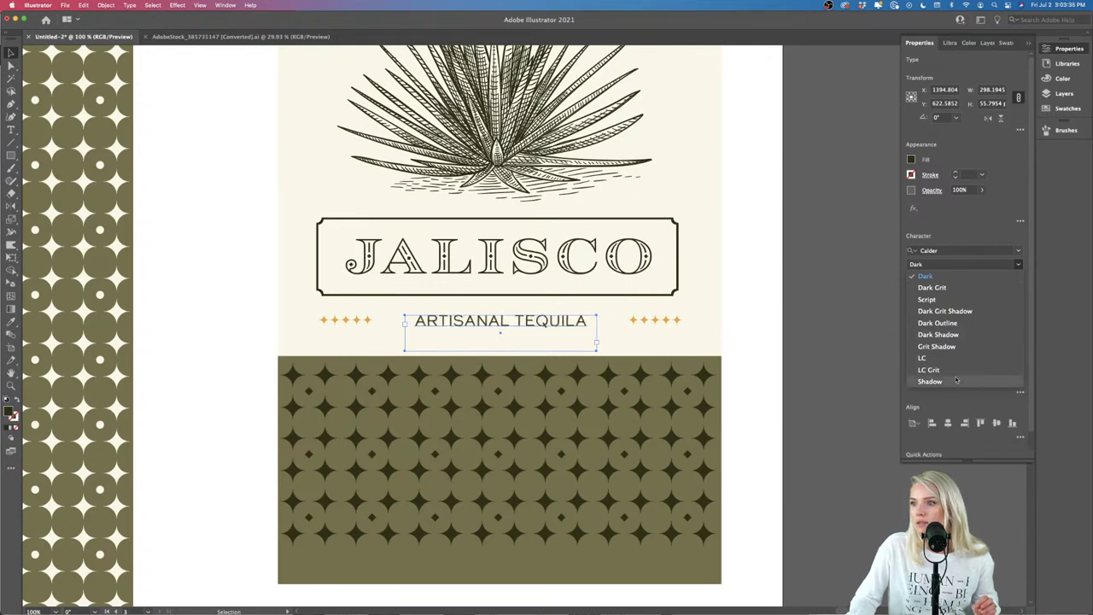
{"action": "left_click", "coordinate": [955, 379]}
{"action": "left_click", "coordinate": [801, 400]}
{"action": "scroll", "coordinate": [769, 376], "scroll_direction": "down", "scroll_amount": 1}
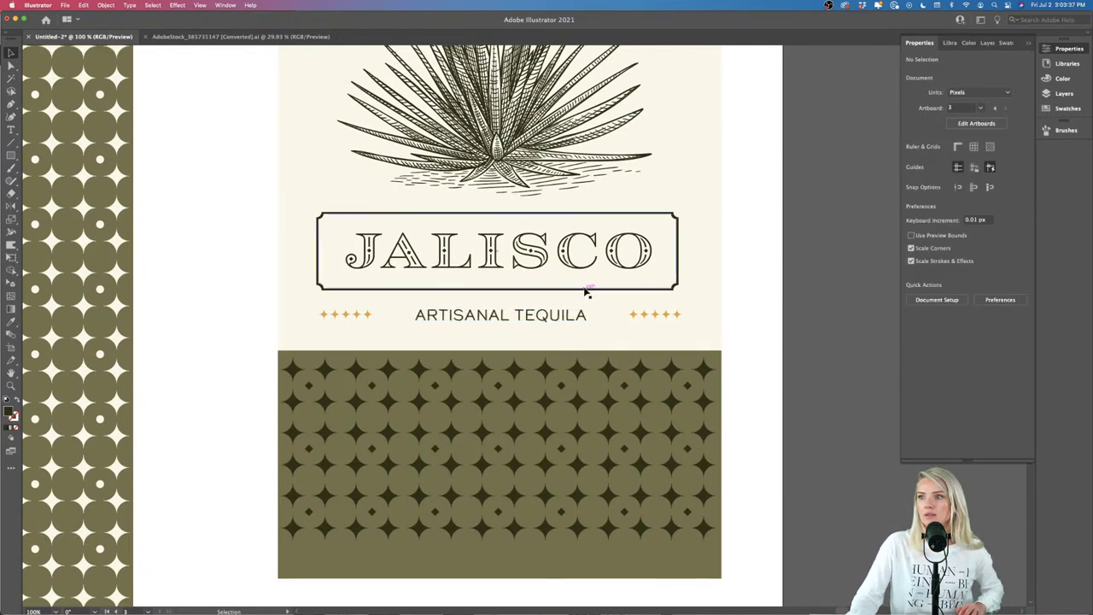
{"action": "left_click_drag", "start_coordinate": [566, 317], "coordinate": [562, 318]}
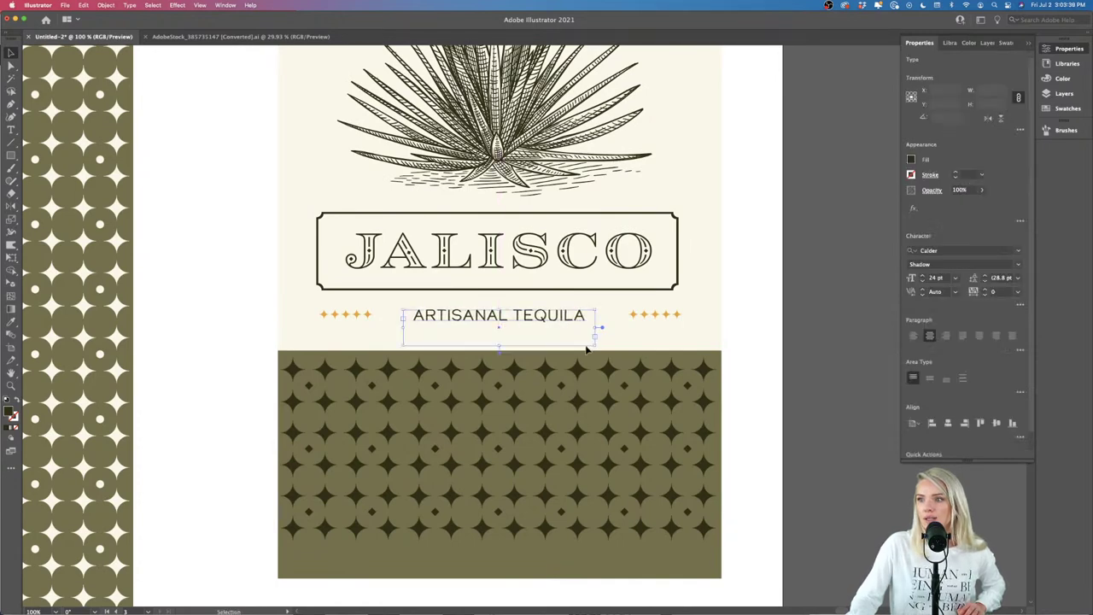
{"action": "key", "text": "super+minus"}
{"action": "scroll", "coordinate": [587, 359], "scroll_direction": "down", "scroll_amount": 1}
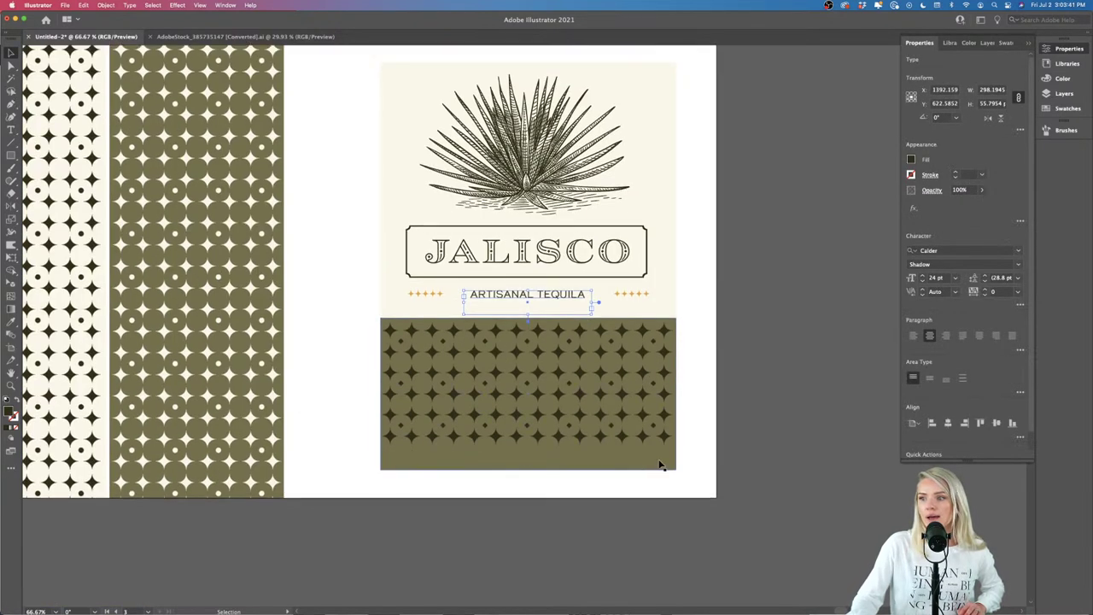
{"action": "scroll", "coordinate": [683, 457], "scroll_direction": "down", "scroll_amount": 1}
{"action": "left_click", "coordinate": [527, 454]}
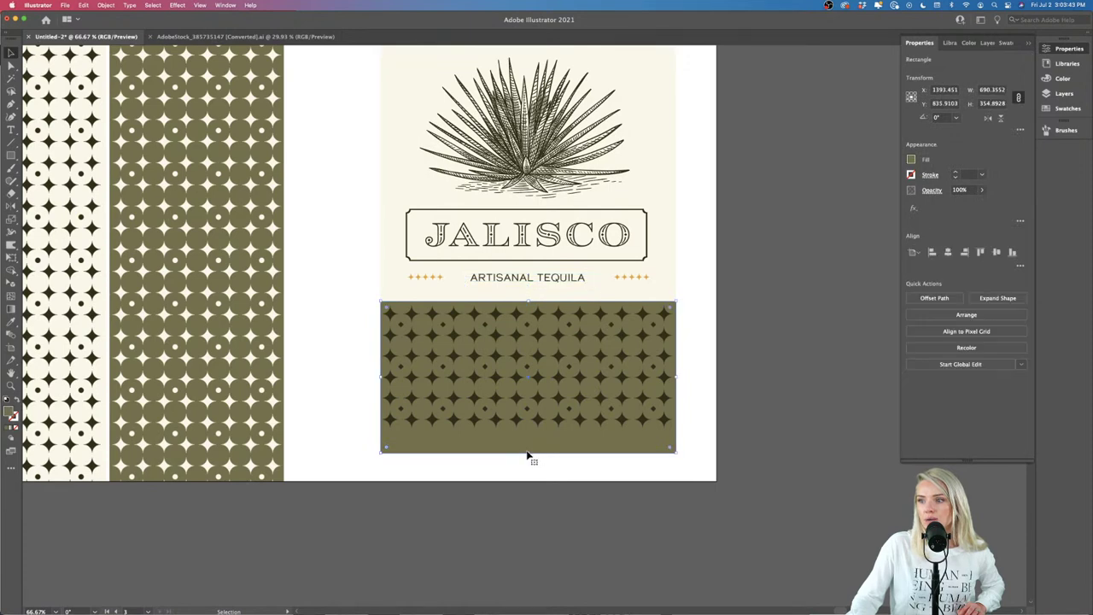
{"action": "left_click_drag", "start_coordinate": [529, 453], "coordinate": [529, 453]}
{"action": "left_click", "coordinate": [718, 454]}
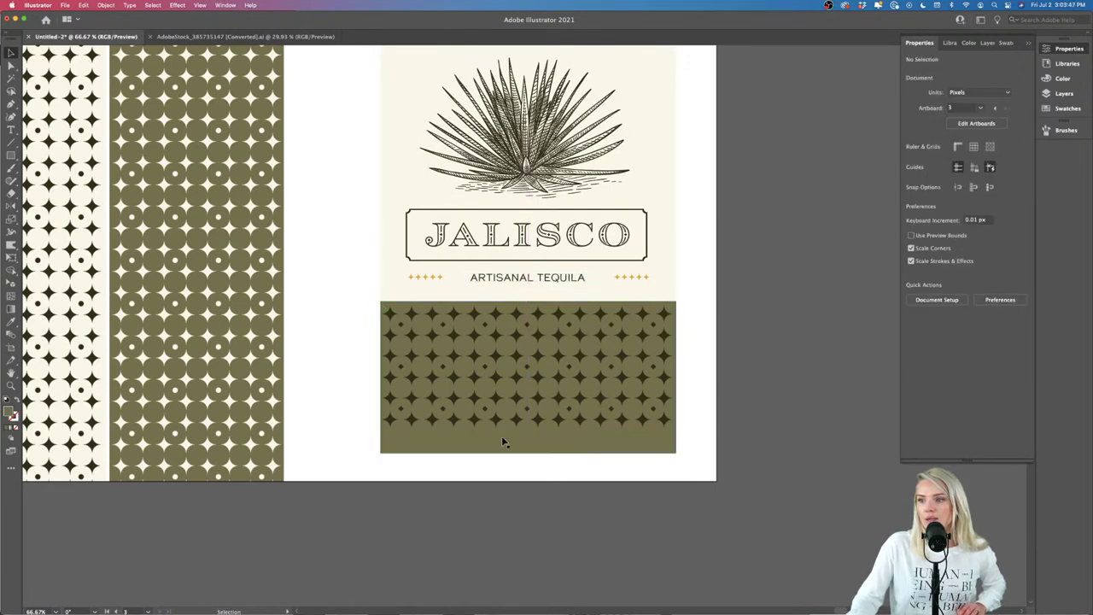
Step: Copy the wordmark frame's cream shape at about 206 by 43 px, bring it to front, and place it in the olive panel's lower-right corner
{"action": "key", "text": "super+1"}
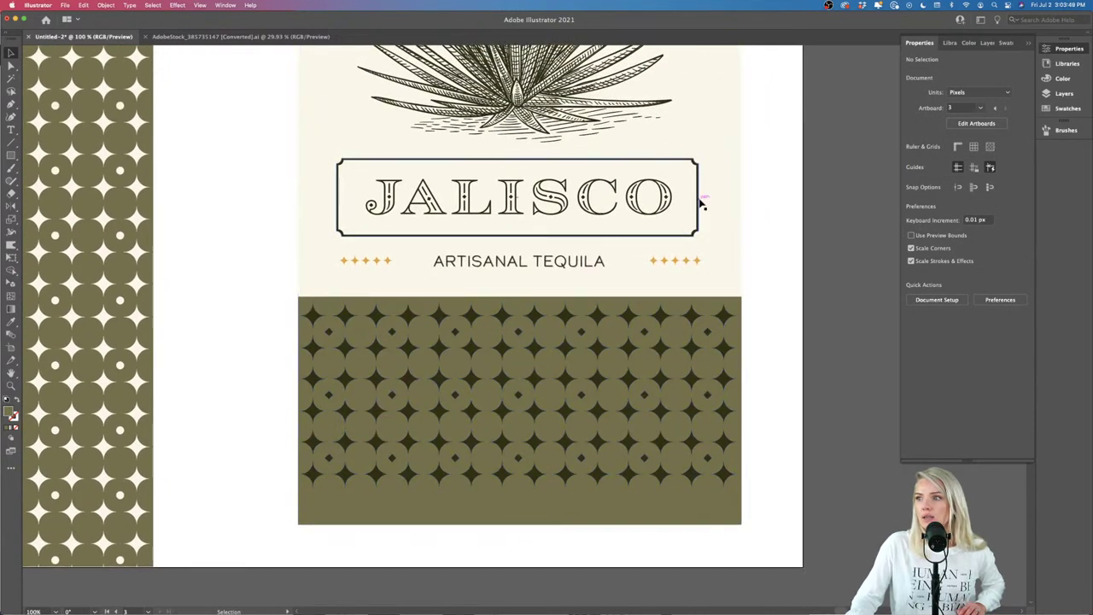
{"action": "left_click_drag", "start_coordinate": [699, 203], "coordinate": [713, 440]}
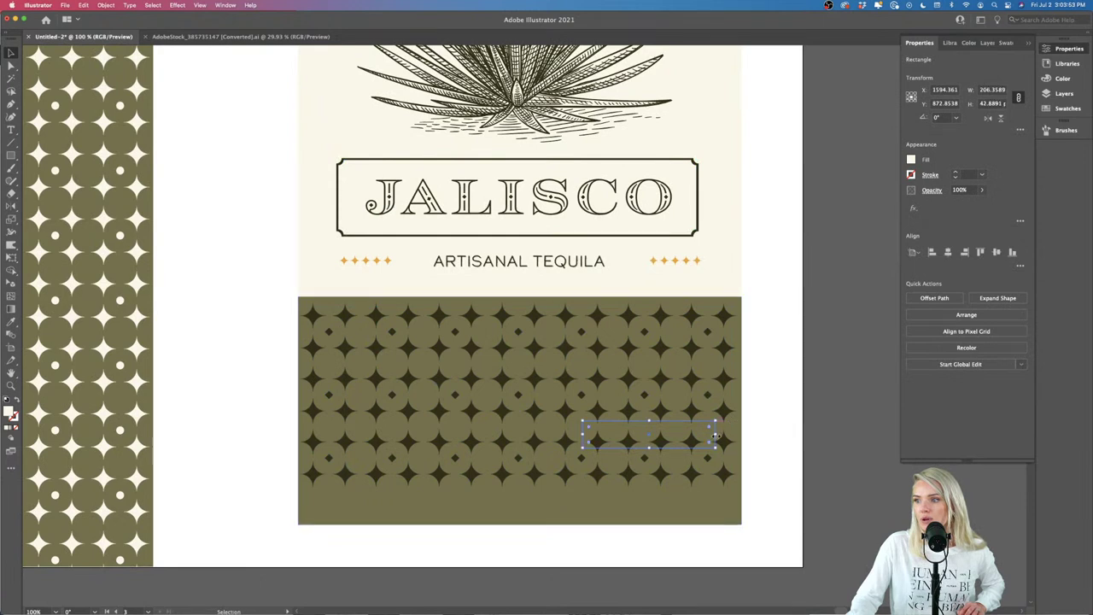
{"action": "right_click", "coordinate": [690, 436]}
{"action": "mouse_move", "coordinate": [722, 568]}
{"action": "left_click", "coordinate": [792, 563]}
{"action": "left_click_drag", "start_coordinate": [683, 435], "coordinate": [708, 508]}
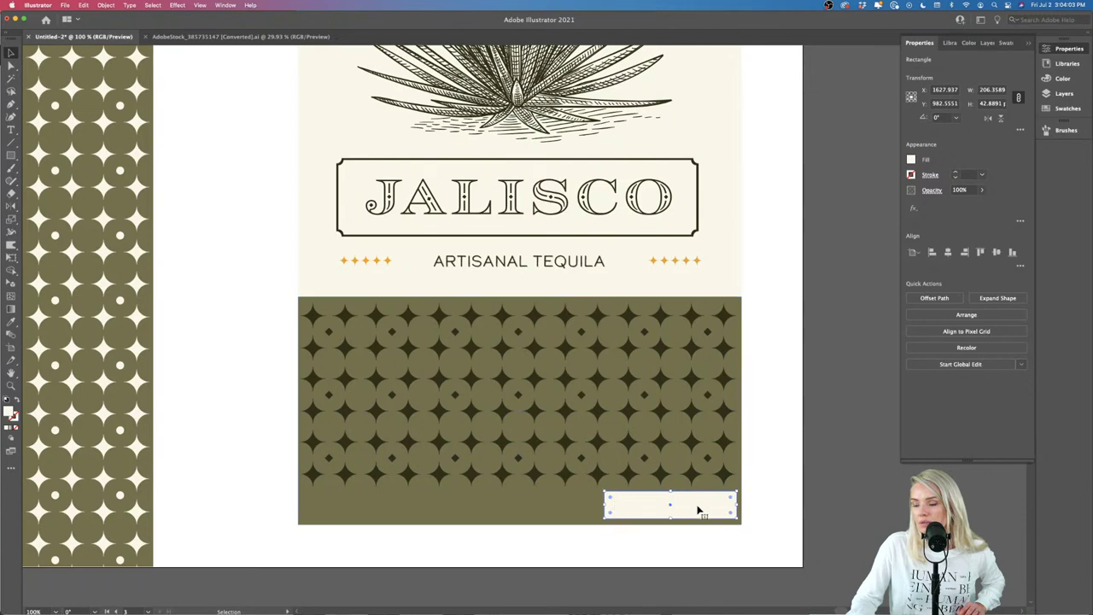
Step: Enlarge the small cream plaque's inverted corners and narrow the plaque to about 125 px wide
{"action": "scroll", "coordinate": [708, 505], "scroll_direction": "up", "scroll_amount": 2}
{"action": "left_click_drag", "start_coordinate": [786, 474], "coordinate": [767, 496]}
{"action": "left_click_drag", "start_coordinate": [397, 508], "coordinate": [553, 507]}
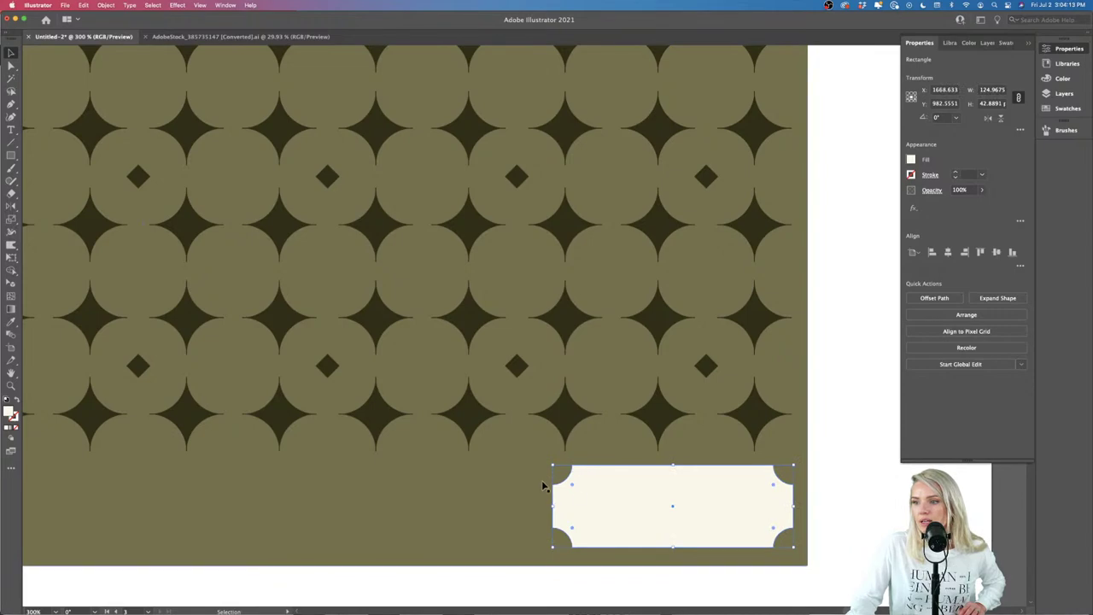
Step: Move the cream plaque to the horizontal centre of the olive strip beneath the star pattern
{"action": "key", "text": "super+minus"}
{"action": "key", "text": "super+minus"}
{"action": "key", "text": "super+minus"}
{"action": "key", "text": "super+minus"}
{"action": "scroll", "coordinate": [739, 511], "scroll_direction": "left", "scroll_amount": 2}
{"action": "left_click", "coordinate": [738, 510]}
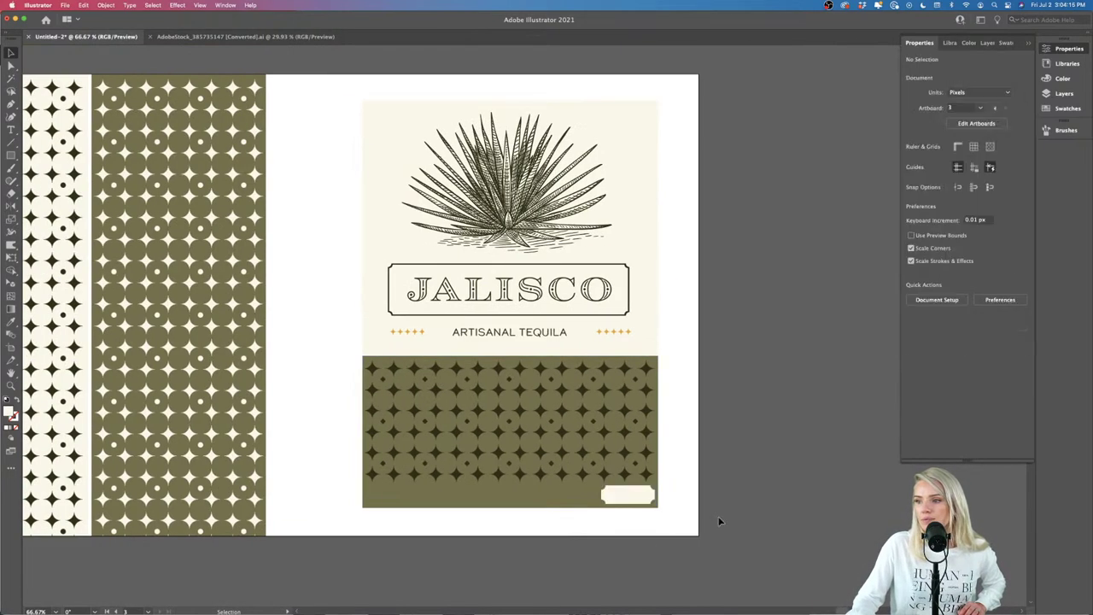
{"action": "left_click_drag", "start_coordinate": [620, 507], "coordinate": [548, 496]}
{"action": "key", "text": "super+plus"}
{"action": "key", "text": "super+plus"}
{"action": "key", "text": "super+plus"}
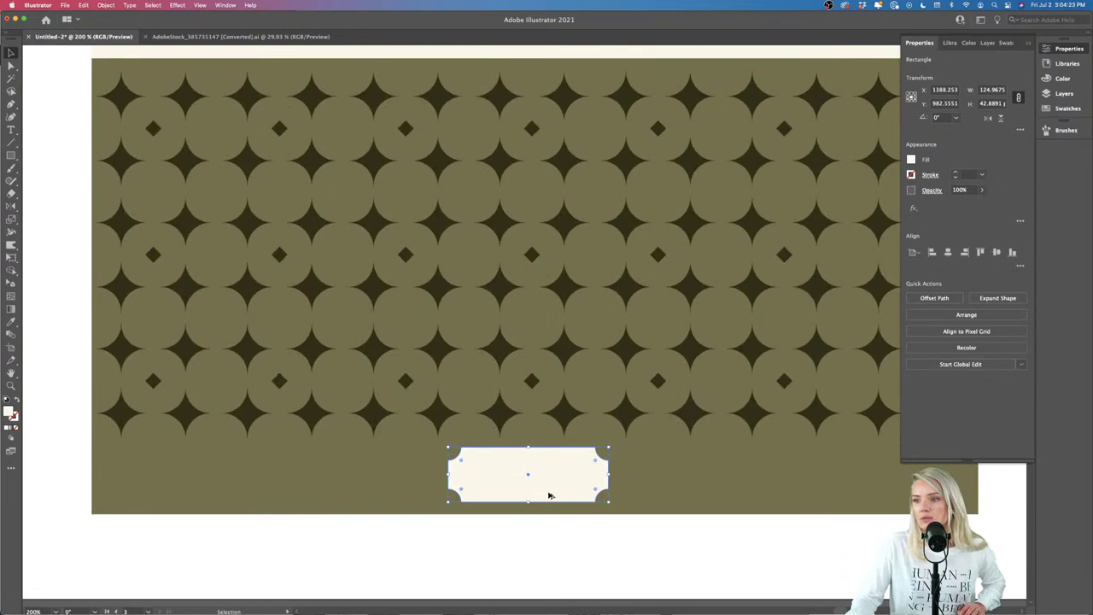
Step: Duplicate the tagline below the label and change the copy's text to 750 ML
{"action": "key", "text": "super+minus"}
{"action": "key", "text": "super+minus"}
{"action": "left_click", "coordinate": [549, 525]}
{"action": "scroll", "coordinate": [550, 523], "scroll_direction": "up", "scroll_amount": 1}
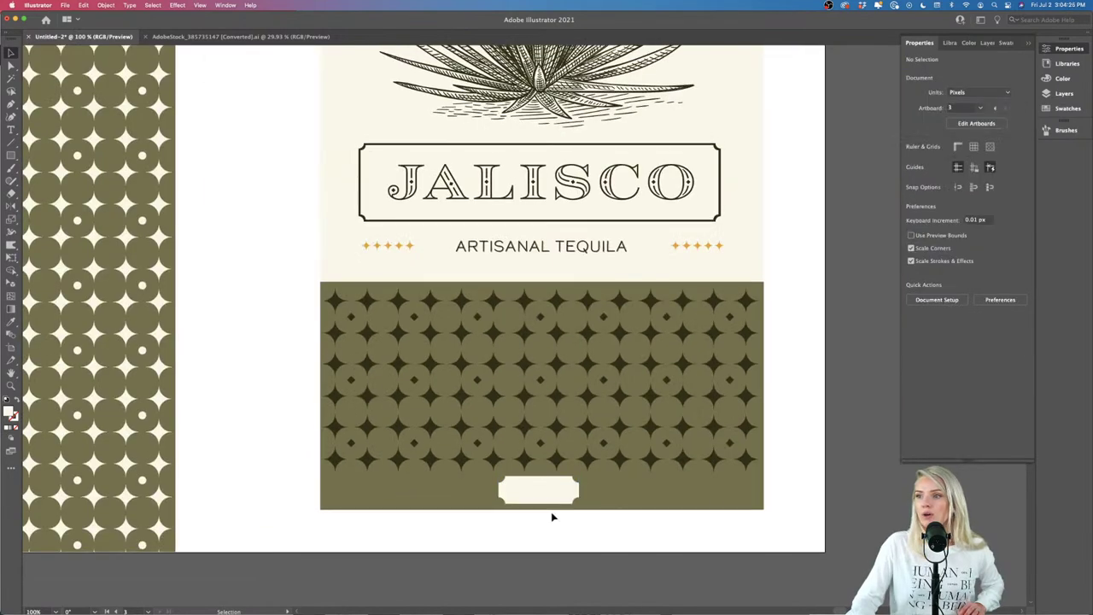
{"action": "left_click_drag", "start_coordinate": [586, 245], "coordinate": [574, 598]}
{"action": "scroll", "coordinate": [574, 597], "scroll_direction": "down", "scroll_amount": 2}
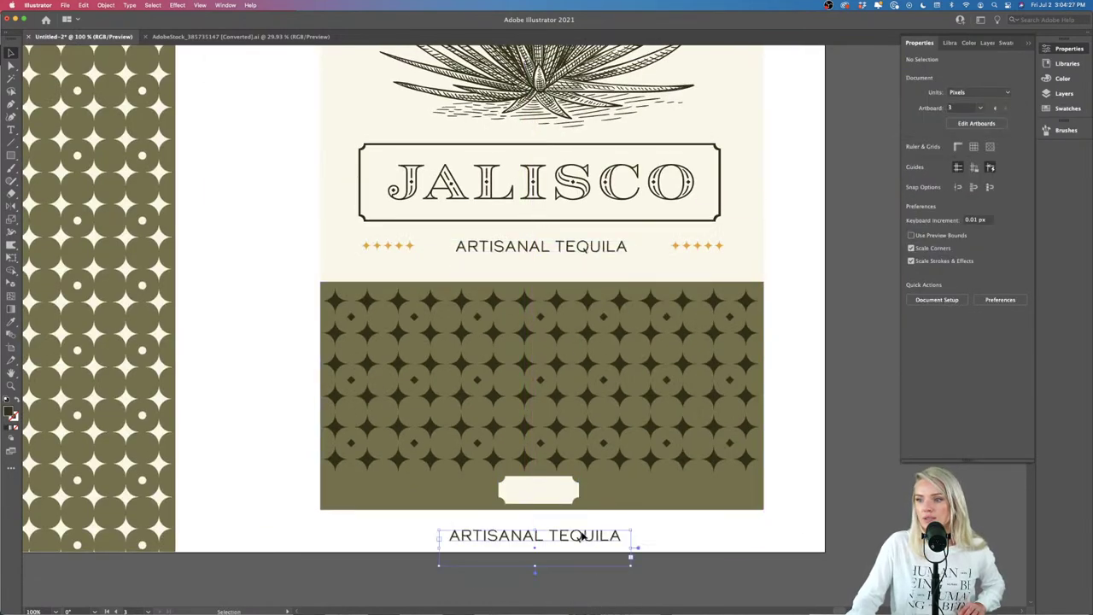
{"action": "key", "text": "super+plus"}
{"action": "key", "text": "t"}
{"action": "triple_click", "coordinate": [575, 505]}
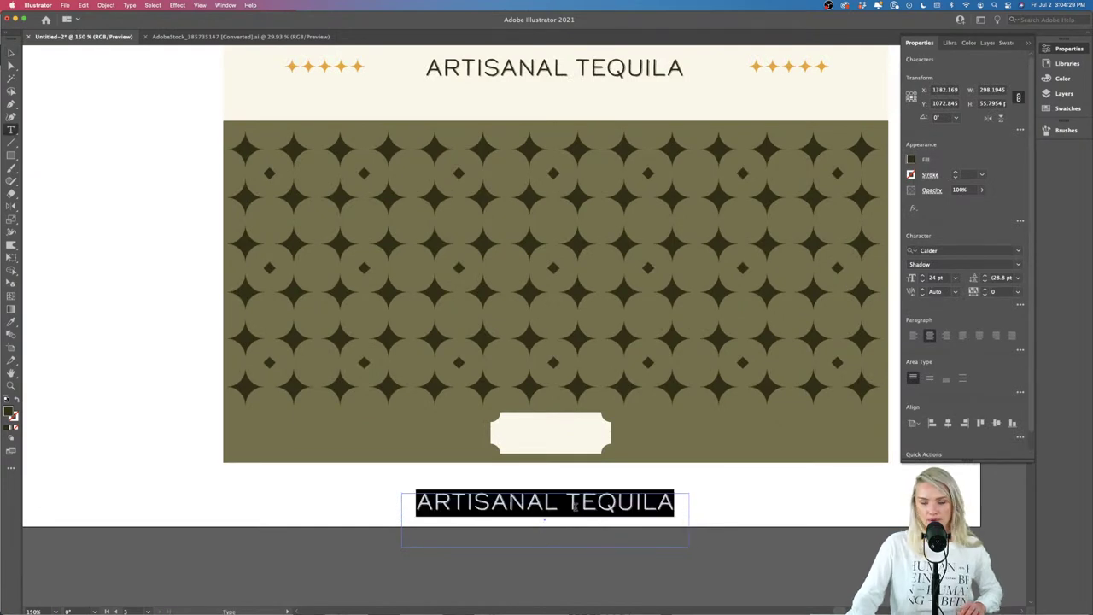
{"action": "type", "text": "750 ML"}
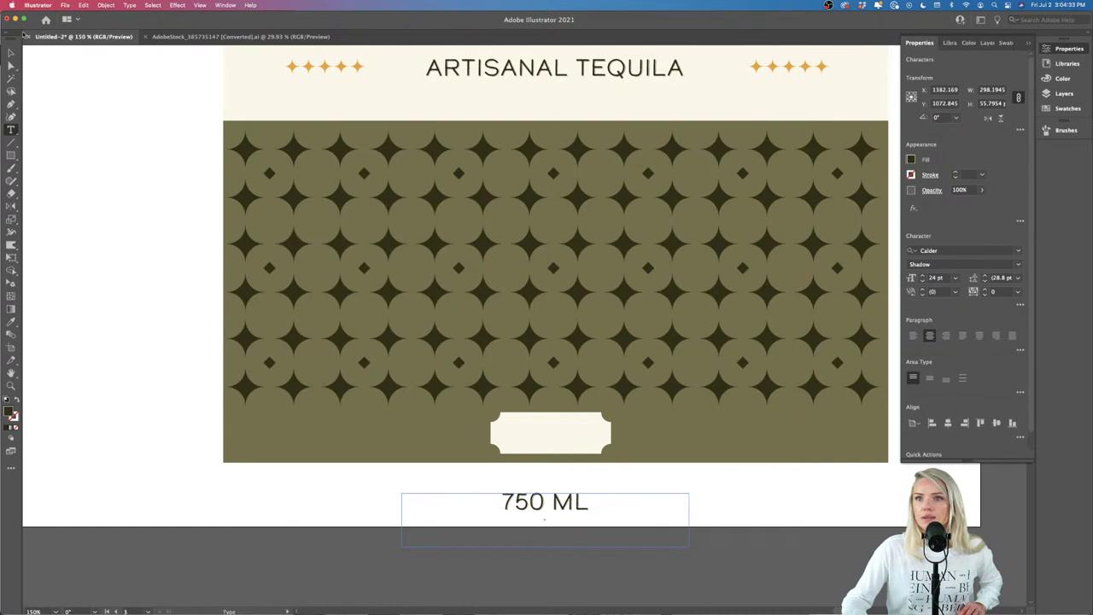
Step: Place the 750 ML text centred over the cream plaque and bring it to the front
{"action": "key", "text": "Escape"}
{"action": "left_click_drag", "start_coordinate": [573, 512], "coordinate": [574, 414]}
{"action": "right_click", "coordinate": [574, 414]}
{"action": "mouse_move", "coordinate": [598, 568]}
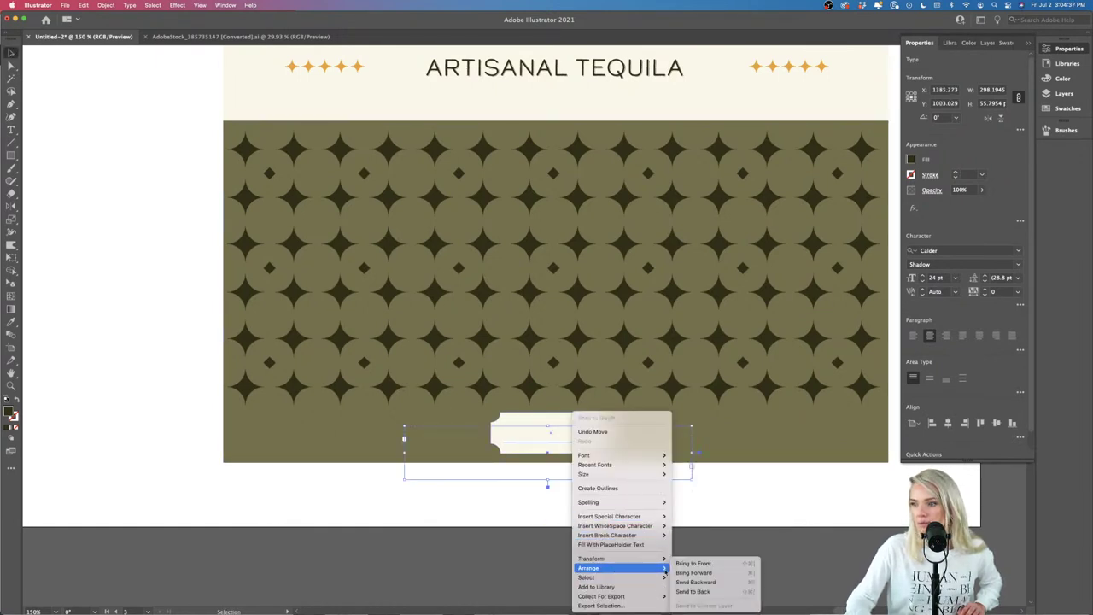
{"action": "left_click", "coordinate": [693, 564]}
{"action": "left_click", "coordinate": [616, 437]}
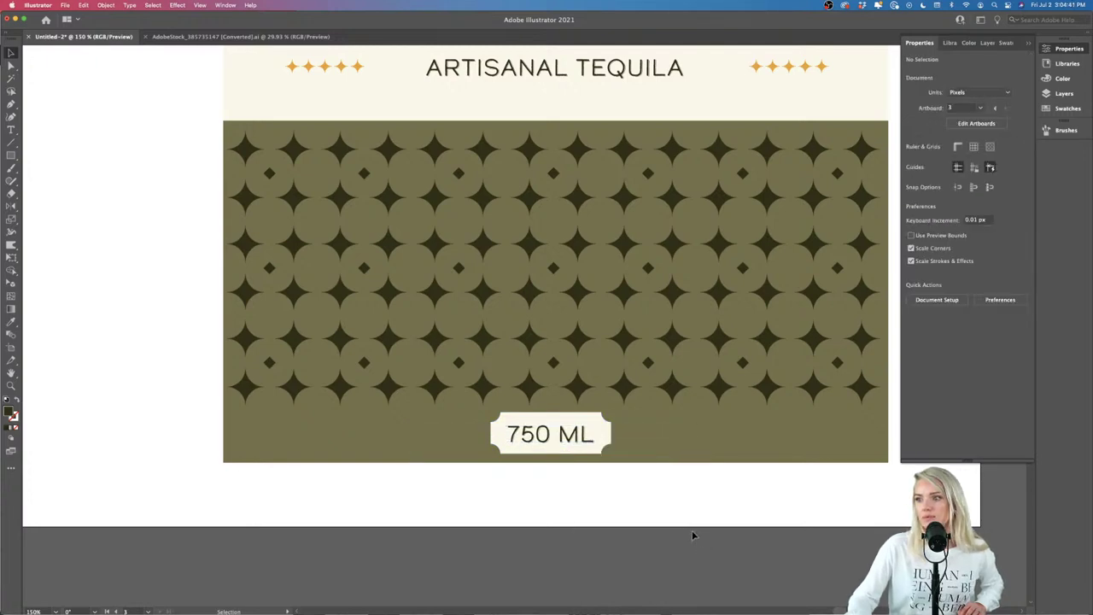
Step: Set the 750 ML text to 18 pt and nudge it up slightly within the plaque
{"action": "scroll", "coordinate": [692, 530], "scroll_direction": "down", "scroll_amount": 5}
{"action": "scroll", "coordinate": [649, 504], "scroll_direction": "up", "scroll_amount": 8}
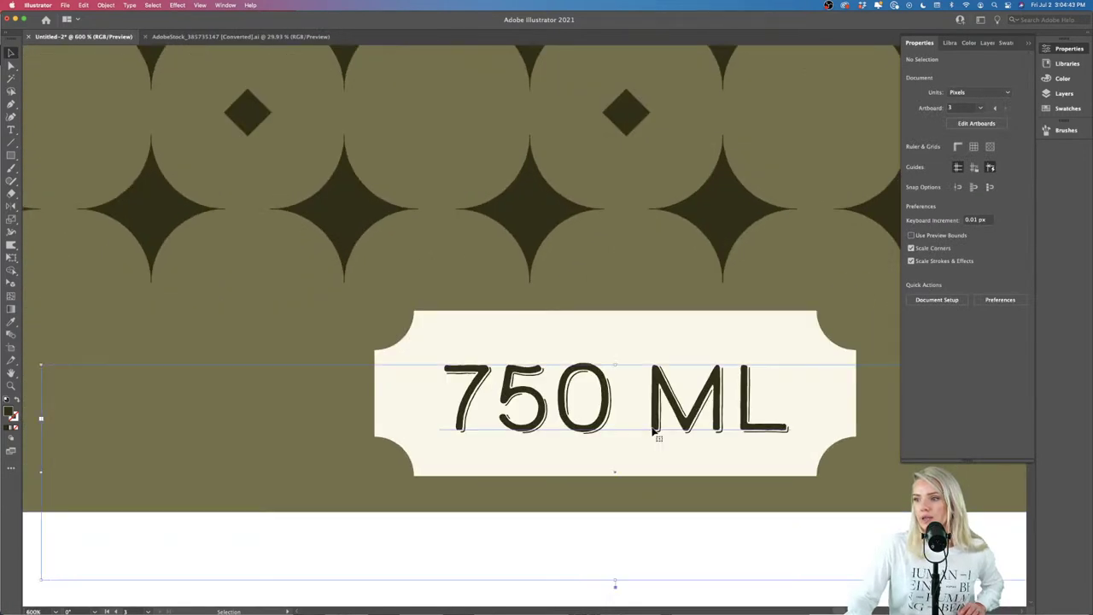
{"action": "left_click", "coordinate": [653, 431]}
{"action": "left_click", "coordinate": [956, 278]}
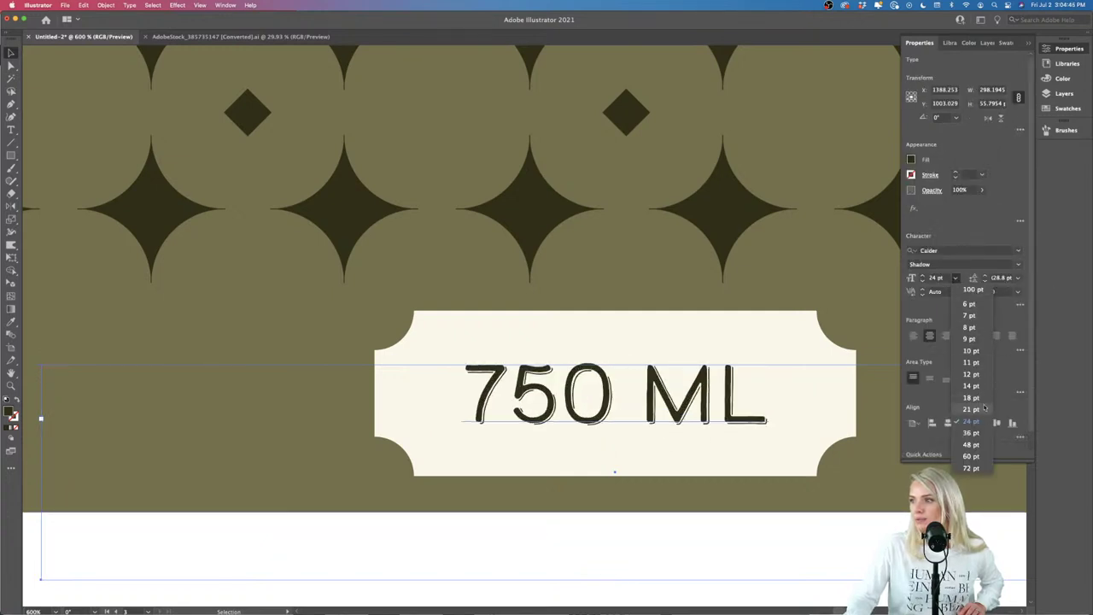
{"action": "left_click", "coordinate": [972, 398]}
{"action": "scroll", "coordinate": [765, 521], "scroll_direction": "down", "scroll_amount": 3}
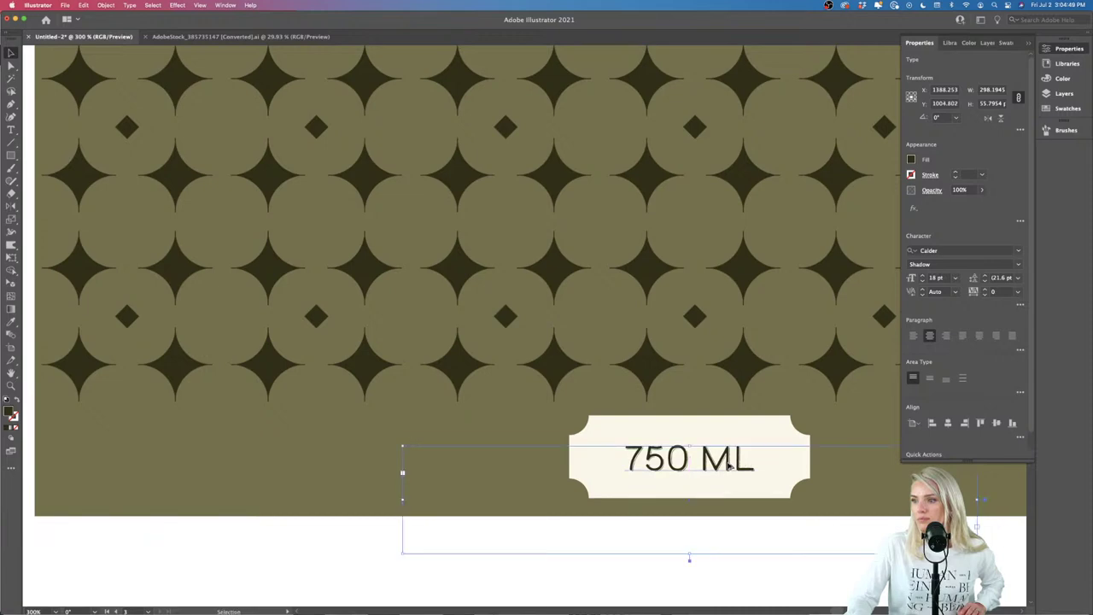
{"action": "scroll", "coordinate": [734, 468], "scroll_direction": "down", "scroll_amount": 8}
{"action": "left_click", "coordinate": [752, 488]}
{"action": "scroll", "coordinate": [680, 485], "scroll_direction": "up", "scroll_amount": 5}
{"action": "left_click_drag", "start_coordinate": [628, 440], "coordinate": [627, 440]}
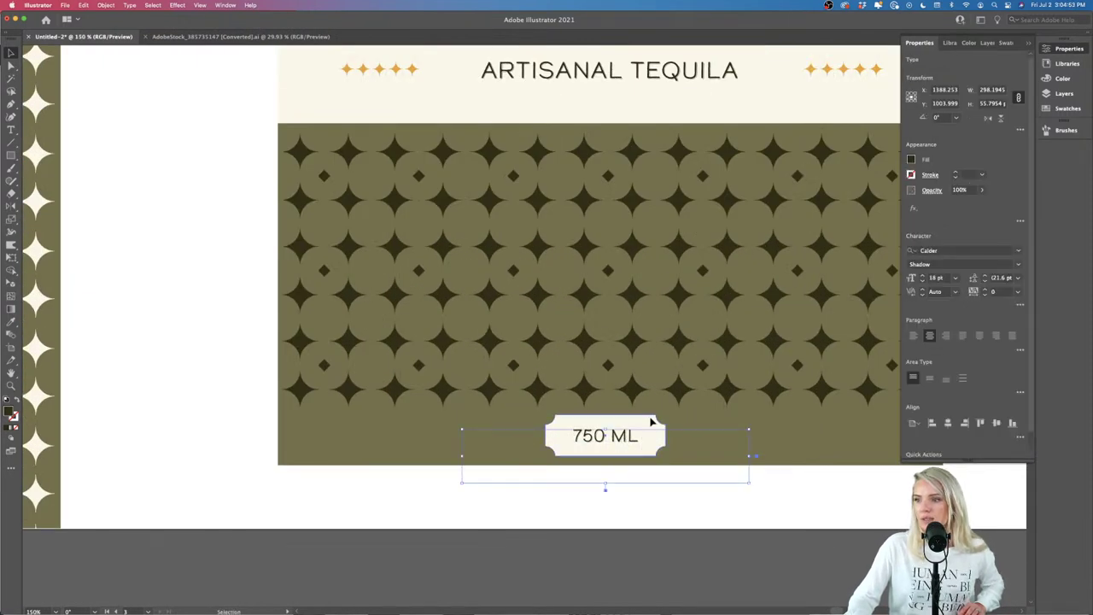
Step: Delete the cream plaque behind the 750 ML text and select the text
{"action": "left_click", "coordinate": [650, 421]}
{"action": "key", "text": "Delete"}
{"action": "left_click", "coordinate": [636, 441]}
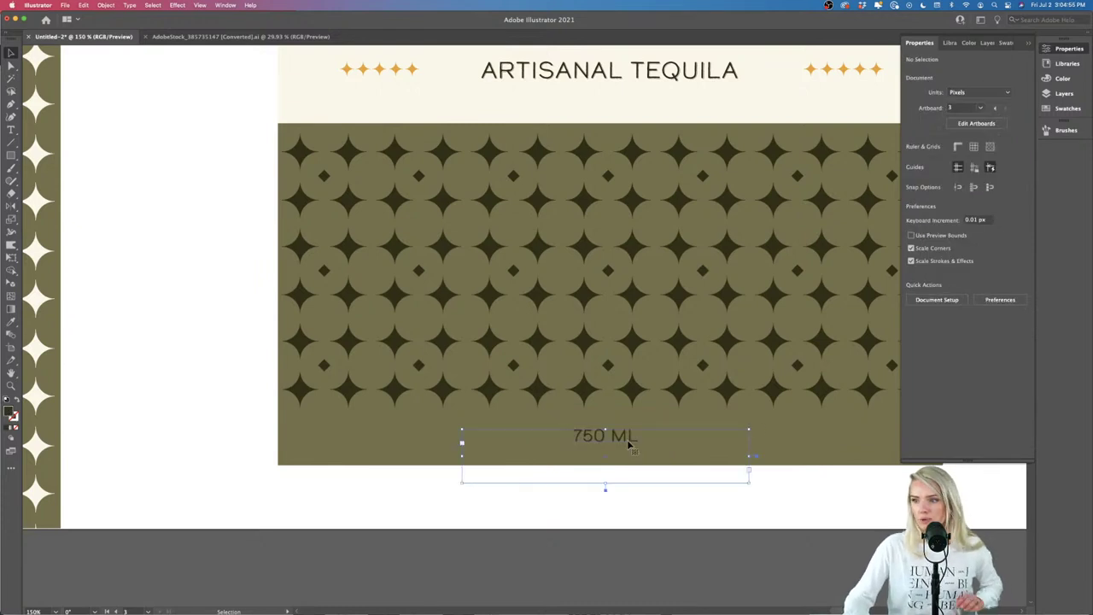
Step: Recolour the 750 ML text with the cream sampled from the label's background
{"action": "key", "text": "i"}
{"action": "left_click", "coordinate": [428, 89]}
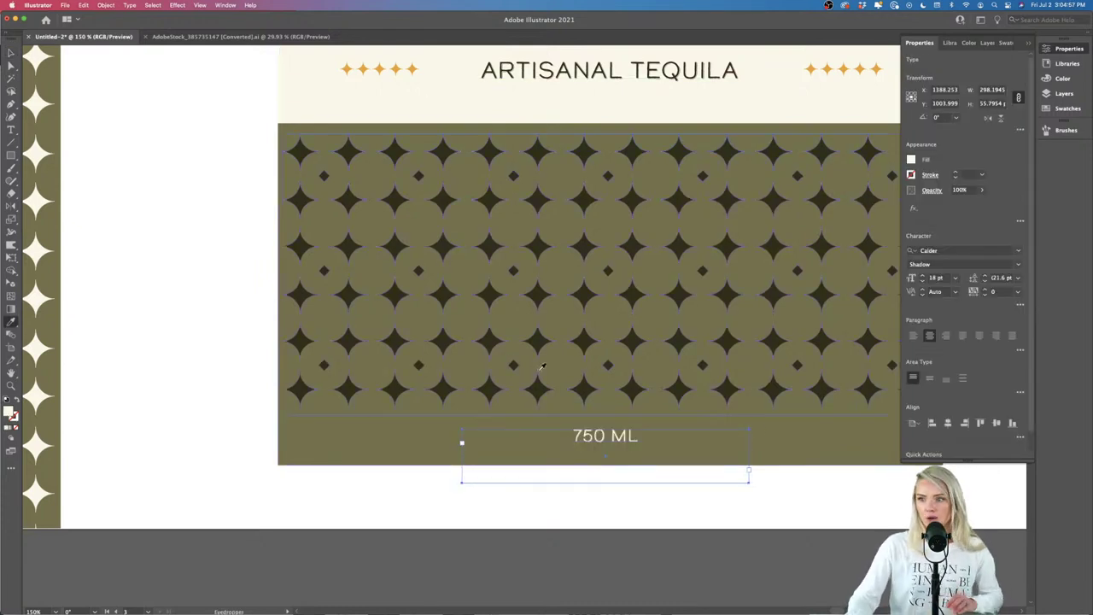
{"action": "key", "text": "v"}
{"action": "left_click", "coordinate": [606, 527]}
{"action": "scroll", "coordinate": [627, 442], "scroll_direction": "down", "scroll_amount": 3}
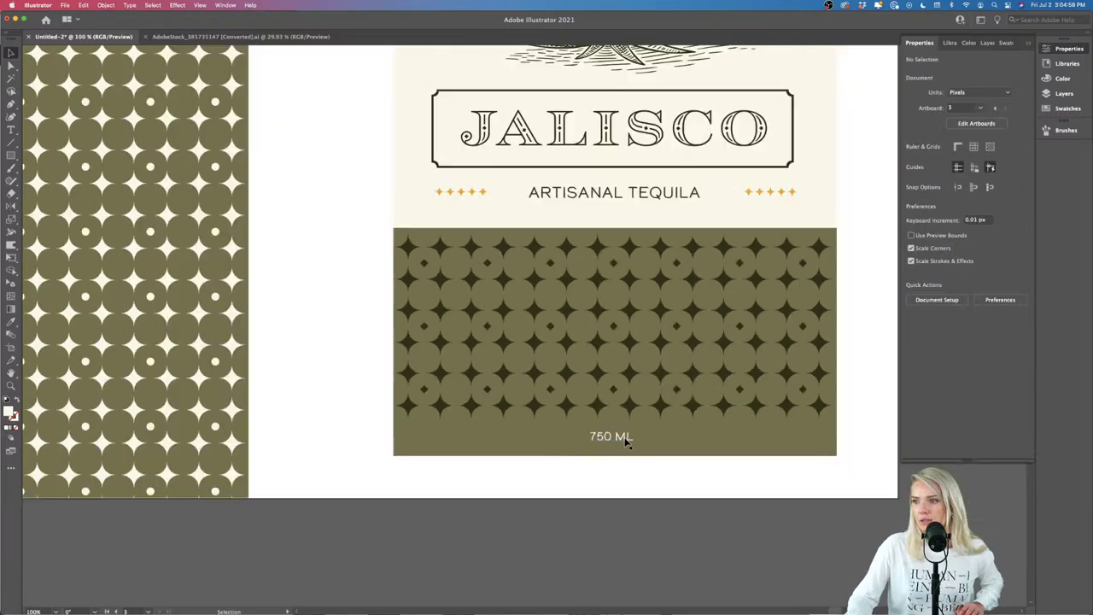
Step: Set the 750 ML text's font style to Dark and deselect it
{"action": "scroll", "coordinate": [627, 442], "scroll_direction": "up", "scroll_amount": 3}
{"action": "scroll", "coordinate": [628, 443], "scroll_direction": "right", "scroll_amount": 2}
{"action": "mouse_move", "coordinate": [581, 504]}
{"action": "left_mouse_down"}
{"action": "mouse_move", "coordinate": [761, 504]}
{"action": "mouse_move", "coordinate": [577, 504]}
{"action": "left_mouse_up"}
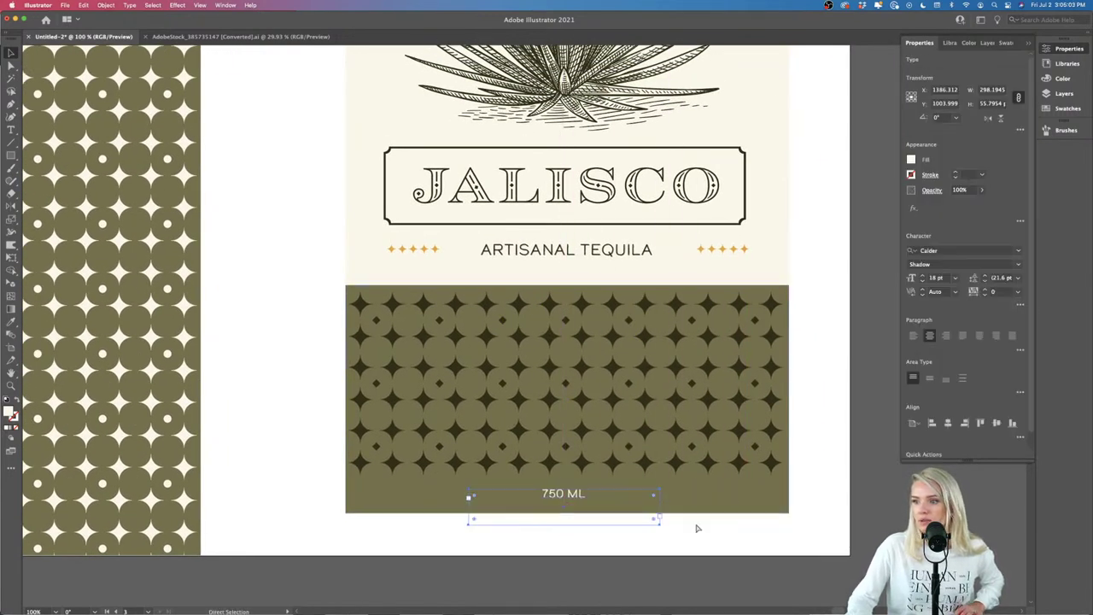
{"action": "scroll", "coordinate": [573, 500], "scroll_direction": "up", "scroll_amount": 2}
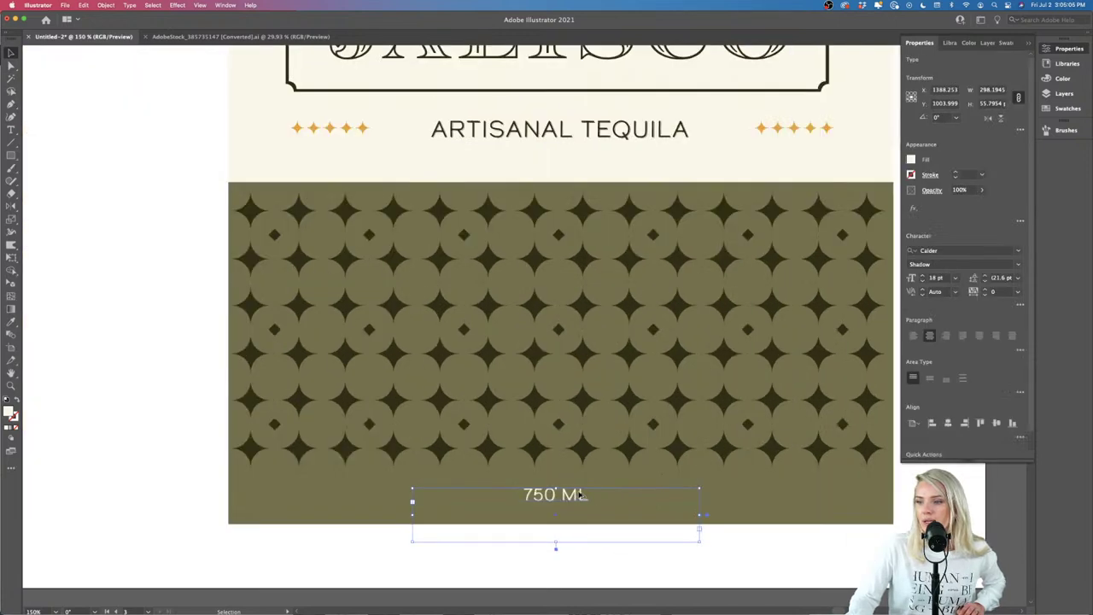
{"action": "left_click", "coordinate": [1017, 268]}
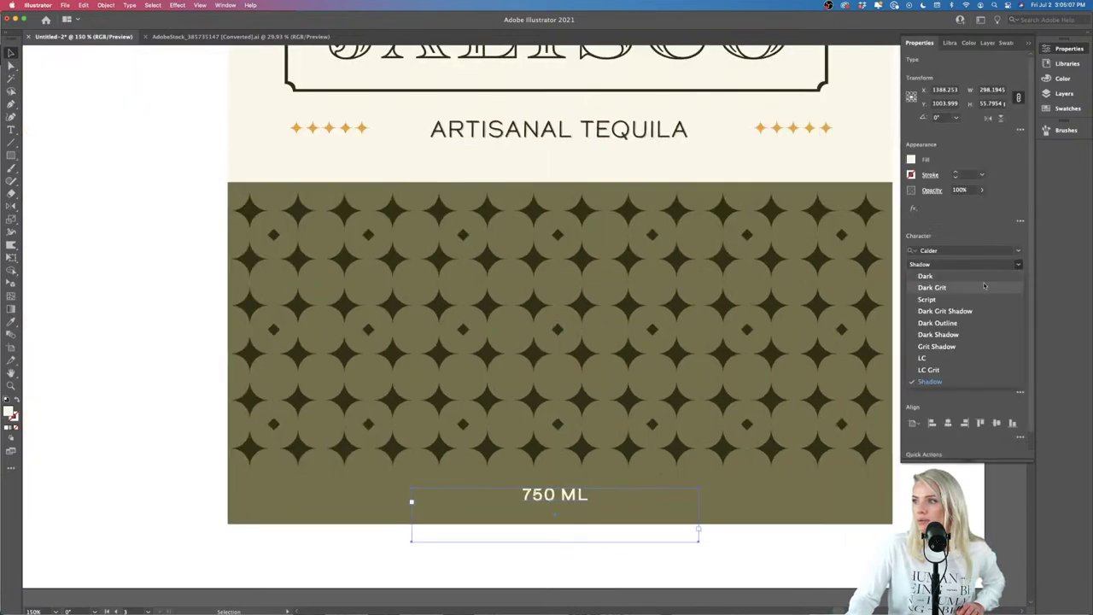
{"action": "left_click", "coordinate": [927, 288]}
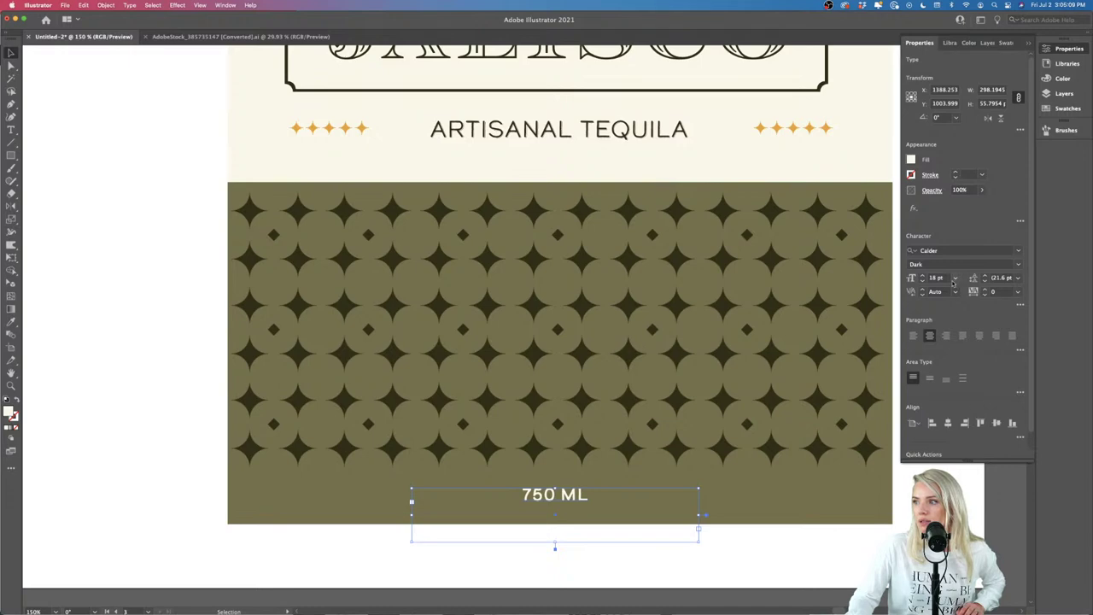
{"action": "key", "text": "super+shift+a"}
{"action": "key", "text": "super+minus"}
{"action": "key", "text": "super+minus"}
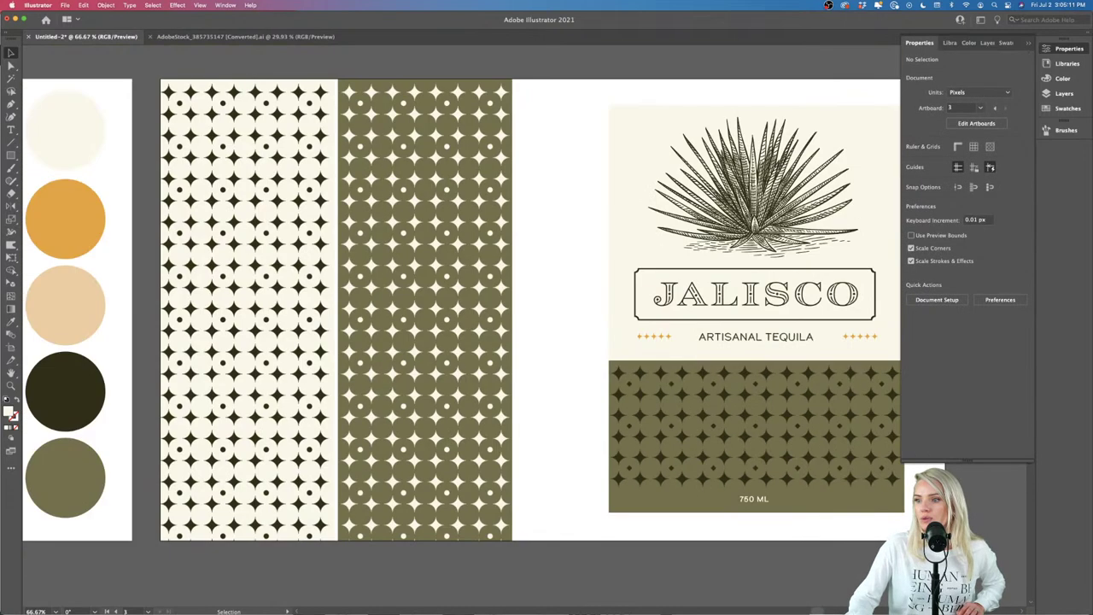
{"action": "scroll", "coordinate": [451, 346], "scroll_direction": "right", "scroll_amount": 3}
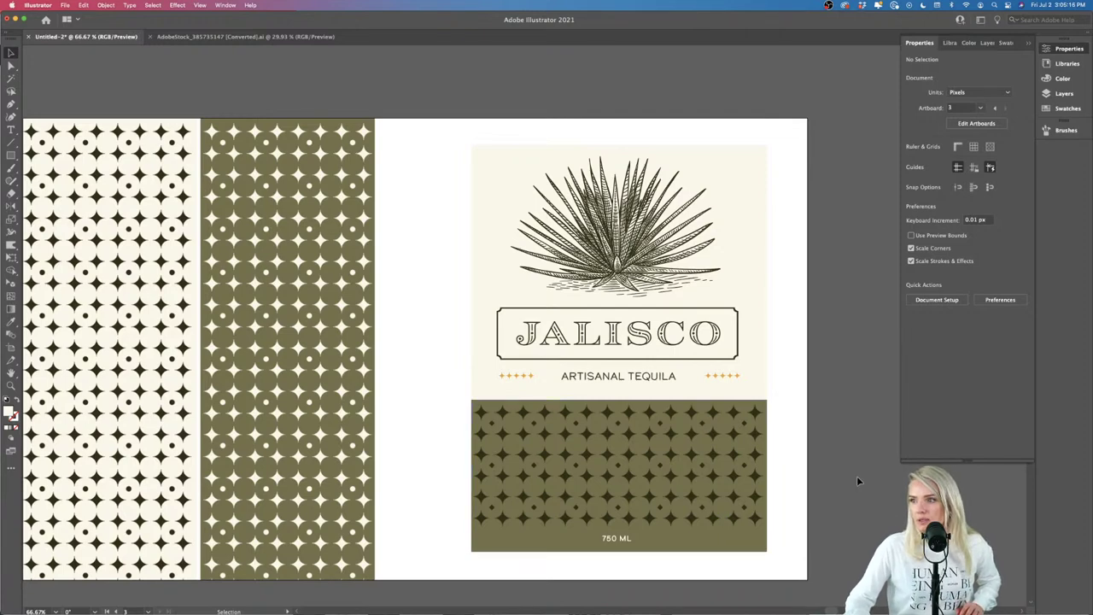
Step: Apply a Multiply drop shadow to the label's cream background rectangle with 20% opacity and 4 px X and Y offsets
{"action": "left_click", "coordinate": [752, 275]}
{"action": "scroll", "coordinate": [788, 307], "scroll_direction": "right", "scroll_amount": 2}
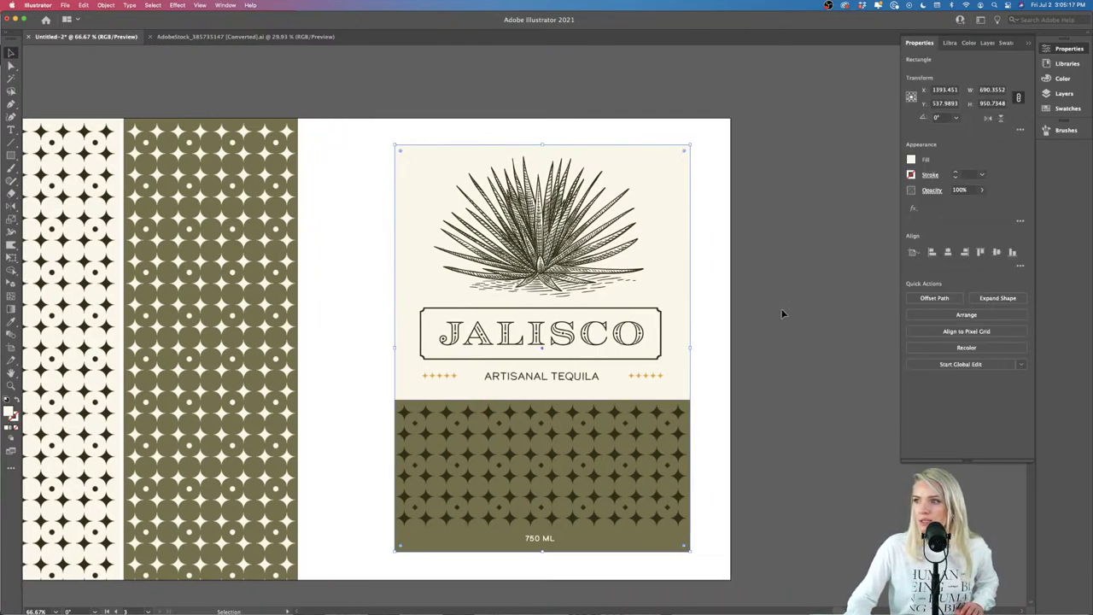
{"action": "scroll", "coordinate": [741, 327], "scroll_direction": "right", "scroll_amount": 2}
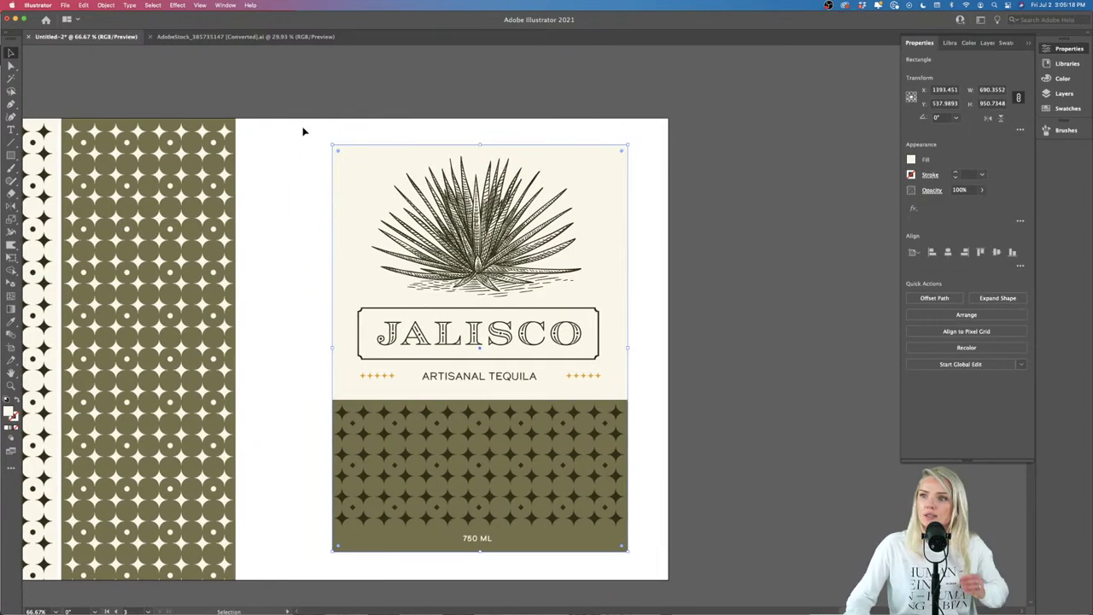
{"action": "left_click", "coordinate": [109, 7]}
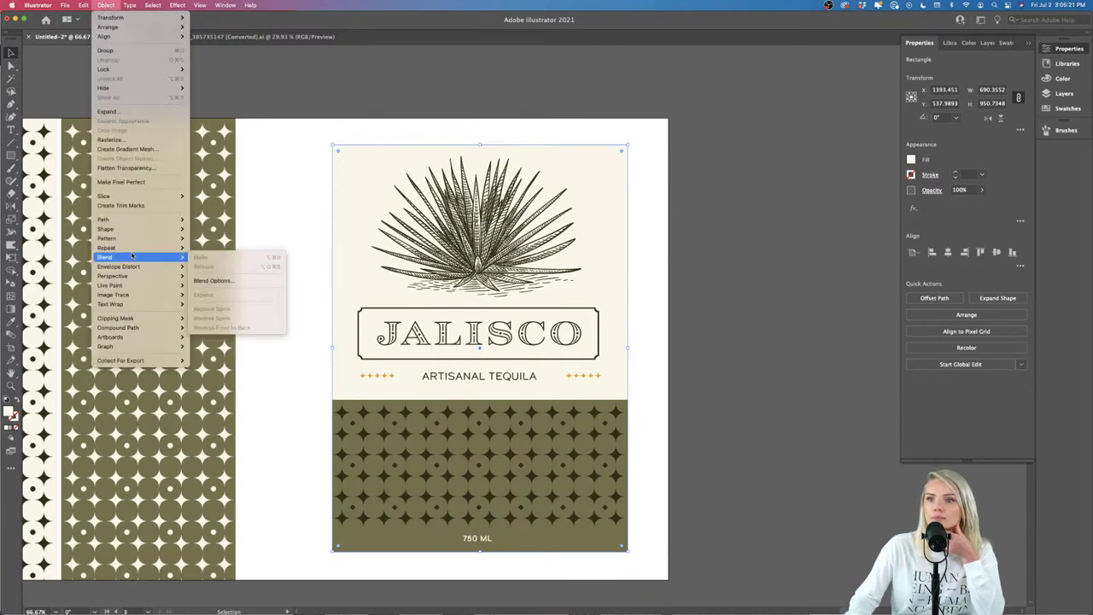
{"action": "mouse_move", "coordinate": [177, 5]}
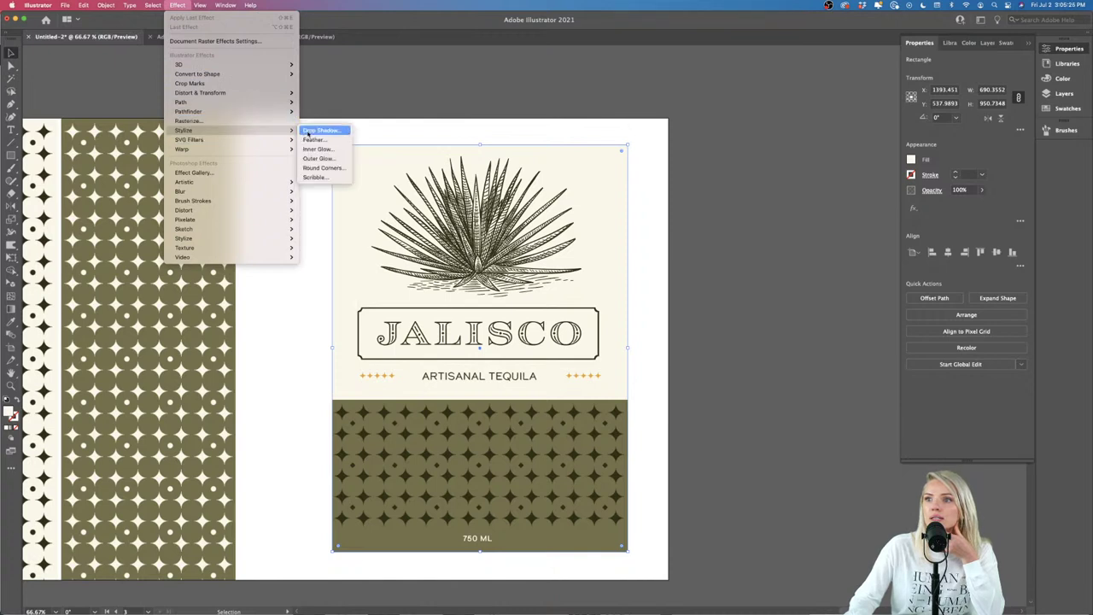
{"action": "left_click", "coordinate": [317, 131]}
{"action": "key", "text": "Tab"}
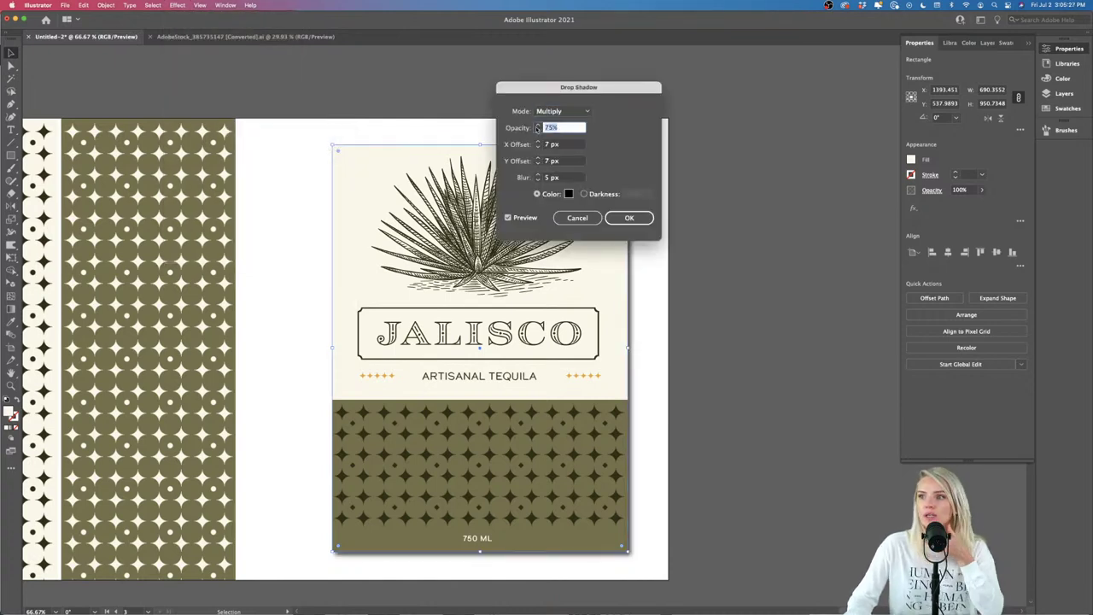
{"action": "type", "text": "20"}
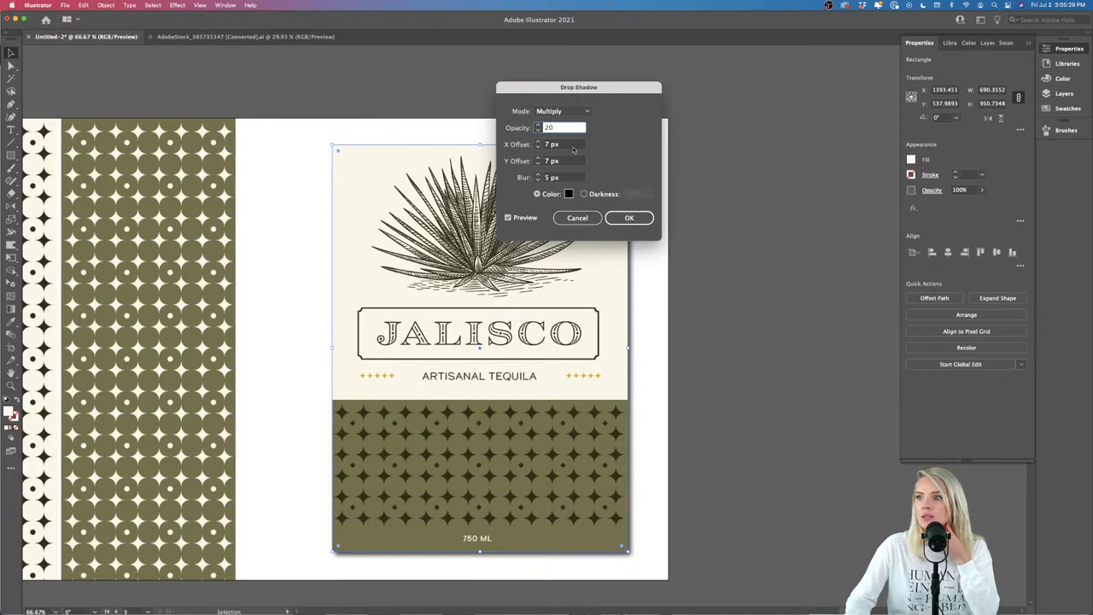
{"action": "key", "text": "Tab"}
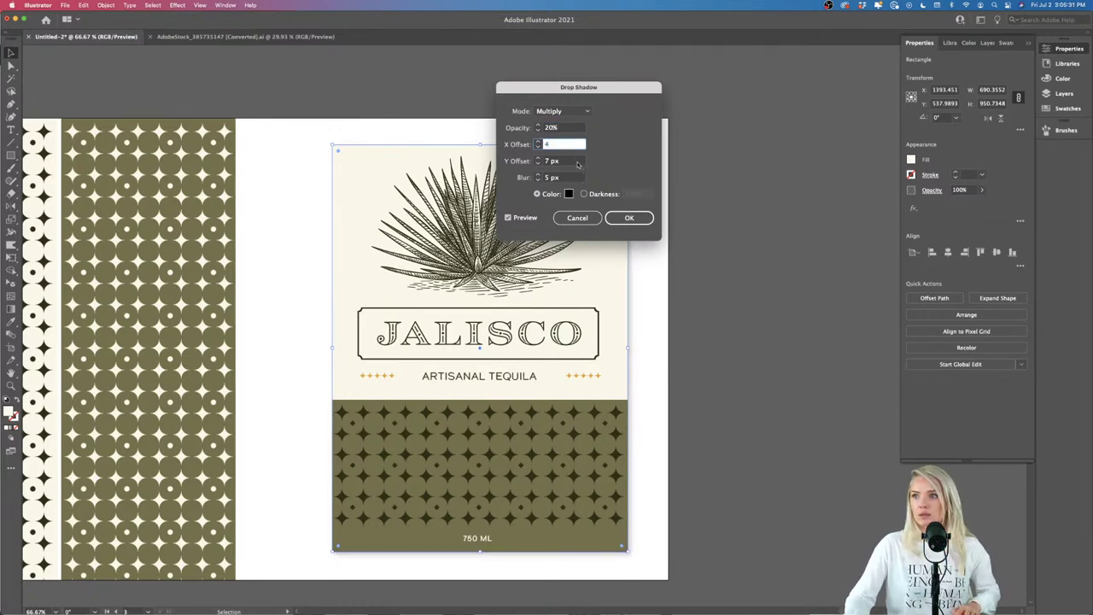
{"action": "key", "text": "Tab"}
{"action": "type", "text": "4"}
{"action": "key", "text": "Return"}
{"action": "left_click", "coordinate": [719, 314]}
{"action": "scroll", "coordinate": [719, 314], "scroll_direction": "down", "scroll_amount": 2}
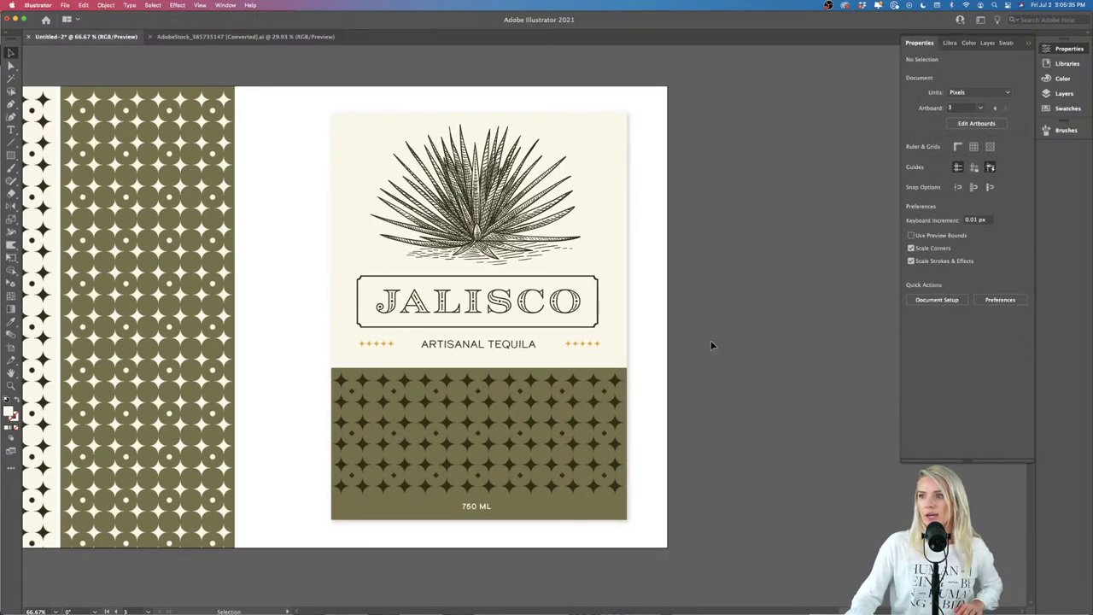
Step: Duplicate the label's cream background rectangle onto the empty canvas just right of the artboard
{"action": "key", "text": "super+minus"}
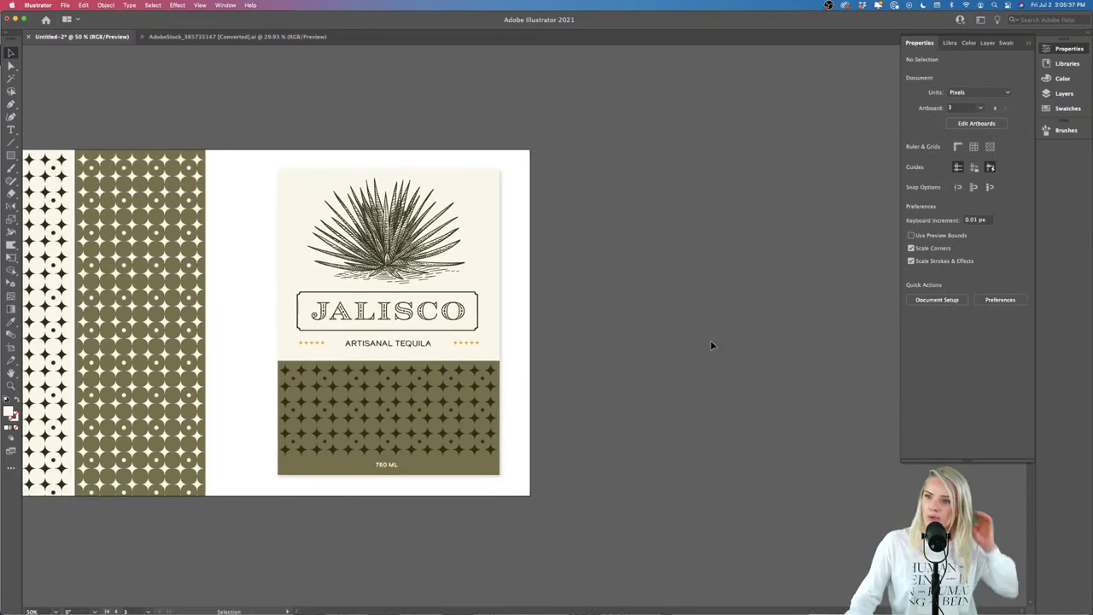
{"action": "scroll", "coordinate": [711, 343], "scroll_direction": "left", "scroll_amount": 3}
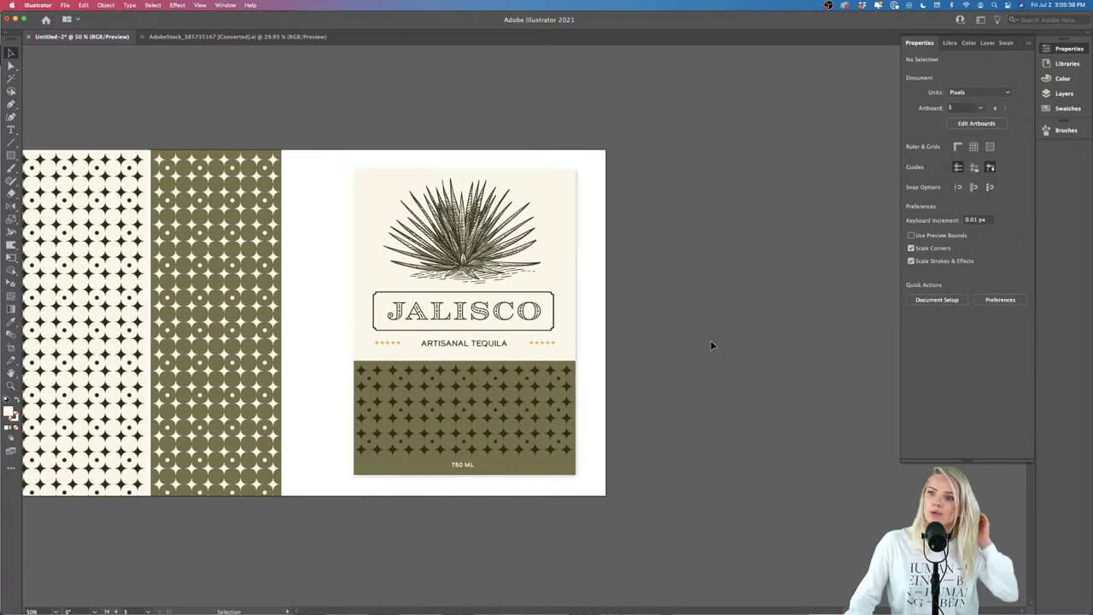
{"action": "left_click", "coordinate": [550, 263]}
{"action": "left_click_drag", "start_coordinate": [554, 262], "coordinate": [812, 258]}
Step: Switch to Safari and search Adobe Stock's free collection for "paper background"
{"action": "mouse_move", "coordinate": [548, 597]}
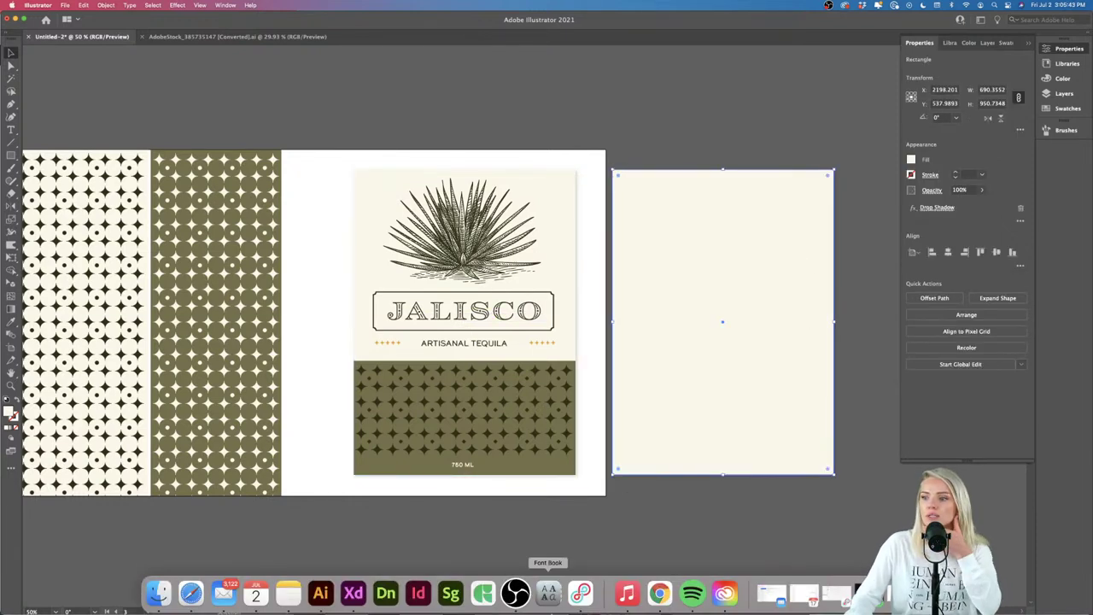
{"action": "left_click", "coordinate": [191, 592]}
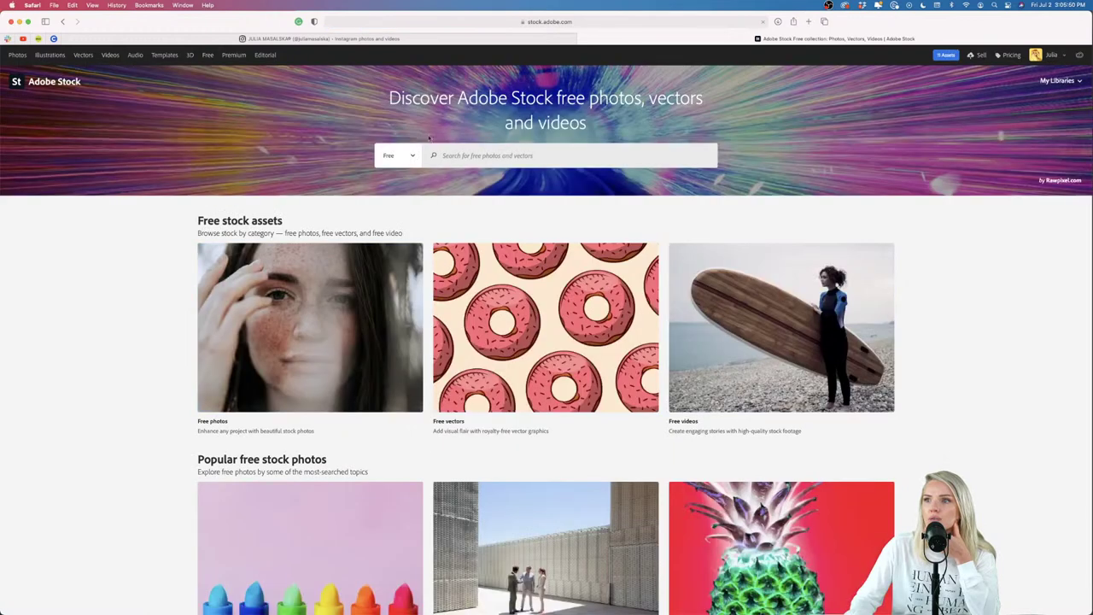
{"action": "left_click", "coordinate": [442, 155]}
{"action": "type", "text": "paper backgro"}
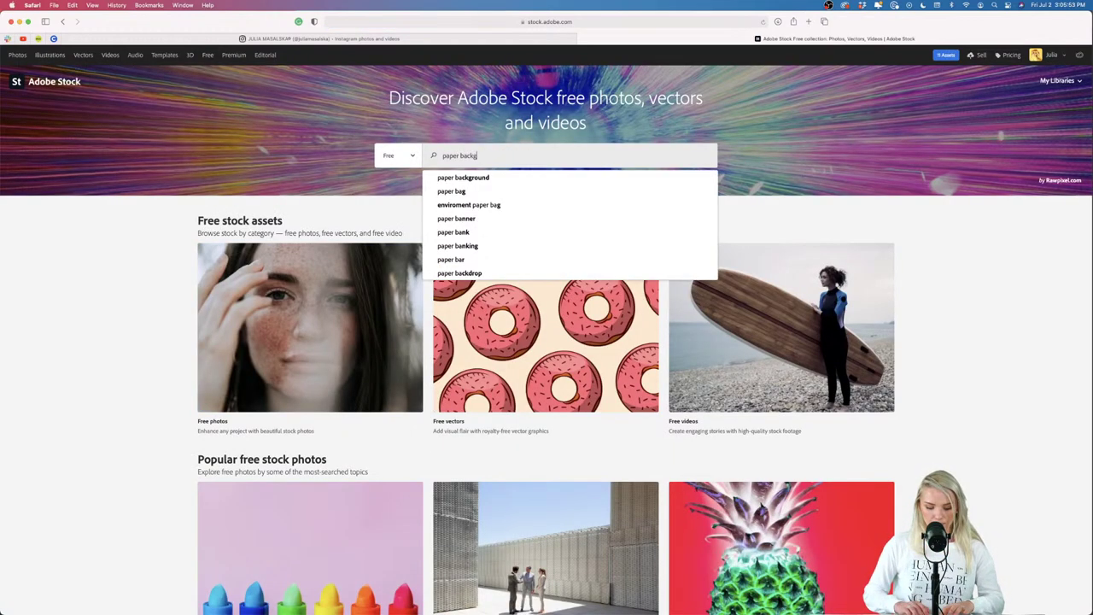
{"action": "type", "text": "und"}
{"action": "key", "text": "Return"}
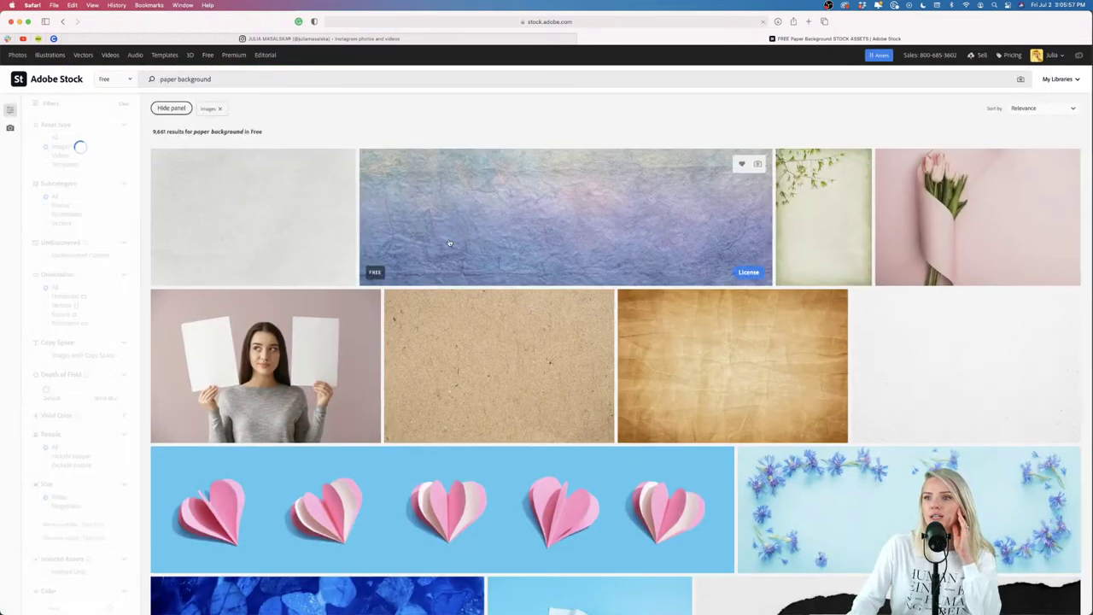
Step: Browse the results for a light paper texture and license the free Kraft beige paper texture background image
{"action": "scroll", "coordinate": [587, 276], "scroll_direction": "down", "scroll_amount": 5}
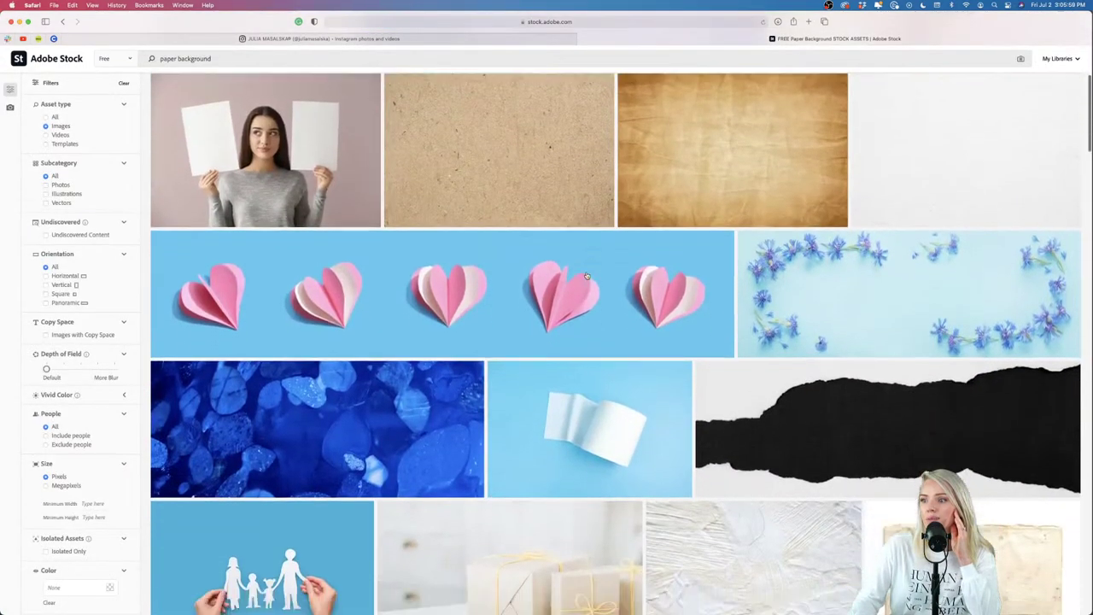
{"action": "scroll", "coordinate": [587, 276], "scroll_direction": "down", "scroll_amount": 10}
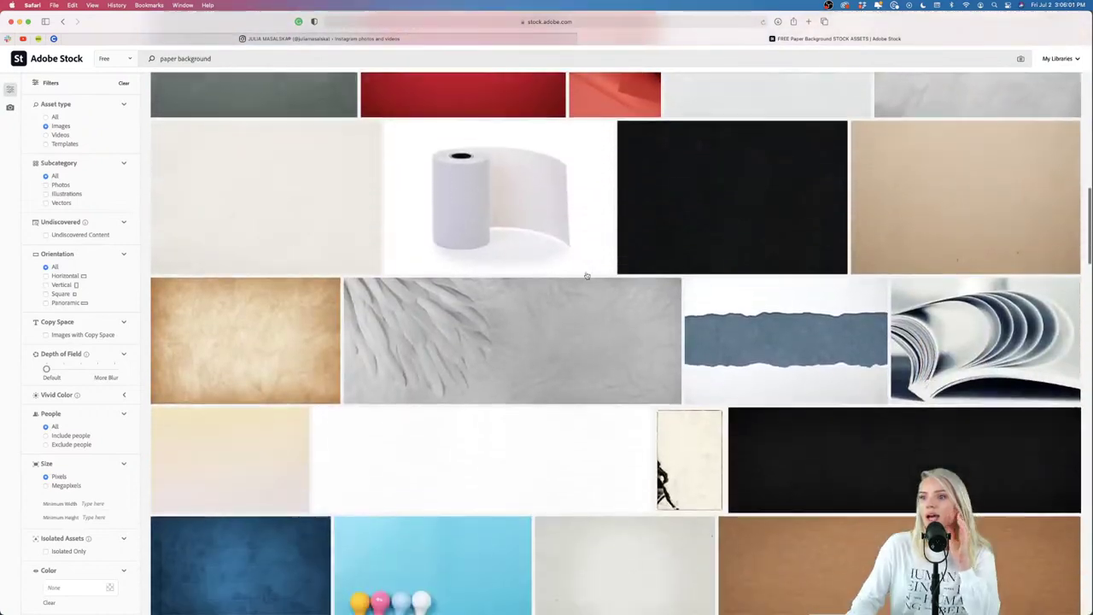
{"action": "scroll", "coordinate": [315, 238], "scroll_direction": "up", "scroll_amount": 1}
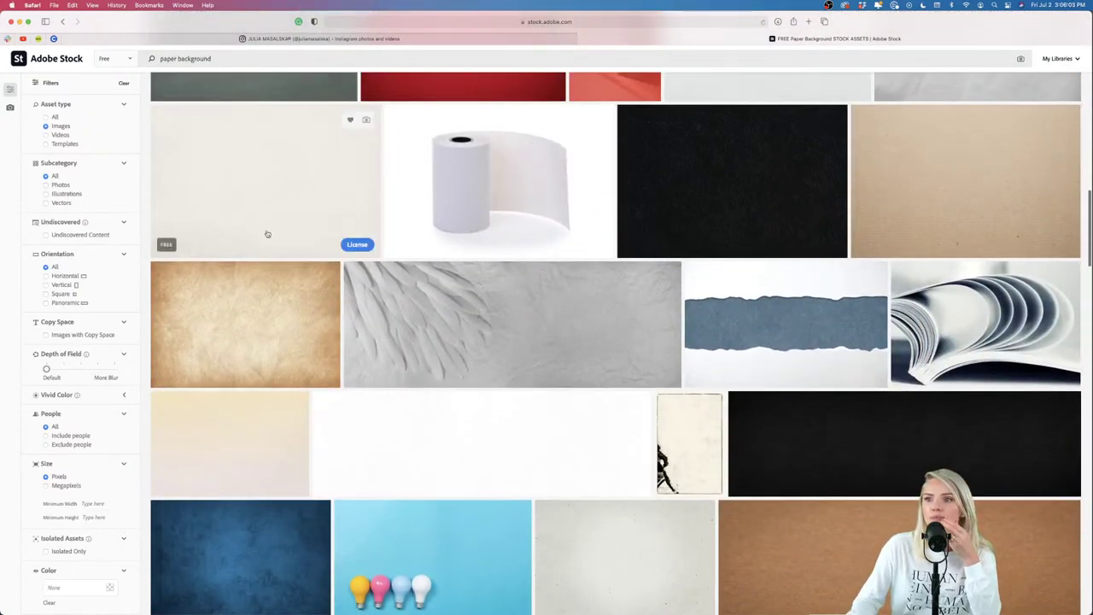
{"action": "scroll", "coordinate": [483, 367], "scroll_direction": "down", "scroll_amount": 2}
{"action": "left_click", "coordinate": [484, 367]}
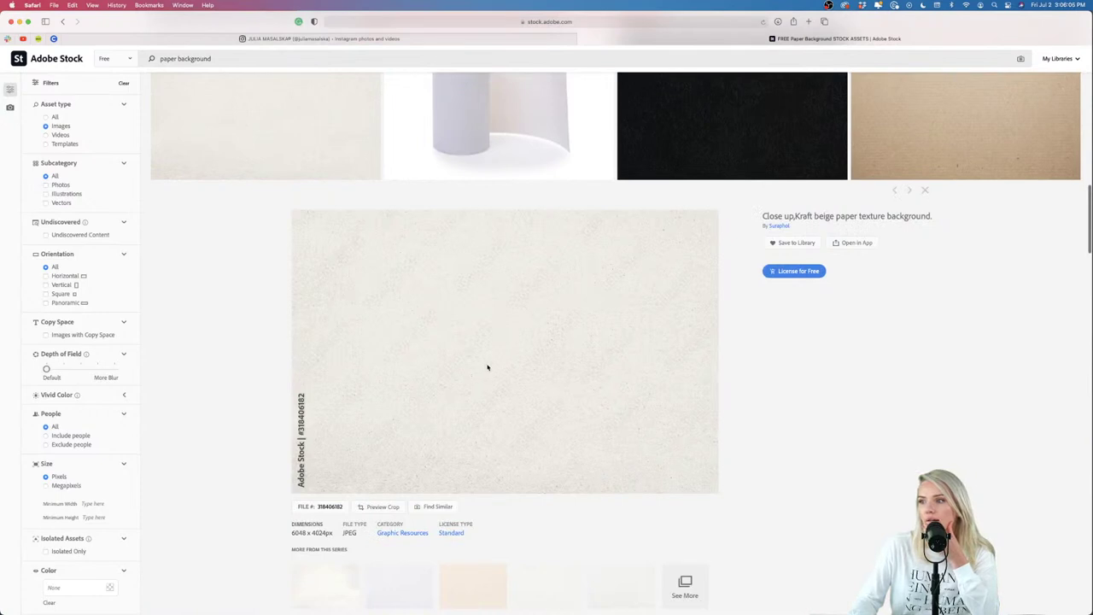
{"action": "scroll", "coordinate": [503, 384], "scroll_direction": "down", "scroll_amount": 1}
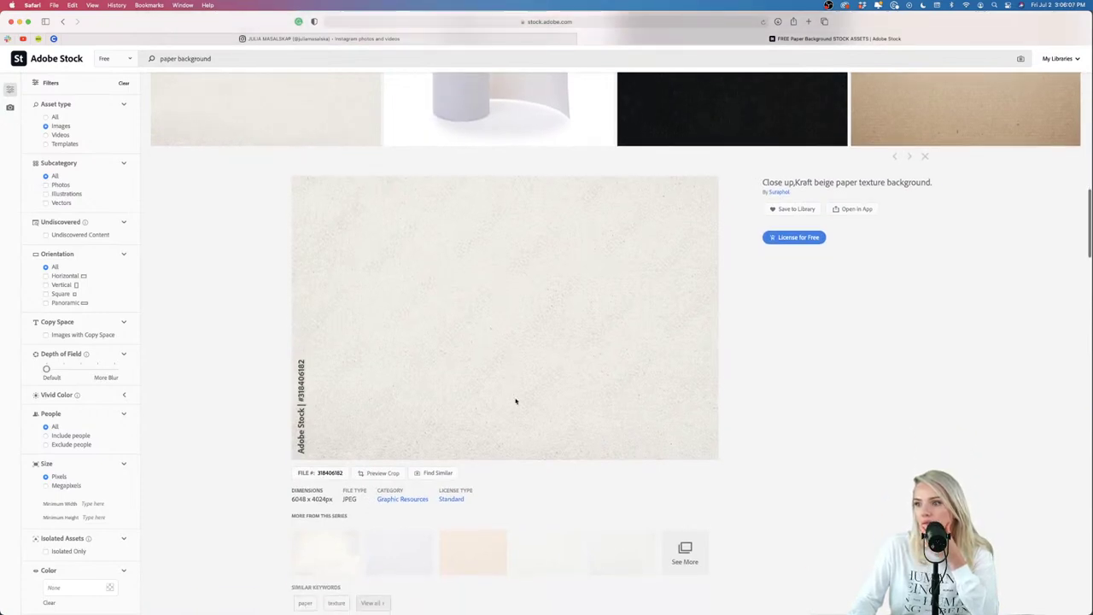
{"action": "left_click", "coordinate": [807, 241]}
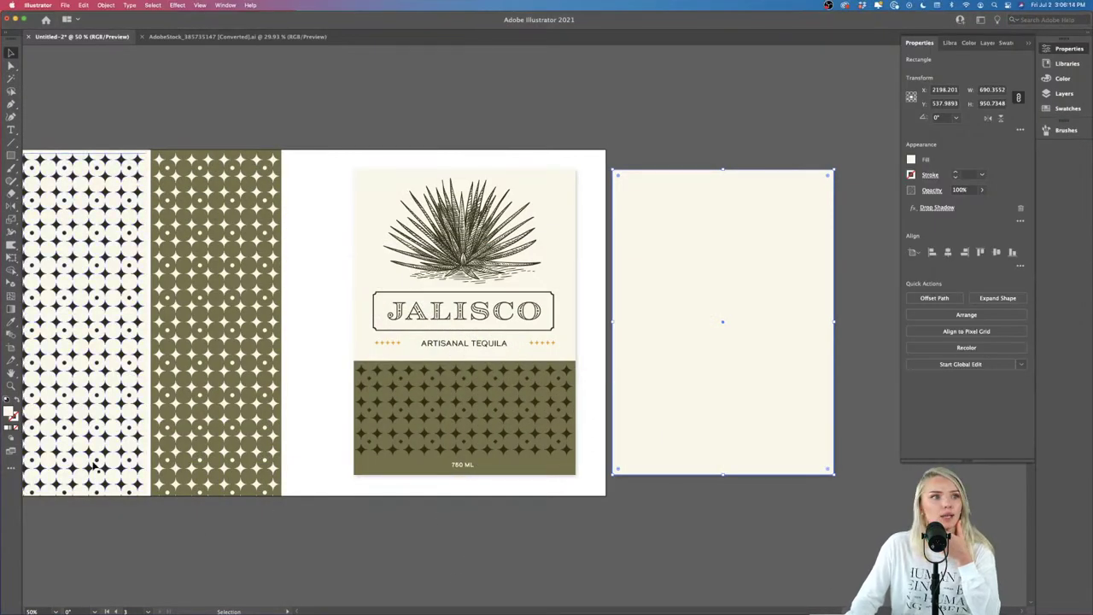
Step: Switch back to Illustrator, place the downloaded paper texture JPEG in the document and move it over the blank cream rectangle
{"action": "key", "text": "super+Tab"}
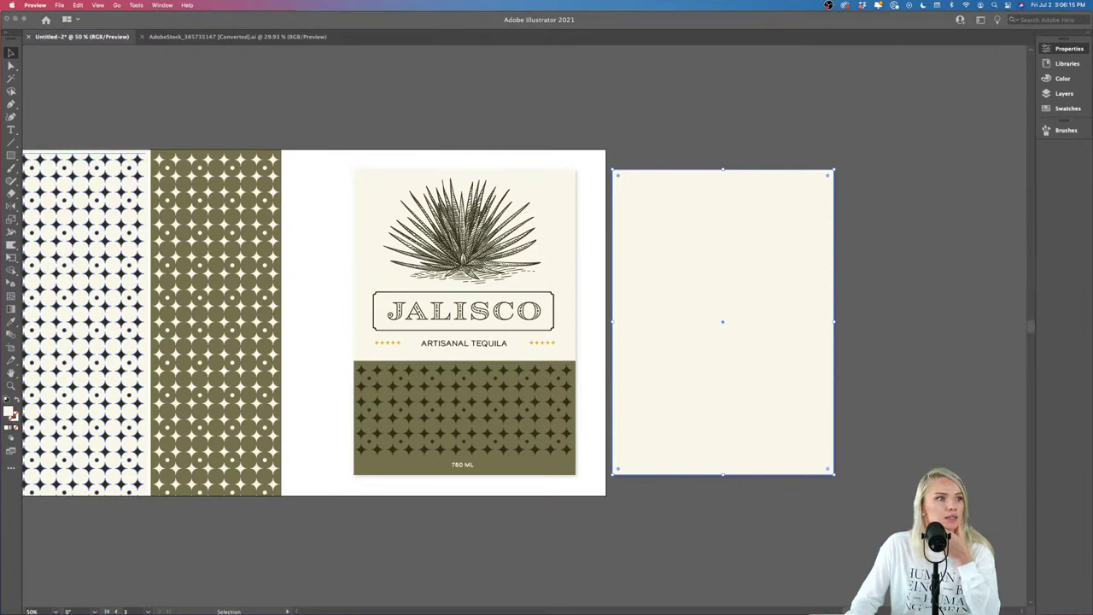
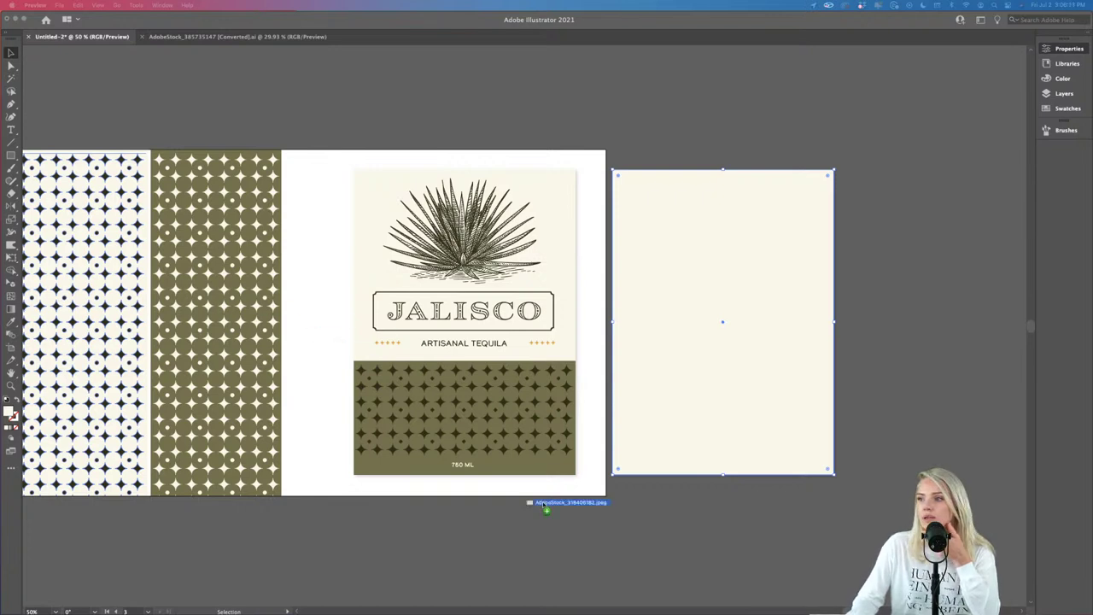
{"action": "left_click", "coordinate": [636, 523]}
{"action": "left_click_drag", "start_coordinate": [641, 522], "coordinate": [700, 349]}
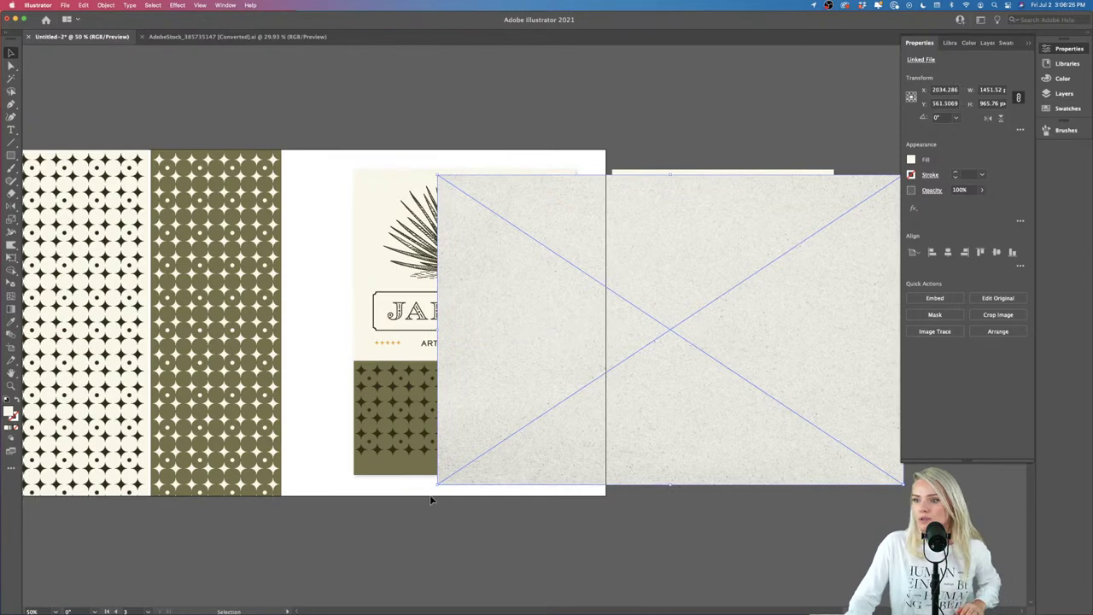
Step: Rotate the paper texture 90°, scale it to about 693 × 951 px and position it exactly over the label
{"action": "left_click_drag", "start_coordinate": [434, 486], "coordinate": [805, 483]}
{"action": "left_click_drag", "start_coordinate": [810, 261], "coordinate": [798, 333]}
{"action": "scroll", "coordinate": [589, 490], "scroll_direction": "down", "scroll_amount": 3}
{"action": "left_click_drag", "start_coordinate": [525, 539], "coordinate": [613, 447]}
{"action": "left_click_drag", "start_coordinate": [723, 407], "coordinate": [502, 371]}
{"action": "scroll", "coordinate": [722, 385], "scroll_direction": "up", "scroll_amount": 2}
{"action": "scroll", "coordinate": [503, 363], "scroll_direction": "left", "scroll_amount": 2}
Step: Set the paper texture's blending mode to Multiply over the label
{"action": "left_click", "coordinate": [226, 6]}
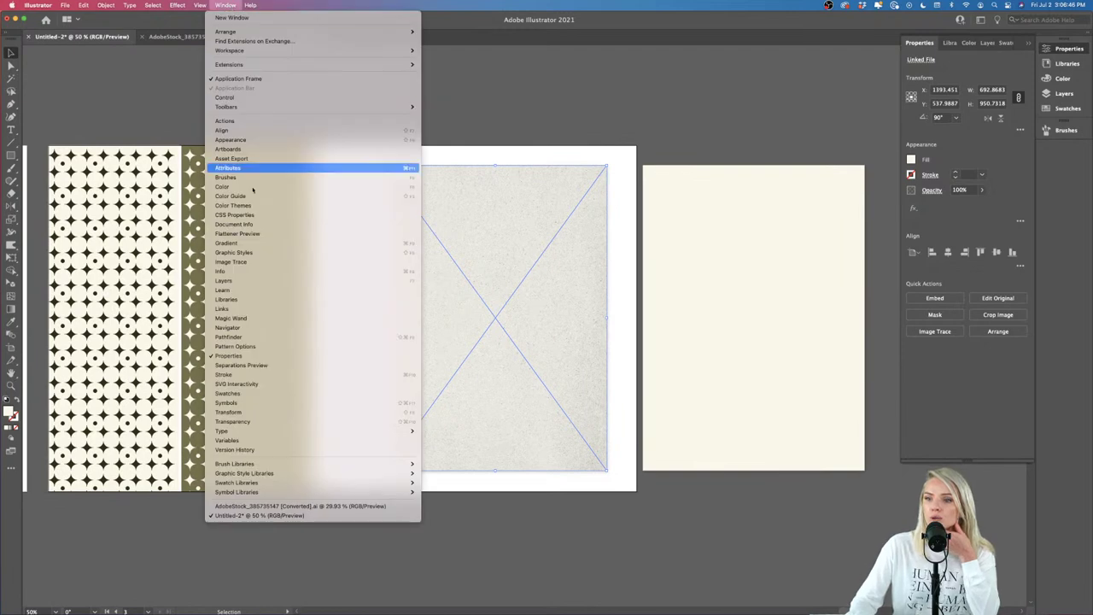
{"action": "left_click", "coordinate": [293, 421]}
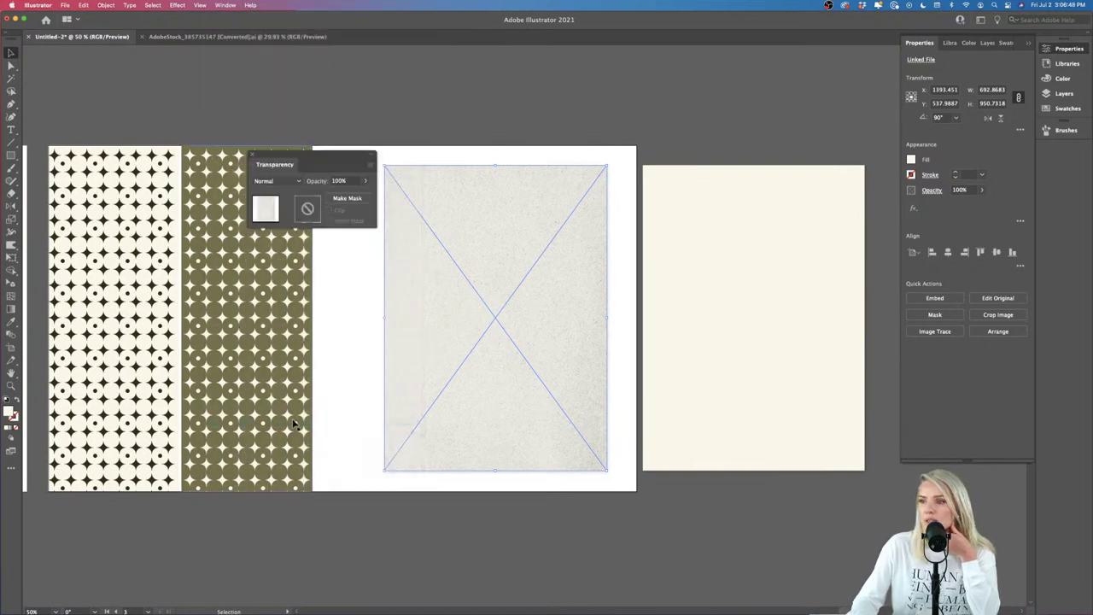
{"action": "left_click", "coordinate": [276, 182]}
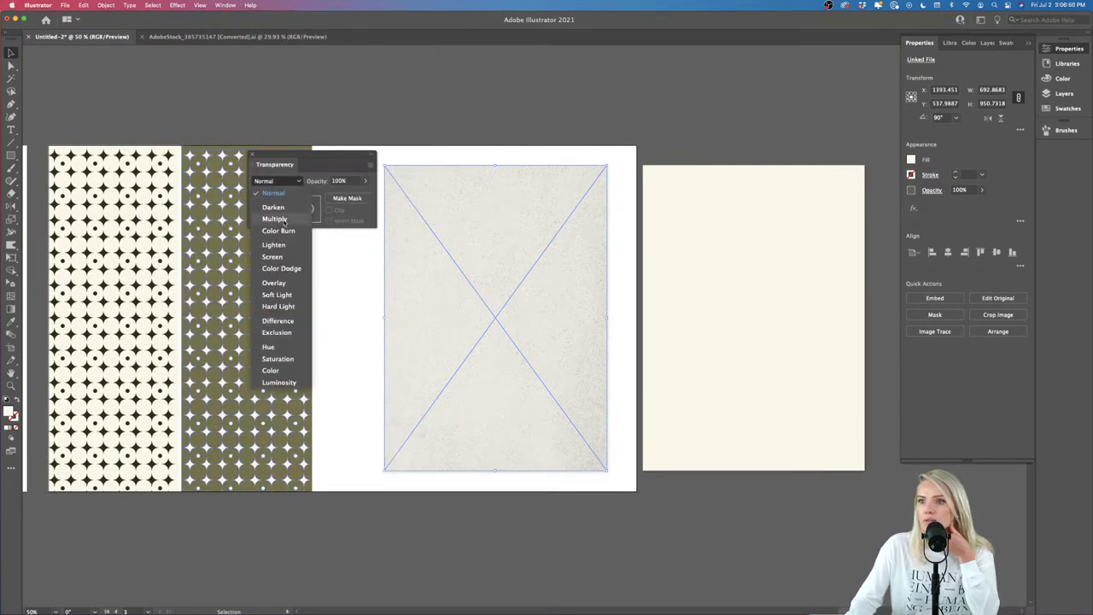
{"action": "left_click", "coordinate": [285, 220]}
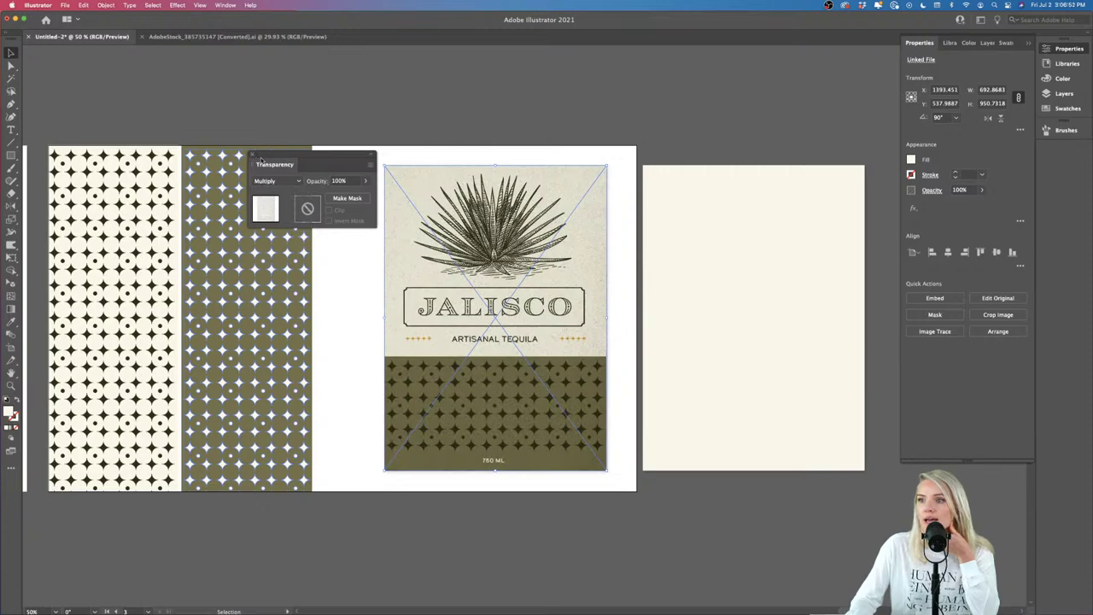
Step: Inspect the paper texture up close on the label and lower its opacity to 75%
{"action": "left_click", "coordinate": [253, 156]}
{"action": "scroll", "coordinate": [518, 384], "scroll_direction": "up", "scroll_amount": 4}
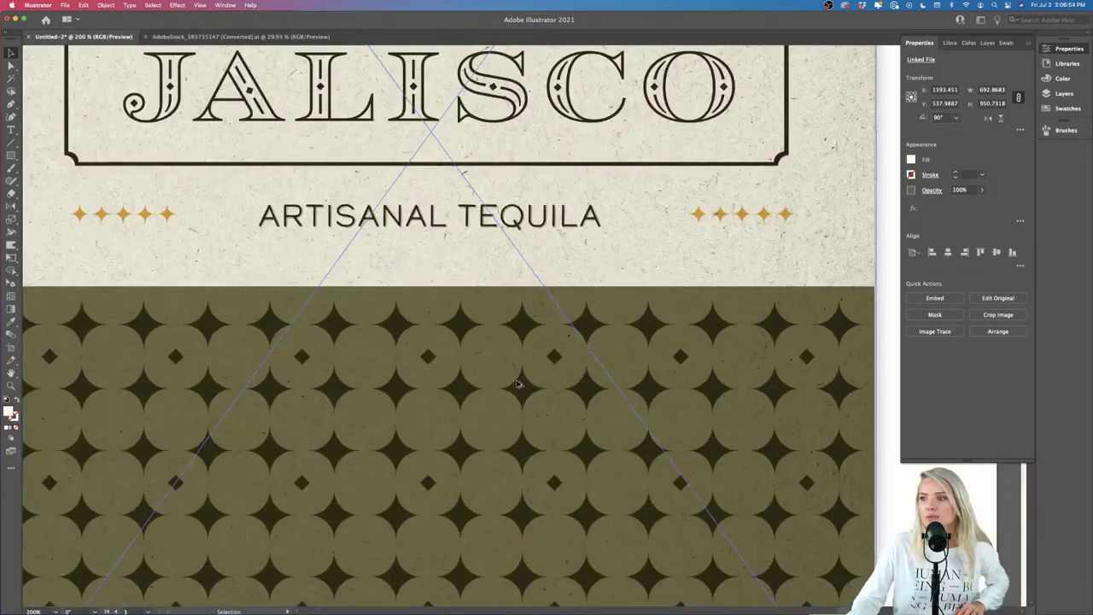
{"action": "scroll", "coordinate": [518, 385], "scroll_direction": "up", "scroll_amount": 5}
{"action": "scroll", "coordinate": [517, 384], "scroll_direction": "down", "scroll_amount": 5}
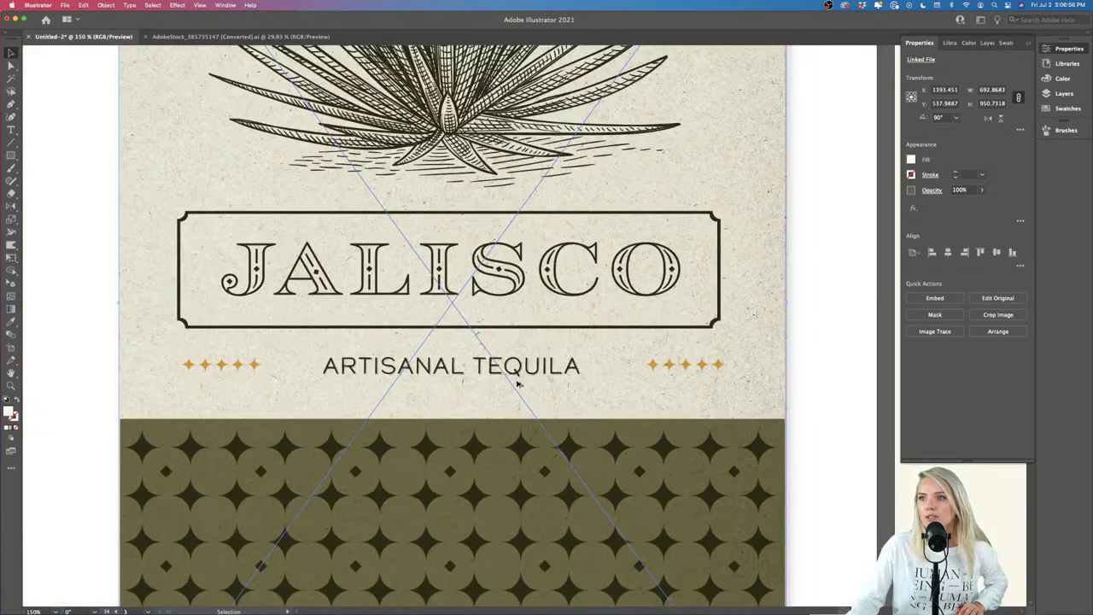
{"action": "scroll", "coordinate": [517, 384], "scroll_direction": "up", "scroll_amount": 4}
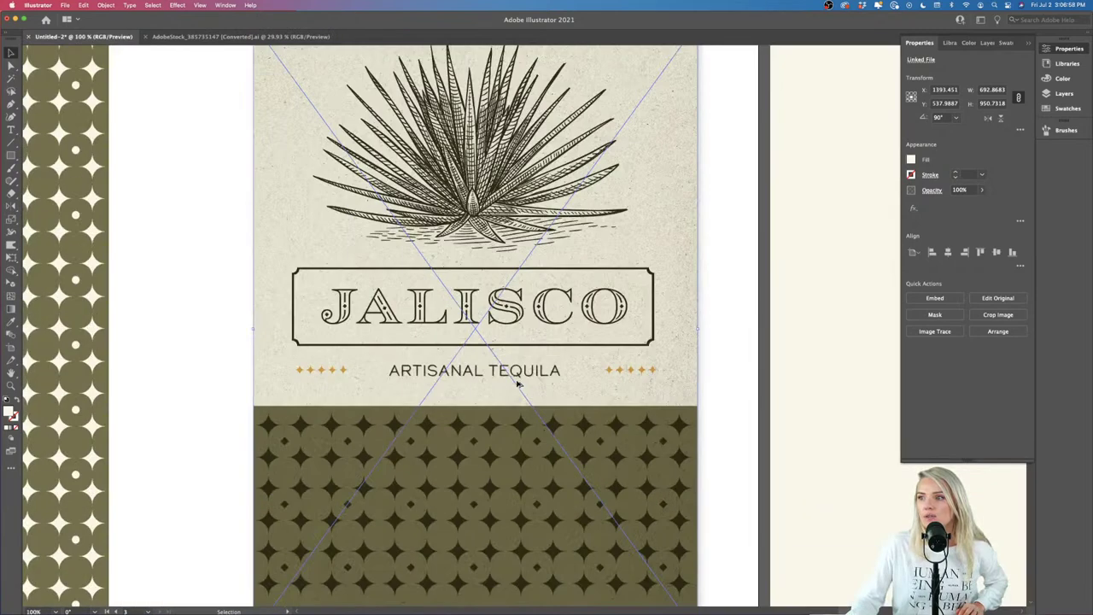
{"action": "scroll", "coordinate": [516, 384], "scroll_direction": "down", "scroll_amount": 2}
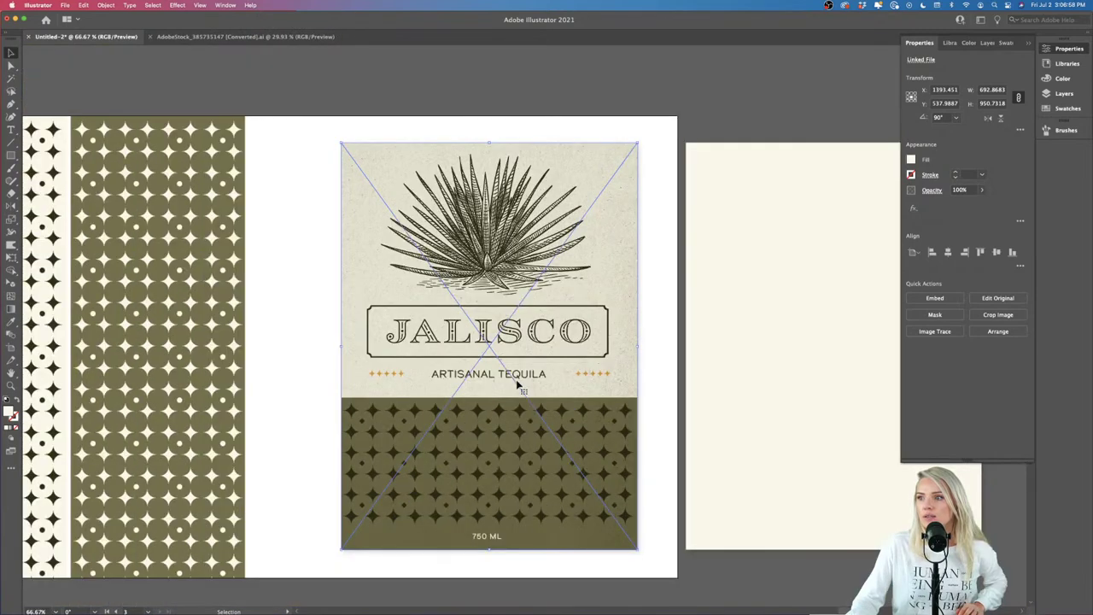
{"action": "left_click", "coordinate": [966, 205]}
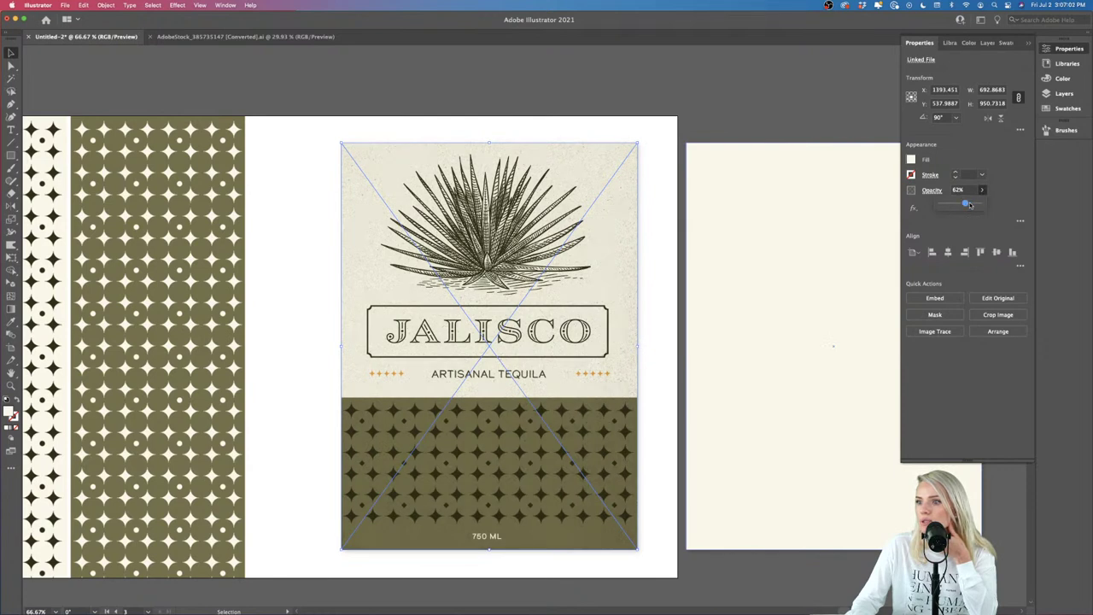
Step: Delete the blank cream rectangle beside the artboard and check the paper texture around the 750 ML text
{"action": "scroll", "coordinate": [735, 136], "scroll_direction": "right", "scroll_amount": 2}
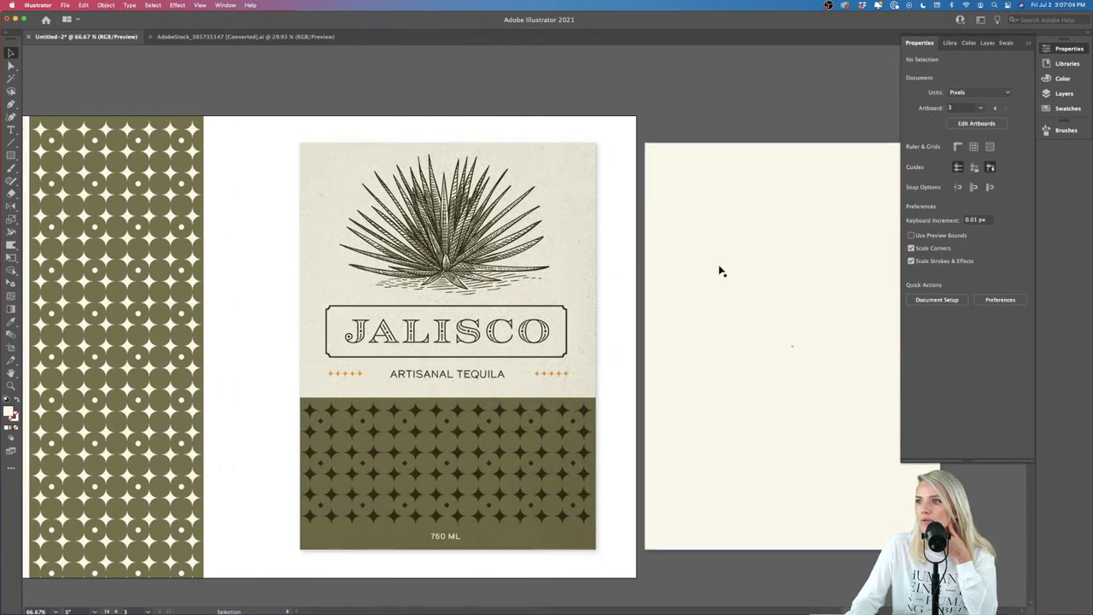
{"action": "left_click", "coordinate": [720, 268]}
{"action": "key", "text": "Delete"}
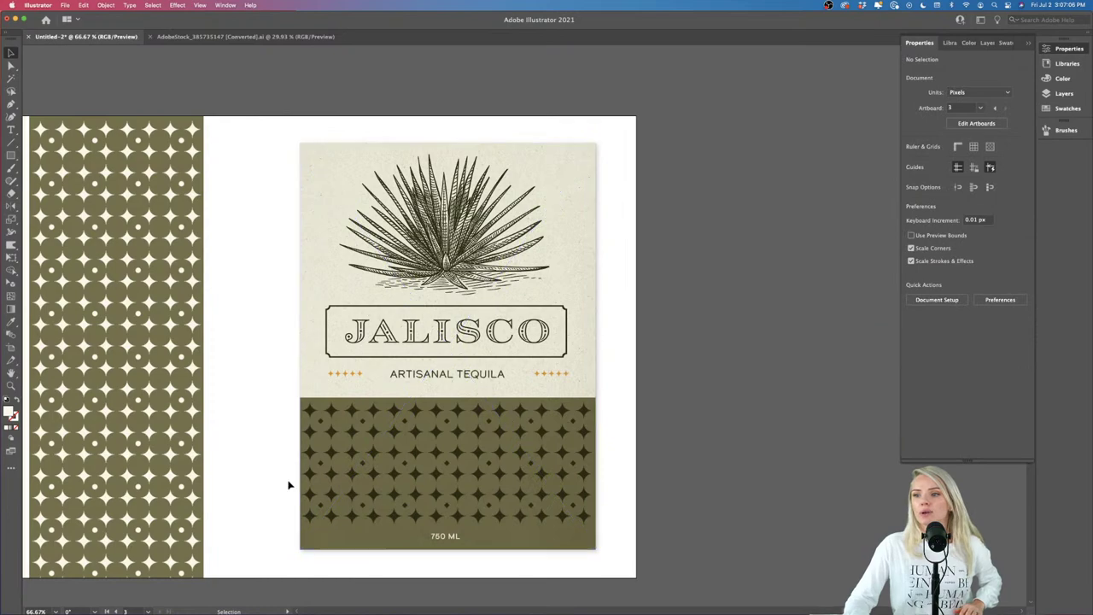
{"action": "scroll", "coordinate": [452, 543], "scroll_direction": "up", "scroll_amount": 5}
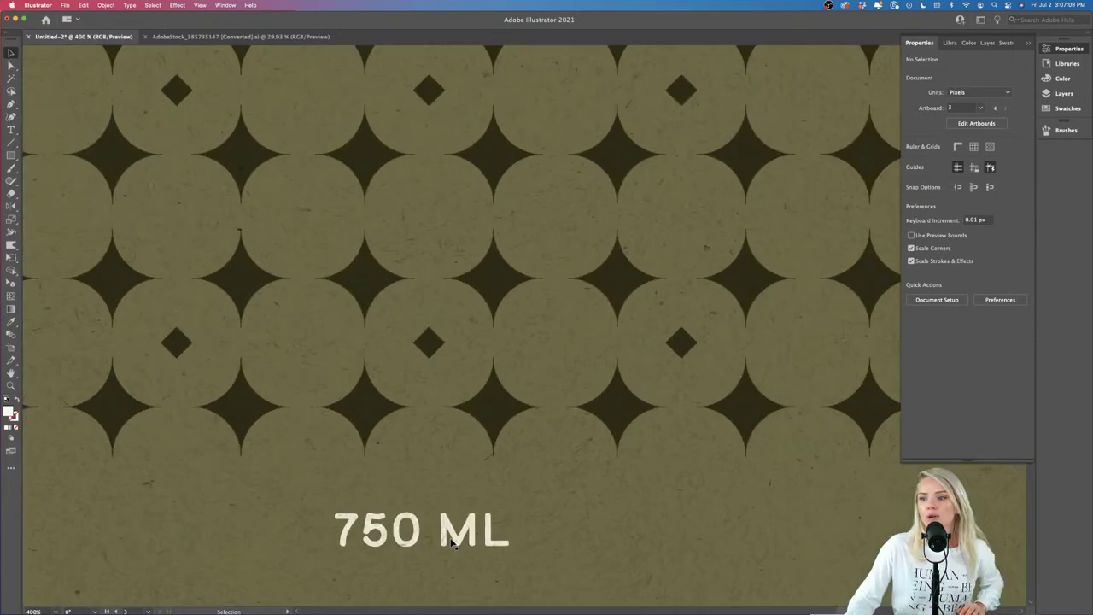
{"action": "scroll", "coordinate": [452, 543], "scroll_direction": "down", "scroll_amount": 5}
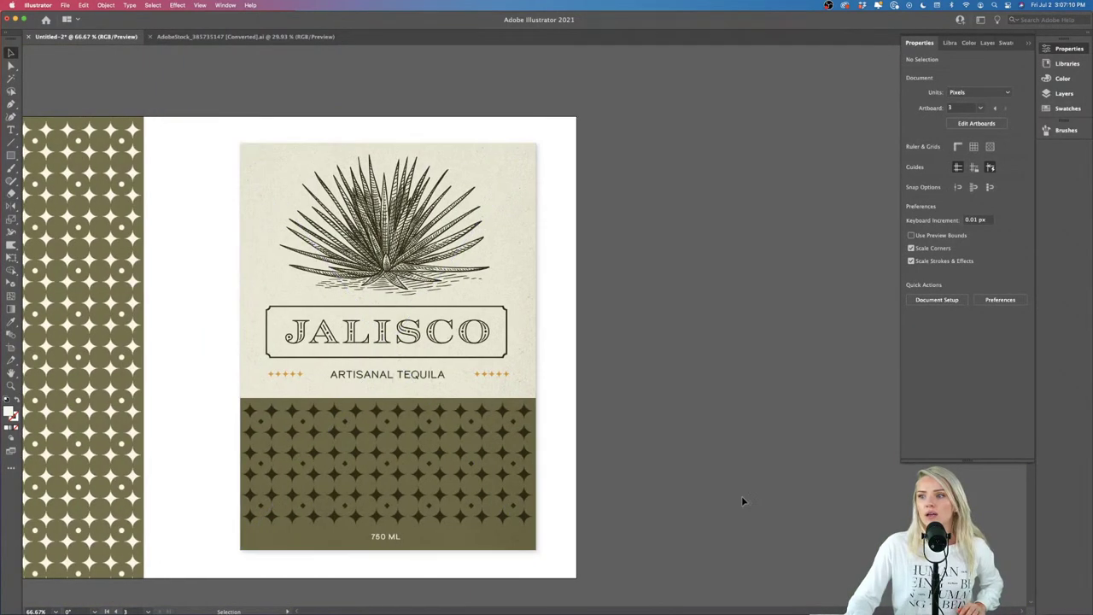
Step: Duplicate the label's 1834.53 × 1080 px artboard without its artwork into the empty space beside it
{"action": "scroll", "coordinate": [731, 494], "scroll_direction": "down", "scroll_amount": 3}
{"action": "scroll", "coordinate": [732, 501], "scroll_direction": "right", "scroll_amount": 3}
{"action": "scroll", "coordinate": [601, 475], "scroll_direction": "up", "scroll_amount": 2}
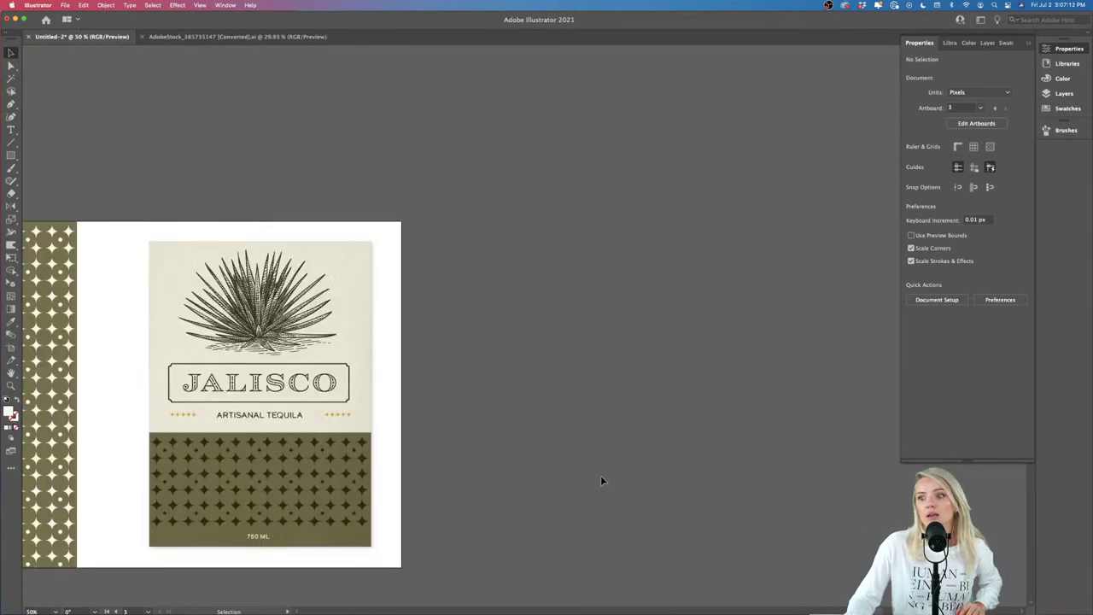
{"action": "left_click", "coordinate": [11, 348]}
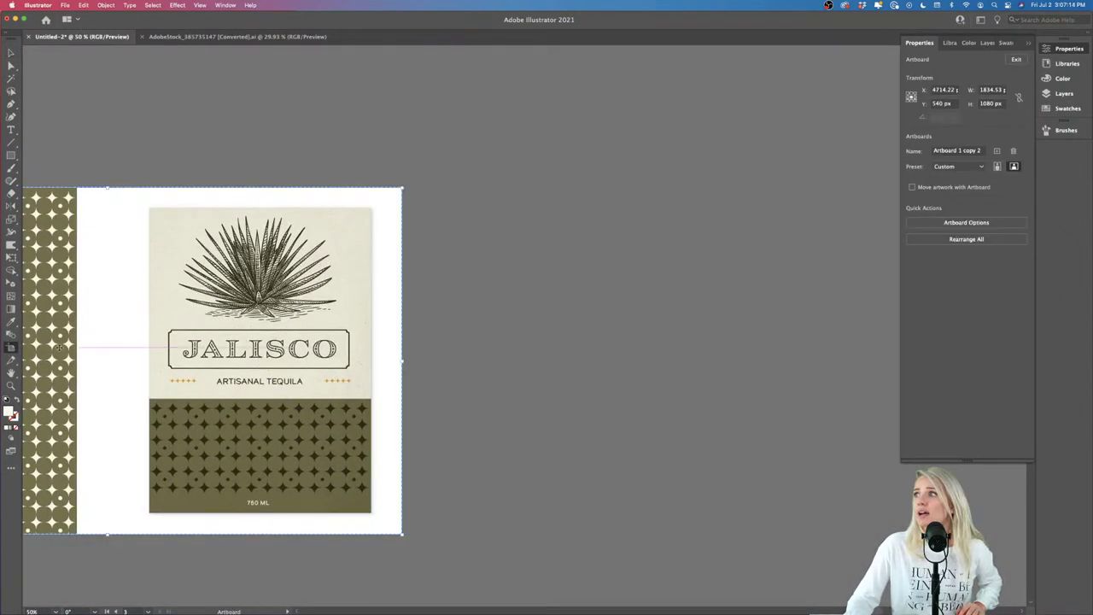
{"action": "scroll", "coordinate": [111, 199], "scroll_direction": "left", "scroll_amount": 6}
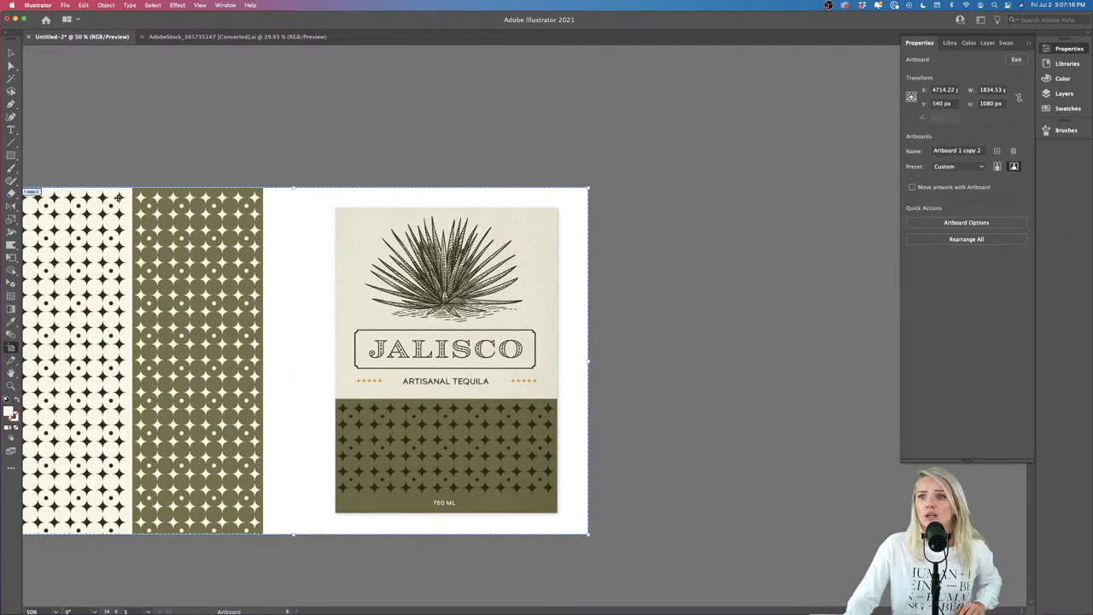
{"action": "left_click_drag", "start_coordinate": [165, 191], "coordinate": [771, 196]}
{"action": "scroll", "coordinate": [771, 196], "scroll_direction": "right", "scroll_amount": 5}
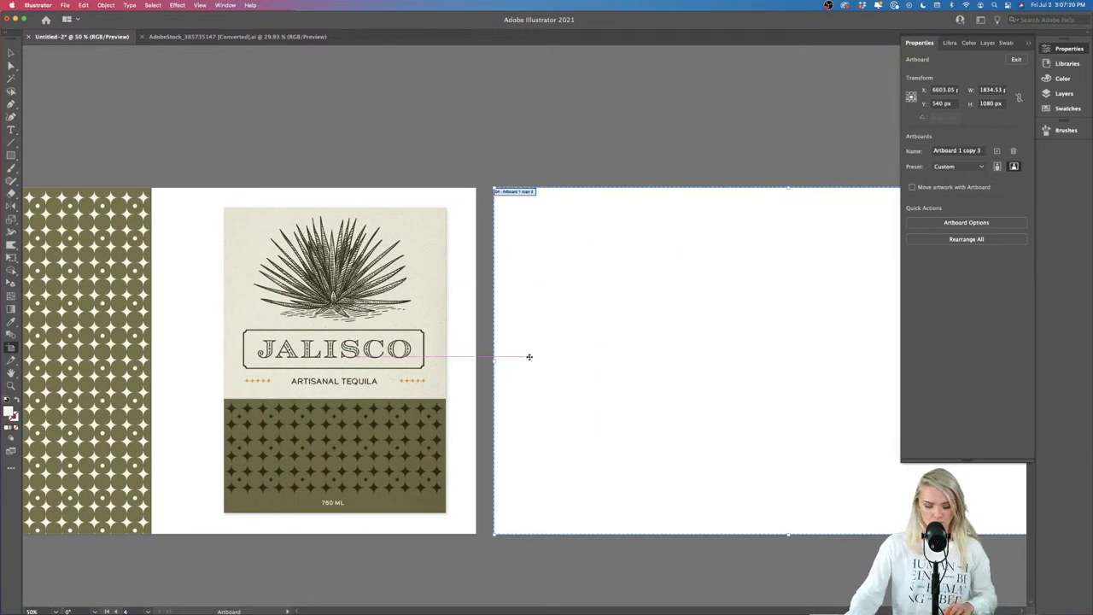
{"action": "key", "text": "v"}
{"action": "scroll", "coordinate": [539, 378], "scroll_direction": "right", "scroll_amount": 2}
{"action": "scroll", "coordinate": [539, 377], "scroll_direction": "down", "scroll_amount": 1}
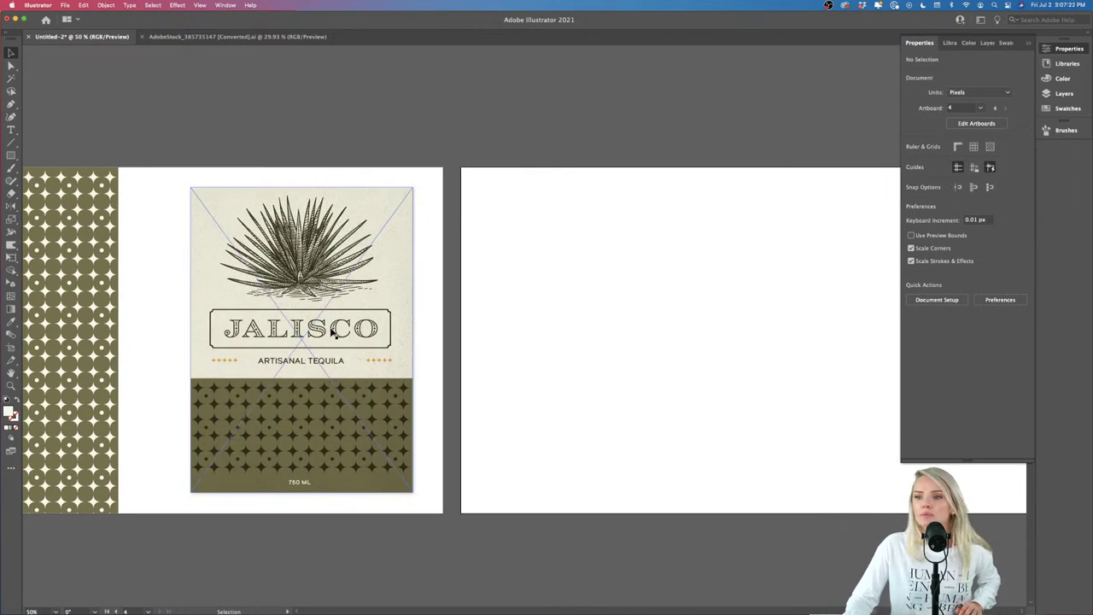
Step: Select the complete Jalisco label and move it onto the left part of the new blank artboard
{"action": "scroll", "coordinate": [496, 346], "scroll_direction": "left", "scroll_amount": 3}
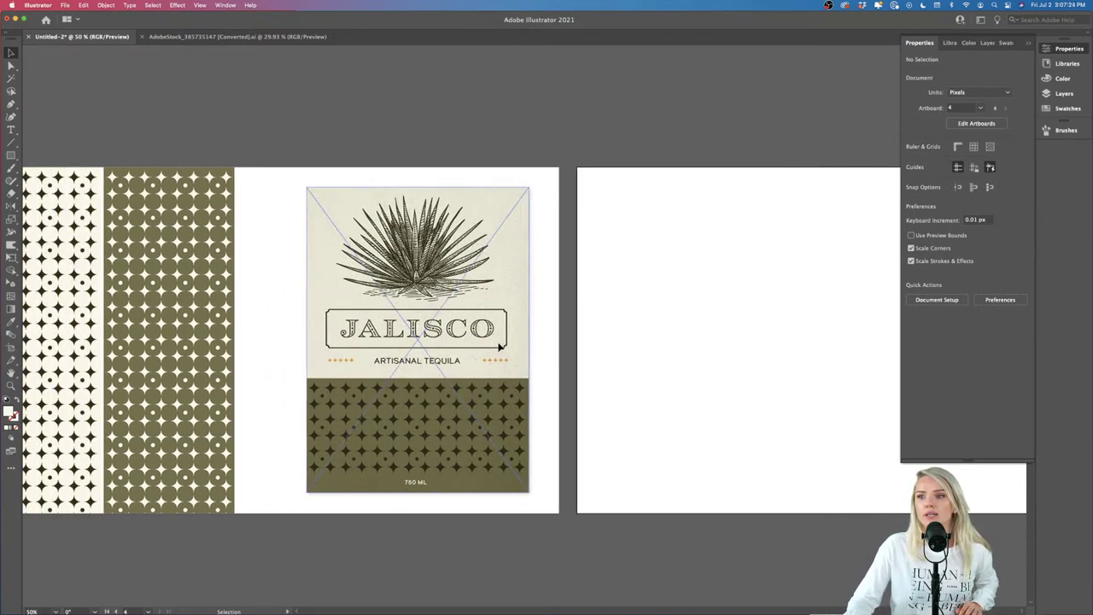
{"action": "left_click_drag", "start_coordinate": [311, 492], "coordinate": [638, 487]}
{"action": "left_click", "coordinate": [469, 488]}
{"action": "scroll", "coordinate": [469, 488], "scroll_direction": "right", "scroll_amount": 5}
{"action": "scroll", "coordinate": [467, 489], "scroll_direction": "right", "scroll_amount": 3}
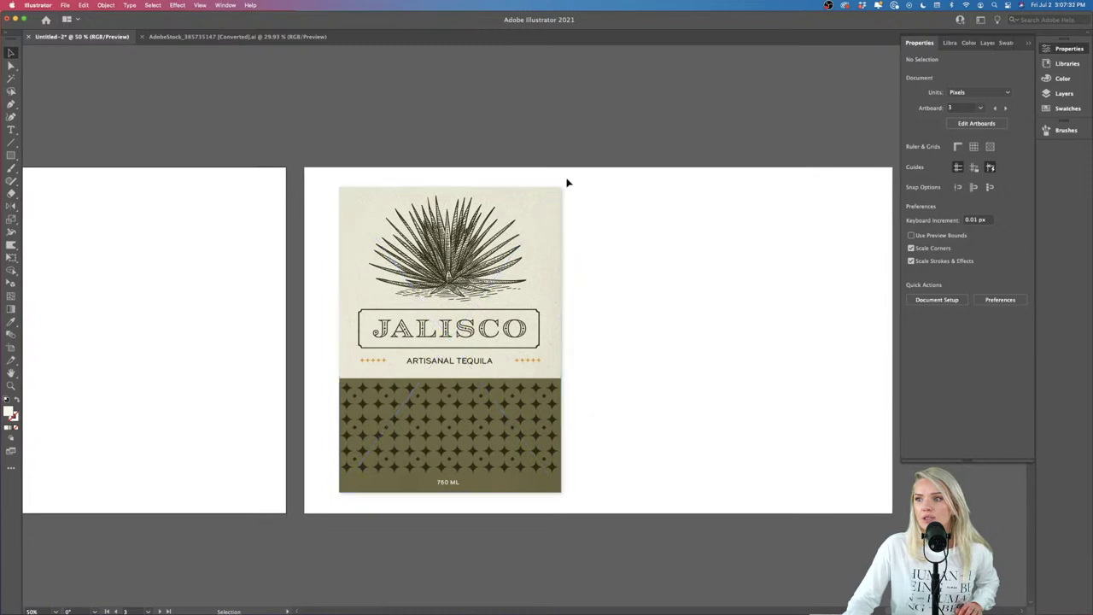
Step: Duplicate the complete label horizontally onto the empty right part of the same artboard
{"action": "left_click_drag", "start_coordinate": [566, 185], "coordinate": [629, 487]}
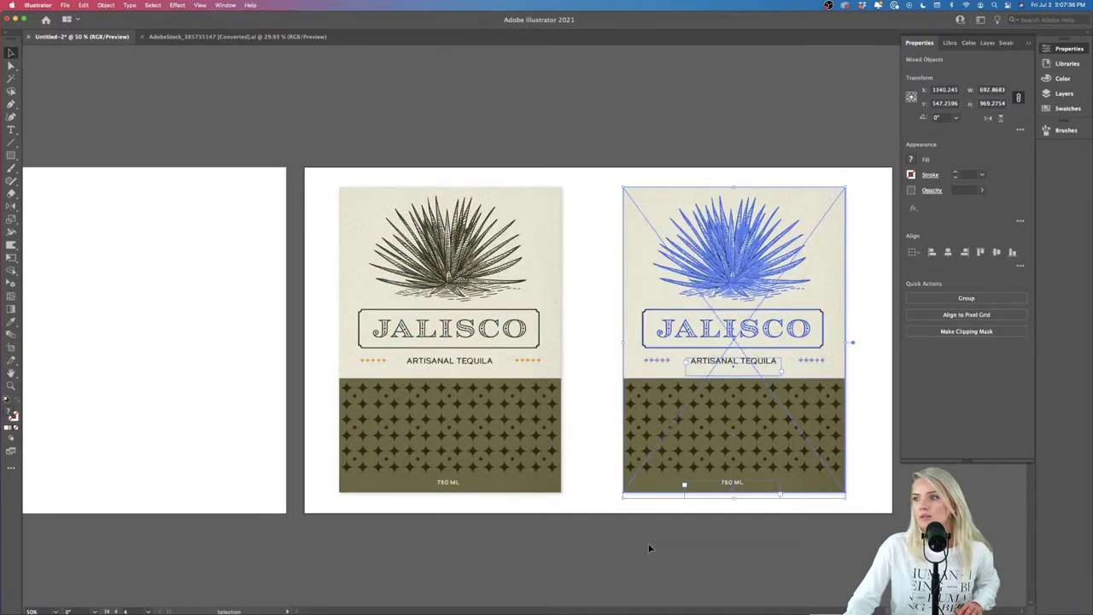
{"action": "left_click", "coordinate": [681, 499]}
Step: Lock the right label's paper texture and recolour its cream background rectangle with the light tan from the palette circles
{"action": "left_click", "coordinate": [814, 280]}
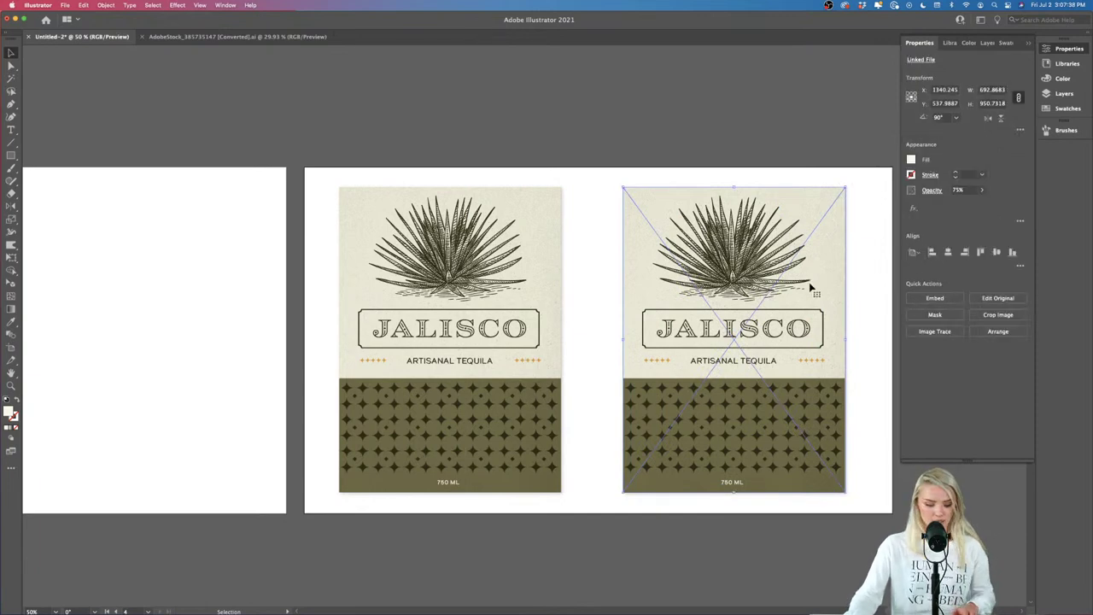
{"action": "key", "text": "super+shift+a"}
{"action": "left_click", "coordinate": [817, 293]}
{"action": "key", "text": "super+minus"}
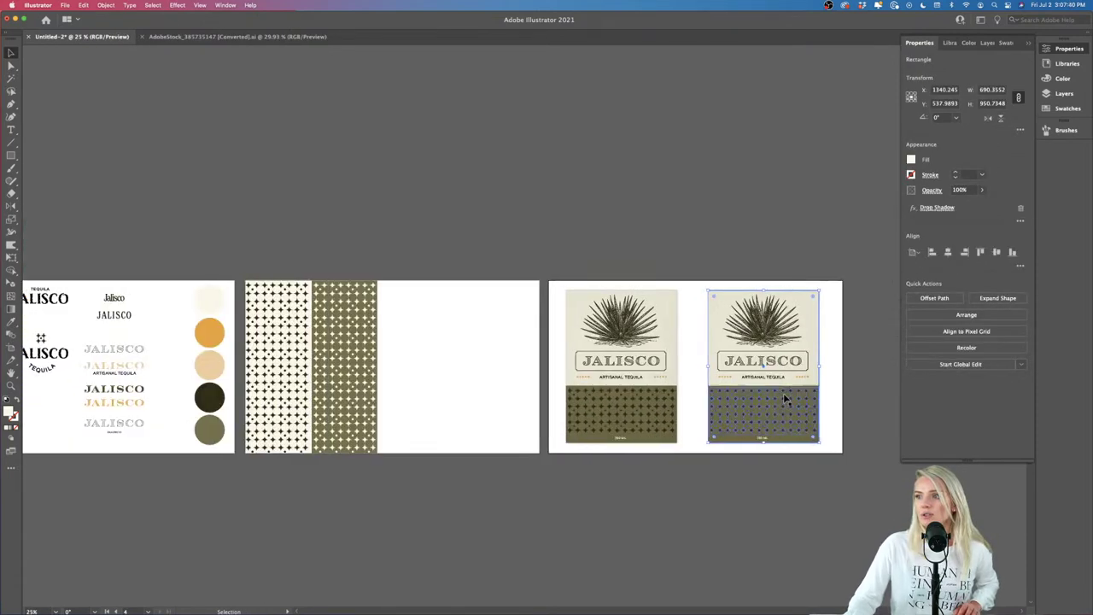
{"action": "scroll", "coordinate": [528, 360], "scroll_direction": "left", "scroll_amount": 2}
{"action": "key", "text": "i"}
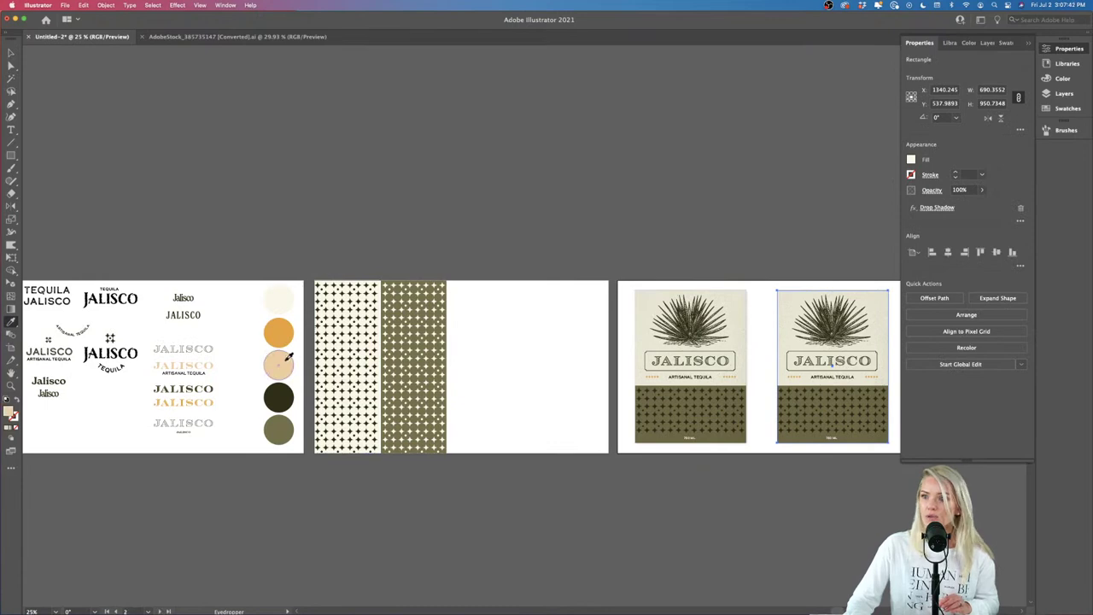
{"action": "left_click", "coordinate": [286, 359]}
{"action": "scroll", "coordinate": [665, 504], "scroll_direction": "right", "scroll_amount": 3}
{"action": "key", "text": "v"}
{"action": "left_click", "coordinate": [665, 507]}
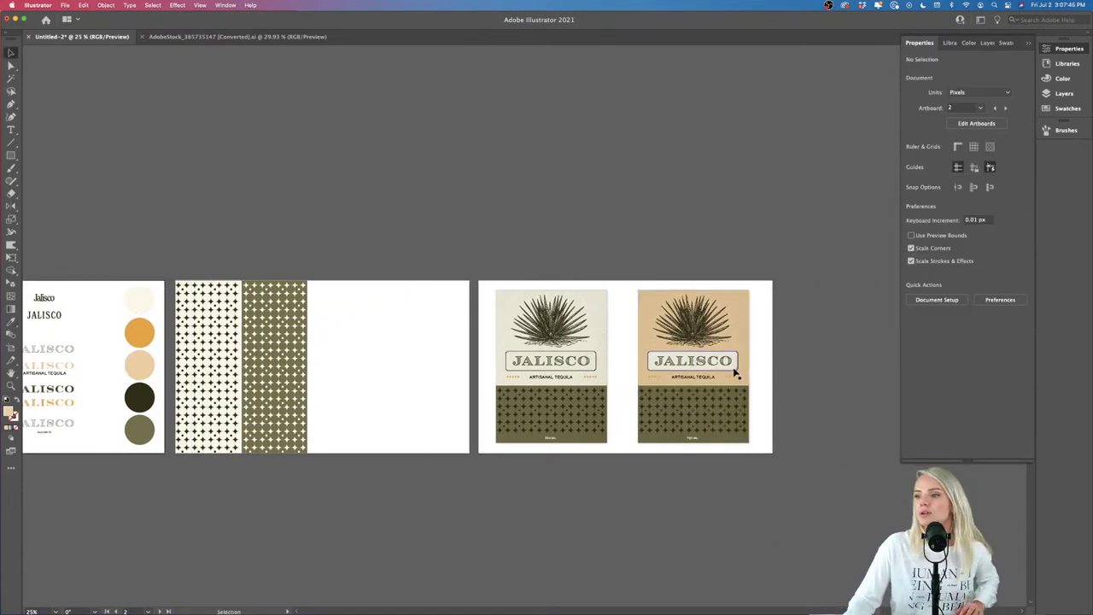
Step: Try an off-white fill on the star rows beside ARTISANAL TEQUILA on the tan label and undo it
{"action": "key", "text": "super+0"}
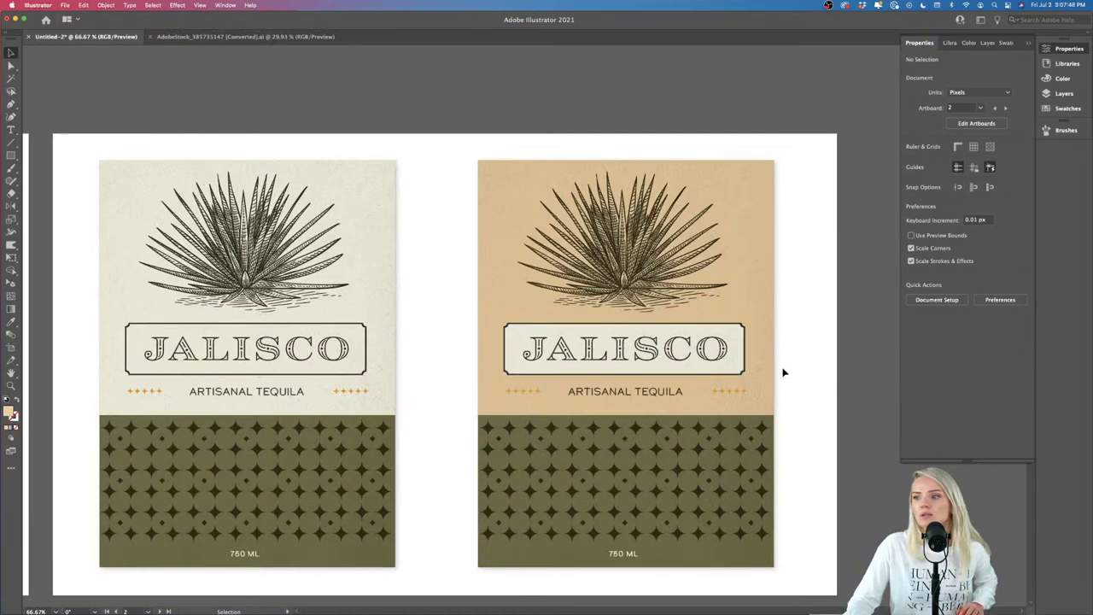
{"action": "scroll", "coordinate": [819, 398], "scroll_direction": "down", "scroll_amount": 2}
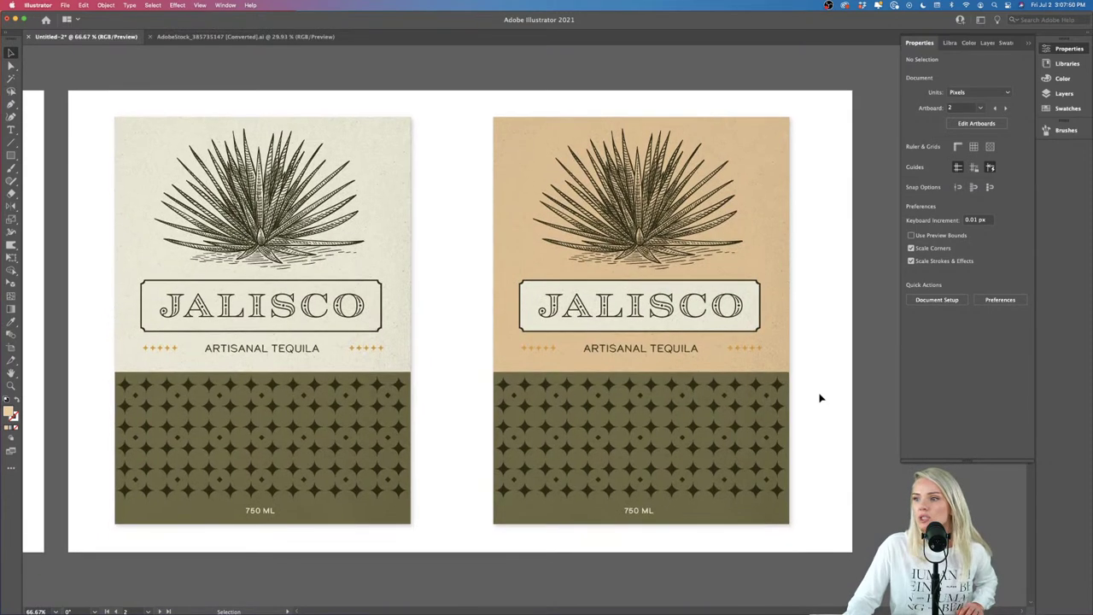
{"action": "left_click", "coordinate": [748, 350]}
{"action": "left_click", "coordinate": [551, 351], "text": "shift"}
{"action": "key", "text": "i"}
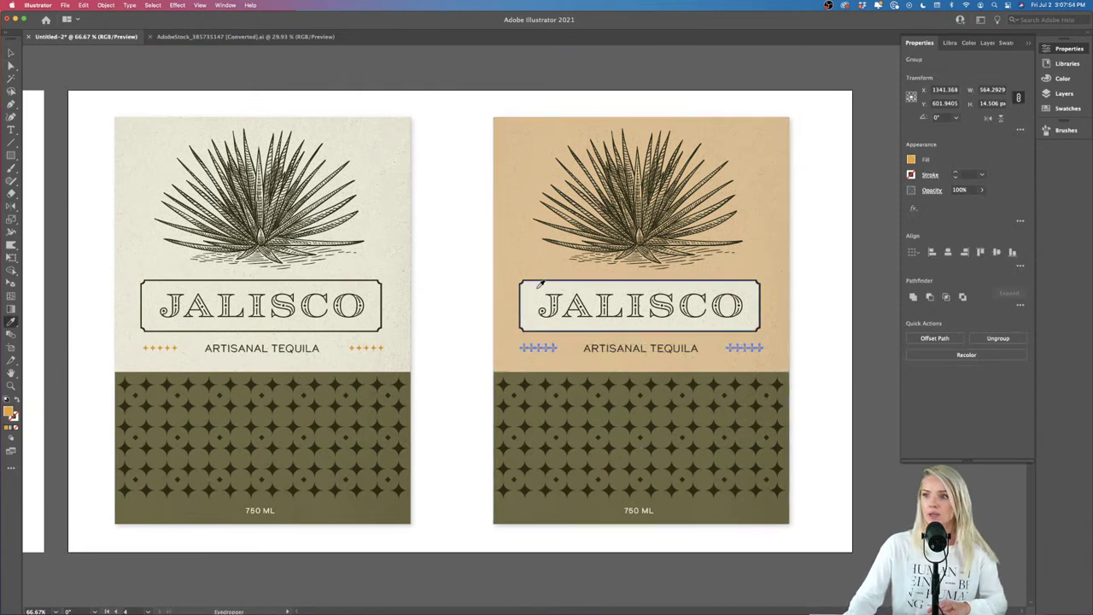
{"action": "left_click", "coordinate": [840, 338]}
{"action": "key", "text": "v"}
{"action": "left_click", "coordinate": [838, 346]}
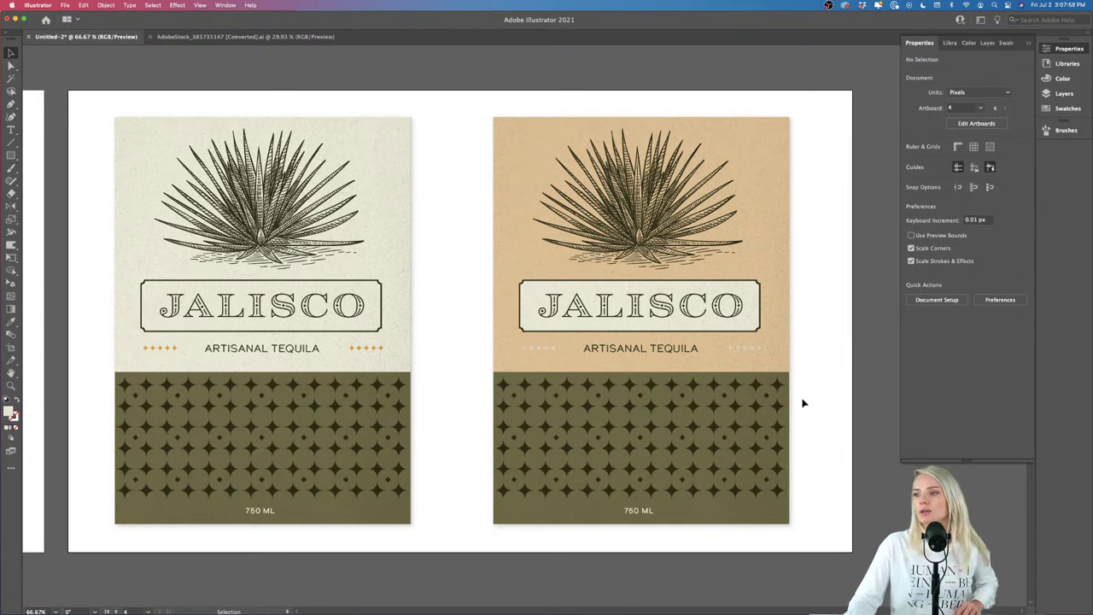
{"action": "key", "text": "super+z"}
Step: Recolour the tan label's star rows beside ARTISANAL TEQUILA with the dark brown sampled from the star pattern
{"action": "key", "text": "i"}
{"action": "left_click", "coordinate": [786, 381]}
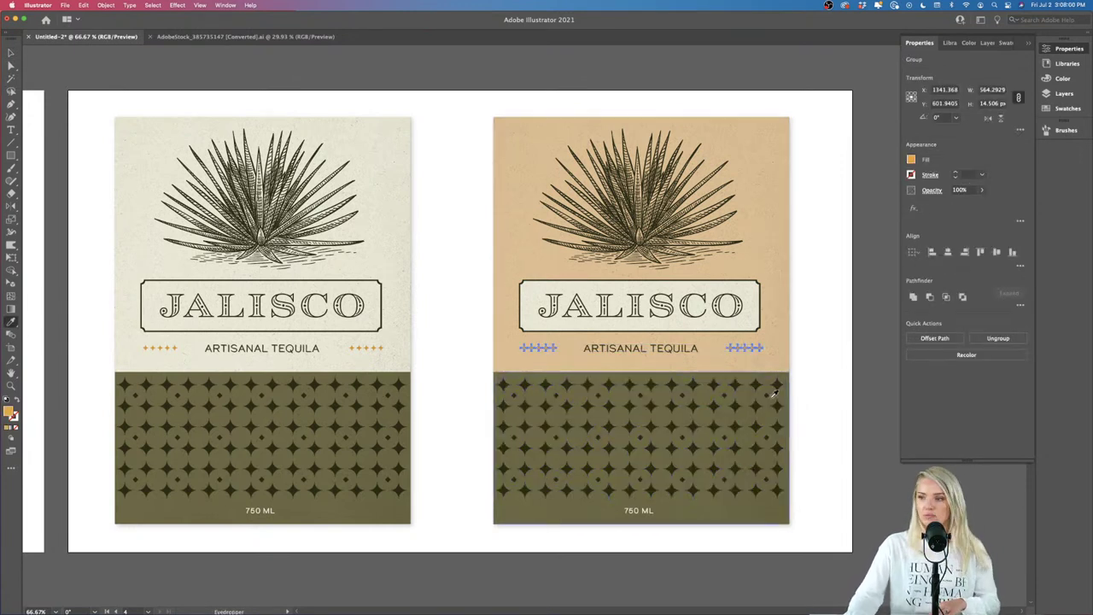
{"action": "left_click", "coordinate": [779, 383]}
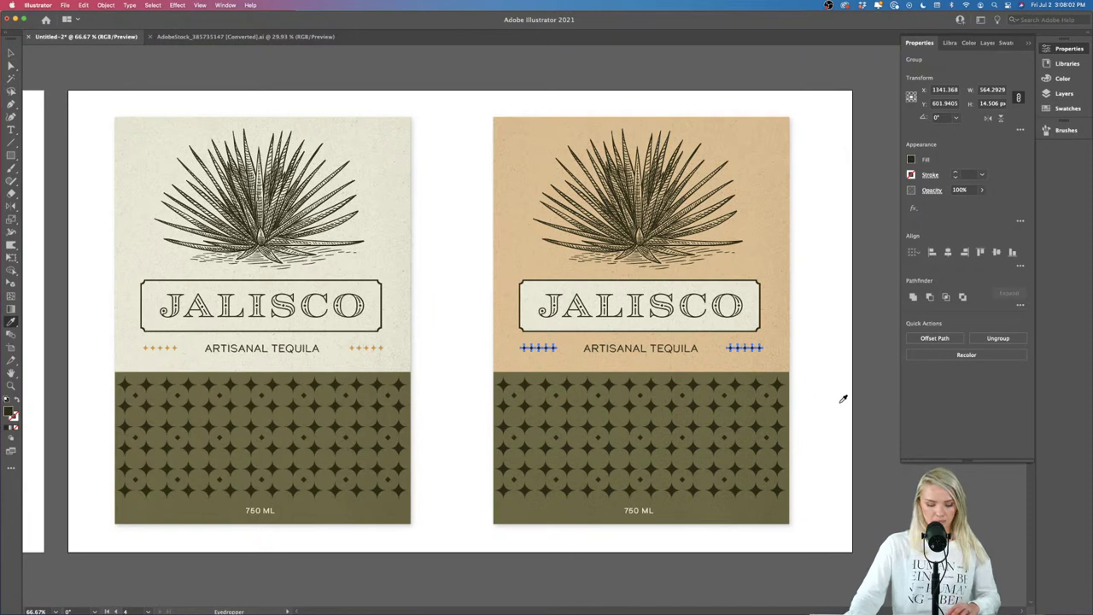
{"action": "key", "text": "v"}
{"action": "left_click", "coordinate": [834, 427]}
{"action": "key", "text": "super+minus"}
{"action": "key", "text": "super+minus"}
{"action": "key", "text": "super+0"}
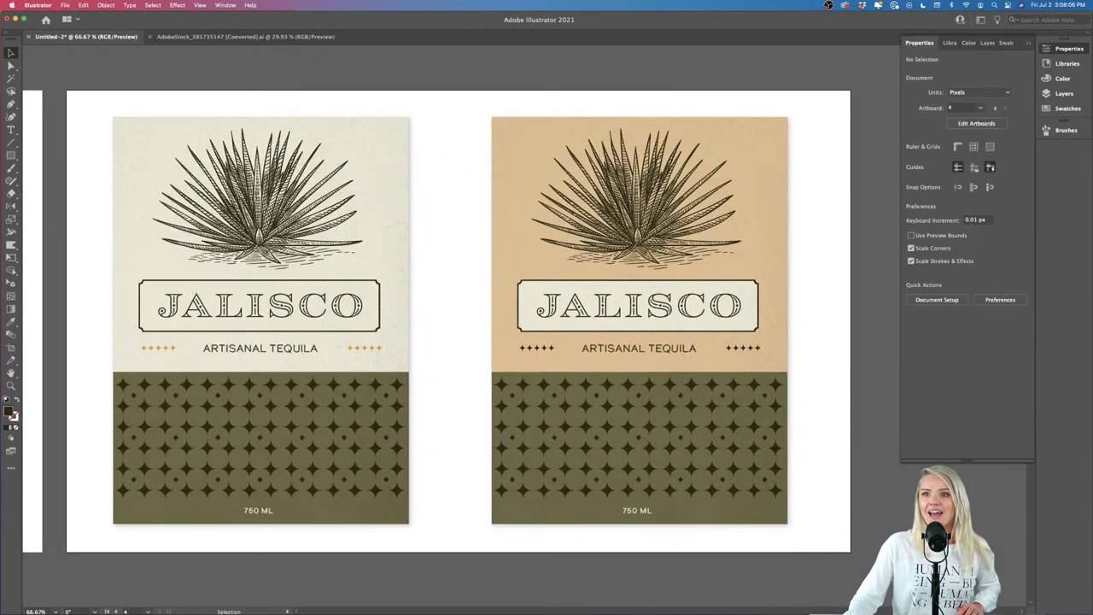
Step: Draw a dark brown 1834.53 × 1080 px rectangle covering the artboard and send it behind both labels
{"action": "left_click", "coordinate": [11, 156]}
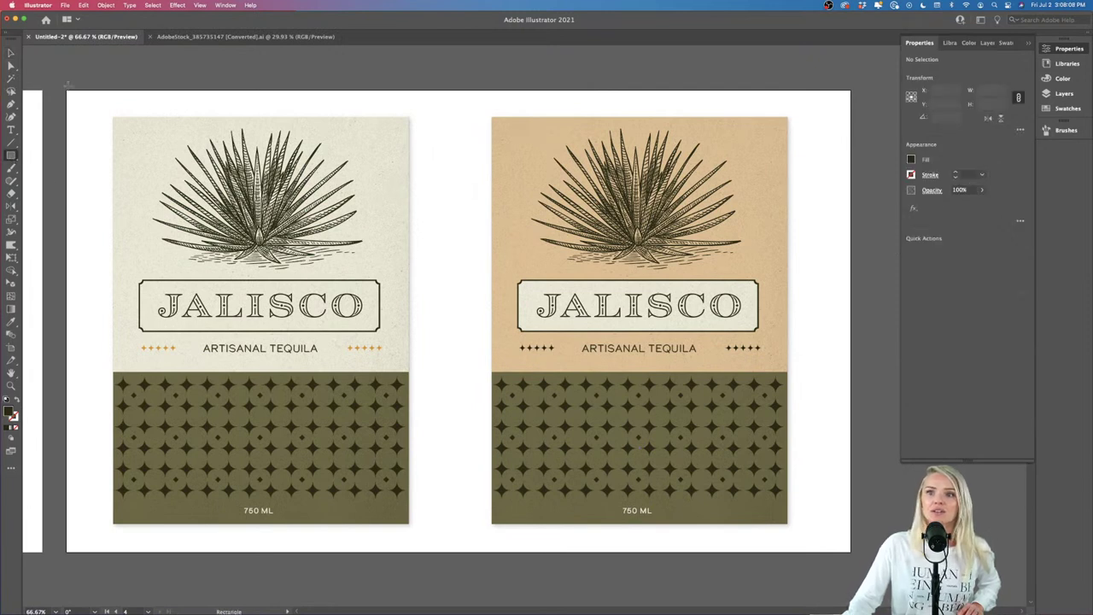
{"action": "mouse_move", "coordinate": [66, 89]}
{"action": "left_mouse_down"}
{"action": "mouse_move", "coordinate": [285, 326]}
{"action": "mouse_move", "coordinate": [801, 562]}
{"action": "mouse_move", "coordinate": [851, 552]}
{"action": "left_mouse_up"}
{"action": "right_click", "coordinate": [841, 543]}
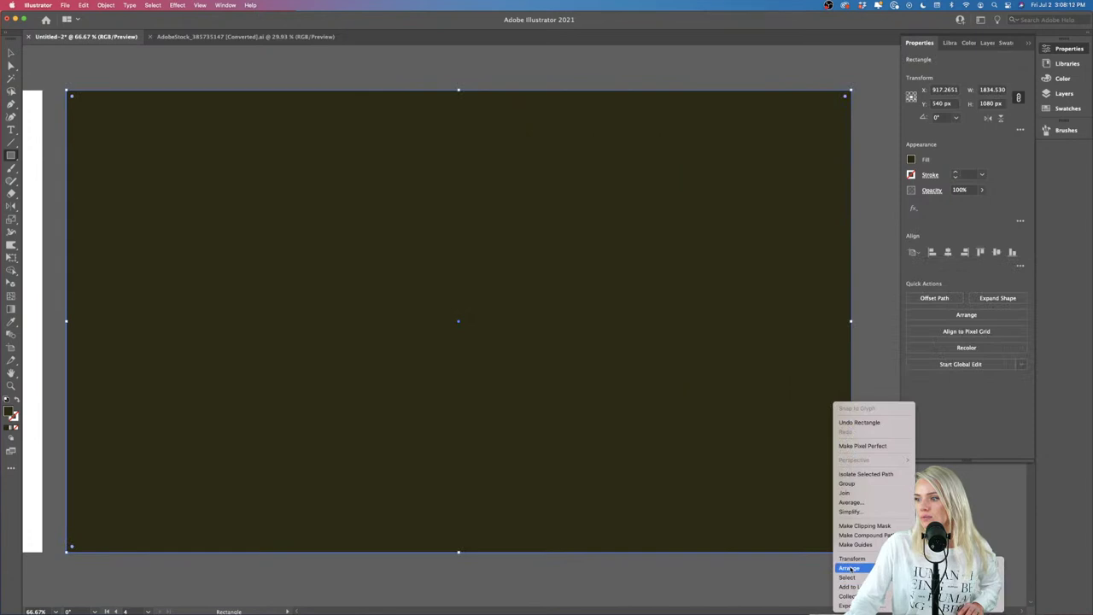
{"action": "key", "text": "super+shift+bracketleft"}
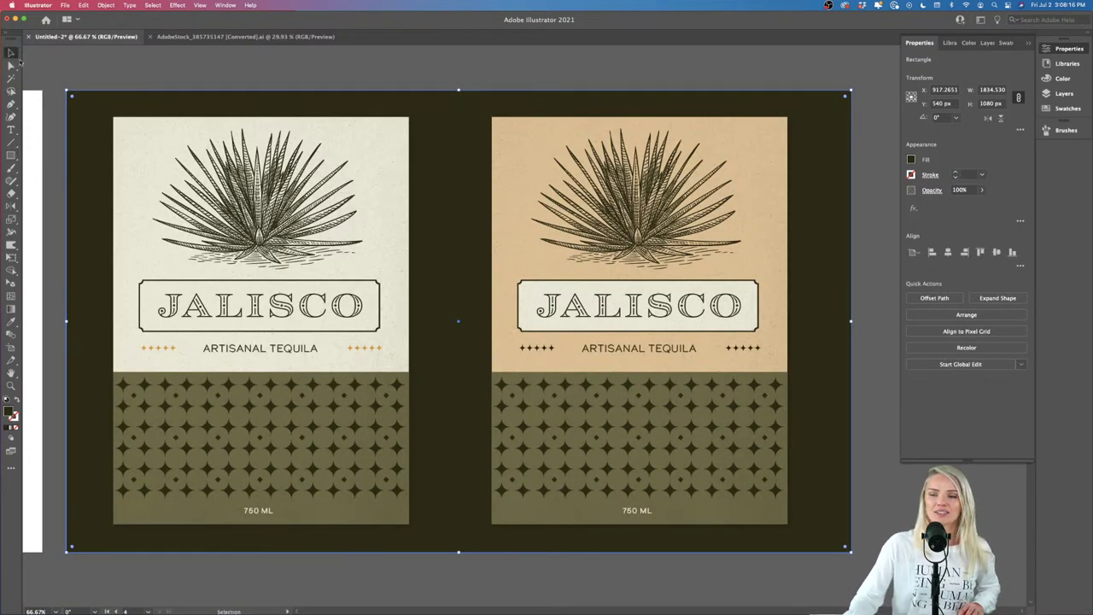
Step: Unlock the tan label's paper texture and lock the dark brown background rectangle
{"action": "key", "text": "super+a"}
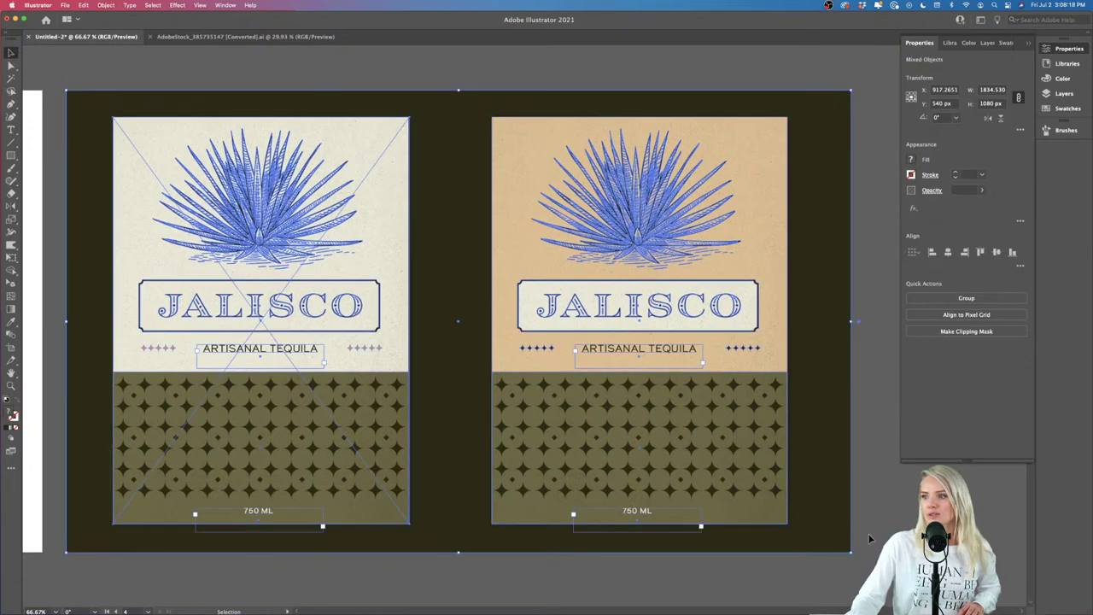
{"action": "left_click", "coordinate": [639, 426]}
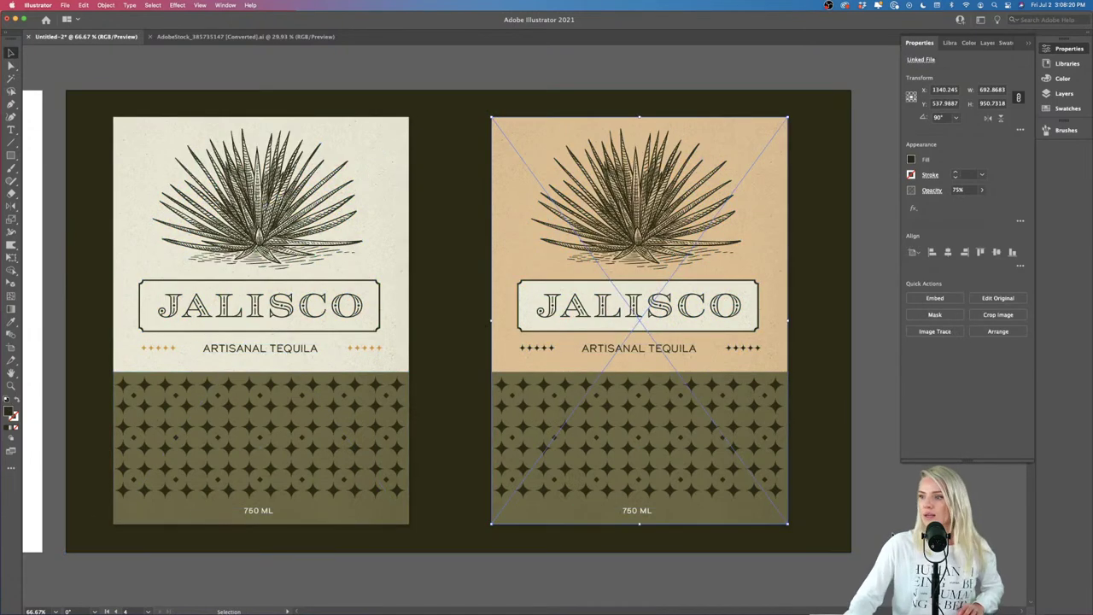
{"action": "key", "text": "shift+super+a"}
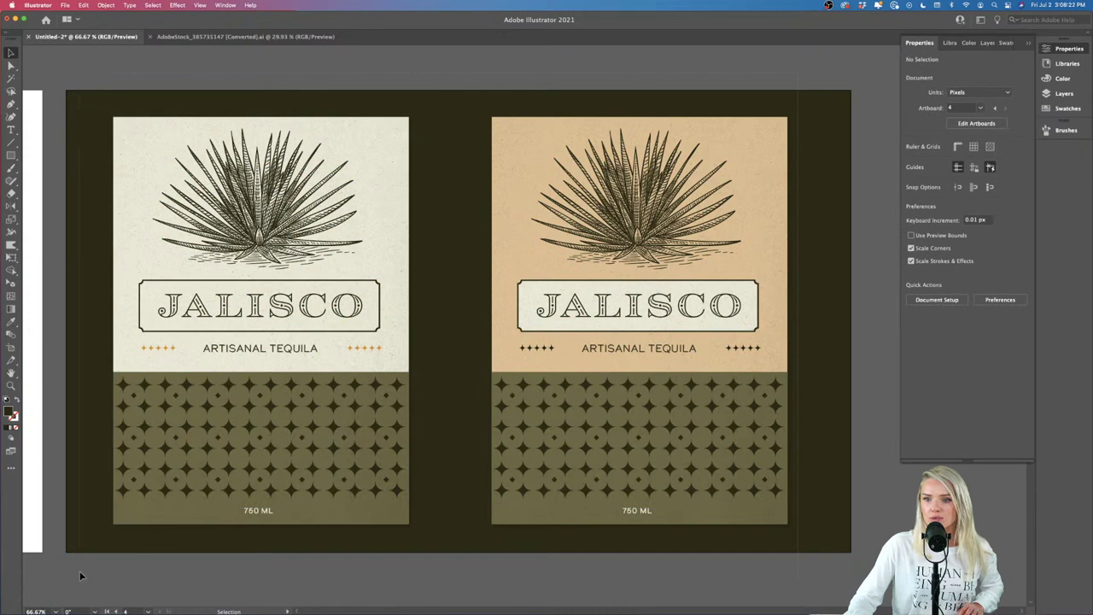
Step: Scale both labels down together proportionally to about 1434 × 881 px and shift them horizontally to centre them on the dark background
{"action": "key", "text": "super+a"}
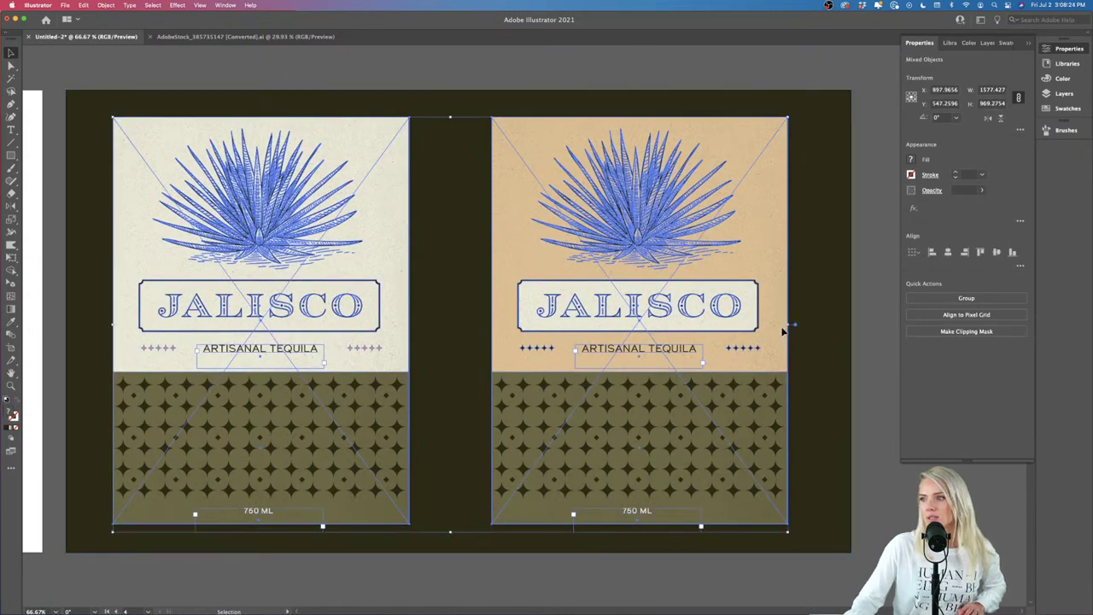
{"action": "left_click_drag", "start_coordinate": [793, 325], "coordinate": [757, 324]}
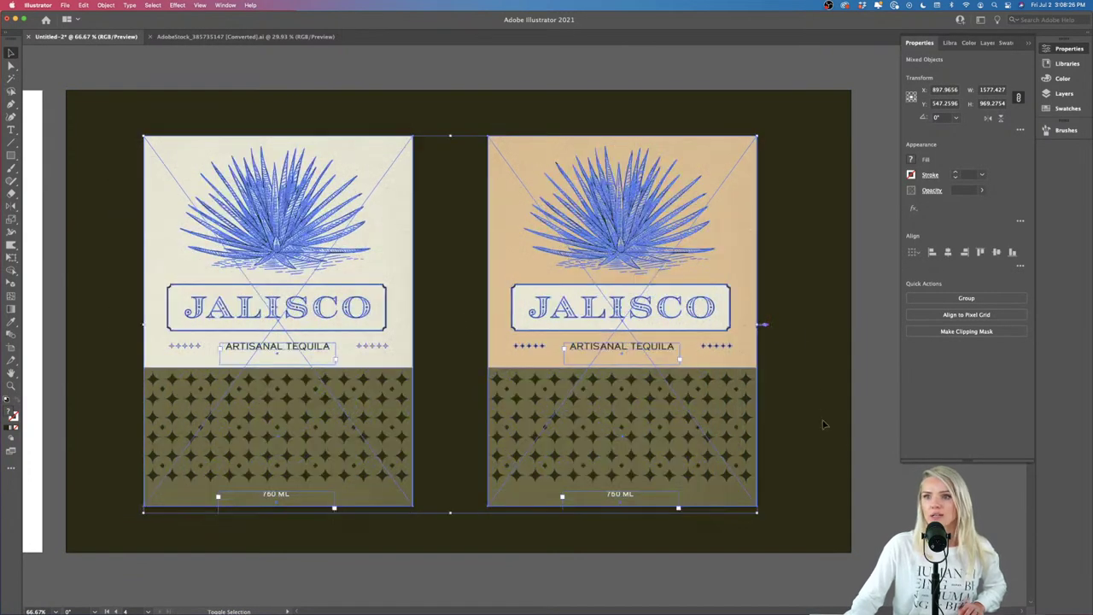
{"action": "left_click_drag", "start_coordinate": [675, 418], "coordinate": [679, 419]}
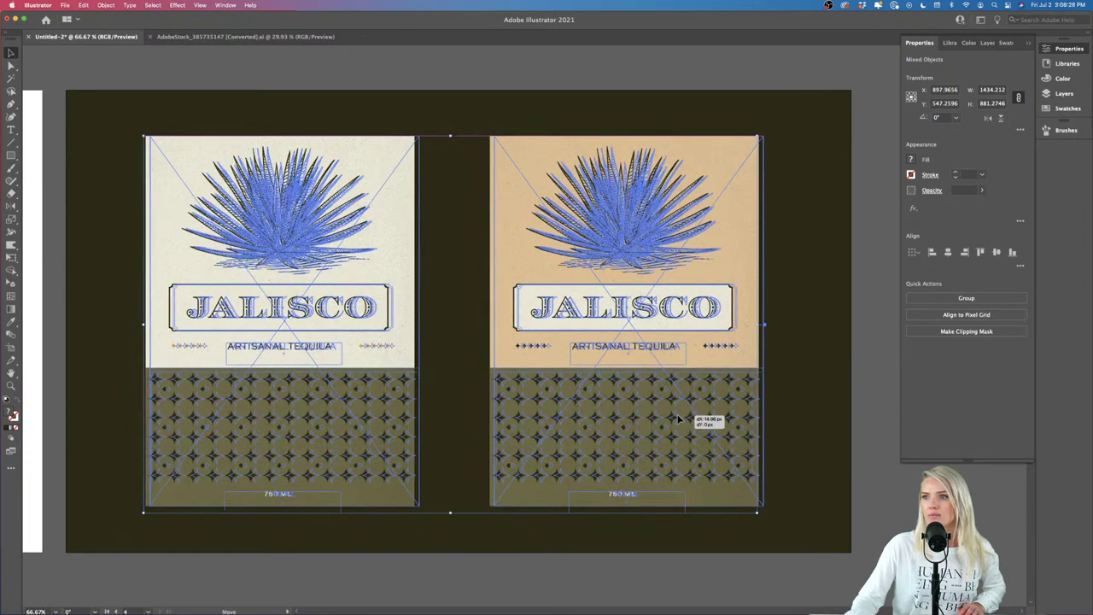
{"action": "left_click", "coordinate": [710, 560]}
Step: Examine both labels on the dark background, from the whole composition down to the lower pattern detail
{"action": "scroll", "coordinate": [710, 560], "scroll_direction": "down", "scroll_amount": 1}
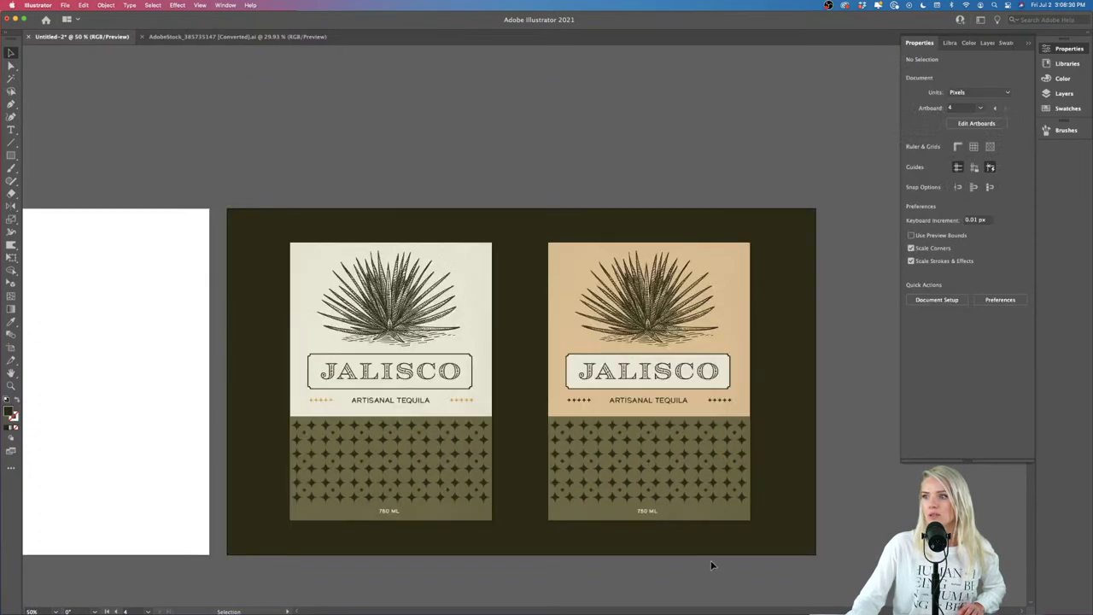
{"action": "scroll", "coordinate": [710, 560], "scroll_direction": "down", "scroll_amount": 1}
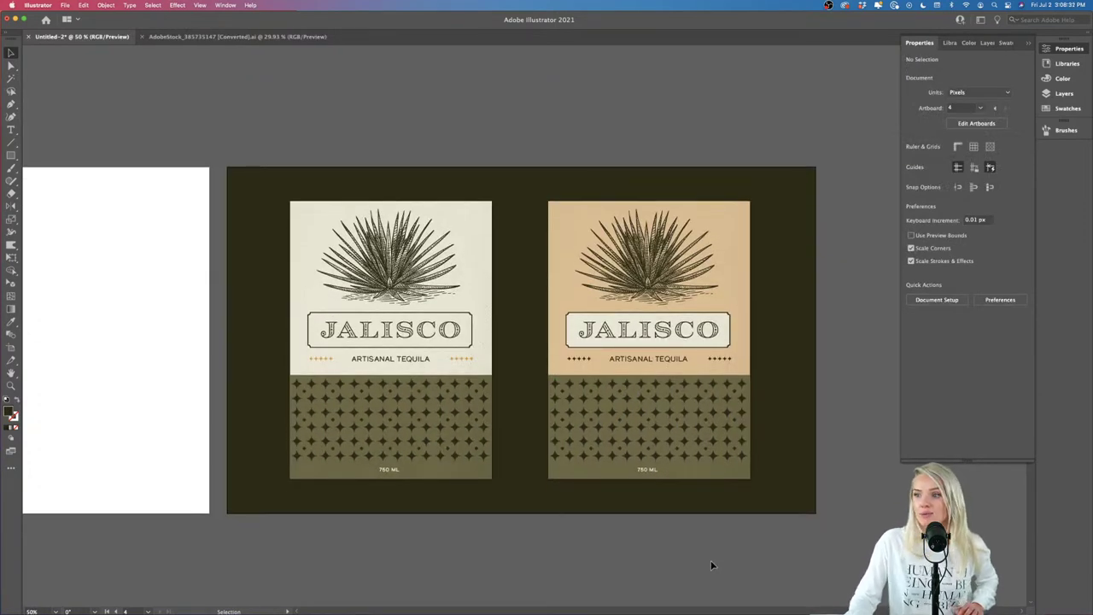
{"action": "scroll", "coordinate": [711, 560], "scroll_direction": "down", "scroll_amount": 1}
{"action": "scroll", "coordinate": [711, 560], "scroll_direction": "down", "scroll_amount": 1}
{"action": "scroll", "coordinate": [701, 528], "scroll_direction": "up", "scroll_amount": 3}
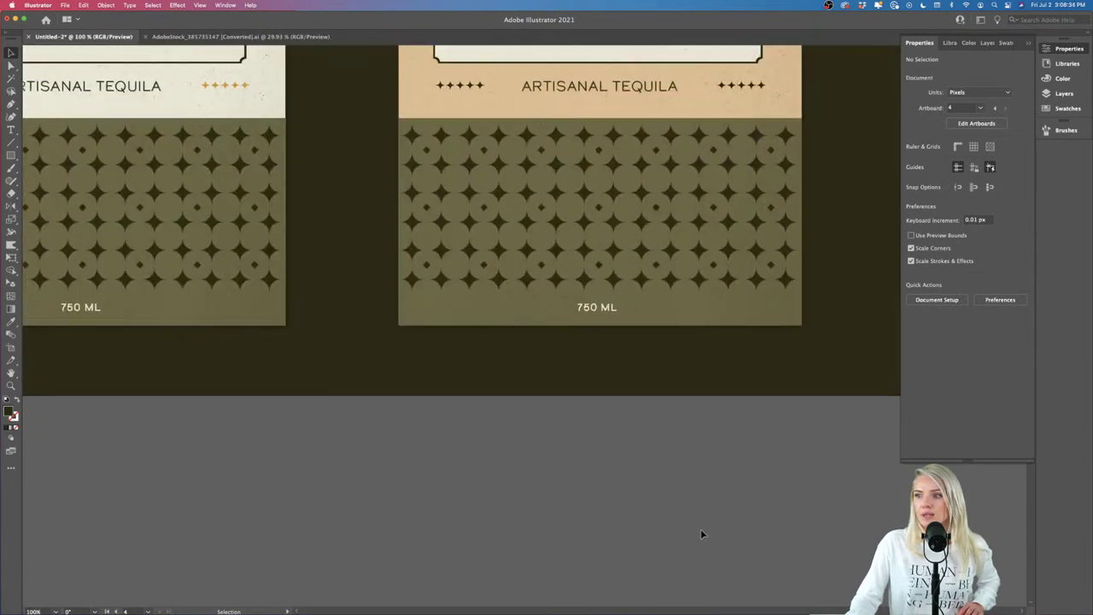
{"action": "scroll", "coordinate": [700, 529], "scroll_direction": "up", "scroll_amount": 3}
{"action": "scroll", "coordinate": [700, 529], "scroll_direction": "down", "scroll_amount": 1}
{"action": "scroll", "coordinate": [700, 529], "scroll_direction": "up", "scroll_amount": 1}
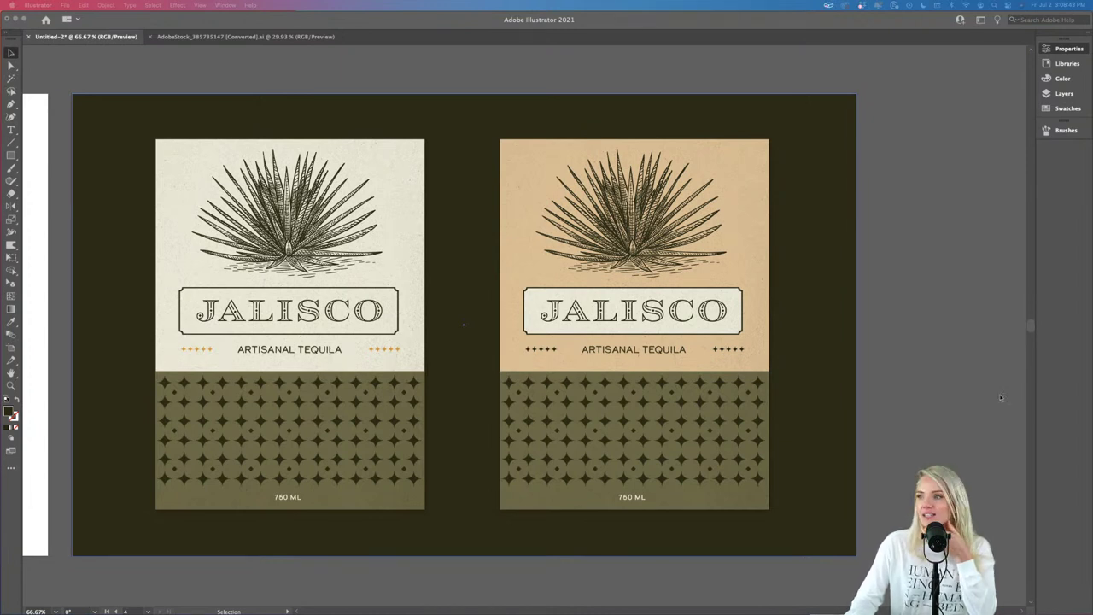
{"action": "left_click", "coordinate": [921, 402]}
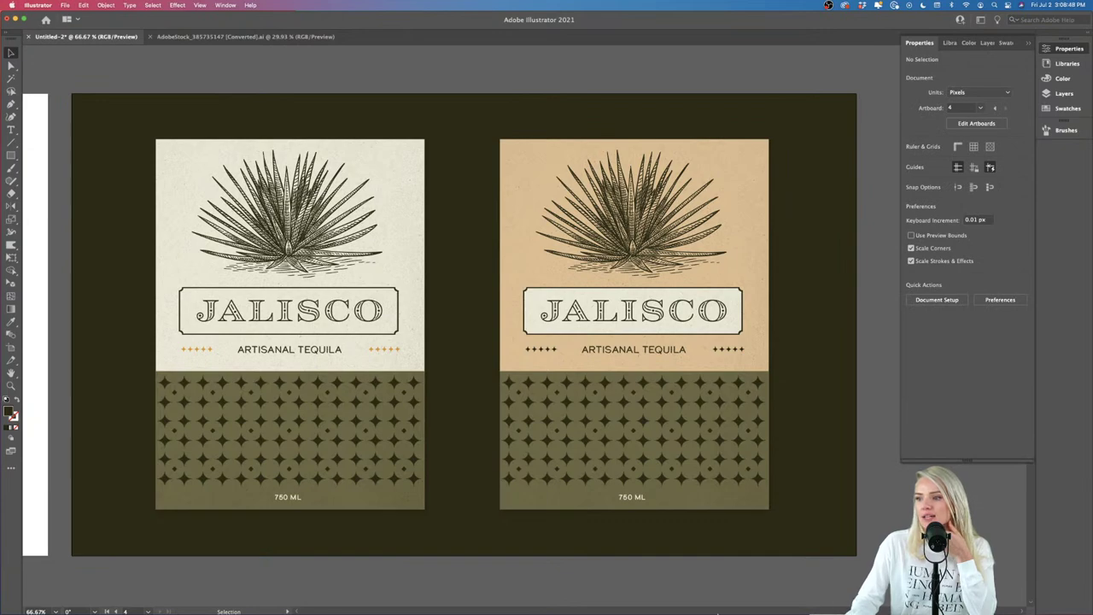
Step: Switch to Adobe Stock in Safari, search the free images for "bottle mockup" and browse the results
{"action": "mouse_move", "coordinate": [717, 612]}
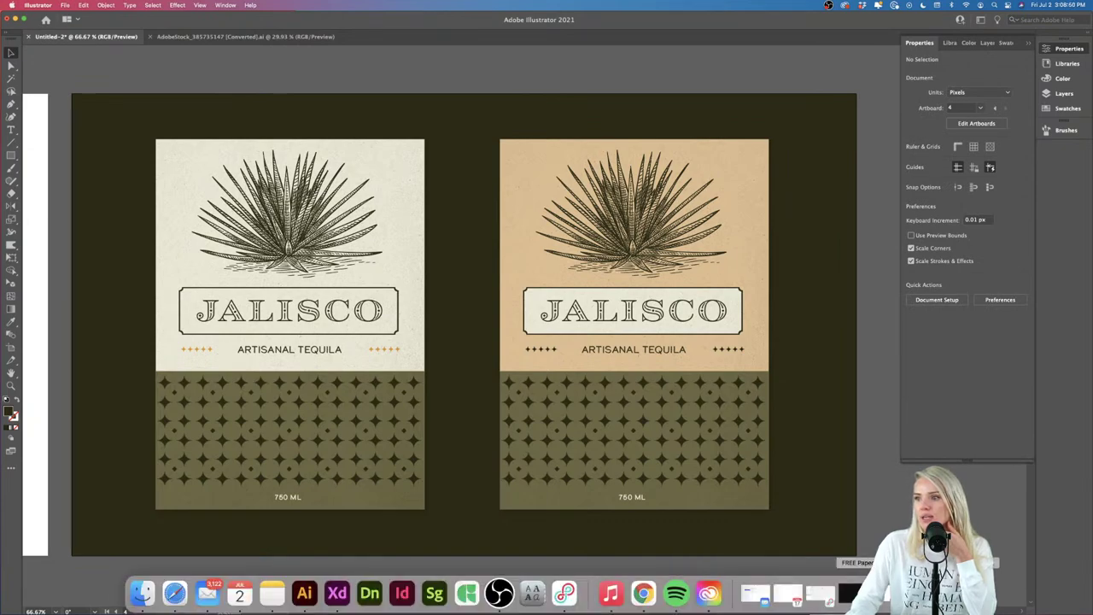
{"action": "left_click", "coordinate": [849, 593]}
{"action": "scroll", "coordinate": [843, 429], "scroll_direction": "up", "scroll_amount": 10}
{"action": "scroll", "coordinate": [843, 428], "scroll_direction": "up", "scroll_amount": 5}
{"action": "left_click", "coordinate": [372, 78]}
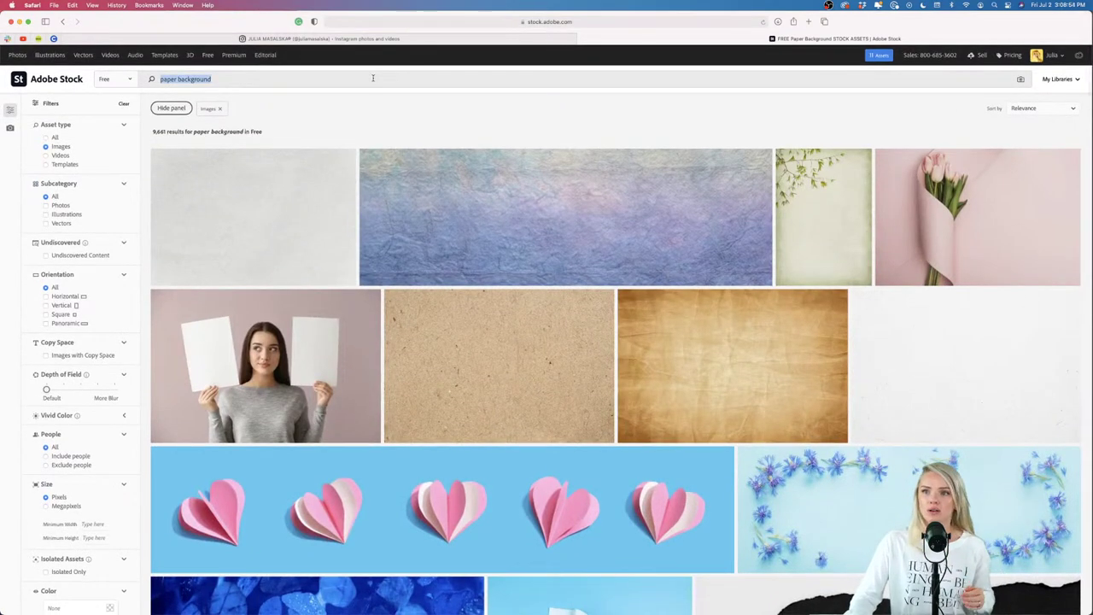
{"action": "type", "text": "bottle mockup"}
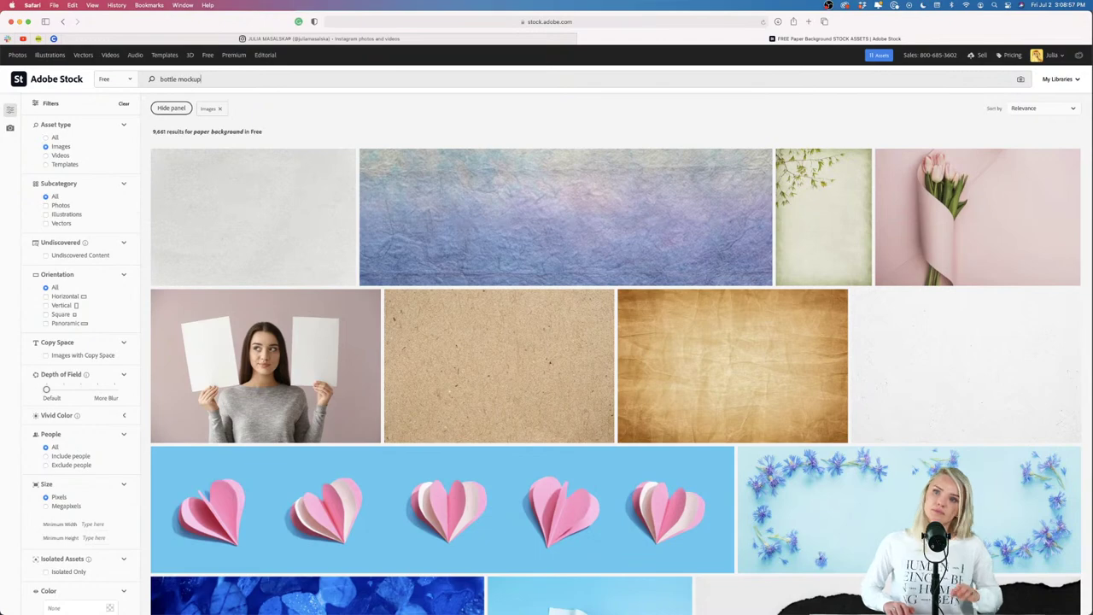
{"action": "key", "text": "Return"}
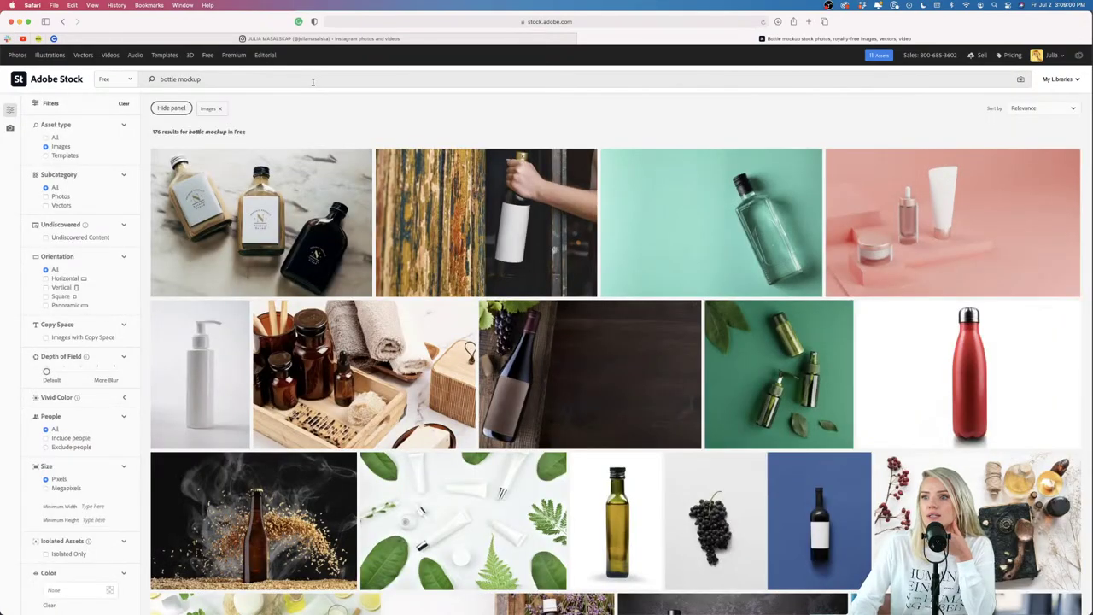
{"action": "scroll", "coordinate": [639, 293], "scroll_direction": "down", "scroll_amount": 5}
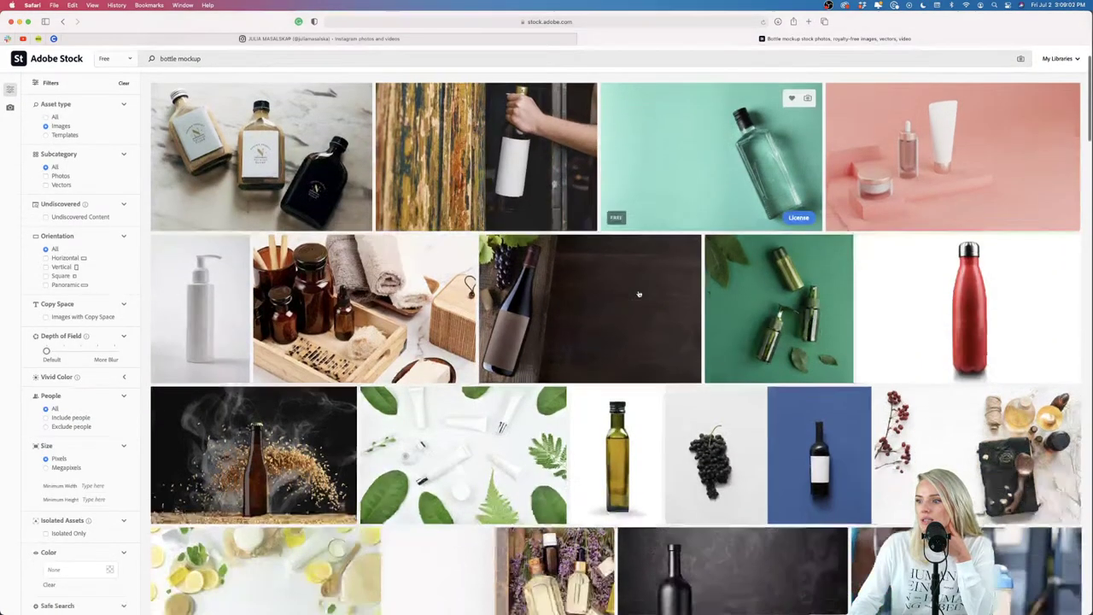
{"action": "scroll", "coordinate": [638, 294], "scroll_direction": "down", "scroll_amount": 4}
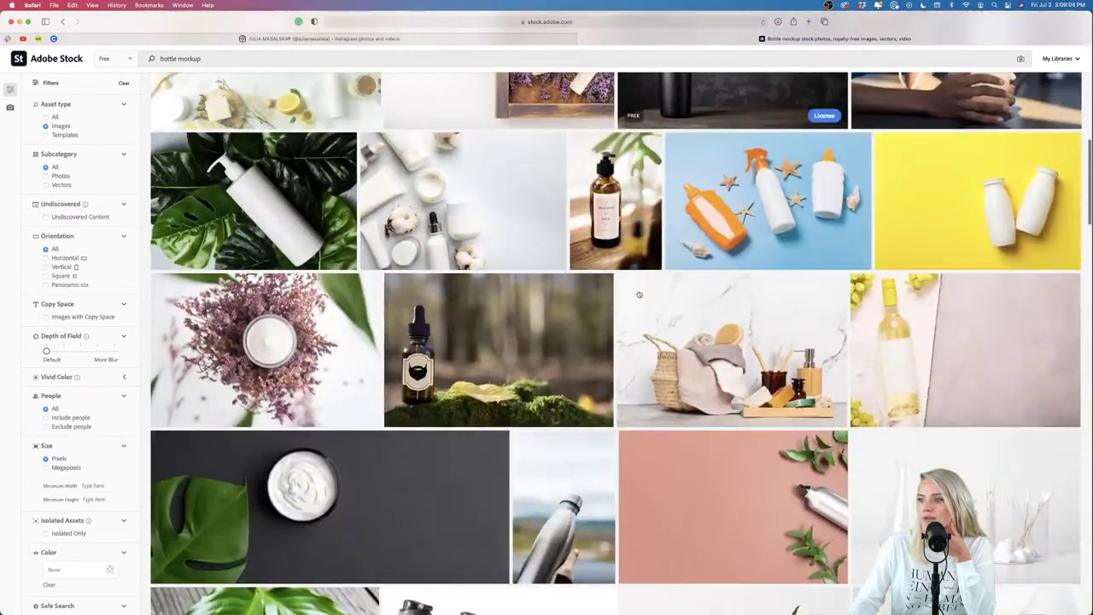
{"action": "scroll", "coordinate": [639, 294], "scroll_direction": "down", "scroll_amount": 9}
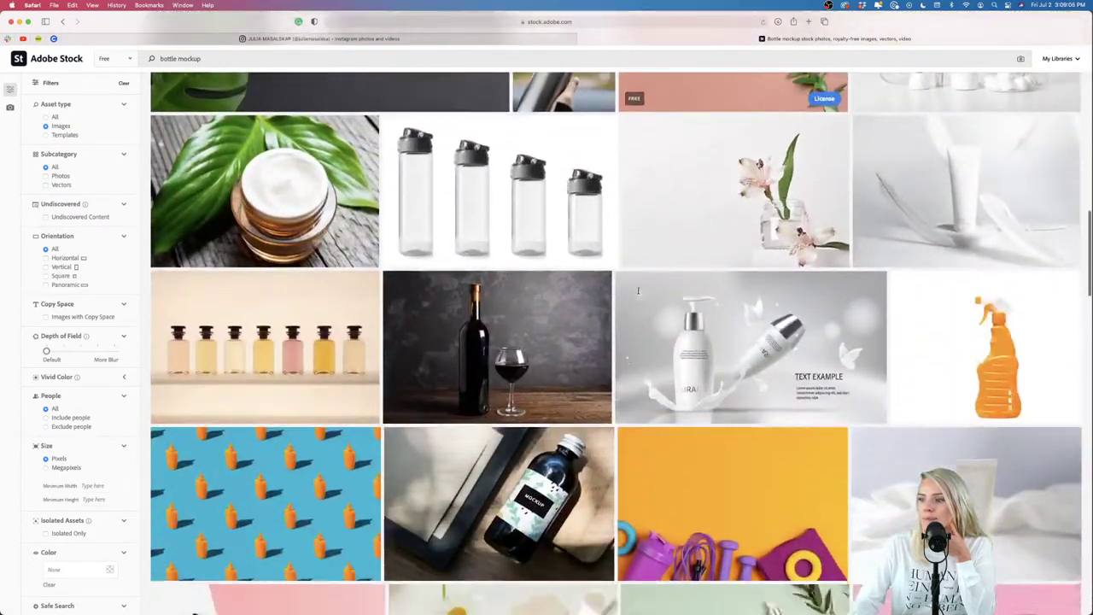
{"action": "scroll", "coordinate": [639, 291], "scroll_direction": "down", "scroll_amount": 1}
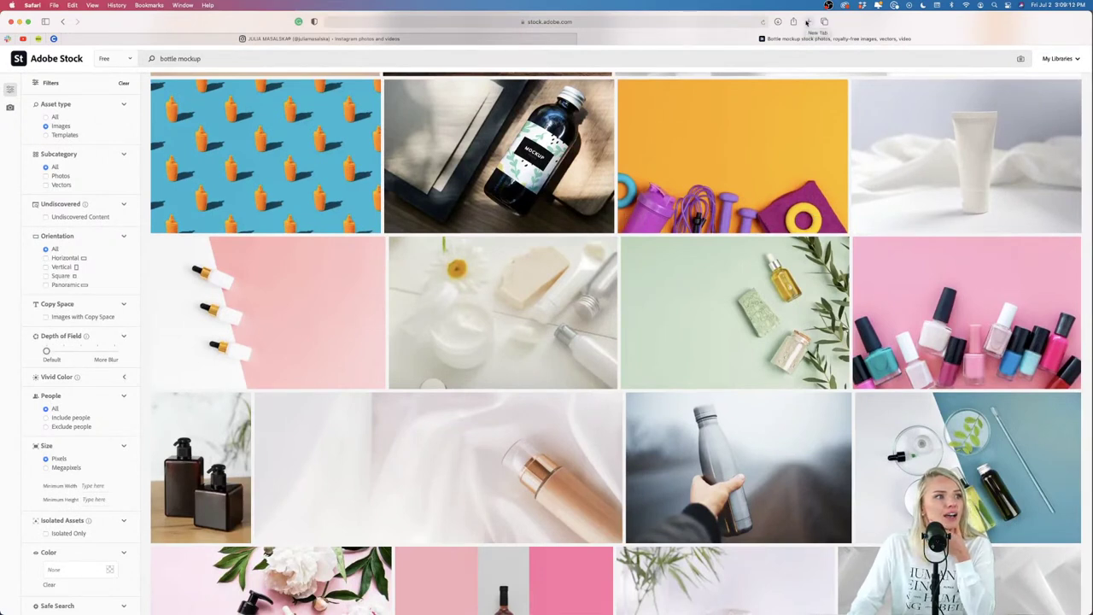
Step: Open creativemarket.com in a new browser tab and search it for "tequila bottle mockup"
{"action": "left_click", "coordinate": [808, 21]}
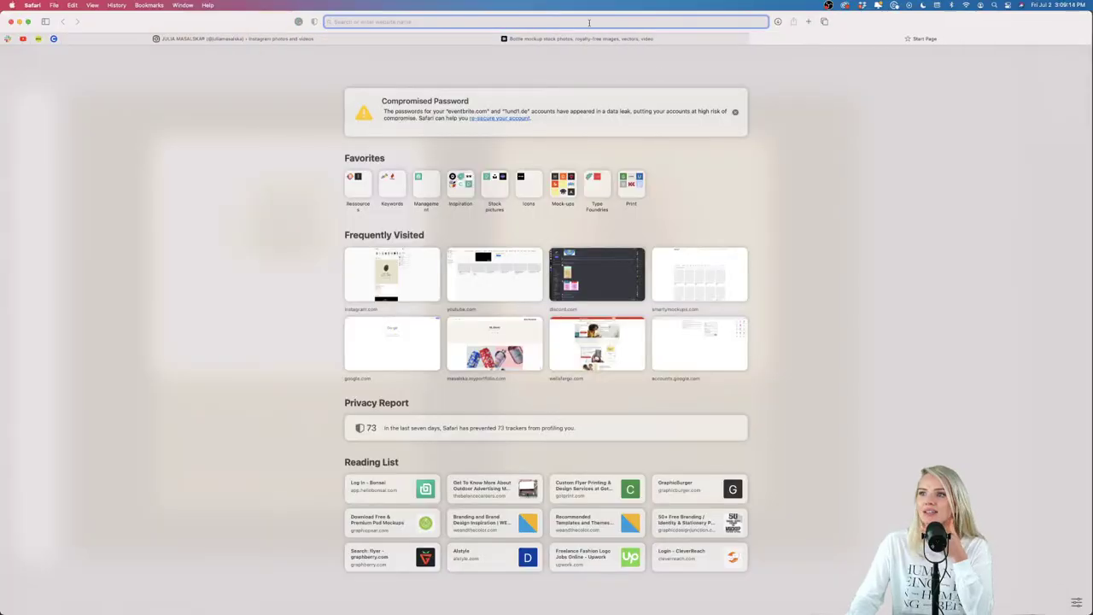
{"action": "type", "text": "creativemarket.com — creativemarket.com"}
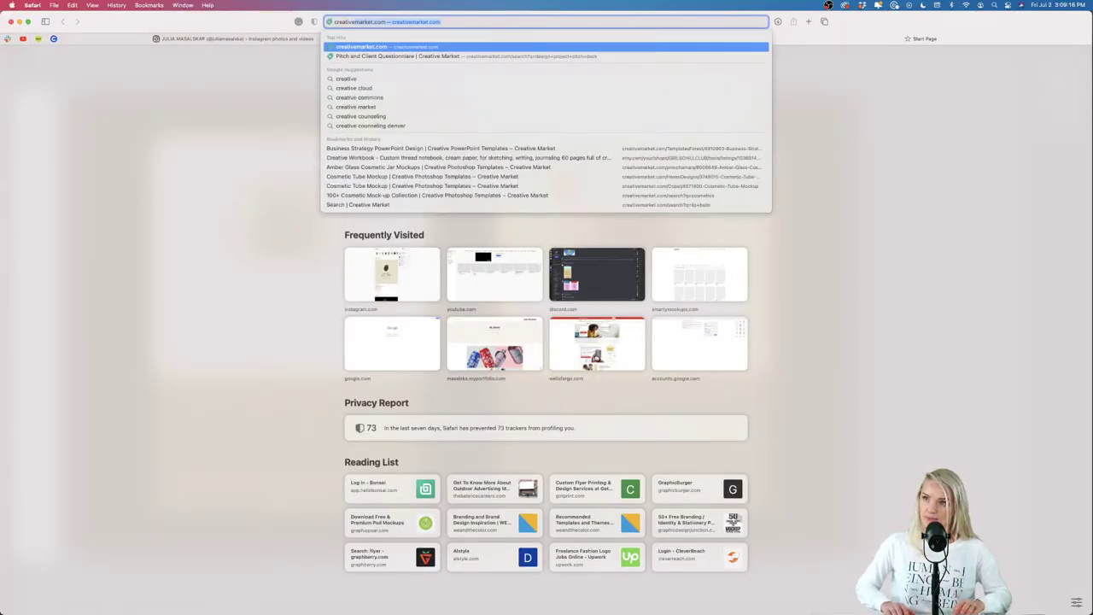
{"action": "key", "text": "Return"}
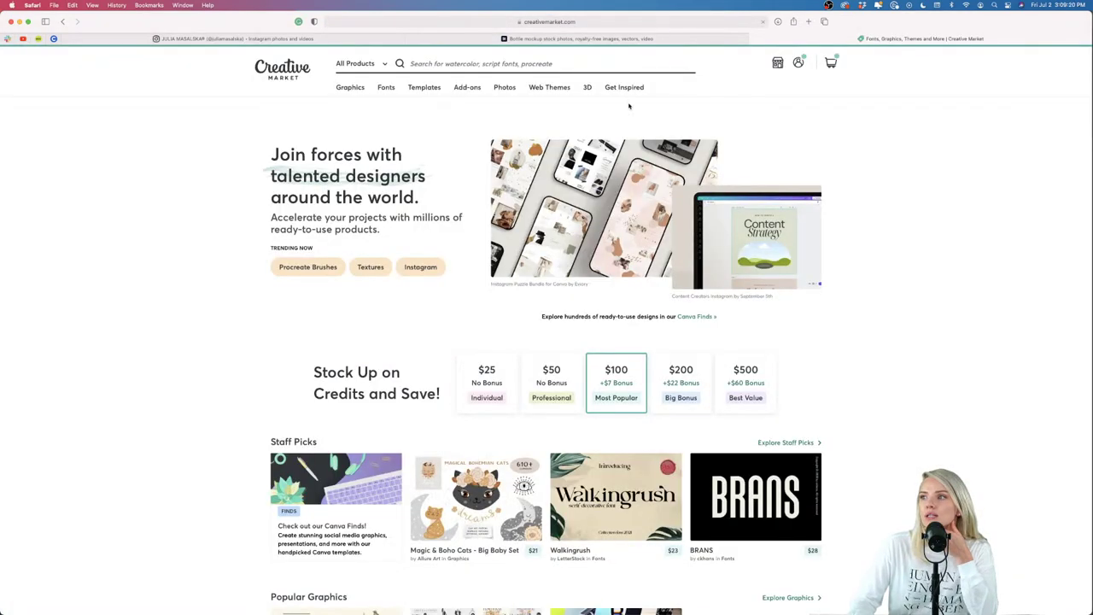
{"action": "left_click", "coordinate": [552, 65]}
{"action": "type", "text": "te"}
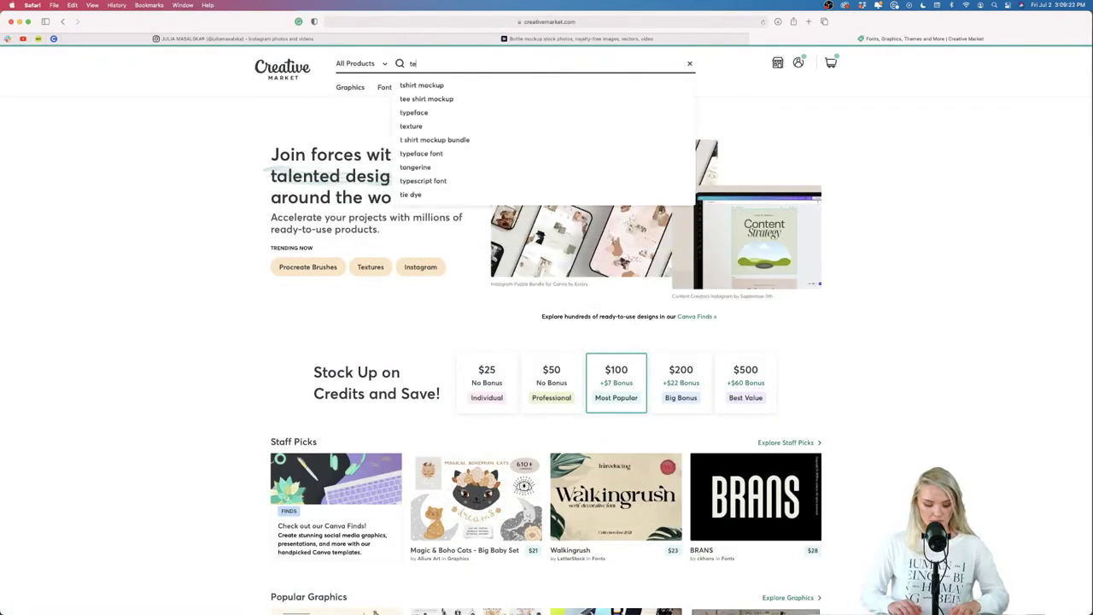
{"action": "type", "text": "quila bottl"}
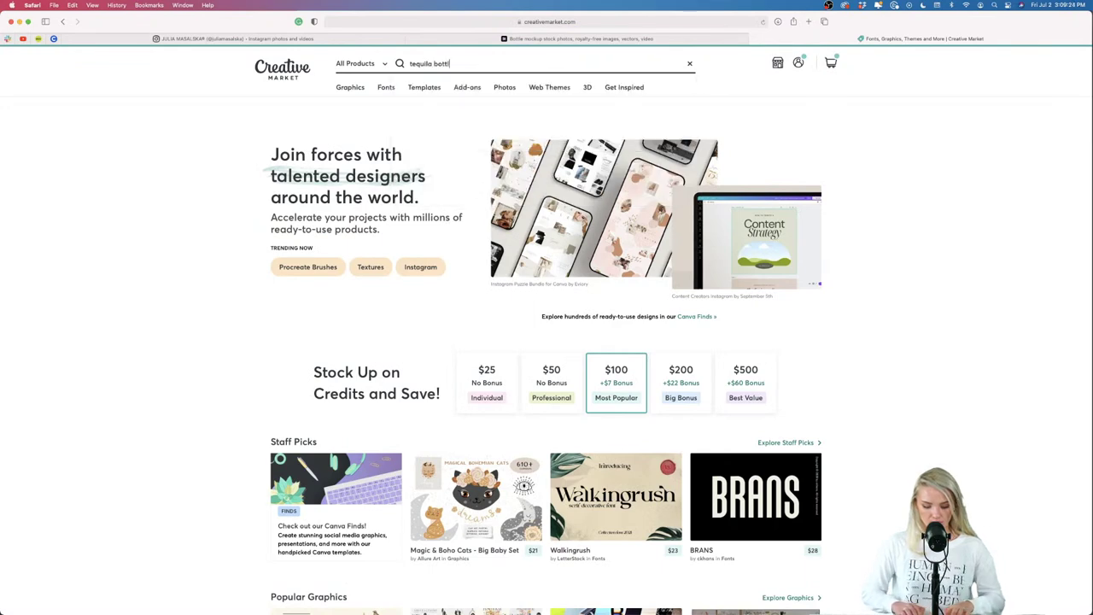
{"action": "type", "text": "e mockup"}
{"action": "key", "text": "Return"}
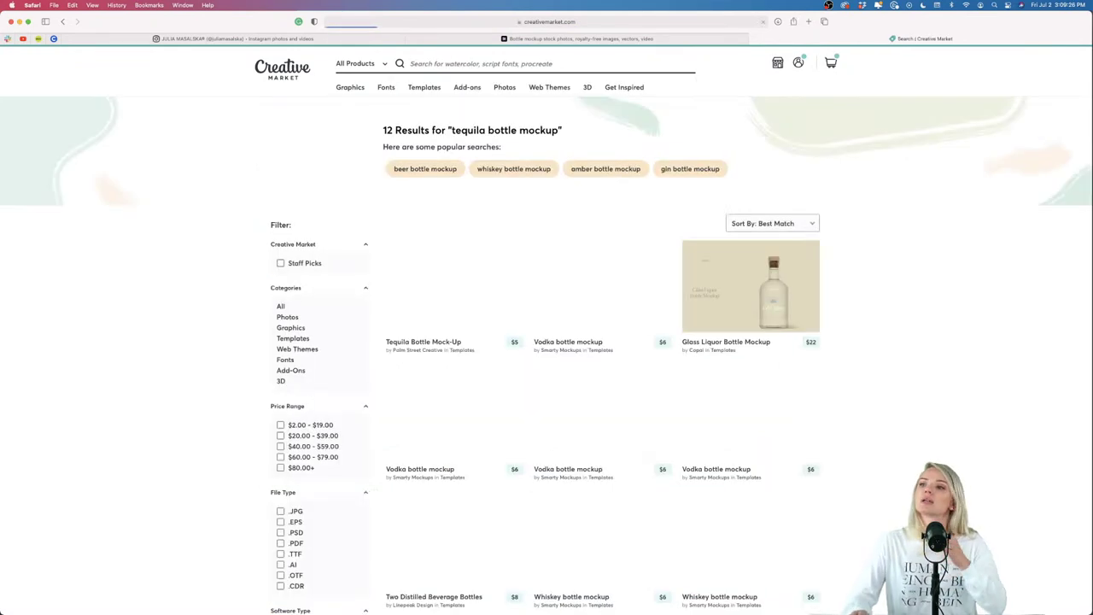
Step: Open the Glass Liquor Bottle Mockup product page and look through its preview images
{"action": "left_click", "coordinate": [778, 309]}
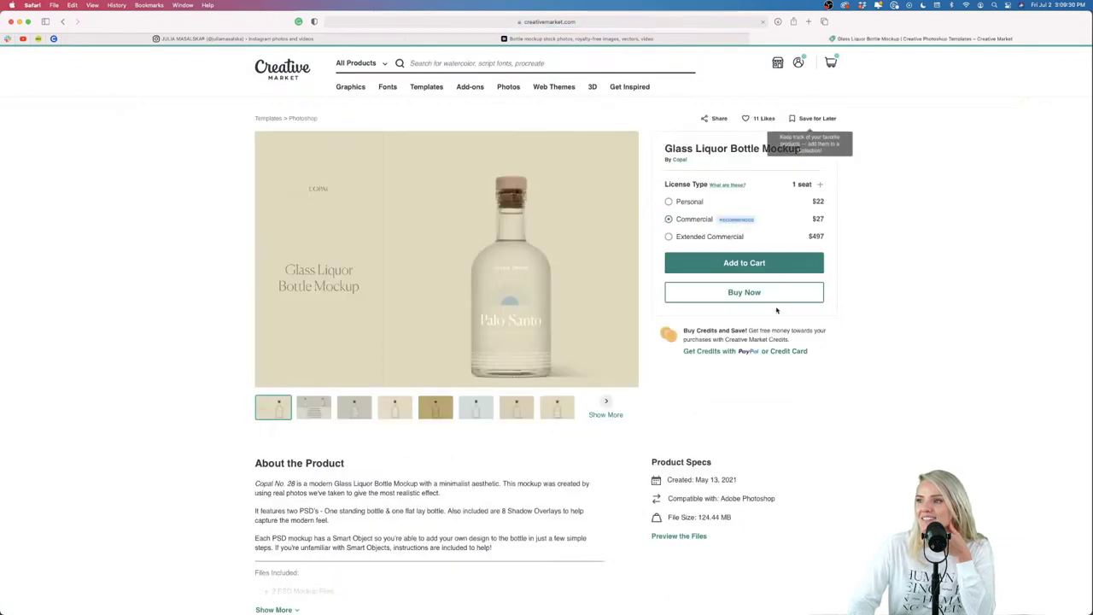
{"action": "left_click", "coordinate": [615, 260]}
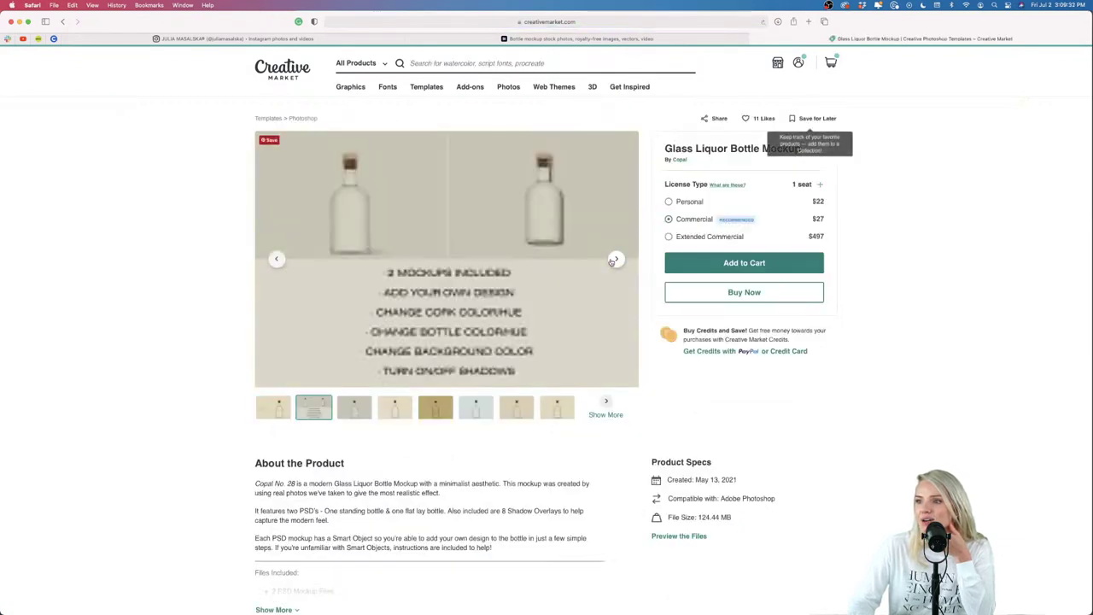
{"action": "left_click", "coordinate": [615, 259]}
{"action": "left_click", "coordinate": [615, 260]}
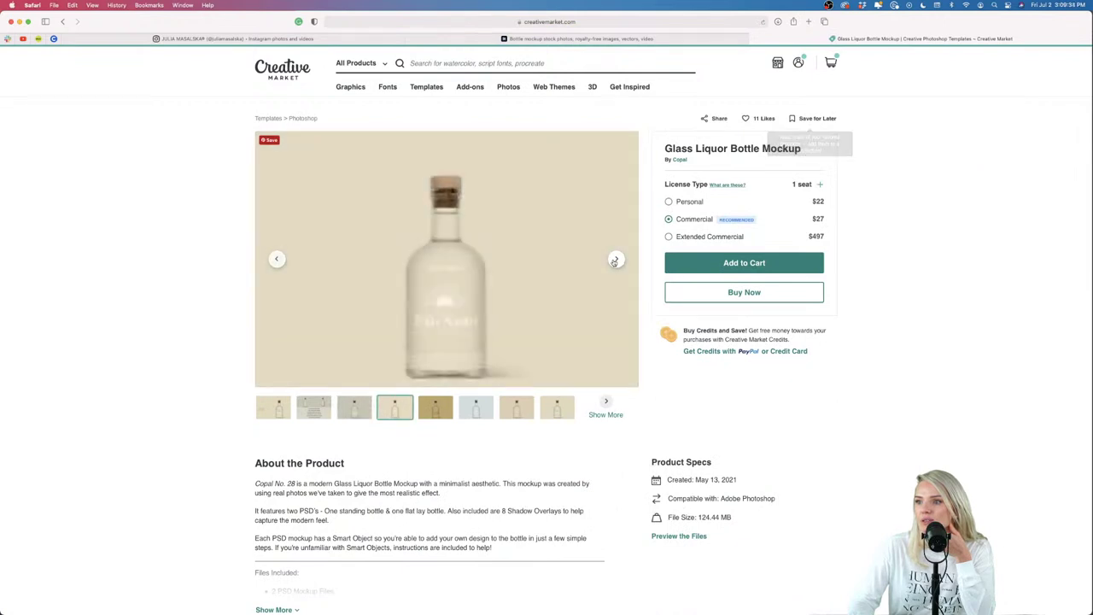
{"action": "left_click", "coordinate": [615, 259]}
{"action": "left_click", "coordinate": [614, 260]}
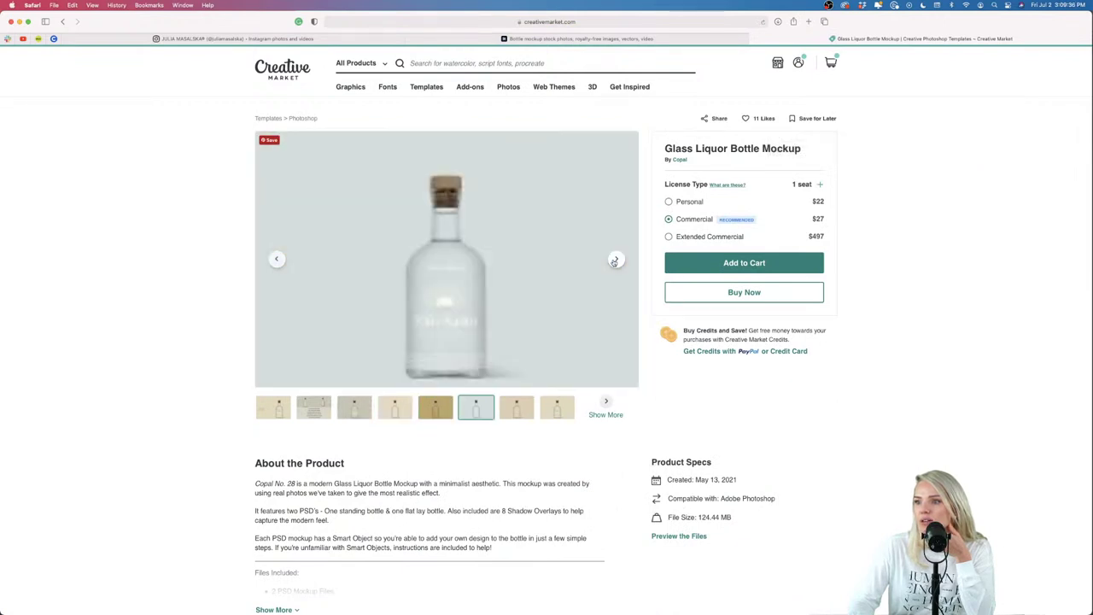
Step: Return to the tequila bottle mockup results and review the other available bottle mockups
{"action": "left_click", "coordinate": [63, 21]}
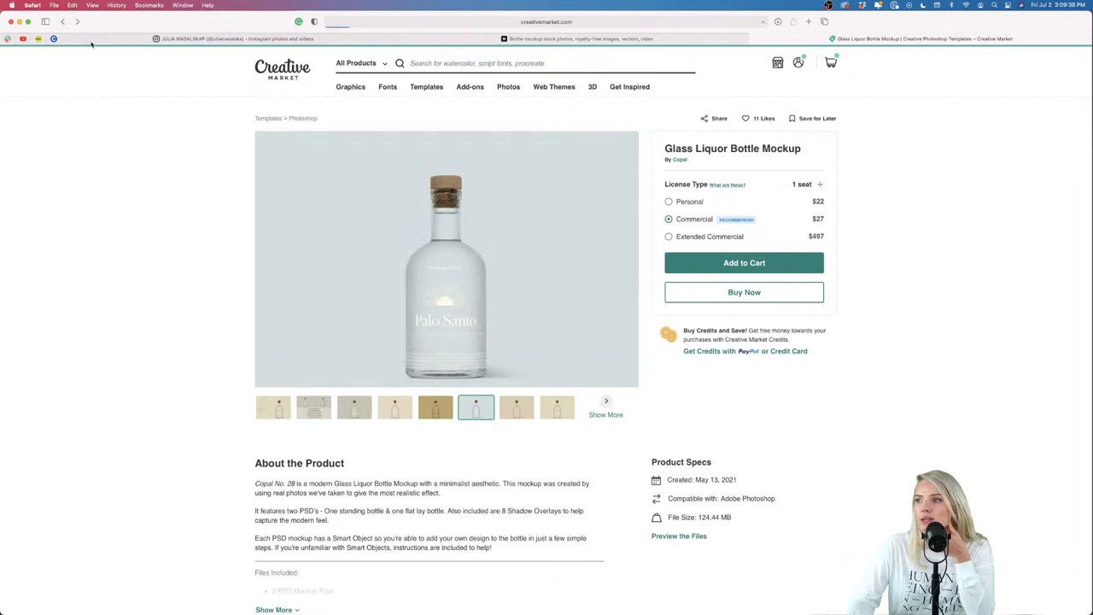
{"action": "scroll", "coordinate": [866, 402], "scroll_direction": "down", "scroll_amount": 3}
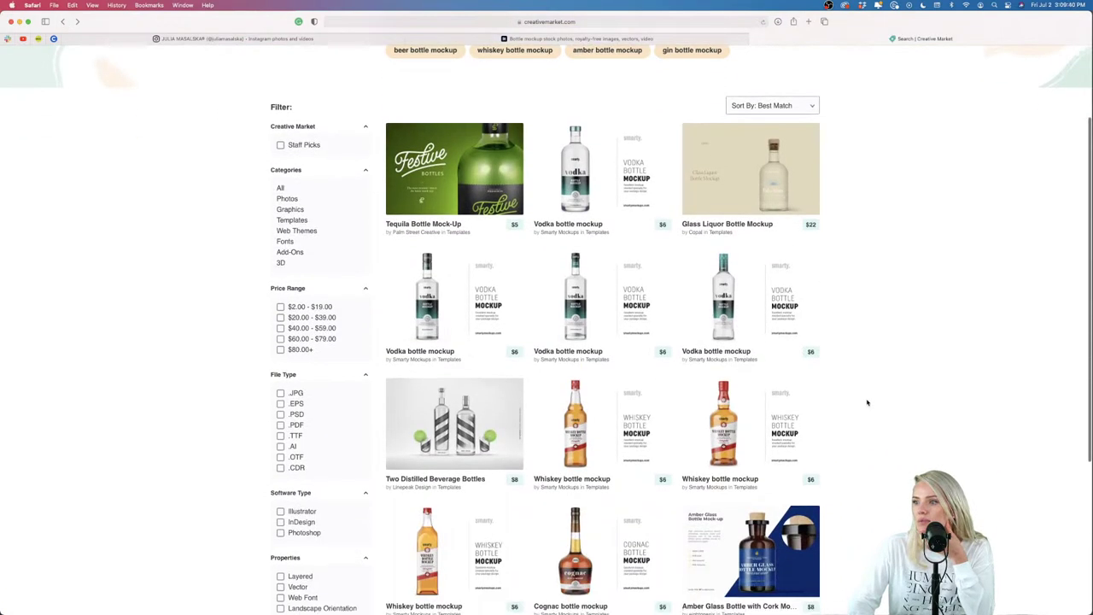
{"action": "scroll", "coordinate": [866, 402], "scroll_direction": "down", "scroll_amount": 4}
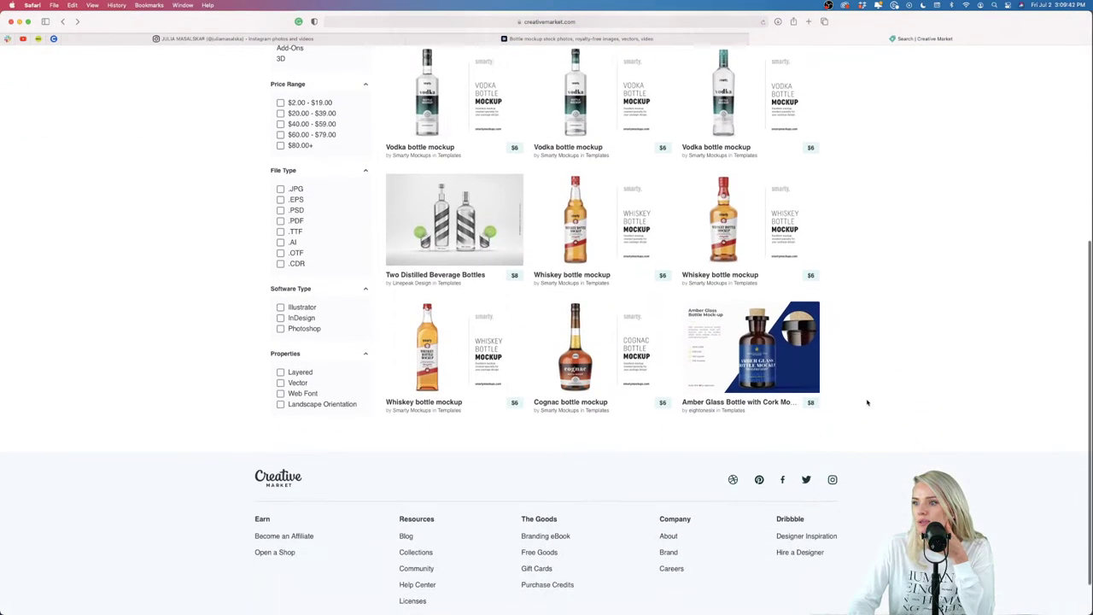
{"action": "scroll", "coordinate": [867, 402], "scroll_direction": "up", "scroll_amount": 4}
{"action": "scroll", "coordinate": [867, 402], "scroll_direction": "up", "scroll_amount": 3}
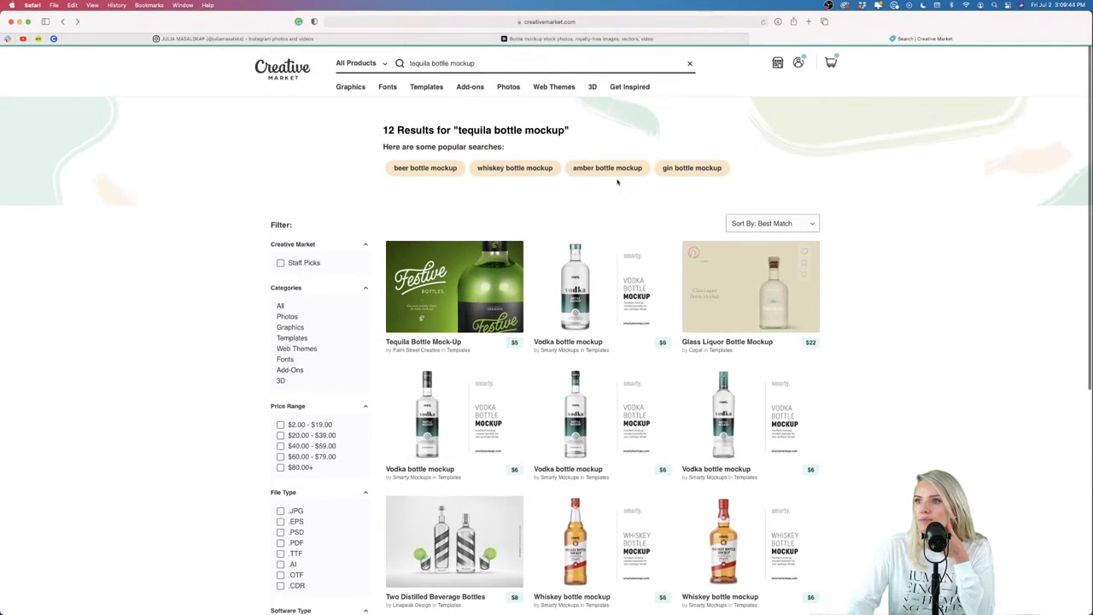
{"action": "mouse_move", "coordinate": [392, 91]}
{"action": "mouse_move", "coordinate": [539, 89]}
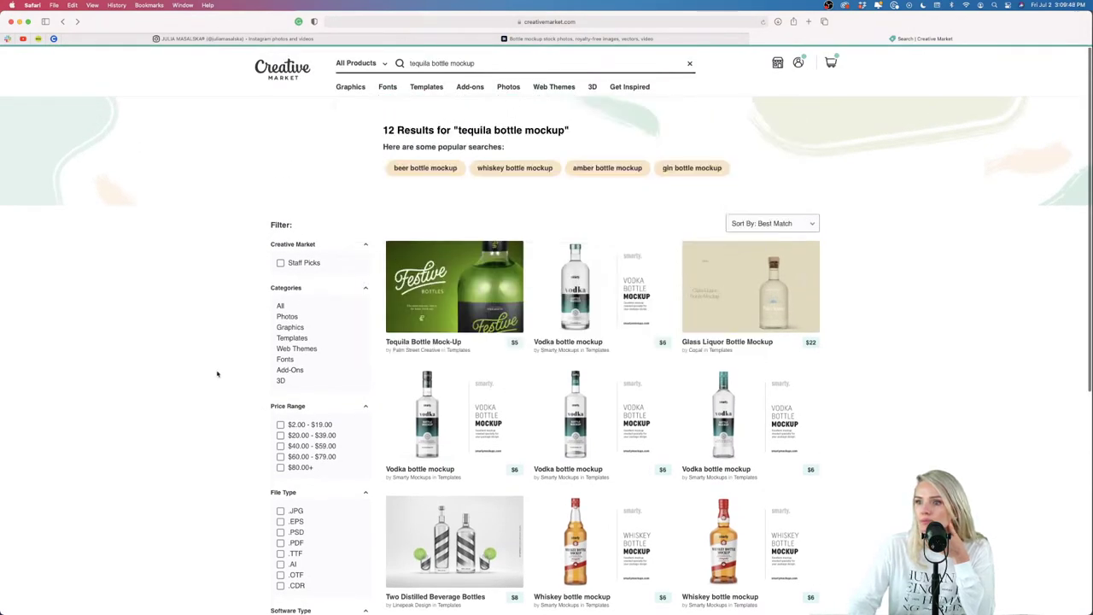
{"action": "scroll", "coordinate": [215, 373], "scroll_direction": "down", "scroll_amount": 4}
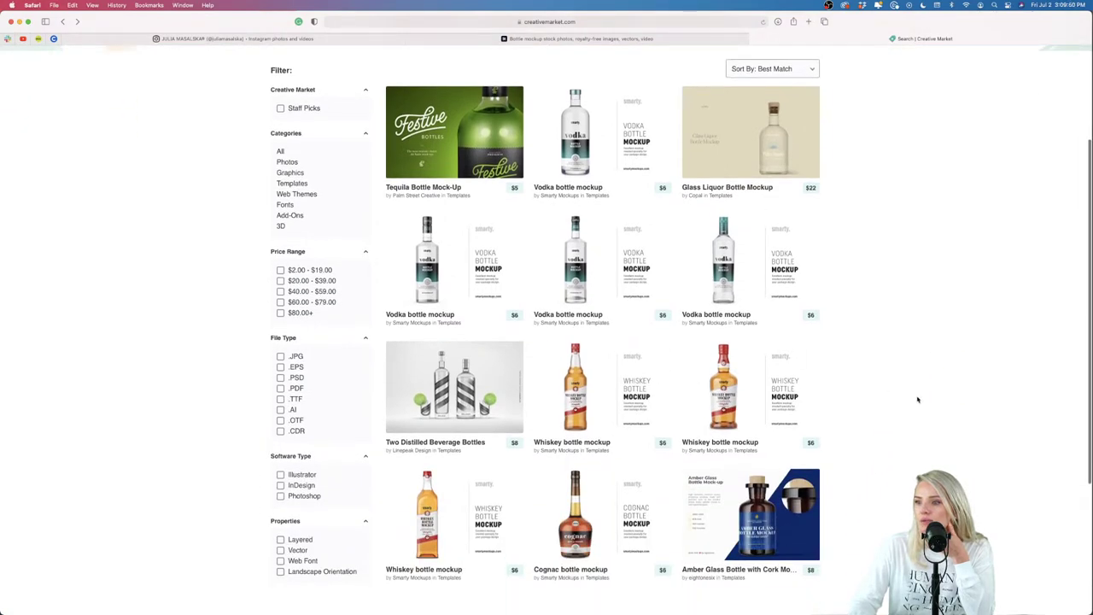
Step: Broaden the Creative Market search by removing "tequila" from the query and searching for "bottle mockup"
{"action": "scroll", "coordinate": [918, 399], "scroll_direction": "down", "scroll_amount": 3}
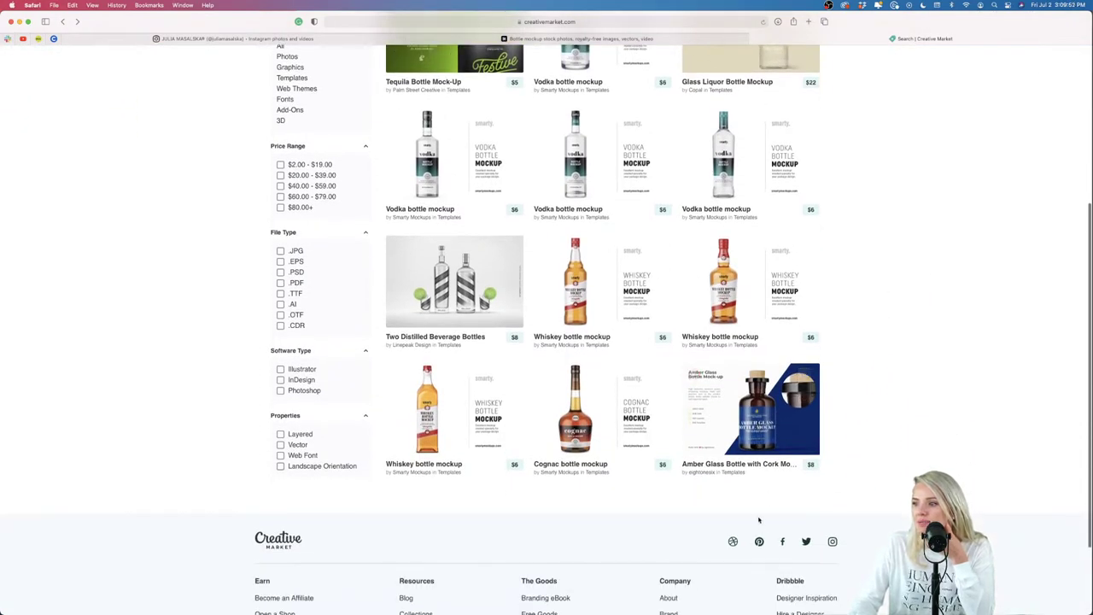
{"action": "scroll", "coordinate": [887, 443], "scroll_direction": "up", "scroll_amount": 2}
{"action": "scroll", "coordinate": [887, 443], "scroll_direction": "up", "scroll_amount": 4}
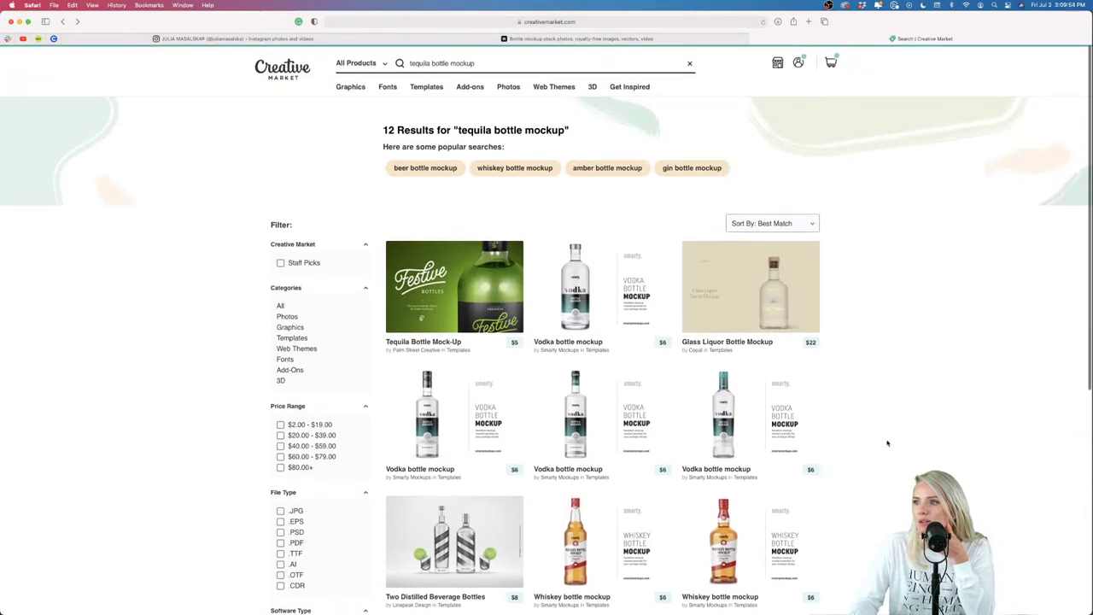
{"action": "mouse_move", "coordinate": [433, 78]}
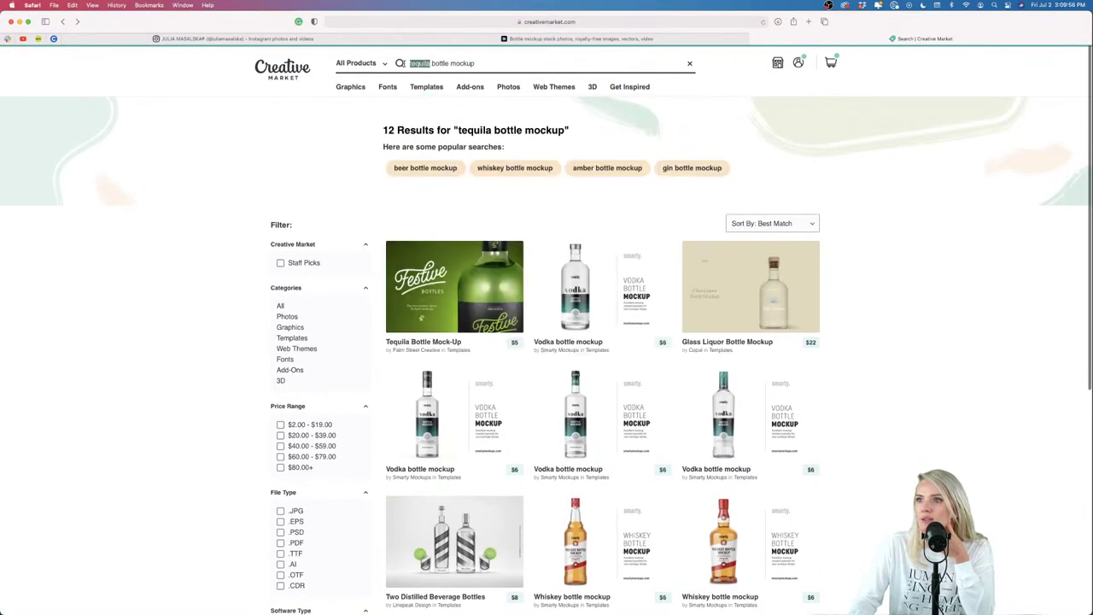
{"action": "key", "text": "BackSpace"}
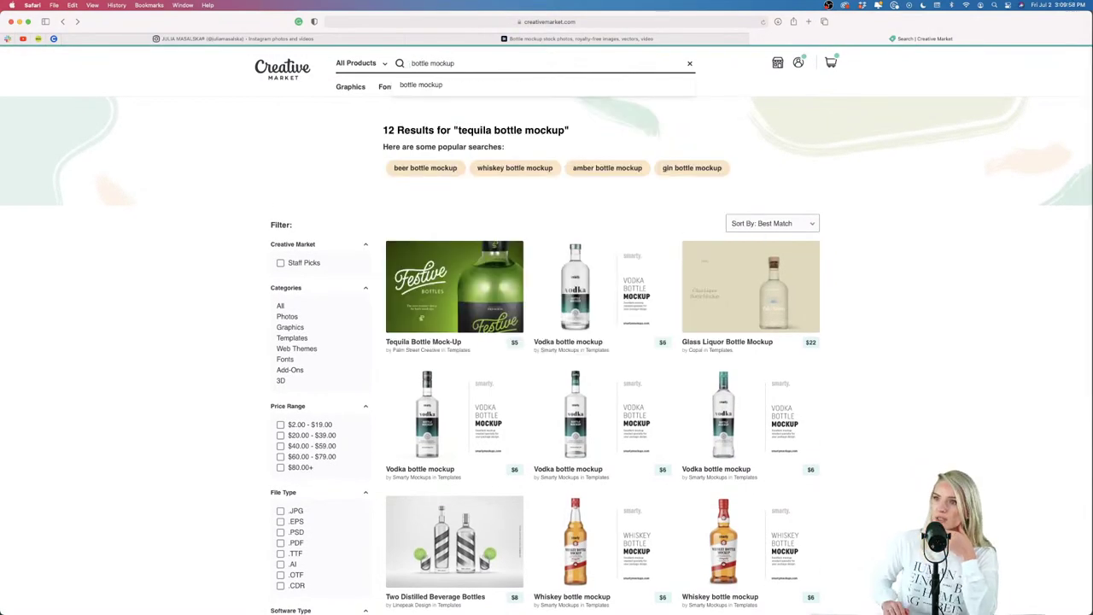
{"action": "key", "text": "Return"}
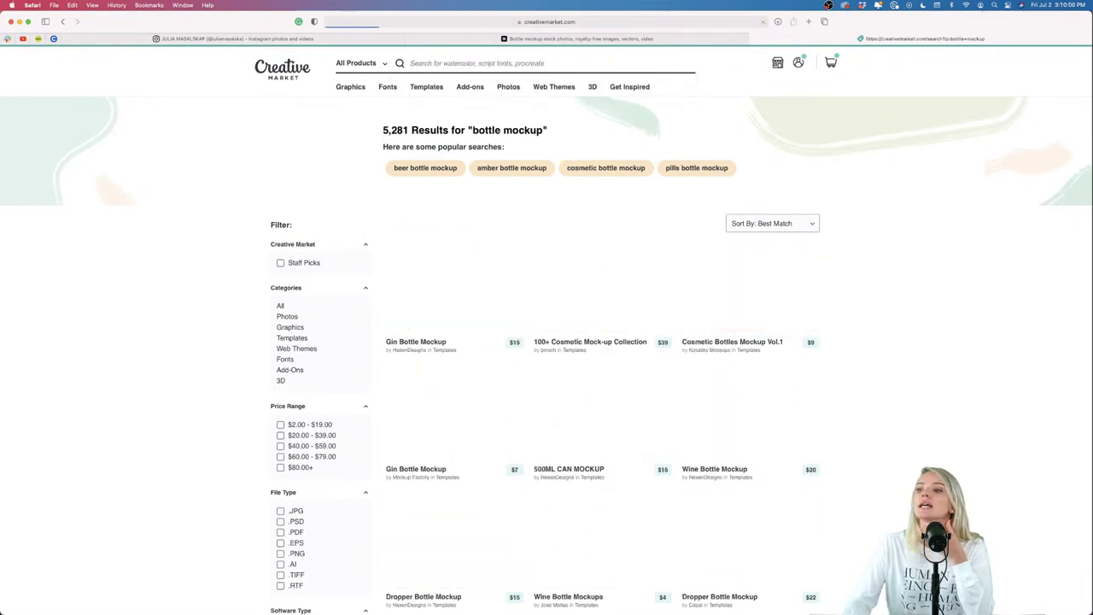
Step: Browse the bottle mockup results, open the Gin/Spirit Bottle Mockup product page and look through its preview images
{"action": "mouse_move", "coordinate": [463, 295]}
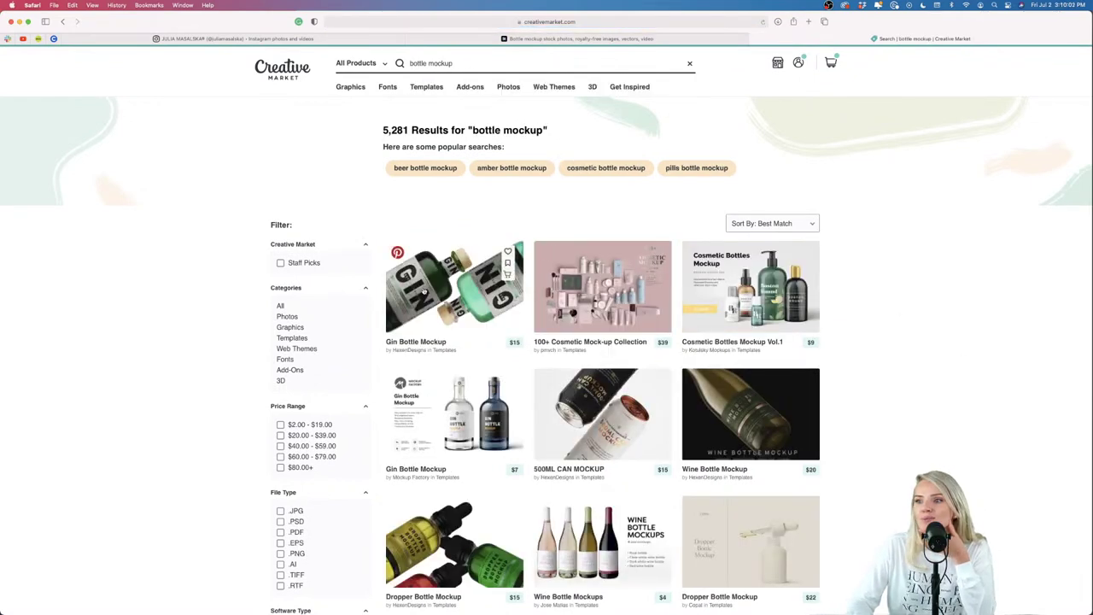
{"action": "mouse_move", "coordinate": [565, 317]}
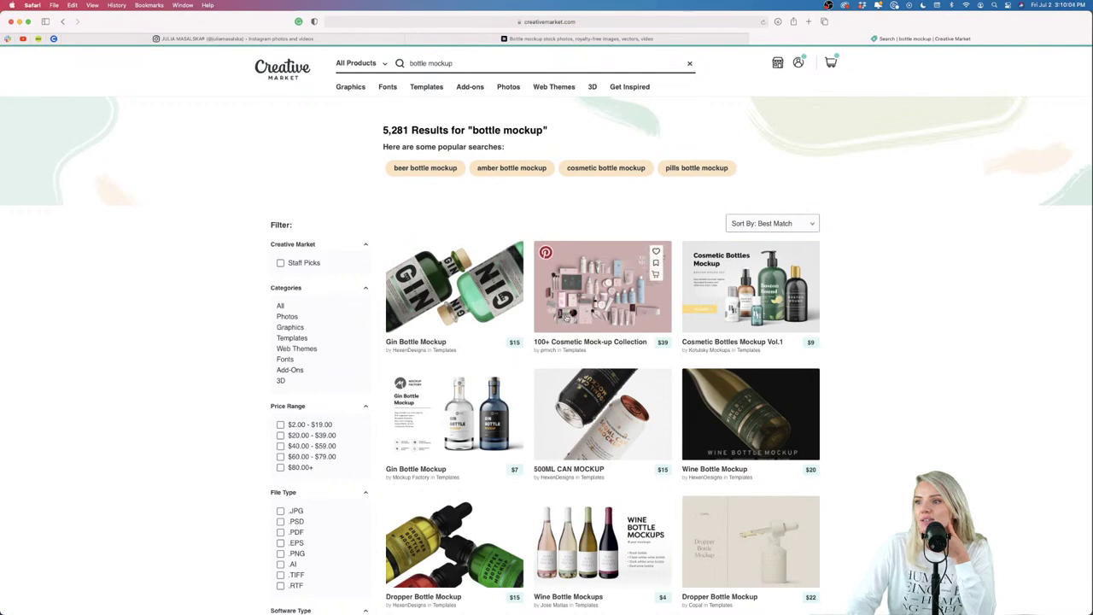
{"action": "scroll", "coordinate": [565, 317], "scroll_direction": "down", "scroll_amount": 5}
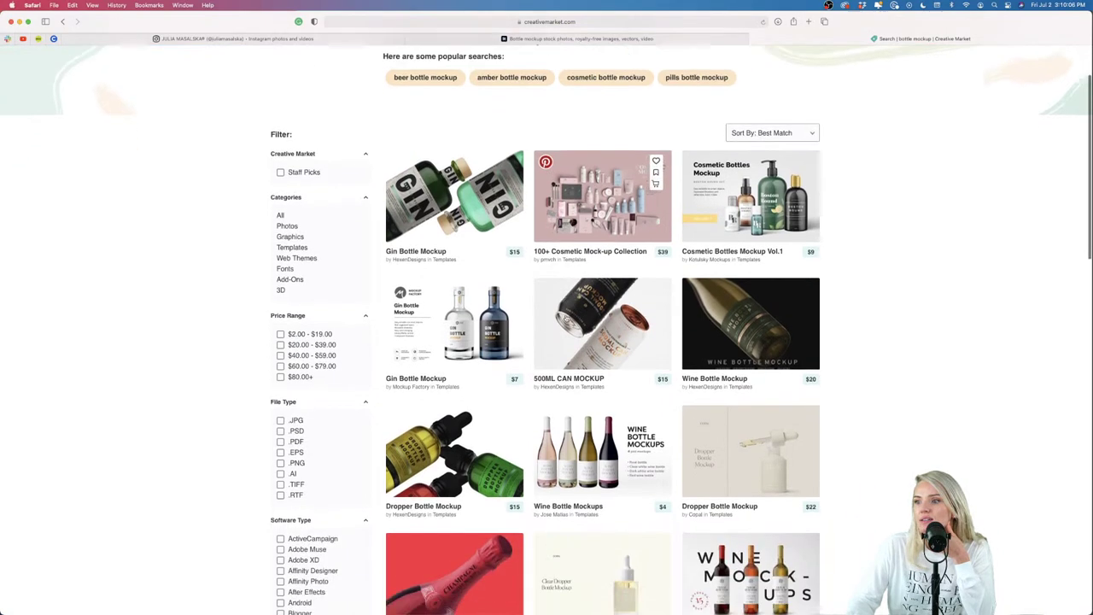
{"action": "scroll", "coordinate": [564, 317], "scroll_direction": "down", "scroll_amount": 9}
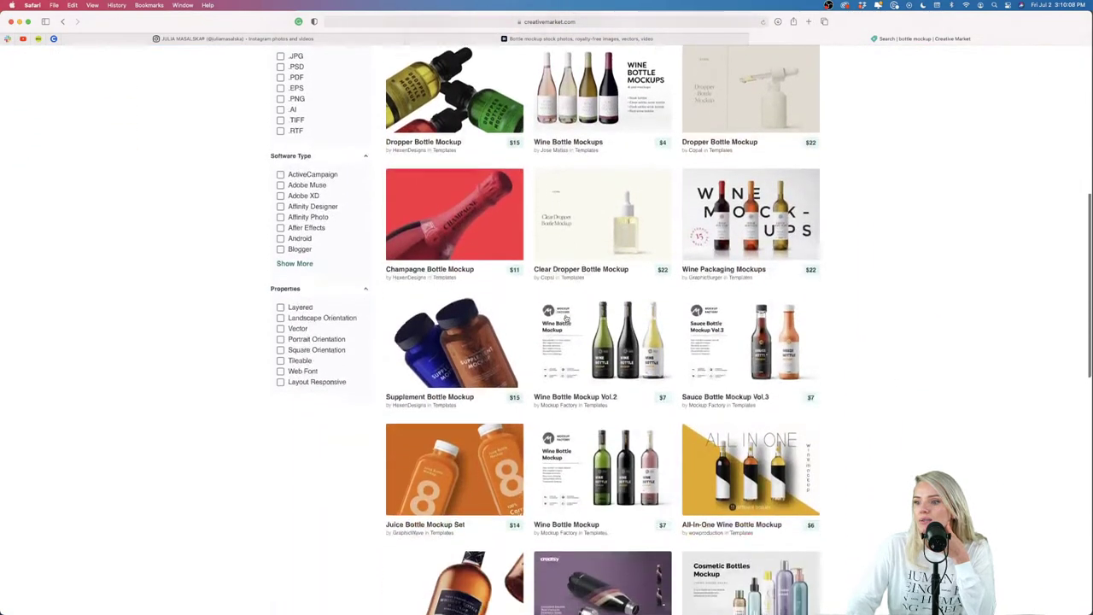
{"action": "scroll", "coordinate": [564, 317], "scroll_direction": "down", "scroll_amount": 2}
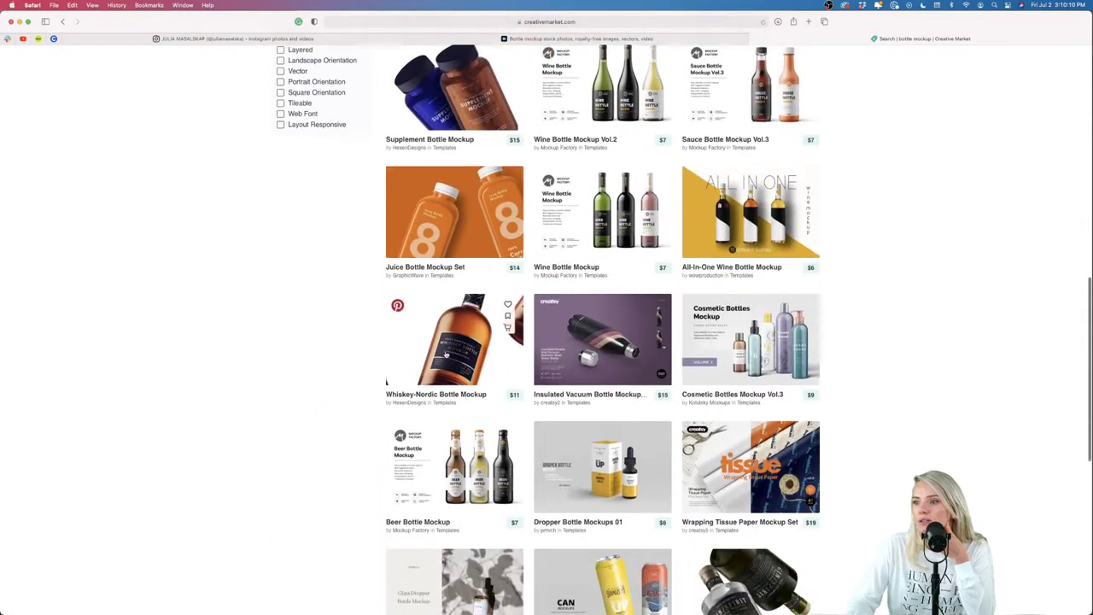
{"action": "scroll", "coordinate": [608, 405], "scroll_direction": "down", "scroll_amount": 3}
{"action": "scroll", "coordinate": [608, 404], "scroll_direction": "down", "scroll_amount": 3}
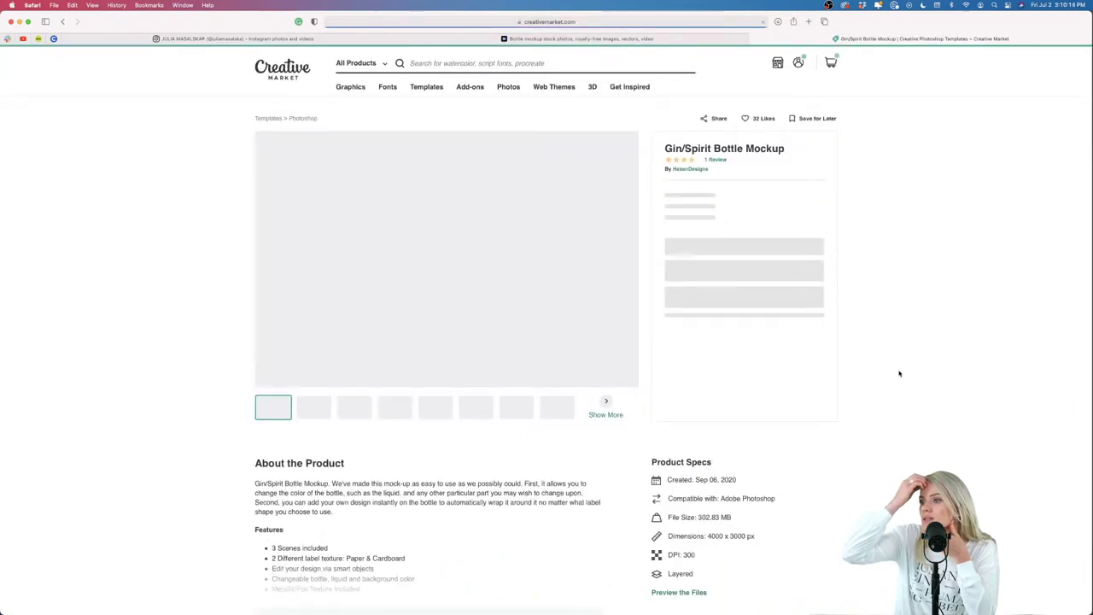
{"action": "left_click", "coordinate": [346, 408]}
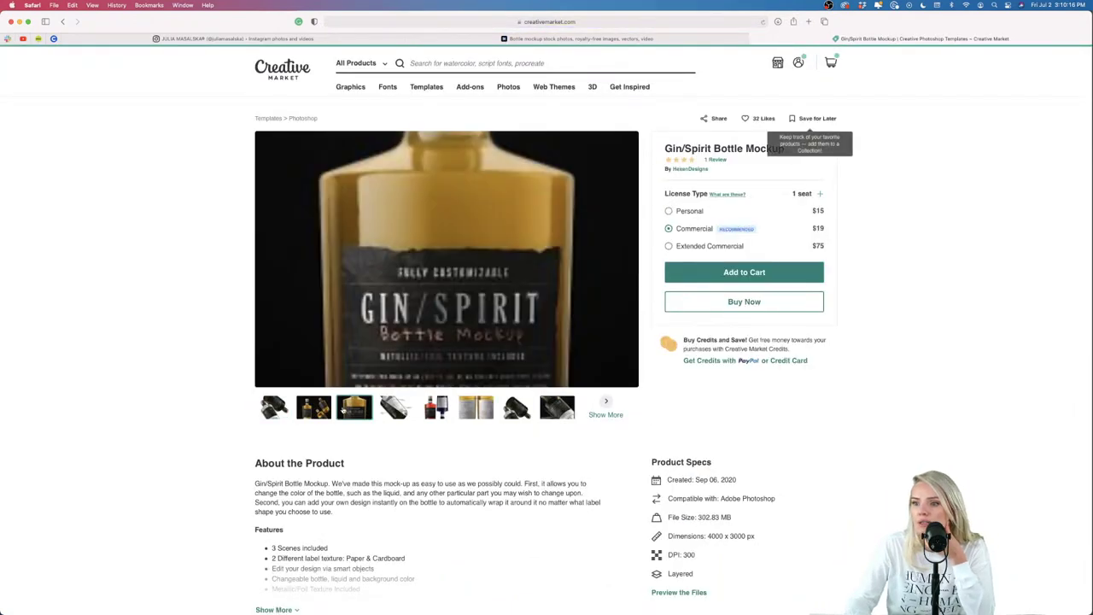
{"action": "left_click", "coordinate": [326, 410]}
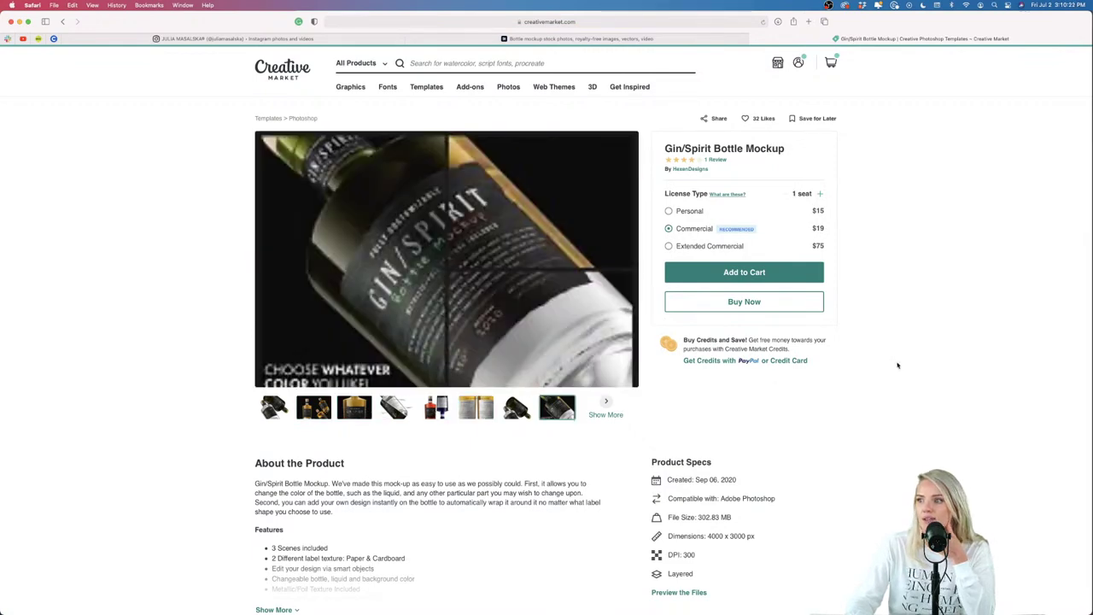
Step: Add the Gin/Spirit Bottle Mockup to the cart with the Personal license and leave the browser
{"action": "left_click", "coordinate": [668, 212]}
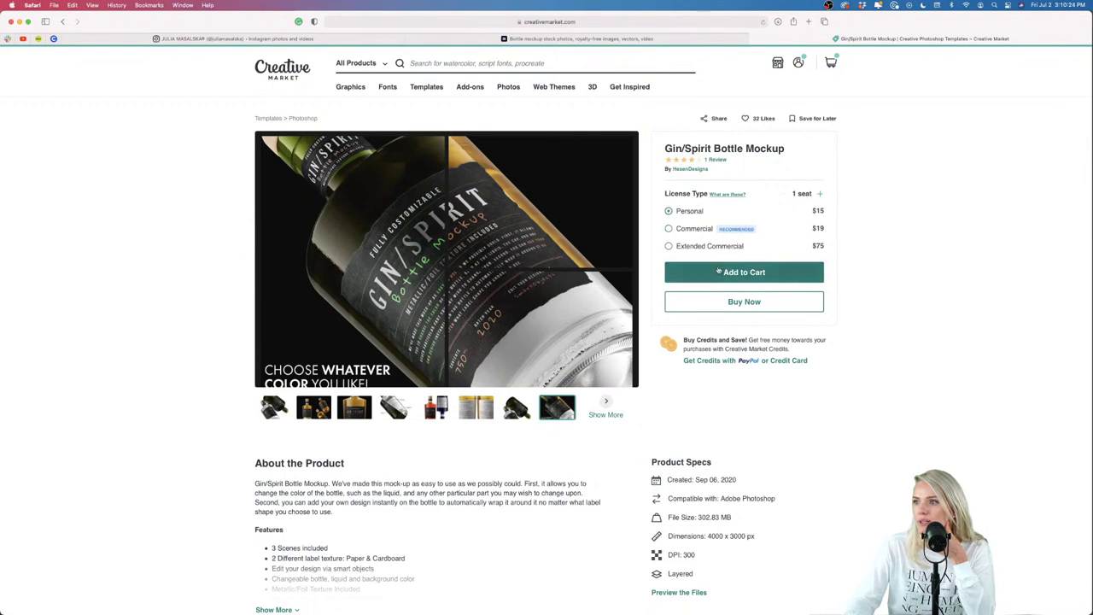
{"action": "left_click", "coordinate": [724, 272]}
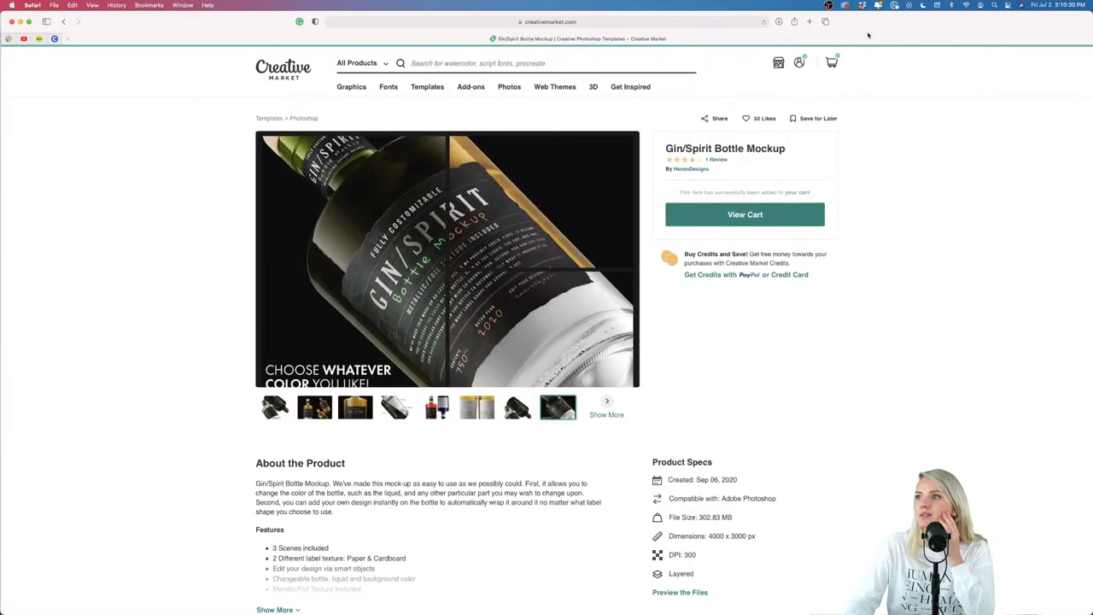
{"action": "left_click", "coordinate": [753, 39]}
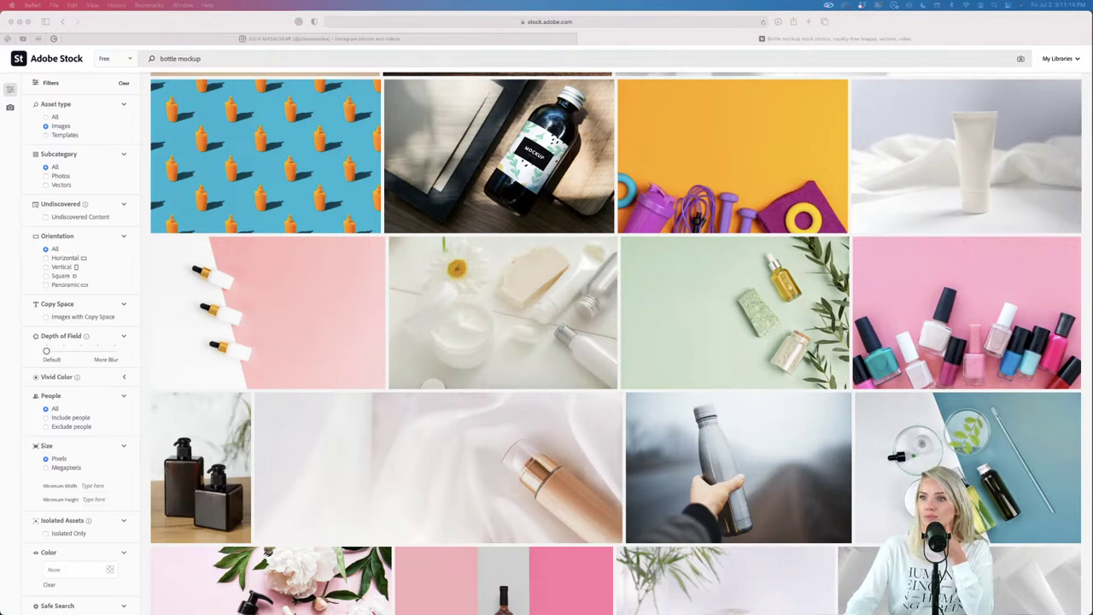
{"action": "left_click", "coordinate": [19, 22]}
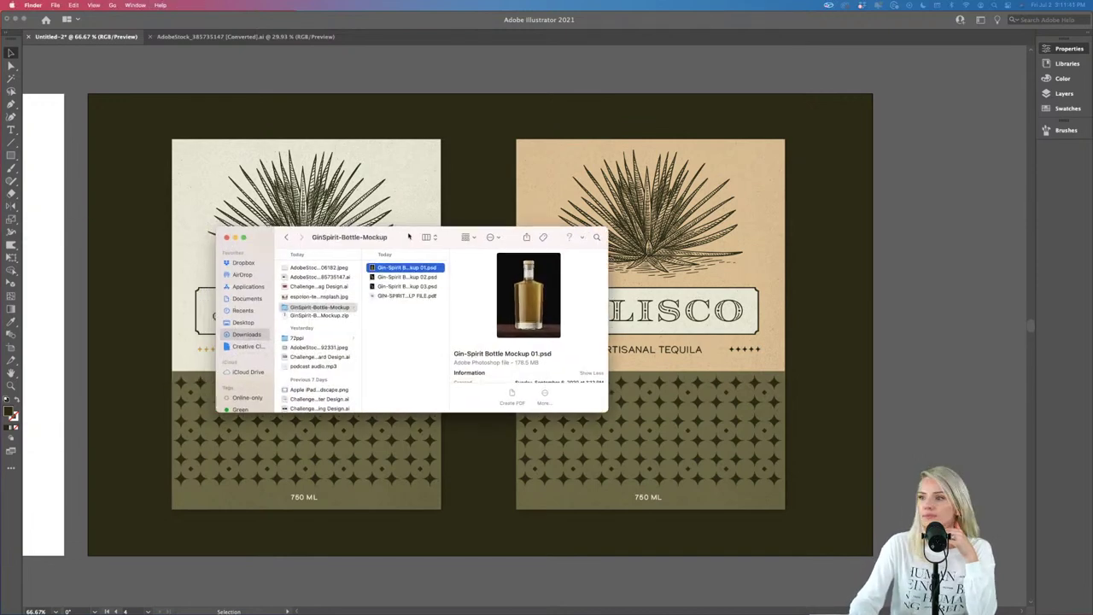
Step: Compare the three PSD files in the GinSpirit-Bottle-Mockup folder and bring up Gin-Spirit Bottle Mockup 01.psd in Photoshop
{"action": "key", "text": "Down"}
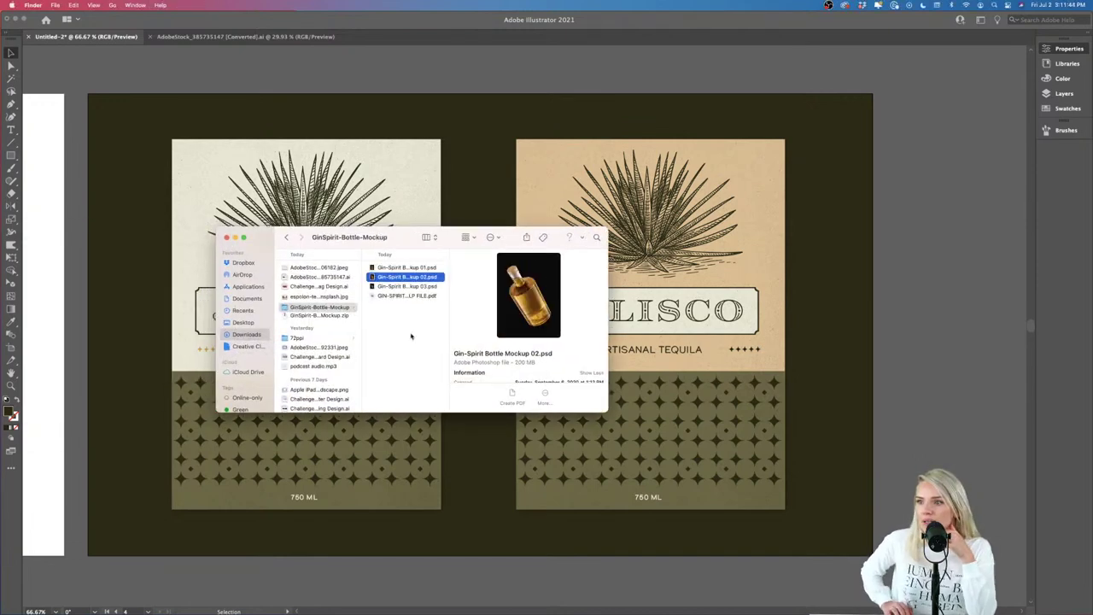
{"action": "key", "text": "Down"}
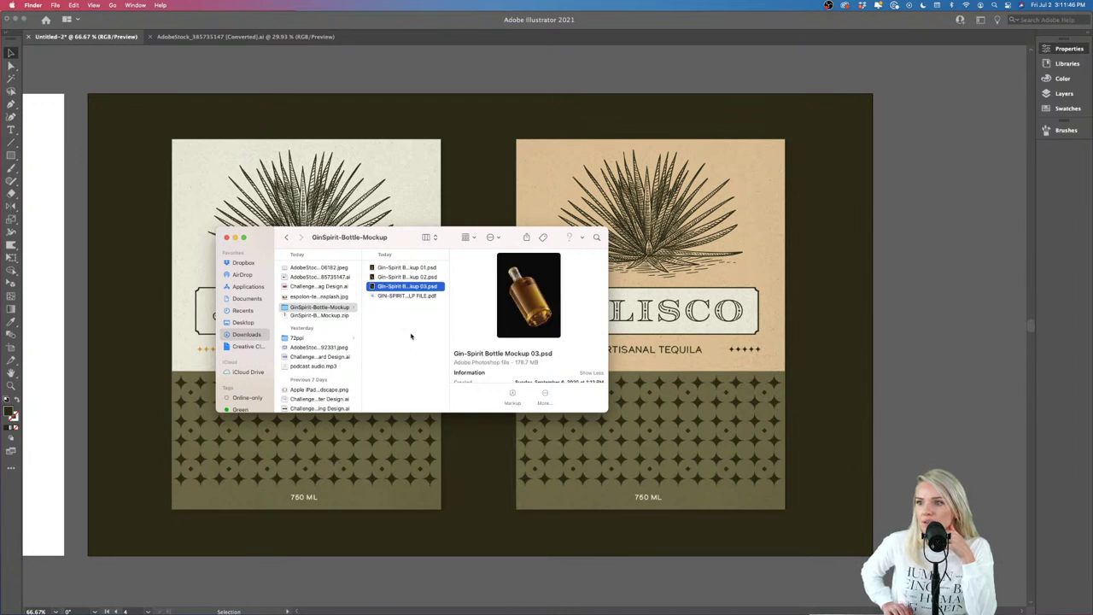
{"action": "key", "text": "Up"}
{"action": "key", "text": "Up"}
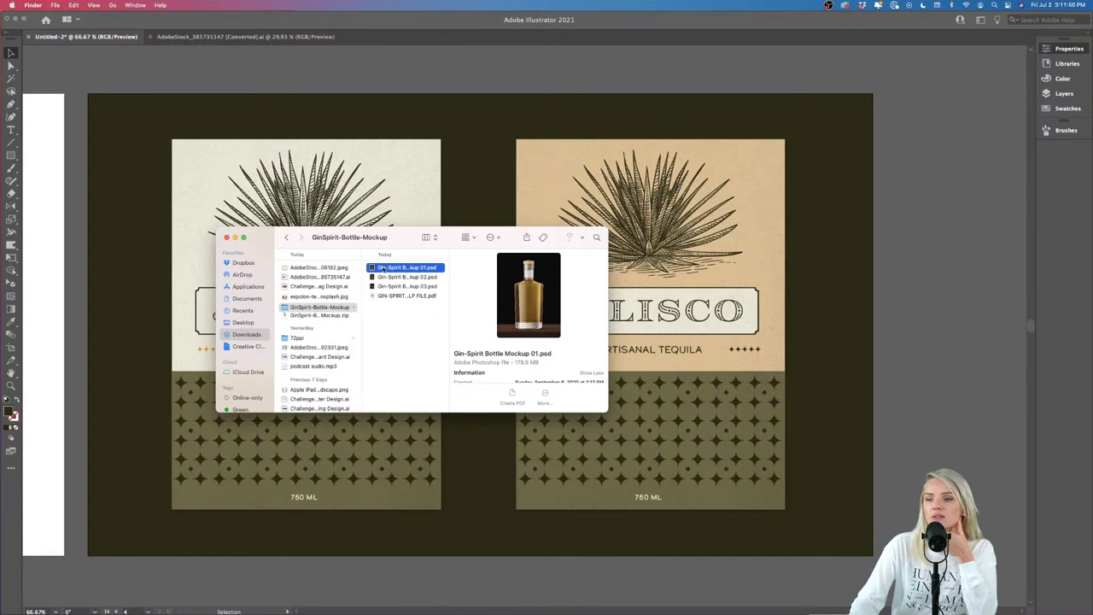
{"action": "left_click", "coordinate": [226, 237]}
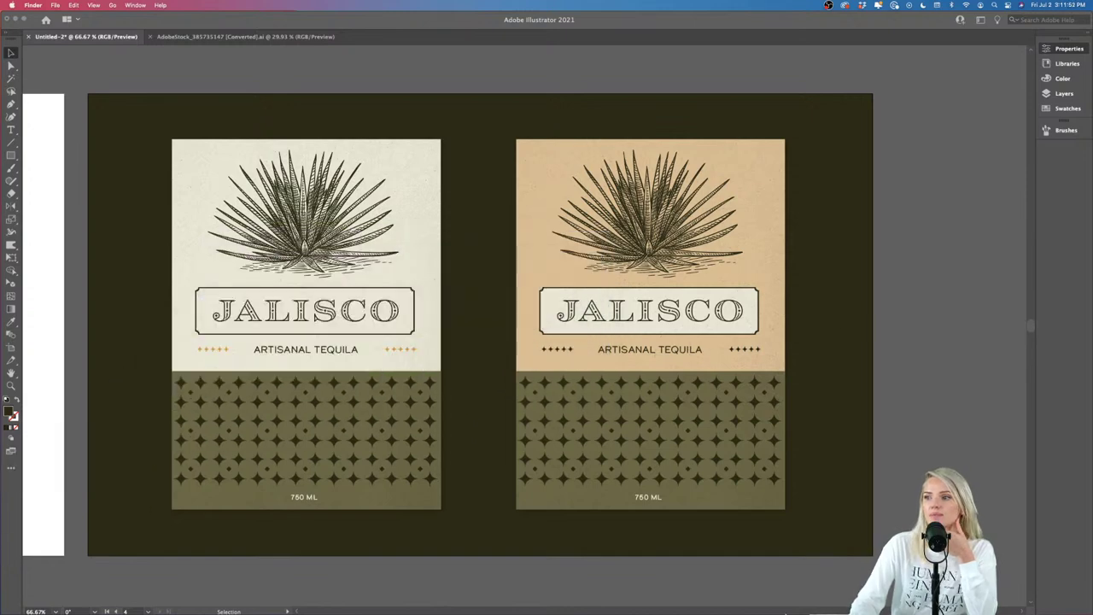
{"action": "mouse_move", "coordinate": [740, 610]}
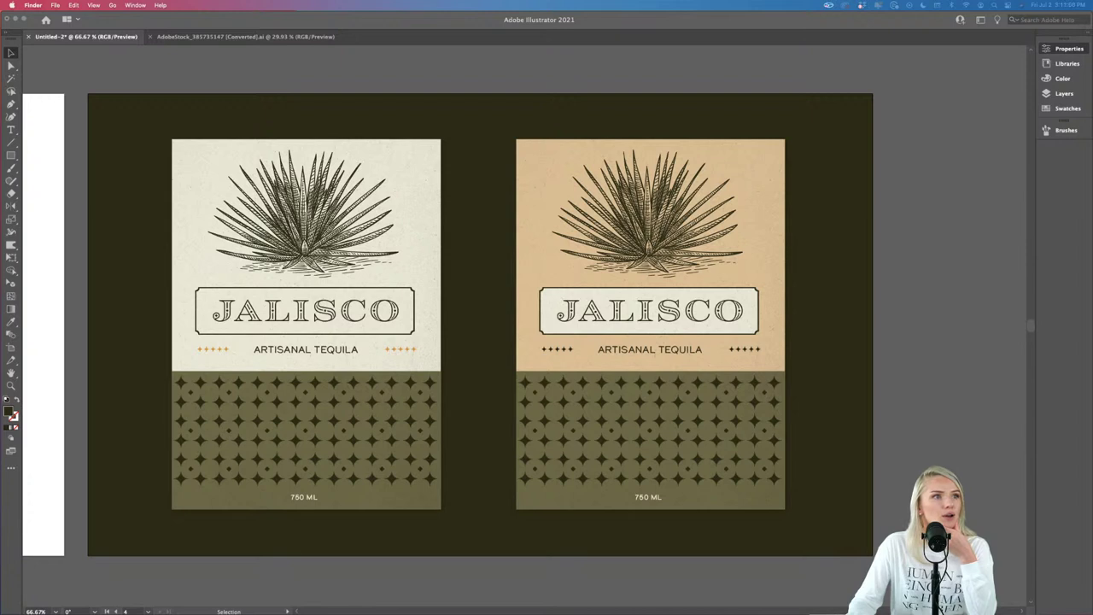
{"action": "key", "text": "super+Tab"}
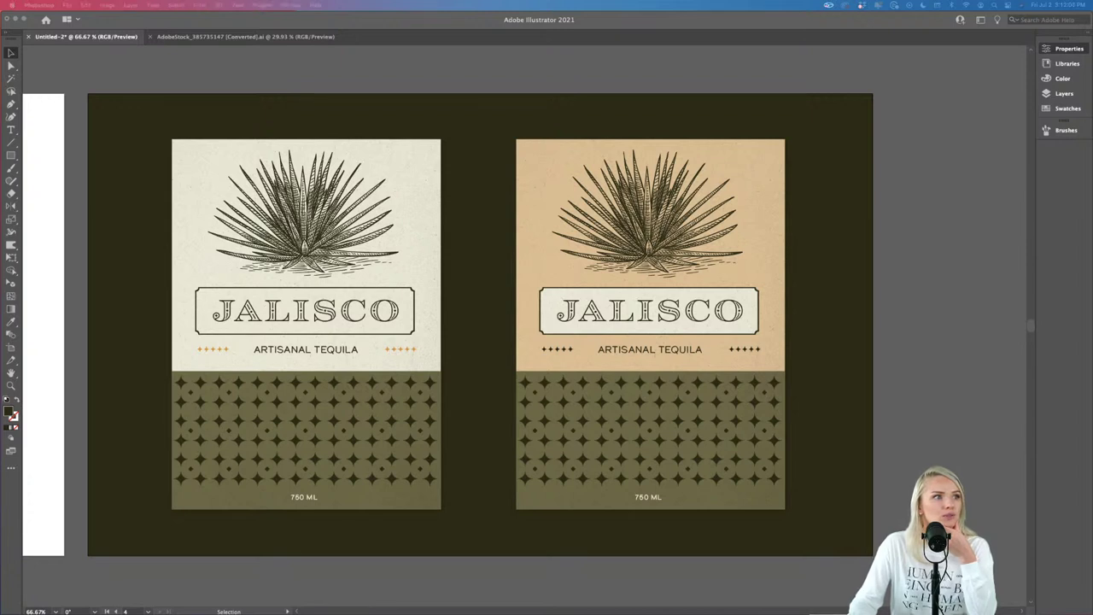
{"action": "key", "text": "super+Tab"}
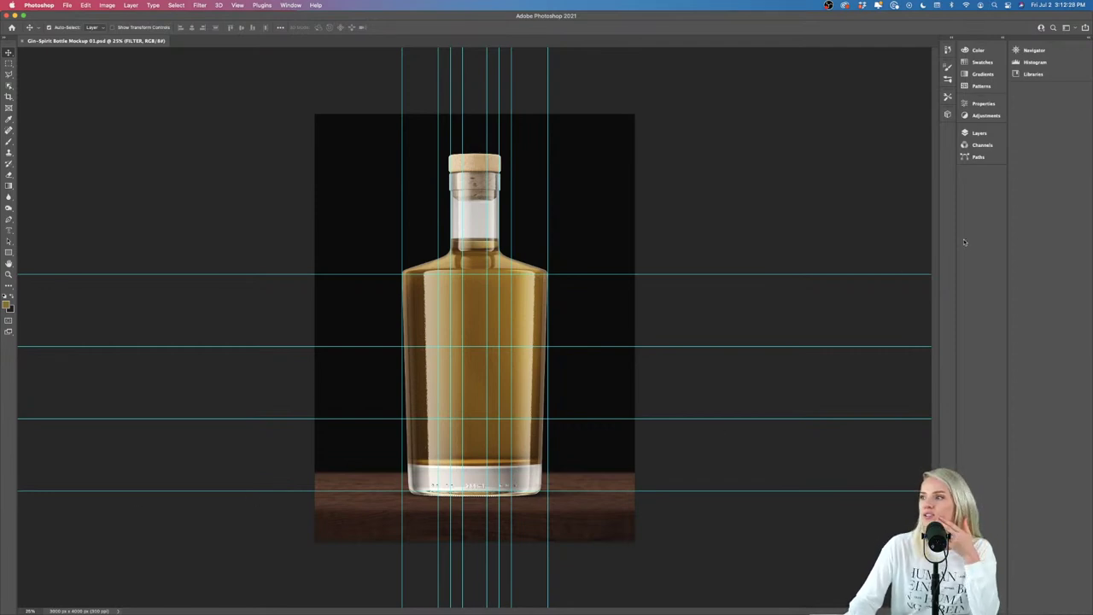
Step: Show the mockup's layers and expand the GIN_BOTTLE_01 group and its LABEL subgroup
{"action": "left_click", "coordinate": [978, 133]}
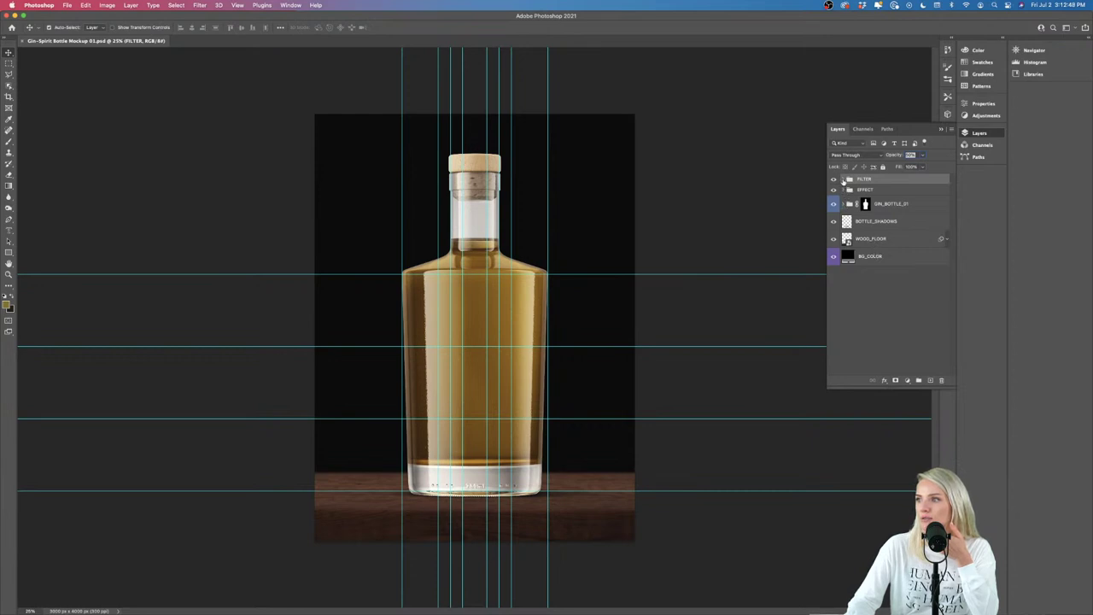
{"action": "left_click", "coordinate": [842, 205]}
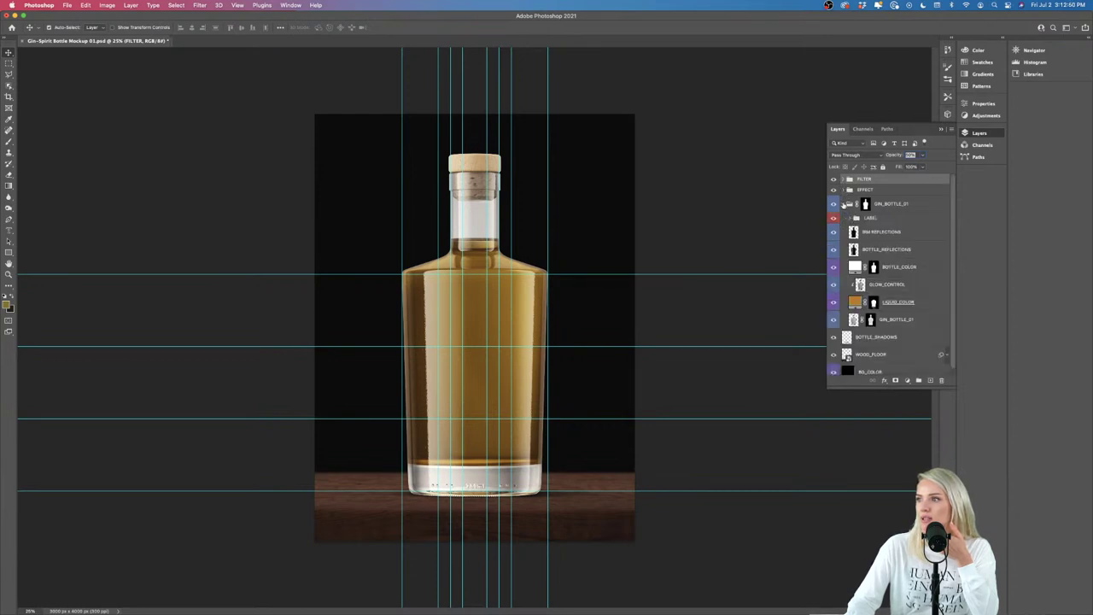
{"action": "left_click", "coordinate": [854, 218]}
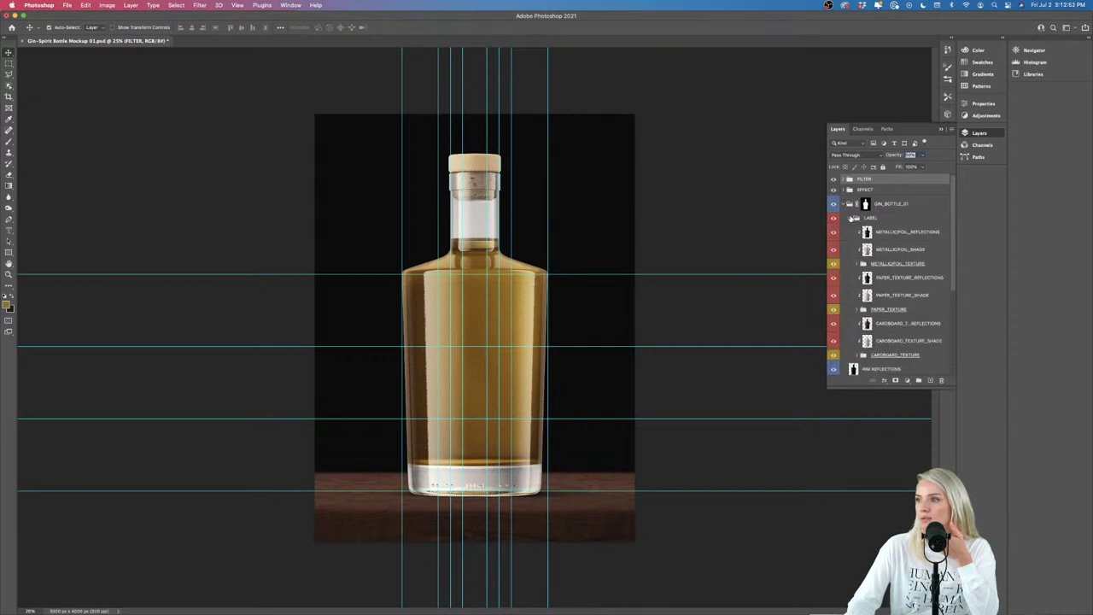
Step: Examine the mockup's layer structure, including the contents of the CARDBOARD_TEXTURE group, the other label textures and the bottle layers
{"action": "scroll", "coordinate": [889, 228], "scroll_direction": "down", "scroll_amount": 1}
{"action": "scroll", "coordinate": [889, 227], "scroll_direction": "down", "scroll_amount": 1}
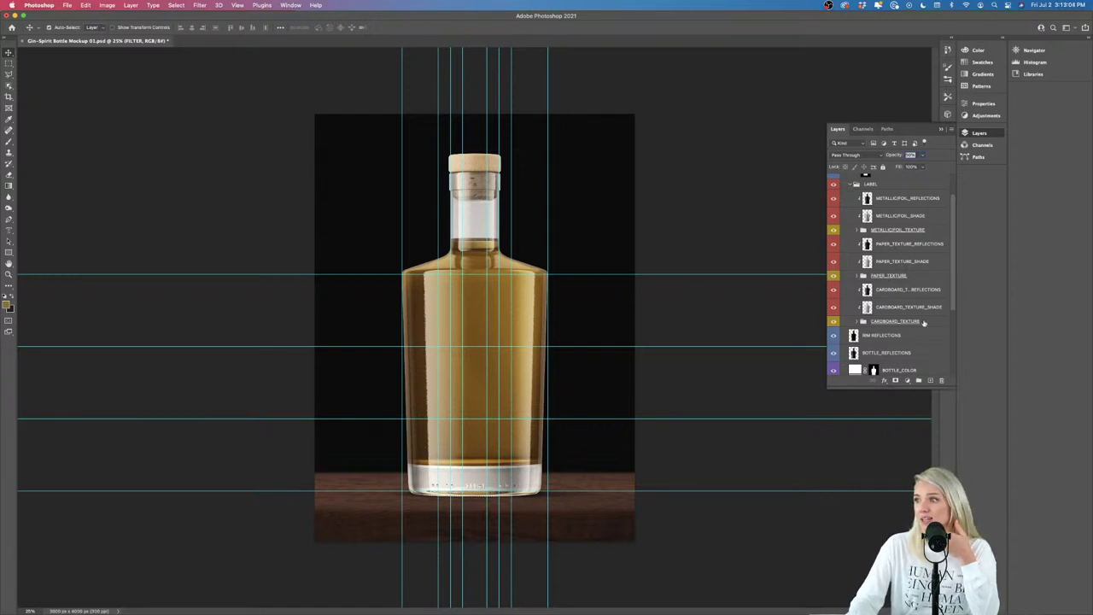
{"action": "scroll", "coordinate": [917, 305], "scroll_direction": "down", "scroll_amount": 3}
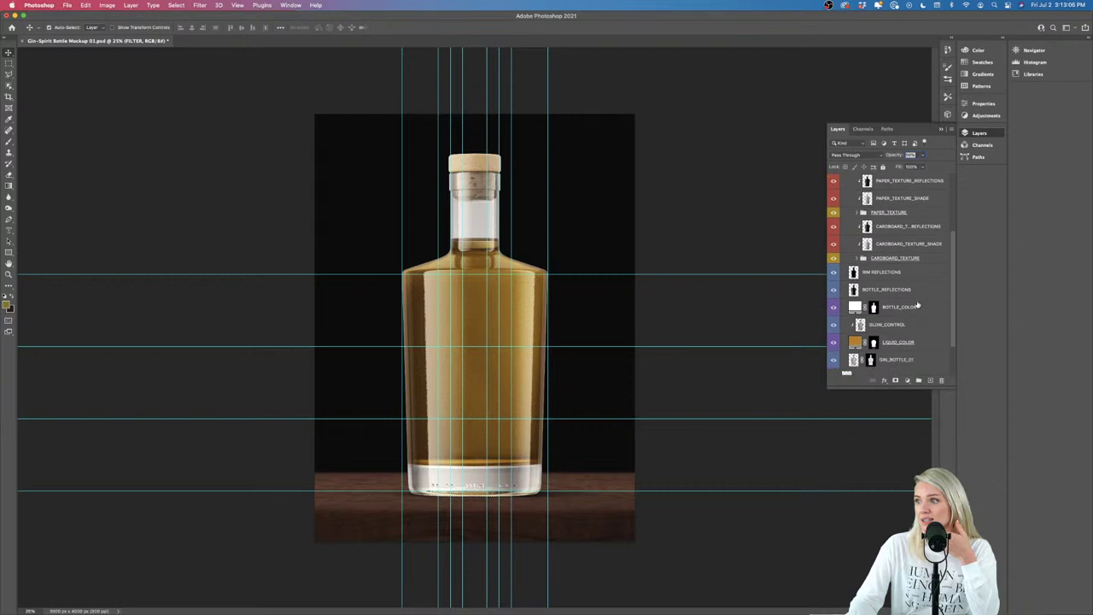
{"action": "left_click", "coordinate": [857, 239]}
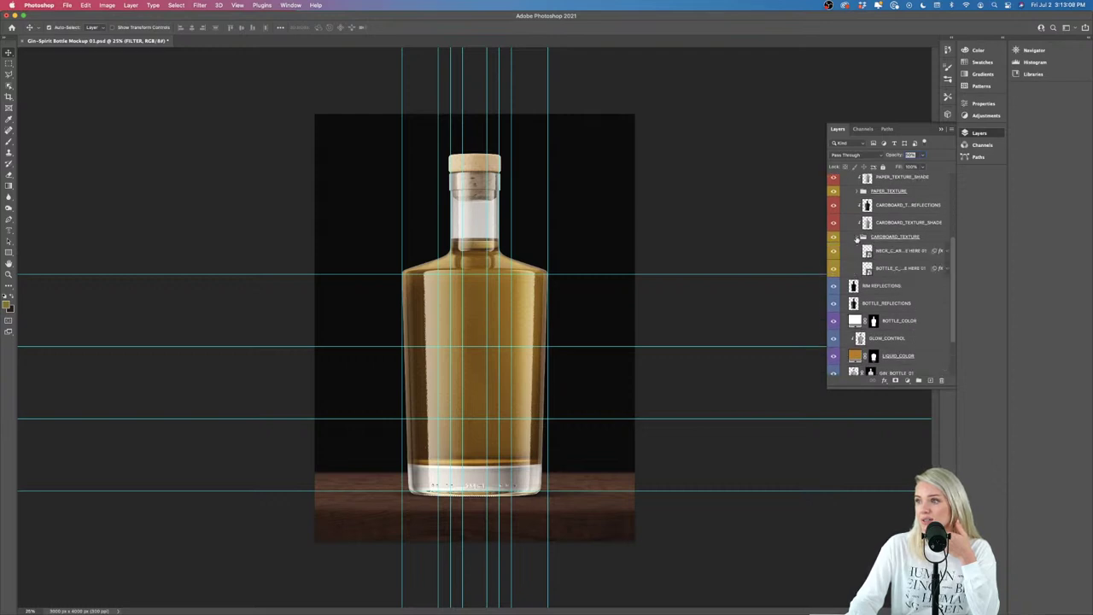
{"action": "left_click", "coordinate": [857, 239]}
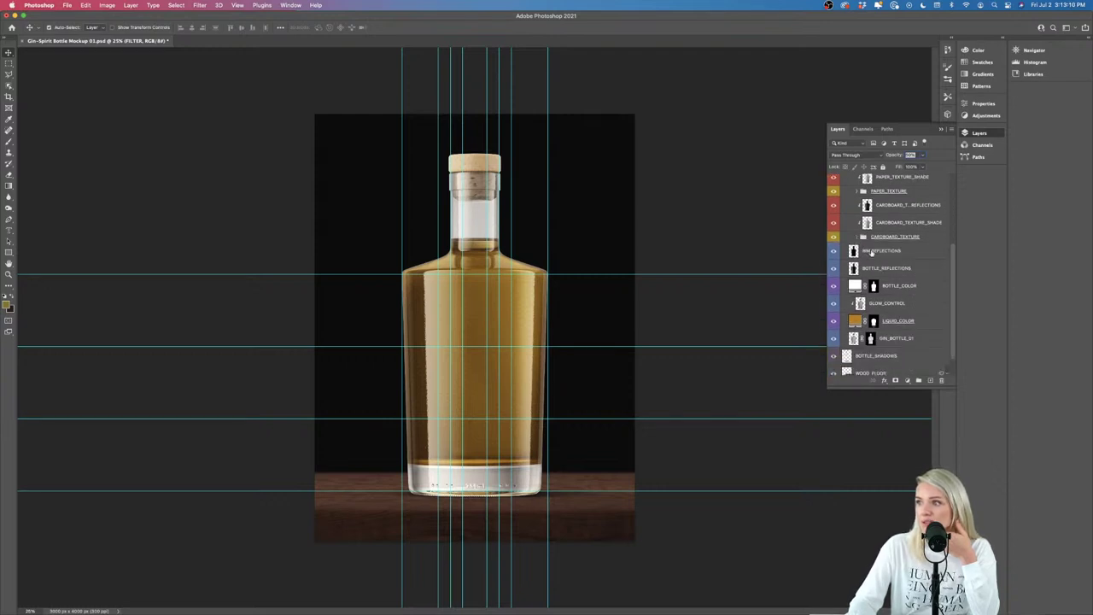
{"action": "scroll", "coordinate": [903, 291], "scroll_direction": "down", "scroll_amount": 1}
{"action": "scroll", "coordinate": [903, 291], "scroll_direction": "down", "scroll_amount": 1}
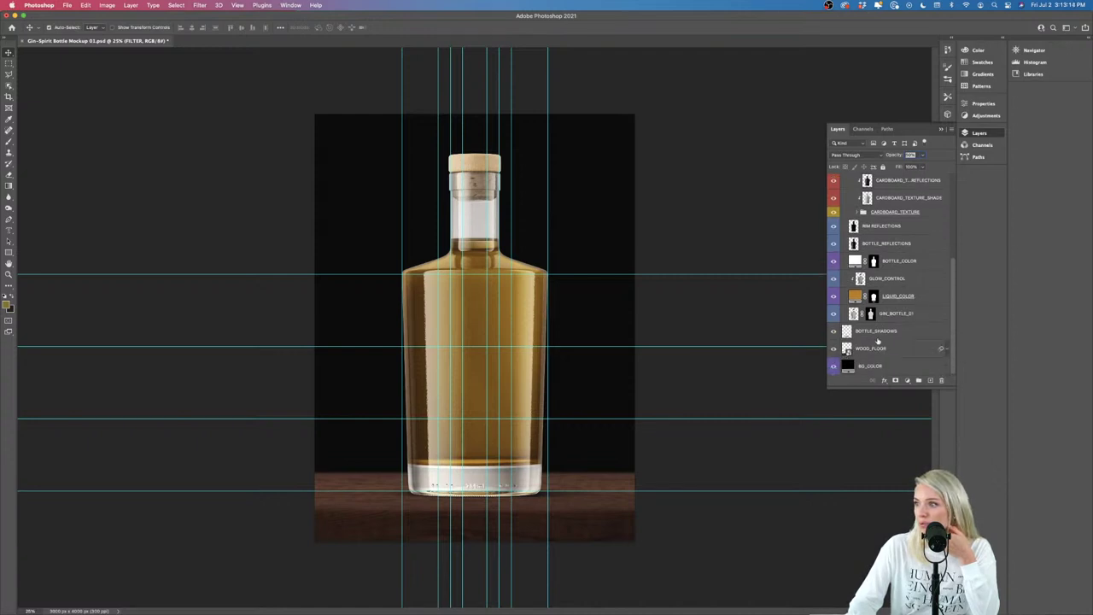
{"action": "scroll", "coordinate": [910, 312], "scroll_direction": "up", "scroll_amount": 2}
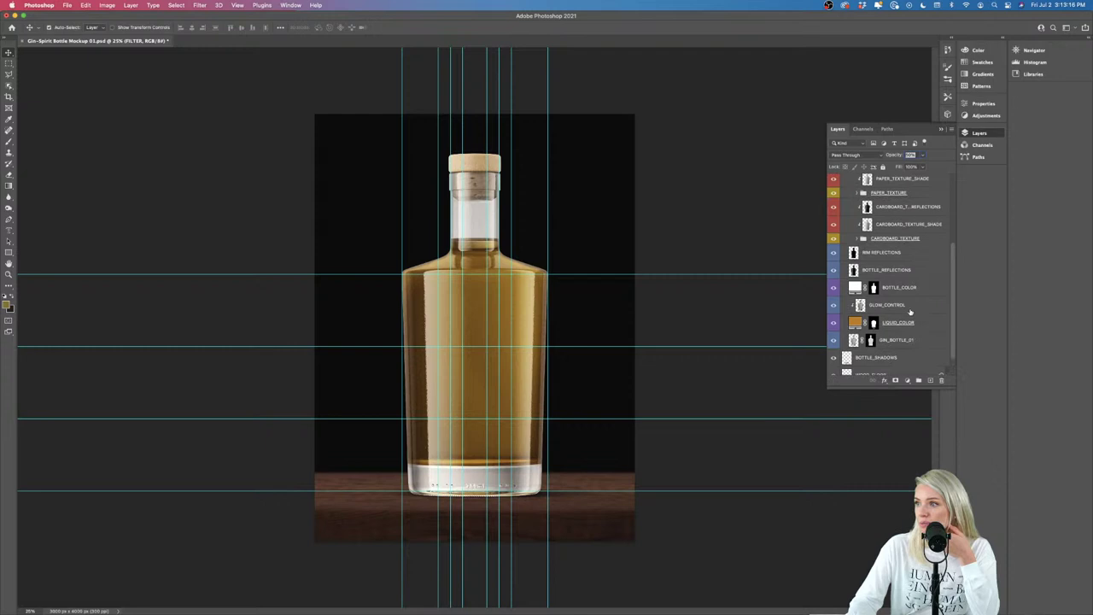
{"action": "scroll", "coordinate": [910, 312], "scroll_direction": "up", "scroll_amount": 8}
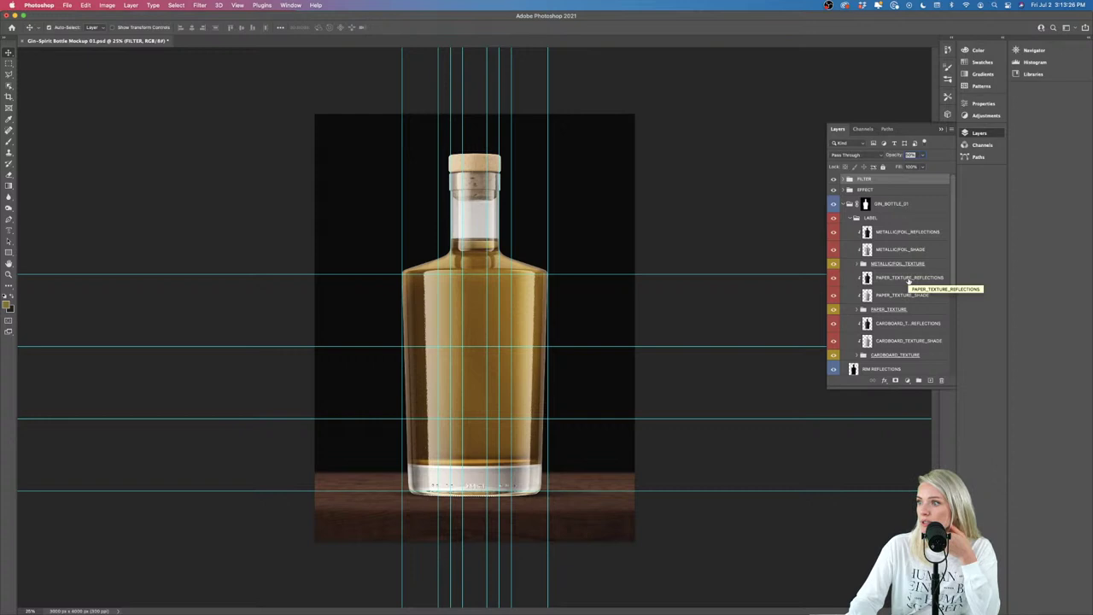
{"action": "scroll", "coordinate": [908, 282], "scroll_direction": "down", "scroll_amount": 3}
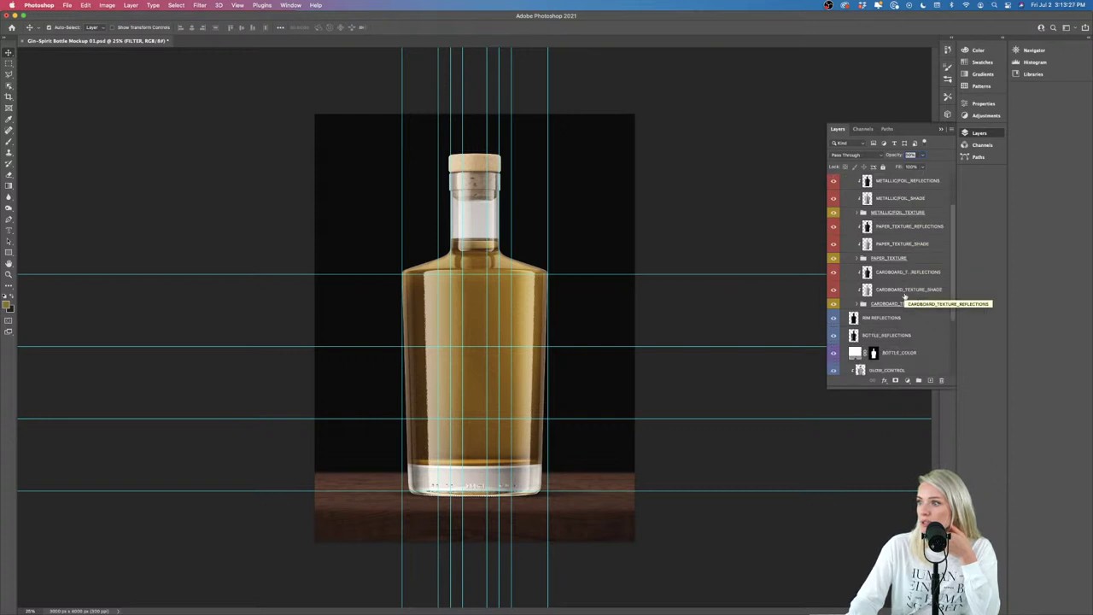
Step: Expand the PAPER_TEXTURE group and open the contents of its bottle artwork smart object
{"action": "left_click", "coordinate": [857, 257]}
{"action": "scroll", "coordinate": [888, 265], "scroll_direction": "down", "scroll_amount": 2}
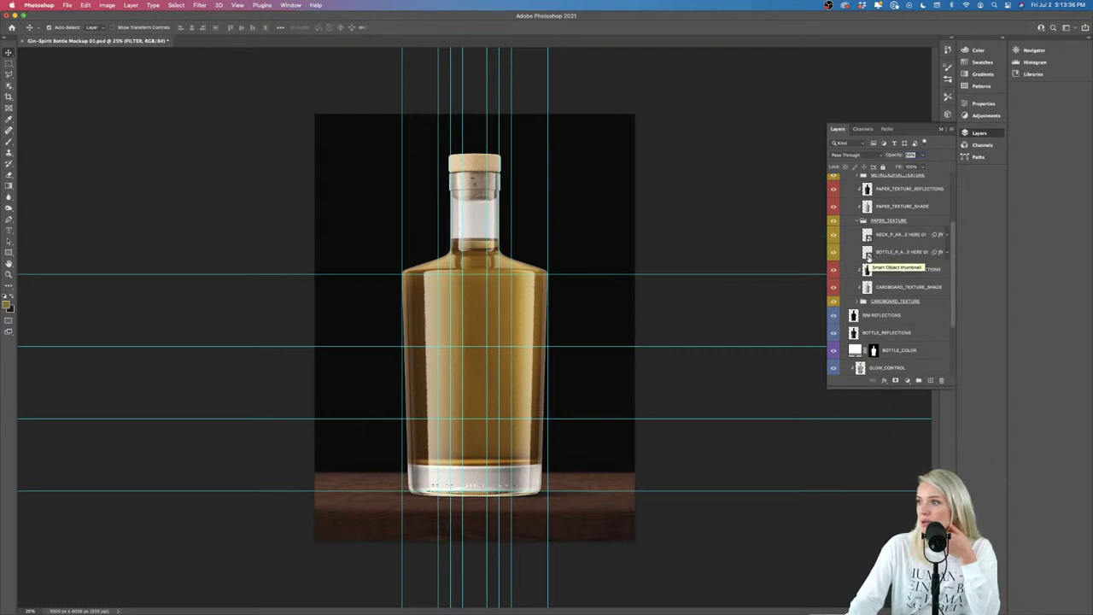
{"action": "double_click", "coordinate": [866, 252]}
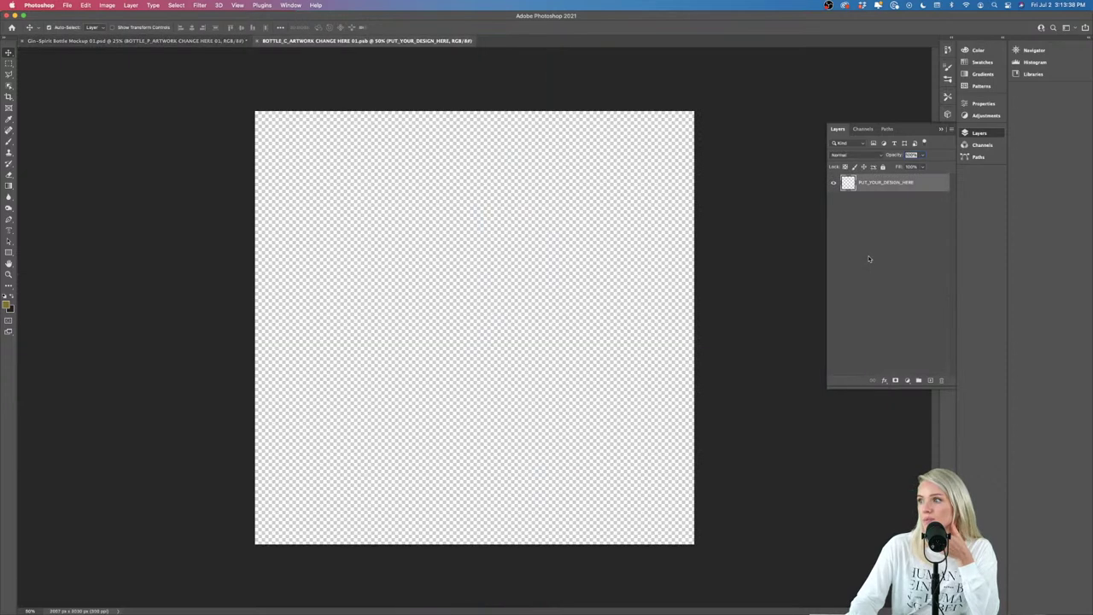
Step: Switch to Illustrator and remove the word ARTISANAL from the cream label's tagline
{"action": "mouse_move", "coordinate": [515, 610]}
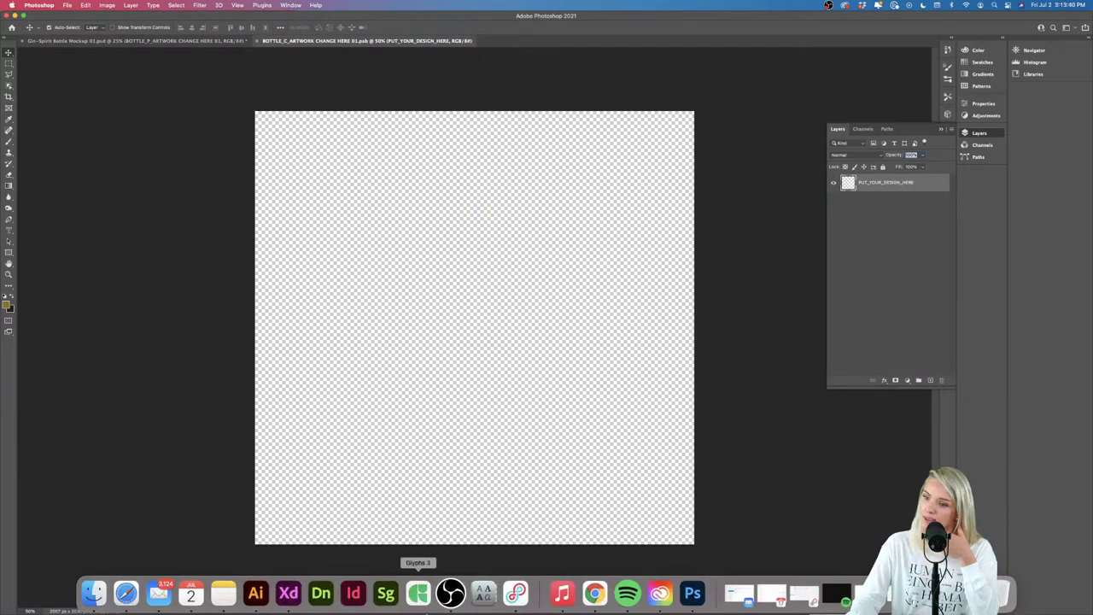
{"action": "left_click", "coordinate": [256, 594]}
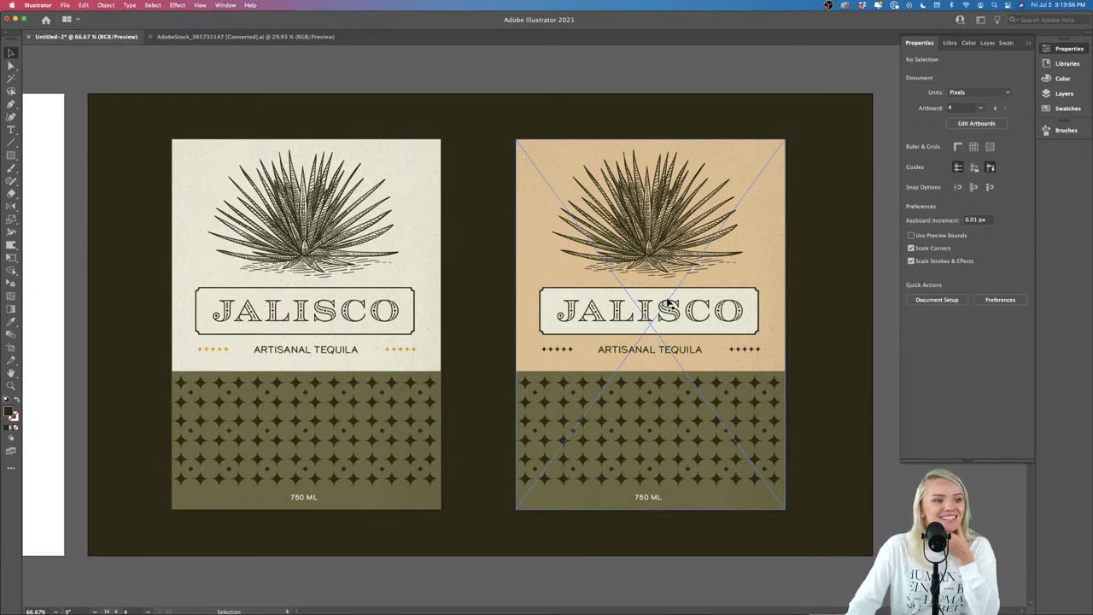
{"action": "left_click", "coordinate": [305, 354]}
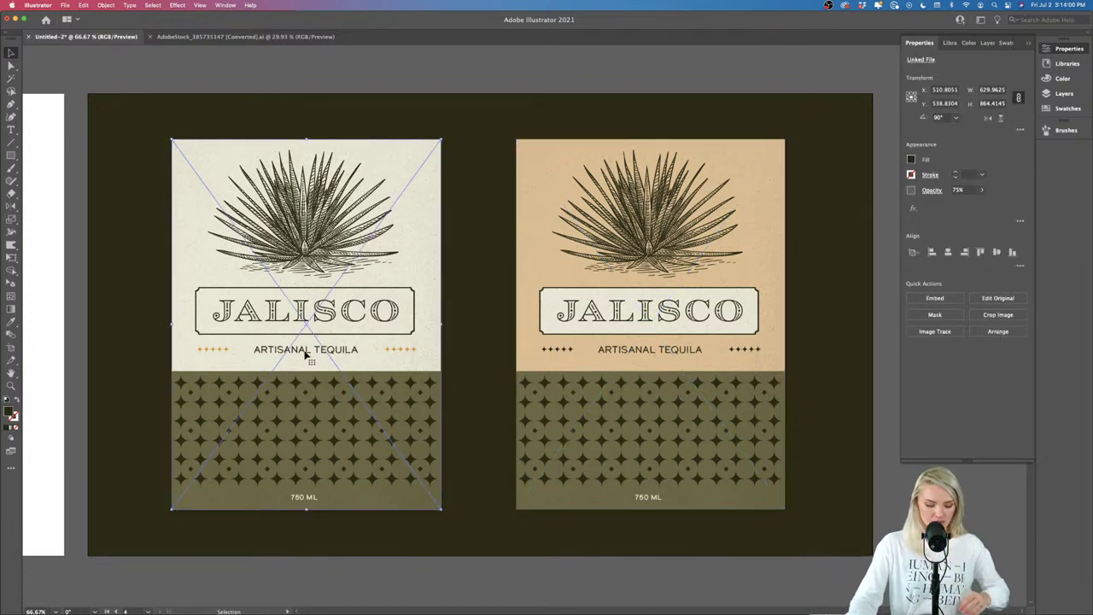
{"action": "double_click", "coordinate": [306, 353]}
{"action": "triple_click", "coordinate": [306, 352]}
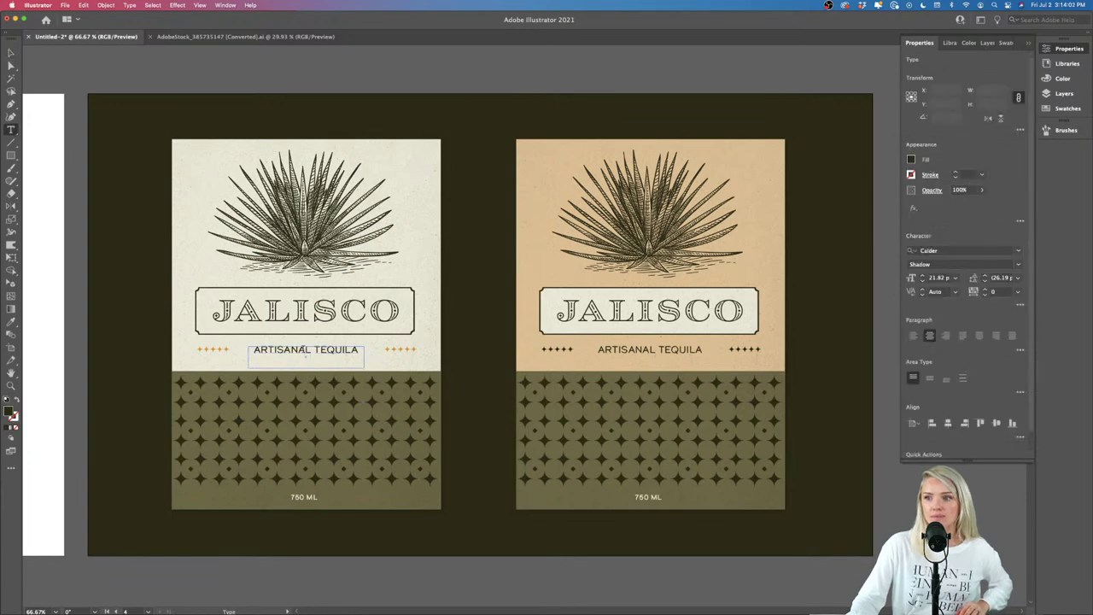
{"action": "key", "text": "super+equal"}
{"action": "key", "text": "super+equal"}
{"action": "key", "text": "super+equal"}
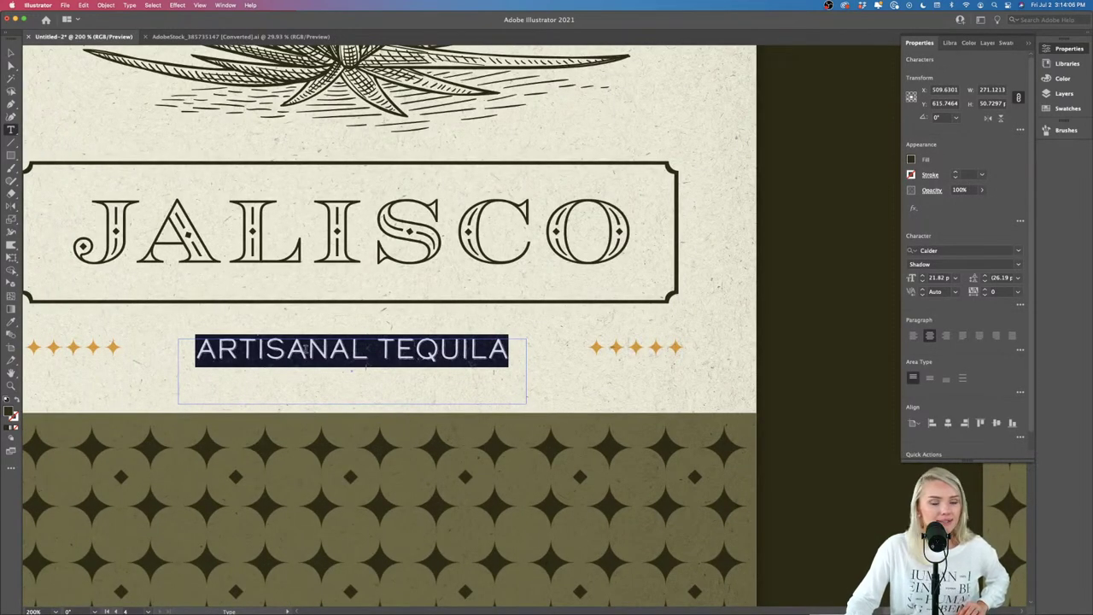
{"action": "left_click", "coordinate": [350, 350]}
{"action": "left_click_drag", "start_coordinate": [376, 350], "coordinate": [196, 350]}
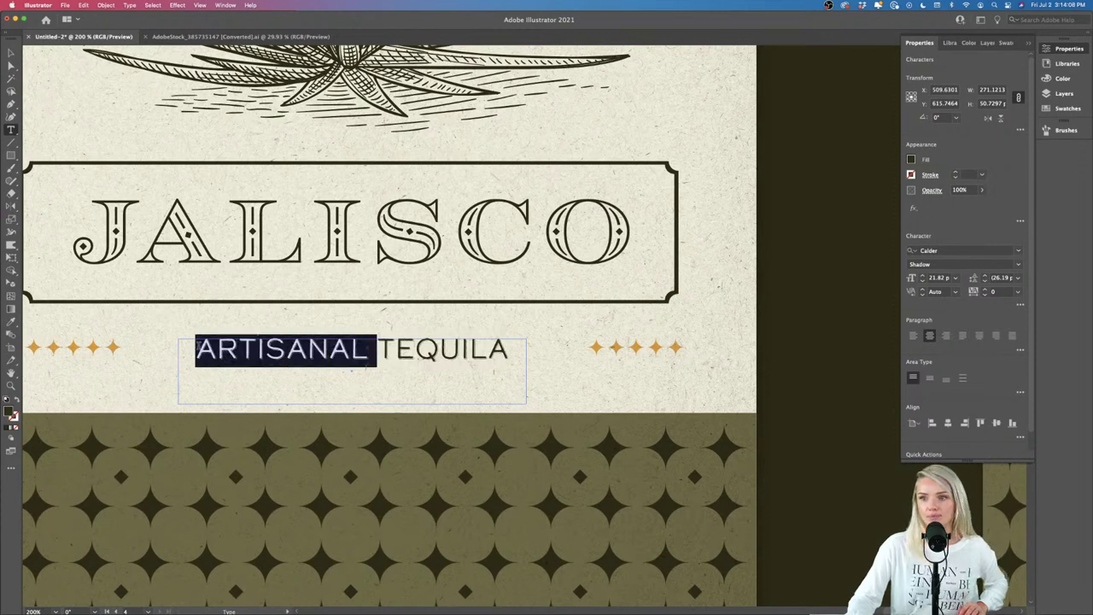
{"action": "key", "text": "BackSpace"}
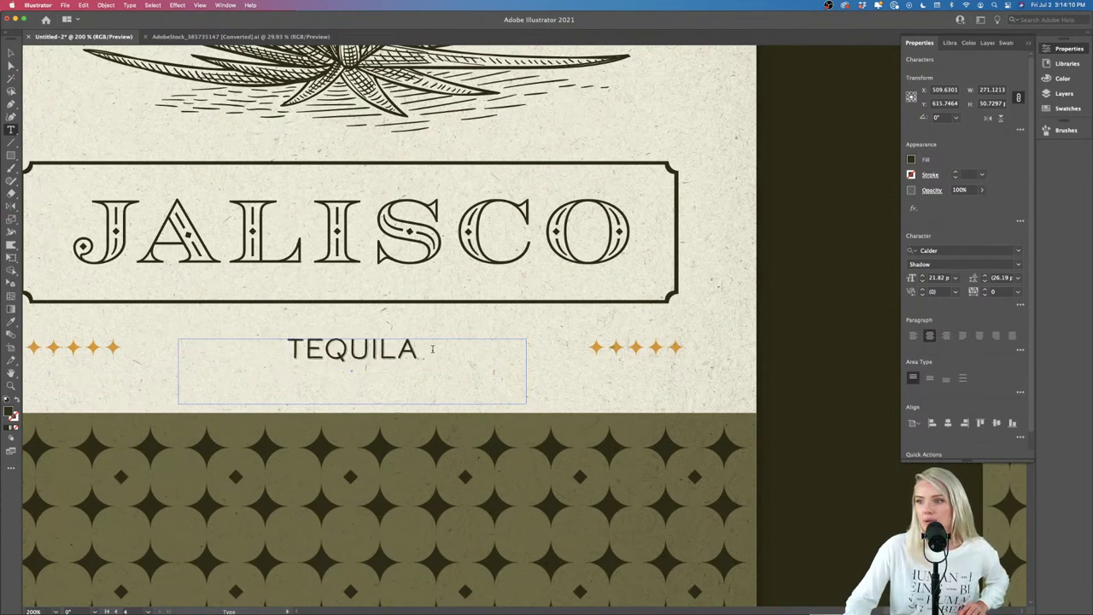
Step: Add ARTESANAL after TEQUILA in the cream label's tagline
{"action": "left_click", "coordinate": [432, 348]}
{"action": "type", "text": "AR"}
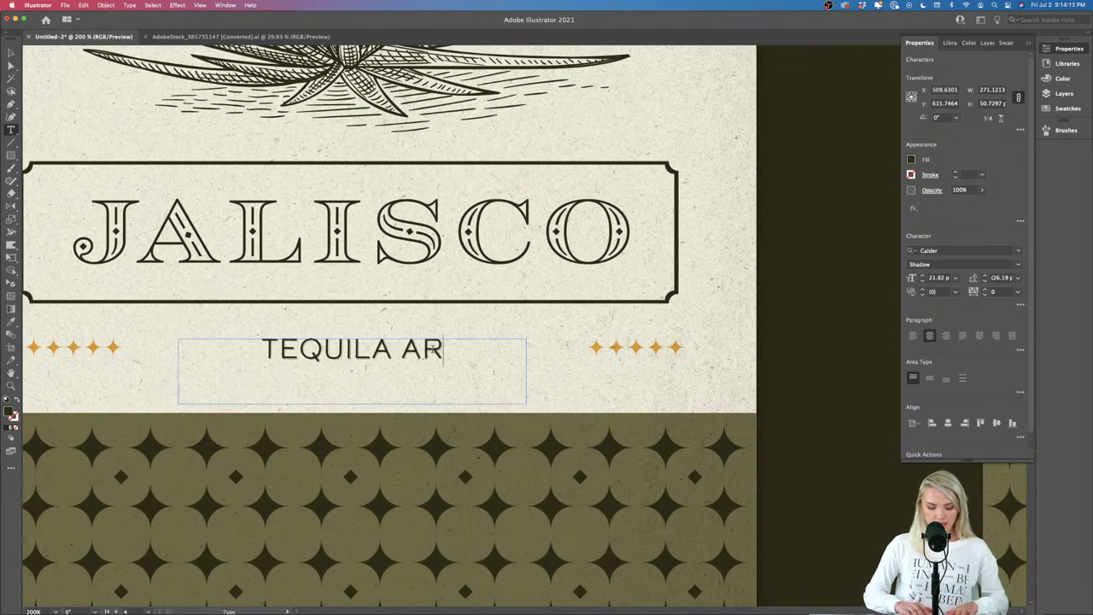
{"action": "type", "text": "TESANAL"}
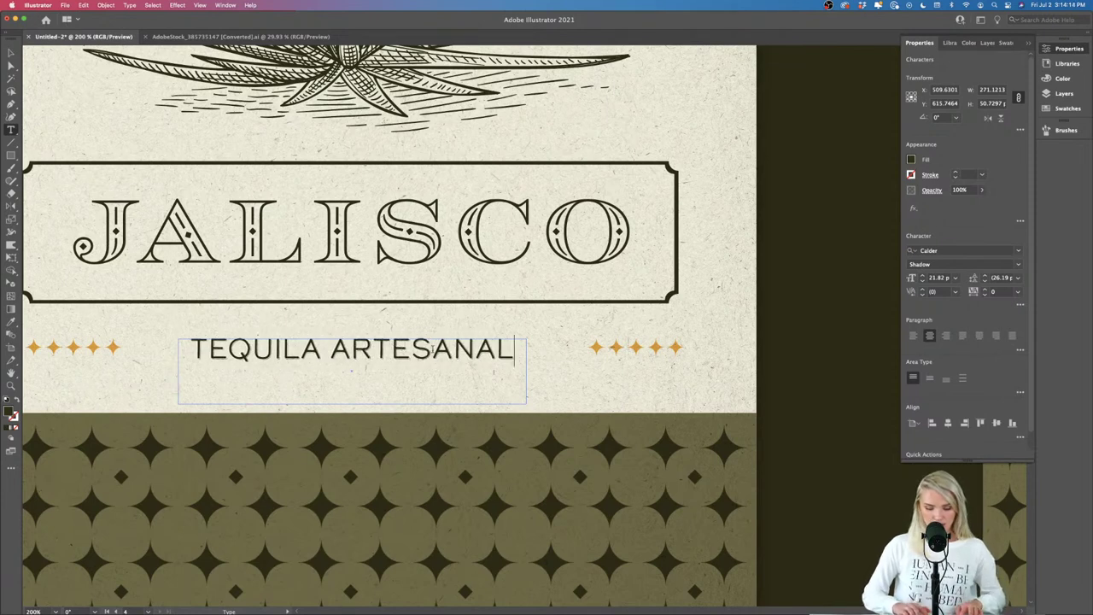
{"action": "left_click", "coordinate": [11, 53]}
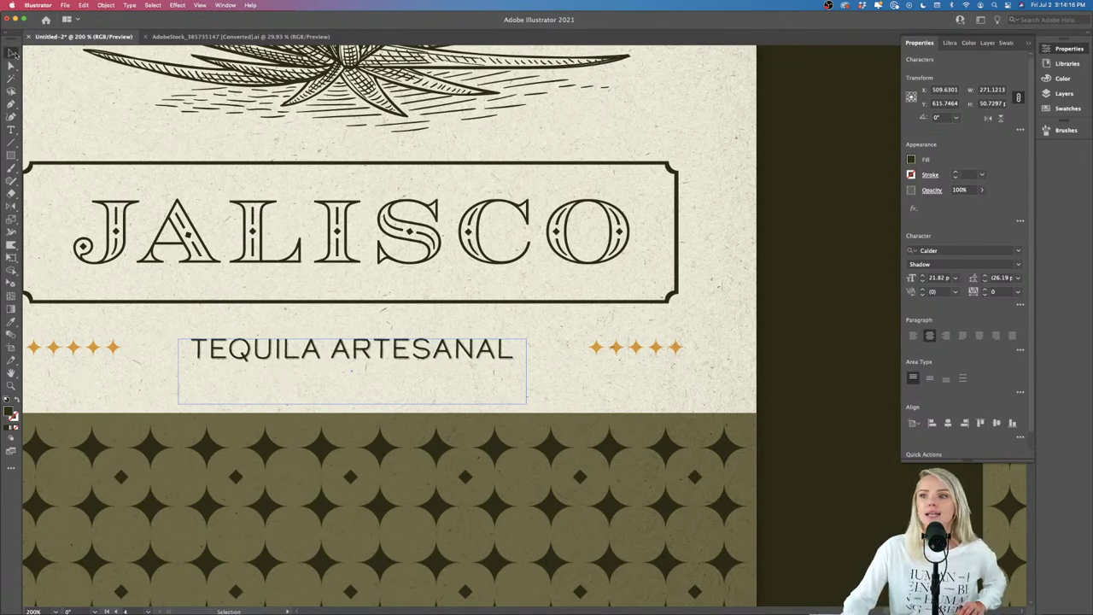
Step: Delete the word ARTISANAL from the tan label's tagline
{"action": "key", "text": "super+minus"}
{"action": "key", "text": "super+minus"}
{"action": "key", "text": "super+minus"}
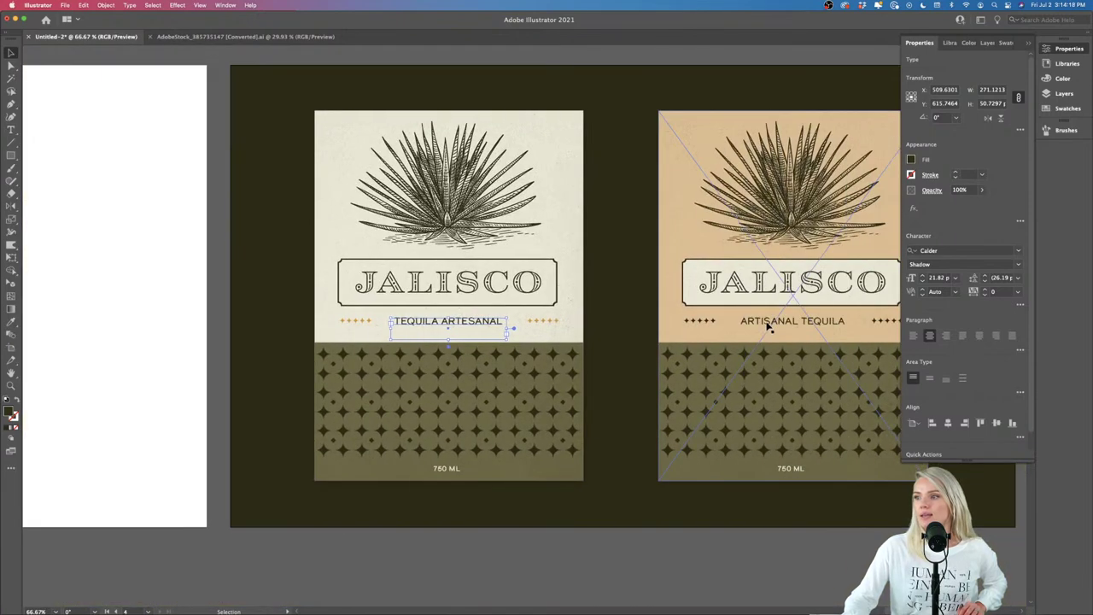
{"action": "left_click", "coordinate": [792, 327]}
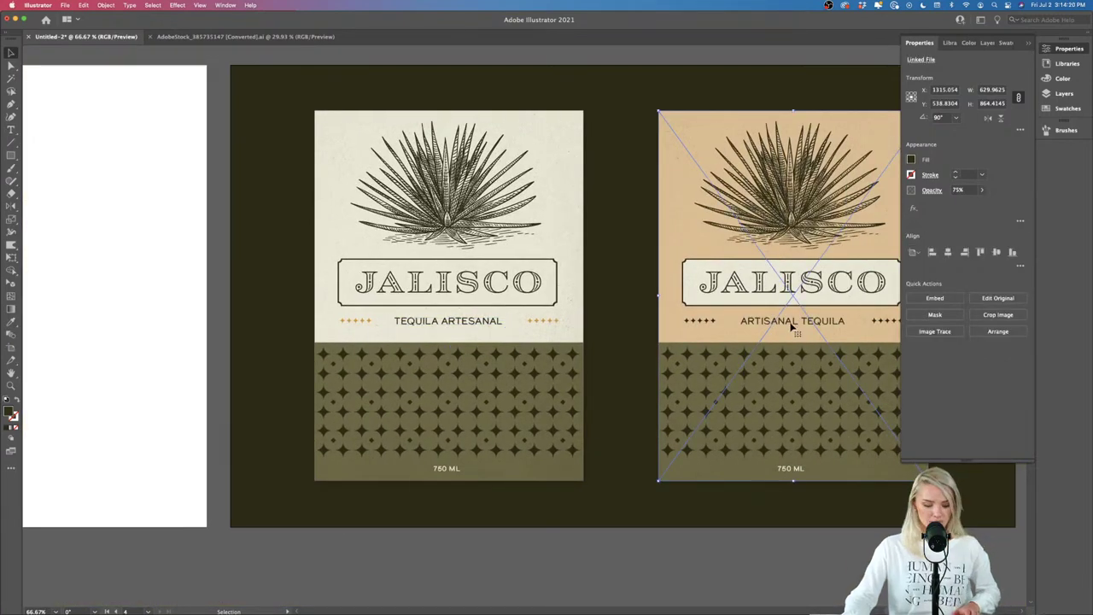
{"action": "key", "text": "super+shift+a"}
{"action": "key", "text": "super+plus"}
{"action": "key", "text": "super+plus"}
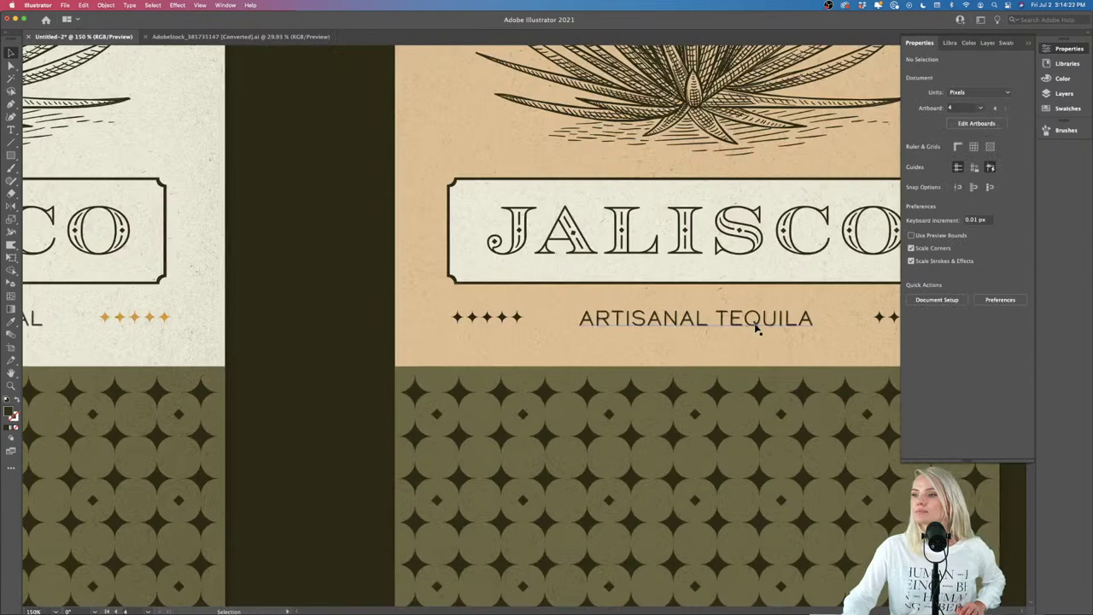
{"action": "scroll", "coordinate": [756, 329], "scroll_direction": "right", "scroll_amount": 2}
{"action": "double_click", "coordinate": [619, 316]}
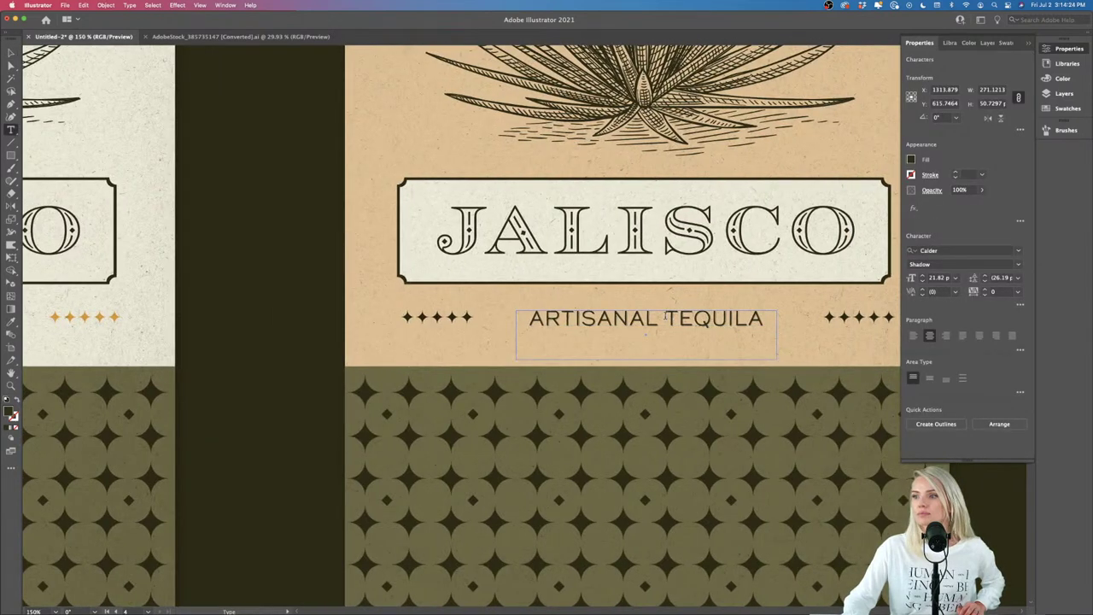
{"action": "left_click_drag", "start_coordinate": [667, 316], "coordinate": [515, 317]}
{"action": "key", "text": "BackSpace"}
Step: Complete the tan label's tagline as TEQUILA ARTESANAL, matching the wording on the cream label
{"action": "key", "text": "Right"}
{"action": "key", "text": "Right"}
{"action": "key", "text": "Right"}
{"action": "key", "text": "Right"}
{"action": "key", "text": "Right"}
{"action": "key", "text": "Right"}
{"action": "key", "text": "Right"}
{"action": "type", "text": "ARTE"}
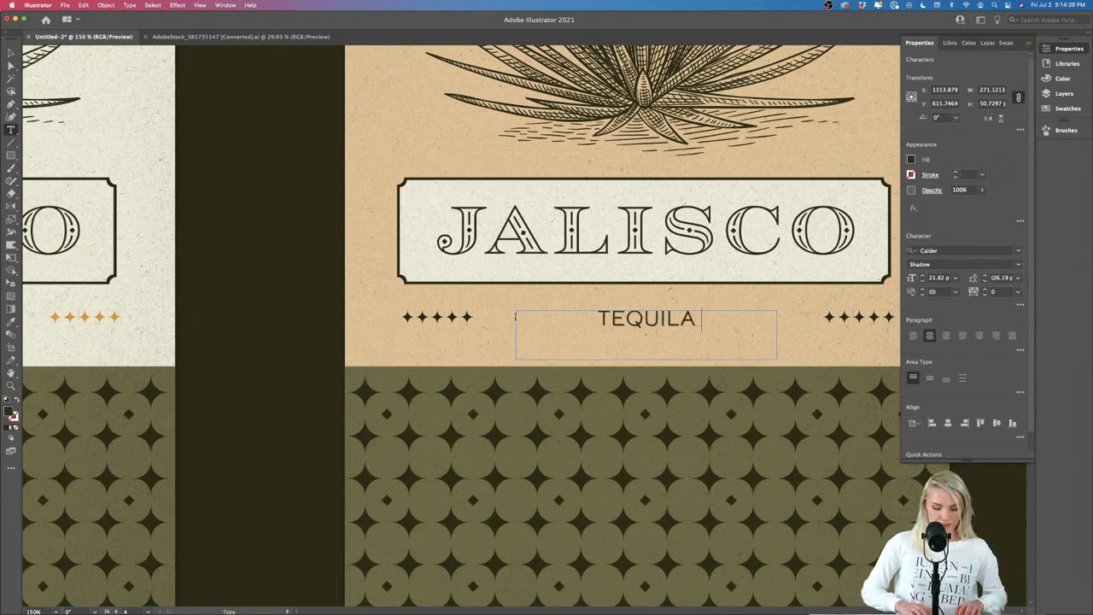
{"action": "scroll", "coordinate": [525, 318], "scroll_direction": "left", "scroll_amount": 3}
{"action": "scroll", "coordinate": [528, 319], "scroll_direction": "left", "scroll_amount": 3}
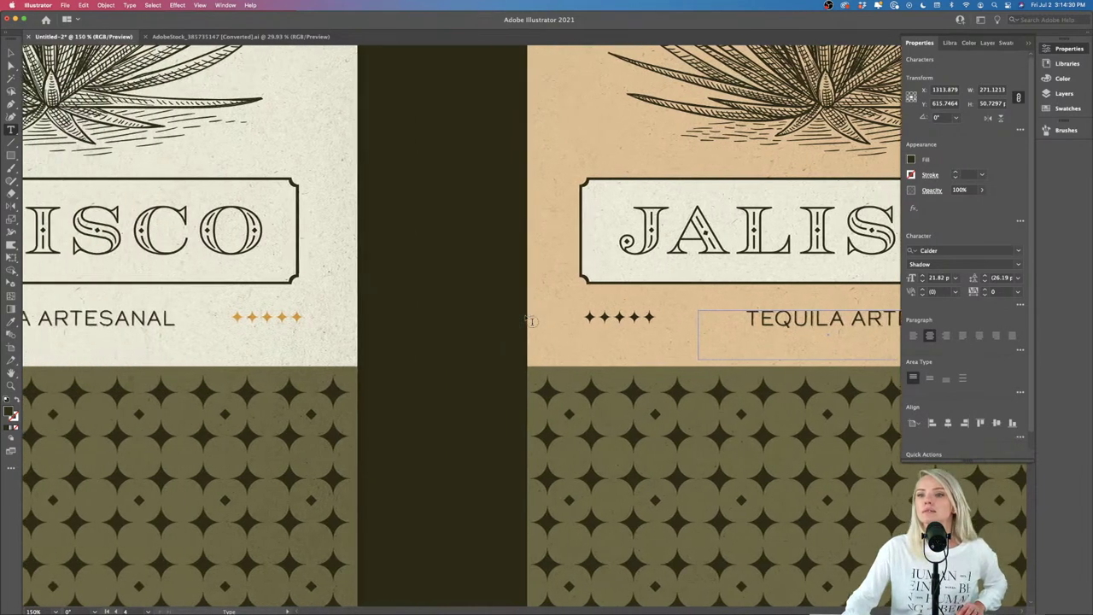
{"action": "scroll", "coordinate": [527, 318], "scroll_direction": "right", "scroll_amount": 5}
{"action": "type", "text": "SANAL"}
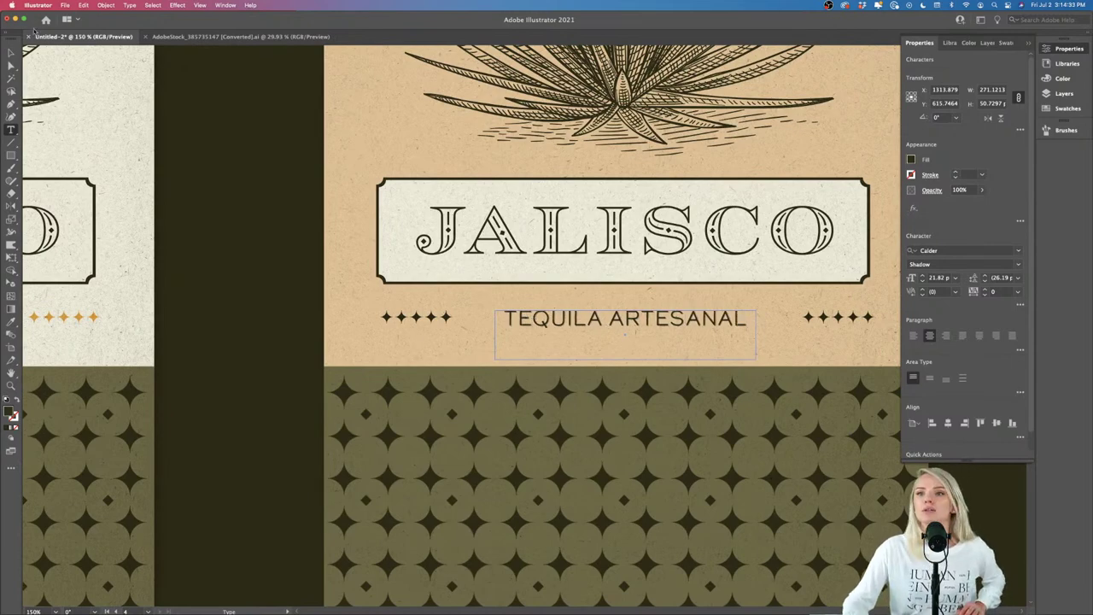
{"action": "key", "text": "Escape"}
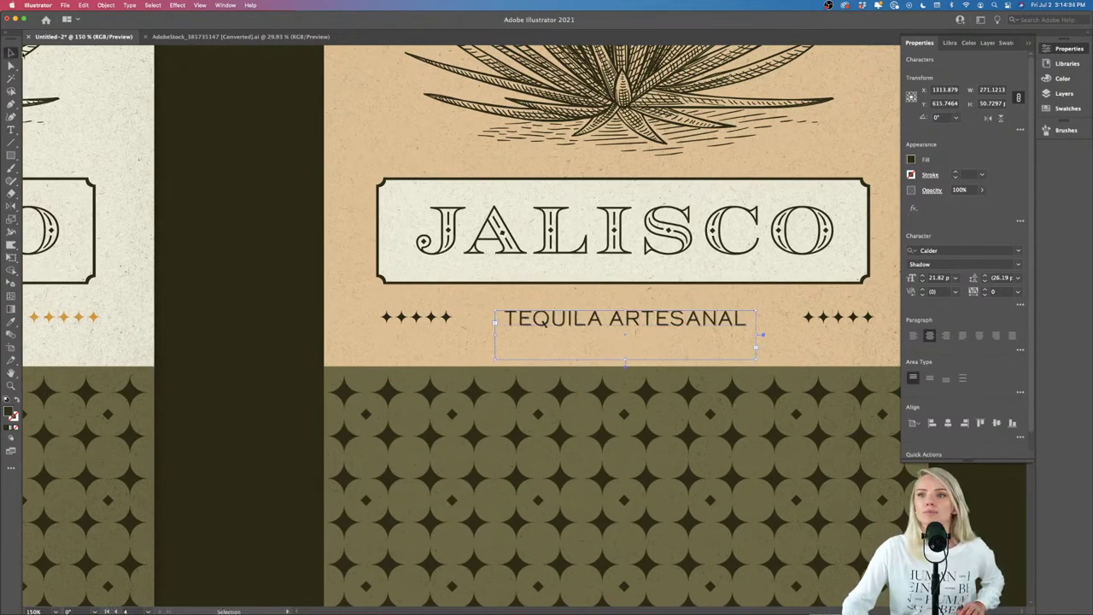
Step: Select and copy all of the cream Jalisco label's artwork, leaving out its linked paper texture image
{"action": "key", "text": "super+minus"}
{"action": "key", "text": "super+minus"}
{"action": "key", "text": "super+minus"}
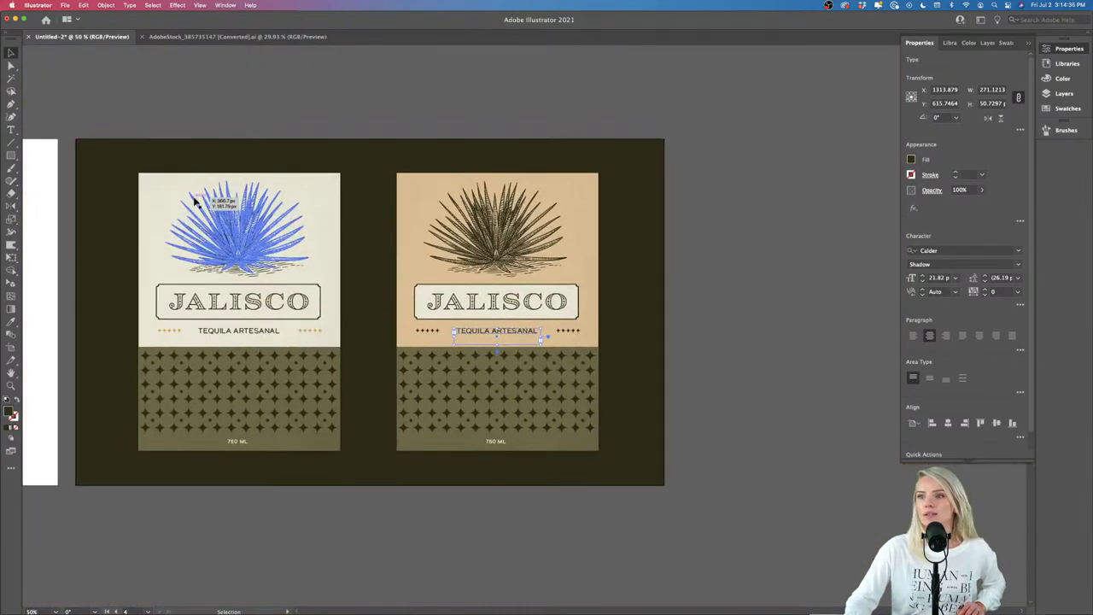
{"action": "left_click", "coordinate": [360, 124]}
{"action": "scroll", "coordinate": [359, 125], "scroll_direction": "down", "scroll_amount": 1}
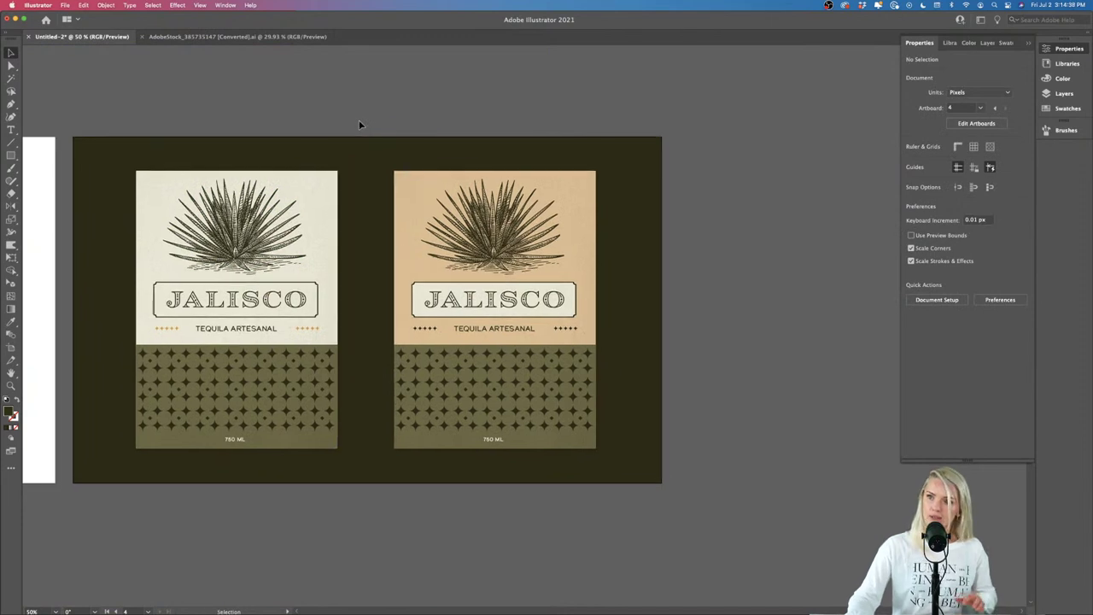
{"action": "scroll", "coordinate": [359, 125], "scroll_direction": "left", "scroll_amount": 5}
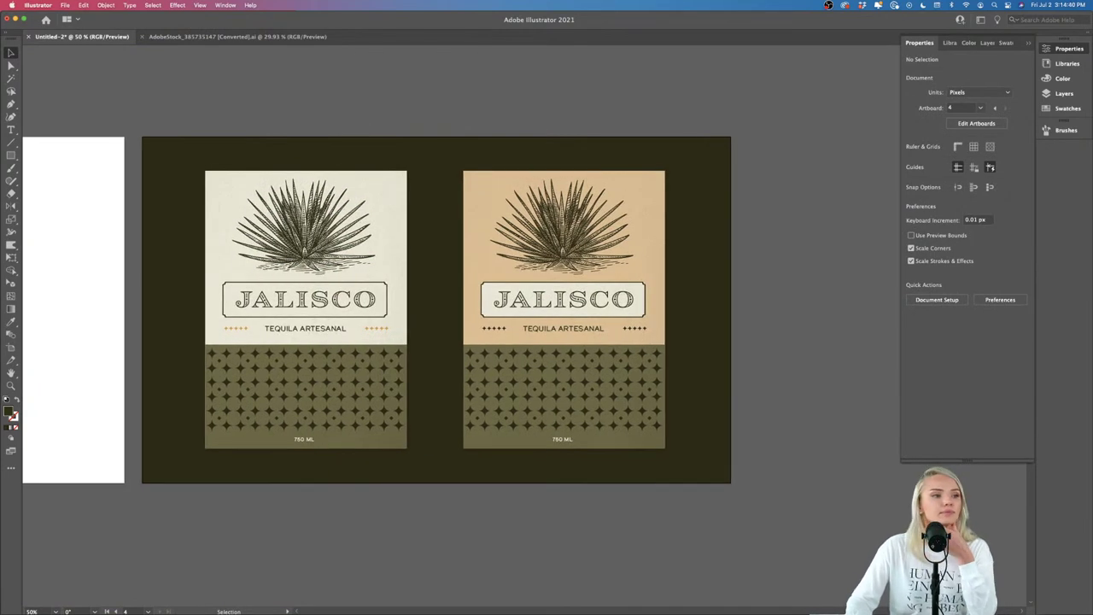
{"action": "scroll", "coordinate": [81, 354], "scroll_direction": "left", "scroll_amount": 5}
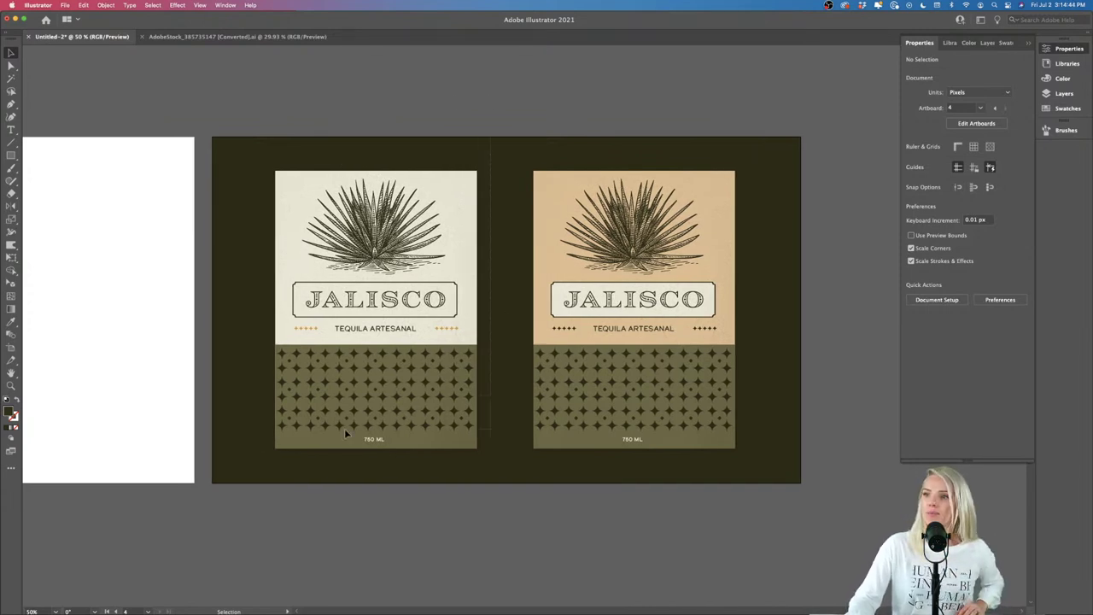
{"action": "left_click_drag", "start_coordinate": [253, 492], "coordinate": [360, 468]}
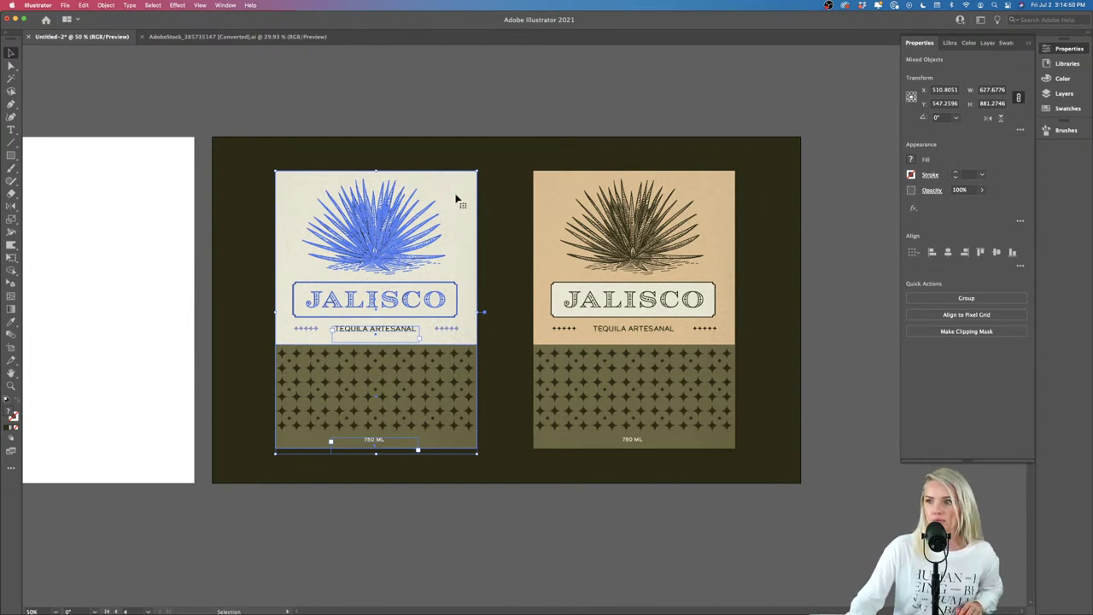
{"action": "left_click", "coordinate": [516, 83]}
{"action": "key", "text": "super+a"}
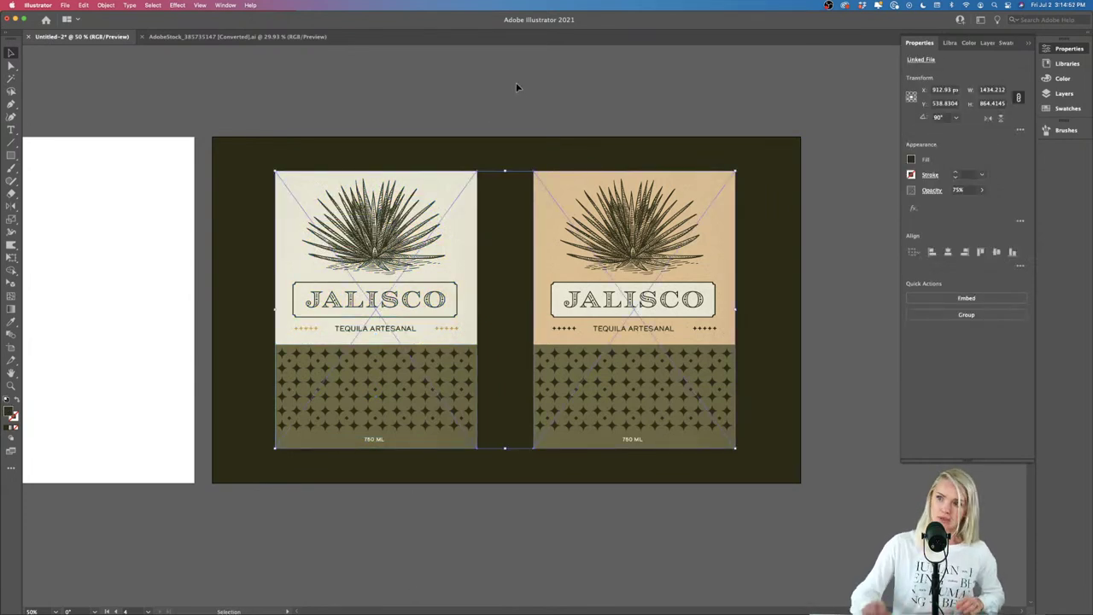
{"action": "left_click", "coordinate": [515, 84]}
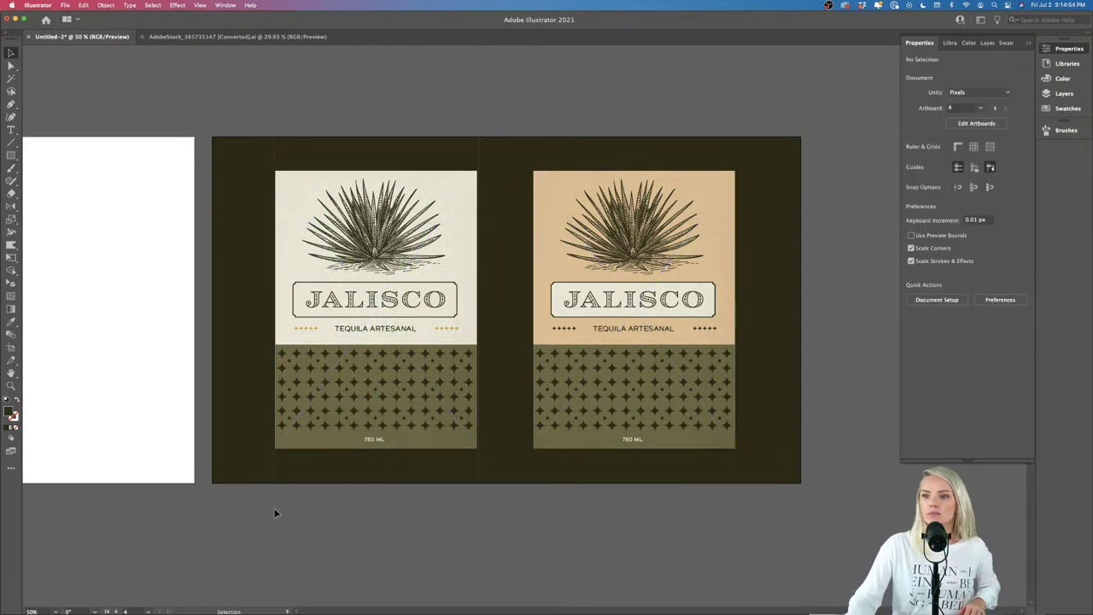
{"action": "left_click", "coordinate": [284, 440]}
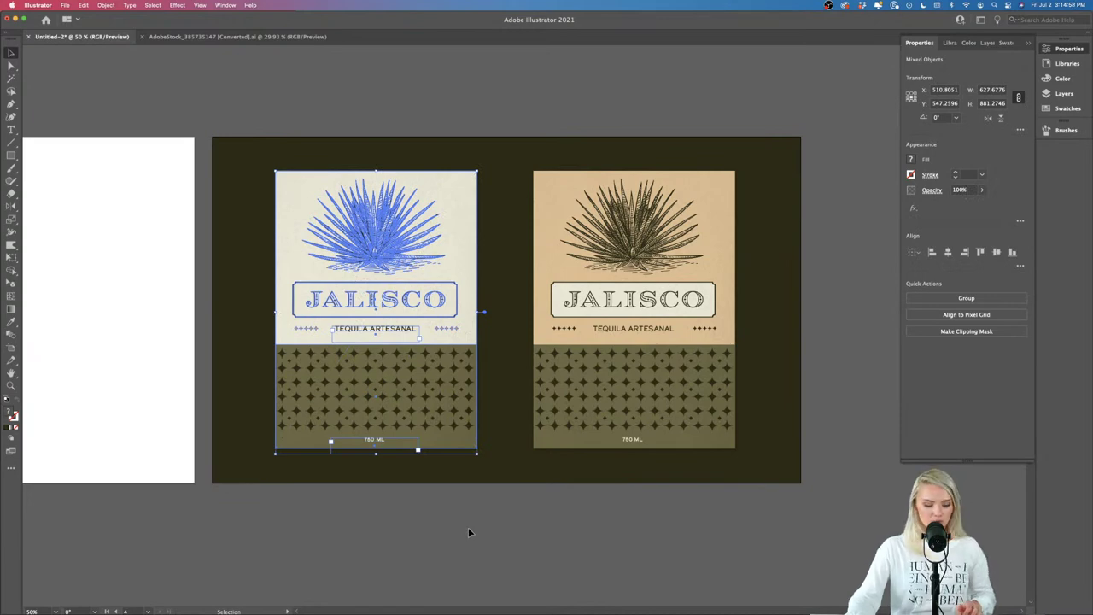
{"action": "key", "text": "a"}
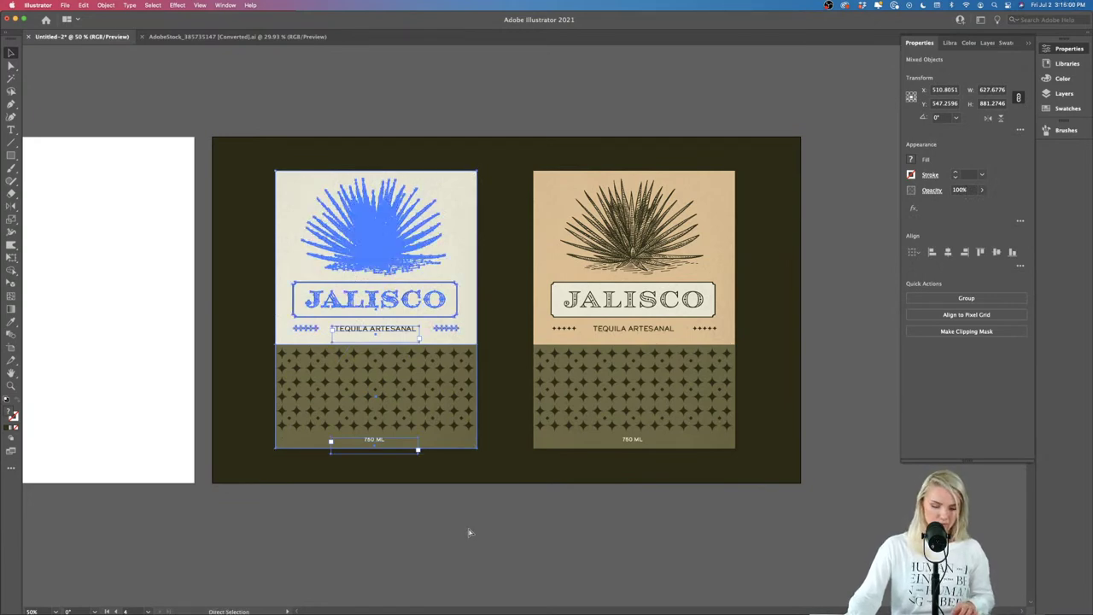
Step: Switch to Photoshop, paste the label as a Smart Object and scale it to about 56% to fill the canvas height
{"action": "left_click", "coordinate": [690, 595]}
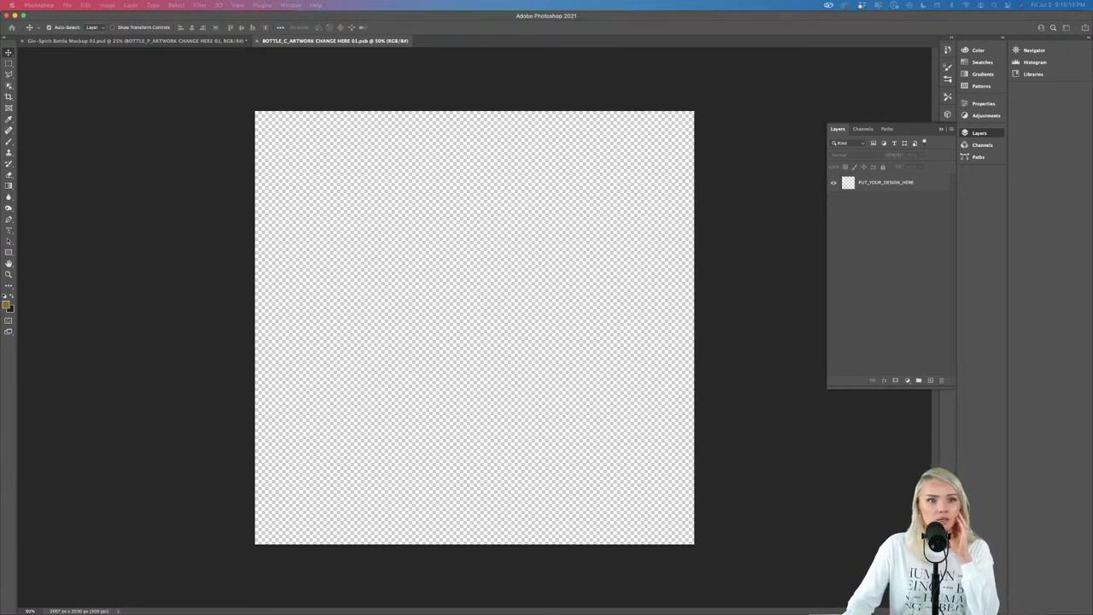
{"action": "left_click_drag", "start_coordinate": [624, 379], "coordinate": [623, 380]}
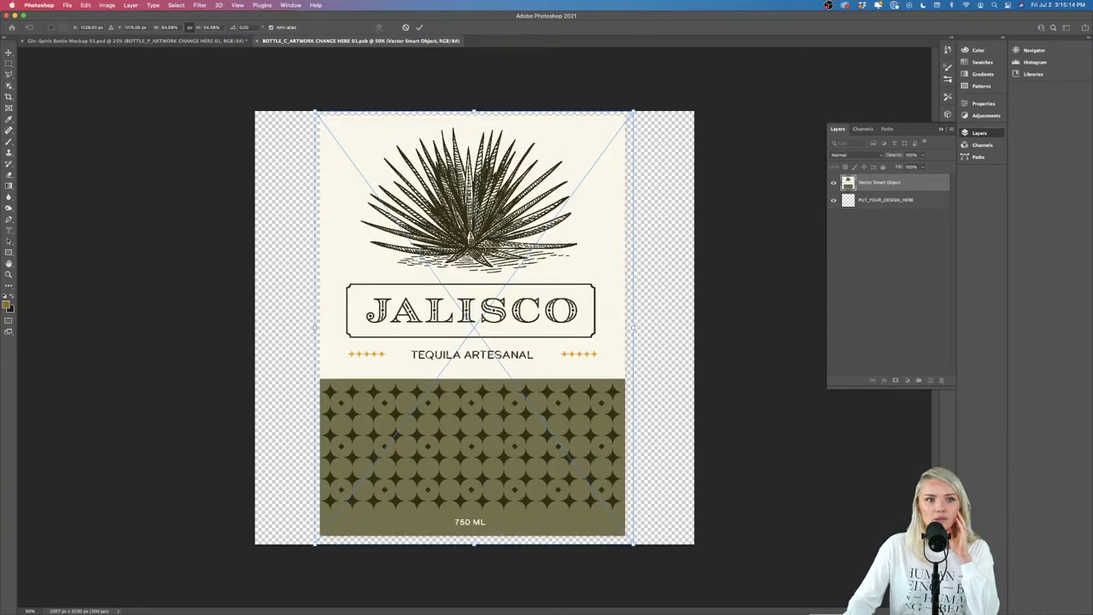
{"action": "left_click_drag", "start_coordinate": [437, 541], "coordinate": [473, 551]}
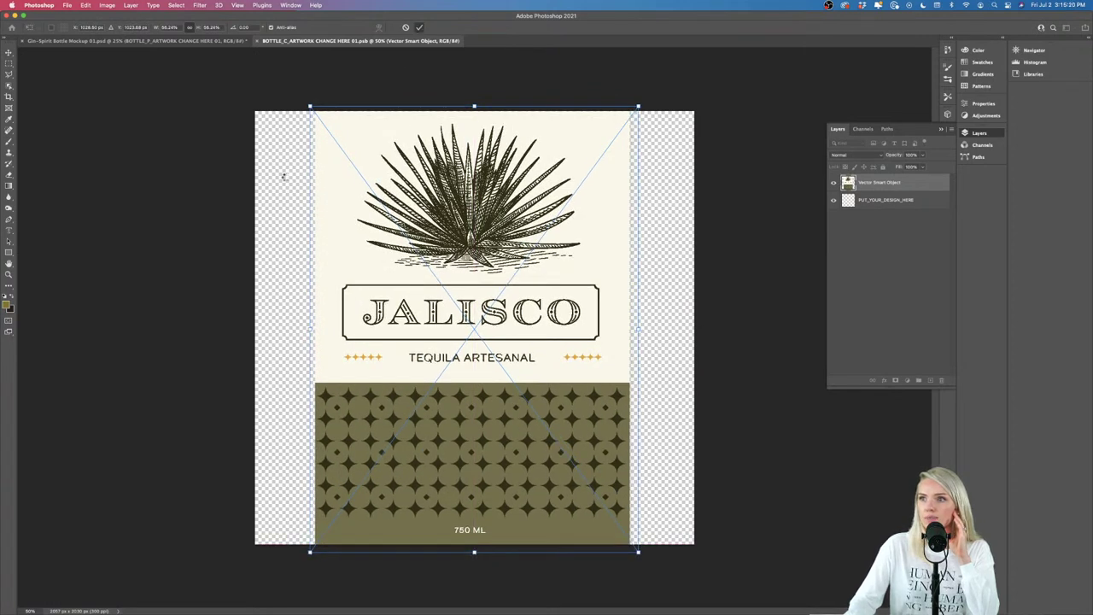
{"action": "key", "text": "Escape"}
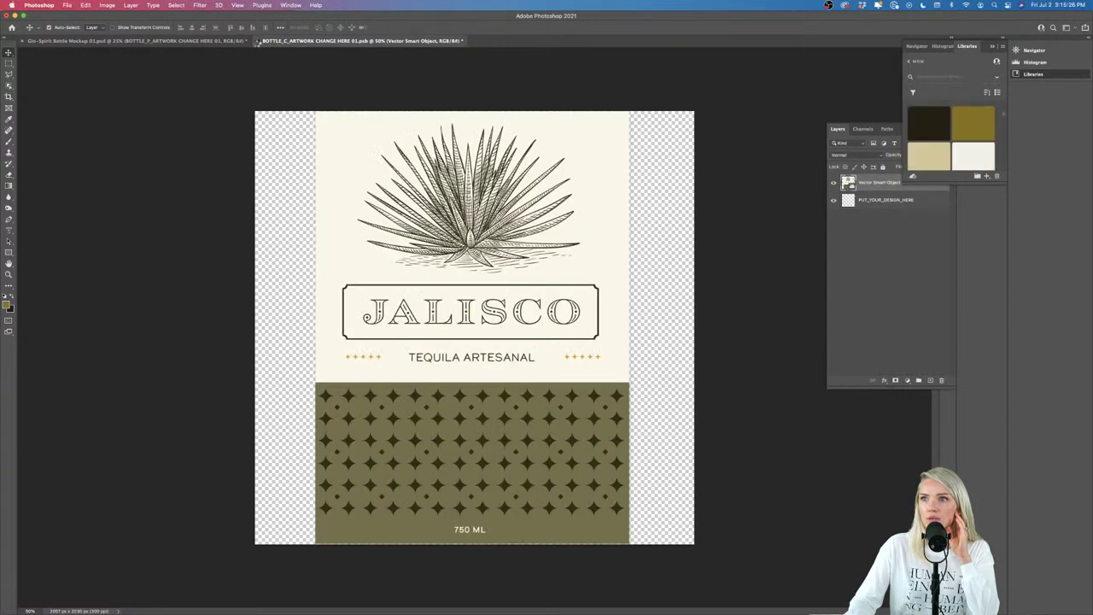
Step: Close the bottle artwork document and save its changes into the mockup
{"action": "left_click", "coordinate": [257, 41]}
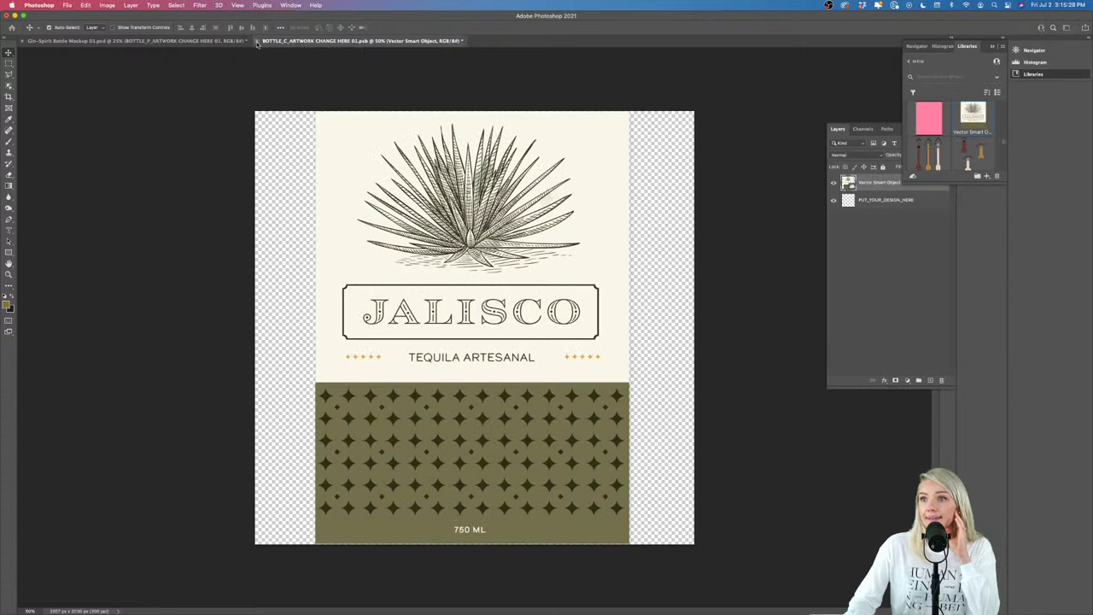
{"action": "left_click", "coordinate": [555, 213]}
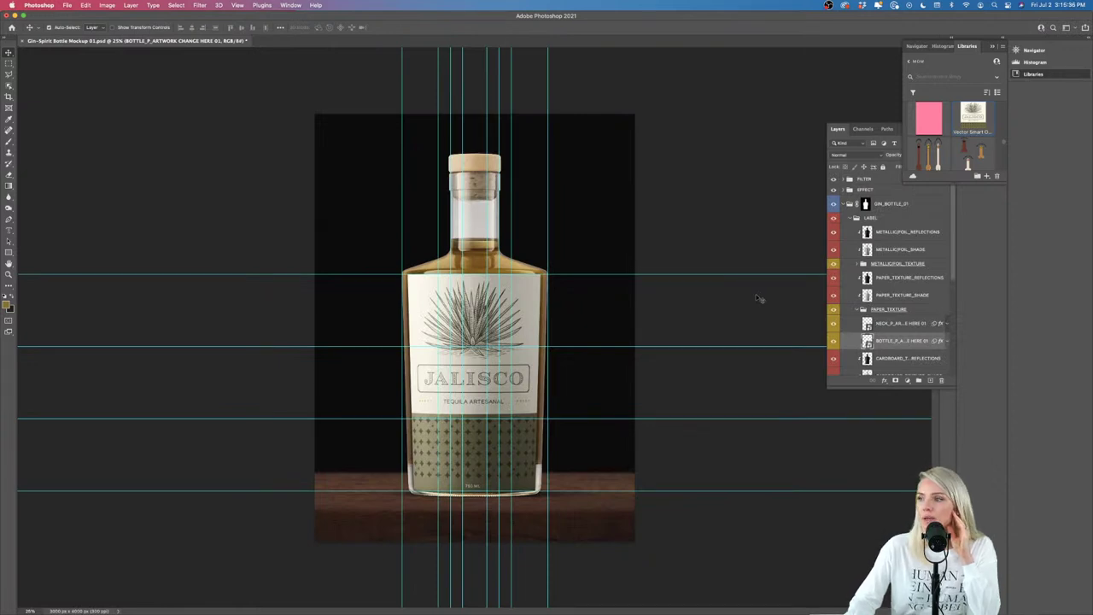
Step: Reopen the bottle artwork Smart Object, scale the label to about 46%, centre it vertically, and save it back into the mockup
{"action": "double_click", "coordinate": [867, 340]}
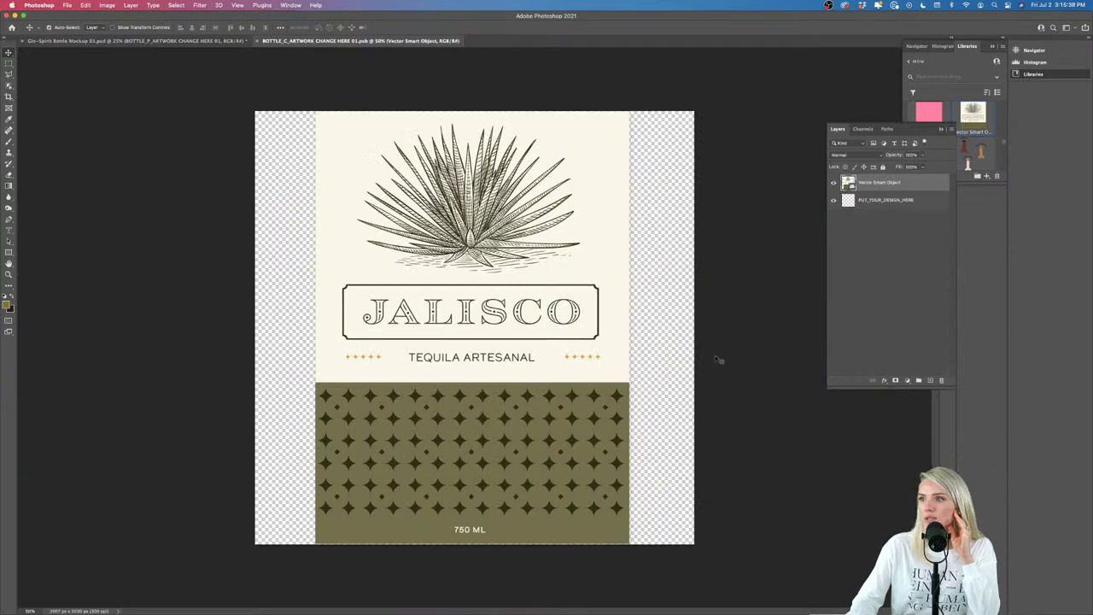
{"action": "key", "text": "super+t"}
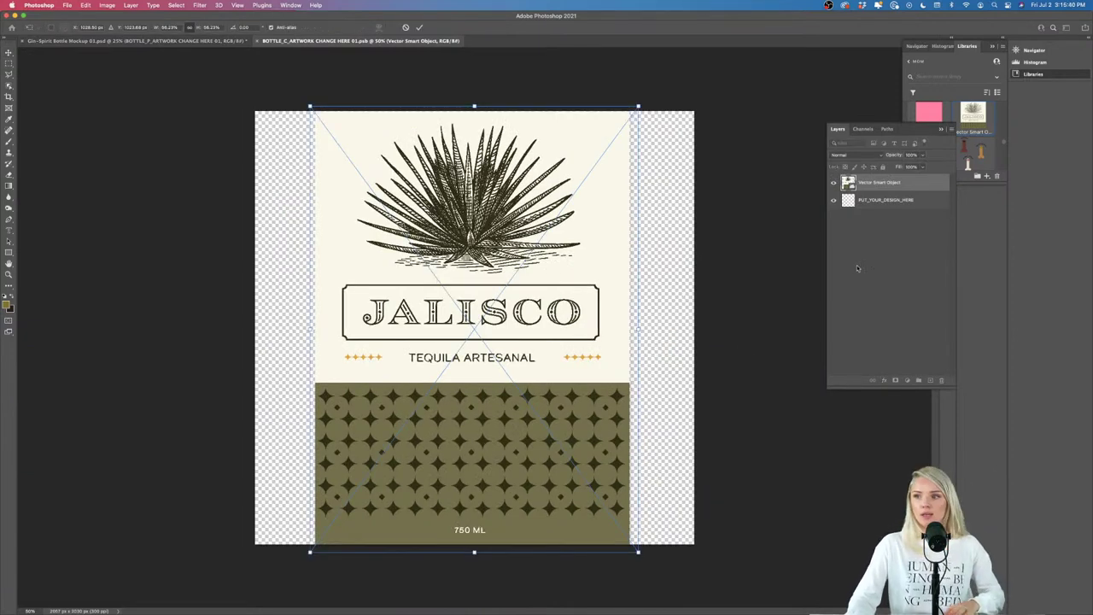
{"action": "left_click_drag", "start_coordinate": [474, 107], "coordinate": [474, 191]}
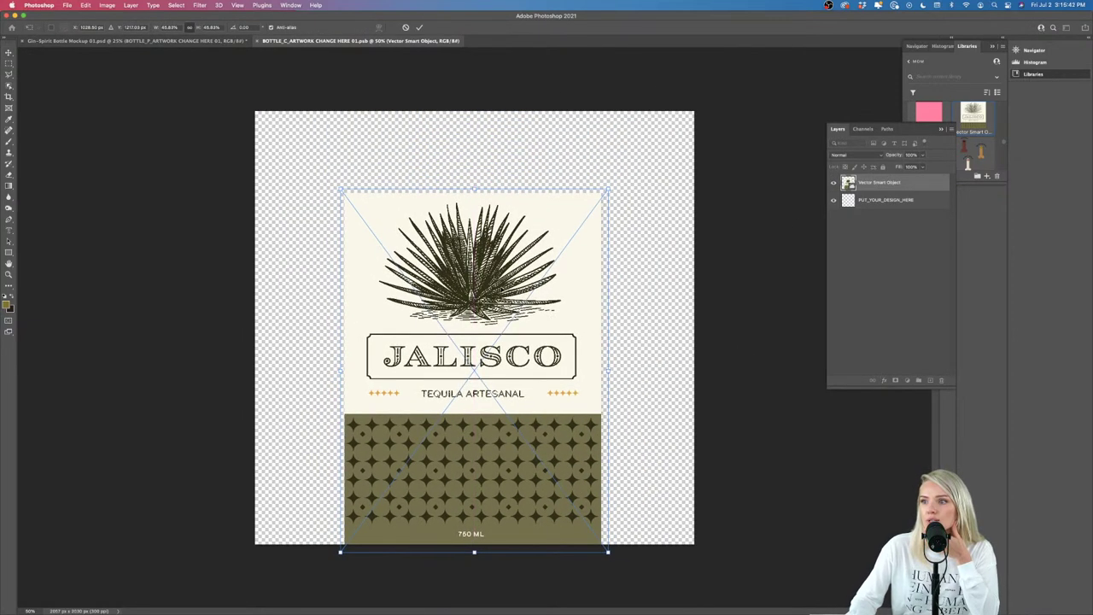
{"action": "left_click_drag", "start_coordinate": [515, 270], "coordinate": [514, 227]}
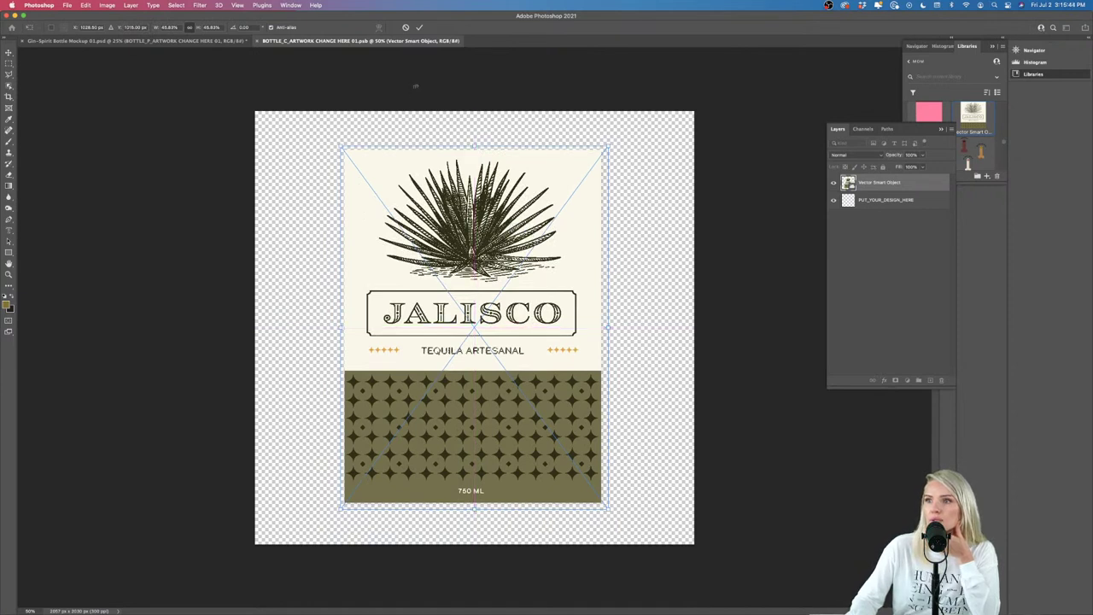
{"action": "left_click", "coordinate": [419, 27]}
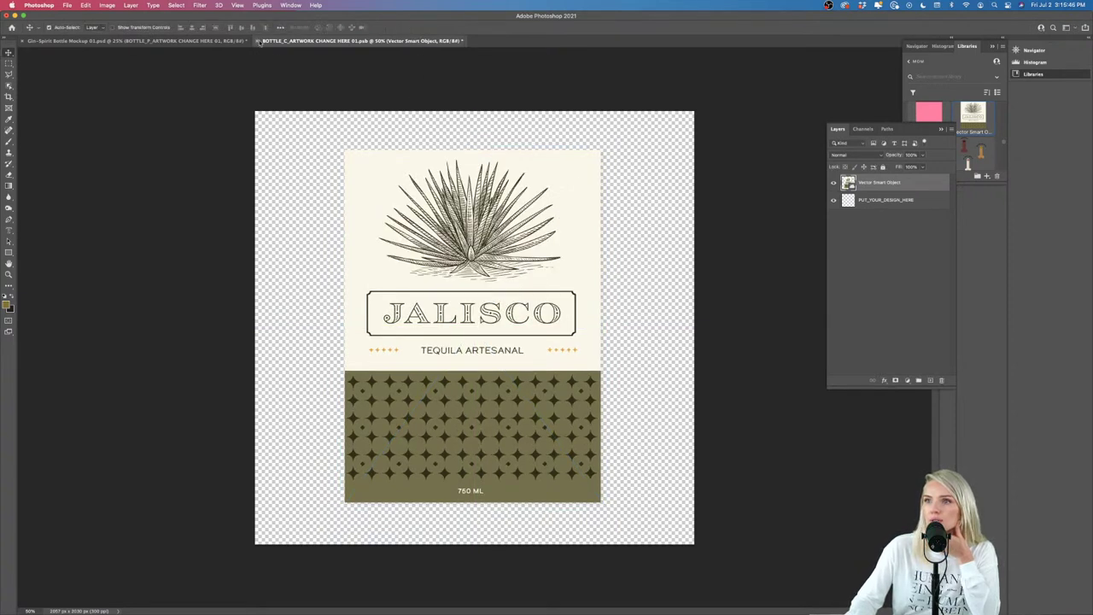
{"action": "left_click", "coordinate": [258, 40]}
{"action": "left_click", "coordinate": [551, 213]}
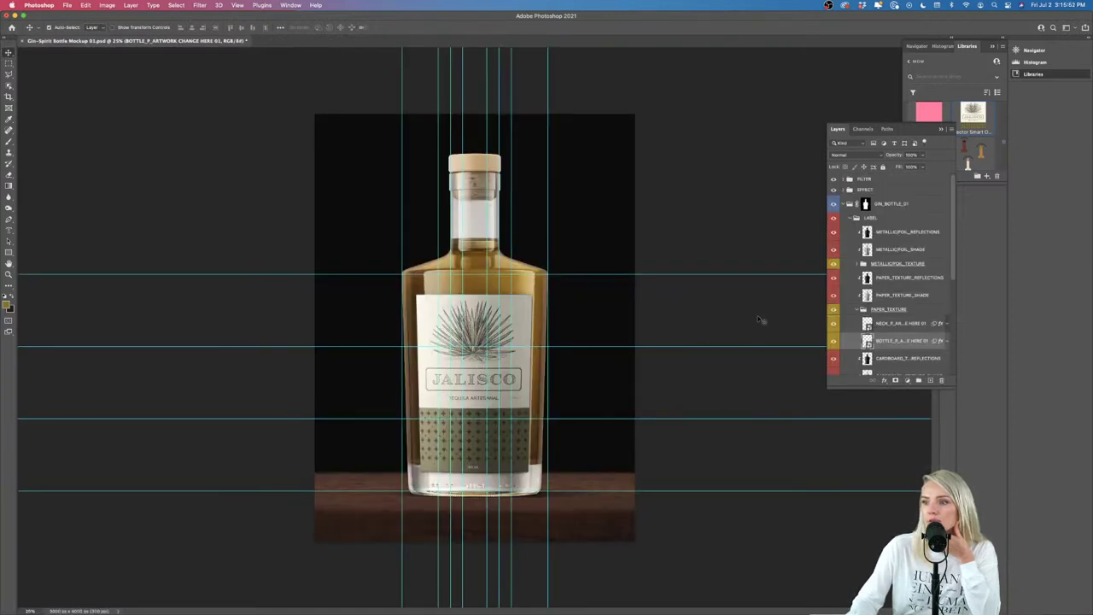
Step: Reopen the bottle artwork Smart Object, move the label up slightly, and save the change into the mockup
{"action": "double_click", "coordinate": [867, 342]}
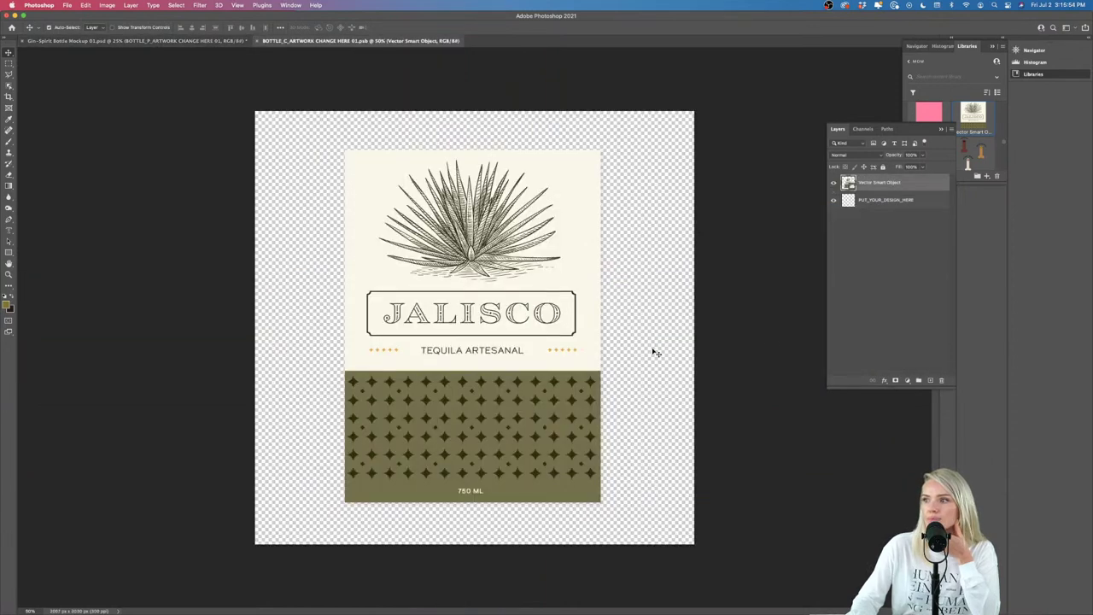
{"action": "key", "text": "t"}
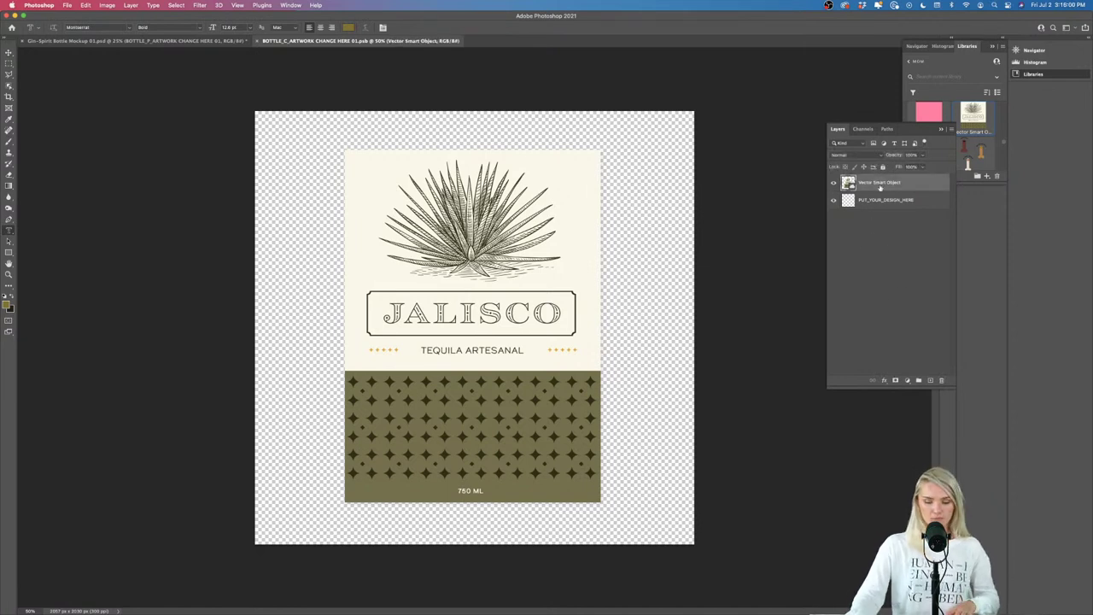
{"action": "key", "text": "super+t"}
{"action": "left_click_drag", "start_coordinate": [557, 309], "coordinate": [556, 292]}
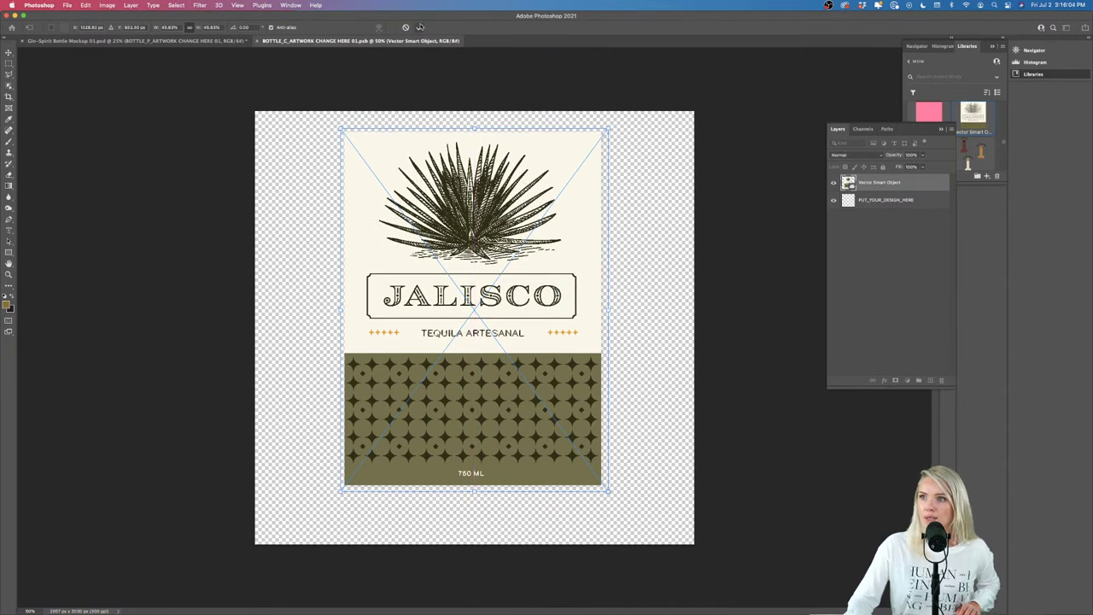
{"action": "left_click", "coordinate": [419, 27]}
{"action": "left_click", "coordinate": [257, 41]}
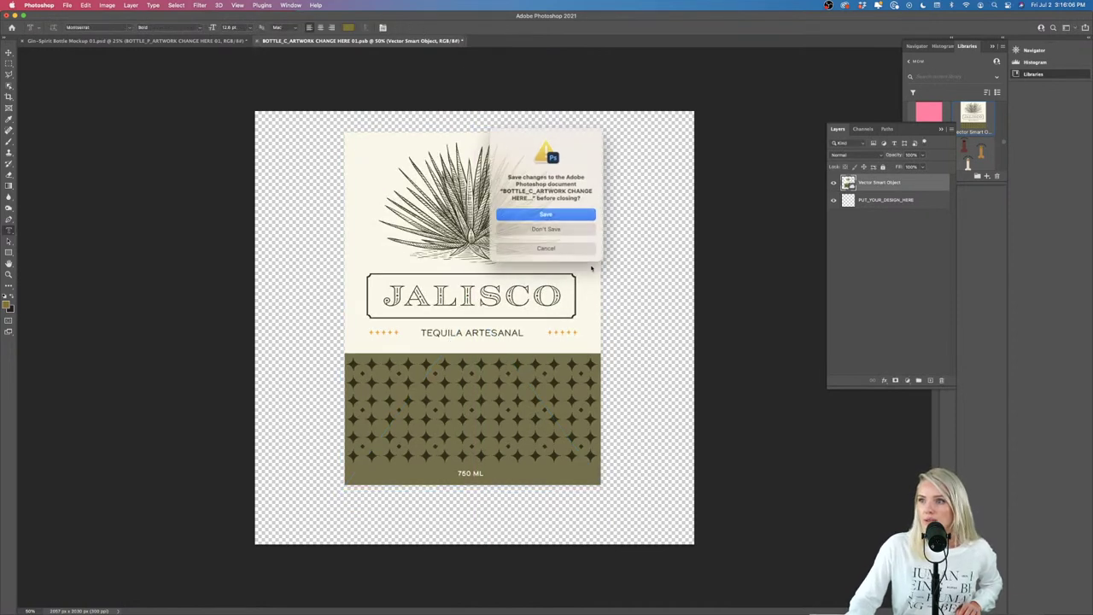
{"action": "left_click", "coordinate": [547, 214]}
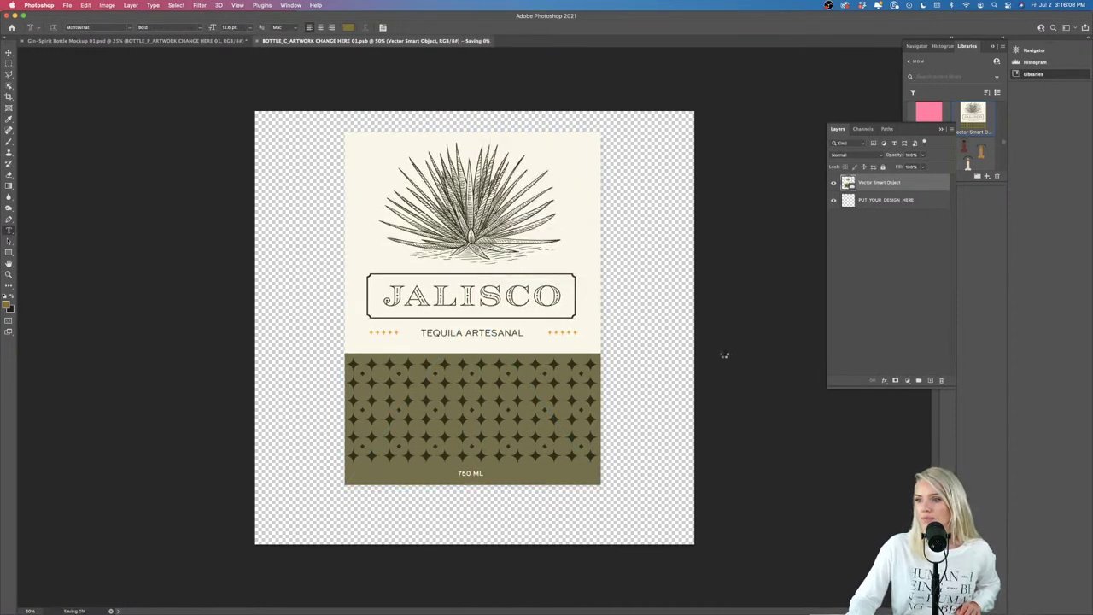
Step: Examine the label's position, paper texture and line detail on the bottle, both close up and at full view
{"action": "scroll", "coordinate": [452, 445], "scroll_direction": "up", "scroll_amount": 5}
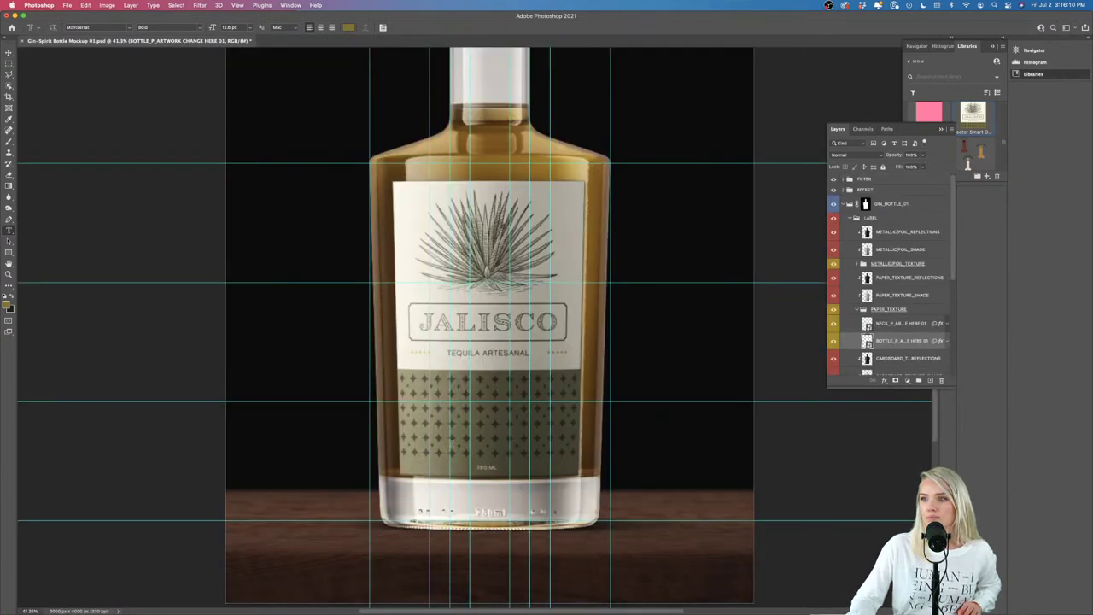
{"action": "scroll", "coordinate": [488, 433], "scroll_direction": "up", "scroll_amount": 3}
{"action": "scroll", "coordinate": [488, 432], "scroll_direction": "down", "scroll_amount": 5}
{"action": "scroll", "coordinate": [487, 433], "scroll_direction": "up", "scroll_amount": 2}
{"action": "scroll", "coordinate": [475, 327], "scroll_direction": "down", "scroll_amount": 5}
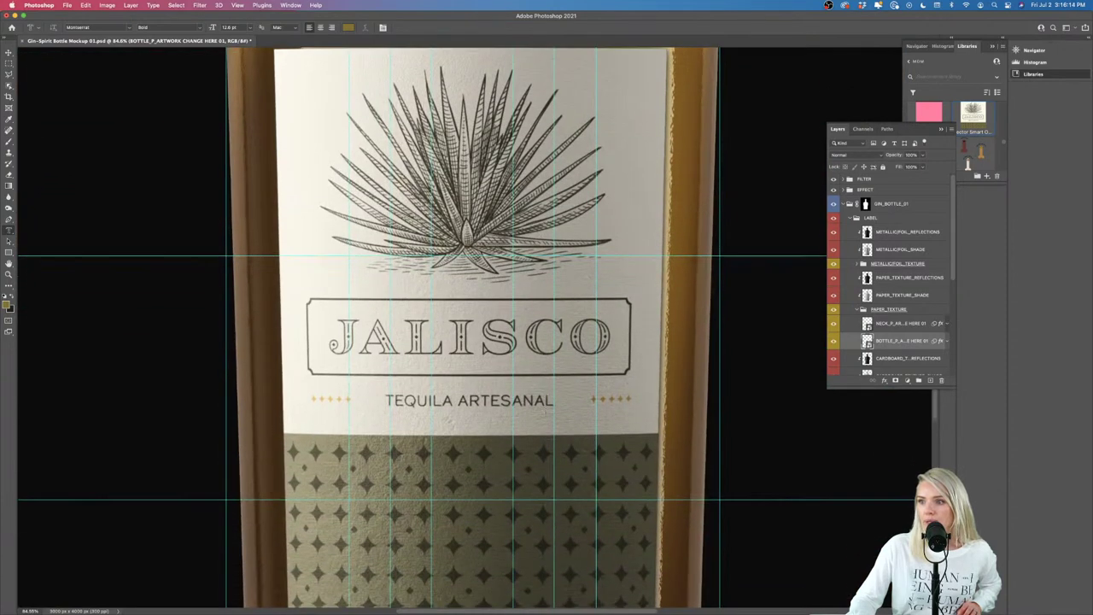
{"action": "scroll", "coordinate": [510, 352], "scroll_direction": "up", "scroll_amount": 3}
{"action": "scroll", "coordinate": [510, 352], "scroll_direction": "down", "scroll_amount": 5}
{"action": "scroll", "coordinate": [511, 352], "scroll_direction": "down", "scroll_amount": 3}
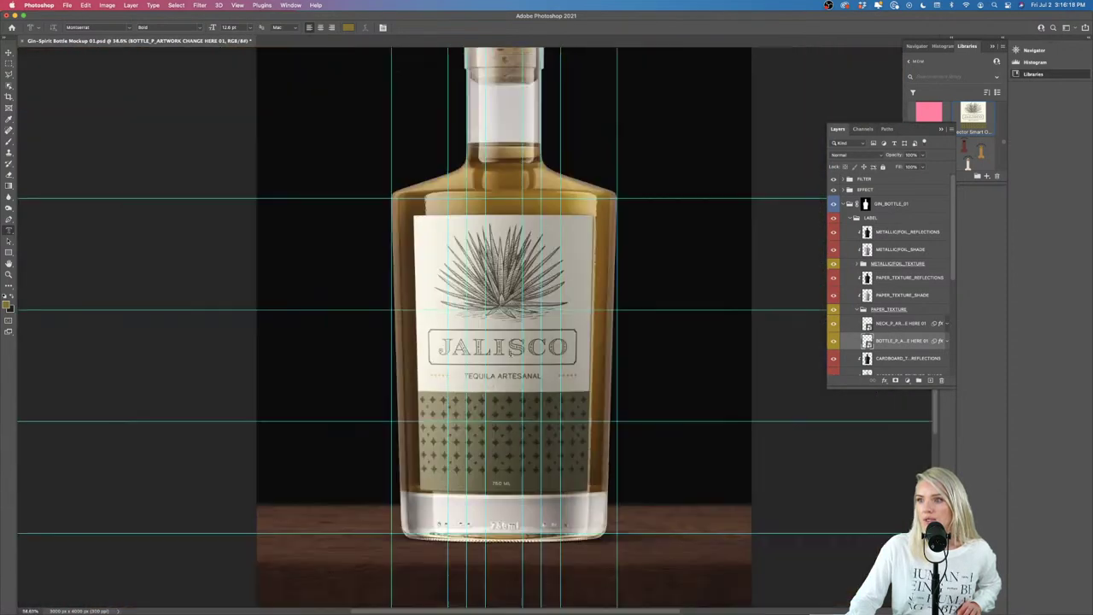
{"action": "scroll", "coordinate": [497, 484], "scroll_direction": "up", "scroll_amount": 1}
{"action": "scroll", "coordinate": [504, 327], "scroll_direction": "down", "scroll_amount": 1}
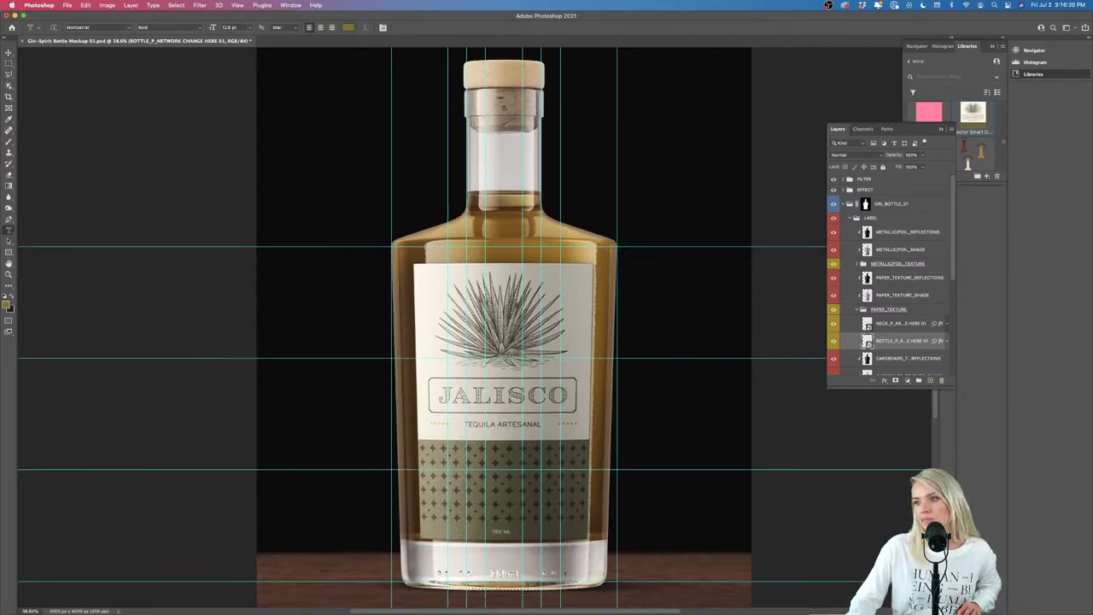
{"action": "scroll", "coordinate": [512, 353], "scroll_direction": "up", "scroll_amount": 2}
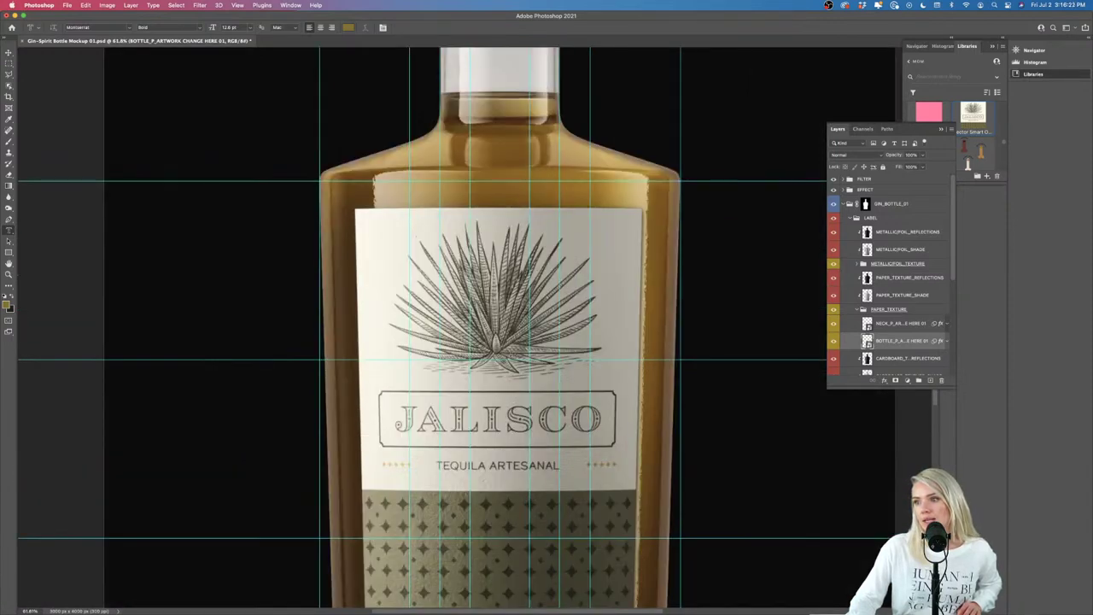
{"action": "scroll", "coordinate": [512, 353], "scroll_direction": "up", "scroll_amount": 3}
{"action": "scroll", "coordinate": [511, 352], "scroll_direction": "up", "scroll_amount": 2}
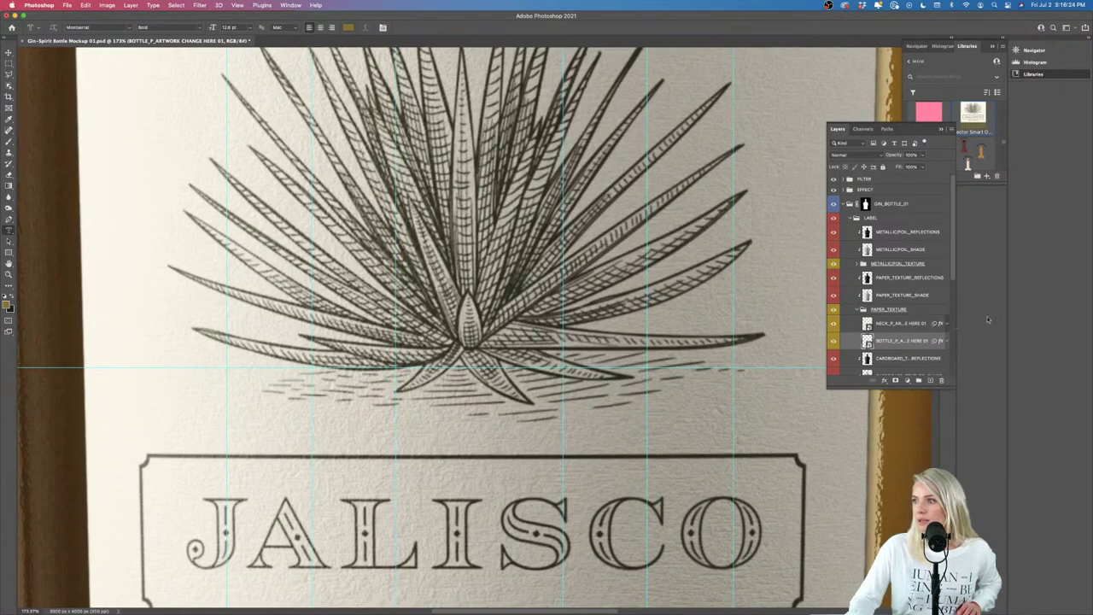
Step: Toggle the RIM REFLECTIONS layer's visibility to check its effect, and inspect the bottle's base and the whole mockup
{"action": "scroll", "coordinate": [883, 278], "scroll_direction": "down", "scroll_amount": 3}
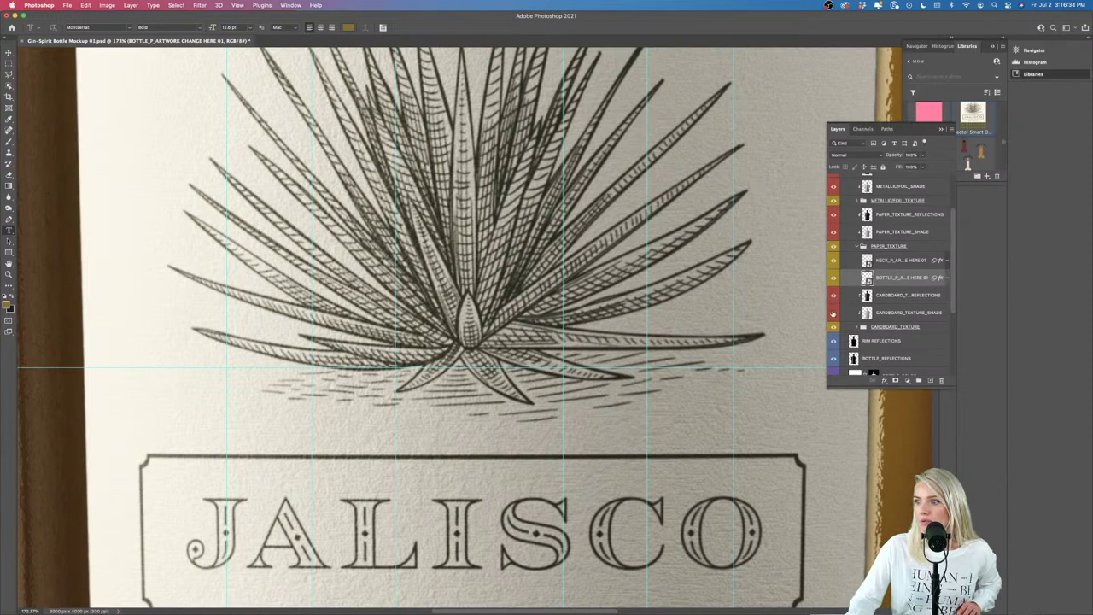
{"action": "scroll", "coordinate": [902, 326], "scroll_direction": "down", "scroll_amount": 2}
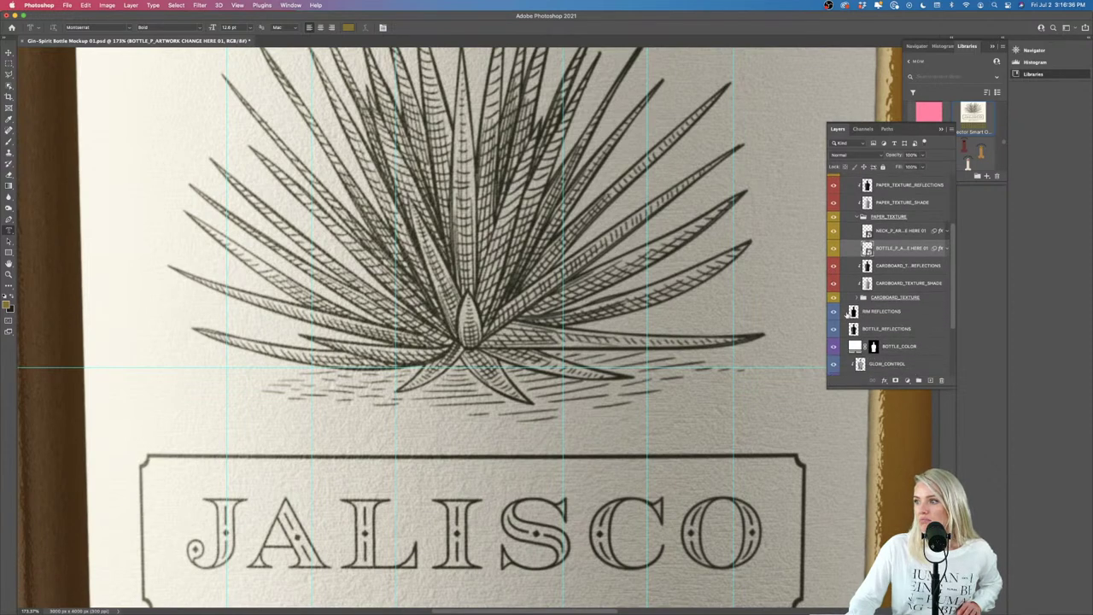
{"action": "left_click", "coordinate": [833, 315]}
{"action": "left_click", "coordinate": [833, 314]}
{"action": "left_click", "coordinate": [833, 314]}
{"action": "key", "text": "super+0"}
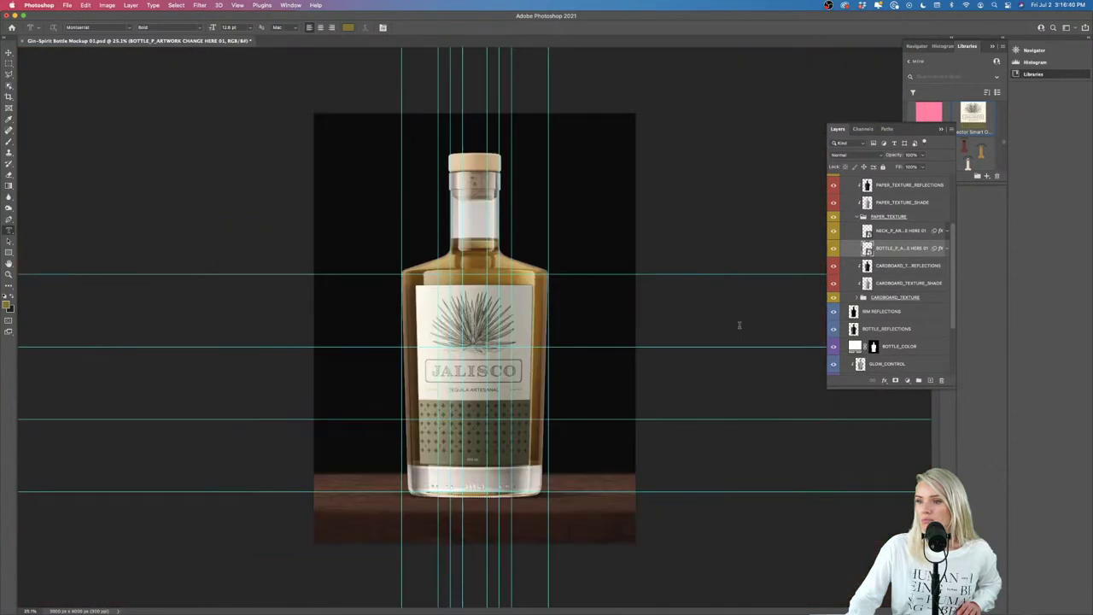
{"action": "scroll", "coordinate": [834, 316], "scroll_direction": "up", "scroll_amount": 3}
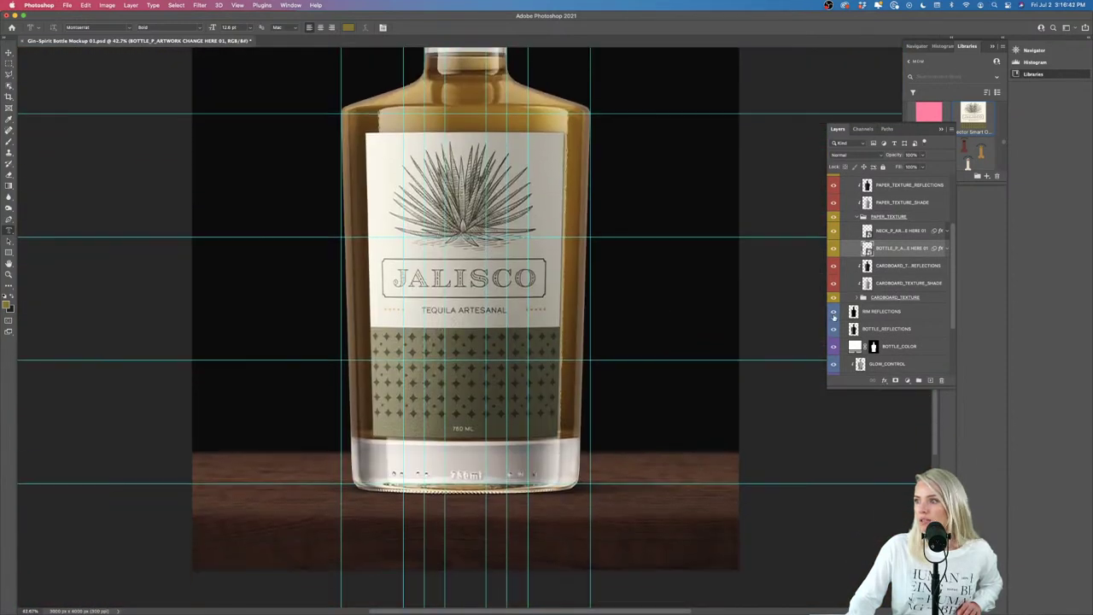
{"action": "scroll", "coordinate": [611, 360], "scroll_direction": "down", "scroll_amount": 3}
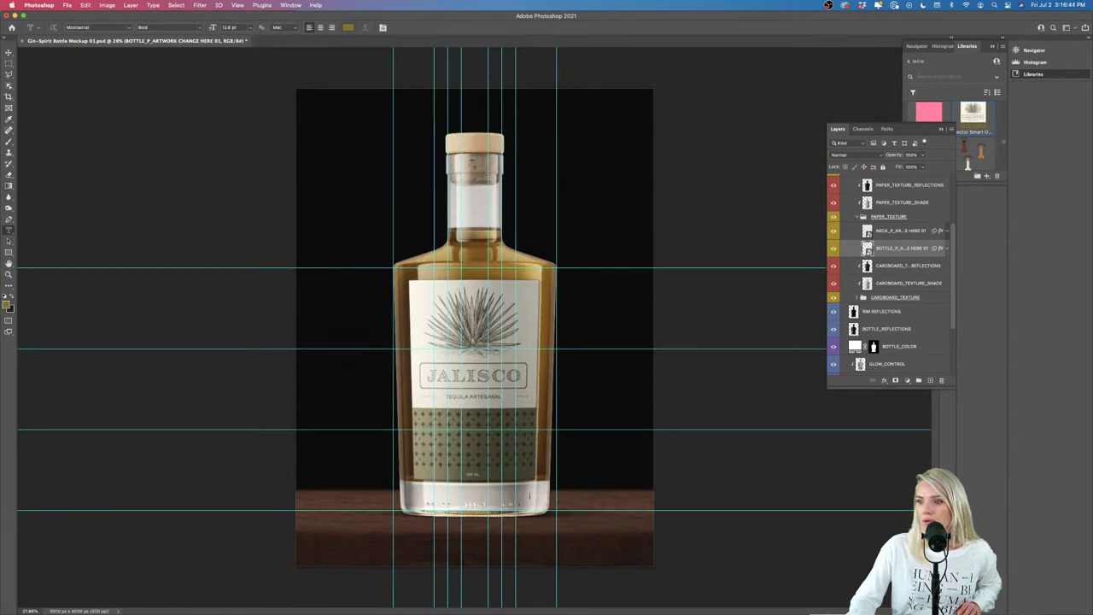
{"action": "scroll", "coordinate": [490, 516], "scroll_direction": "up", "scroll_amount": 5}
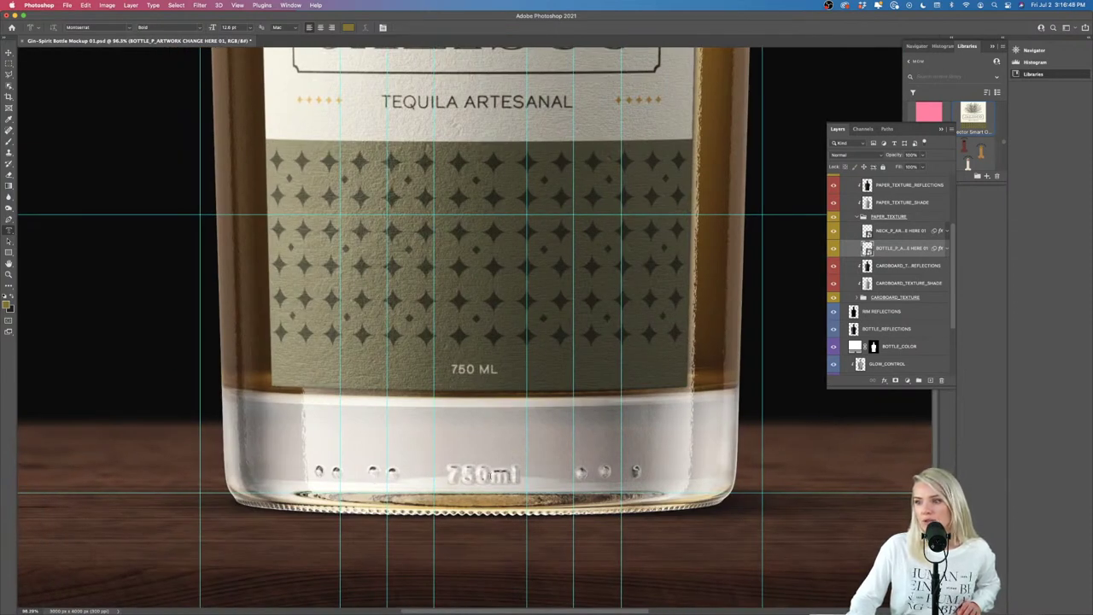
{"action": "scroll", "coordinate": [505, 478], "scroll_direction": "down", "scroll_amount": 5}
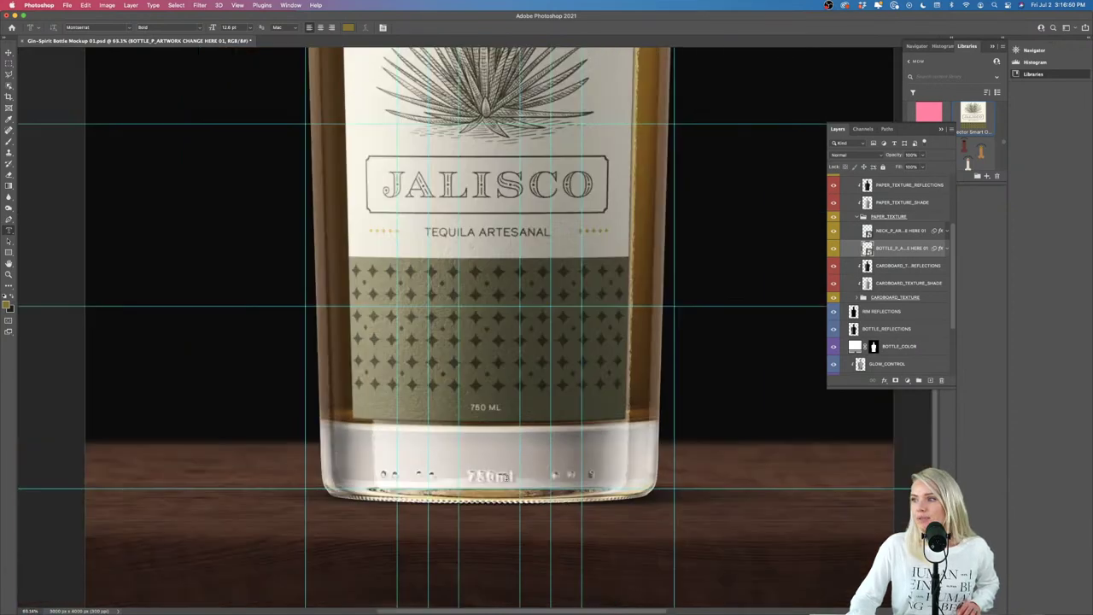
{"action": "scroll", "coordinate": [505, 478], "scroll_direction": "down", "scroll_amount": 2}
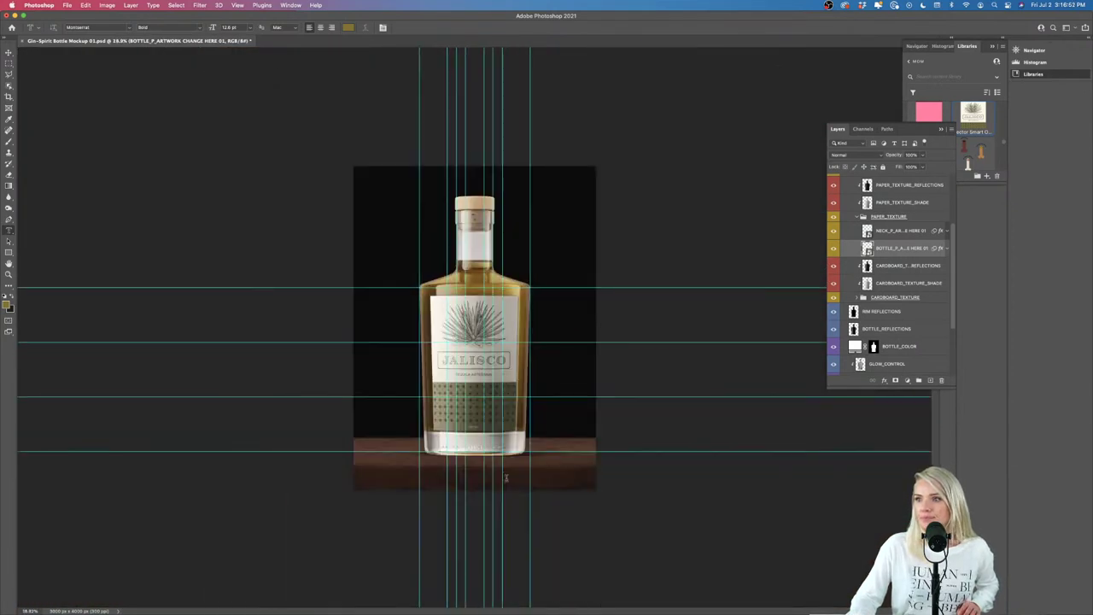
{"action": "scroll", "coordinate": [474, 325], "scroll_direction": "up", "scroll_amount": 2}
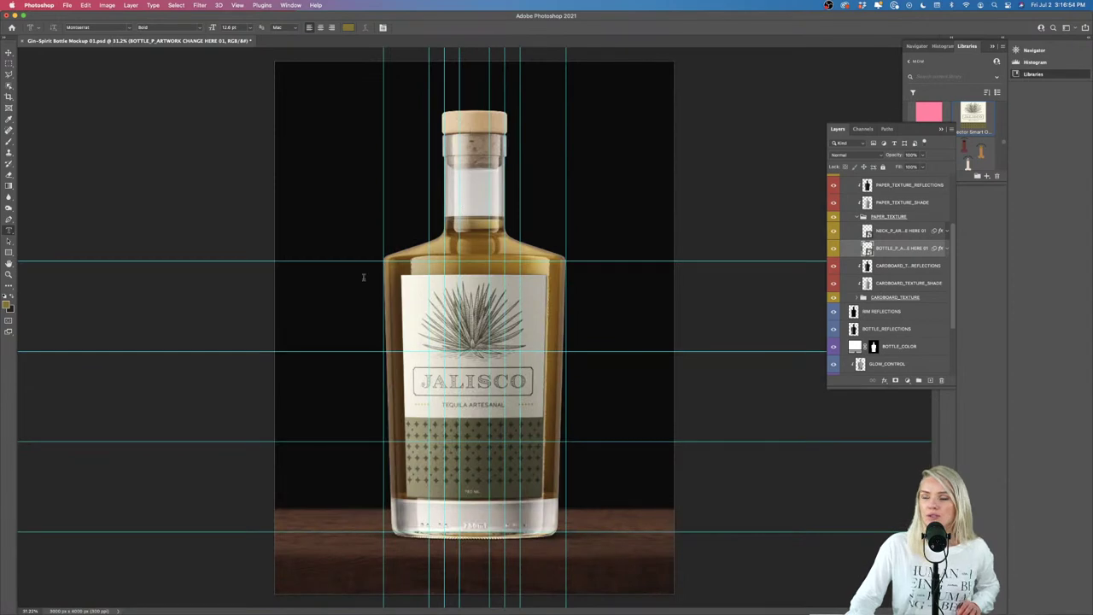
Step: Quick-export the mockup as Gin-Spirit Bottle Mockup 01.png to the Documents folder
{"action": "left_click", "coordinate": [68, 6]}
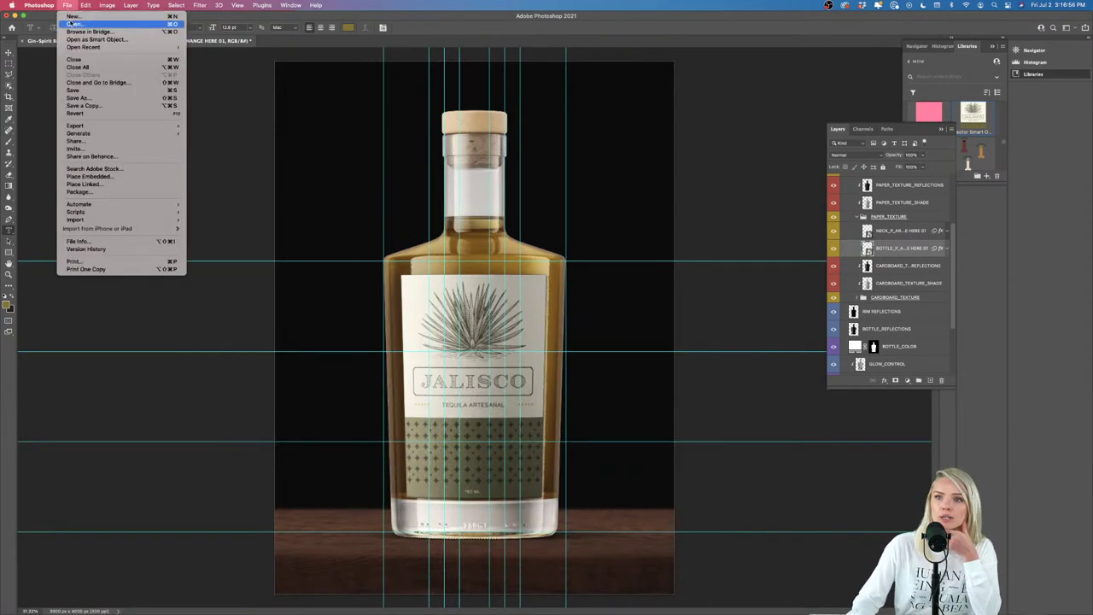
{"action": "mouse_move", "coordinate": [128, 126]}
{"action": "left_click", "coordinate": [196, 127]}
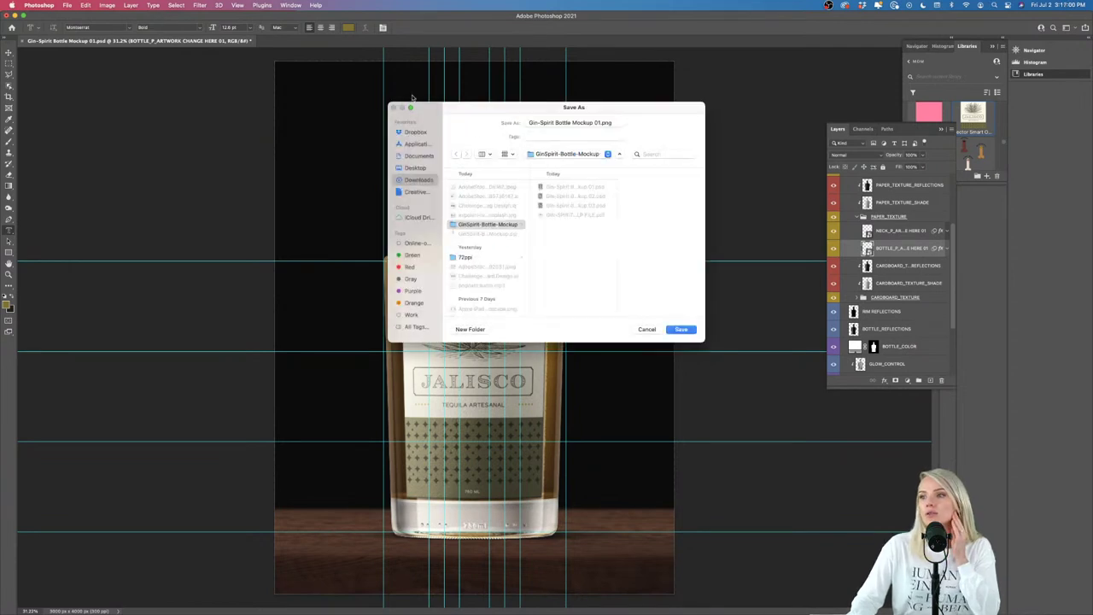
{"action": "left_click", "coordinate": [416, 168]}
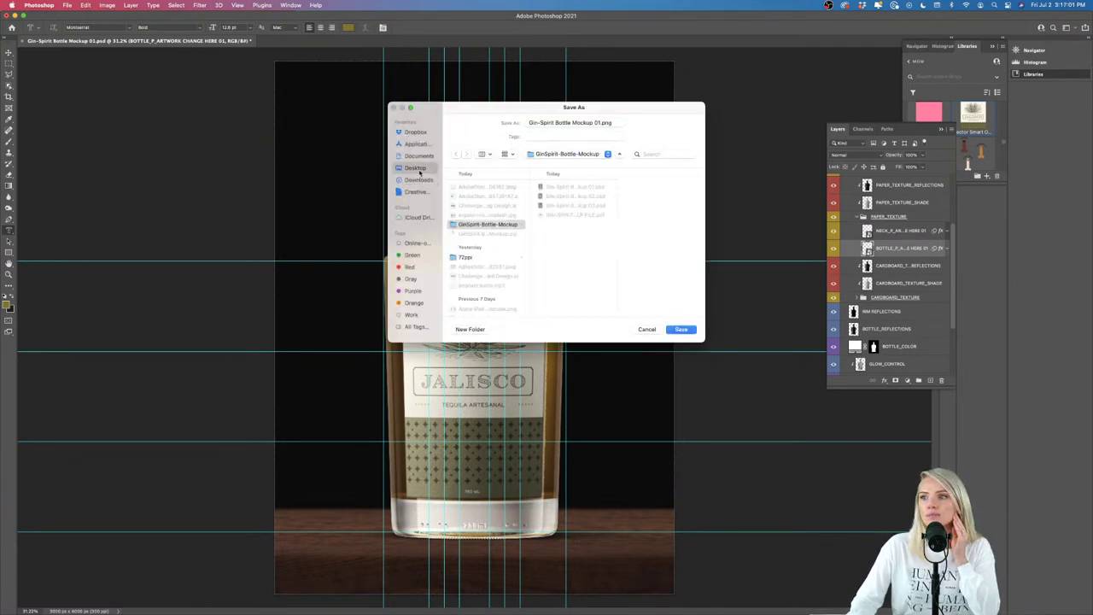
{"action": "left_click", "coordinate": [410, 156]}
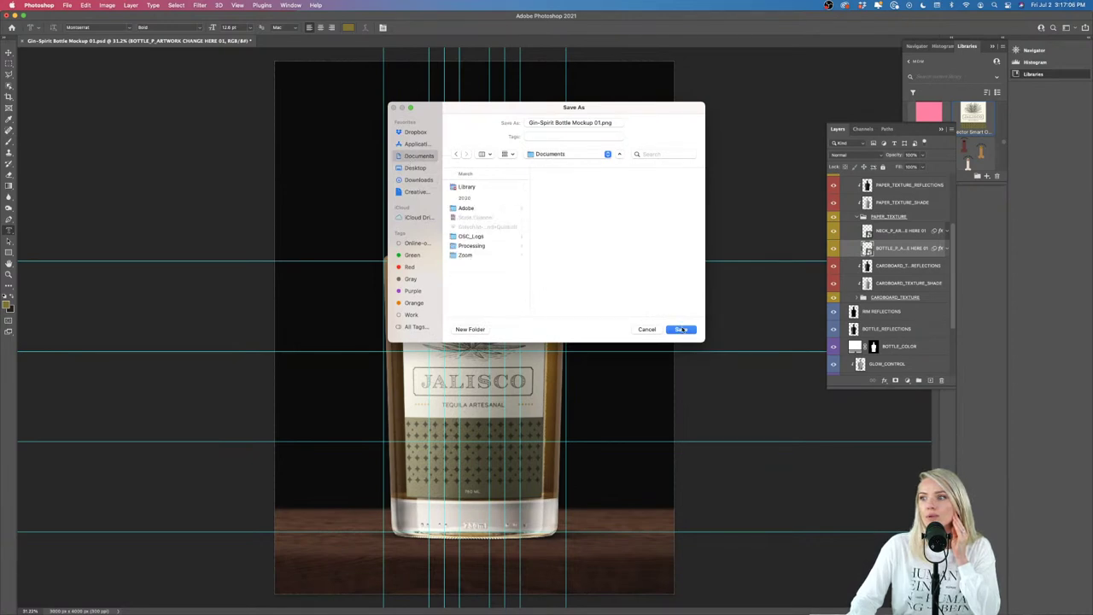
{"action": "left_click", "coordinate": [681, 330]}
Step: Switch to Illustrator and place Gin-Spirit Bottle Mockup 01.png from the Documents folder into the label document
{"action": "left_click", "coordinate": [18, 15]}
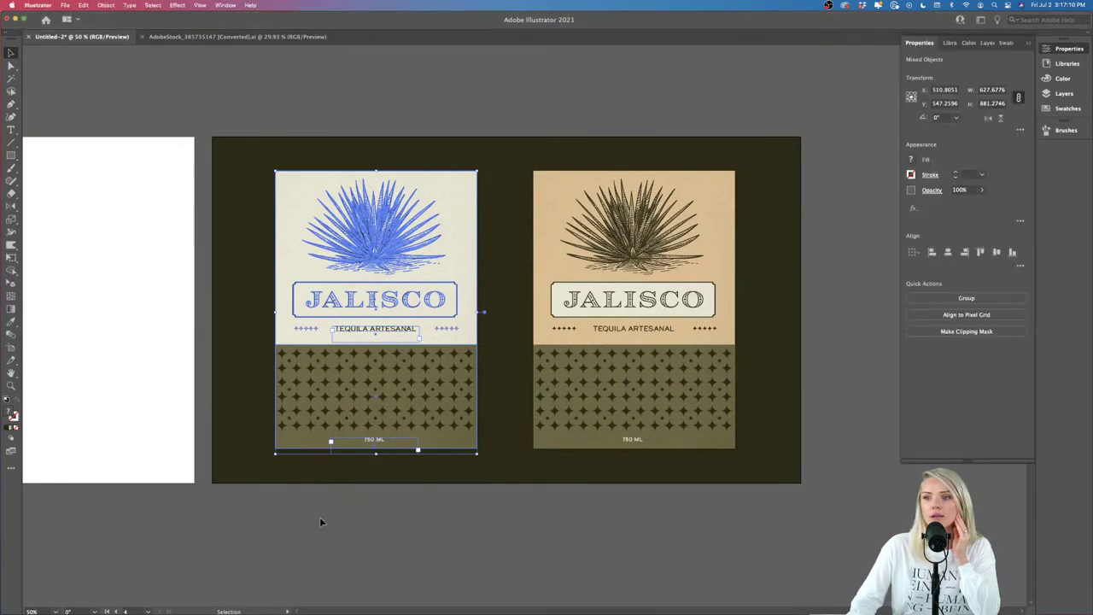
{"action": "mouse_move", "coordinate": [305, 602]}
{"action": "left_click", "coordinate": [77, 595]}
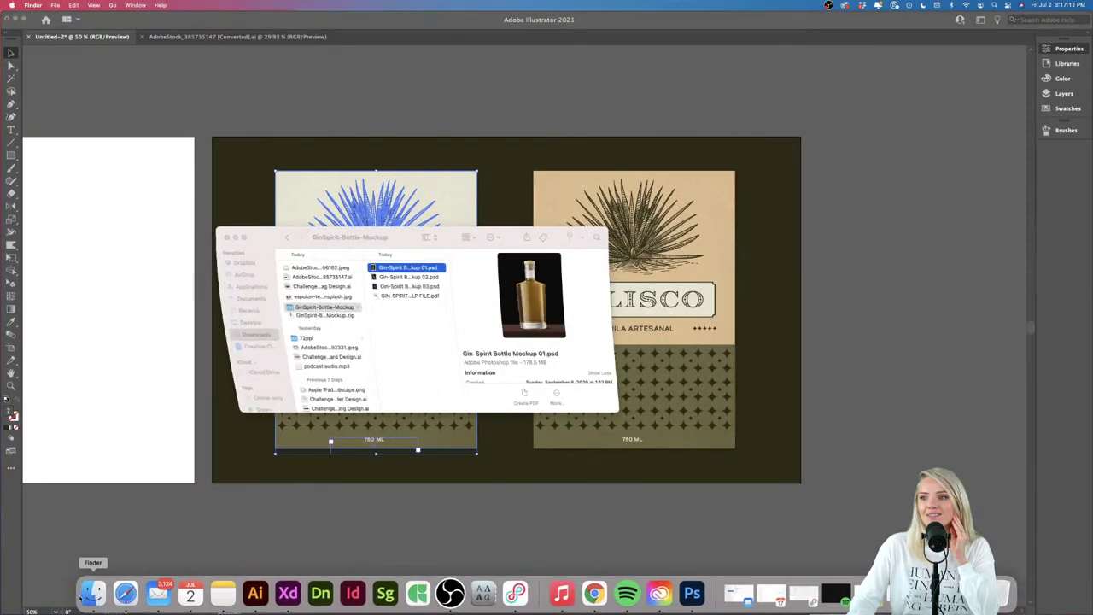
{"action": "left_click", "coordinate": [246, 298]}
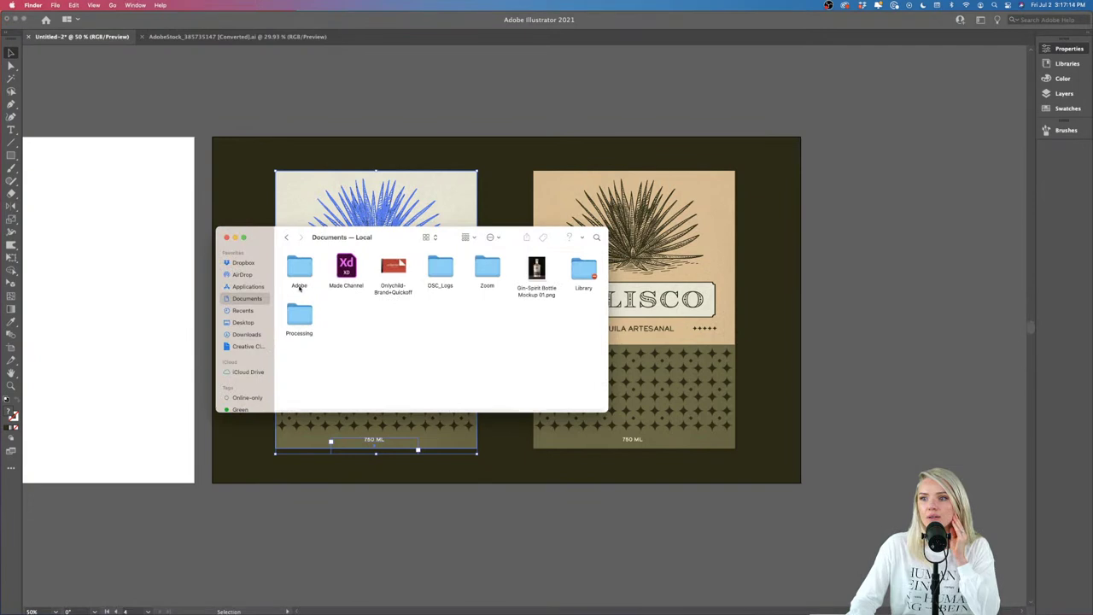
{"action": "left_click_drag", "start_coordinate": [536, 272], "coordinate": [403, 273]}
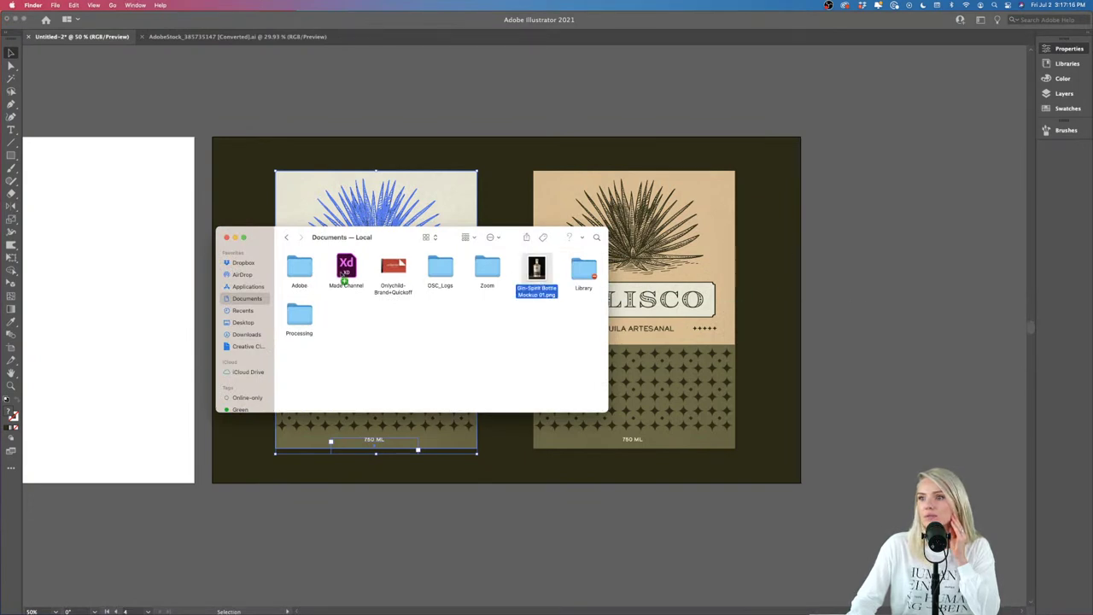
{"action": "left_click_drag", "start_coordinate": [250, 132], "coordinate": [484, 412]}
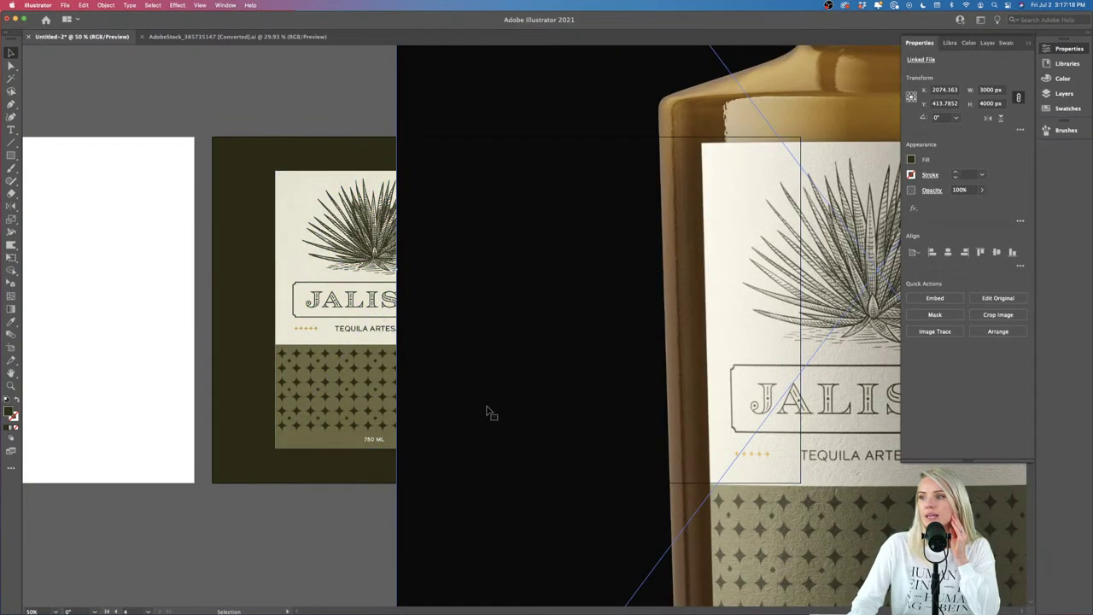
Step: Scale the bottle mockup image down to the label artboard's height and position it just beside the tan label's side
{"action": "left_click_drag", "start_coordinate": [402, 273], "coordinate": [841, 335]}
{"action": "scroll", "coordinate": [755, 269], "scroll_direction": "right", "scroll_amount": 3}
{"action": "scroll", "coordinate": [841, 336], "scroll_direction": "right", "scroll_amount": 3}
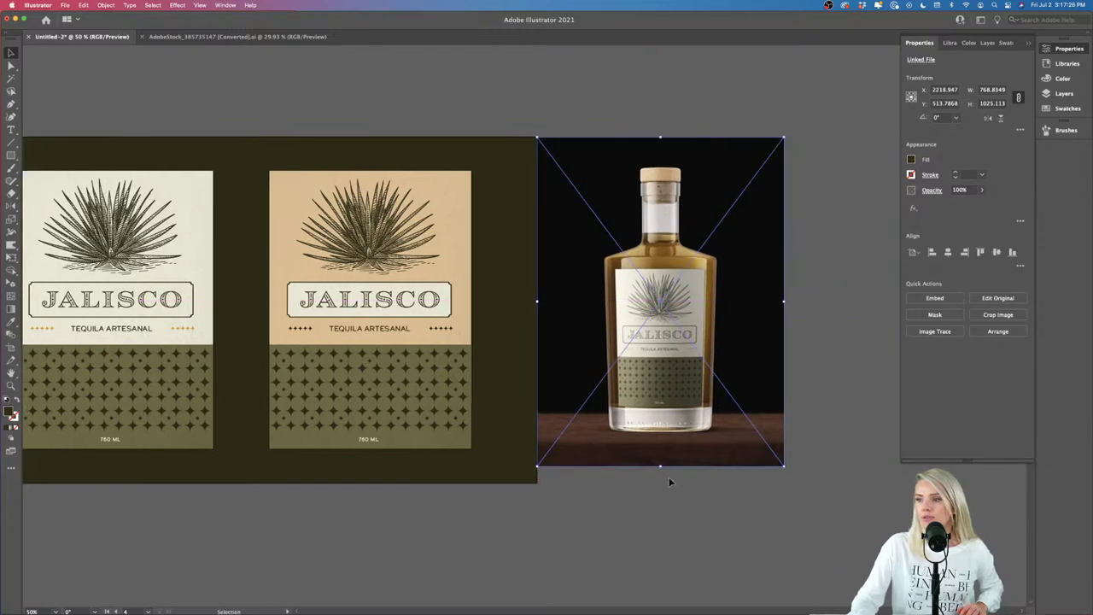
{"action": "left_click_drag", "start_coordinate": [663, 467], "coordinate": [686, 459]}
{"action": "left_click", "coordinate": [686, 544]}
{"action": "key", "text": "super+minus"}
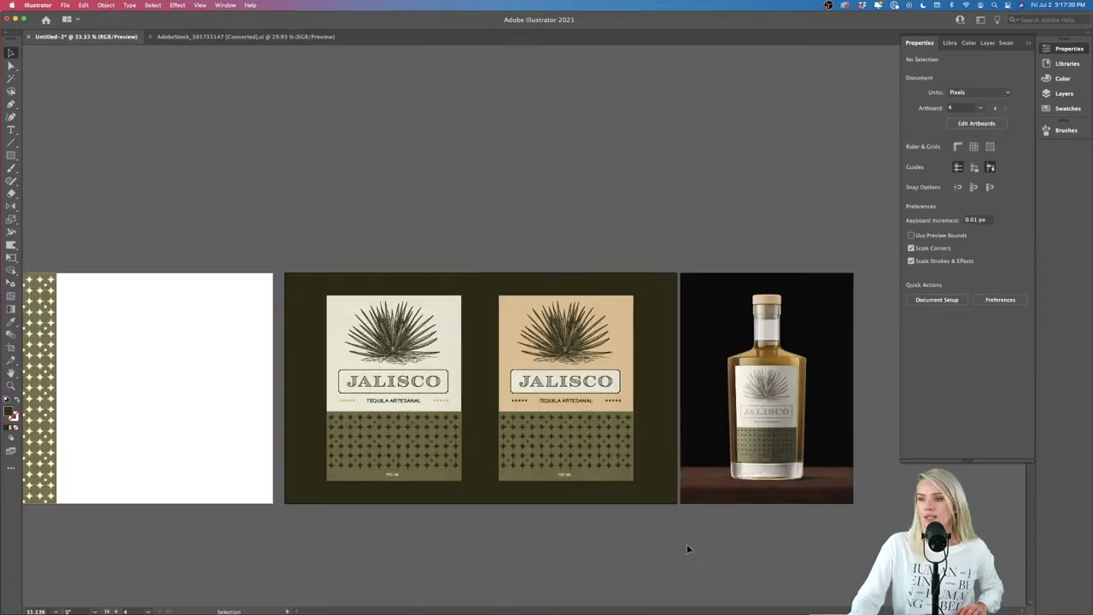
{"action": "scroll", "coordinate": [812, 383], "scroll_direction": "up", "scroll_amount": 5}
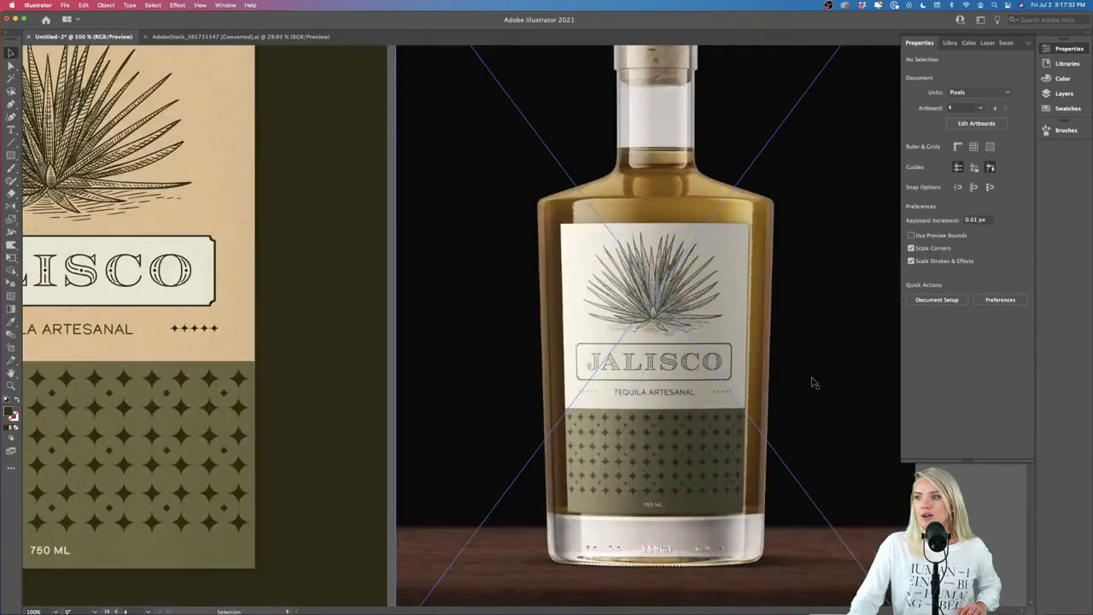
{"action": "scroll", "coordinate": [535, 325], "scroll_direction": "right", "scroll_amount": 3}
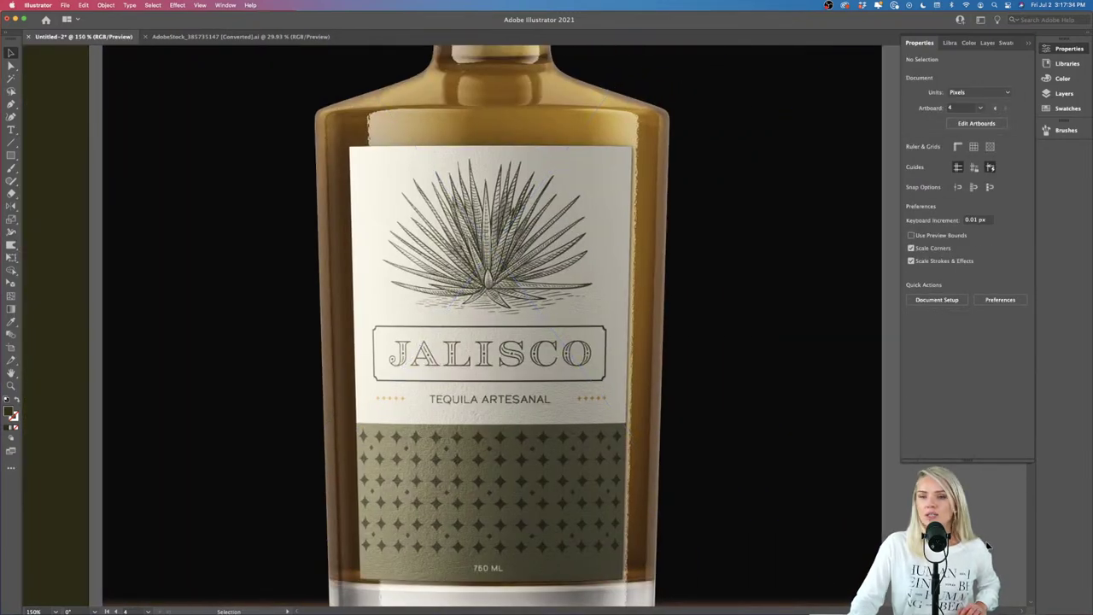